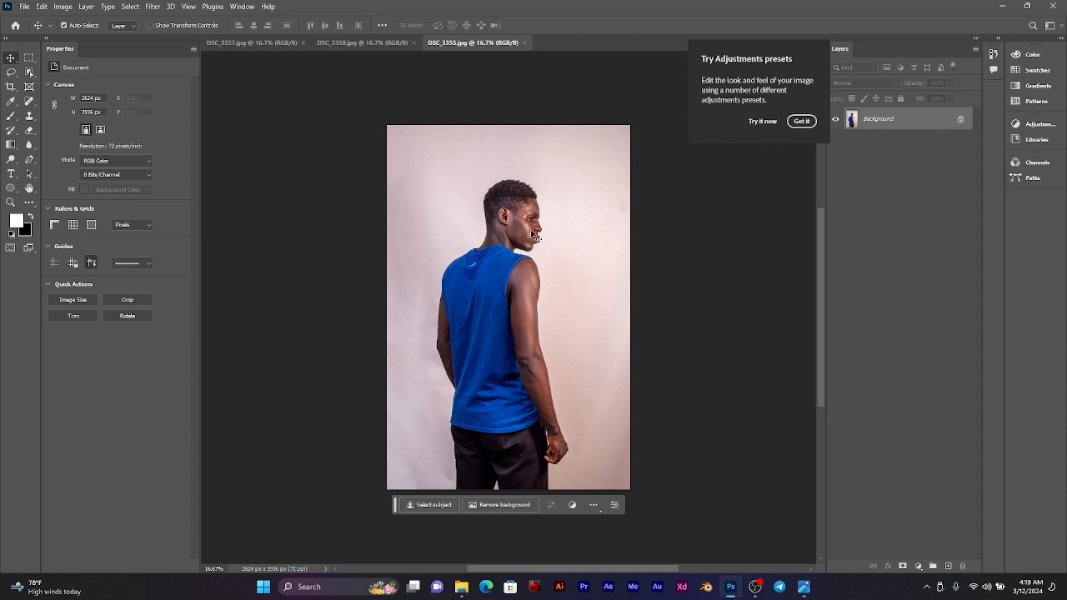
Step: Close the DSC_3358.jpg photo and bring DSC_3355.jpg to the front, dismissing the adjustments presets tip
left_click(375, 43)
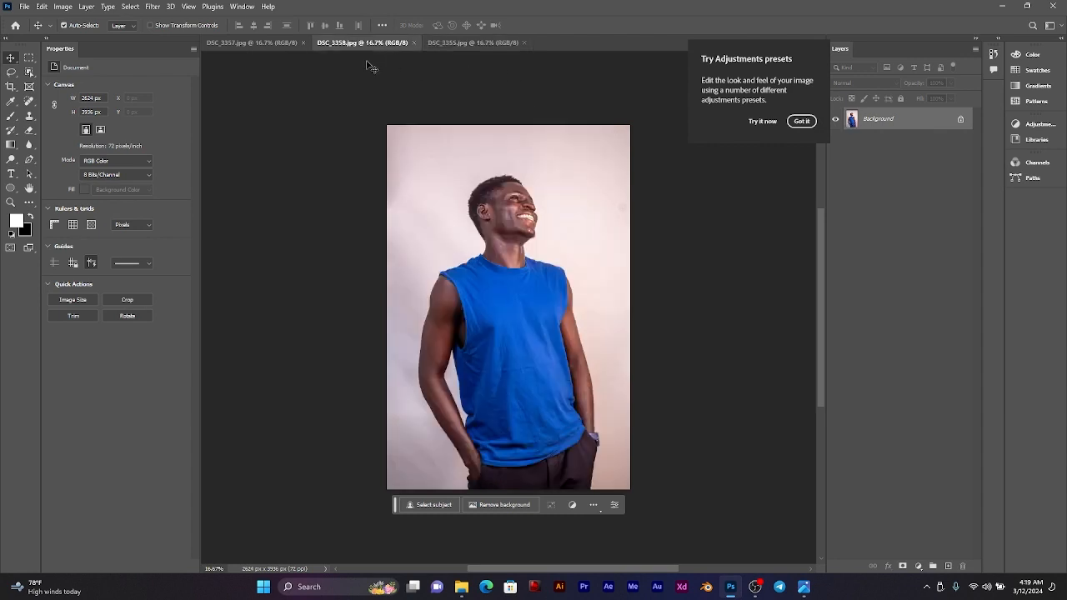
left_click(237, 40)
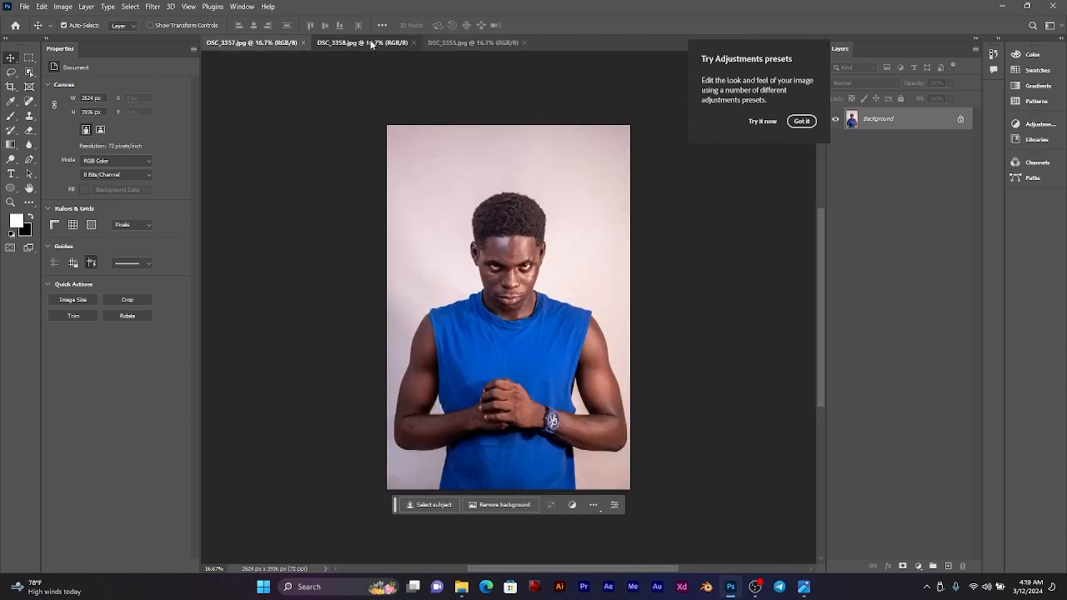
left_click(371, 43)
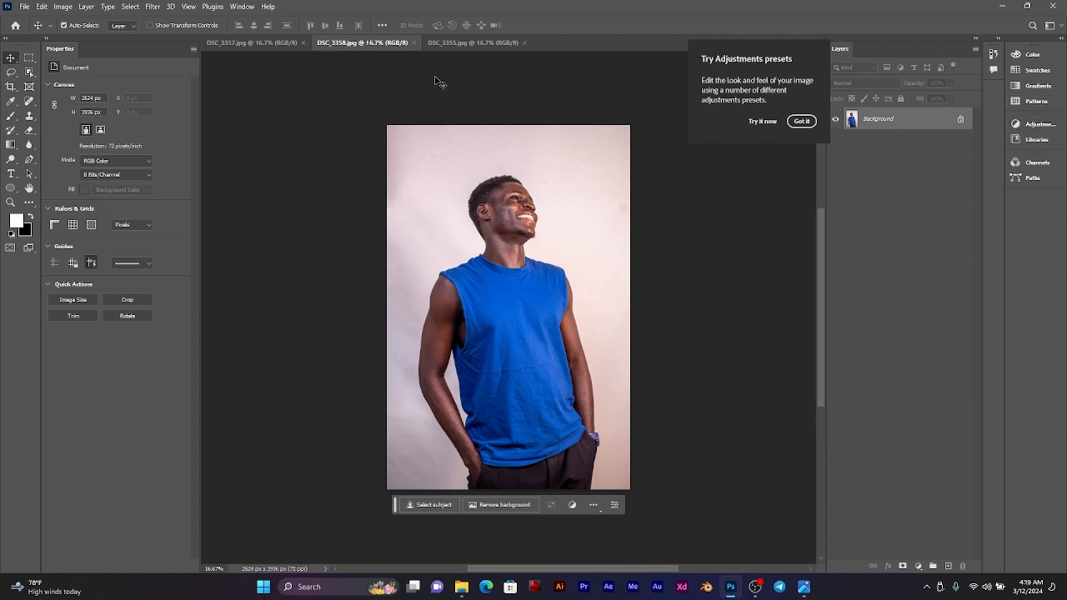
left_click(414, 42)
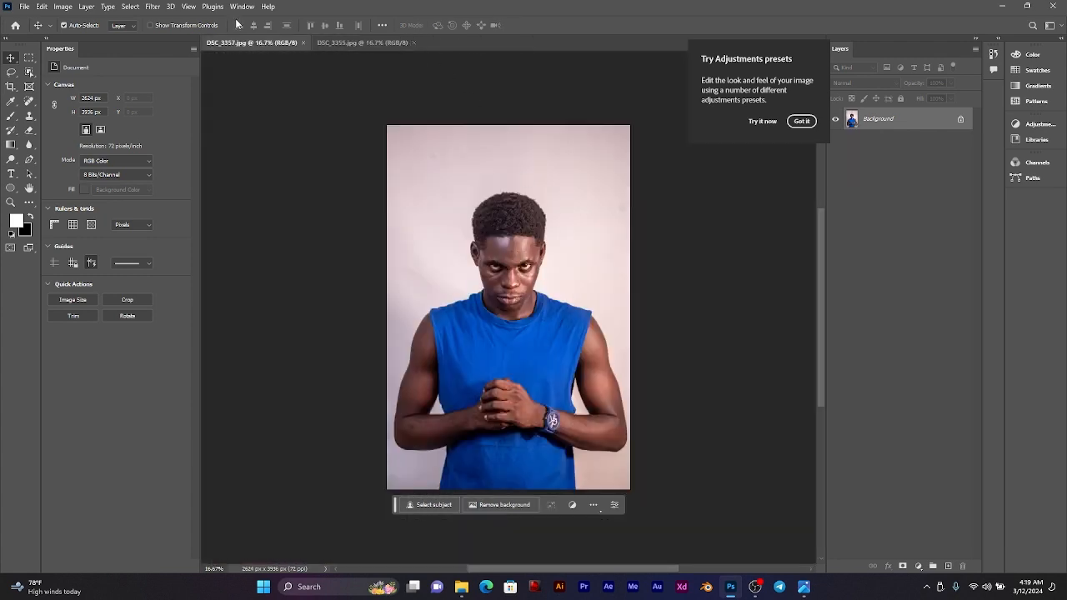
left_click(350, 46)
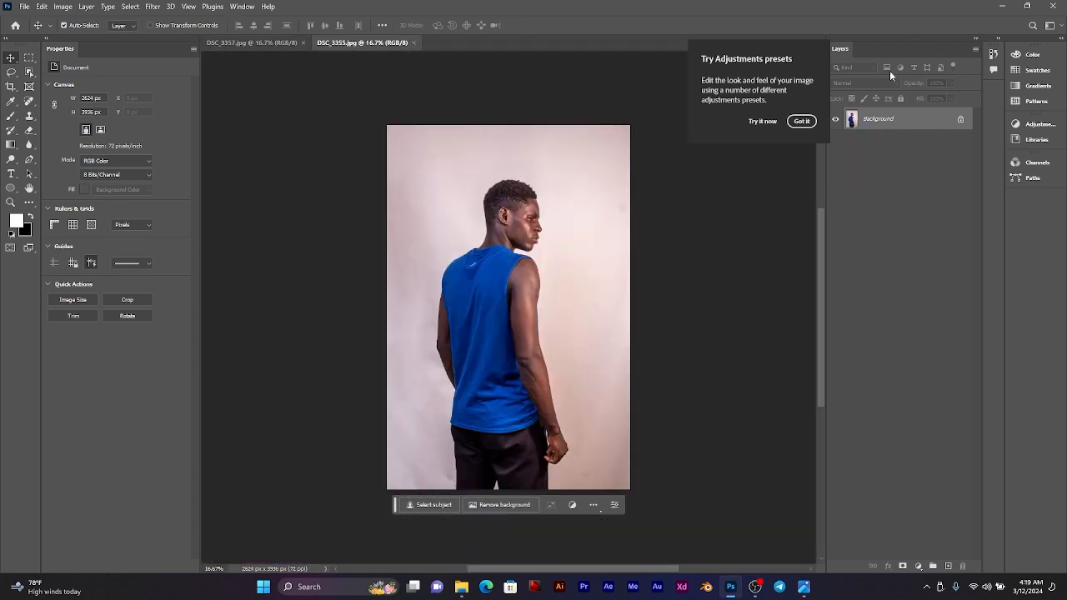
left_click(801, 121)
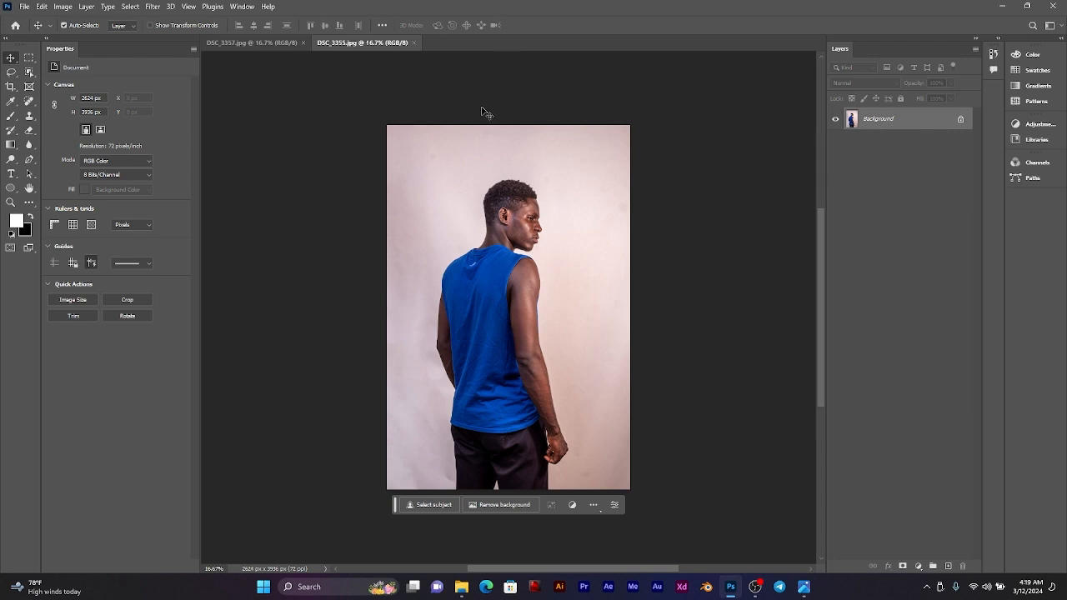
scroll(514, 305, "up", 2)
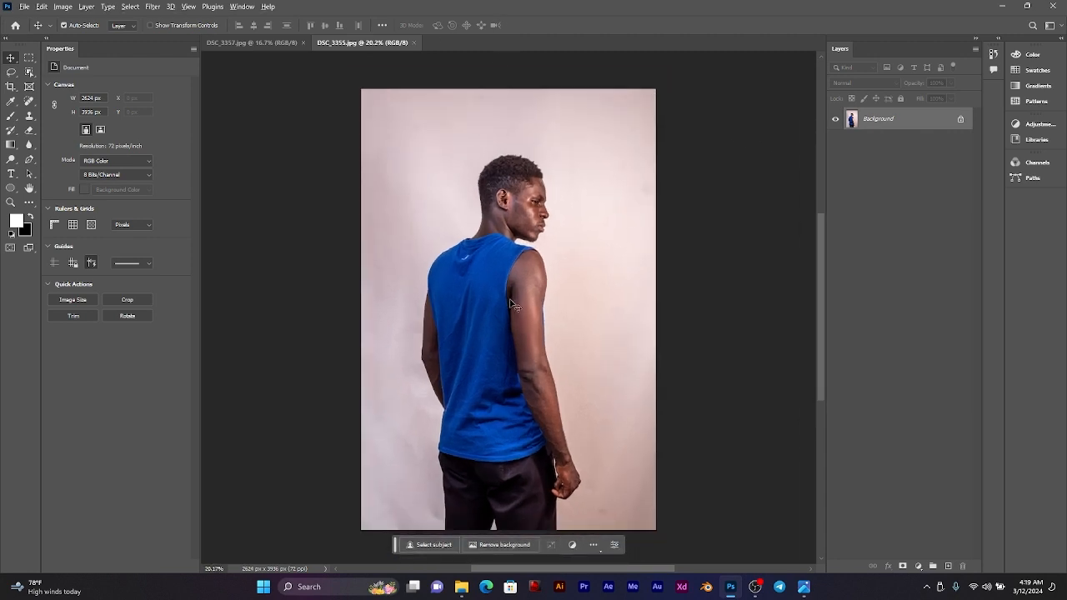
scroll(513, 306, "down", 1)
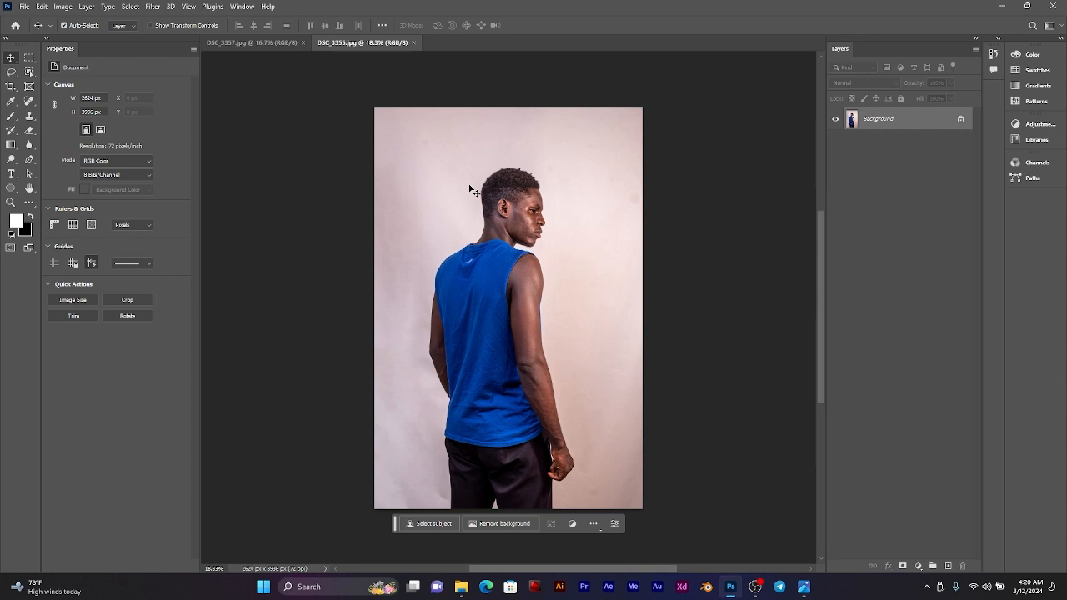
Step: Create a new document from the A4 print preset, 210 x 297 mm at 300 ppi with a white background
left_click(24, 5)
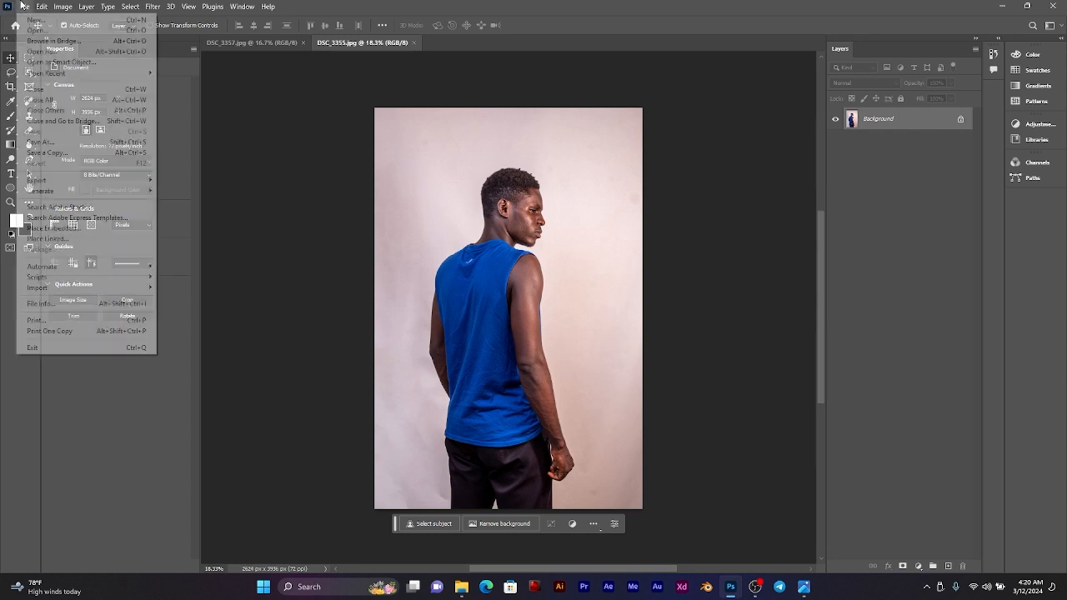
left_click(34, 20)
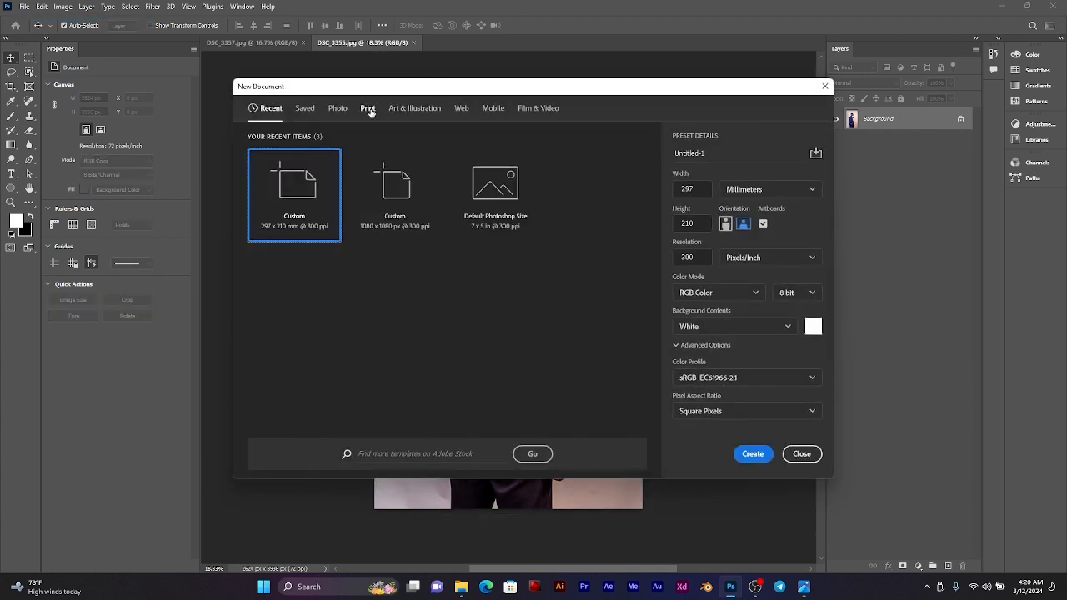
left_click(368, 109)
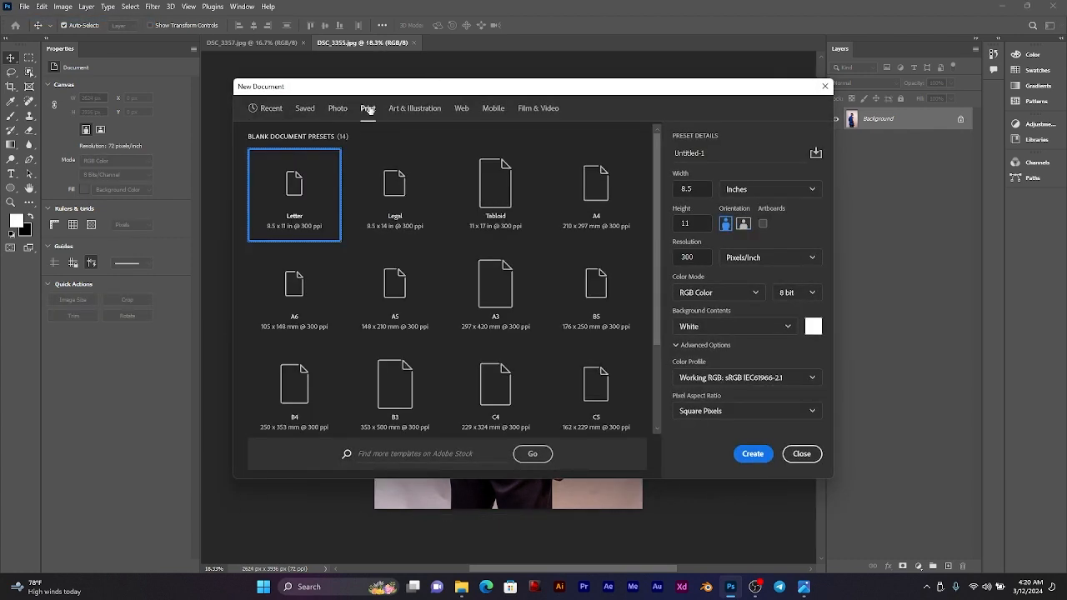
left_click(596, 177)
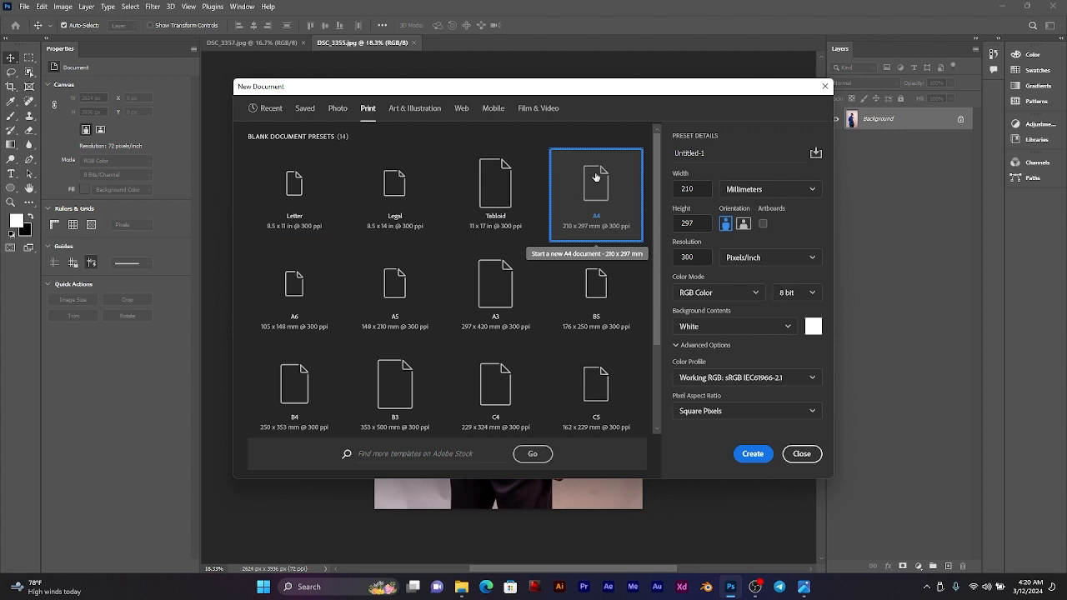
left_click(753, 454)
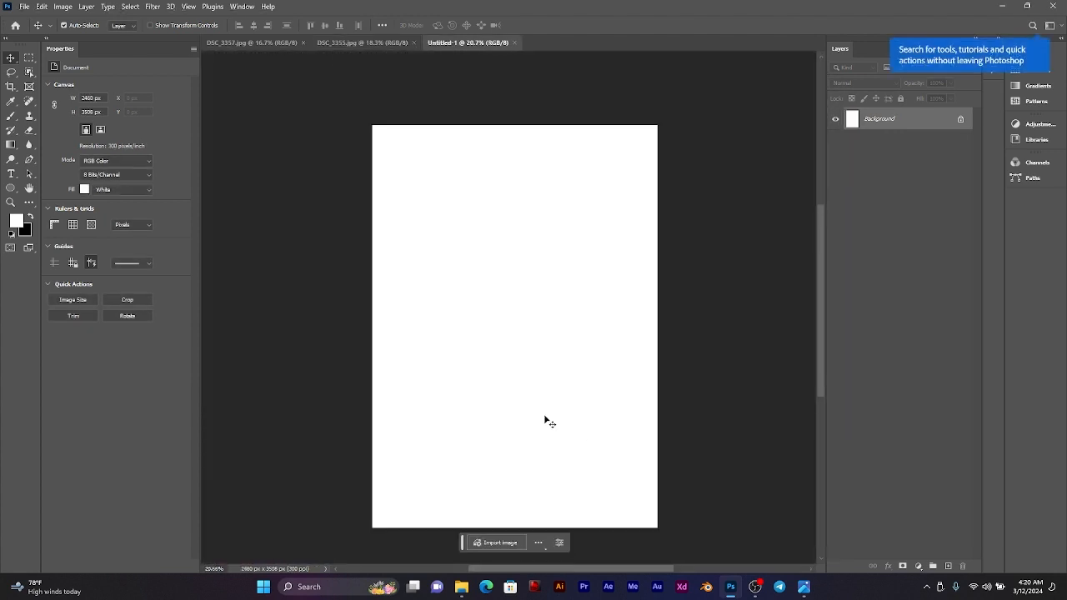
scroll(546, 421, "up", 1)
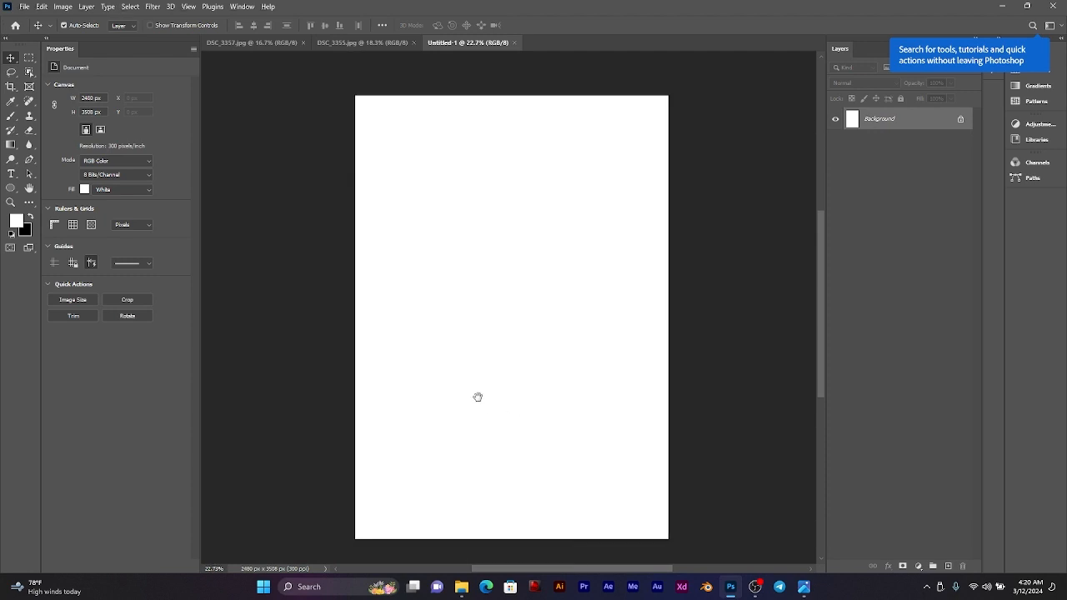
left_click_drag(477, 397, 486, 387)
Step: Select the man in DSC_3355.jpg with the automatic Subject selection
left_click(325, 43)
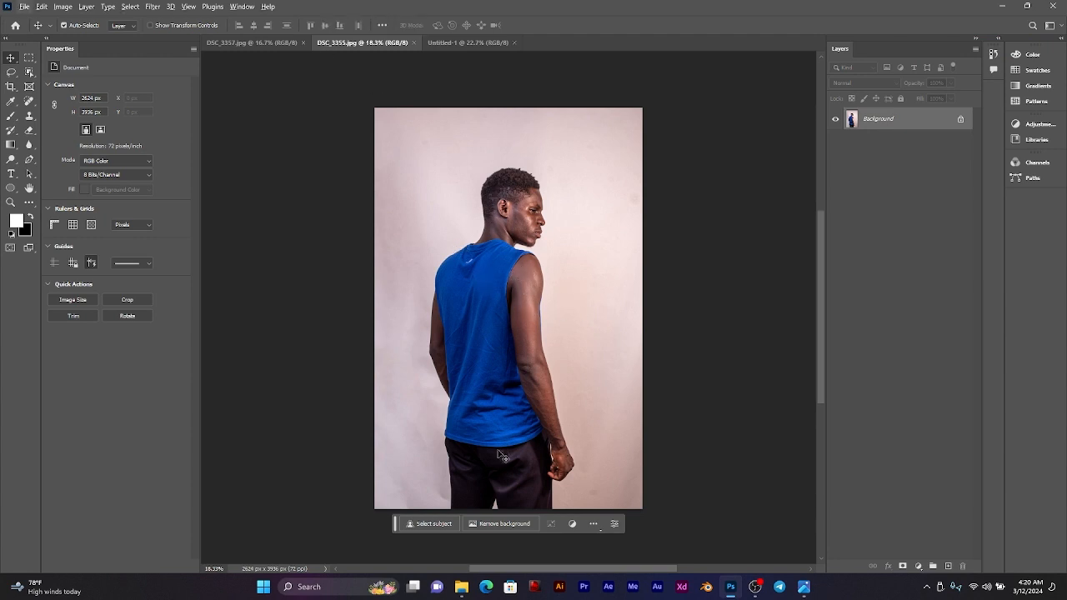
left_click(129, 7)
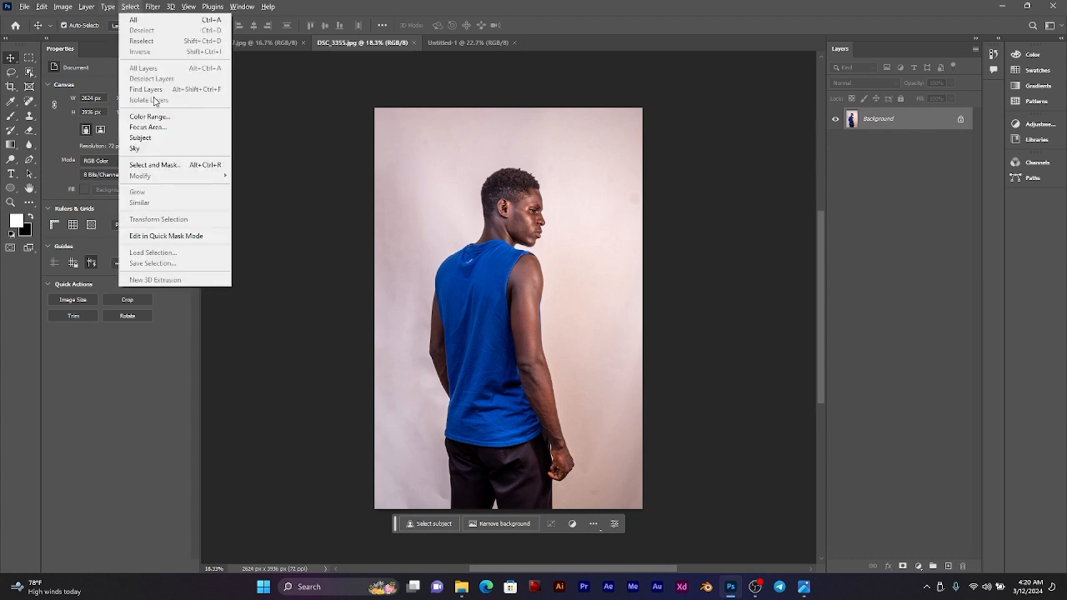
left_click(142, 138)
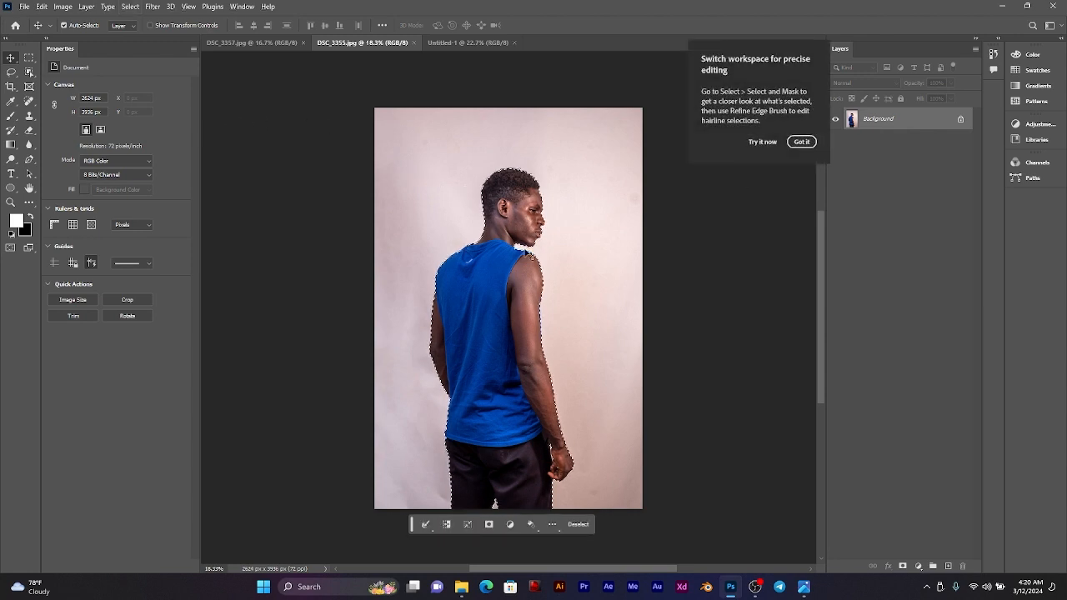
Step: Examine the selection edge around the man's head, back, trousers and hand for wrongly included background
scroll(529, 221, "up", 2)
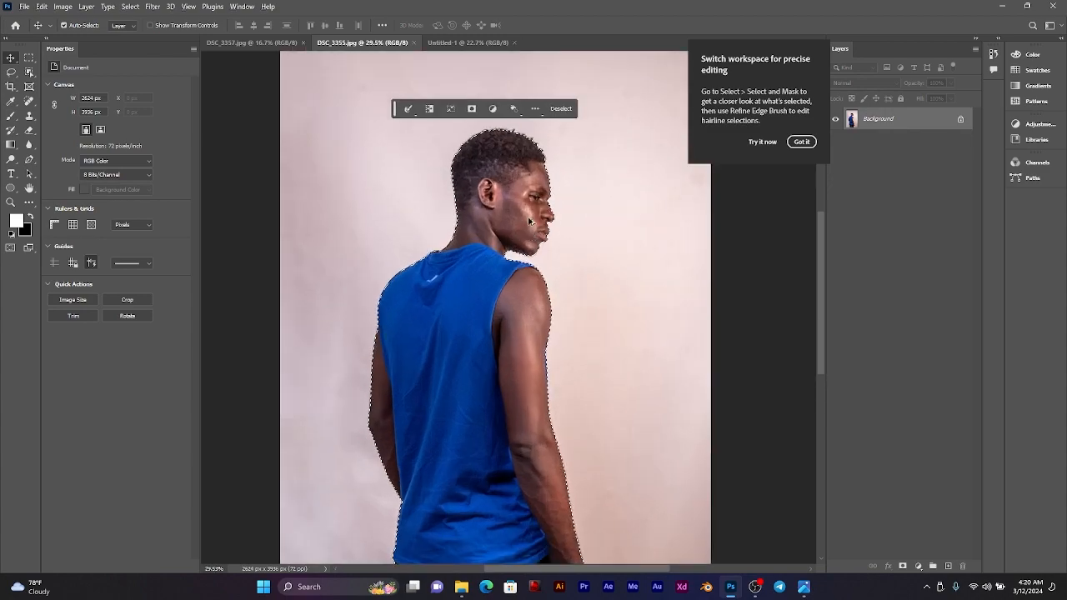
scroll(529, 221, "up", 6)
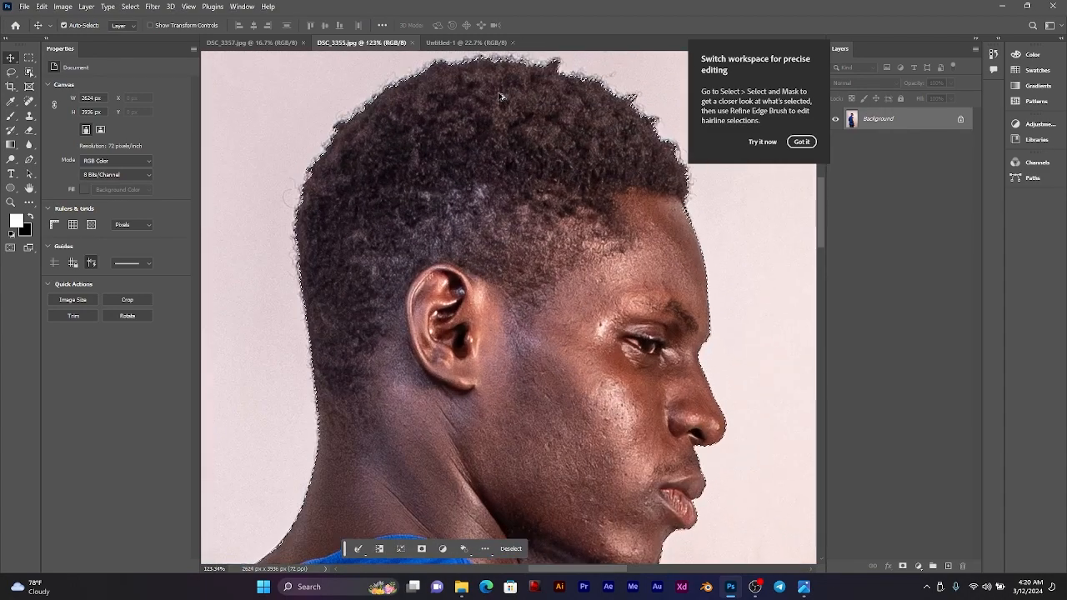
left_click_drag(388, 152, 510, 100)
mouse_move(390, 460)
left_mouse_down()
mouse_move(432, 394)
mouse_move(476, 75)
left_mouse_up()
left_click_drag(326, 374, 592, 350)
left_click_drag(557, 540, 509, 62)
mouse_move(476, 554)
left_mouse_down()
mouse_move(438, 418)
mouse_move(428, 307)
left_mouse_up()
left_click_drag(499, 436, 488, 75)
mouse_move(500, 471)
left_mouse_down()
mouse_move(495, 271)
mouse_move(456, 180)
left_mouse_up()
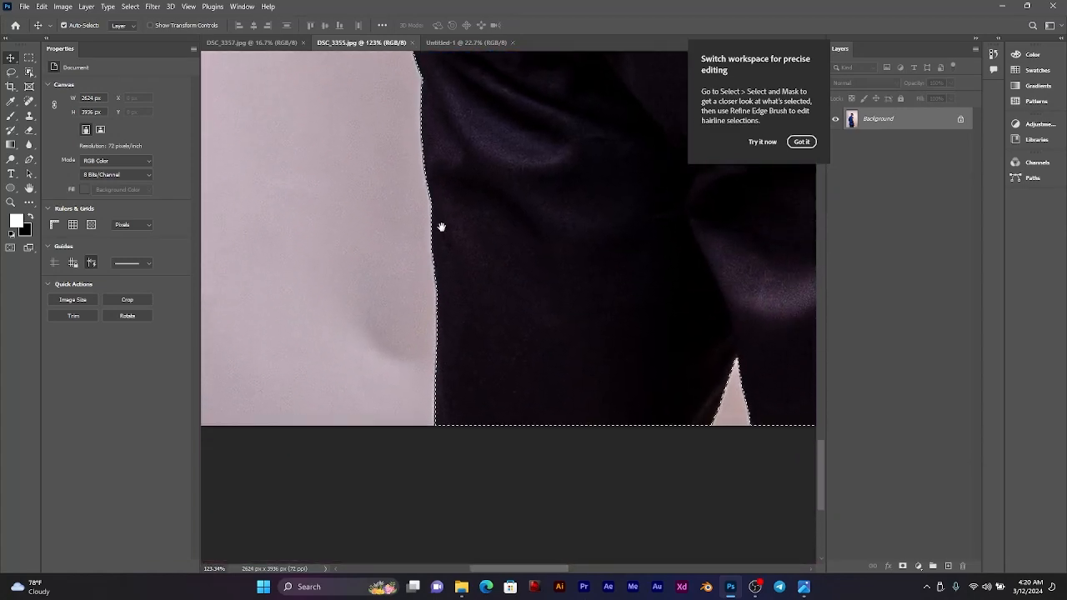
mouse_move(718, 252)
left_mouse_down()
mouse_move(655, 276)
mouse_move(441, 264)
left_mouse_up()
mouse_move(551, 286)
left_mouse_down()
mouse_move(500, 314)
mouse_move(435, 427)
left_mouse_up()
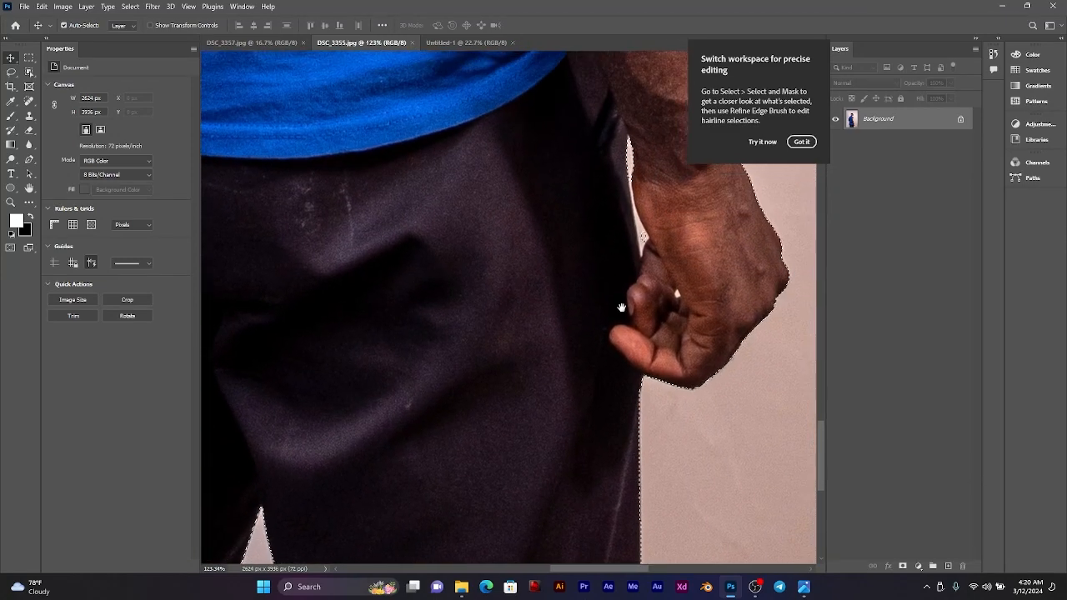
left_click_drag(621, 307, 617, 484)
Step: Subtract the narrow background gap between the trousers and the wrist from the selection with the Magnetic Lasso tool
scroll(635, 414, "up", 14)
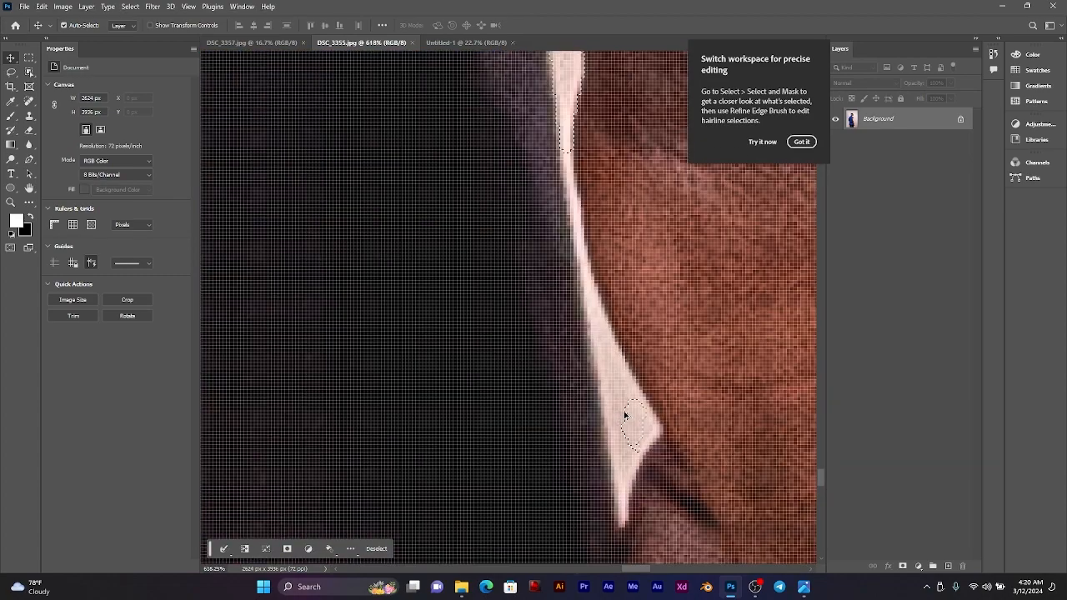
scroll(625, 415, "down", 2)
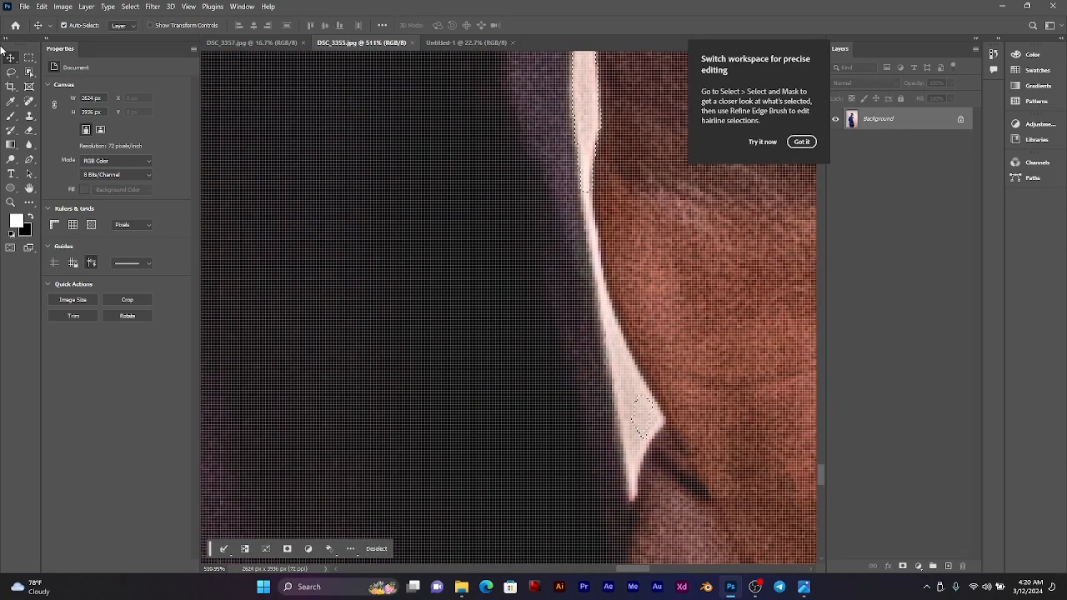
left_click(11, 72)
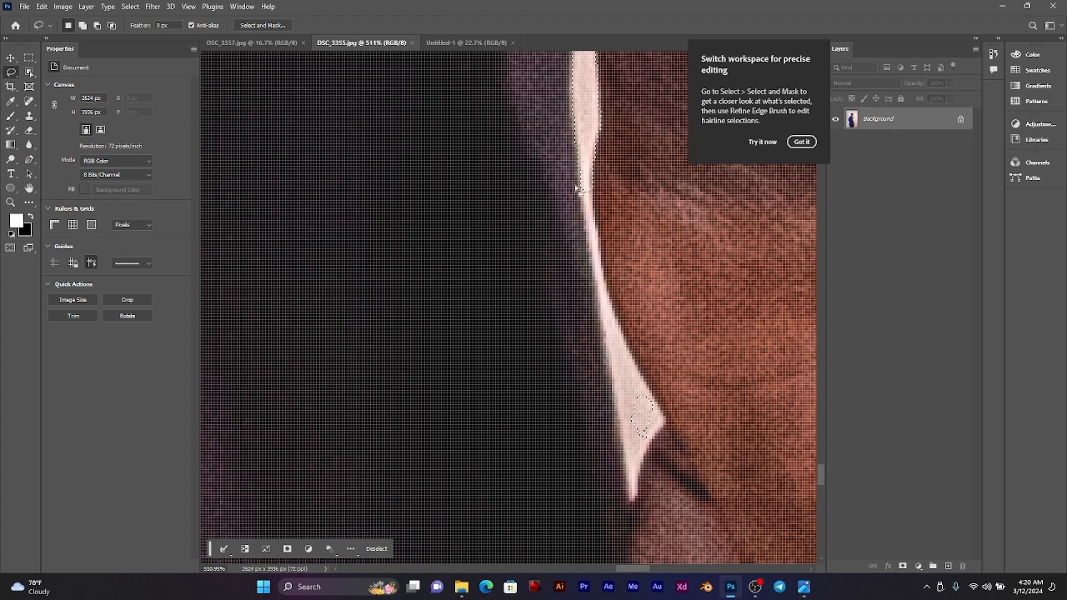
right_click(12, 73)
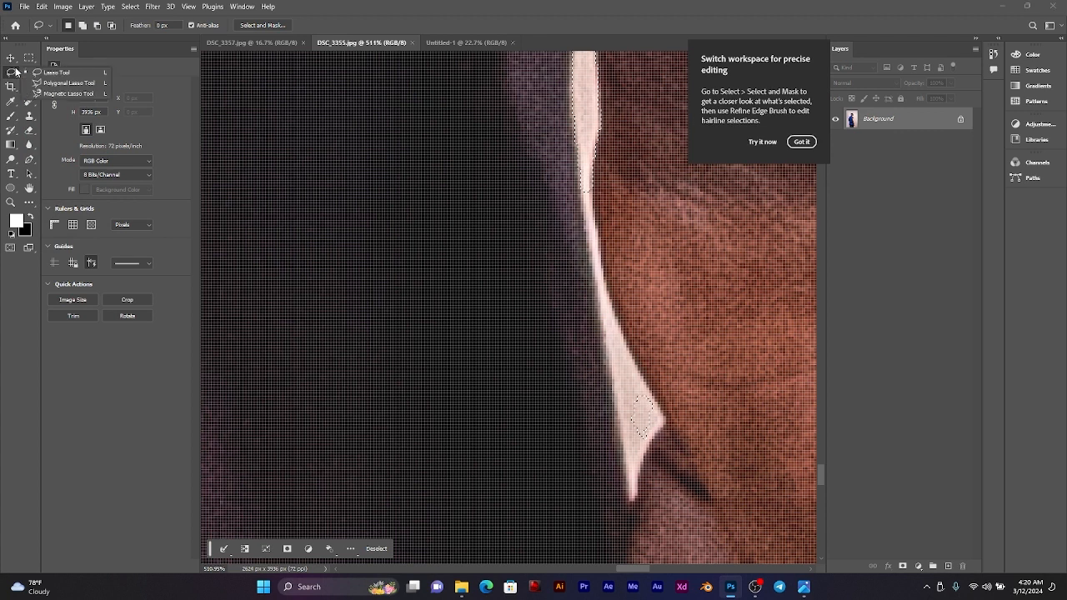
left_click(65, 93)
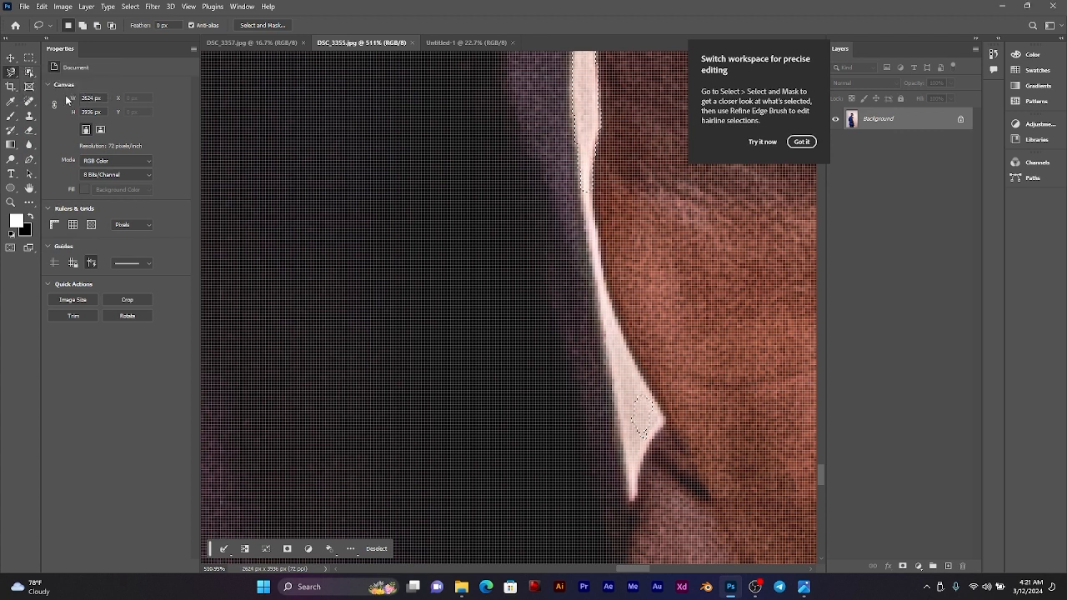
left_click(589, 179)
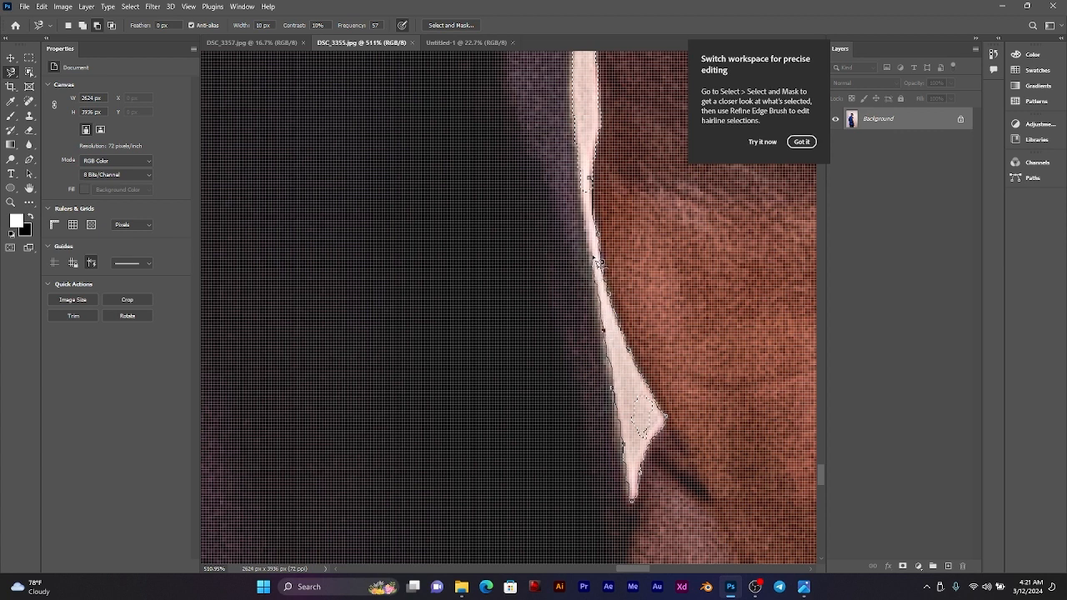
left_click(589, 179)
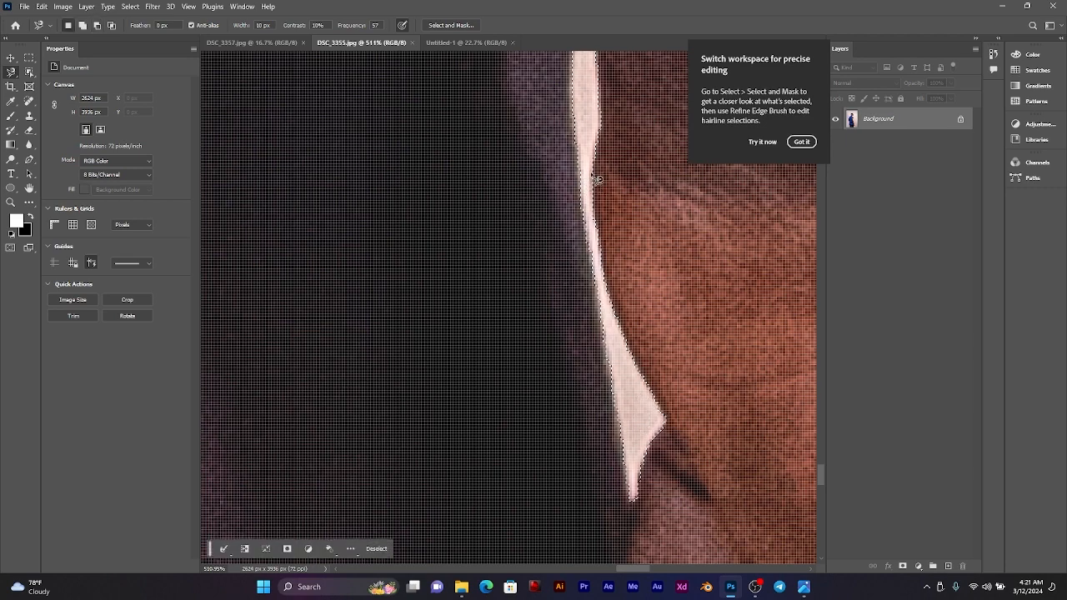
Step: Subtract the tiny light background spot inside the curled hand from the selection with the Magnetic Lasso tool
scroll(592, 176, "down", 4)
left_click_drag(598, 114, 488, 40)
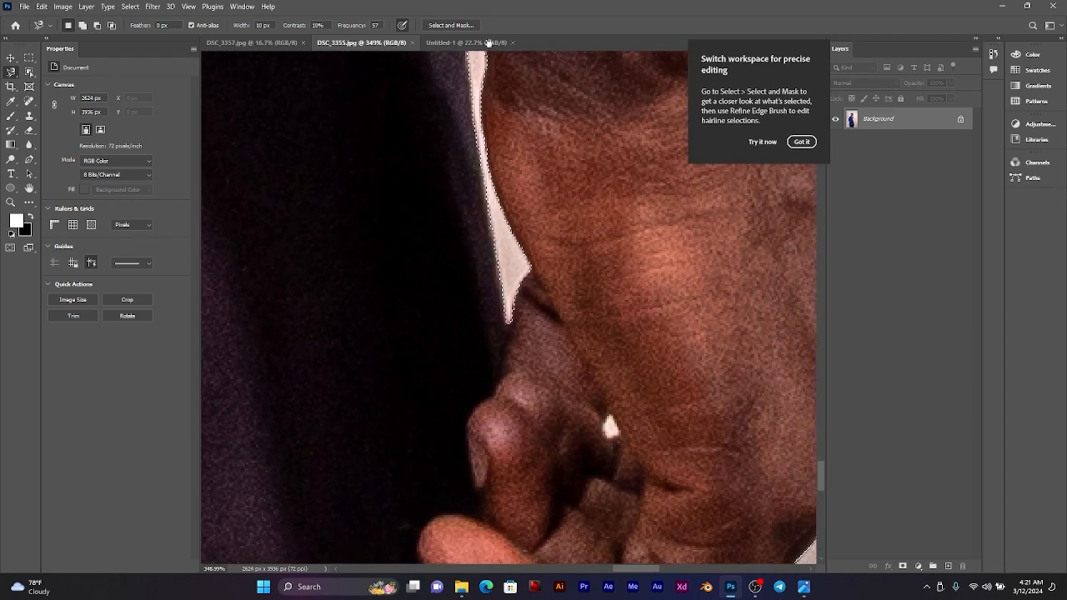
scroll(628, 367, "up", 8)
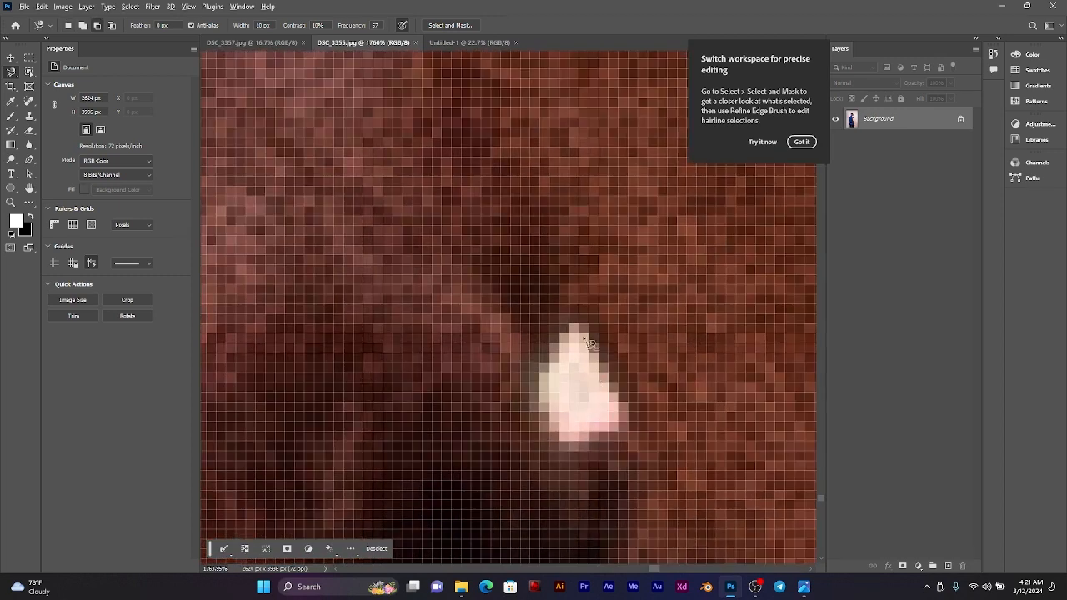
left_click(570, 324)
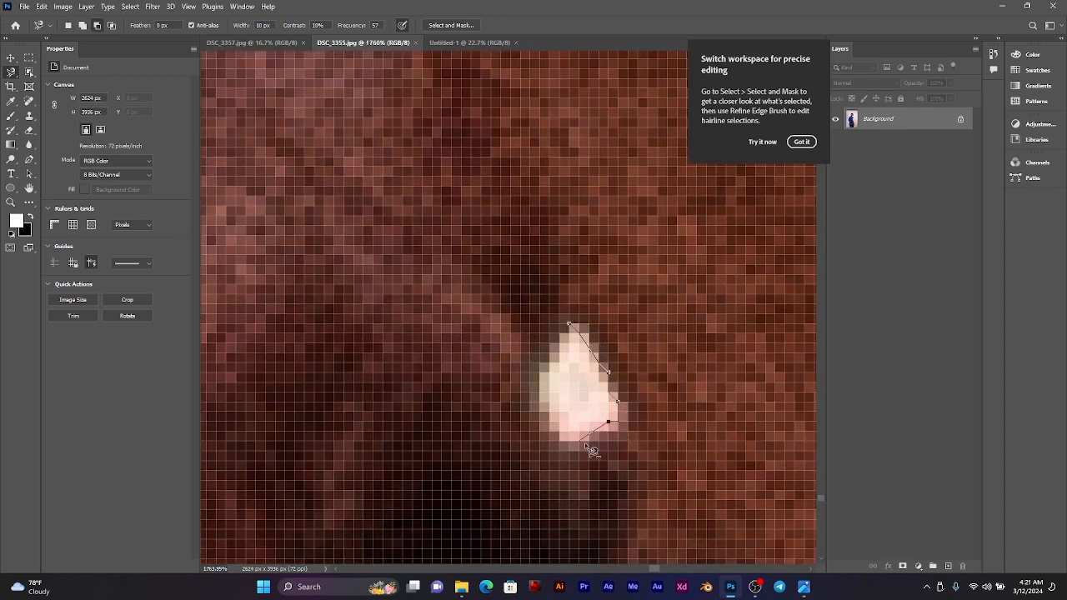
left_click(567, 342)
Step: Examine the selection edge up along the arm, shoulder, chin and face profile
scroll(587, 382, "down", 5)
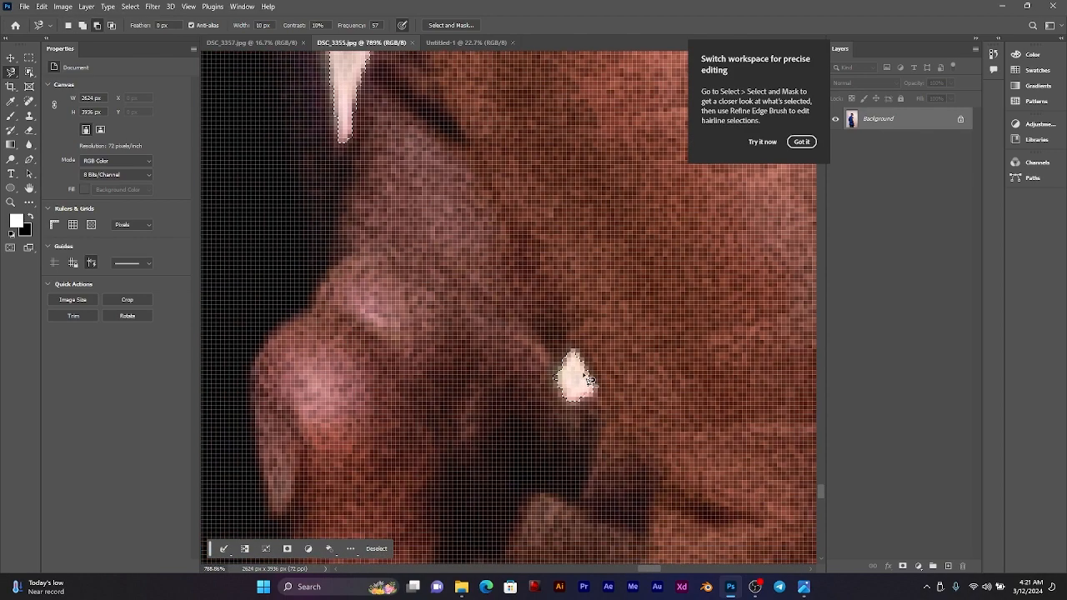
scroll(586, 380, "down", 4)
left_click_drag(591, 314, 584, 458)
left_click_drag(561, 288, 536, 317)
left_click_drag(472, 233, 498, 305)
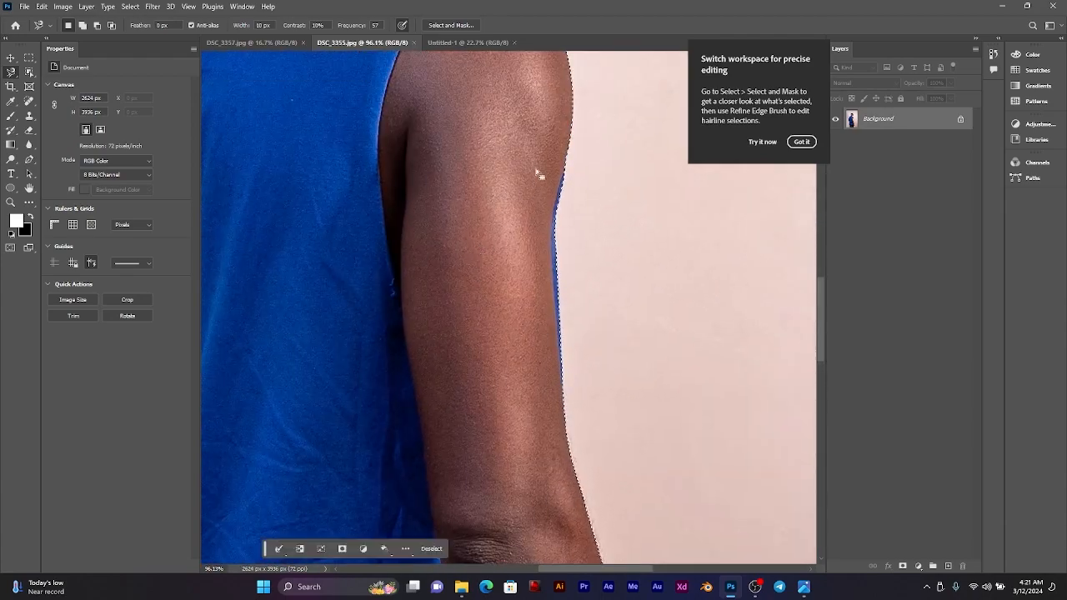
scroll(583, 205, "up", 5)
left_click_drag(487, 167, 536, 389)
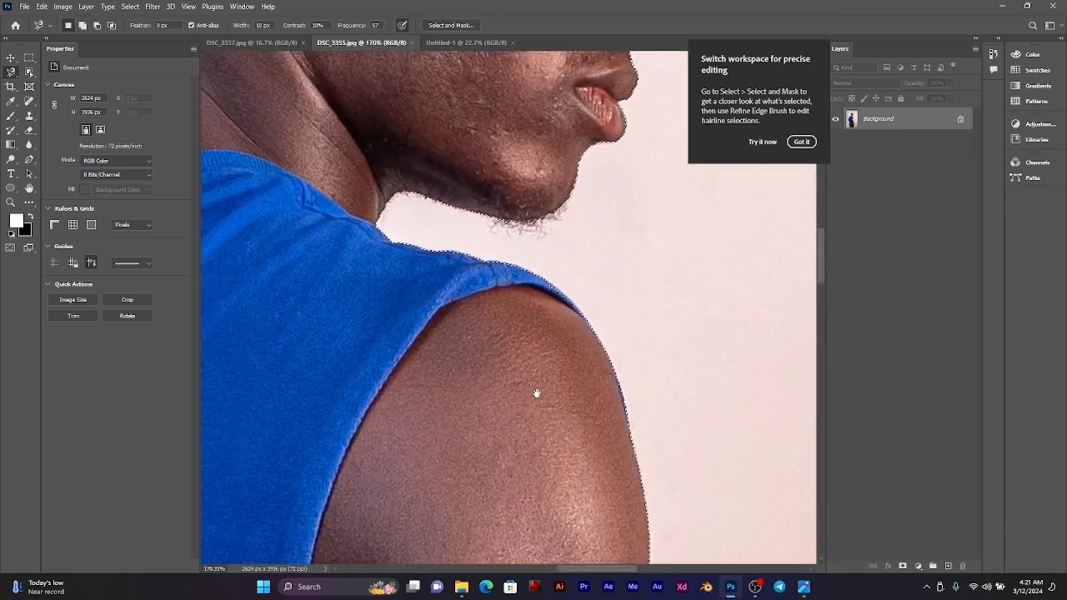
left_click_drag(516, 331, 507, 488)
left_click_drag(499, 333, 499, 504)
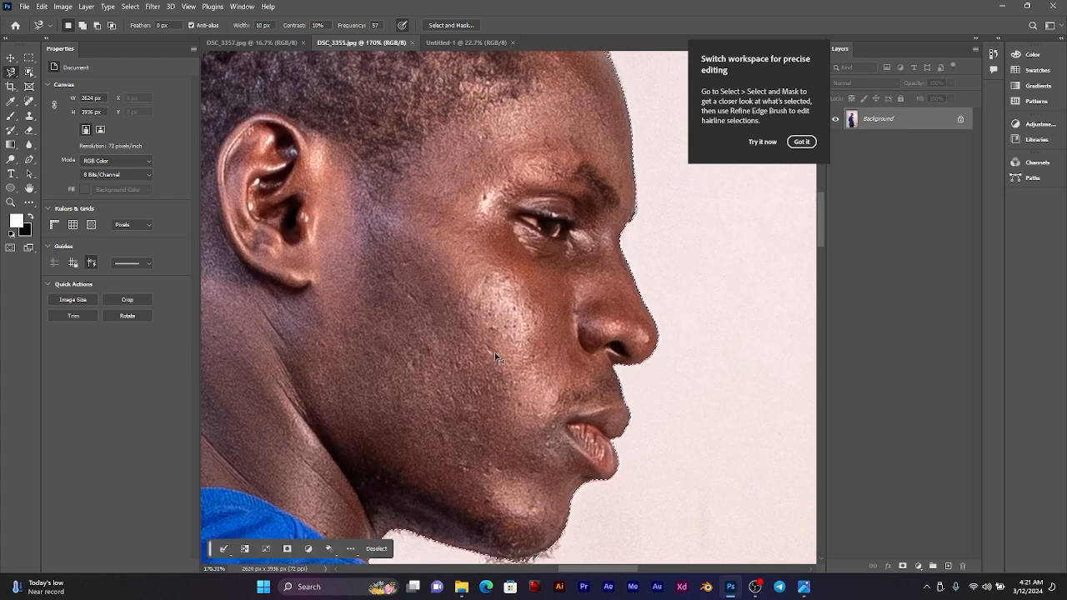
Step: Open the man's selection in Select and Mask and set the preview transparency to 100%
key("ctrl+0")
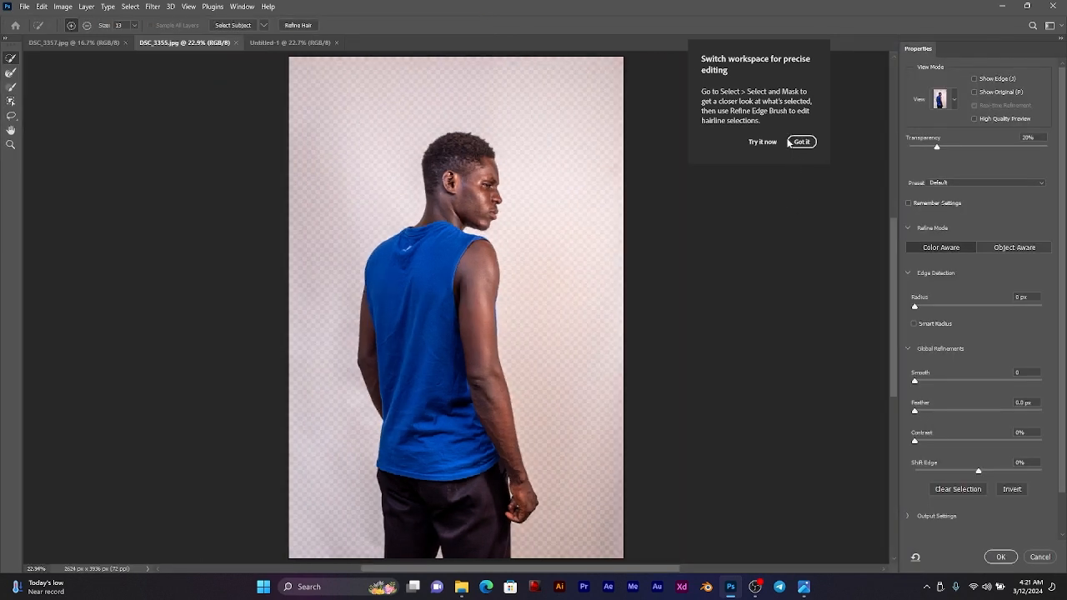
left_click(798, 142)
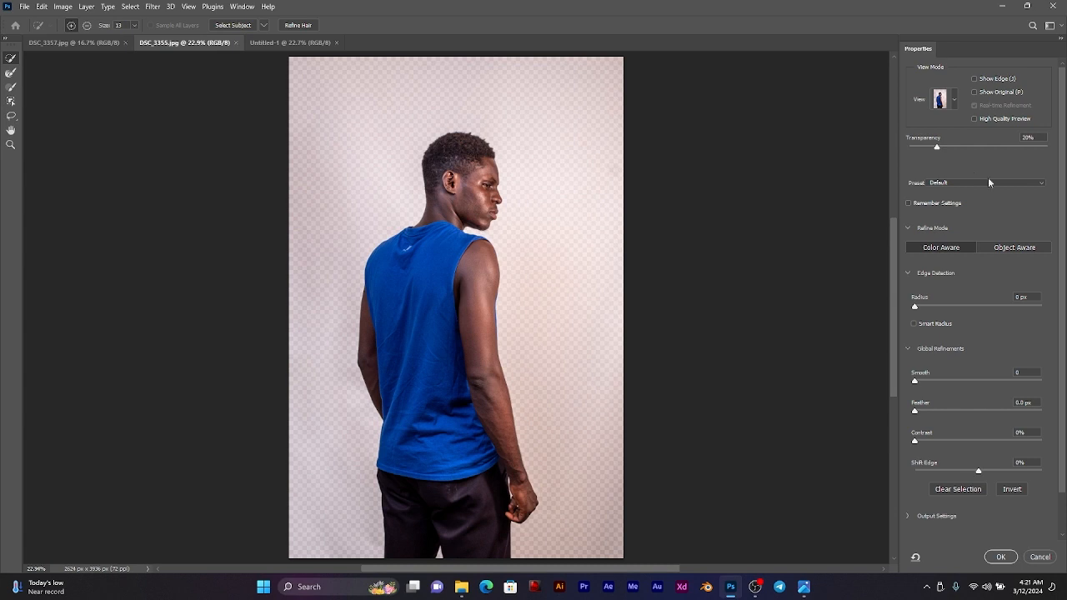
left_click_drag(937, 148, 1058, 155)
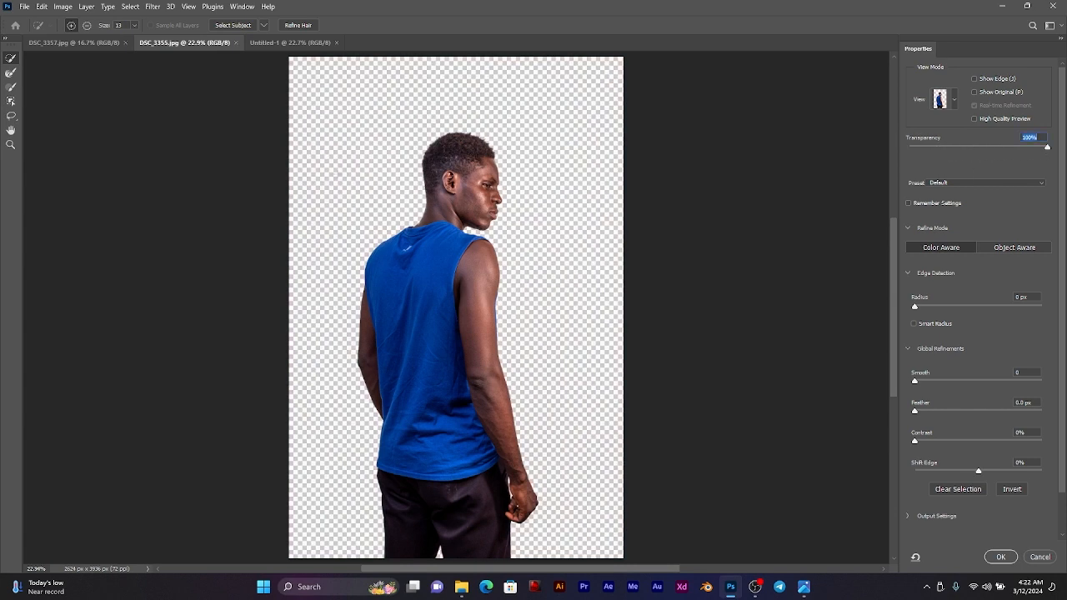
Step: Set the selection edge's Smooth to 9 and Contrast to 18%
scroll(933, 411, "down", 1)
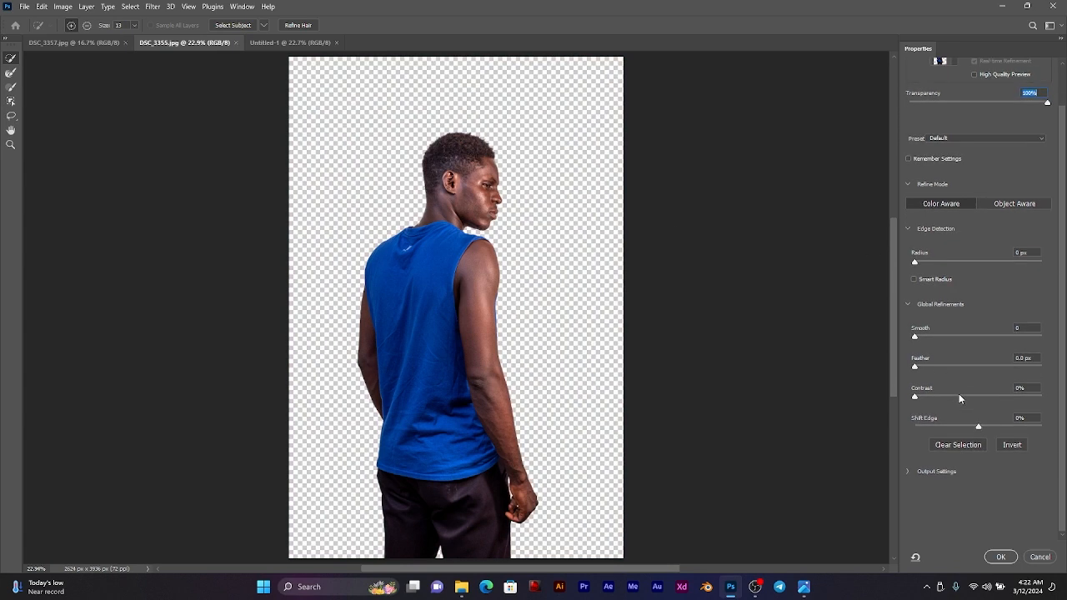
left_click(927, 336)
left_click(932, 397)
left_click(938, 396)
Step: Try a 57.4 px feather along the arm's edge, reset it to 0 px and set Contrast to 47%
scroll(437, 290, "up", 10)
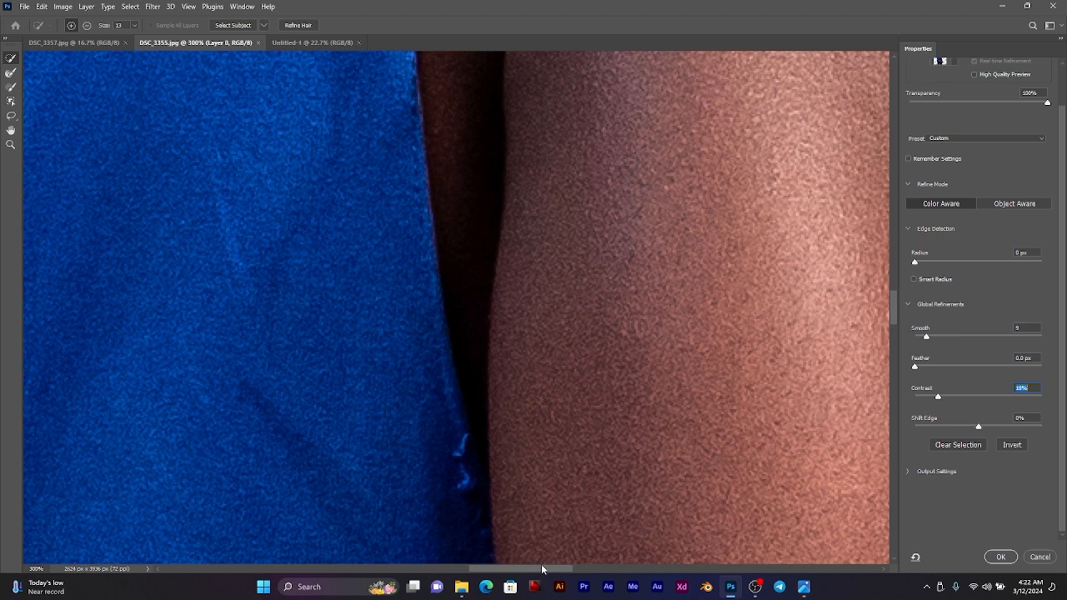
left_click_drag(542, 571, 611, 557)
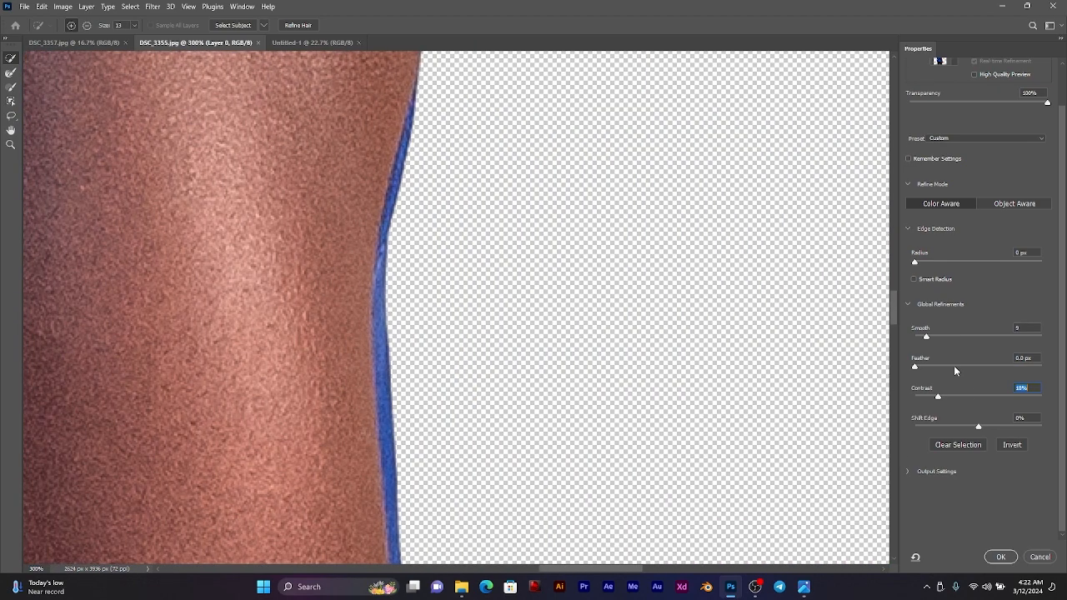
left_click_drag(953, 367, 987, 369)
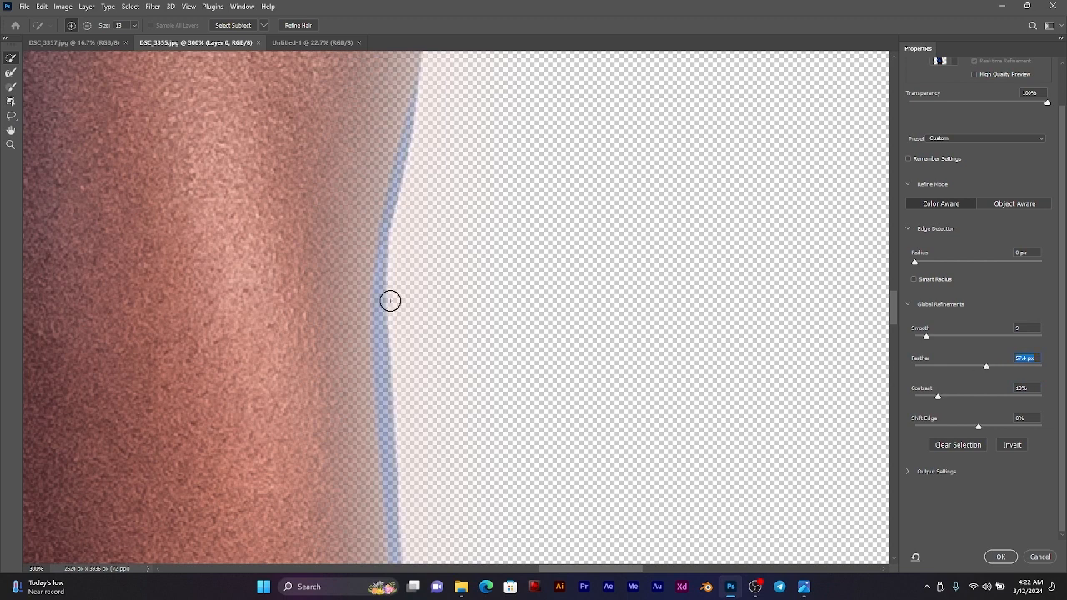
mouse_move(987, 367)
left_mouse_down()
mouse_move(901, 372)
mouse_move(975, 392)
left_mouse_up()
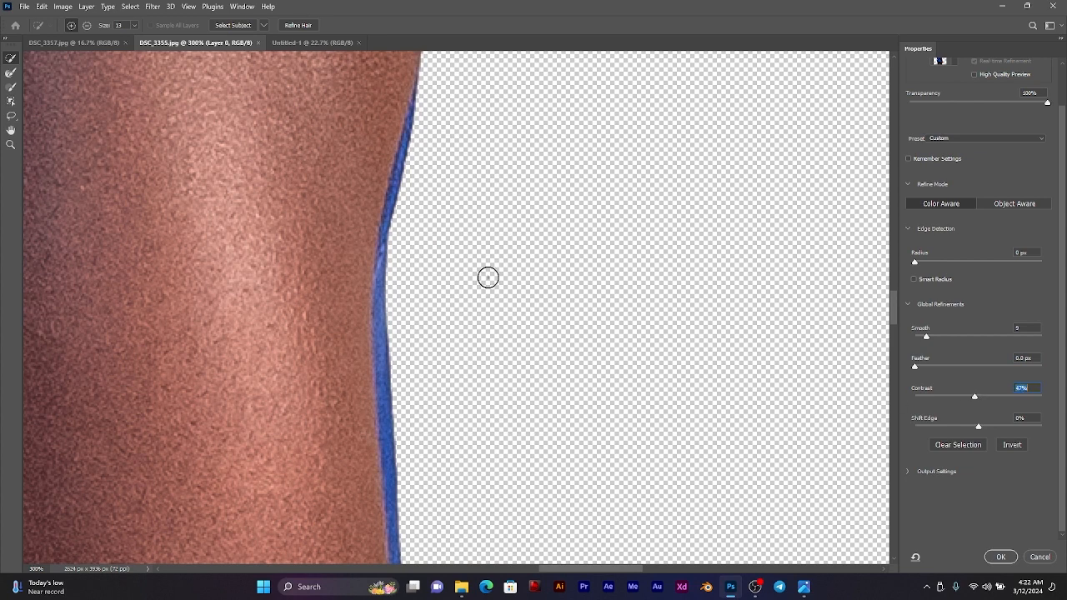
key("ctrl+0")
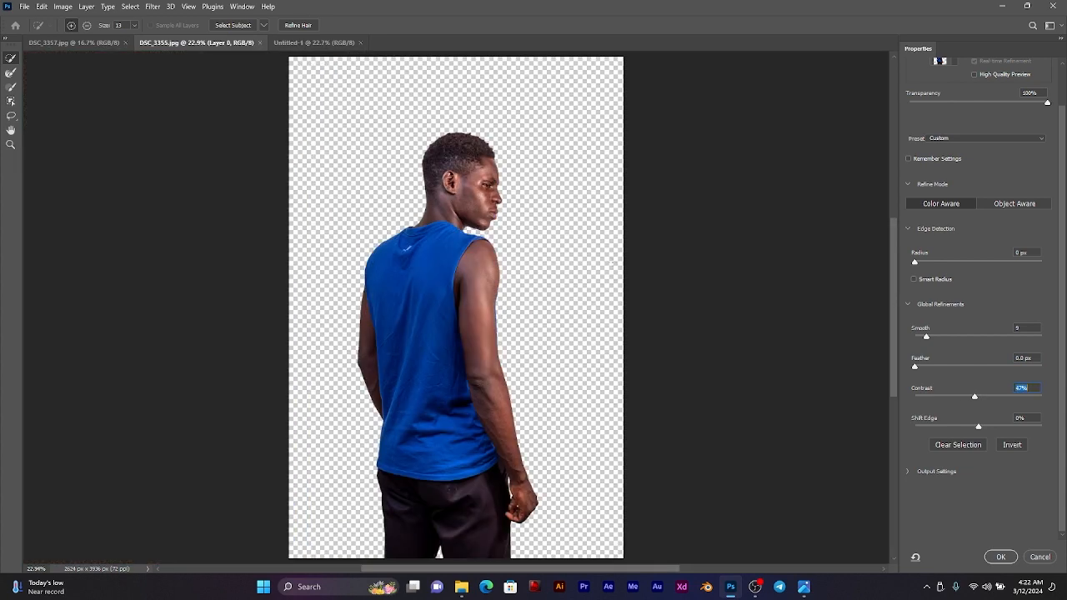
Step: Output the refined cutout to a new layer with a layer mask
left_click(913, 472)
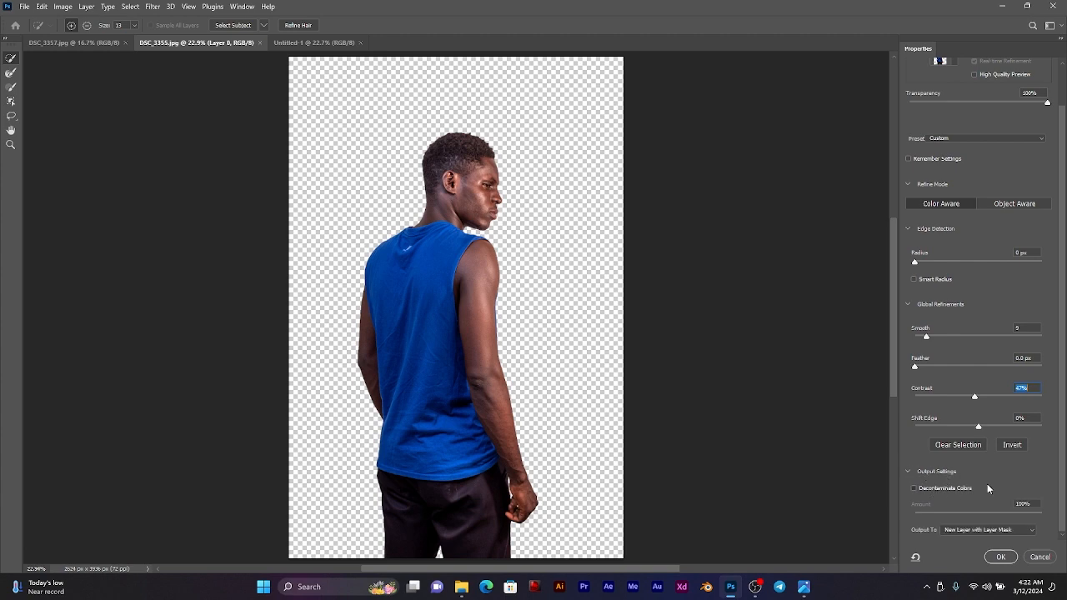
left_click(983, 488)
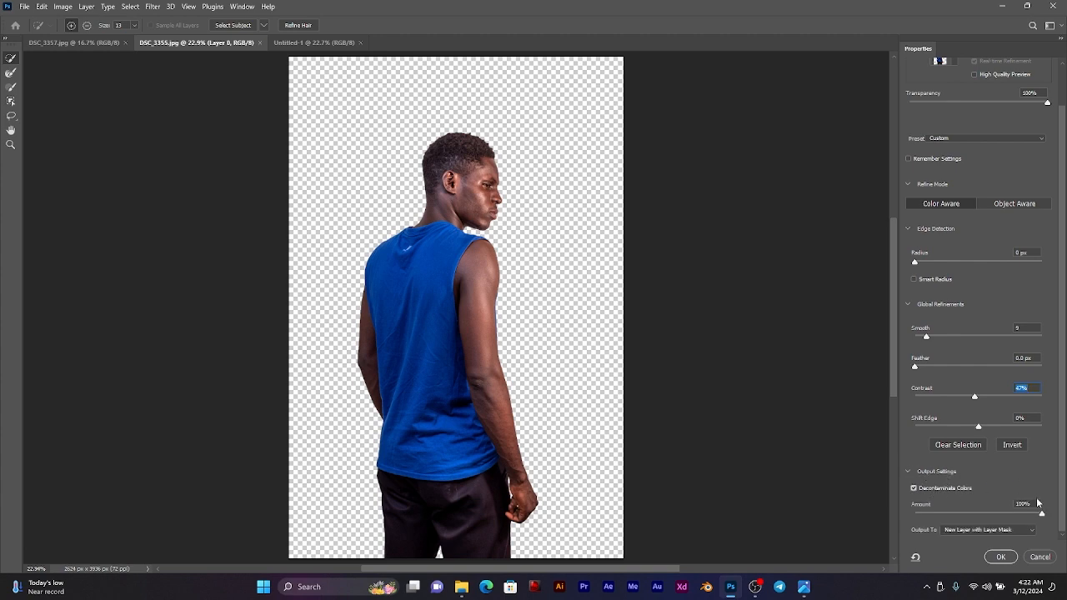
left_click(1002, 557)
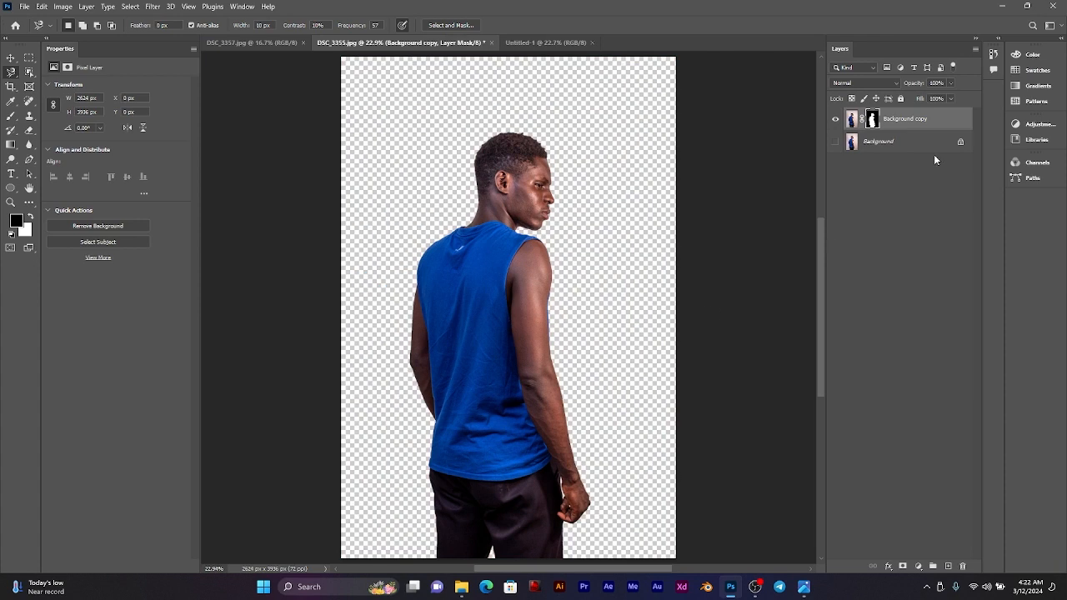
Step: Convert the masked cutout layer to a smart object and copy it into the Untitled-1 document
right_click(910, 123)
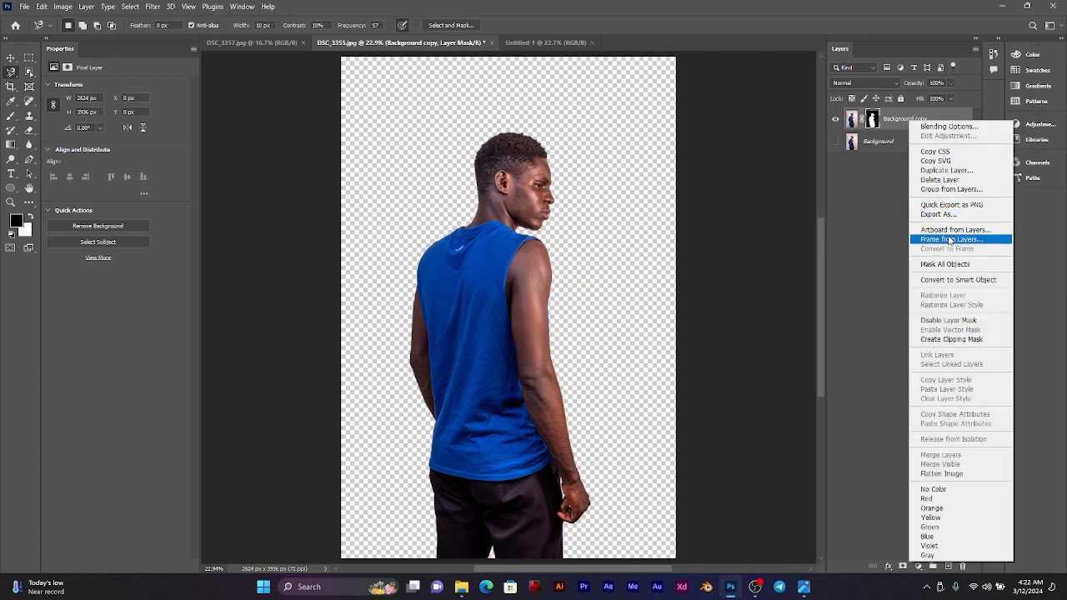
left_click(959, 280)
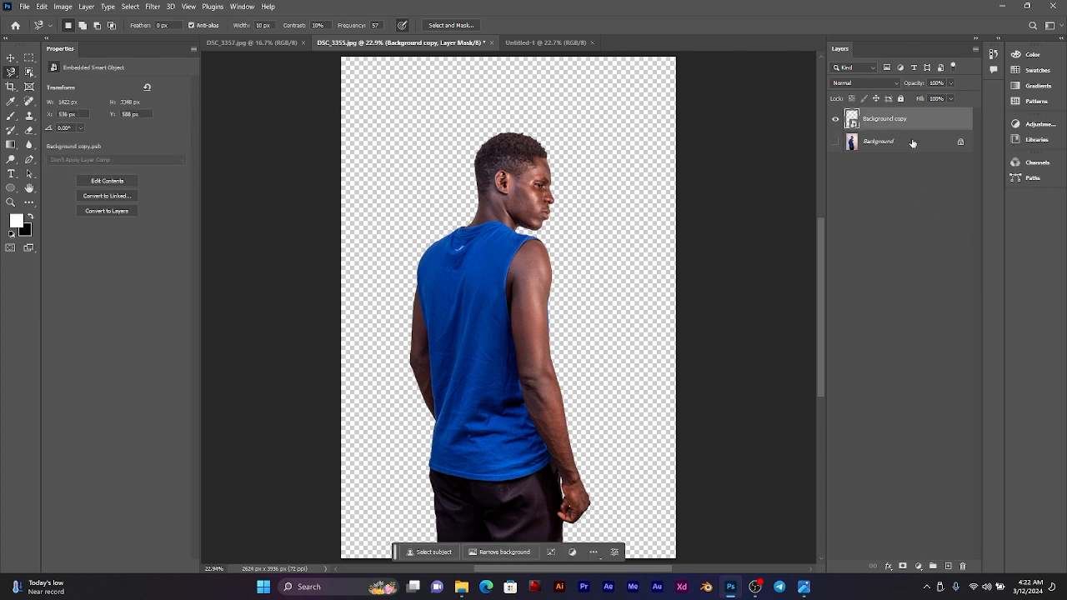
left_click_drag(892, 123, 492, 168)
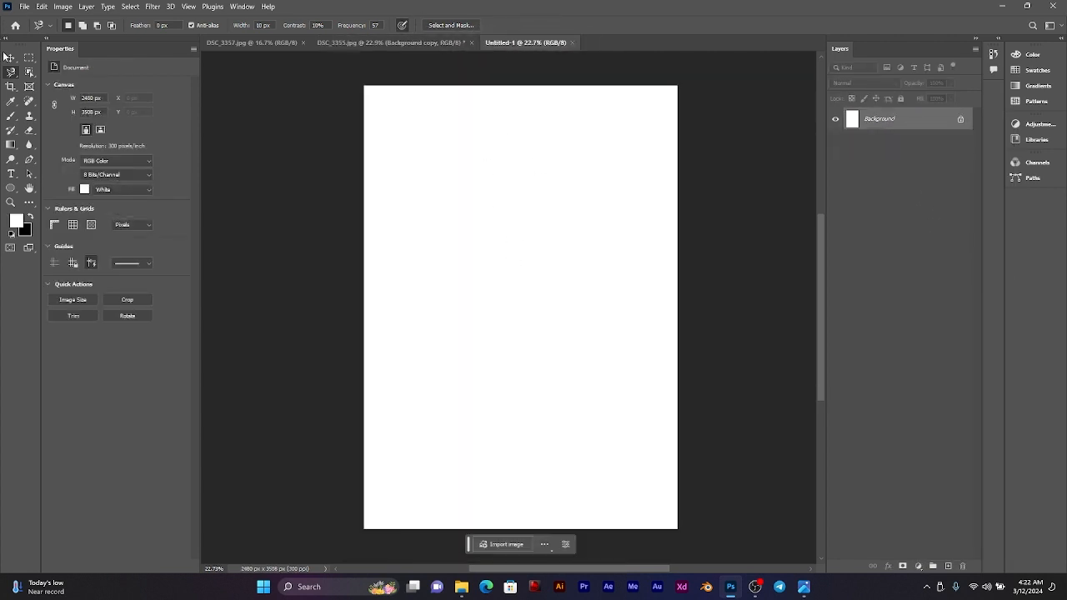
left_click(18, 61)
left_click(435, 42)
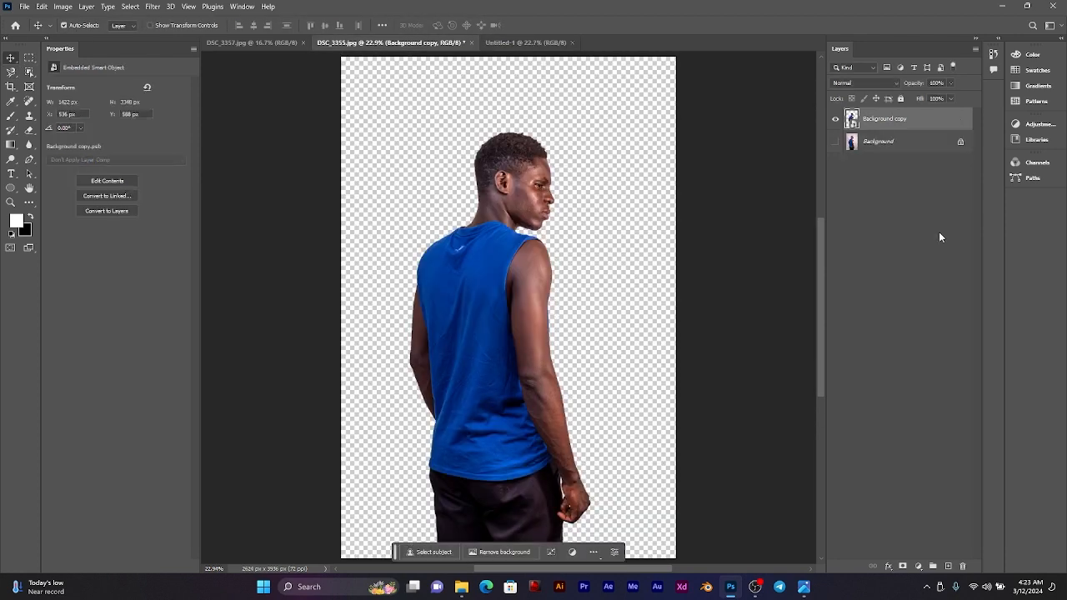
left_click_drag(913, 122, 517, 325)
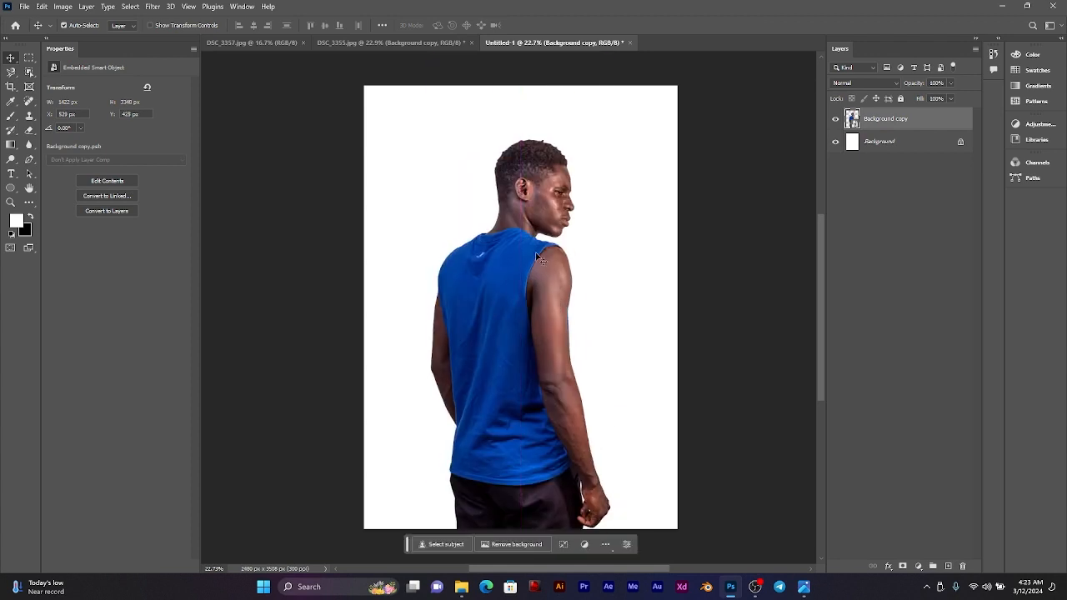
Step: Select the man in DSC_3357.jpg with the automatic subject selection
left_click(249, 42)
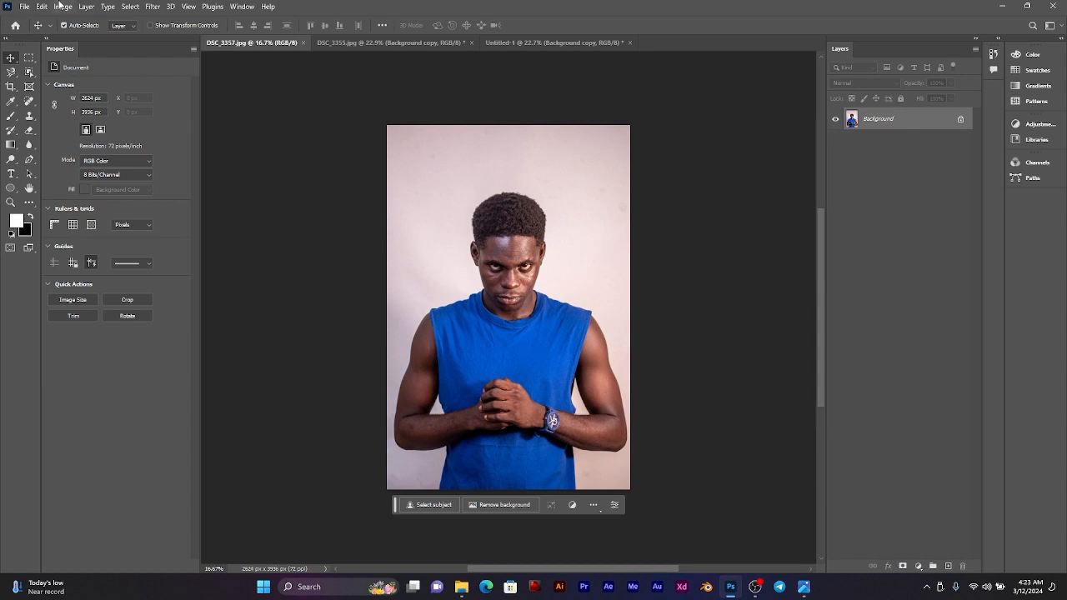
left_click(130, 7)
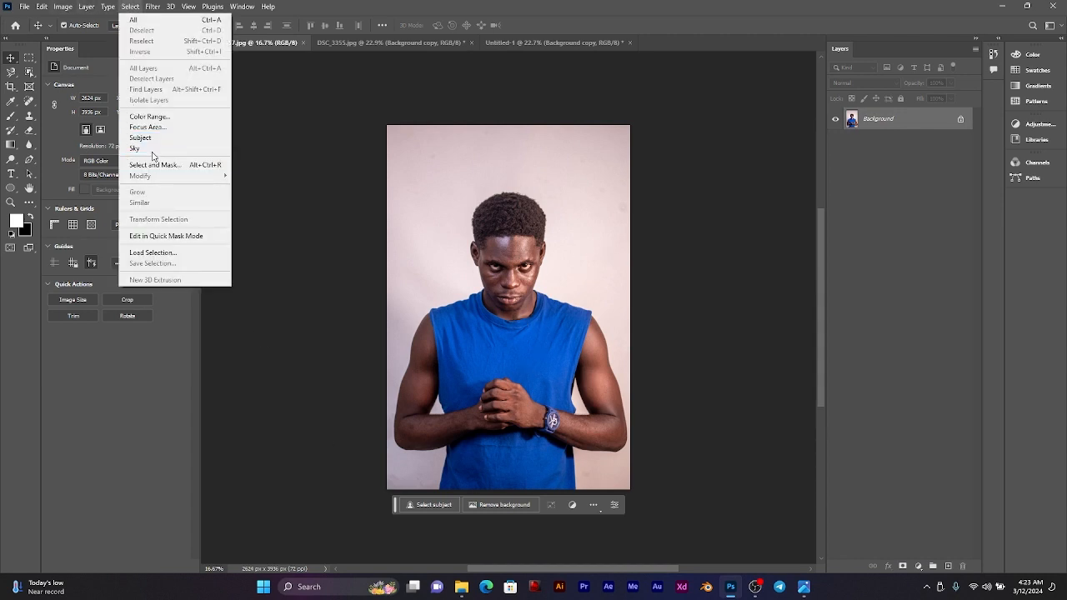
left_click(148, 138)
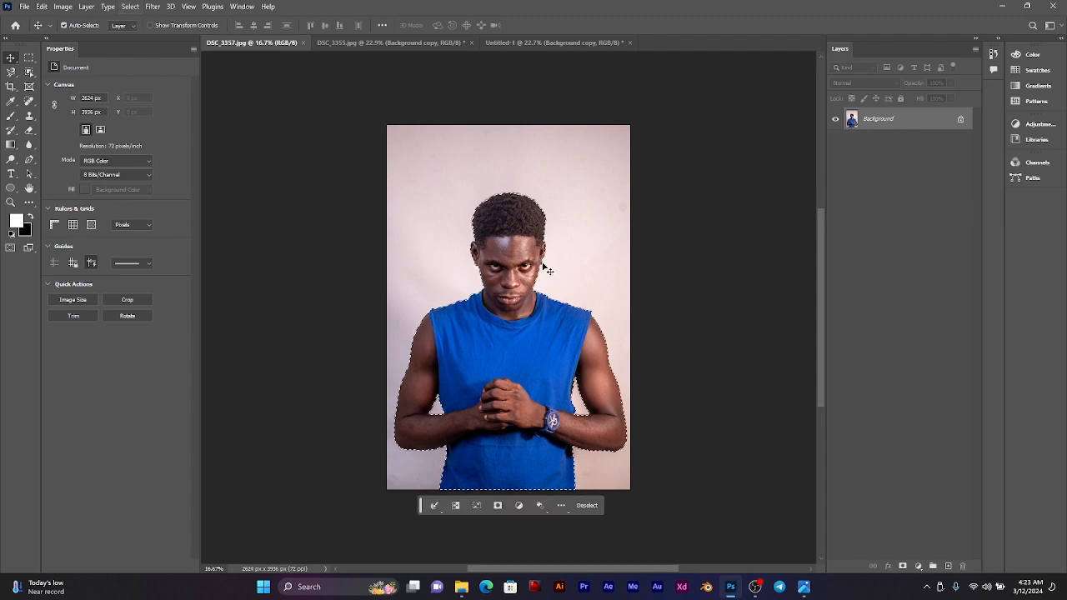
Step: Examine the selection edge around the arms, elbow gaps, shirt, shoulders and face for wrongly included background
scroll(505, 366, "up", 5)
scroll(621, 372, "up", 6)
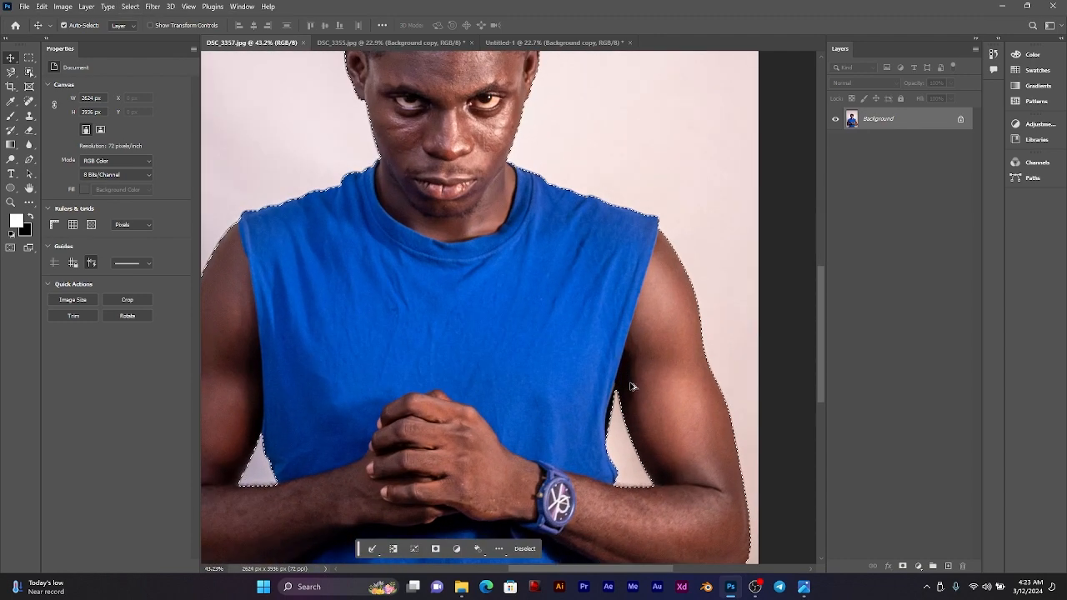
scroll(615, 384, "down", 4)
scroll(616, 379, "down", 2)
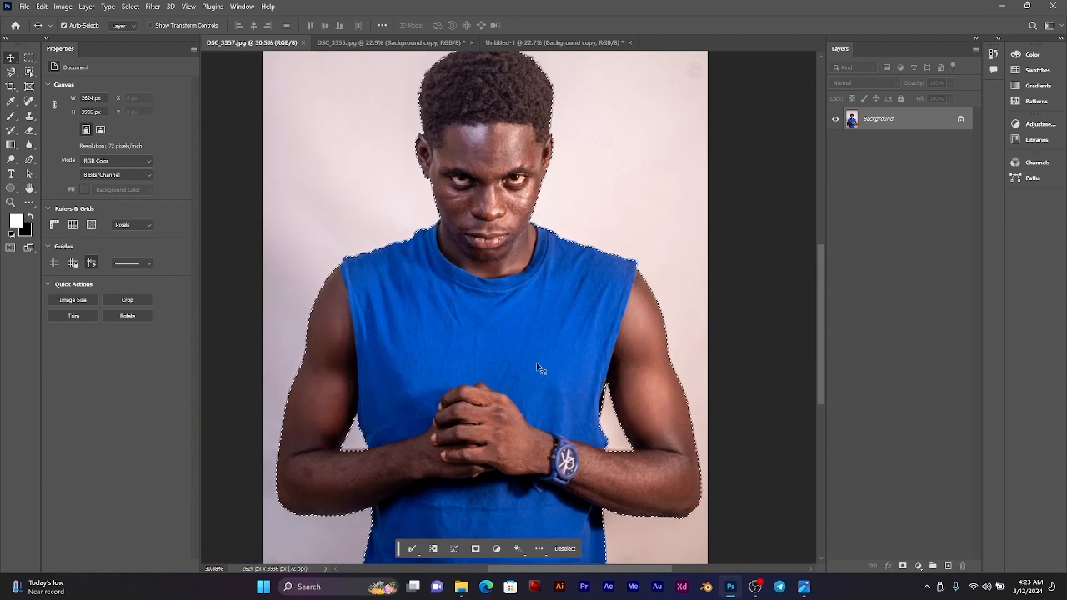
left_click_drag(541, 367, 631, 211)
scroll(464, 299, "up", 6)
scroll(446, 223, "up", 12)
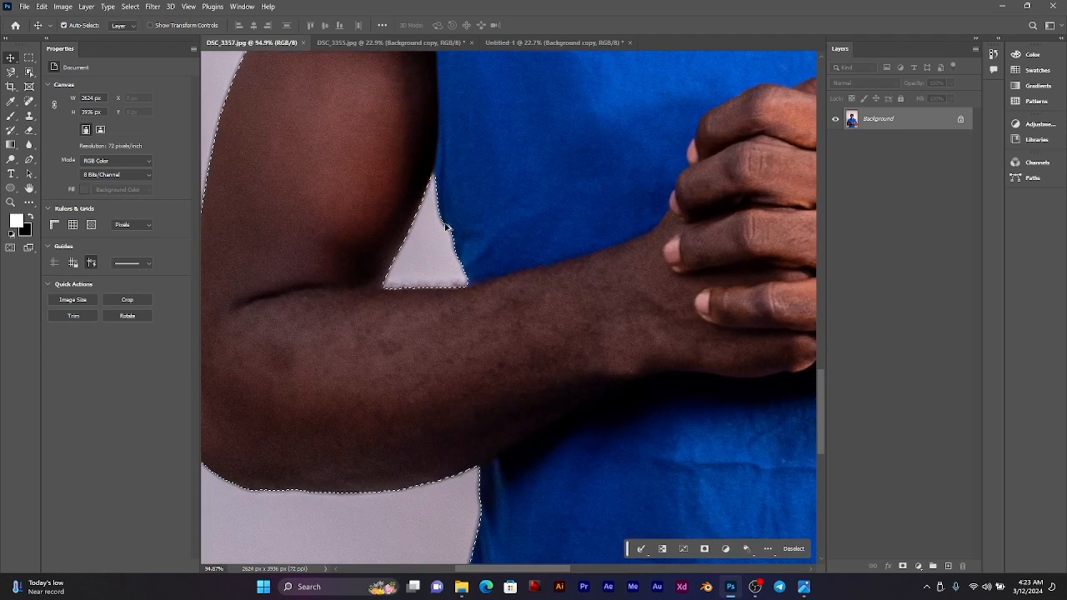
left_click_drag(503, 152, 462, 424)
left_click_drag(577, 117, 542, 527)
left_click_drag(573, 73, 509, 404)
left_click_drag(738, 179, 543, 426)
left_click_drag(557, 194, 608, 454)
left_click_drag(604, 280, 505, 512)
left_click_drag(676, 229, 487, 358)
left_click_drag(788, 334, 461, 218)
left_click_drag(476, 350, 473, 250)
left_click_drag(449, 378, 472, 170)
left_click_drag(469, 400, 499, 151)
left_click_drag(455, 298, 484, 159)
left_click_drag(455, 268, 470, 205)
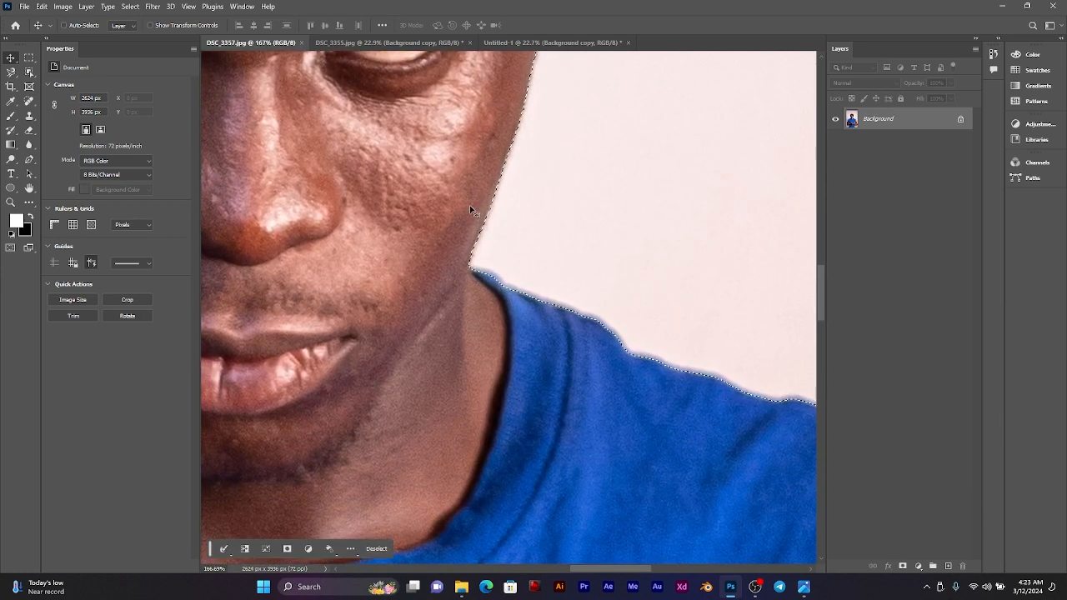
key("ctrl+0")
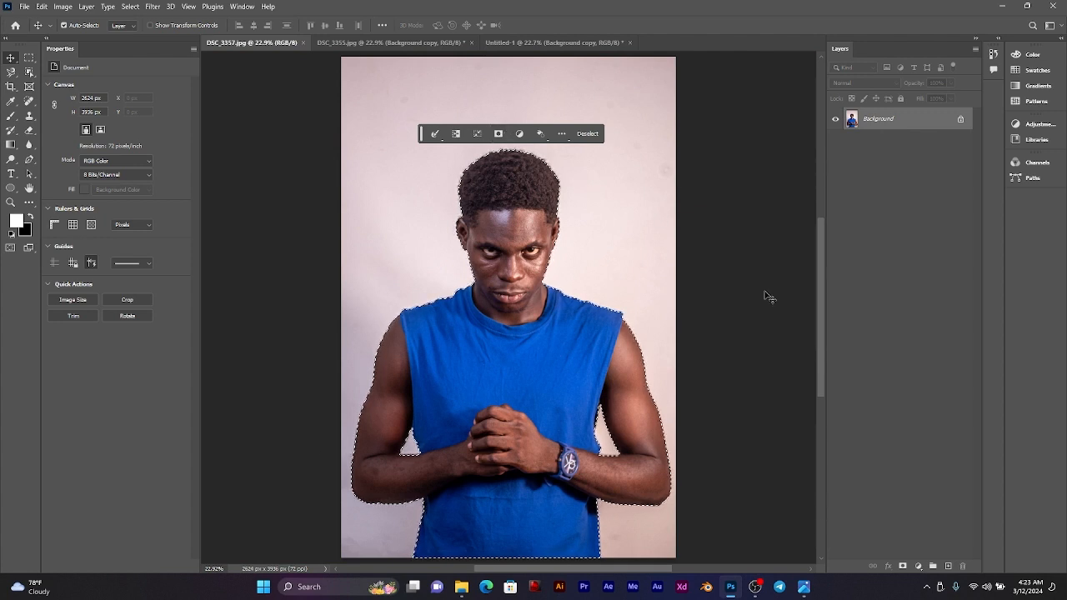
Step: Refine the selection in Select and Mask with Smooth 12, Contrast 19% and Decontaminate Colors, and output it to a new layer with layer mask
left_click(903, 566)
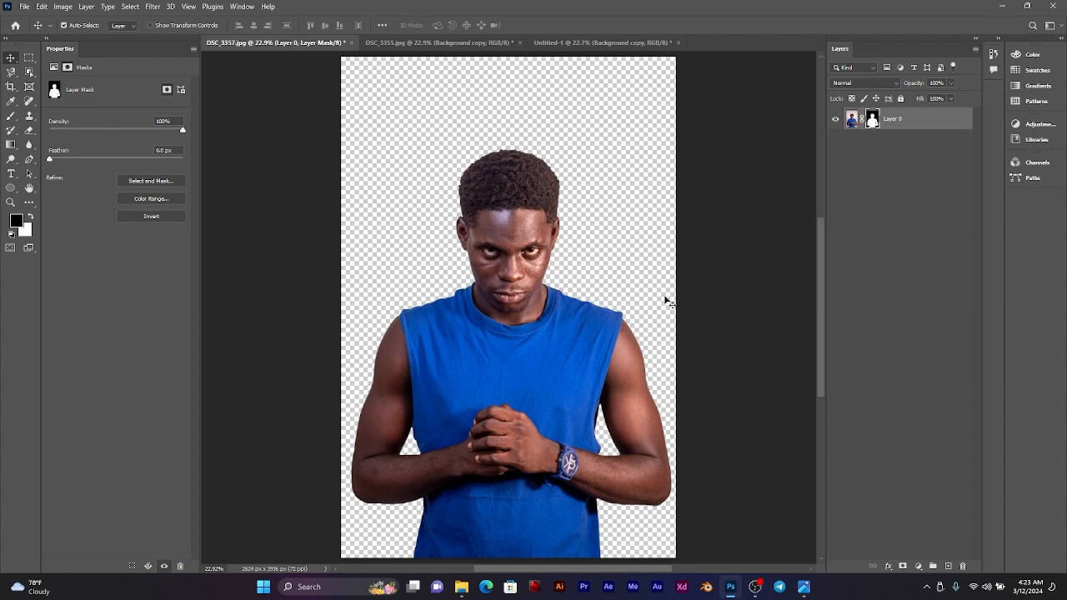
key("ctrl+z")
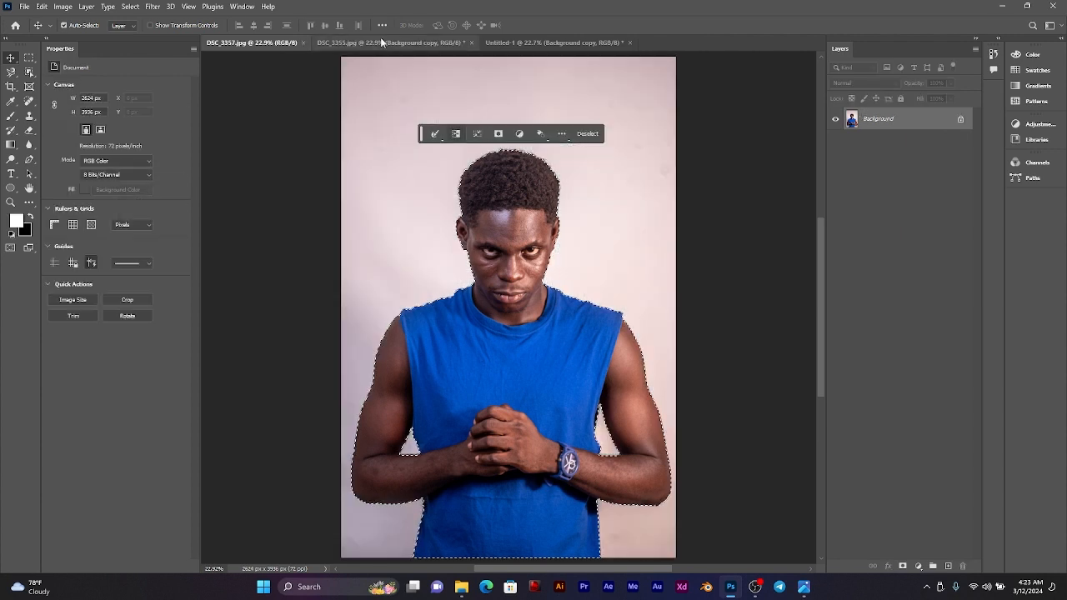
left_click(28, 59)
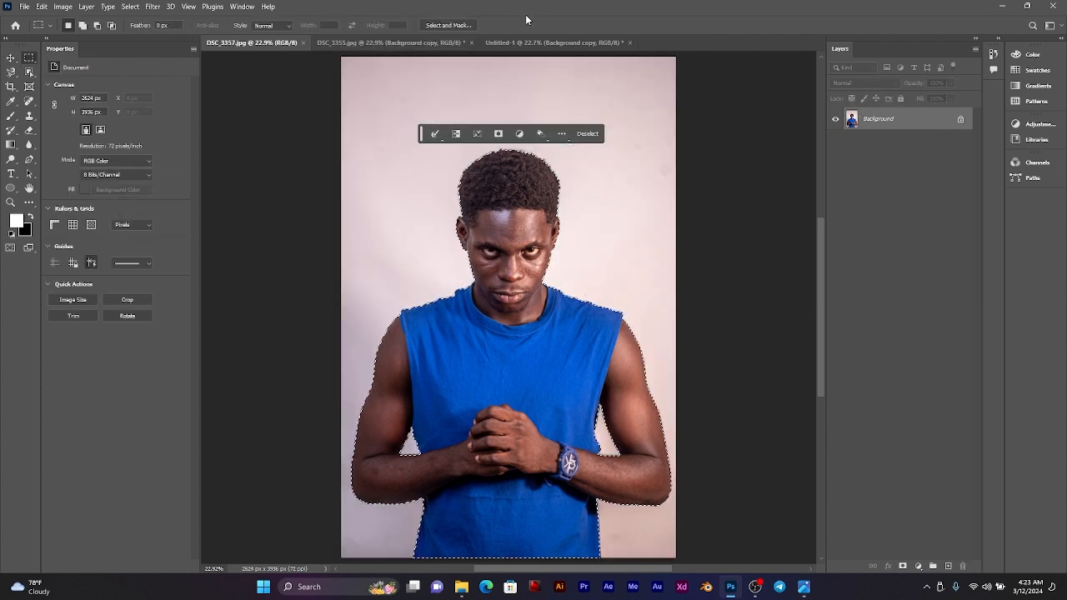
left_click(448, 25)
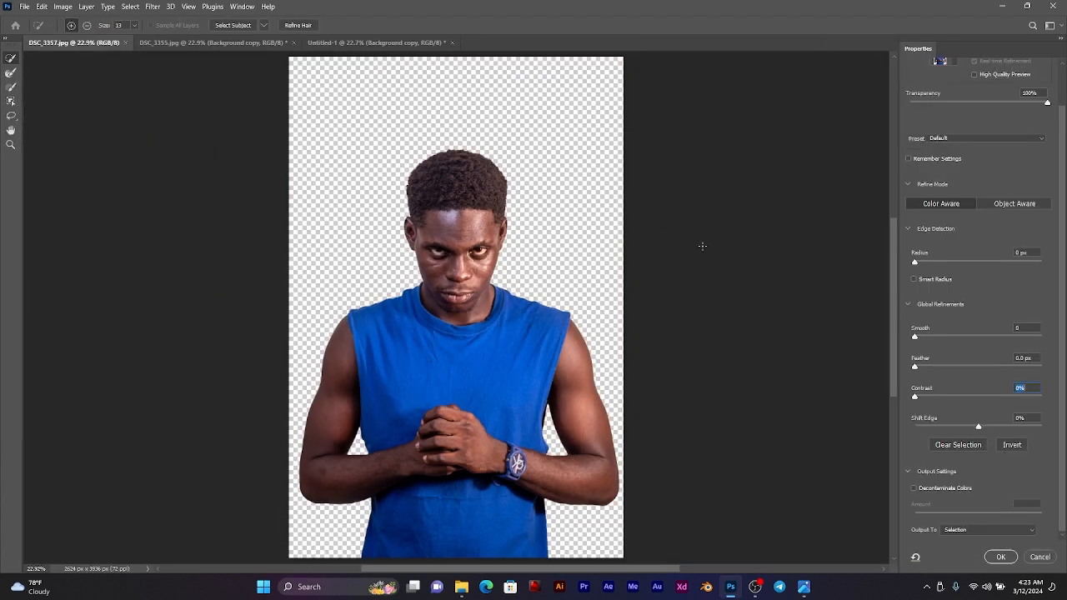
left_click_drag(931, 393, 939, 396)
left_click(916, 489)
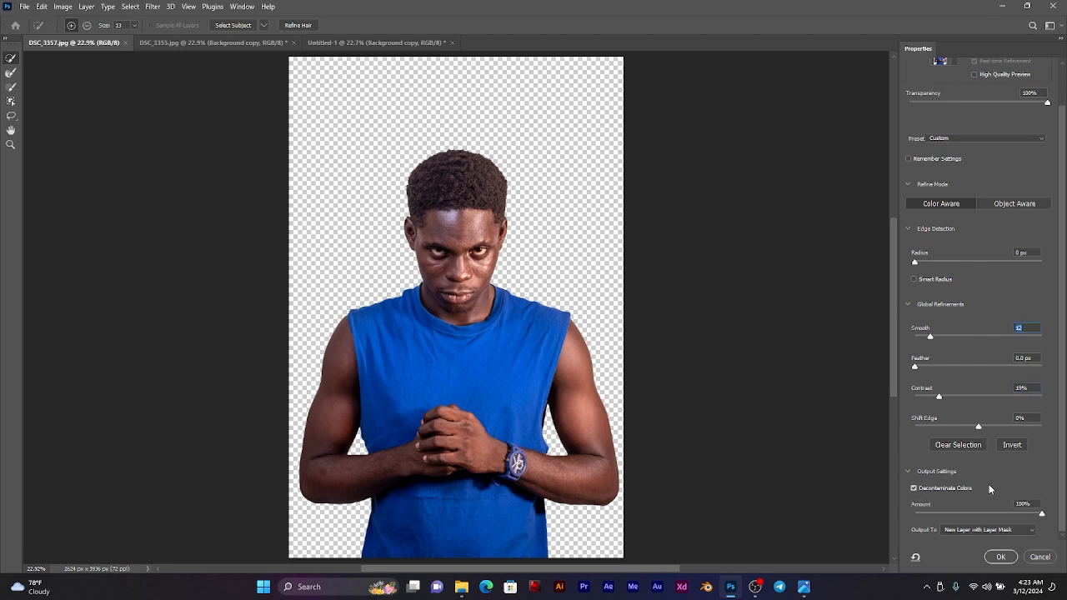
left_click(1000, 557)
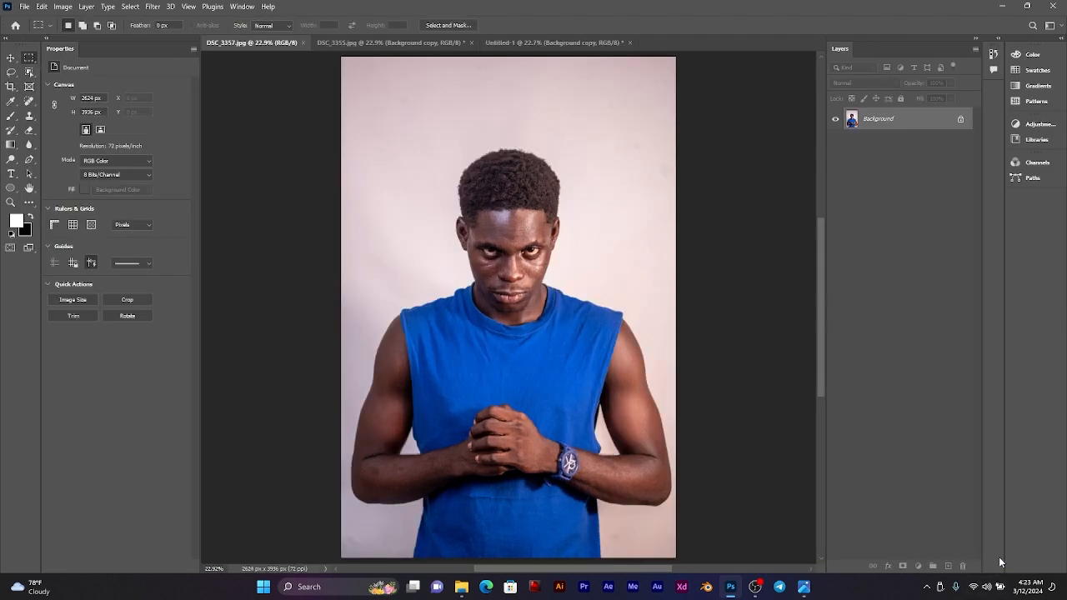
Step: Convert the front-facing man's masked layer to a smart object and copy it into the Untitled-1 document
right_click(906, 125)
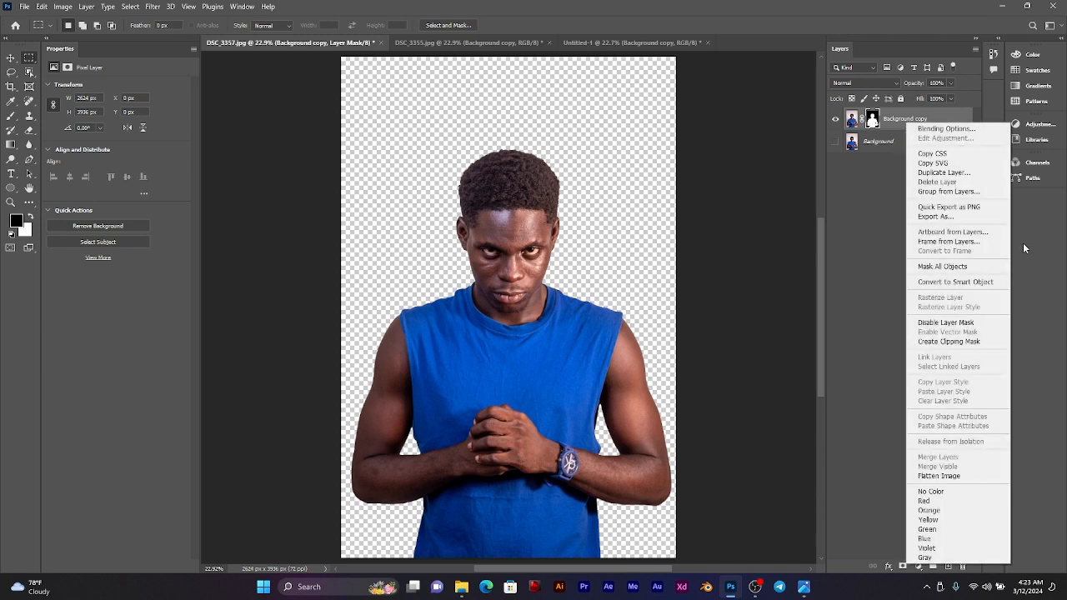
left_click(963, 281)
left_click_drag(913, 119, 557, 198)
key("v")
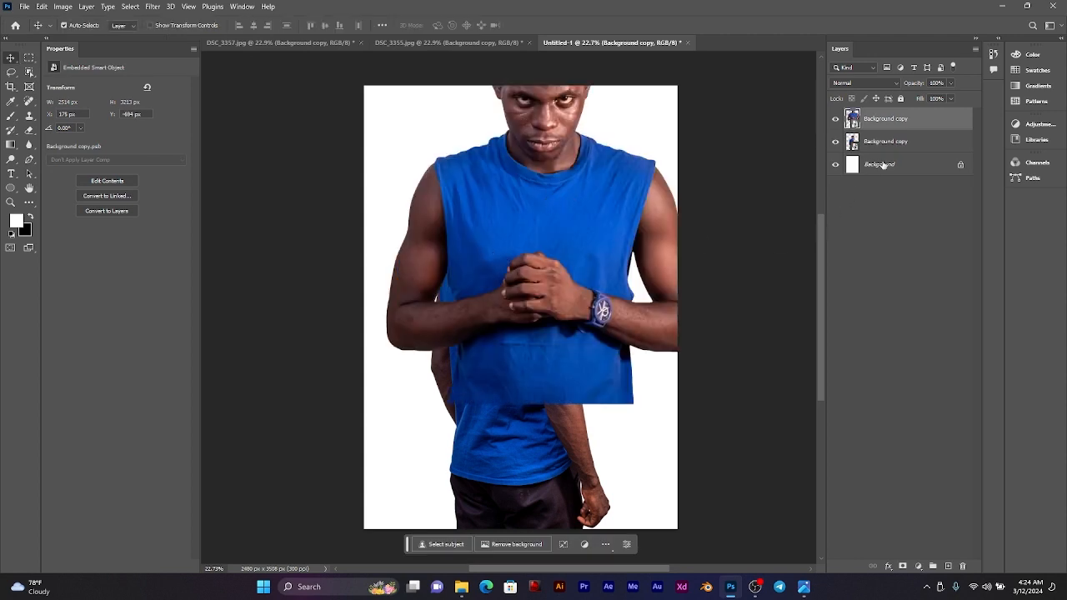
Step: Put the front-facing man's layer behind the side-facing man and move it down until his whole head is on the page
left_click(914, 140)
left_click(913, 119)
left_click_drag(912, 119, 913, 143)
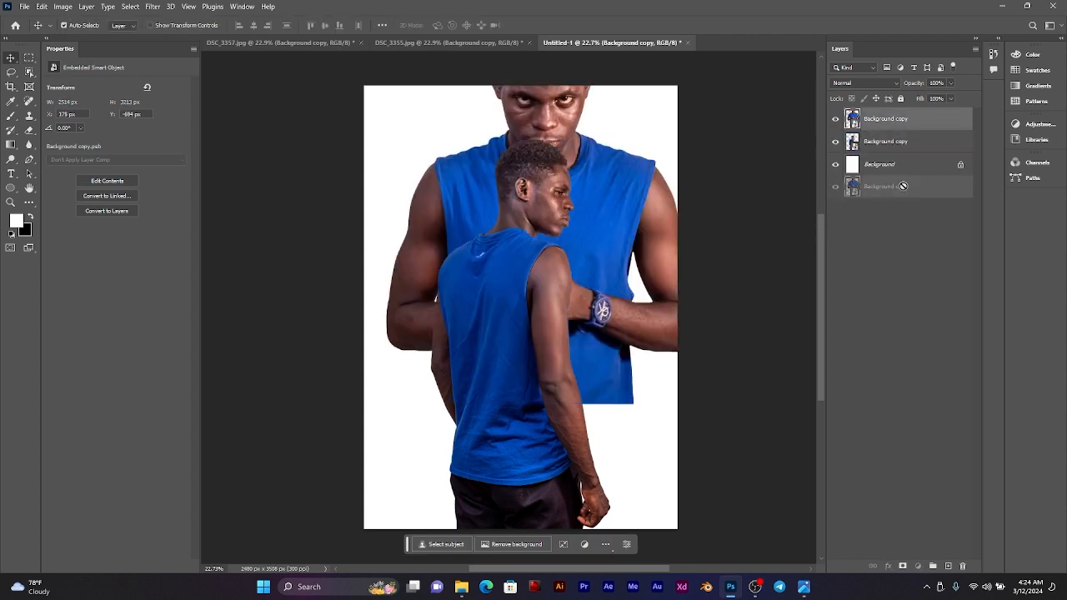
left_click_drag(593, 178, 554, 259)
Step: Scale the side-facing man down to 16.41% and place him horizontally centred in the lower part of the page
left_click(543, 266)
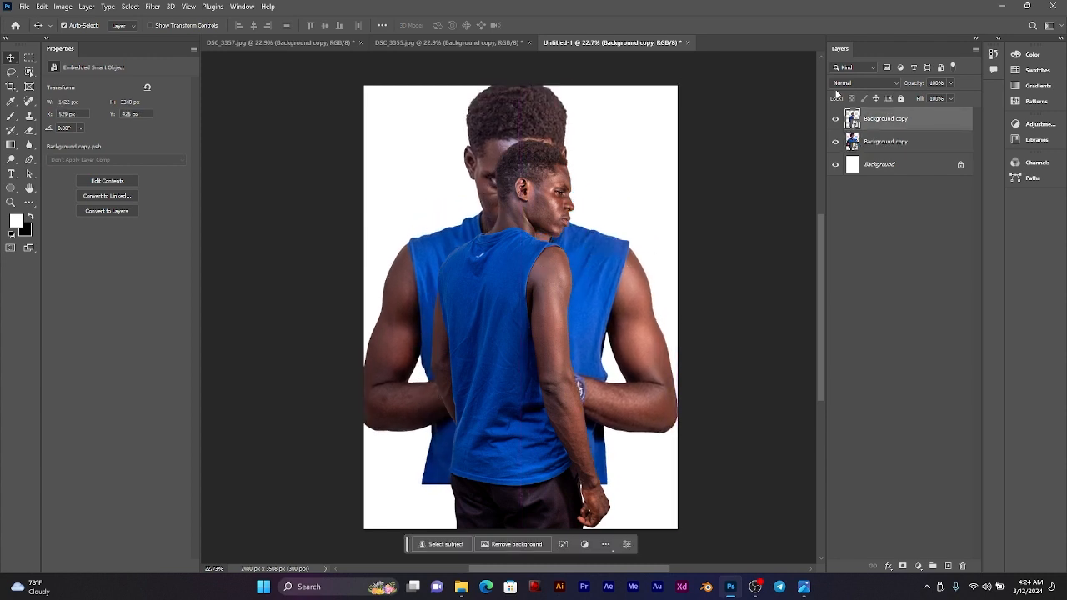
key("ctrl+t")
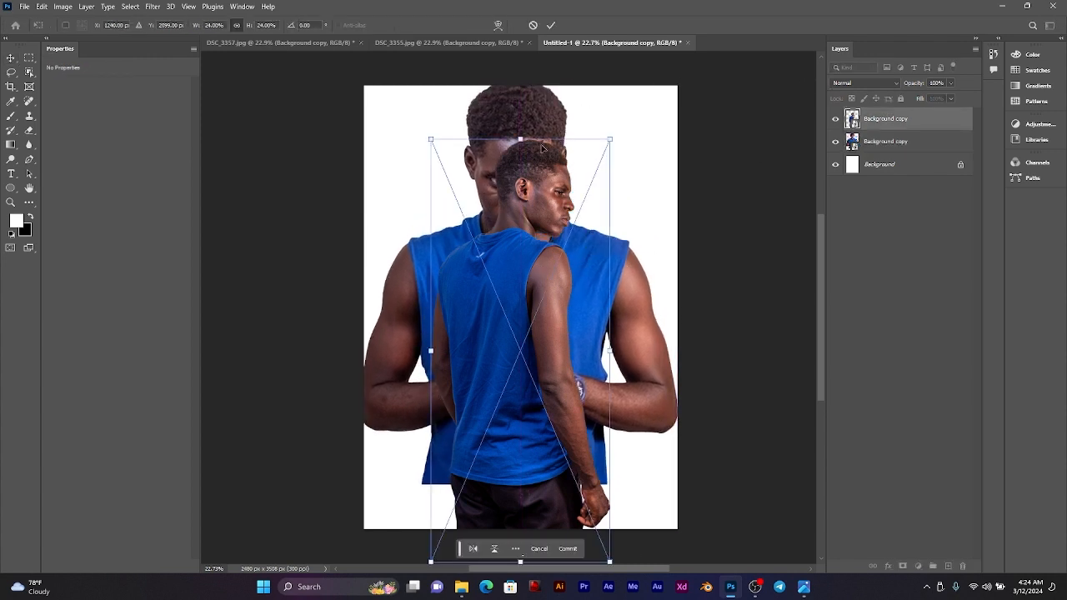
left_click_drag(516, 133, 521, 273)
mouse_move(528, 316)
left_mouse_down()
mouse_move(526, 341)
mouse_move(525, 332)
left_mouse_up()
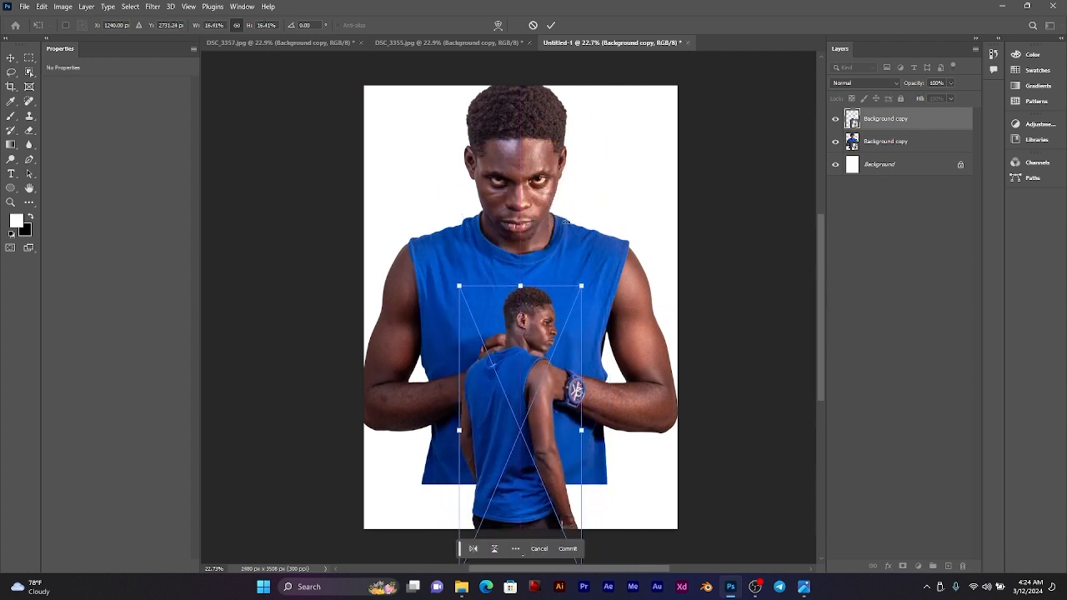
left_click(552, 25)
Step: Scale the front-facing man up to 29.94% and centre him on the page
left_click(585, 284)
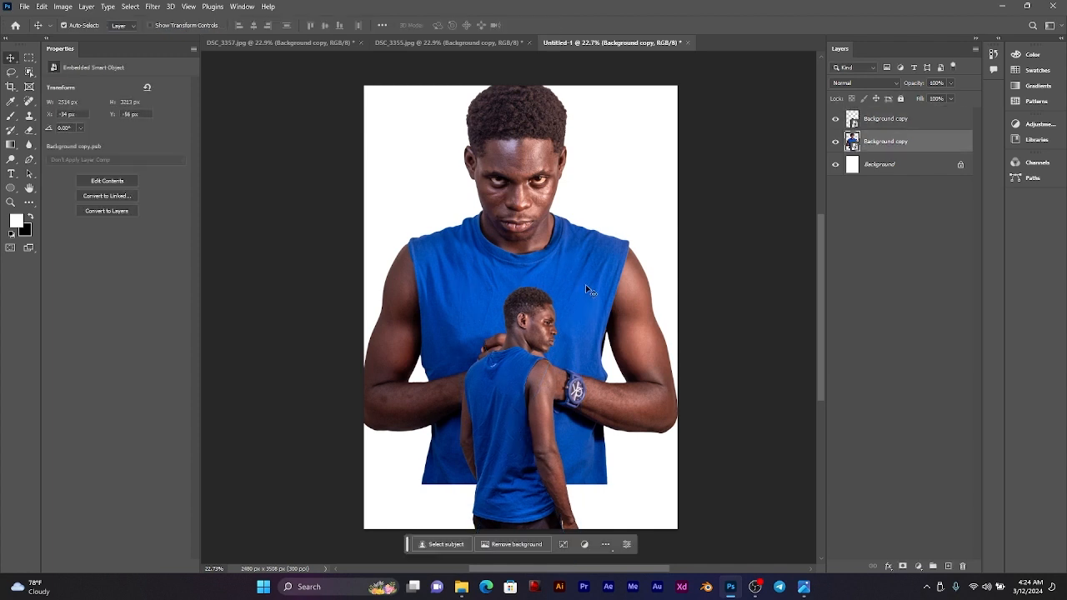
key("ctrl+t")
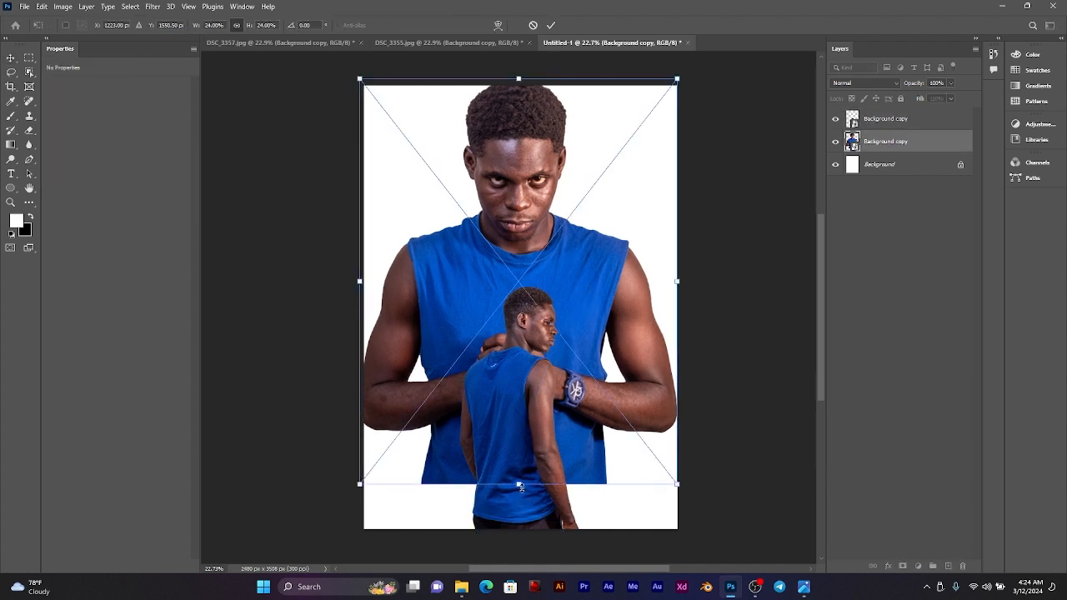
left_click_drag(519, 486, 518, 508)
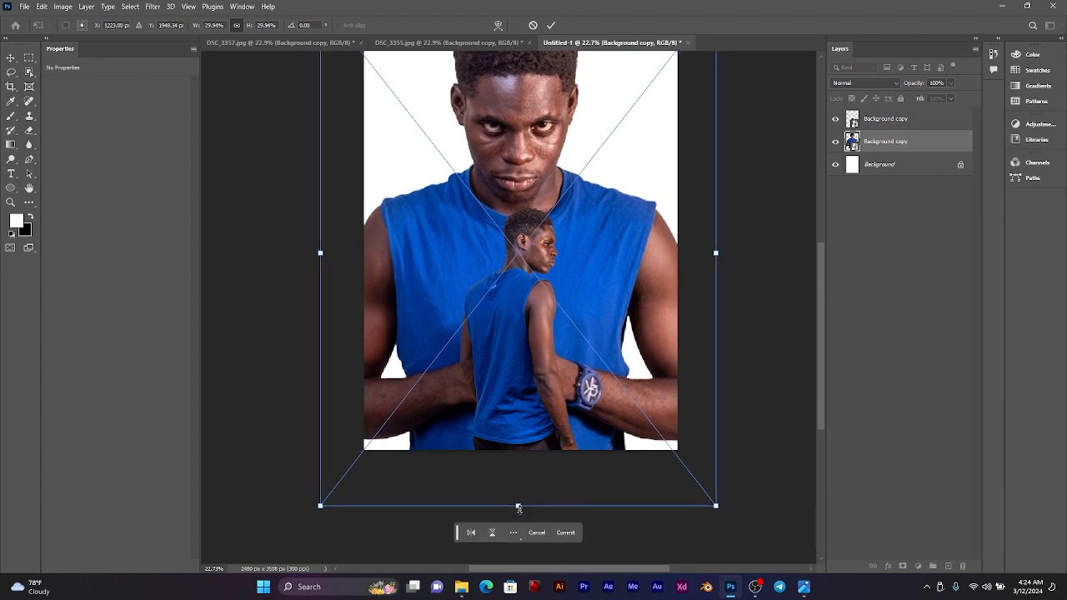
left_click_drag(601, 179, 530, 215)
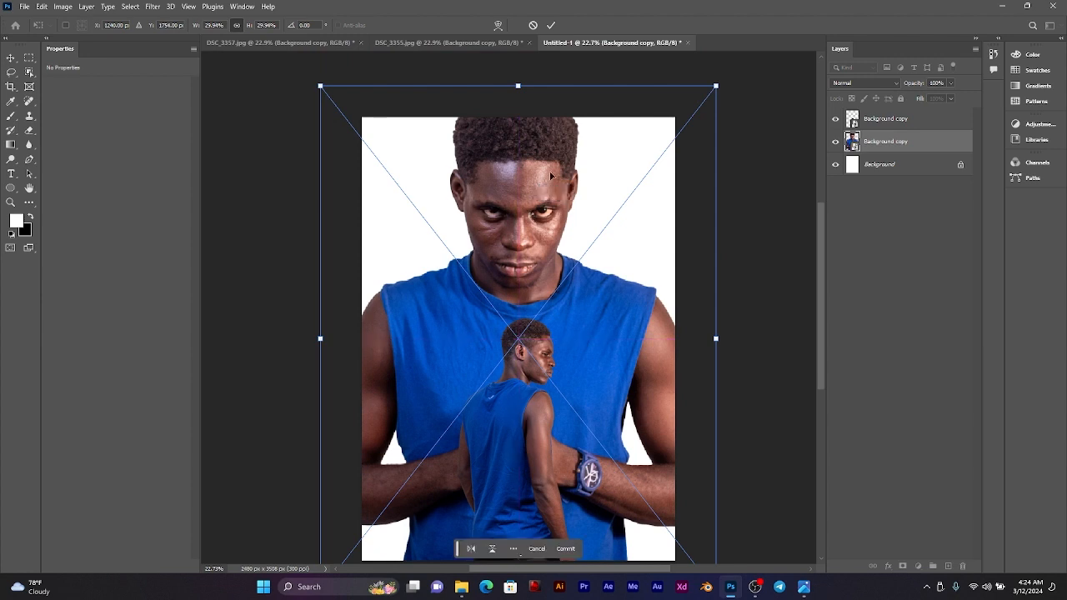
left_click(550, 25)
key("ctrl+0")
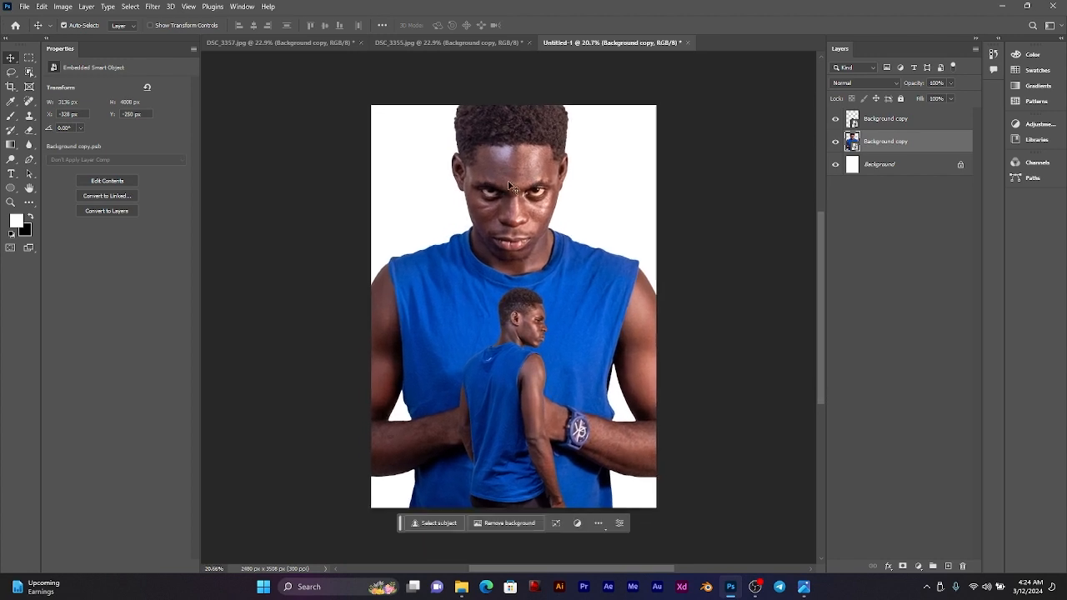
Step: Show the rulers around the poster canvas
left_click_drag(517, 175, 523, 178)
scroll(515, 229, "up", 2)
left_click_drag(517, 235, 527, 221)
scroll(527, 225, "down", 1)
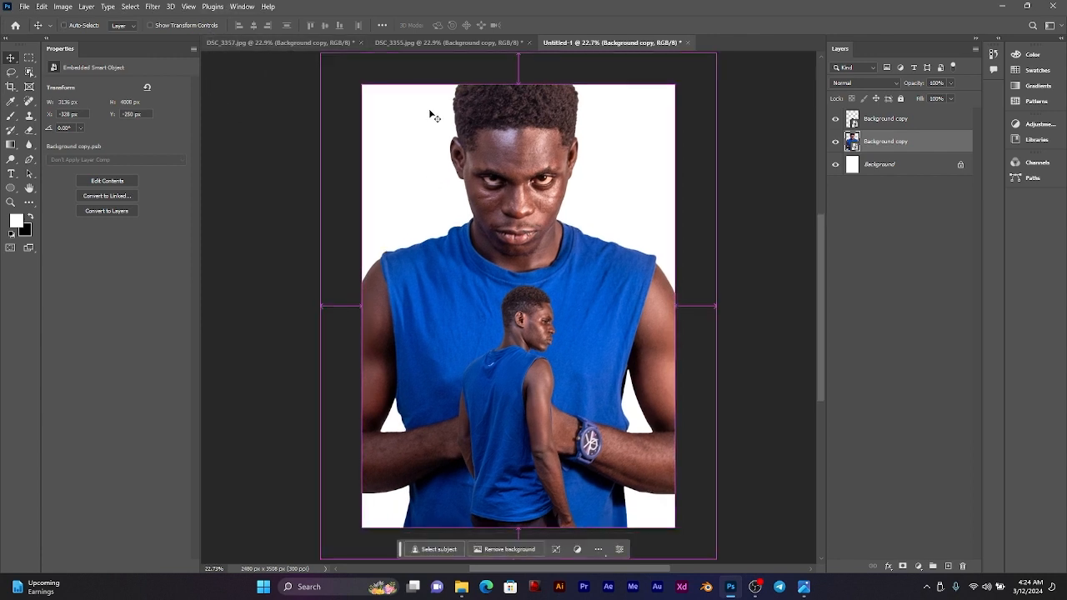
key("ctrl+r")
mouse_move(204, 147)
left_mouse_down()
mouse_move(526, 124)
mouse_move(514, 139)
mouse_move(185, 152)
left_mouse_up()
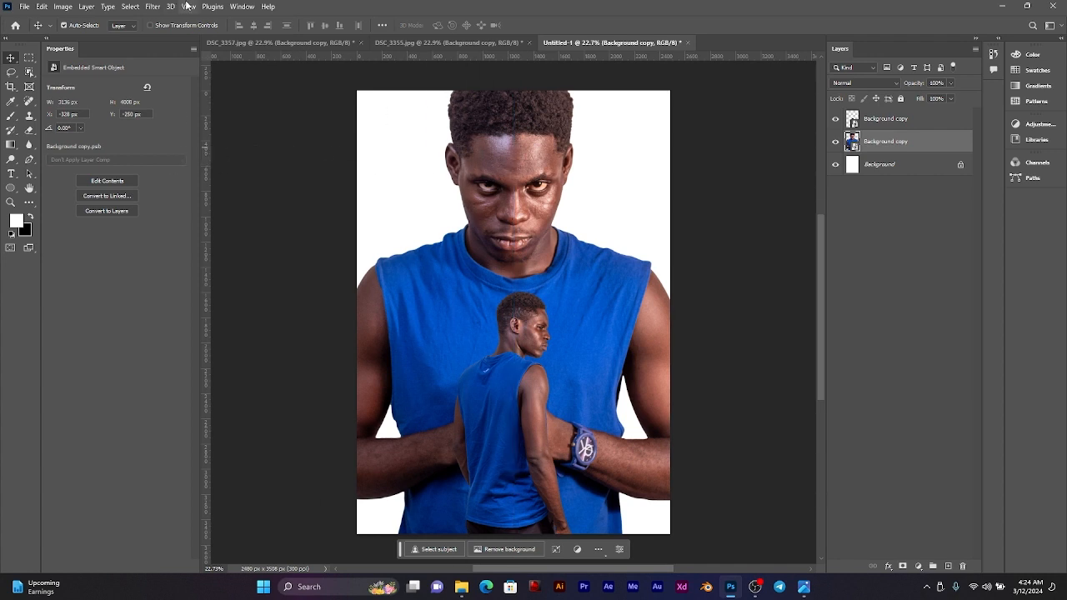
Step: Create a cyan guide layout with 2 columns and 2 rows, both with a 0 px gutter
left_click(191, 7)
mouse_move(248, 300)
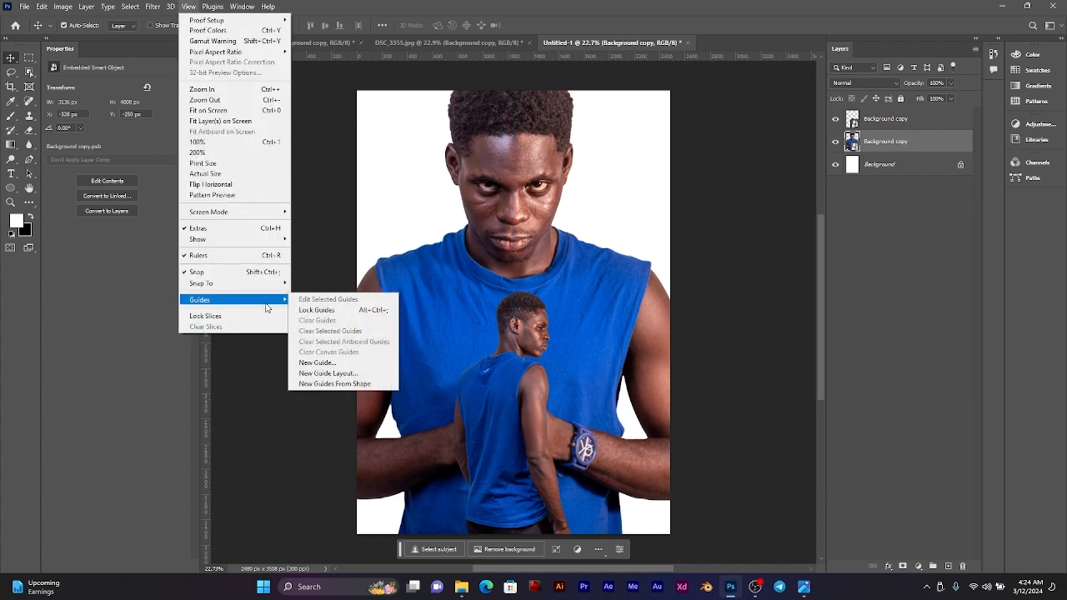
left_click(328, 374)
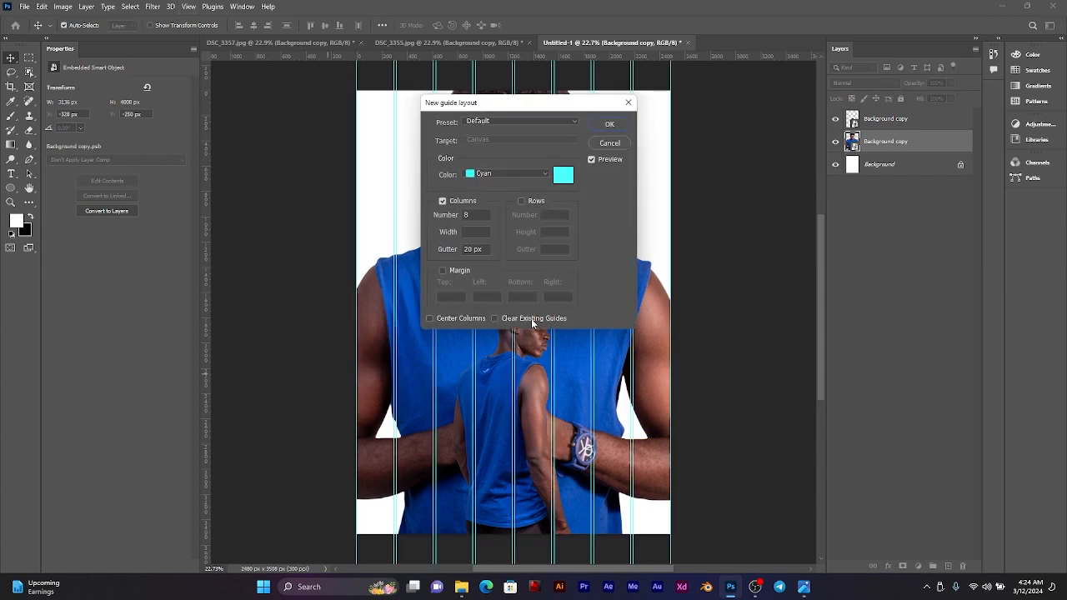
left_click_drag(545, 109, 820, 146)
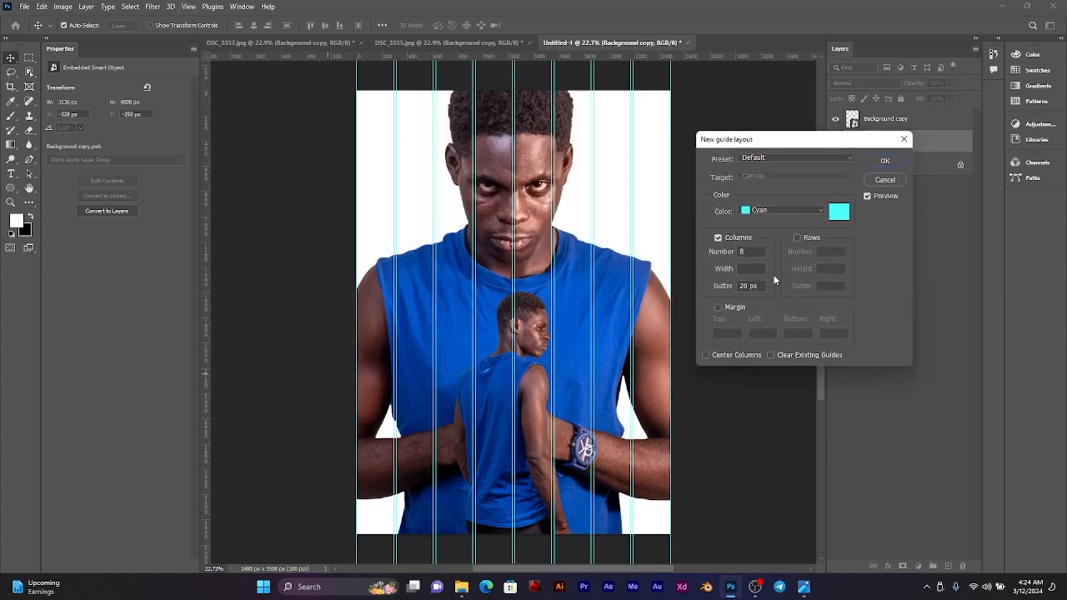
left_click(798, 238)
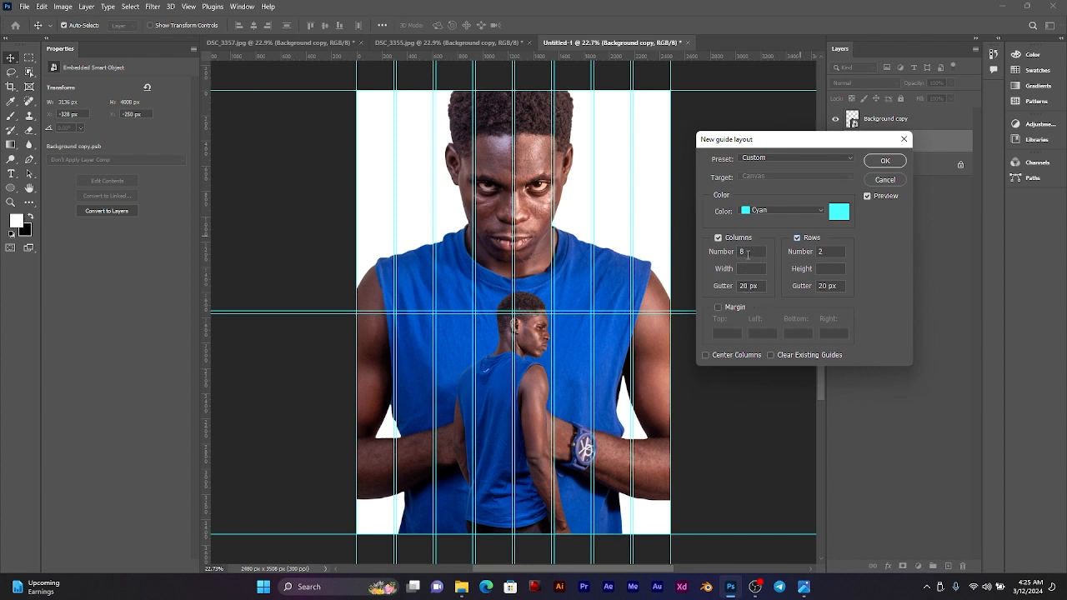
type("2")
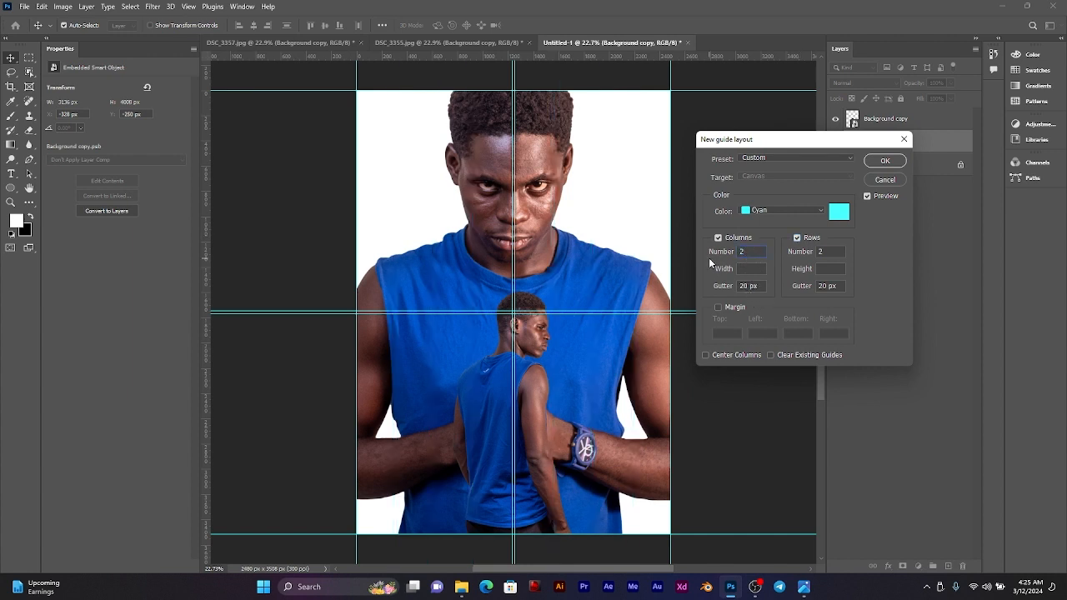
left_click(823, 251)
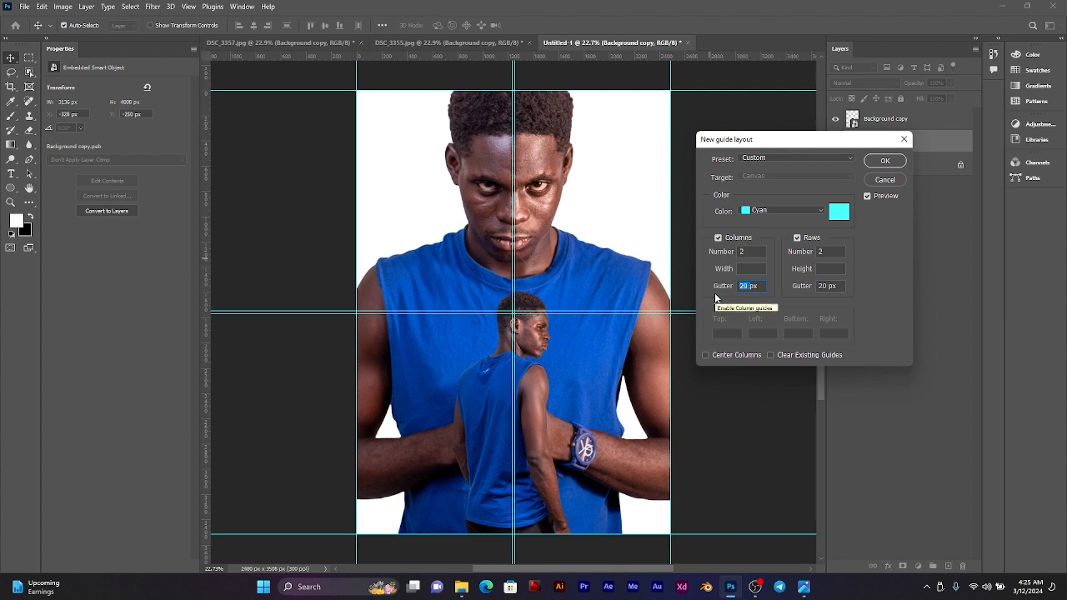
type("0")
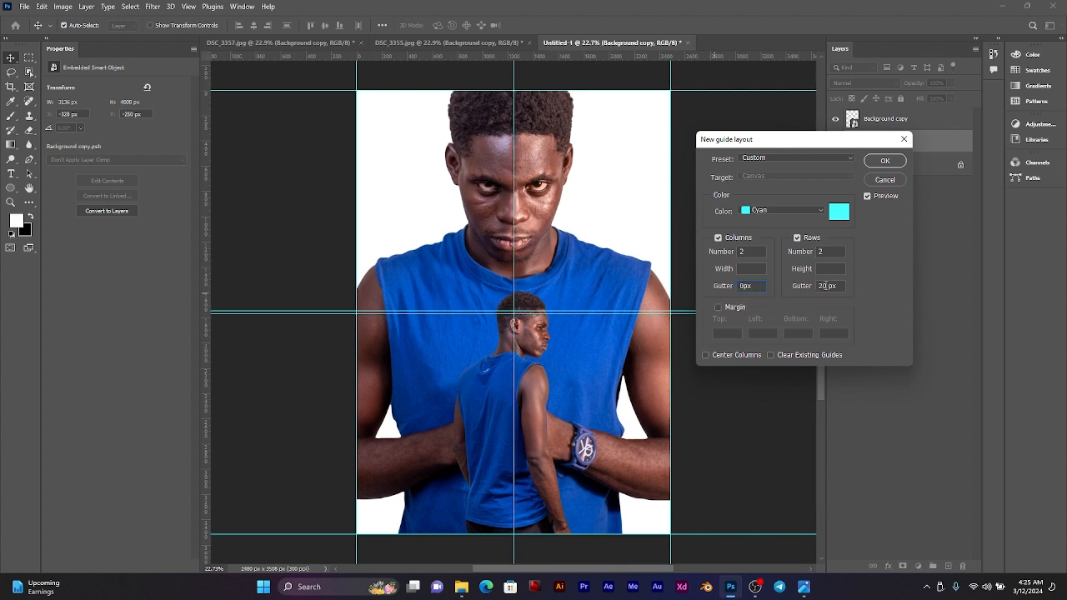
type("0")
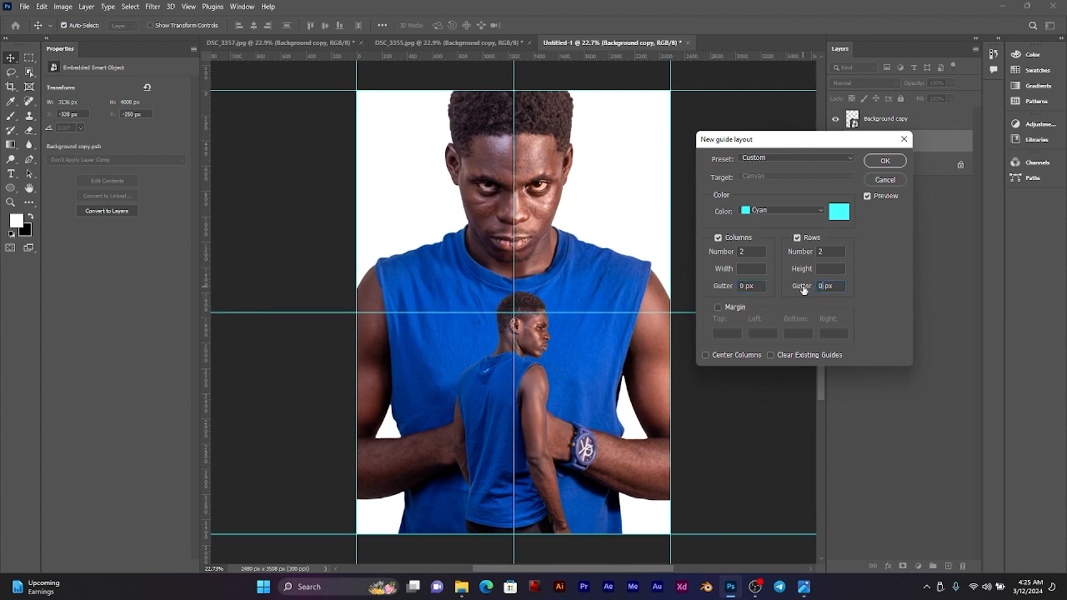
left_click(885, 161)
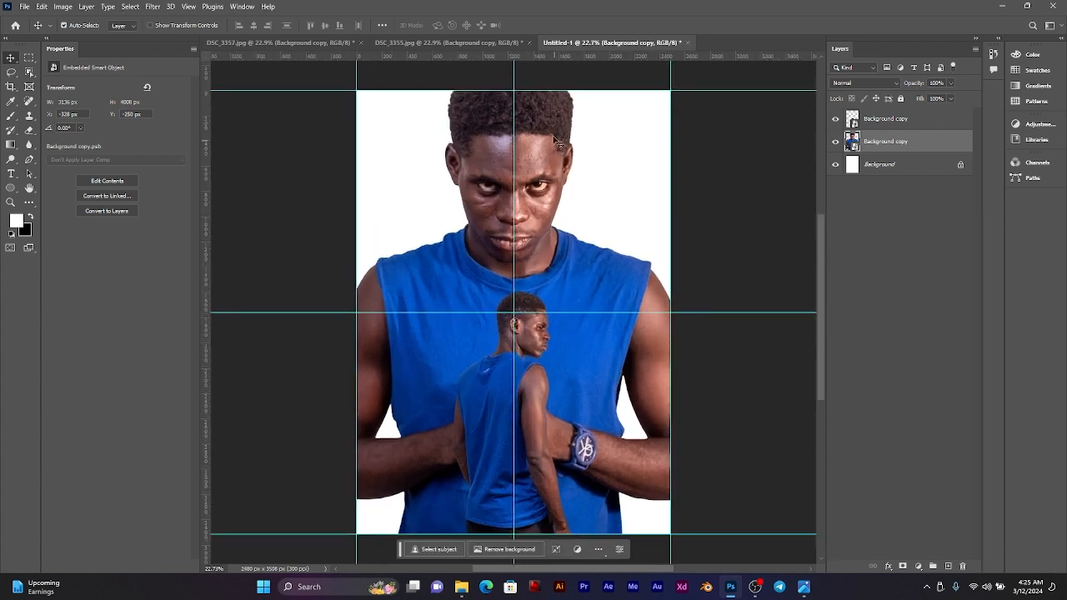
Step: Move the side-facing man slightly up along the vertical centre guide, to Y 1561 px
left_click_drag(525, 145, 525, 146)
mouse_move(537, 368)
left_mouse_down()
mouse_move(537, 392)
mouse_move(533, 382)
left_mouse_up()
scroll(531, 260, "down", 3)
scroll(527, 256, "up", 3)
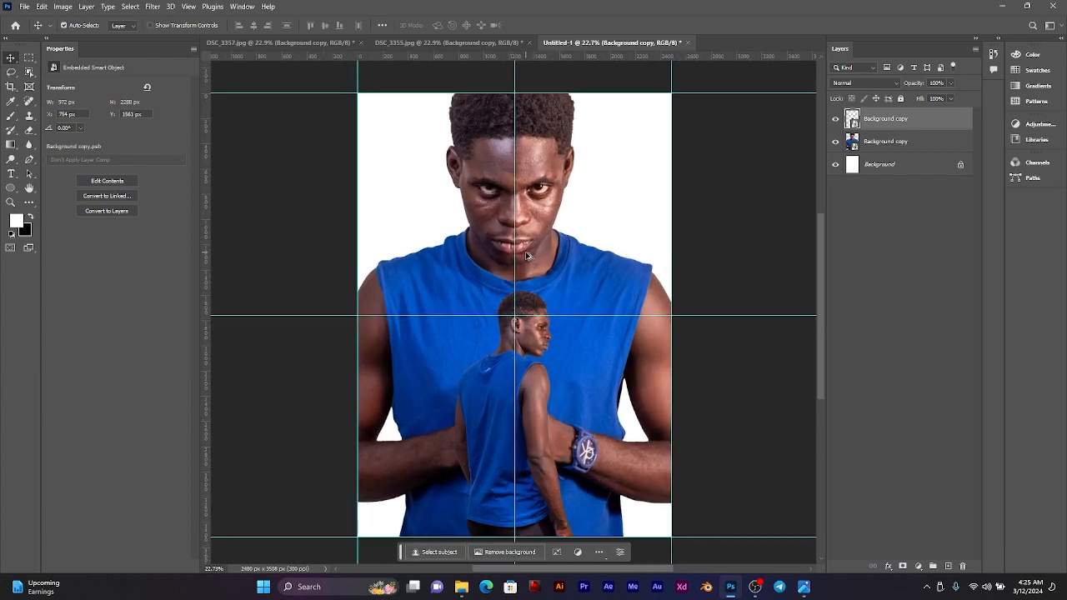
left_click_drag(529, 248, 540, 241)
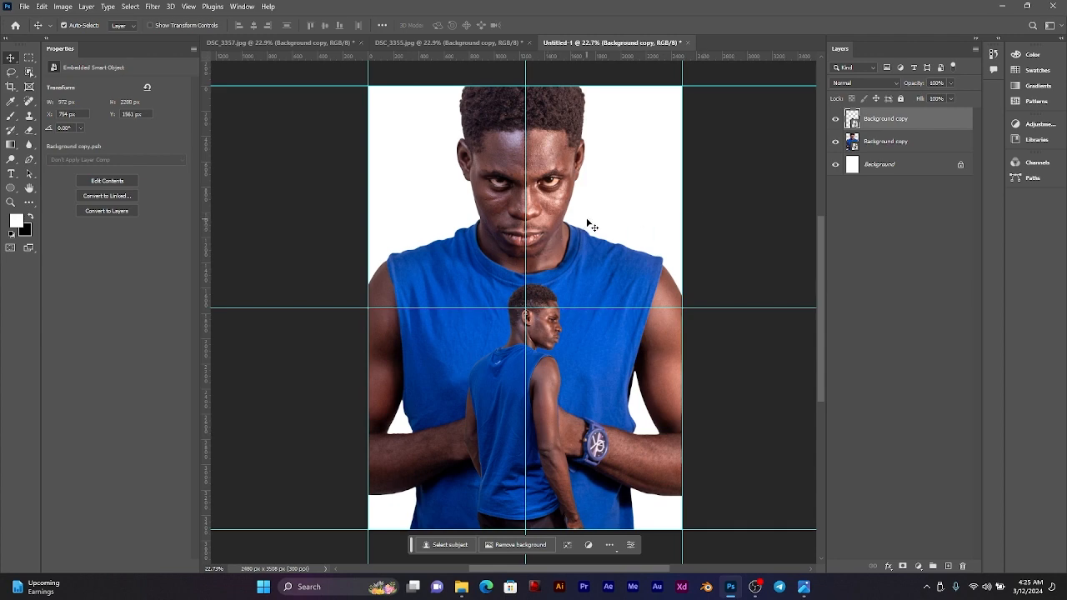
Step: Examine the images in the MOVIE POSTER 6 folder in File Explorer for a suitable poster background
mouse_move(462, 587)
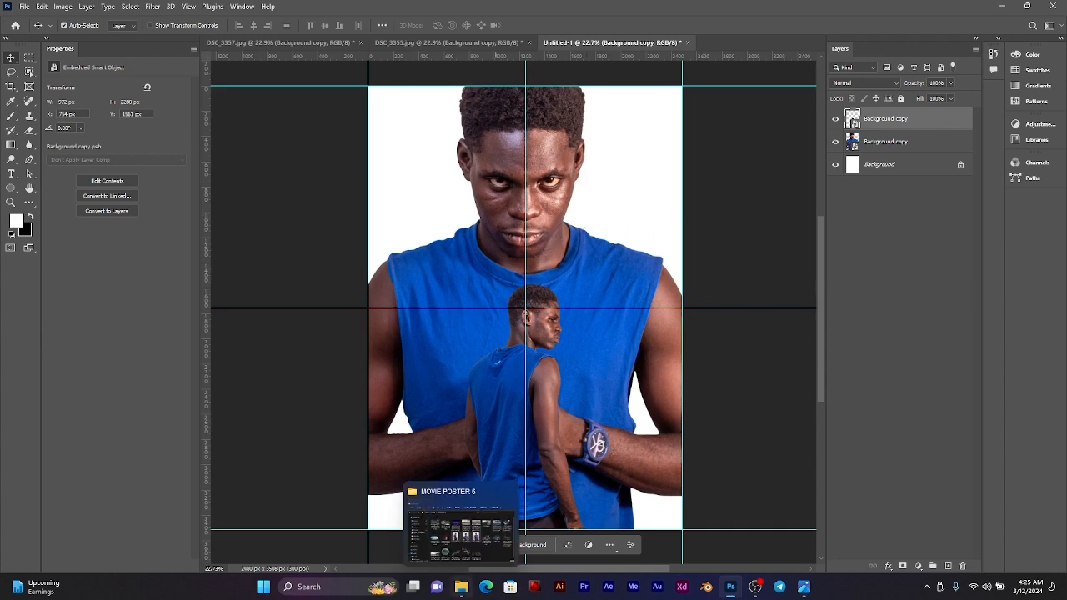
left_click(479, 563)
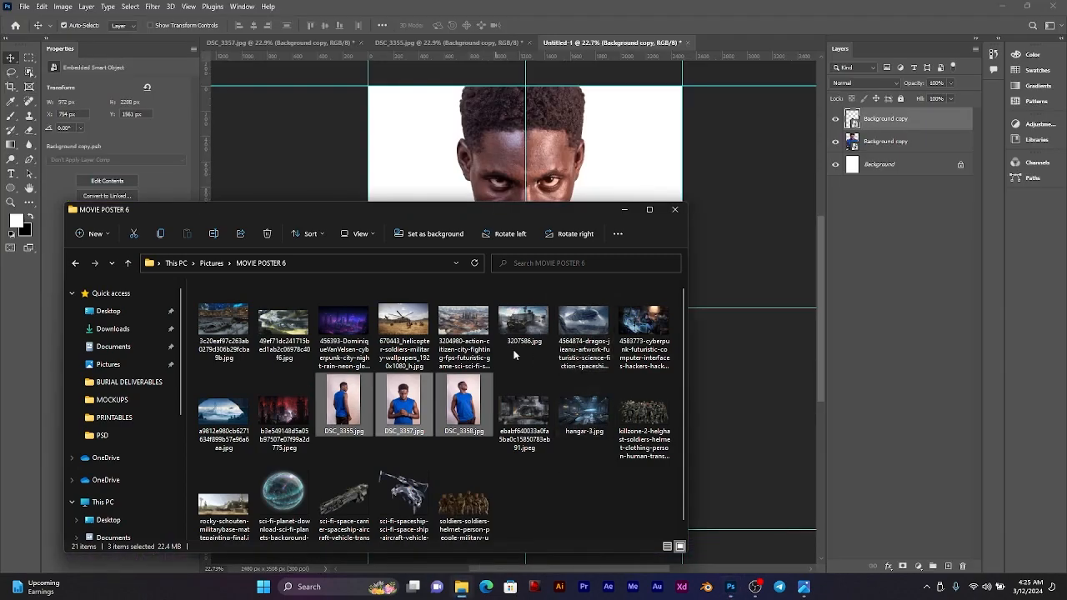
left_click_drag(488, 210, 362, 160)
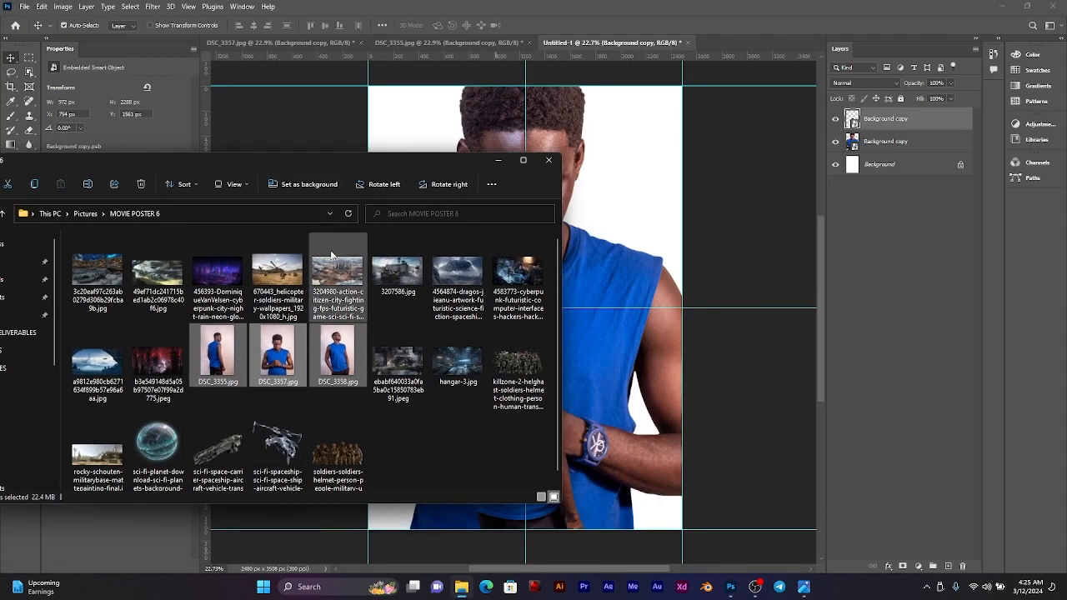
left_click(477, 282)
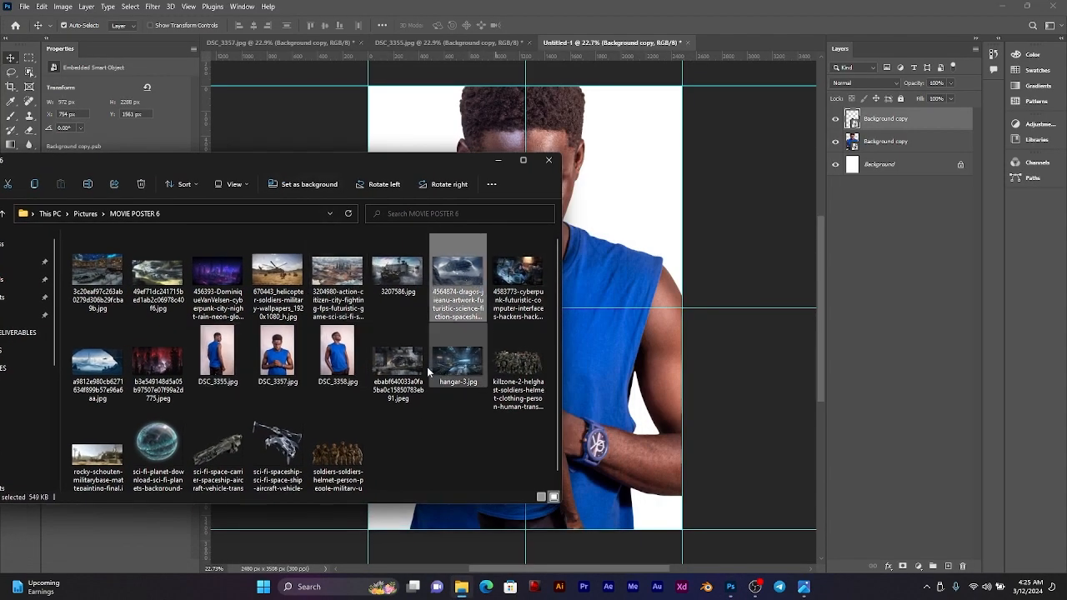
scroll(317, 358, "down", 1)
left_click(162, 350)
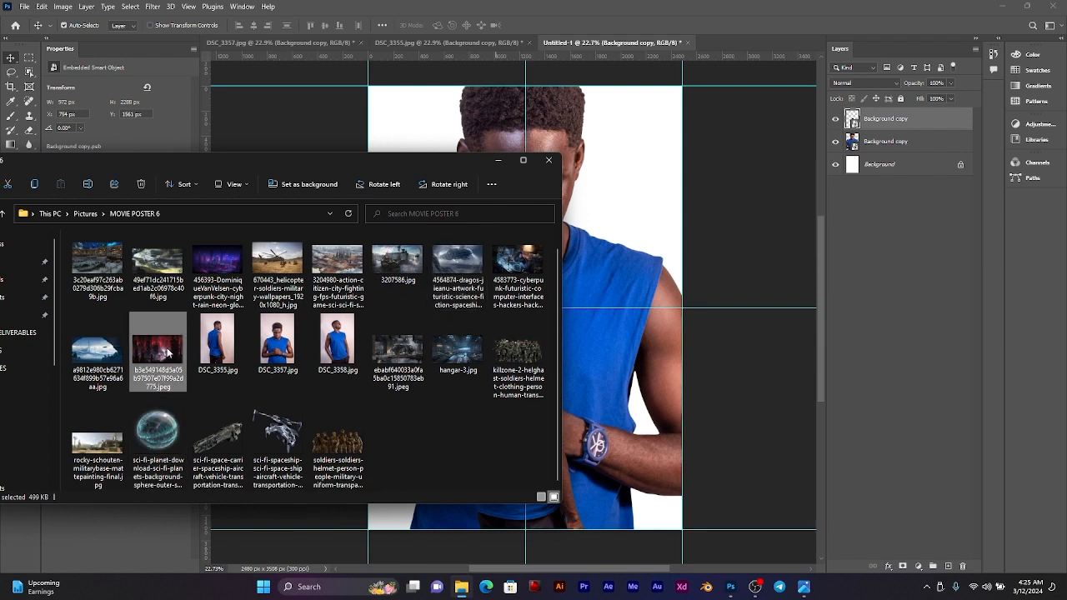
left_click(96, 263)
scroll(96, 267, "up", 1)
left_click(157, 272)
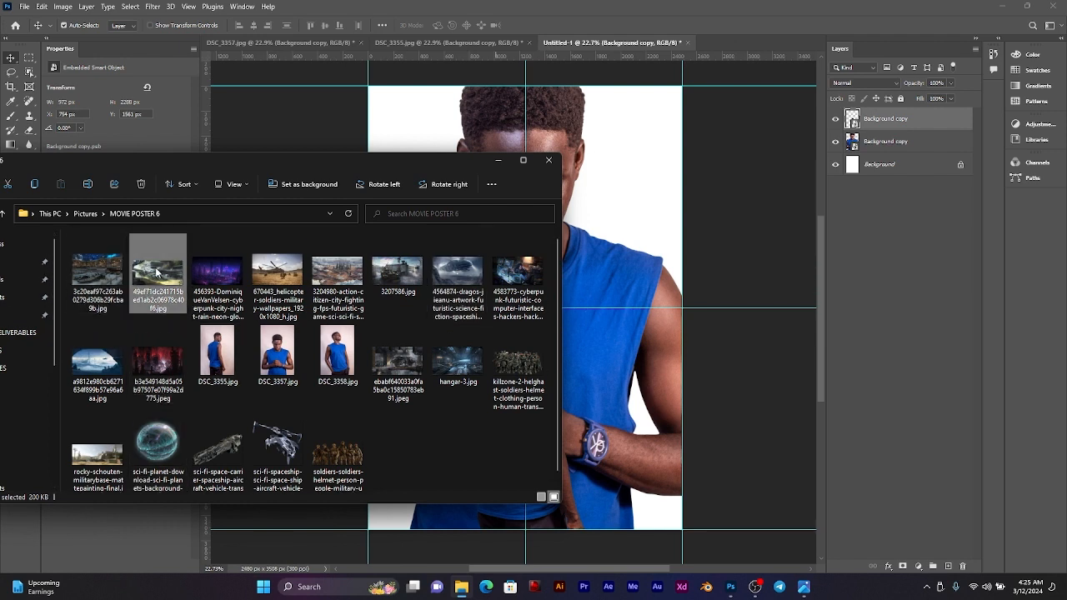
left_click(327, 272)
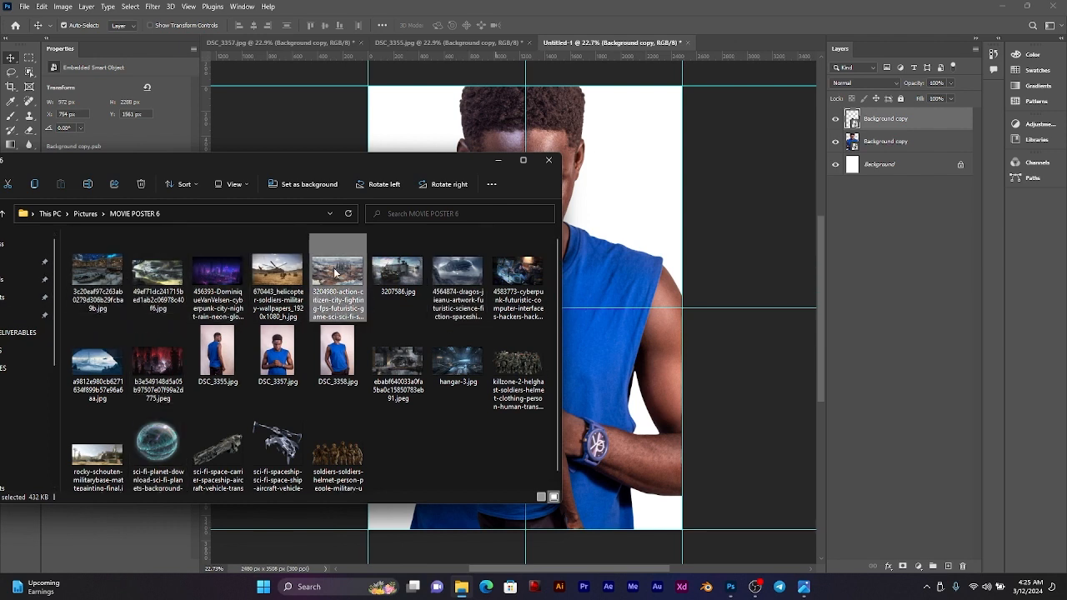
left_click(480, 267)
left_click(526, 275)
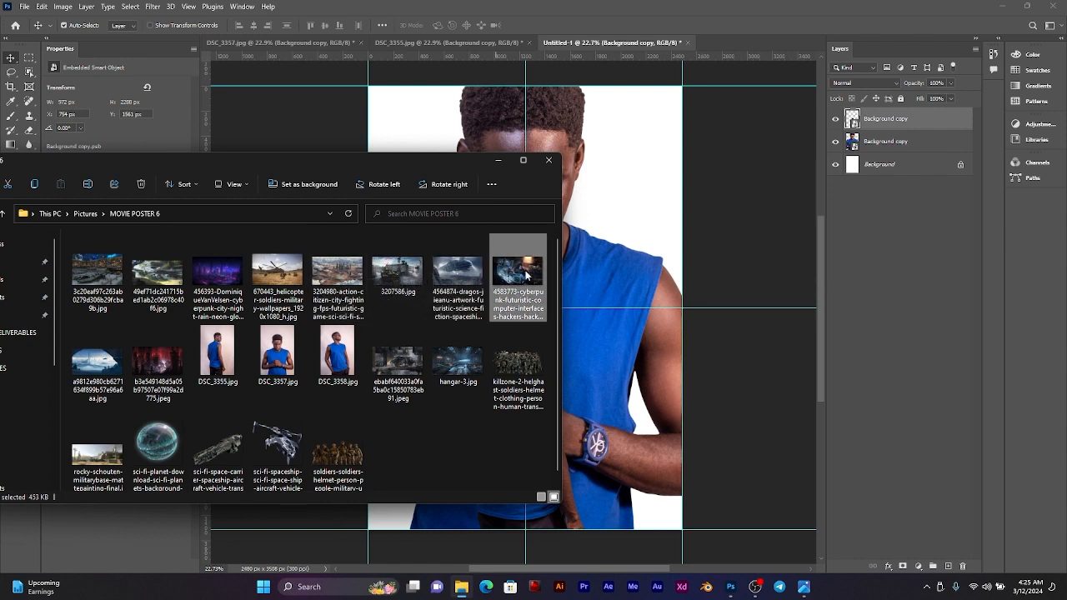
left_click(461, 358)
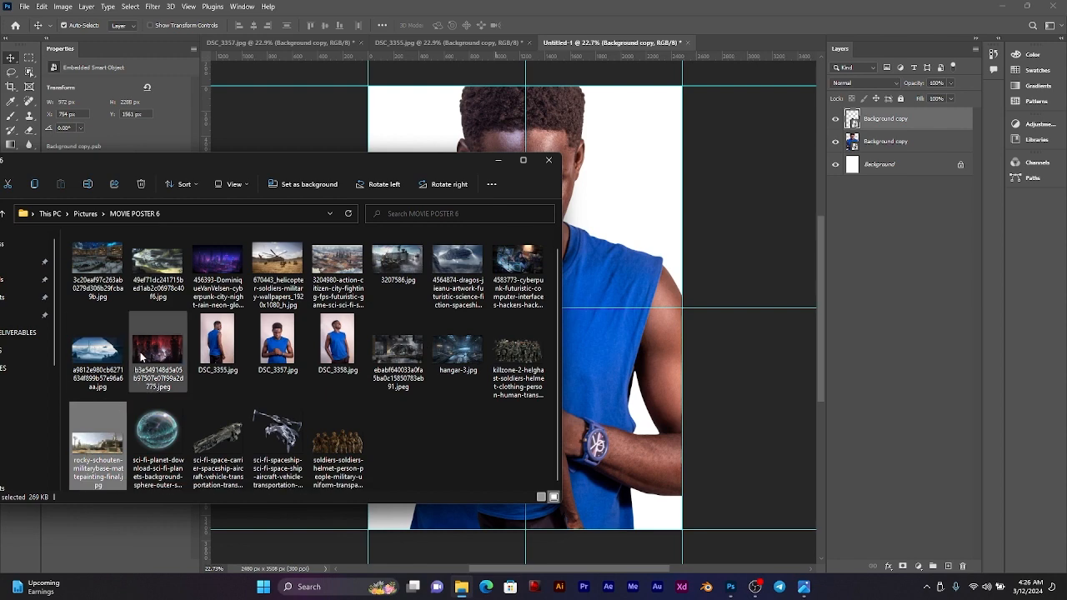
left_click(108, 356)
Step: Place ebabf640033a0fa5ba0c15850783eb91.jpeg behind both men, flush with the page's upper edge and enlarged to about 3050 × 1716 px
left_click(405, 359)
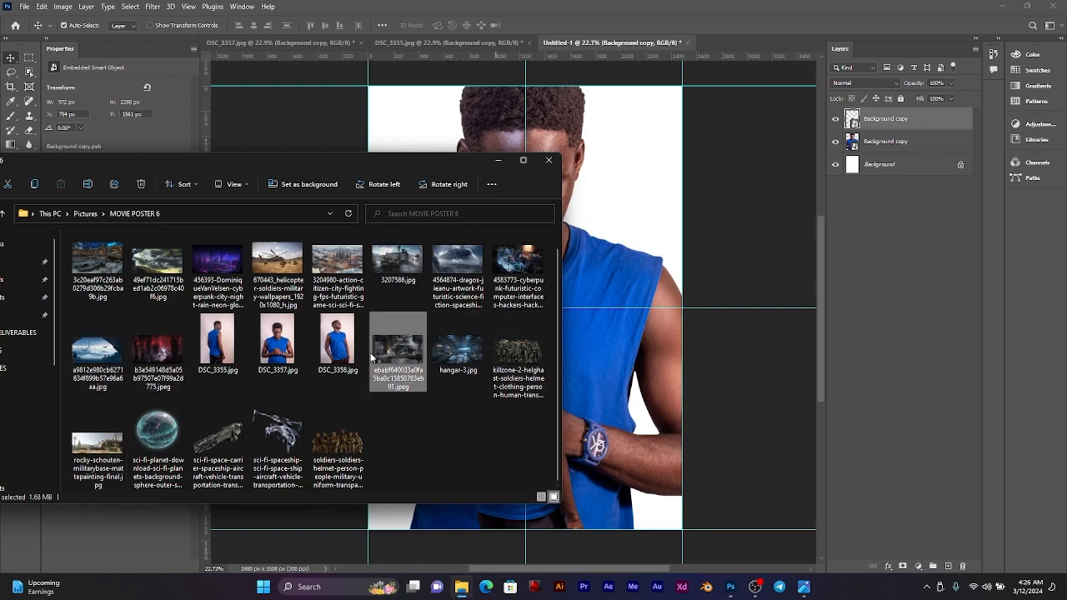
left_click_drag(387, 358, 633, 177)
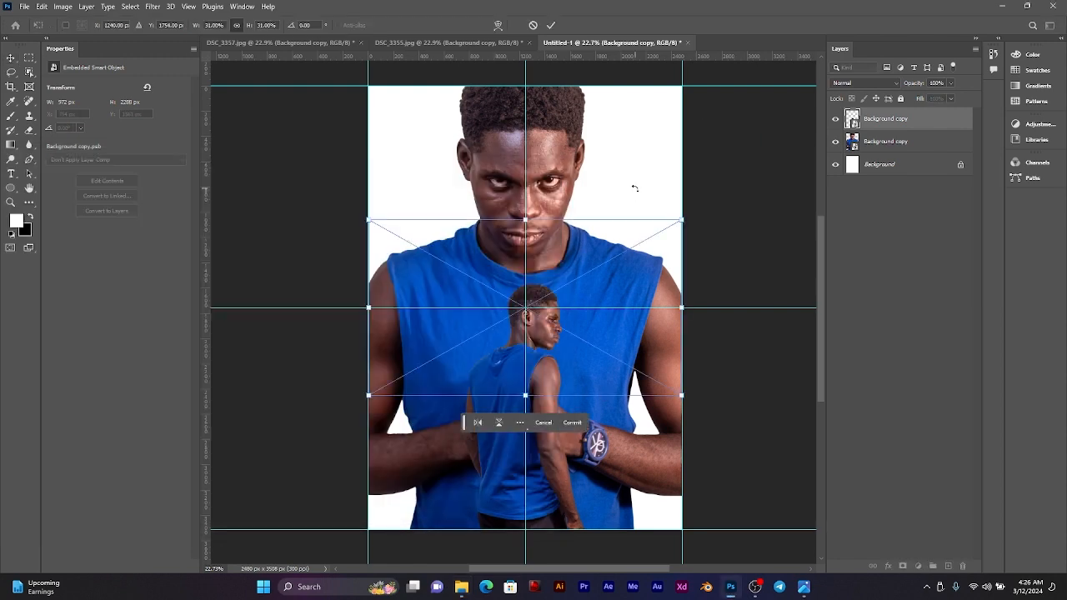
left_click_drag(554, 275, 556, 141)
left_click_drag(525, 262, 525, 302)
left_click(552, 24)
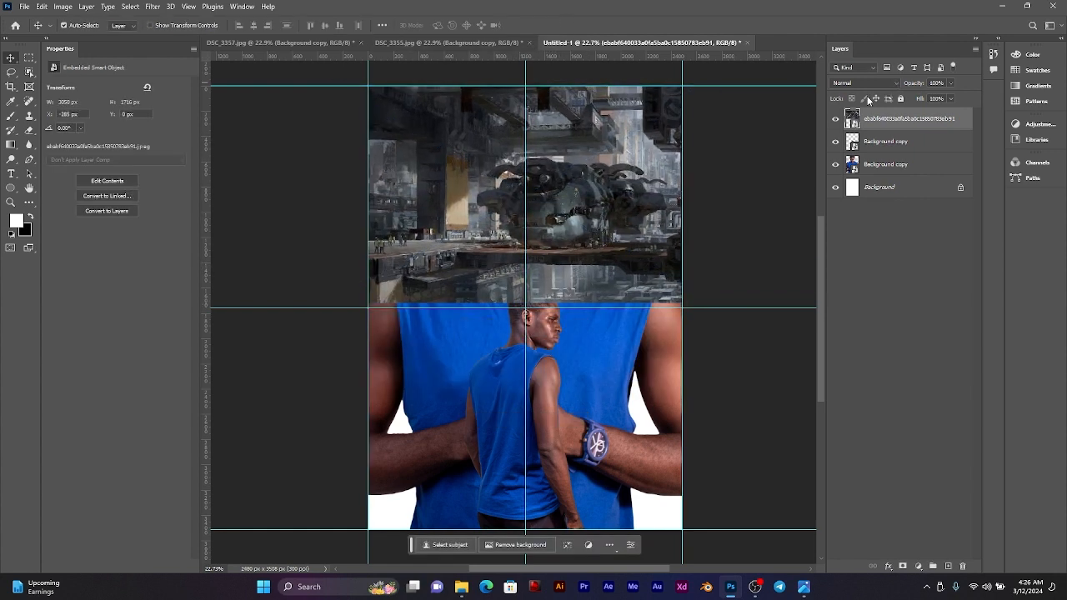
left_click_drag(898, 121, 898, 176)
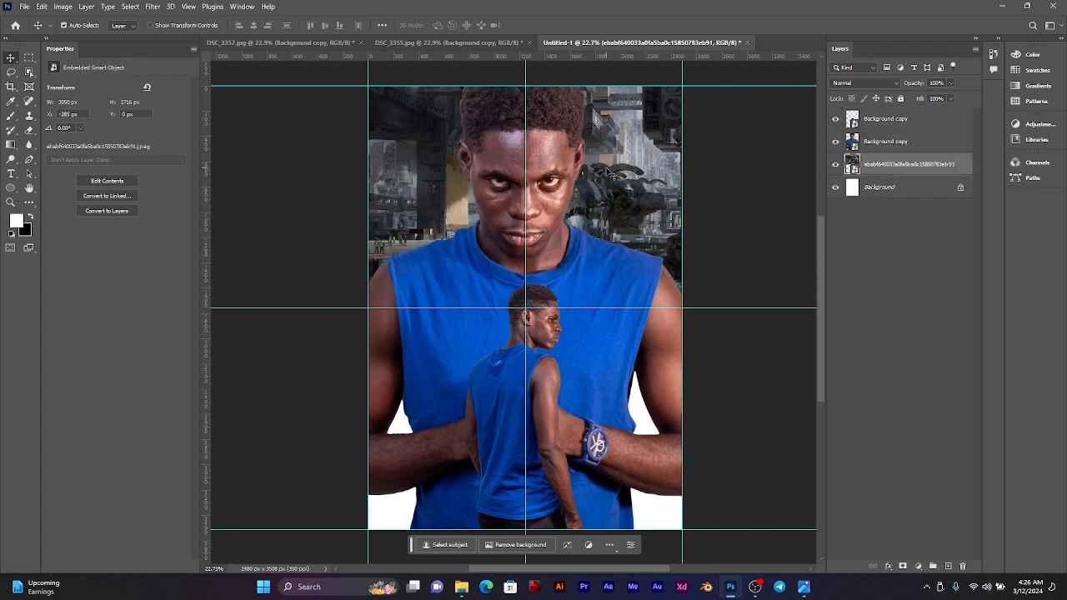
mouse_move(623, 171)
left_mouse_down()
mouse_move(622, 155)
mouse_move(626, 172)
left_mouse_up()
Step: Add a Solid Color fill layer directly above the white Background layer
left_click(892, 189)
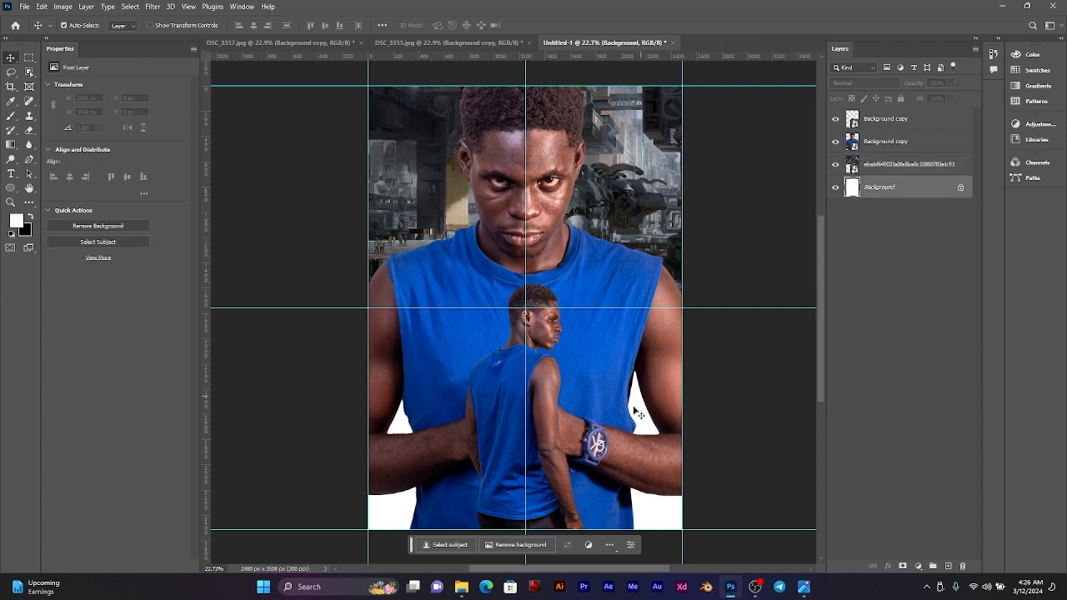
left_click(919, 567)
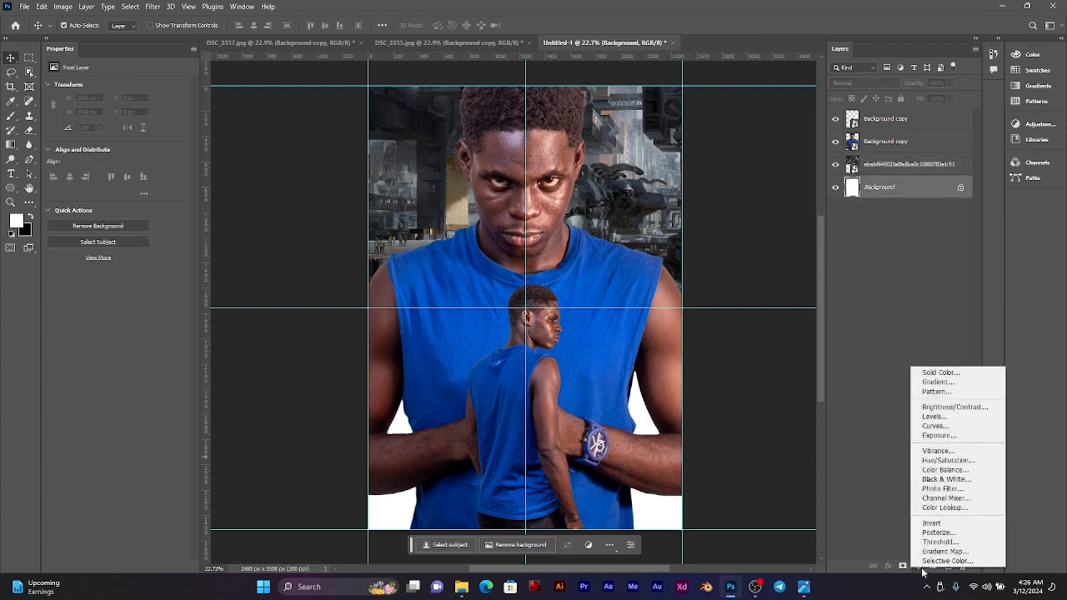
left_click(940, 377)
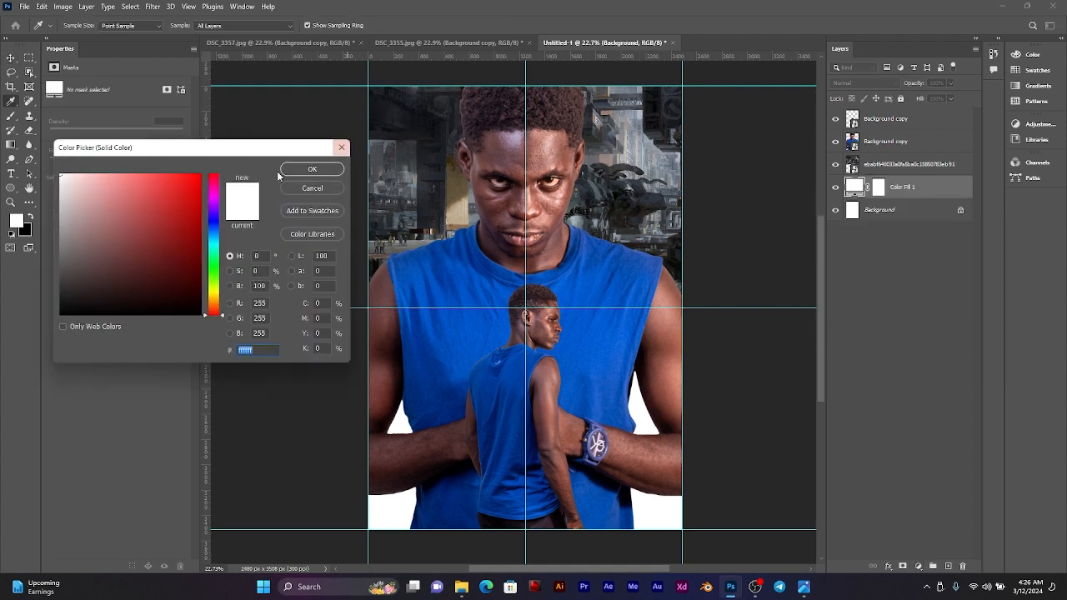
Step: Try out fill colours sampled from different areas of the sci-fi image and the man's shirt
left_click(627, 190)
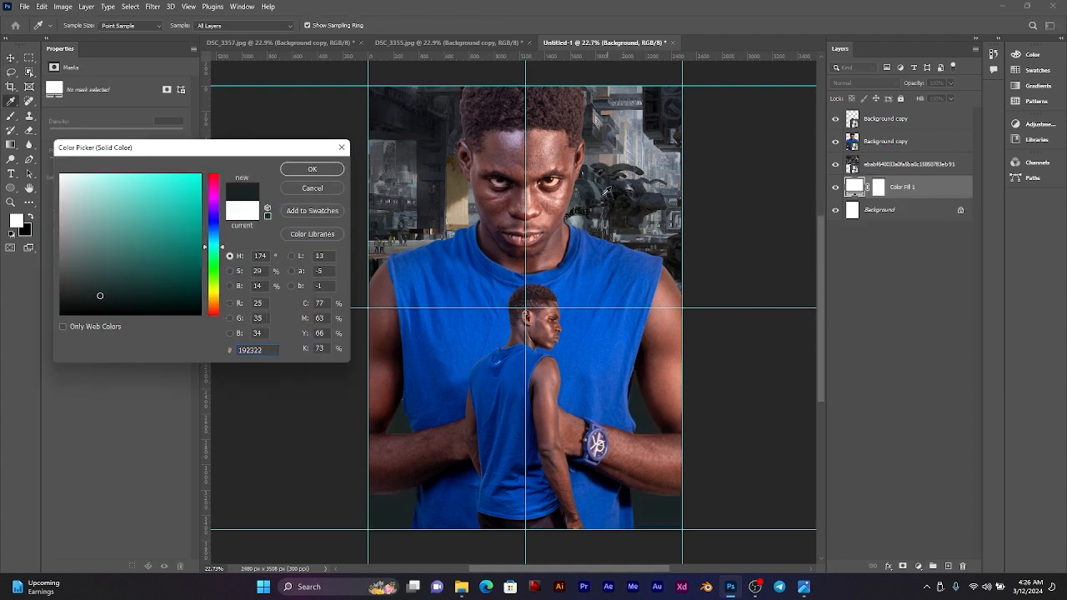
left_click(630, 180)
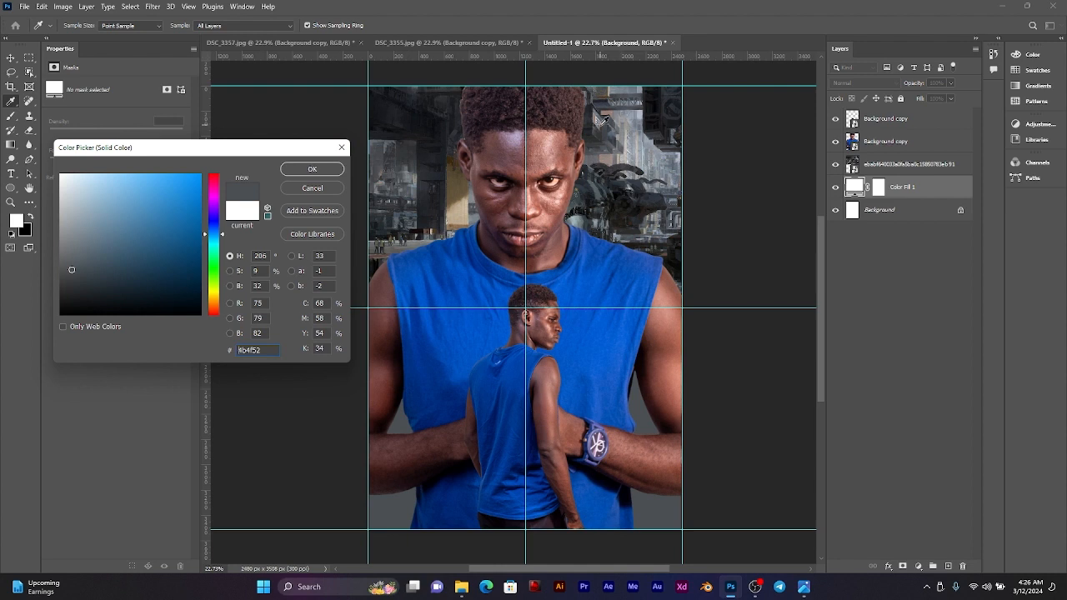
left_click(602, 121)
left_click(617, 167)
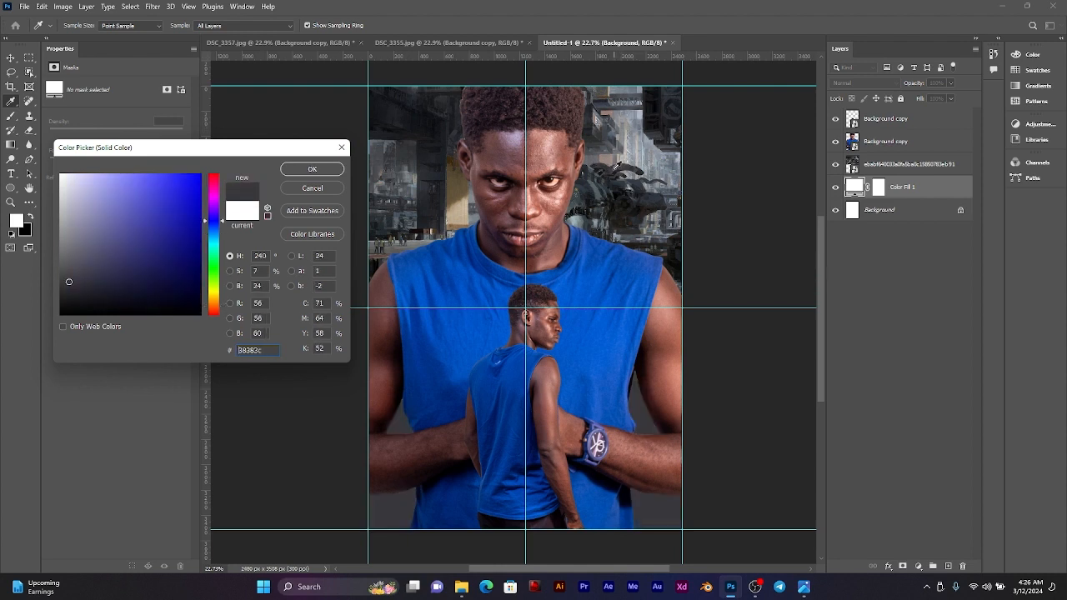
left_click(460, 176)
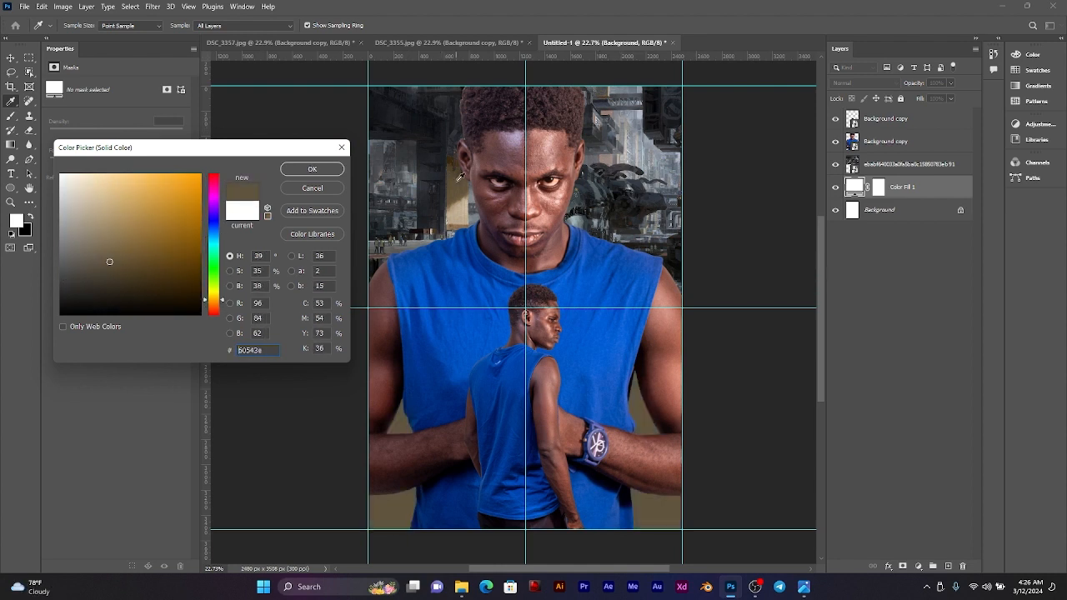
left_click(412, 153)
left_click(412, 152)
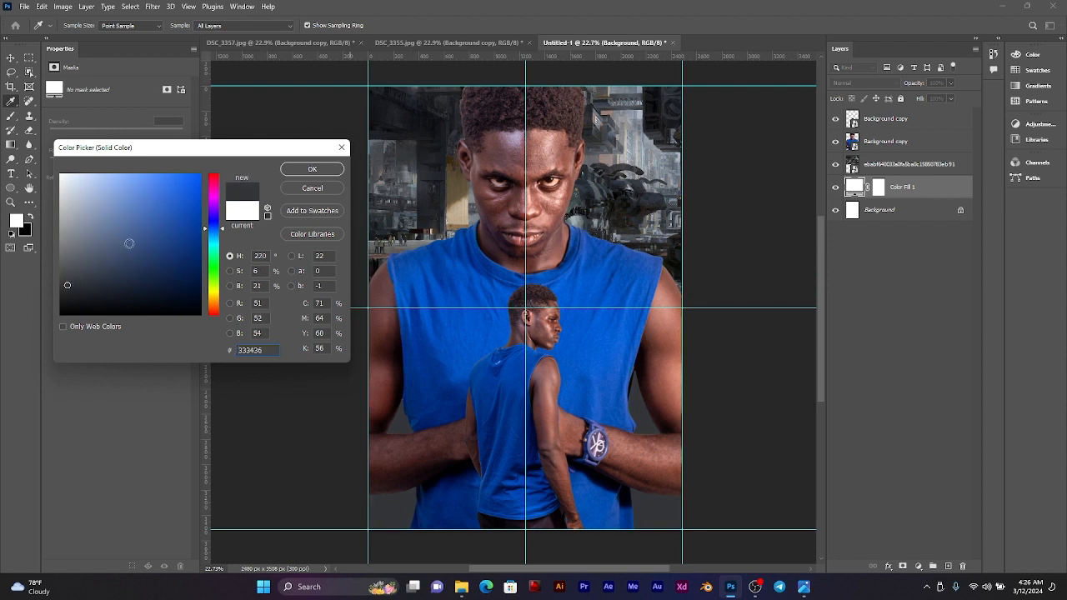
left_click(410, 363)
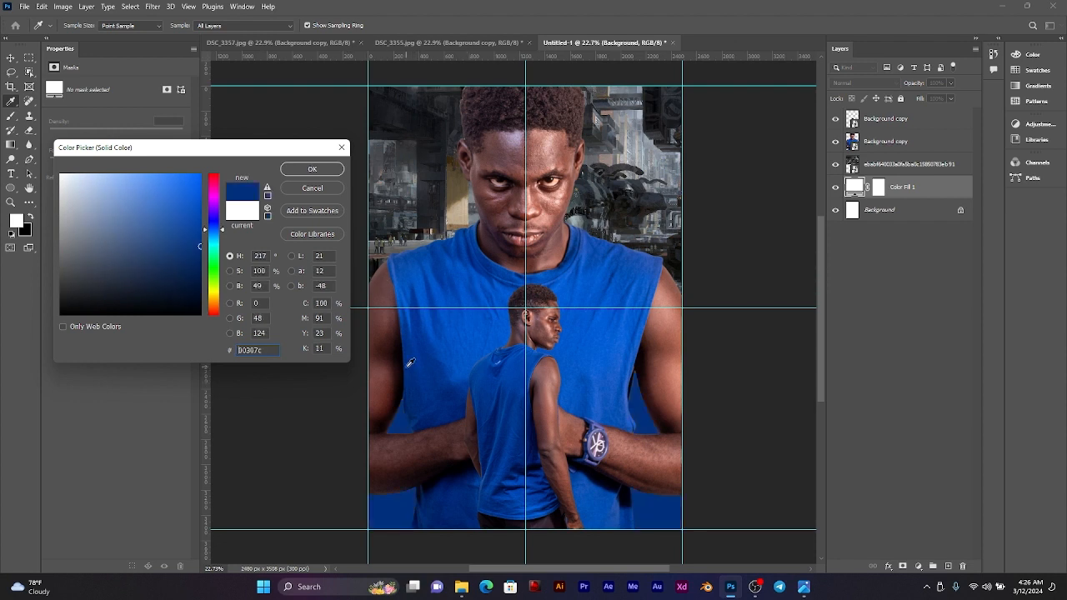
left_click(540, 436)
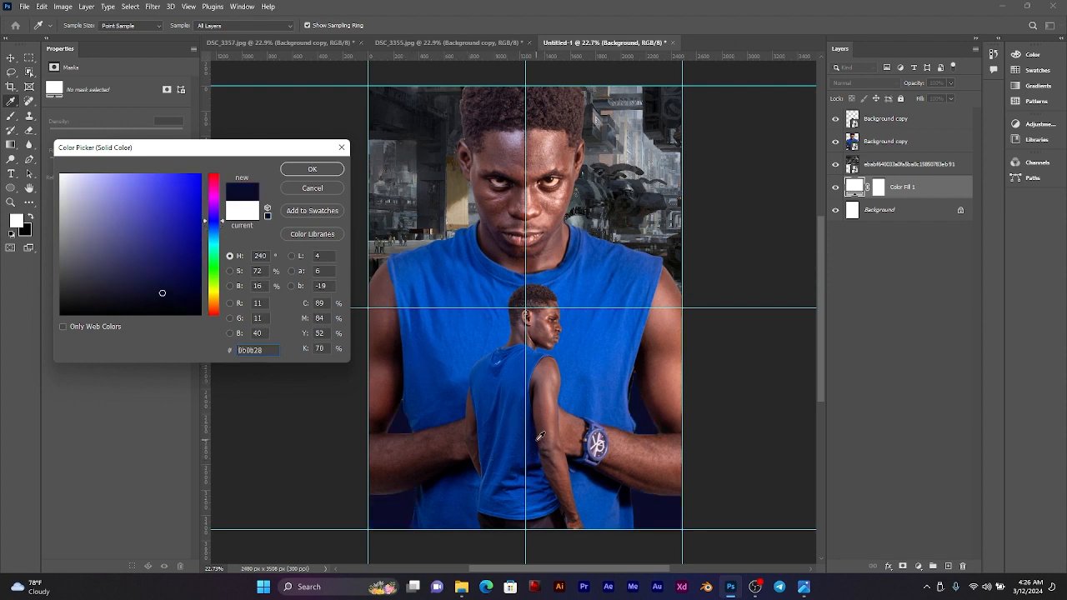
left_click(538, 428)
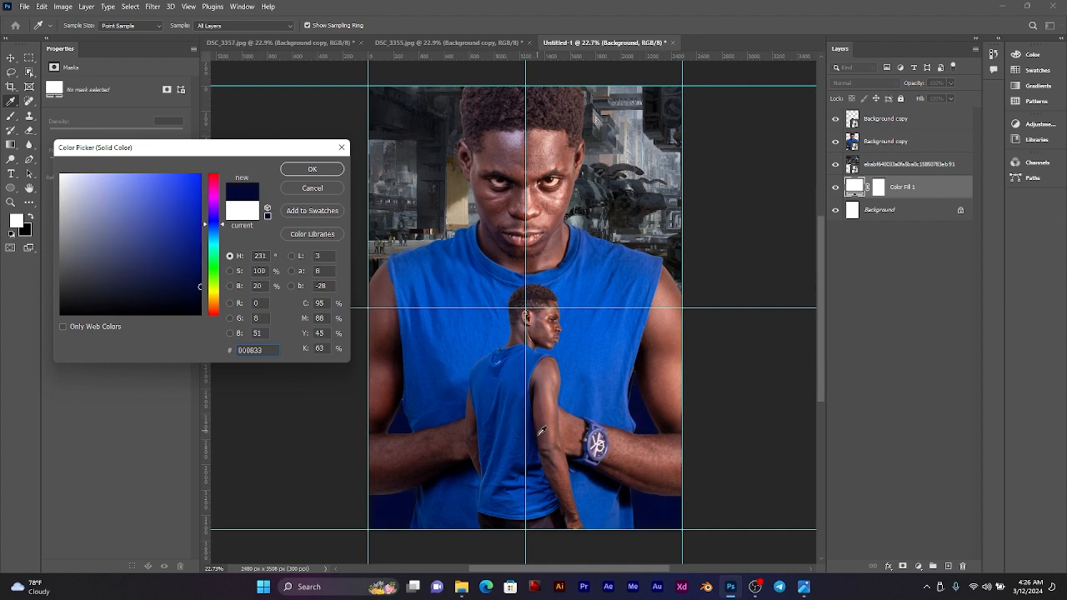
left_click(639, 195)
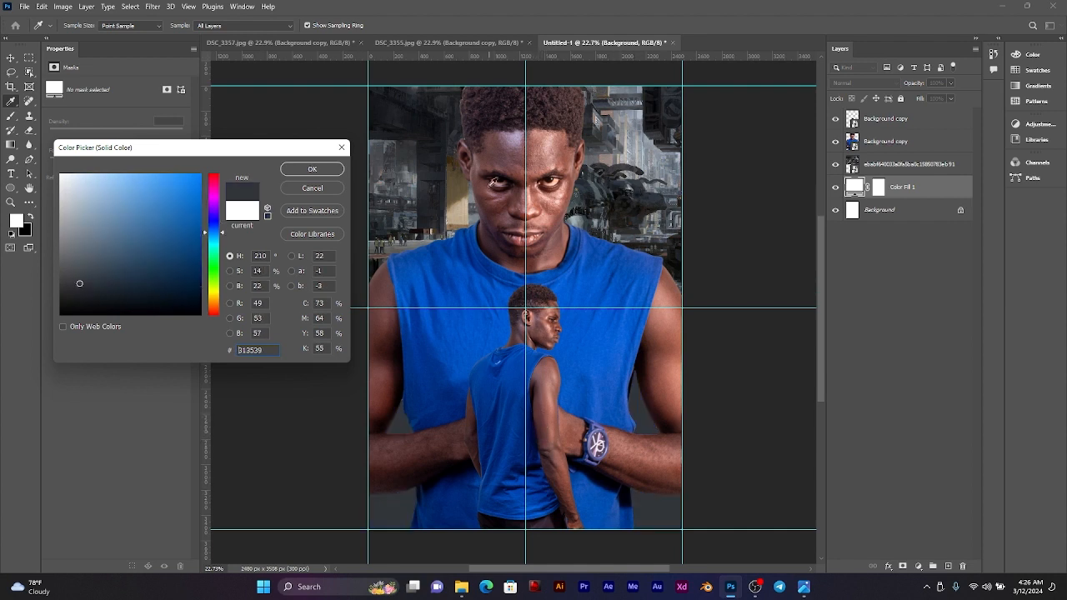
left_click(452, 169)
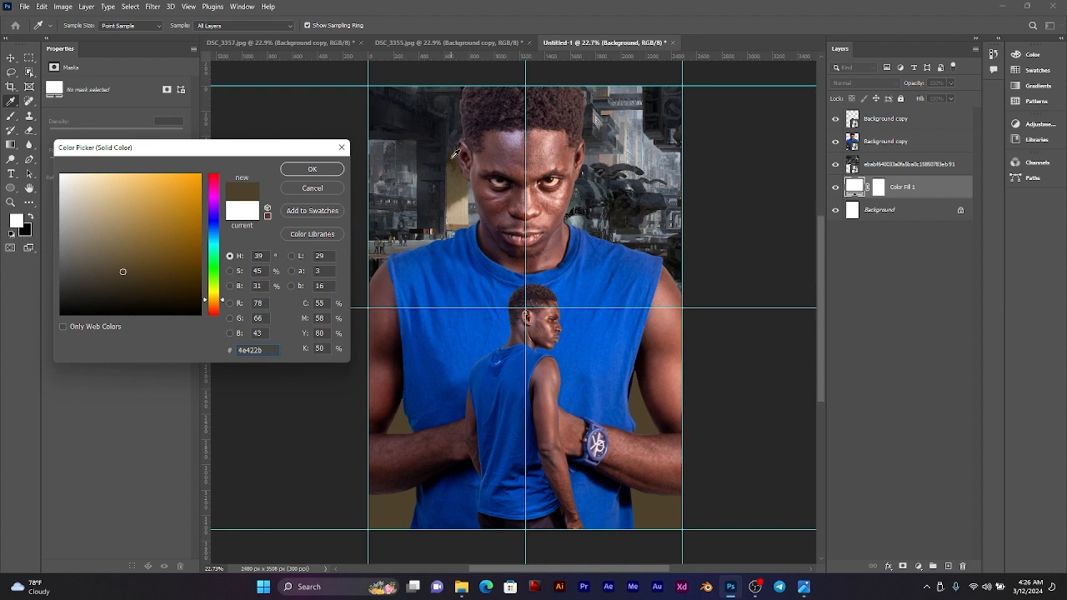
left_click(455, 154)
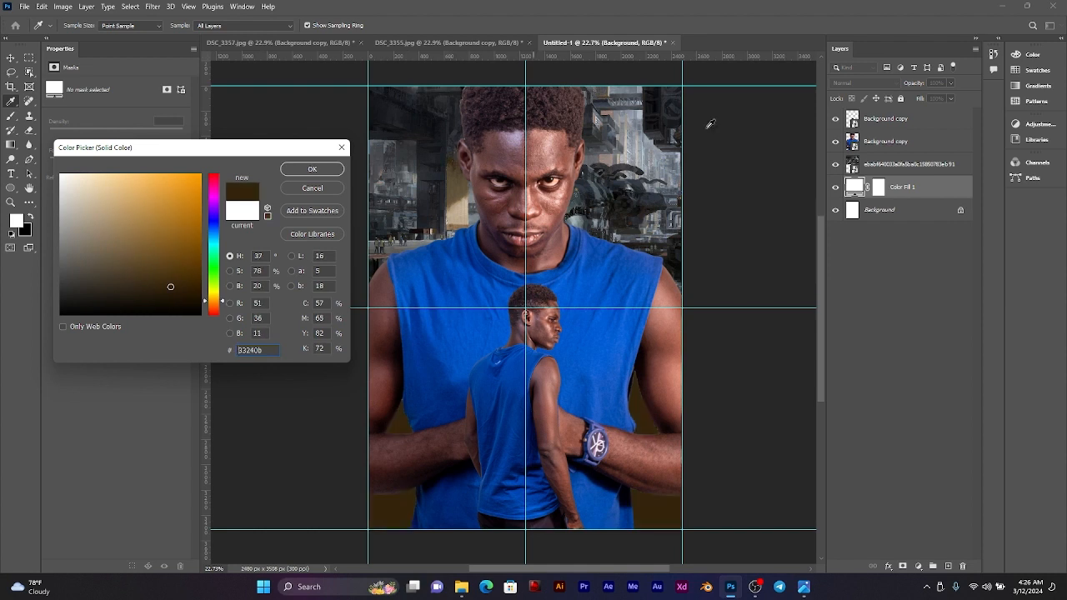
left_click(652, 148)
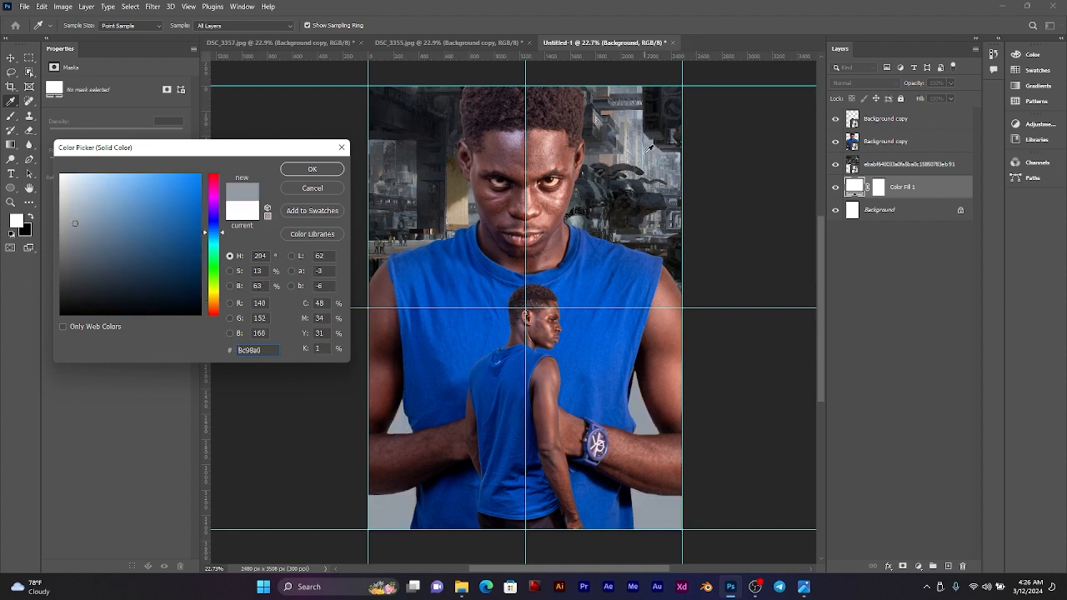
Step: Set the fill colour to near-black #0c0c0e sampled from the sci-fi image's dark upper area, and check it with the image temporarily hidden
left_click(645, 117)
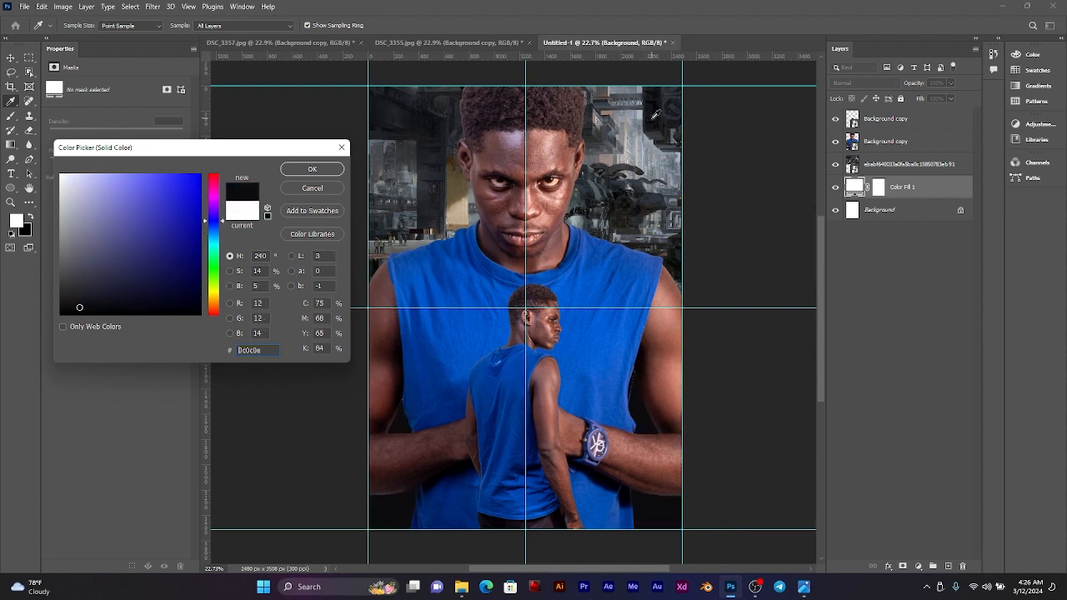
left_click(336, 171)
left_click(837, 166)
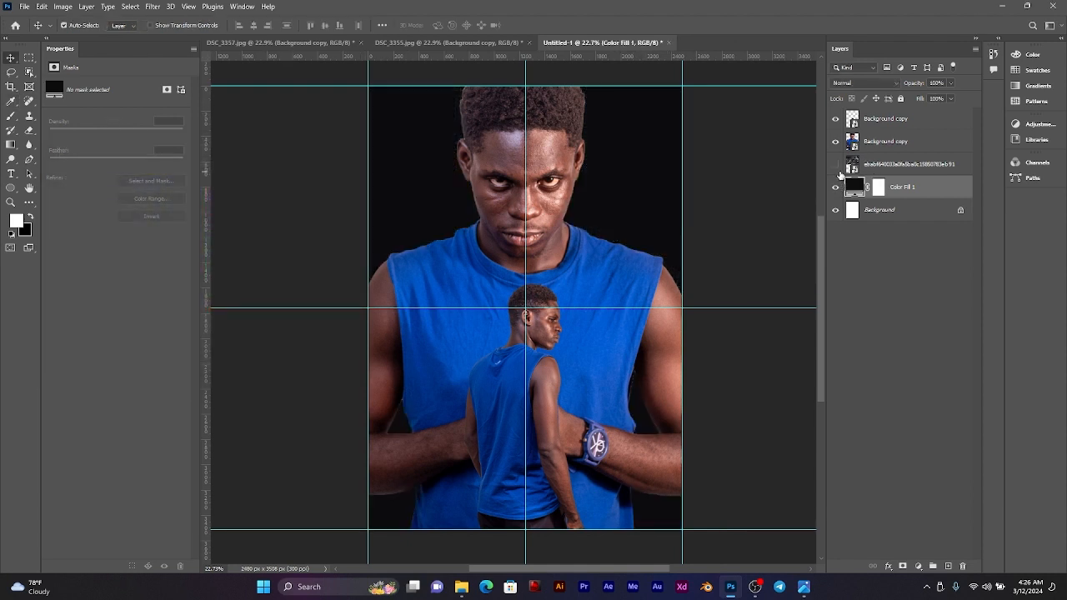
left_click(838, 169)
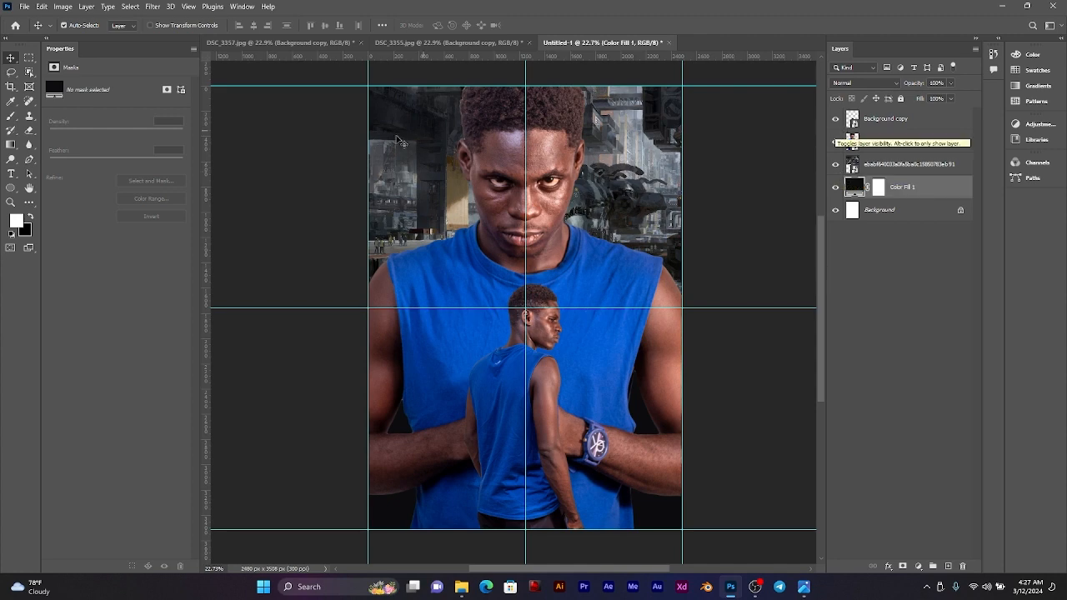
Step: Hide the ebabf640033a0fa5ba0c15850783eb91 background image layer
left_click(535, 153)
left_click(618, 160)
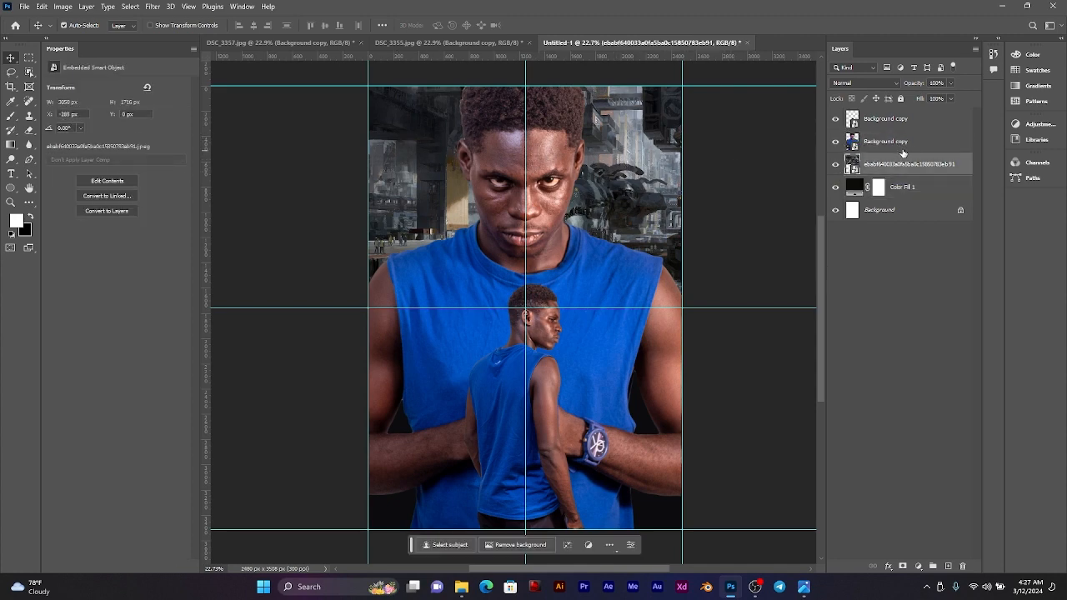
left_click(835, 164)
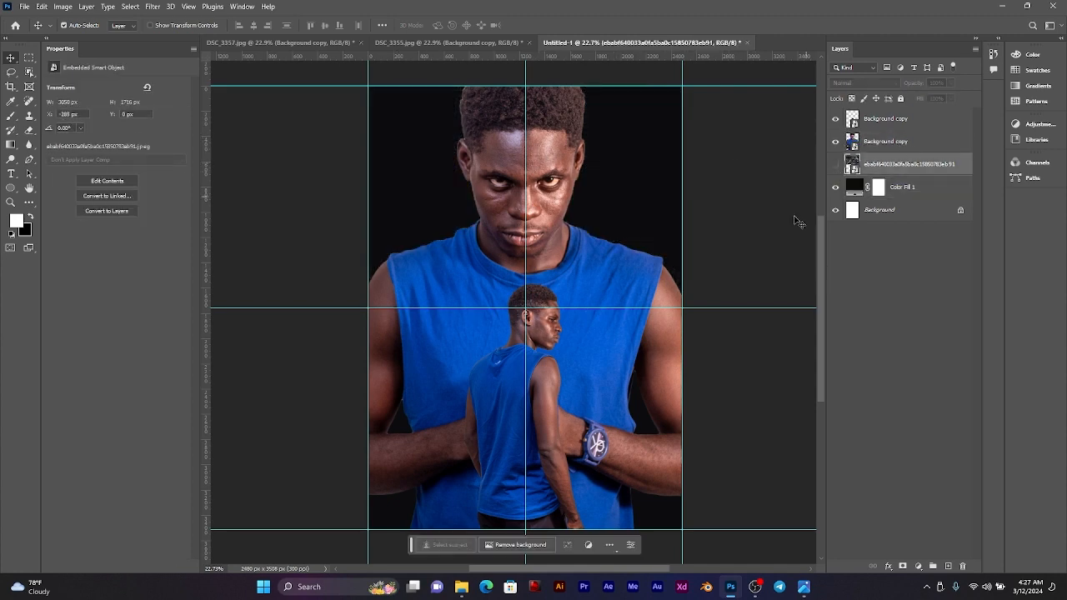
Step: Preview 3207586.jpg and examine the other MOVIE POSTER 6 images in File Explorer for an alternative background
left_click(464, 588)
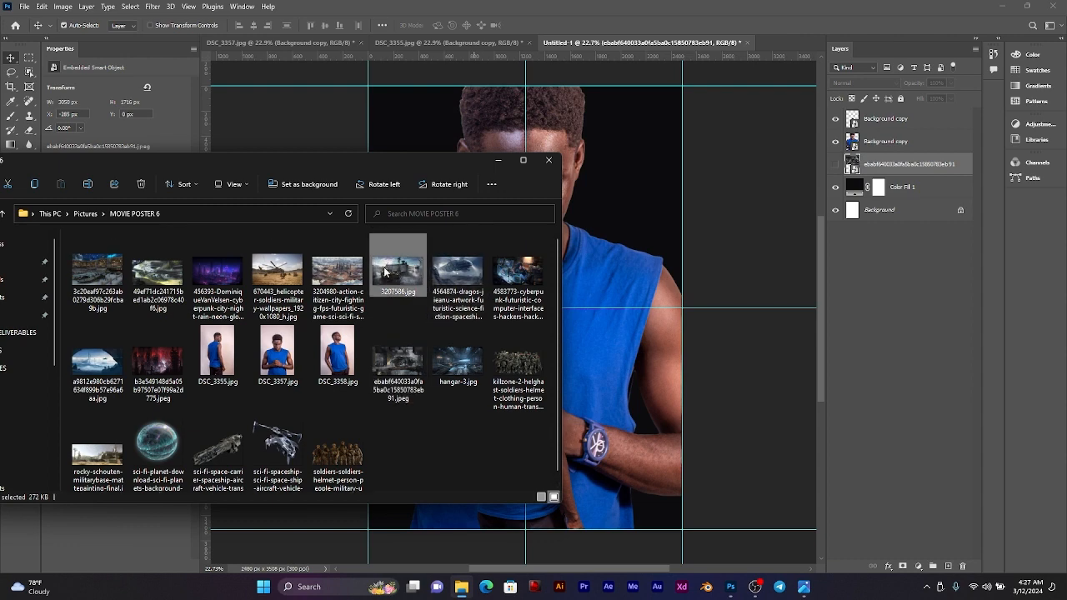
double_click(384, 269)
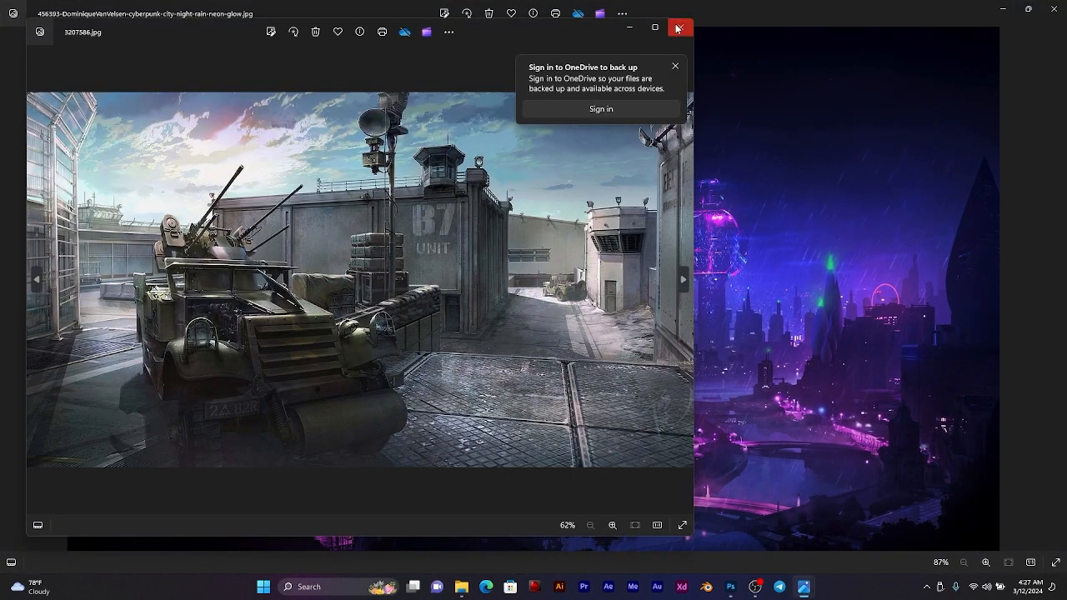
left_click(677, 28)
left_click(1052, 8)
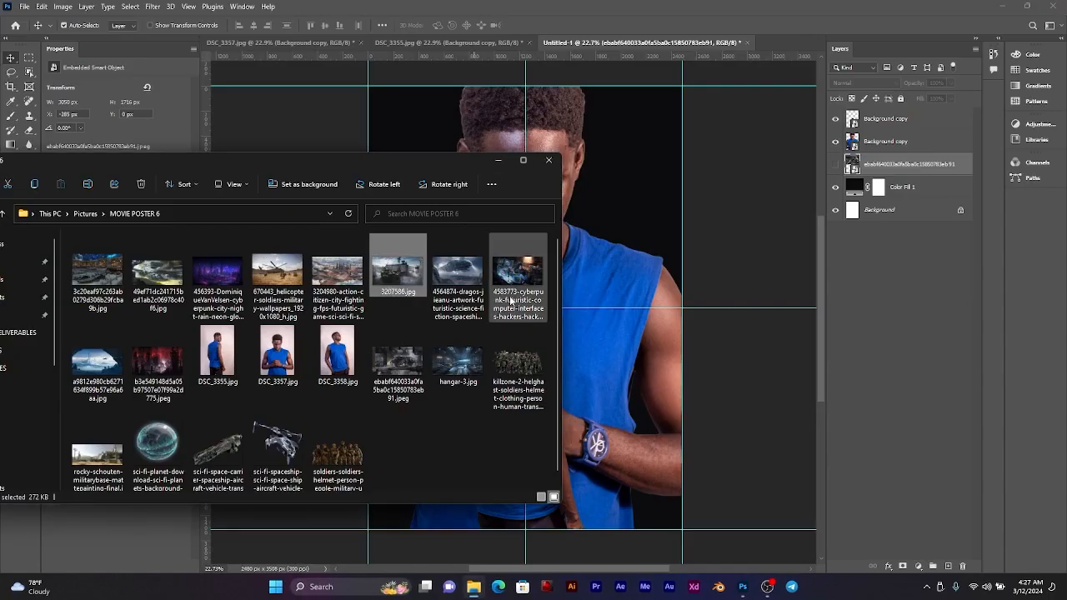
left_click(511, 357)
left_click(431, 357)
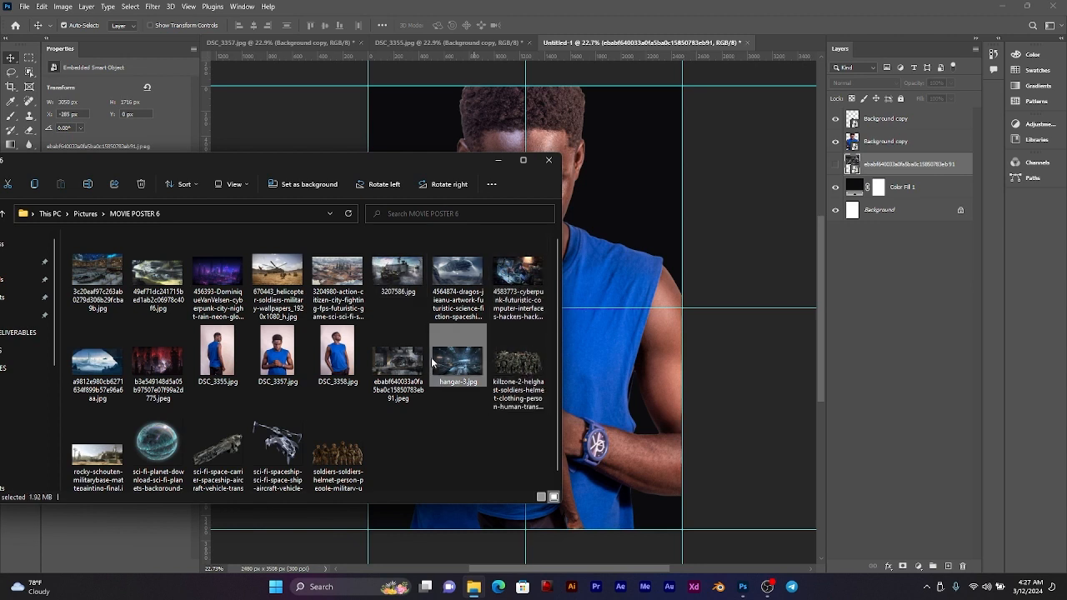
left_click(414, 364)
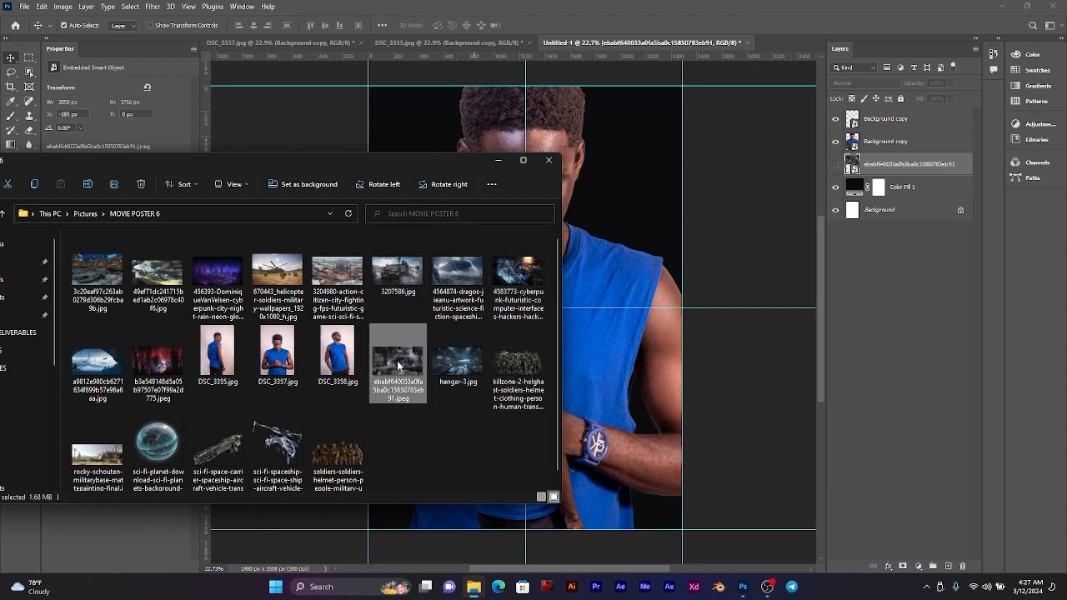
left_click_drag(390, 370, 341, 386)
Step: Place the purple cyberpunk-city-night-rain-neon-glow image behind both men, centred at the page's upper edge and enlarged to about 2846 × 1601 px
left_click(206, 275)
left_click_drag(227, 285, 643, 195)
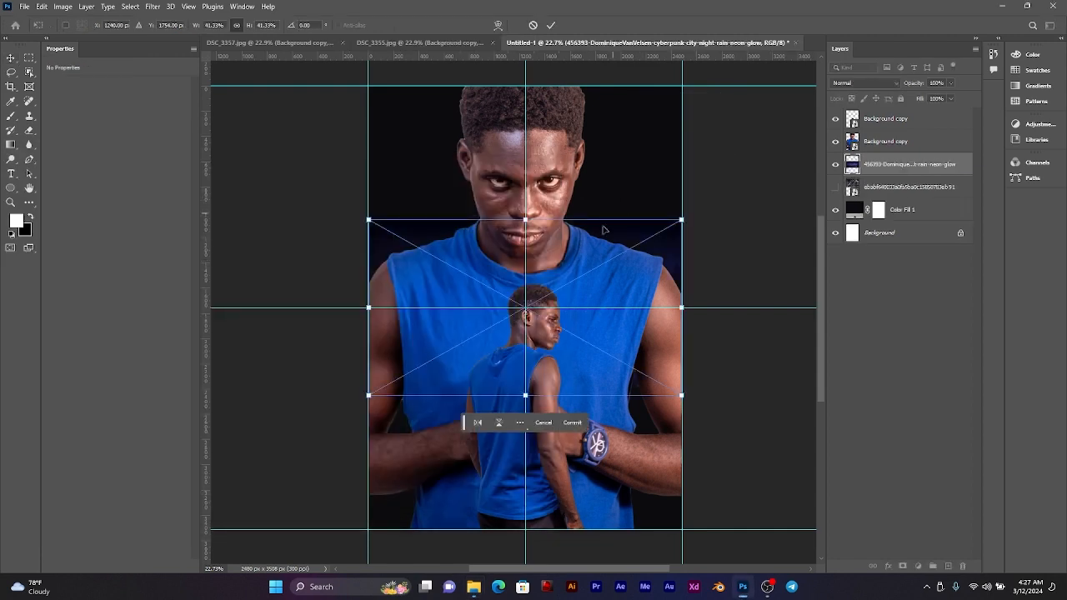
left_click_drag(593, 242, 595, 108)
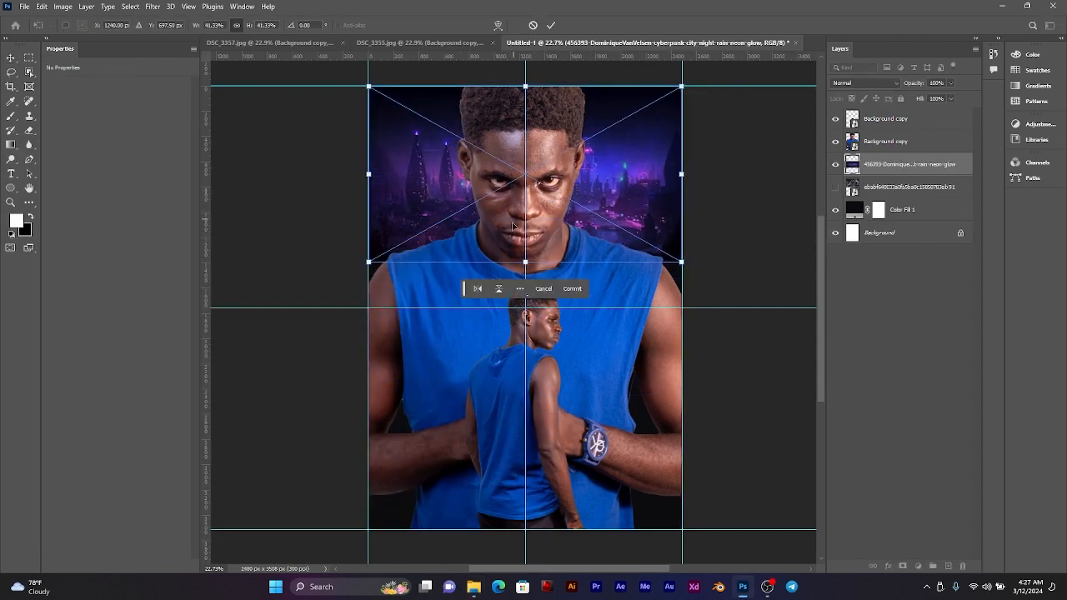
left_click_drag(526, 261, 535, 294)
left_click_drag(590, 203, 594, 197)
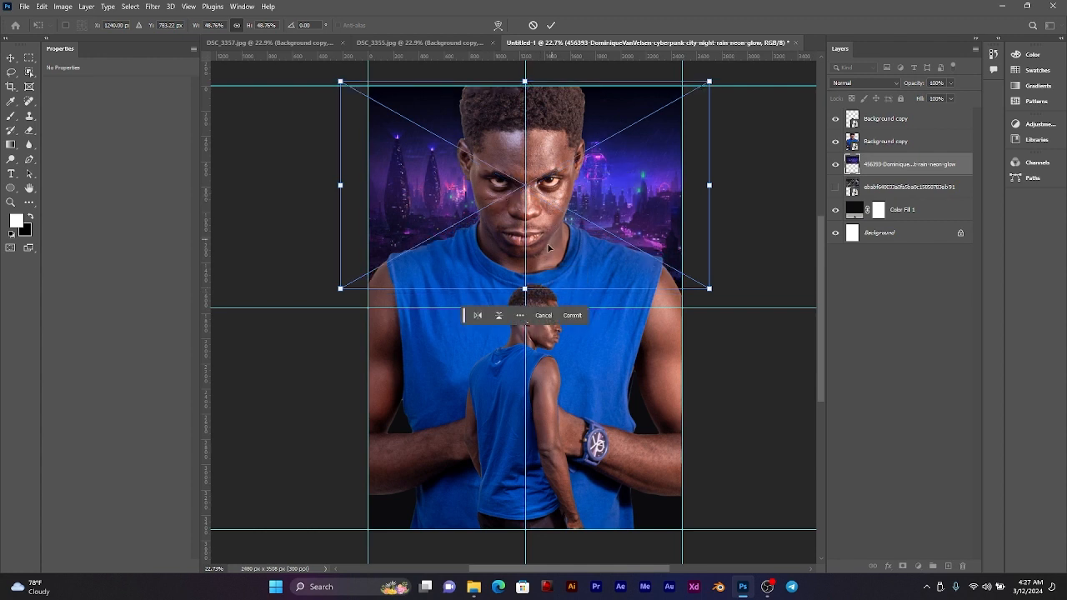
left_click_drag(526, 292, 532, 295)
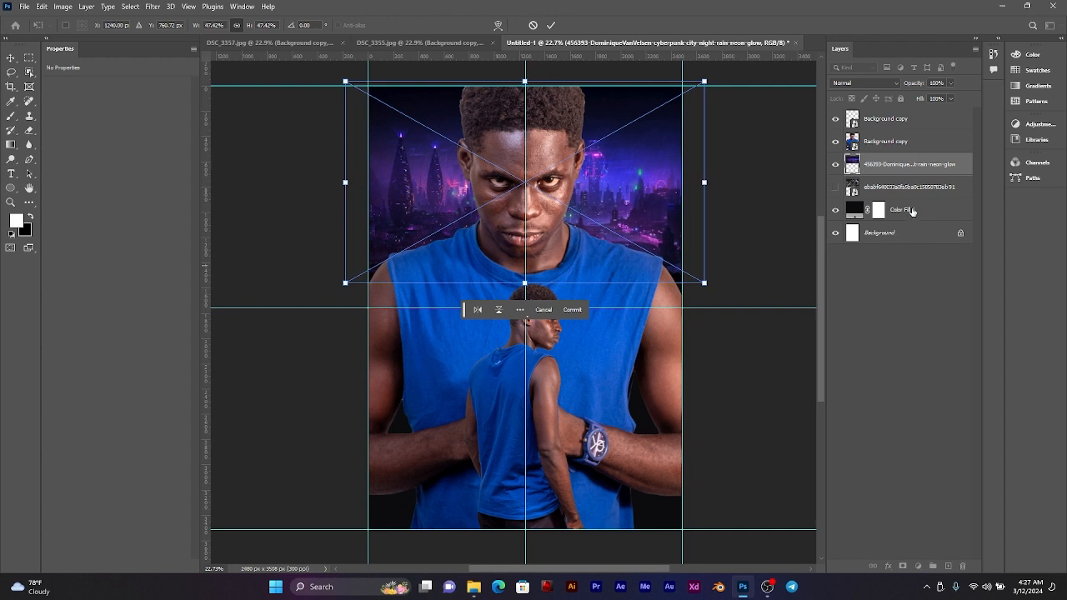
left_click(550, 25)
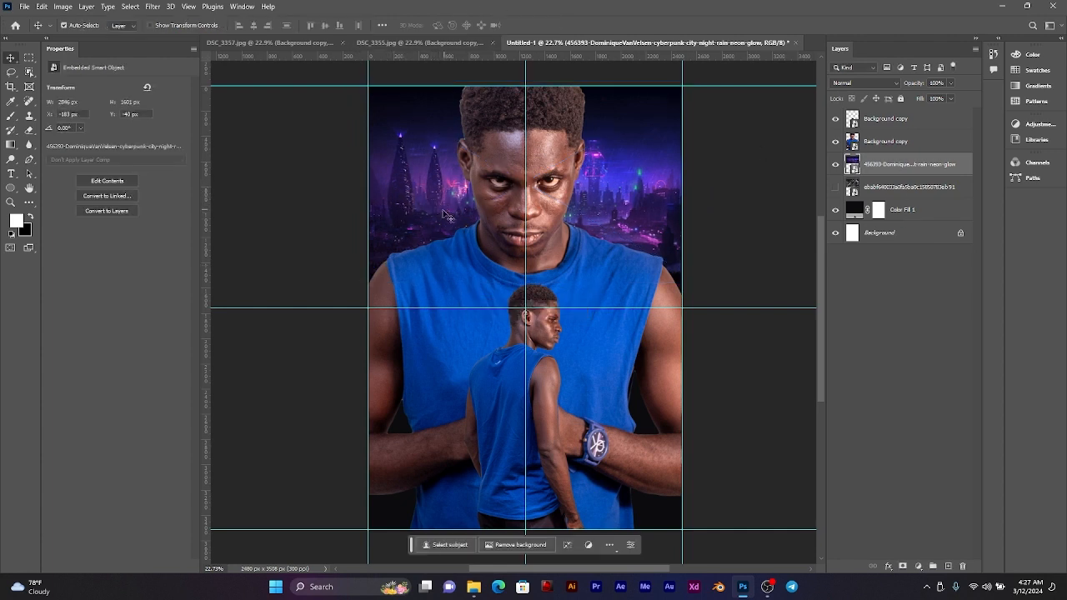
Step: Place b3e549148d5a05b97507e07f99a2d775.jpeg above the purple city image, centred at the page's upper edge and enlarged to about 2772 × 1561 px
left_click(474, 587)
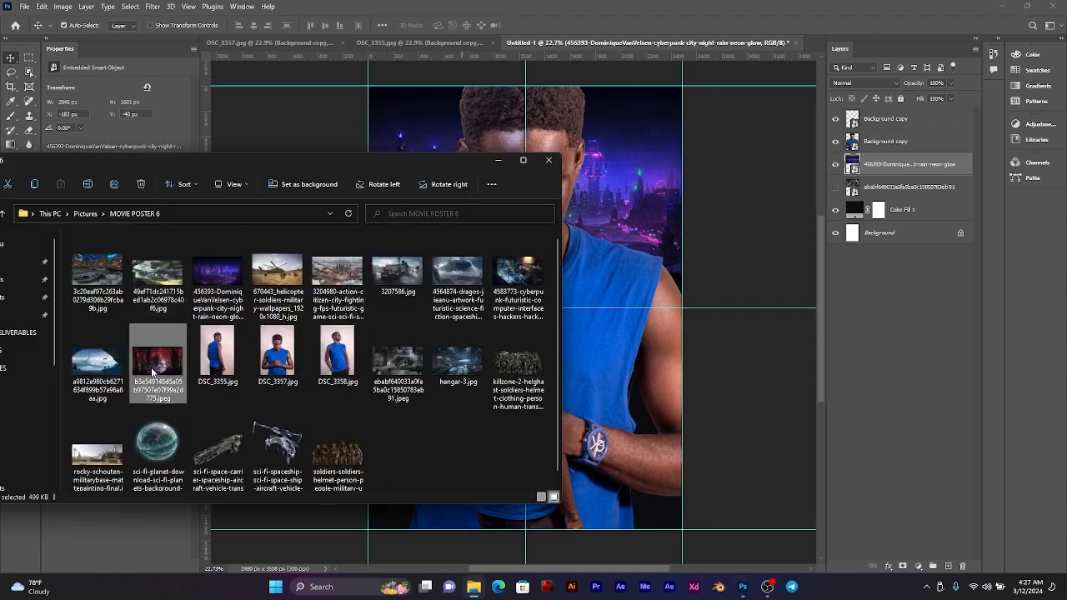
left_click_drag(165, 352, 570, 198)
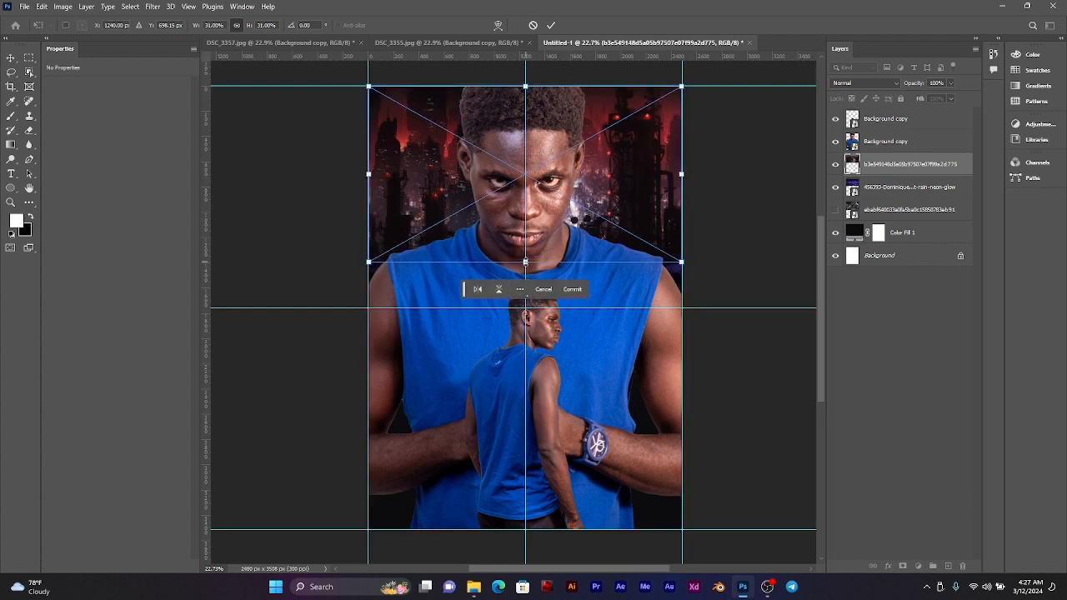
left_click_drag(525, 264, 525, 276)
left_click_drag(592, 195, 592, 203)
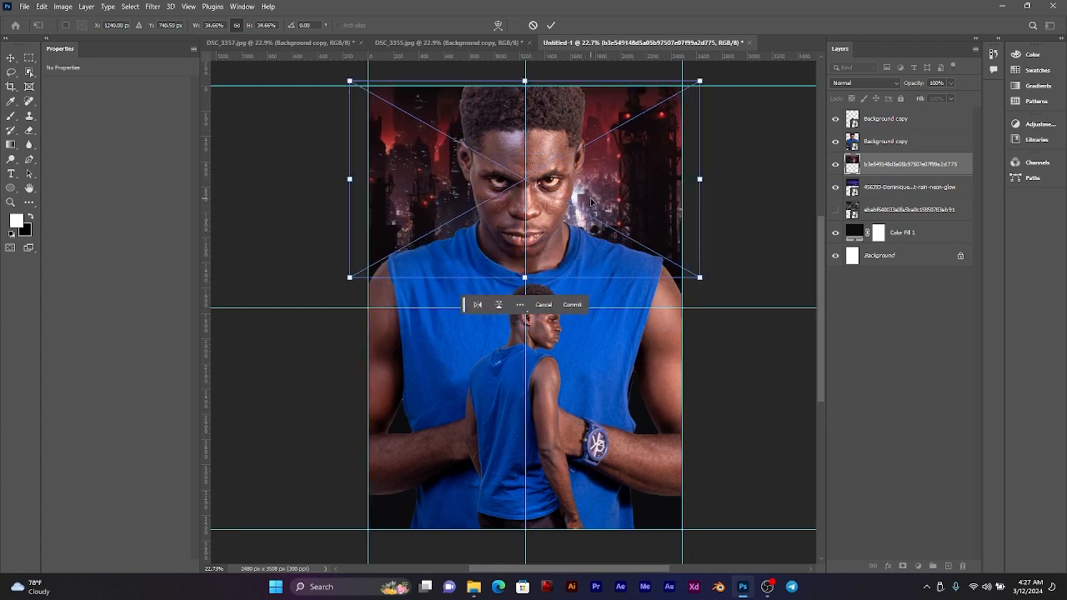
left_click(551, 24)
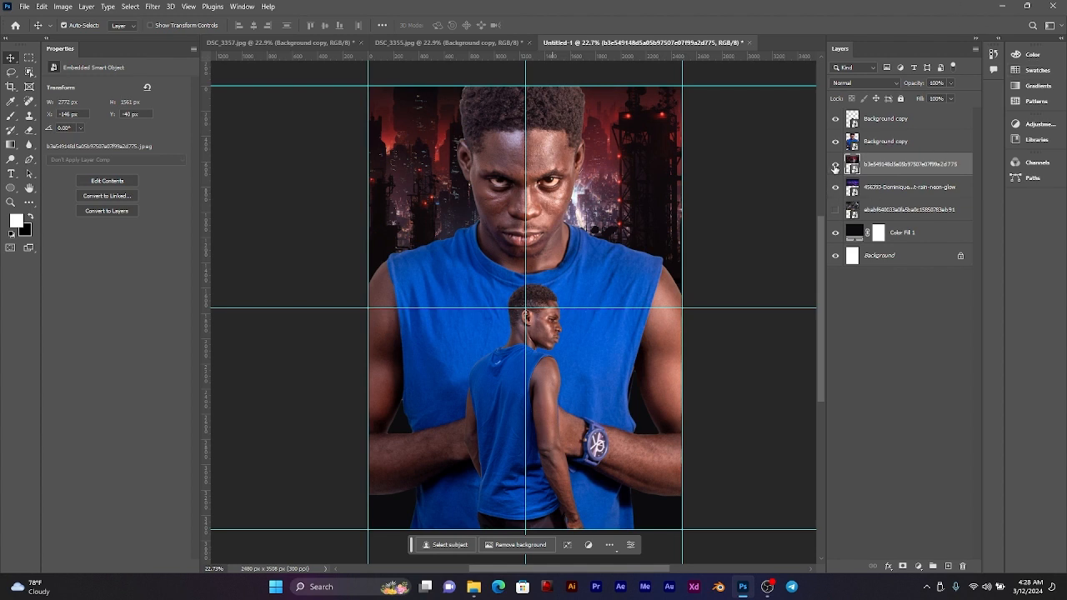
Step: Compare the red city background against the purple one beneath it, and look through the other MOVIE POSTER 6 images in File Explorer
left_click(836, 166)
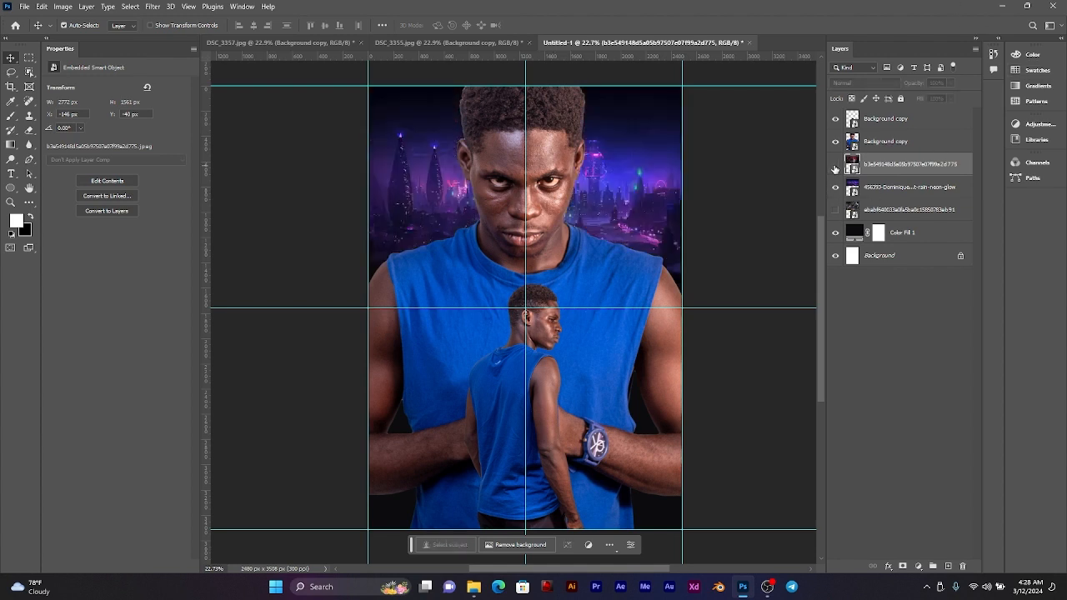
left_click(835, 166)
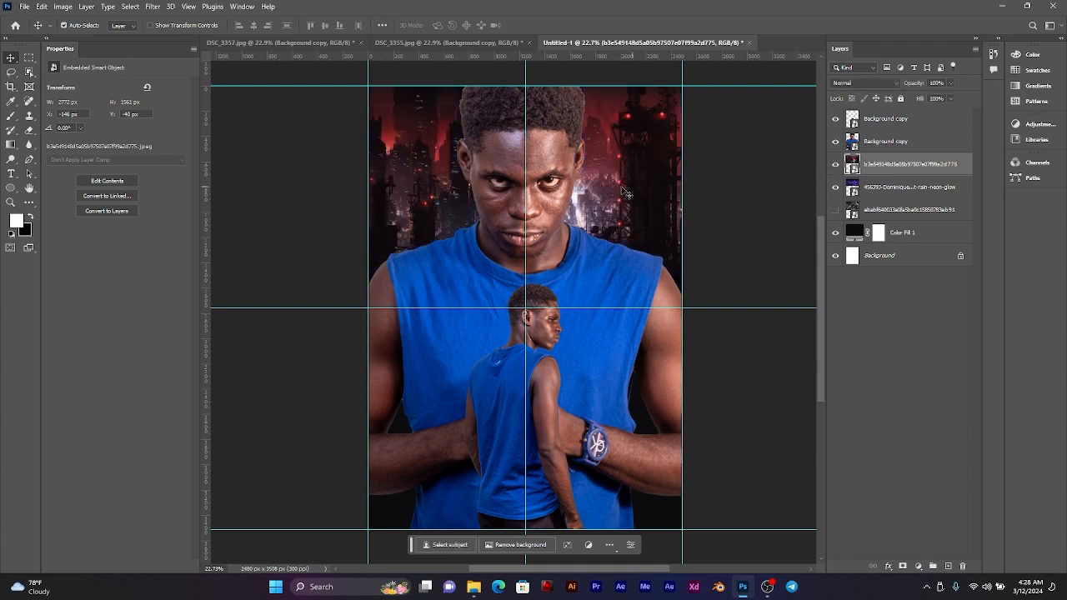
left_click(473, 587)
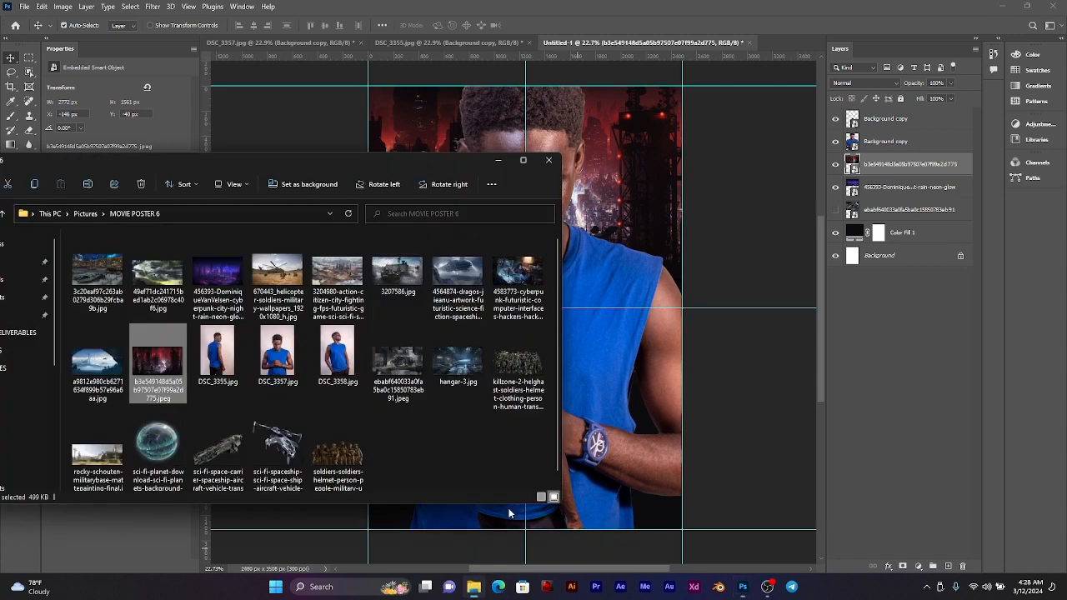
left_click(210, 271)
left_click(300, 269)
left_click(344, 268)
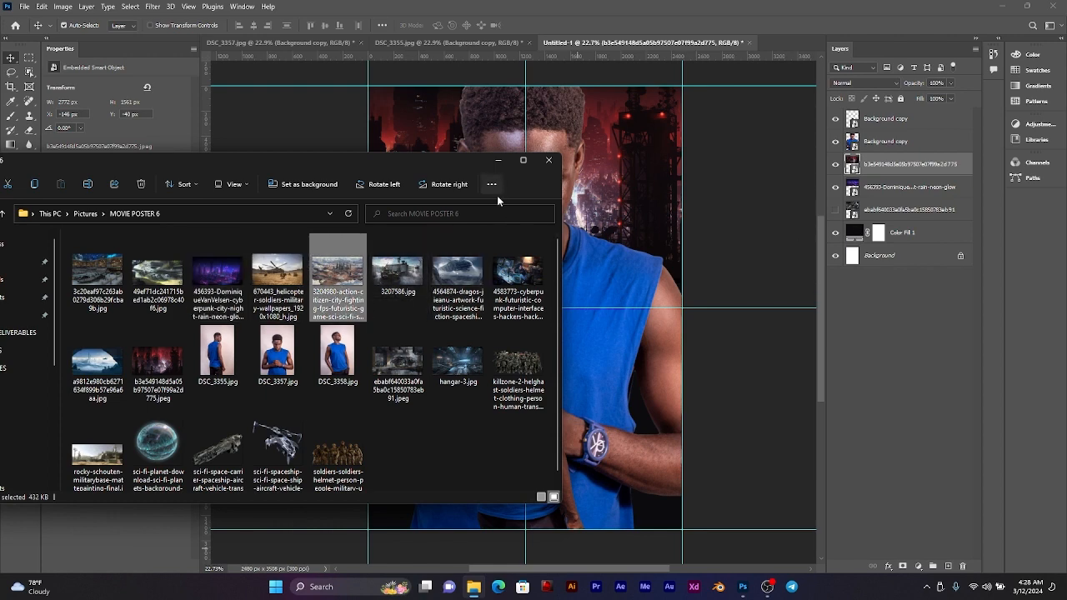
left_click(498, 160)
Step: Delete the purple cyberpunk city layer and the hidden ebabf640033a0fa5ba0c15850783eb91 layer
left_click(943, 188)
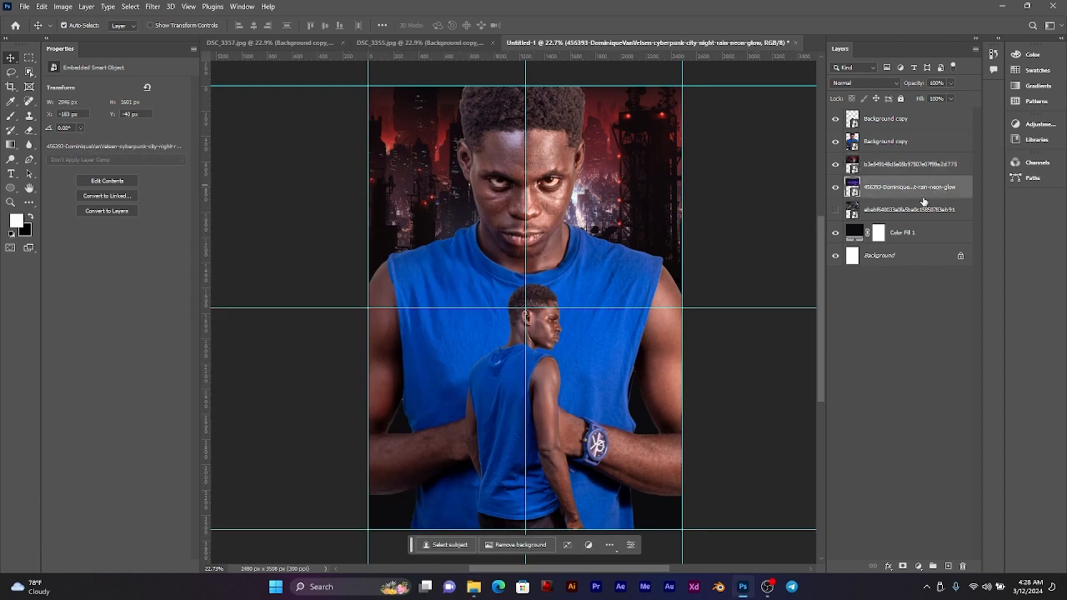
left_click(950, 210, "shift")
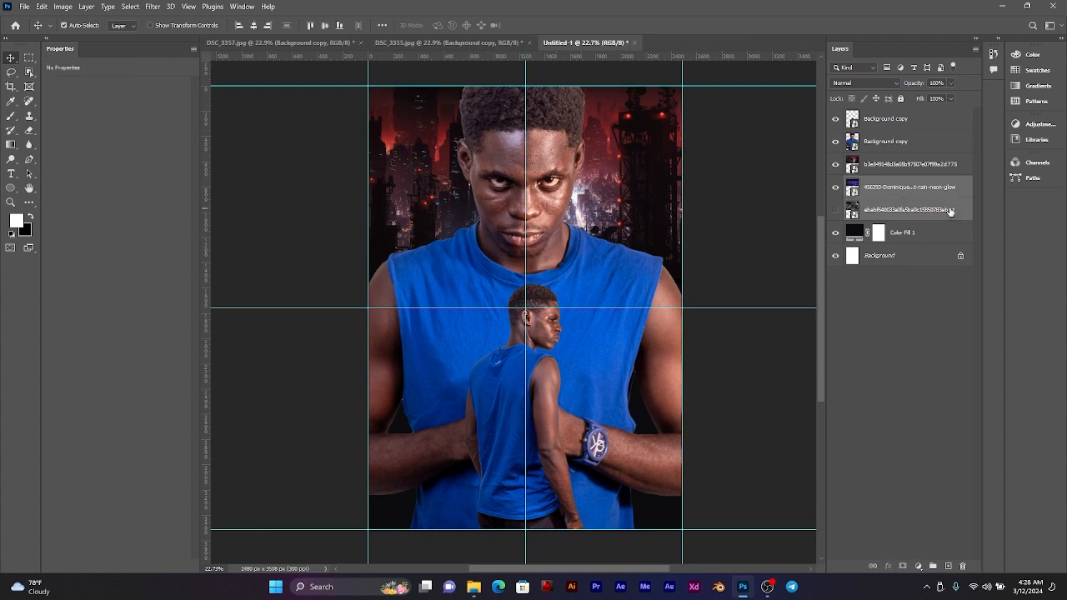
key("Delete")
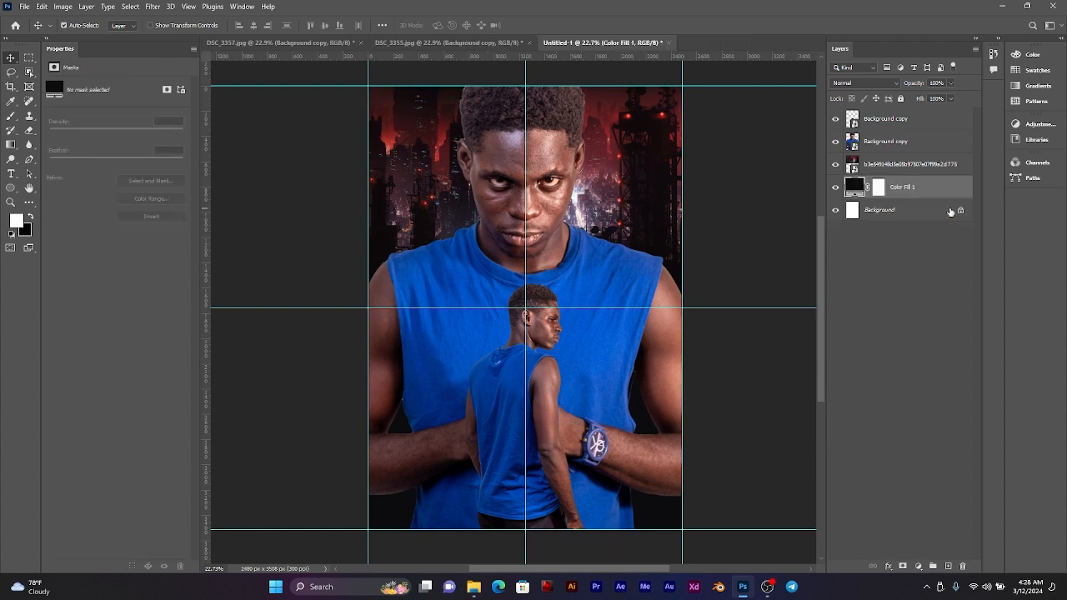
Step: Add a white layer mask to the large front-facing man's layer
left_click(625, 180)
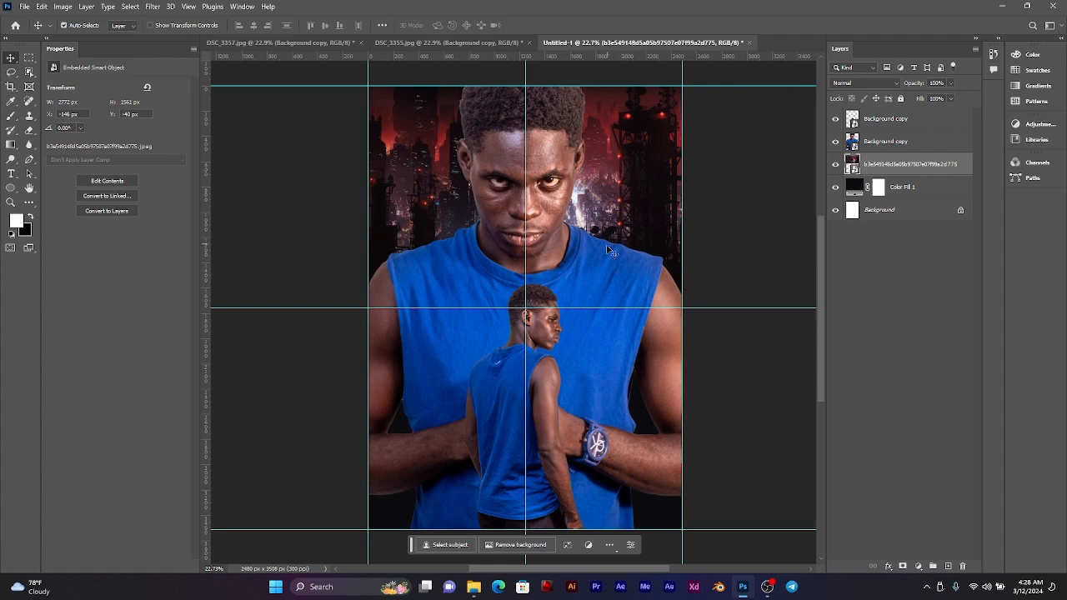
key("ctrl+plus")
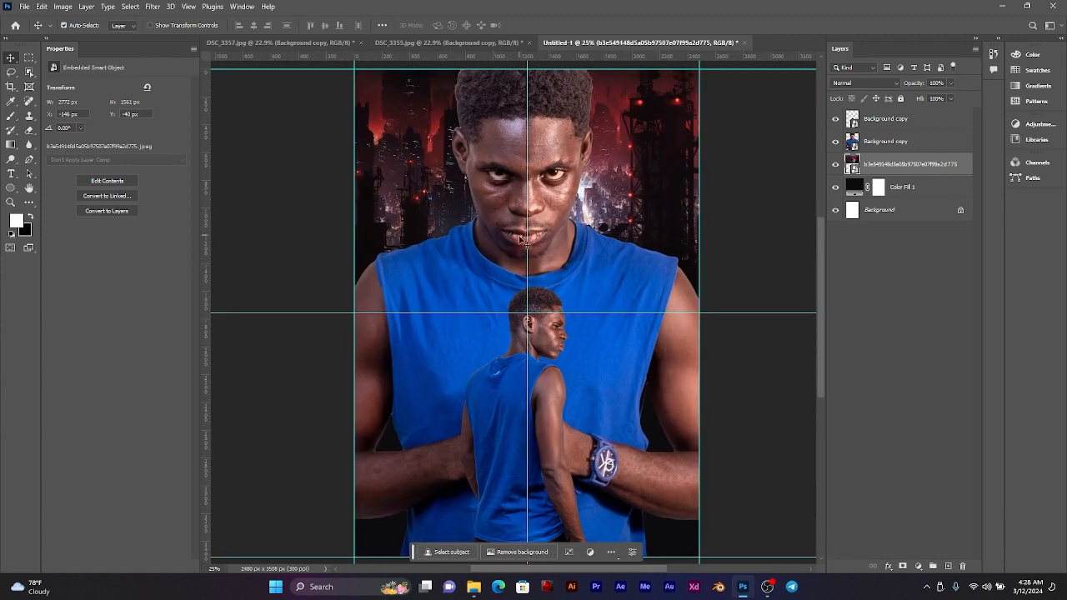
left_click(768, 176)
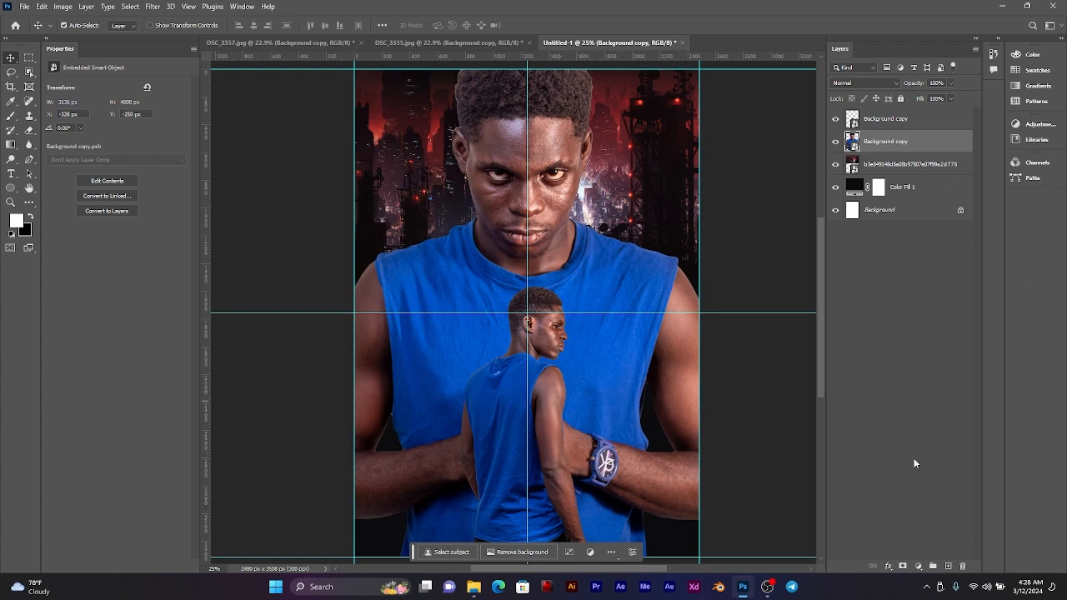
left_click(902, 566)
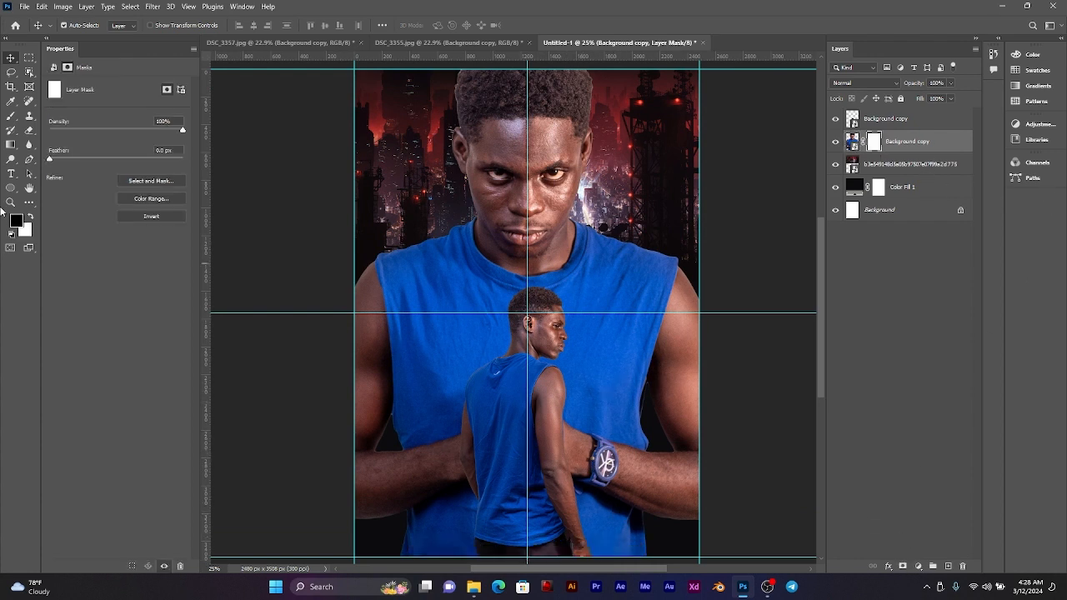
Step: Fade the large man's lower body with linear black-to-transparent gradients on the mask, running from the page's lower edge up to his upper chest
left_click(8, 146)
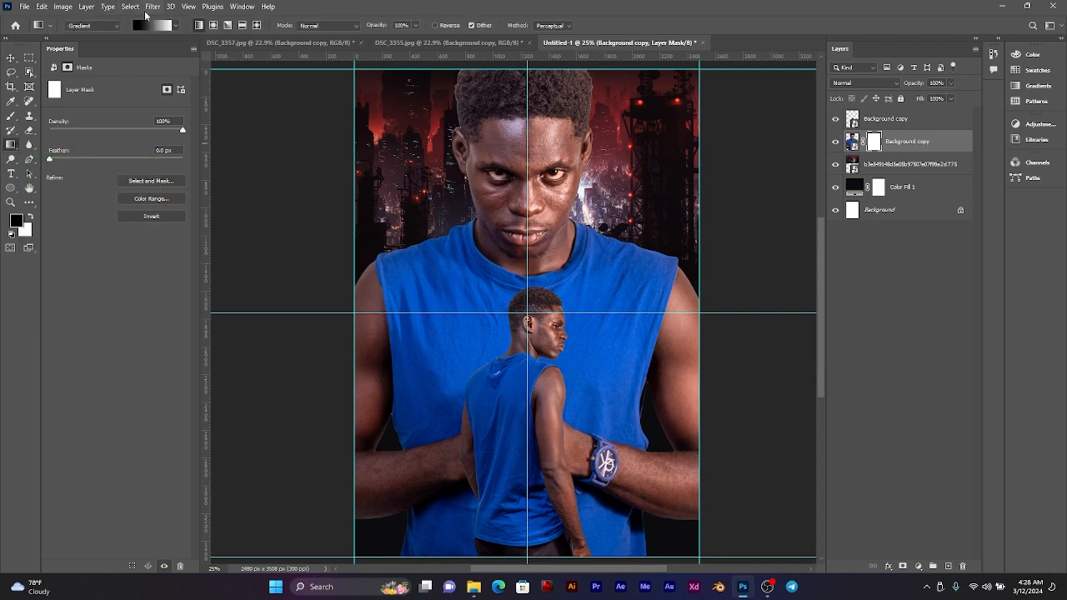
left_click(176, 26)
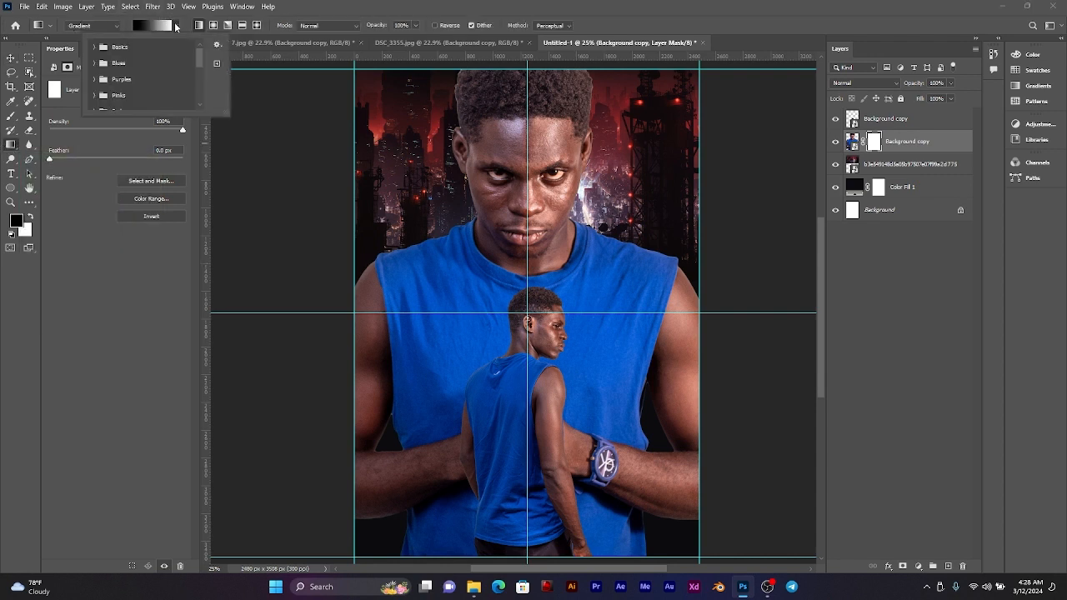
left_click(93, 48)
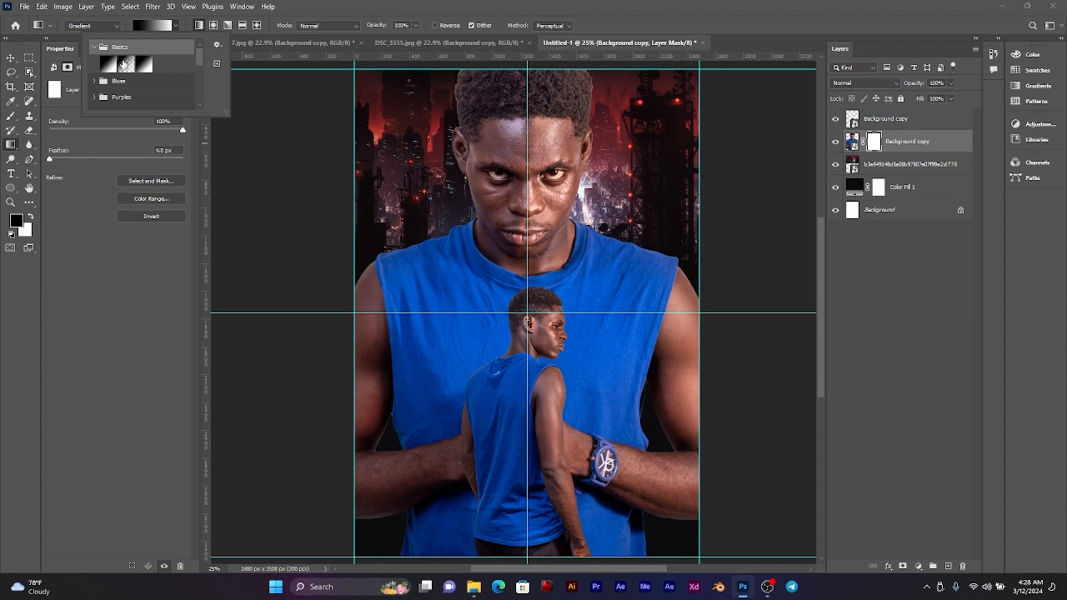
left_click(124, 64)
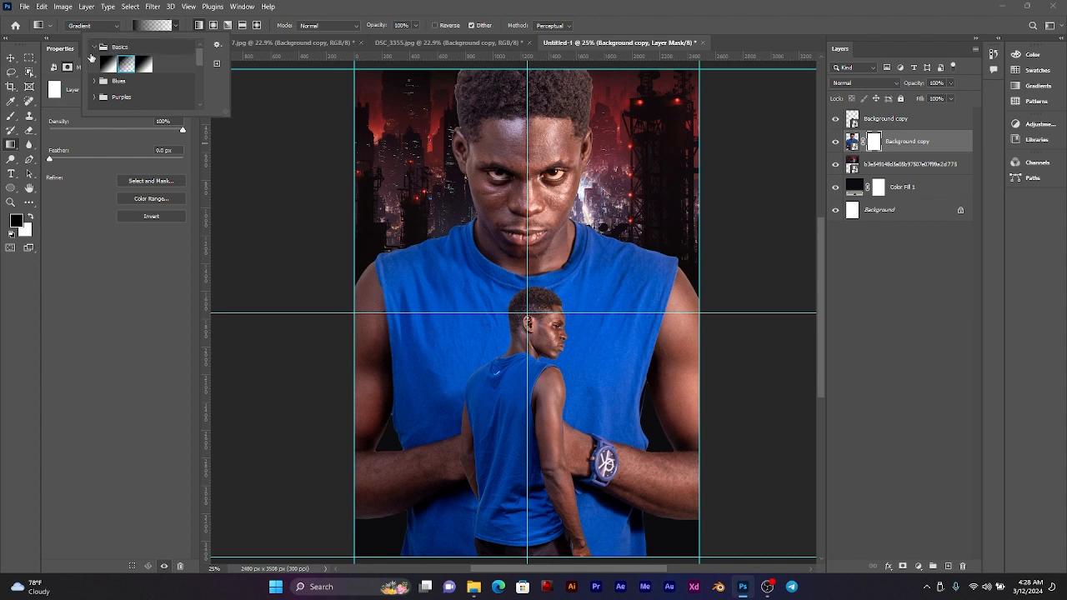
left_click(94, 48)
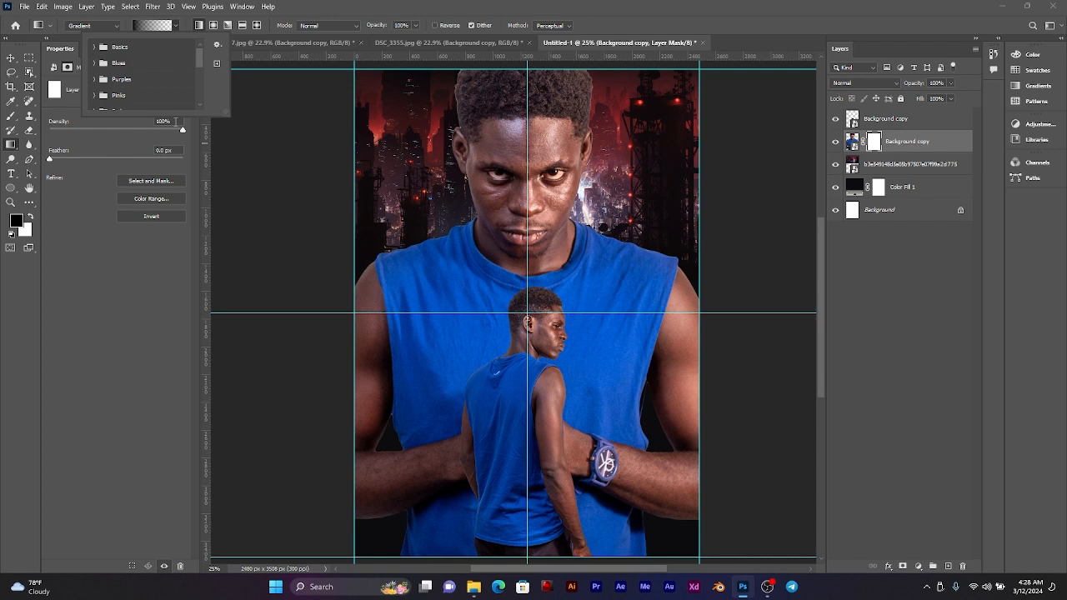
left_click(176, 27)
scroll(553, 430, "down", 1)
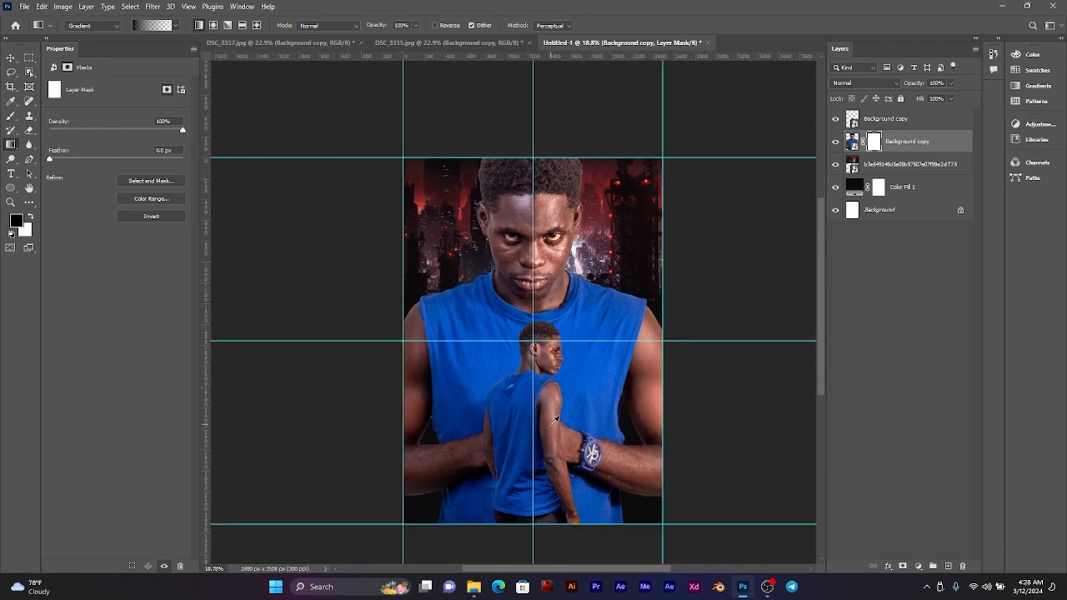
scroll(552, 435, "down", 2)
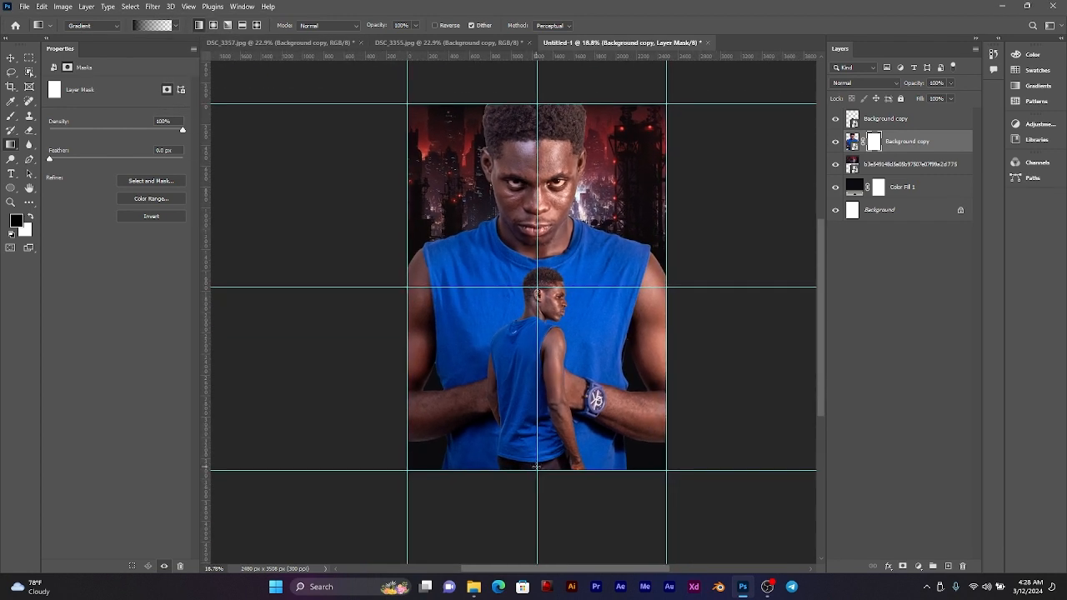
left_click_drag(537, 470, 537, 272)
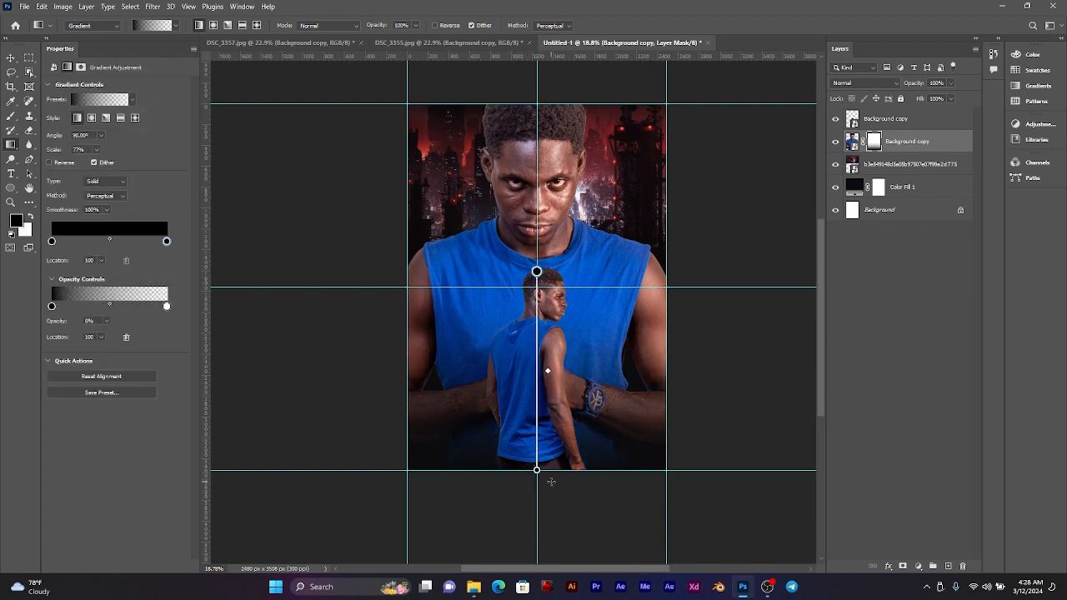
left_click_drag(552, 470, 551, 251)
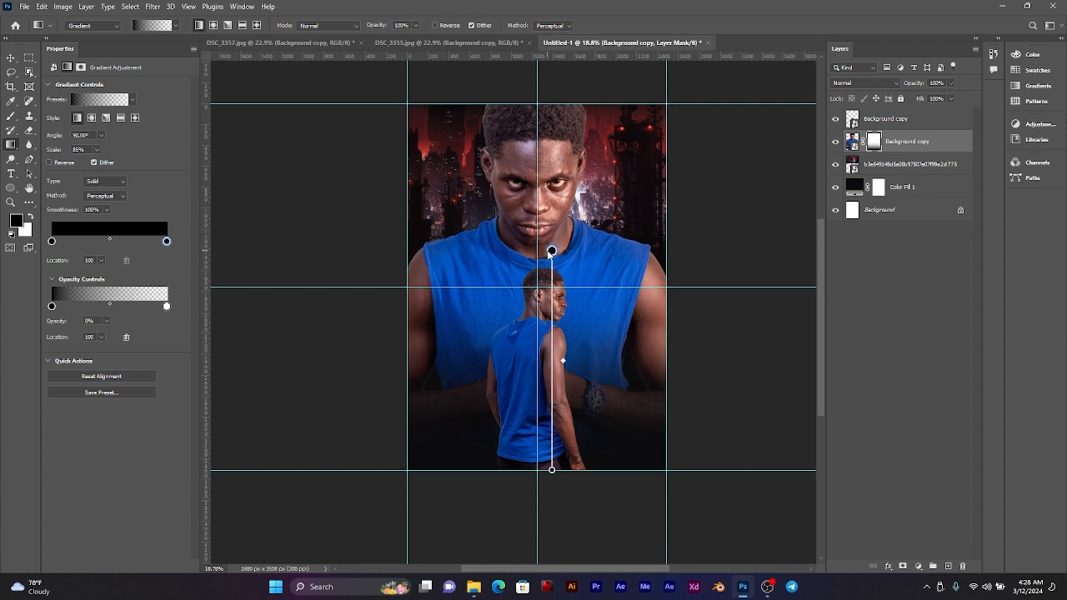
Step: Paint black on the large man's mask with a soft 1189 px brush to fade his arms and lower torso, undoing the excess strokes
left_click(874, 144)
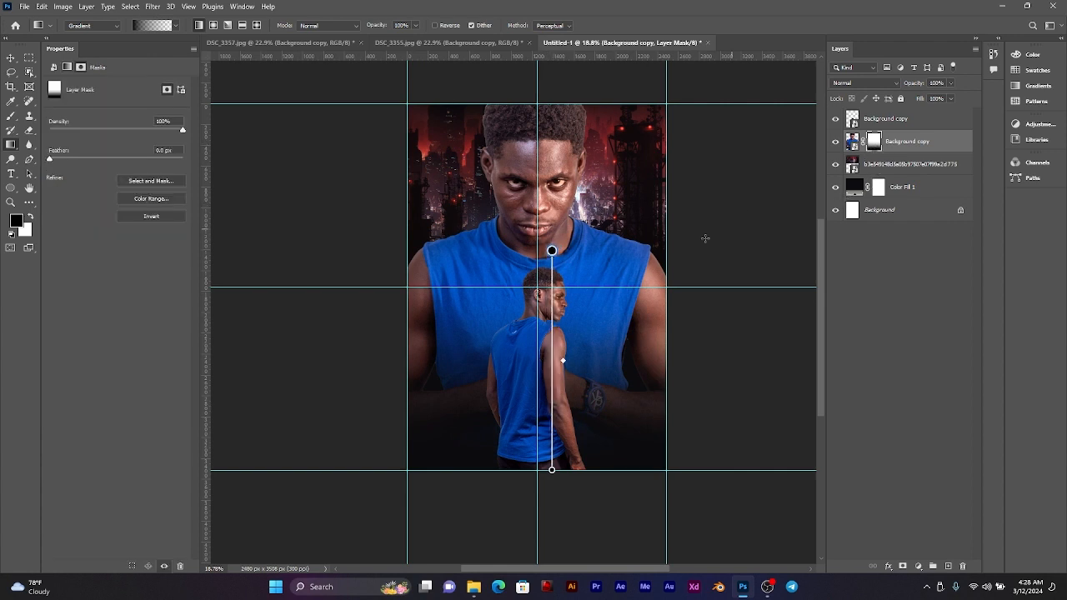
left_click(18, 116)
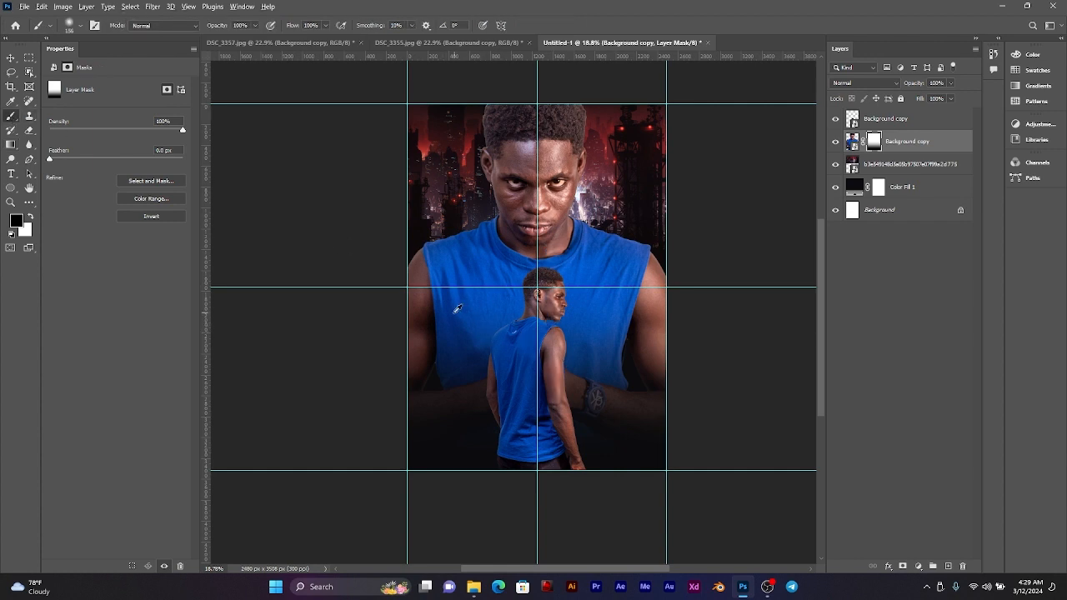
mouse_move(454, 312)
left_mouse_down()
mouse_move(523, 332)
mouse_move(513, 328)
left_mouse_up()
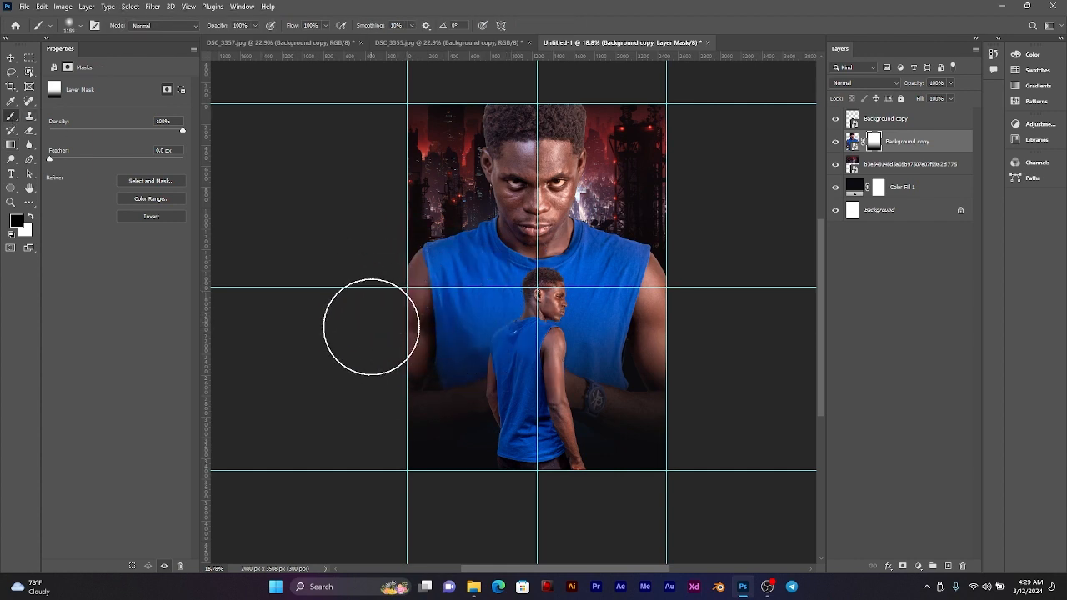
mouse_move(453, 489)
left_mouse_down()
mouse_move(410, 326)
mouse_move(412, 247)
left_mouse_up()
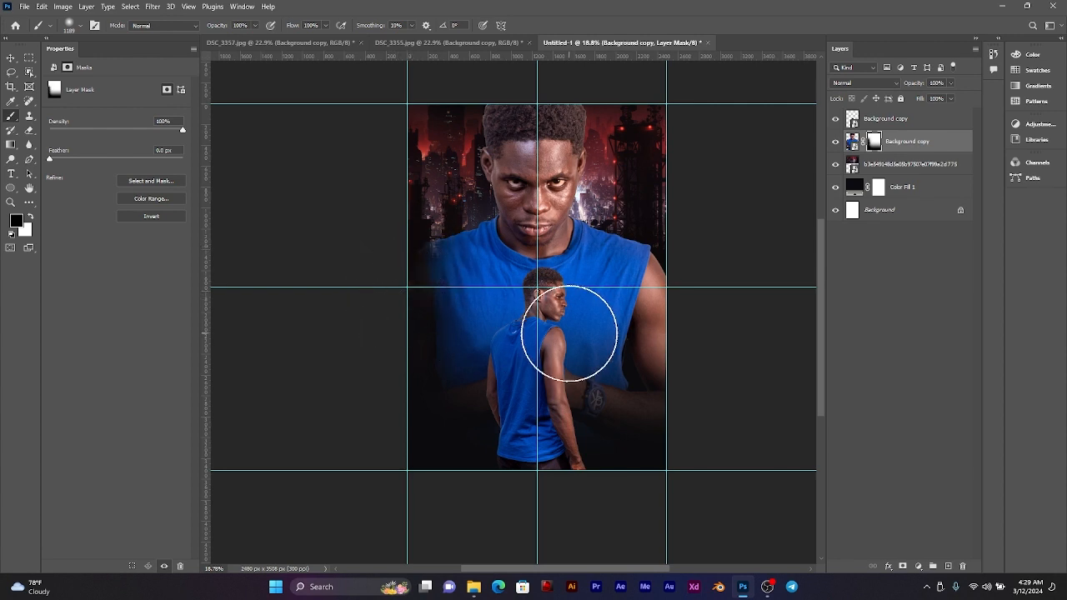
key("ctrl+z")
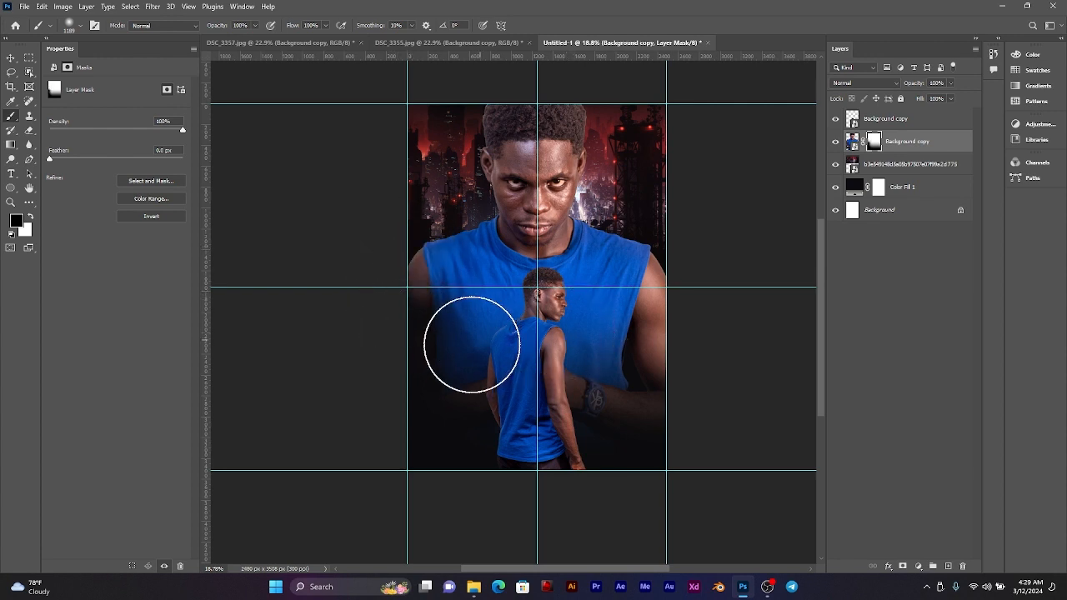
mouse_move(660, 425)
left_mouse_down()
mouse_move(708, 346)
mouse_move(608, 343)
mouse_move(620, 301)
mouse_move(613, 309)
mouse_move(612, 346)
mouse_move(729, 346)
left_mouse_up()
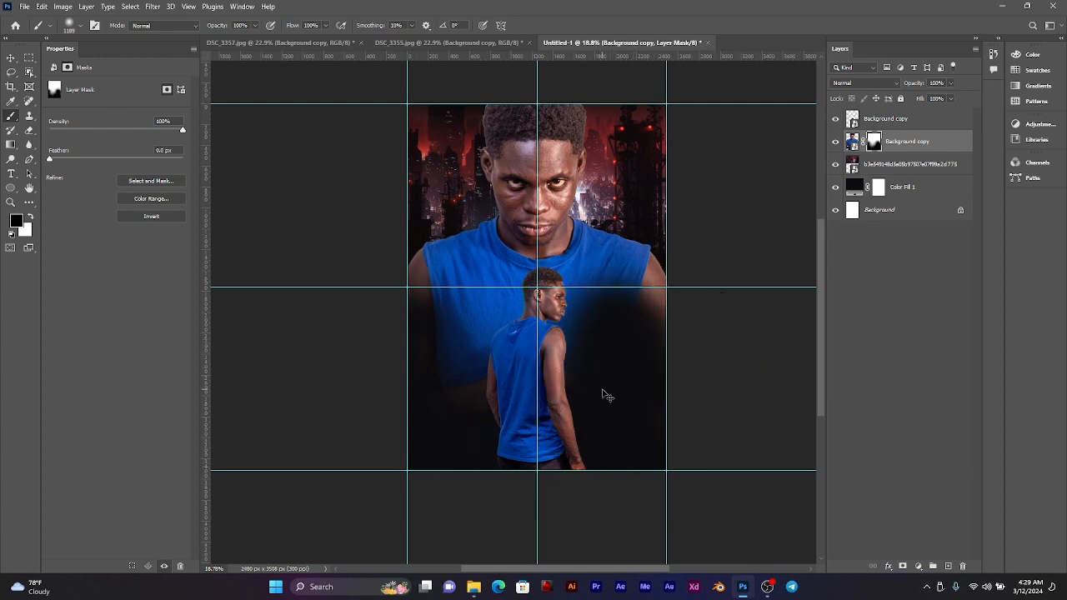
key("ctrl+z")
key("ctrl+z")
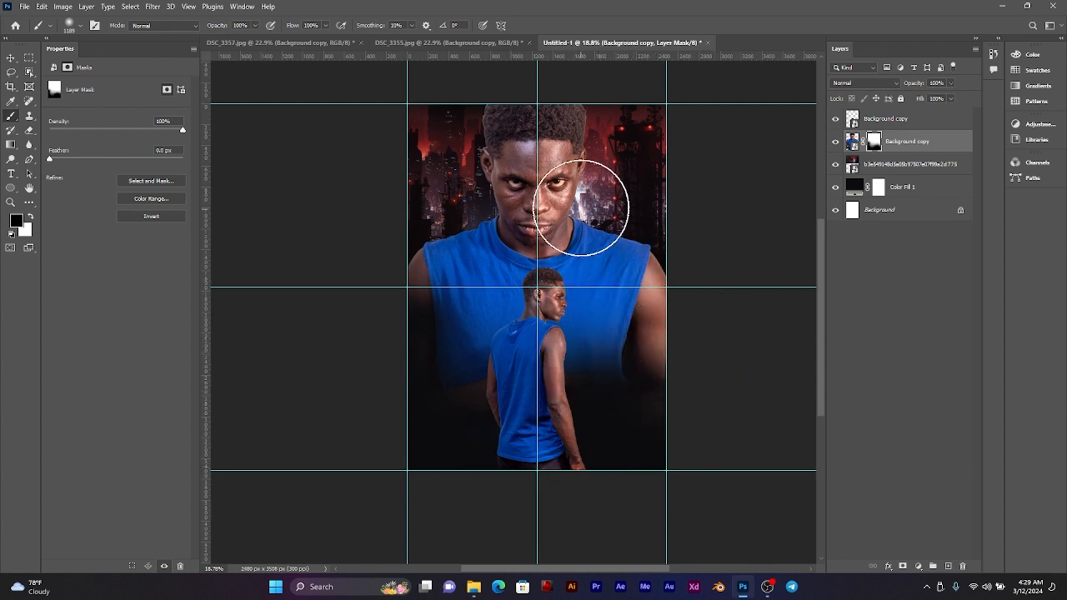
Step: Enlarge the brush to 2860 px and fade the large man's torso and both arms smoothly into the dark fill
mouse_move(573, 257)
left_mouse_down()
mouse_move(675, 262)
mouse_move(662, 258)
left_mouse_up()
left_click_drag(610, 418, 414, 422)
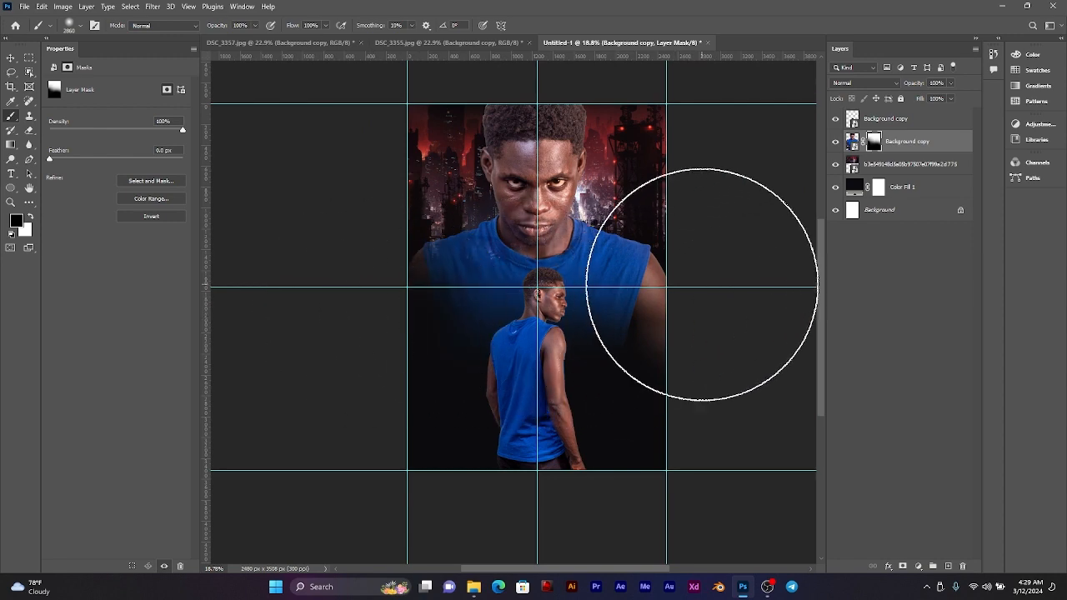
left_click(713, 284)
scroll(627, 312, "up", 5)
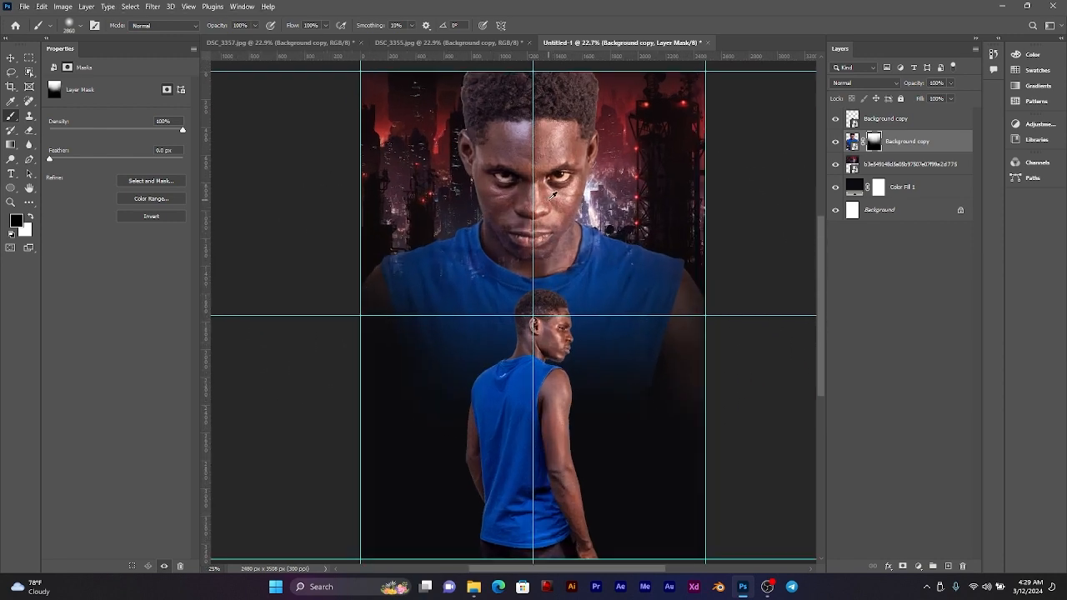
Step: Paint white on the mask with a smaller soft brush to restore the large man's shoulders, neck and shirt collar
left_click_drag(627, 284, 335, 286)
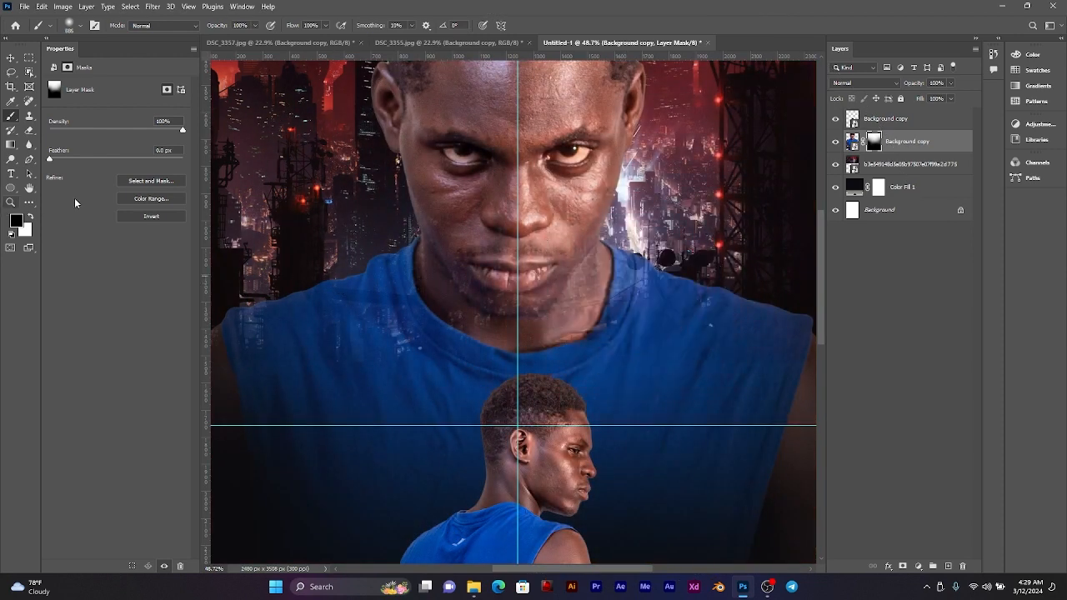
mouse_move(443, 269)
left_mouse_down()
mouse_move(389, 314)
mouse_move(271, 307)
left_mouse_up()
left_click_drag(626, 275, 601, 285)
scroll(583, 226, "up", 3)
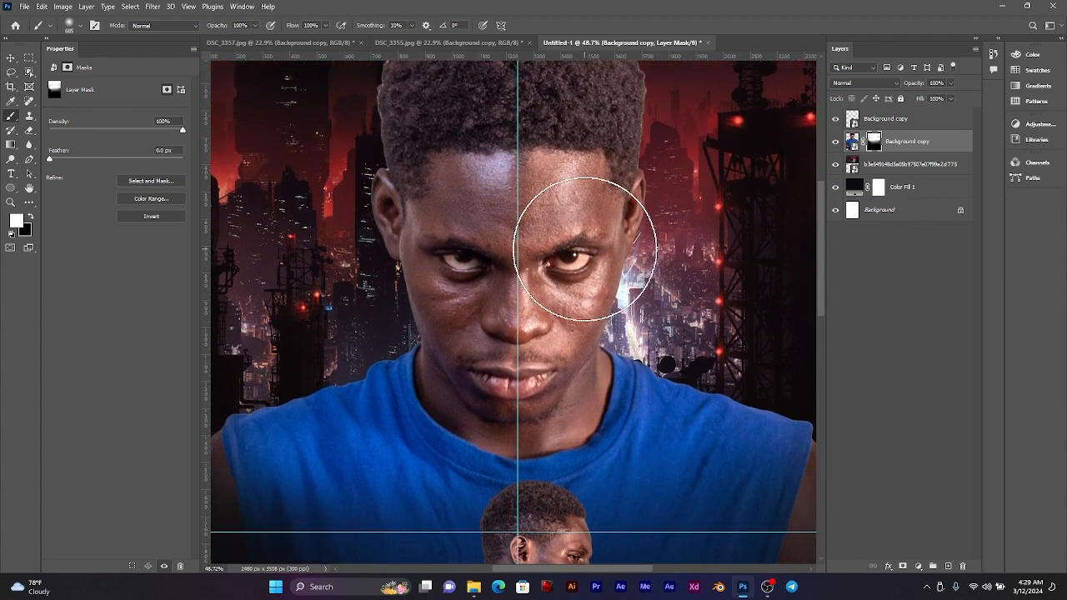
scroll(528, 231, "down", 5)
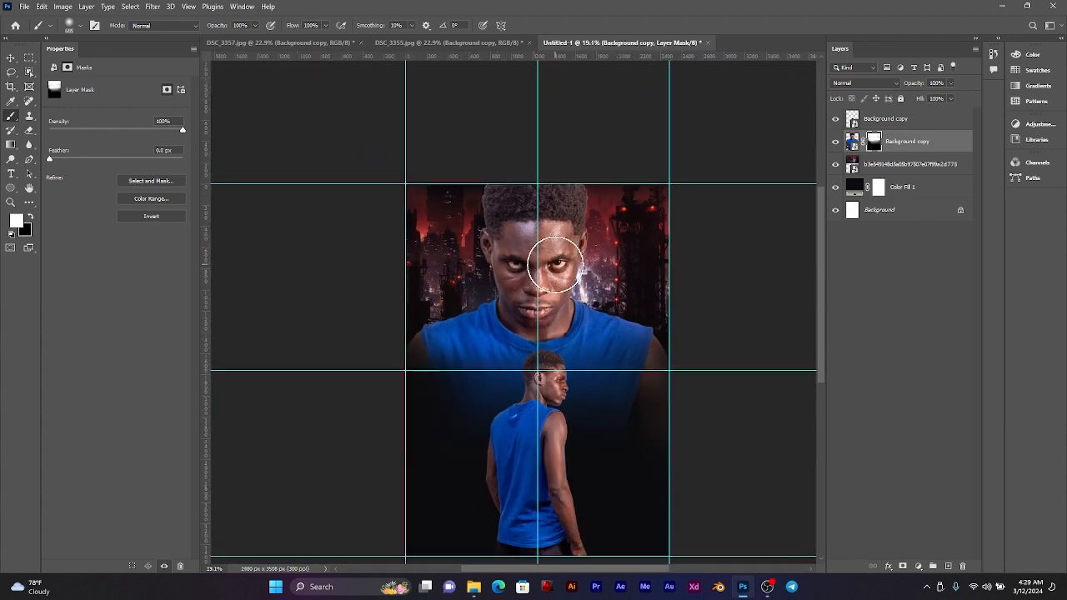
Step: Examine how the small standing man and the faded torso behind him blend across the poster
left_click(10, 59)
scroll(534, 375, "up", 2)
scroll(529, 375, "down", 1)
scroll(526, 395, "up", 1)
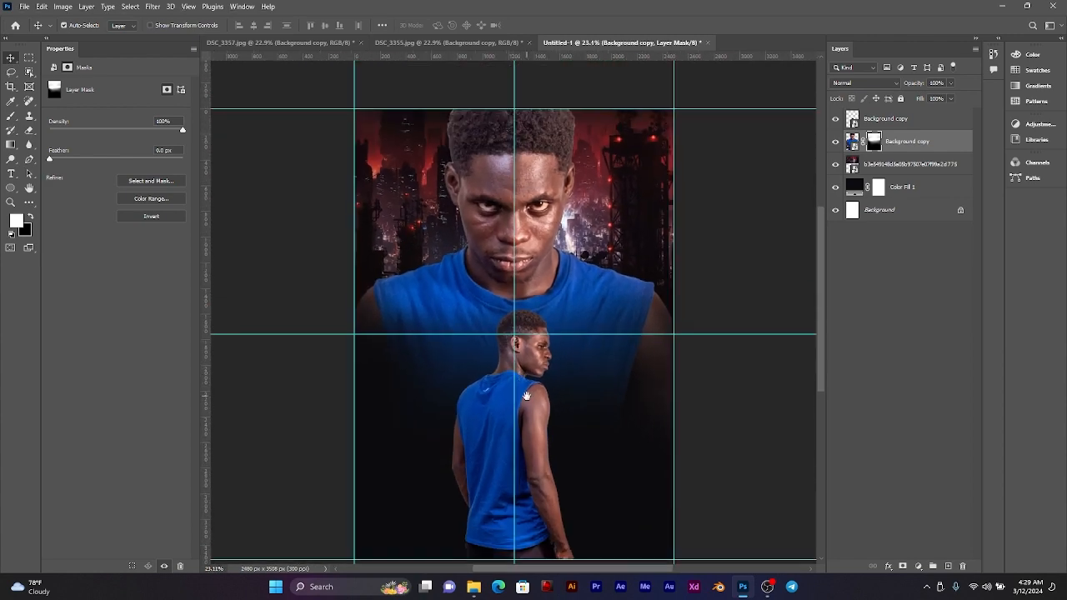
scroll(523, 388, "up", 2)
left_click_drag(538, 406, 543, 387)
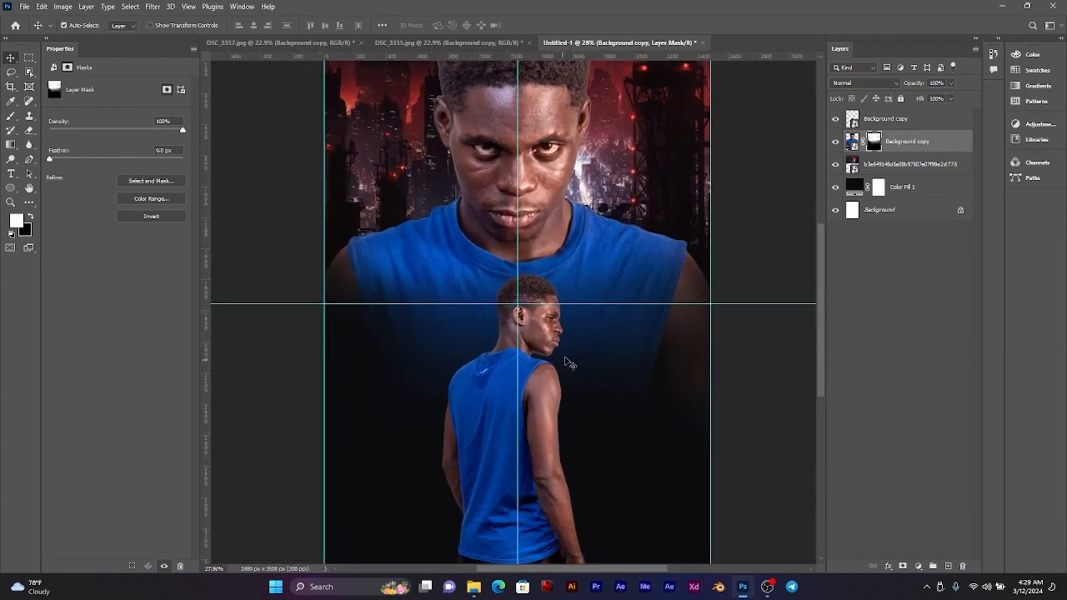
left_click_drag(586, 356, 581, 375)
scroll(587, 374, "down", 2)
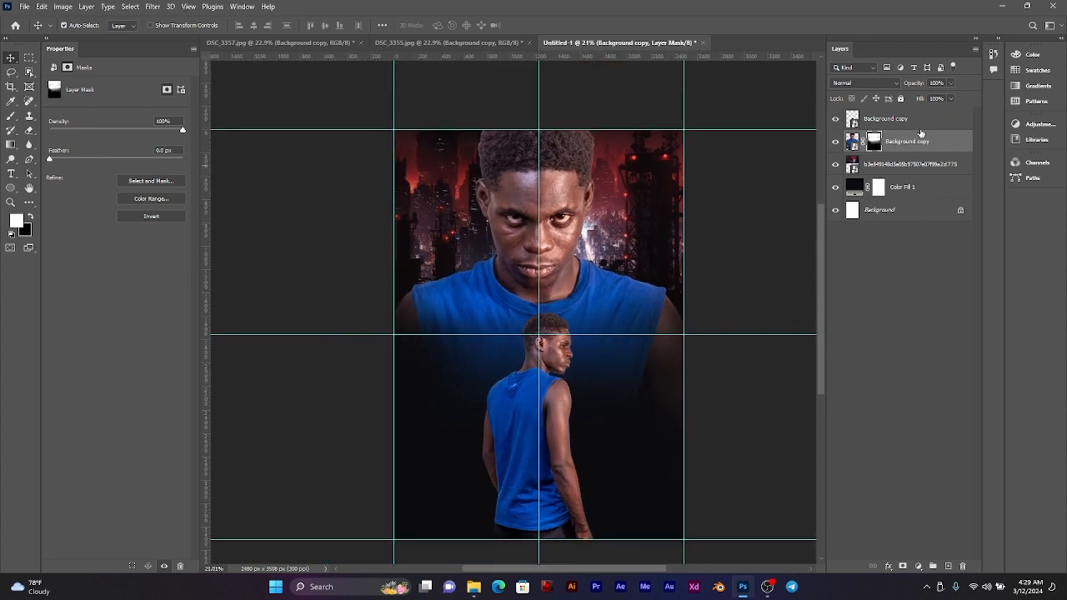
Step: Hide the large man and recolour the solid fill to #0c0807, sampled from the dark lower edge of the city image
left_click(853, 142)
left_click(837, 141)
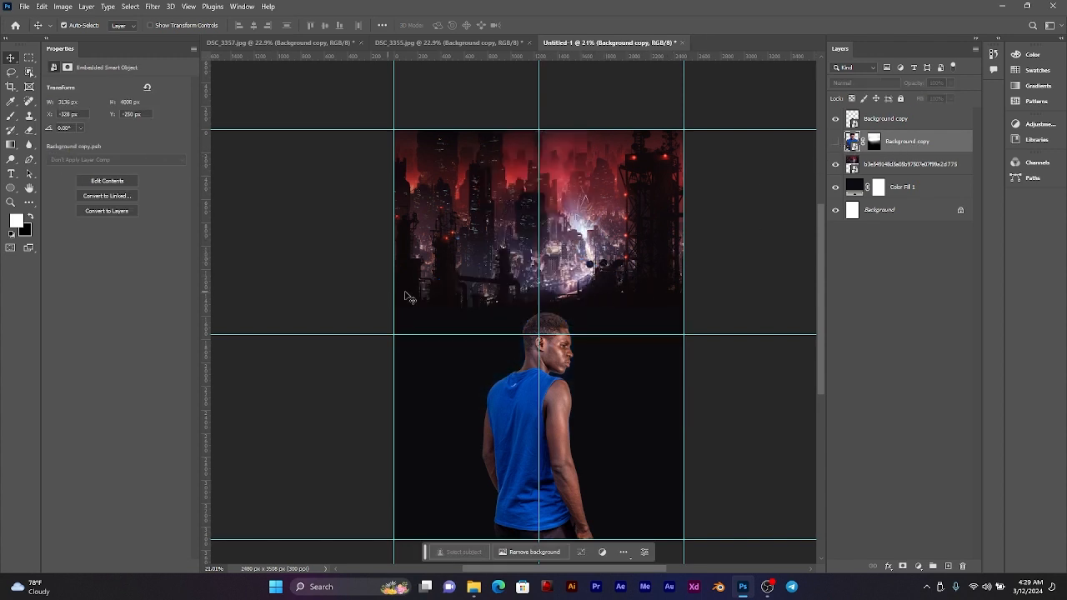
double_click(855, 189)
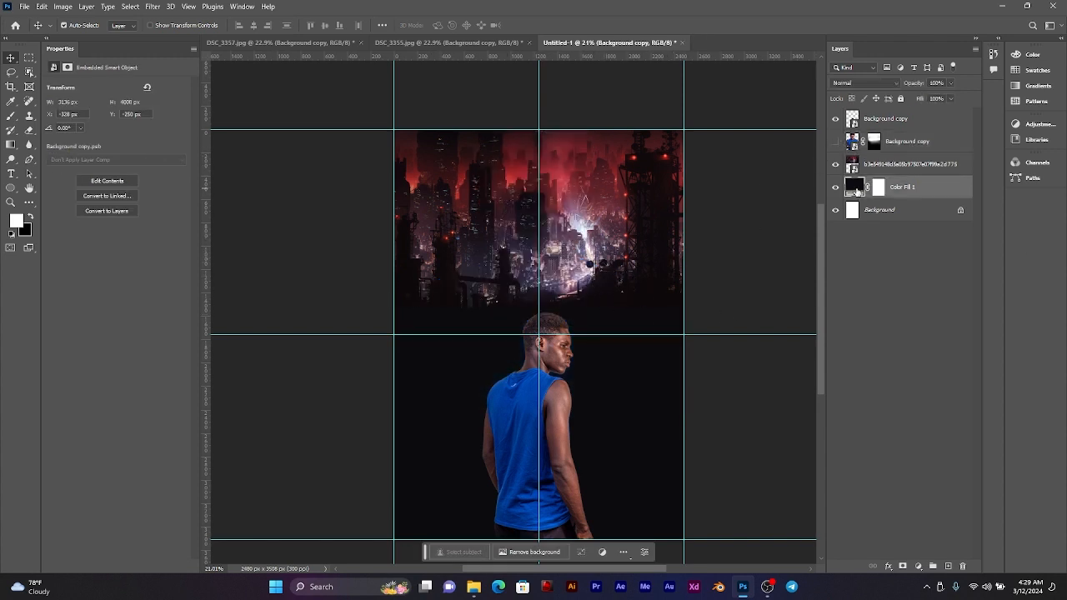
left_click(639, 297)
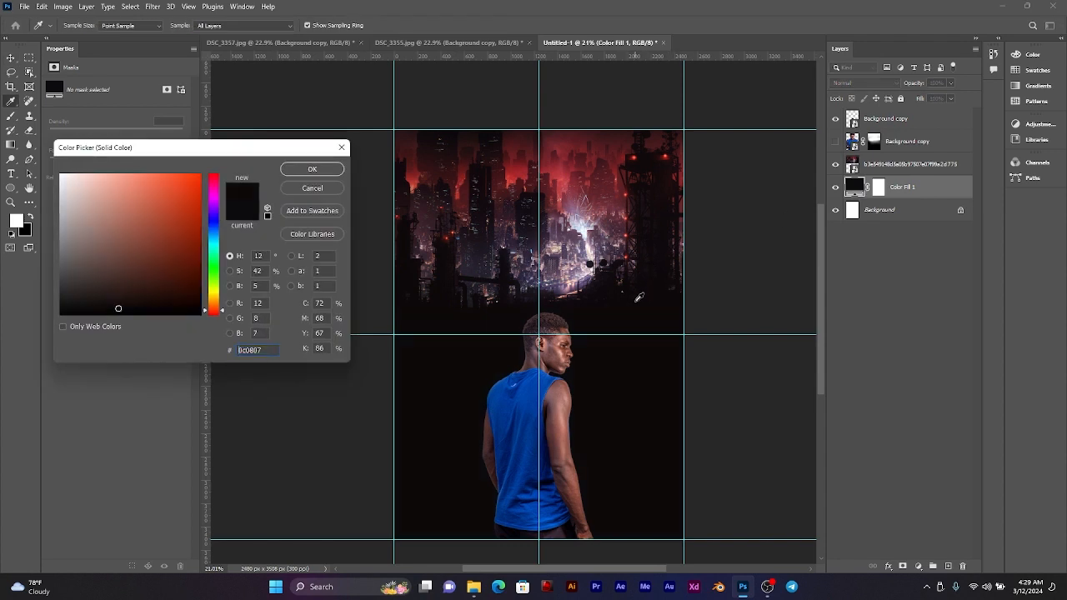
left_click(312, 169)
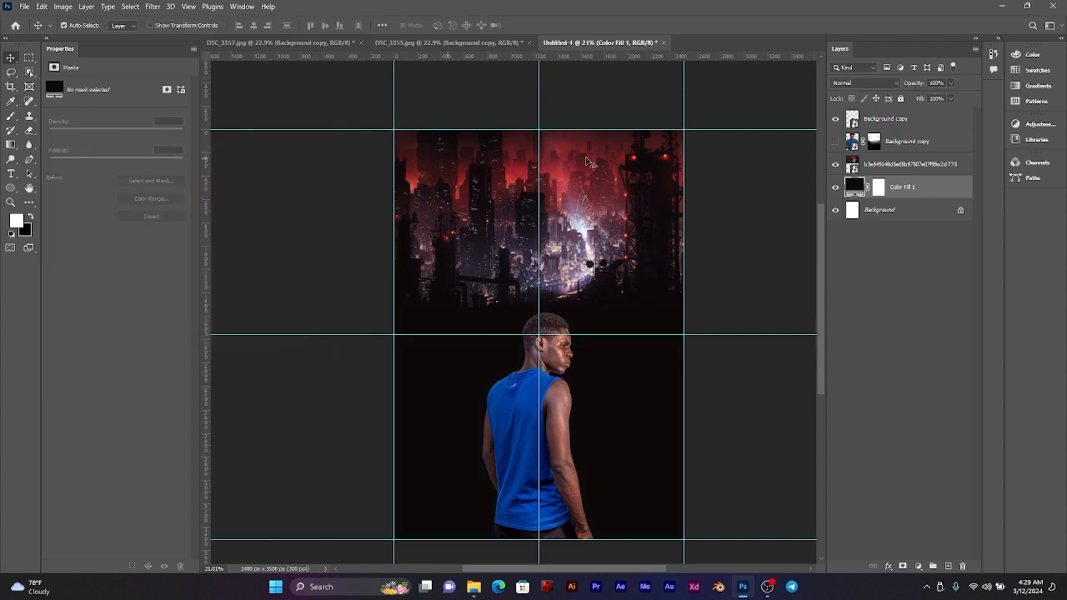
Step: Add a mask to the city image, paint black along its lower edge with a soft brush, and show the large man again
left_click(910, 164)
left_click(902, 567)
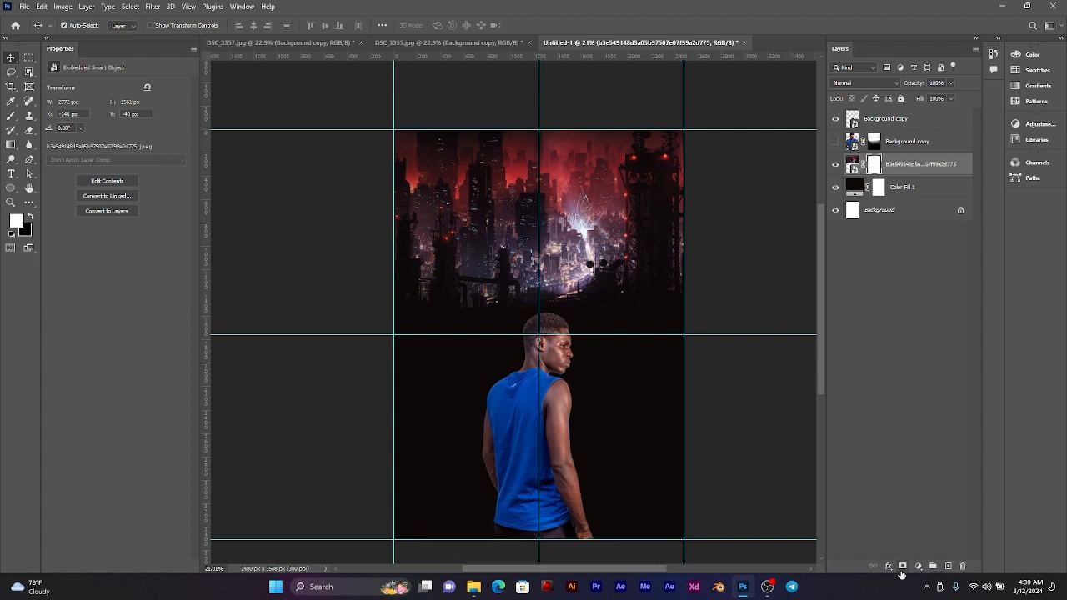
left_click(11, 117)
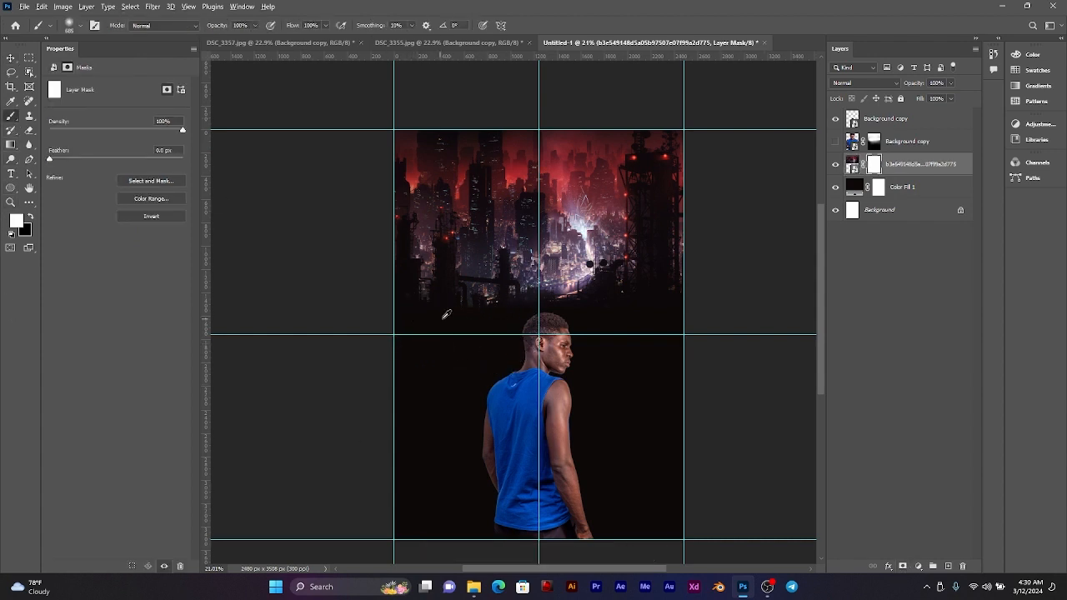
left_click_drag(454, 316, 456, 316)
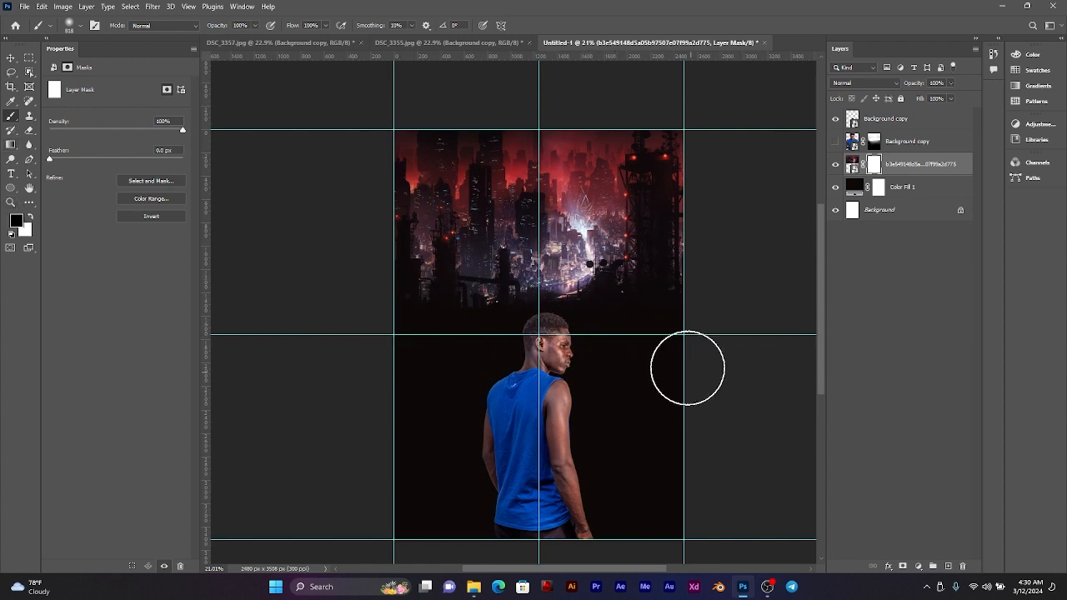
mouse_move(637, 311)
left_mouse_down()
mouse_move(360, 317)
mouse_move(841, 331)
left_mouse_up()
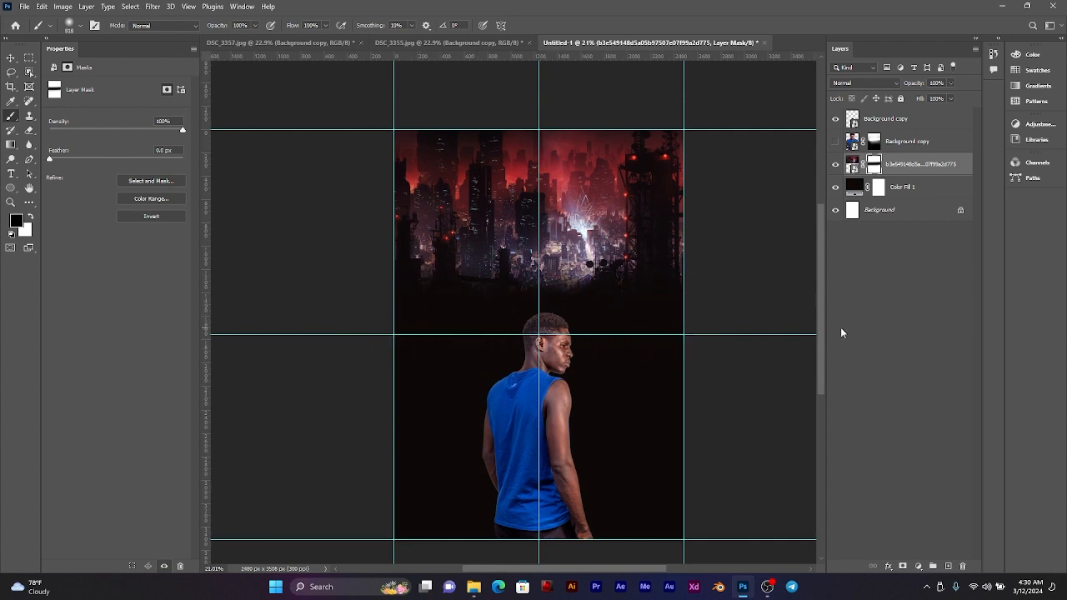
mouse_move(534, 306)
left_mouse_down()
mouse_move(562, 301)
mouse_move(502, 300)
left_mouse_up()
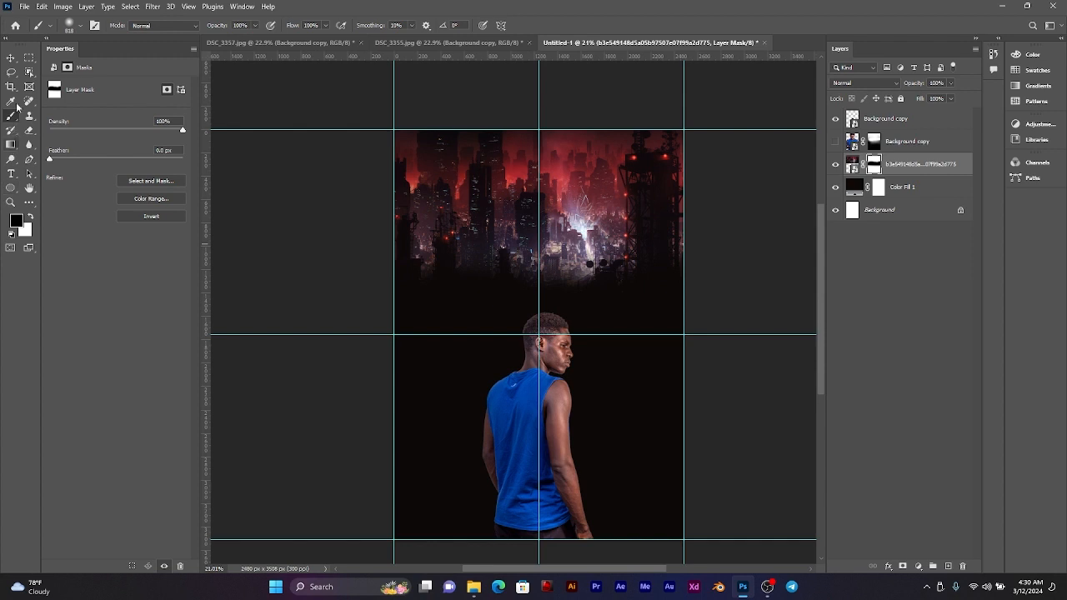
left_click(9, 59)
left_click(835, 140)
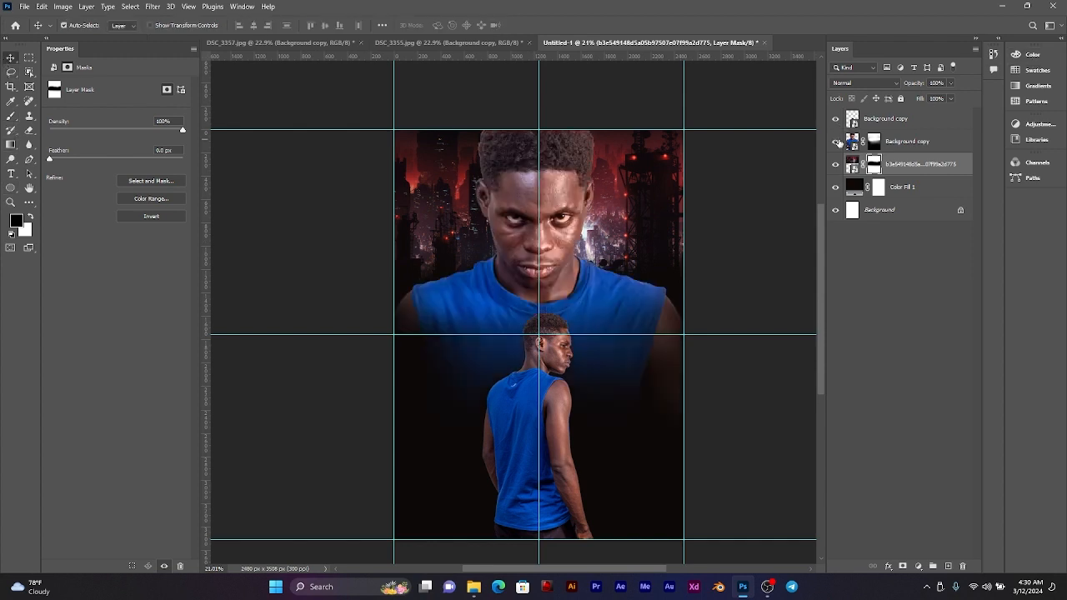
Step: Scale the large man up to about 107.39% and shift him slightly down, keeping him centred on the poster
mouse_move(553, 185)
left_mouse_down()
mouse_move(554, 236)
mouse_move(554, 183)
mouse_move(553, 224)
mouse_move(566, 216)
mouse_move(552, 175)
mouse_move(544, 191)
mouse_move(554, 191)
left_mouse_up()
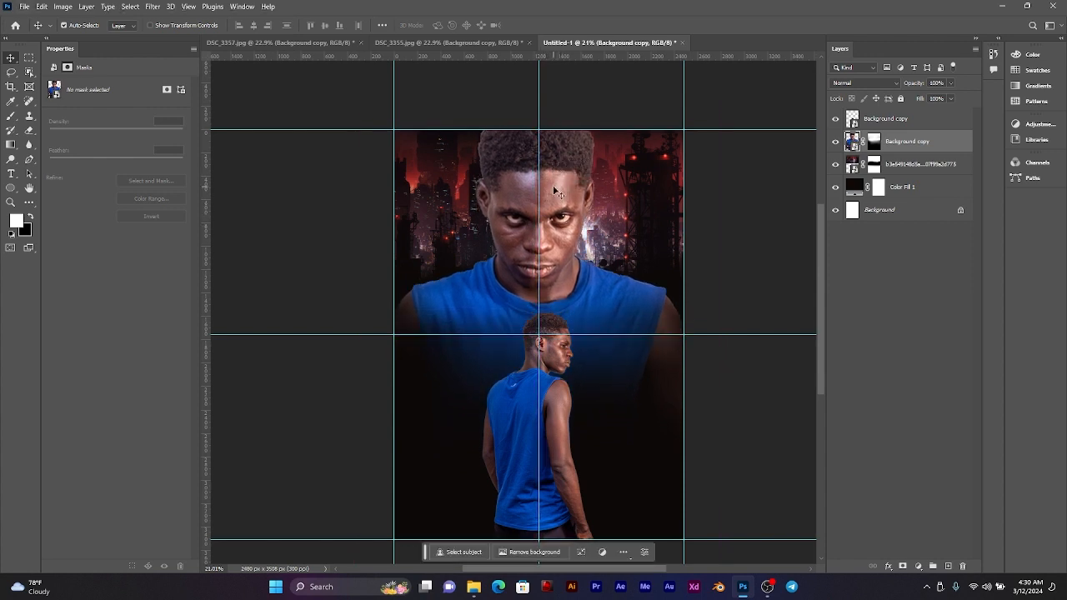
key("ctrl+t")
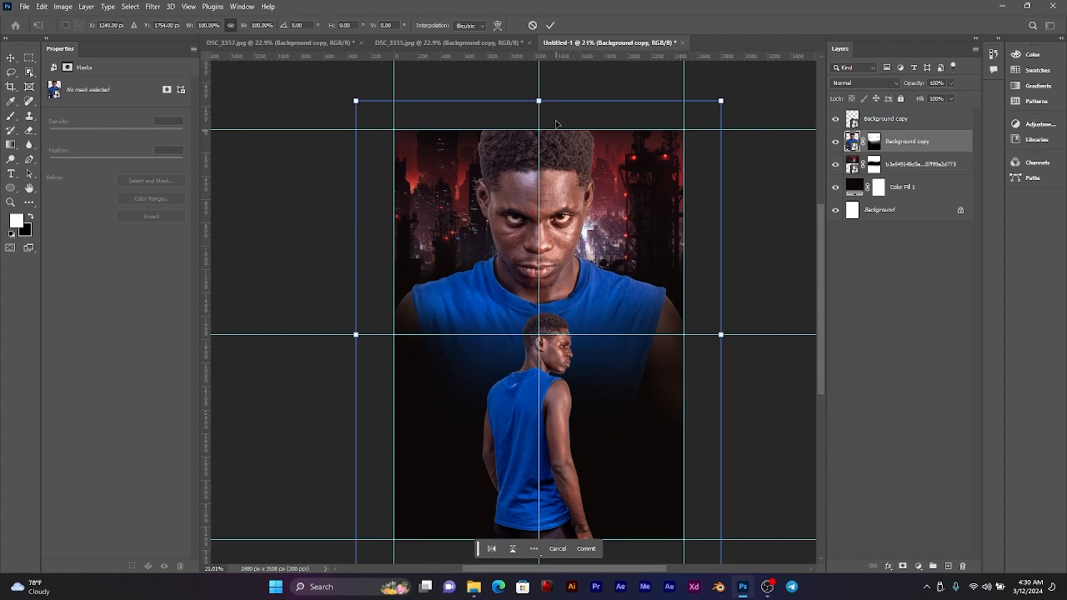
scroll(553, 200, "down", 2)
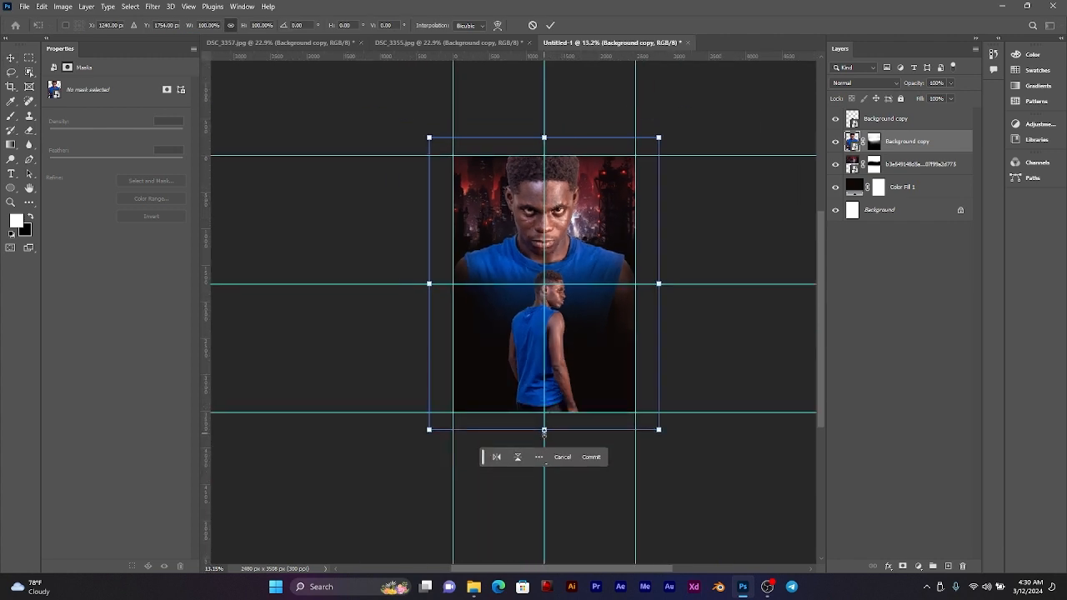
left_click_drag(544, 431, 545, 451)
left_click_drag(572, 345, 573, 348)
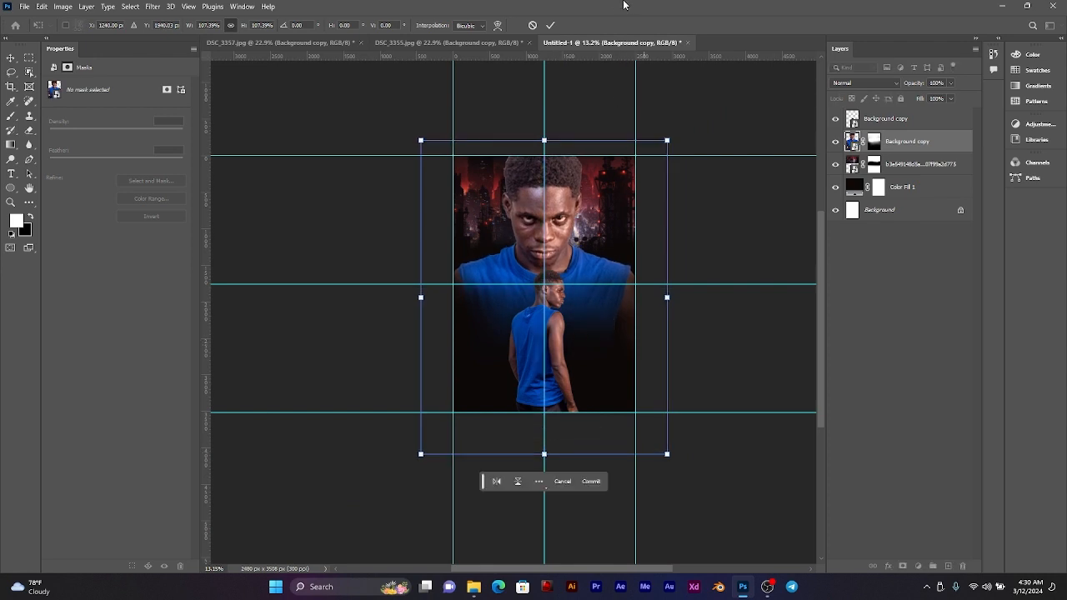
left_click(550, 25)
Step: Darken the large man with a Curves adjustment, lowering the RGB midtones at input 129 to output 108
scroll(552, 215, "up", 3)
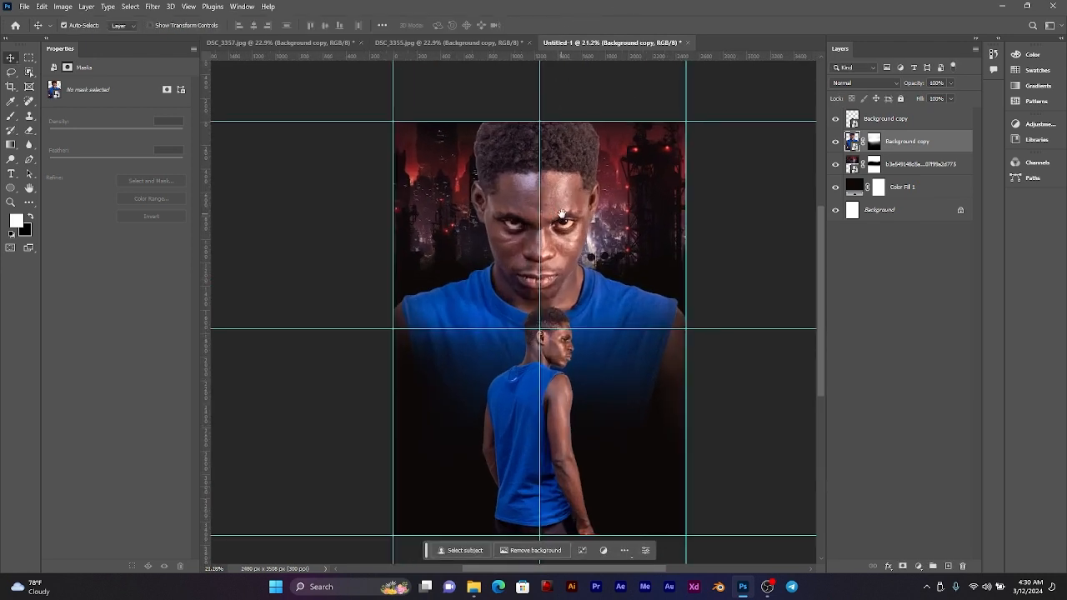
scroll(549, 215, "up", 2)
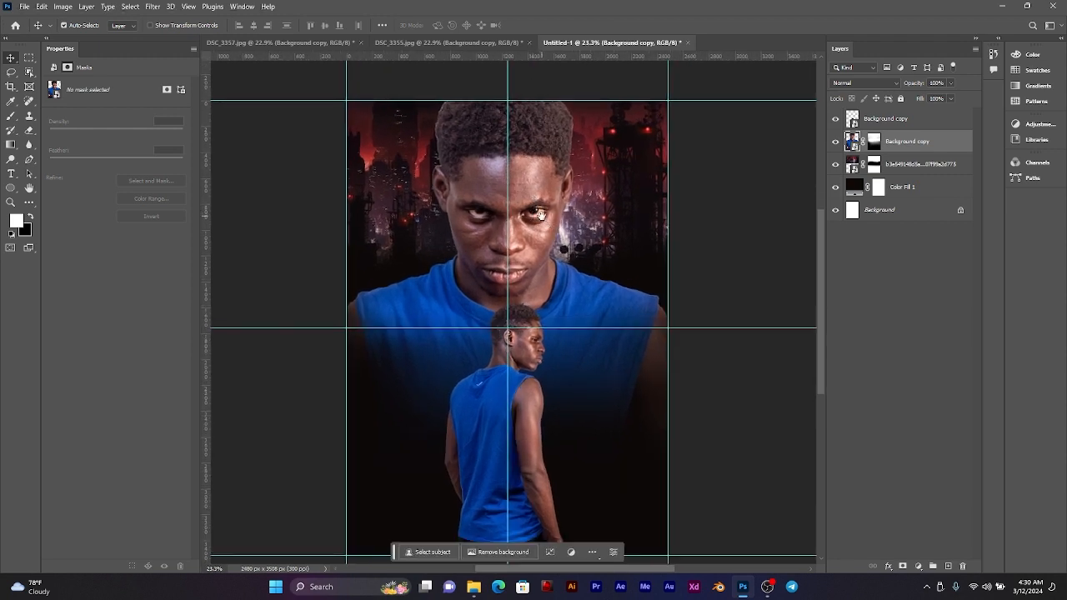
left_click_drag(540, 215, 557, 200)
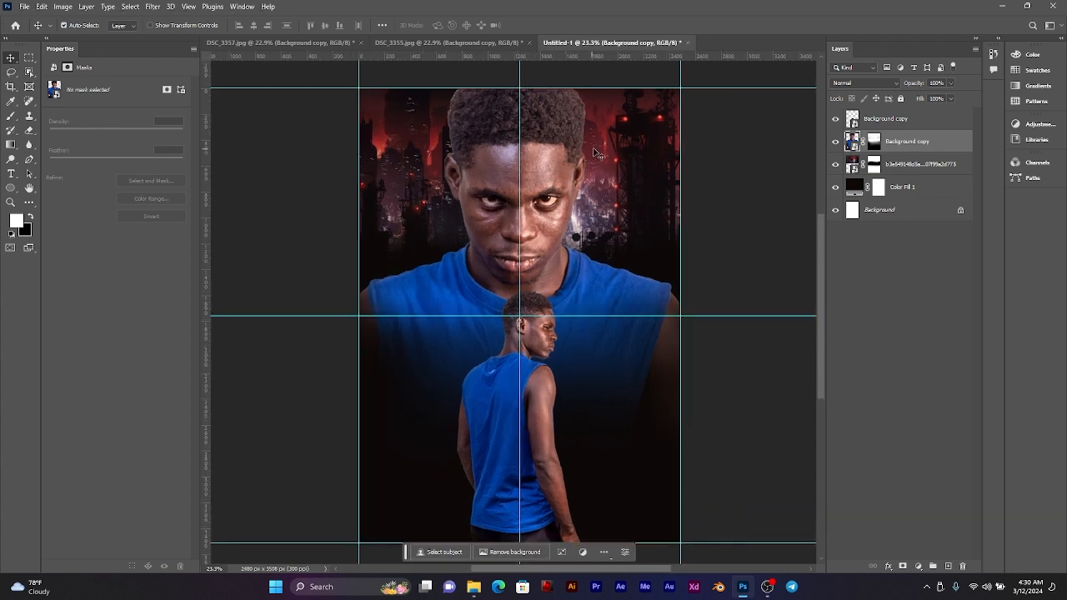
left_click(898, 146)
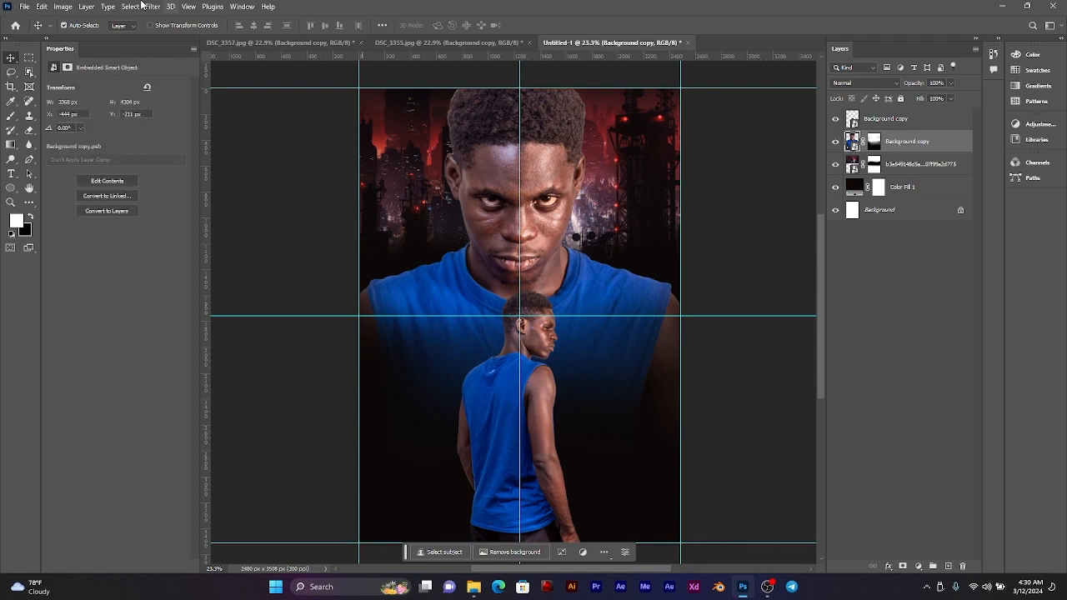
left_click(72, 5)
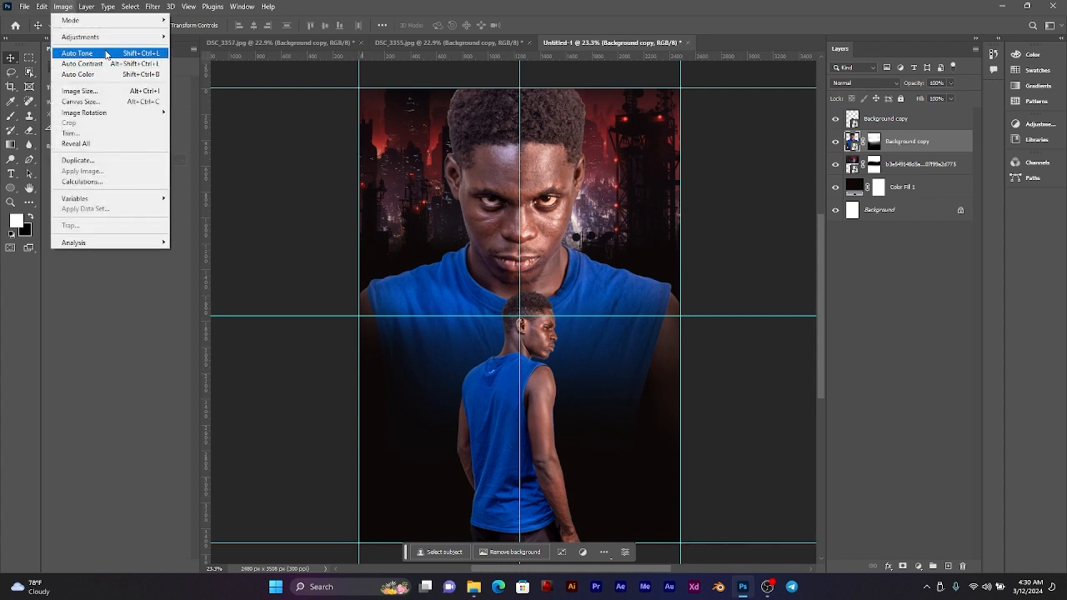
mouse_move(119, 40)
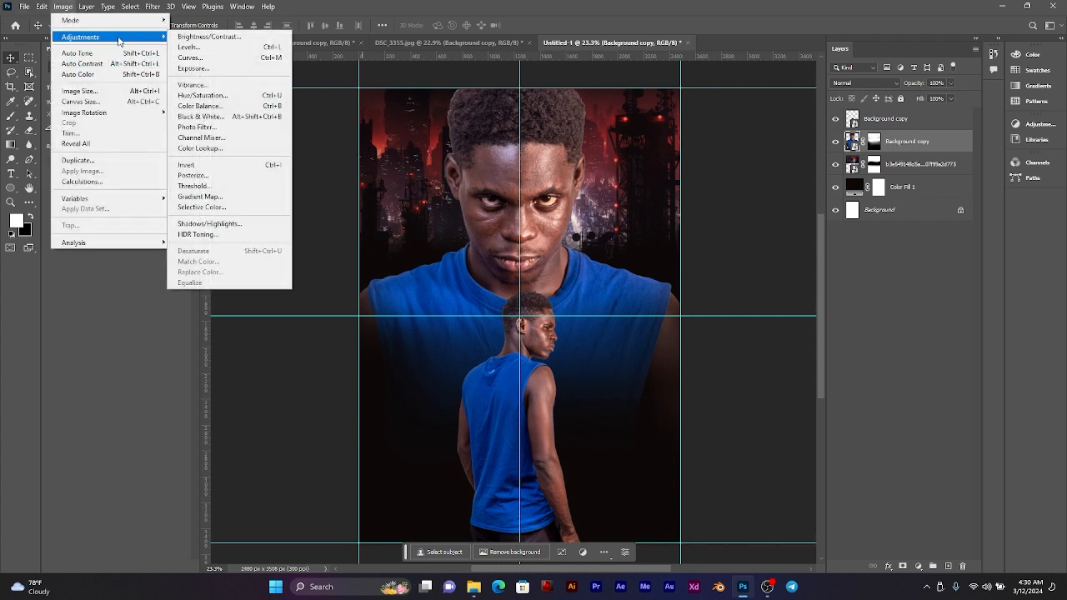
left_click(204, 60)
left_click_drag(549, 97, 863, 224)
mouse_move(785, 344)
left_mouse_down()
mouse_move(775, 338)
mouse_move(787, 355)
left_mouse_up()
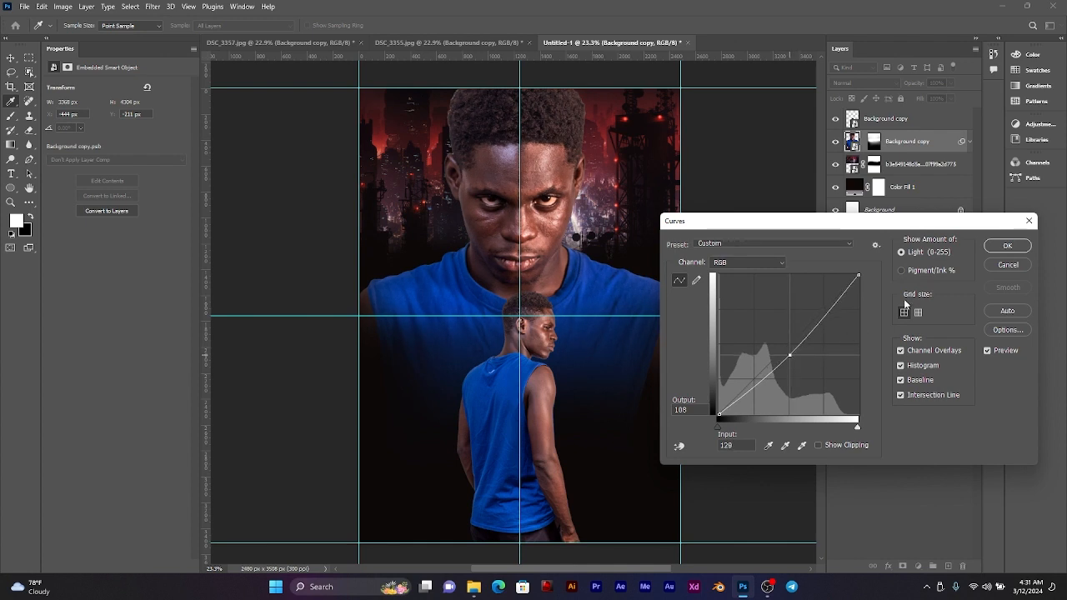
left_click(1007, 246)
key("v")
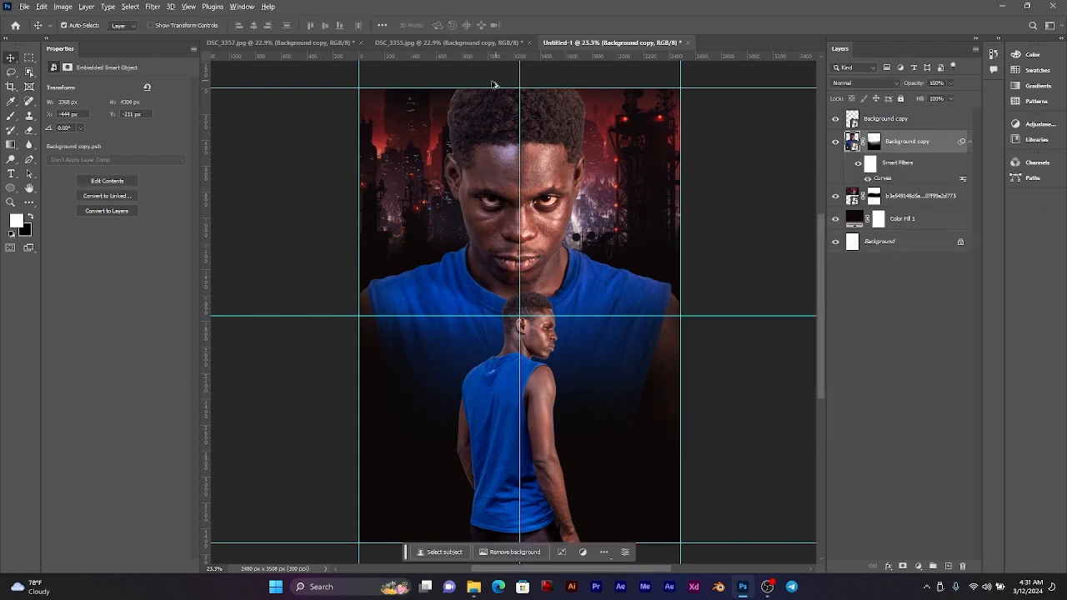
Step: Examine the cutout edge of the large man's hair against the red city and the poster's overall look
scroll(479, 135, "up", 3)
scroll(479, 135, "up", 5)
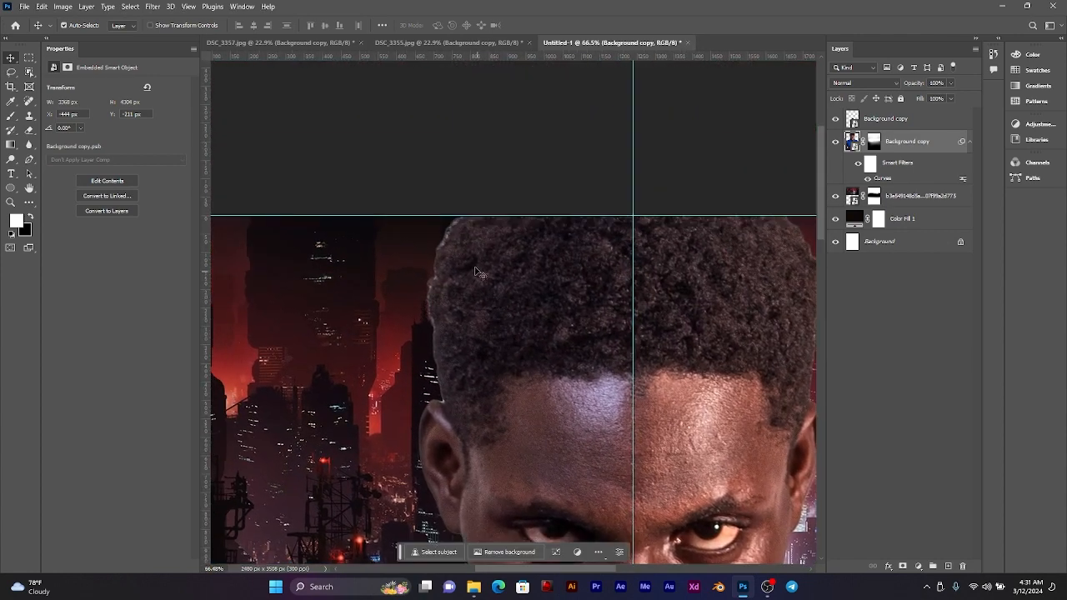
scroll(441, 238, "up", 2)
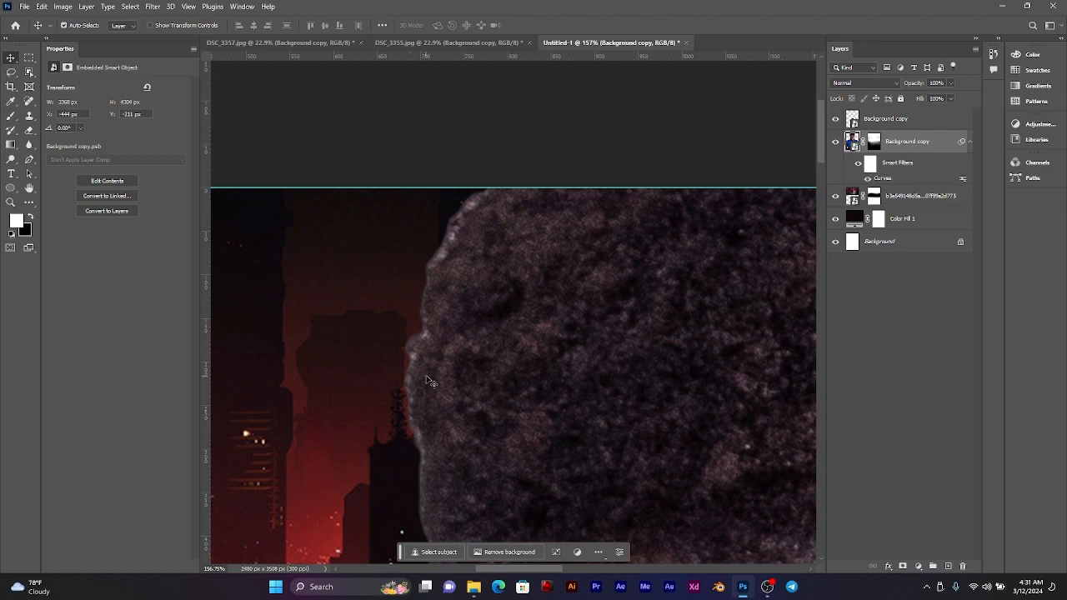
scroll(430, 381, "down", 5)
left_click_drag(564, 426, 473, 297)
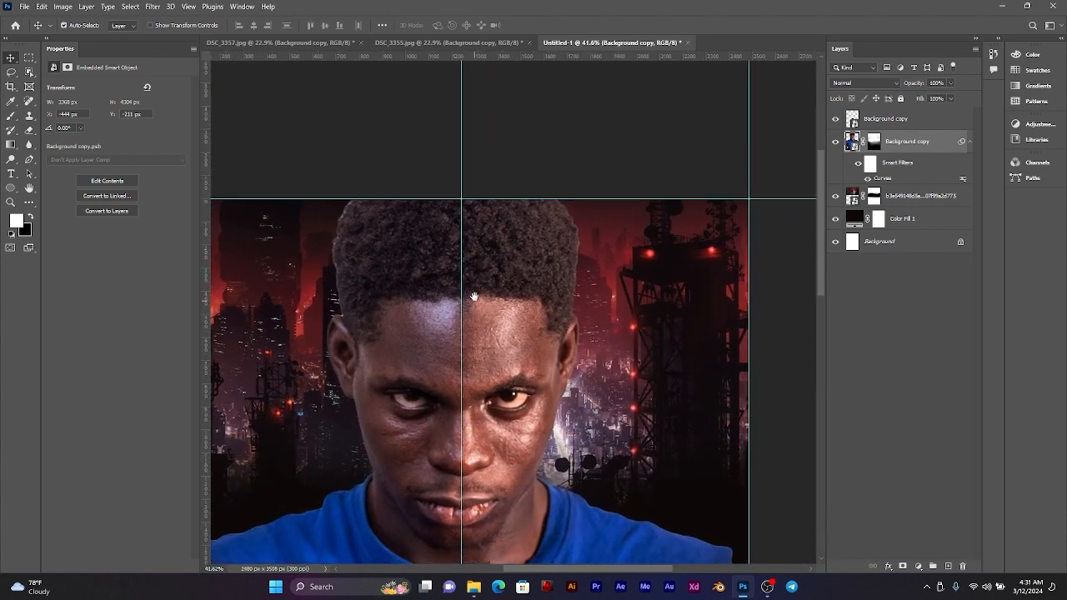
scroll(474, 296, "down", 2)
scroll(477, 294, "down", 1)
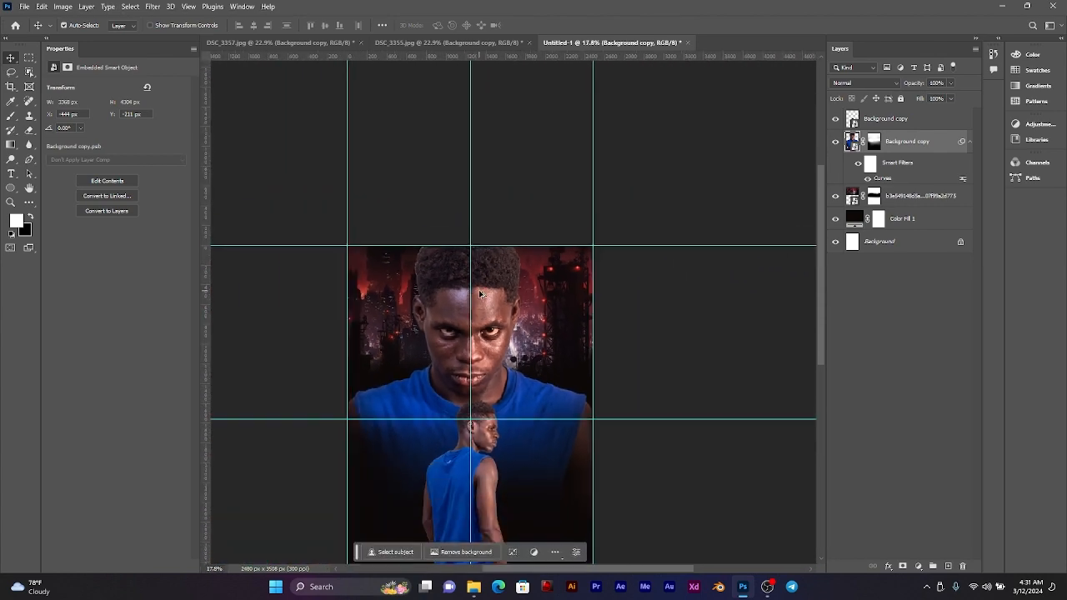
left_click_drag(487, 295, 514, 271)
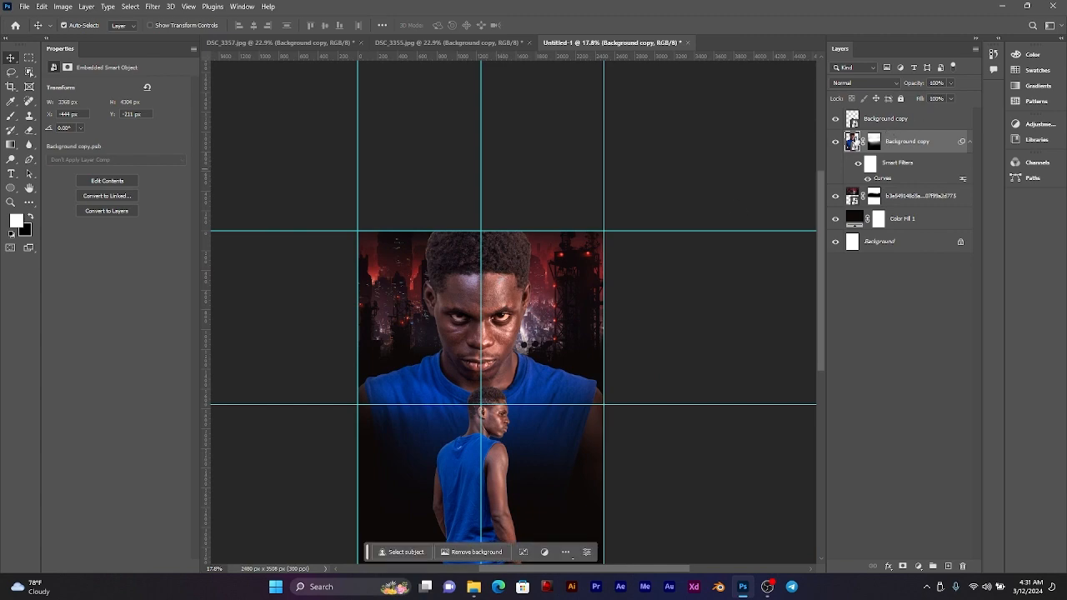
Step: Open the large man's smart object contents and select the layer mask for editing around his hair
double_click(852, 141)
scroll(500, 108, "up", 4)
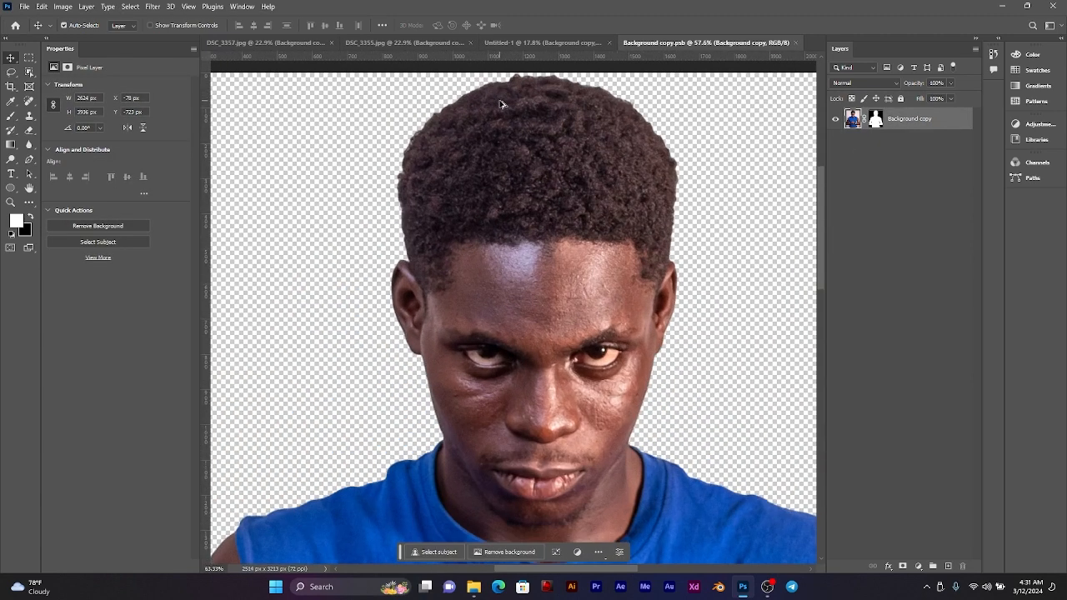
scroll(467, 151, "up", 2)
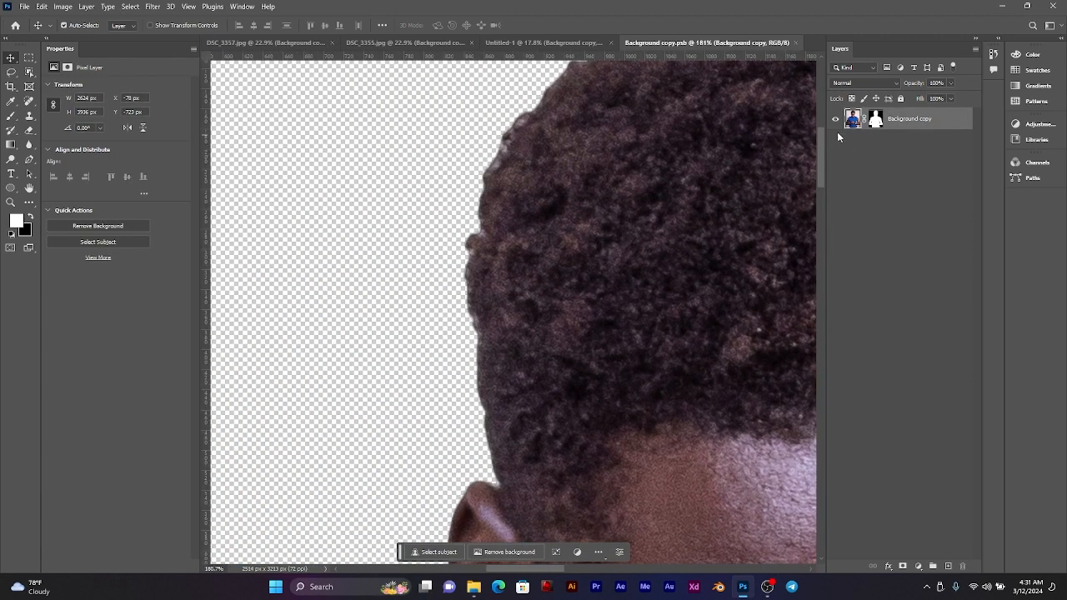
left_click(875, 119)
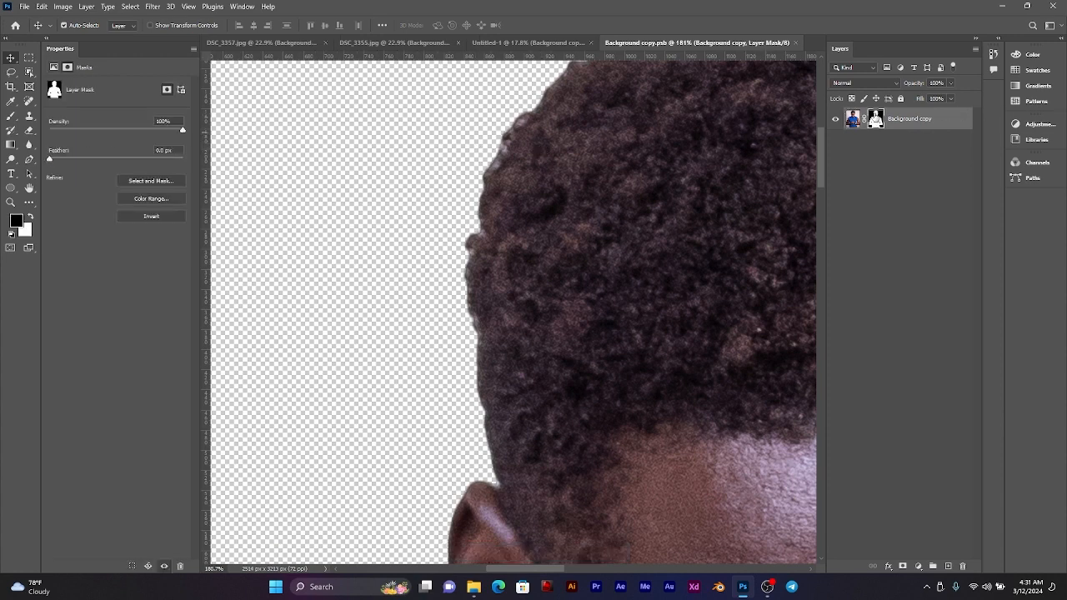
Step: Smudge the large man's layer mask along the left and upper-left edge of his hair at 50% strength
left_click(30, 164)
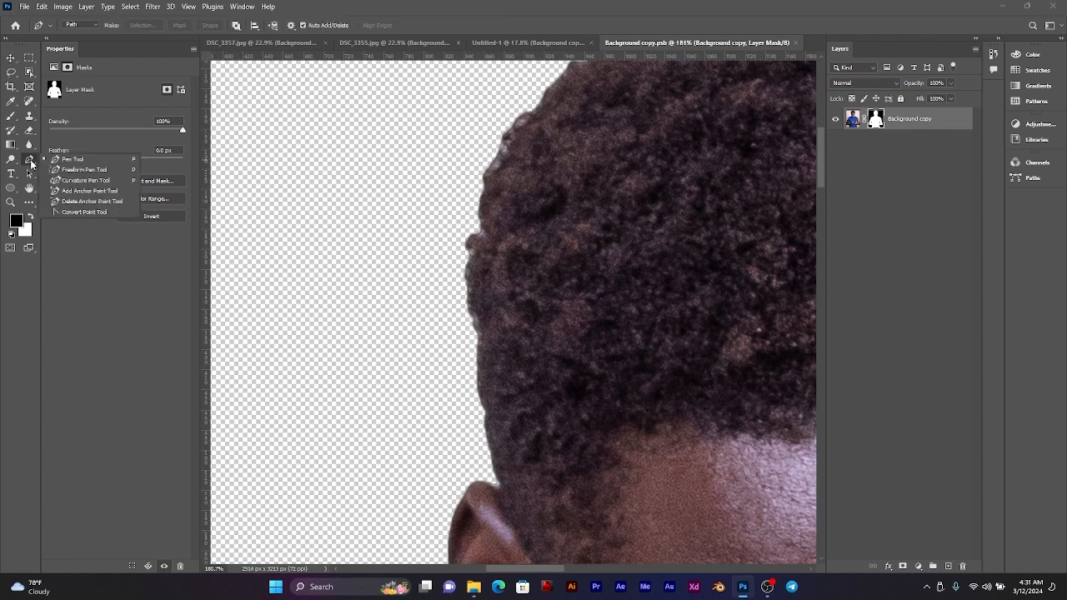
left_click(29, 144)
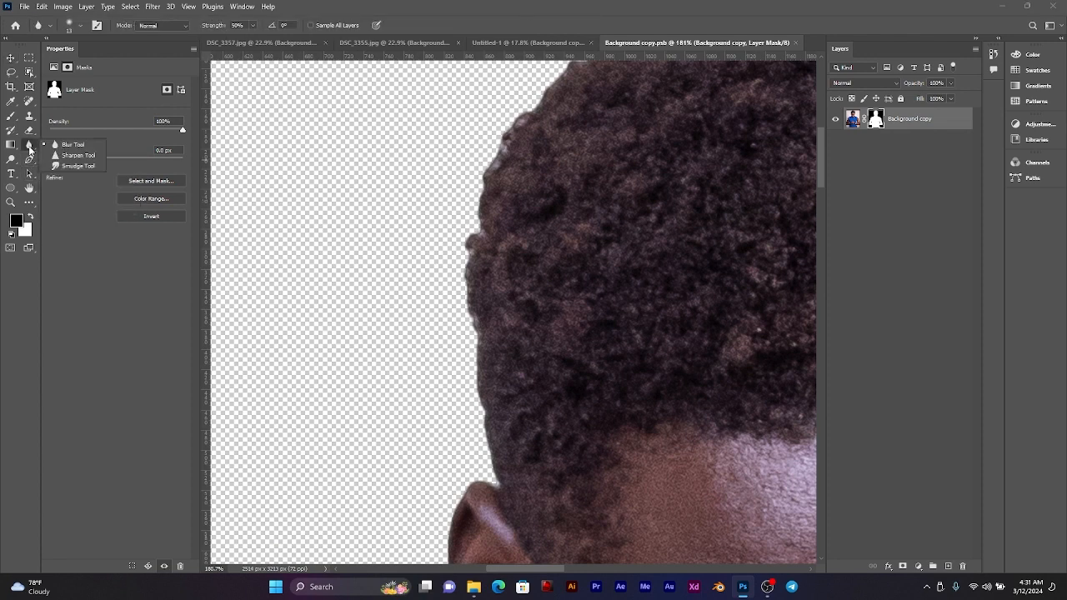
left_click(79, 166)
mouse_move(455, 221)
left_mouse_down()
mouse_move(513, 221)
mouse_move(454, 239)
left_mouse_up()
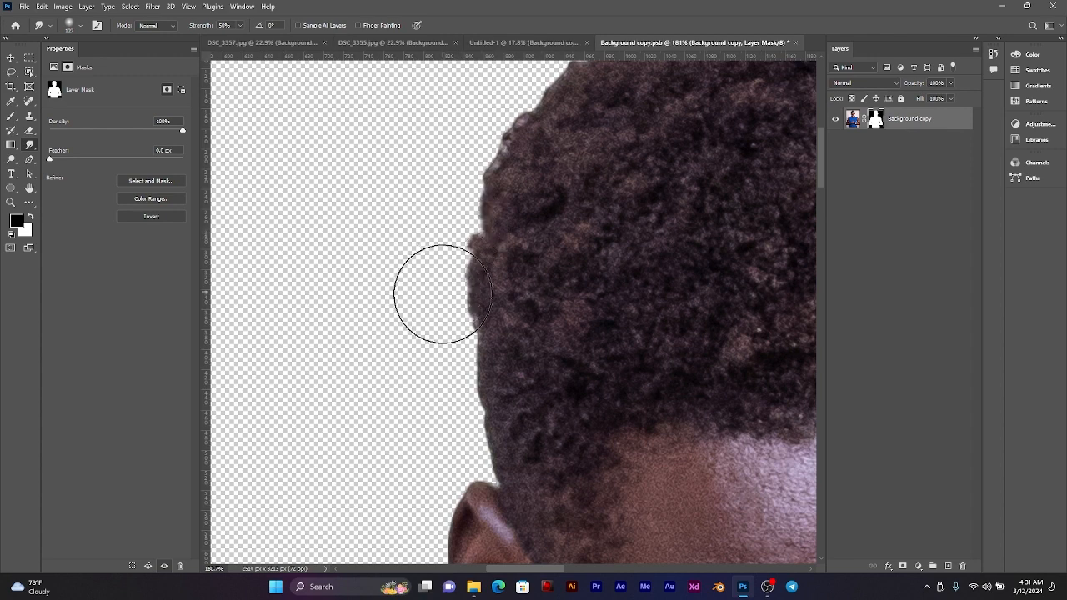
left_click_drag(441, 299, 447, 303)
left_click_drag(493, 235, 493, 383)
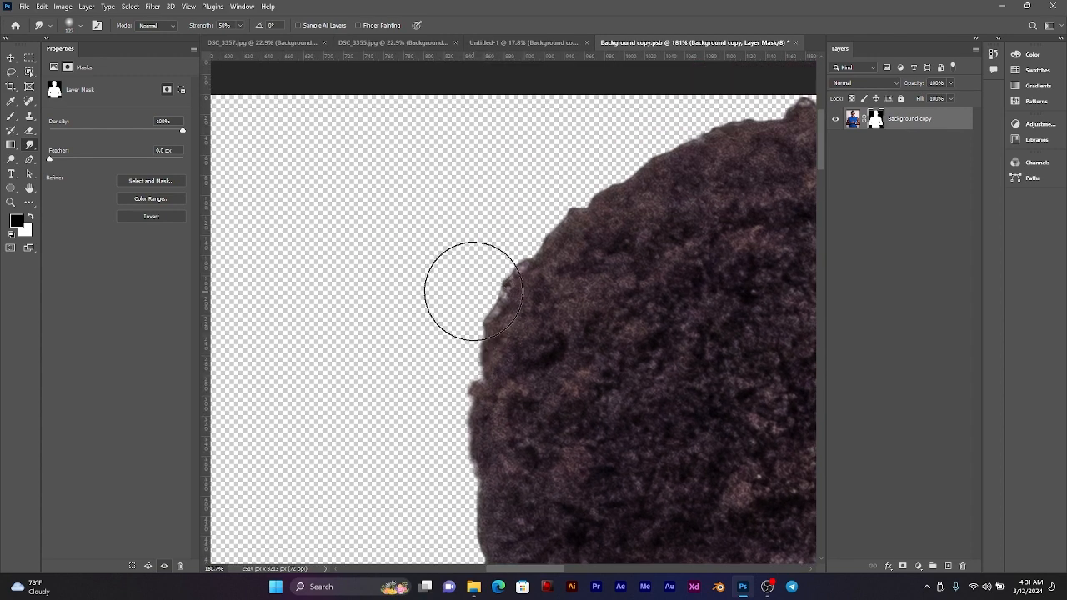
mouse_move(472, 291)
left_mouse_down()
mouse_move(499, 261)
mouse_move(514, 283)
left_mouse_up()
left_click_drag(557, 283, 493, 397)
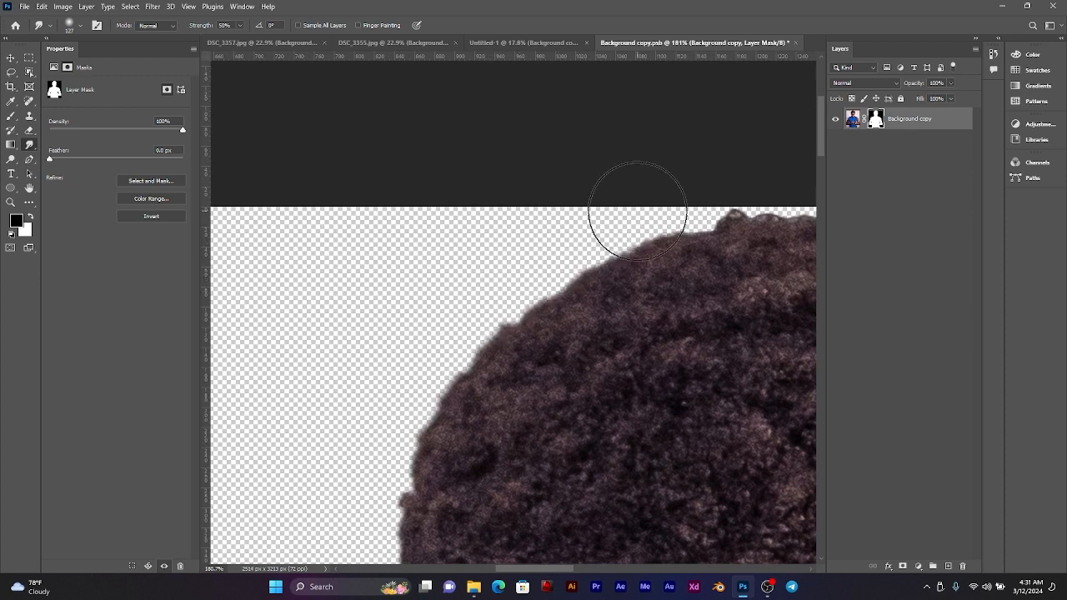
Step: Smudge the mask over the crown and down the right edge of the large man's hair
left_click_drag(705, 255, 268, 271)
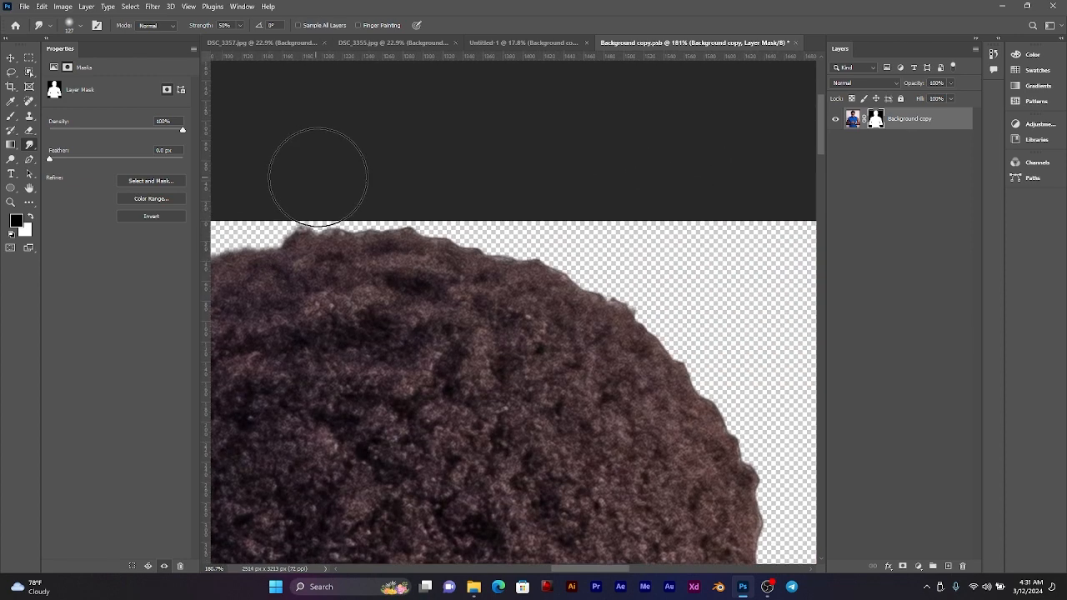
mouse_move(342, 191)
left_mouse_down()
mouse_move(409, 205)
mouse_move(416, 214)
mouse_move(538, 225)
mouse_move(592, 247)
mouse_move(663, 327)
mouse_move(703, 358)
left_mouse_up()
mouse_move(699, 442)
left_mouse_down()
mouse_move(579, 305)
mouse_move(580, 290)
left_mouse_up()
mouse_move(654, 344)
left_mouse_down()
mouse_move(670, 355)
mouse_move(678, 424)
left_mouse_up()
mouse_move(674, 484)
left_mouse_down()
mouse_move(622, 303)
mouse_move(625, 261)
left_mouse_up()
mouse_move(598, 320)
left_mouse_down()
mouse_move(598, 338)
mouse_move(600, 326)
left_mouse_up()
Step: Smudge away the light gap in the mask where the ear meets the hair, then save and close the smart object contents
left_click_drag(467, 324, 851, 301)
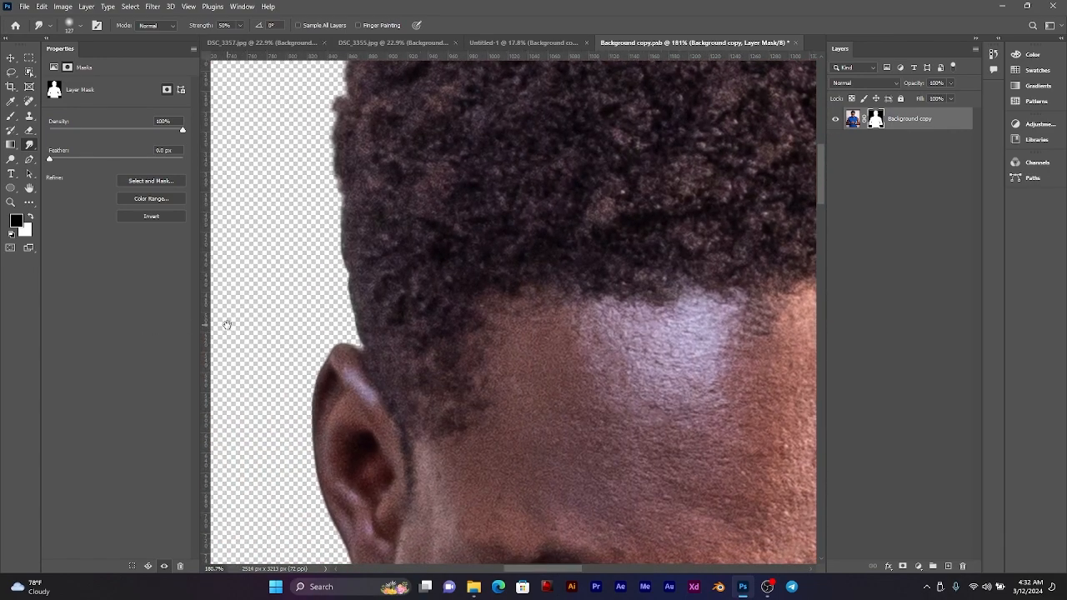
scroll(394, 356, "up", 6)
mouse_move(474, 322)
left_mouse_down()
mouse_move(209, 363)
mouse_move(236, 364)
left_mouse_up()
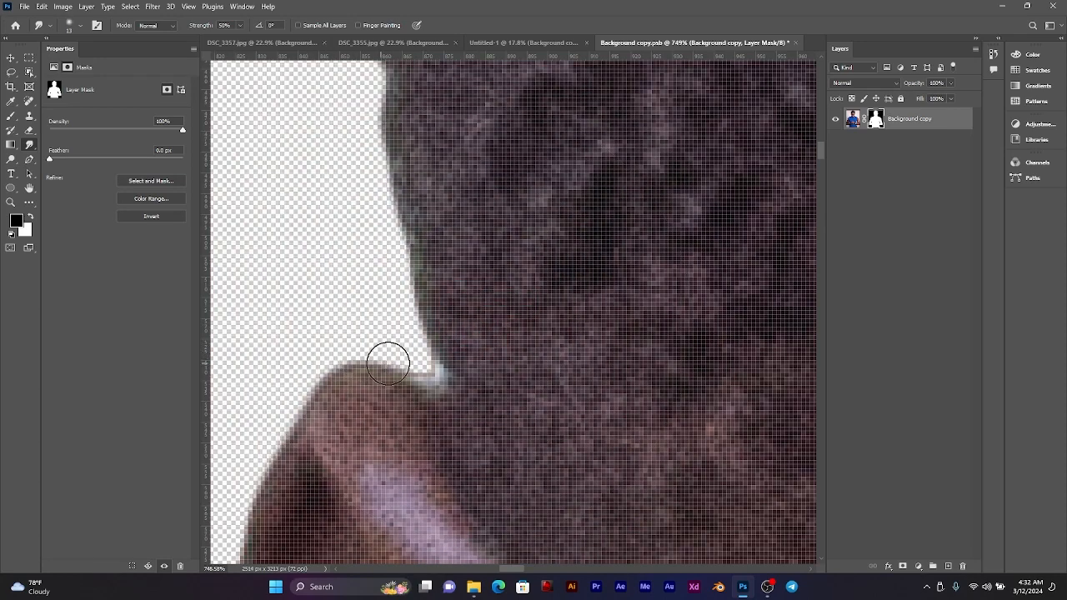
left_click_drag(419, 367, 440, 388)
left_click_drag(424, 353, 430, 377)
scroll(424, 340, "down", 15)
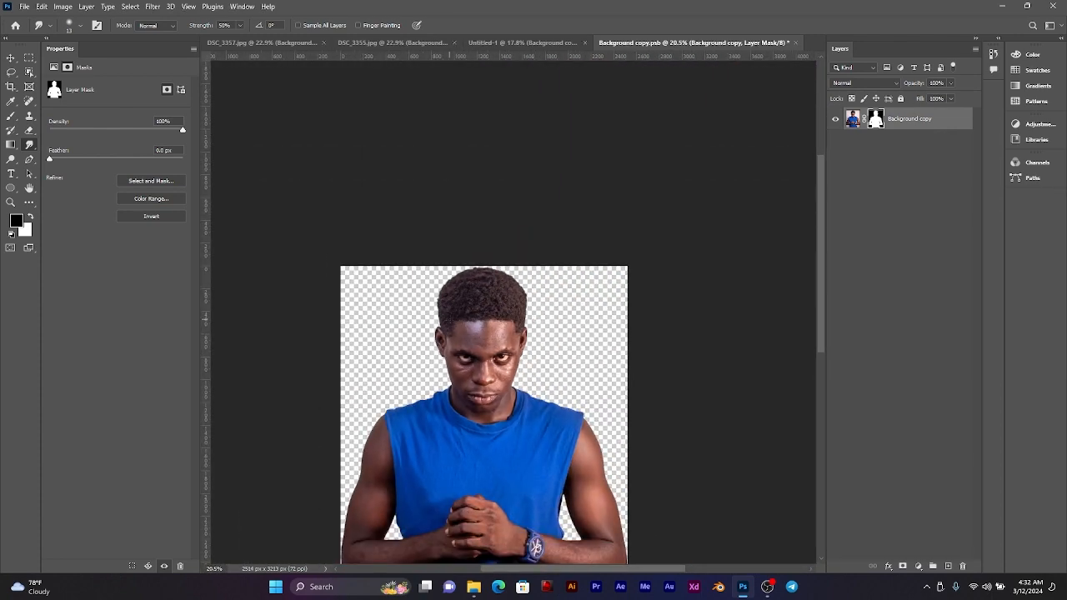
left_click_drag(455, 388, 450, 319)
key("ctrl+s")
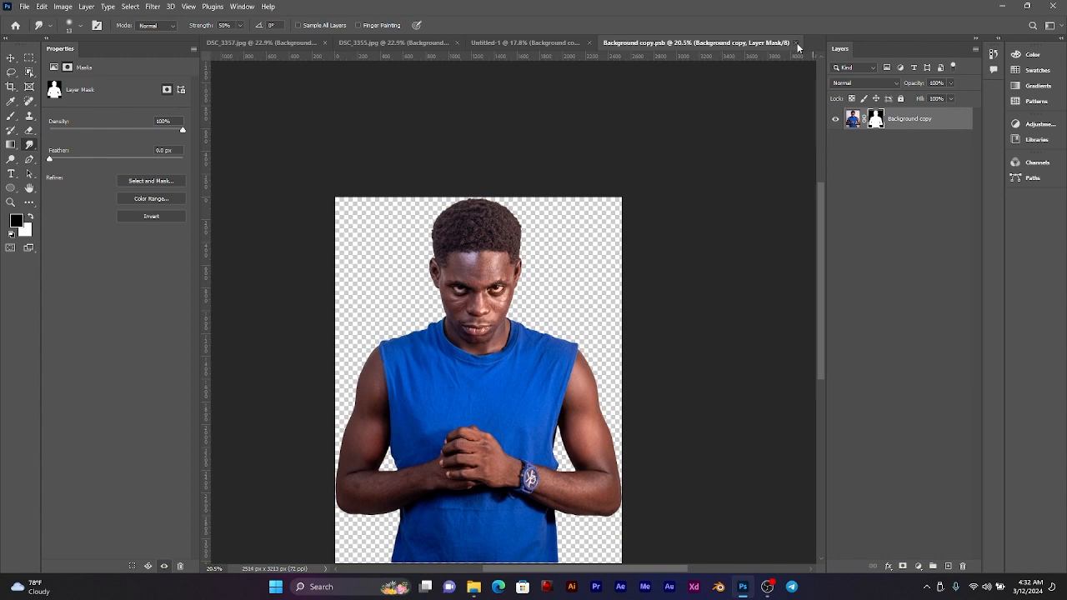
left_click(798, 48)
Step: Examine the large man's softened hair edge against the red city and the overall poster composition
scroll(352, 214, "up", 10)
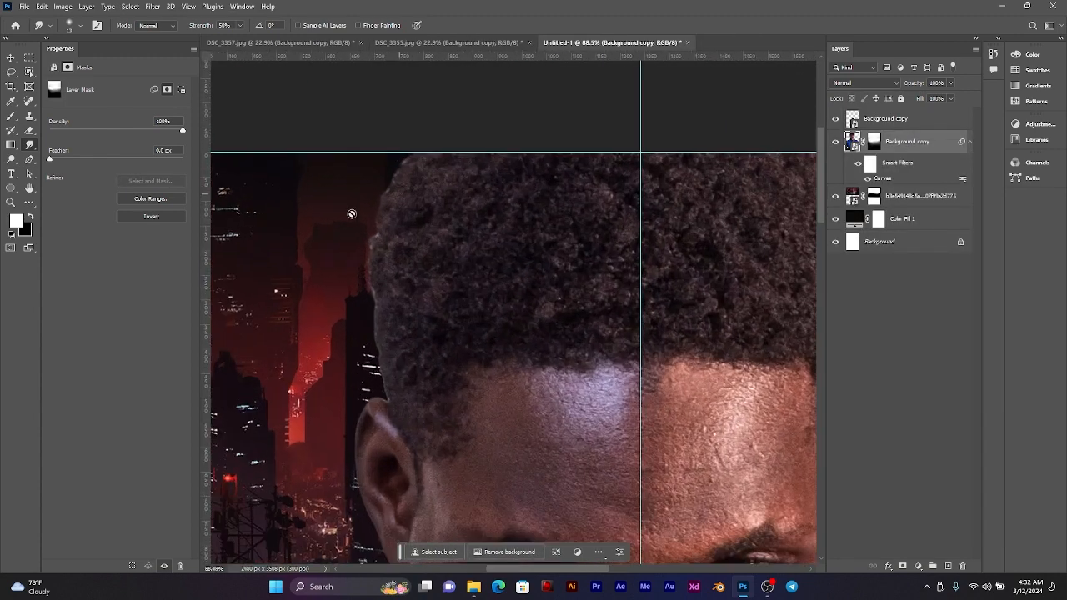
scroll(387, 232, "down", 9)
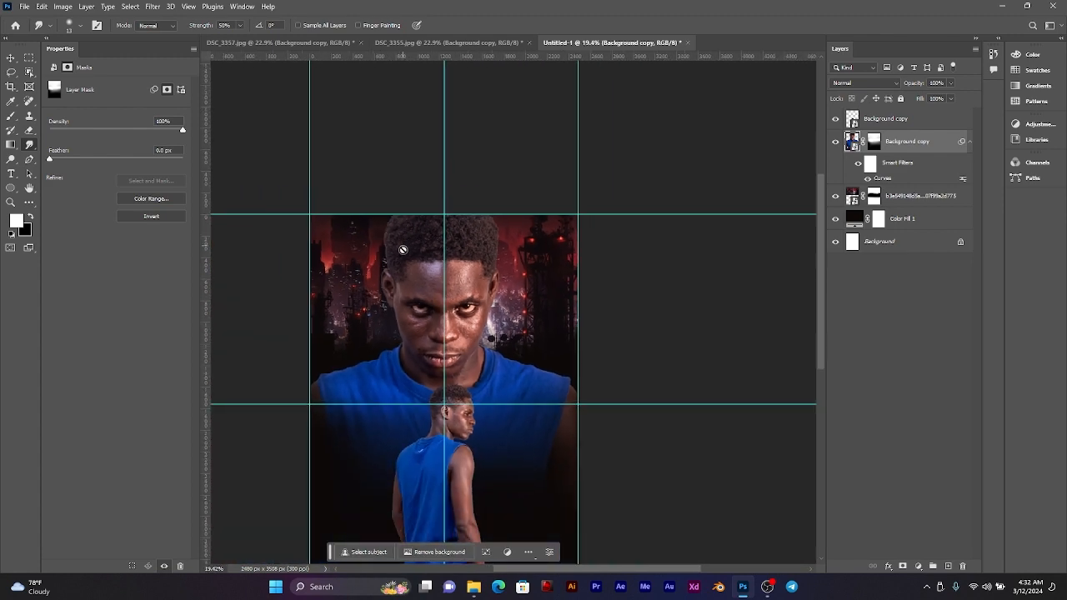
left_click_drag(426, 323, 497, 243)
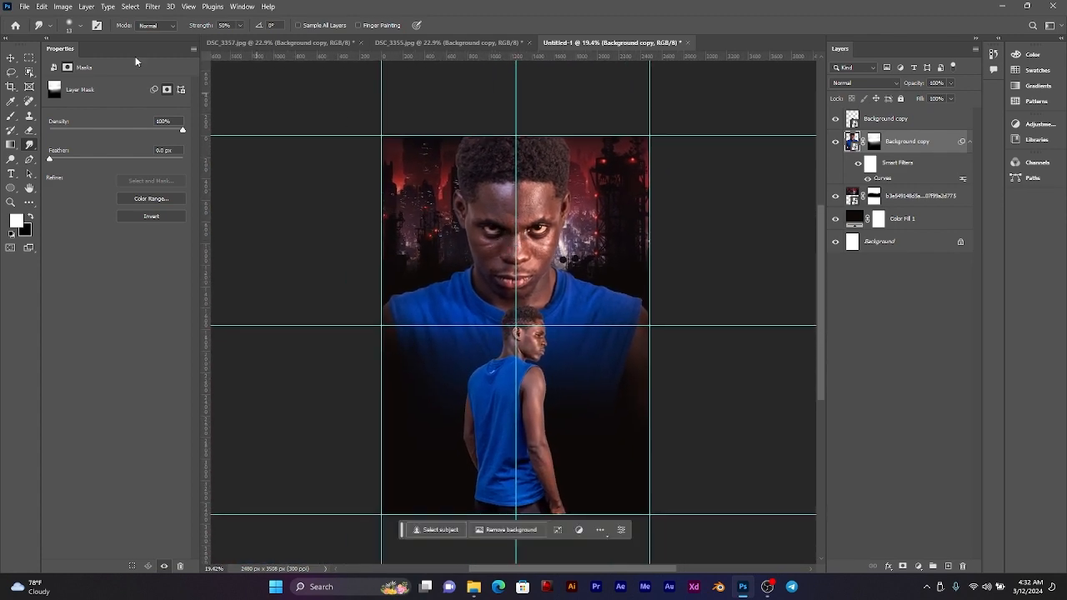
left_click(13, 58)
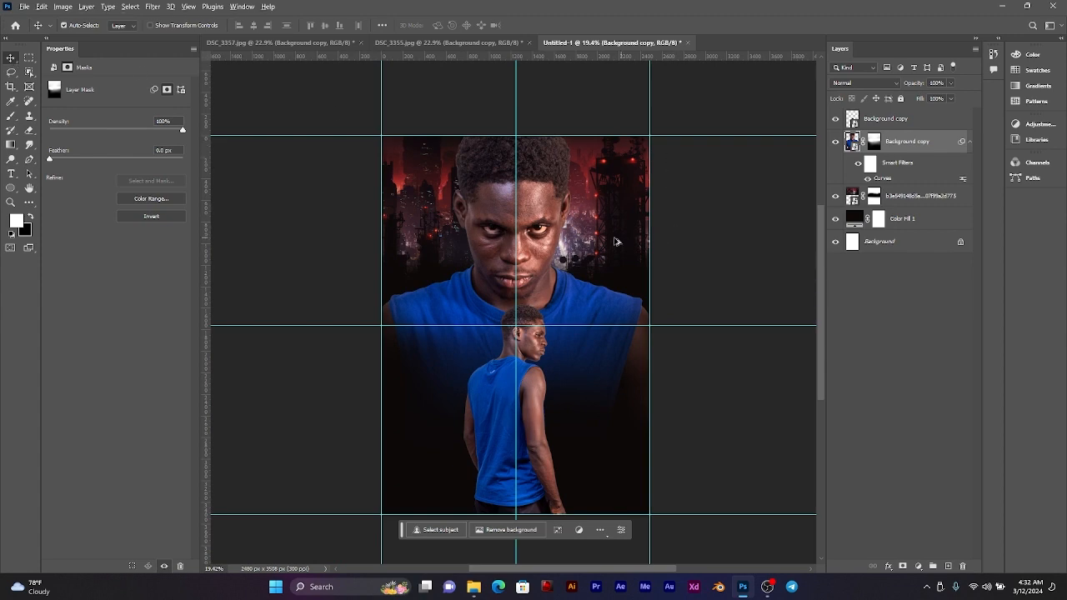
scroll(574, 237, "up", 2)
scroll(570, 238, "down", 1)
left_click_drag(555, 217, 560, 209)
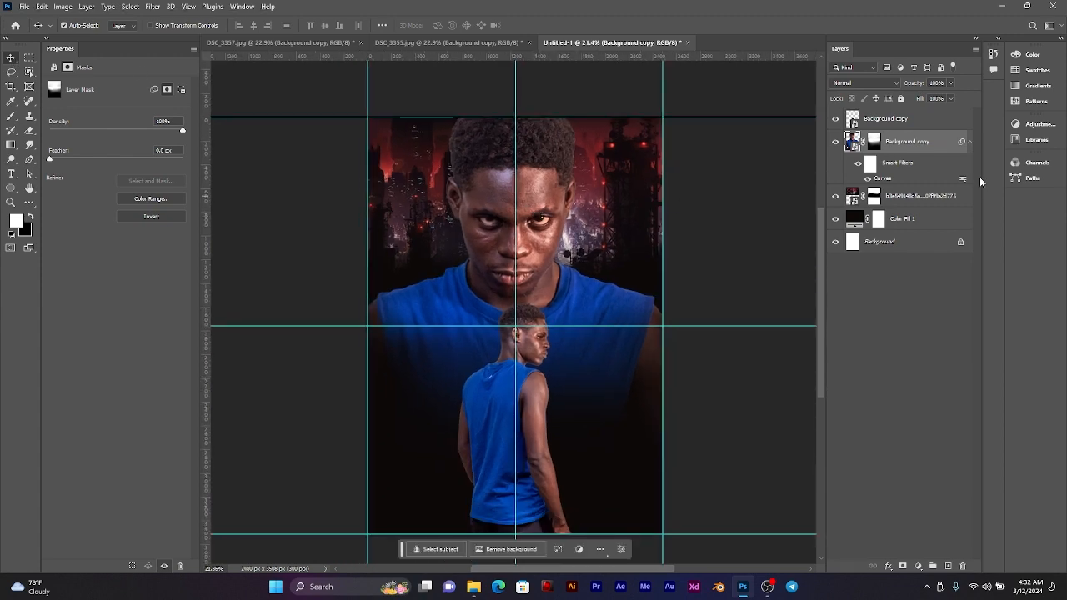
Step: Apply a Color Balance adjustment to the large man's midtones with luminosity preserved
left_click(930, 146)
left_click(25, 5)
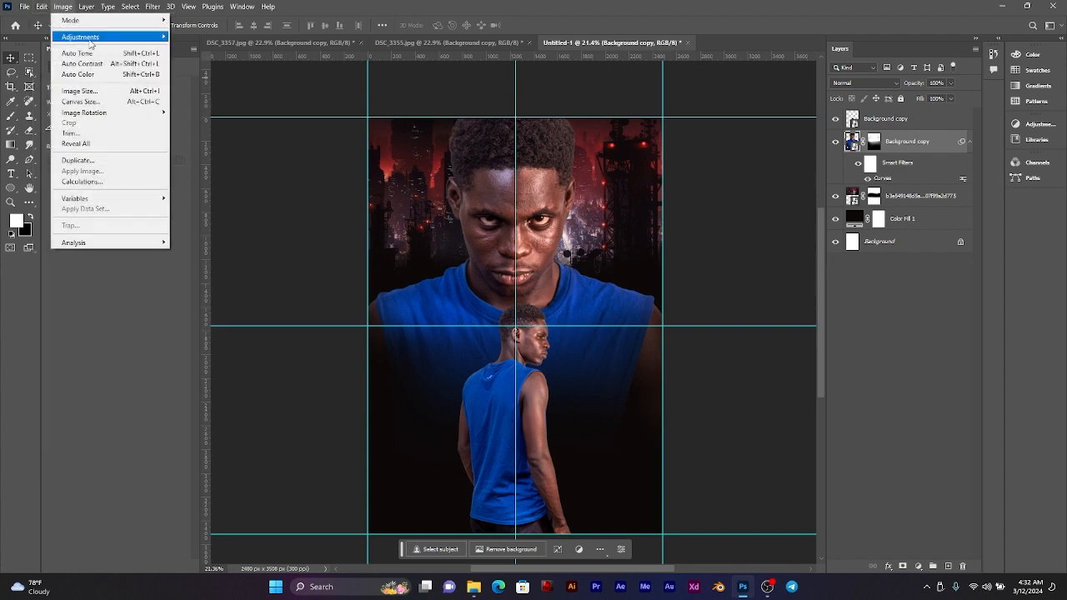
mouse_move(97, 37)
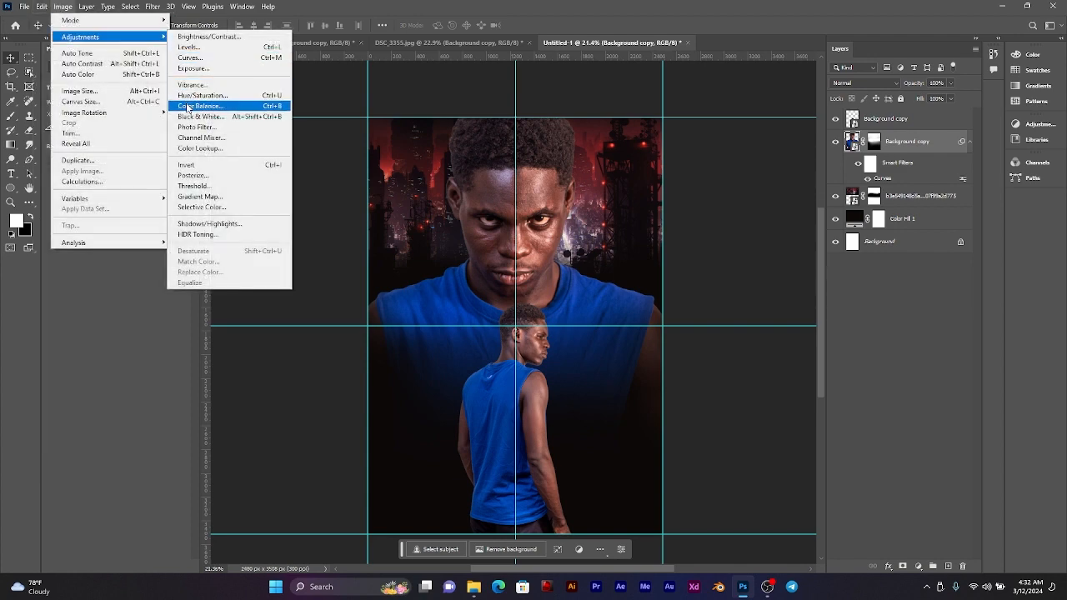
left_click(190, 106)
left_click_drag(453, 140, 677, 179)
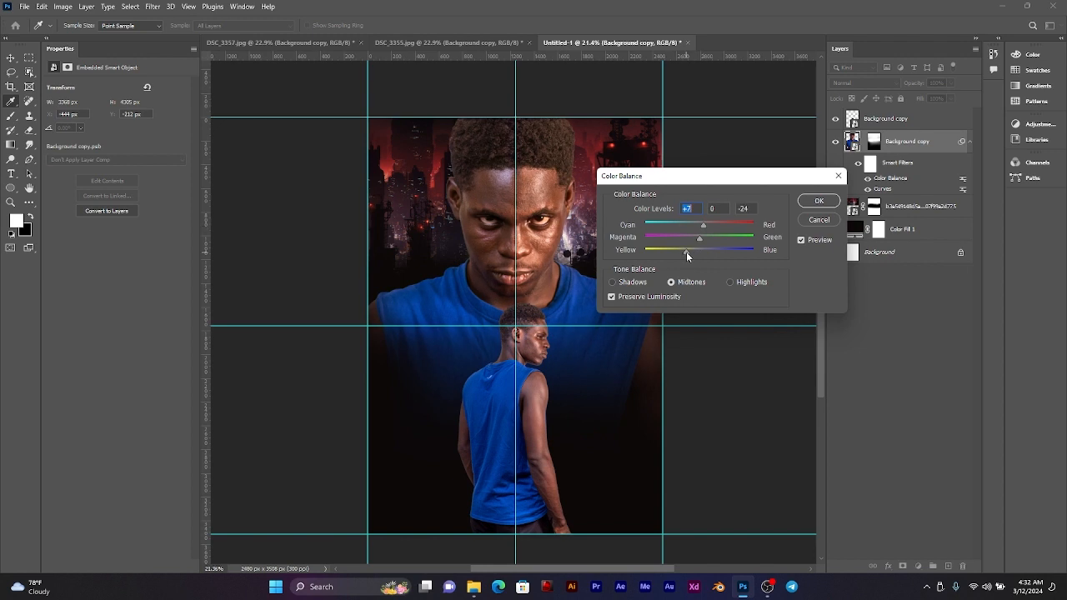
left_click_drag(686, 252, 698, 252)
double_click(742, 208)
type("0")
left_click(702, 238)
key("shift+Tab")
left_click_drag(704, 252, 703, 252)
type("0")
left_click(818, 201)
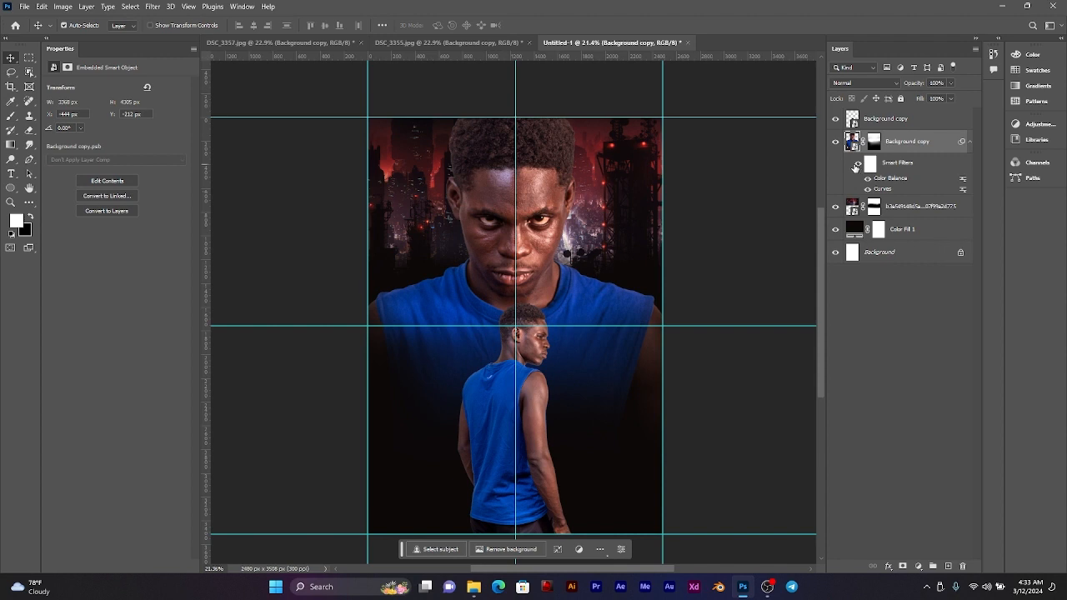
Step: Compare the large man with his smart filters hidden and shown
left_click(857, 164)
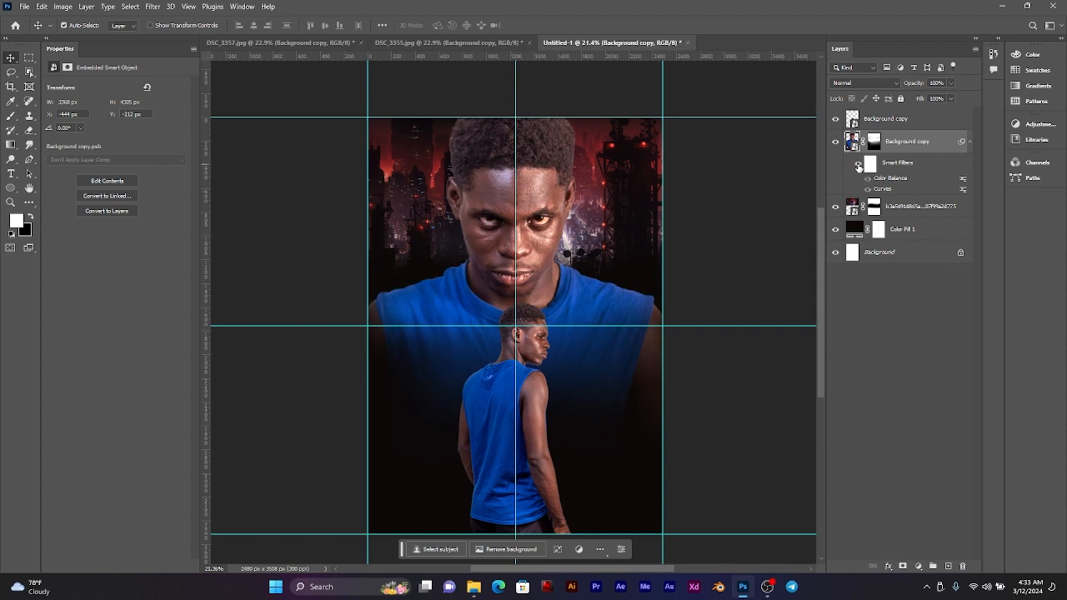
left_click(858, 165)
scroll(568, 200, "down", 1)
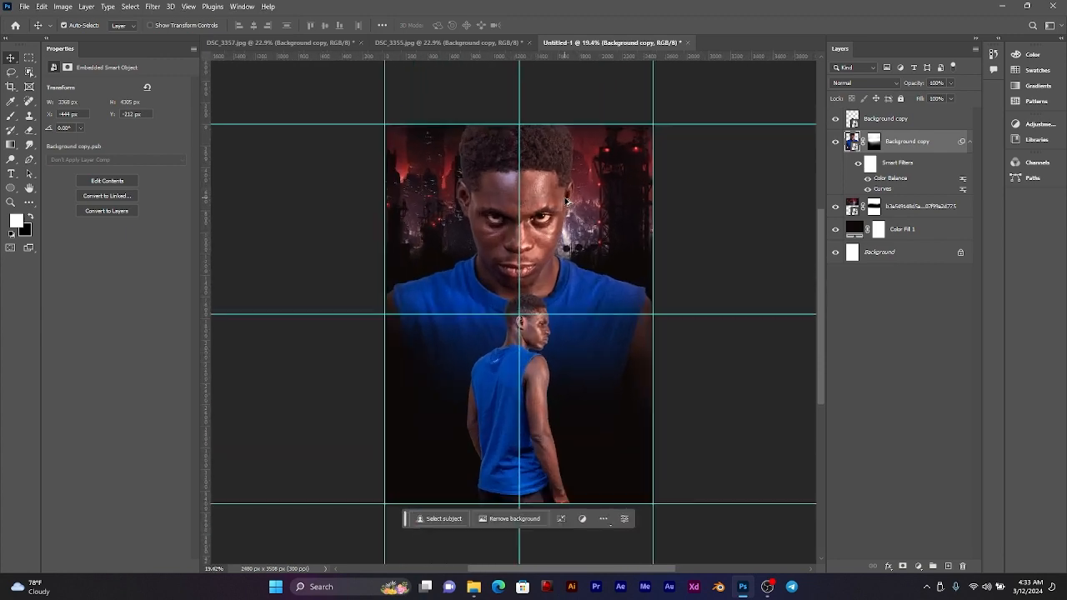
scroll(569, 200, "up", 2)
left_click_drag(563, 196, 569, 175)
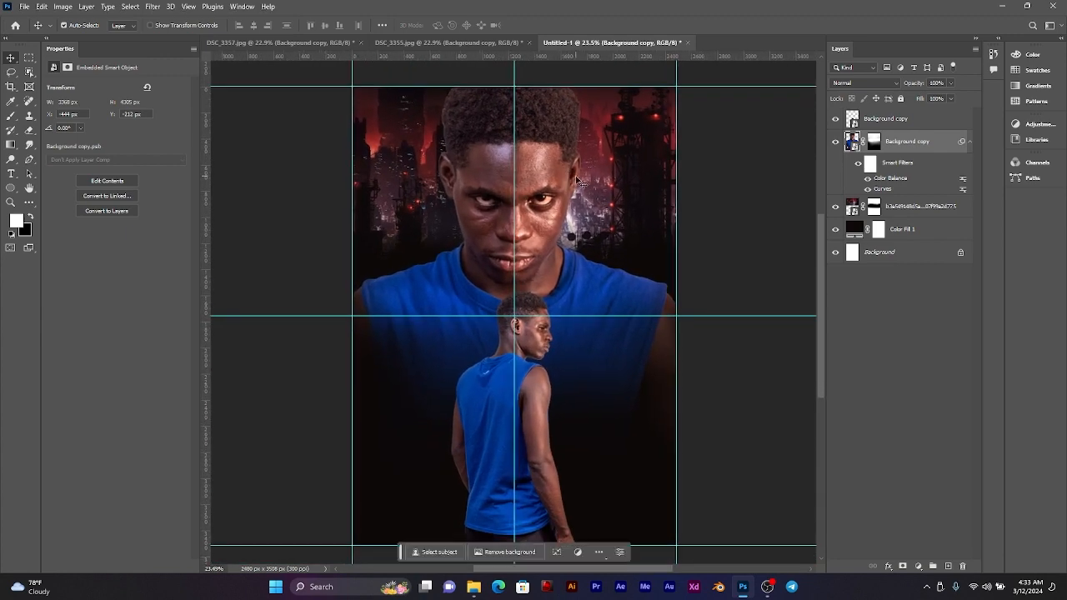
Step: Duplicate the large man's Color Balance and Curves smart filters onto the small standing man's layer
left_click(532, 332)
left_click(906, 165)
left_click(882, 122)
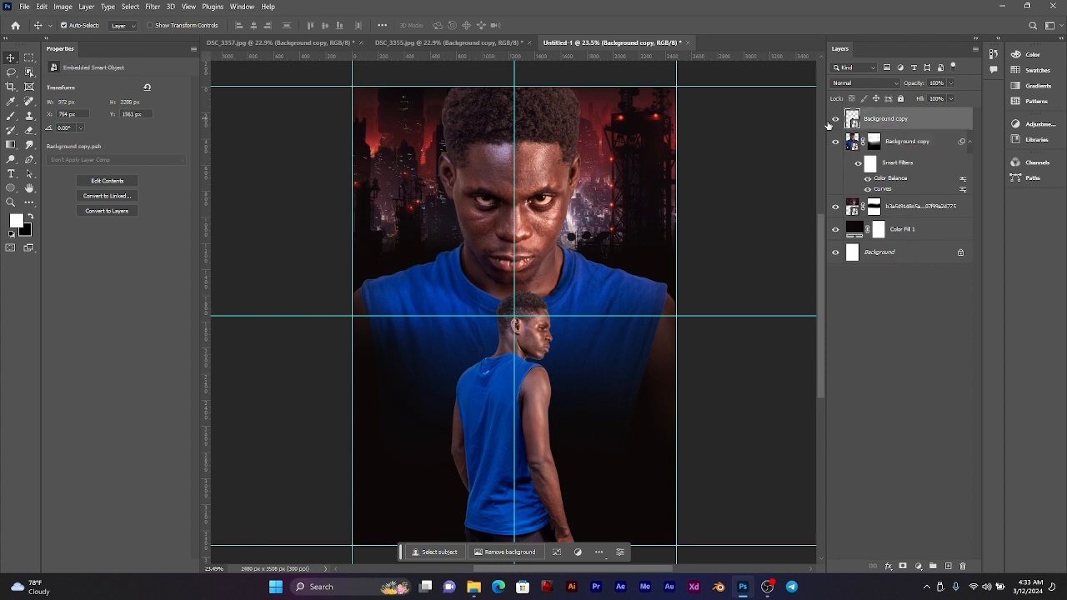
left_click(899, 164)
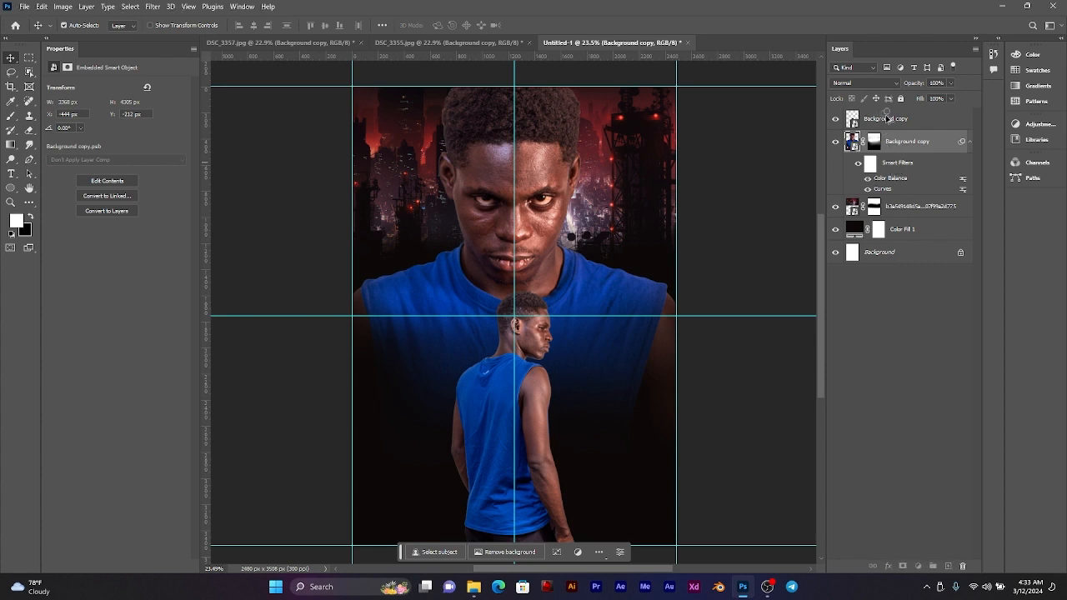
left_click_drag(886, 118, 887, 119)
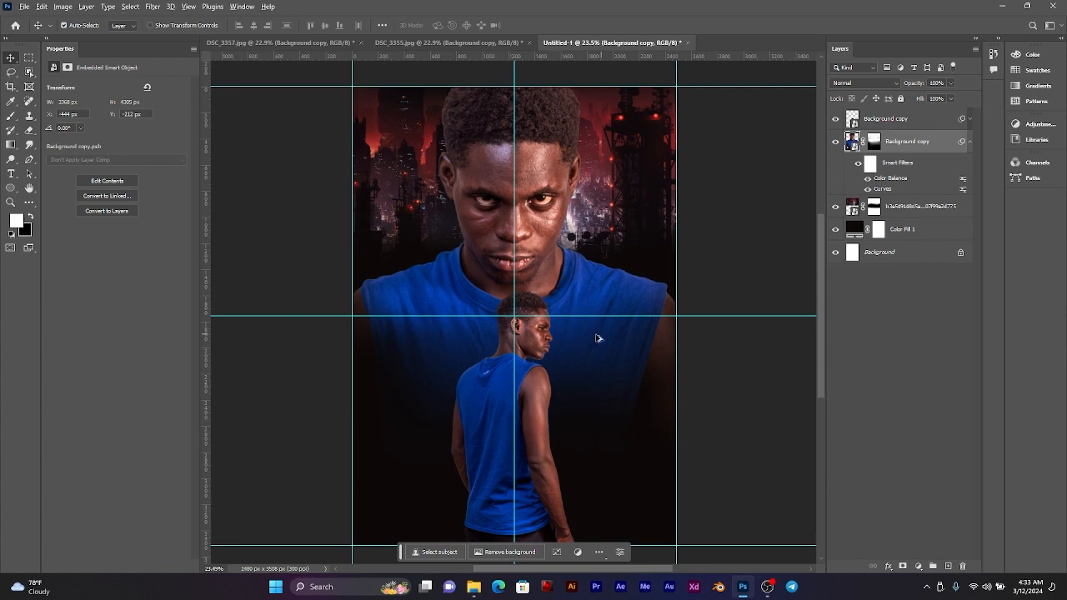
scroll(596, 338, "up", 8)
scroll(506, 345, "down", 7)
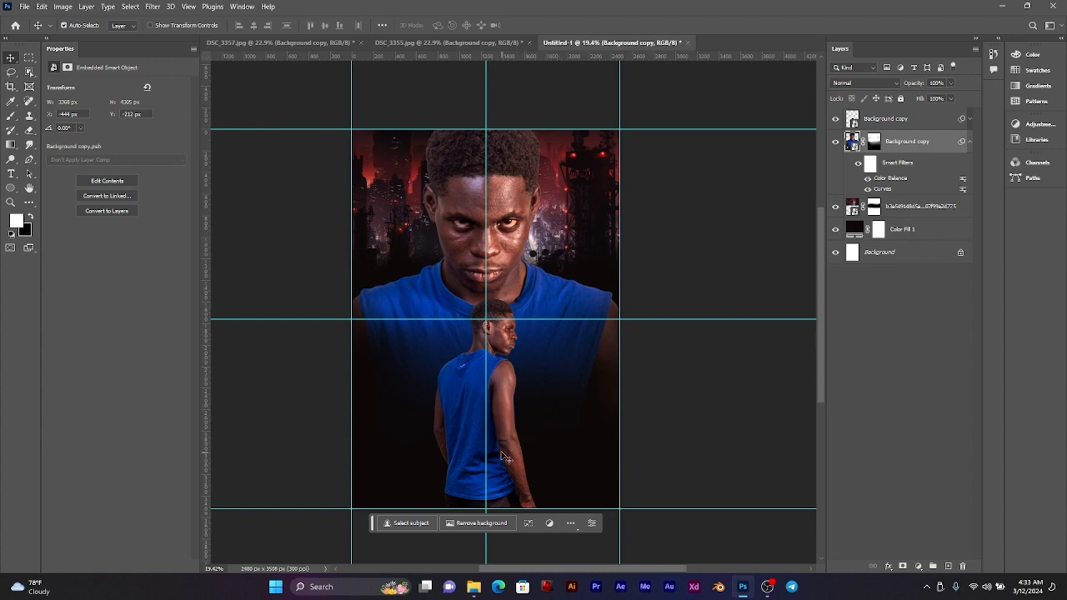
Step: Place the icy cave landscape a9812e980cb6271634f899b57e96a6aa.jpg from the MOVIE POSTER 6 folder into the poster
left_click(473, 587)
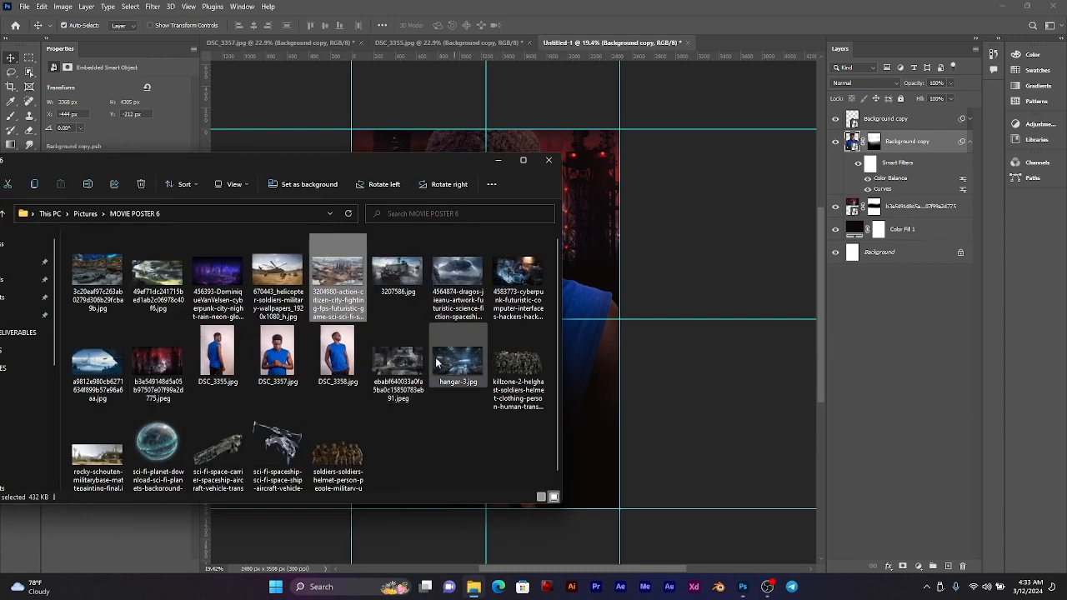
left_click(513, 358)
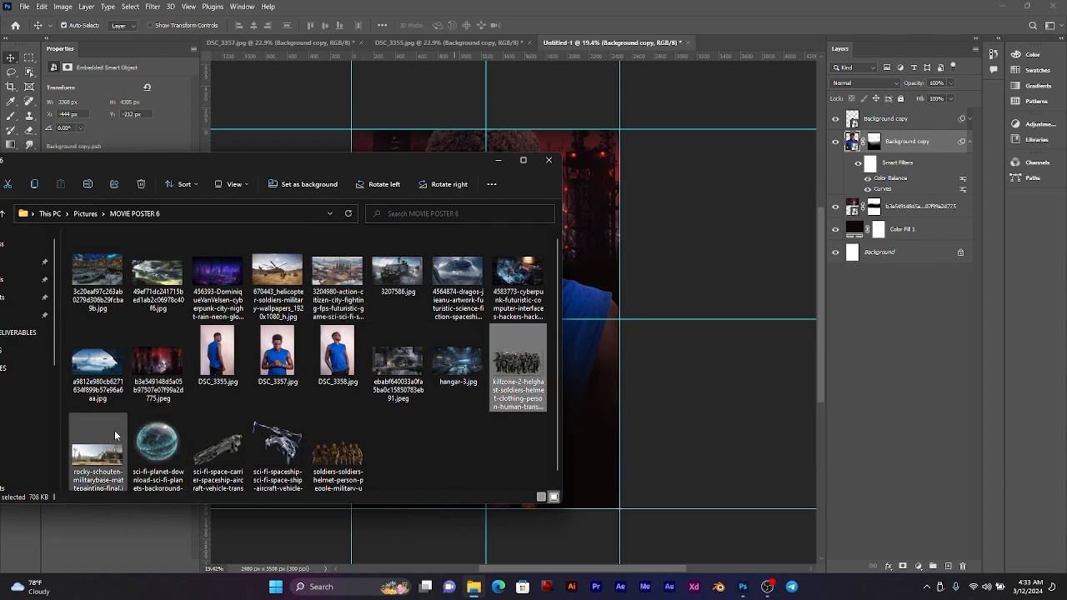
left_click(93, 363)
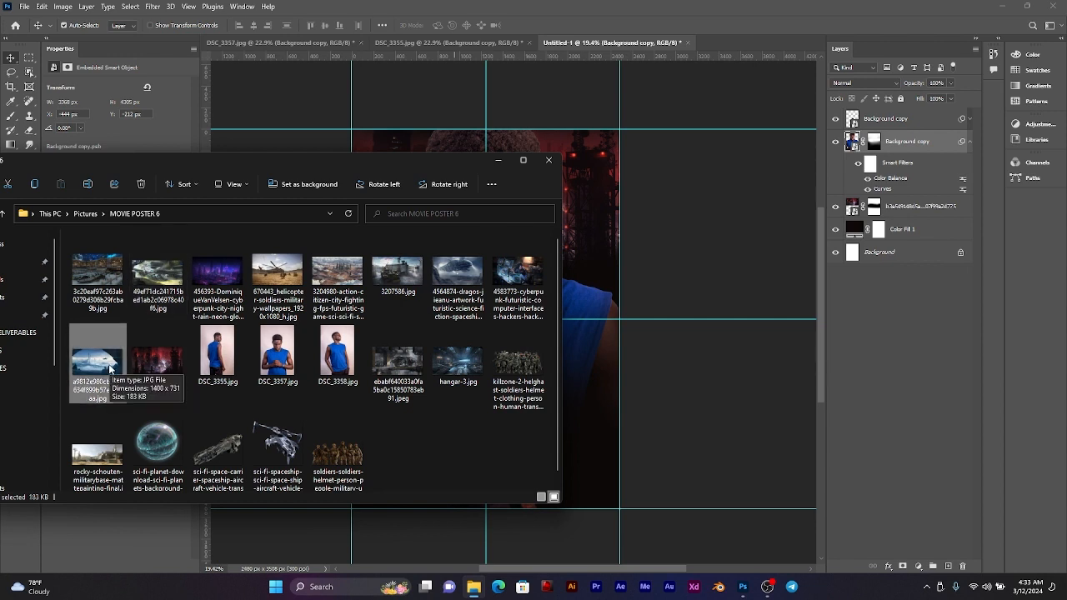
left_click_drag(109, 369, 595, 401)
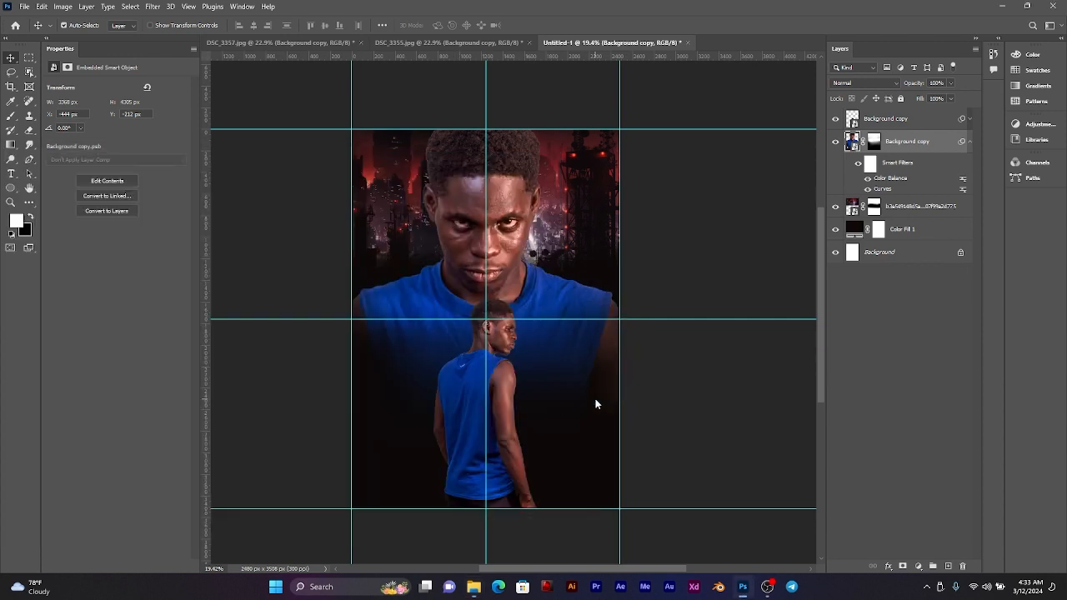
left_click_drag(486, 358, 524, 359)
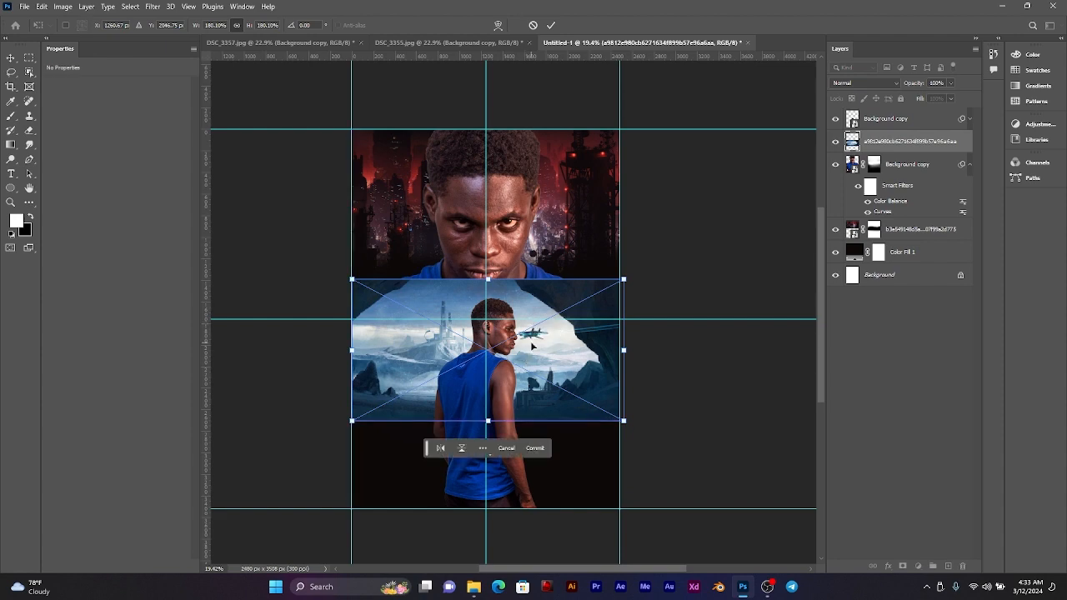
scroll(487, 282, "up", 2)
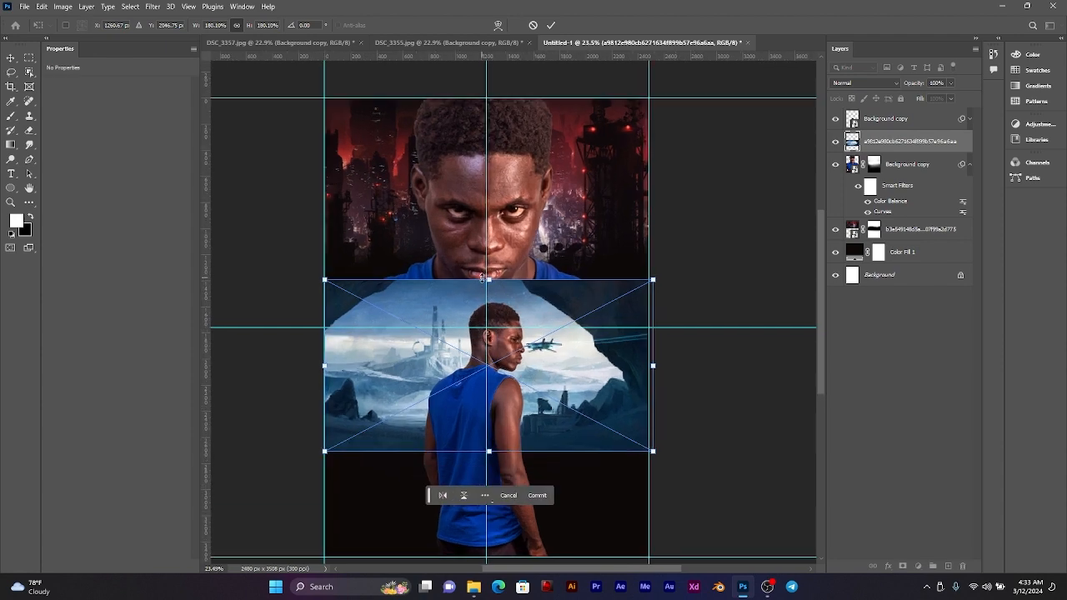
scroll(487, 282, "down", 1)
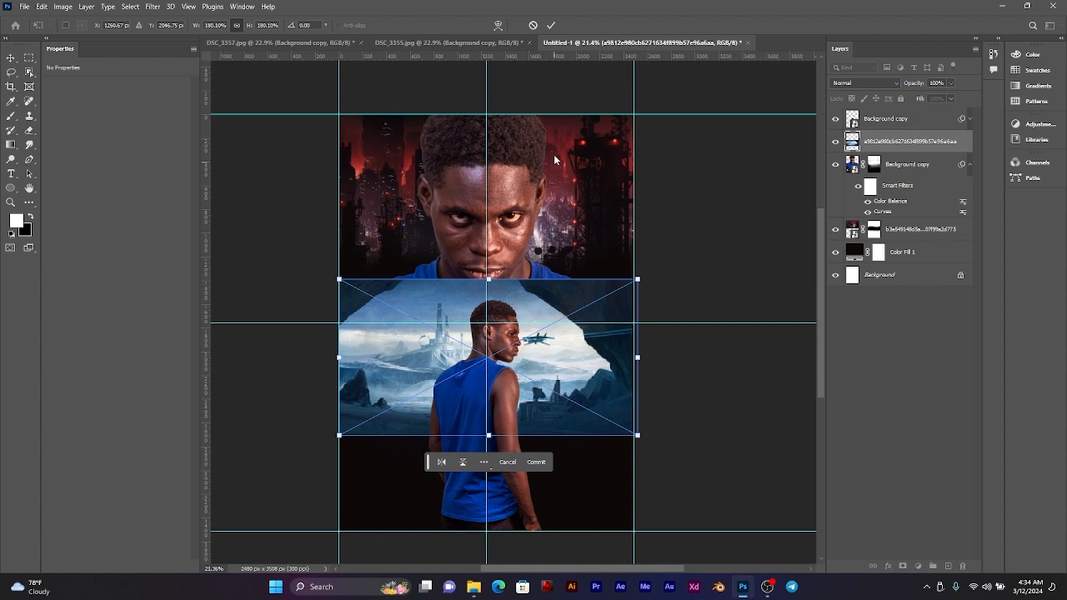
Step: Scale the icy landscape to 213.54%, centre it against the poster's top edge, and move its layer directly beneath the large man
left_click_drag(518, 318, 516, 147)
left_click_drag(488, 272, 490, 304)
left_click_drag(508, 244, 512, 252)
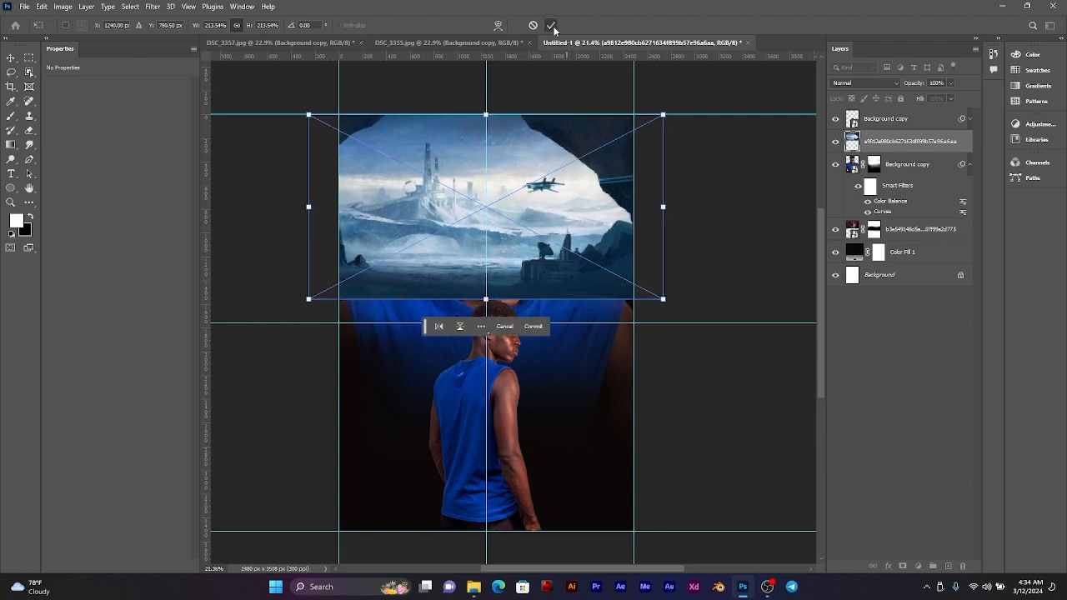
left_click(551, 25)
left_click_drag(940, 147, 924, 217)
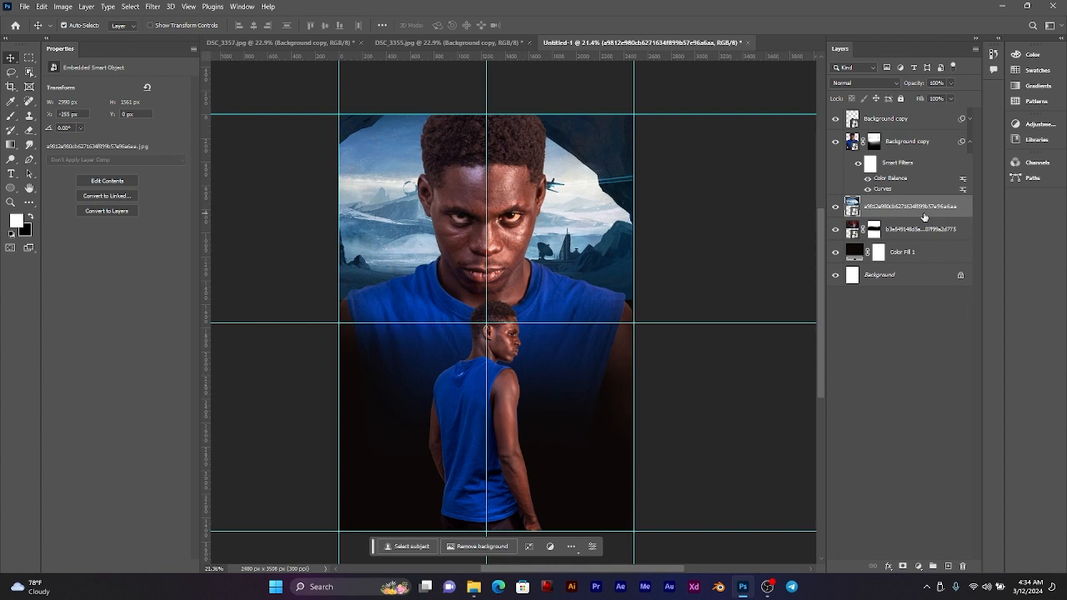
Step: Shift the icy landscape horizontally to X 0 px against the poster's left edge and compare the poster with it hidden and shown
mouse_move(589, 208)
left_mouse_down()
mouse_move(610, 207)
mouse_move(586, 193)
left_mouse_up()
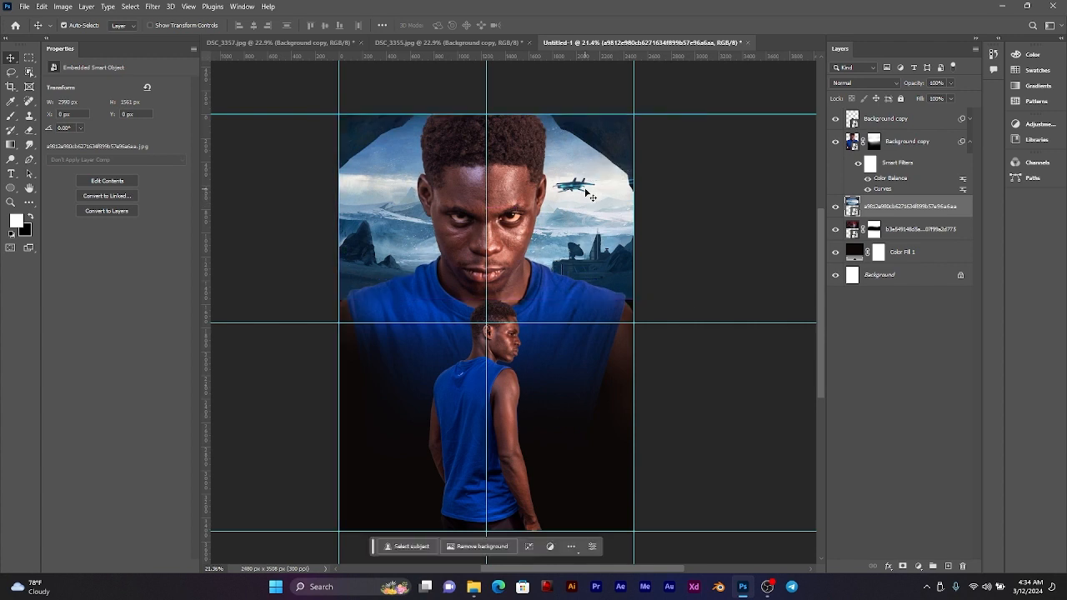
left_click(836, 207)
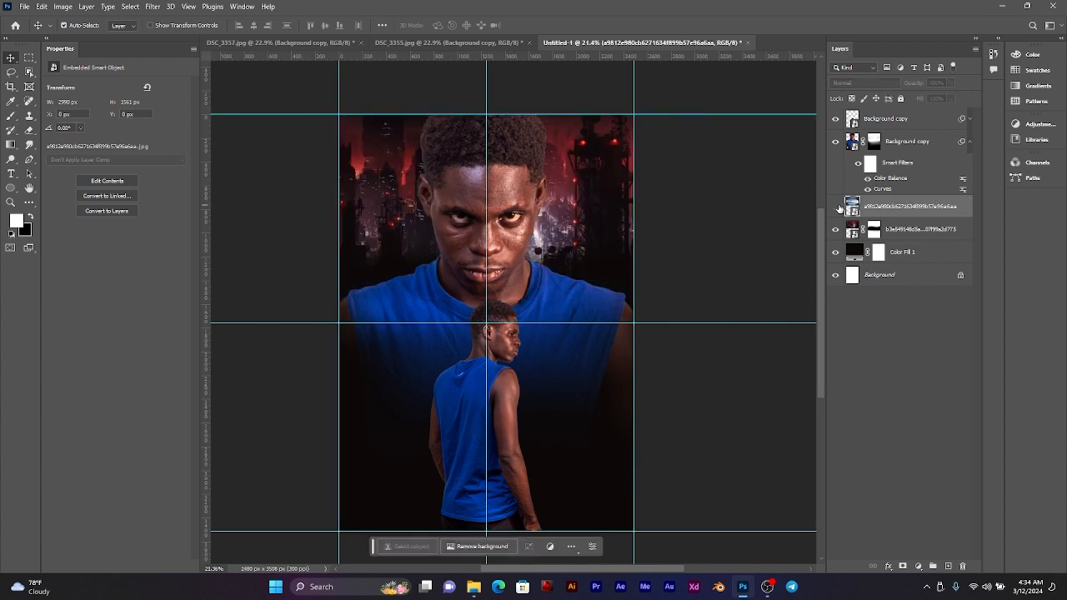
left_click(837, 207)
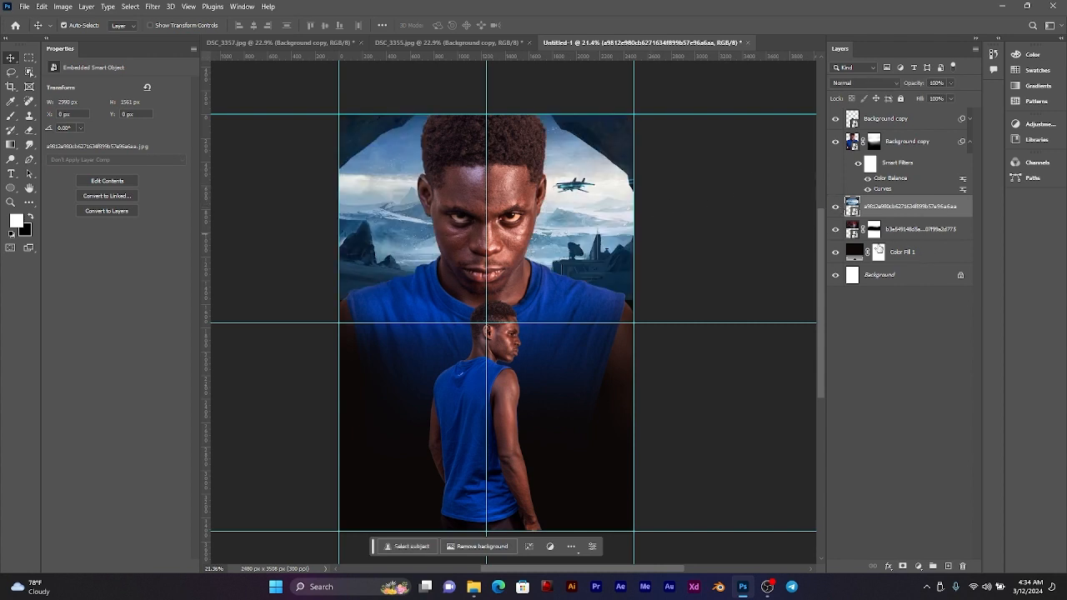
Step: With the red city and large man hidden, add a layer mask to the icy landscape and fade its lower edge with a soft black brush
left_click(836, 229)
left_click(902, 566)
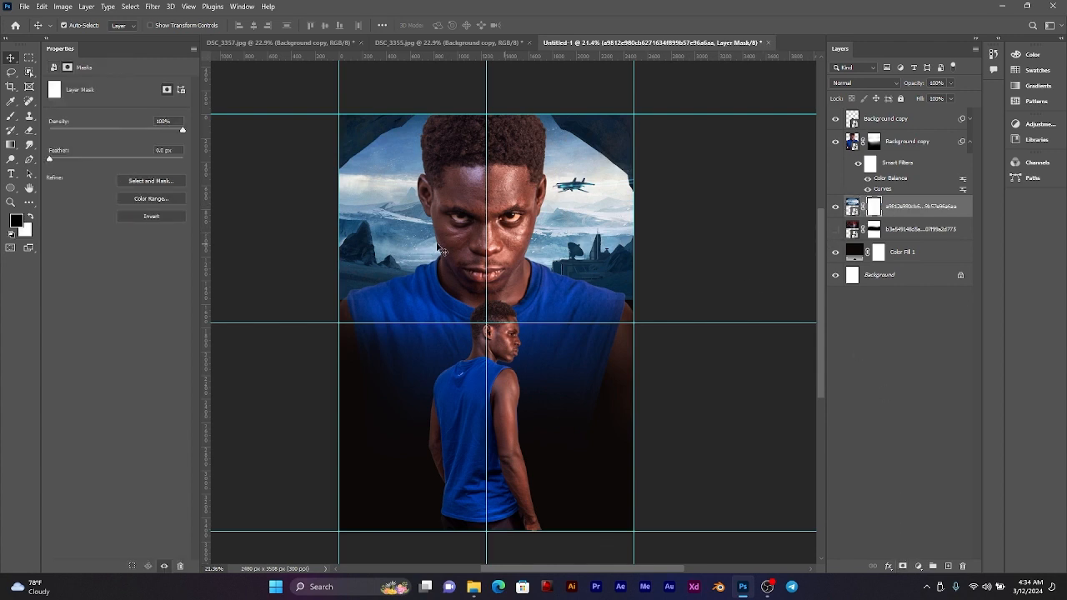
left_click(9, 121)
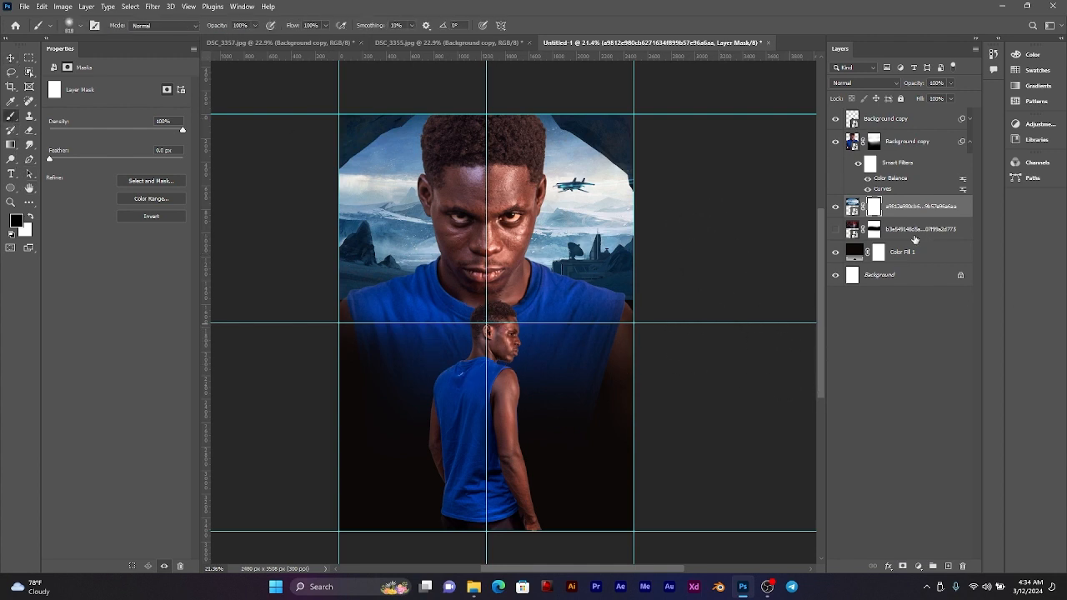
left_click(835, 141)
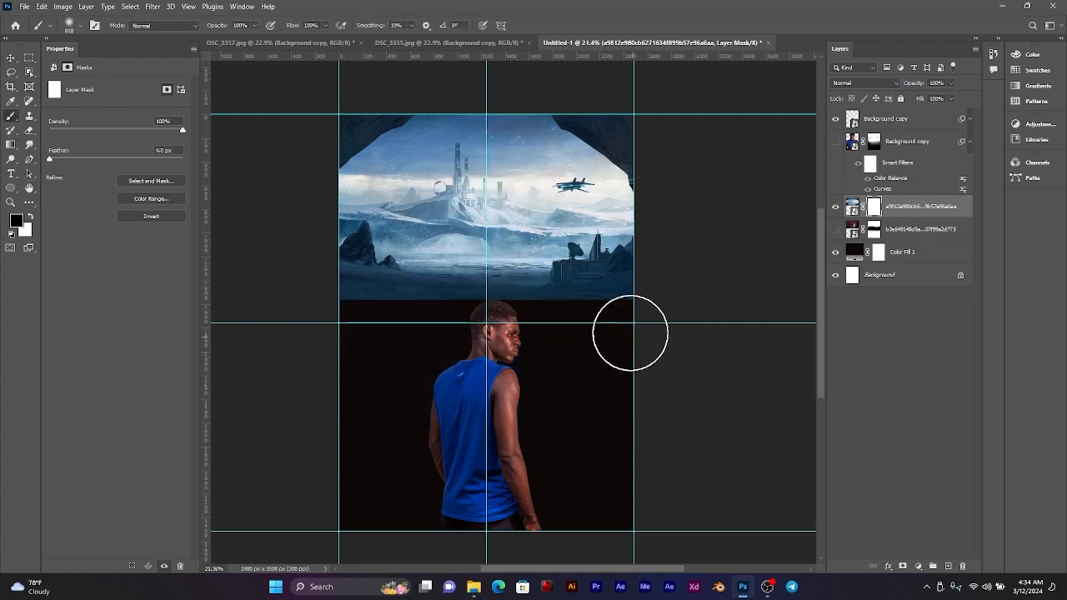
mouse_move(619, 320)
left_mouse_down()
mouse_move(224, 323)
mouse_move(514, 323)
mouse_move(327, 324)
left_mouse_up()
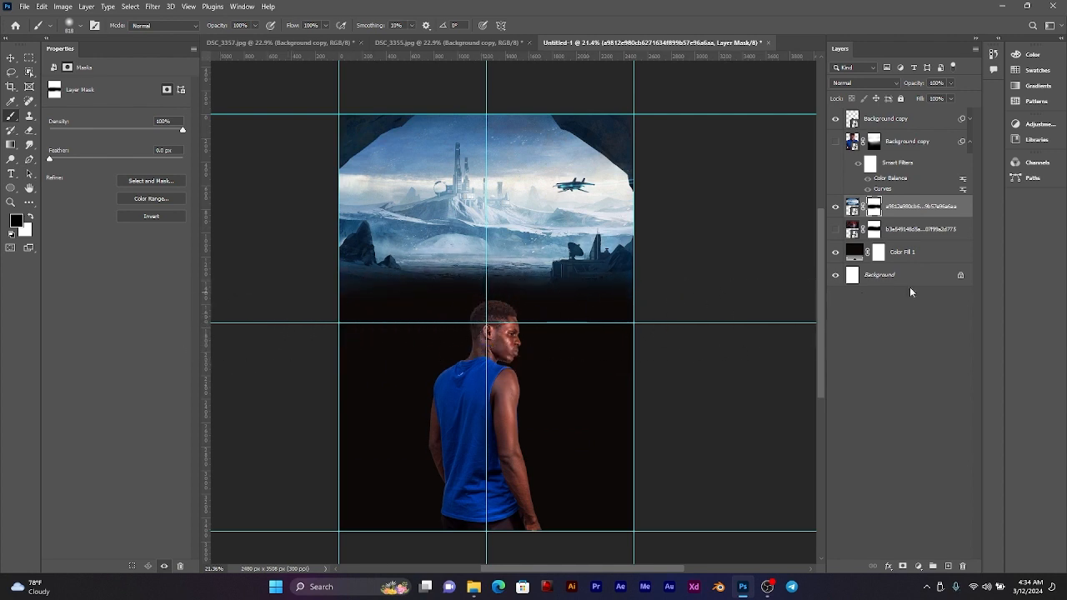
Step: Change the Color Fill 1 background to the dark blue 0d1e2f, sampled from the icy landscape
double_click(856, 252)
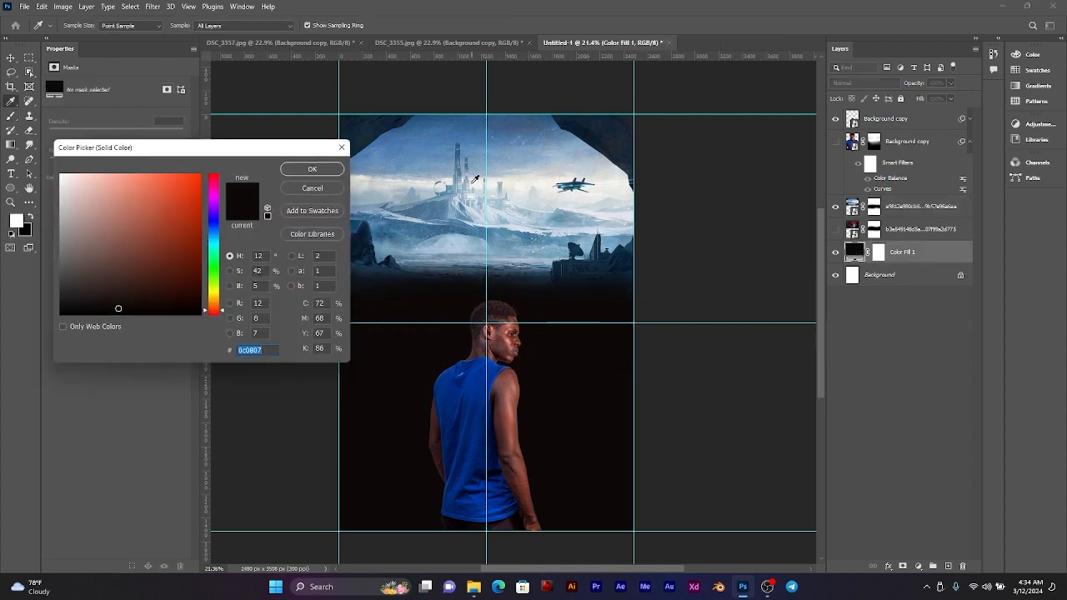
left_click(368, 124)
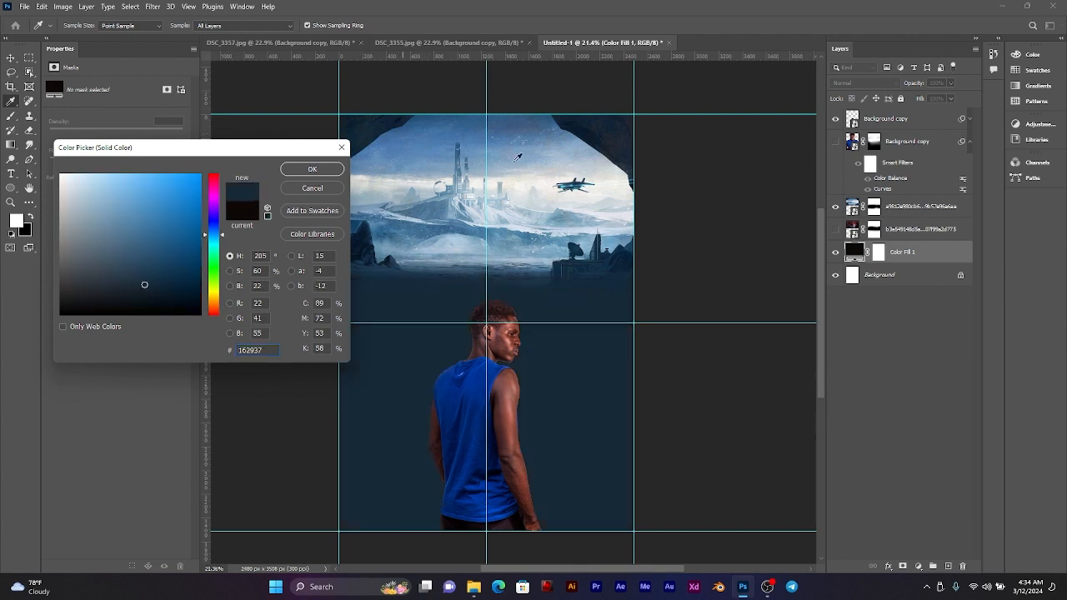
left_click(618, 256)
left_click(363, 235)
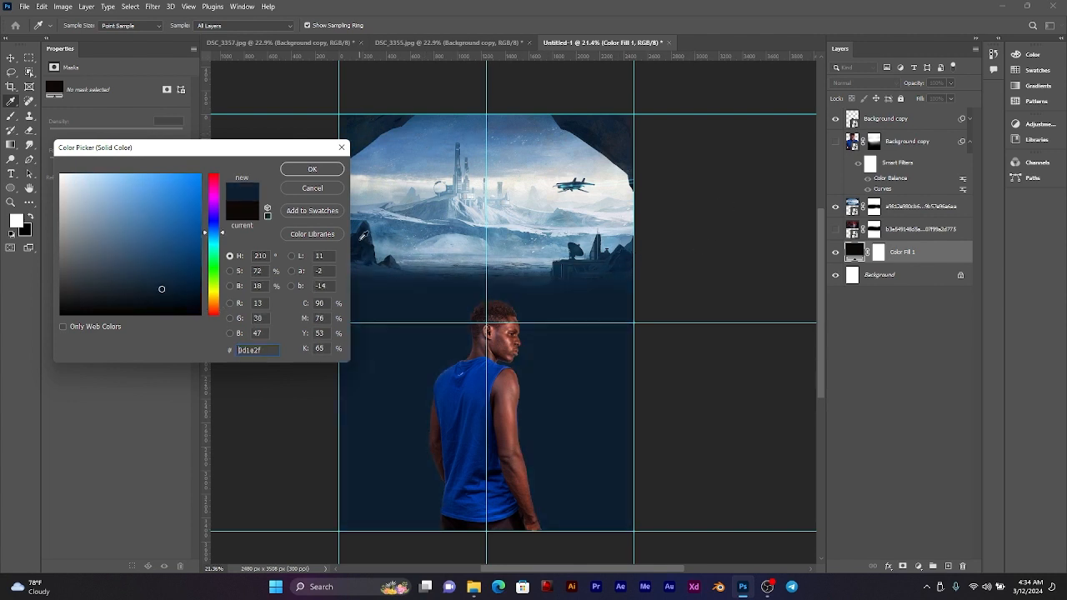
left_click(334, 171)
scroll(482, 243, "up", 2)
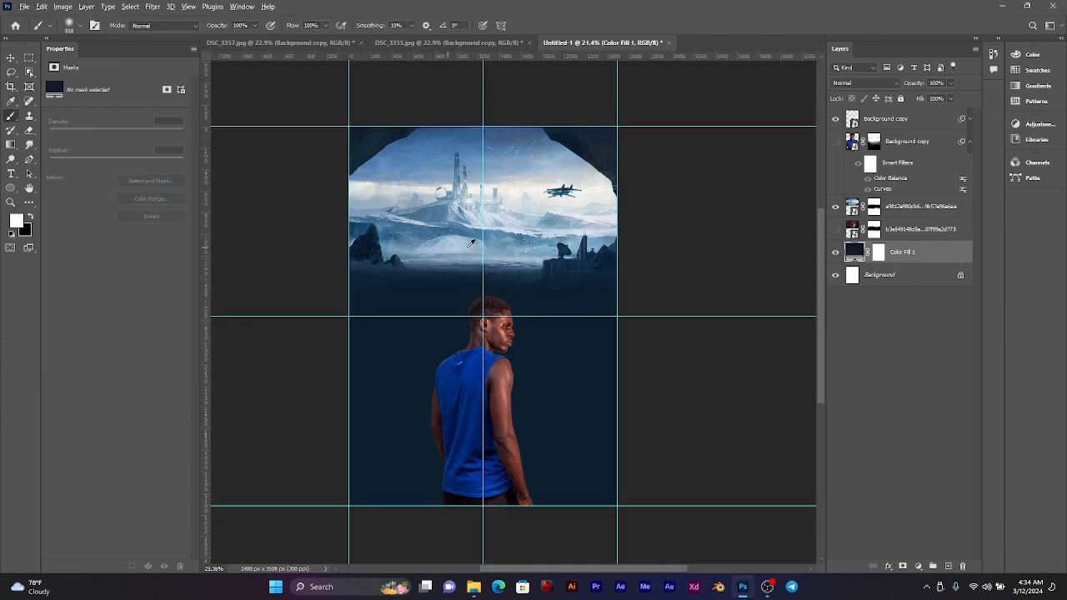
scroll(482, 243, "down", 2)
Step: Show the large man again and compare him with his smart filters hidden and shown against the icy landscape
left_click(11, 57)
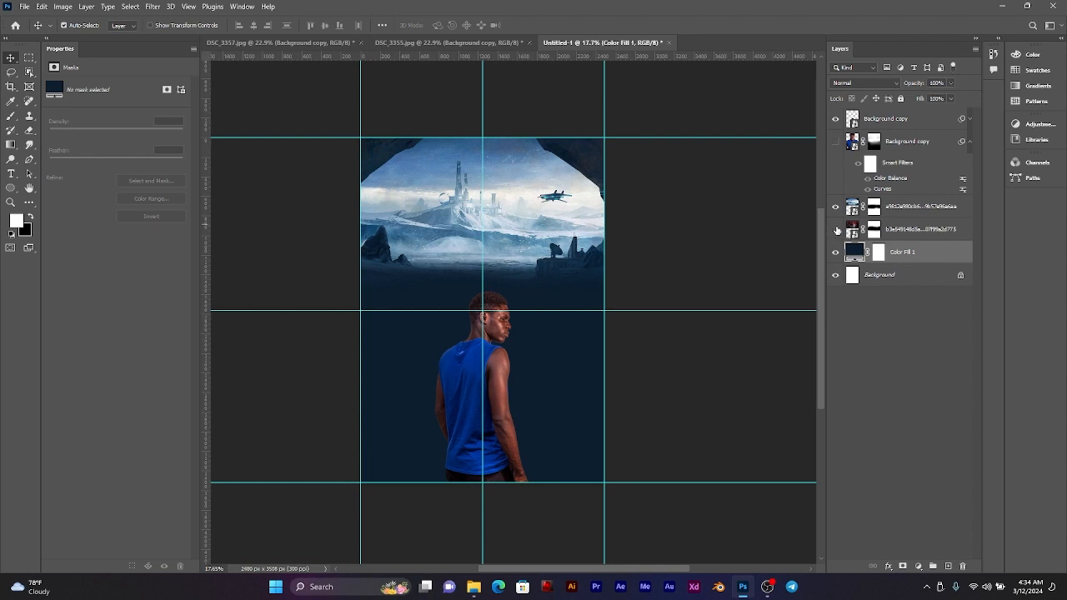
left_click(836, 142)
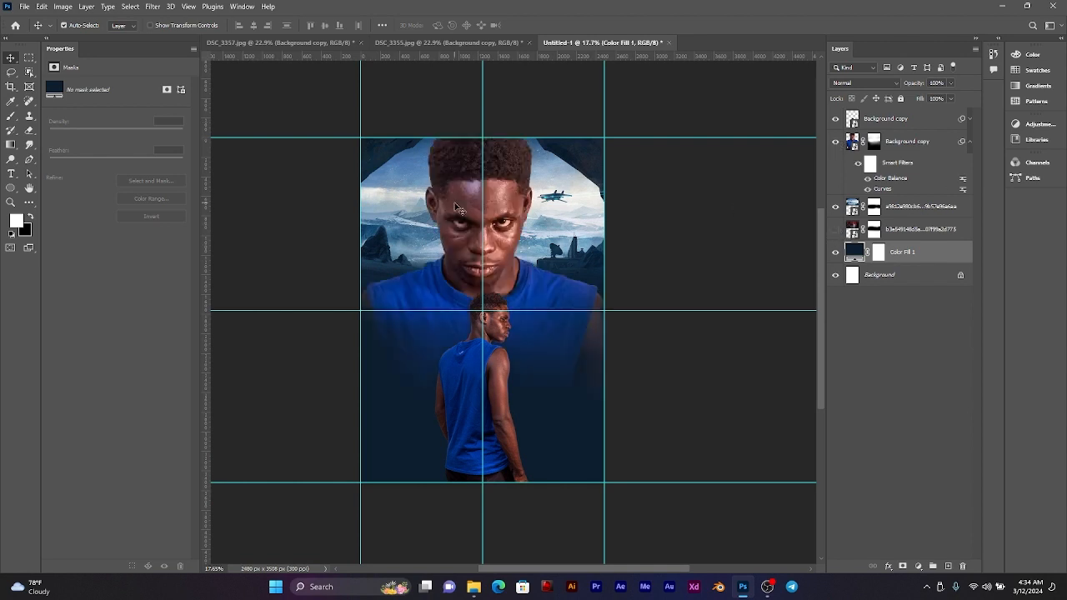
scroll(471, 206, "up", 2)
left_click_drag(533, 210, 550, 198)
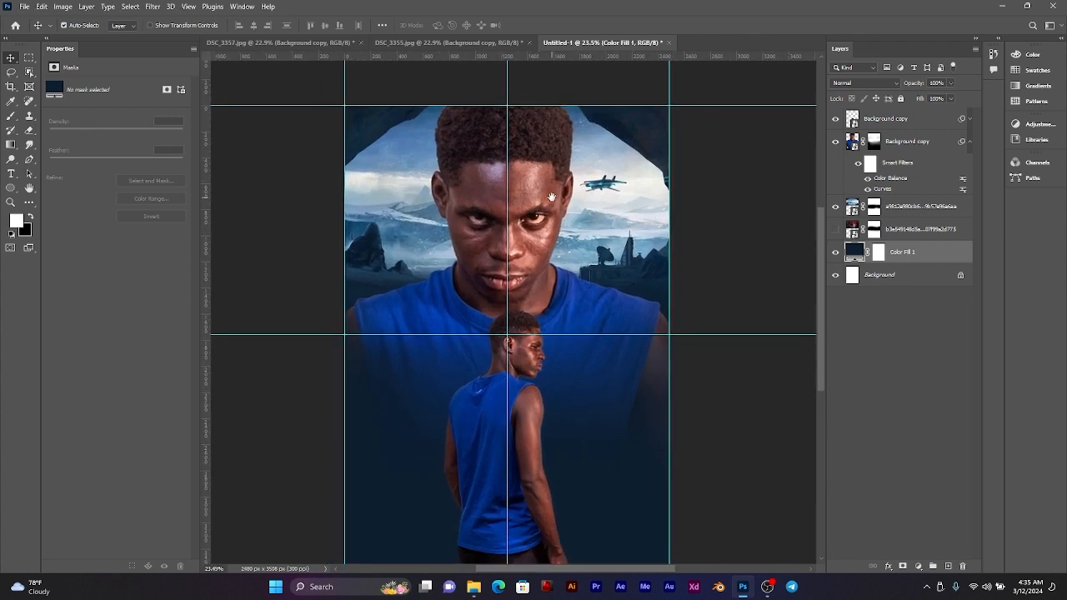
left_click(857, 168)
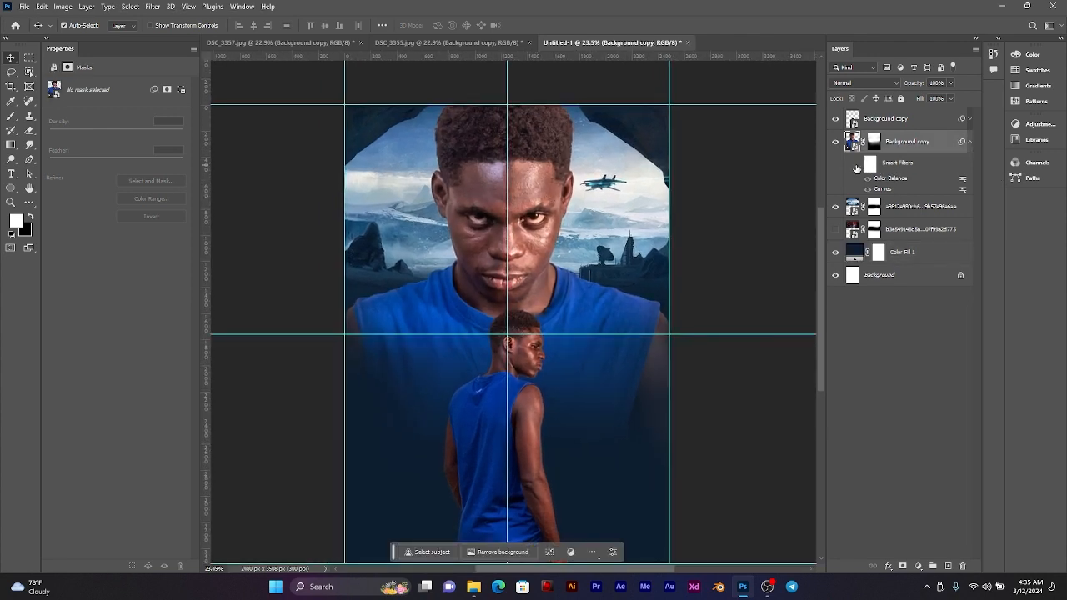
left_click(857, 165)
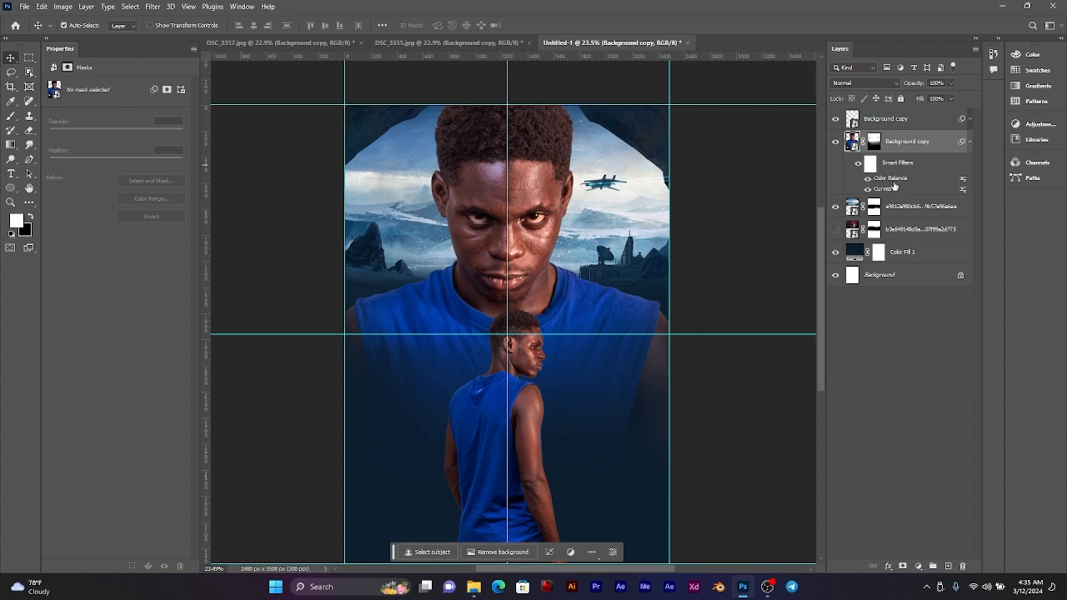
Step: Set the large man's Color Balance smart filter midtones to -7 cyan-red, +7 magenta-green and +11 yellow-blue
double_click(895, 182)
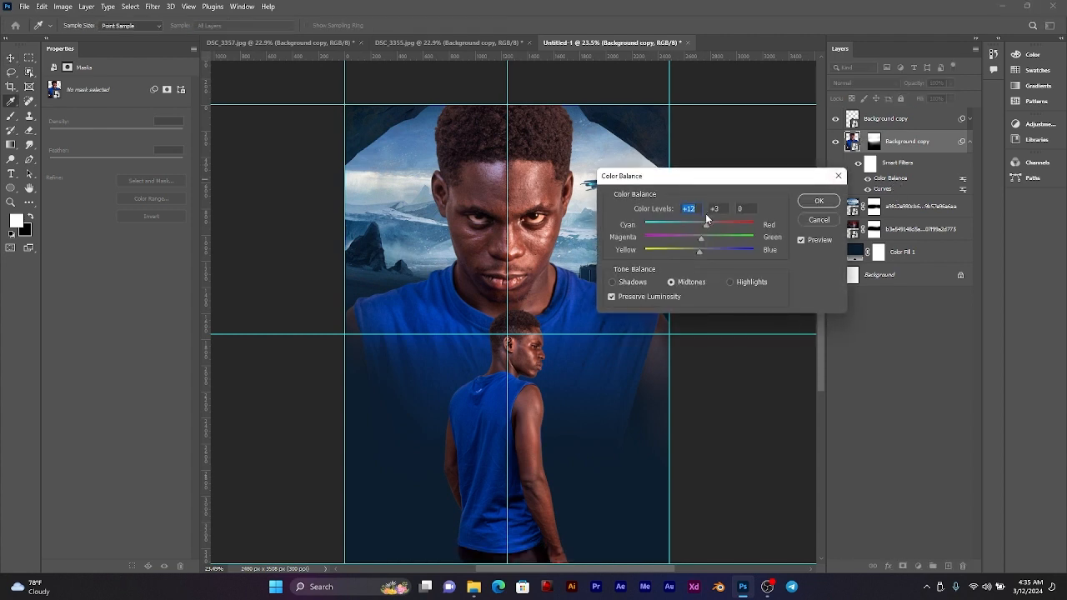
left_click_drag(707, 226, 704, 250)
left_click(696, 225)
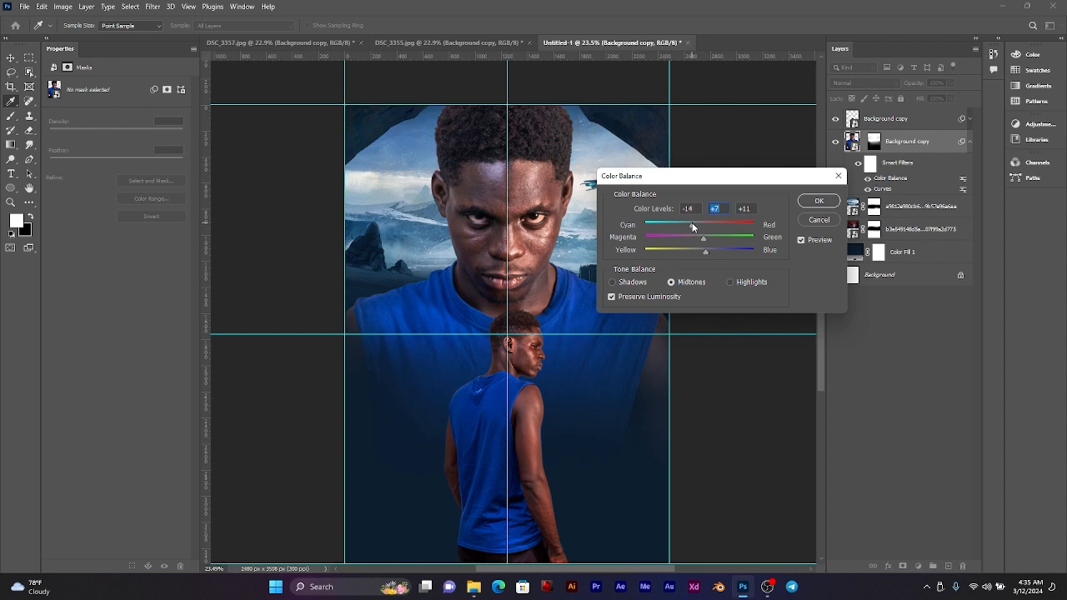
Step: Shift the large man's Color Balance smart filter midtones further toward cyan, with magenta-green at +7 and yellow-blue at about +23
left_click(816, 202)
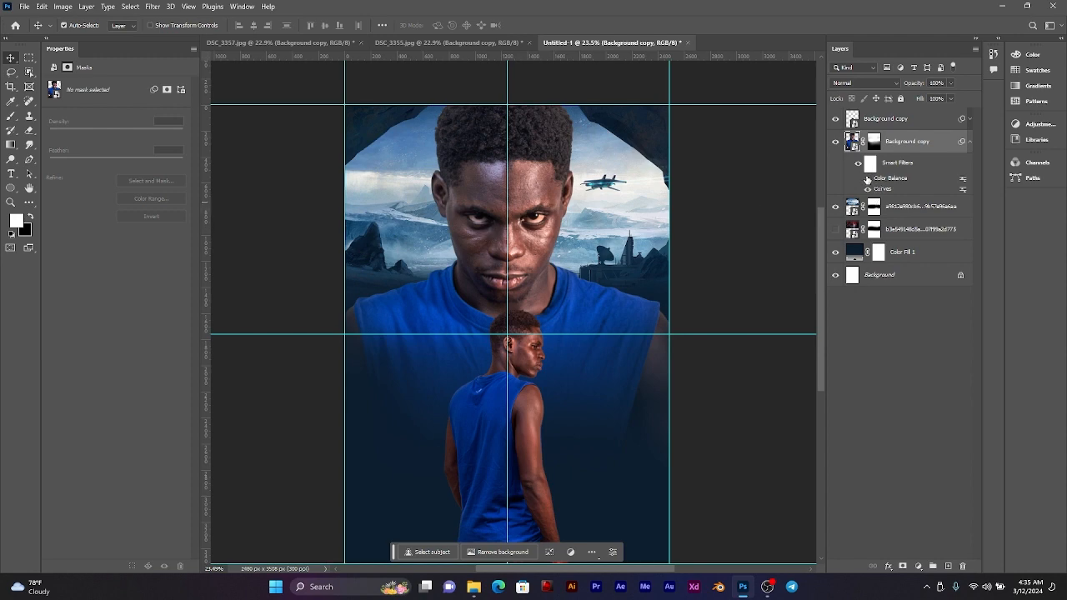
scroll(513, 221, "down", 1)
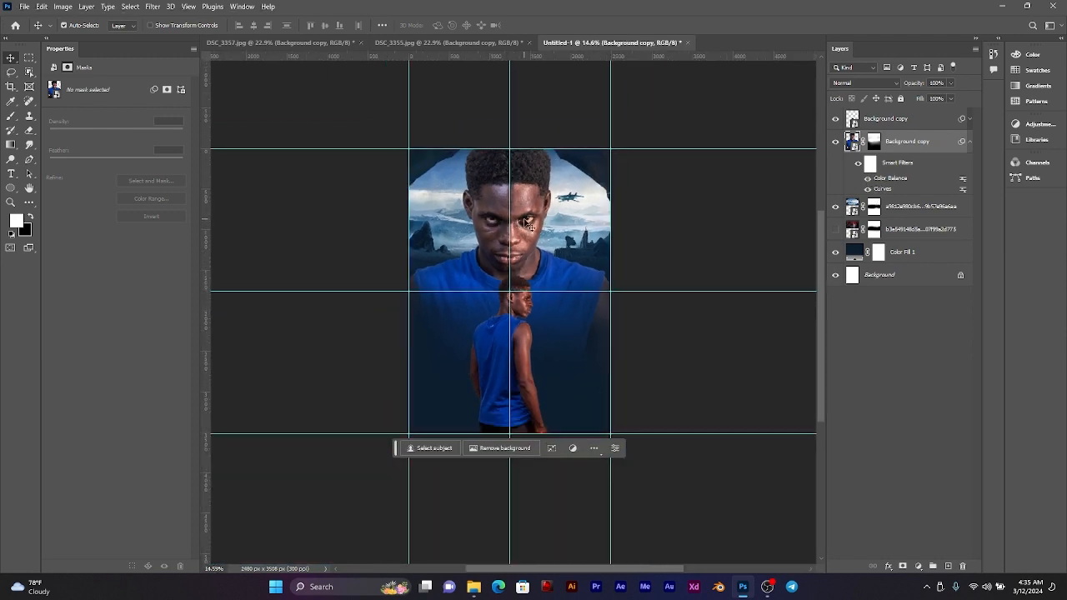
scroll(528, 221, "up", 1)
scroll(528, 219, "up", 1)
double_click(885, 180)
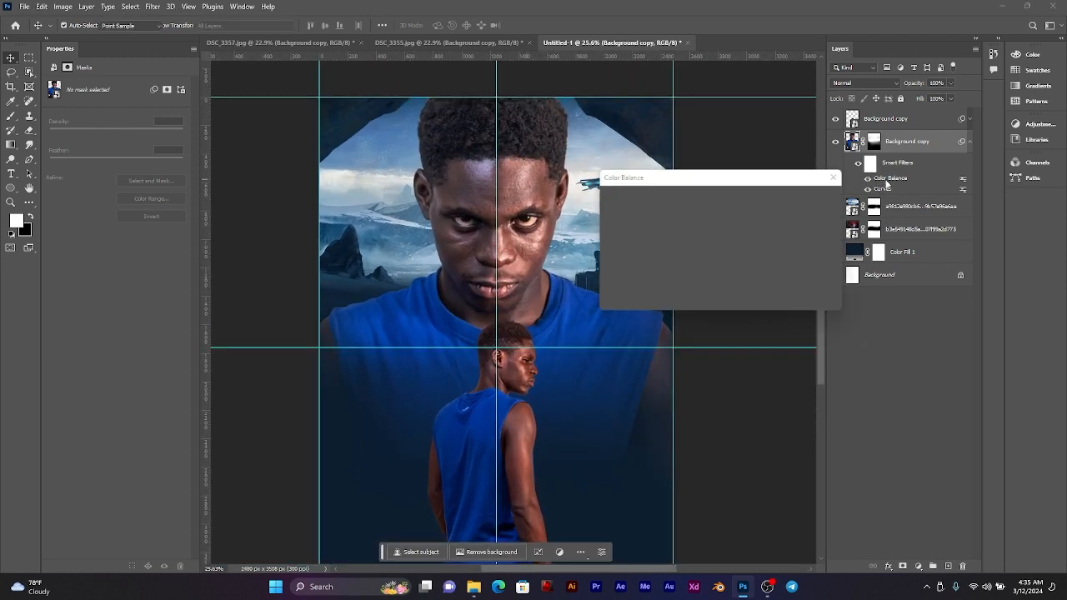
left_click_drag(687, 223, 713, 255)
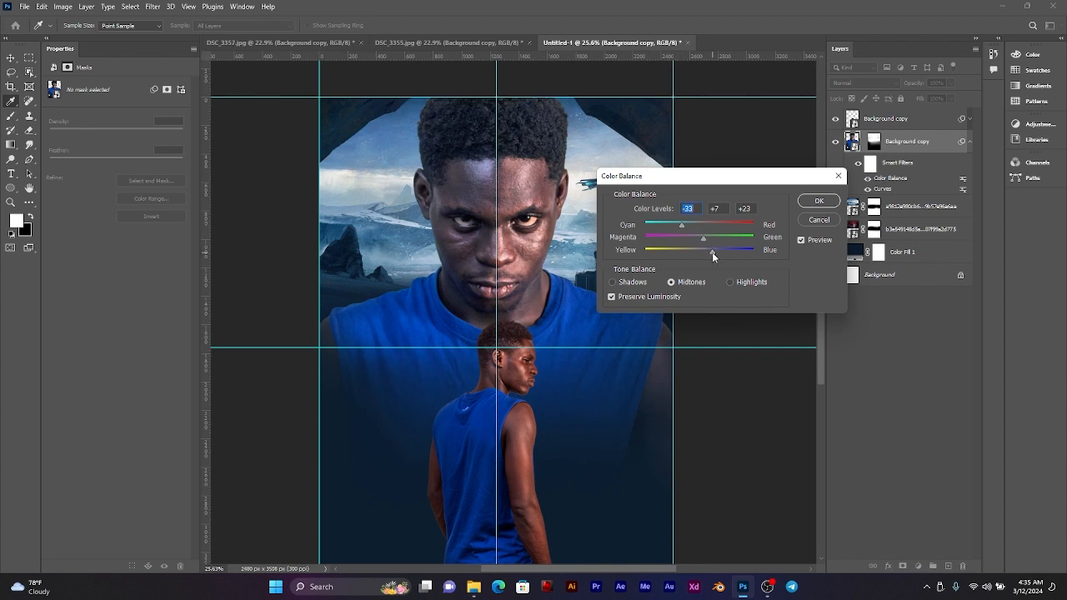
left_click(712, 252)
mouse_move(676, 223)
left_mouse_down()
mouse_move(660, 225)
mouse_move(670, 224)
left_mouse_up()
left_click(820, 201)
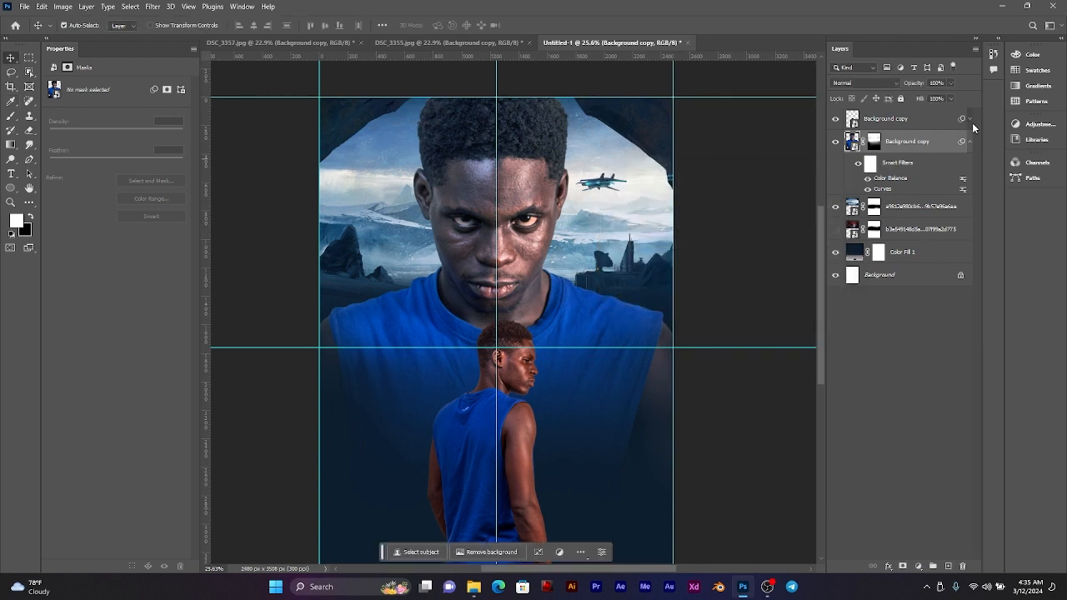
Step: Clear the small man's smart filters and replace them with a copy of the large man's Color Balance and Curves smart filters
left_click(971, 123)
right_click(908, 139)
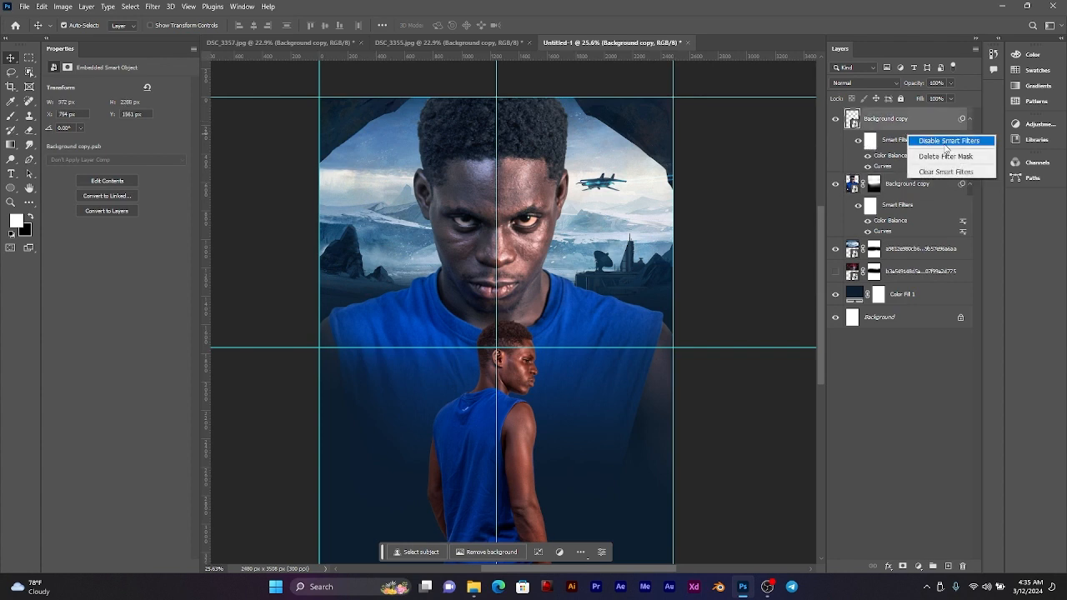
left_click(943, 172)
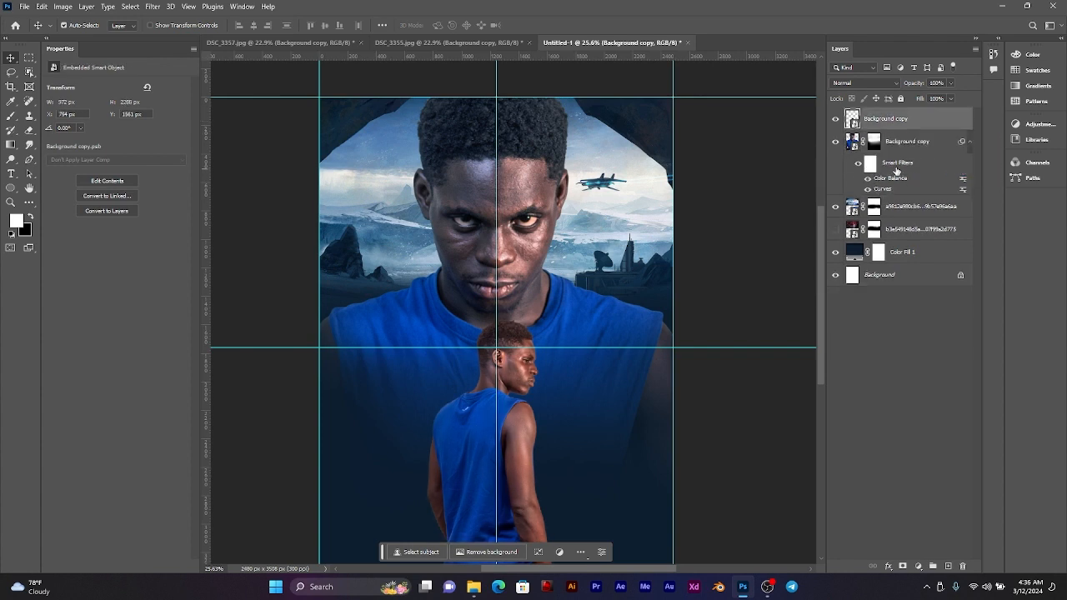
left_click(897, 169)
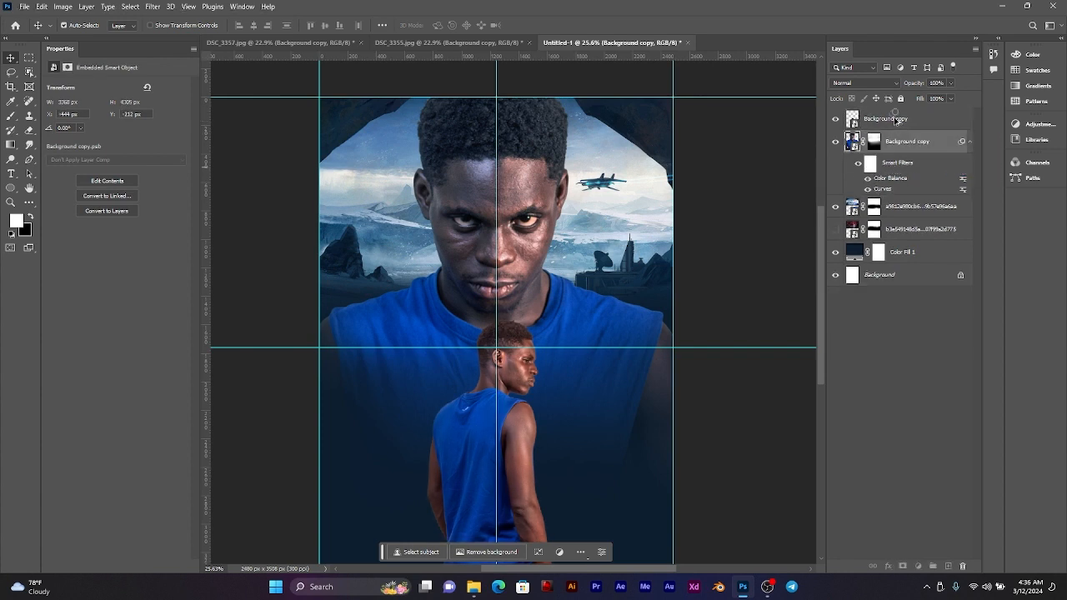
left_click_drag(896, 119, 895, 121)
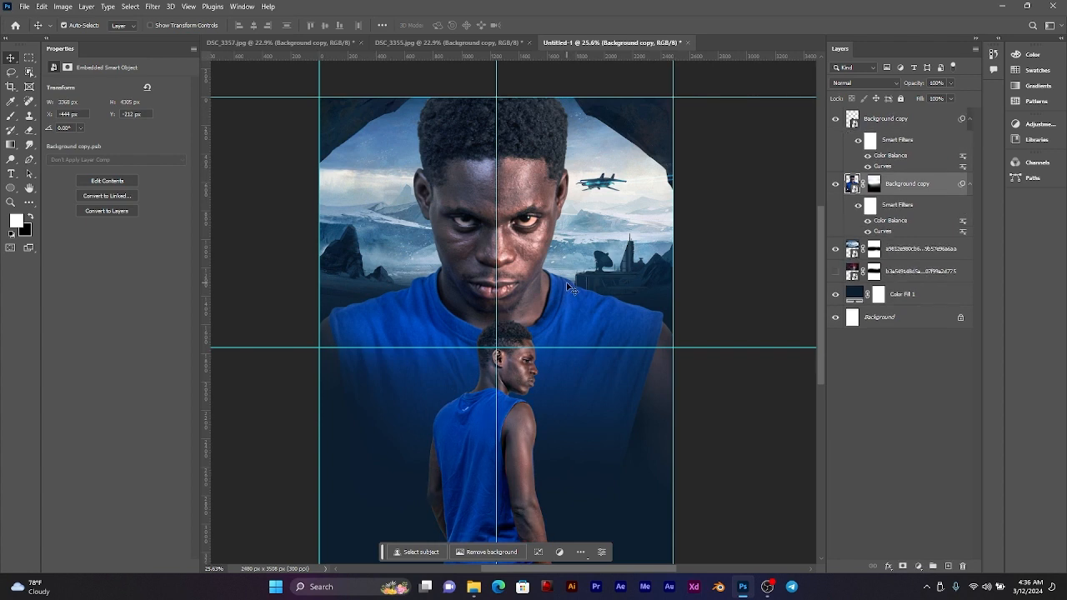
scroll(580, 281, "down", 3)
scroll(536, 318, "up", 2)
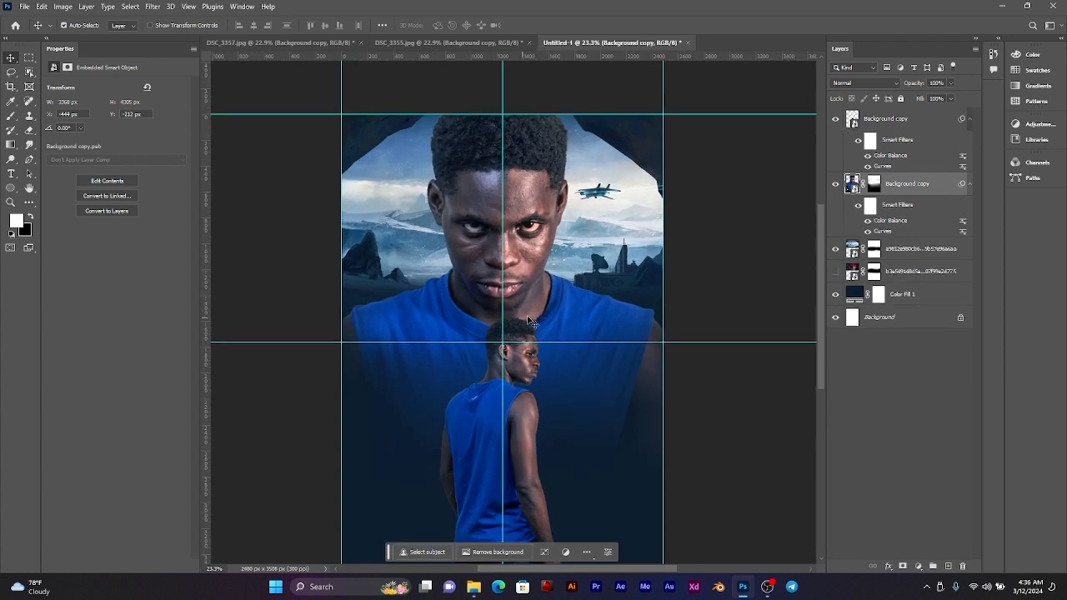
left_click_drag(562, 339, 566, 320)
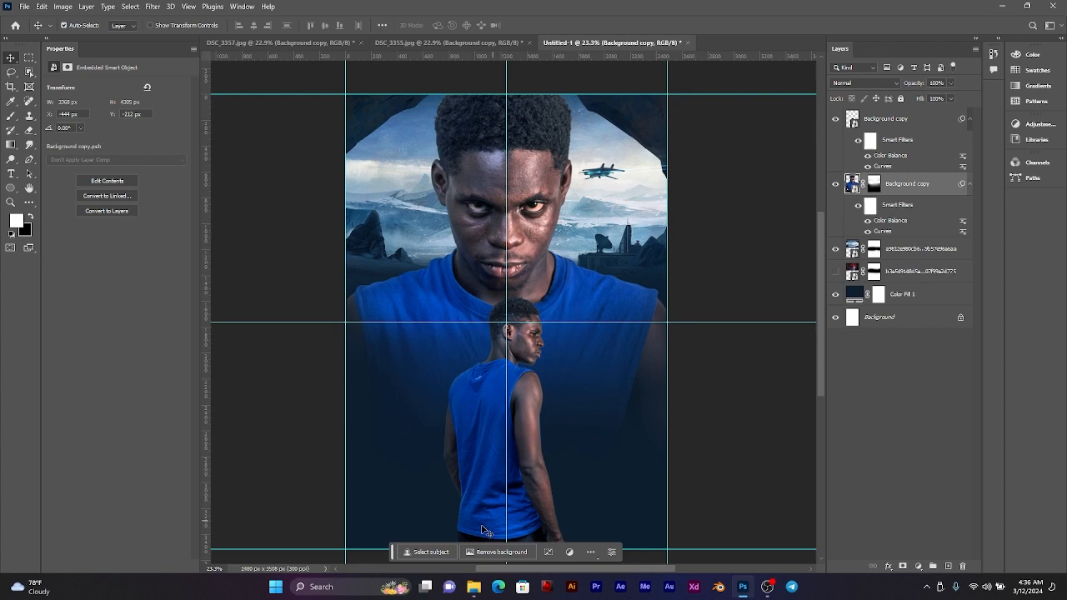
Step: Place the rocky-schouten military base image below the small man's layer, scale it to about 38% and align it with the poster's lower edge
left_click(474, 587)
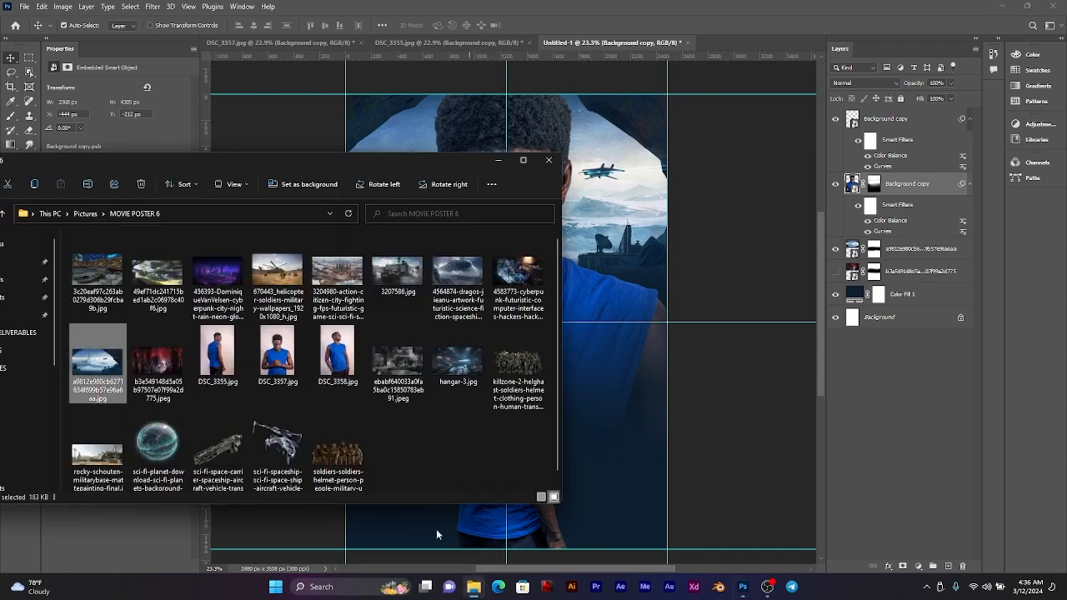
left_click(100, 283)
mouse_move(372, 365)
left_mouse_down()
mouse_move(524, 389)
mouse_move(608, 455)
mouse_move(301, 302)
mouse_move(380, 367)
mouse_move(358, 371)
left_mouse_up()
left_click_drag(84, 457, 603, 437)
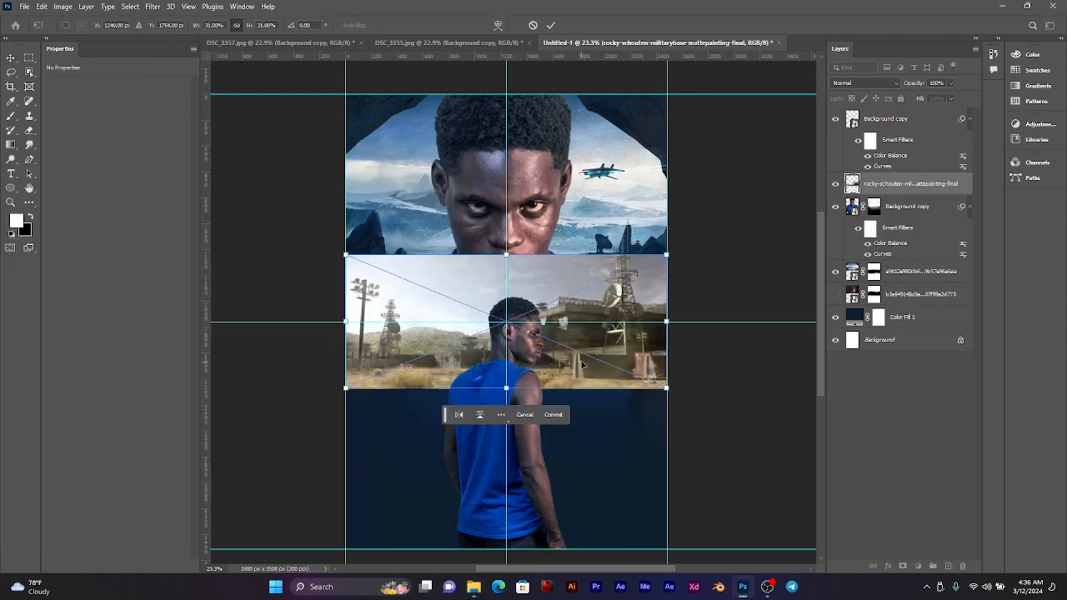
left_click_drag(582, 364, 561, 401)
left_click_drag(513, 529, 517, 556)
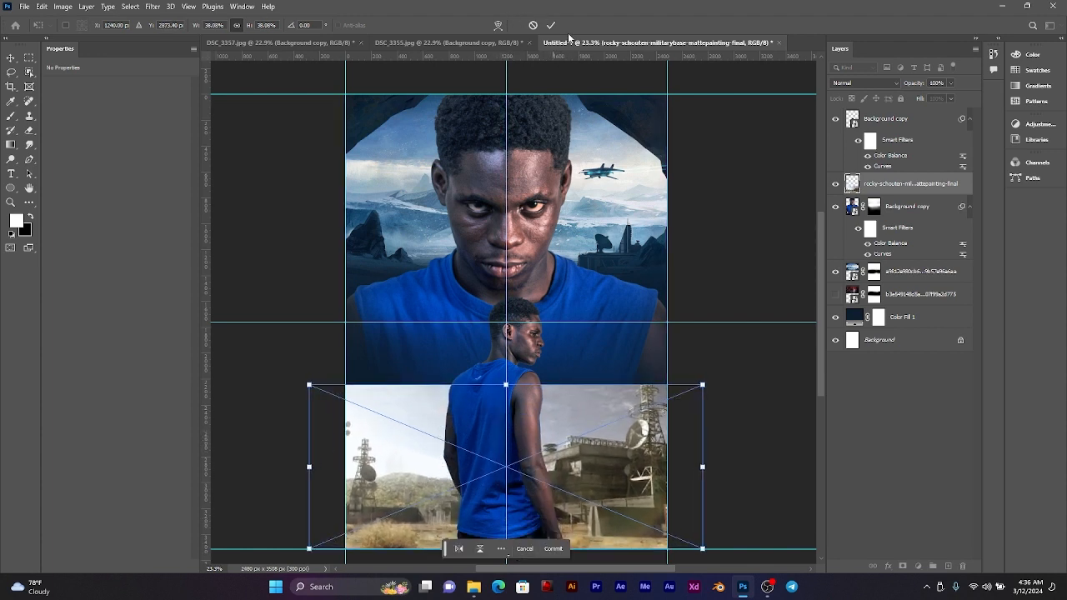
left_click(550, 25)
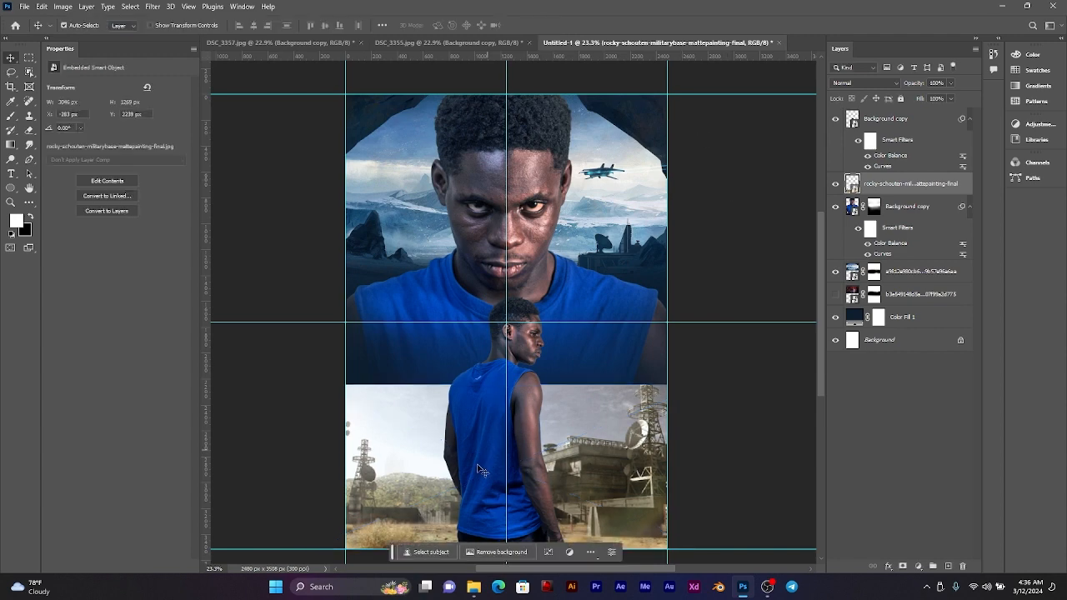
Step: Place the killzone-2 soldiers image above the military base and scale it to about 50% near the poster's lower edge
left_click(472, 589)
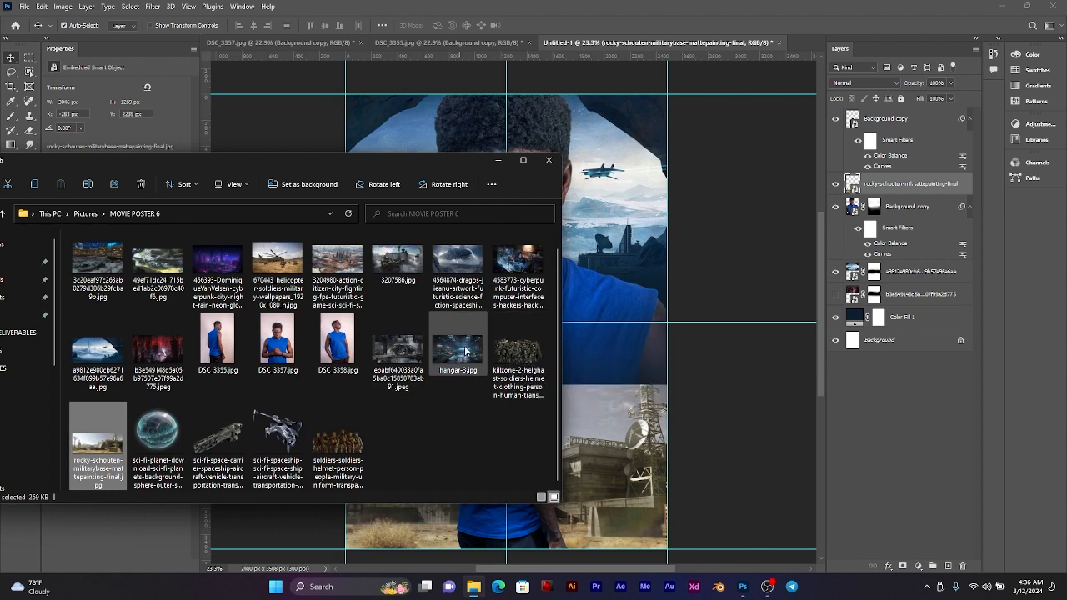
left_click(512, 351)
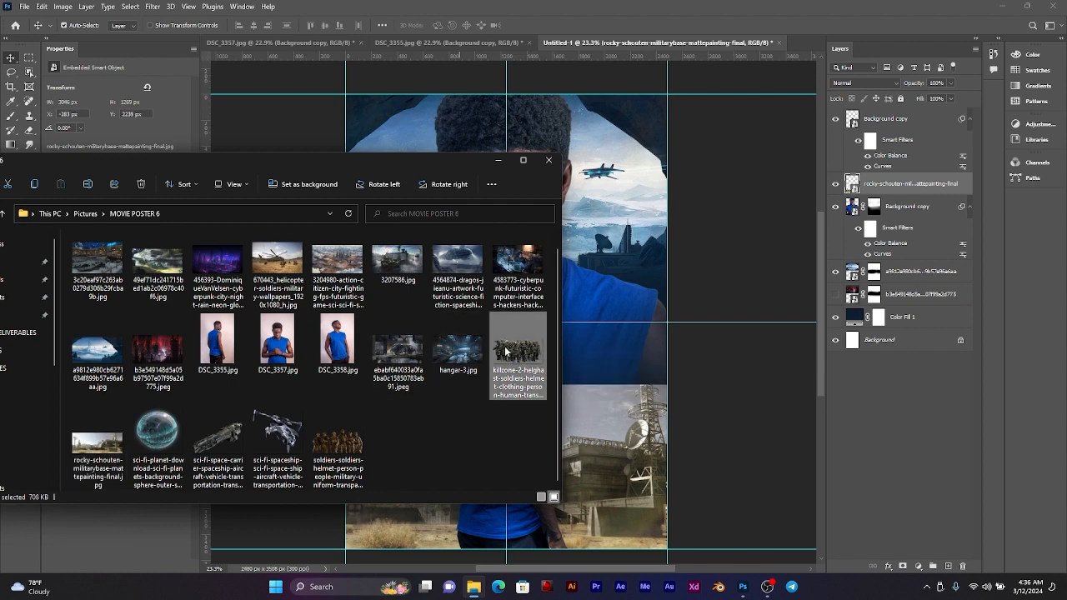
left_click_drag(505, 353, 548, 435)
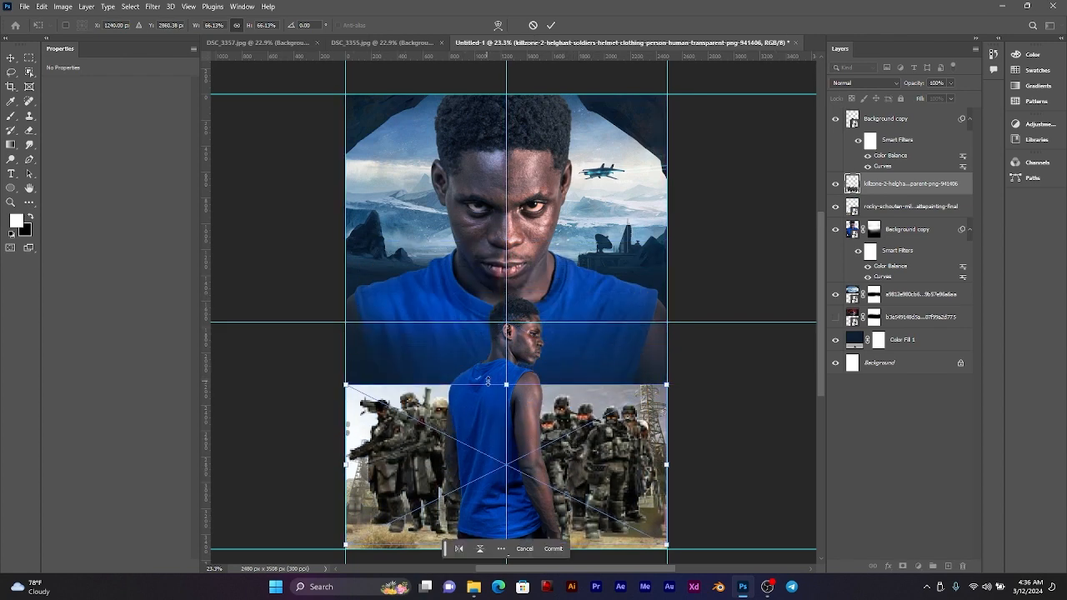
left_click_drag(506, 383, 506, 424)
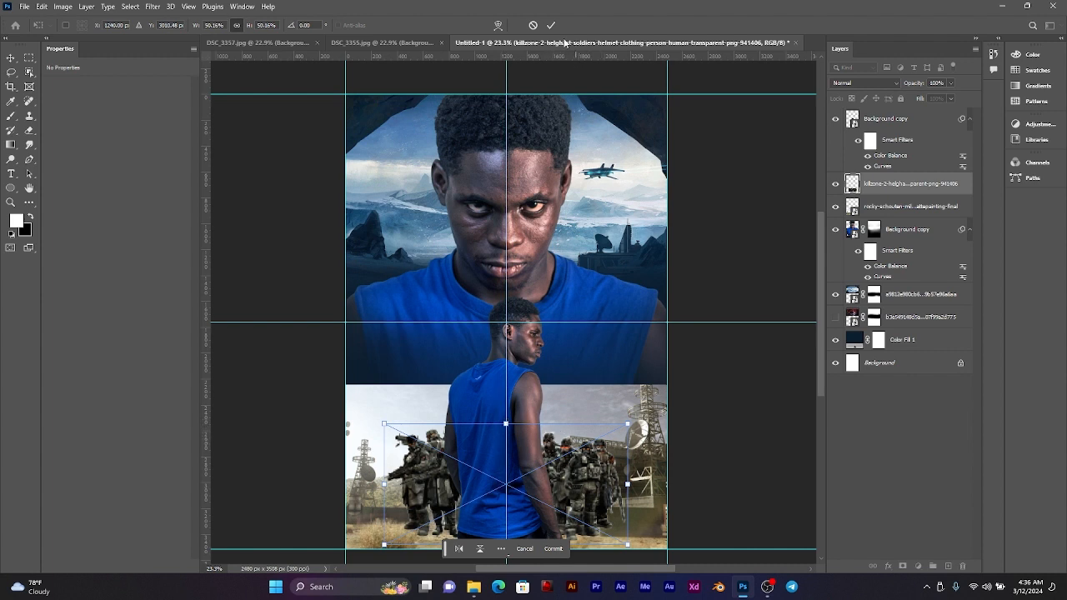
left_click(551, 25)
Step: Hide the small standing man and enlarge the military base image to about 48%, keeping it on the poster's lower edge
left_click(586, 424)
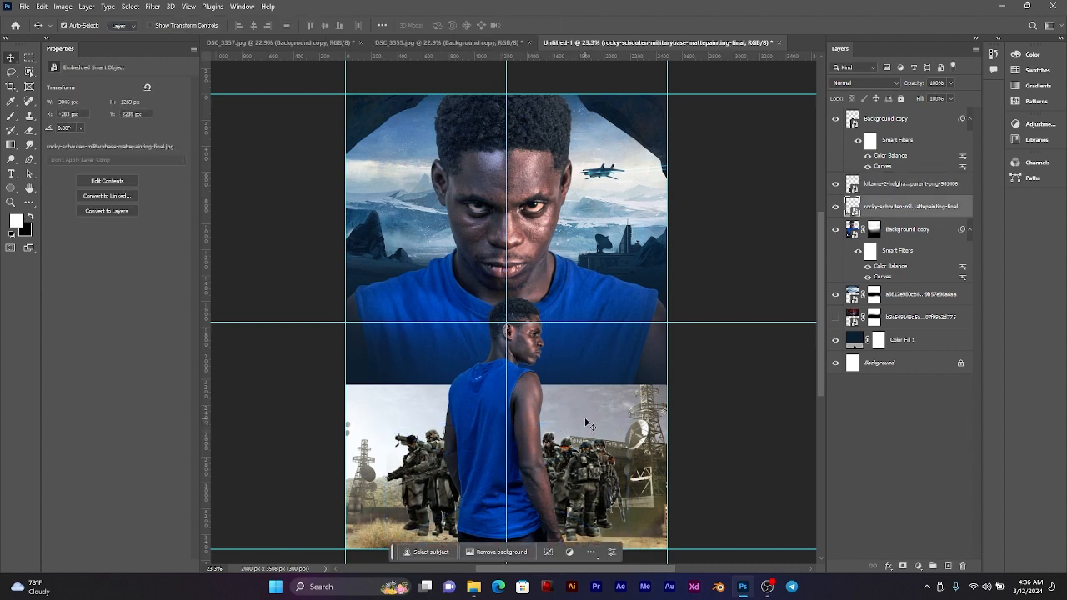
left_click(527, 339)
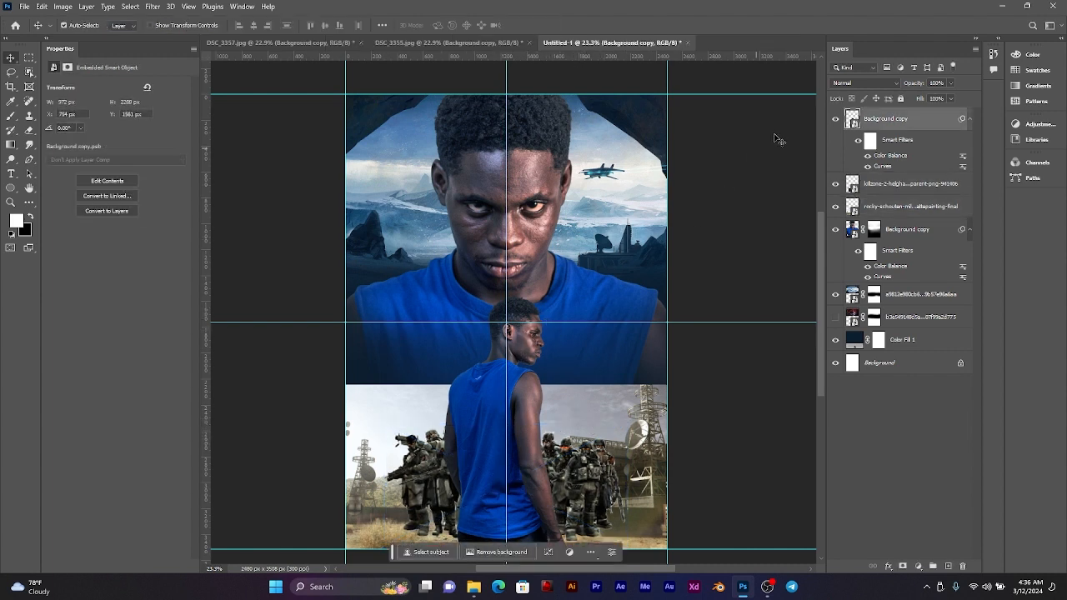
left_click(836, 119)
left_click_drag(576, 422, 519, 419)
key("ctrl+t")
left_click_drag(506, 373, 507, 328)
left_click_drag(529, 390, 535, 409)
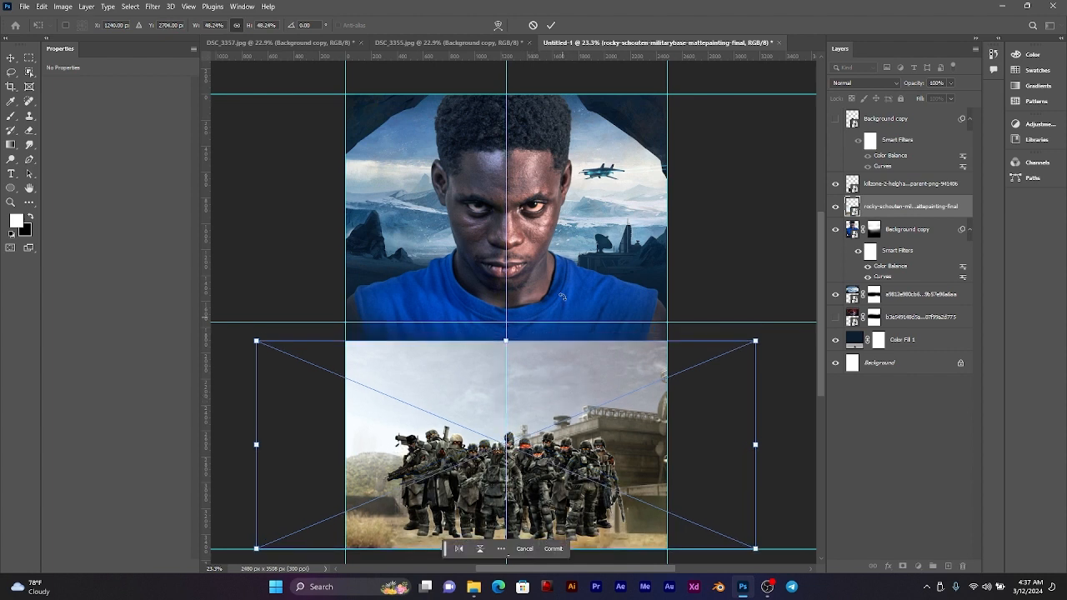
left_click(551, 26)
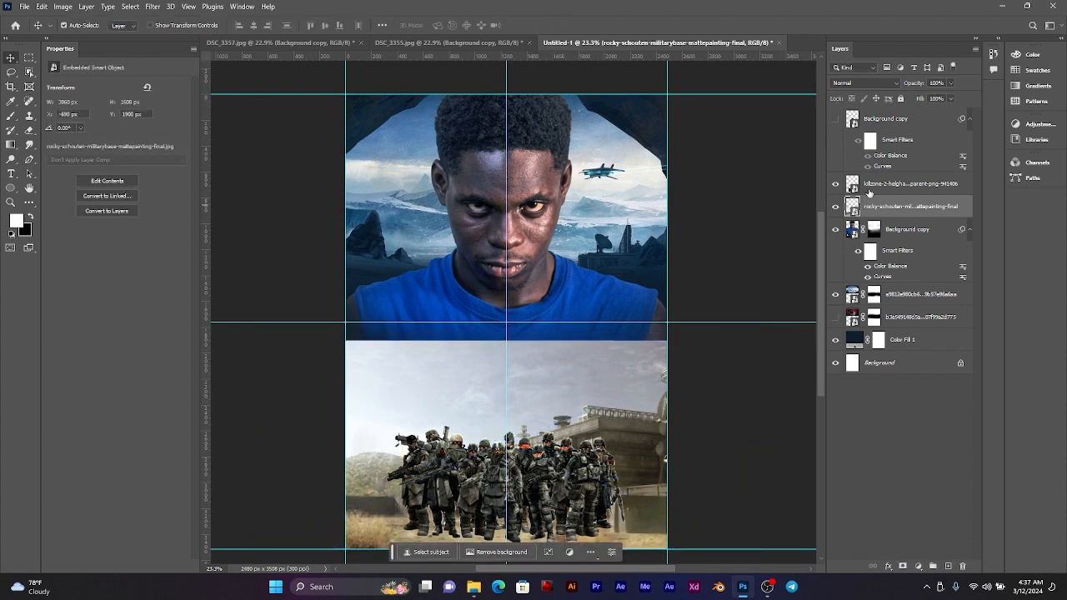
Step: Scale the group of soldiers down to about 36%, standing on the ground before the military base
left_click(879, 185)
key("ctrl+t")
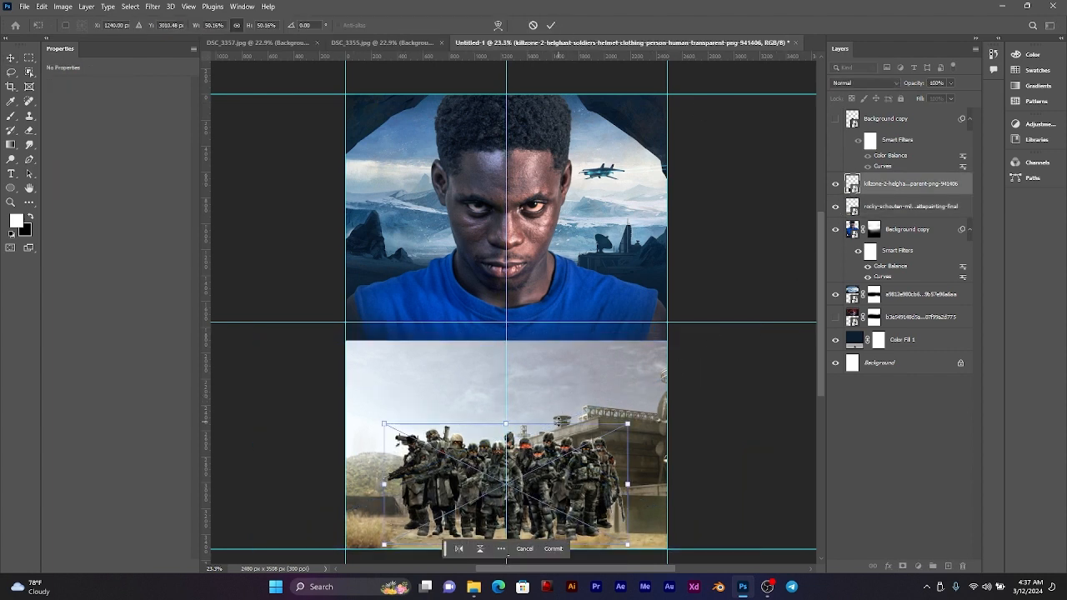
left_click_drag(514, 426, 514, 460)
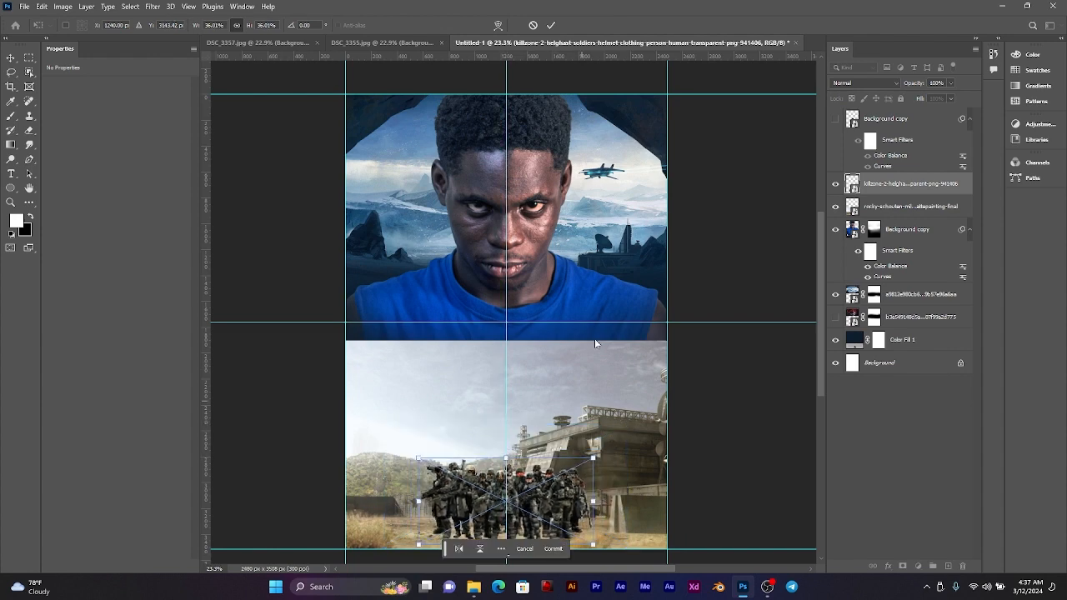
left_click(551, 26)
Step: Reduce the group of soldiers further to about 24%, keeping them centred on the vertical guide
scroll(528, 352, "down", 3)
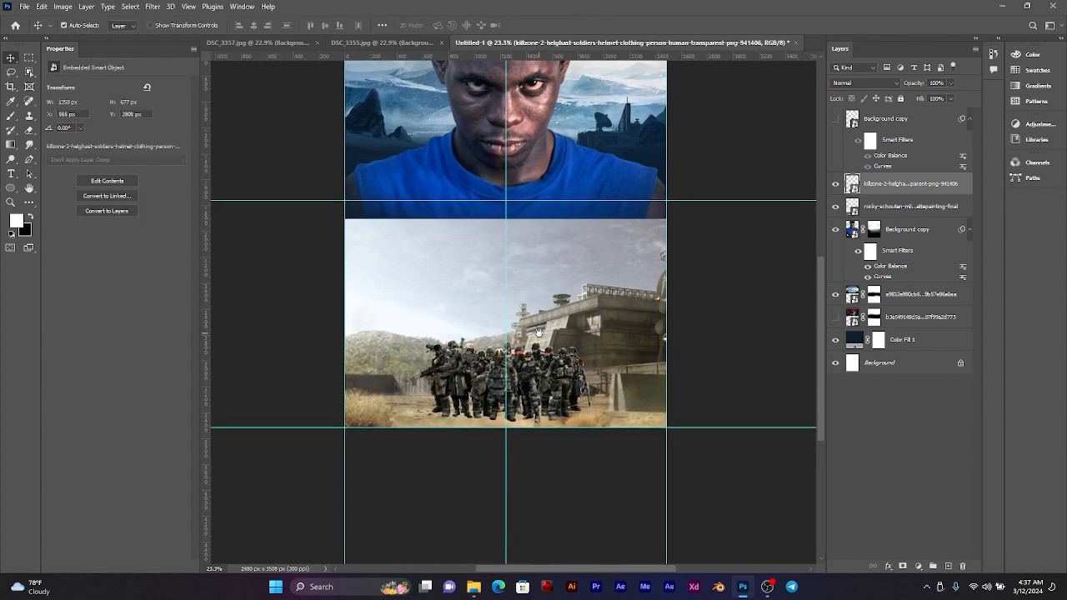
scroll(528, 352, "up", 5)
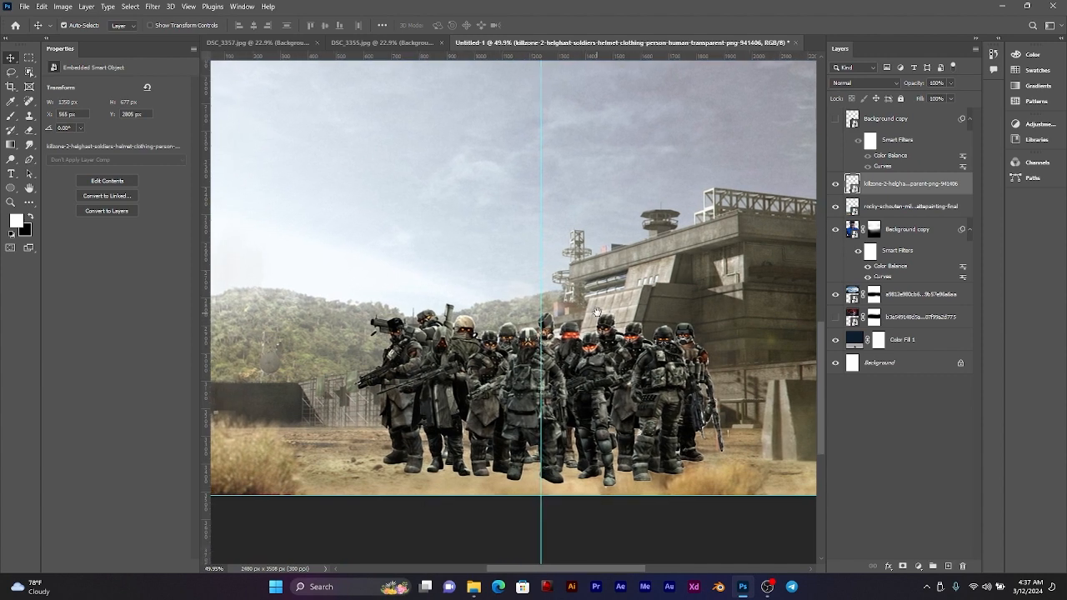
scroll(609, 329, "down", 2)
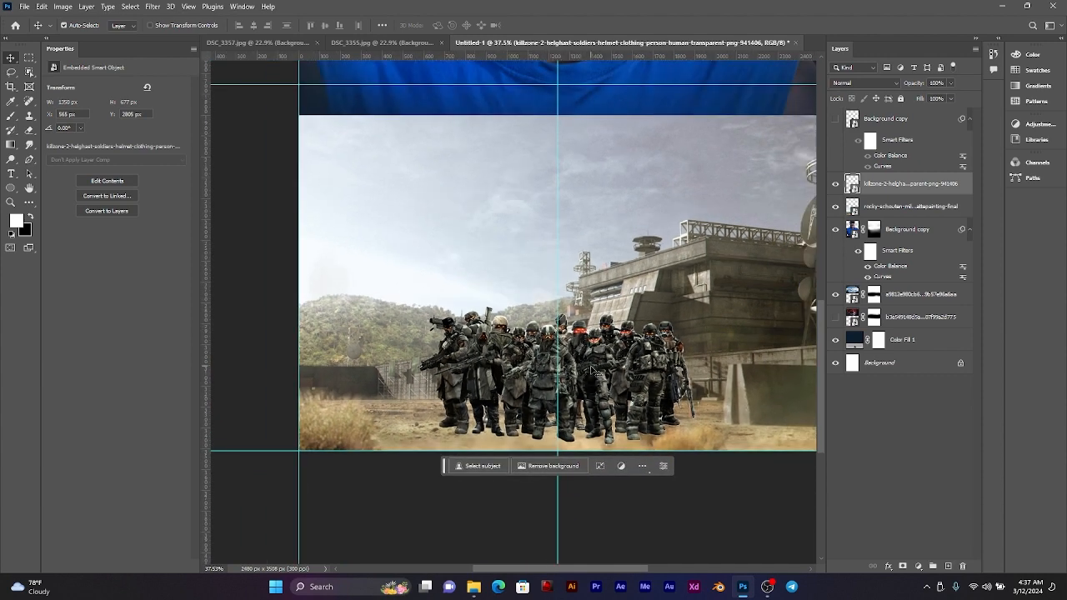
key("ctrl+t")
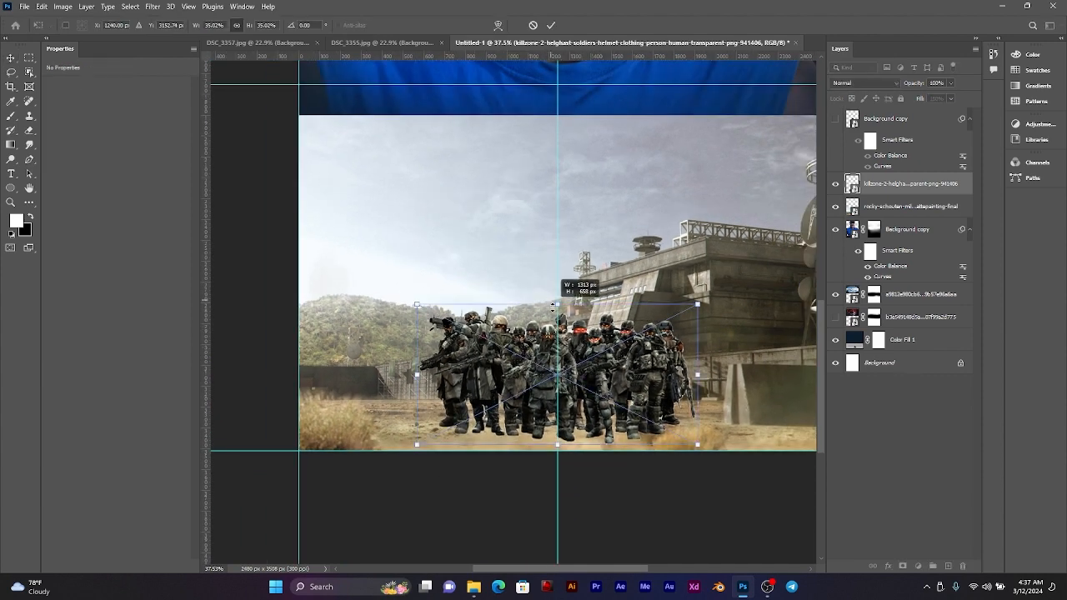
left_click_drag(555, 307, 558, 348)
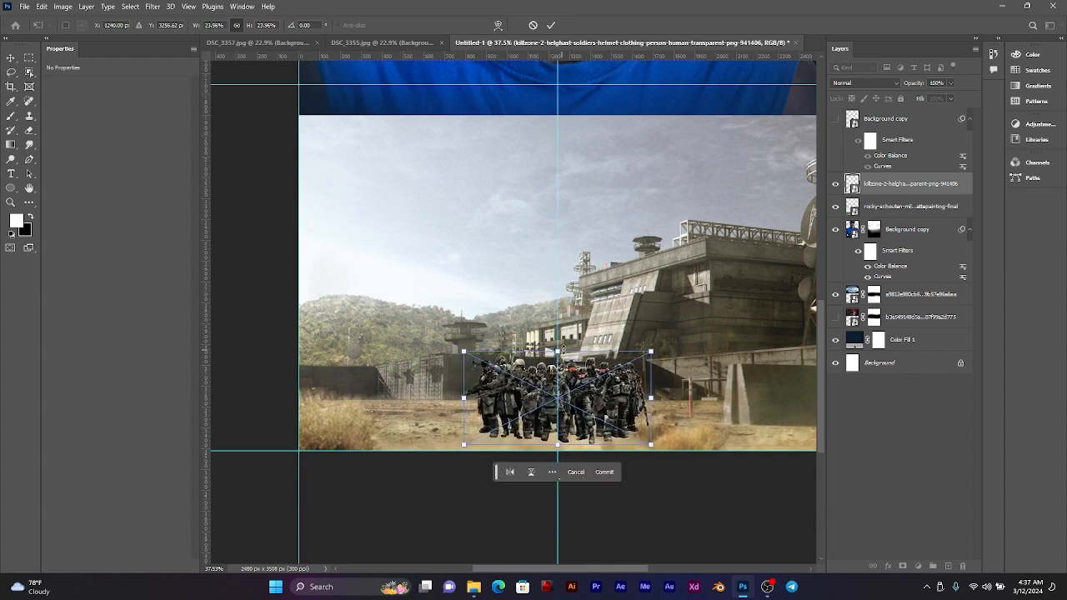
left_click(552, 25)
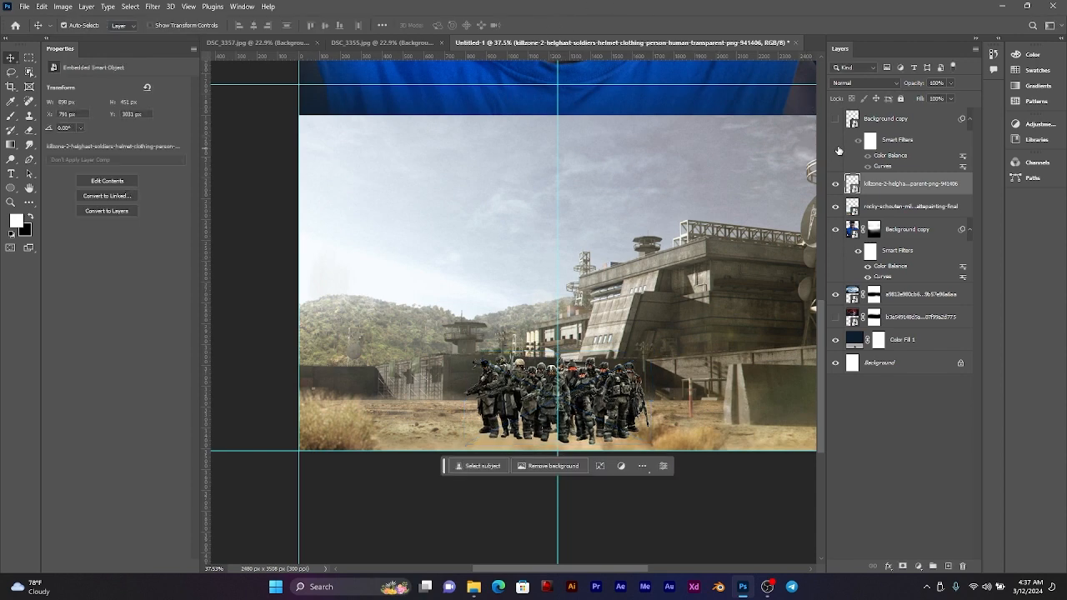
Step: Enlarge the group of soldiers to about 39%, centred on the vertical guide and slightly overlapping the poster's lower edge
left_click(837, 120)
left_click(836, 120)
scroll(609, 336, "down", 3)
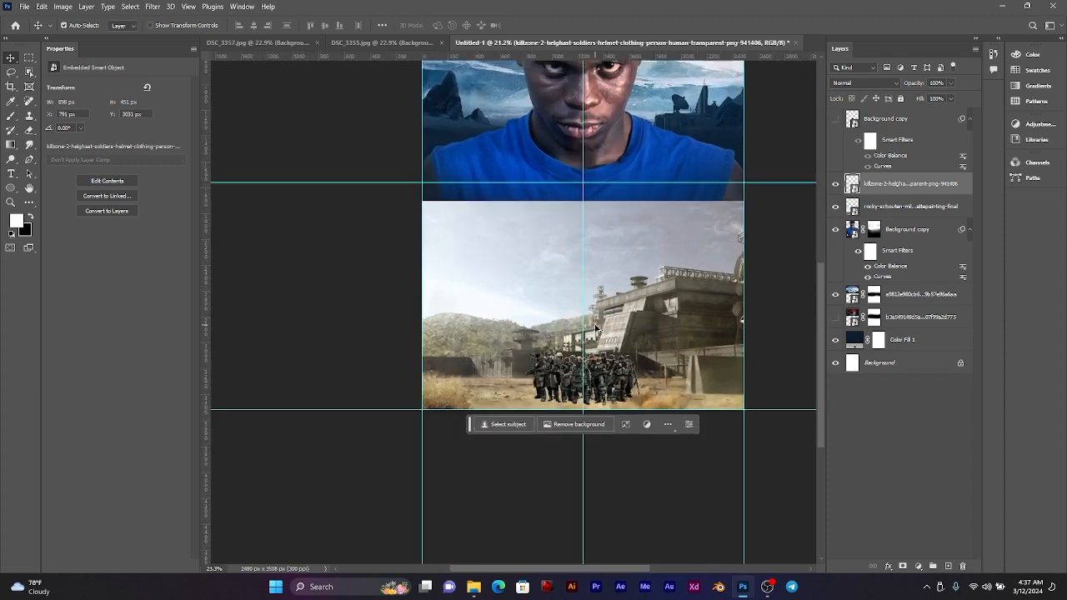
scroll(577, 375, "up", 2)
mouse_move(628, 378)
left_mouse_down()
mouse_move(529, 377)
mouse_move(622, 378)
left_mouse_up()
key("ctrl+t")
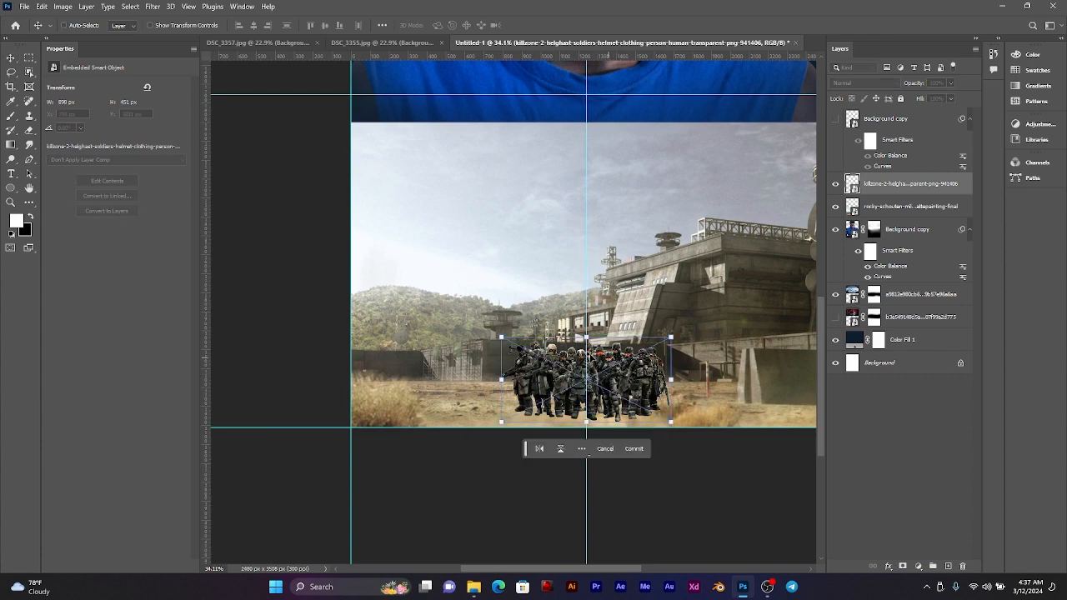
left_click_drag(587, 342, 606, 372)
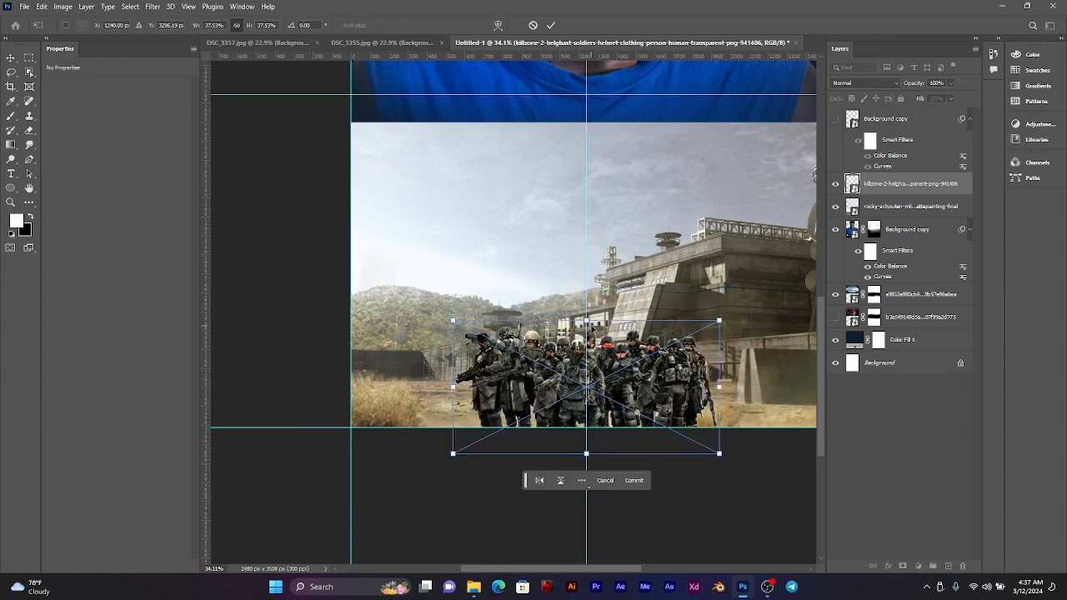
left_click_drag(587, 320, 586, 315)
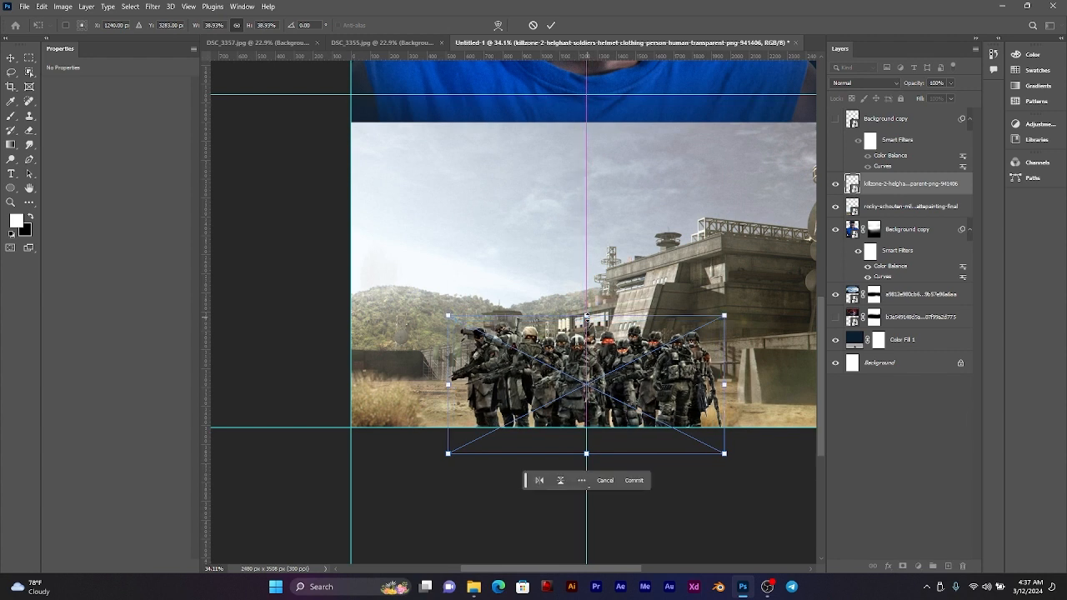
left_click(552, 26)
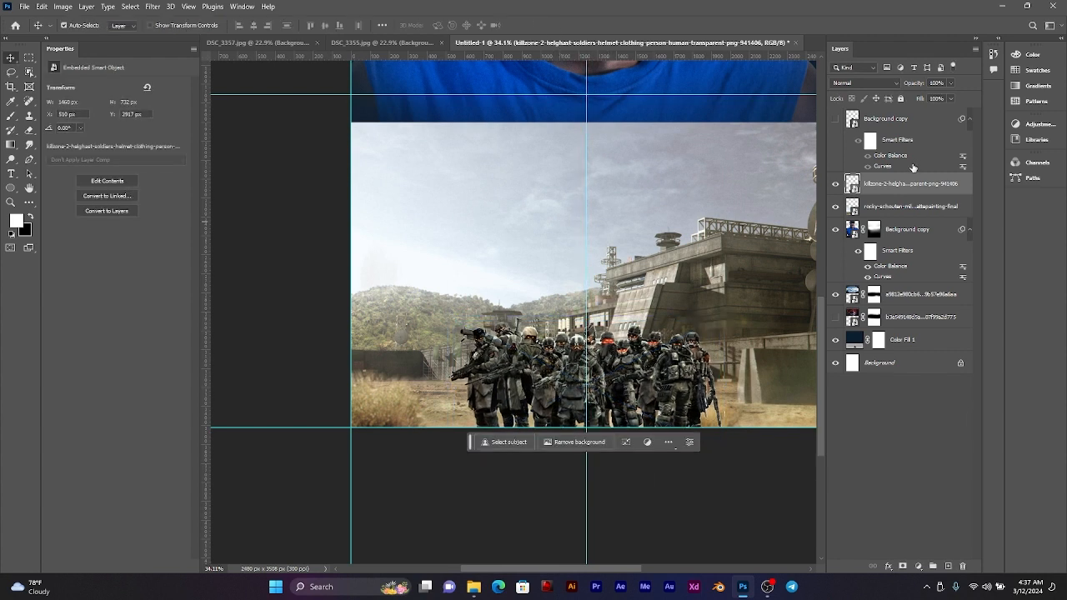
Step: Place a duplicate of the soldiers behind the original group, scaled to about 25% and standing at the poster's lower right
key("ctrl+j")
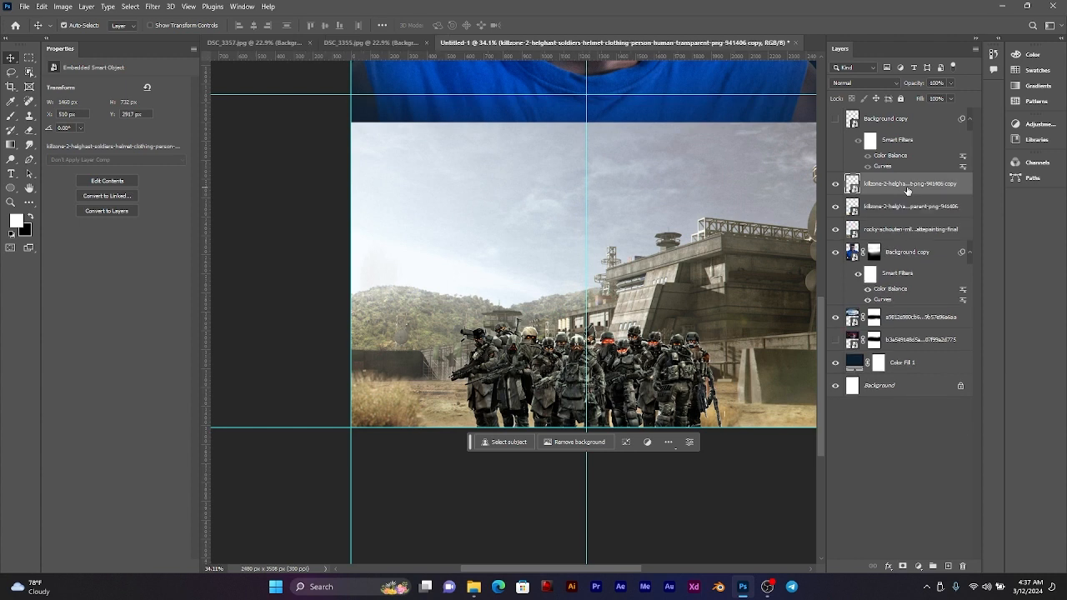
left_click_drag(907, 191, 904, 218)
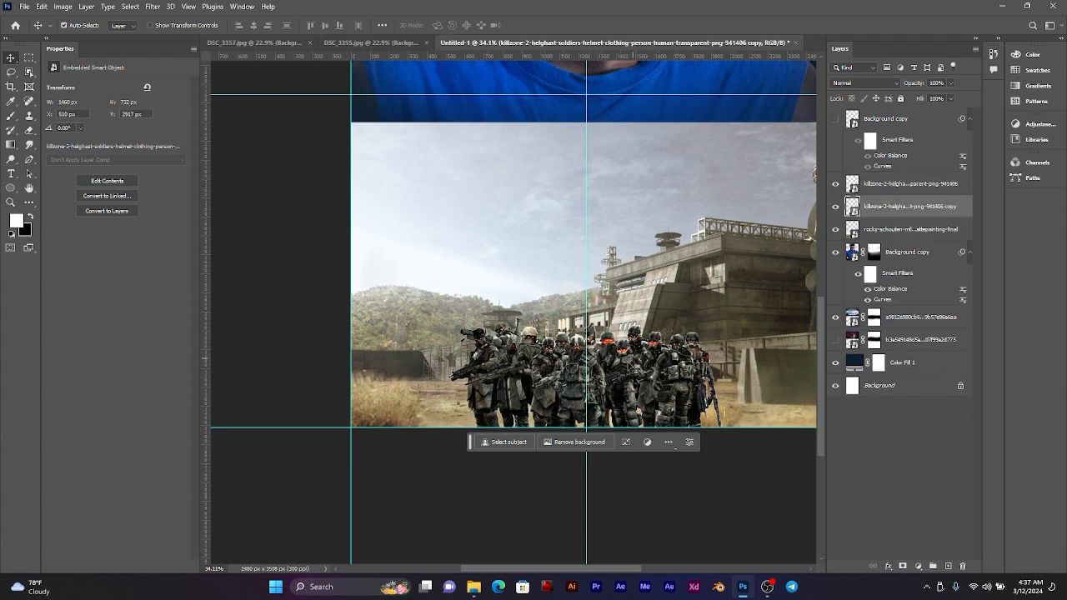
key("ctrl+t")
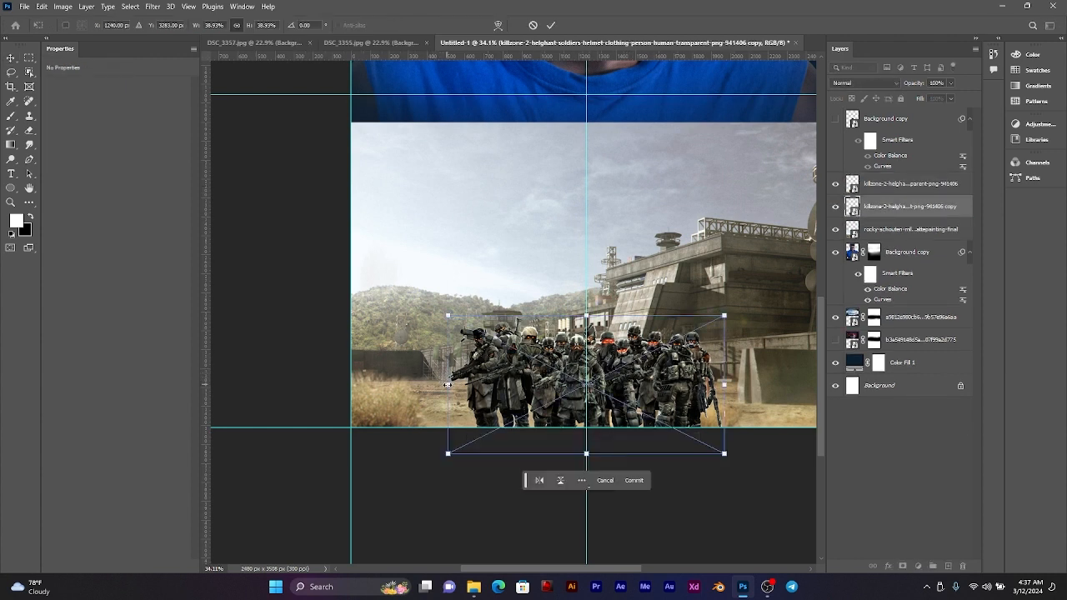
left_click_drag(596, 456, 615, 420)
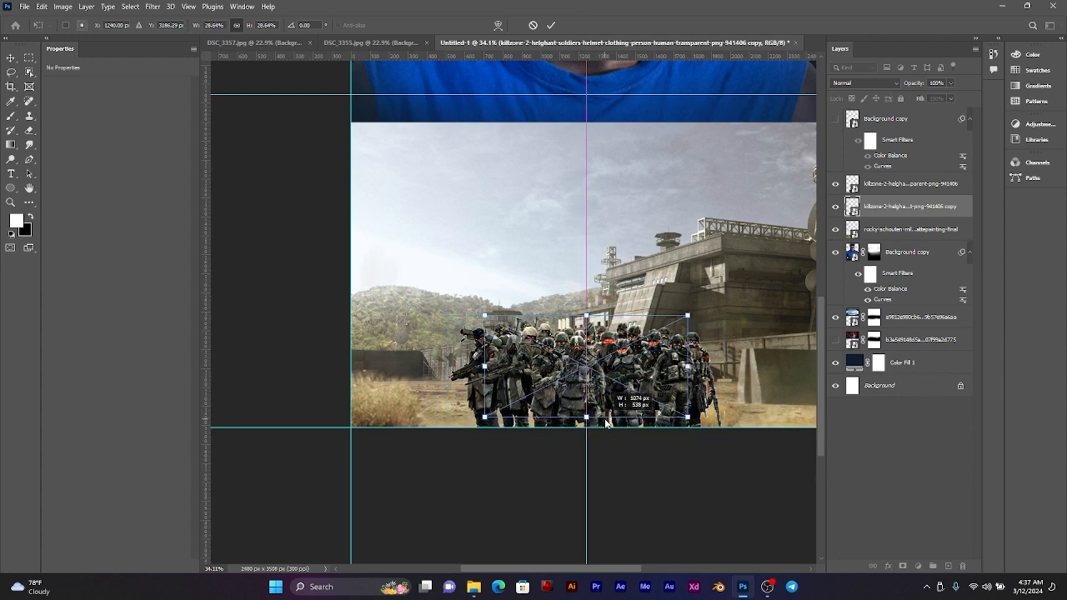
left_click_drag(618, 359, 768, 370)
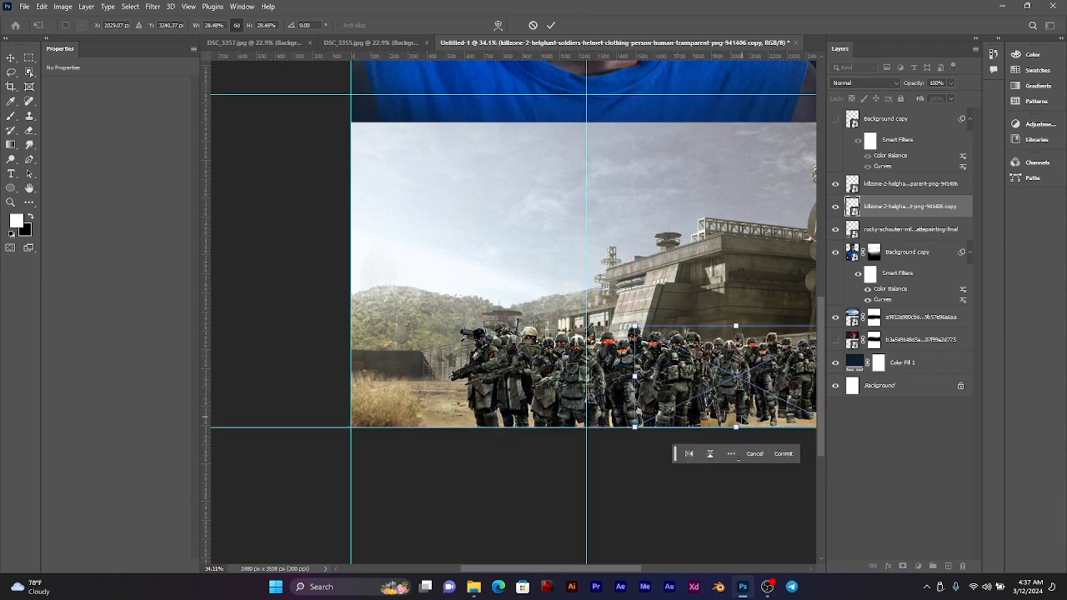
left_click_drag(737, 427, 736, 415)
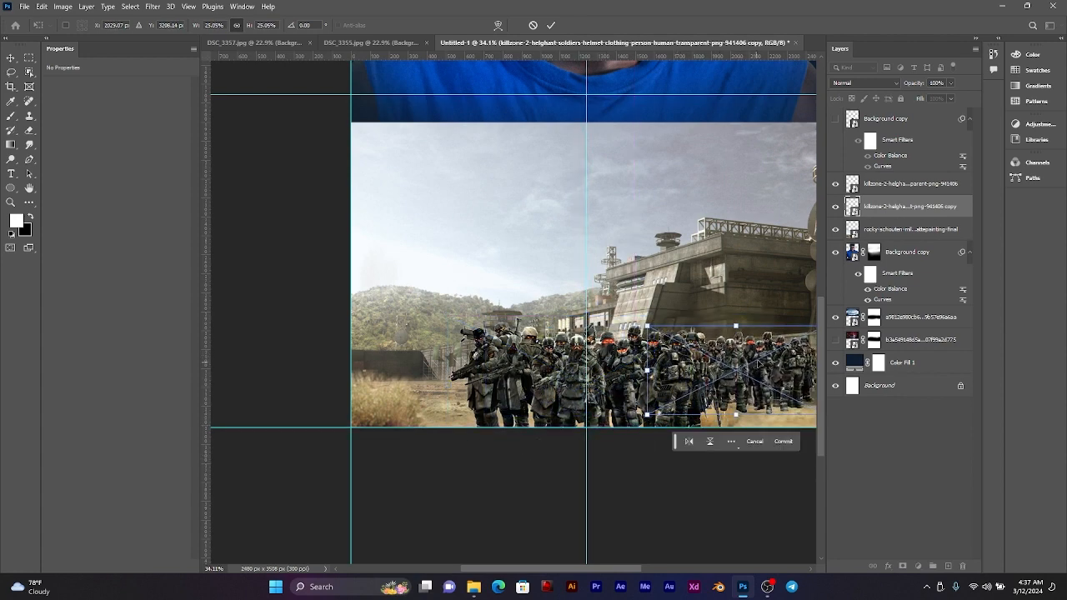
mouse_move(762, 364)
left_mouse_down()
mouse_move(764, 391)
mouse_move(756, 381)
left_mouse_up()
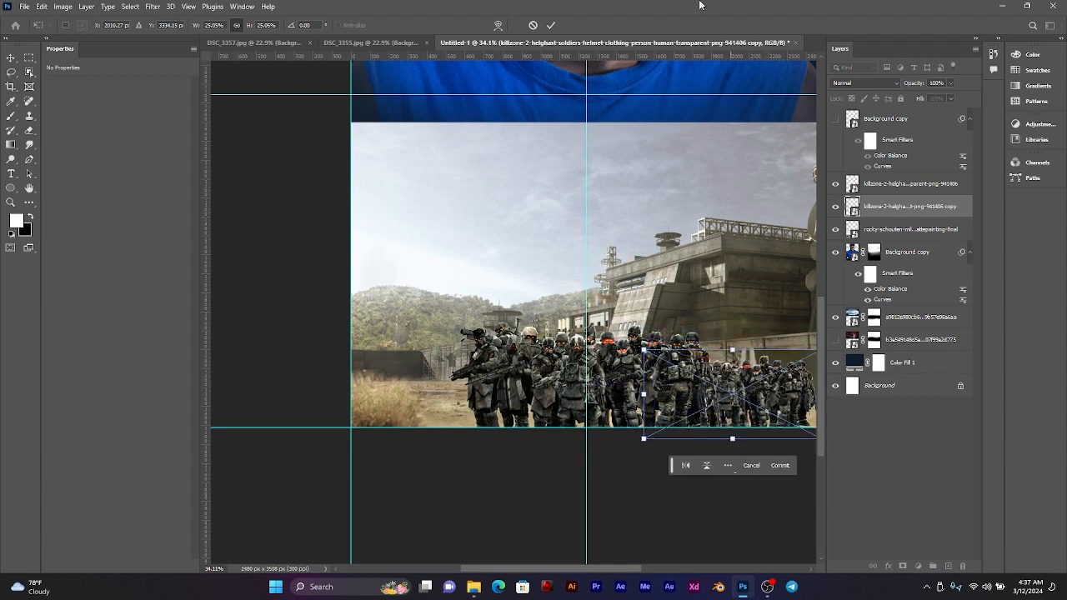
left_click(551, 26)
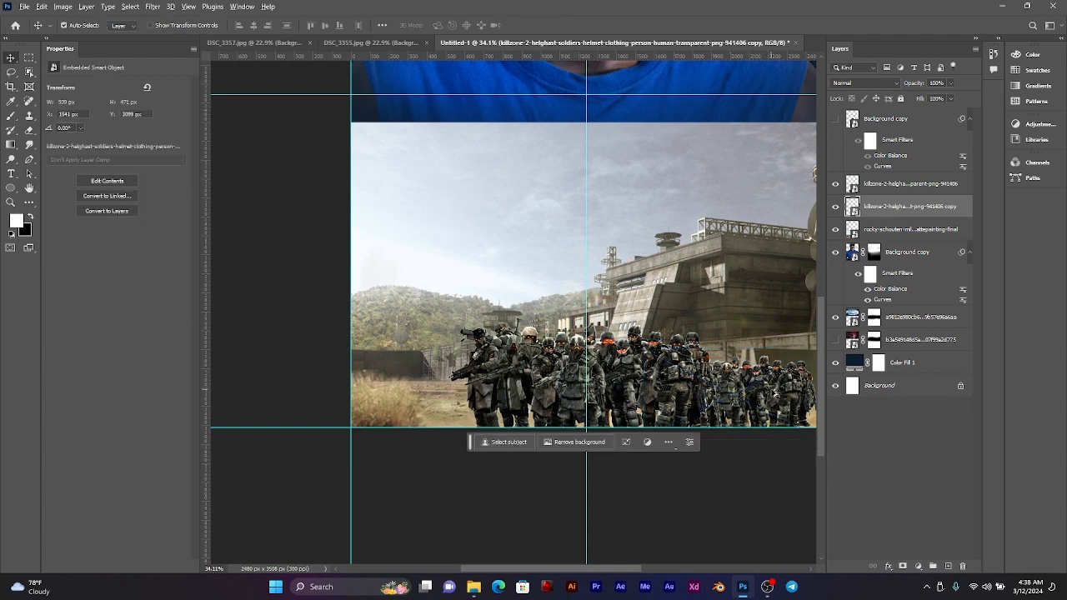
Step: Copy the smaller group of soldiers to the poster's lower left and show the small standing man again
left_click_drag(774, 395, 477, 390)
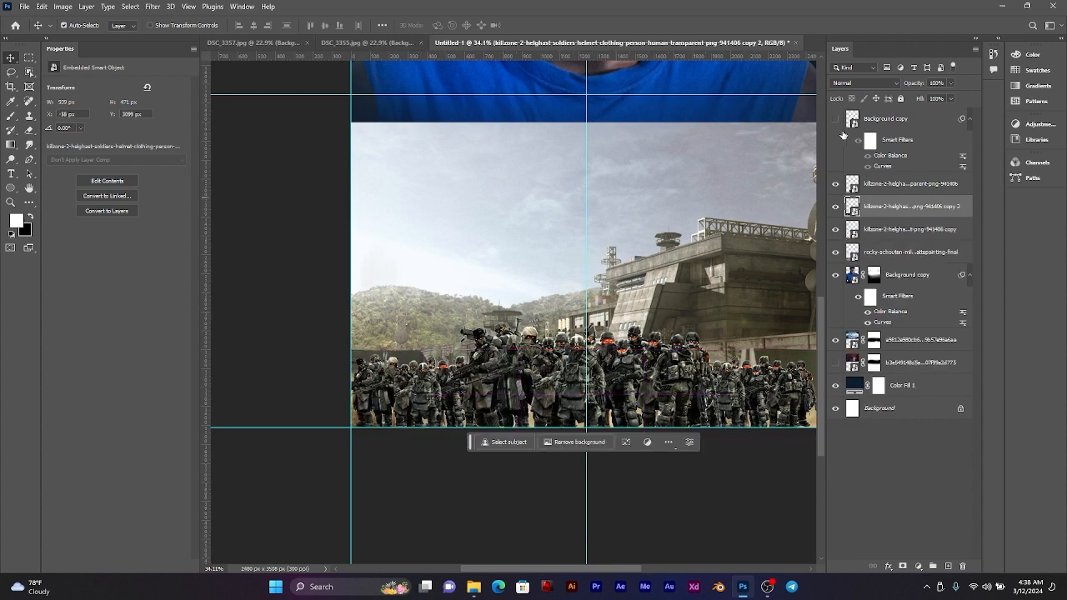
left_click(836, 121)
scroll(664, 244, "down", 2)
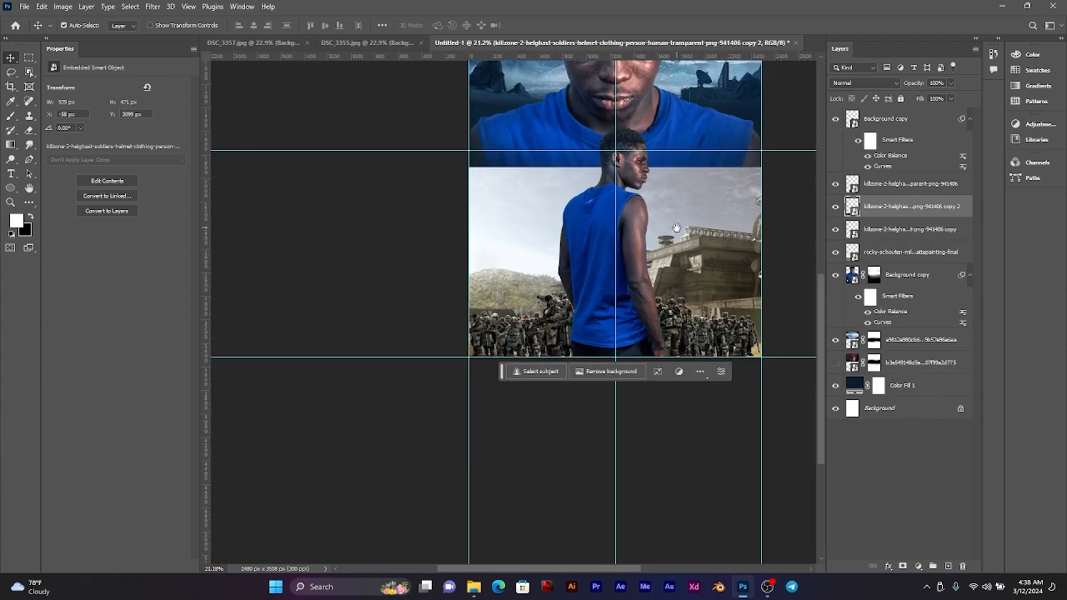
left_click_drag(677, 227, 685, 322)
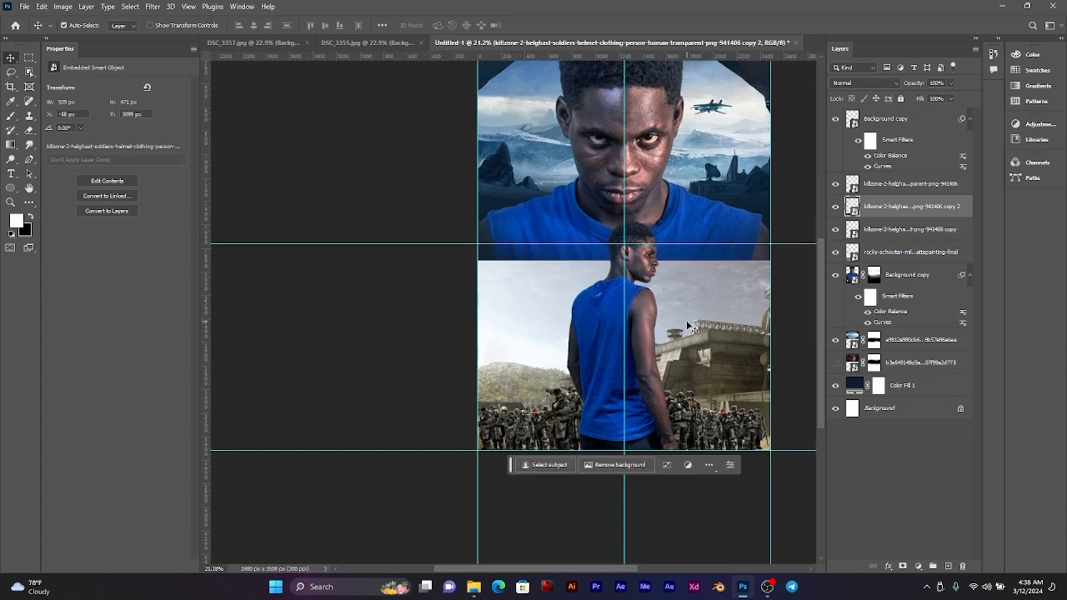
scroll(689, 326, "up", 1)
scroll(687, 330, "up", 1)
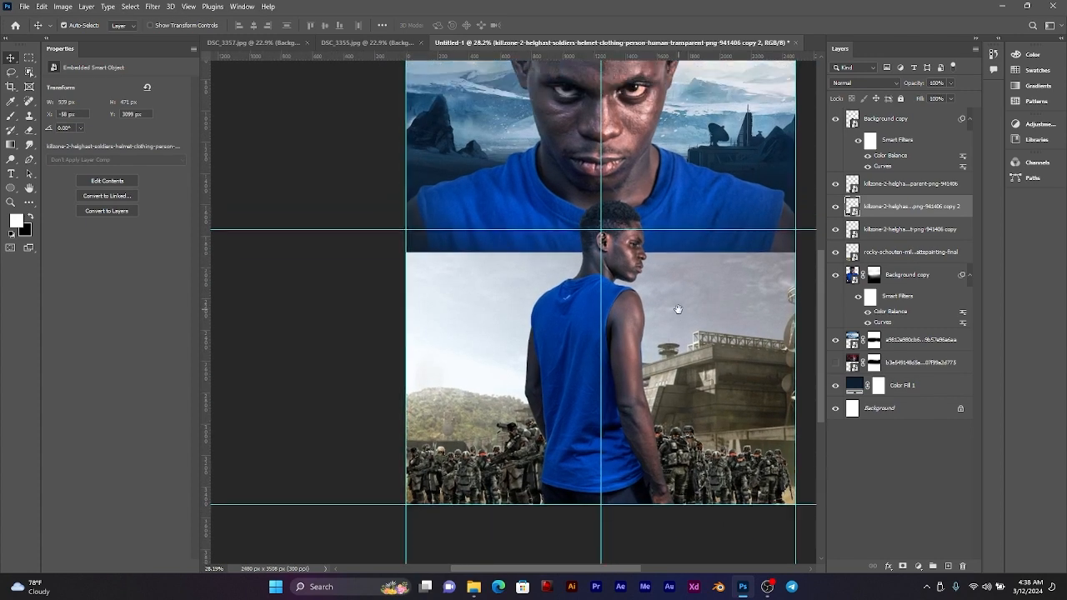
scroll(675, 350, "down", 1)
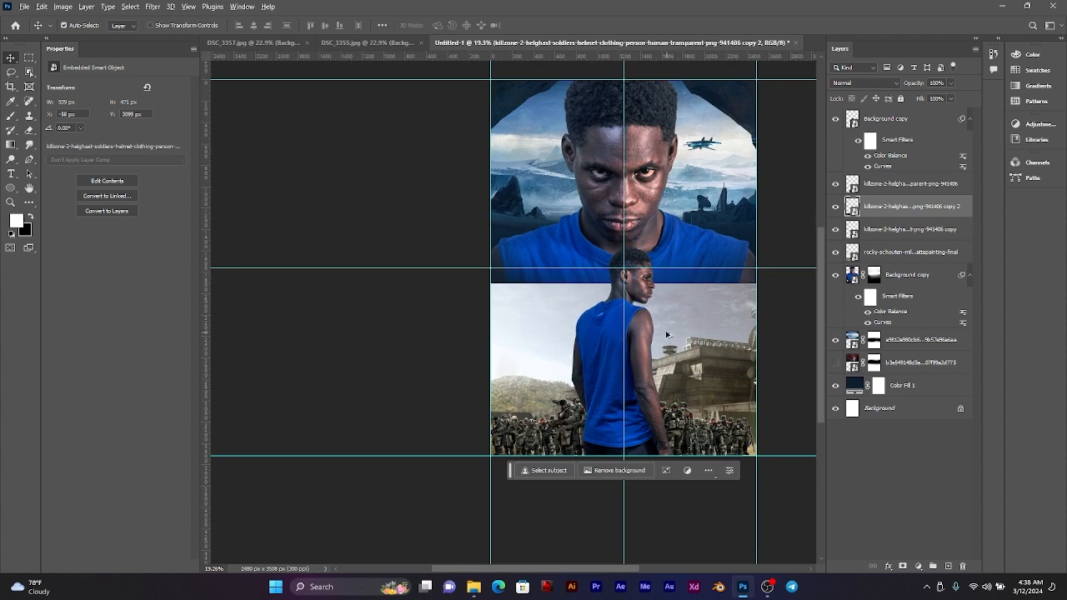
scroll(667, 334, "up", 2)
scroll(672, 332, "down", 1)
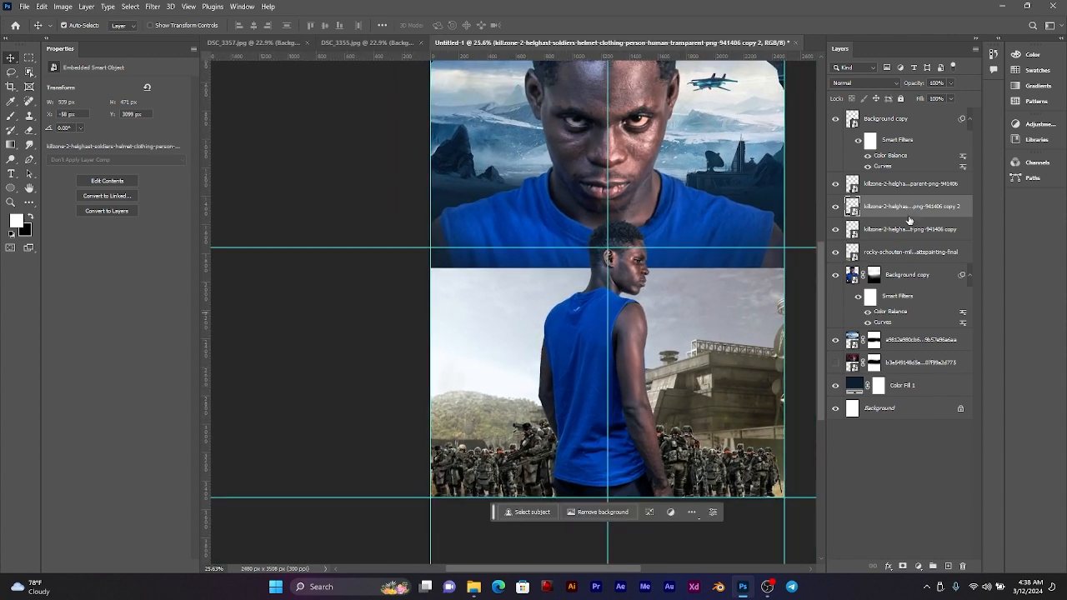
Step: Move the military base and all three soldier layers together straight up by about 400 px
left_click(897, 252)
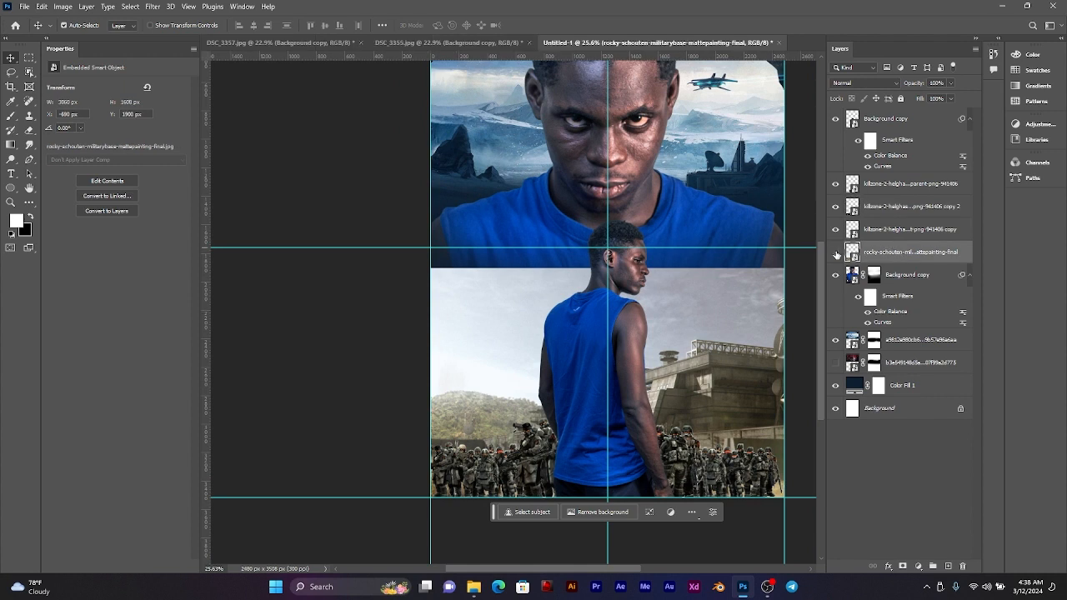
left_click(836, 252)
left_click(836, 251)
left_click(899, 226)
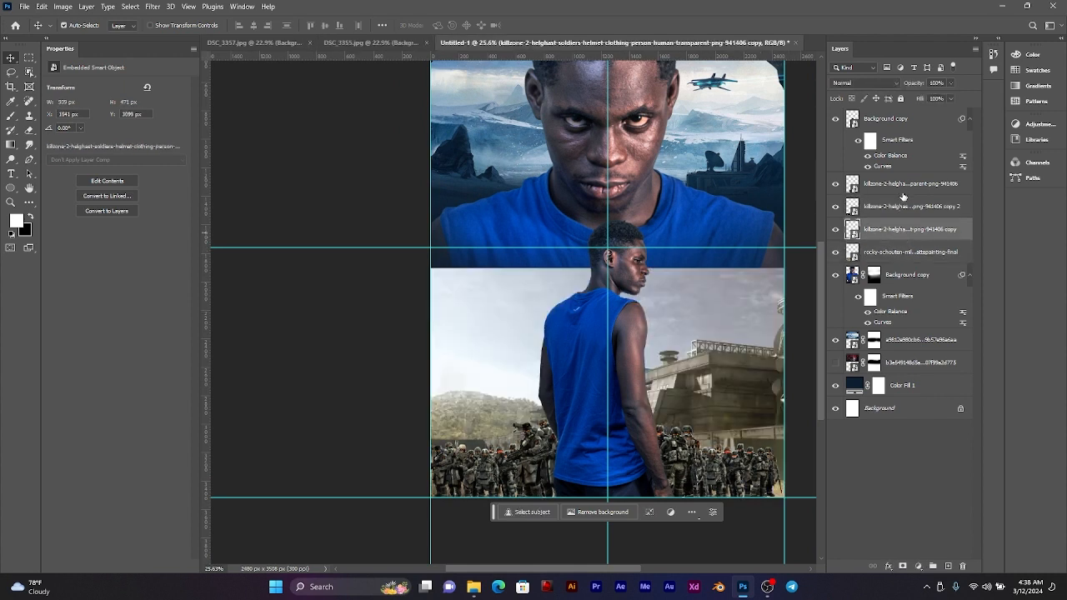
left_click(902, 191, "shift")
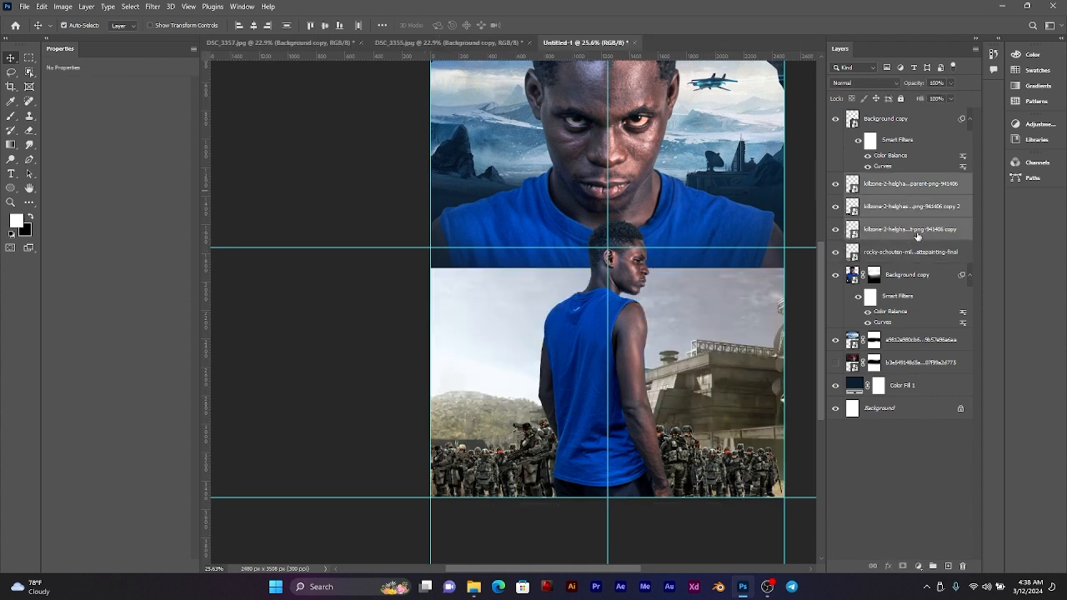
left_click(904, 256, "shift")
key("ctrl+t")
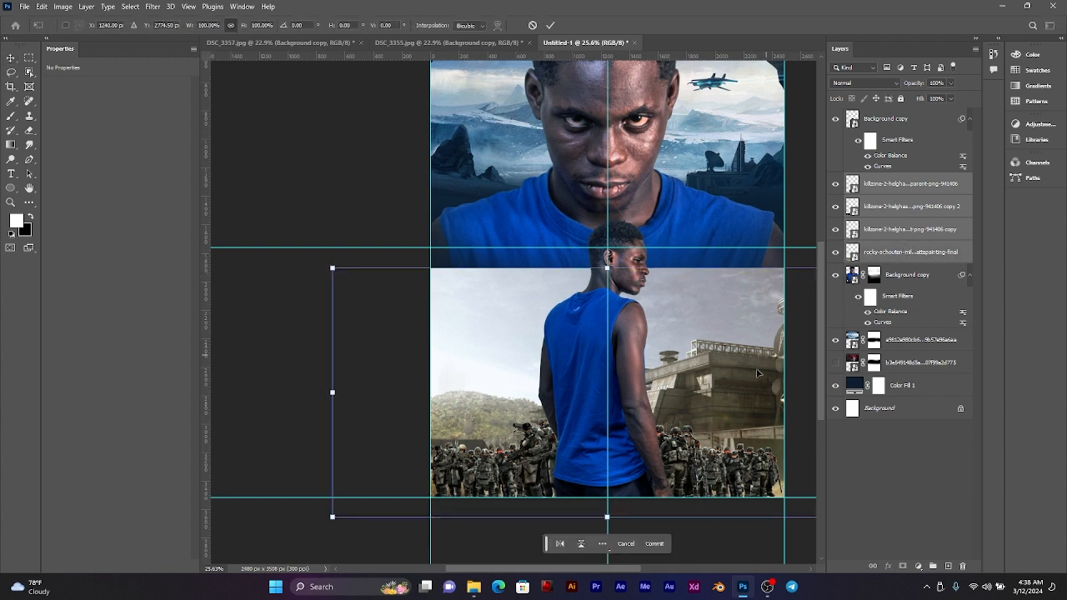
left_click_drag(708, 427, 643, 360)
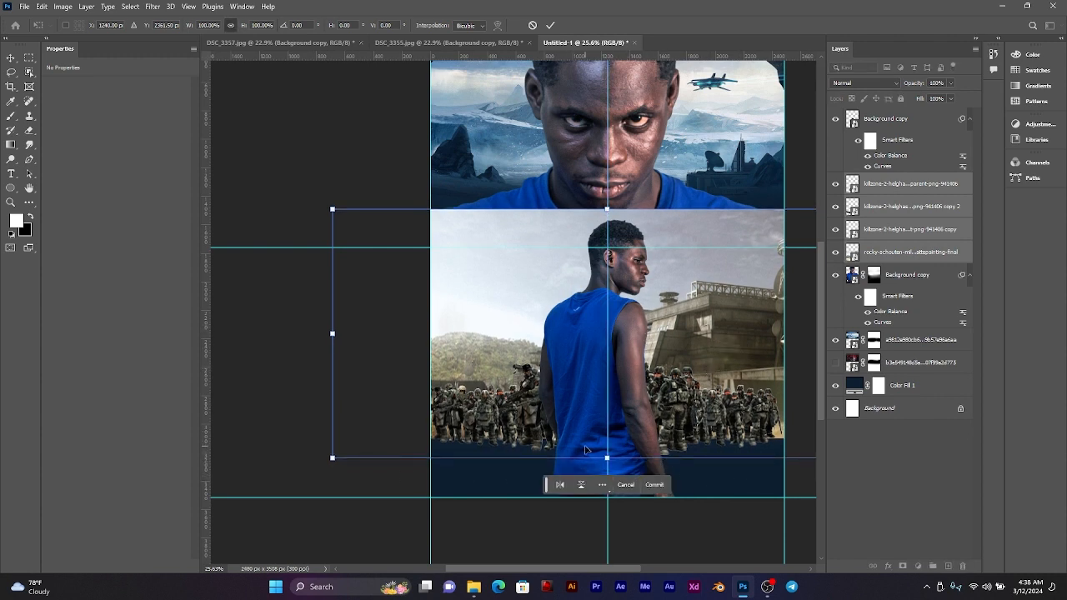
mouse_move(692, 386)
left_mouse_down()
mouse_move(700, 446)
mouse_move(696, 396)
left_mouse_up()
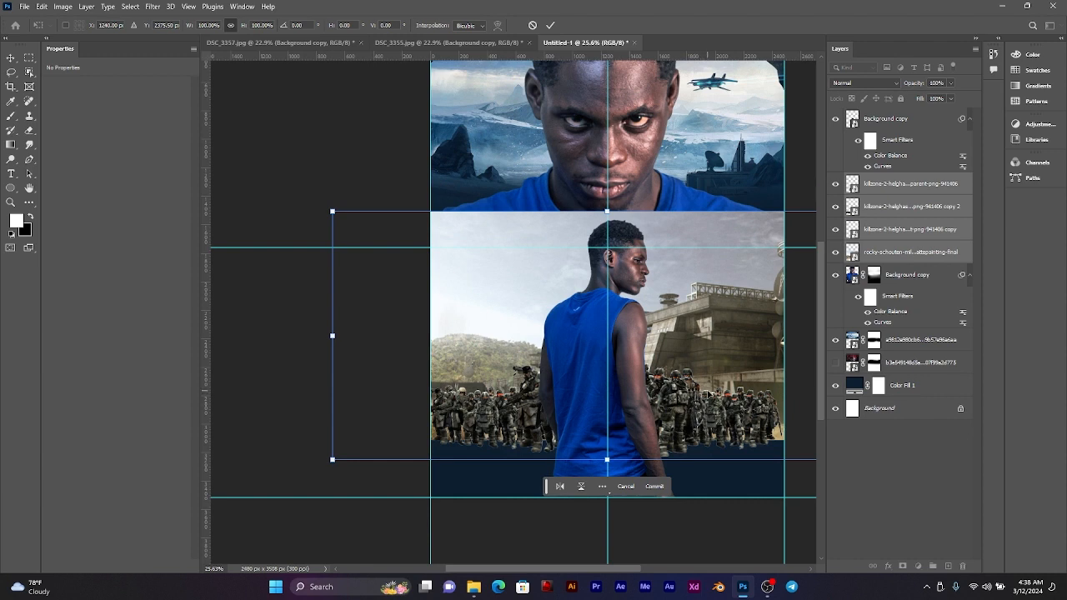
left_click_drag(677, 402, 677, 402)
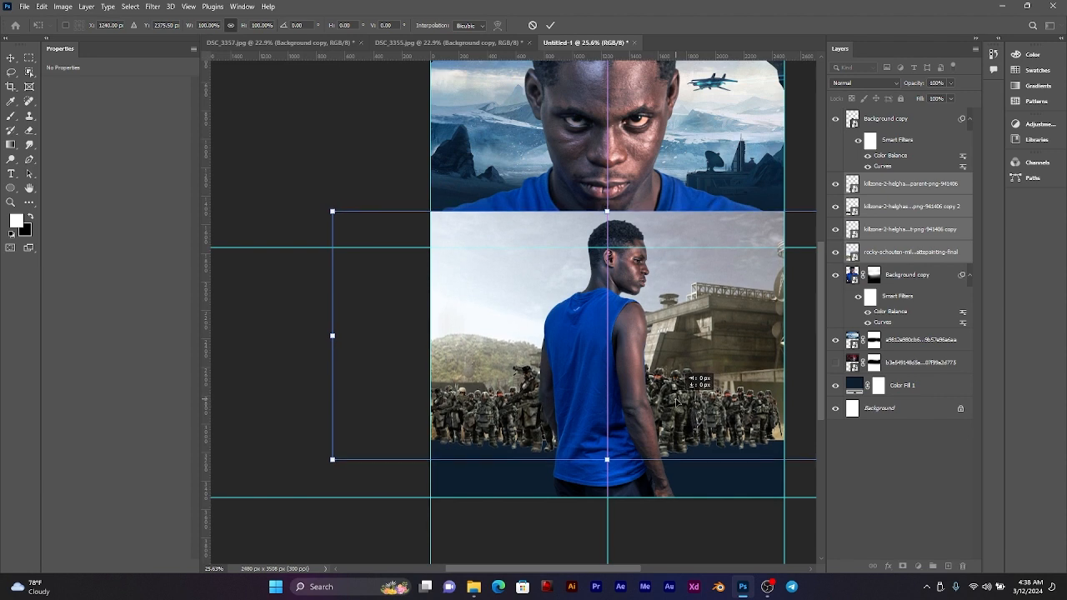
left_click(550, 25)
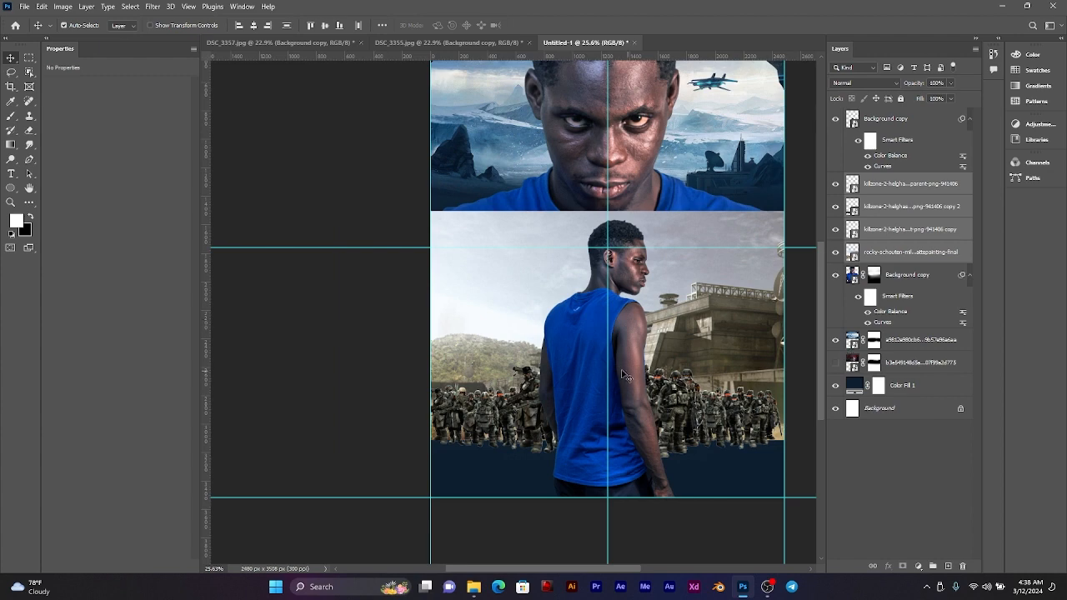
Step: Add a layer mask to the military base and brush out its sky and upper part over the large man's shirt
scroll(704, 301, "down", 4)
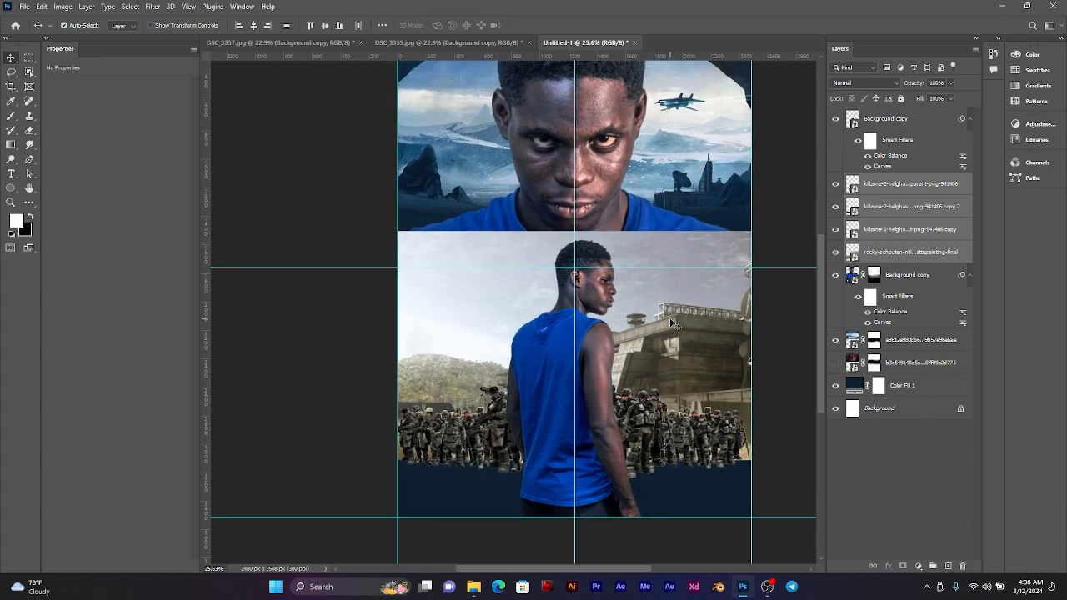
scroll(666, 322, "down", 2)
left_click_drag(669, 312, 632, 311)
scroll(632, 312, "up", 3)
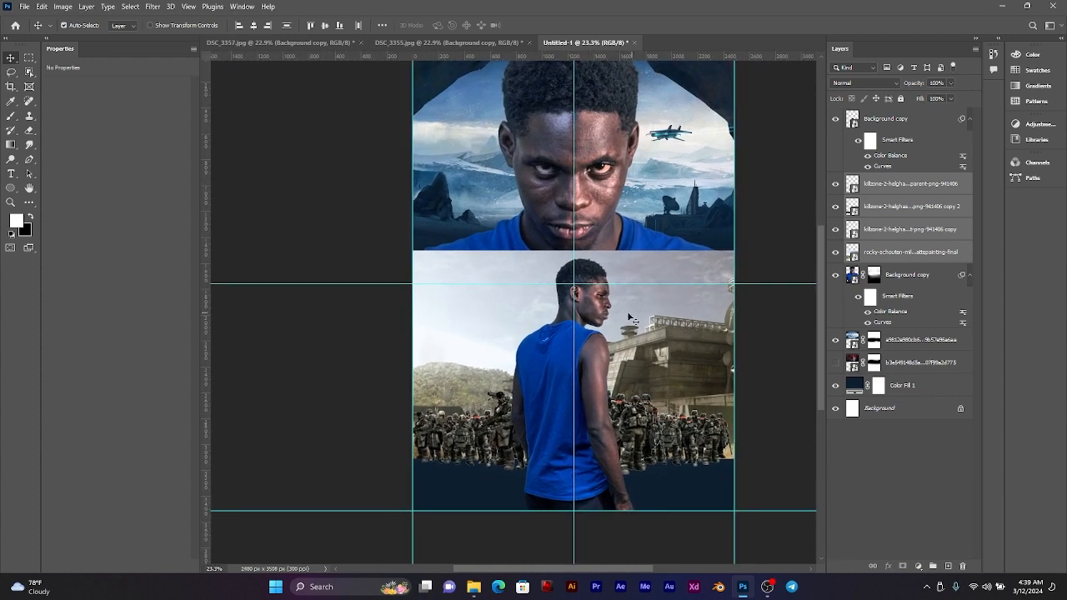
scroll(625, 305, "up", 2)
left_click(897, 258)
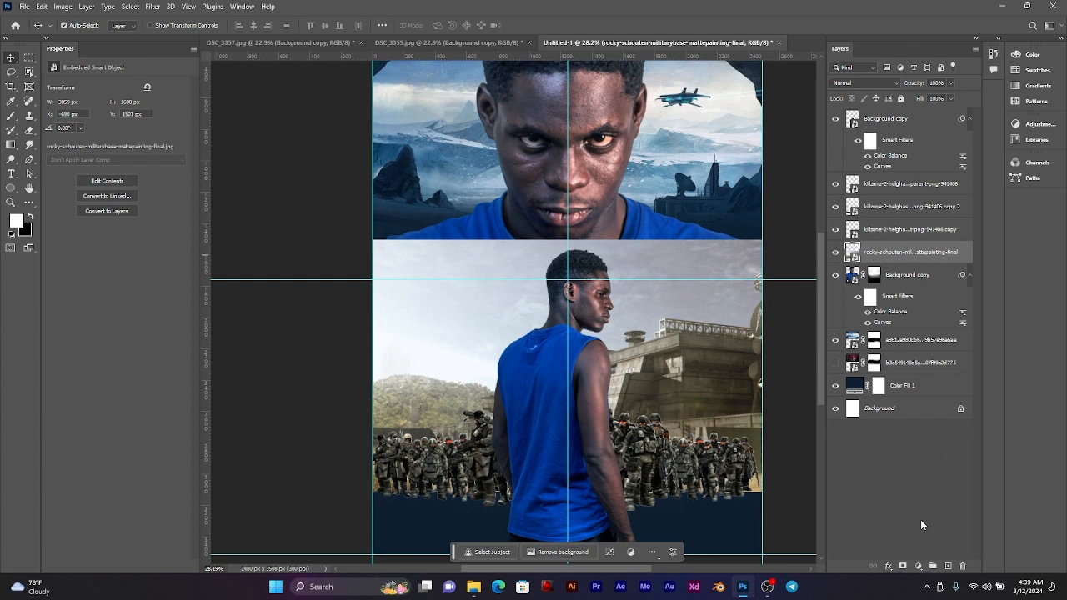
left_click(903, 566)
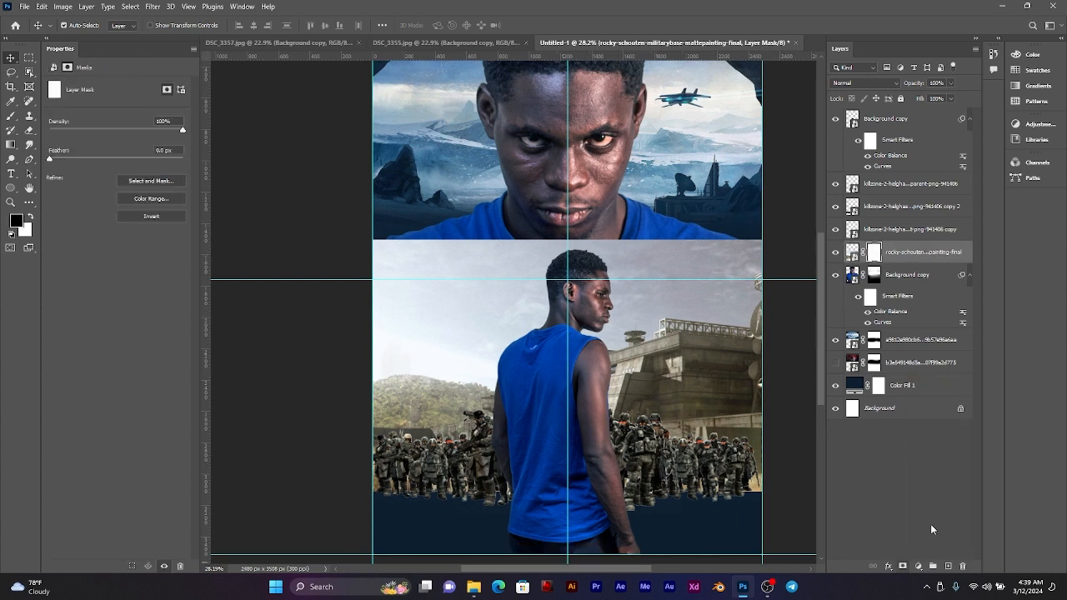
left_click(10, 115)
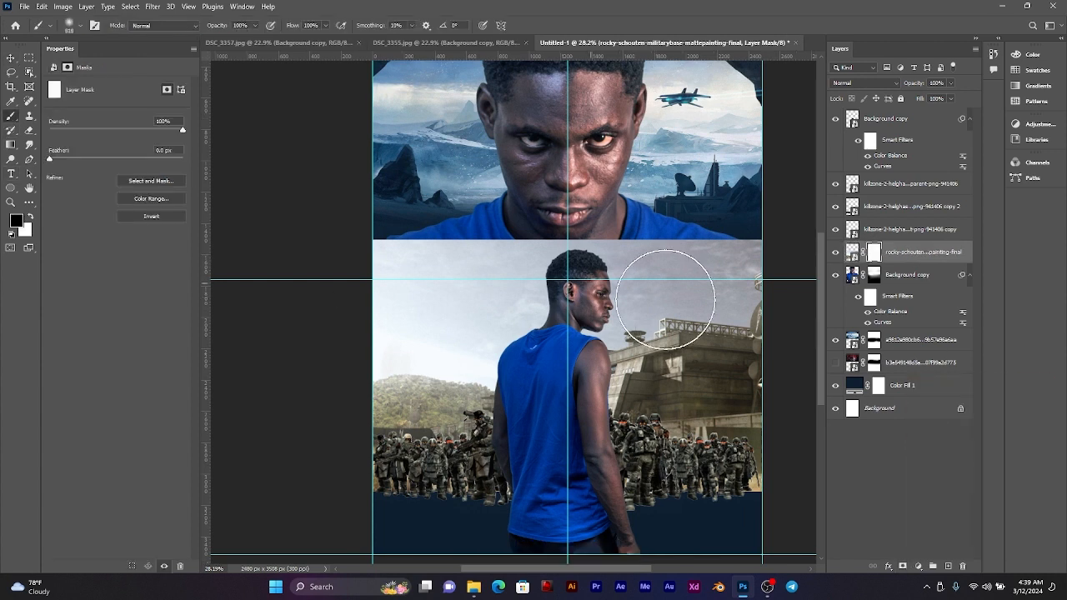
mouse_move(414, 233)
left_mouse_down()
mouse_move(372, 231)
mouse_move(629, 229)
mouse_move(298, 238)
mouse_move(682, 243)
mouse_move(454, 251)
mouse_move(670, 251)
mouse_move(808, 270)
mouse_move(658, 276)
mouse_move(681, 323)
mouse_move(543, 313)
mouse_move(524, 302)
mouse_move(793, 313)
mouse_move(701, 274)
mouse_move(534, 286)
mouse_move(348, 278)
mouse_move(456, 308)
mouse_move(656, 317)
mouse_move(444, 322)
mouse_move(622, 342)
mouse_move(809, 336)
mouse_move(298, 329)
left_mouse_up()
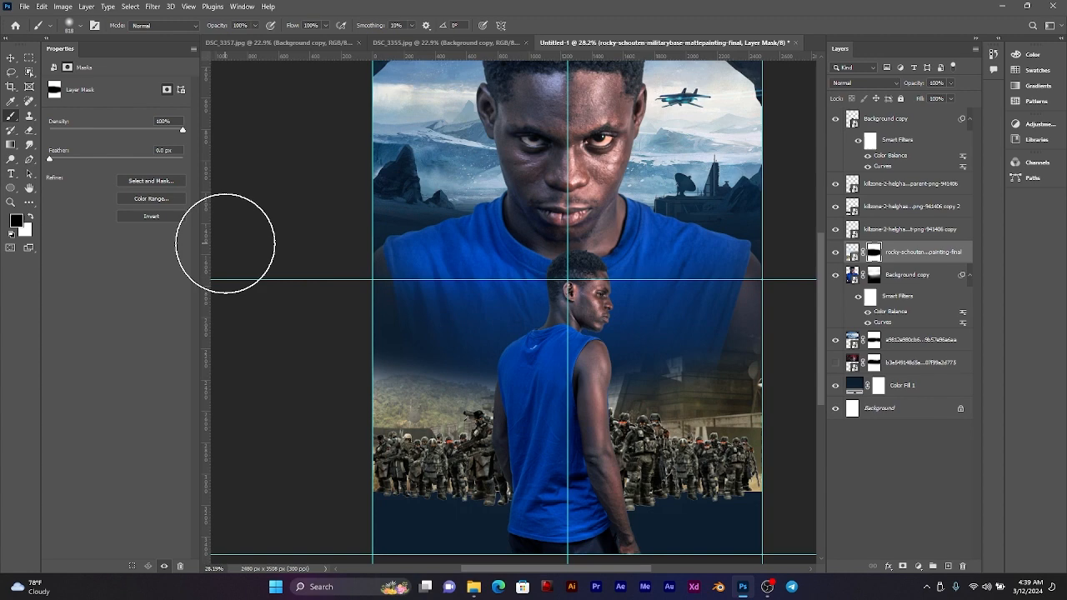
Step: Brush the military base's buildings and hillside back in by painting white on its layer mask with a soft 1740 px brush
left_click(30, 217)
key("x")
right_click(421, 343)
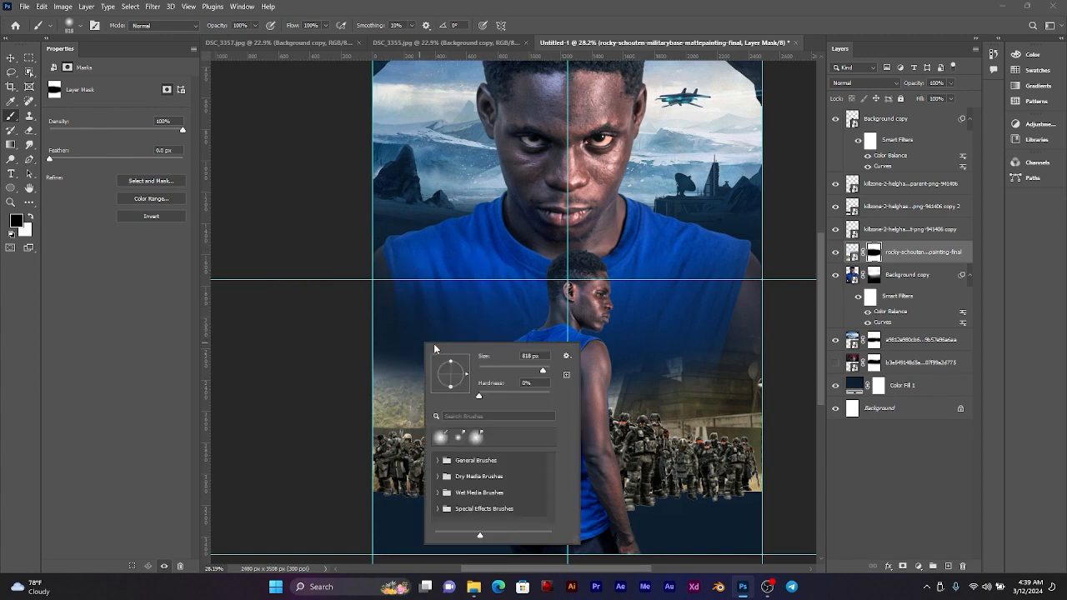
left_click_drag(436, 280, 509, 285)
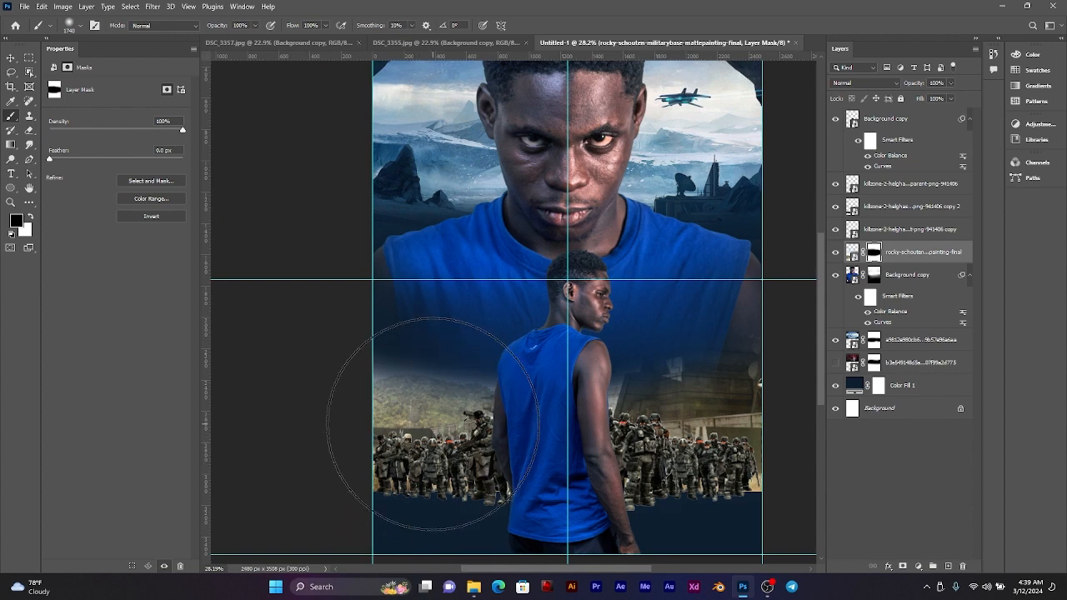
key("x")
mouse_move(440, 448)
left_mouse_down()
mouse_move(436, 440)
mouse_move(553, 429)
mouse_move(650, 350)
mouse_move(751, 334)
mouse_move(786, 381)
left_mouse_up()
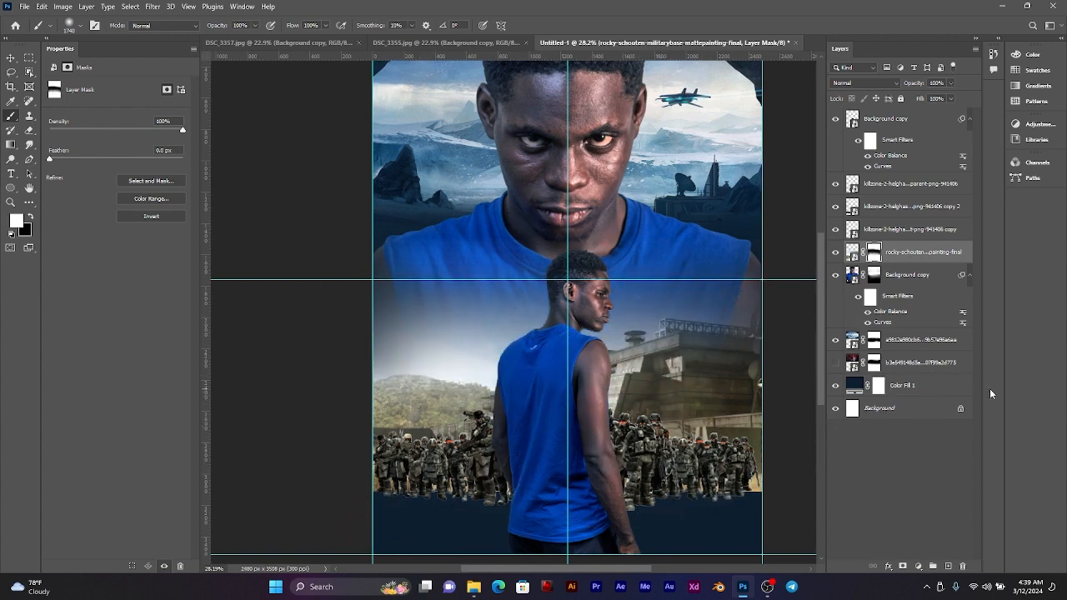
scroll(549, 342, "down", 1)
scroll(550, 342, "down", 3)
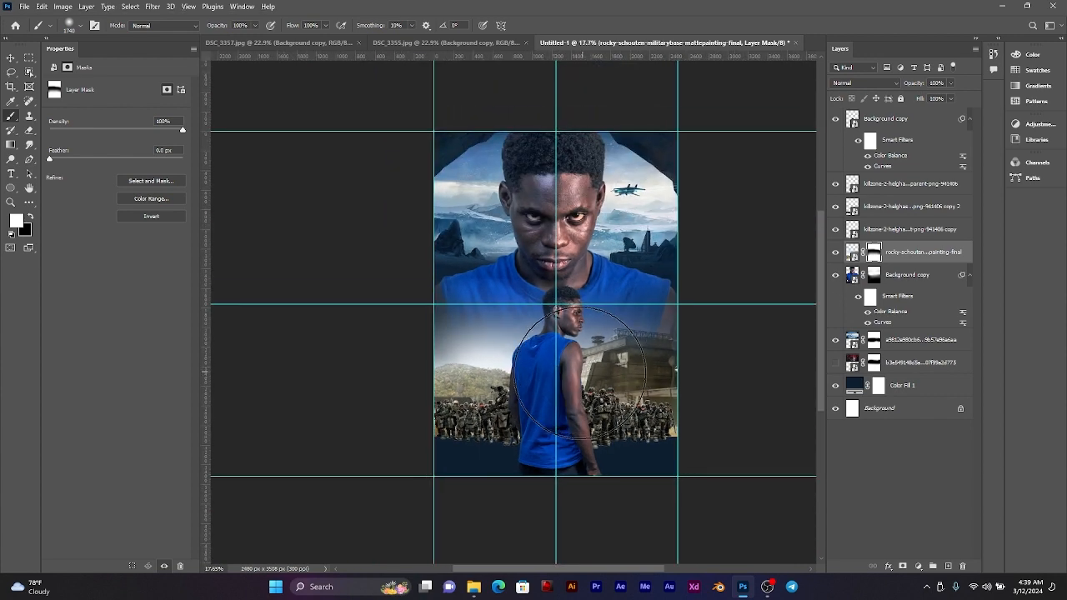
scroll(553, 376, "up", 1)
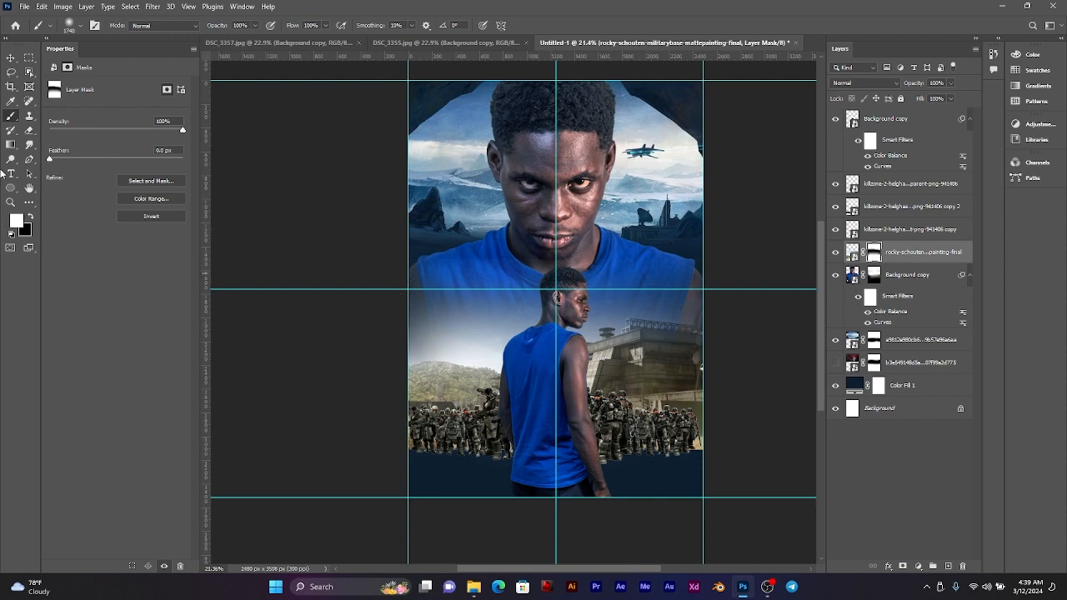
left_click(11, 57)
scroll(586, 383, "down", 4)
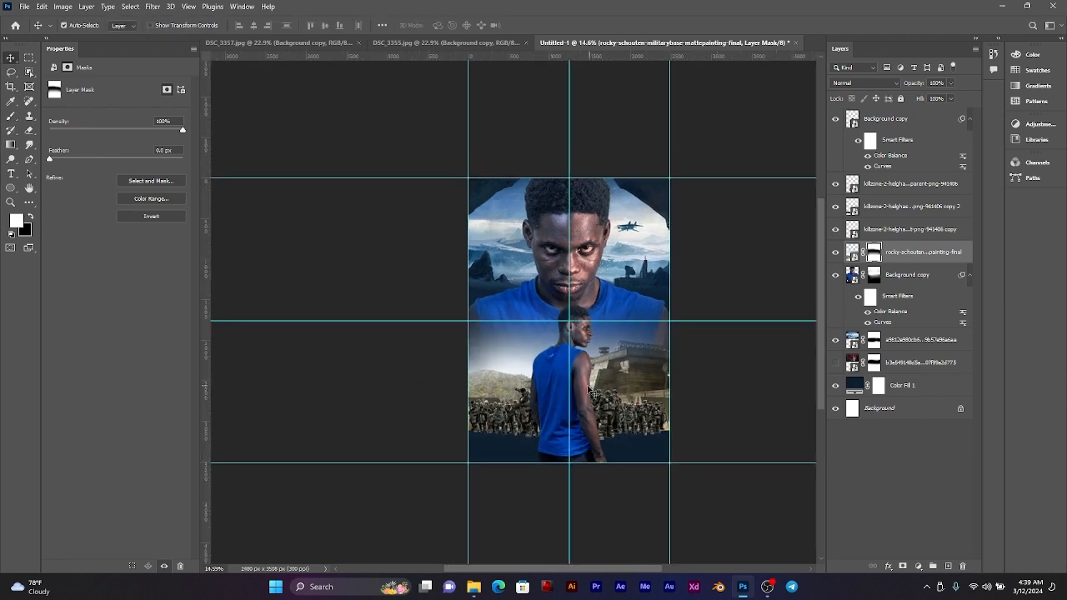
scroll(586, 383, "up", 5)
scroll(586, 383, "down", 1)
left_click_drag(612, 353, 573, 378)
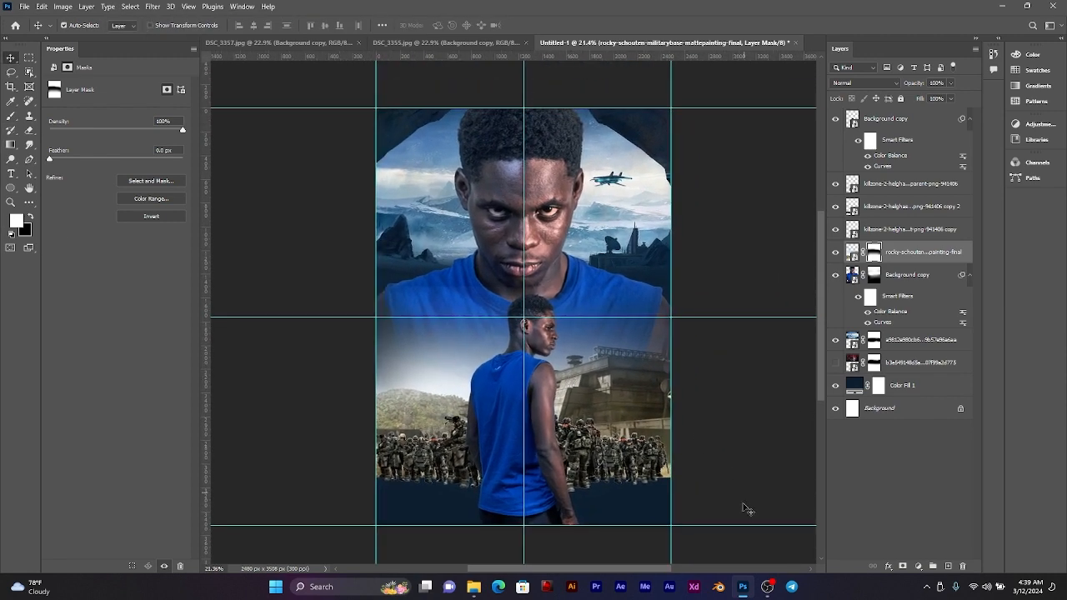
left_click(767, 586)
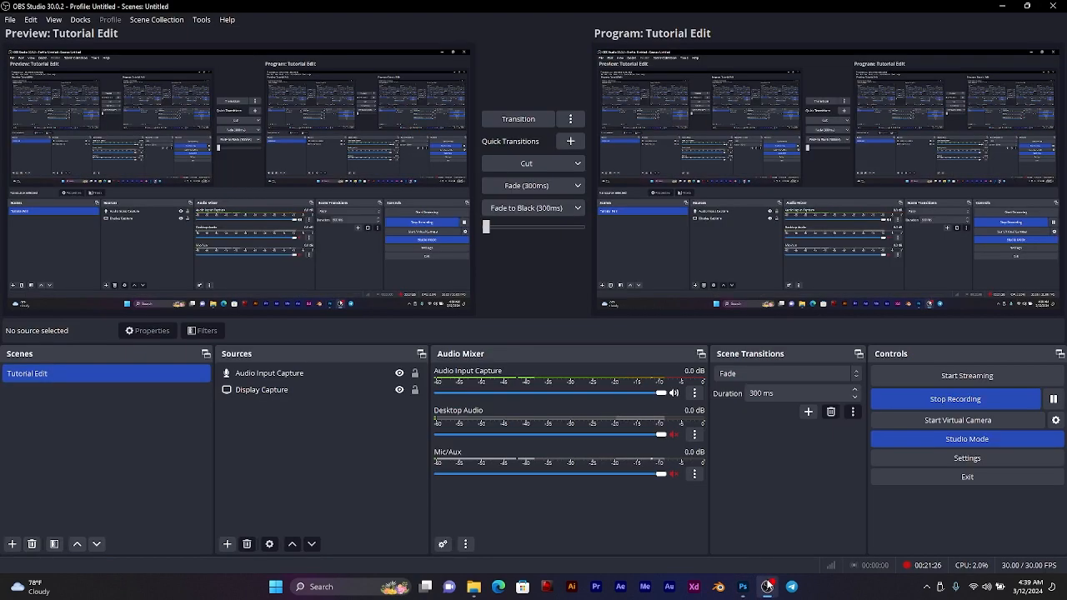
left_click(767, 586)
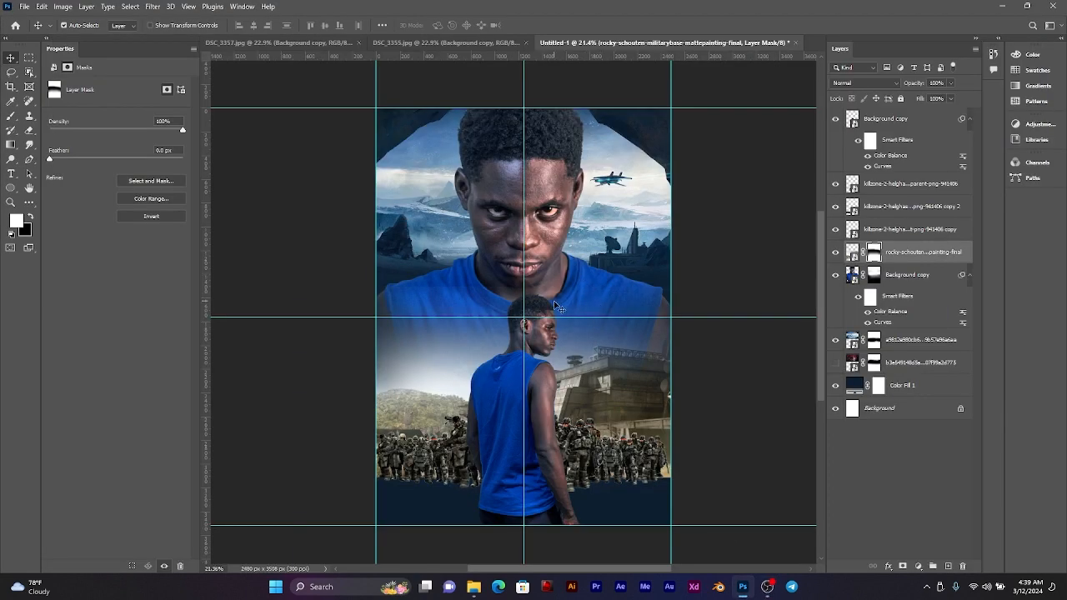
left_click_drag(555, 445, 542, 440)
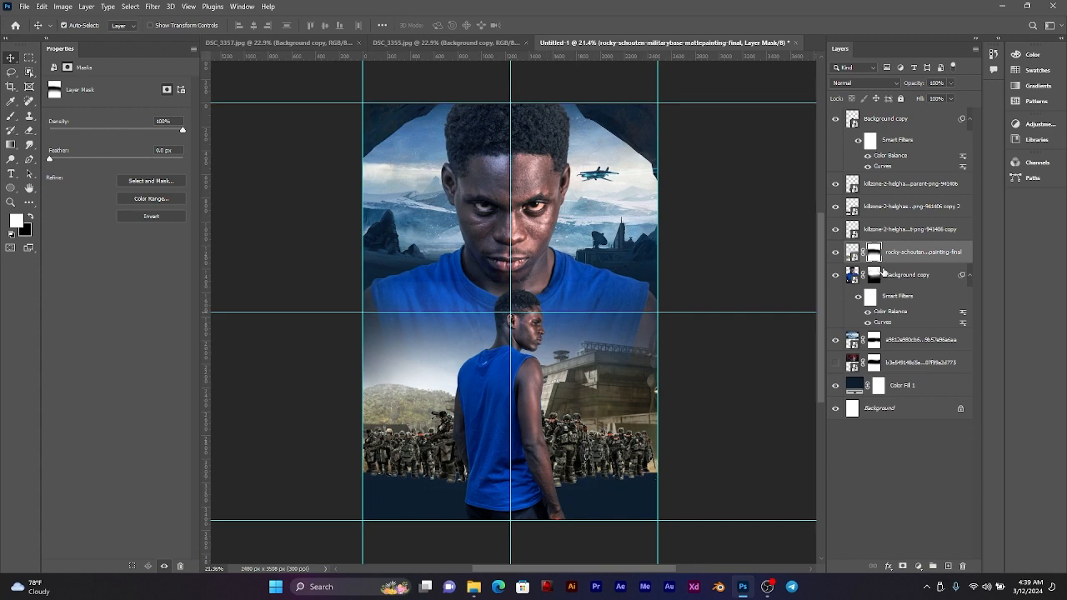
scroll(525, 392, "up", 1)
left_click_drag(577, 290, 580, 307)
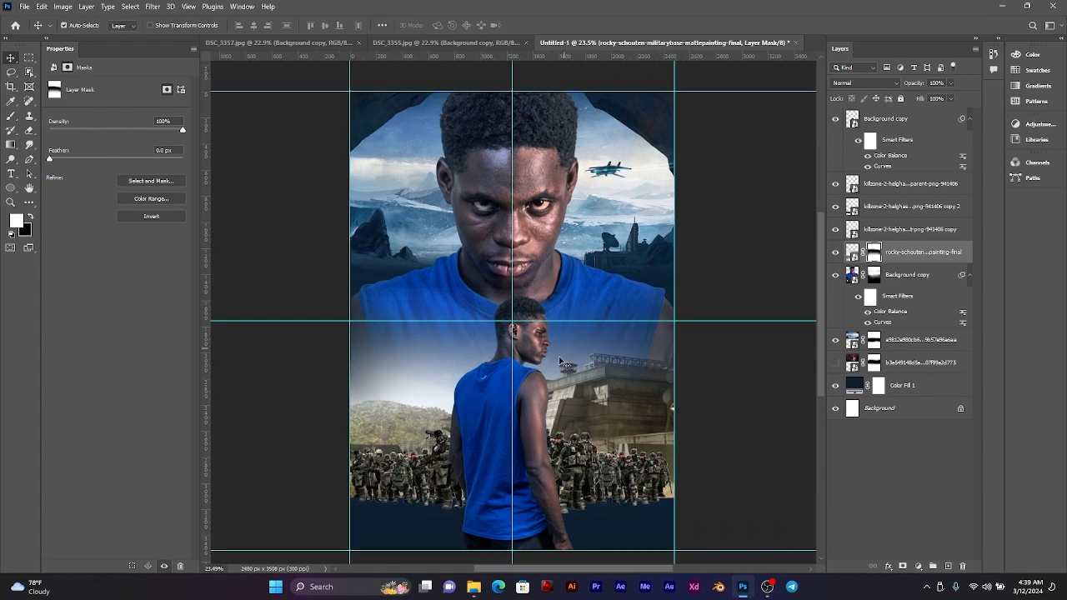
scroll(552, 375, "up", 1)
left_click_drag(564, 396, 577, 381)
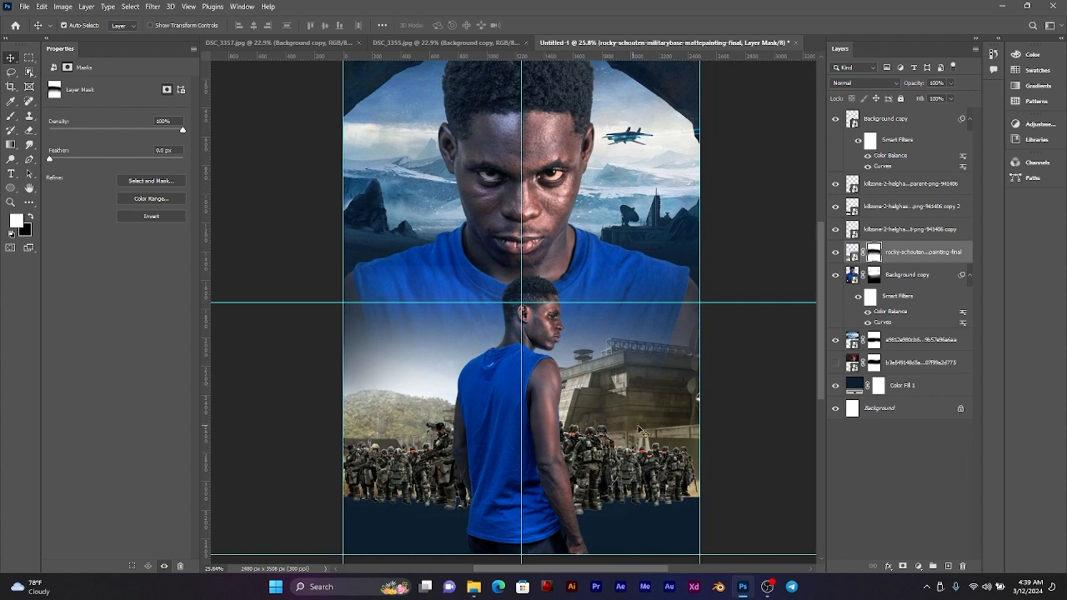
Step: Rename the three soldier layers, from lowest to highest, as Soldiers, Soldiers copy and Soldiers copy 1
left_click(886, 231)
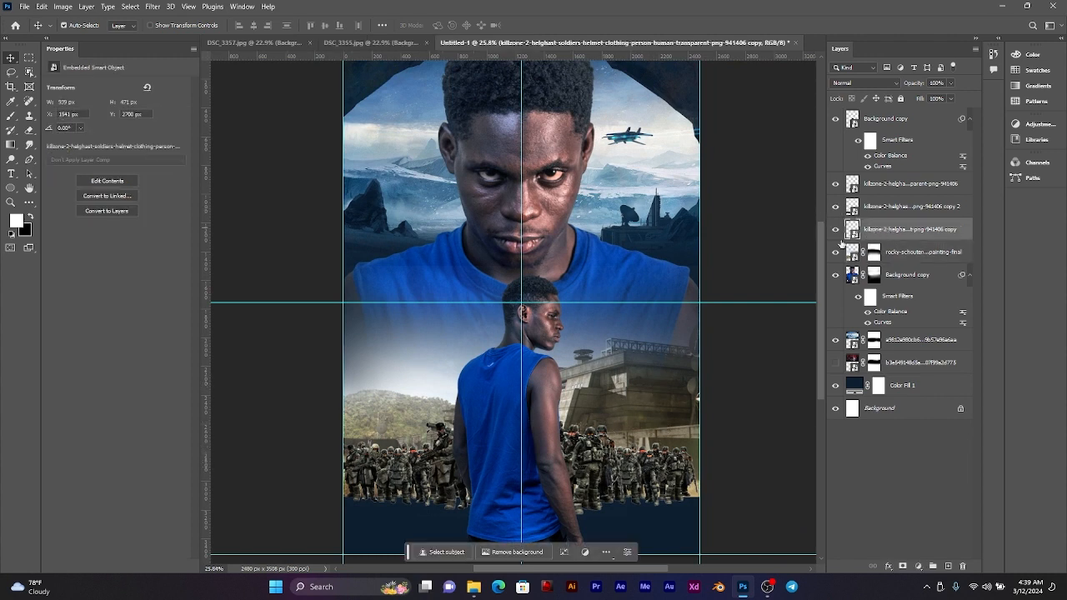
double_click(888, 231)
key("BackSpace")
key("Return")
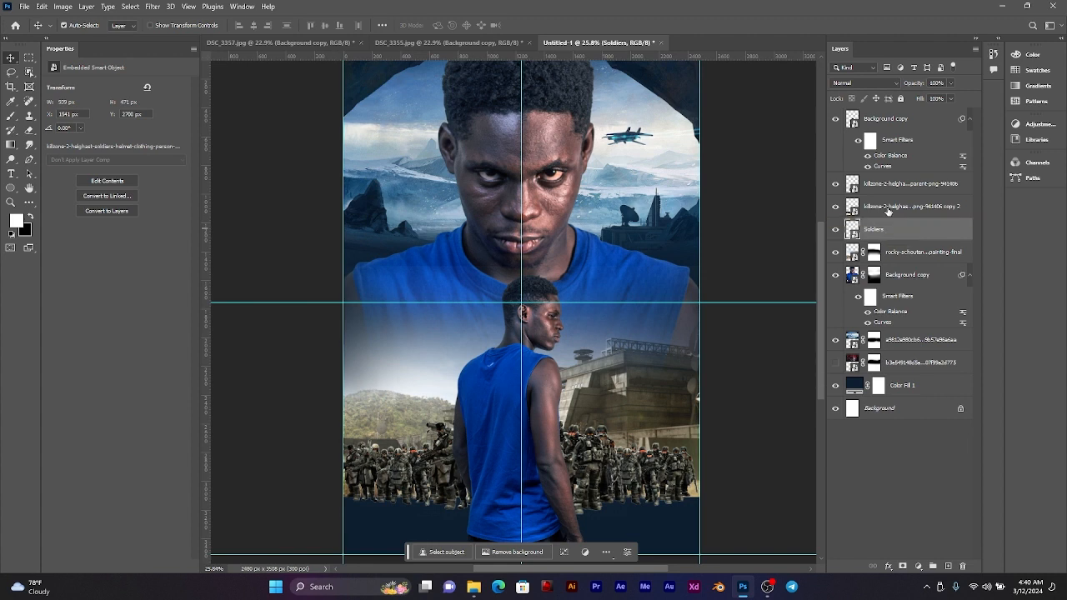
double_click(889, 207)
type("S")
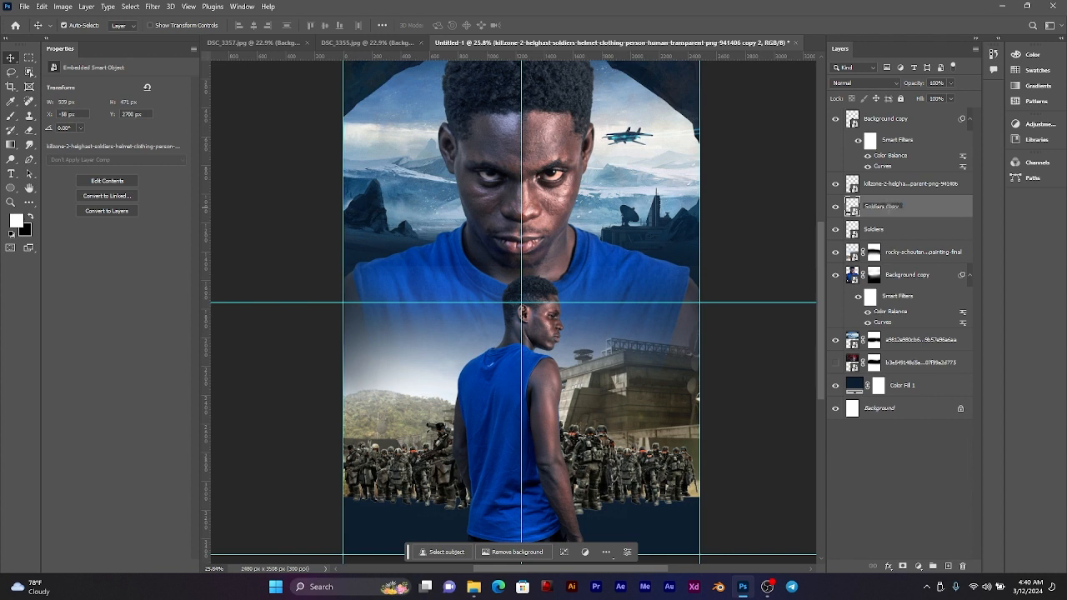
type("oldiers copy")
key("Return")
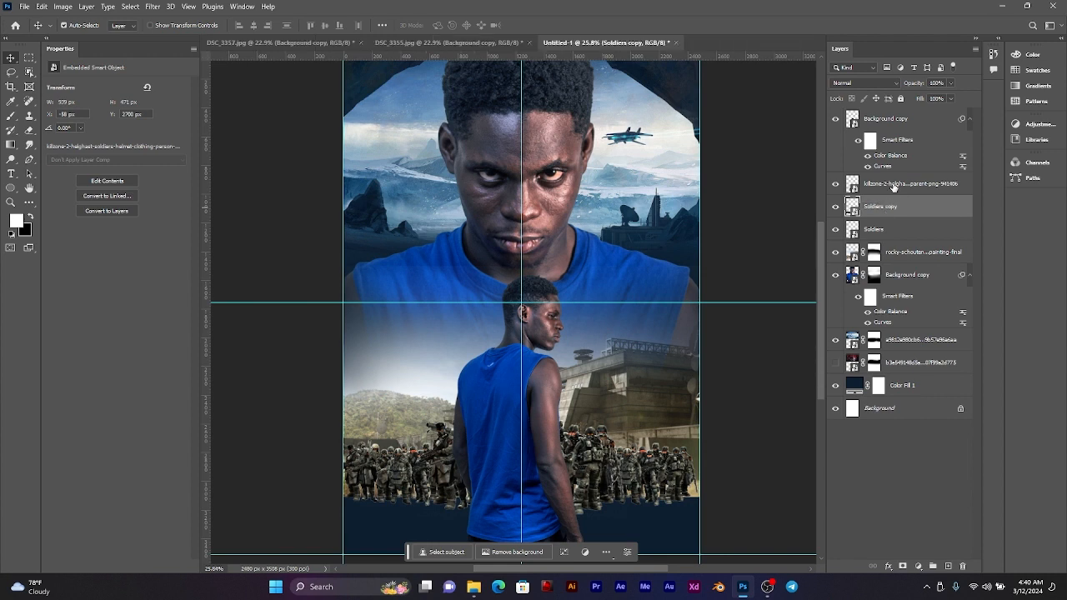
double_click(894, 185)
type("Soldiers copy 1")
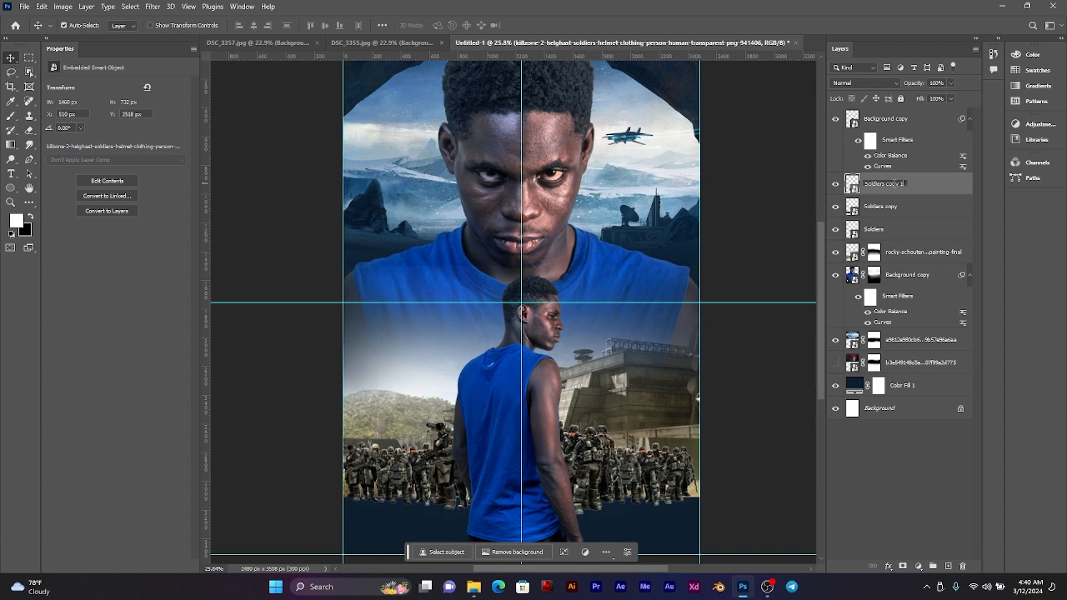
key("Return")
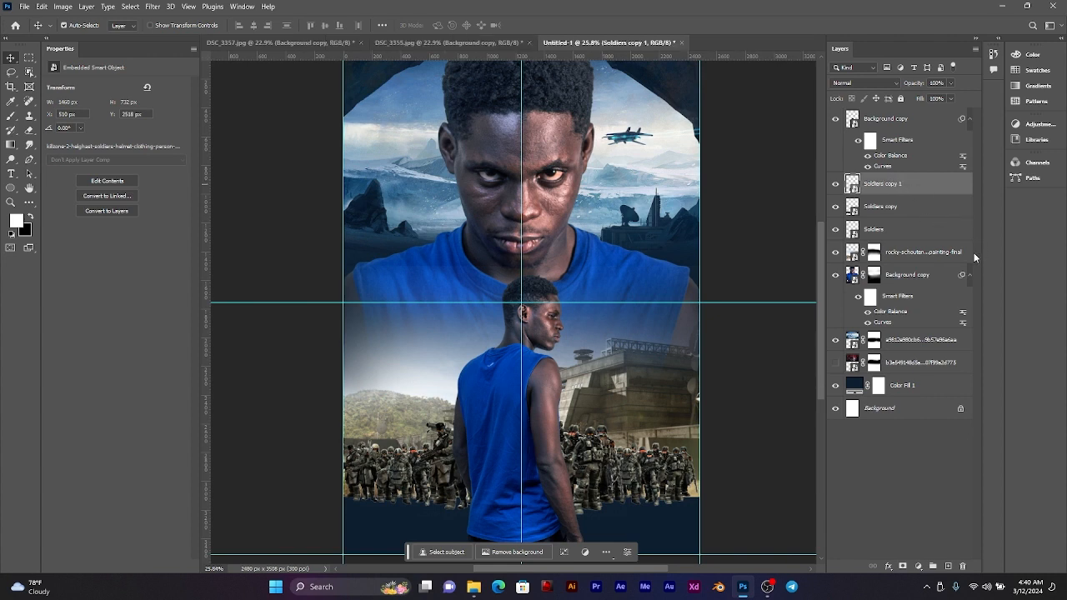
left_click(895, 225)
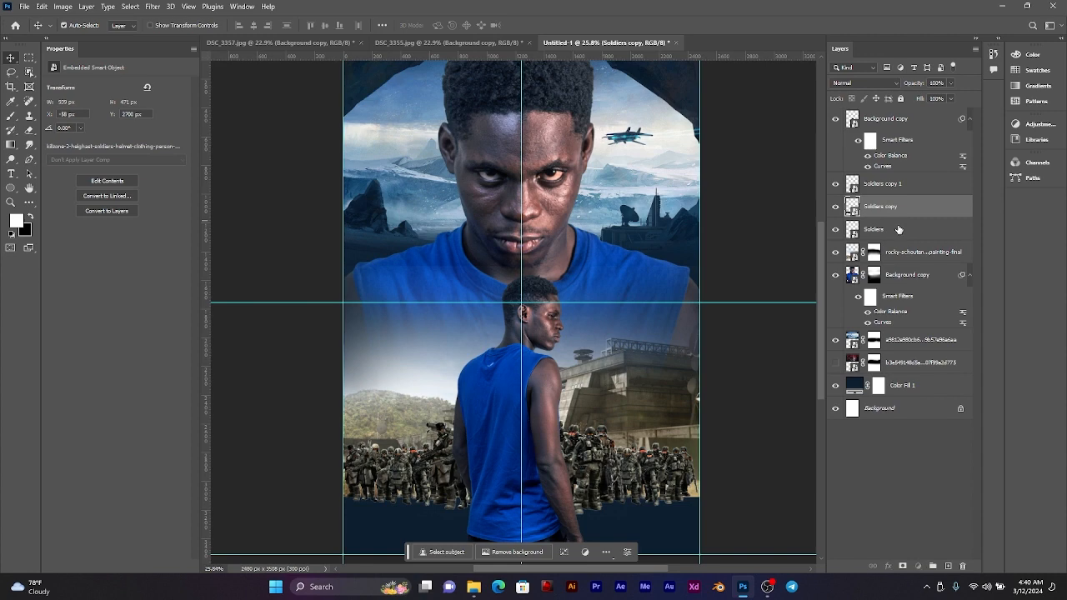
left_click(62, 6)
mouse_move(73, 39)
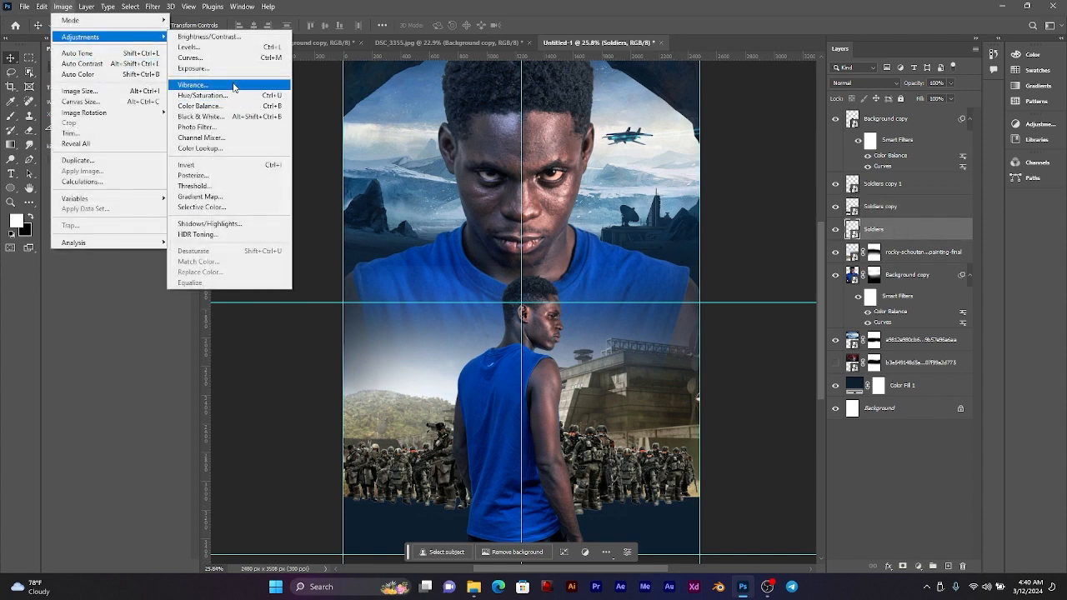
left_click(208, 106)
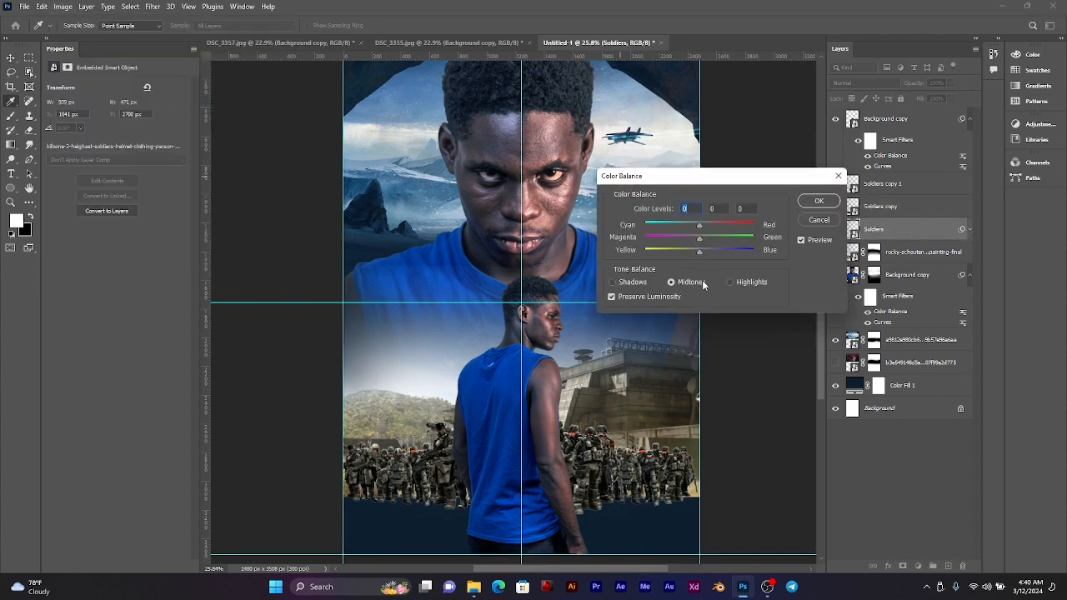
left_click_drag(699, 231, 680, 231)
left_click(820, 219)
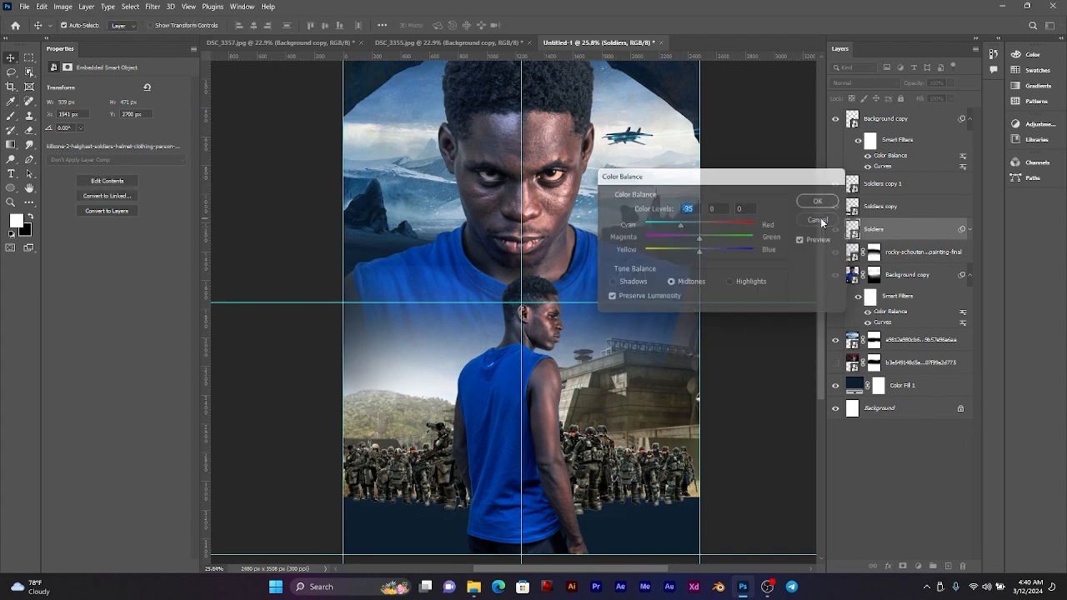
Step: Apply Color Balance to the military base, shifting its midtones strongly toward cyan and blue with the magenta–green level at +3
left_click(637, 415)
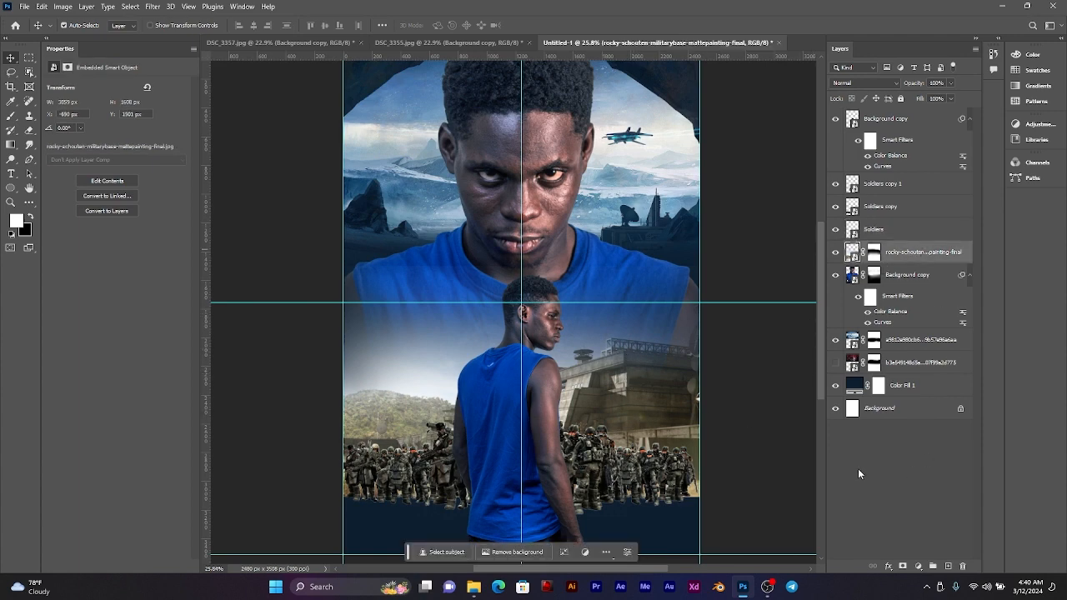
left_click(70, 6)
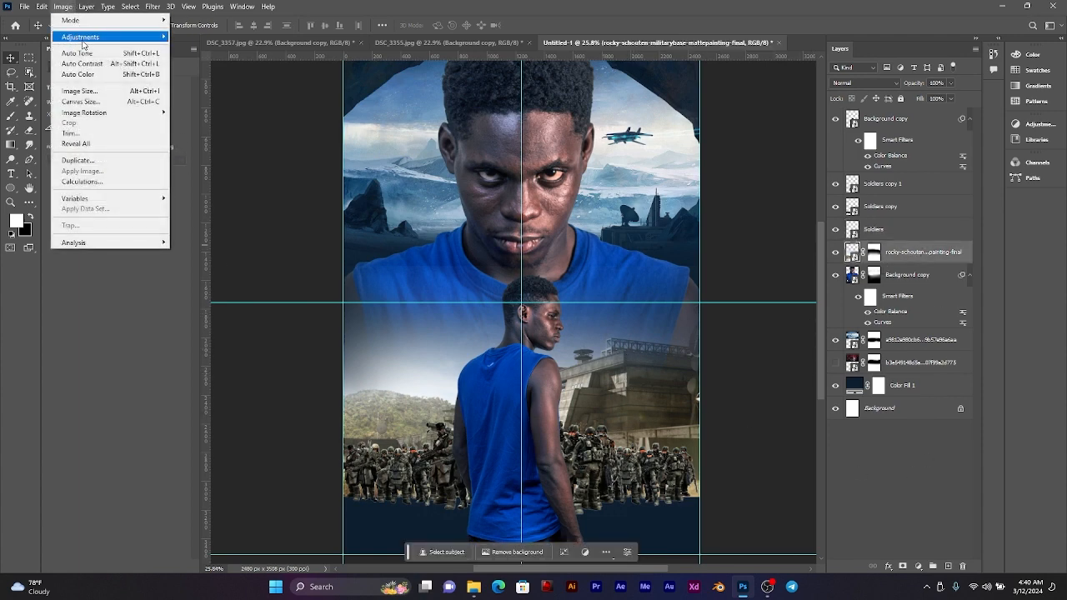
mouse_move(83, 38)
left_click(200, 106)
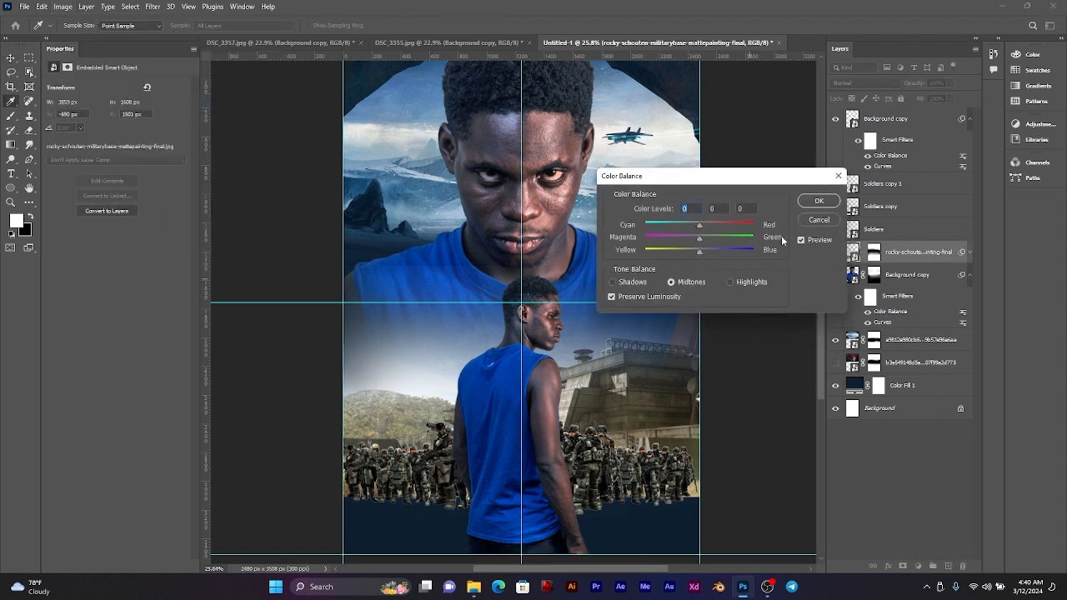
left_click_drag(739, 180, 830, 170)
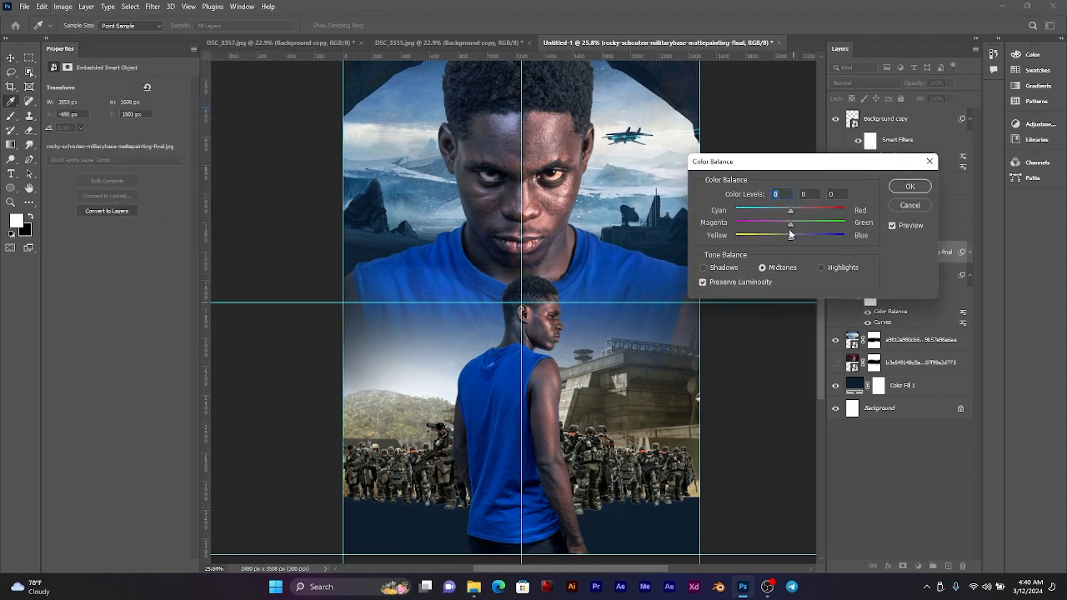
left_click_drag(791, 236, 827, 241)
mouse_move(763, 213)
left_mouse_down()
mouse_move(736, 217)
mouse_move(759, 215)
left_mouse_up()
left_click(792, 226)
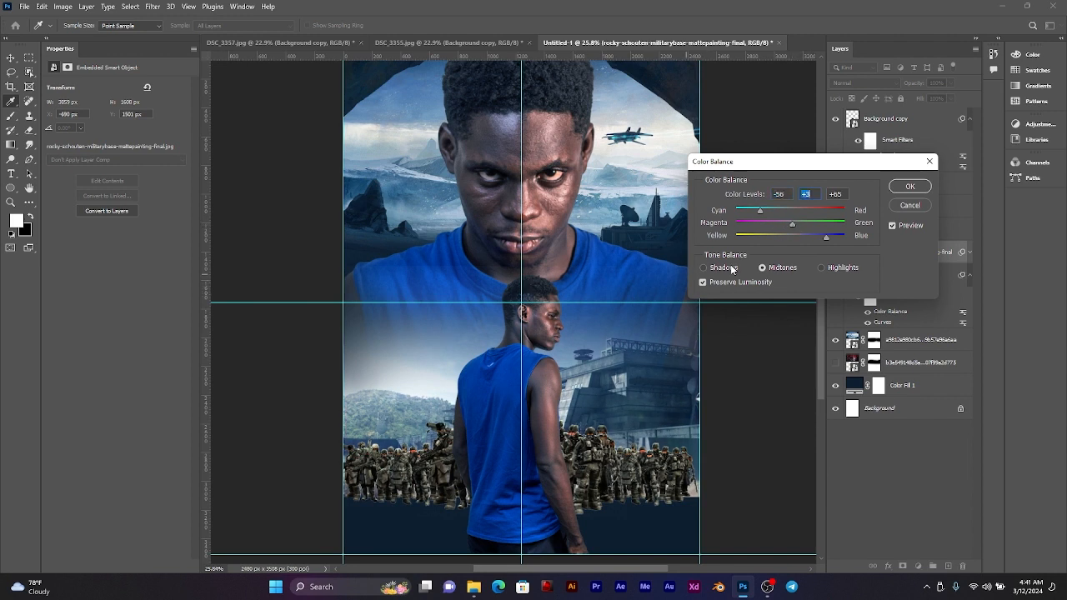
left_click_drag(761, 215, 764, 215)
mouse_move(827, 239)
left_mouse_down()
mouse_move(851, 244)
mouse_move(831, 244)
left_mouse_up()
left_click(908, 188)
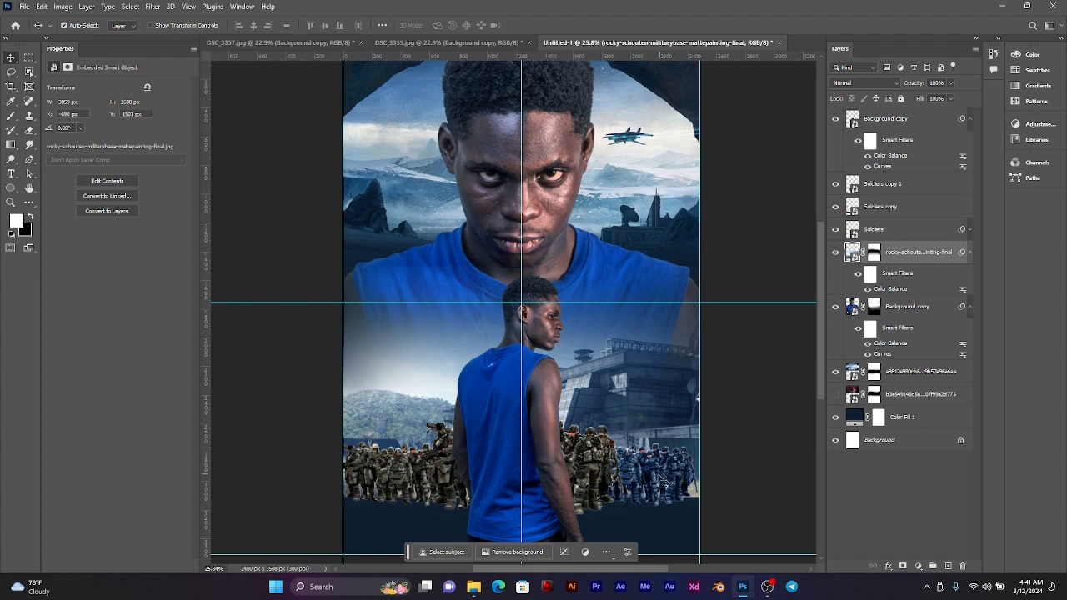
Step: Edit the Color Balance filter on the Soldiers layer so its midtone levels are -47, +3 and +42
left_click(969, 230)
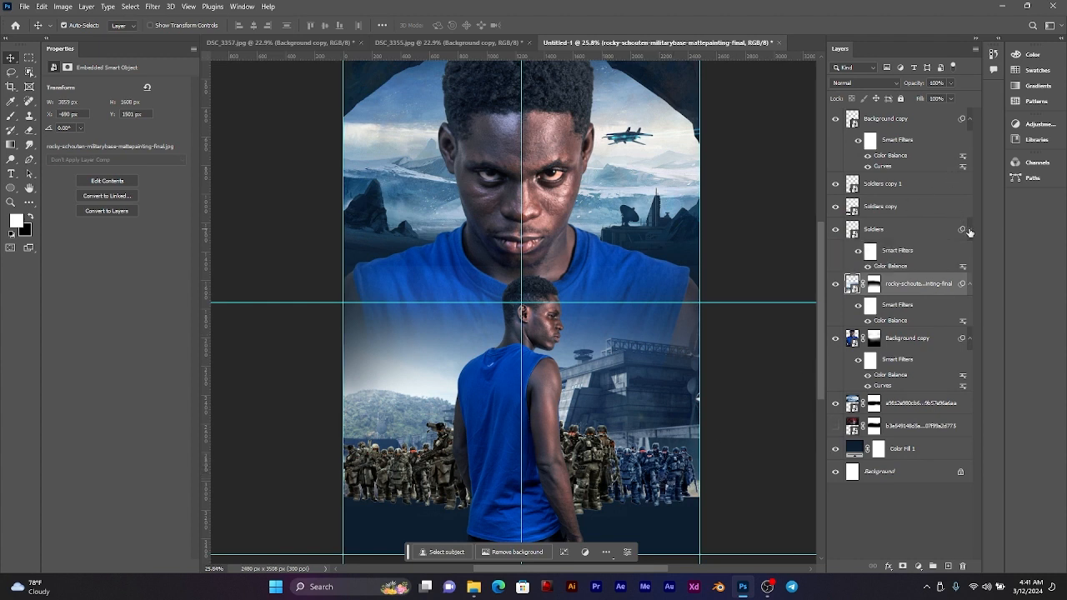
left_click(892, 253)
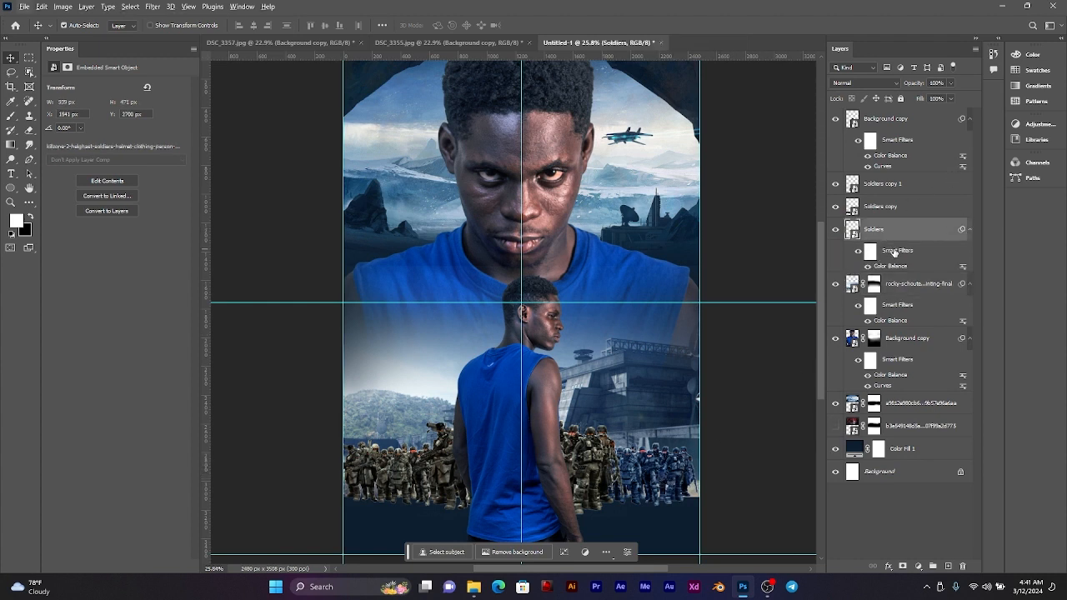
scroll(586, 414, "up", 6)
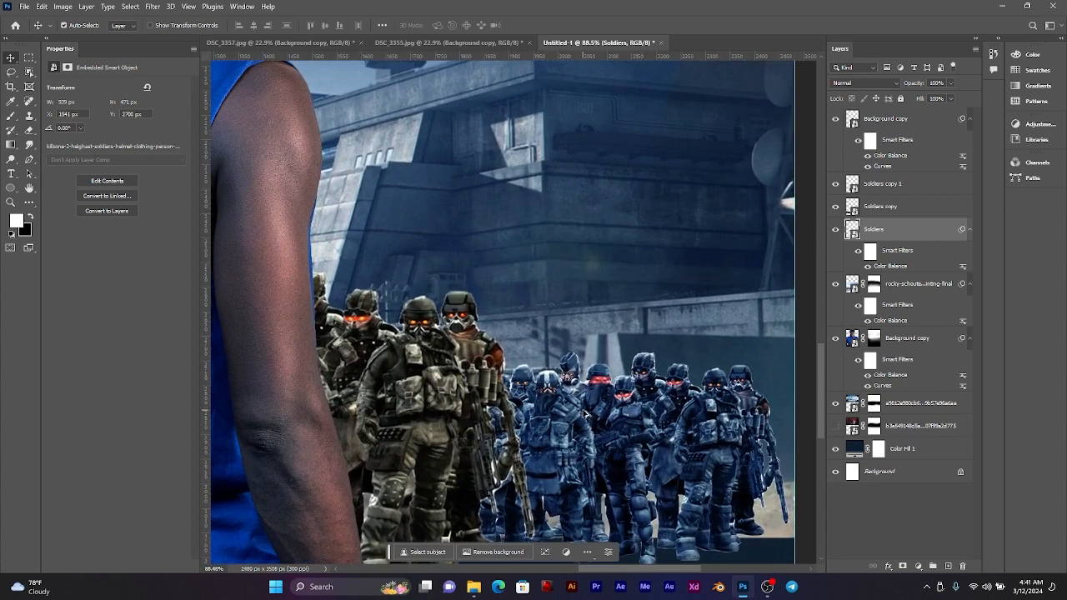
scroll(678, 406, "down", 3)
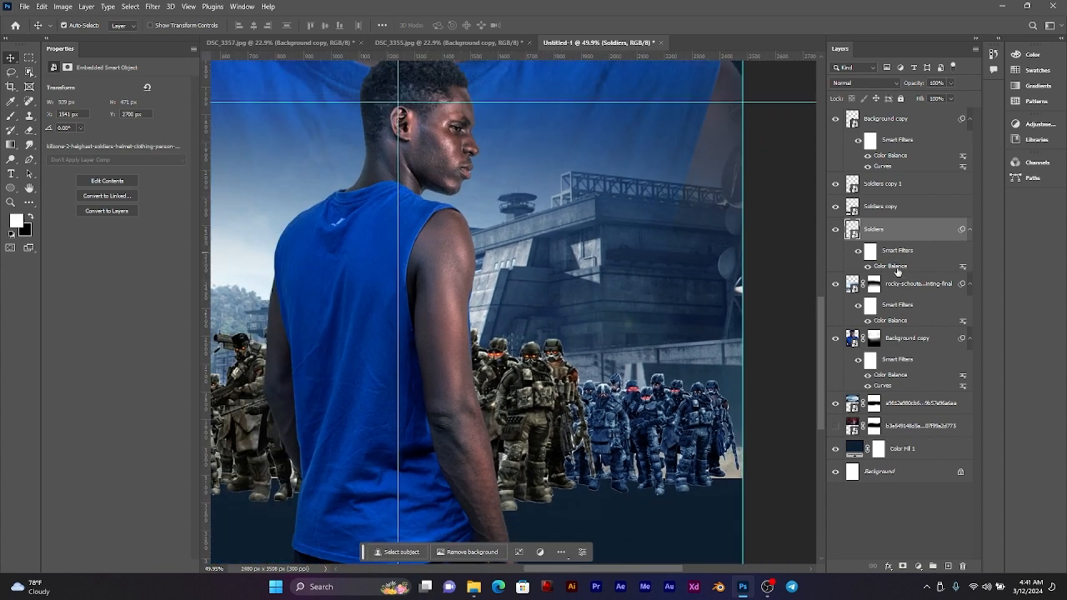
double_click(898, 267)
left_click_drag(830, 237, 815, 236)
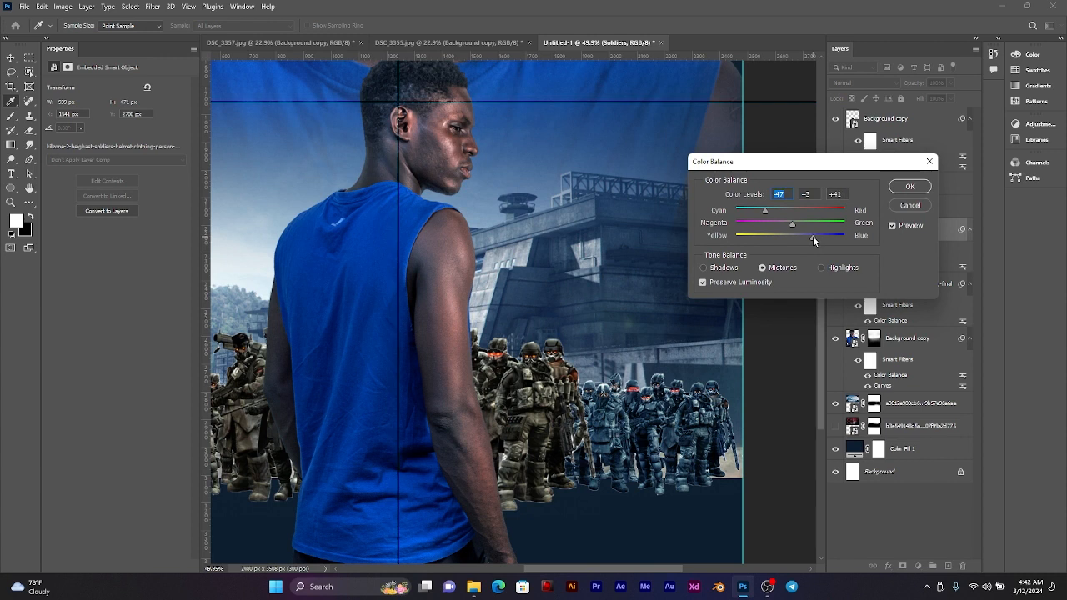
left_click(909, 185)
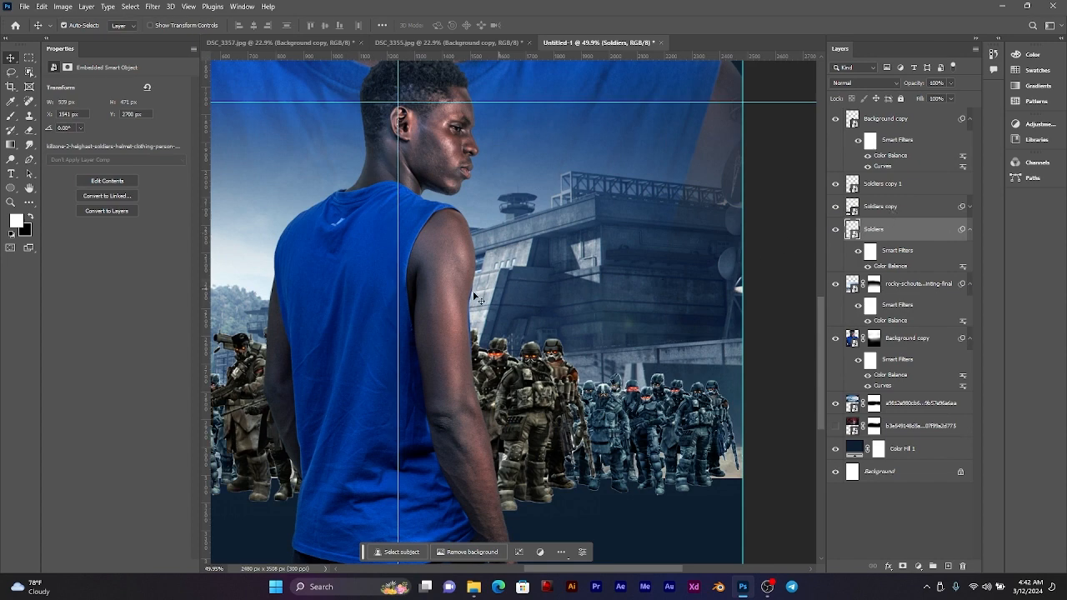
left_click_drag(479, 299, 552, 298)
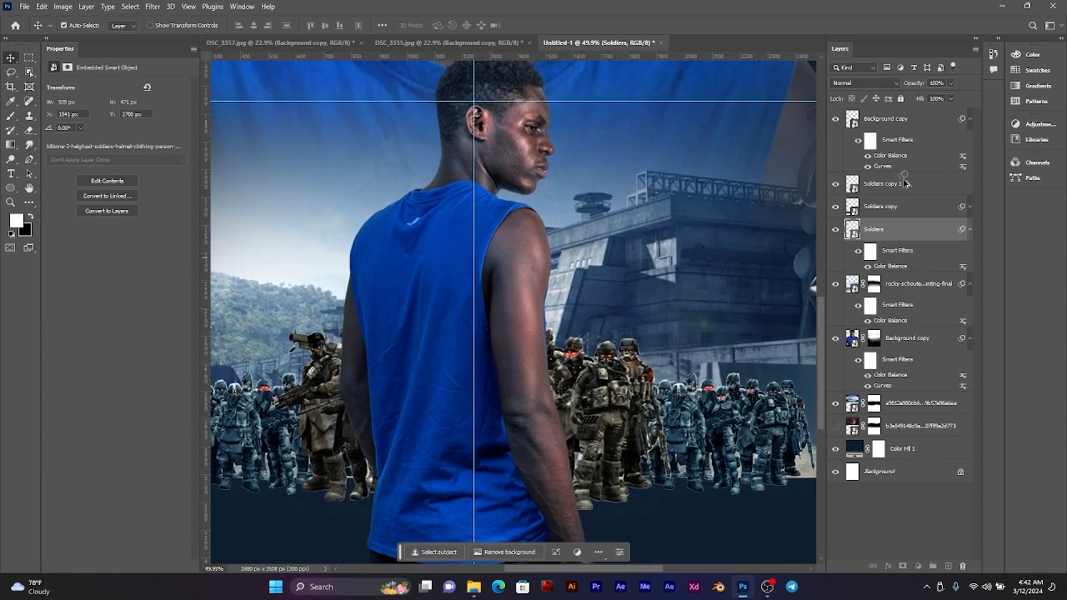
scroll(674, 327, "down", 3)
scroll(674, 327, "down", 2)
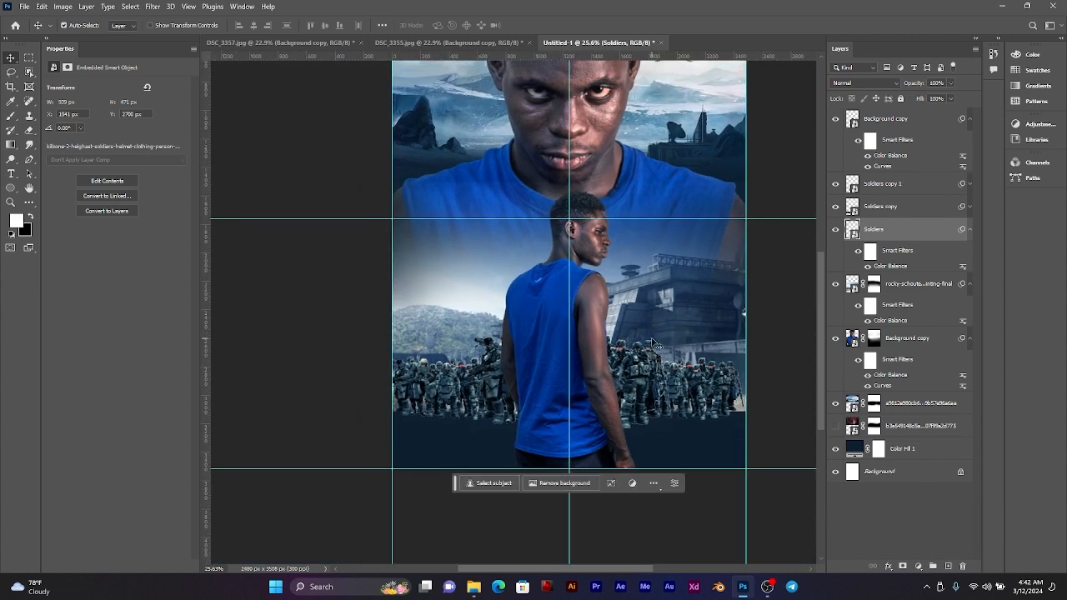
scroll(565, 395, "up", 2)
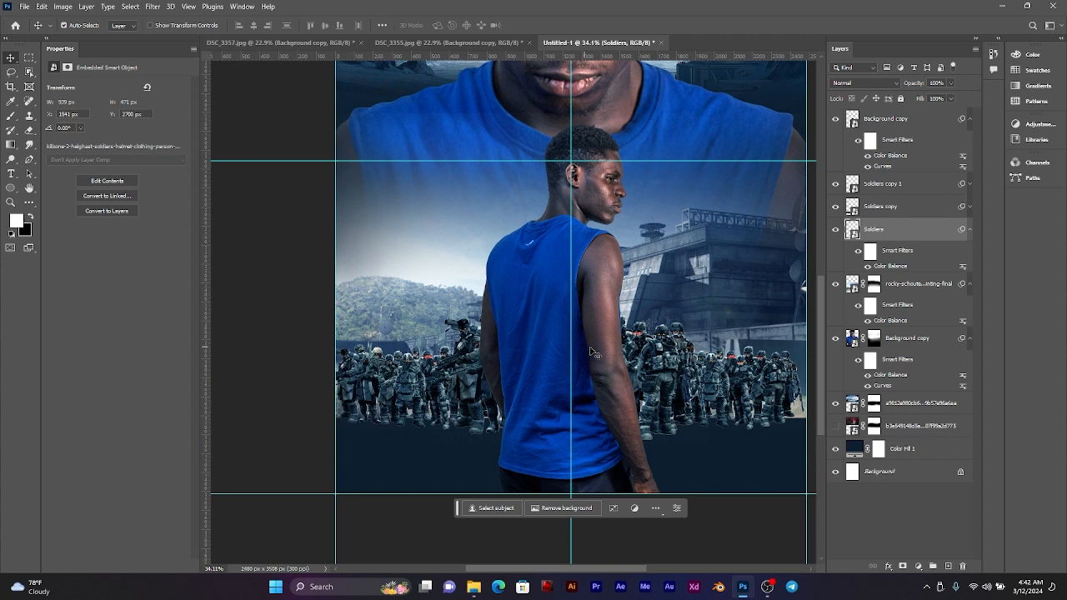
scroll(592, 348, "down", 3)
scroll(626, 332, "up", 3)
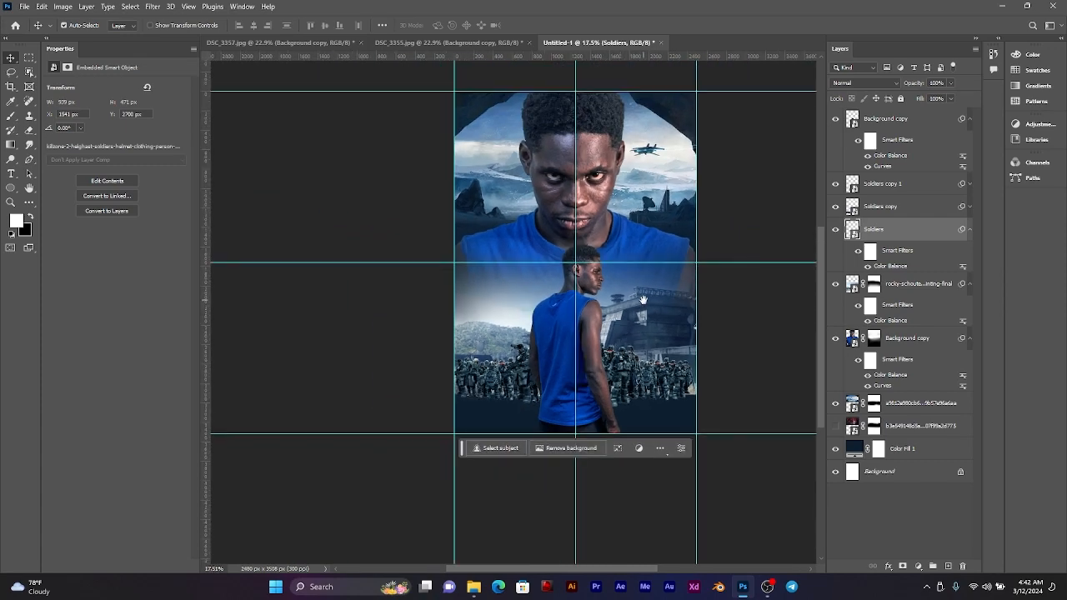
left_click_drag(615, 299, 619, 352)
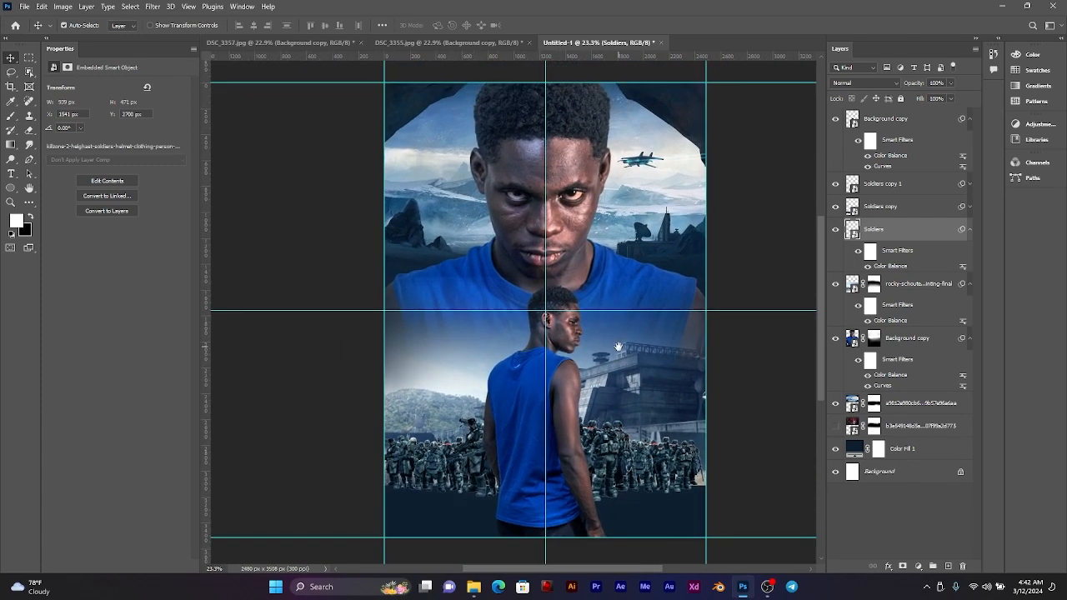
Step: Save the poster as MoviePoster 6.psd in the MOVIE POSTER 6 folder inside Pictures, with Maximize Compatibility on
key("ctrl")
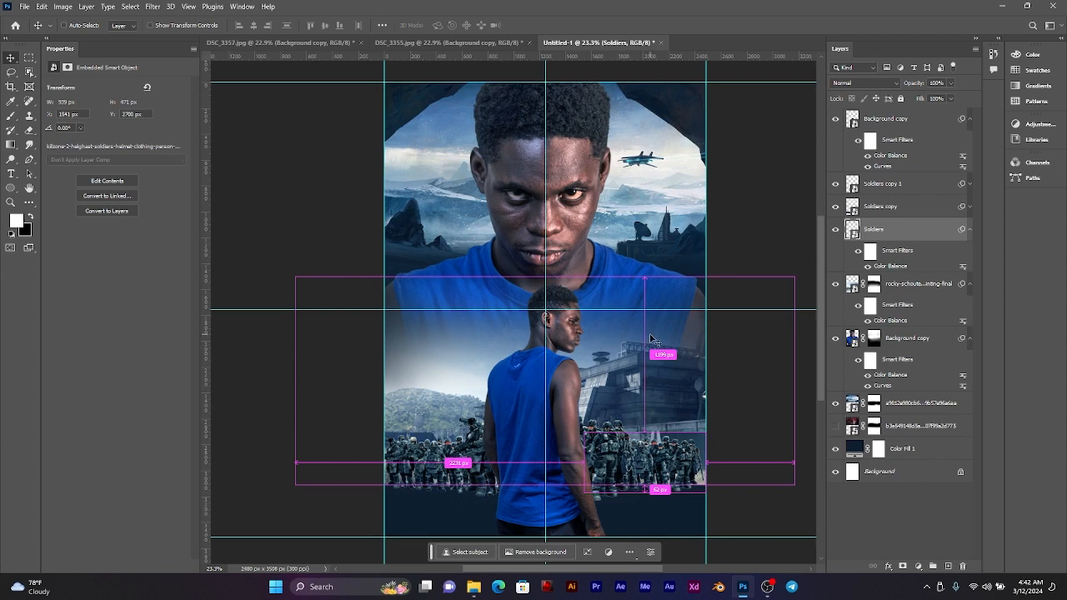
key("ctrl+s")
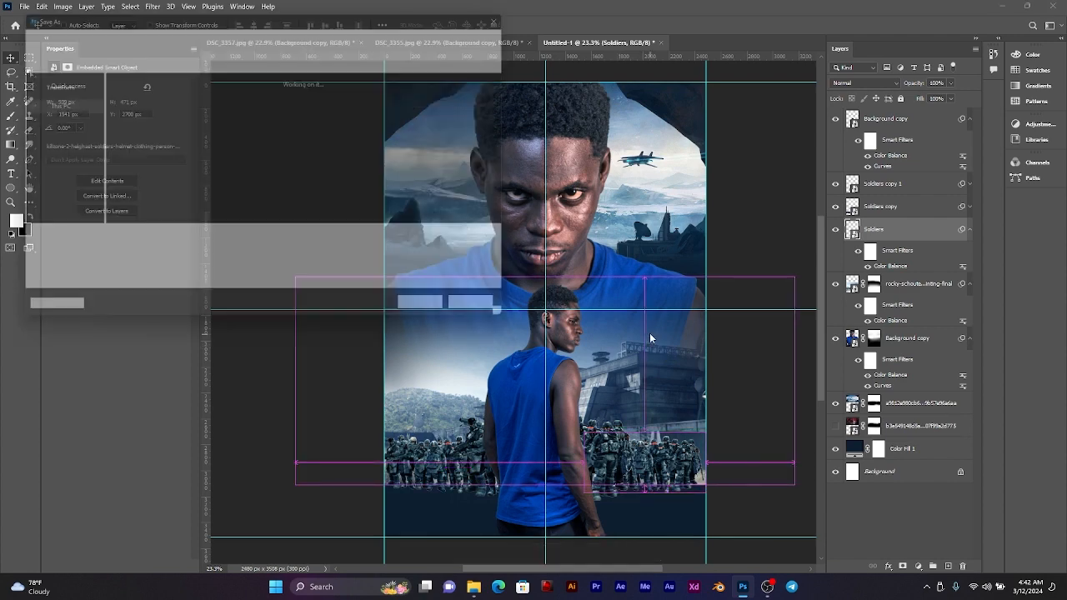
left_click(50, 168)
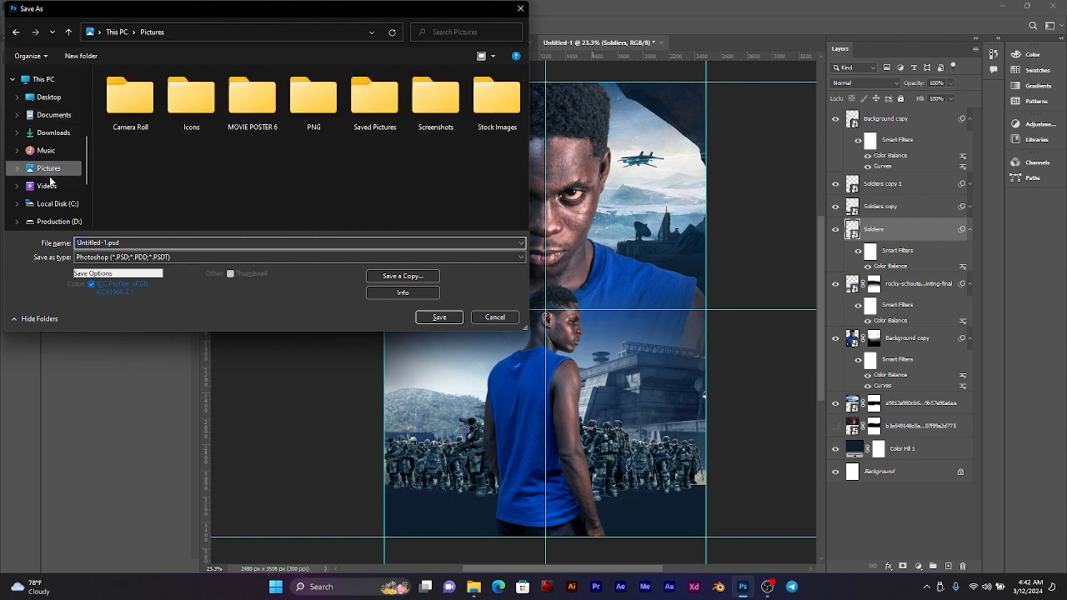
double_click(258, 102)
left_click(215, 243)
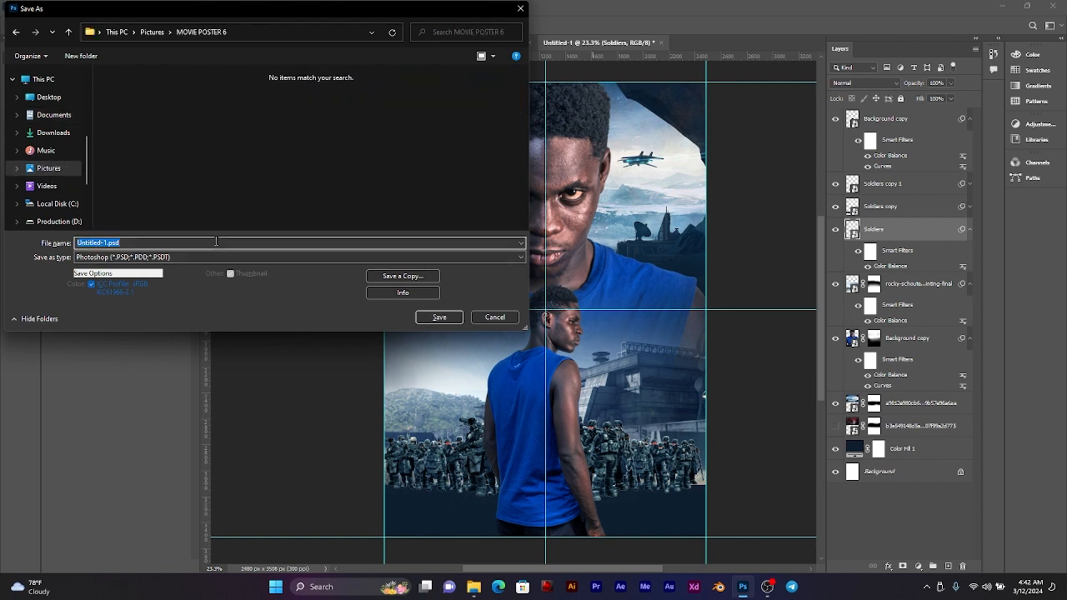
type("MoviePoster 6")
key("Return")
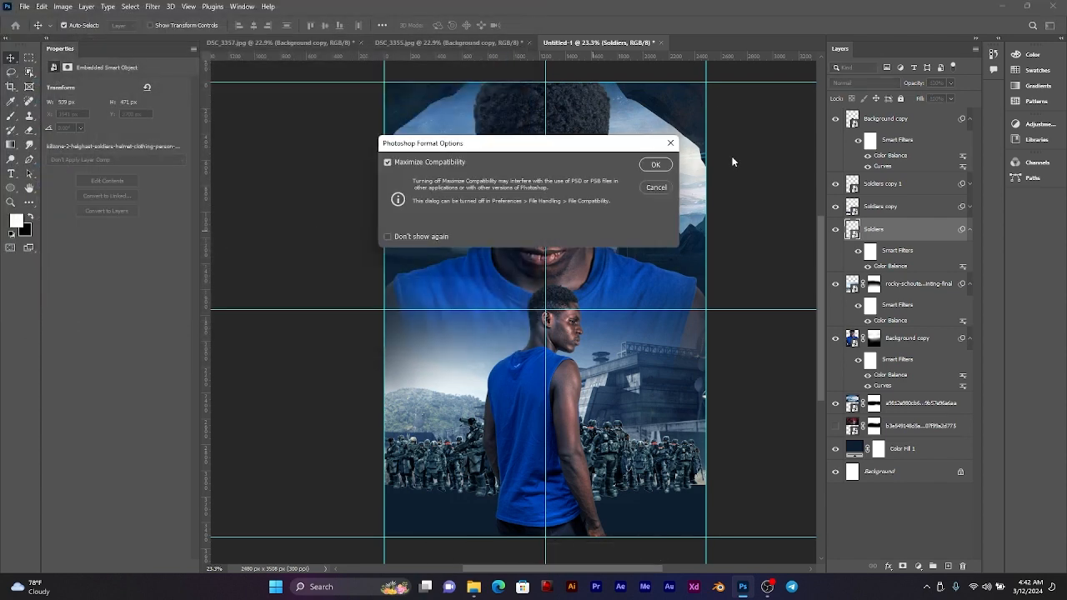
left_click(656, 164)
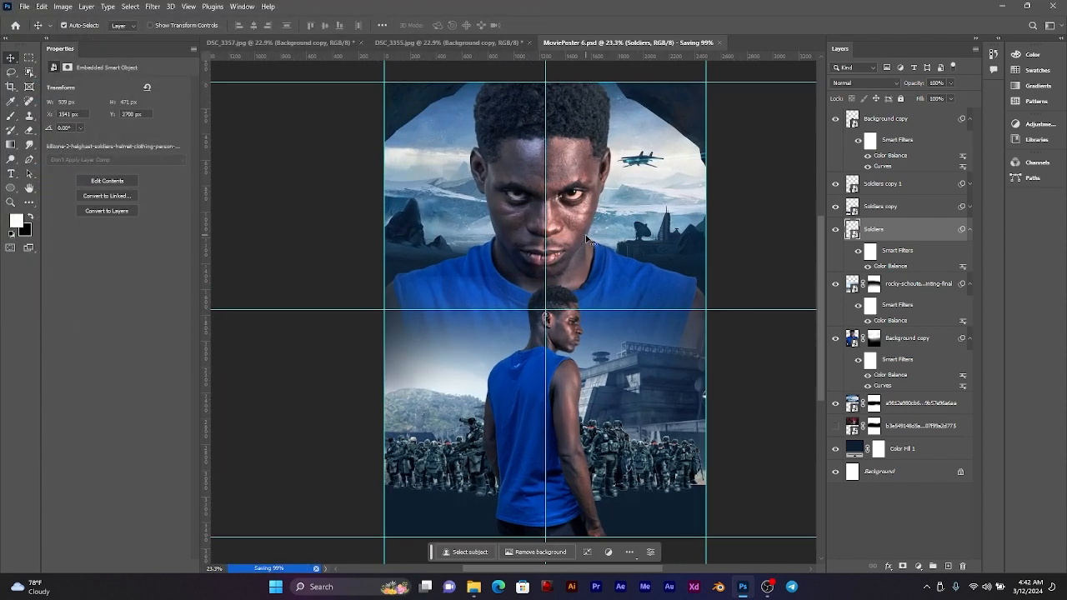
Step: Rename the large man's layer as Image 1 and the small man's layer as Image 2
left_click_drag(609, 231, 588, 225)
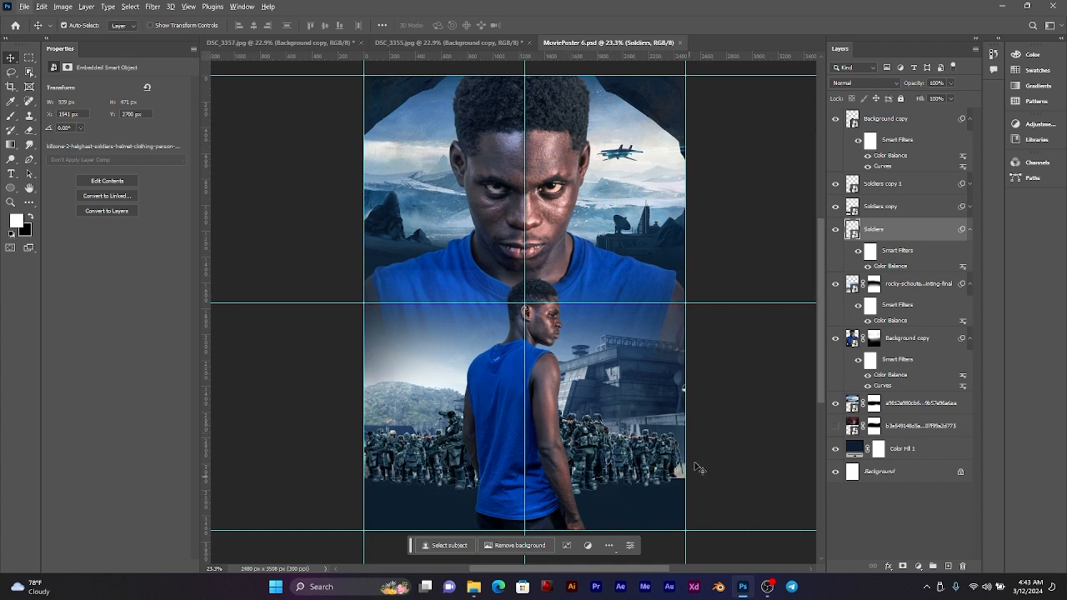
left_click(909, 123)
left_click(970, 120)
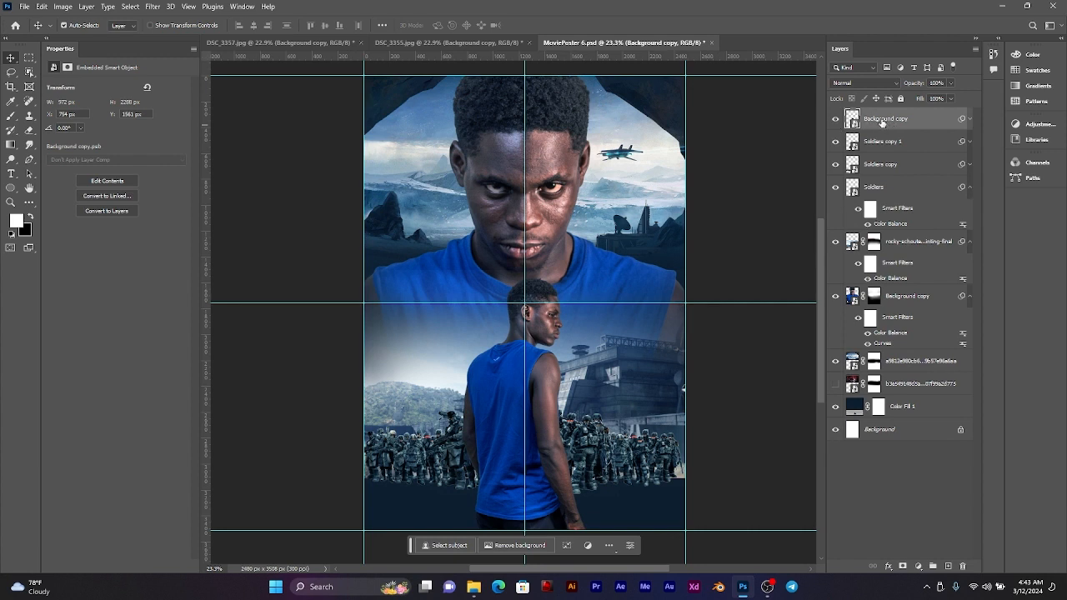
left_click(847, 142)
left_click(837, 143)
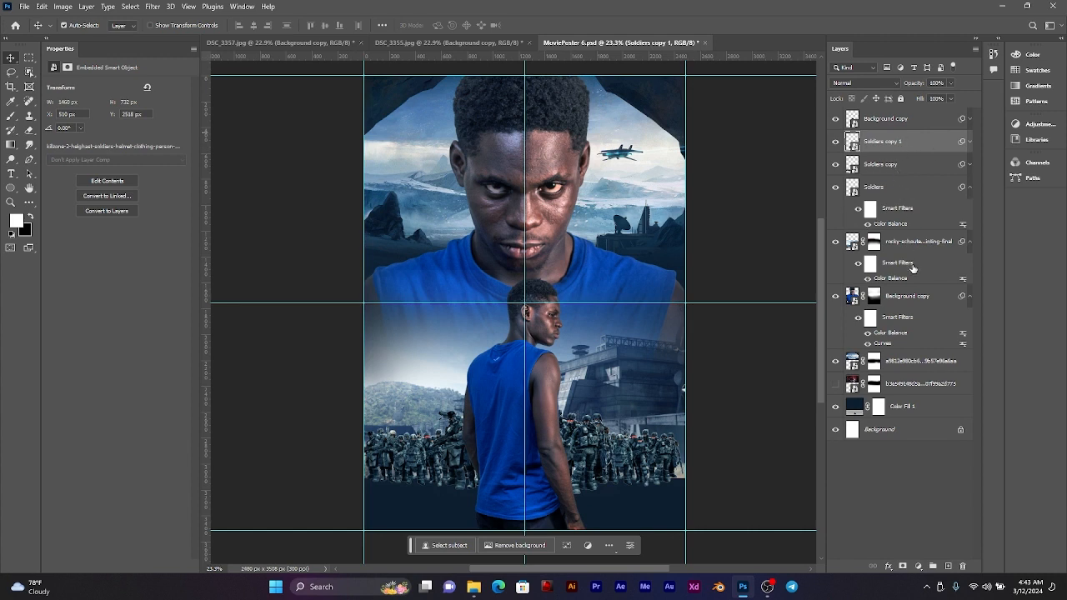
left_click(909, 297)
double_click(909, 297)
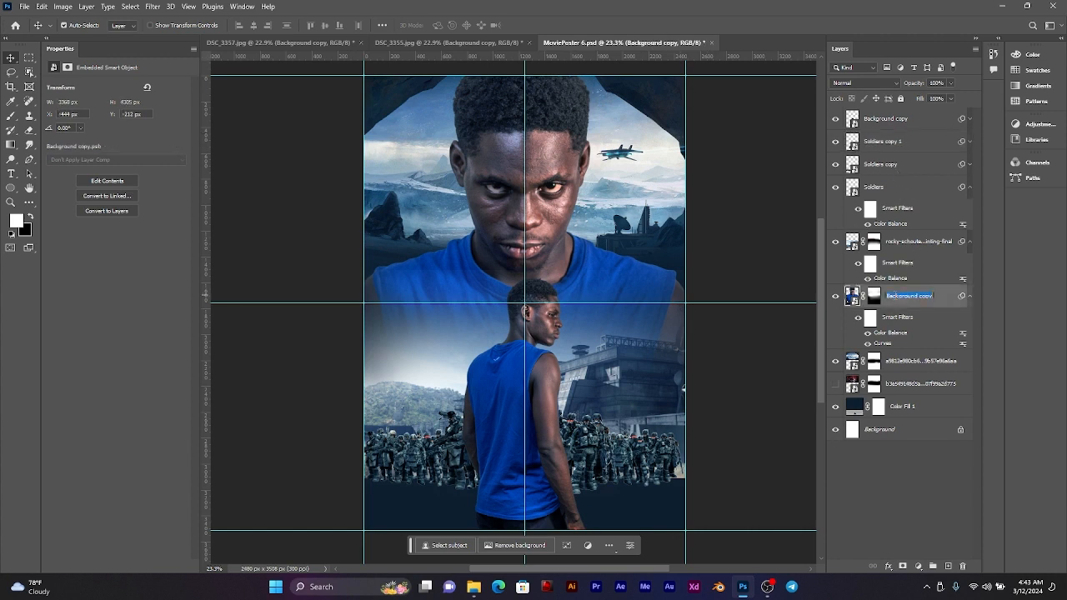
key("BackSpace")
key("Return")
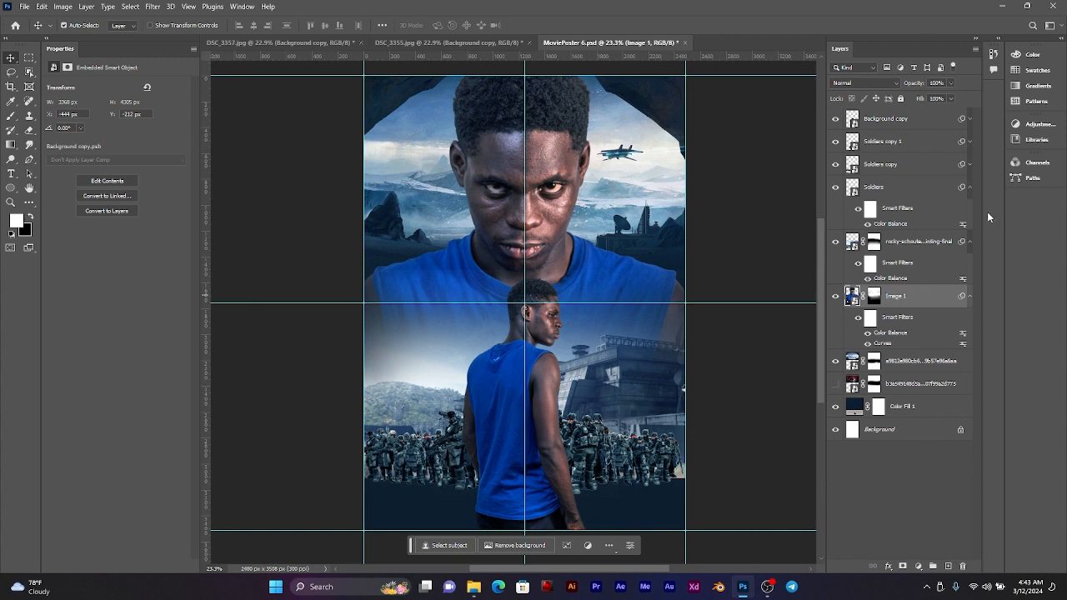
left_click(871, 120)
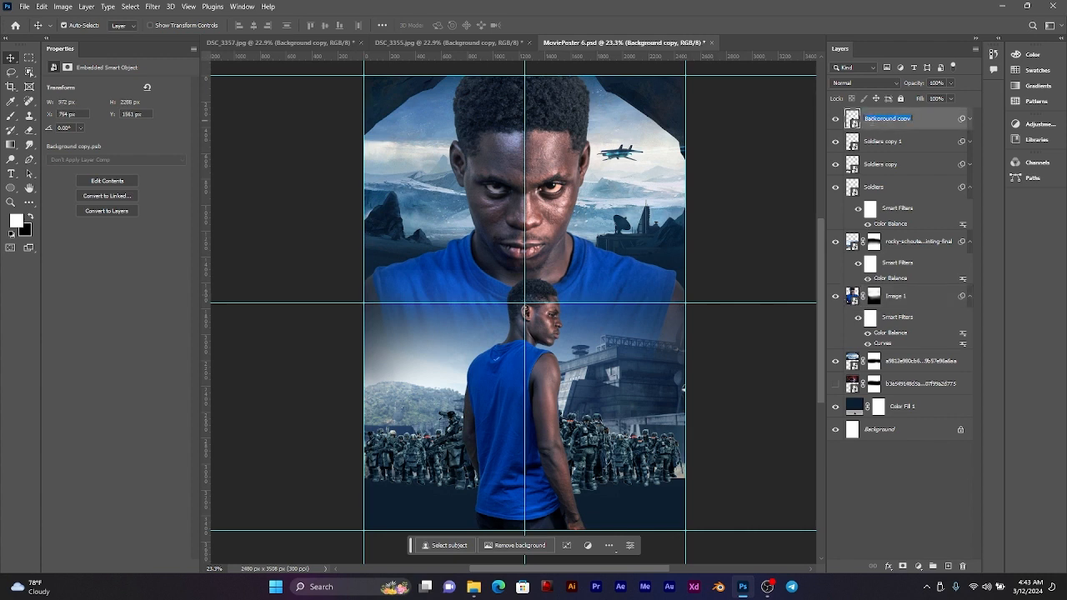
double_click(872, 119)
key("Return")
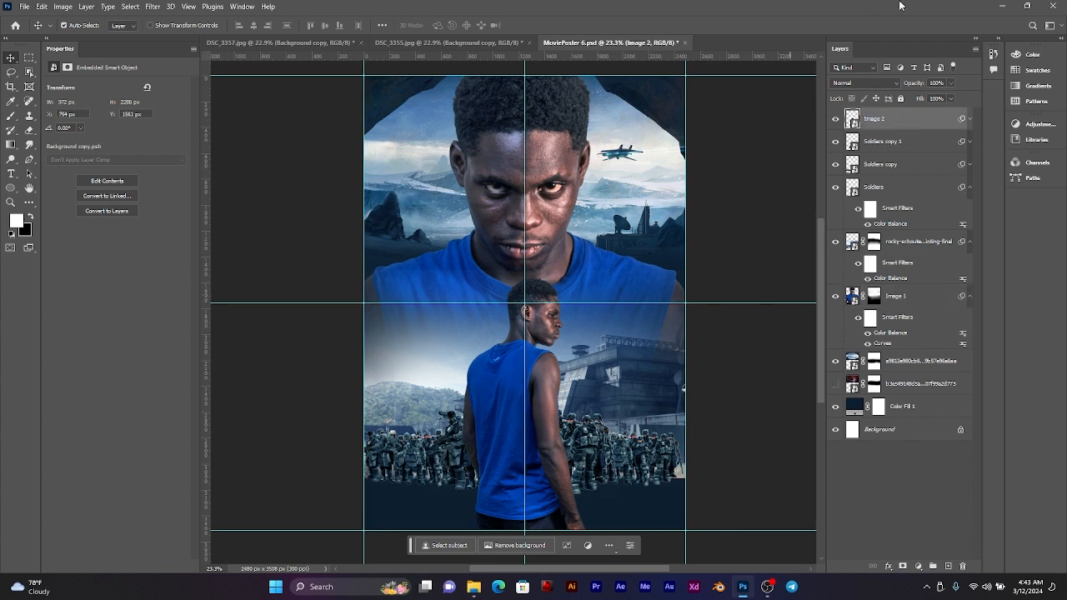
Step: Edit the Color Balance filter on the Image 2 layer, shifting its midtones slightly from cyan toward red
scroll(615, 180, "down", 2)
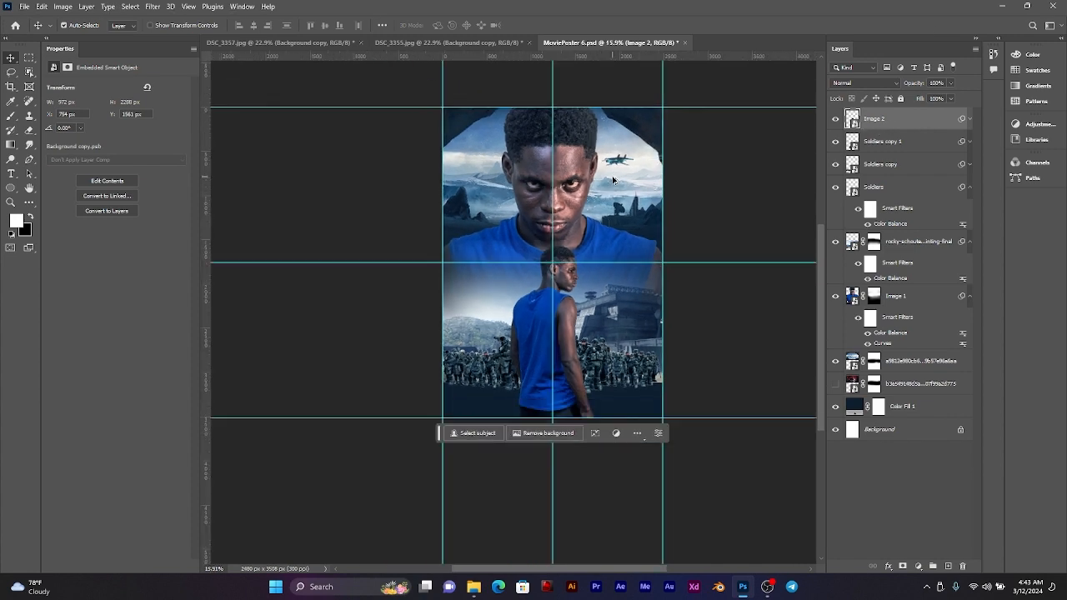
scroll(615, 180, "up", 2)
mouse_move(606, 179)
left_mouse_down()
mouse_move(567, 196)
mouse_move(597, 182)
left_mouse_up()
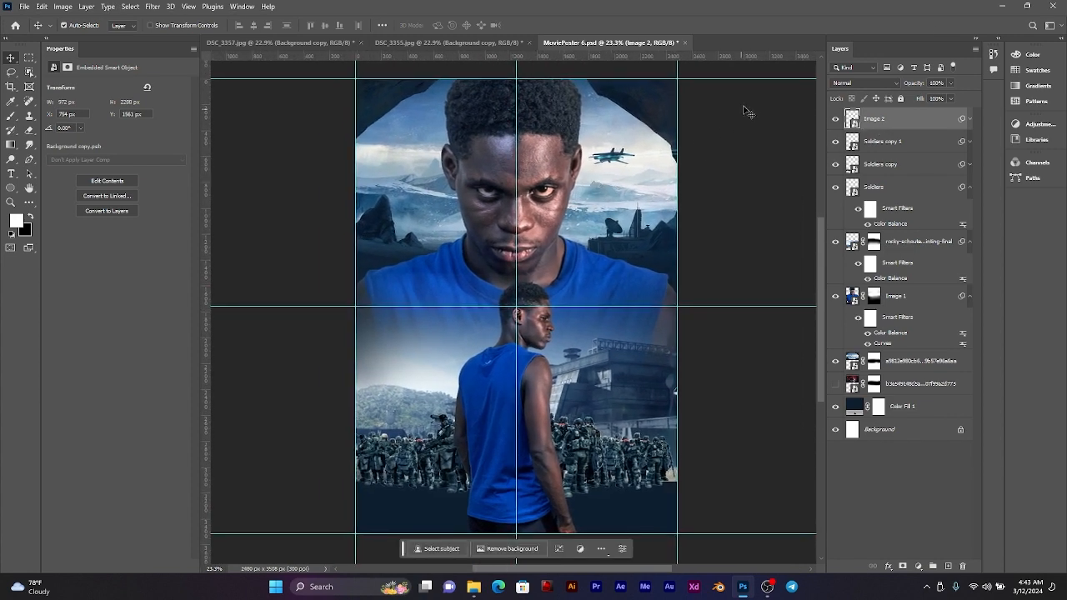
scroll(532, 306, "up", 3)
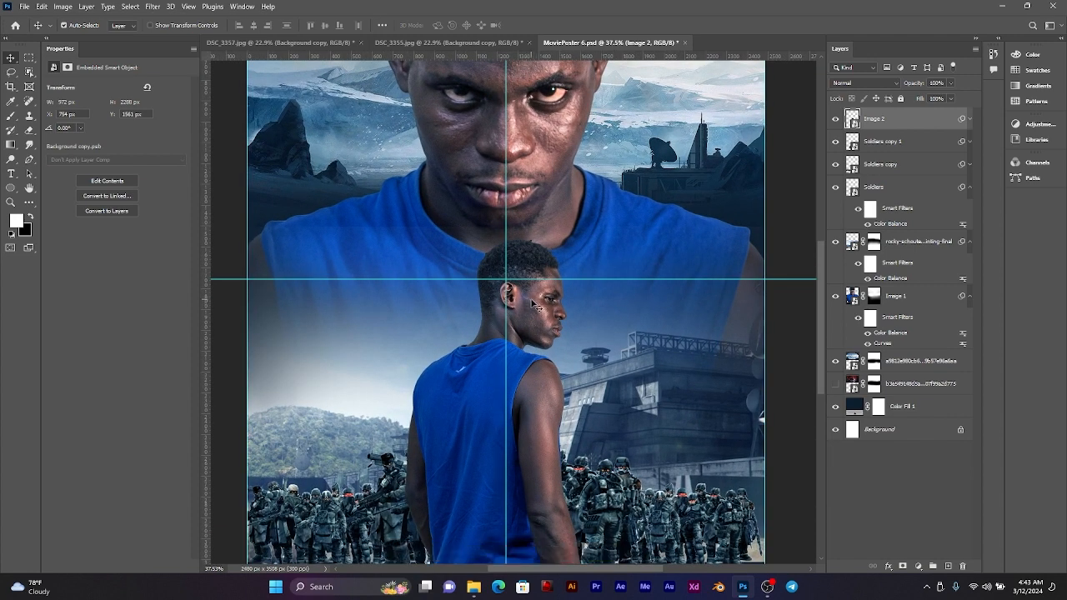
left_click(969, 119)
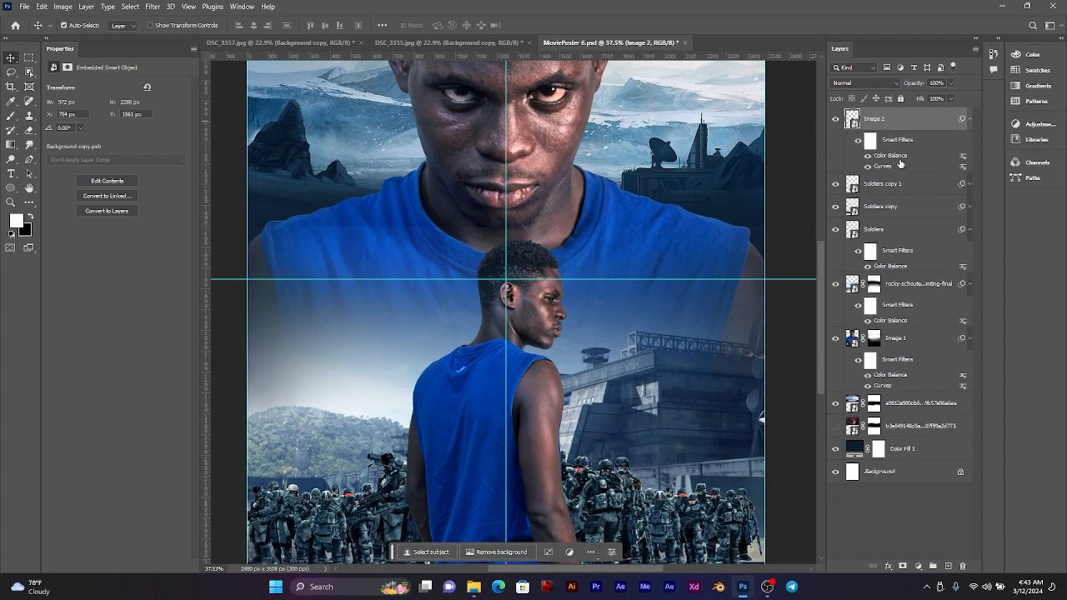
double_click(897, 157)
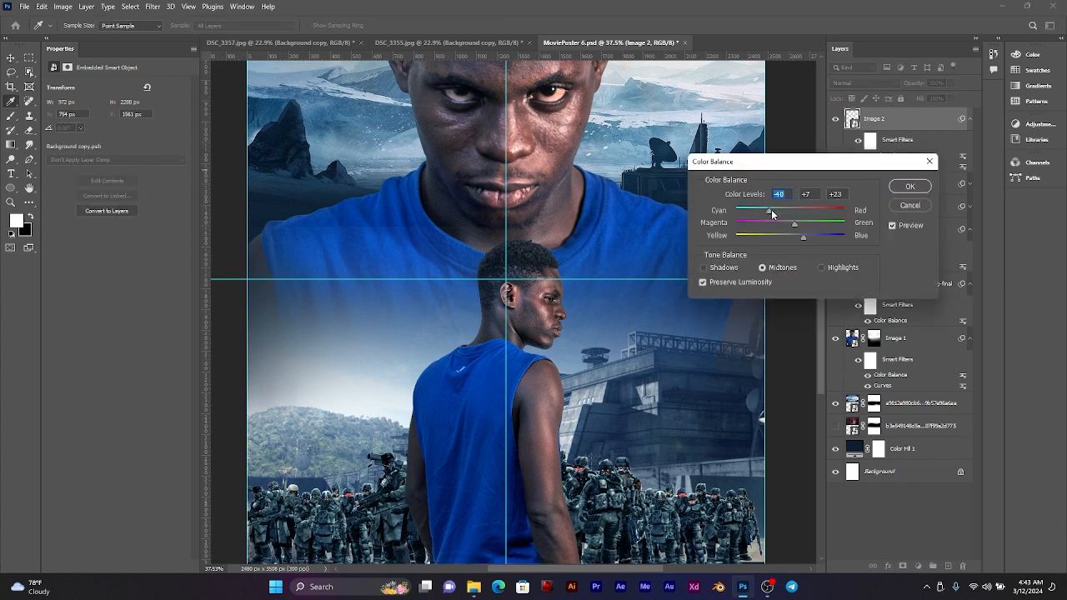
left_click_drag(768, 213, 777, 214)
left_click(911, 186)
scroll(673, 200, "down", 3)
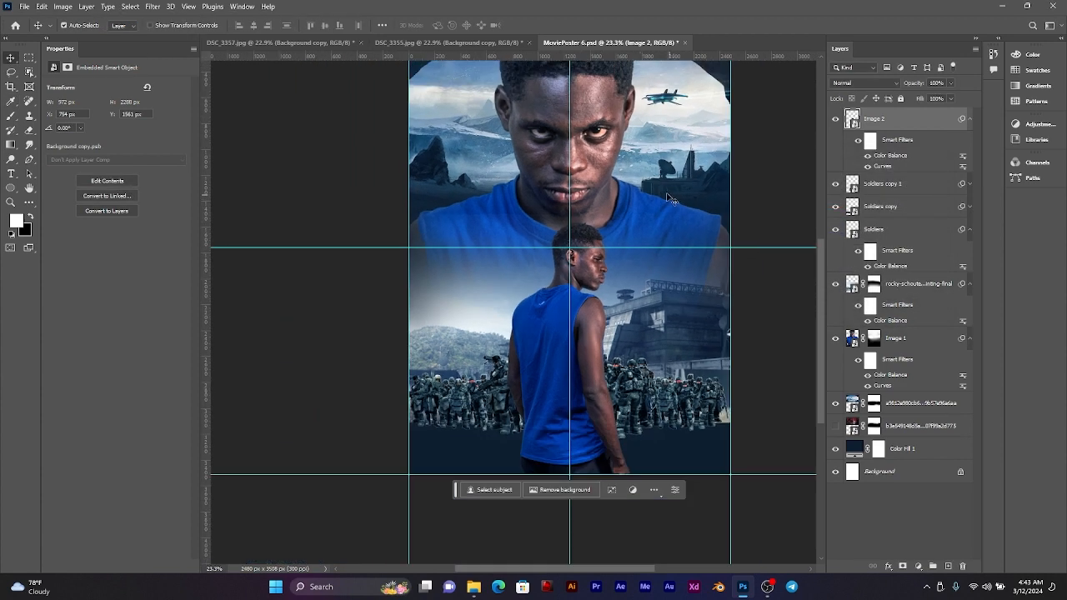
scroll(640, 200, "up", 1)
scroll(639, 200, "up", 1)
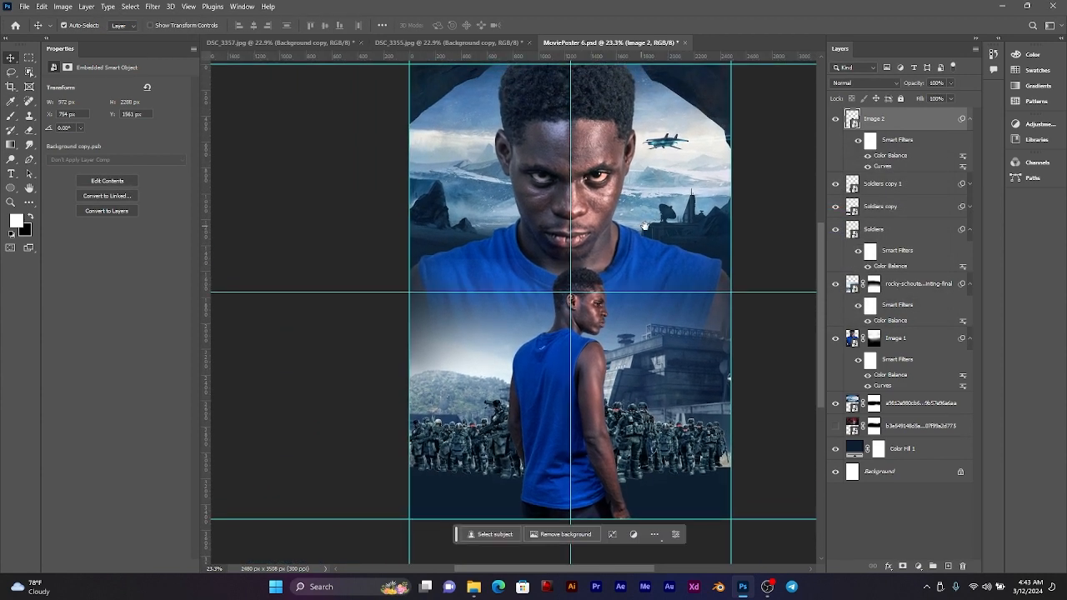
left_click(971, 120)
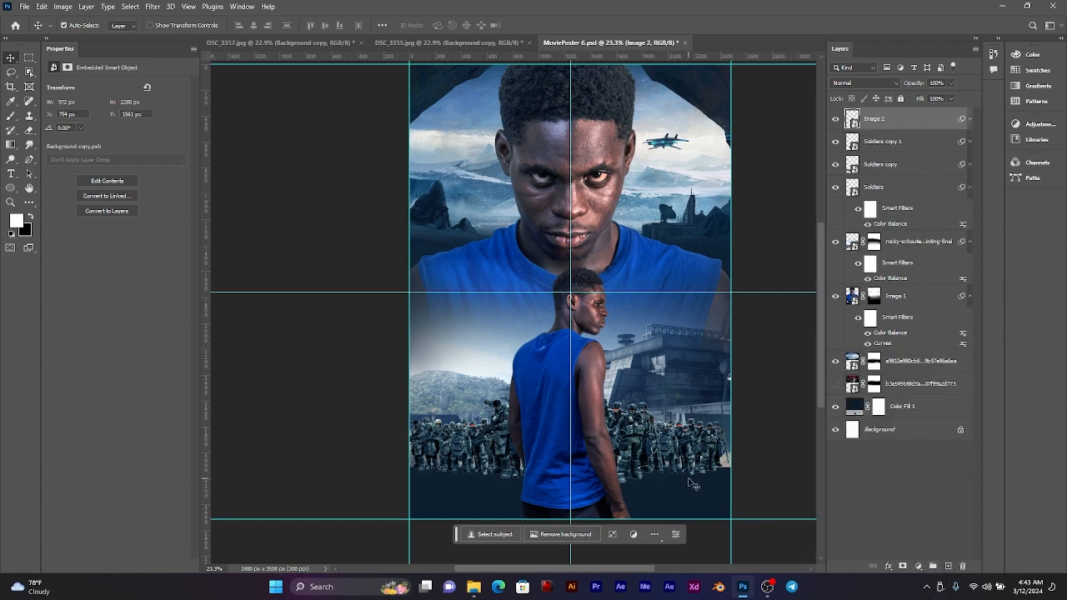
Step: Add a new empty layer above Image 2 and set up the Gradient tool with the Foreground to Transparent preset
left_click(919, 566)
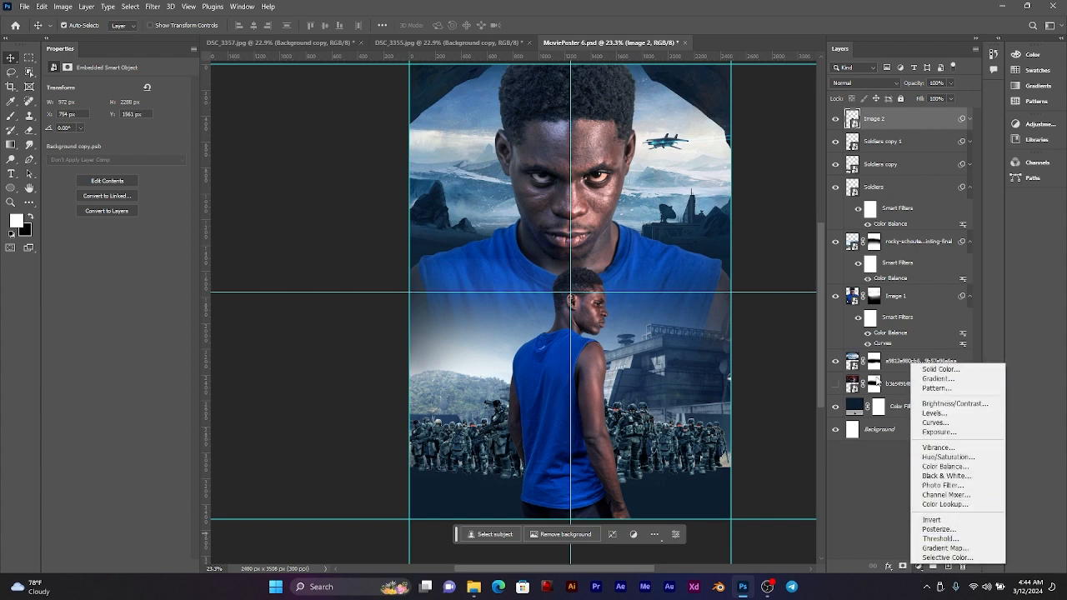
left_click(923, 125)
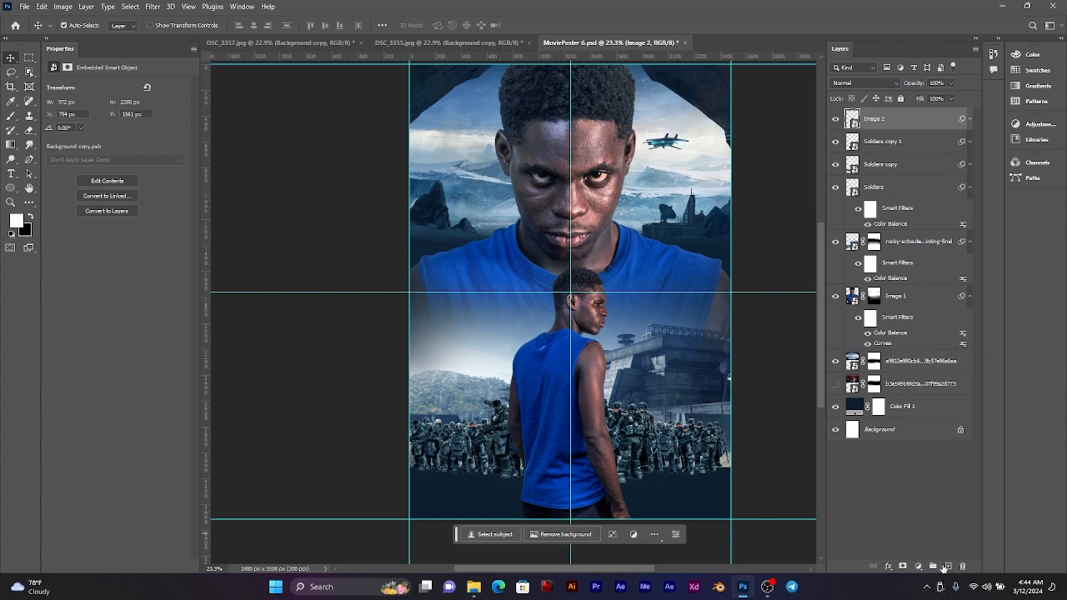
left_click(945, 567)
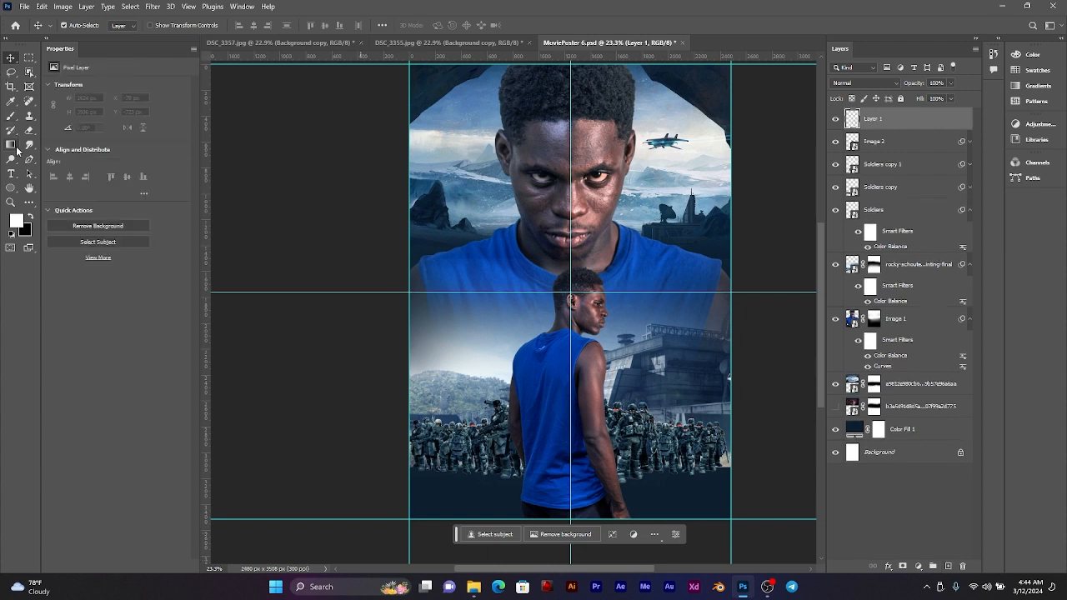
left_click(16, 148)
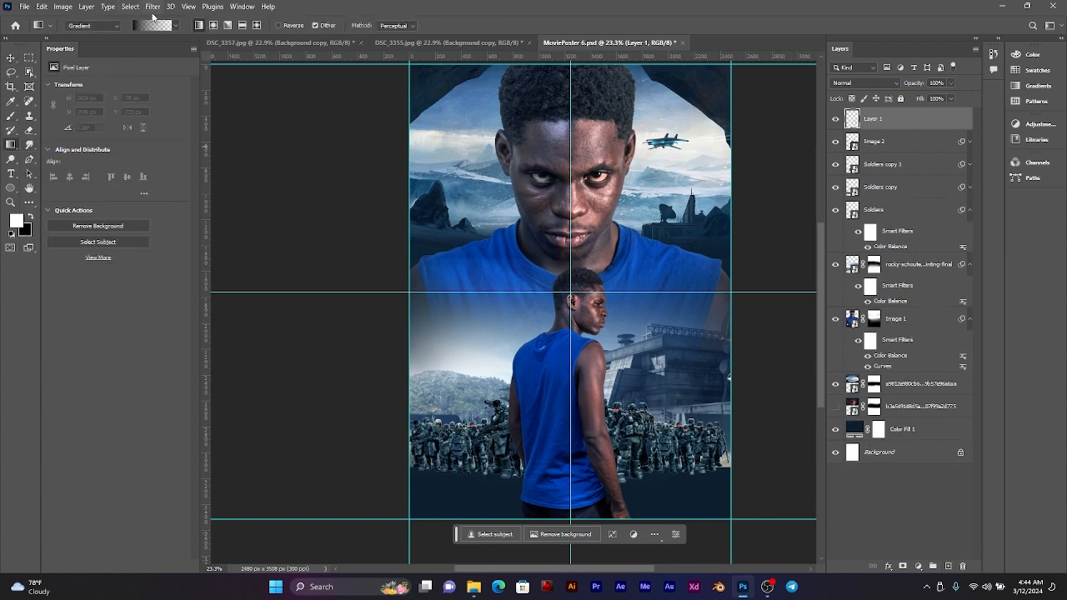
left_click(175, 25)
left_click(94, 49)
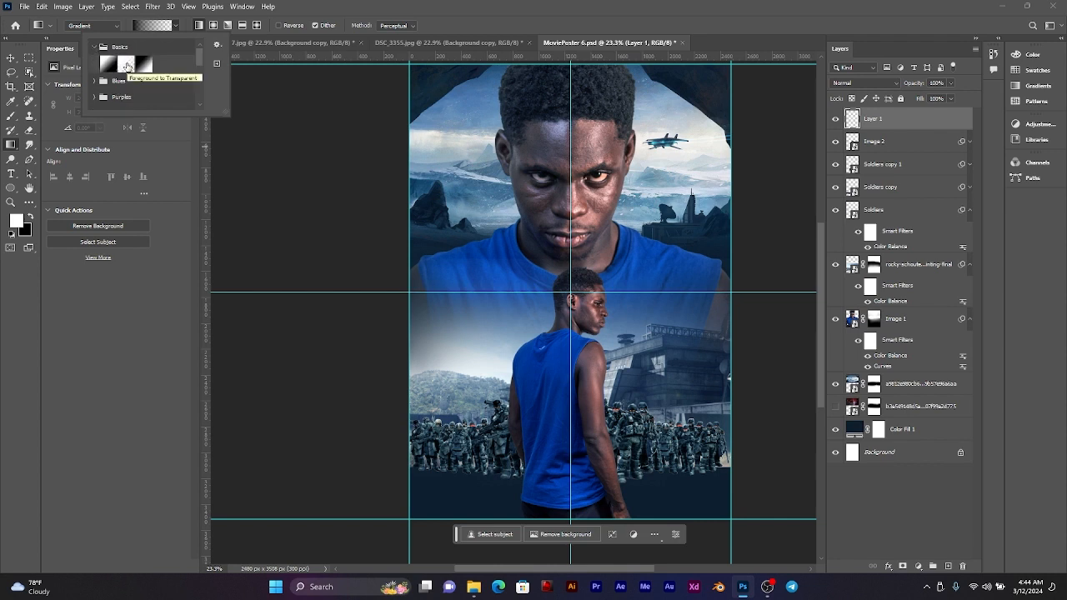
left_click(127, 66)
left_click(172, 27)
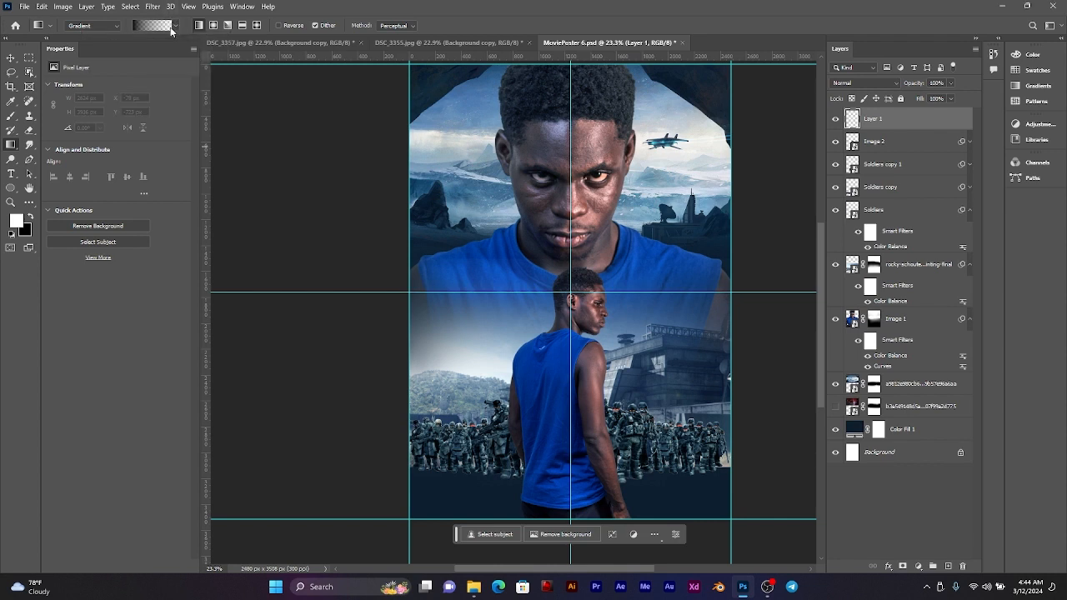
Step: Set the foreground colour to a dark navy sampled from the dark rocks beside the large man's shoulder
left_click(31, 218)
left_click(15, 221)
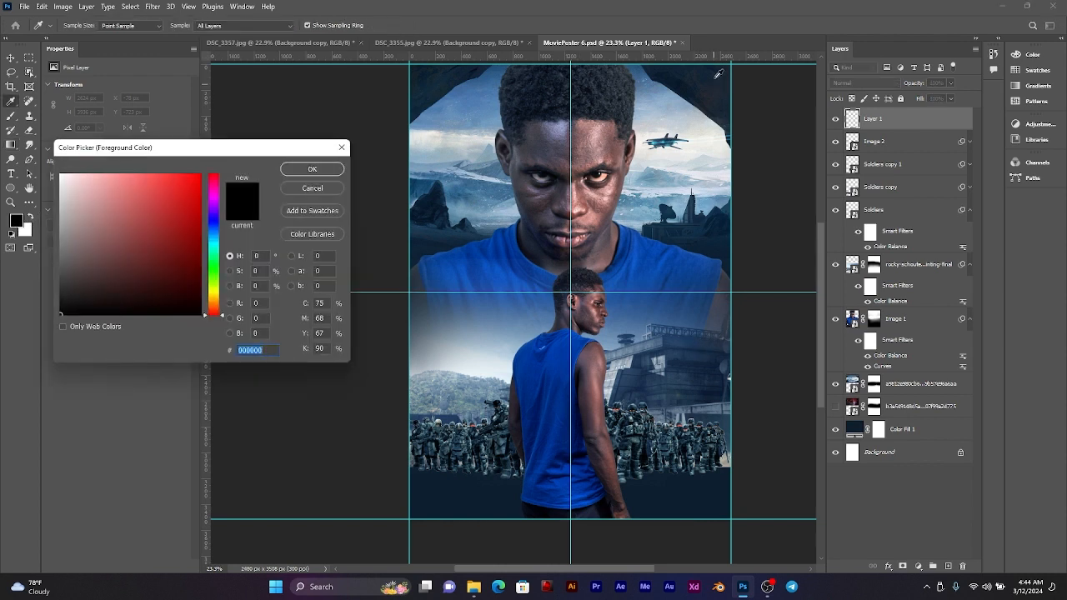
left_click(680, 77)
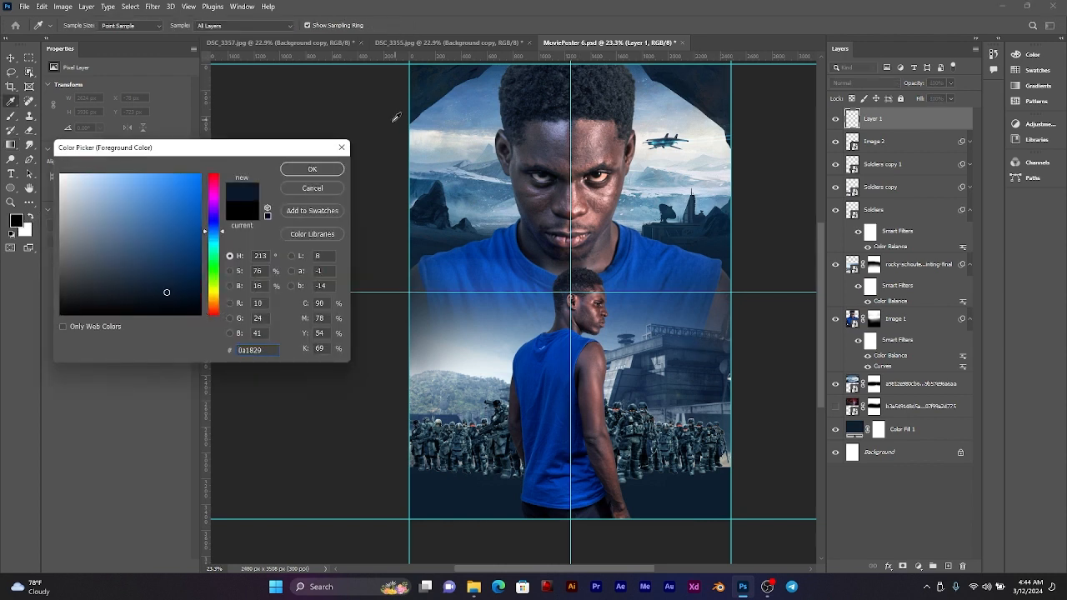
left_click(432, 215)
left_click(312, 168)
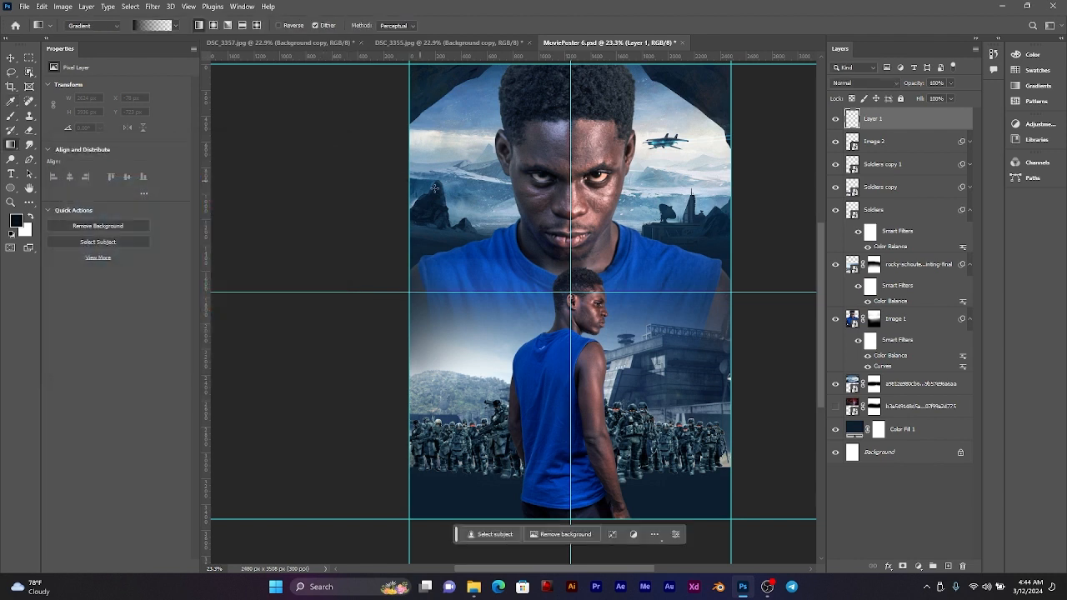
scroll(516, 255, "down", 3)
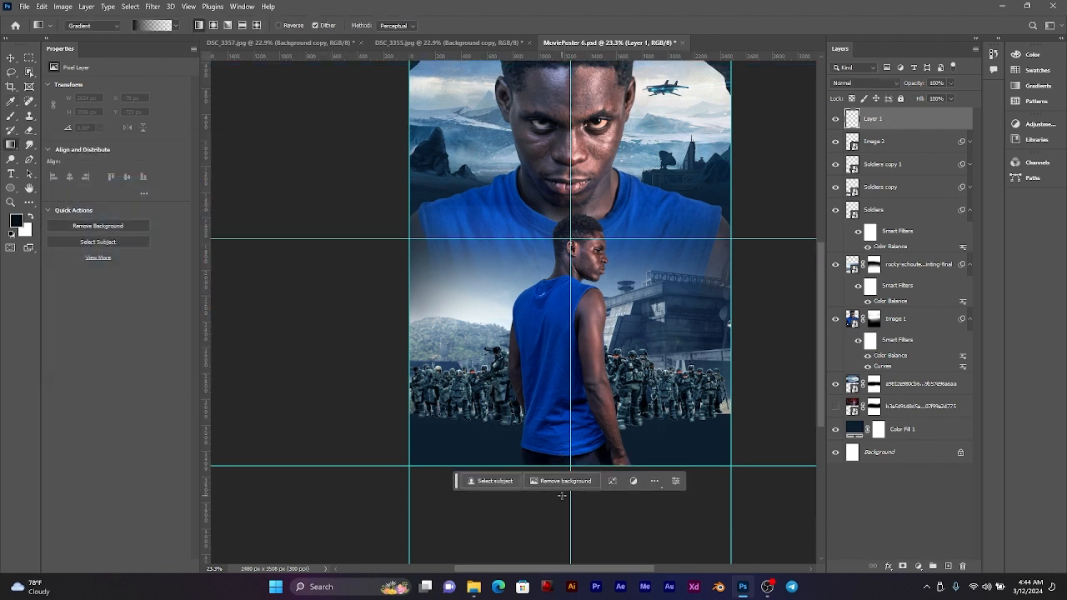
Step: Try a vertical gradient from below the poster's bottom edge up to the small man's head
left_click_drag(570, 505, 570, 217)
scroll(569, 467, "down", 3)
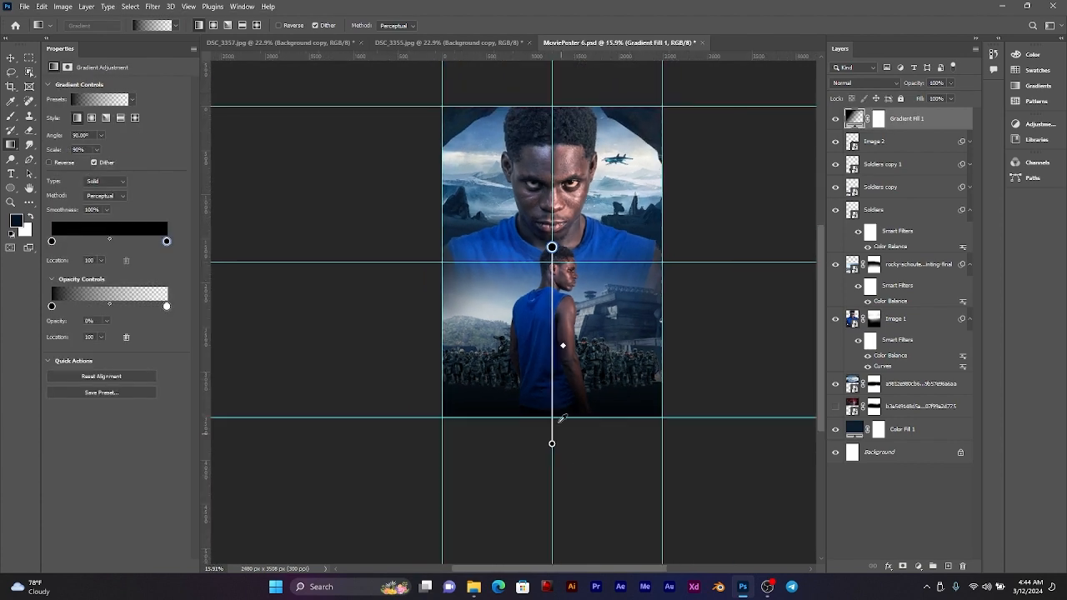
scroll(558, 416, "up", 2)
key("ctrl+z")
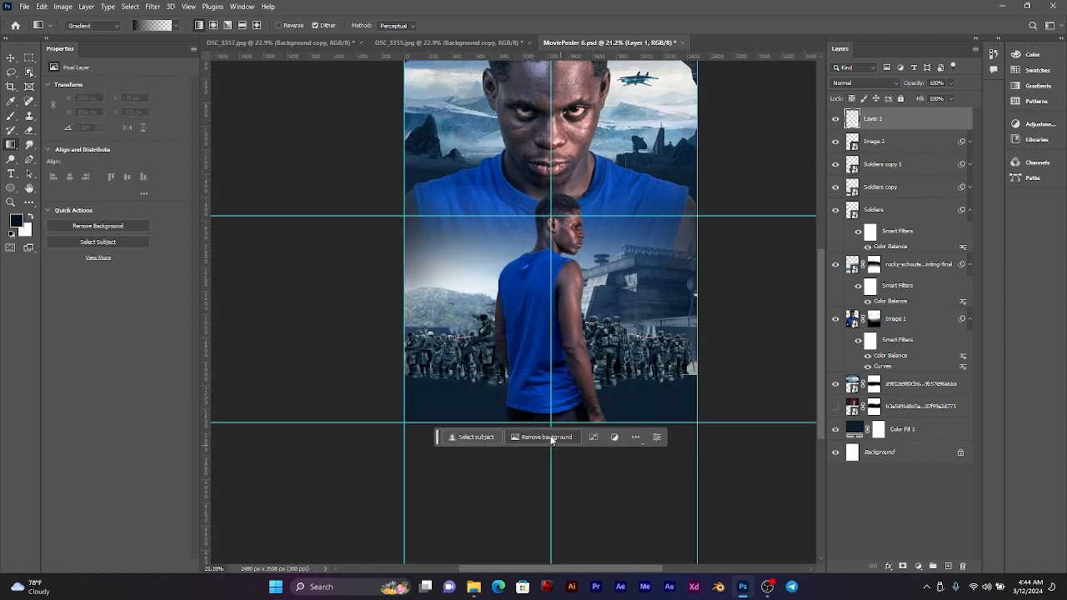
Step: Draw a vertical dark-to-transparent gradient from the poster's bottom edge up to the guide at the small man's head, and hide its layer
mouse_move(551, 423)
left_mouse_down()
mouse_move(553, 215)
mouse_move(566, 206)
mouse_move(551, 281)
mouse_move(551, 218)
left_mouse_up()
scroll(555, 373, "up", 5)
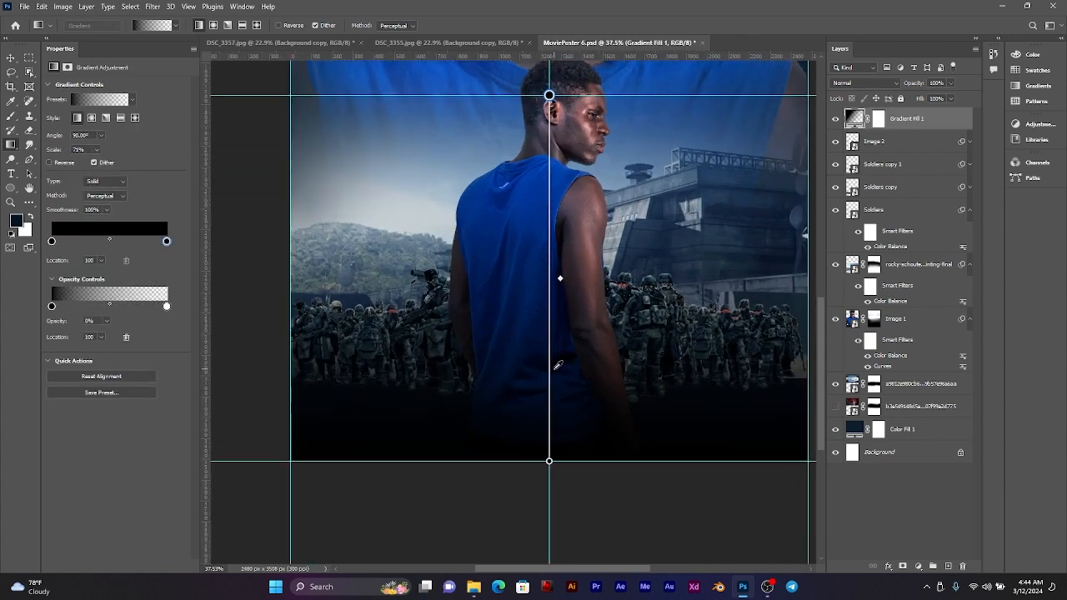
left_click_drag(675, 368, 658, 367)
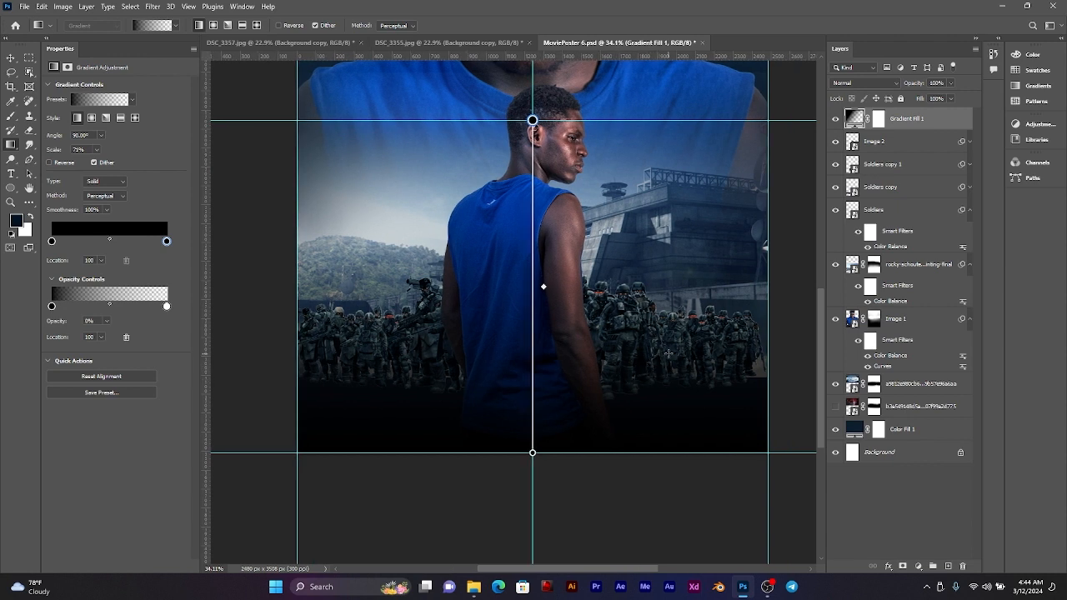
left_click(836, 119)
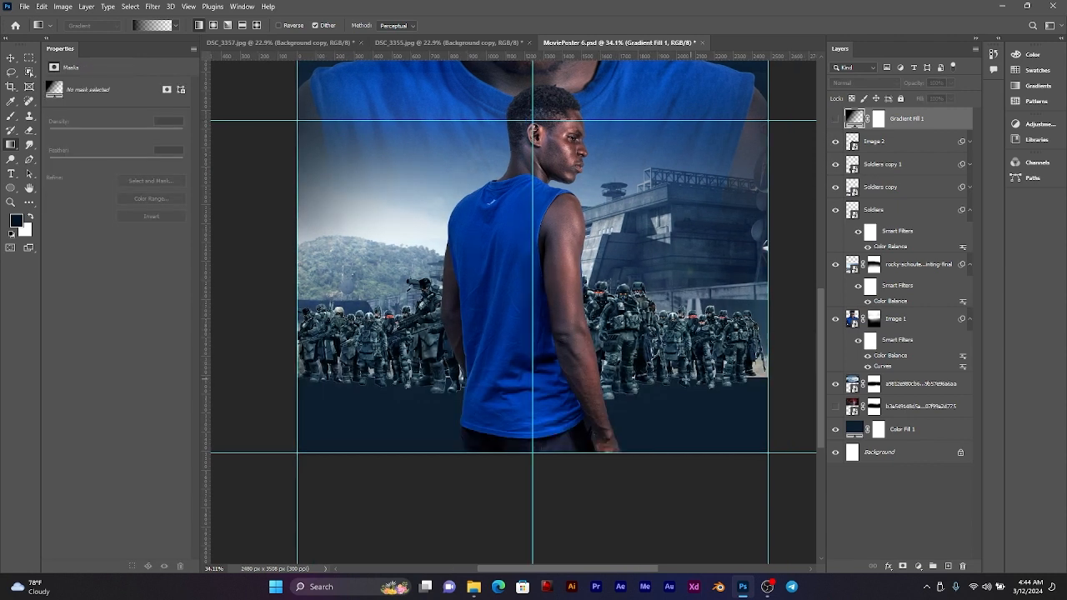
Step: Duplicate the military base layer and flip the copy vertically with Free Transform
left_click(10, 57)
left_click(708, 238)
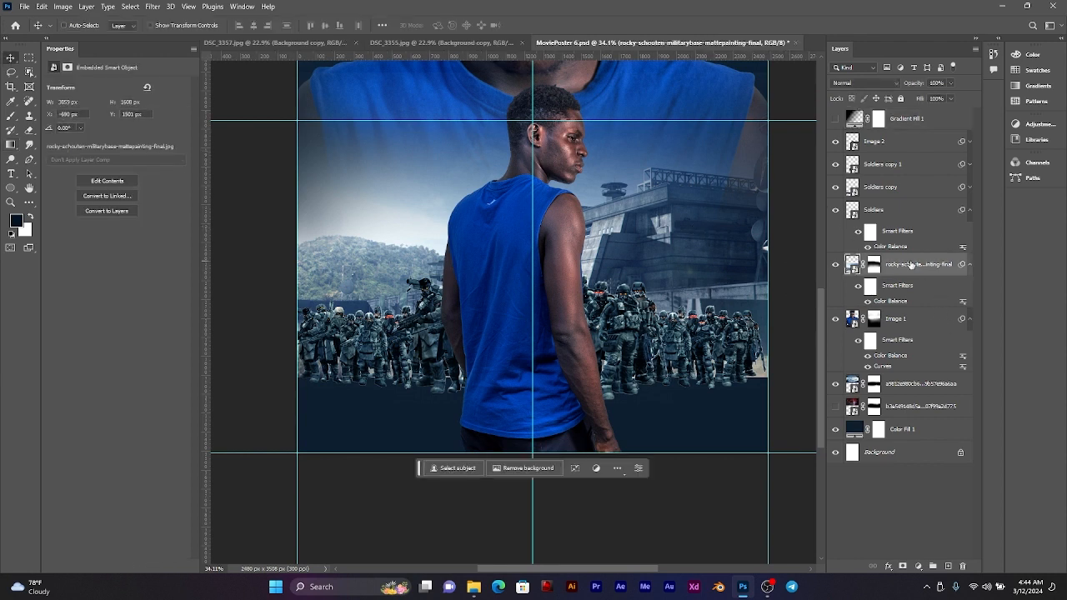
key("ctrl+j")
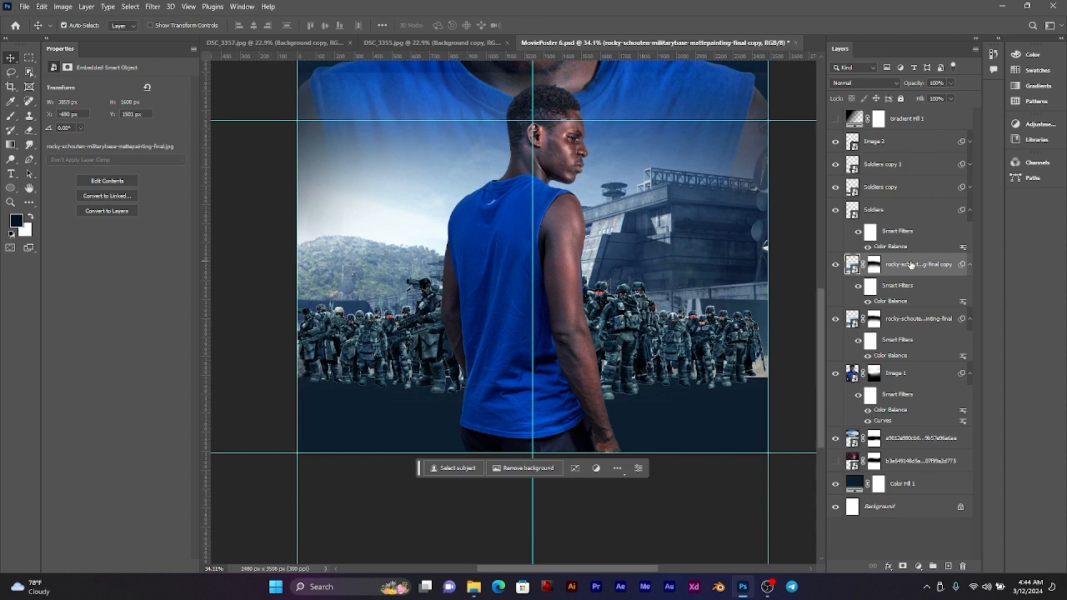
key("ctrl+t")
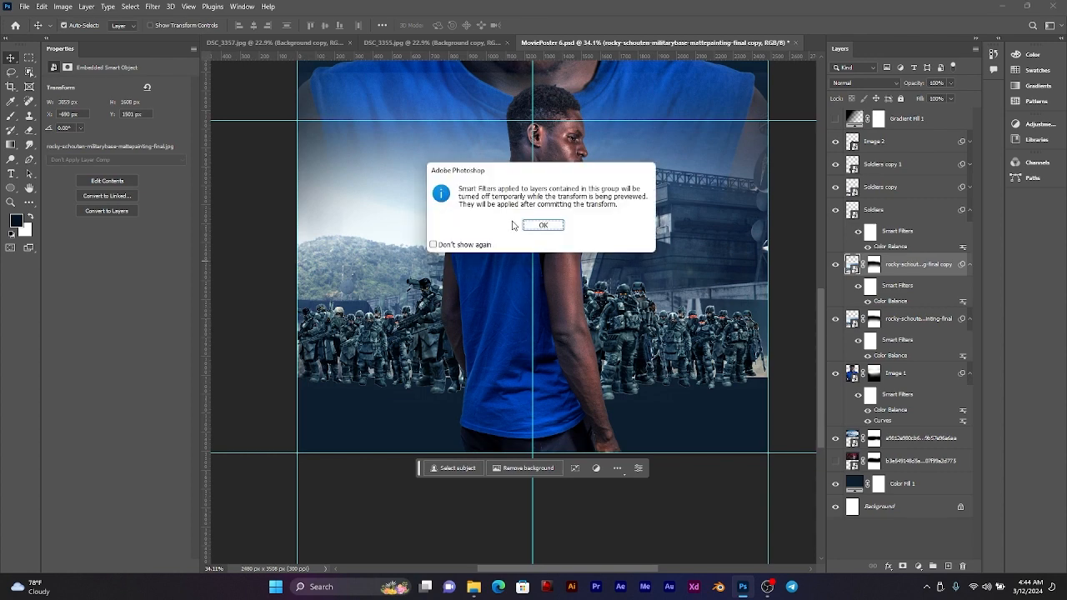
left_click(530, 225)
right_click(644, 217)
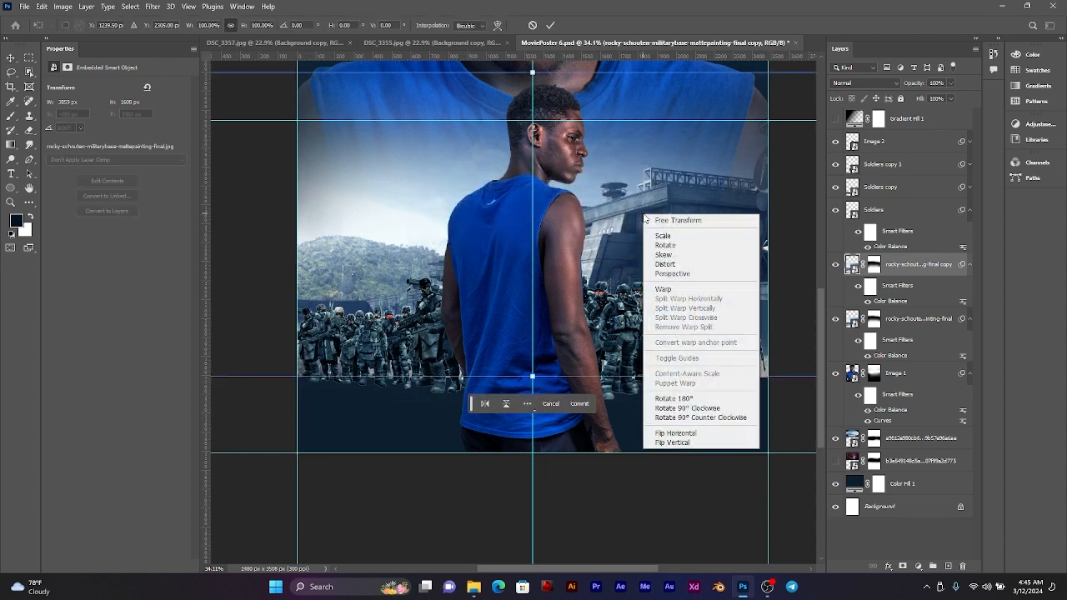
right_click(620, 175)
left_click(649, 405)
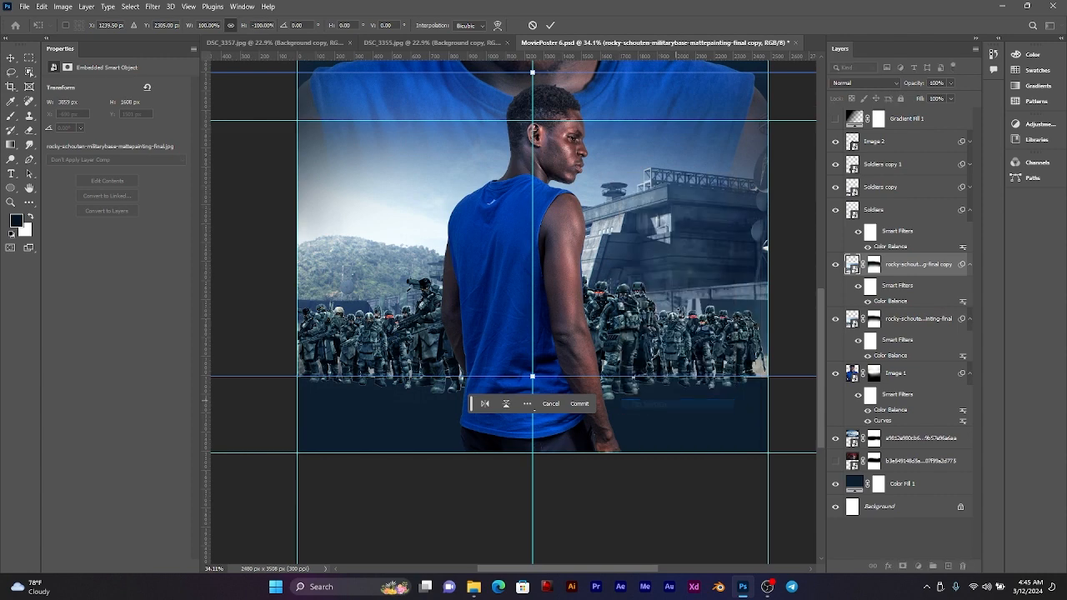
Step: Move the flipped base copy down so it mirrors the ground below the soldiers, shift it slightly sideways, and apply the transform
left_click_drag(658, 141, 660, 486)
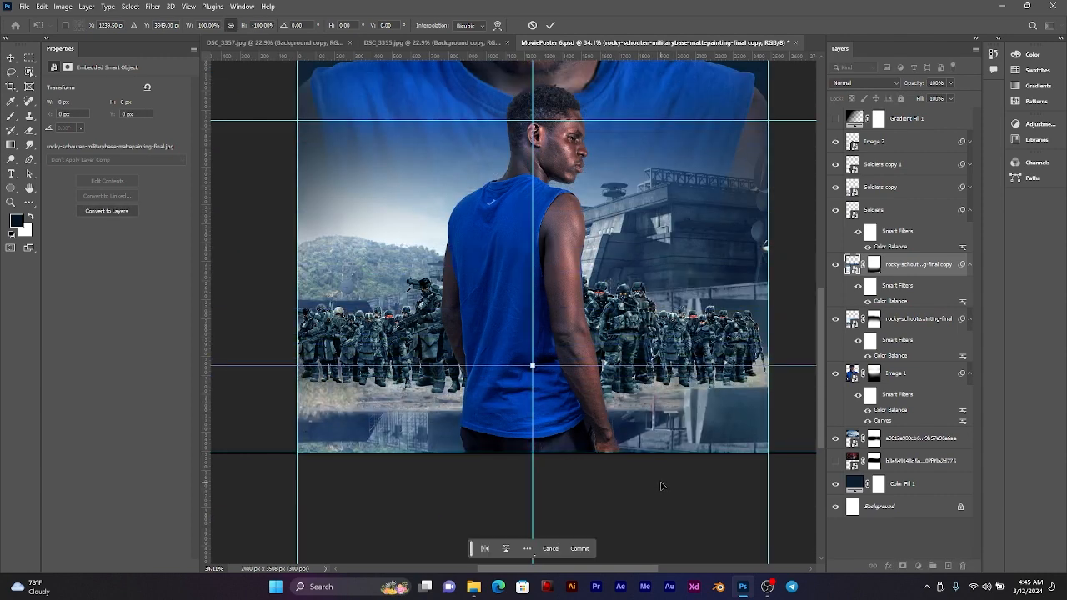
mouse_move(662, 427)
left_mouse_down()
mouse_move(670, 450)
mouse_move(673, 432)
left_mouse_up()
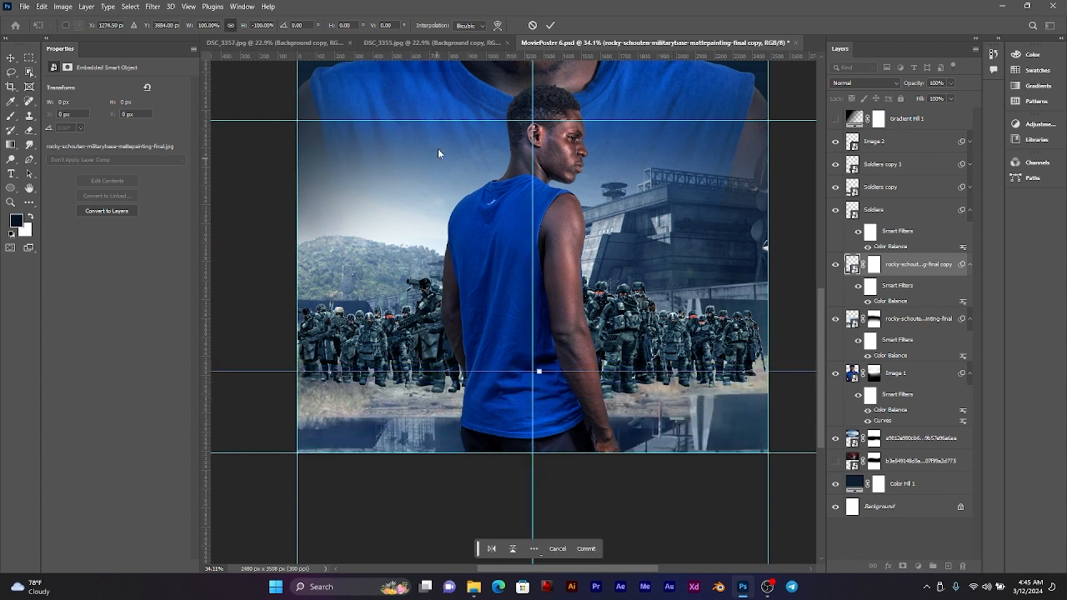
left_click(550, 25)
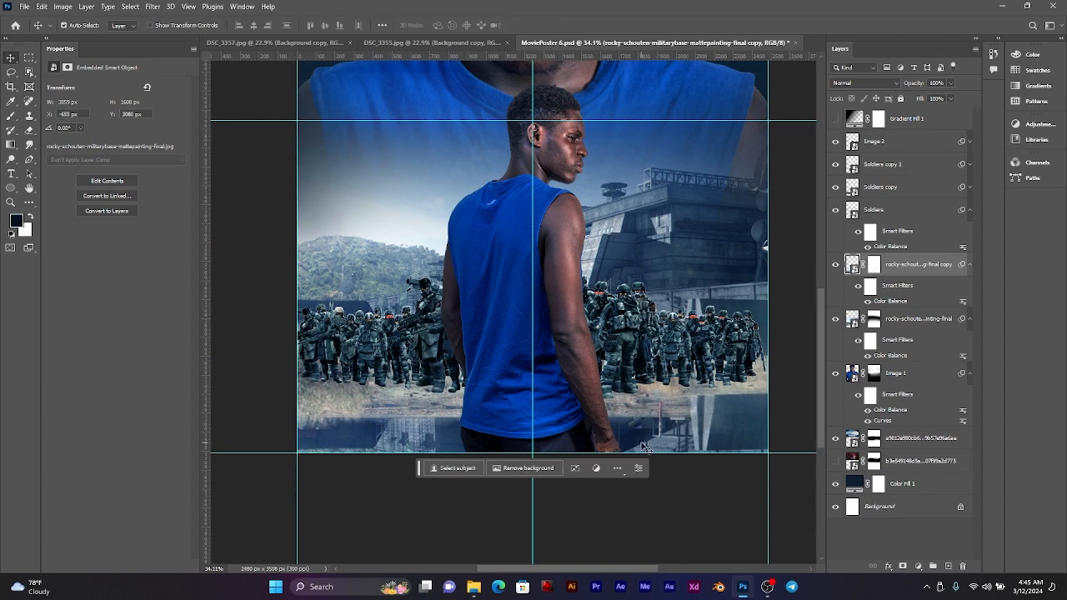
scroll(617, 421, "down", 2)
scroll(580, 382, "up", 2)
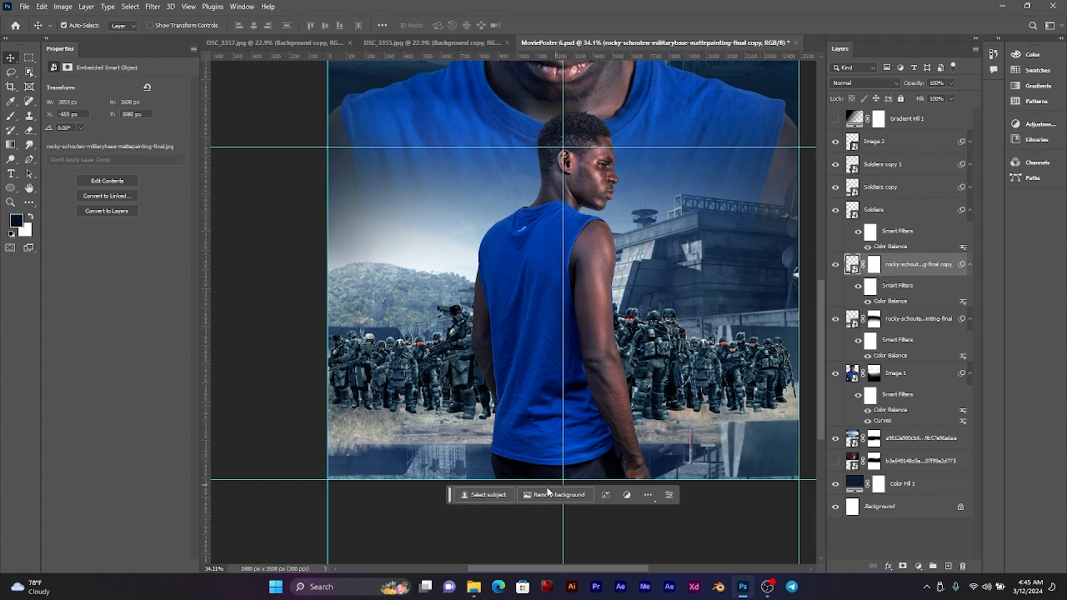
scroll(708, 441, "down", 1)
scroll(709, 441, "up", 1)
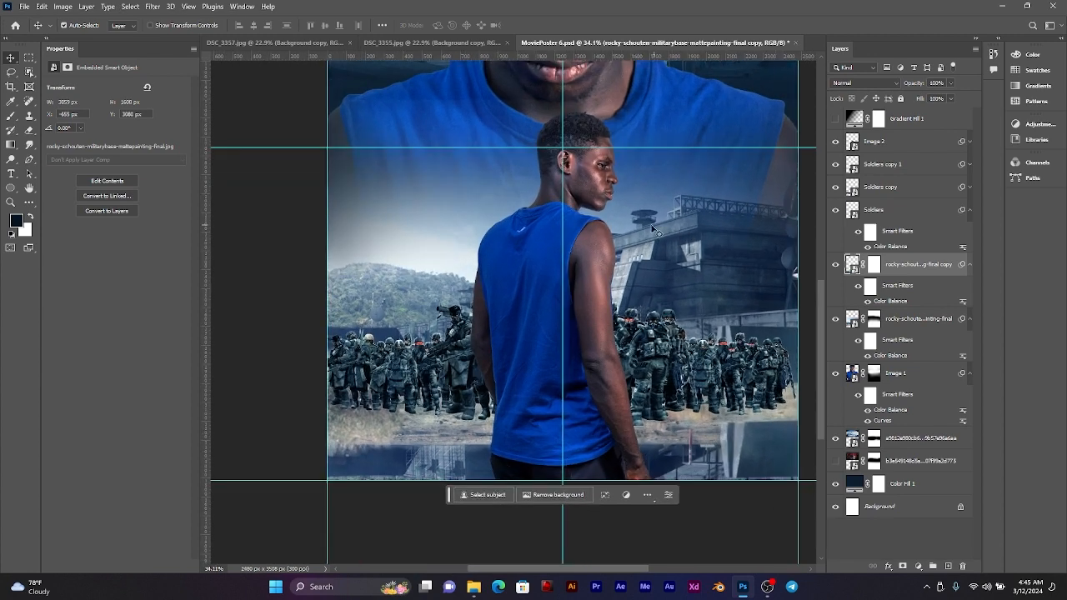
Step: Hide the Image 2 layer to expose the soldiers and the mirrored ground behind the small man
left_click(588, 207)
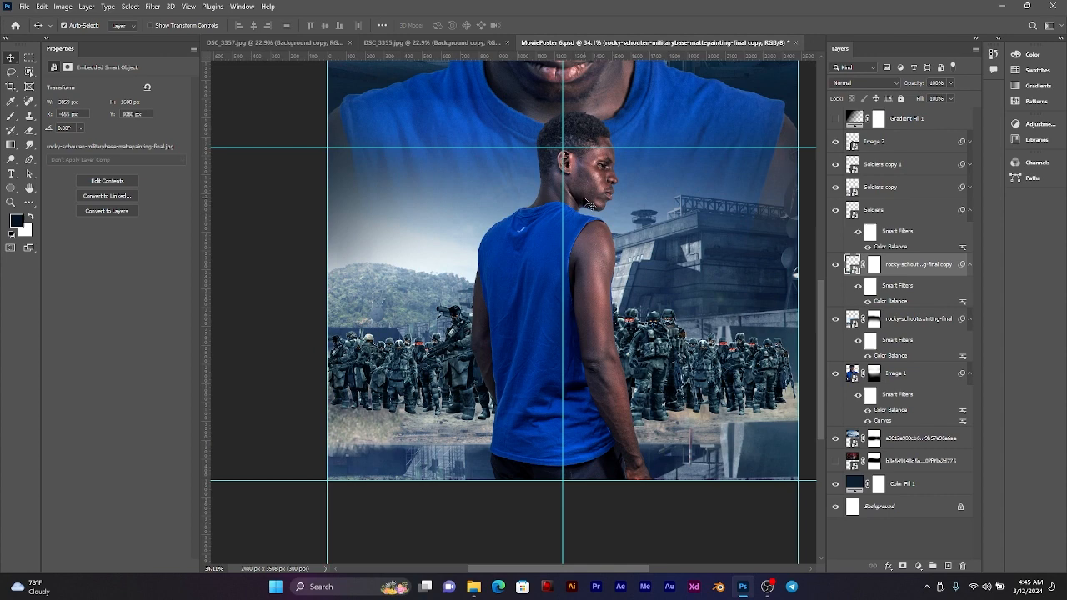
left_click(835, 141)
scroll(631, 384, "down", 1)
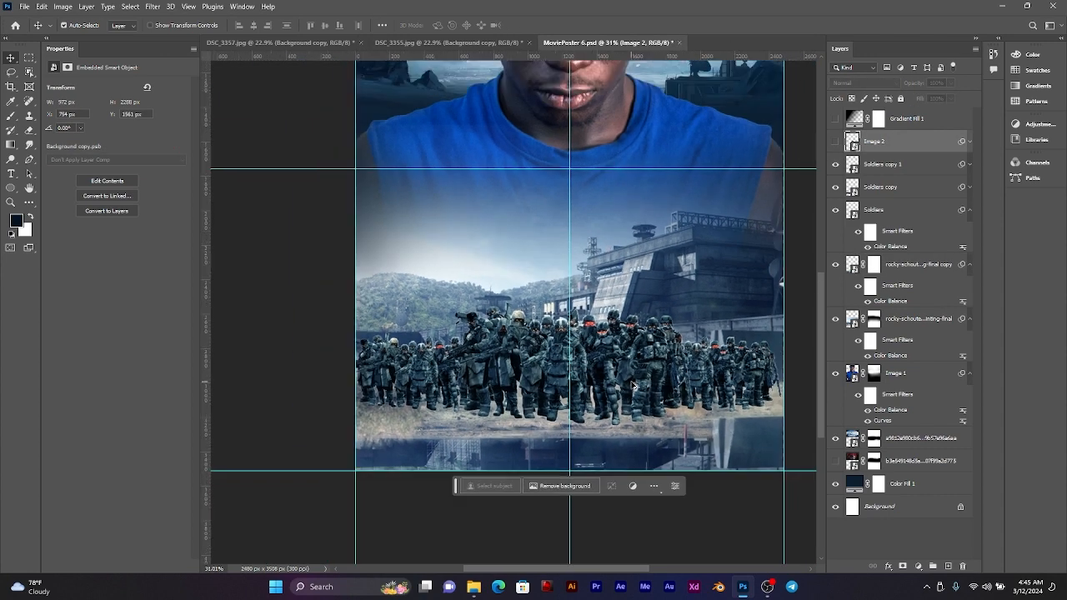
left_click_drag(668, 379, 587, 412)
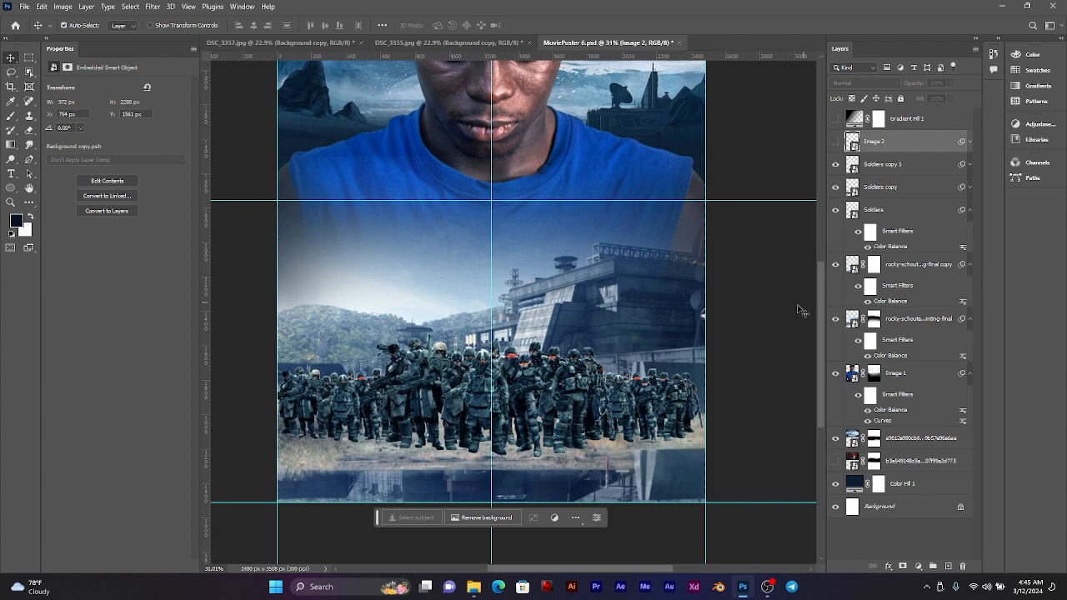
Step: Try smearing the flipped base copy with broad horizontal Liquify strokes at brush size 903
left_click(624, 484)
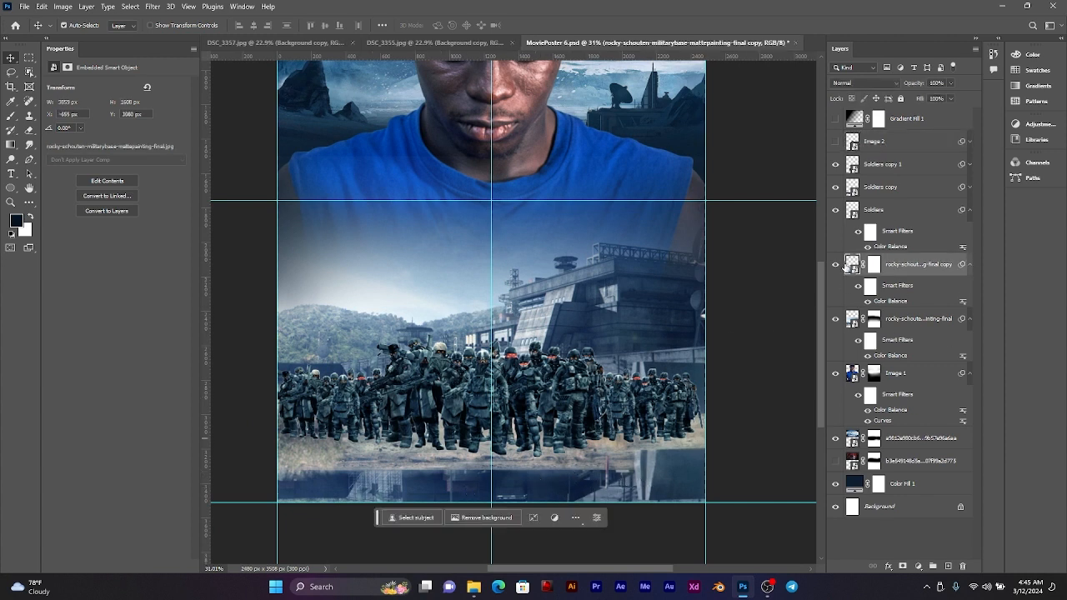
left_click(170, 7)
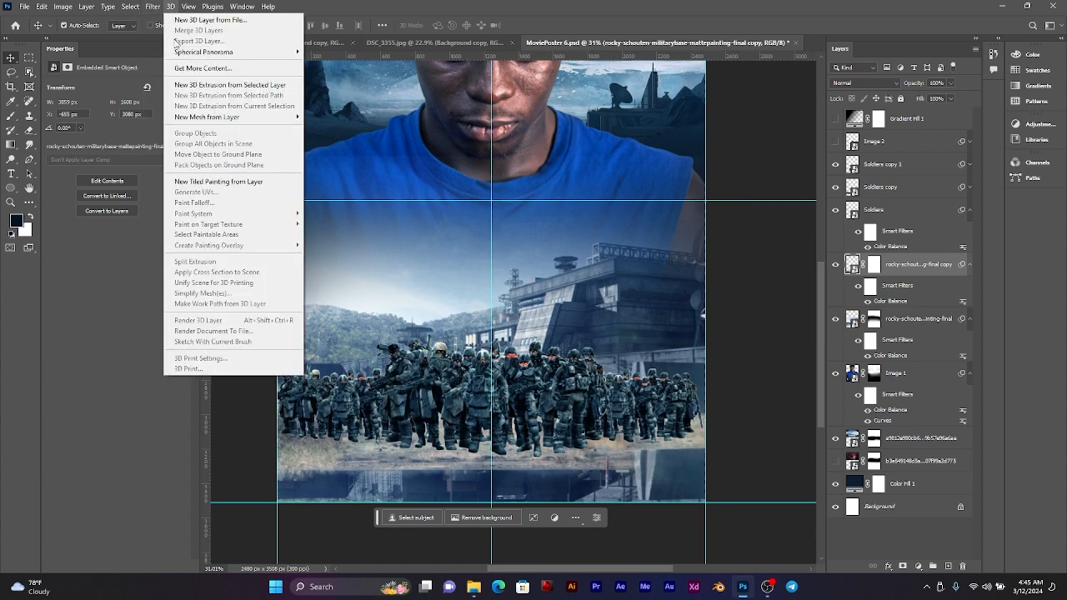
mouse_move(155, 6)
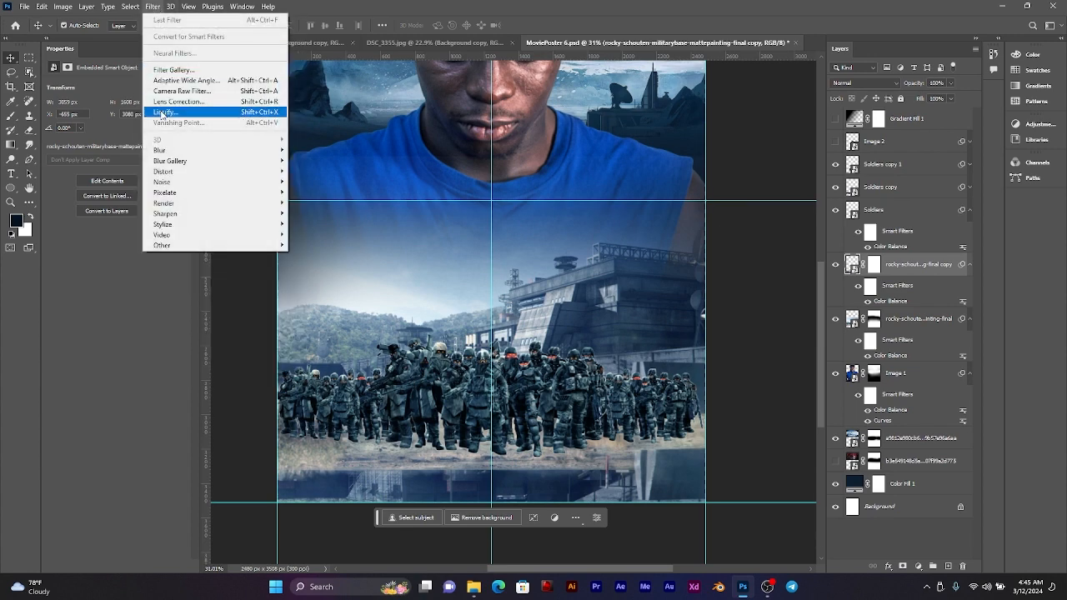
left_click(158, 111)
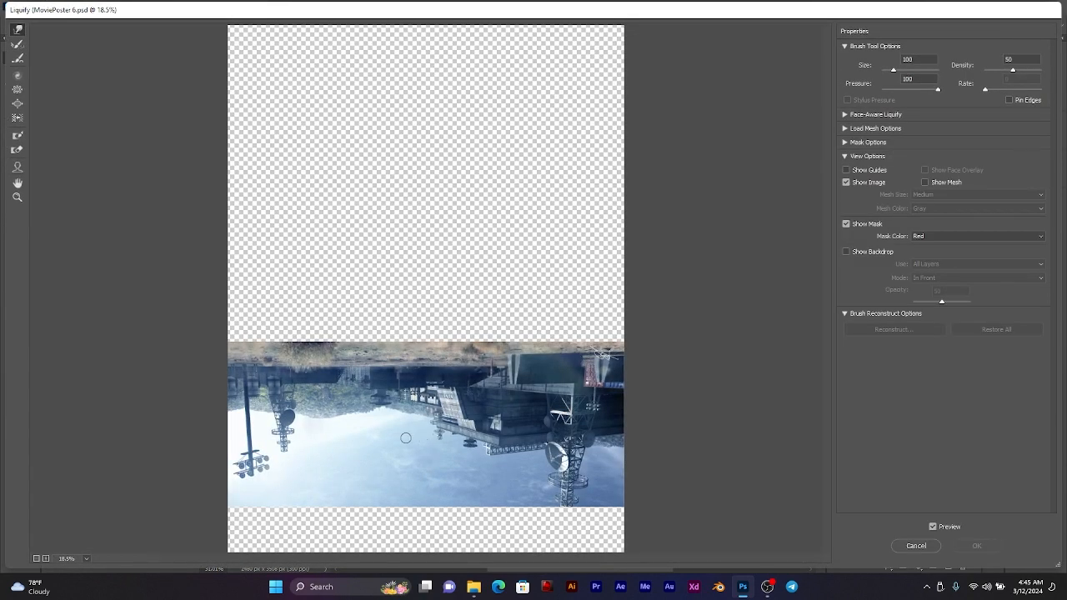
key("alt")
left_click_drag(391, 436, 432, 436)
left_click_drag(567, 424, 376, 417)
mouse_move(262, 441)
left_mouse_down()
mouse_move(526, 433)
mouse_move(529, 450)
mouse_move(230, 458)
left_mouse_up()
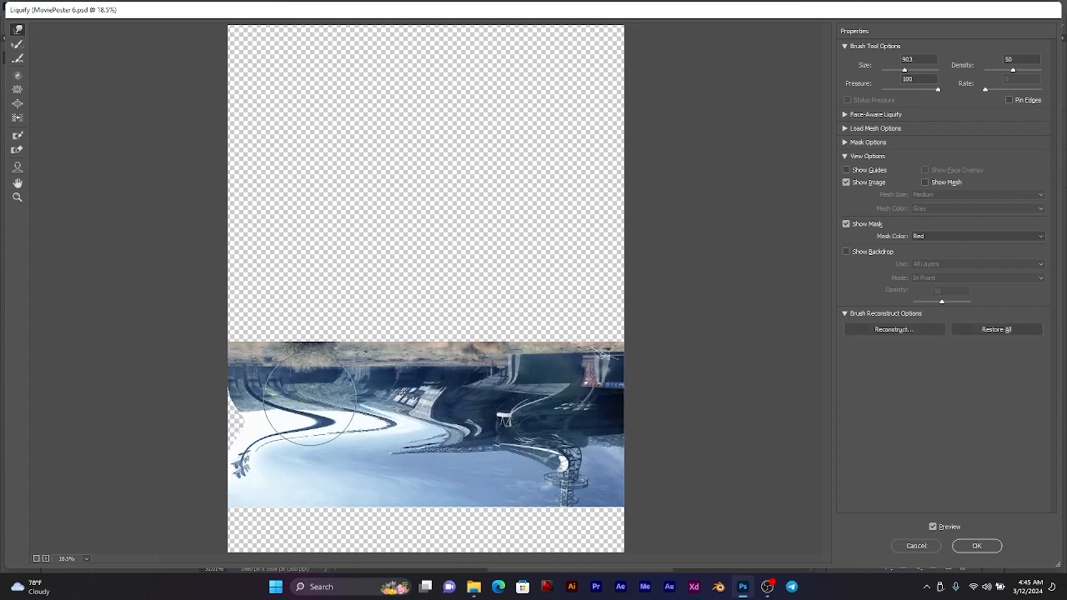
left_click_drag(267, 399, 607, 393)
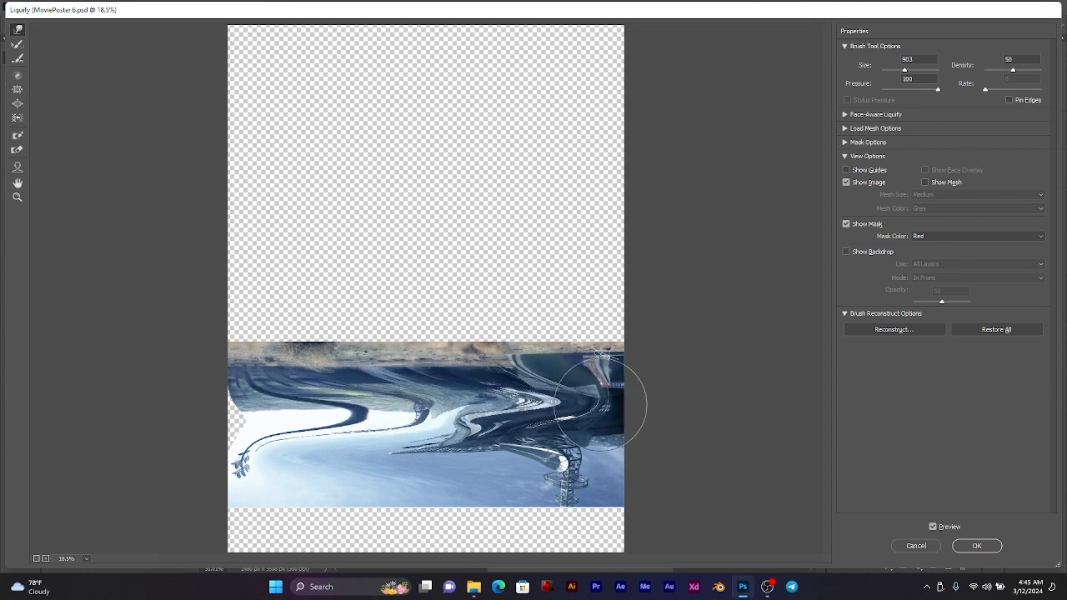
mouse_move(339, 442)
left_mouse_down()
mouse_move(459, 432)
mouse_move(268, 431)
mouse_move(279, 421)
mouse_move(560, 414)
left_mouse_up()
left_click_drag(542, 383, 242, 392)
left_click(969, 544)
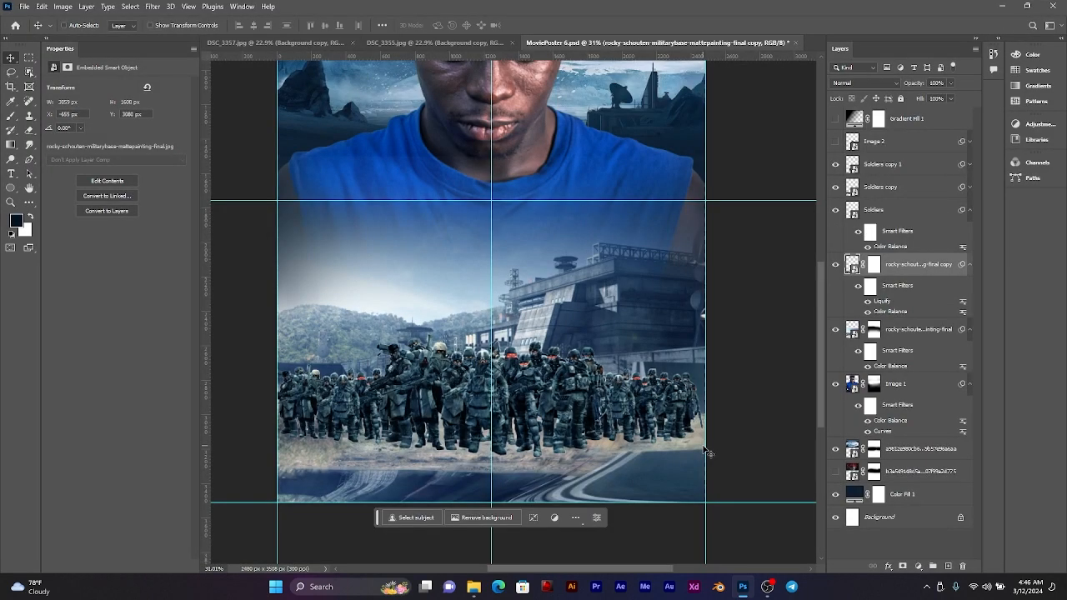
key("ctrl+z")
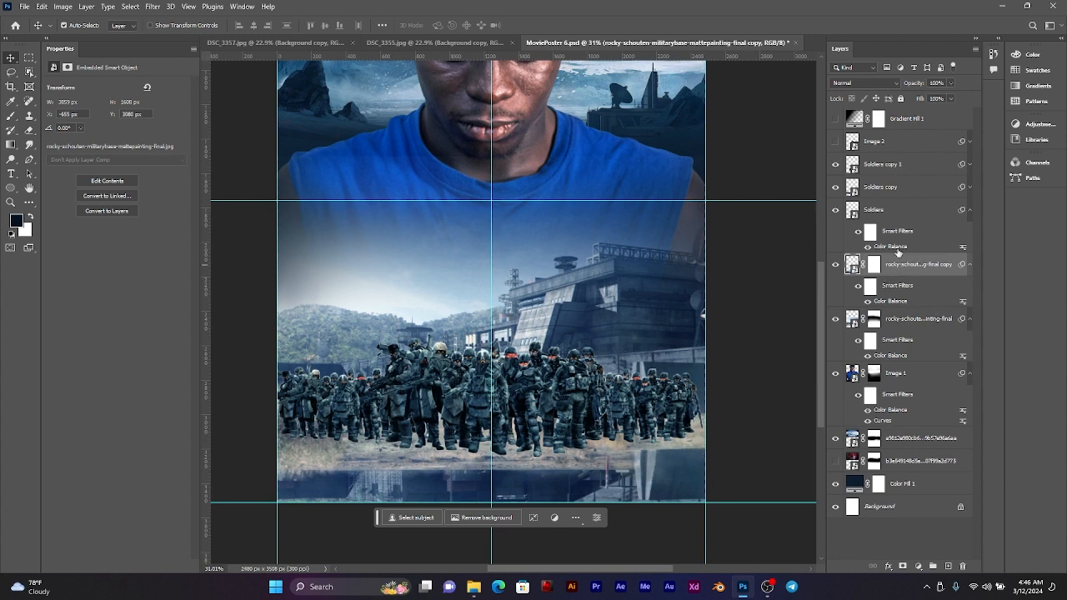
Step: Try a Gaussian Blur filter on the flipped base copy, testing different radii
left_click(152, 7)
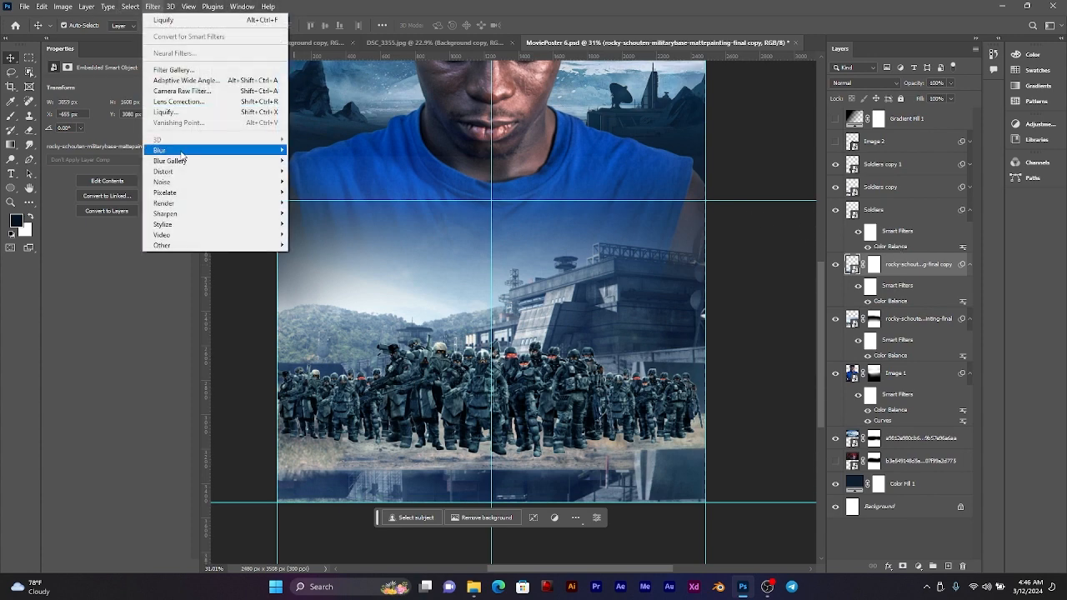
mouse_move(225, 151)
left_click(317, 192)
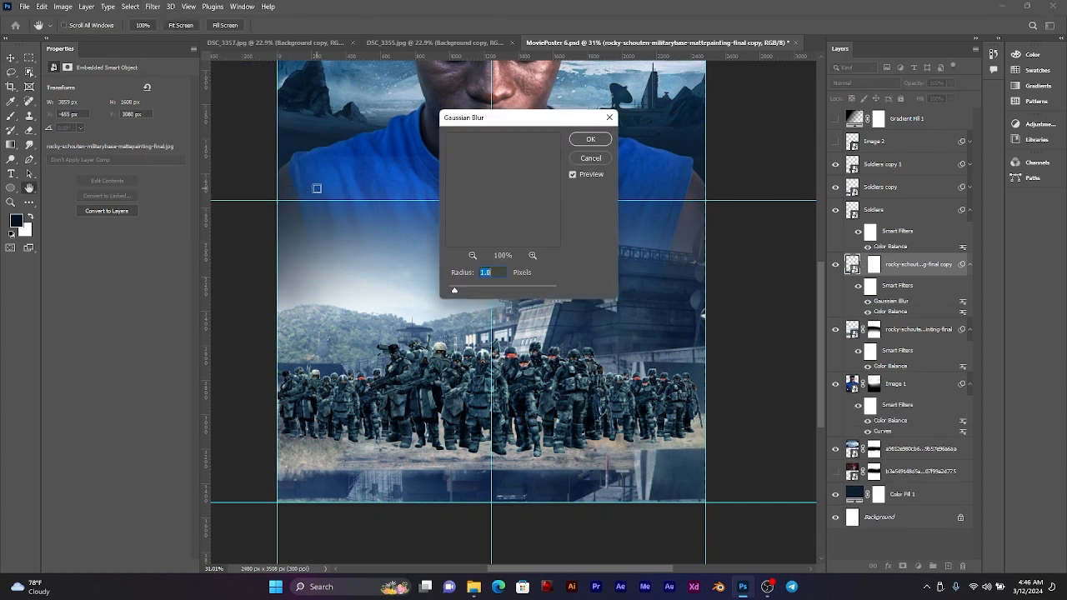
left_click(484, 290)
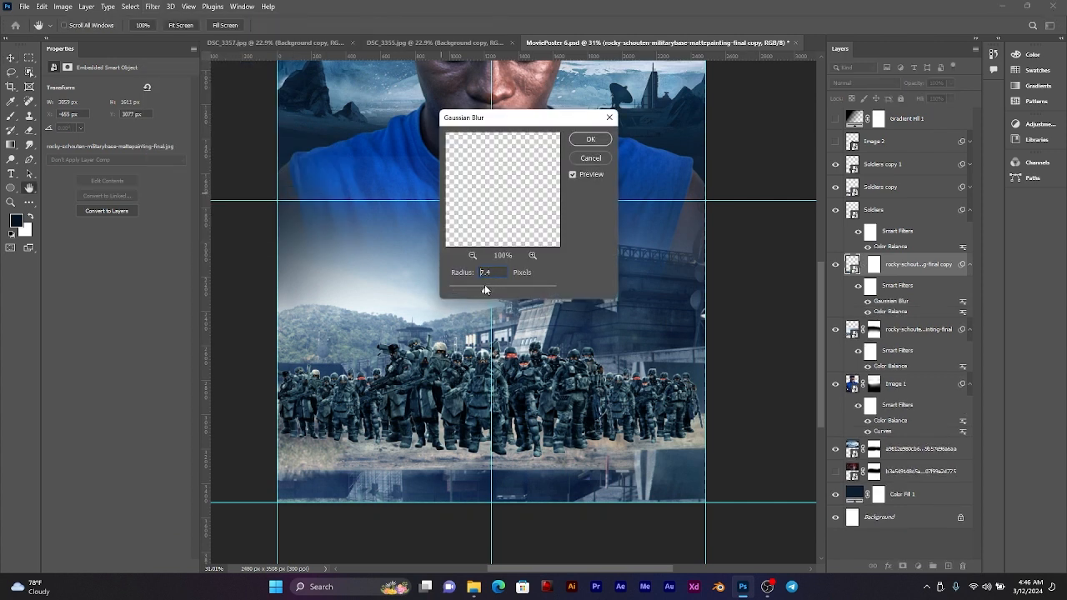
left_click_drag(480, 293, 467, 293)
left_click_drag(467, 292, 448, 292)
left_click(589, 139)
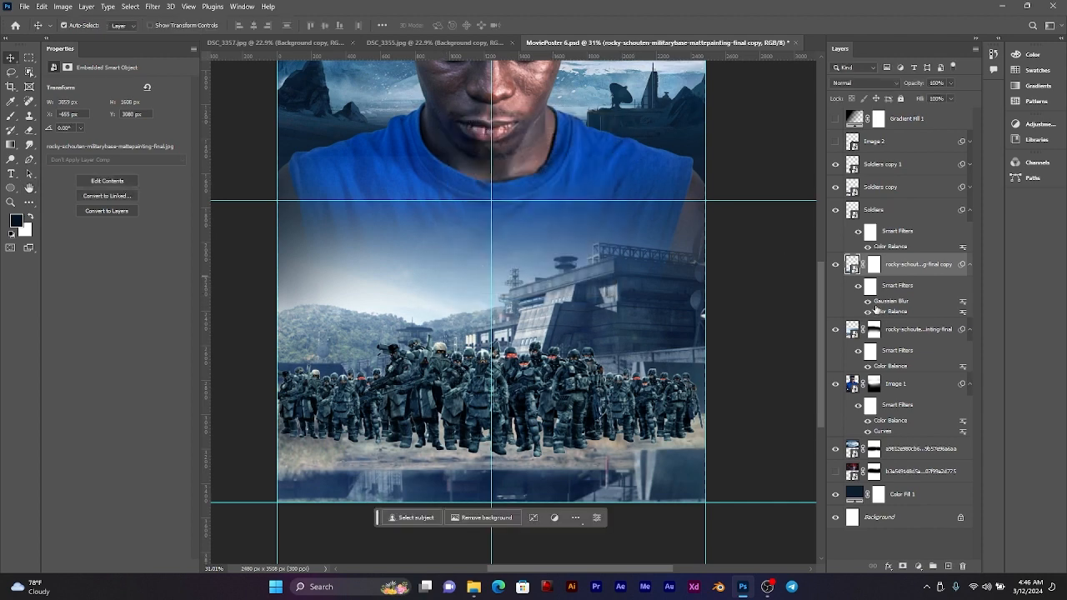
key("ctrl+z")
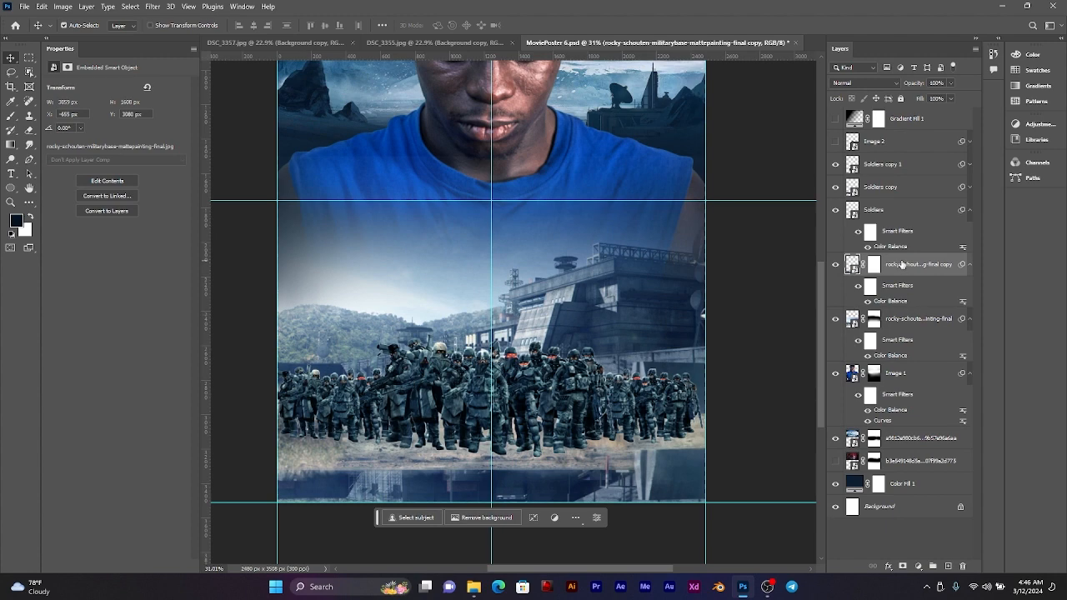
Step: Liquify the flipped base copy with a size 200 brush, smearing its towers and buildings sideways into rippled reflections, and apply the filter
left_click(153, 7)
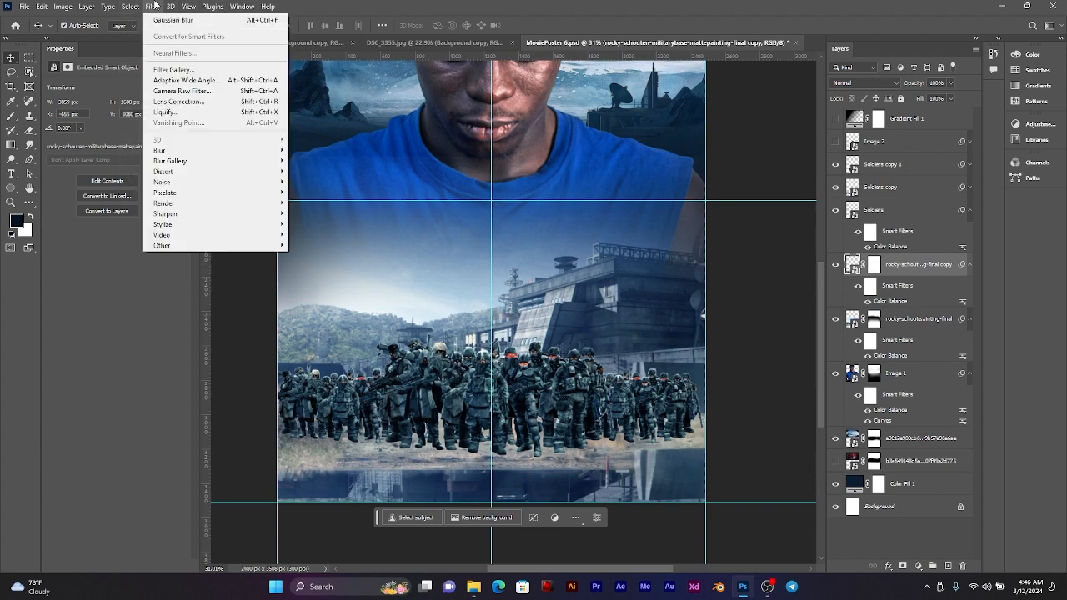
left_click(166, 112)
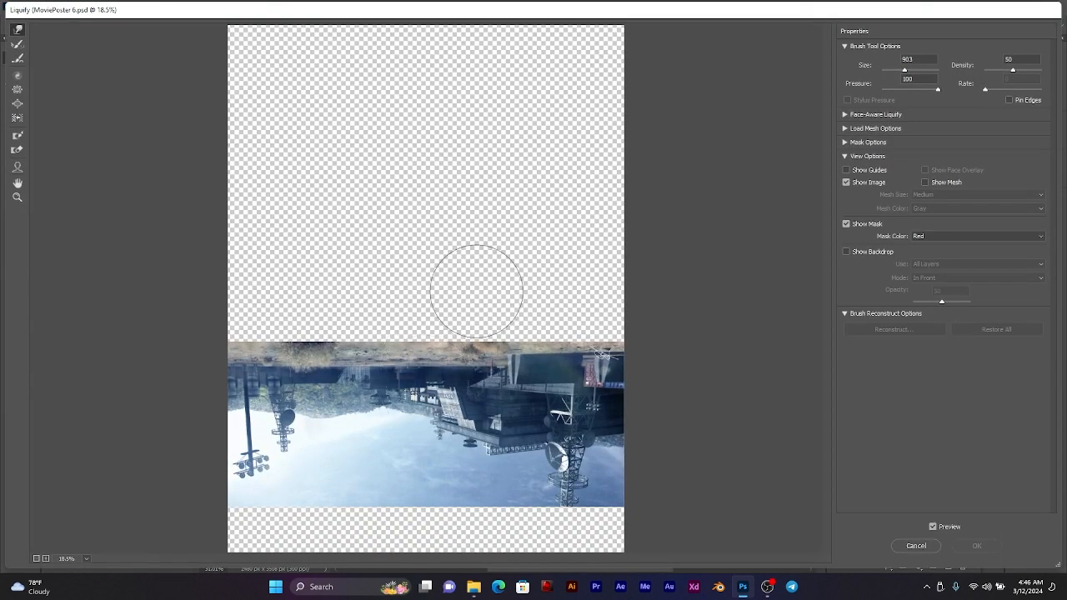
key("bracketleft")
key("bracketleft")
key("bracketleft")
key("bracketleft")
key("bracketleft")
key("bracketleft")
key("bracketleft")
key("bracketleft")
key("bracketleft")
key("bracketleft")
key("bracketleft")
key("bracketleft")
mouse_move(550, 400)
left_mouse_down()
mouse_move(503, 387)
mouse_move(249, 389)
mouse_move(328, 422)
mouse_move(571, 430)
mouse_move(316, 431)
mouse_move(326, 463)
mouse_move(263, 465)
mouse_move(370, 433)
mouse_move(246, 426)
mouse_move(406, 424)
mouse_move(196, 428)
mouse_move(348, 428)
mouse_move(319, 438)
mouse_move(527, 452)
left_mouse_up()
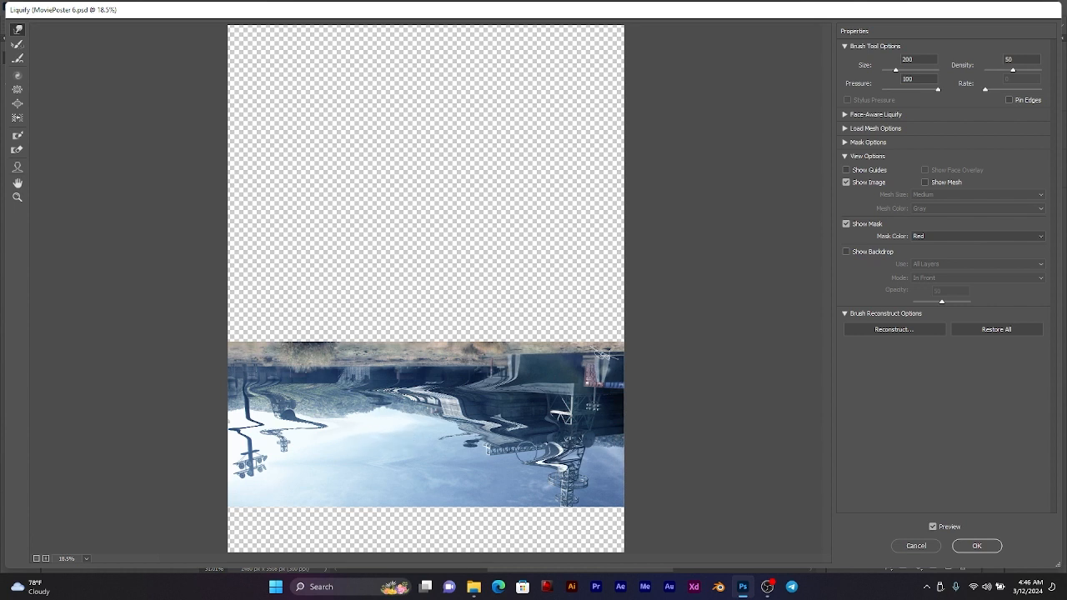
left_click_drag(599, 471, 335, 479)
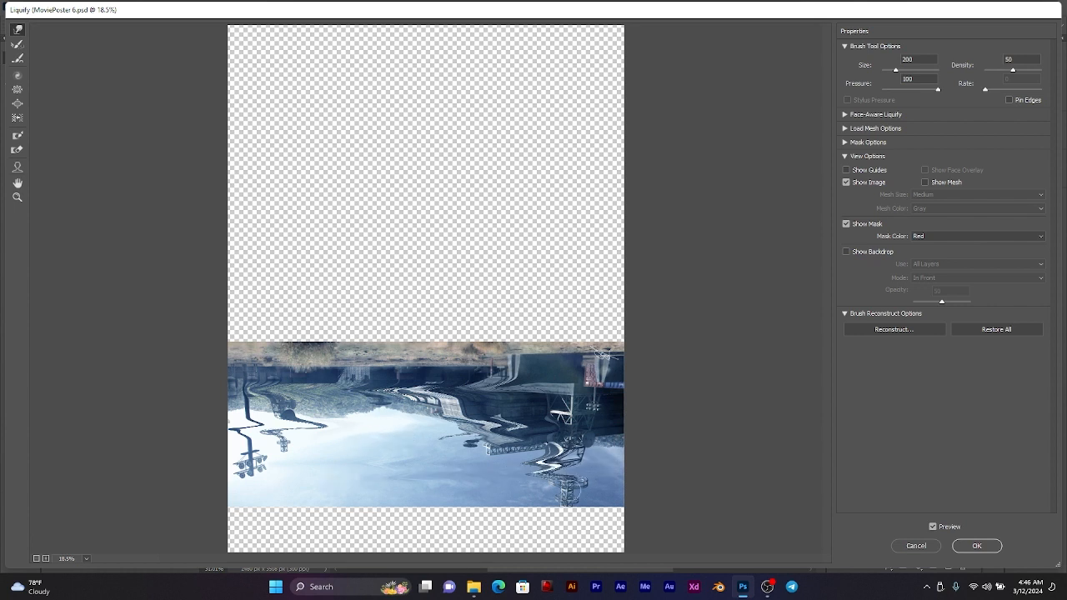
left_click_drag(519, 483, 615, 481)
left_click_drag(582, 447, 618, 448)
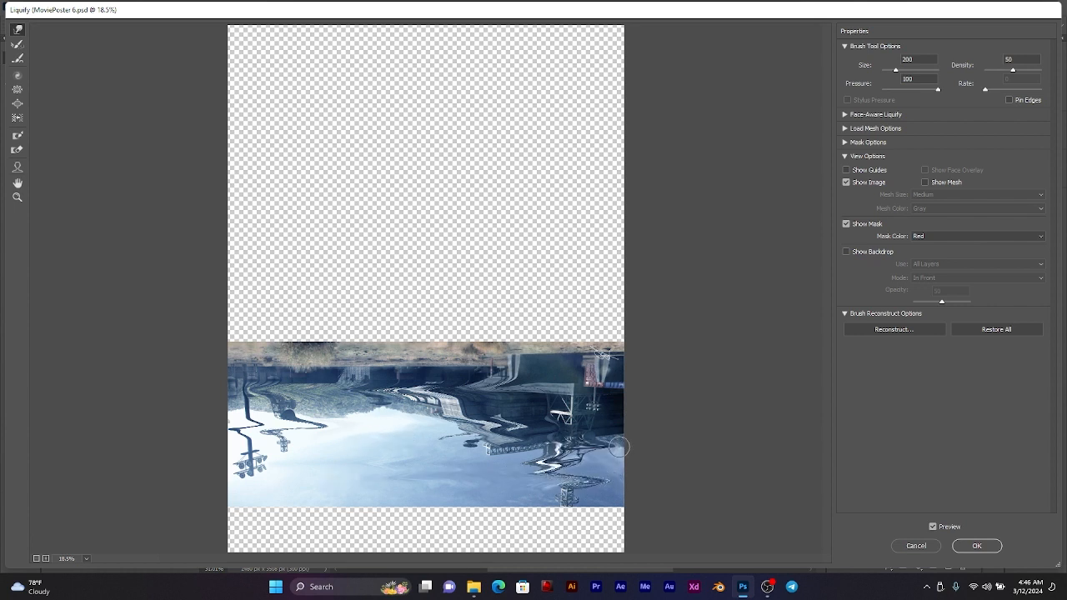
left_click_drag(455, 399, 618, 396)
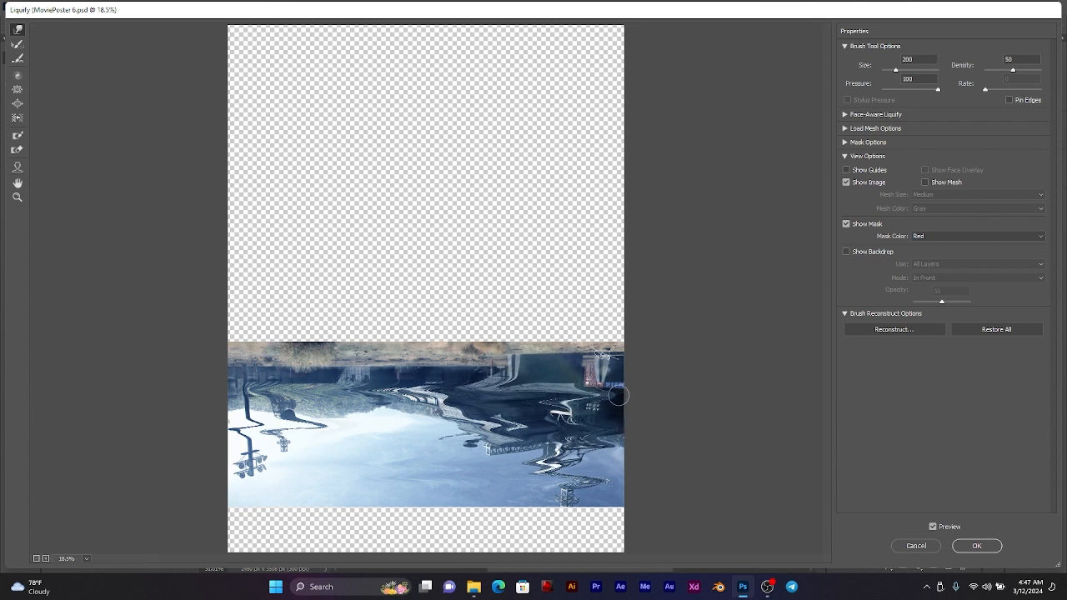
left_click_drag(422, 422, 244, 431)
mouse_move(319, 462)
left_mouse_down()
mouse_move(497, 467)
mouse_move(288, 476)
left_mouse_up()
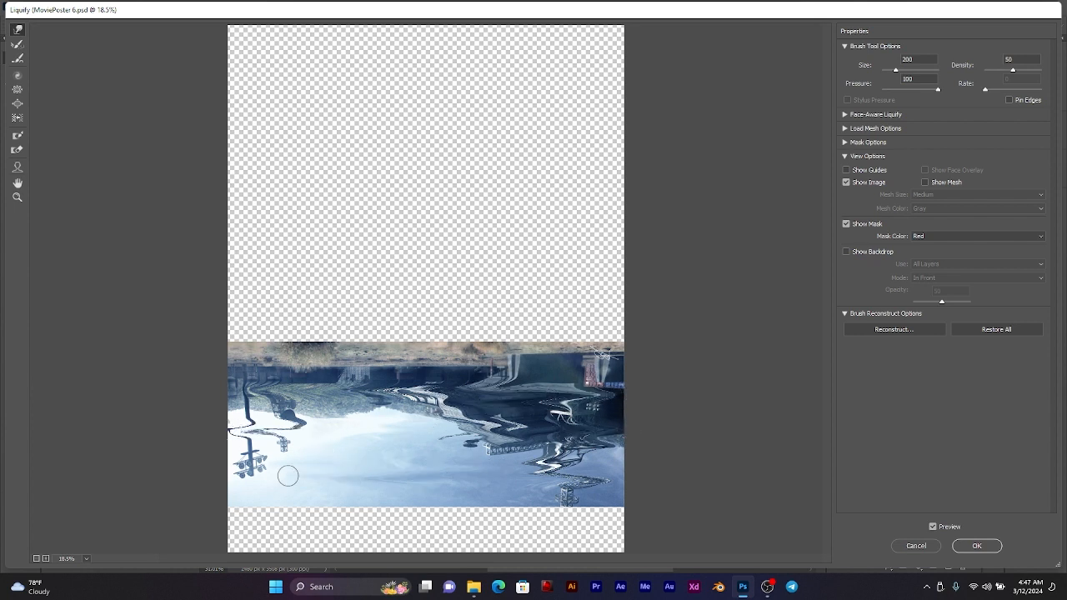
left_click(1001, 547)
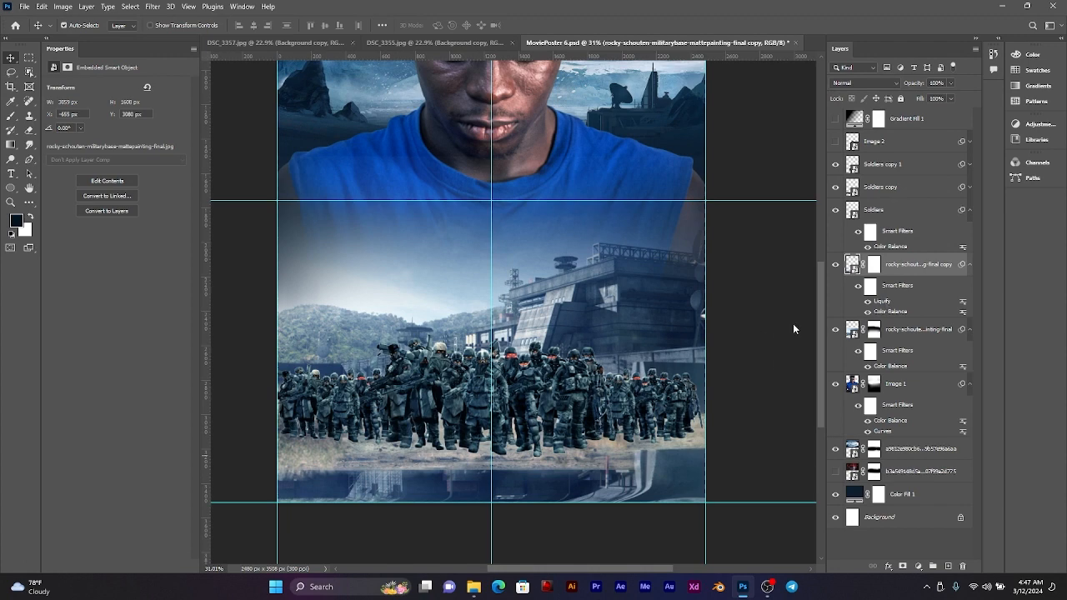
Step: Try further horizontal Liquify smears along the mirrored ground edge of the flipped base copy, undoing each pass
double_click(858, 301)
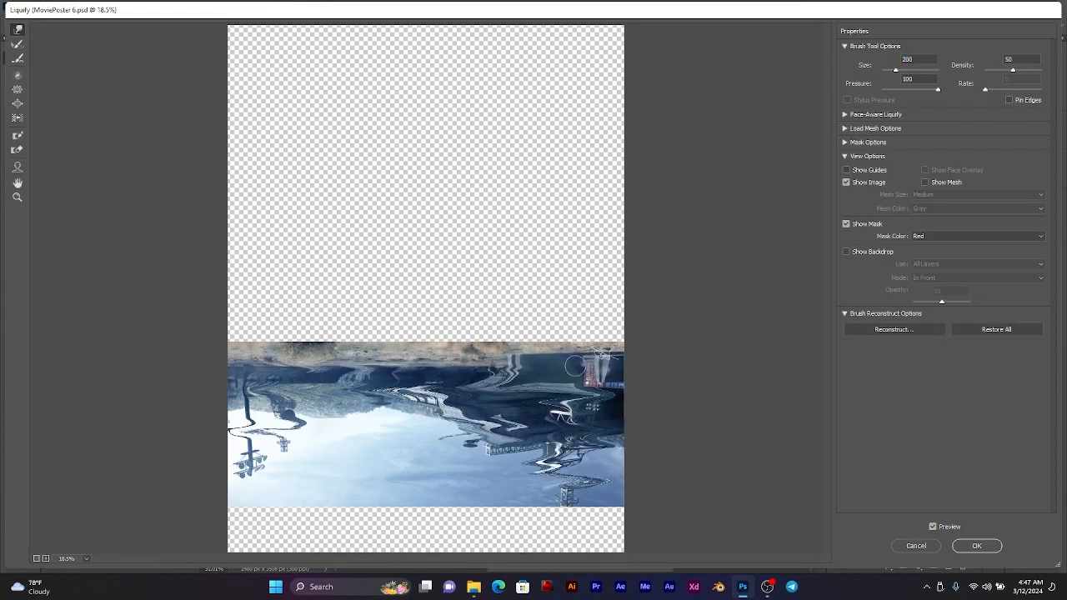
mouse_move(575, 366)
left_mouse_down()
mouse_move(314, 365)
mouse_move(348, 361)
left_mouse_up()
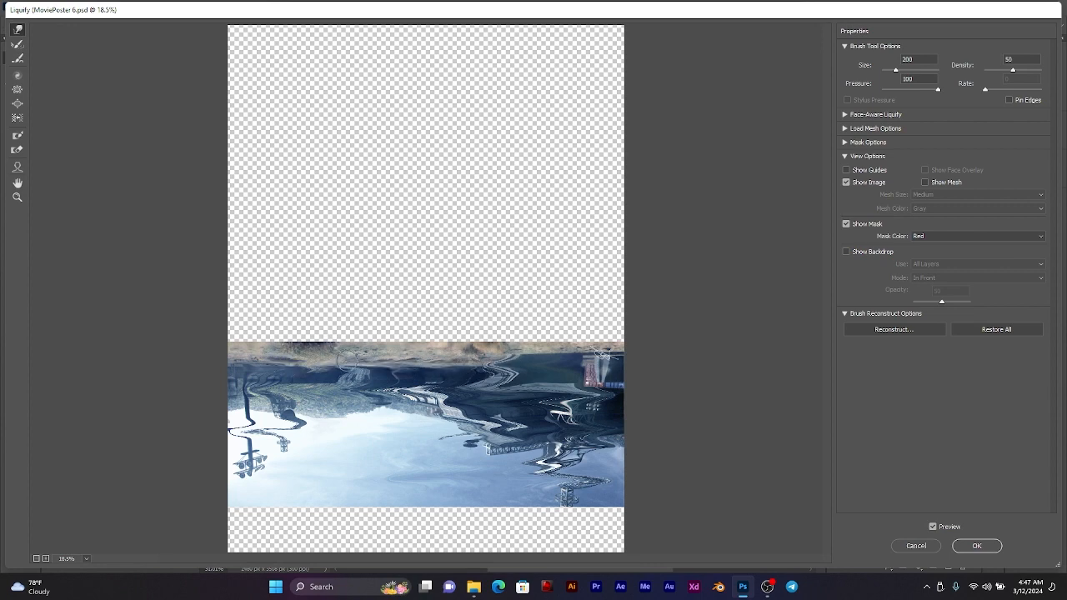
left_click(979, 546)
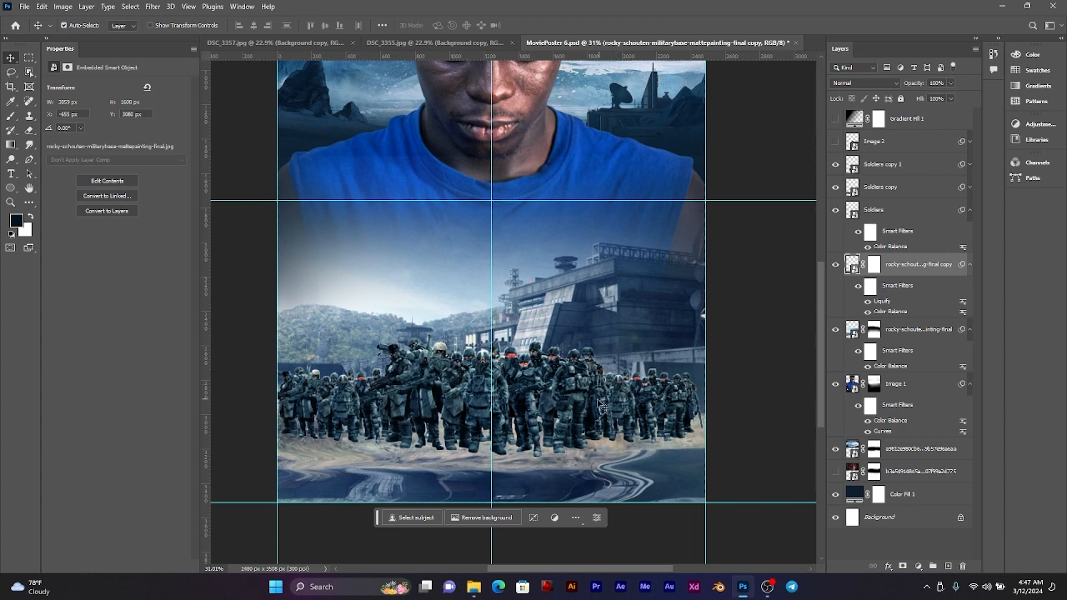
key("ctrl+z")
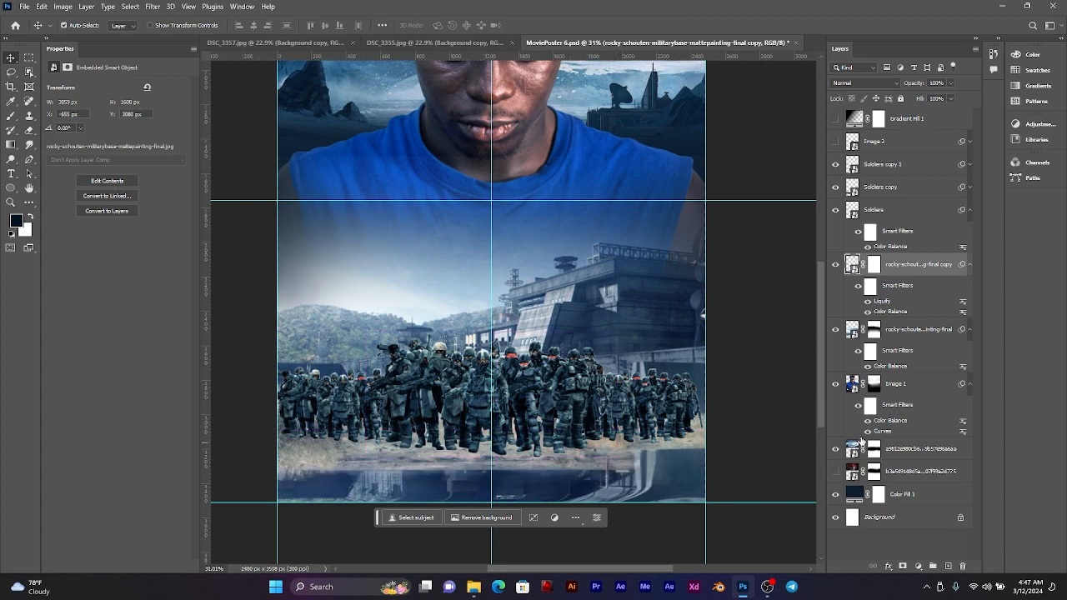
double_click(883, 304)
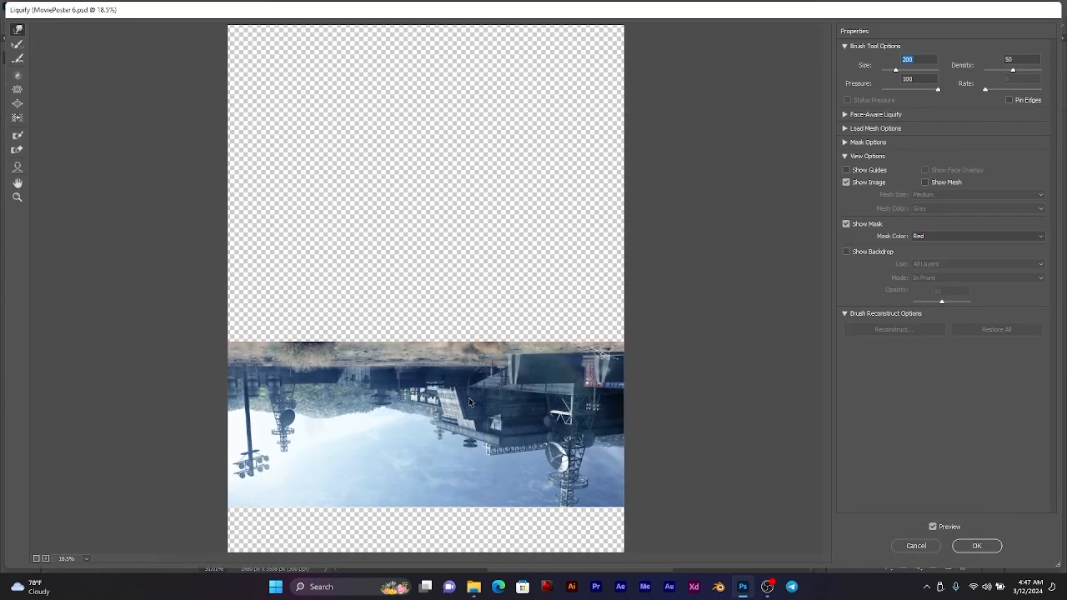
mouse_move(451, 376)
left_mouse_down()
mouse_move(300, 373)
mouse_move(546, 382)
mouse_move(503, 364)
mouse_move(608, 364)
left_mouse_up()
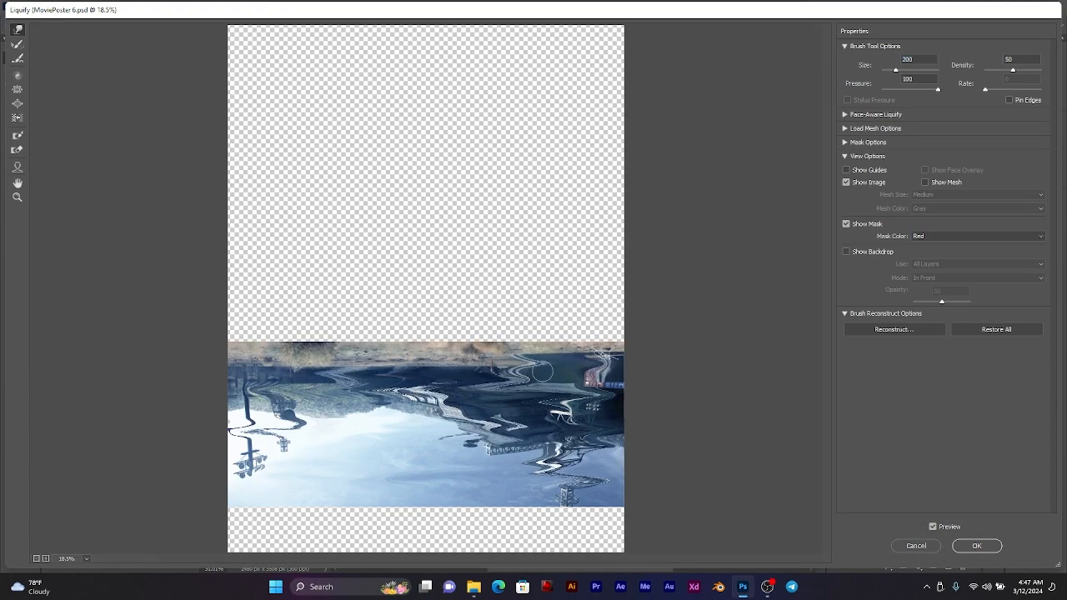
left_click(976, 545)
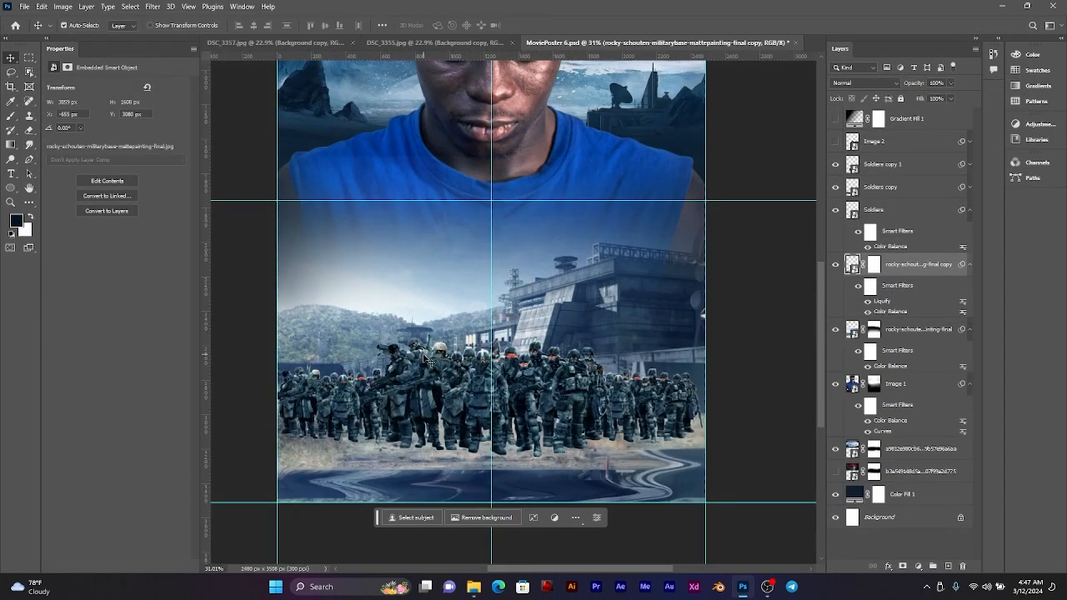
key("ctrl+z")
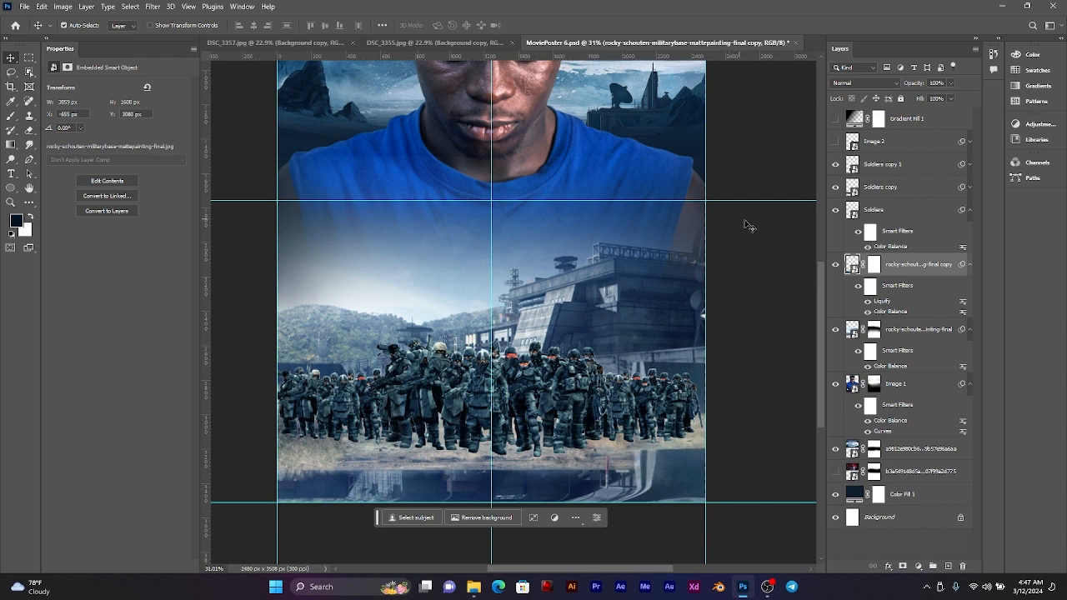
Step: Group the Soldiers, Soldiers copy and Soldiers copy 1 layers, and toggle the group's visibility to check the ground behind it
left_click(901, 211)
left_click(902, 170, "shift")
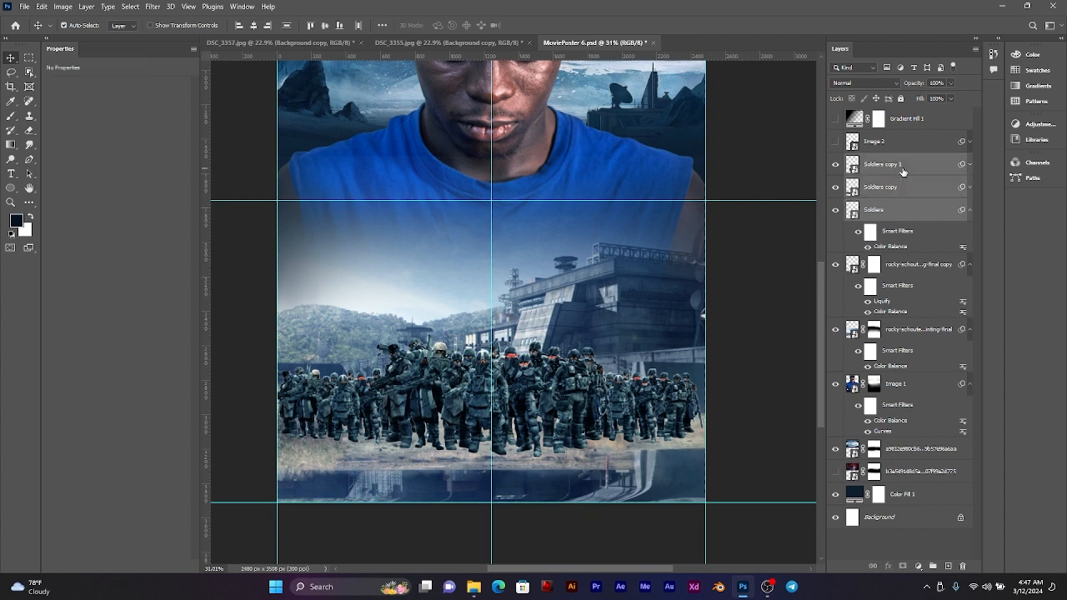
key("ctrl")
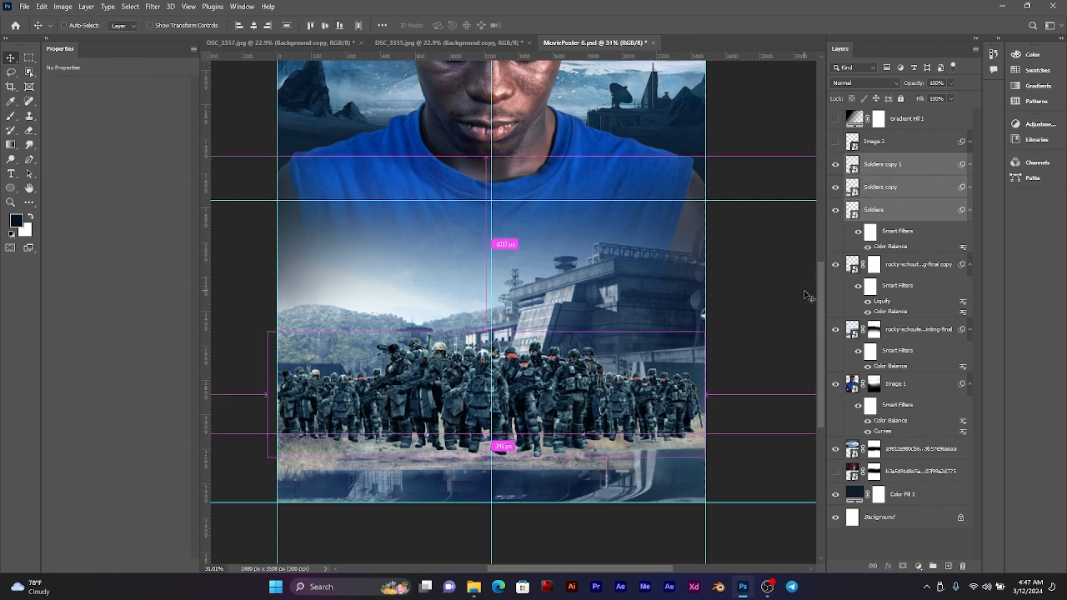
key("ctrl+g")
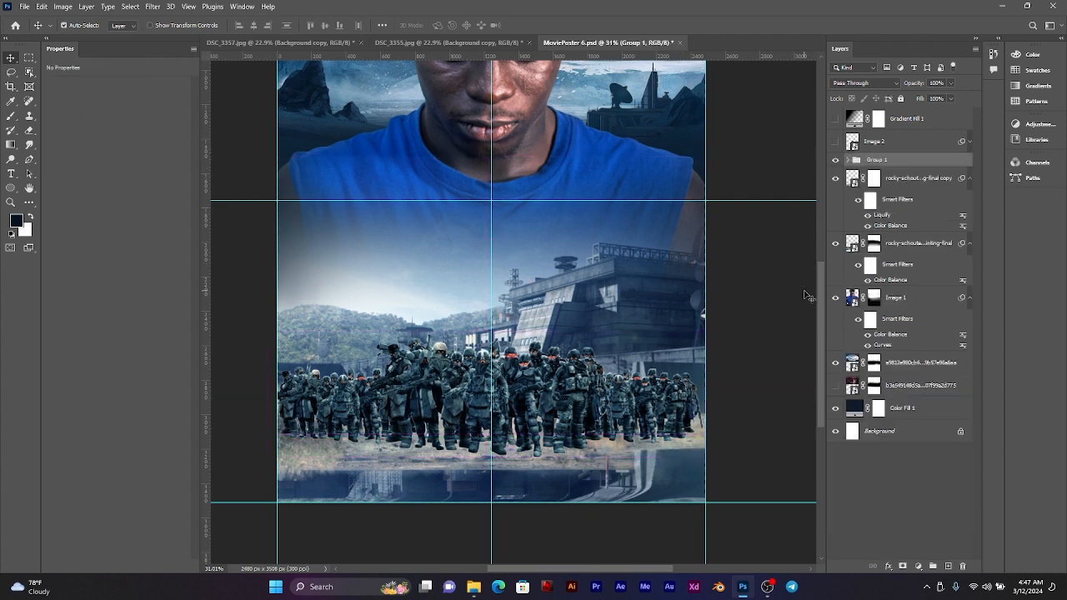
left_click(834, 160)
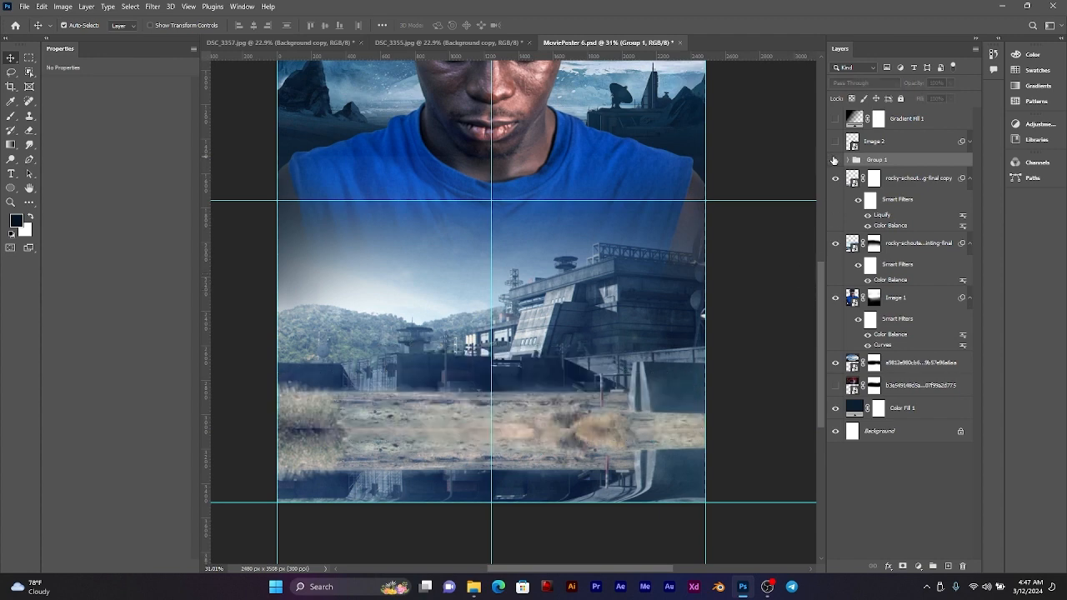
left_click(834, 159)
scroll(448, 380, "up", 2)
scroll(450, 377, "up", 1)
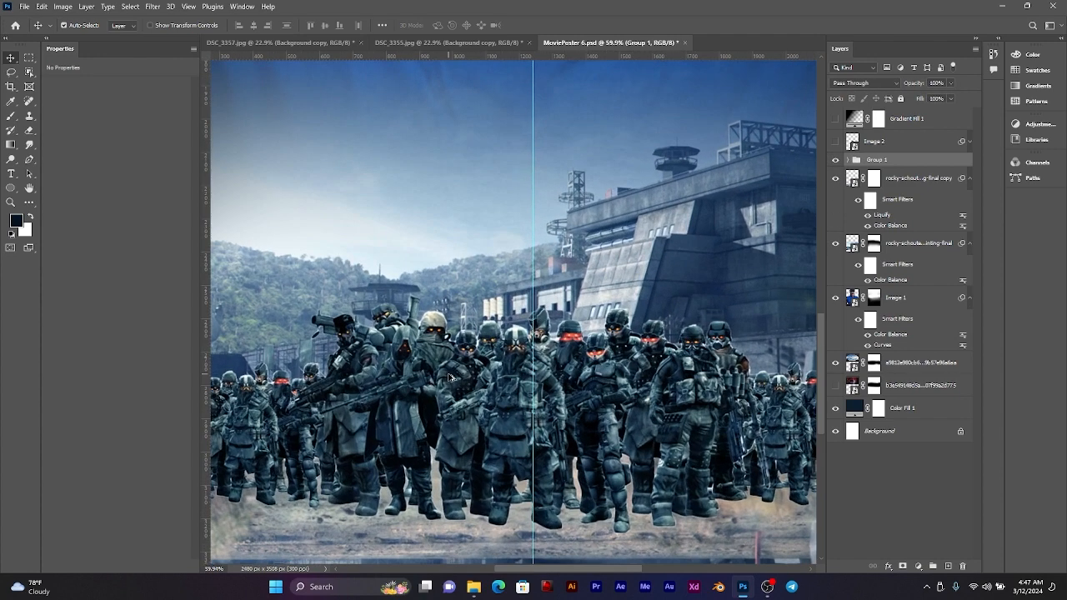
scroll(454, 377, "down", 2)
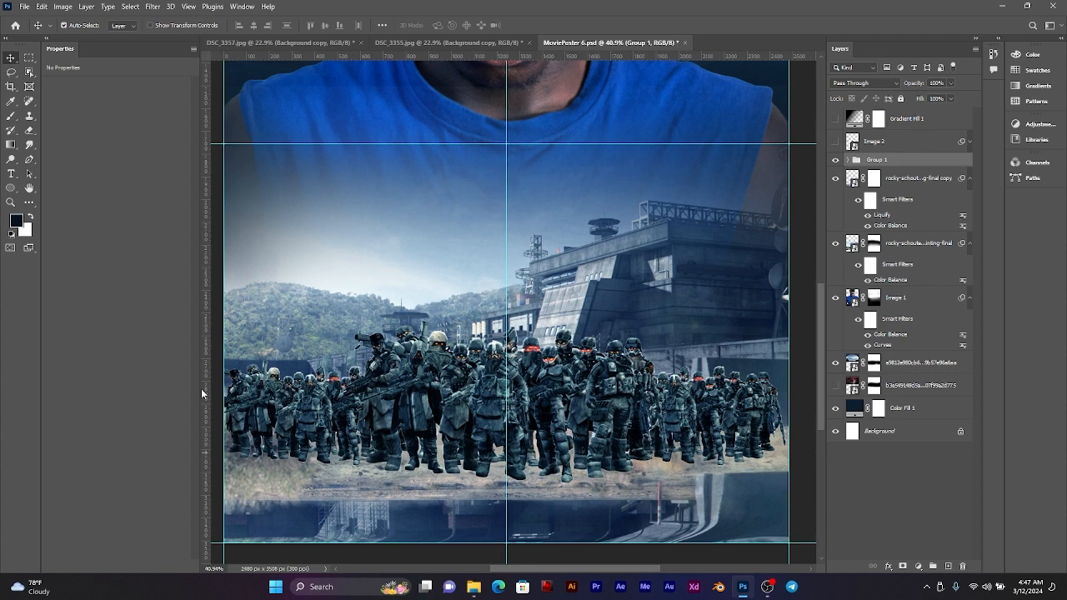
left_click(12, 189)
key("shift+u")
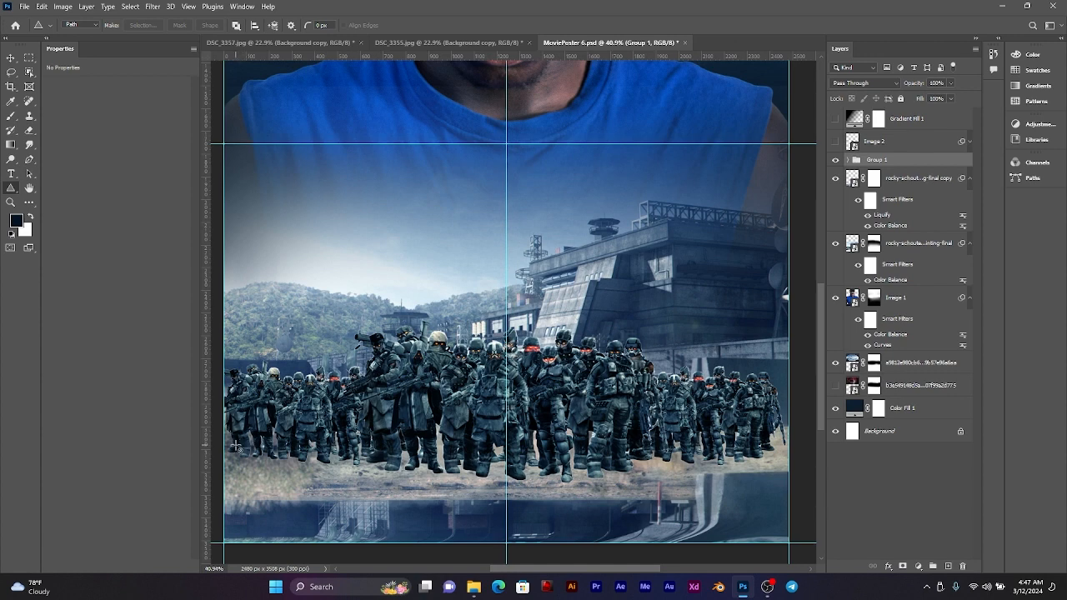
left_click_drag(237, 446, 374, 460)
key("ctrl+z")
Step: Draw a dark filled ellipse shape about 1305 by 143 px under the central soldiers' feet, placing its layer directly below the soldiers group
right_click(11, 188)
left_click(50, 199)
left_click_drag(381, 454, 693, 483)
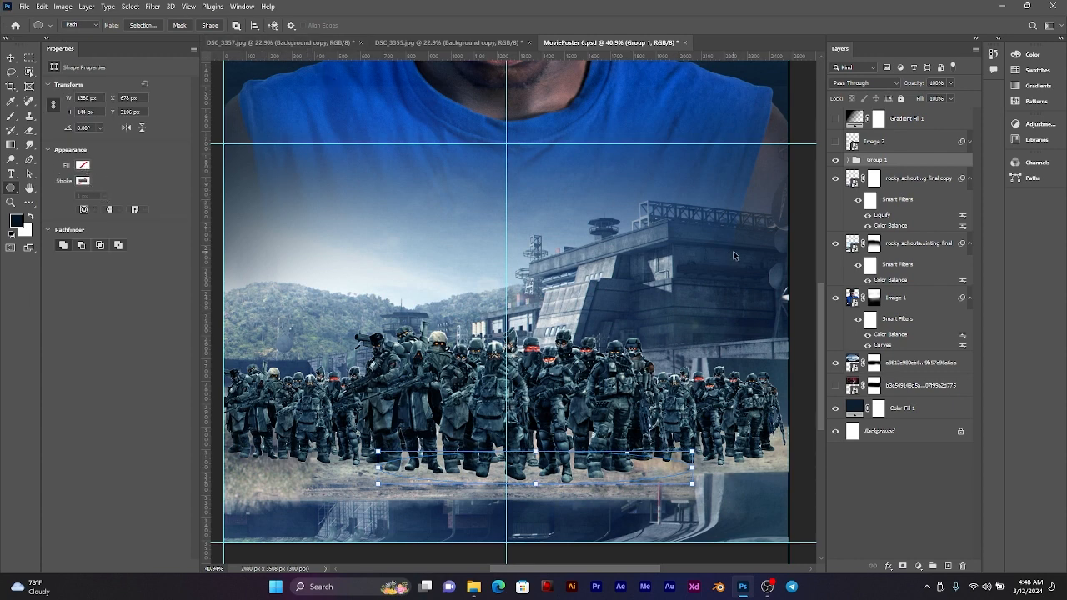
key("ctrl+z")
left_click(84, 28)
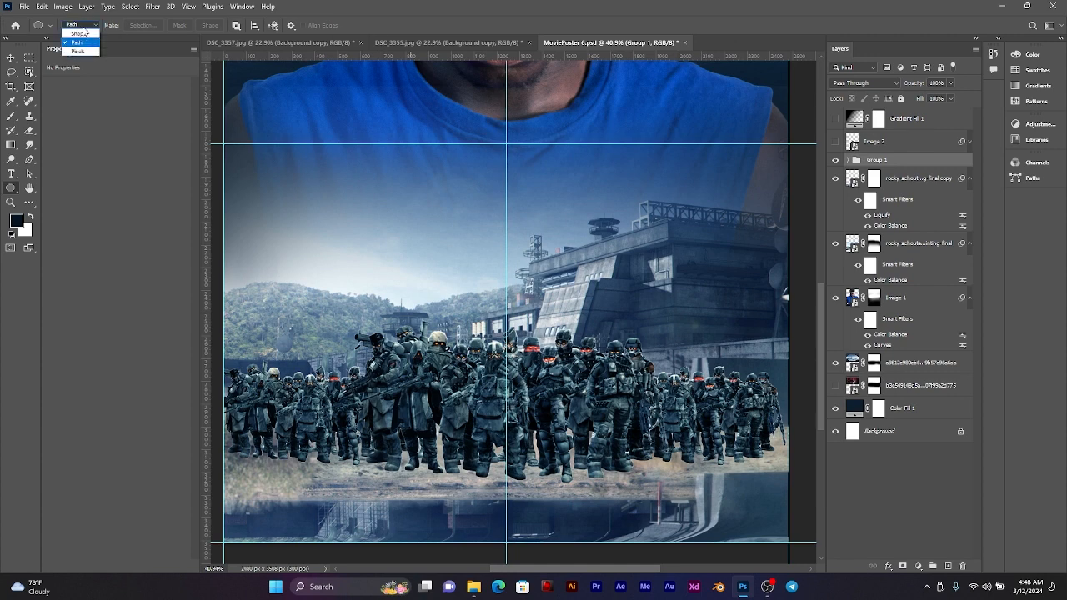
left_click(79, 28)
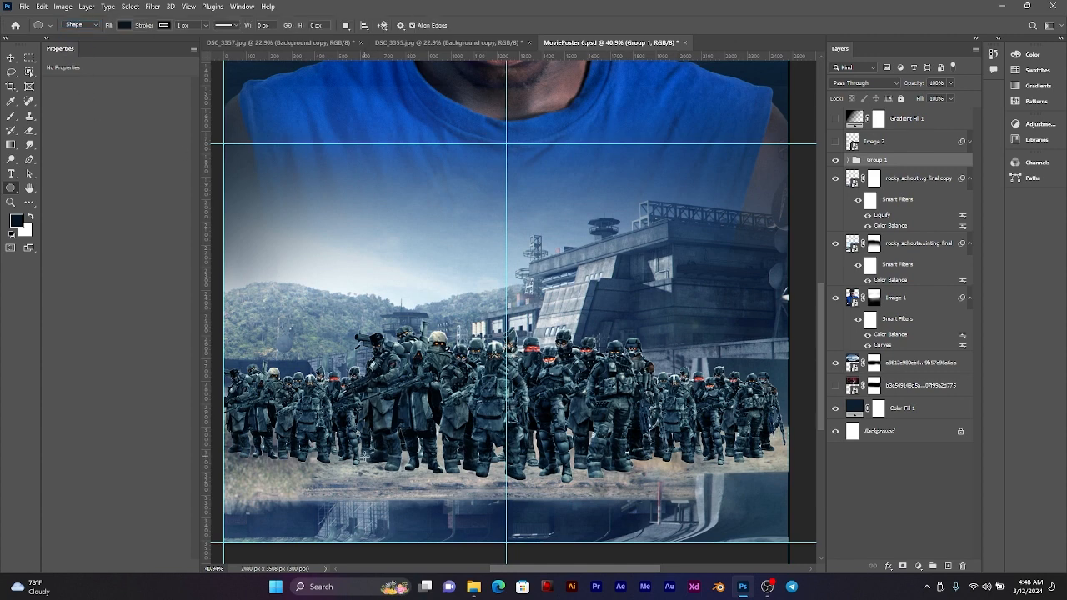
left_click_drag(363, 457, 661, 488)
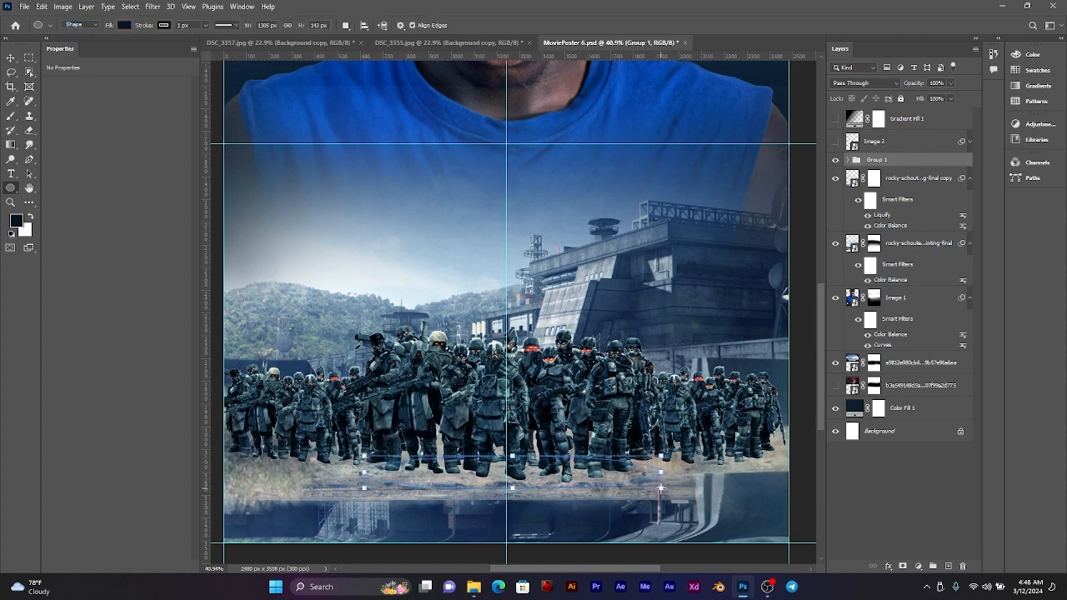
left_click_drag(912, 164, 910, 185)
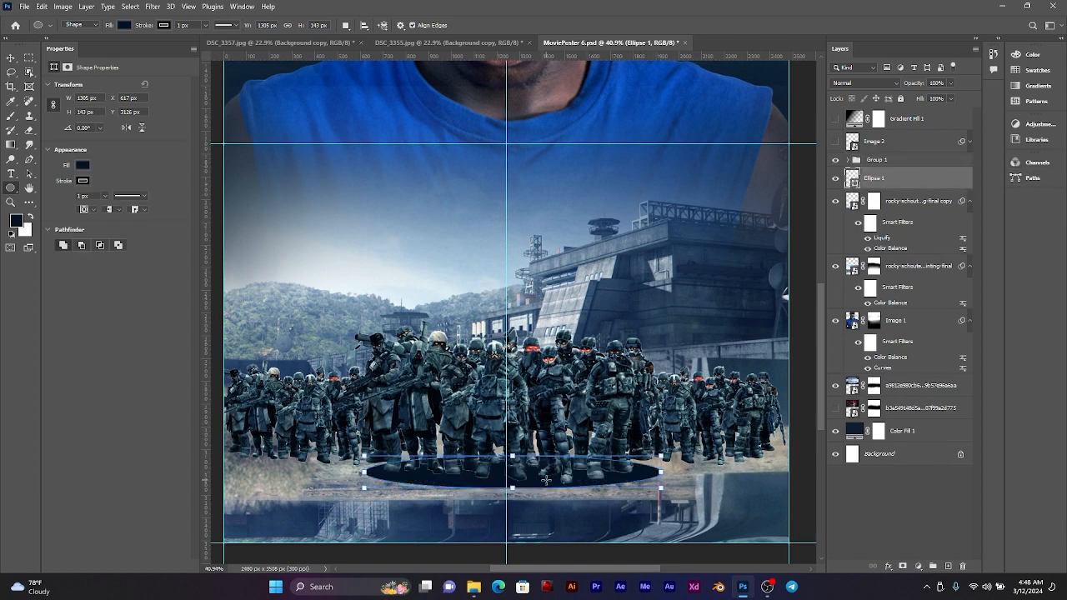
key("v")
left_click_drag(537, 484, 530, 485)
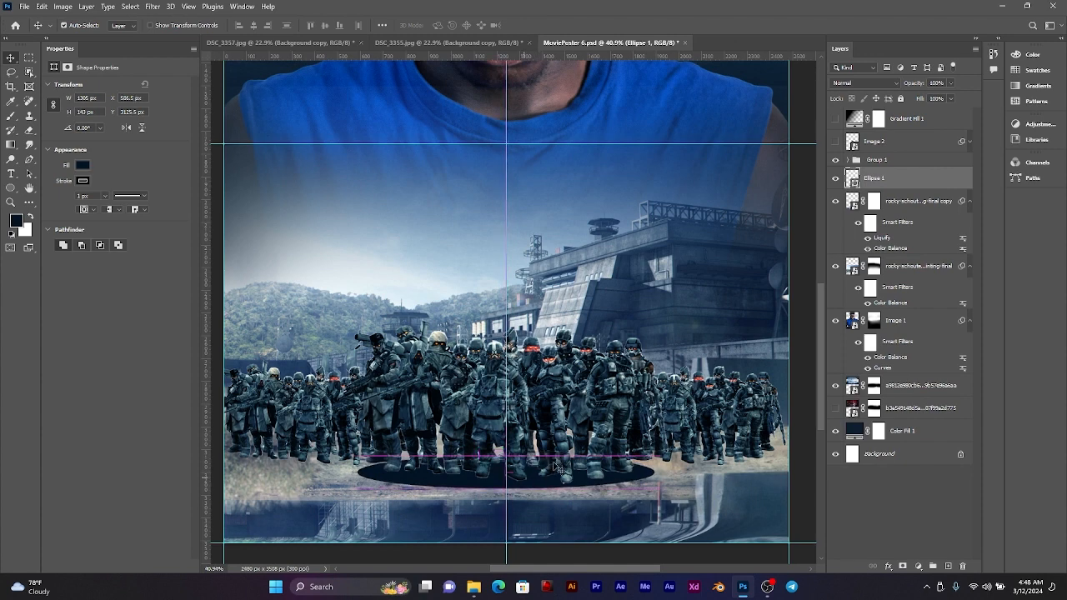
Step: Convert the dark ellipse shape to a smart object and apply a Gaussian Blur with a 12.5 px radius
left_click(153, 6)
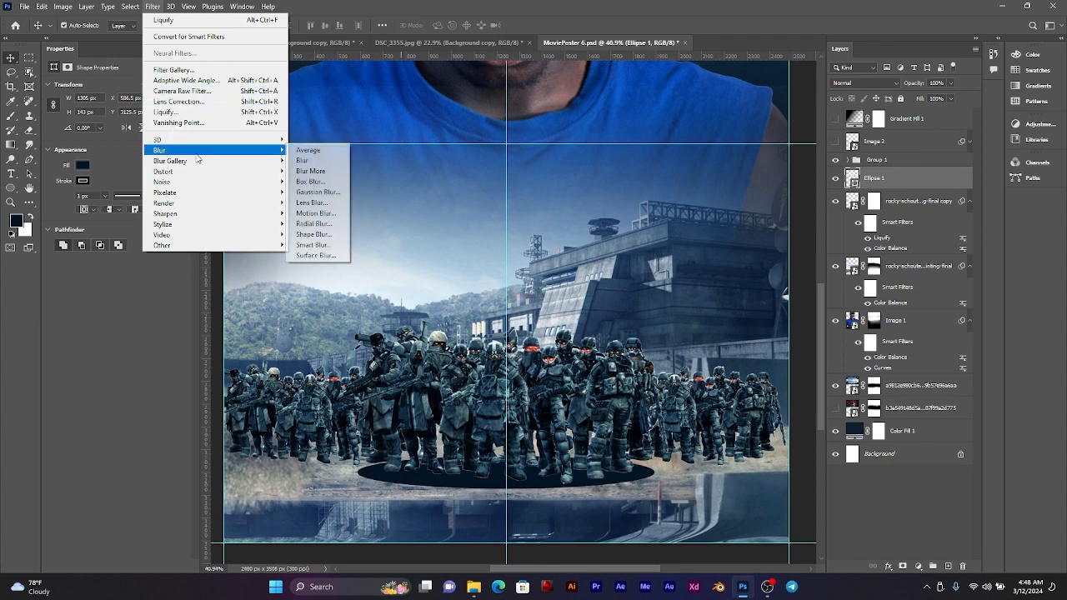
mouse_move(197, 152)
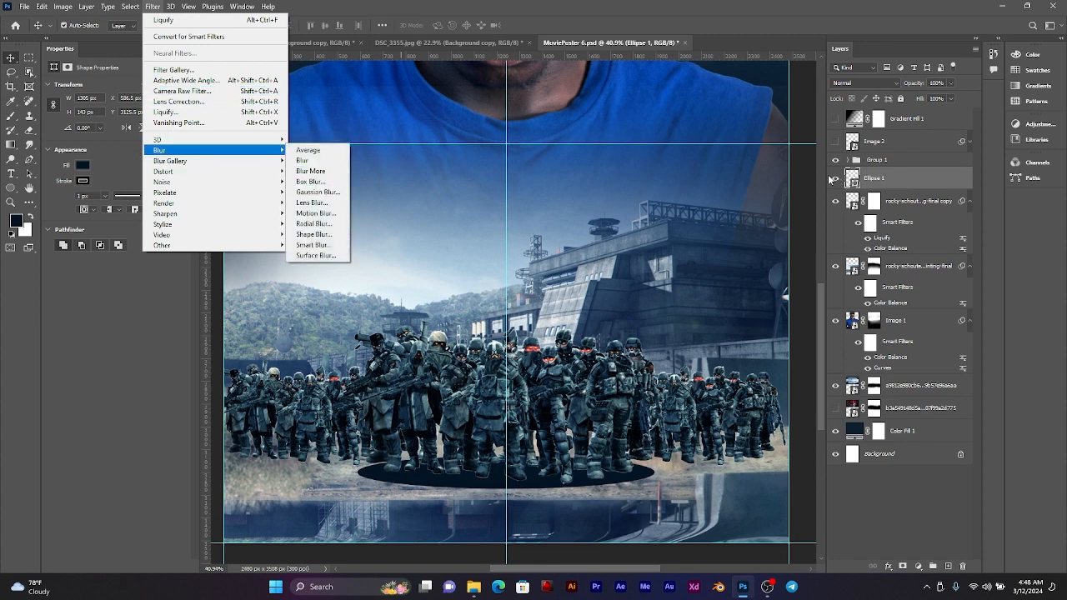
left_click(318, 191)
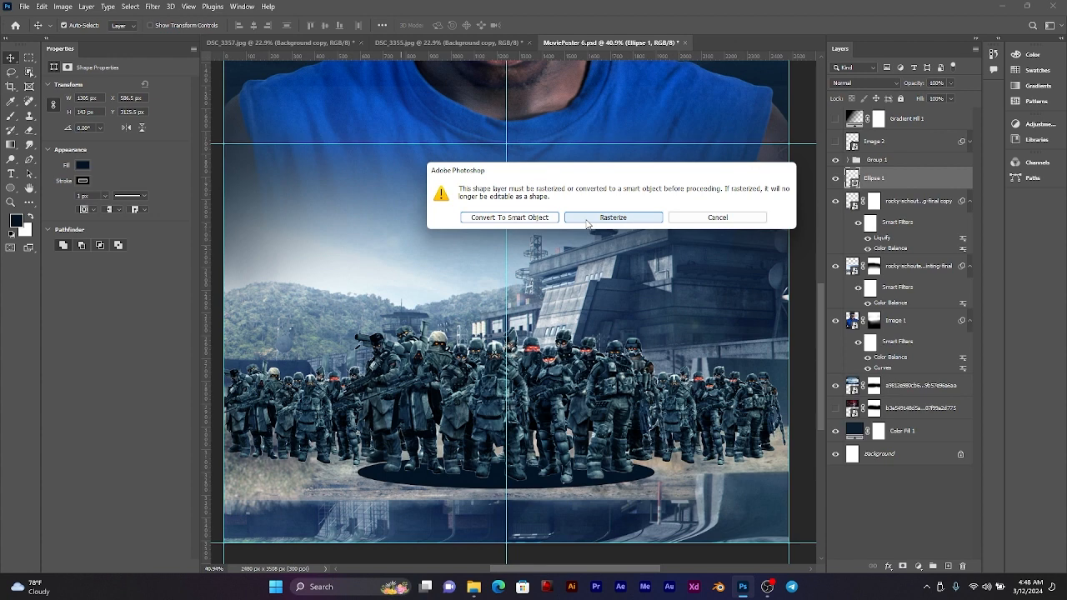
left_click(516, 219)
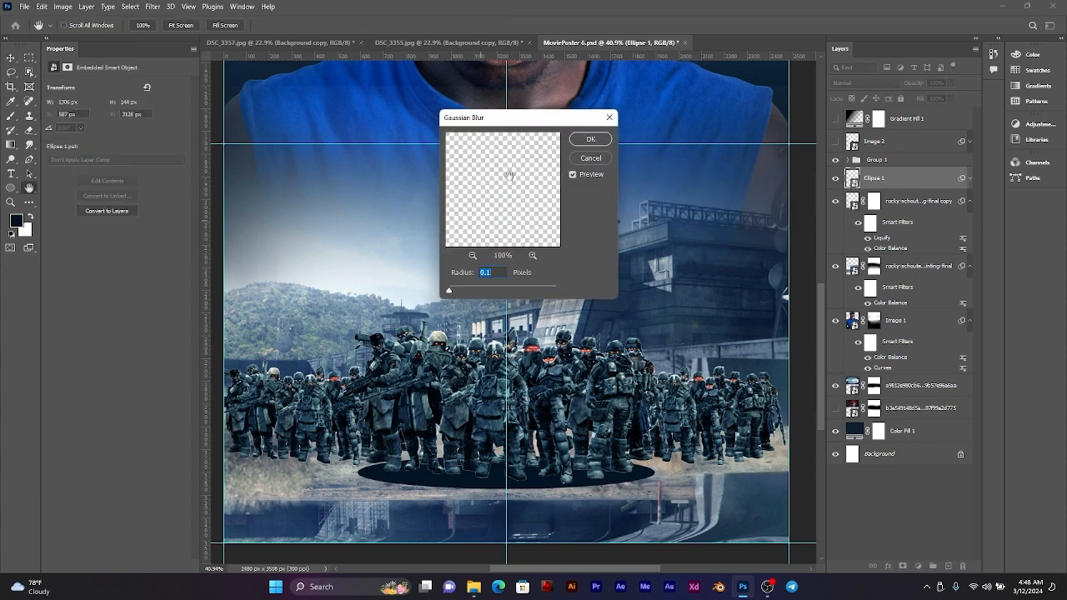
left_click(479, 291)
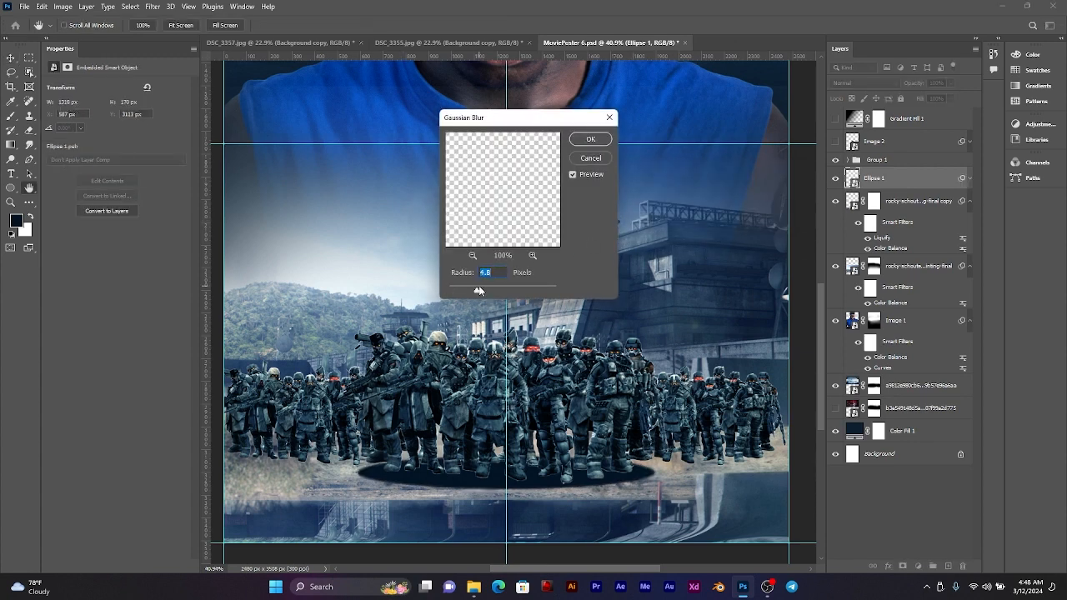
left_click_drag(478, 290, 492, 291)
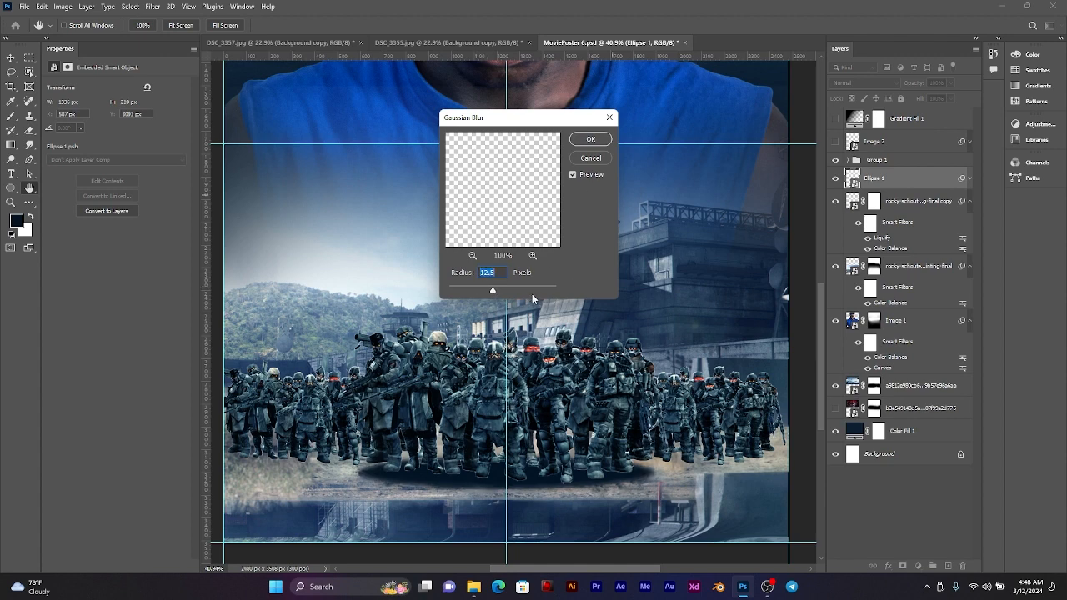
left_click(590, 139)
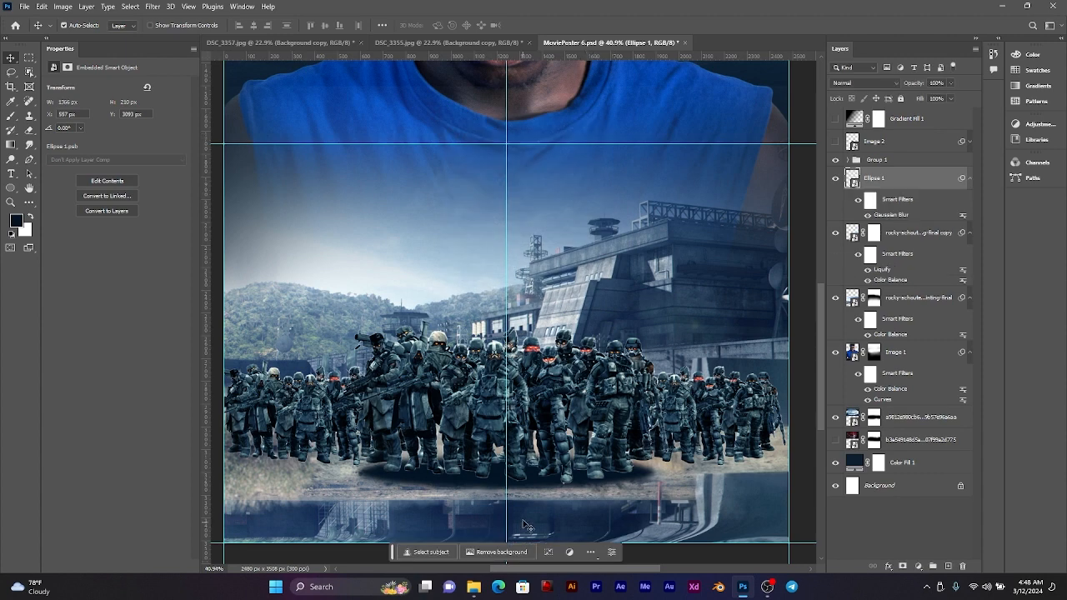
Step: Nudge the blurred ellipse slightly lower under the soldiers' feet, try a 64% layer opacity on it, and undo the opacity change
left_click_drag(531, 482, 534, 487)
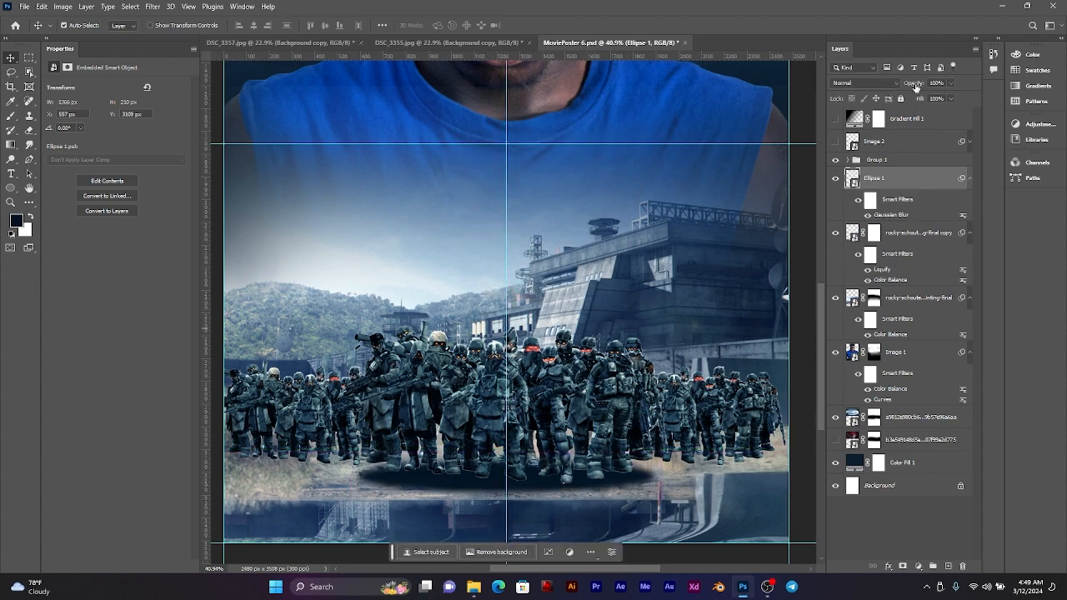
left_click_drag(914, 87, 909, 86)
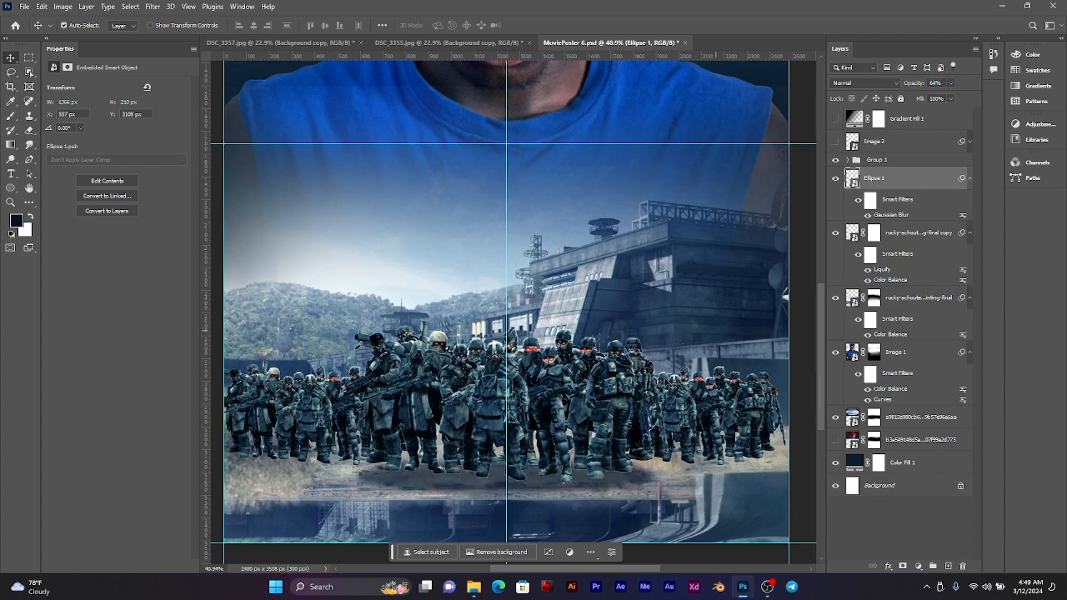
scroll(479, 488, "up", 8)
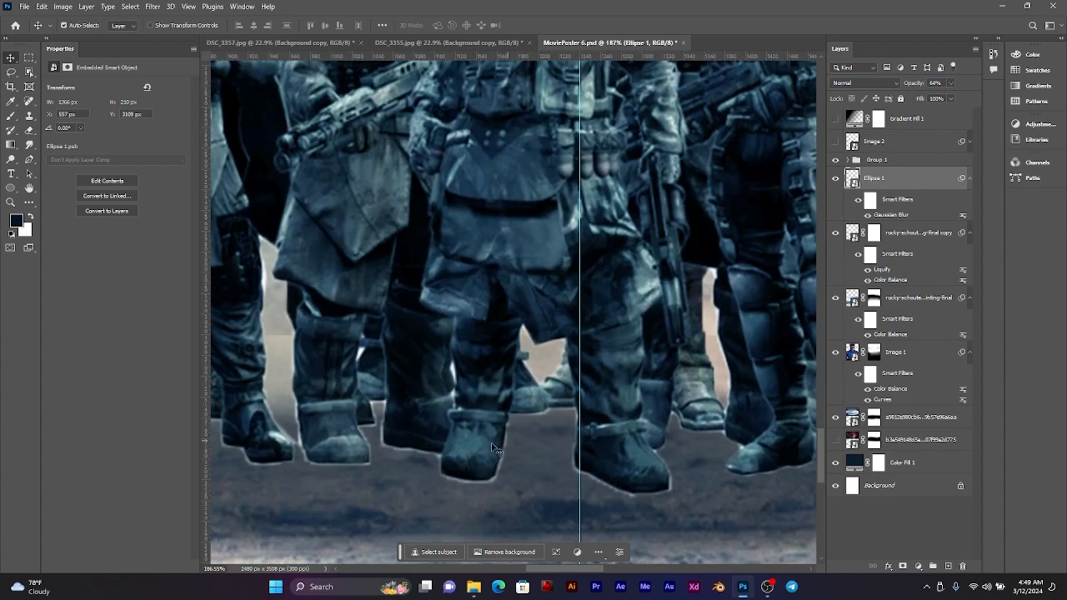
scroll(445, 281, "down", 5)
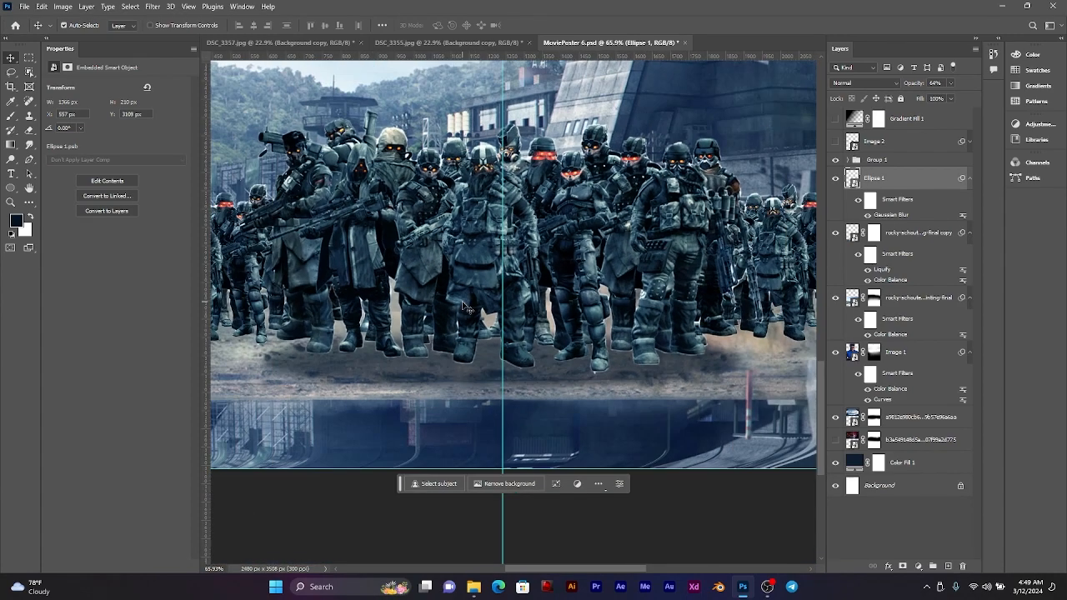
scroll(472, 332, "up", 3)
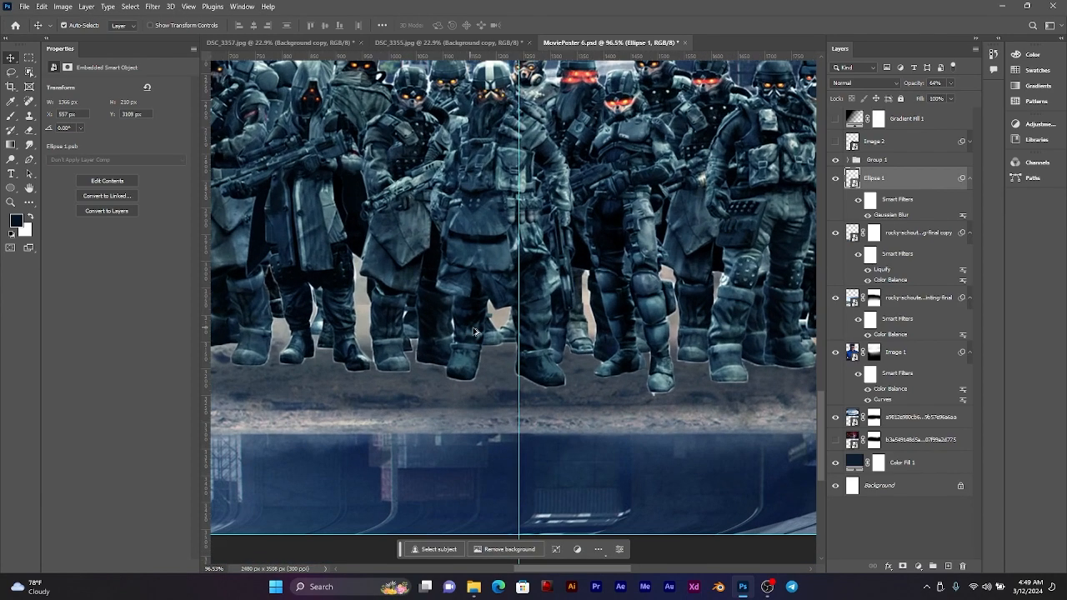
scroll(658, 350, "down", 3)
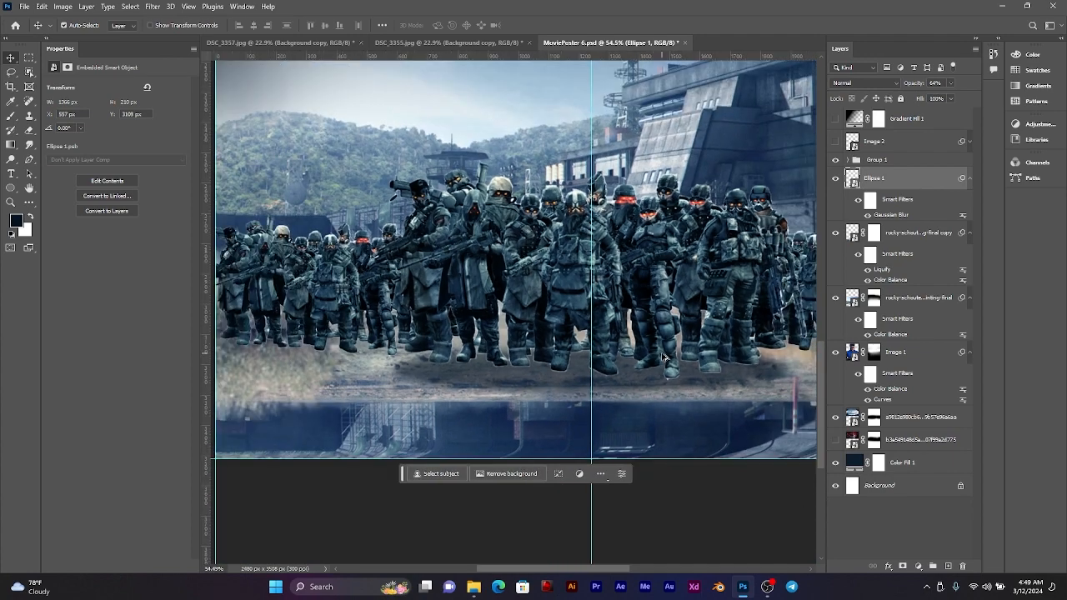
scroll(665, 358, "down", 2)
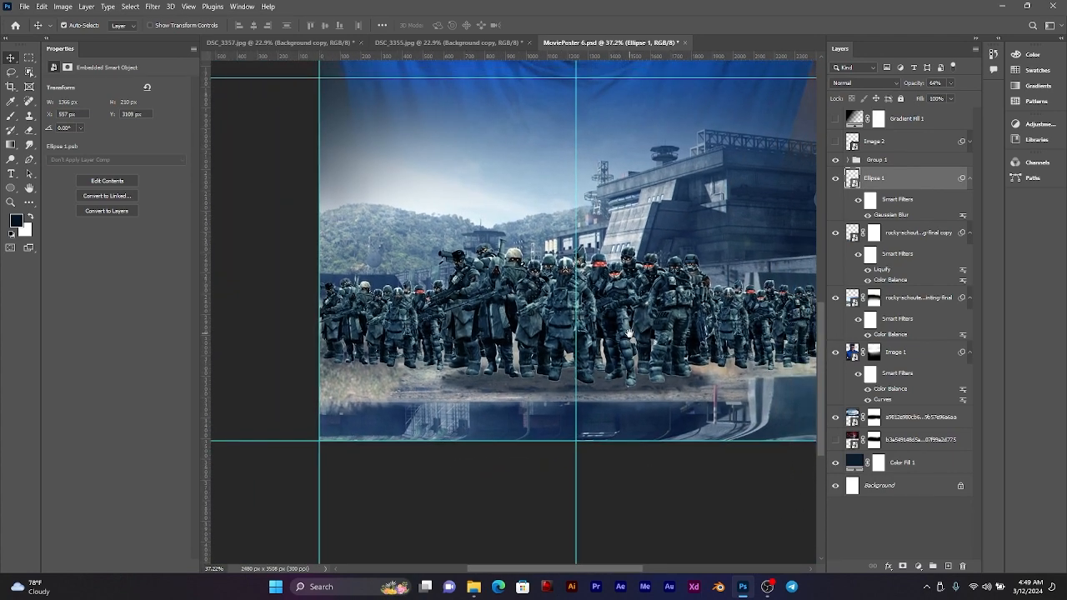
key("ctrl+z")
key("ctrl+z")
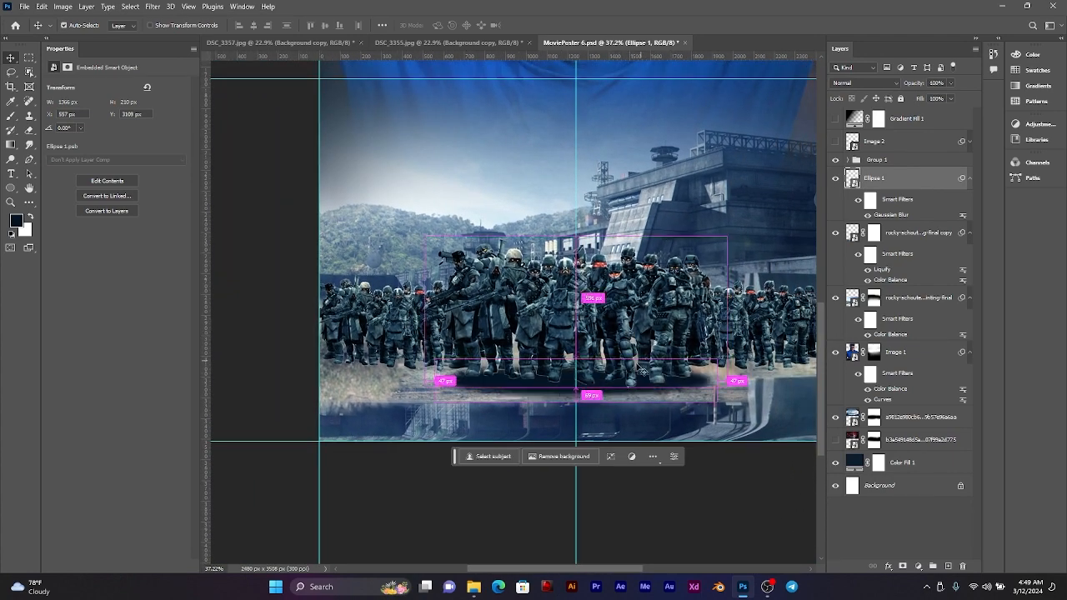
Step: Show the Gradient Fill 1 layer to bring the dark fade back over the soldiers and the ground
scroll(575, 380, "up", 4)
scroll(575, 380, "down", 4)
scroll(575, 380, "up", 5)
scroll(575, 380, "down", 5)
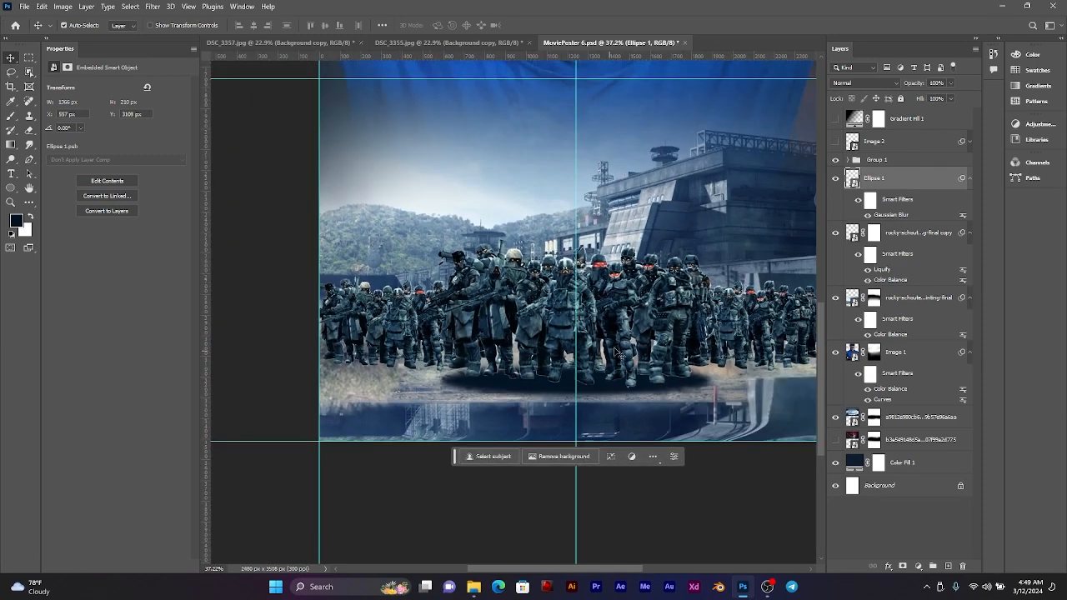
left_click_drag(638, 339, 592, 367)
scroll(554, 384, "down", 2)
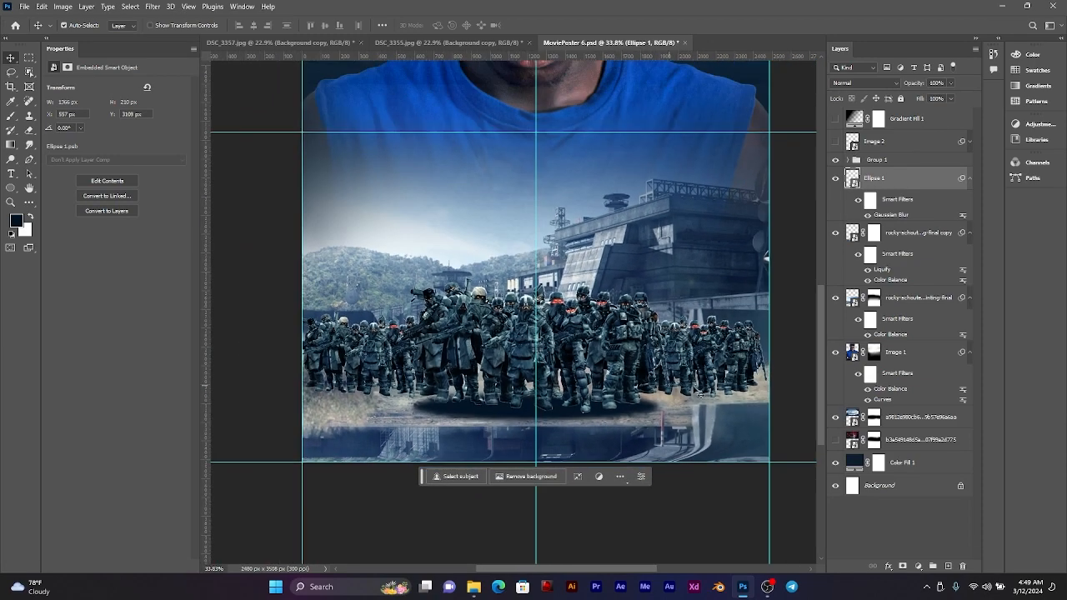
left_click(836, 119)
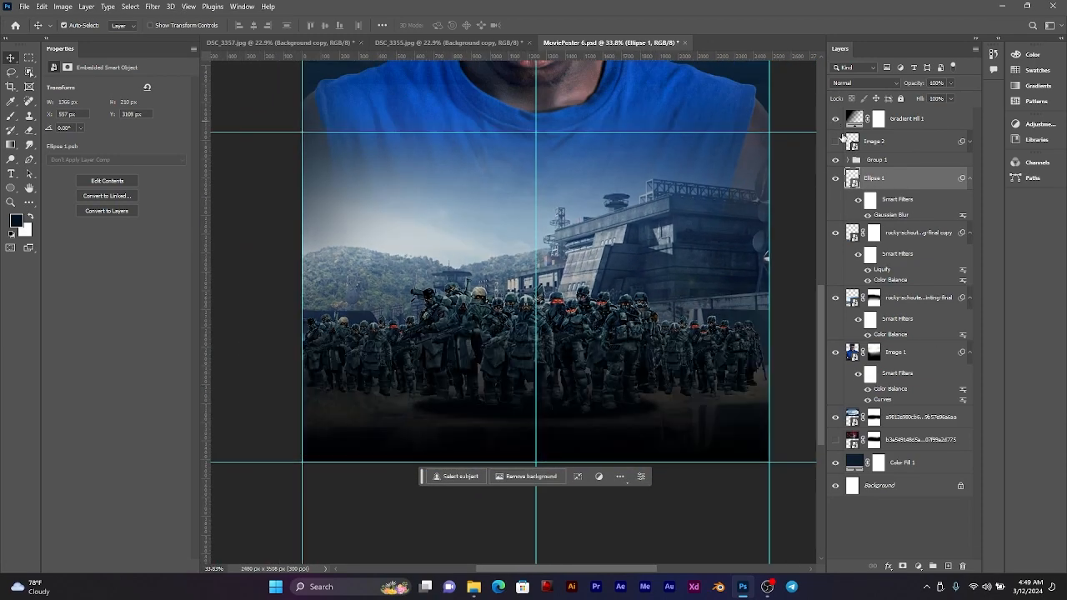
scroll(557, 407, "up", 2)
scroll(557, 408, "down", 1)
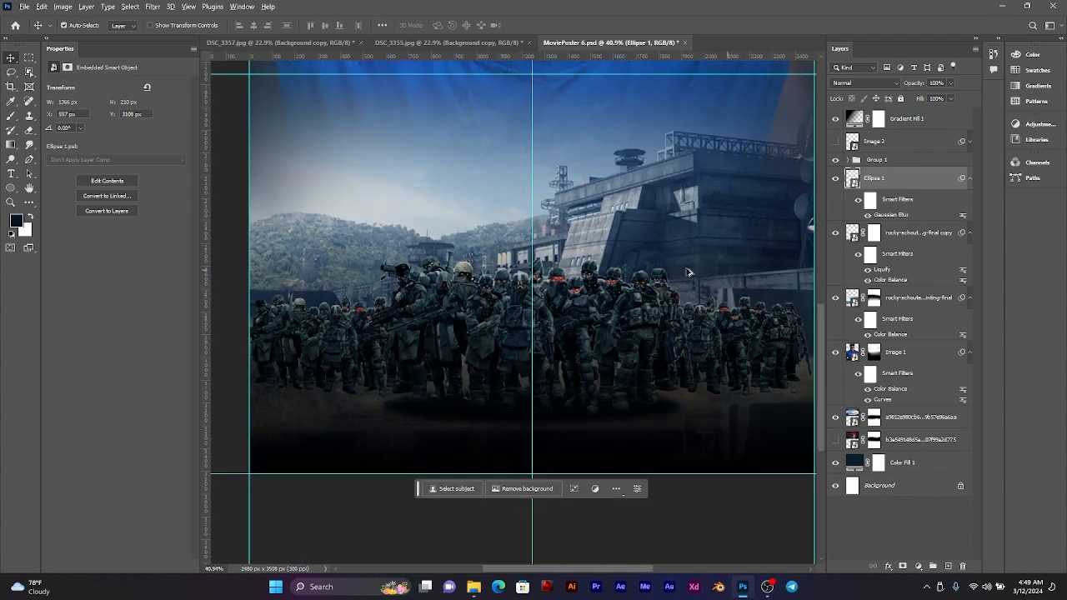
Step: Open and close a free transform on the blurred ellipse without altering it, and delete the ellipse layer
key("ctrl+t")
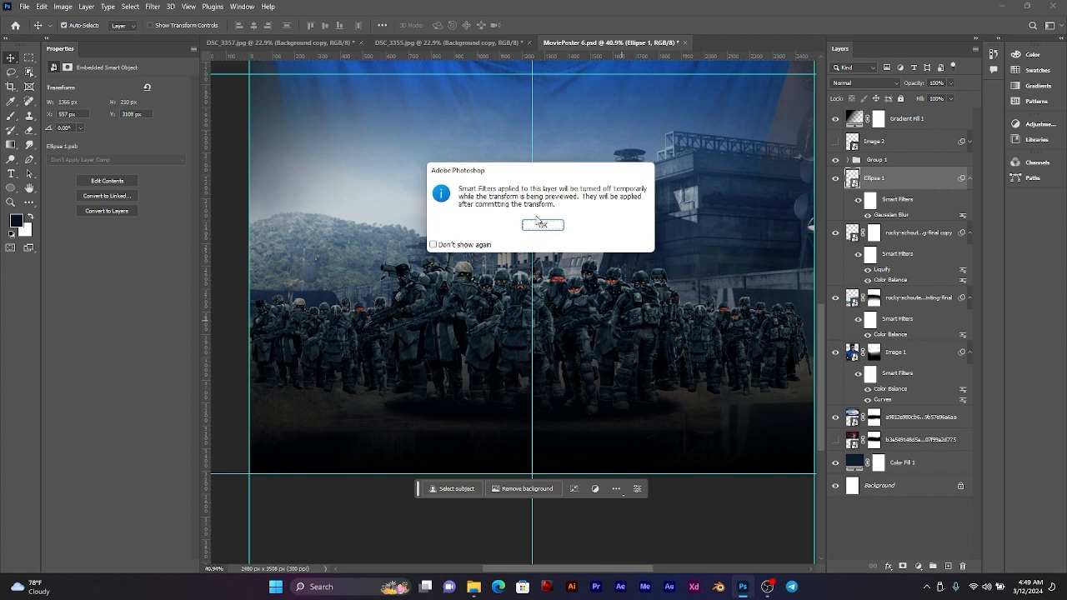
left_click(541, 223)
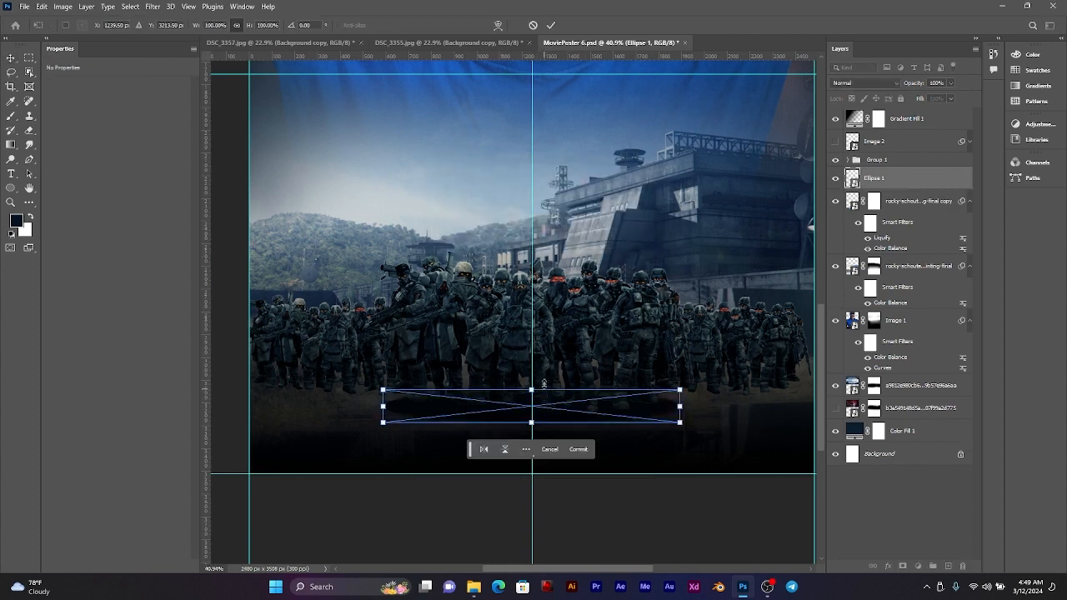
left_click(551, 25)
scroll(572, 384, "up", 2)
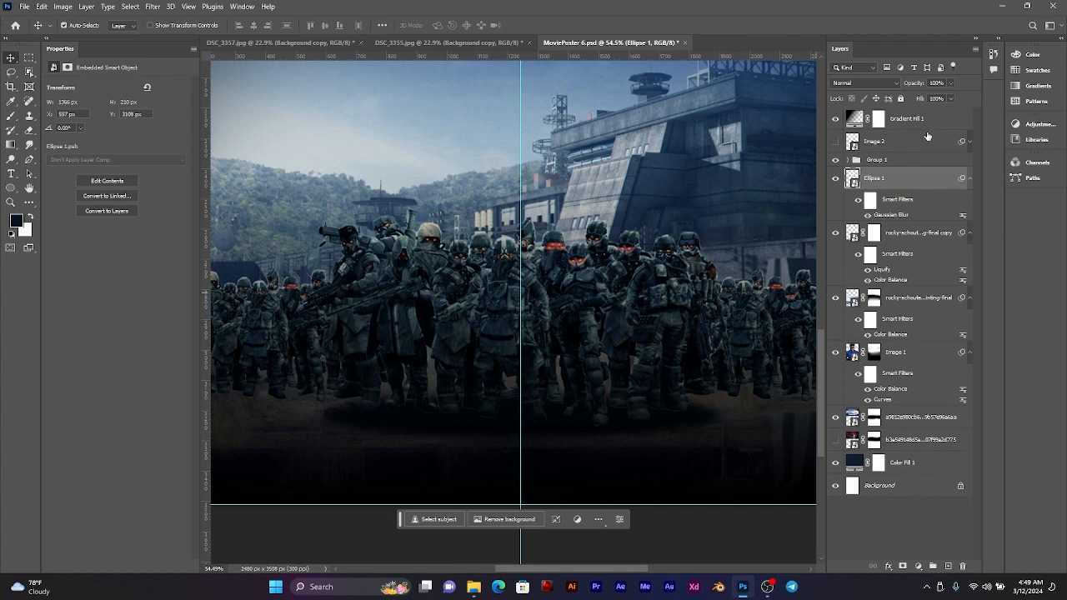
key("Delete")
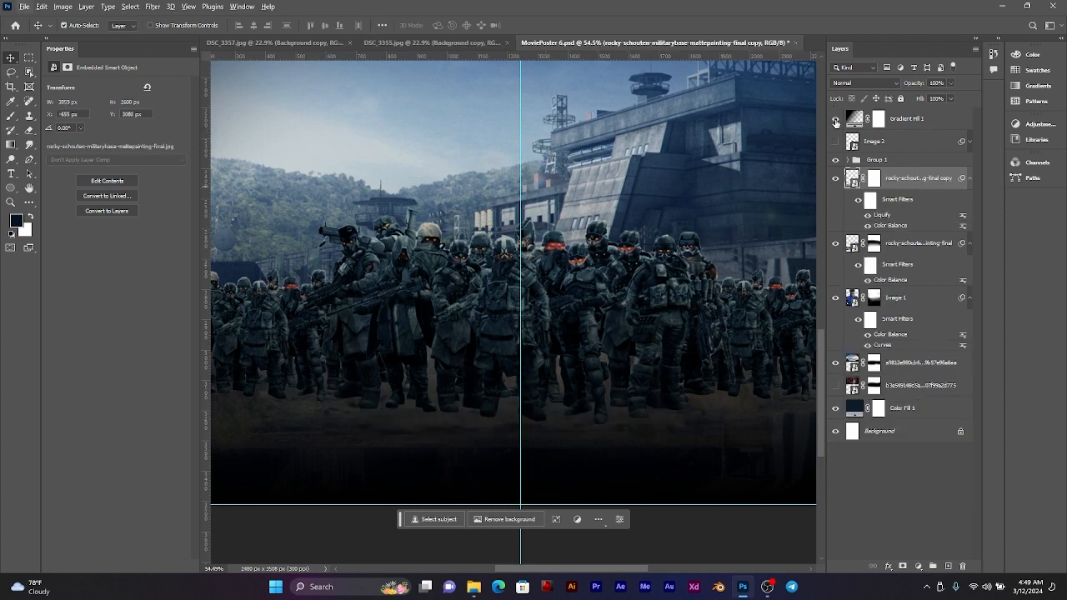
Step: Check the composite under the gradient by toggling the visibility of Image 2, the flipped base copy and the soldiers group
left_click(836, 141)
scroll(556, 267, "down", 3)
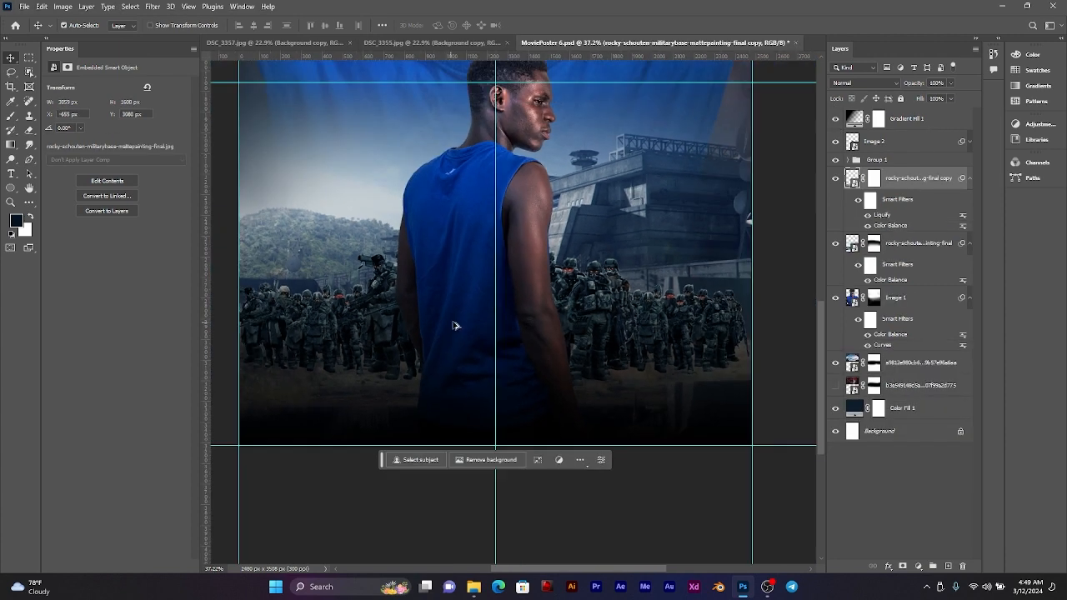
left_click_drag(510, 283, 520, 326)
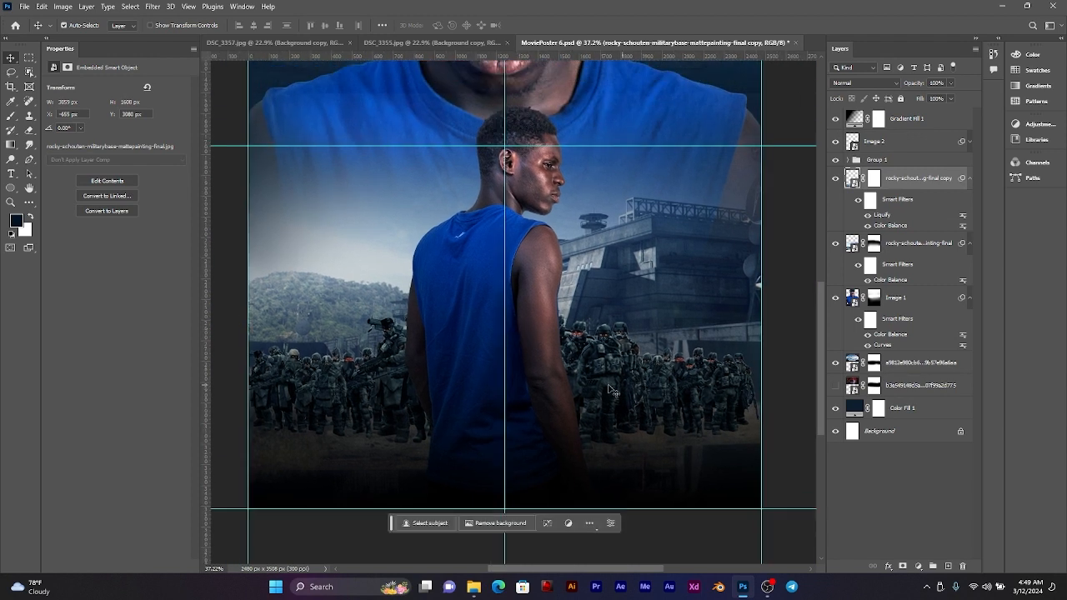
scroll(546, 380, "up", 2)
left_click(836, 179)
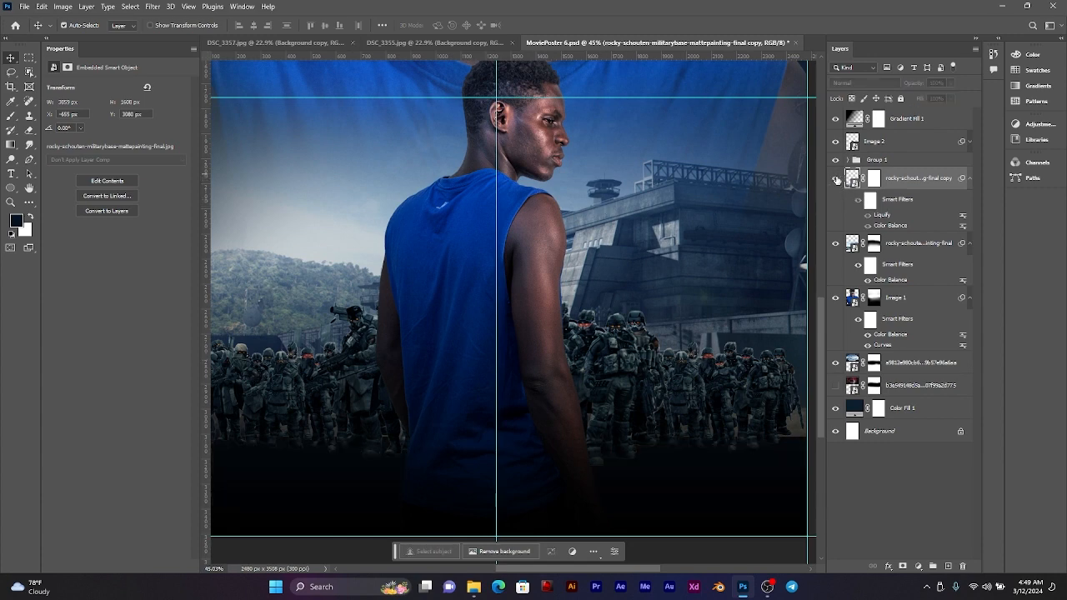
left_click(836, 178)
left_click(836, 141)
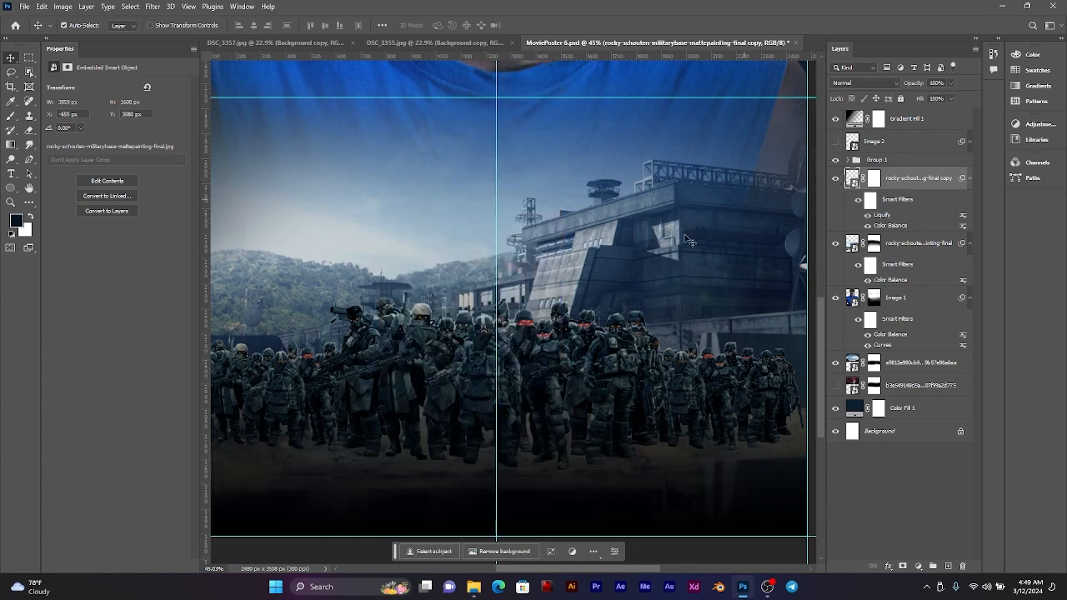
scroll(653, 242, "down", 2)
scroll(597, 252, "up", 3)
scroll(590, 309, "down", 1)
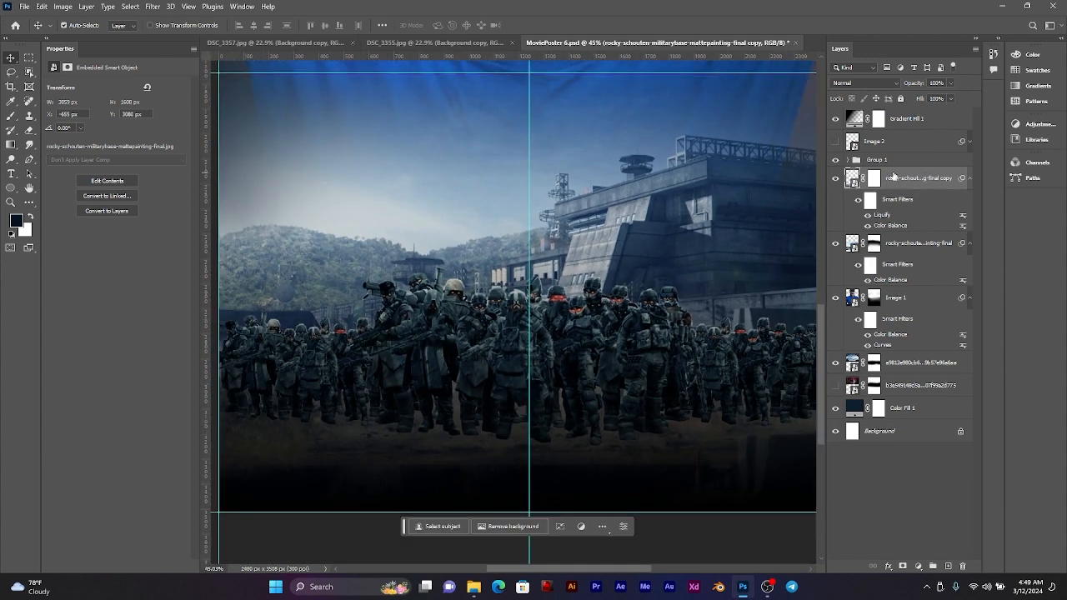
left_click(837, 161)
left_click(837, 161)
left_click(948, 566)
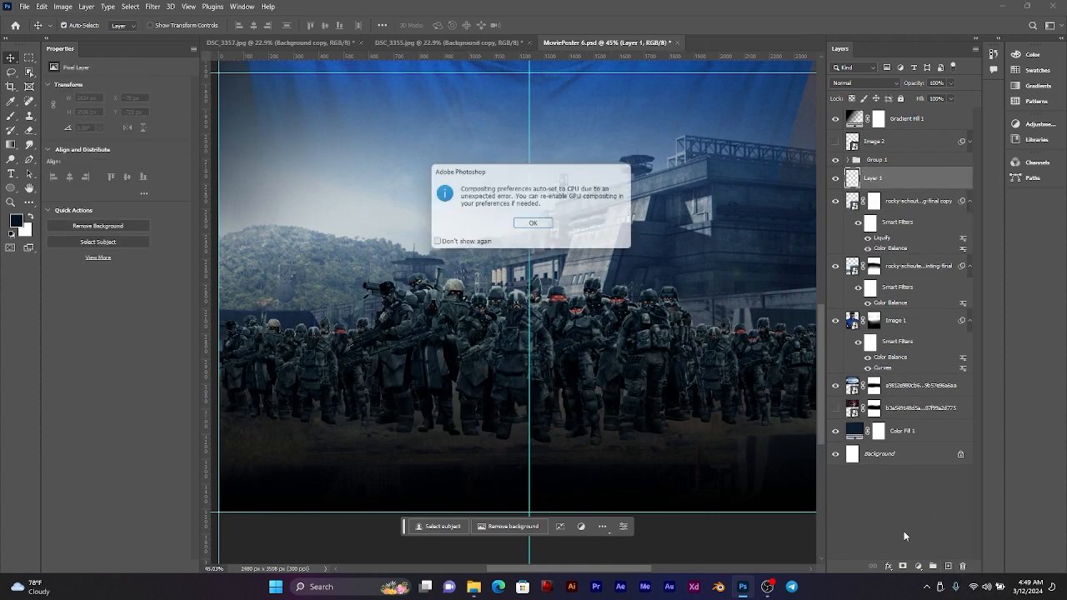
left_click(534, 225)
scroll(461, 203, "down", 1)
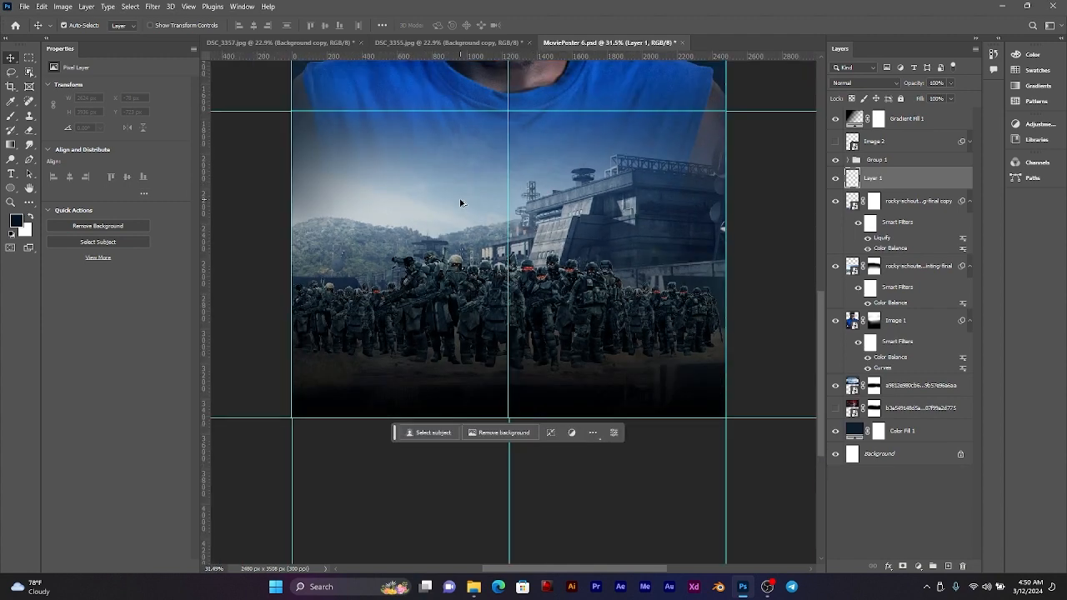
scroll(461, 203, "down", 3)
scroll(489, 199, "up", 4)
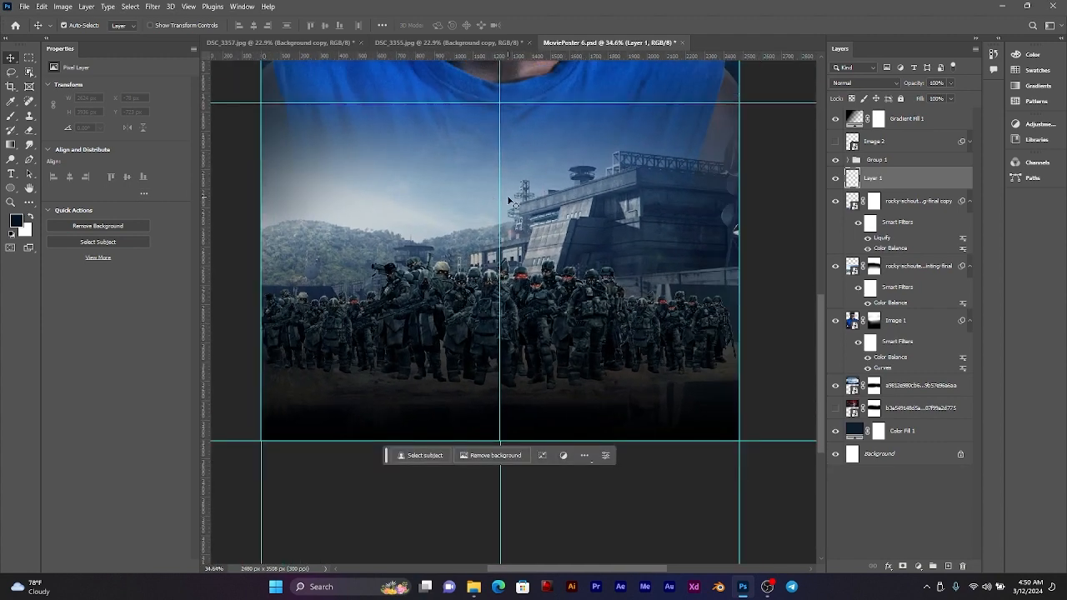
key("Delete")
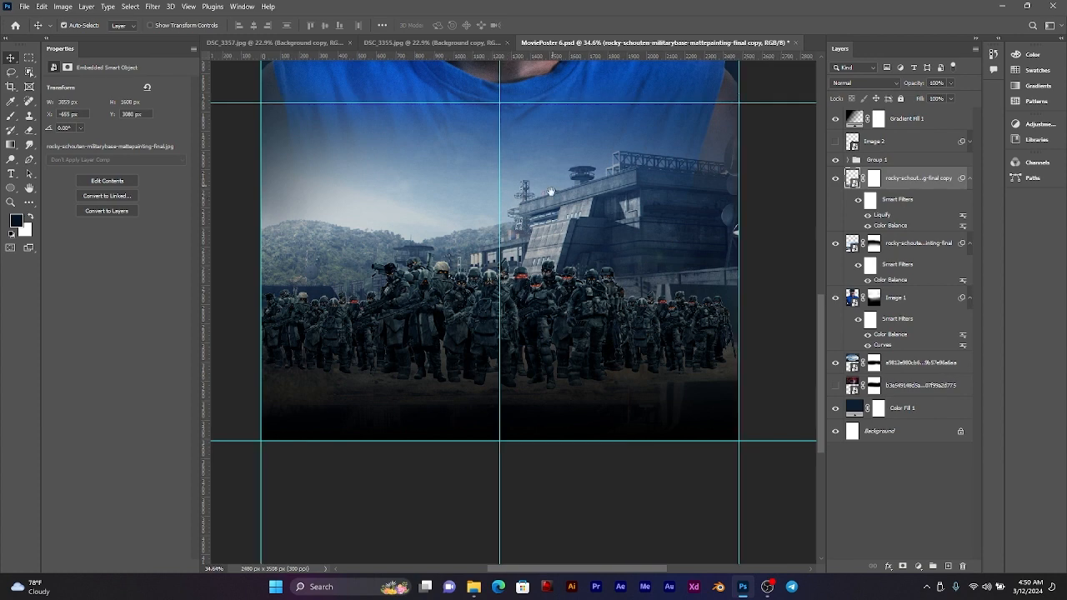
Step: Add a new layer above the flipped base copy and flatten the soft 227 px brush tip into a thin horizontal ellipse
left_click_drag(551, 192, 556, 292)
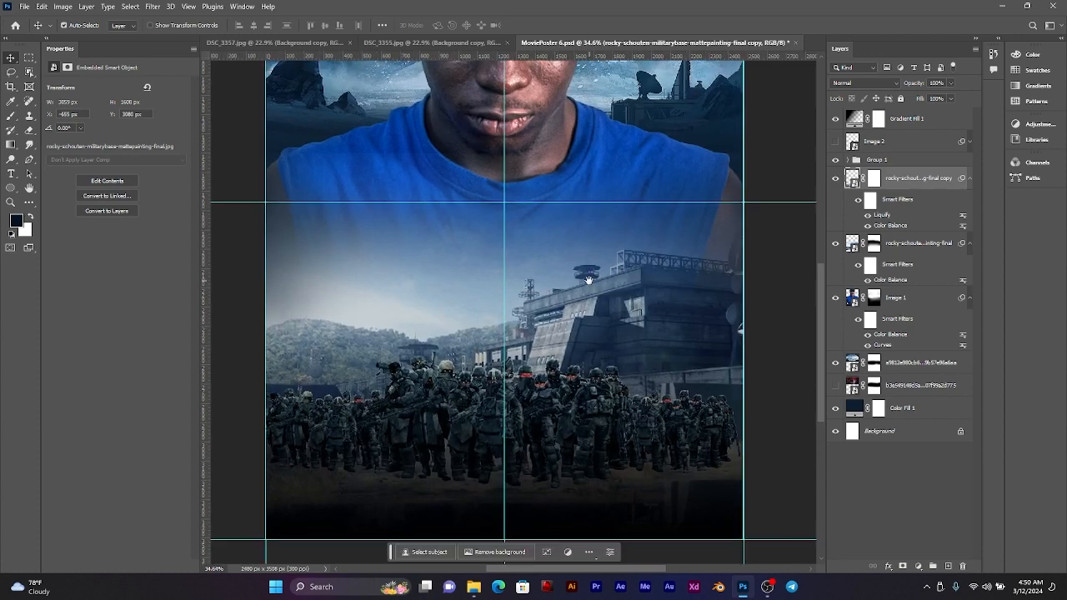
left_click(948, 566)
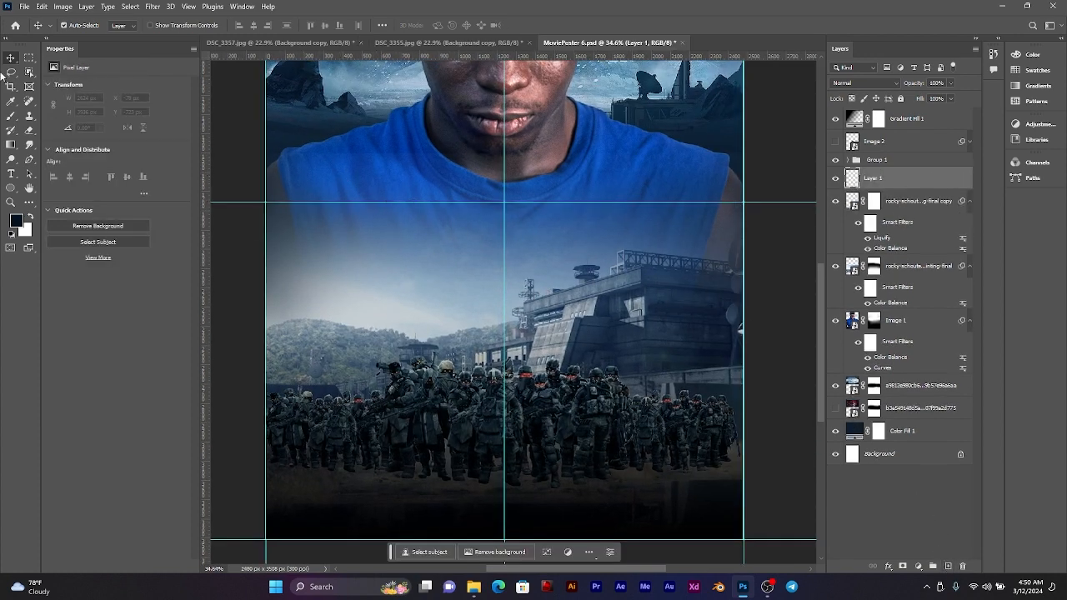
left_click(11, 115)
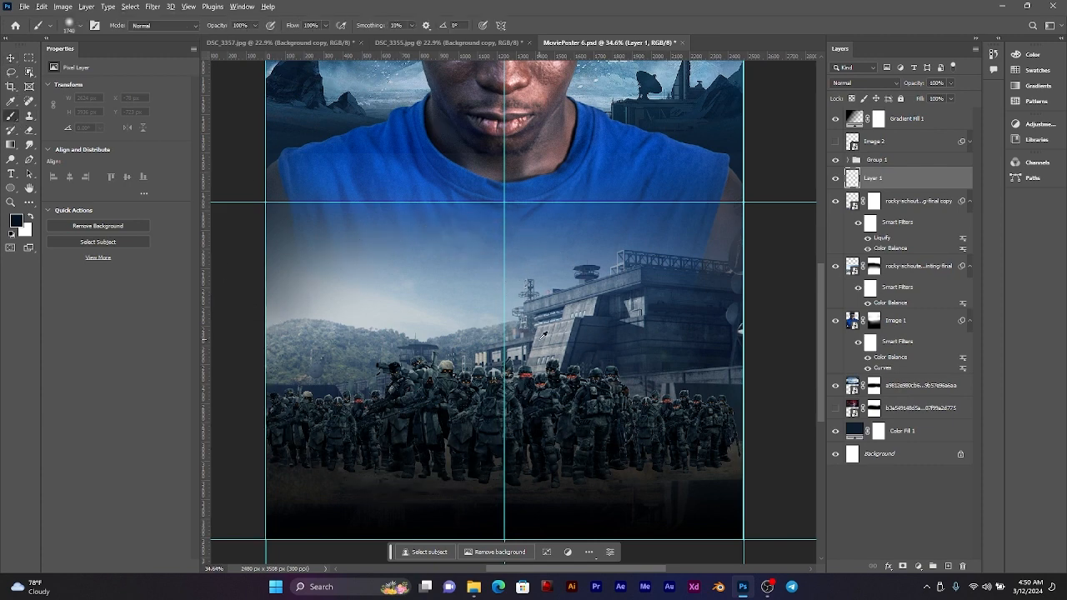
left_click_drag(540, 339, 400, 333)
right_click(538, 290)
left_click_drag(563, 315, 563, 324)
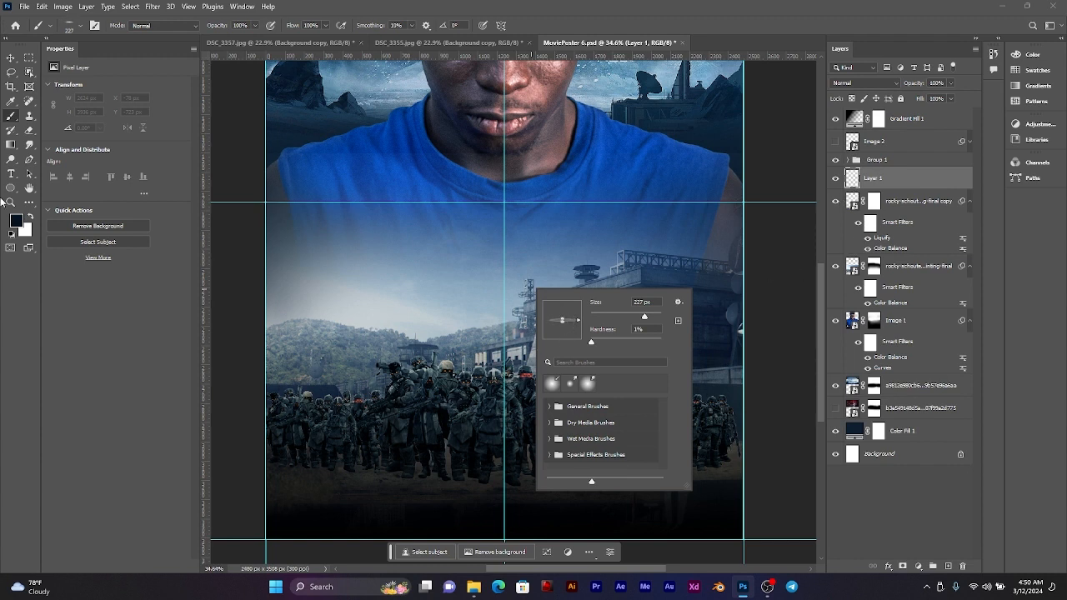
Step: Darken the foreground colour from the navy tone to near-black
left_click(17, 221)
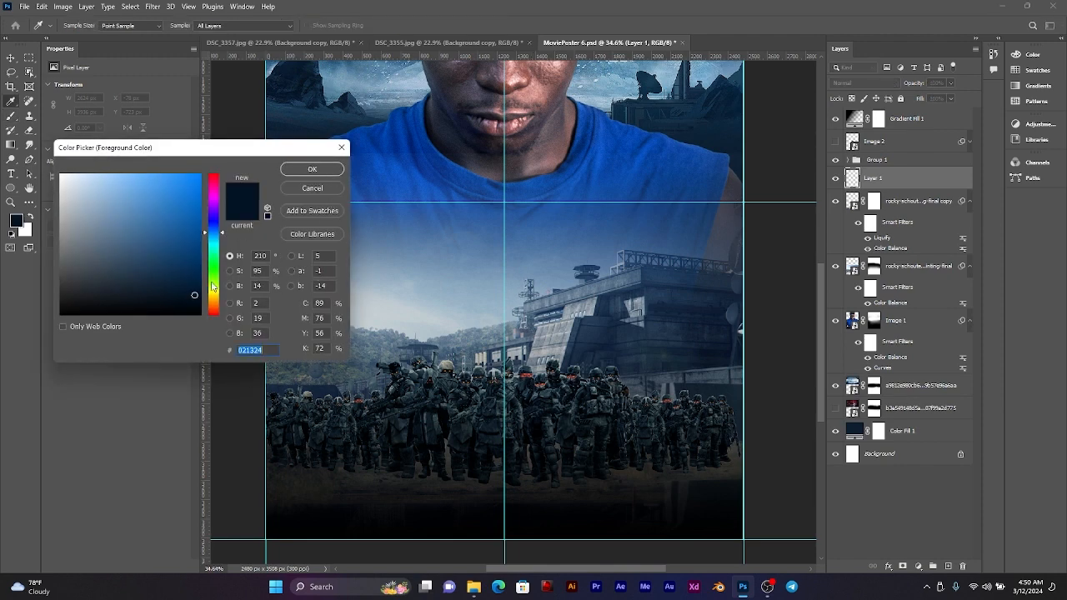
left_click_drag(194, 296, 199, 305)
left_click(312, 170)
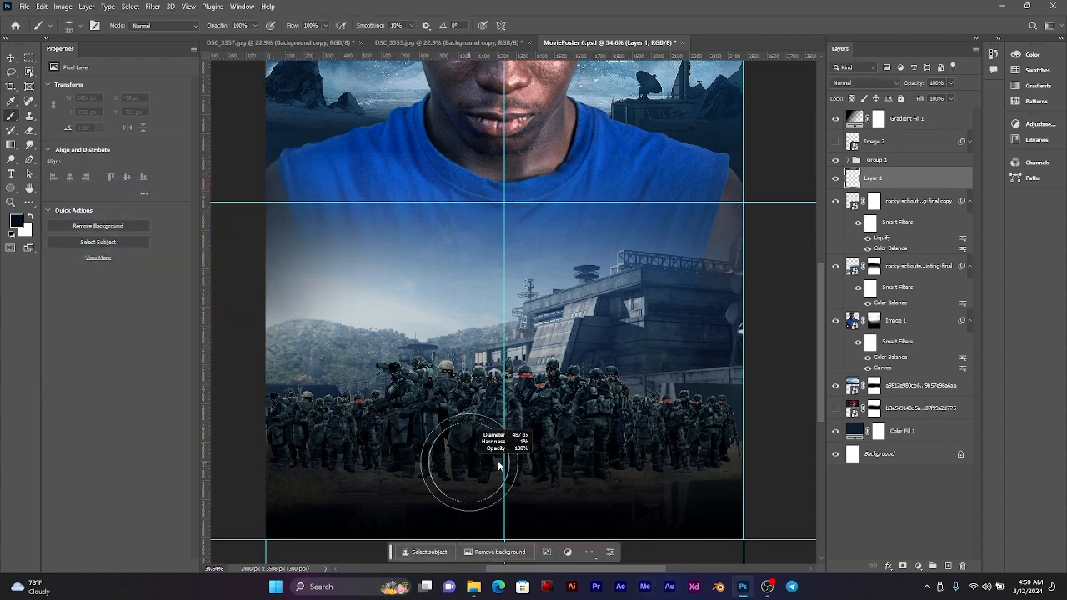
Step: Paint a flat dark shadow band on Layer 1 along the soldiers' feet across the poster's full width, using a soft 539 px brush
right_click(555, 476)
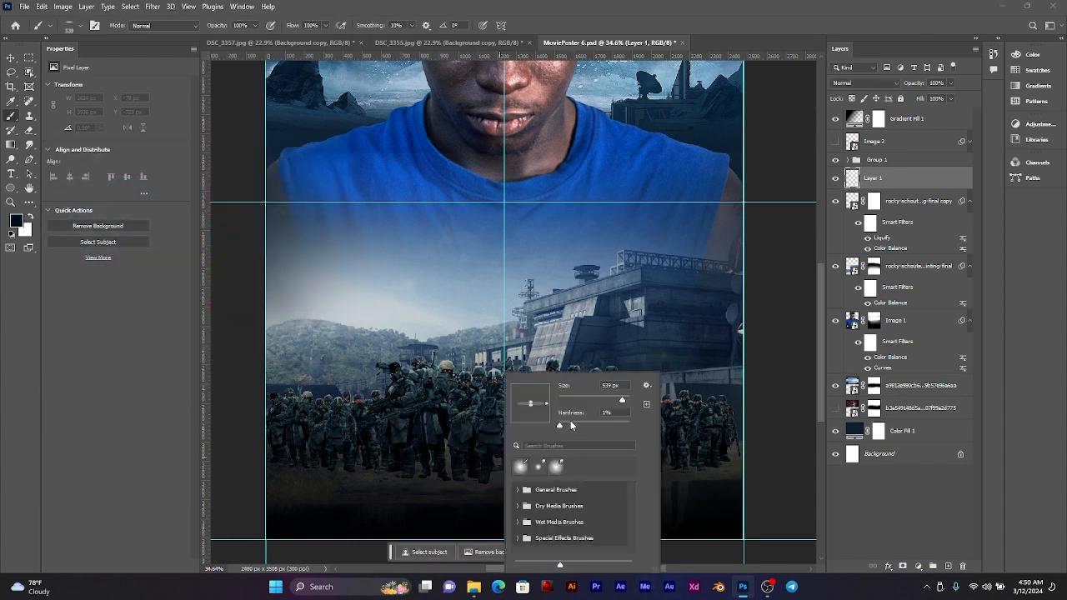
left_click_drag(559, 427, 558, 426)
left_click(853, 176)
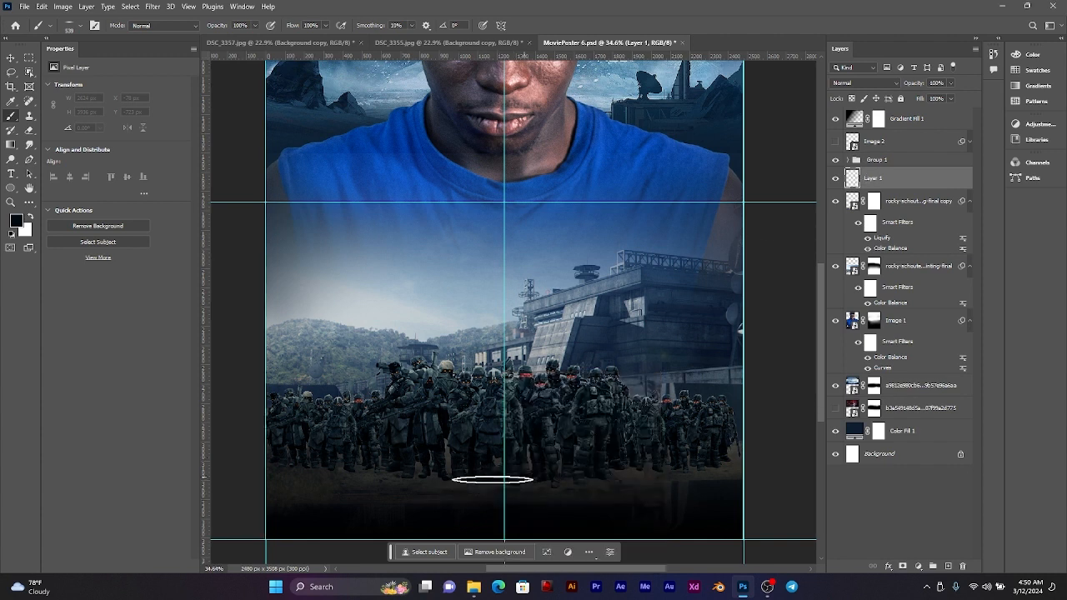
mouse_move(472, 480)
left_mouse_down()
mouse_move(417, 476)
mouse_move(591, 481)
mouse_move(622, 467)
mouse_move(723, 466)
mouse_move(325, 470)
mouse_move(317, 455)
mouse_move(326, 469)
mouse_move(353, 472)
mouse_move(292, 471)
left_mouse_up()
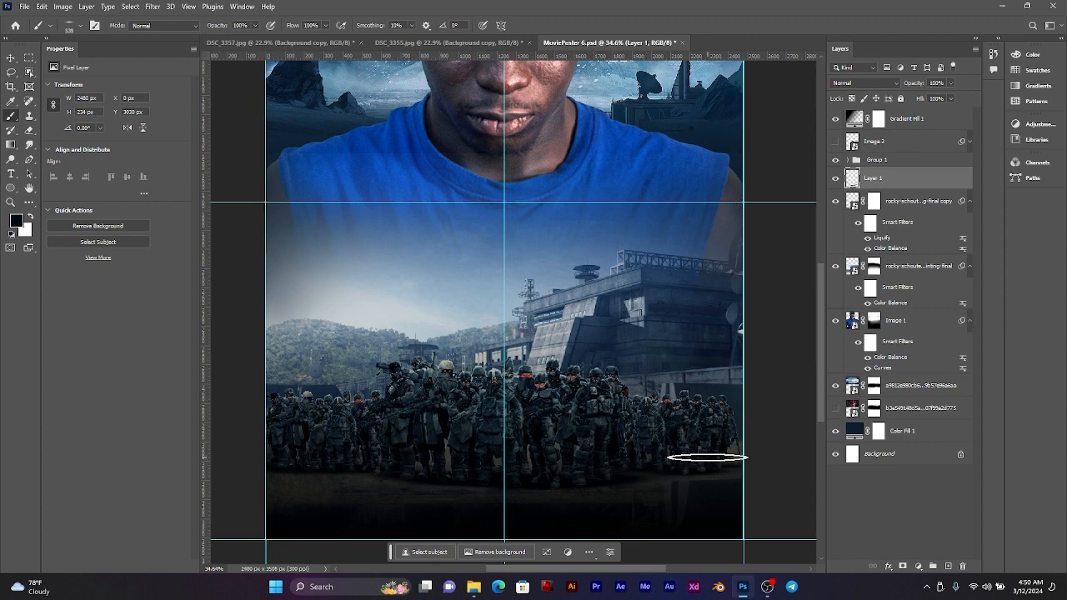
scroll(575, 454, "down", 3)
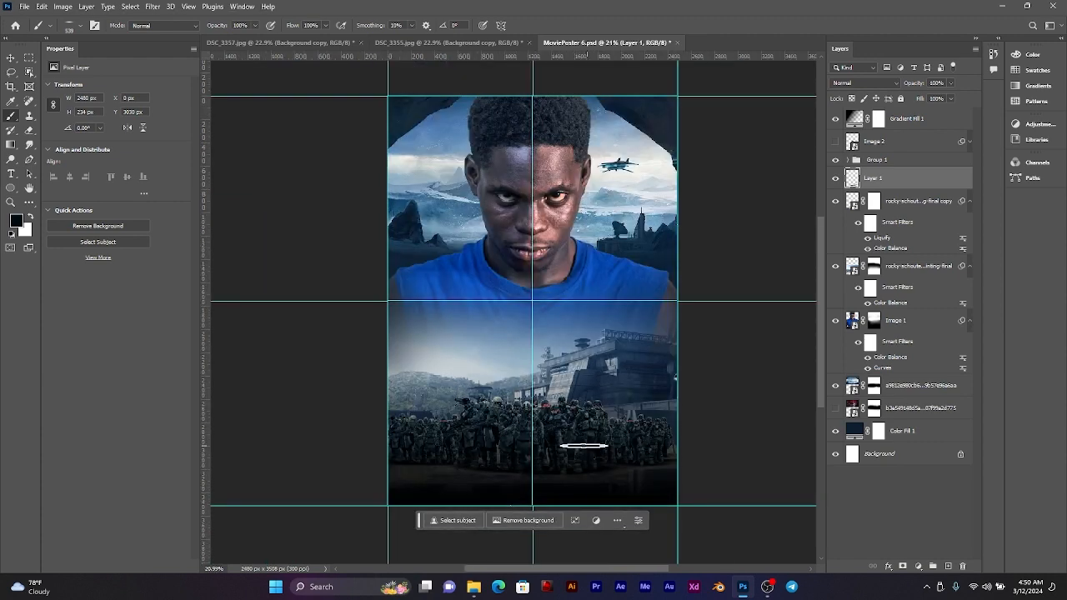
scroll(583, 446, "up", 2)
scroll(585, 441, "down", 2)
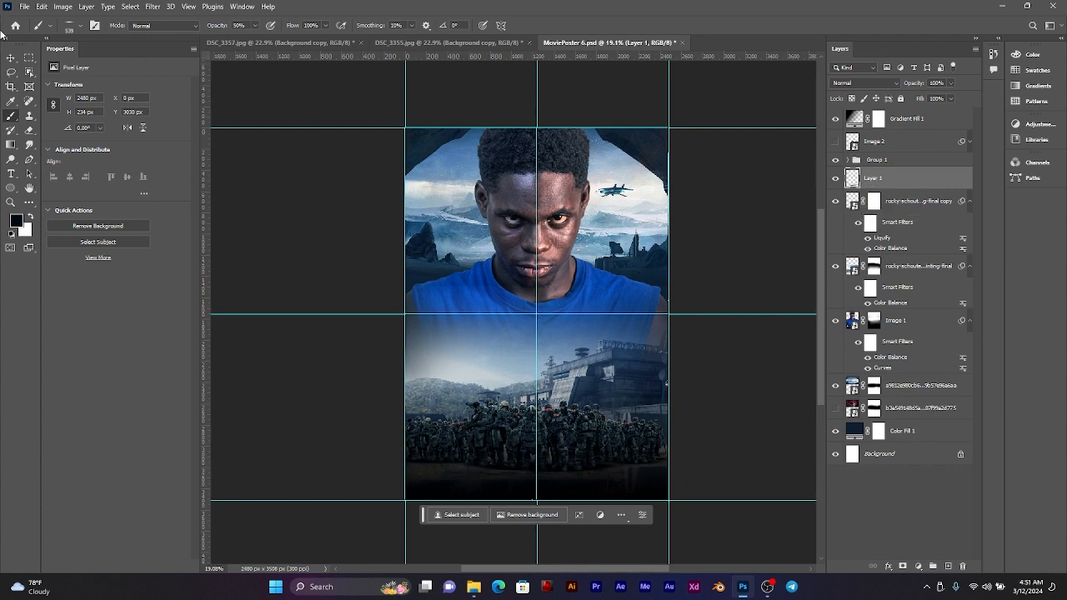
Step: Try the painted shadow layer at 76% opacity
left_click(9, 58)
key("5")
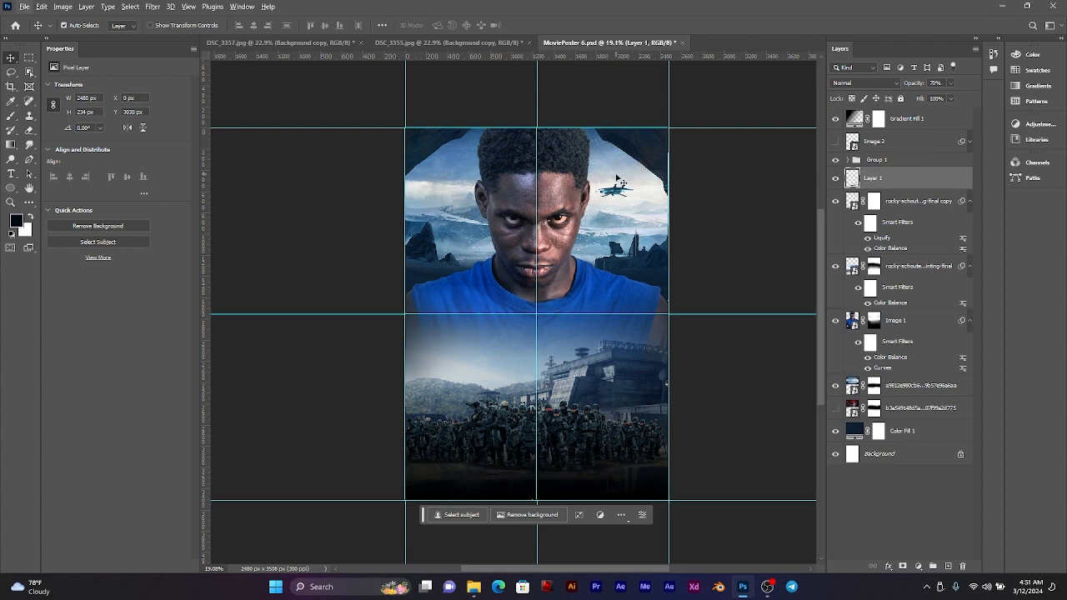
left_click(949, 83)
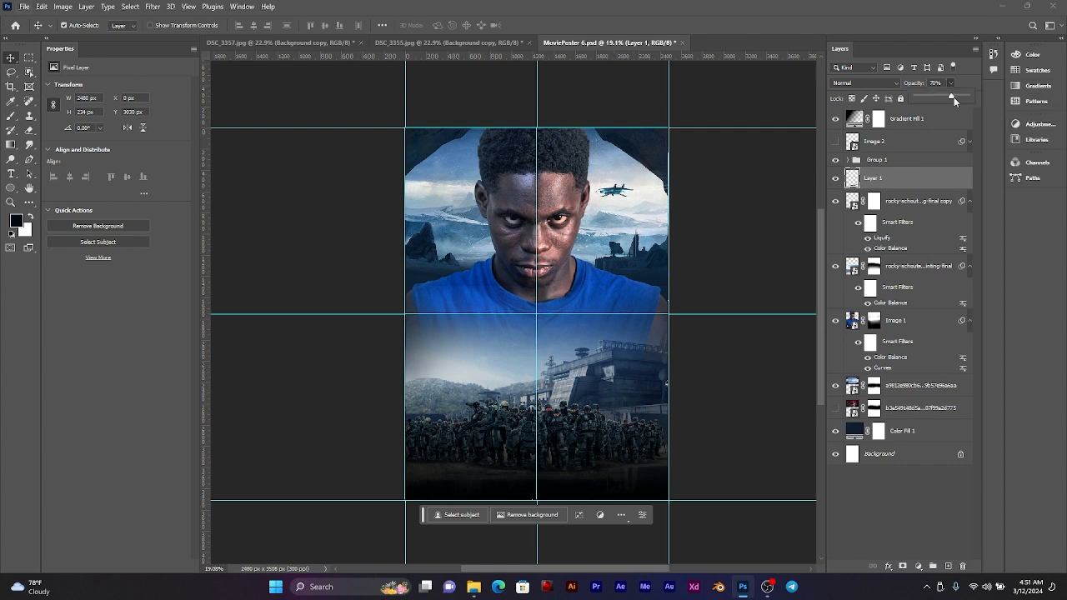
left_click_drag(954, 96, 956, 97)
left_click_drag(957, 99, 958, 98)
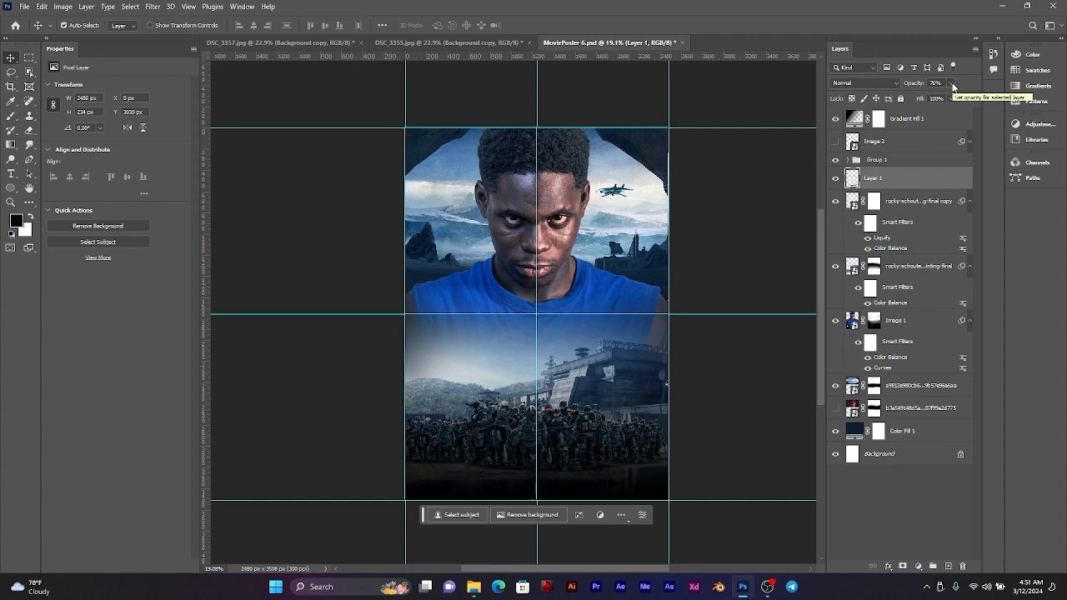
Step: Compare the shadow under the soldiers at other layer opacities, including 50%, and set Layer 1 to 70% opacity
scroll(579, 423, "up", 3)
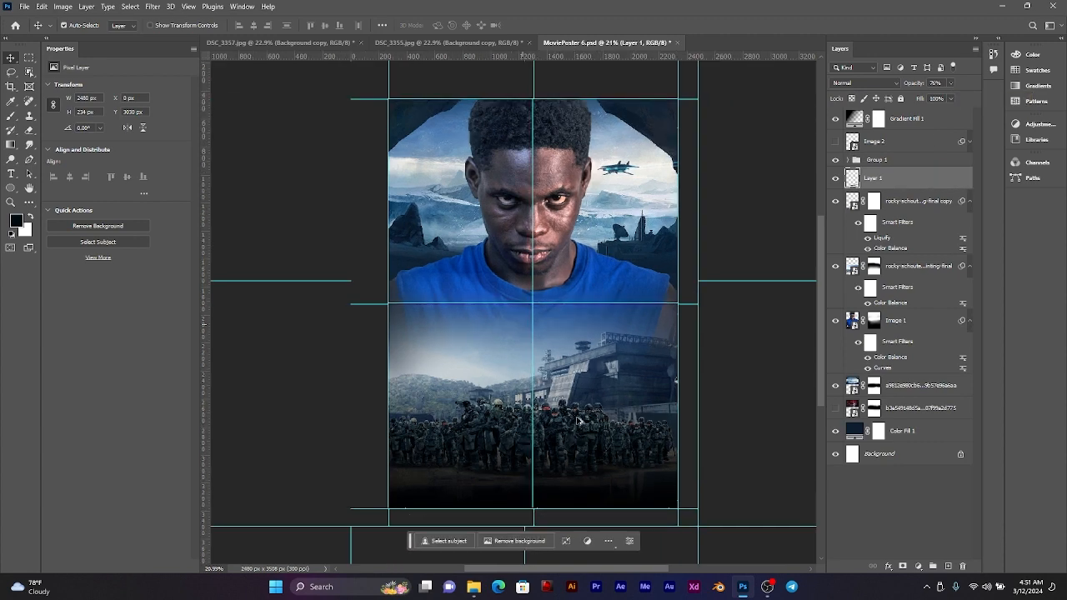
scroll(586, 428, "up", 2)
left_click_drag(562, 451, 567, 416)
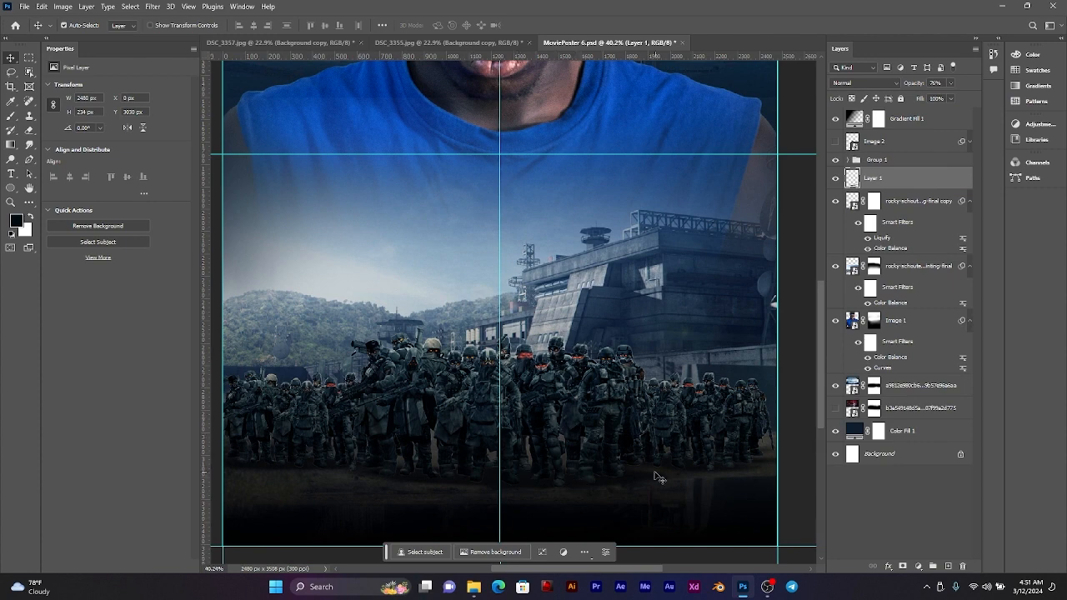
key("0")
key("5")
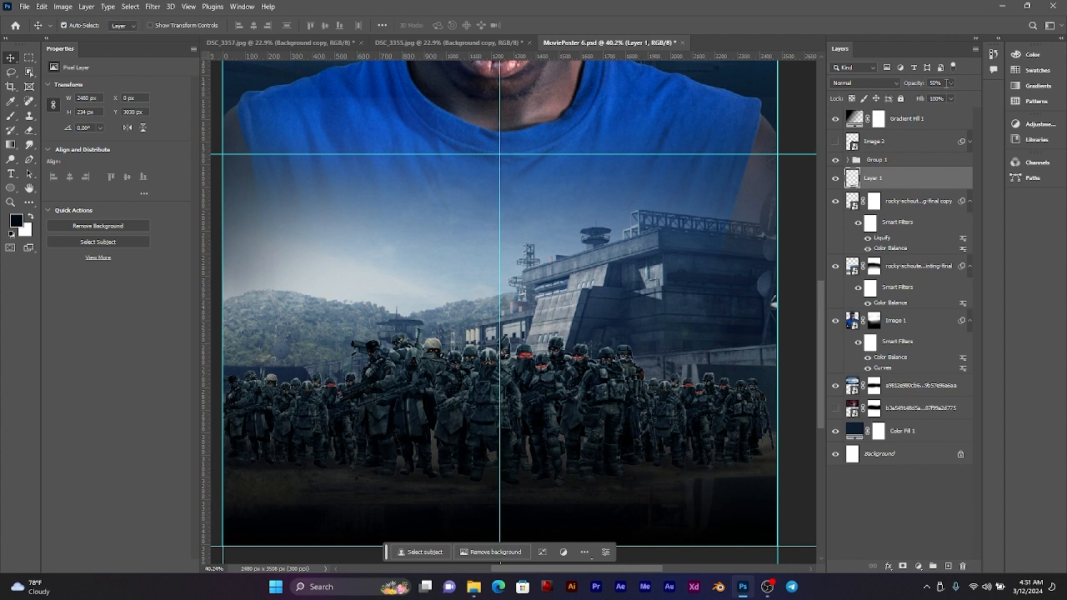
key("8")
scroll(562, 440, "down", 3)
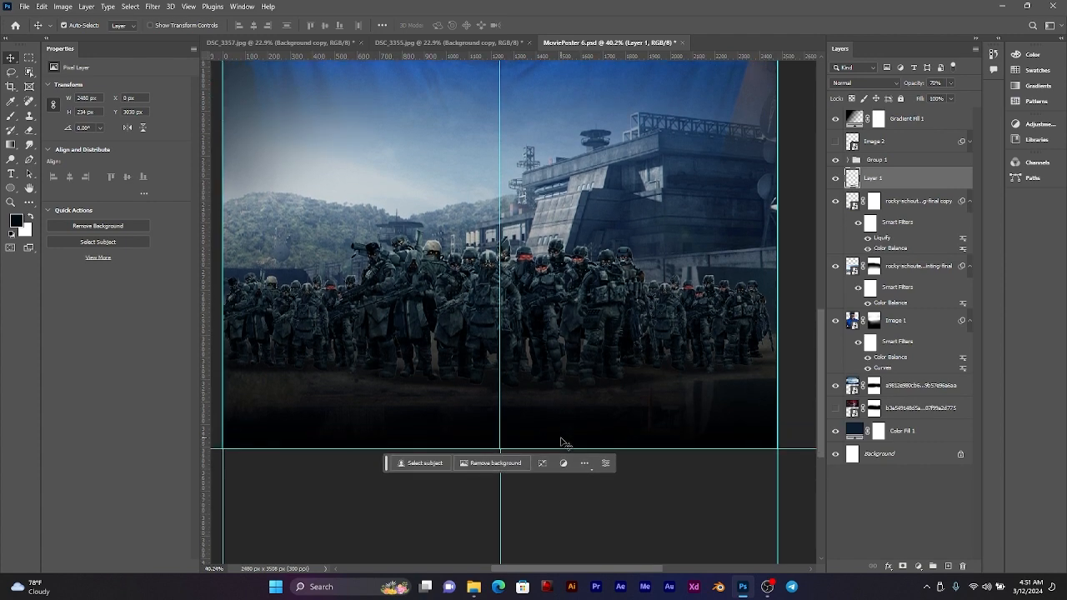
Step: Show the Image 2 layer to bring the standing man back in front of the soldiers
scroll(561, 441, "down", 3)
scroll(562, 441, "up", 2)
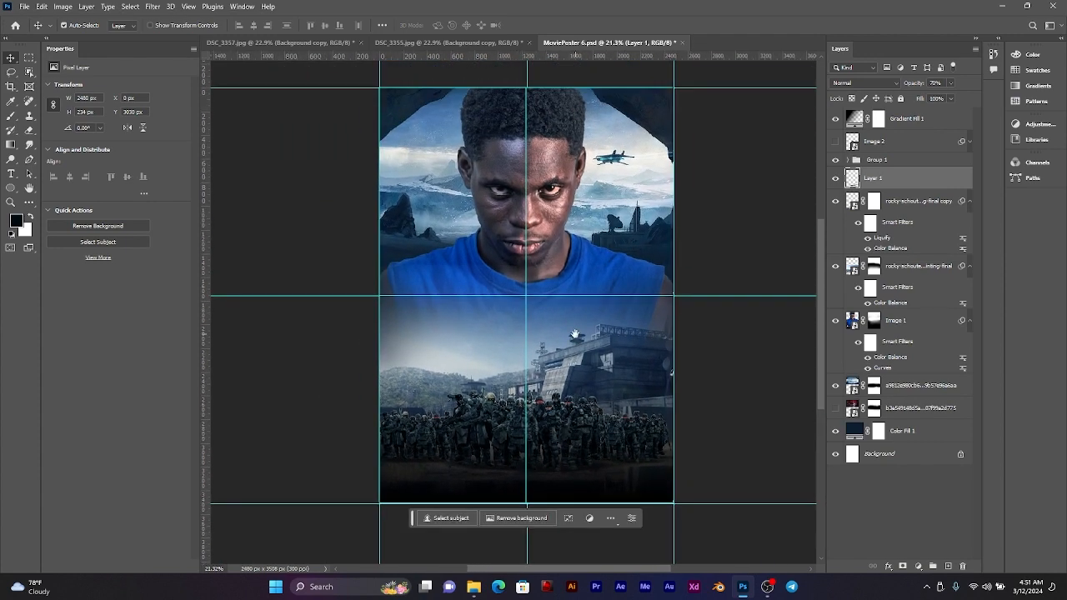
left_click_drag(575, 334, 576, 349)
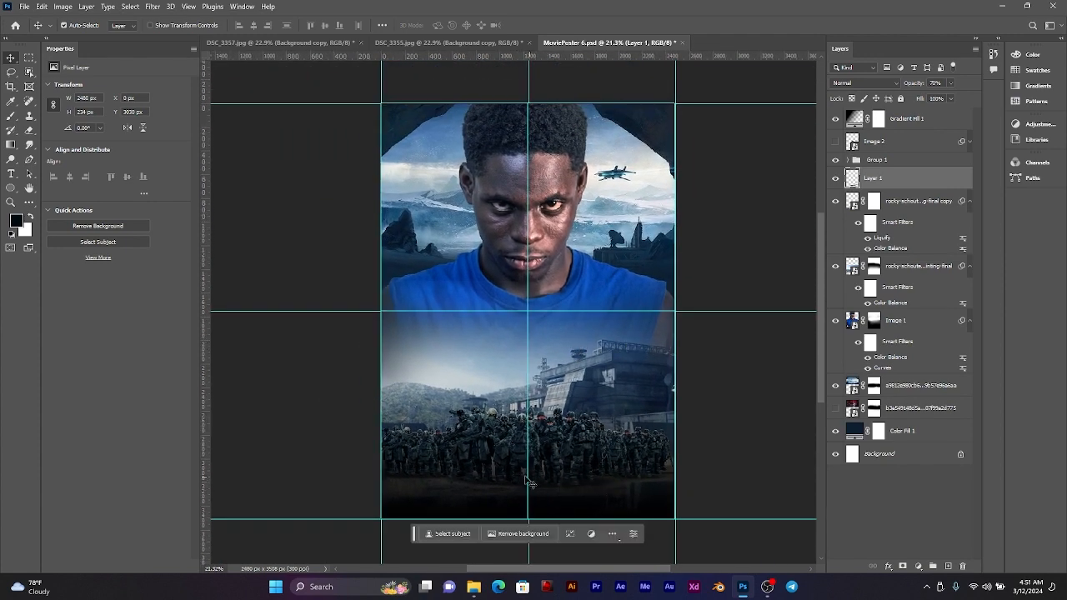
left_click(836, 142)
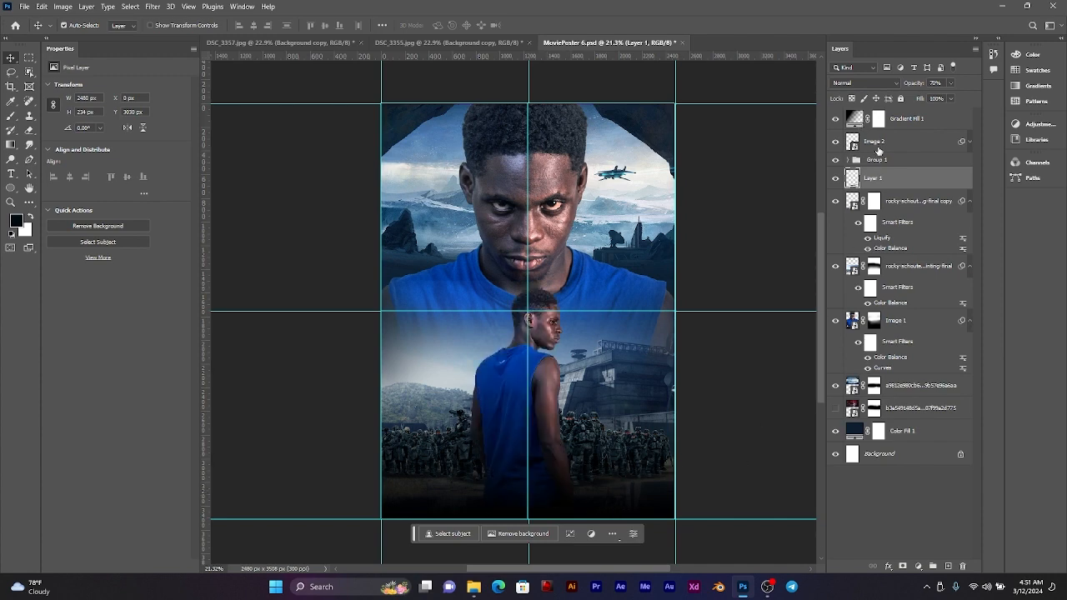
scroll(472, 355, "down", 2)
scroll(473, 355, "up", 2)
left_click_drag(538, 355, 548, 368)
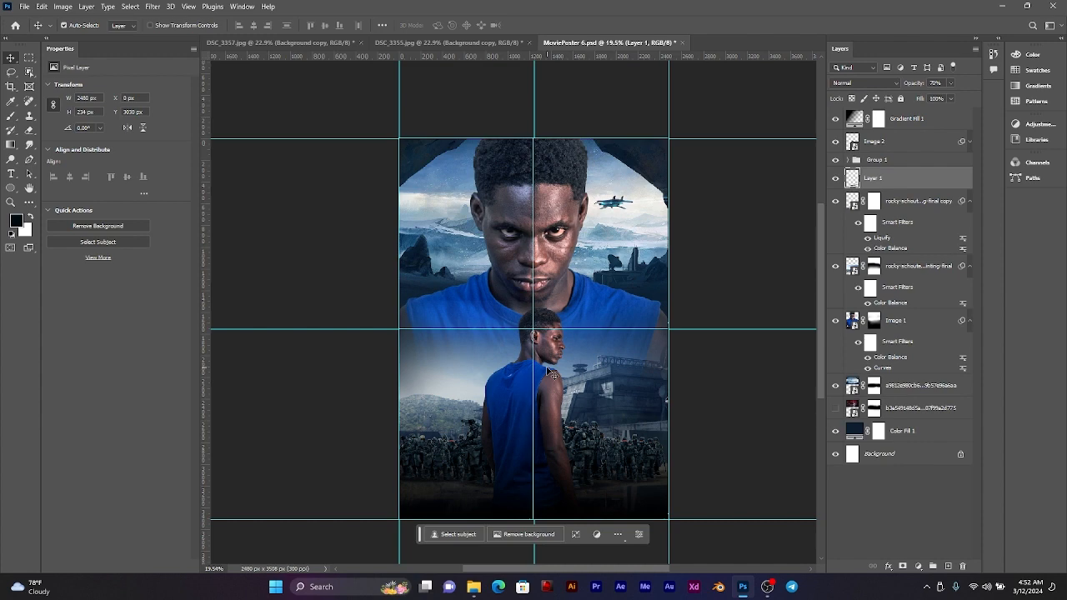
Step: Place the sci-fi-spaceship PNG from the MOVIE POSTER 6 folder on the poster, scaled to about 25% beside the standing man's shoulder
left_click(472, 587)
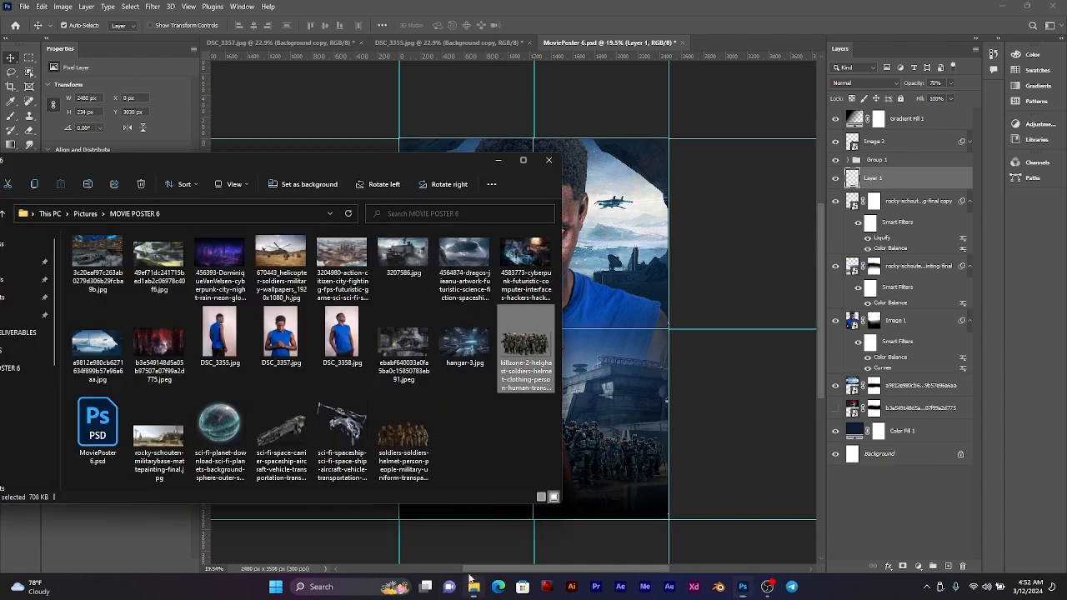
left_click(281, 429)
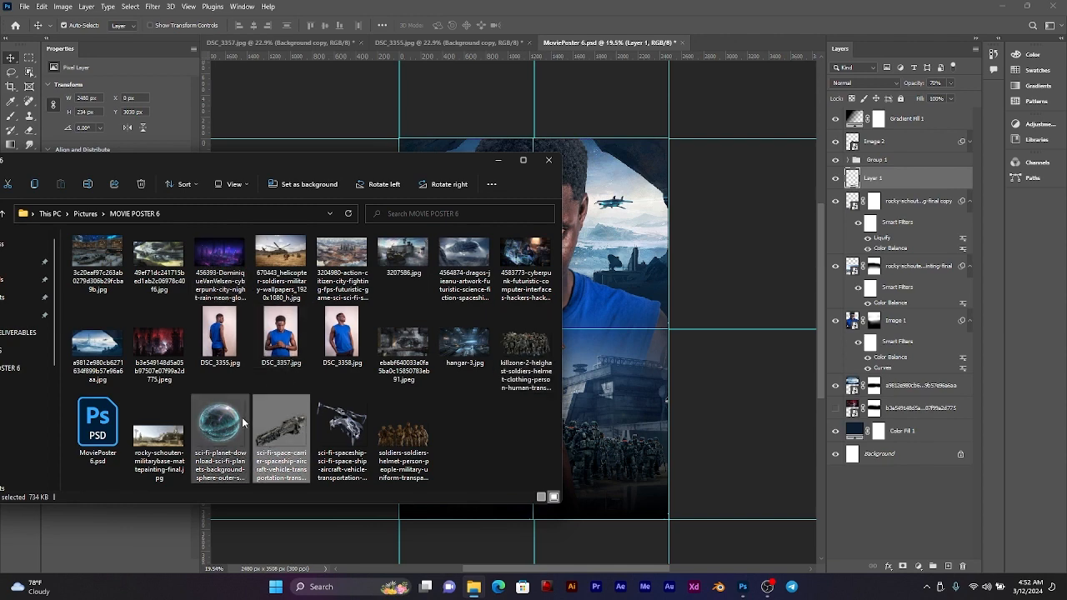
left_click_drag(342, 429, 622, 308)
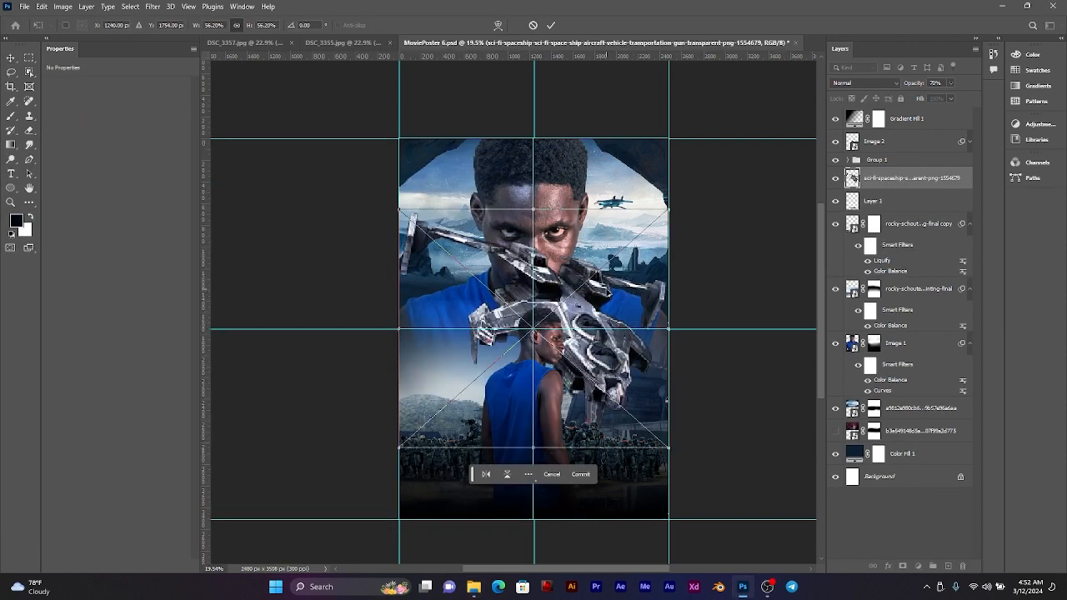
left_click_drag(469, 448, 468, 329)
left_click_drag(472, 224, 464, 323)
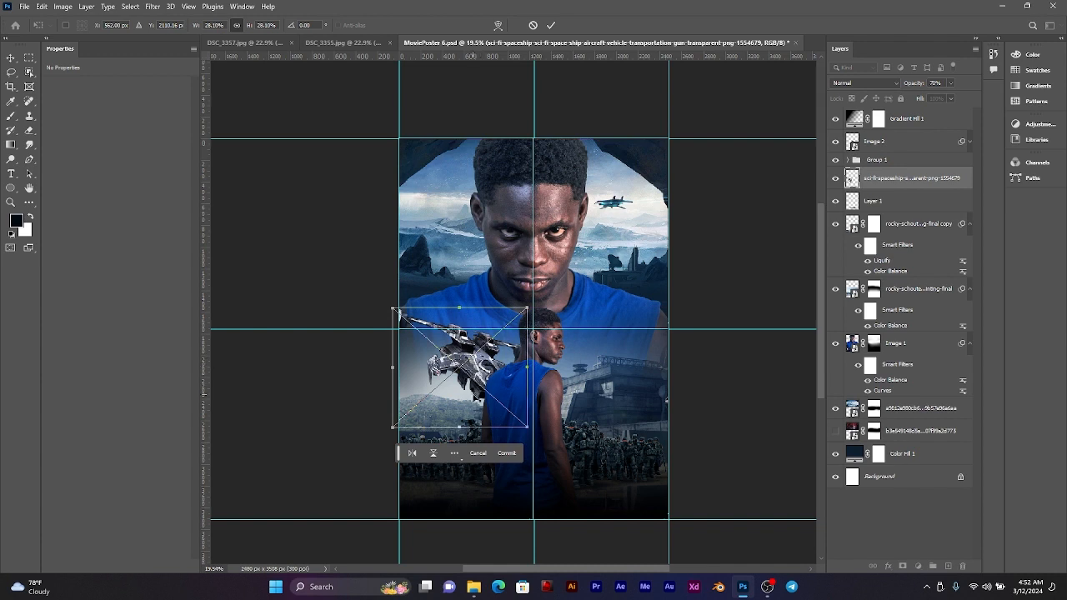
left_click_drag(487, 377, 482, 370)
left_click_drag(456, 422, 502, 371)
left_click_drag(444, 405, 450, 449)
mouse_move(469, 370)
left_mouse_down()
mouse_move(634, 385)
mouse_move(481, 381)
mouse_move(488, 371)
left_mouse_up()
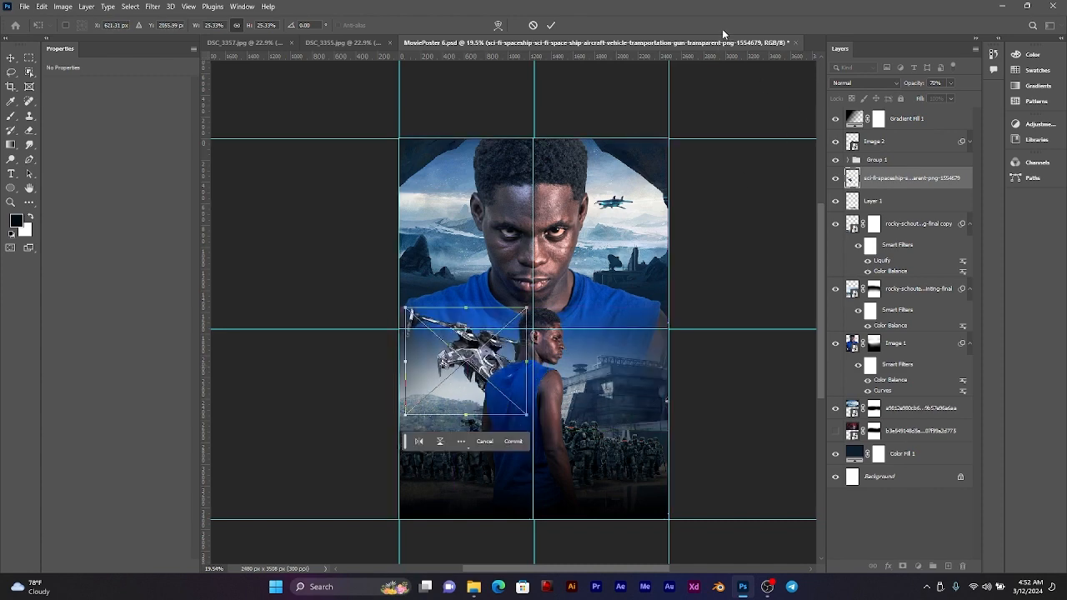
left_click(553, 25)
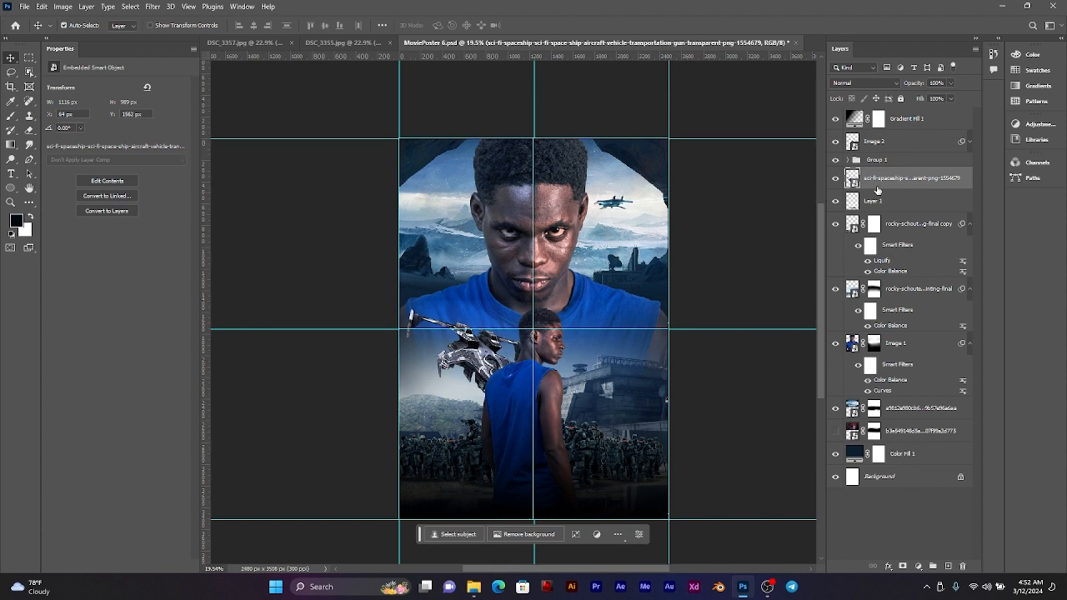
Step: Move the spaceship up beside the large man's face and place its layer directly below Image 1
left_click_drag(877, 188, 883, 114)
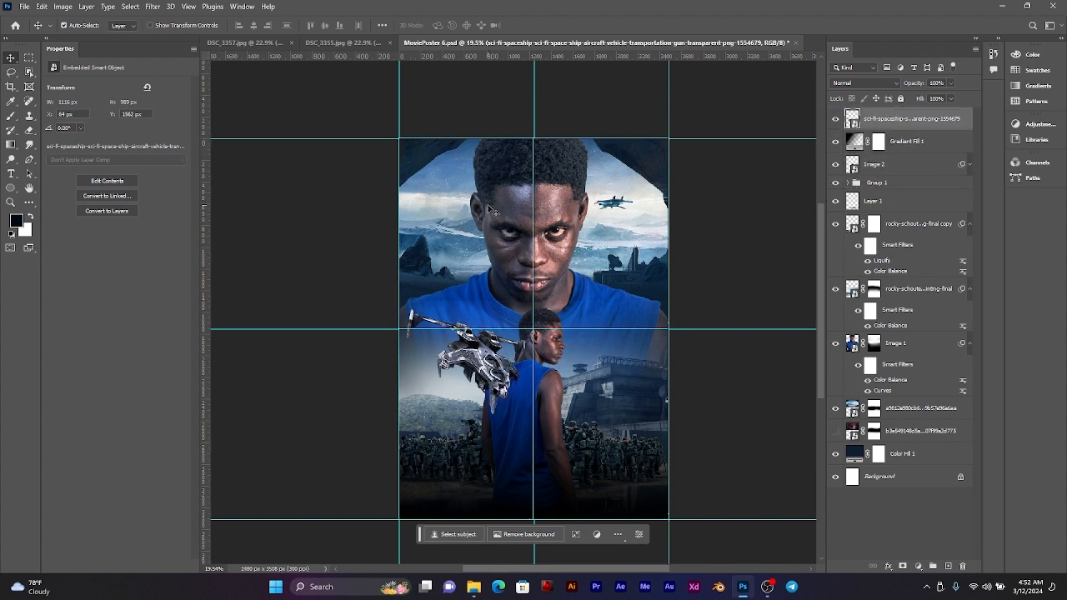
left_click_drag(488, 367, 479, 260)
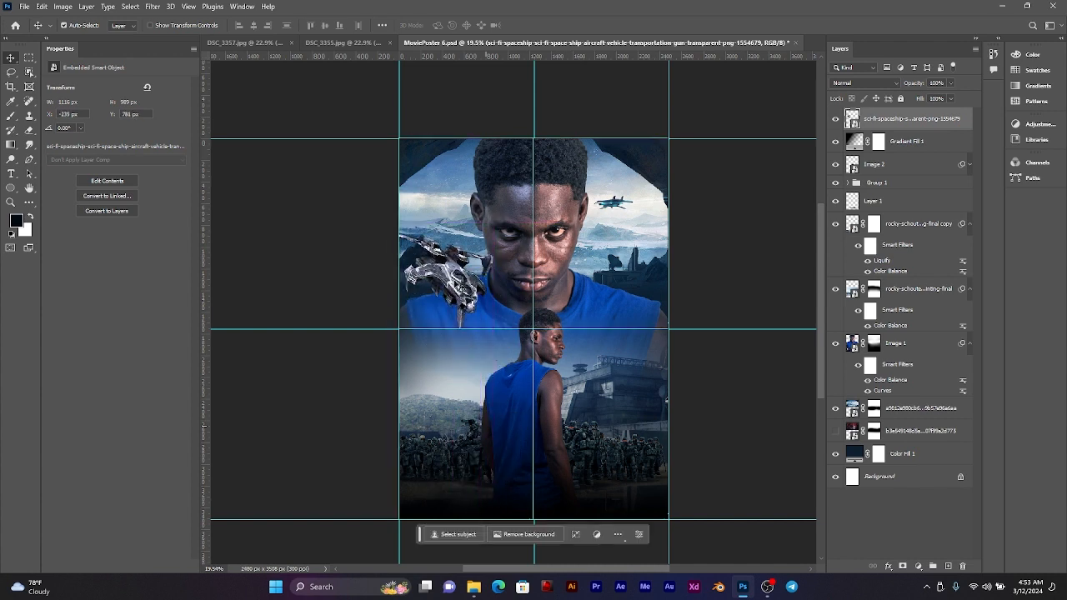
left_click_drag(450, 277, 459, 243)
left_click_drag(888, 122, 888, 396)
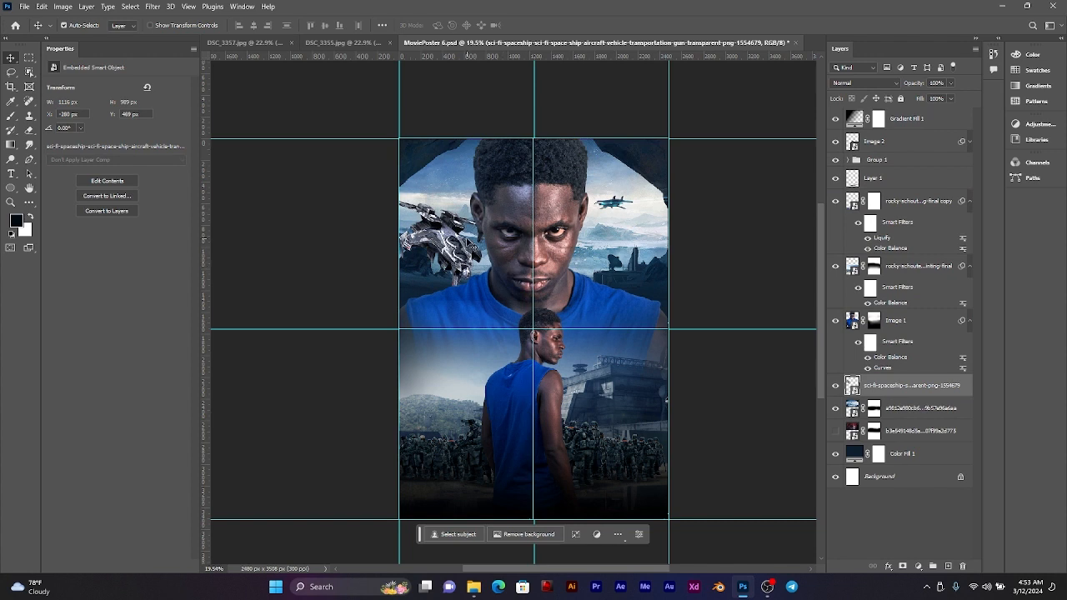
Step: Scale the spaceship to about 22% and position it over the icy landscape beside the large man's cheek
key("ctrl+t")
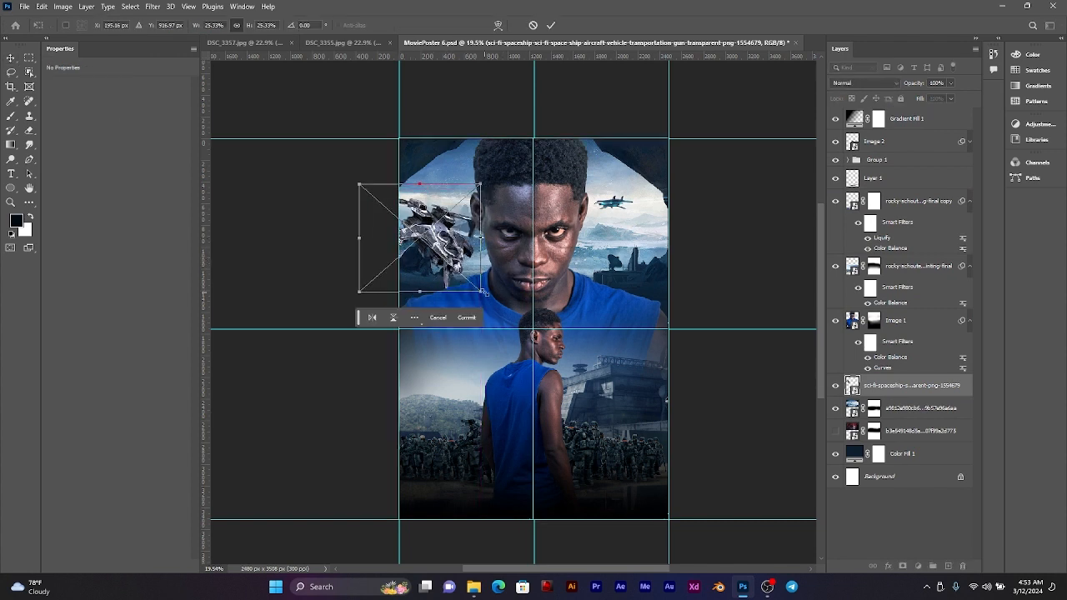
left_click_drag(484, 294, 449, 226)
left_click_drag(431, 268, 438, 226)
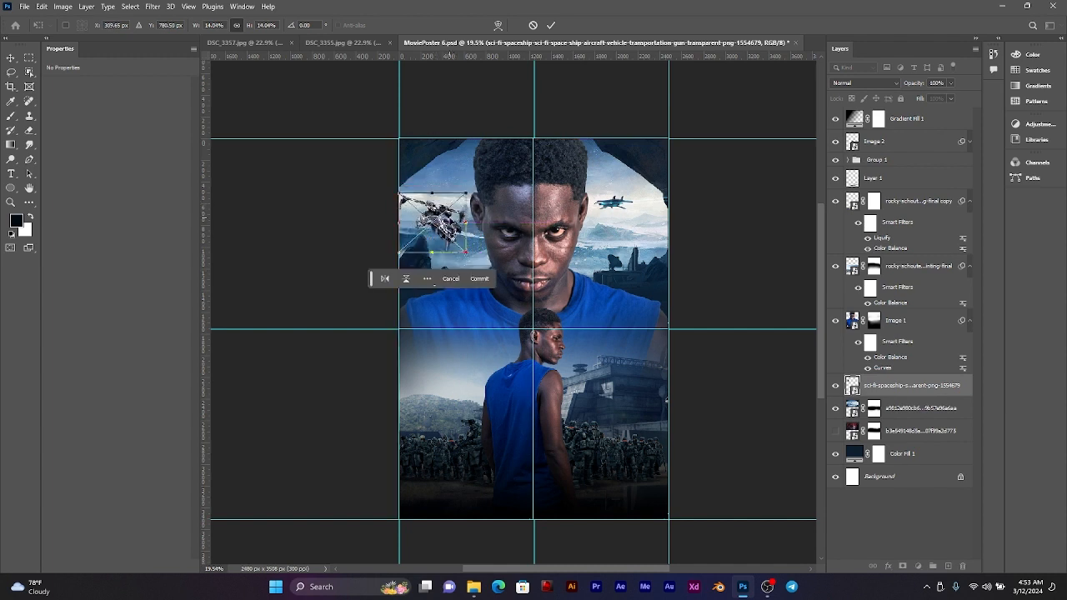
left_click_drag(466, 222, 431, 198)
left_click(435, 237)
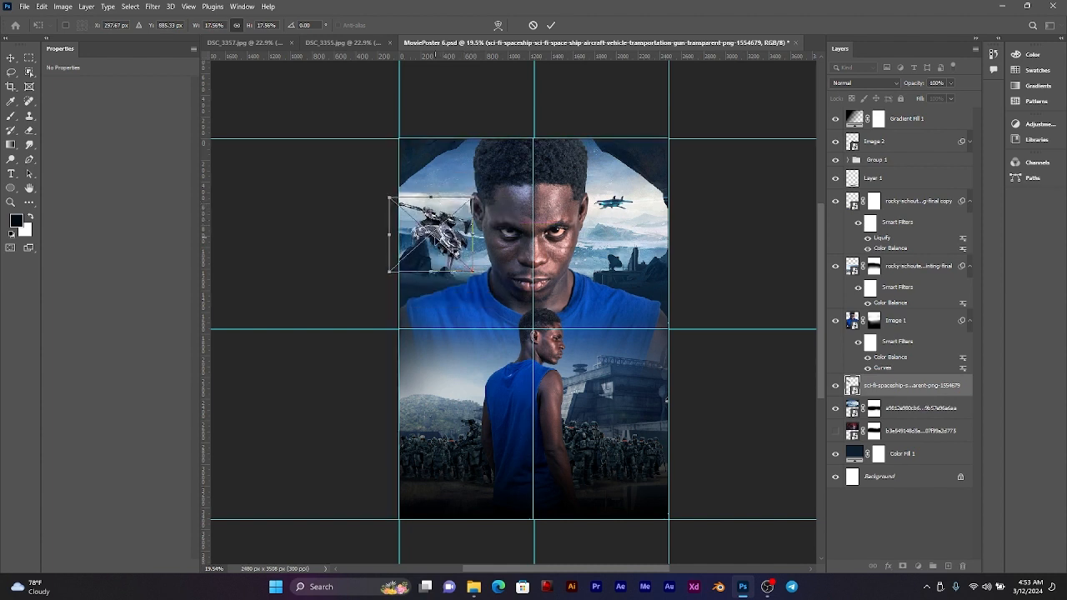
left_click_drag(486, 233, 475, 205)
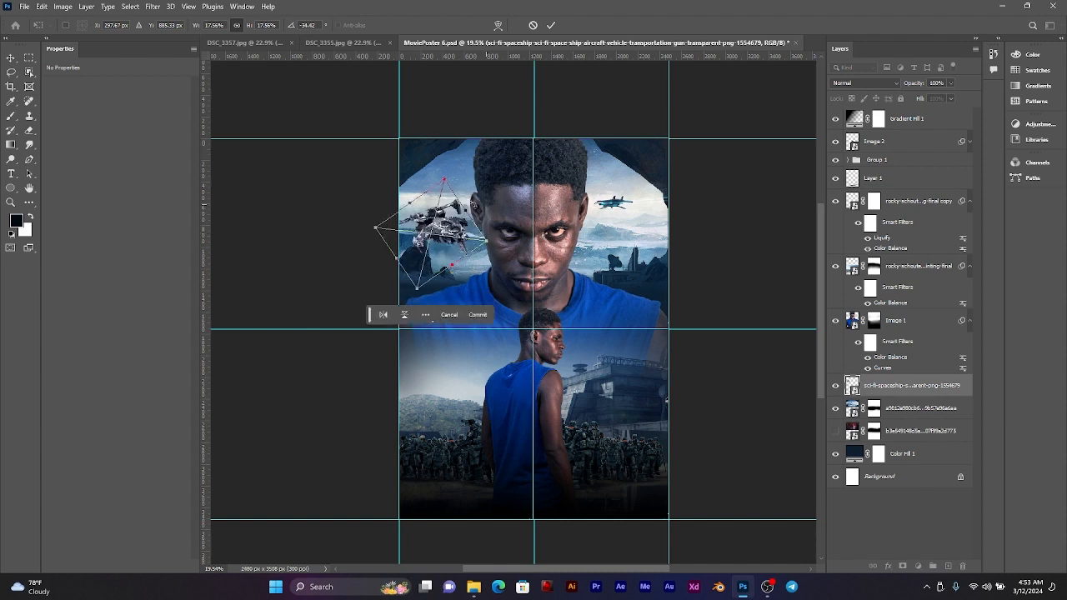
key("ctrl+z")
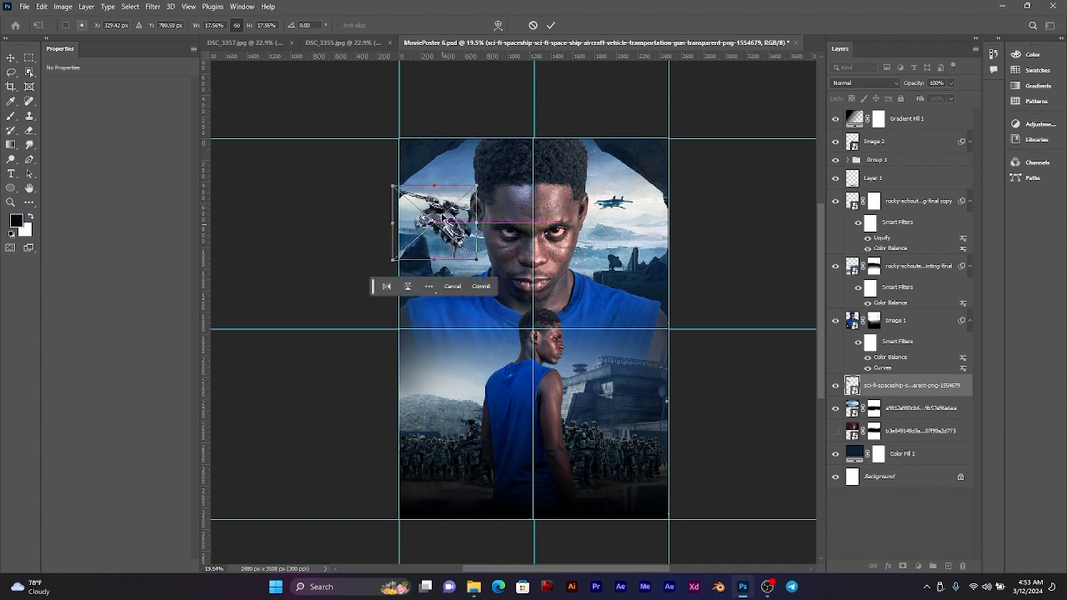
key("ctrl+z")
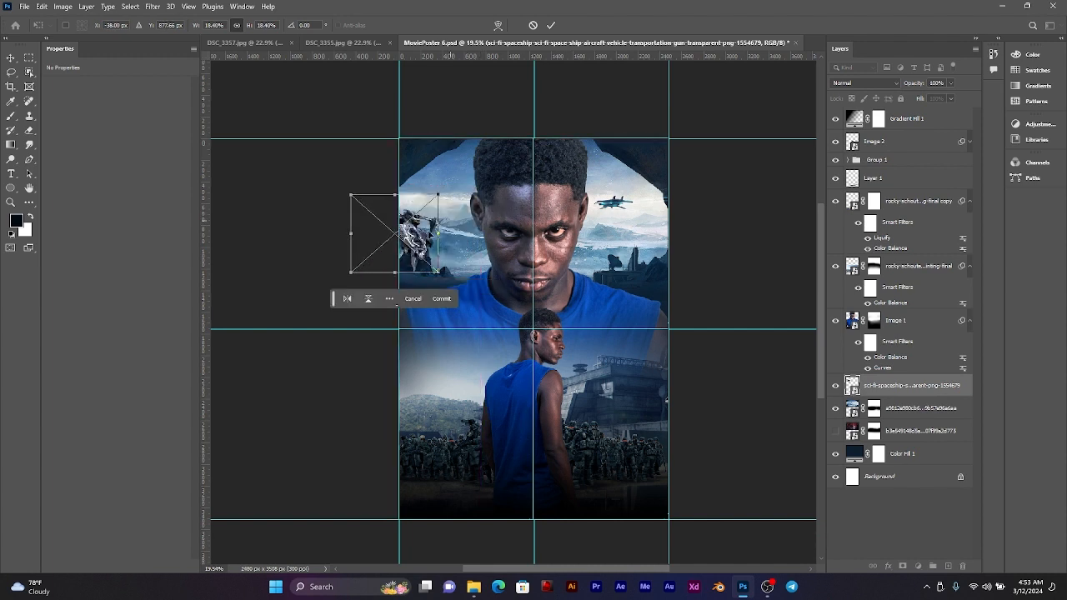
left_click_drag(438, 234, 462, 254)
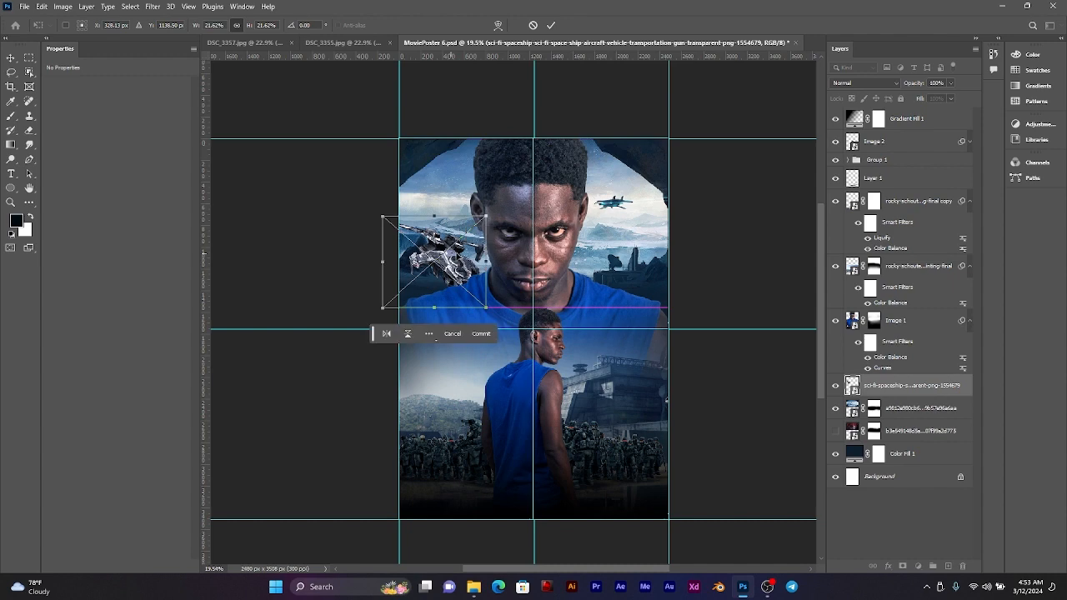
left_click(551, 25)
Step: Place the sci-fi space-carrier PNG at about 34% scale and move its layer directly below Gradient Fill 1
left_click(474, 587)
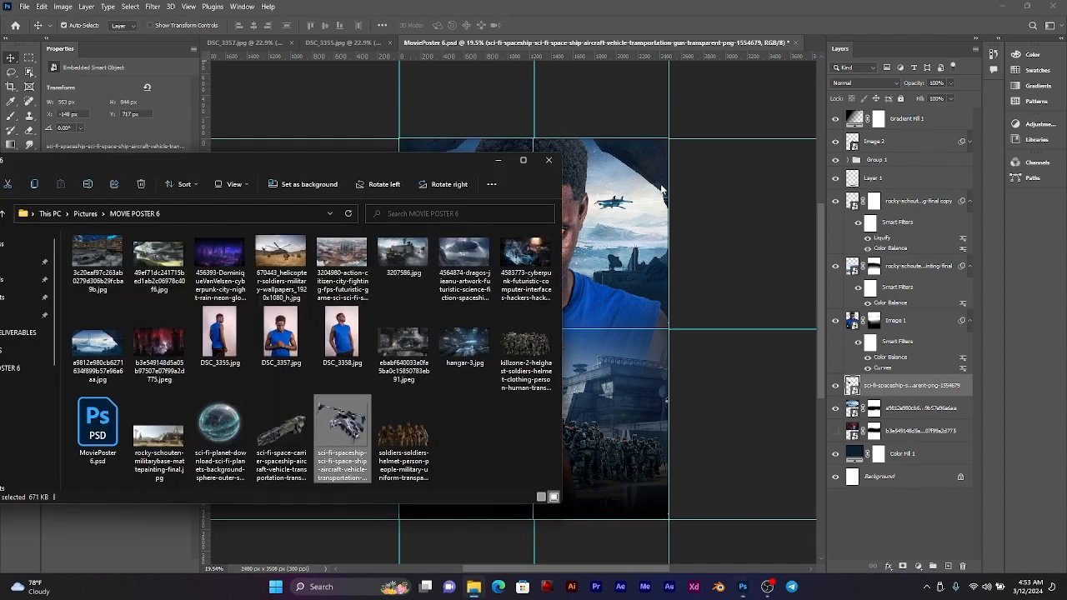
left_click_drag(346, 472, 630, 267)
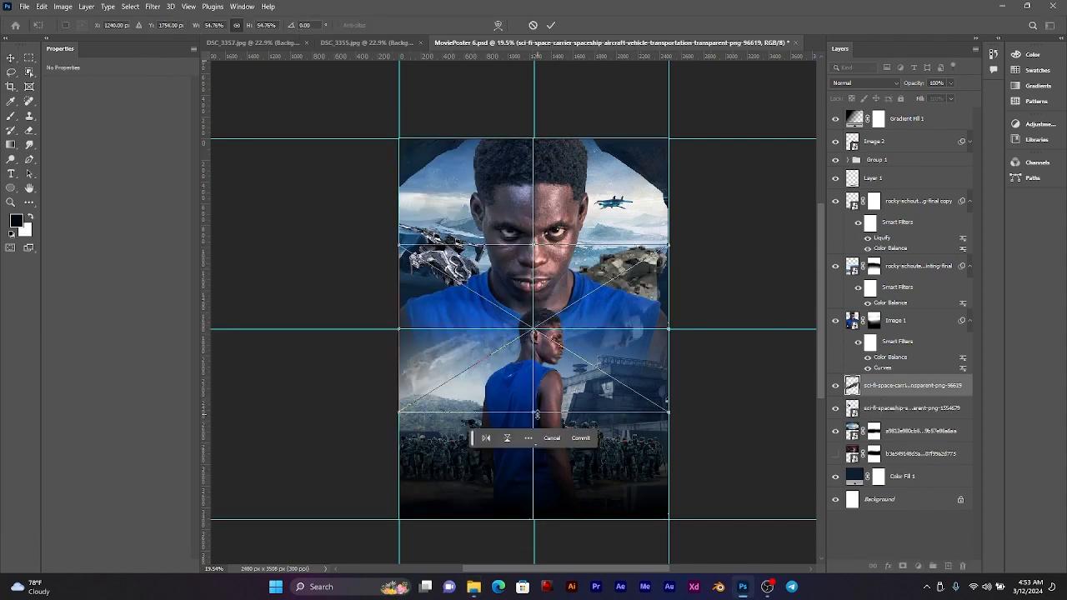
left_click_drag(537, 415, 538, 351)
left_click_drag(561, 294, 597, 293)
left_click_drag(889, 387, 909, 132)
left_click_drag(617, 285, 603, 335)
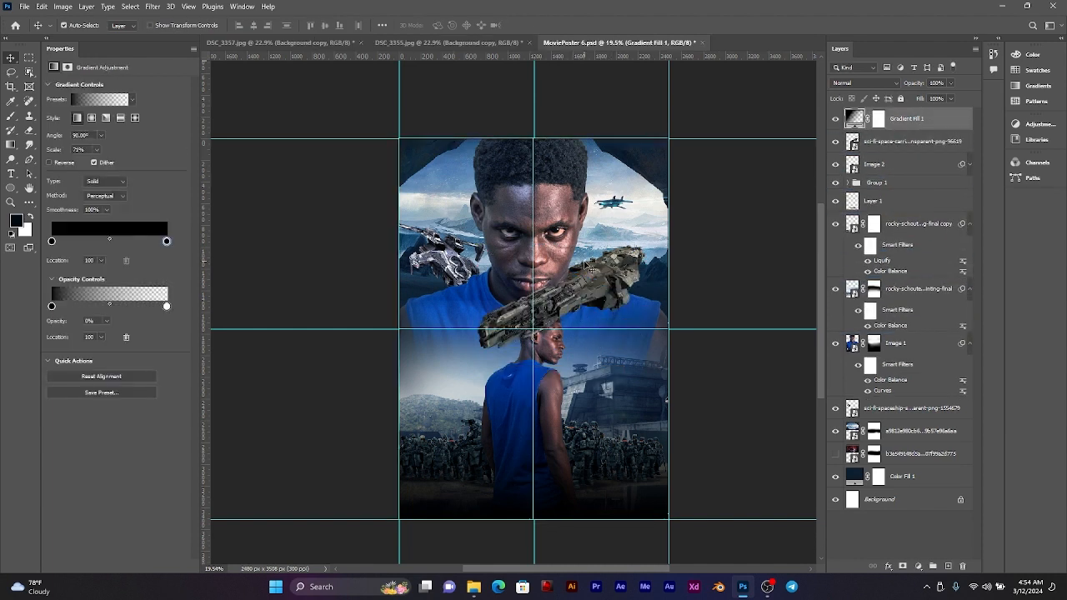
Step: Position the space carrier diagonally across the large man's lower chest, rotated by -0.24°
left_click(912, 146)
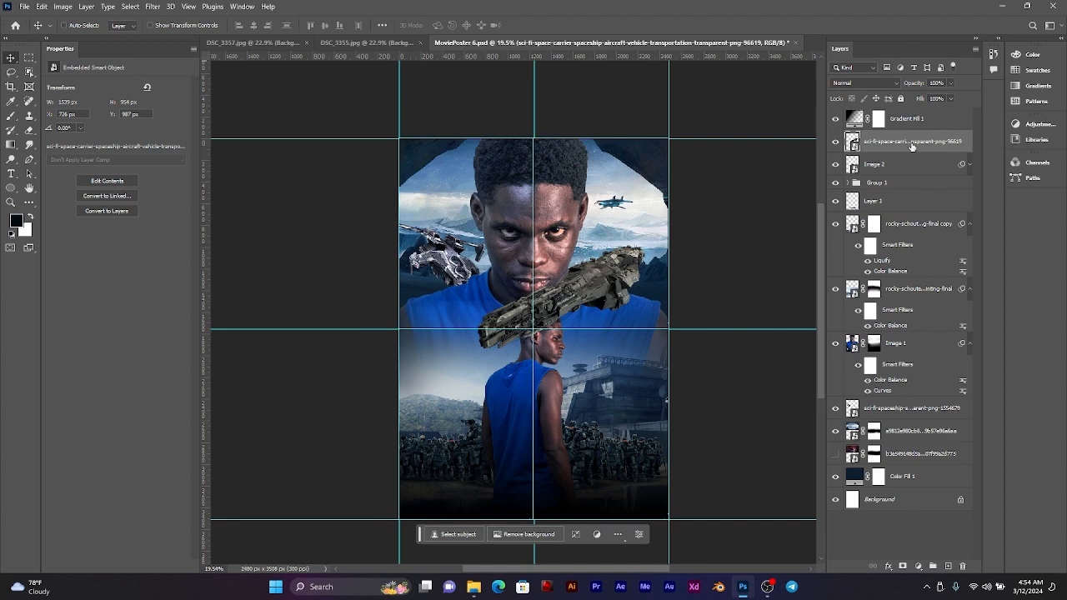
key("ctrl+t")
left_click_drag(618, 282, 575, 313)
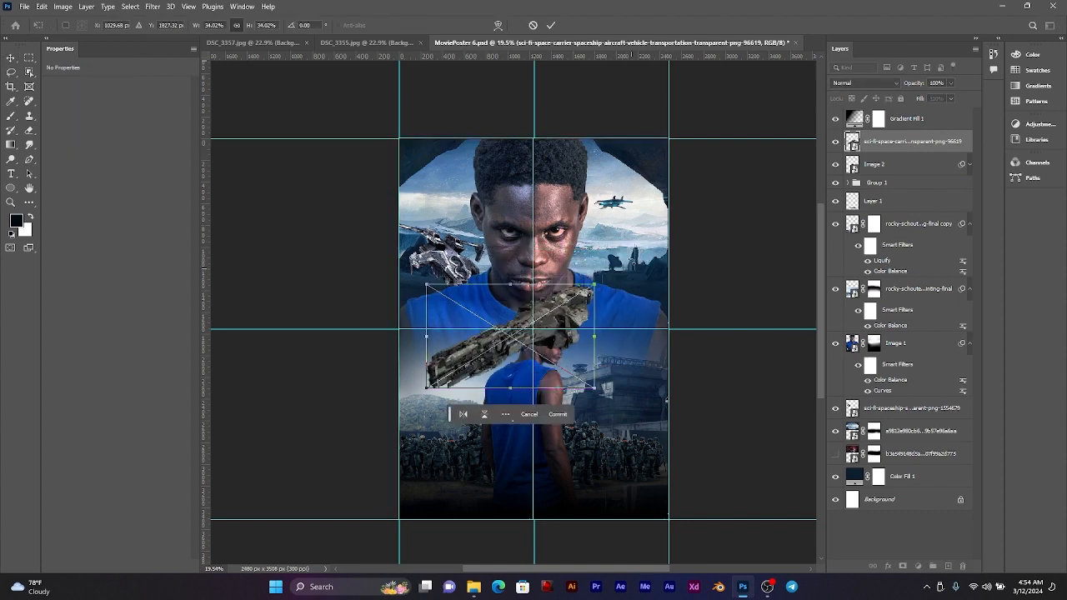
mouse_move(600, 280)
left_mouse_down()
mouse_move(604, 309)
mouse_move(601, 277)
left_mouse_up()
left_click_drag(556, 305, 571, 317)
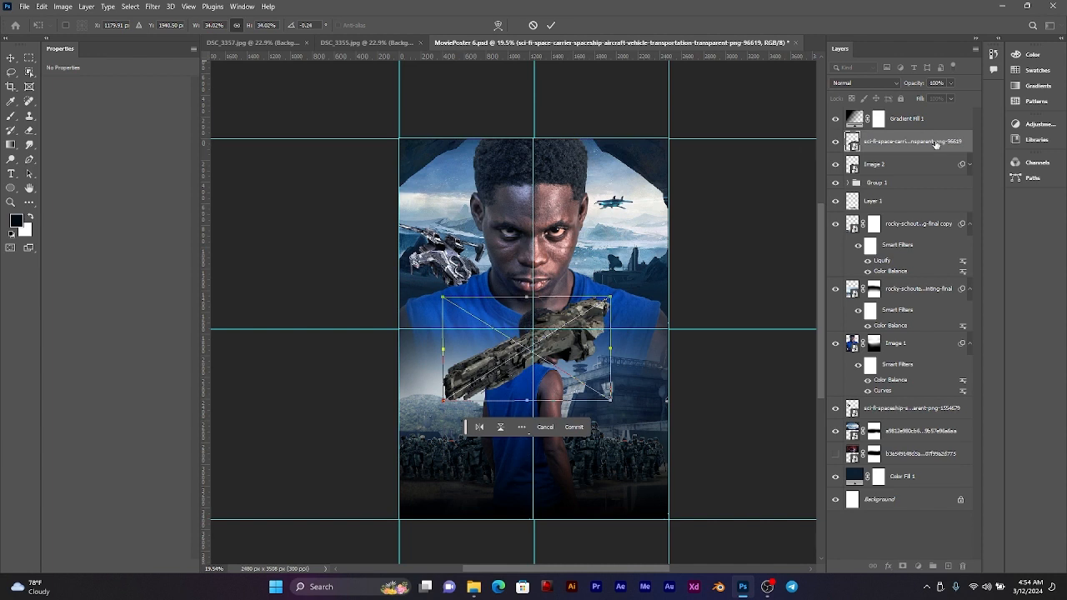
key("Return")
Step: Restack the space-carrier layer below Group 1 so it sits behind the standing man, and shift the carrier slightly lower
left_click_drag(935, 145, 911, 192)
left_click(577, 345)
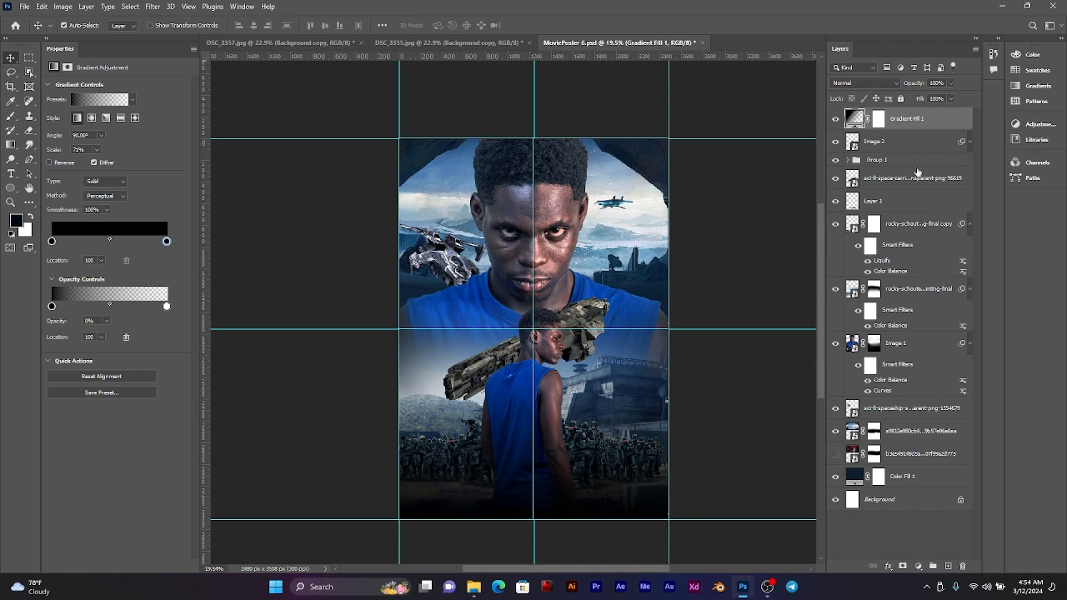
left_click(903, 179)
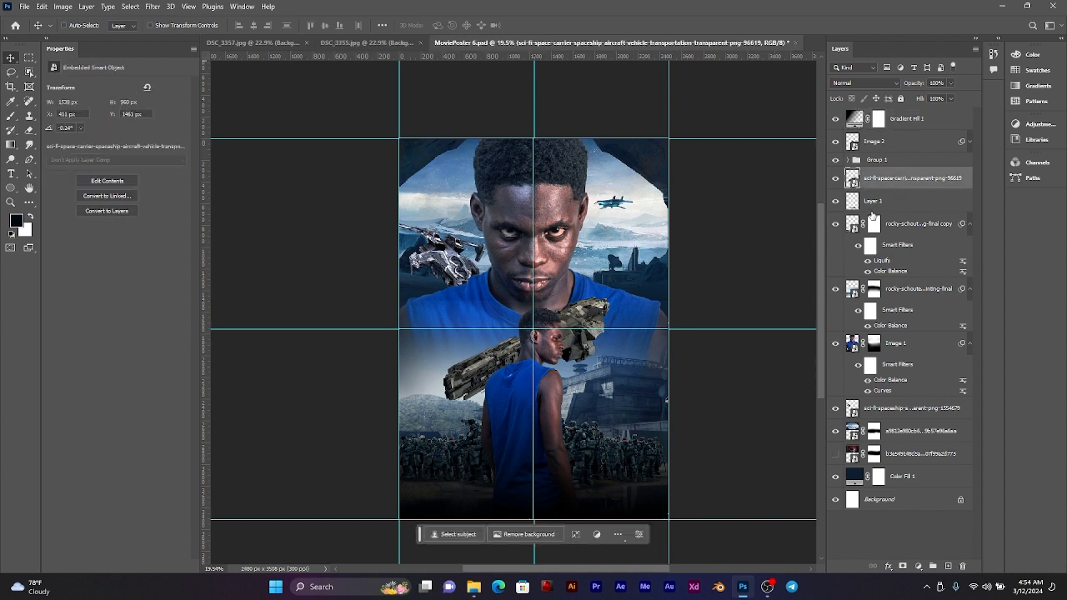
key("ctrl+t")
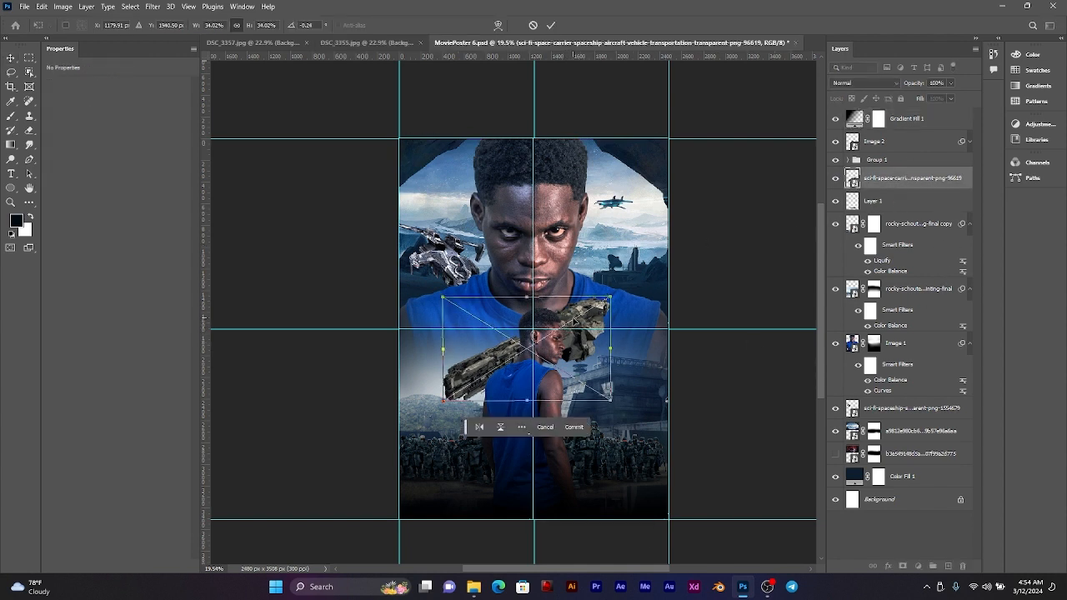
left_click_drag(575, 324, 558, 352)
left_click(550, 26)
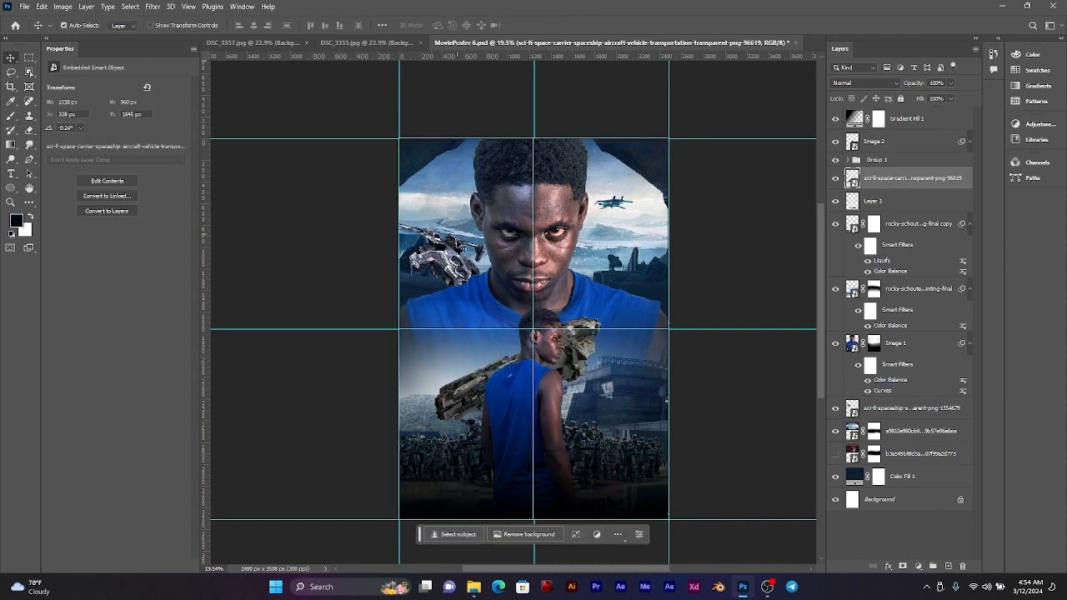
Step: Lock all attributes of the Gradient Fill 1 layer
left_click(938, 119)
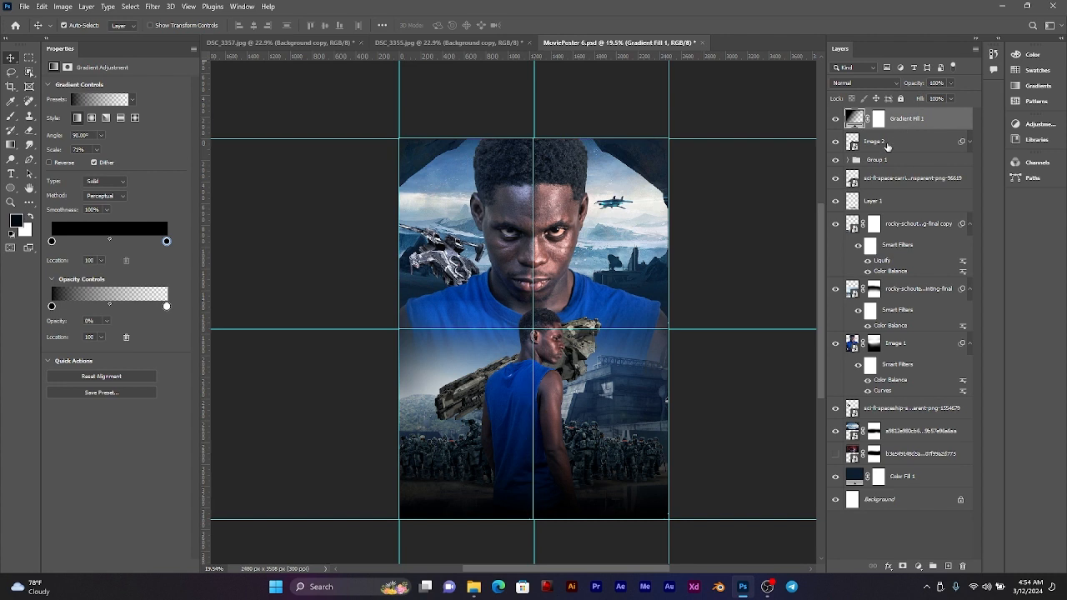
left_click(888, 145)
left_click(918, 122)
left_click(901, 99)
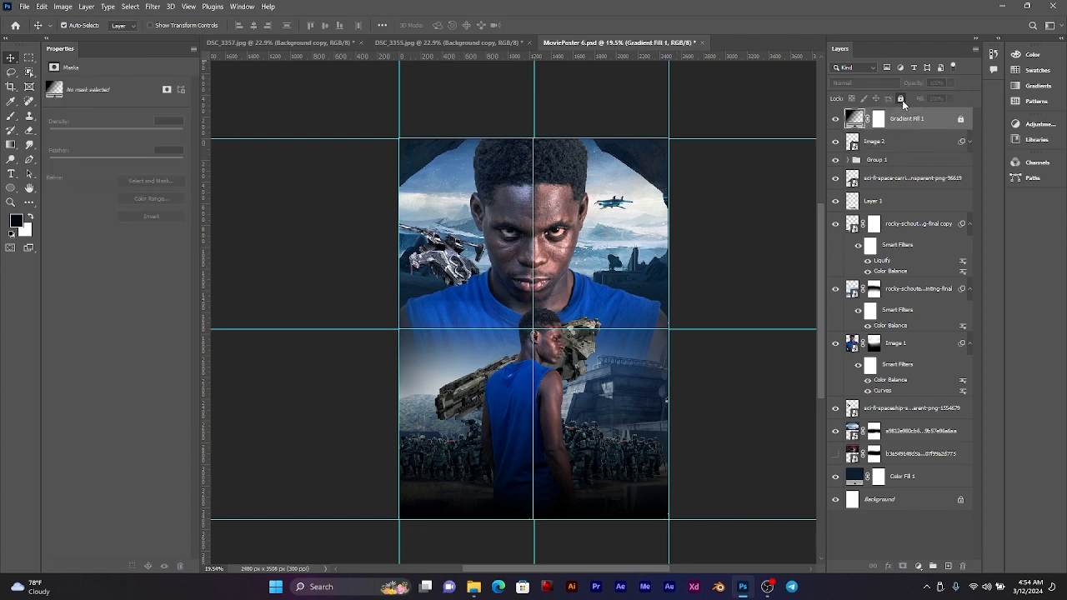
Step: Hide and show the Image 2 layer to check which figure it holds
left_click(896, 144)
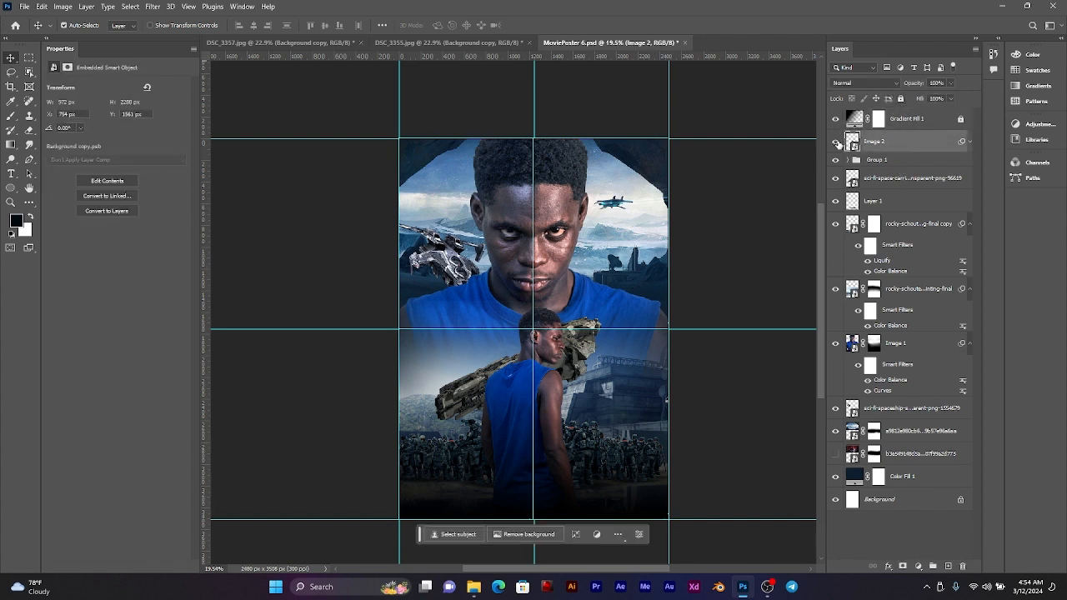
left_click(837, 141)
left_click(838, 141)
Step: Move the spaceship behind the standing man, stacked above the original rocky-schouten matte-painting layer, and hide the space-carrier layer
left_click(909, 407)
left_click_drag(897, 410, 876, 271)
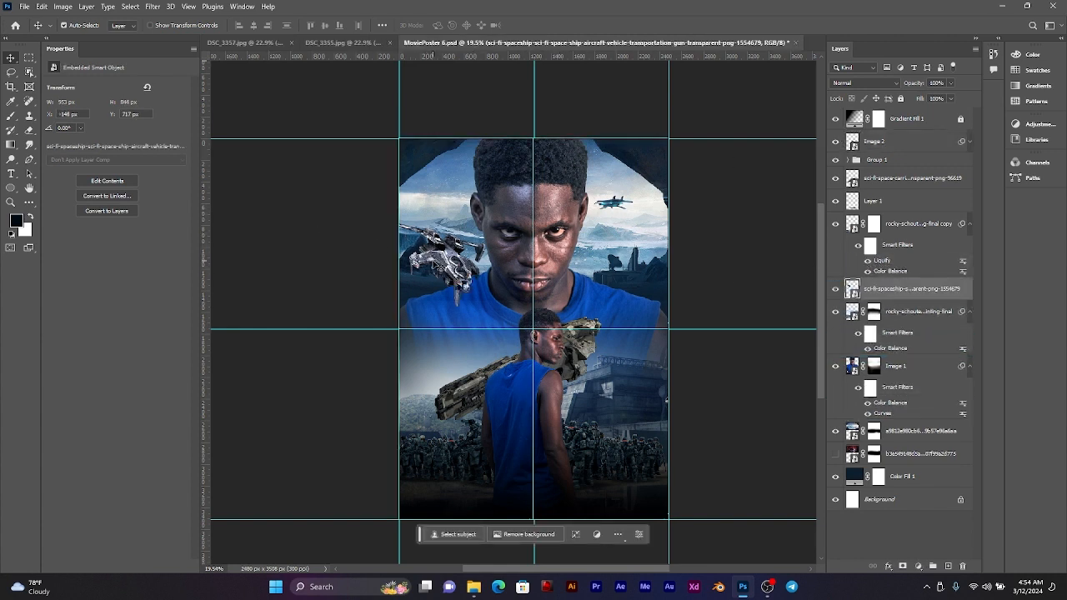
left_click_drag(441, 267, 517, 358)
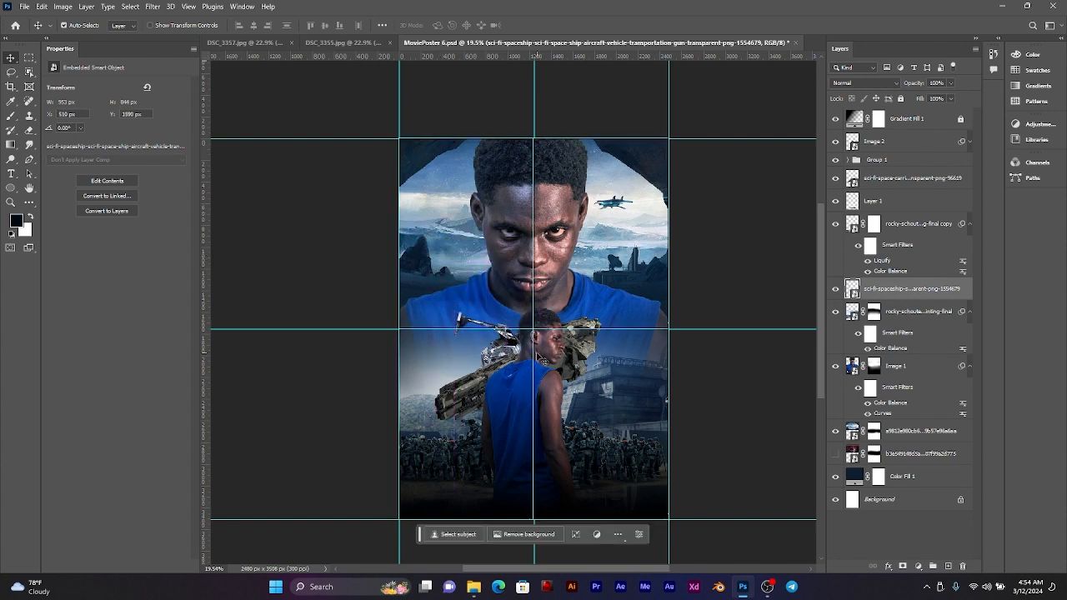
left_click(576, 359)
left_click(834, 178)
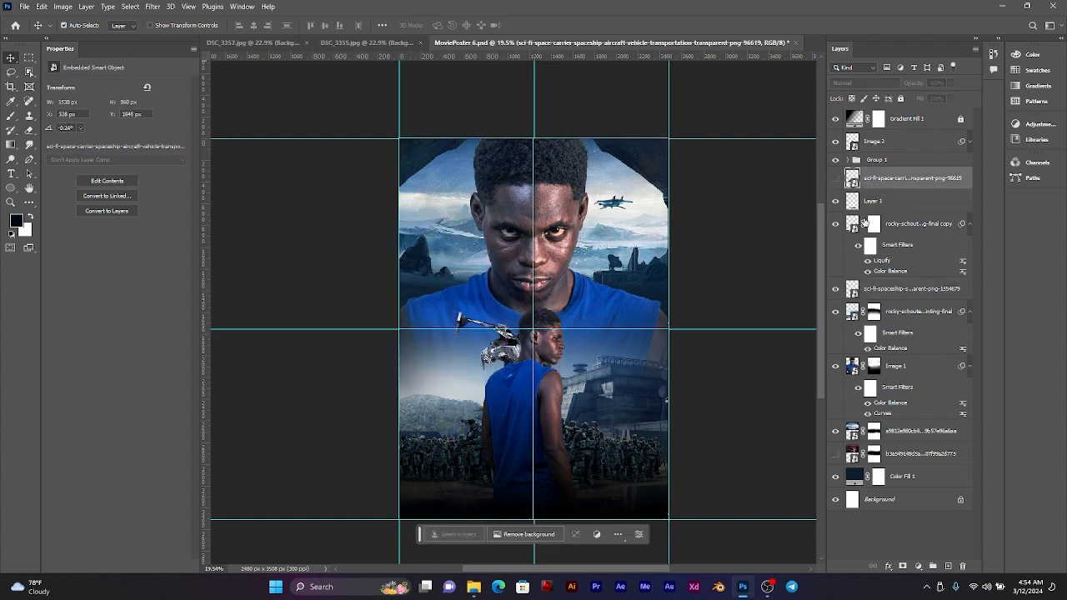
Step: Flip the spaceship horizontally, enlarge it to about 35%, and shift it toward the space behind the standing man's back
left_click(519, 365)
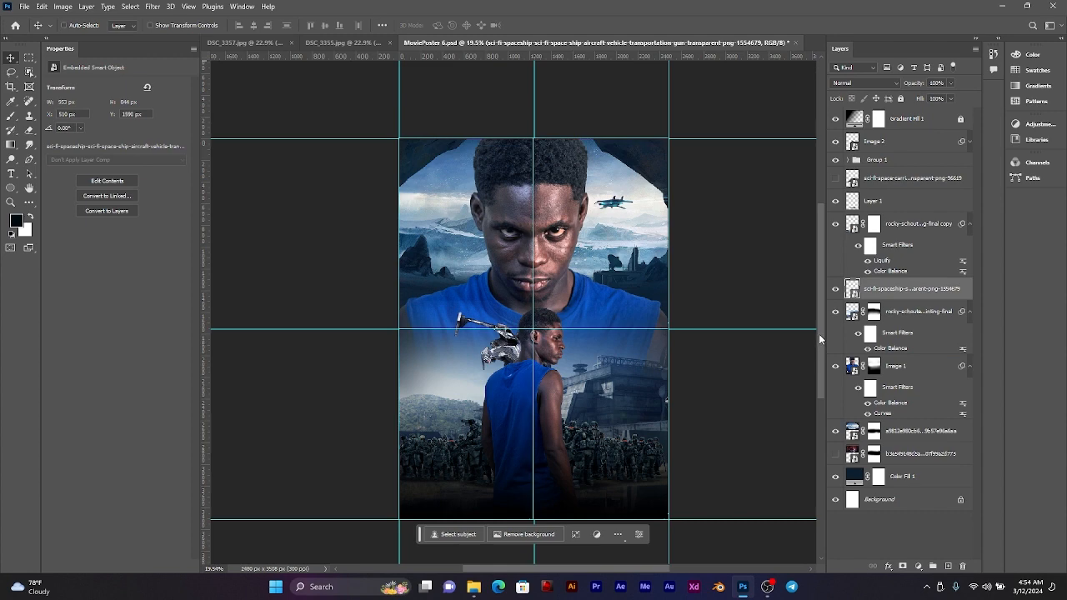
key("ctrl+t")
right_click(490, 358)
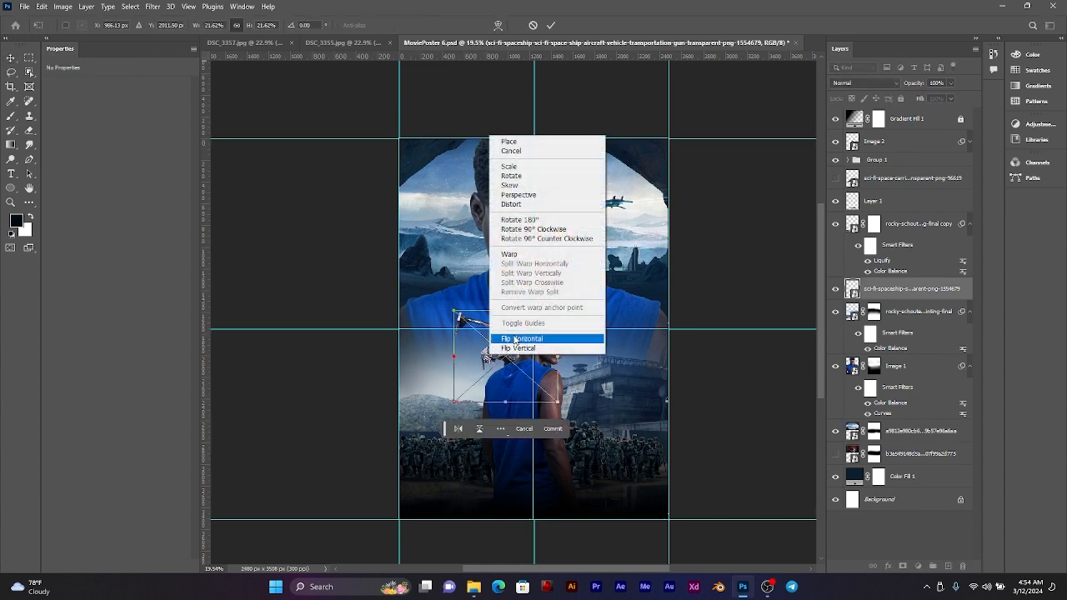
left_click(515, 339)
left_click_drag(575, 305, 581, 314)
left_click_drag(557, 360, 487, 379)
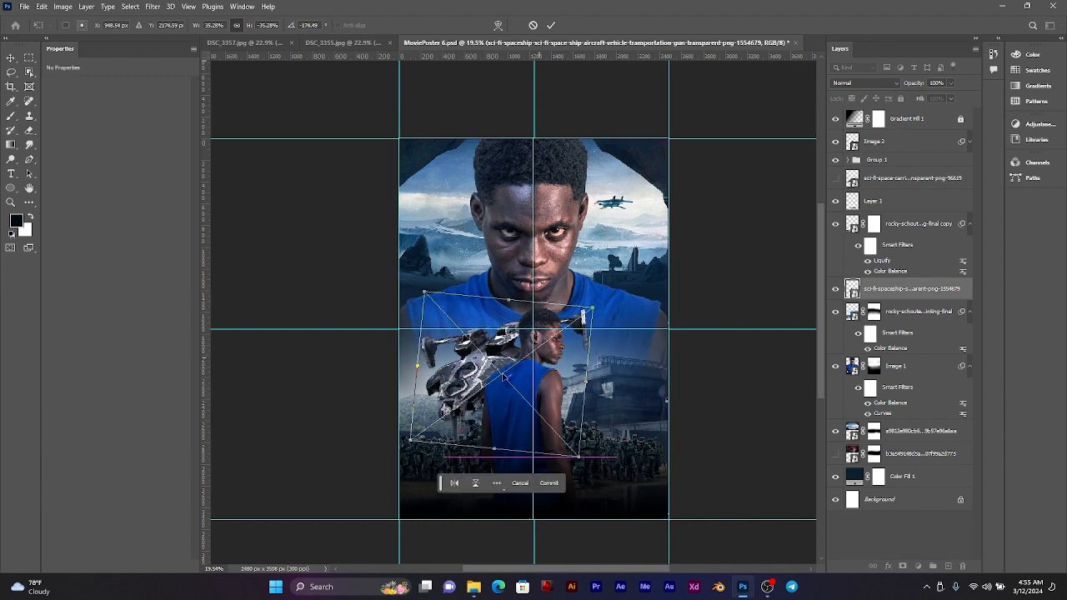
Step: Scale the spaceship down to about 20.7%, rotate it to about -160.5°, and position it above the soldiers behind the standing man's back
left_click_drag(491, 455, 470, 416)
left_click_drag(578, 330, 557, 343)
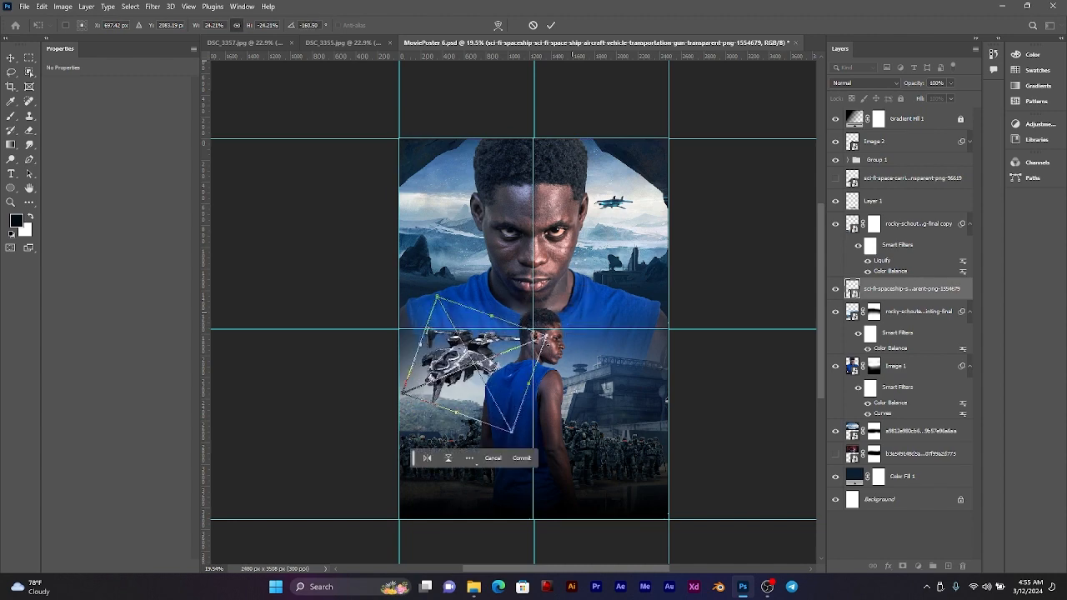
left_click_drag(471, 352, 477, 365)
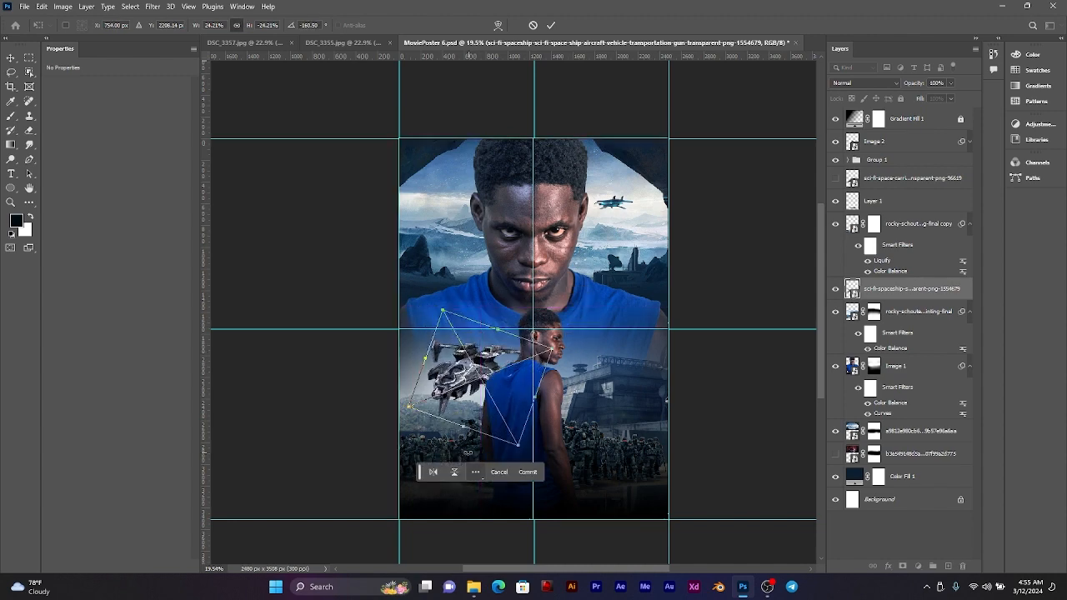
left_click_drag(464, 429, 468, 414)
mouse_move(477, 369)
left_mouse_down()
mouse_move(475, 384)
mouse_move(486, 369)
left_mouse_up()
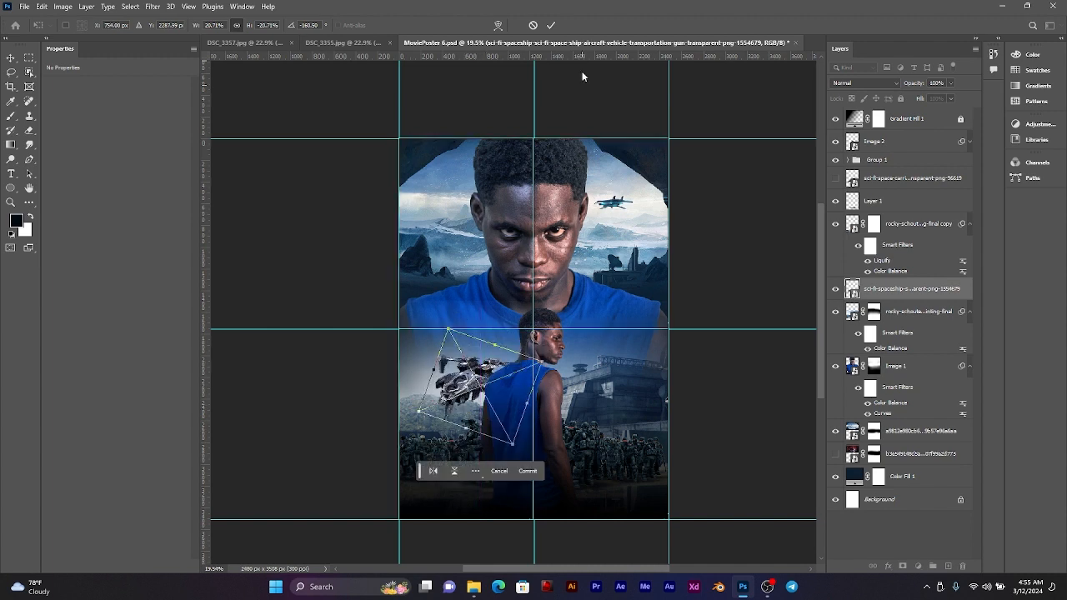
left_click(550, 24)
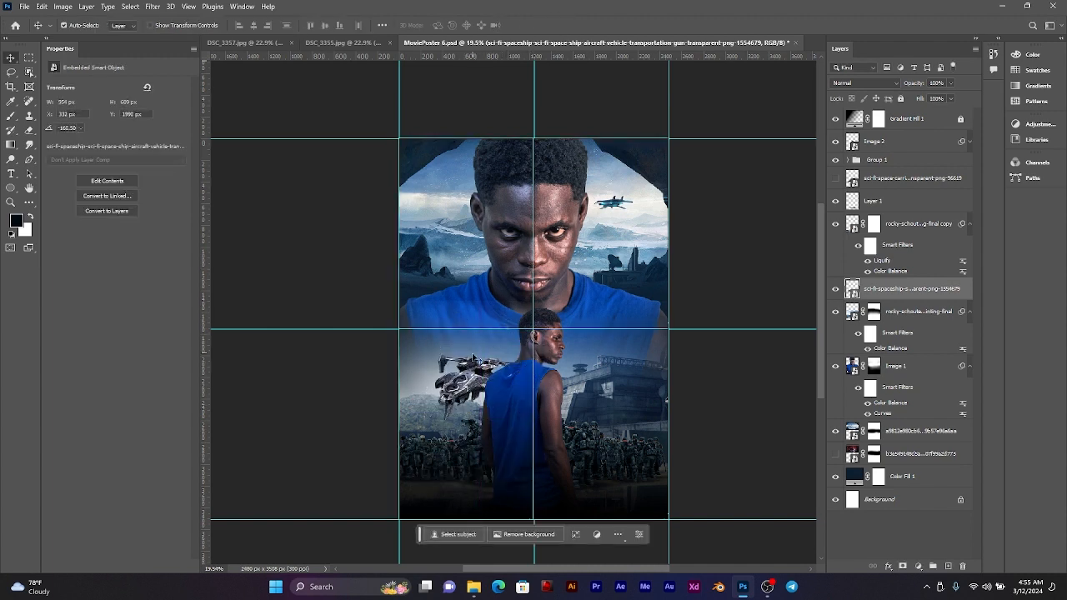
left_click_drag(457, 384, 455, 375)
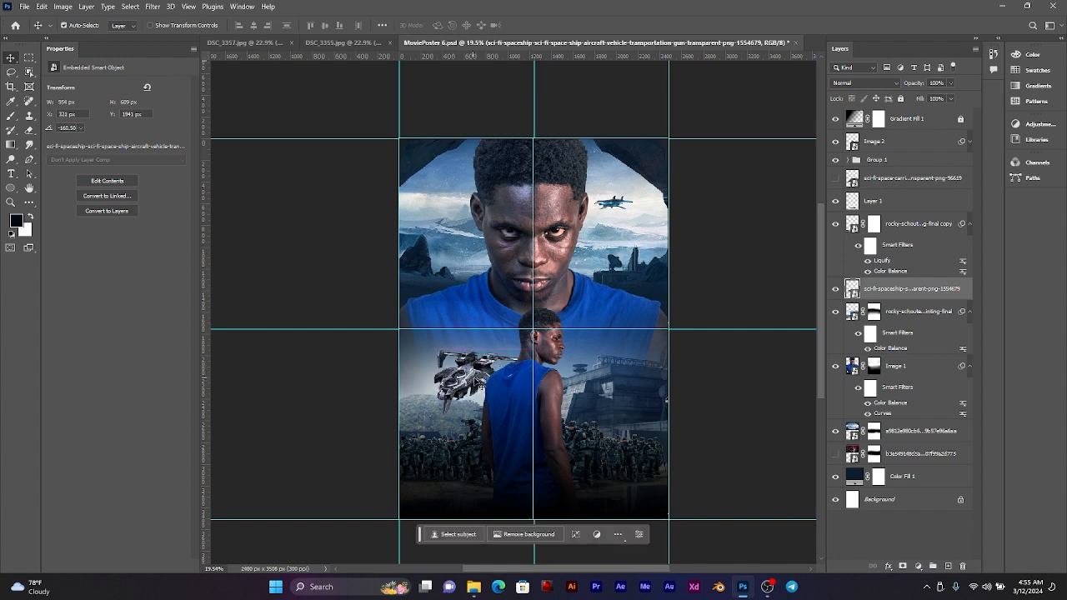
Step: Duplicate the spaceship, flip the copy horizontally, and place it as a mirror image on the other side of the standing man
key("ctrl+j")
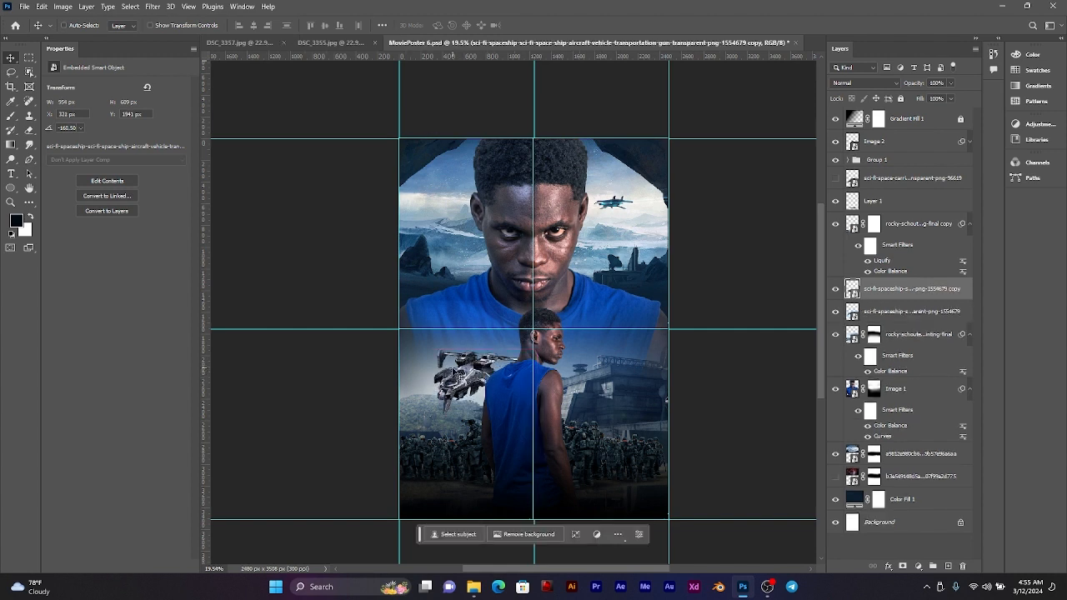
key("ctrl+t")
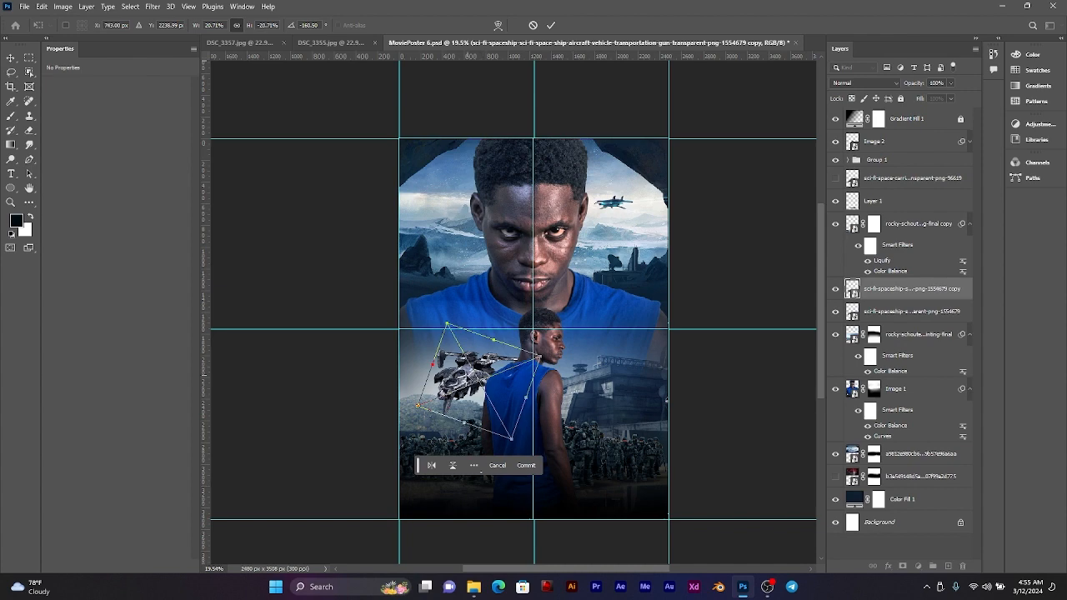
right_click(460, 376)
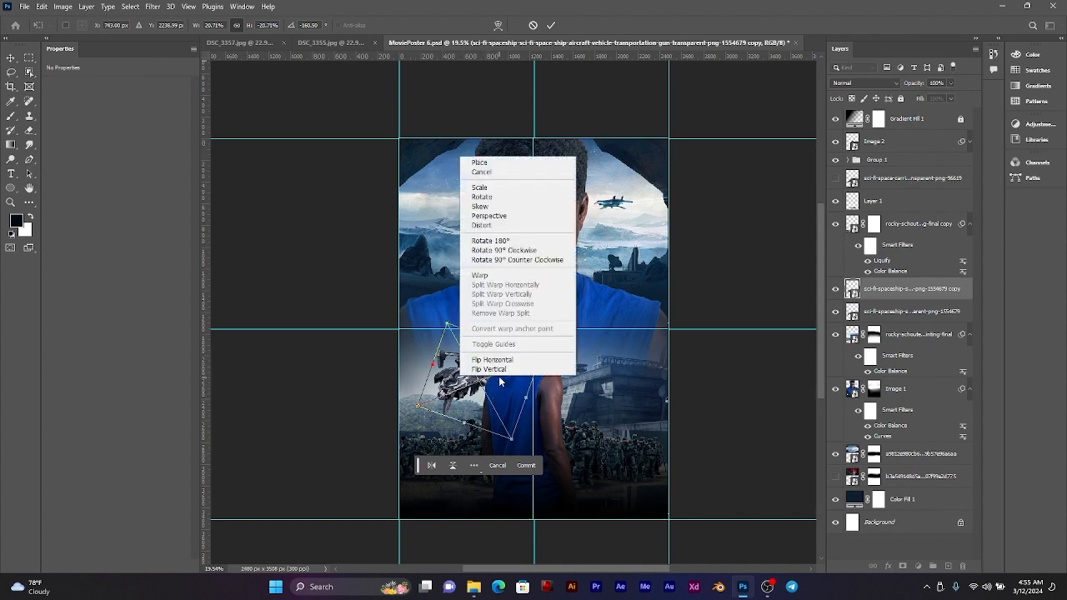
left_click(499, 359)
left_click_drag(460, 365, 569, 375)
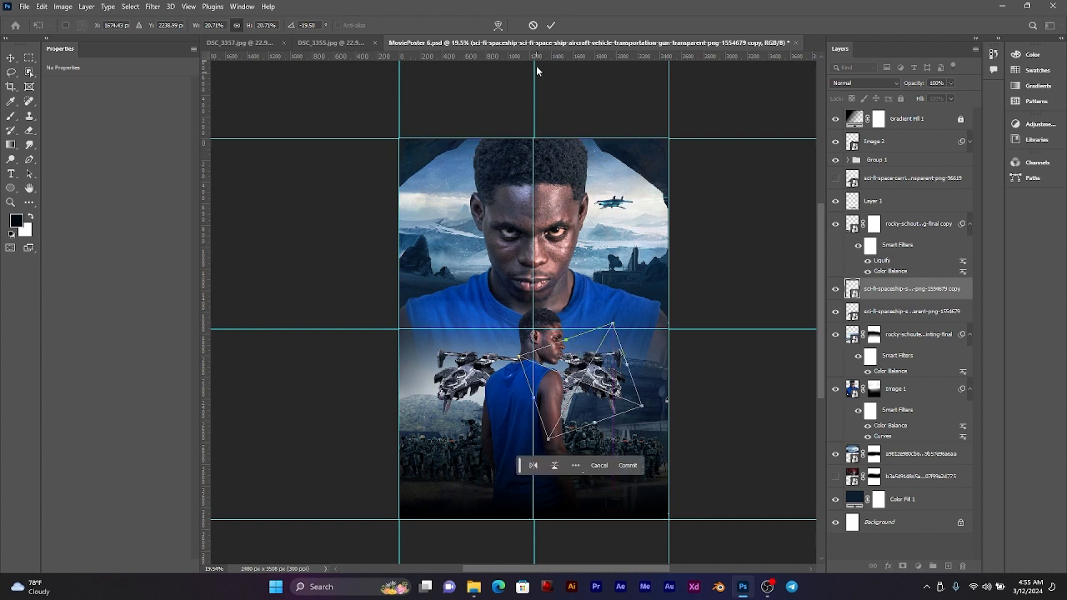
left_click(550, 26)
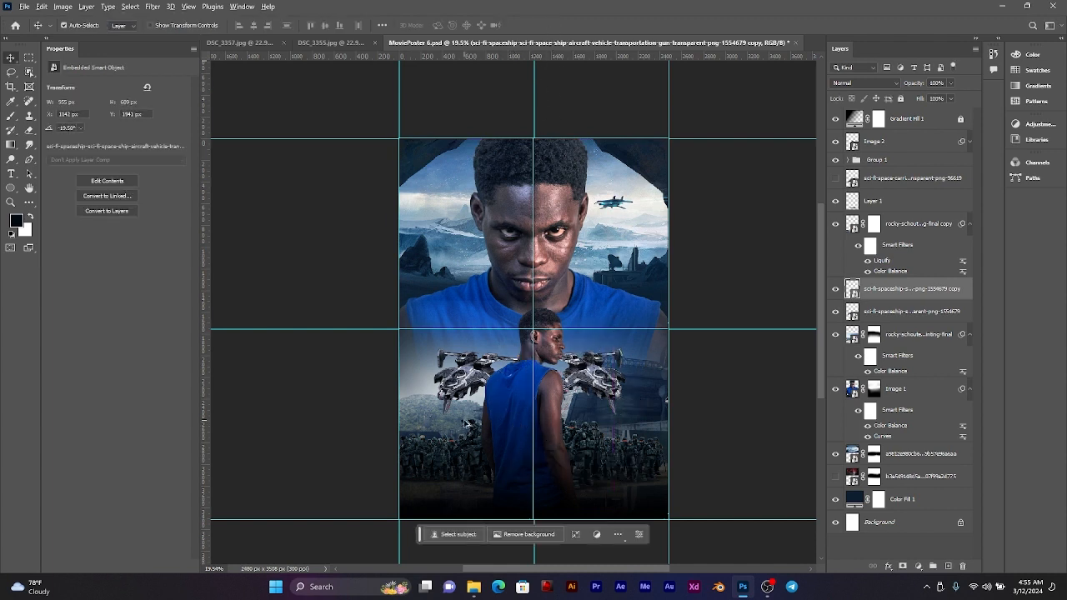
Step: Save the poster document with the two mirrored spaceships
scroll(479, 422, "down", 1)
scroll(542, 402, "up", 2)
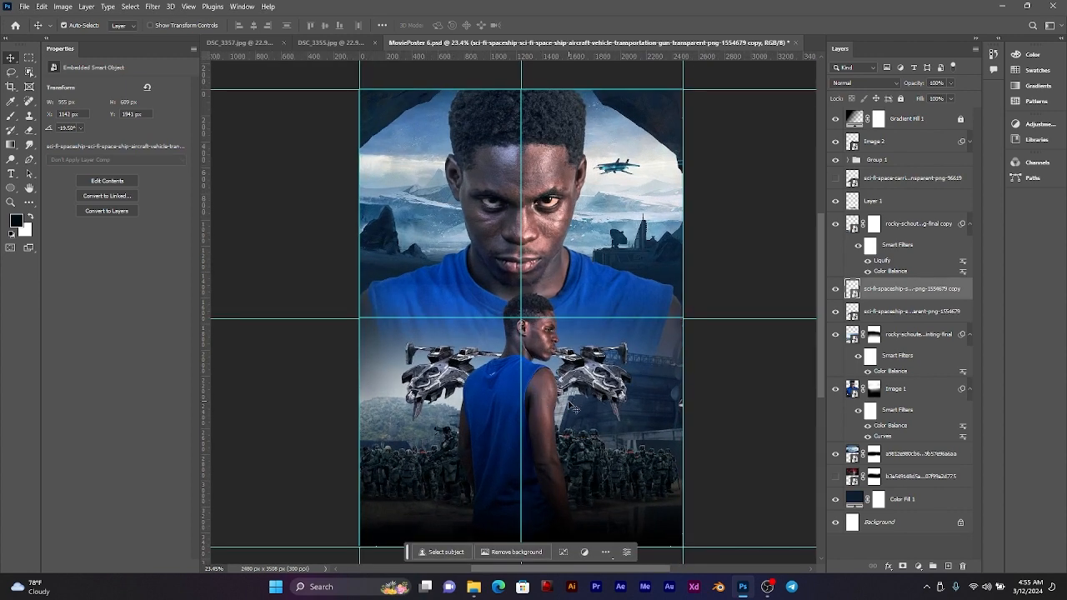
left_click_drag(573, 408, 559, 397)
key("ctrl+s")
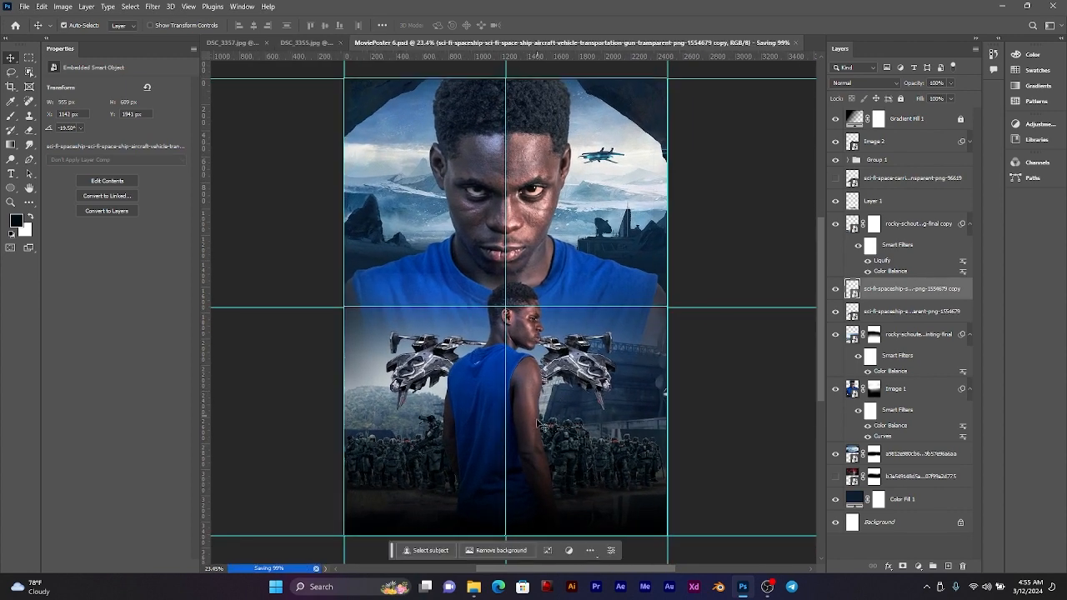
scroll(527, 412, "up", 3)
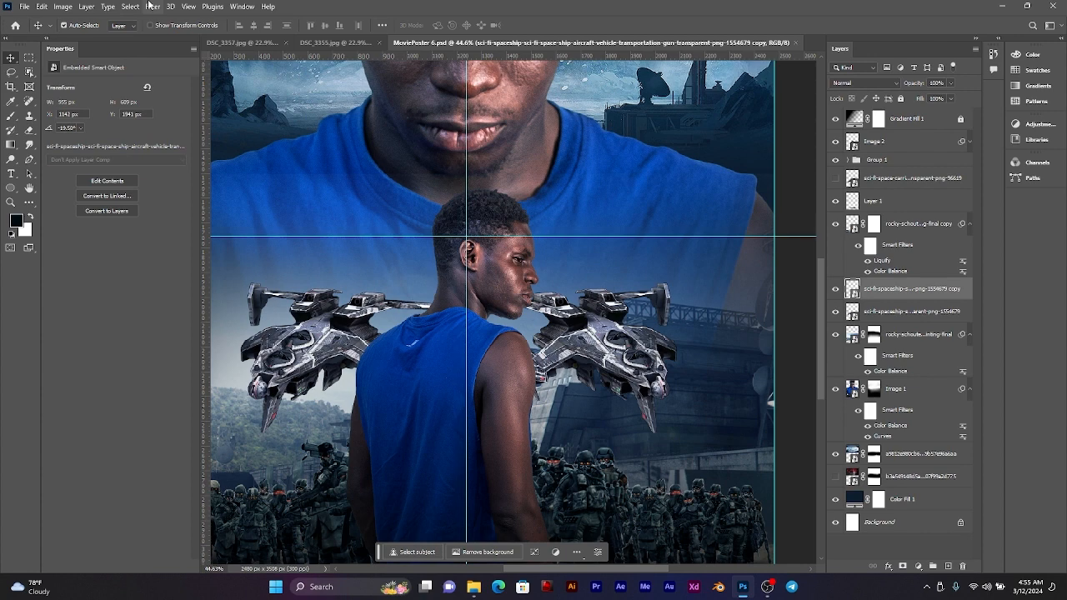
left_click(72, 7)
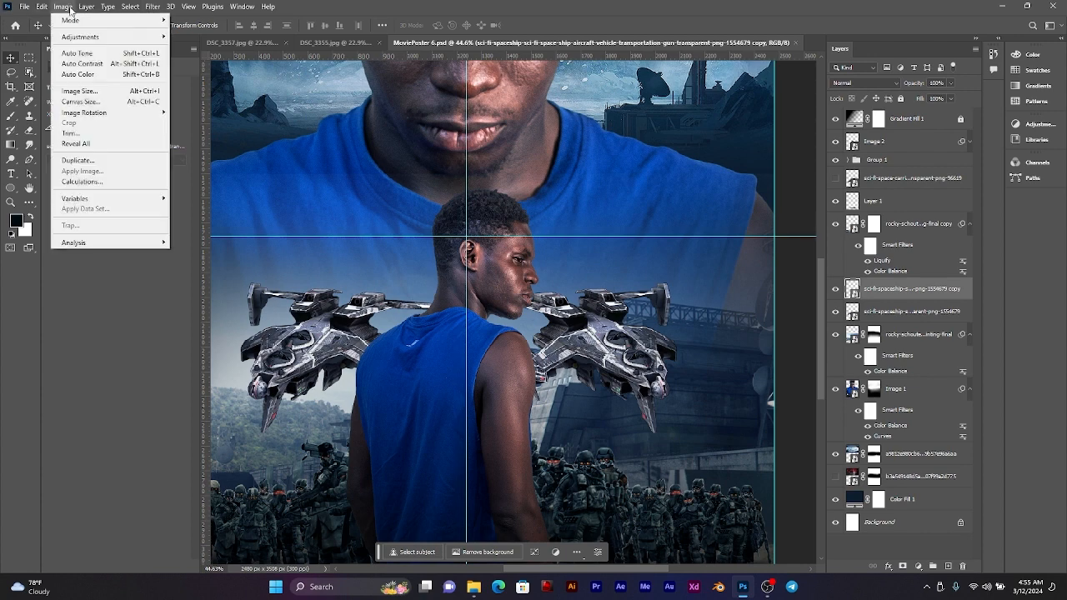
mouse_move(153, 39)
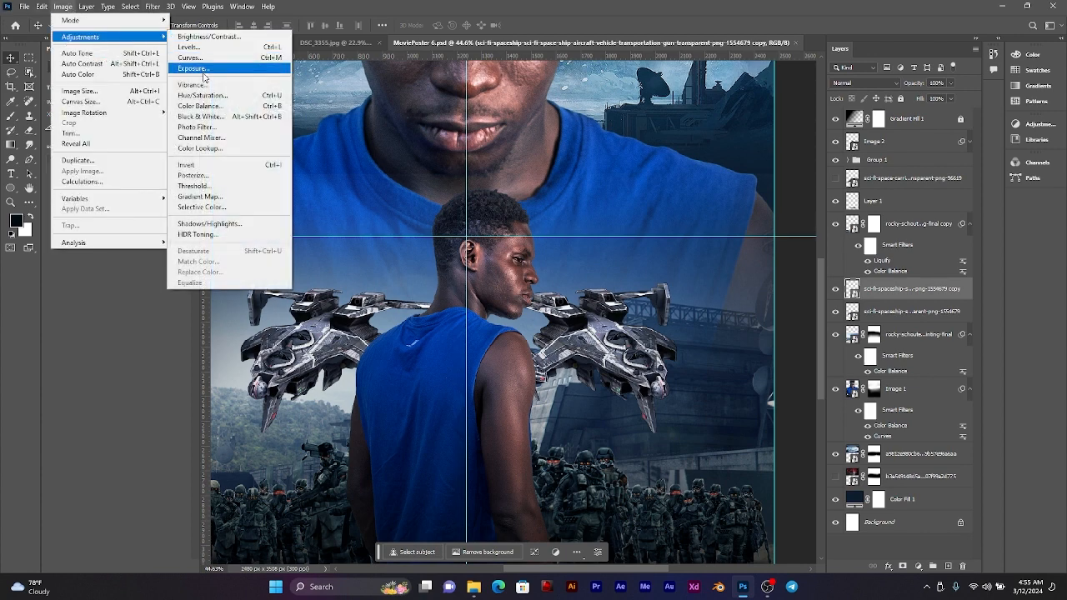
left_click(213, 107)
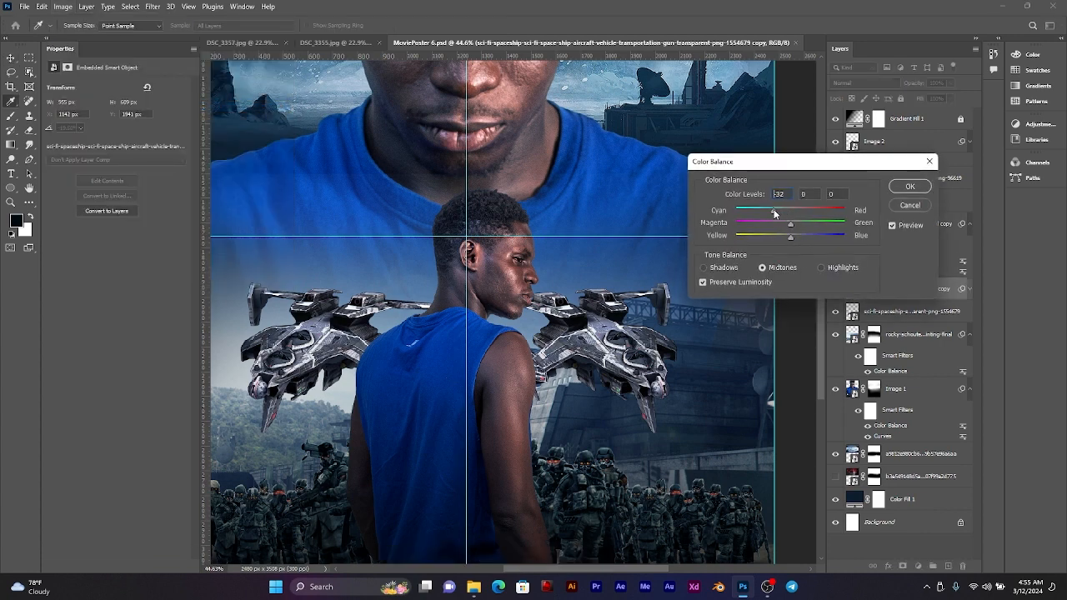
left_click_drag(772, 218, 703, 219)
left_click(910, 205)
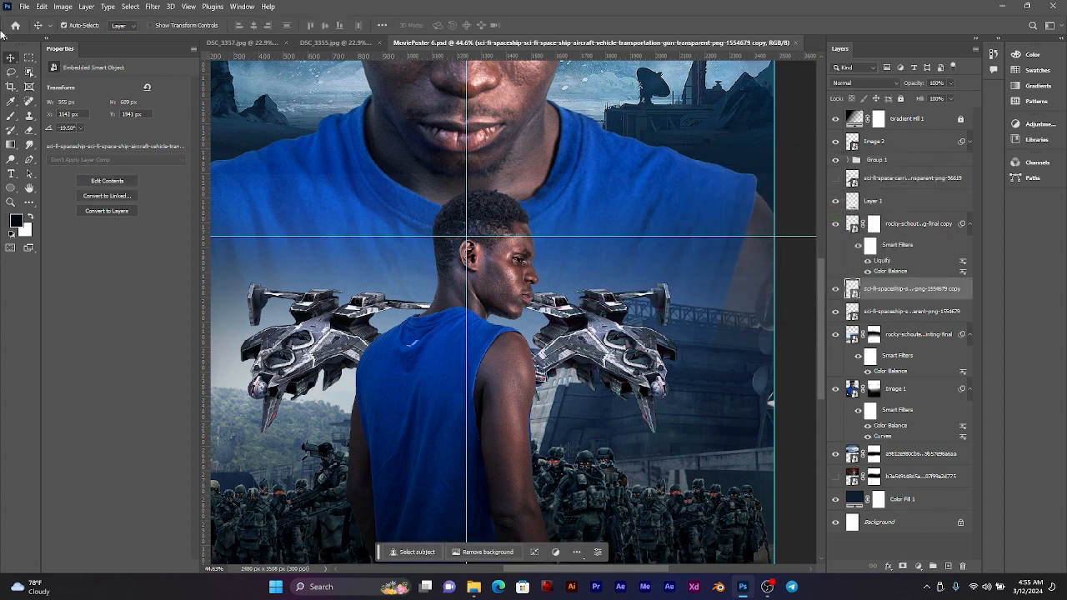
Step: Apply a midtone Color Balance of -38 cyan-red, 0 magenta-green and +24 yellow-blue to the duplicated spaceship
left_click(63, 6)
mouse_move(94, 38)
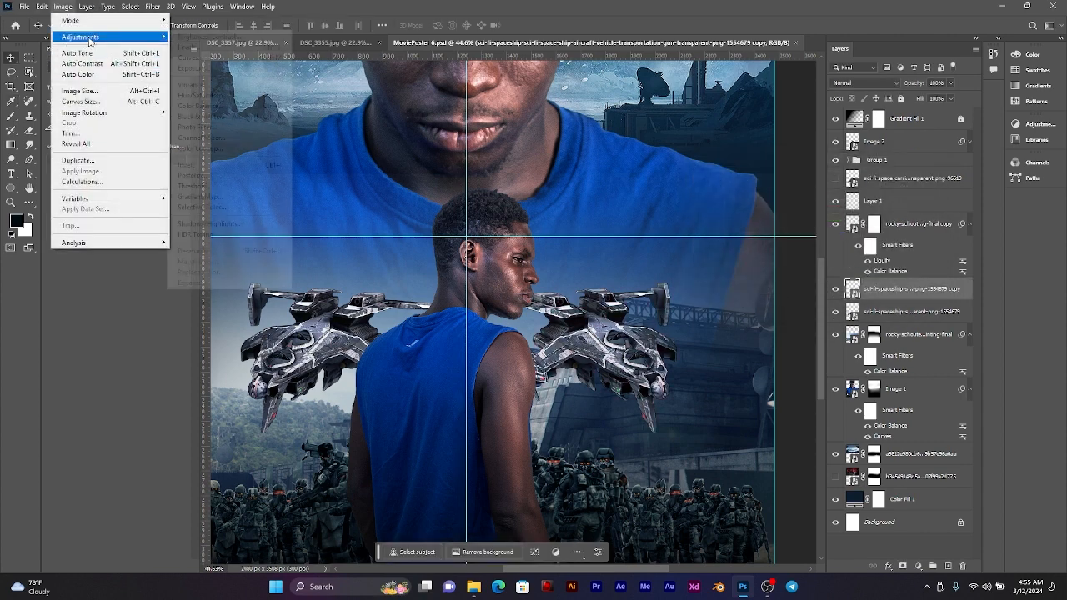
left_click(234, 106)
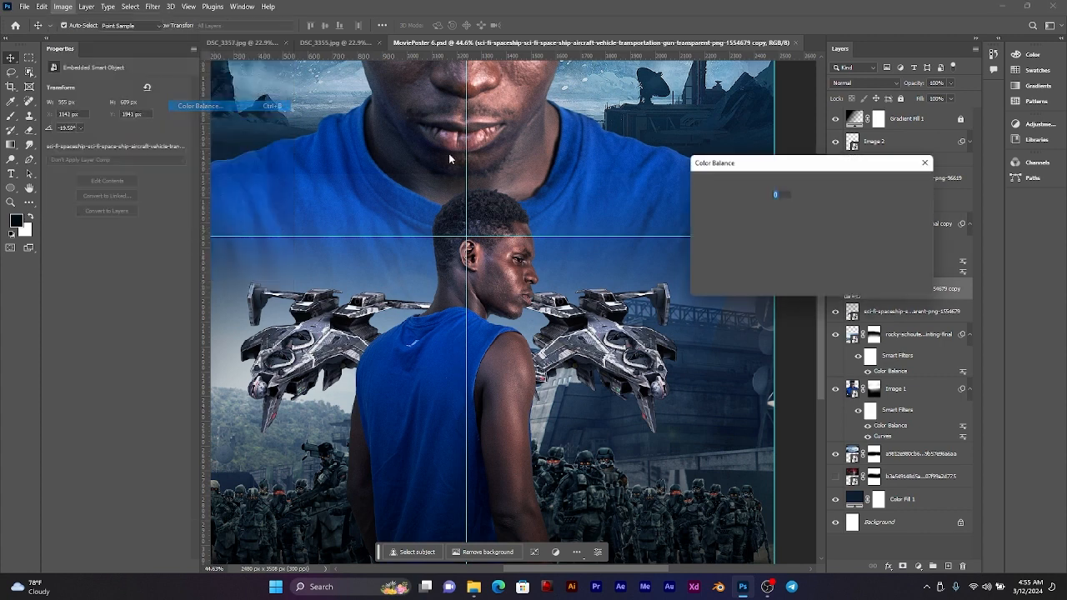
left_click_drag(782, 213, 802, 235)
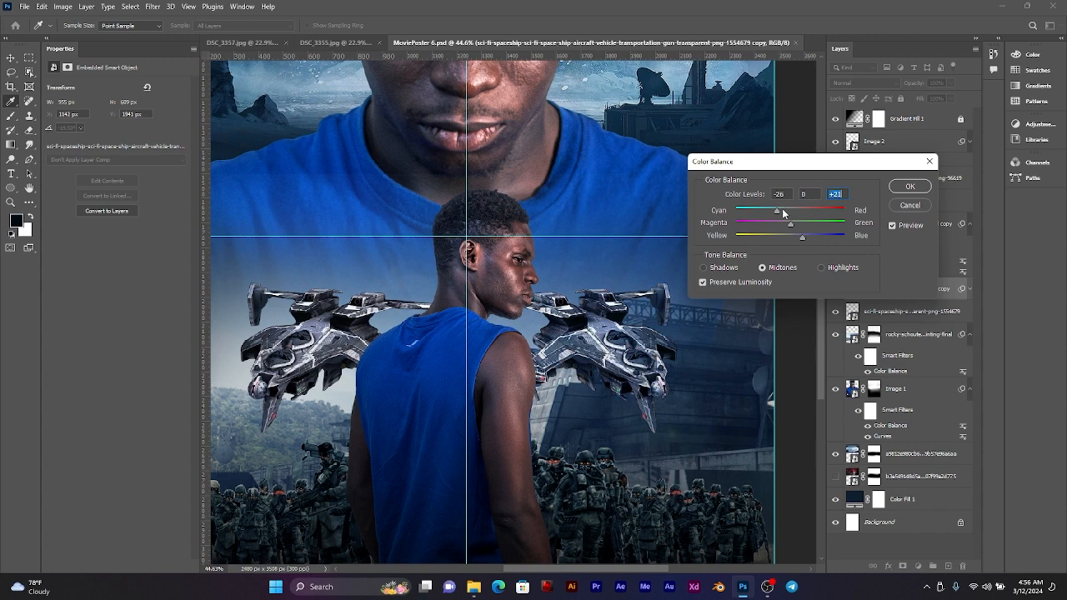
left_click(782, 208)
mouse_move(783, 210)
left_mouse_down()
mouse_move(766, 214)
mouse_move(790, 215)
mouse_move(820, 241)
mouse_move(764, 212)
left_mouse_up()
left_click_drag(814, 241, 771, 217)
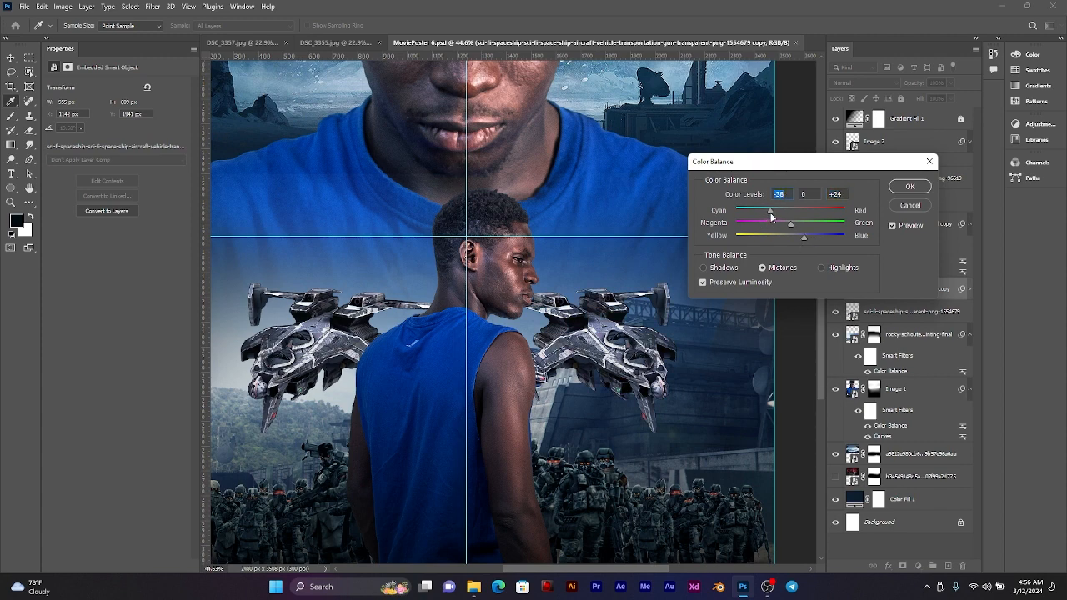
left_click(910, 186)
Step: Copy the Color Balance smart filter from the duplicated spaceship onto the original spaceship layer
key("v")
key("ctrl+0")
scroll(536, 323, "up", 2)
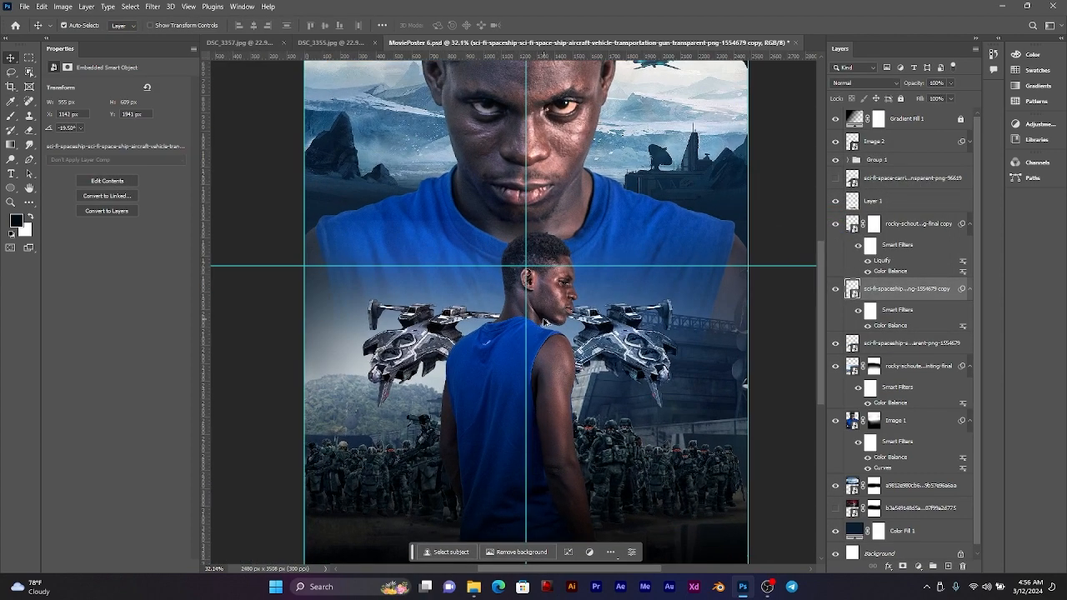
scroll(659, 405, "up", 1)
scroll(647, 401, "up", 1)
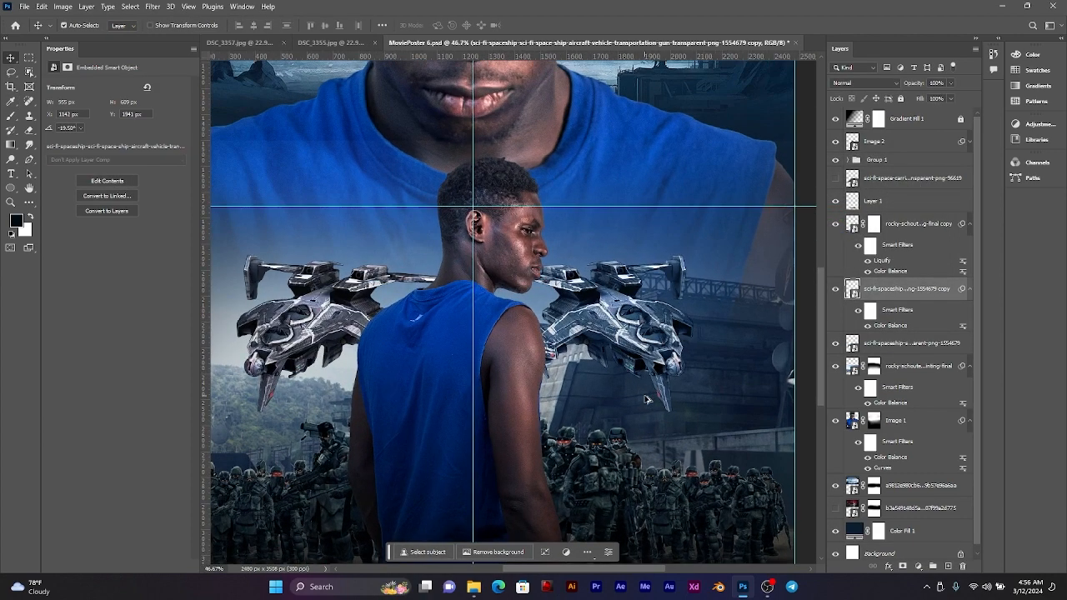
scroll(647, 400, "down", 2)
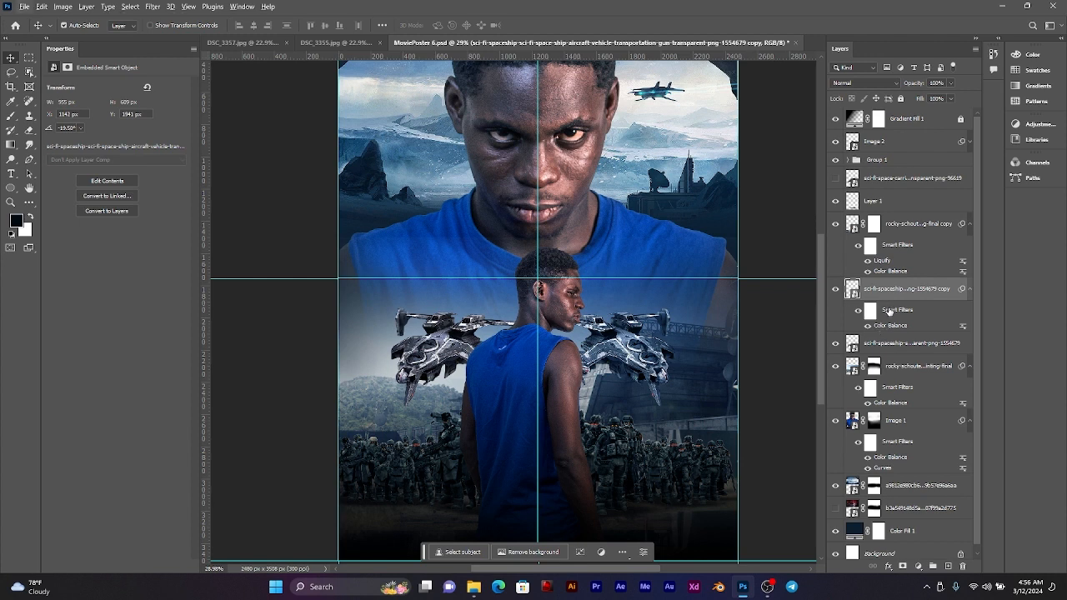
left_click_drag(889, 310, 890, 354)
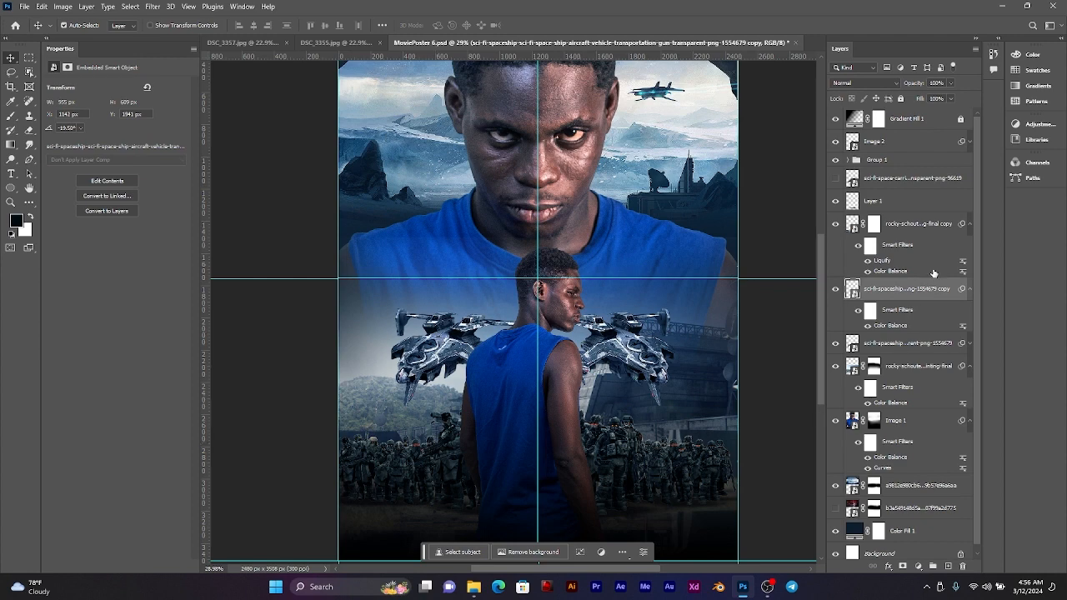
Step: Raise the yellow-blue level to +60 in the Color Balance smart filter of the Soldiers layer inside Group 1
left_click(874, 161)
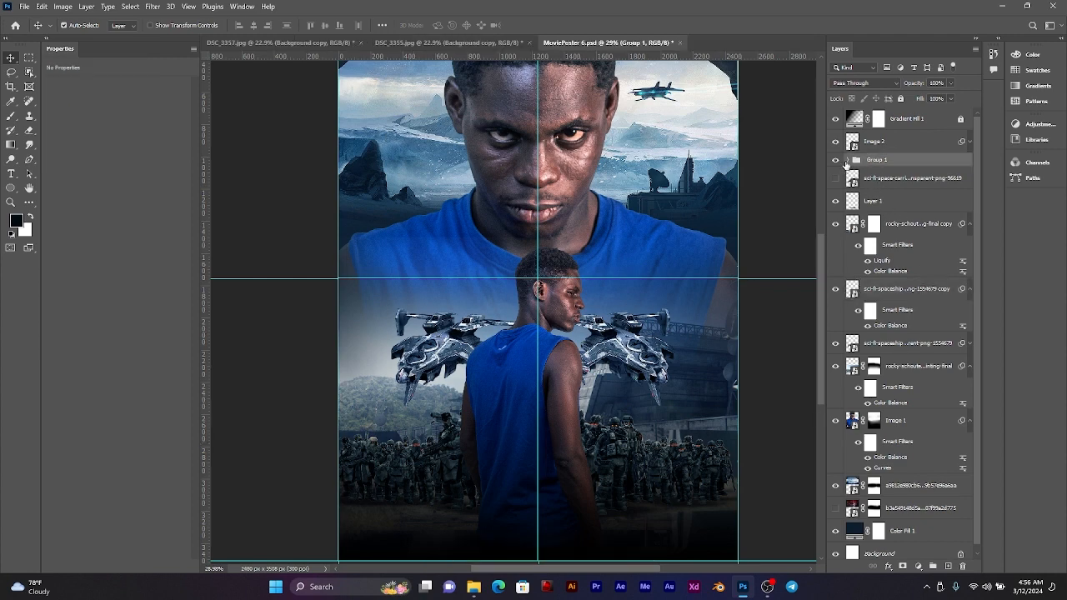
left_click(850, 161)
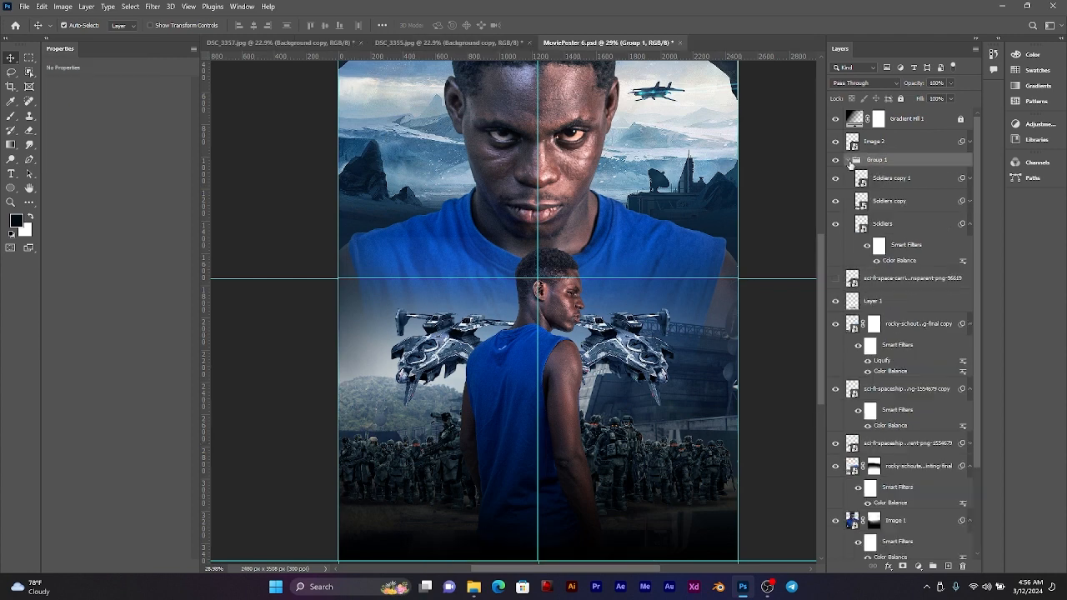
left_click(899, 255)
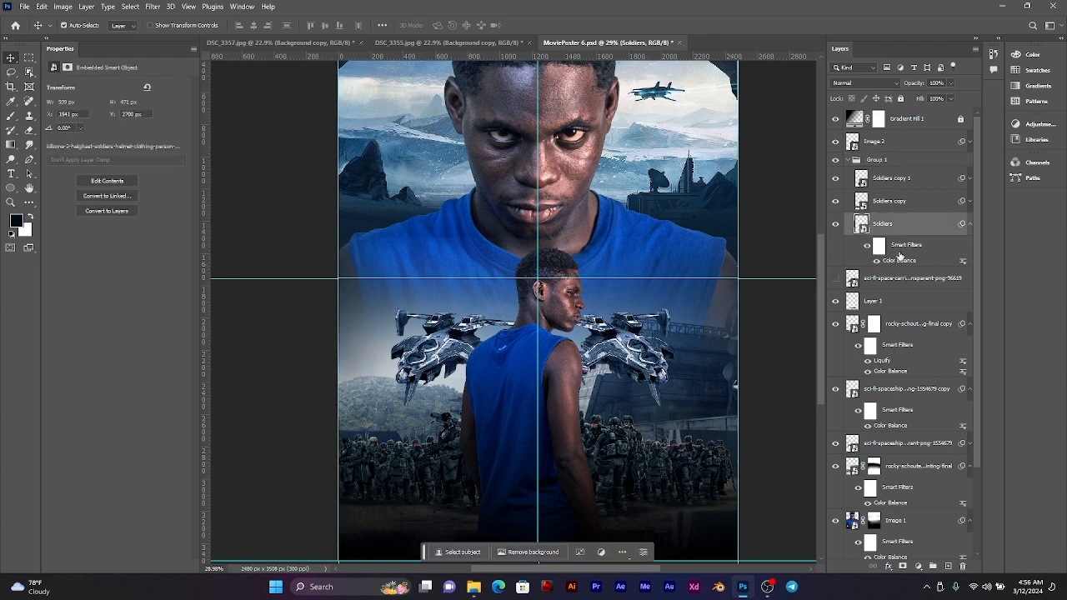
double_click(900, 263)
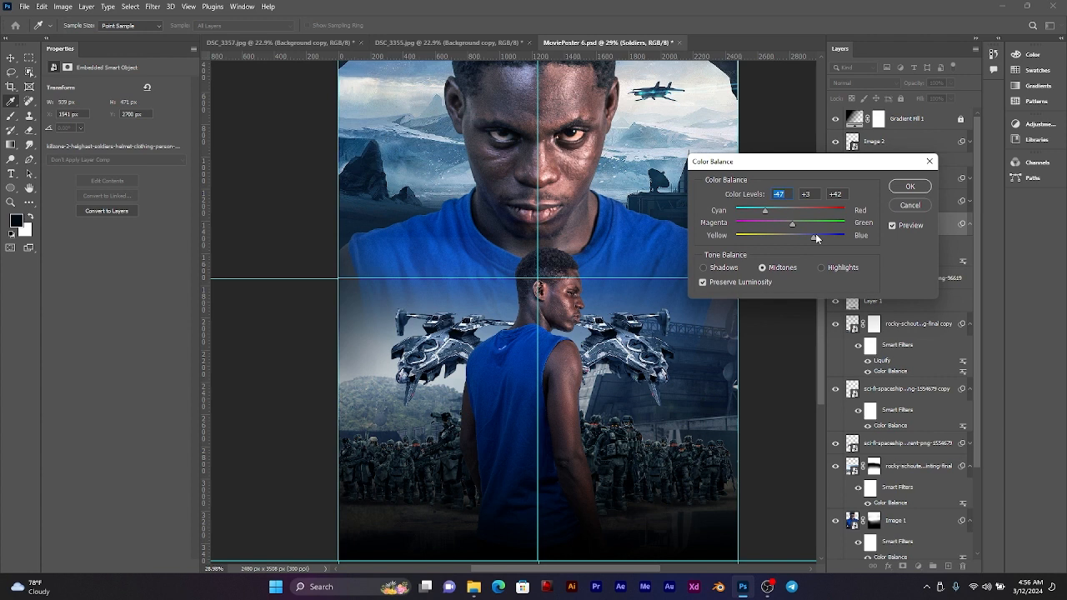
left_click_drag(816, 238, 822, 239)
type("60")
left_click(908, 186)
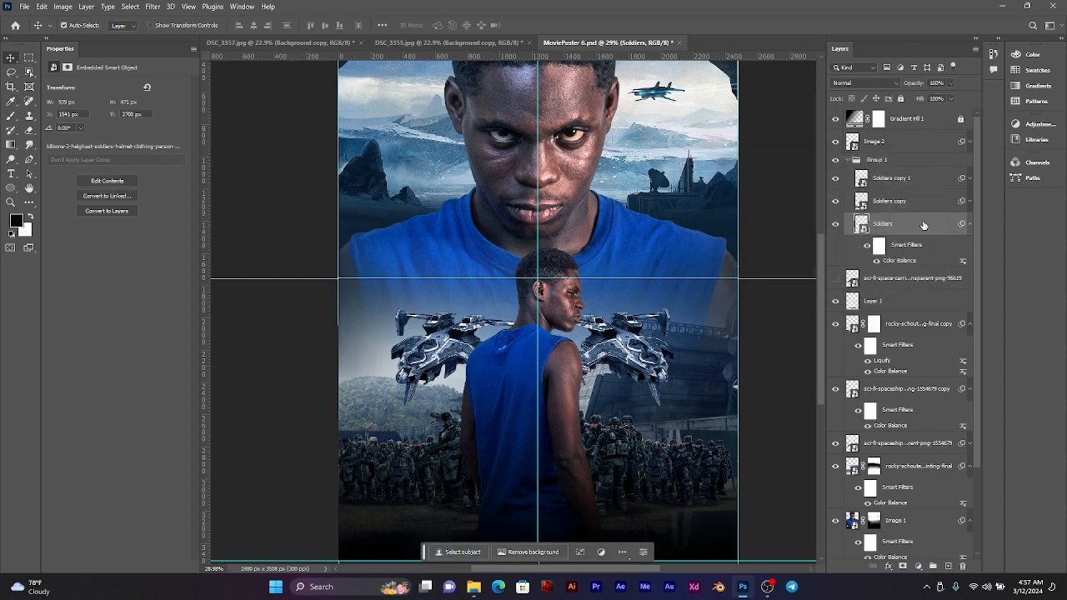
Step: Raise the yellow-blue level to +60 in the Color Balance smart filter of the Soldiers copy layer
left_click(970, 202)
left_click(904, 230)
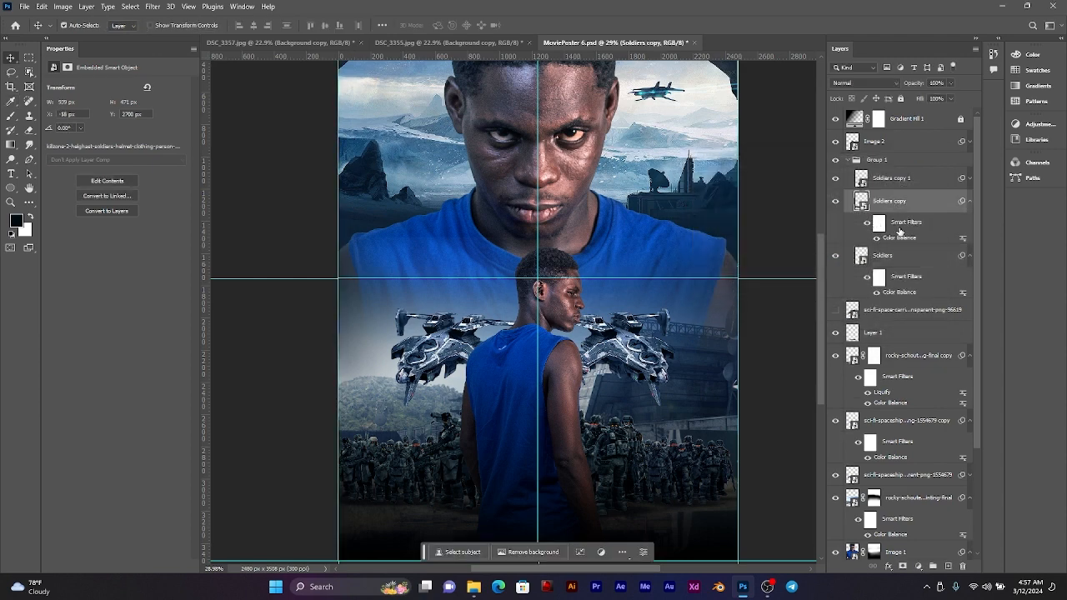
double_click(906, 239)
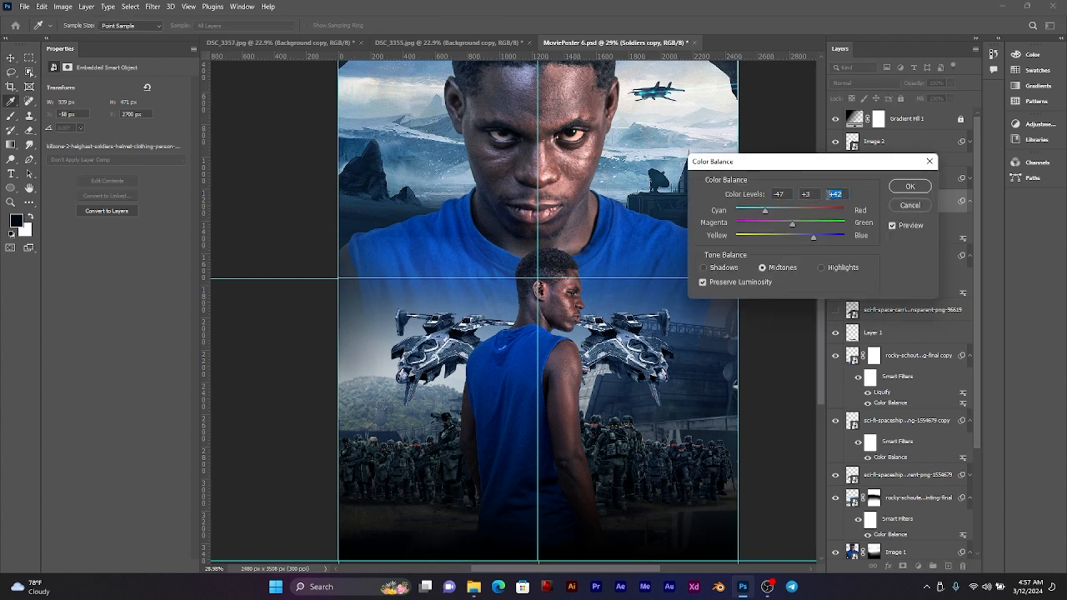
type("60")
left_click(910, 186)
left_click(969, 202)
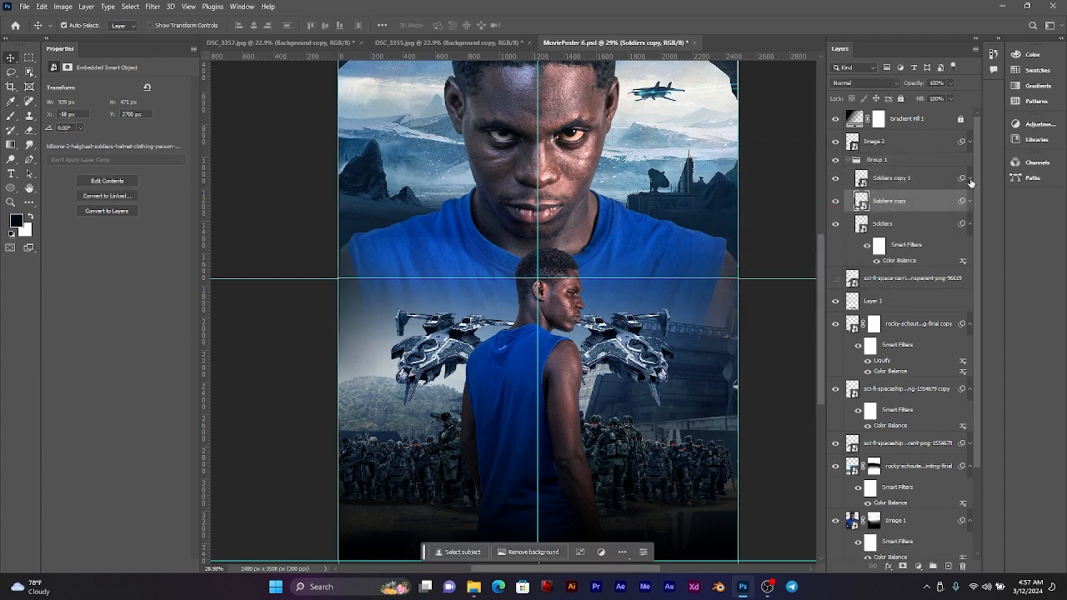
Step: Set the yellow-blue level to +60 in the Color Balance smart filter of the Soldiers copy 1 layer
left_click(969, 180)
left_click(899, 211)
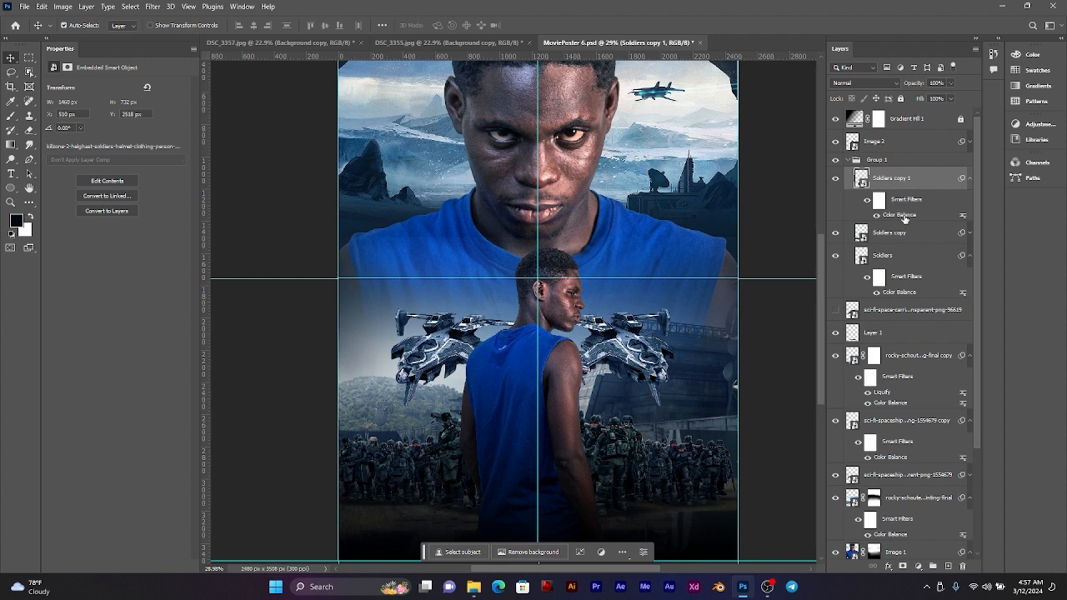
double_click(904, 215)
double_click(838, 195)
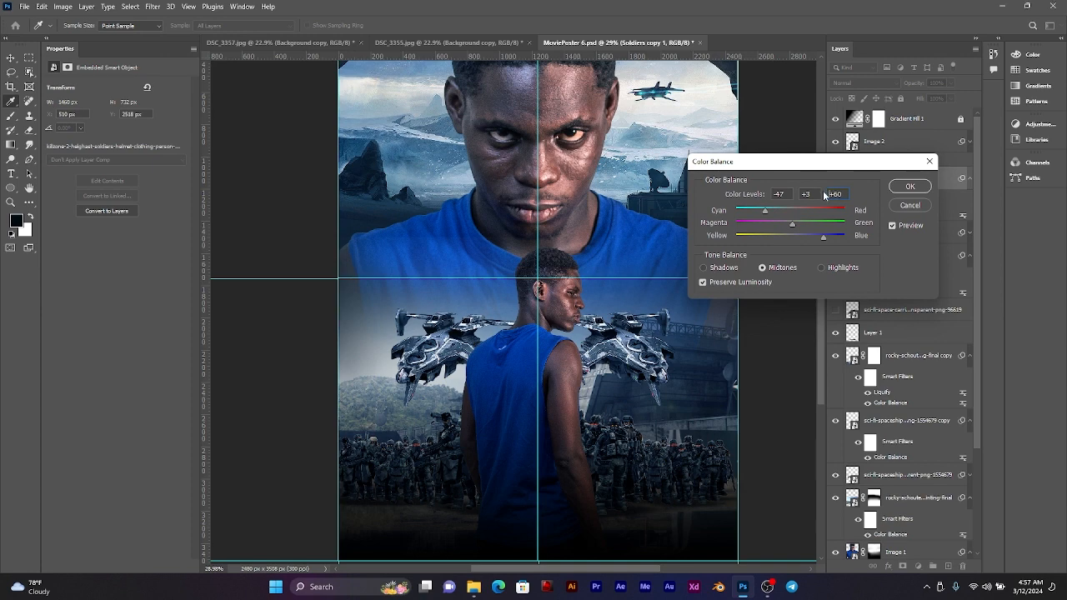
key("Return")
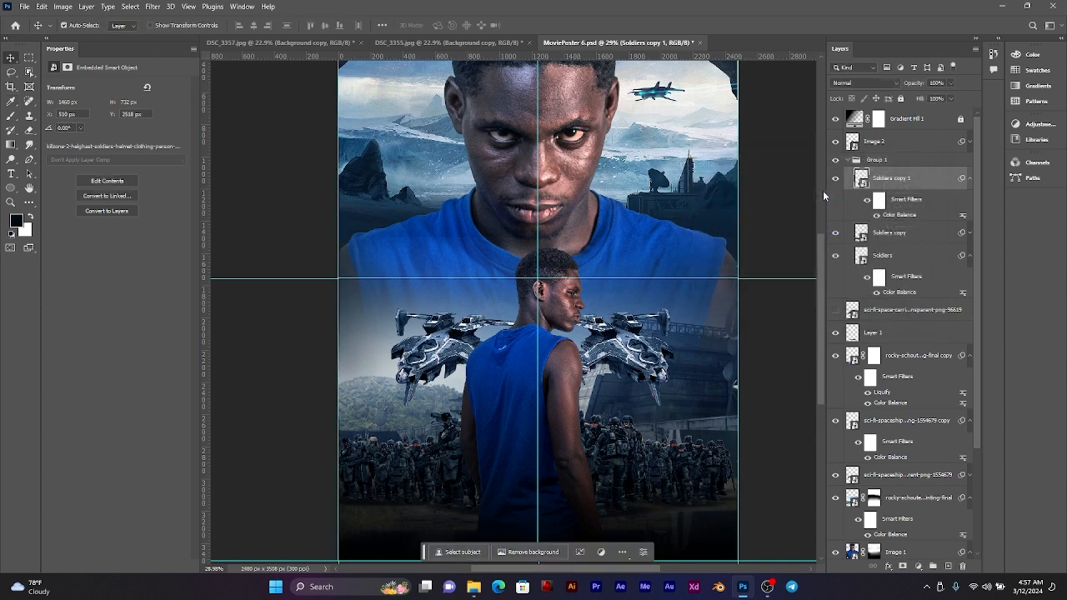
Step: Save the poster document with the bluer soldier layers
scroll(571, 219, "down", 3)
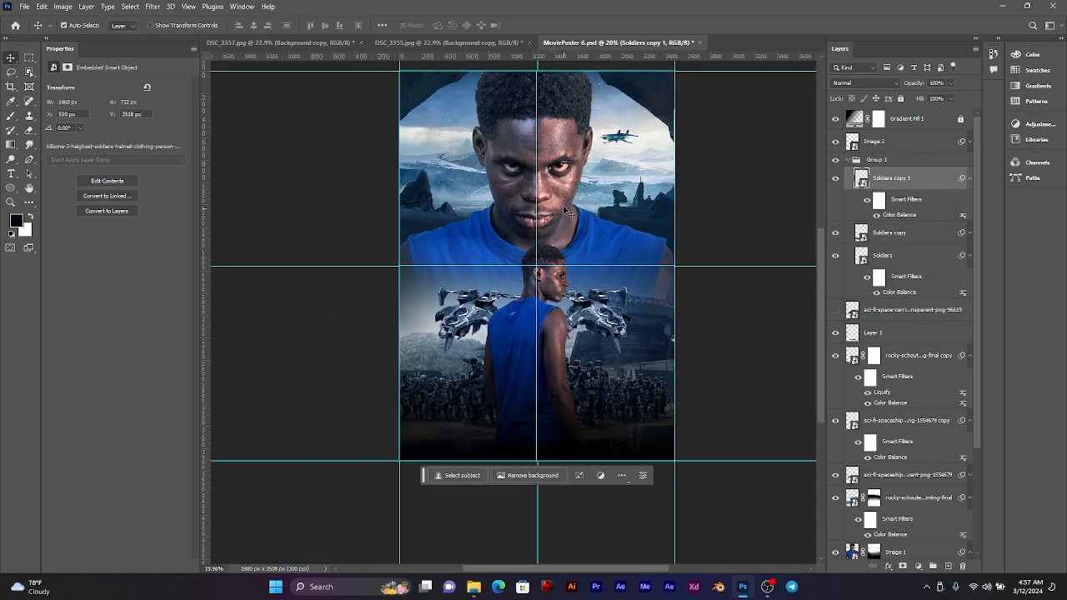
scroll(570, 215, "up", 2)
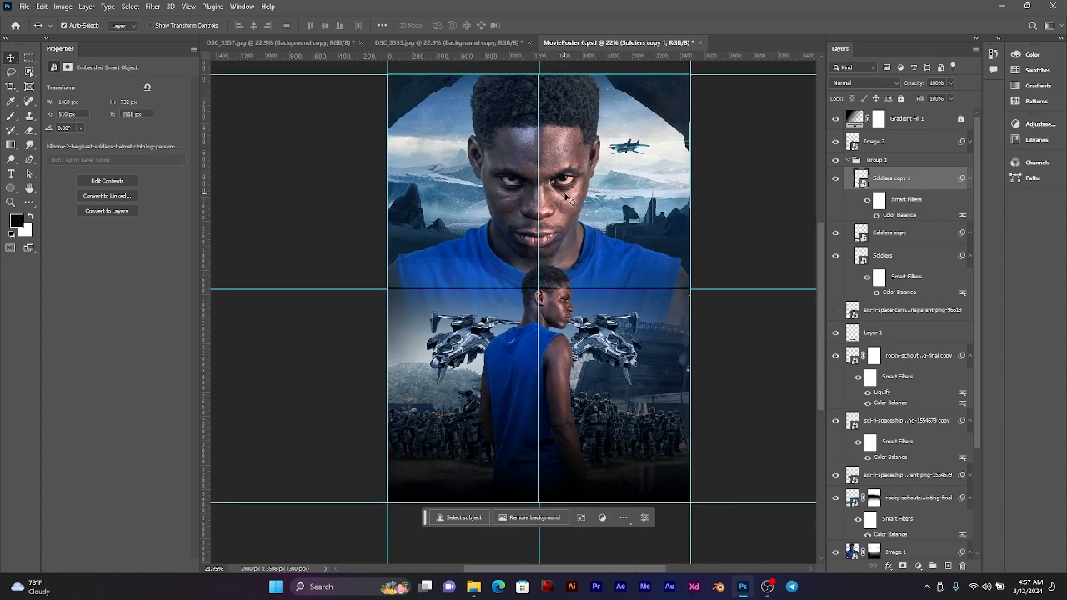
scroll(575, 241, "up", 1)
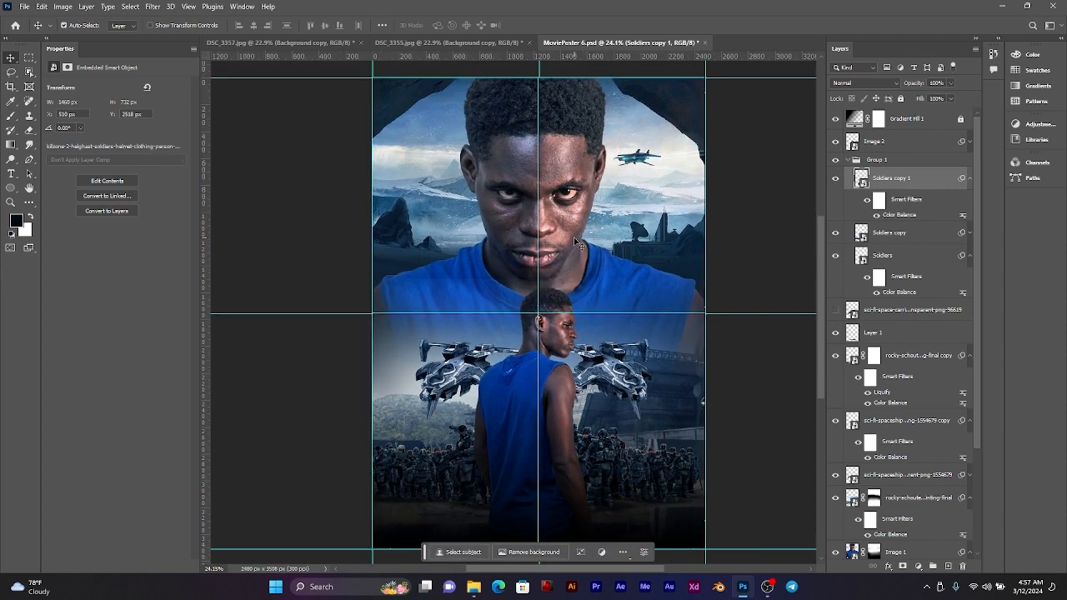
key("ctrl+s")
Step: Select the Image 1 layer and outline the large face's warmly lit eye with a freehand Lasso selection
scroll(539, 164, "up", 1)
left_click(589, 159)
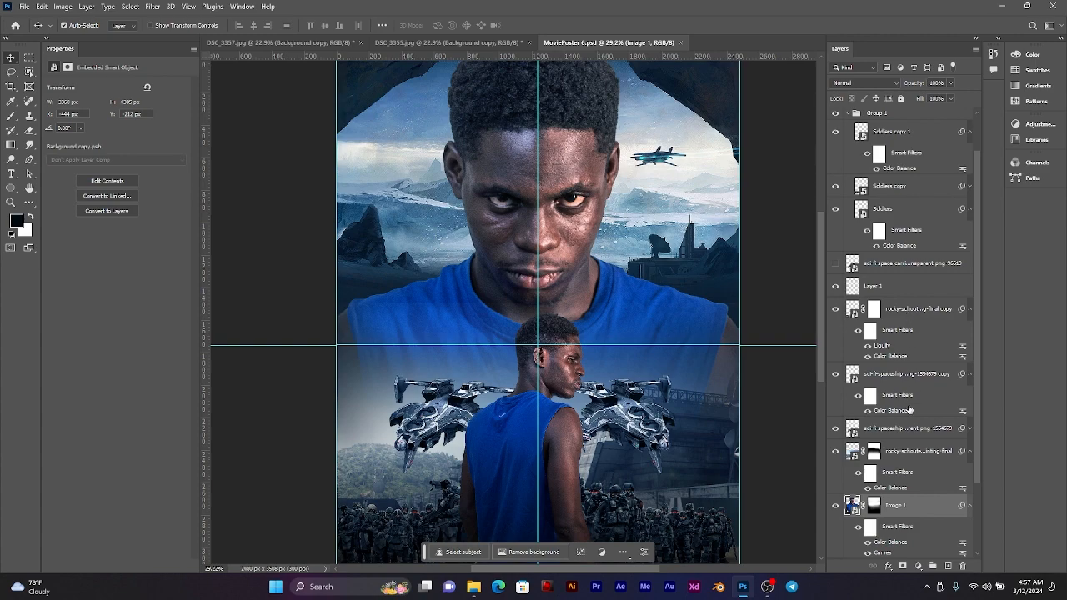
scroll(561, 154, "up", 3)
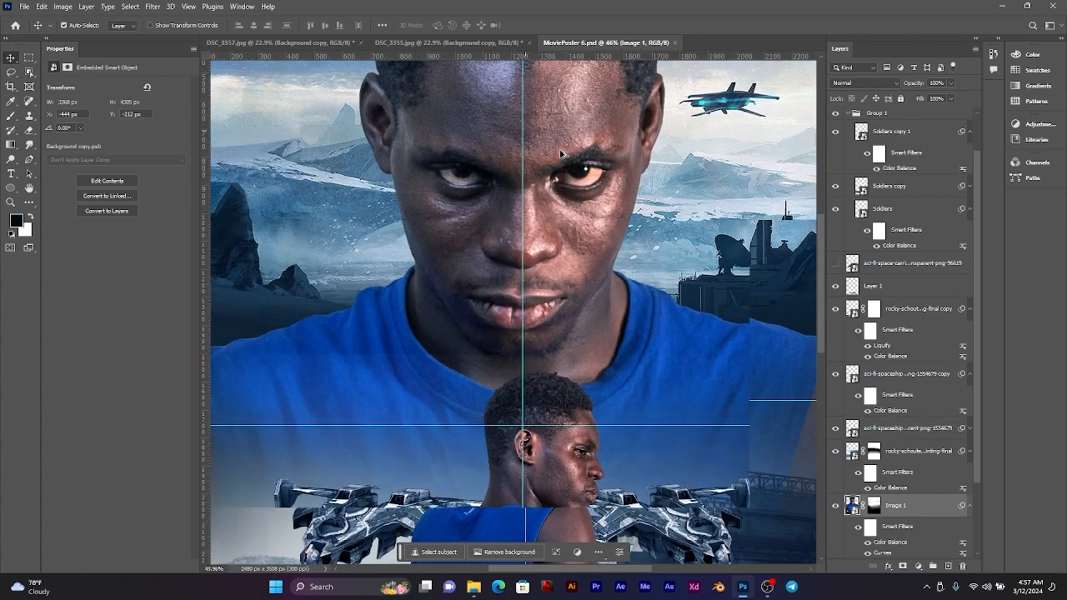
scroll(561, 154, "up", 4)
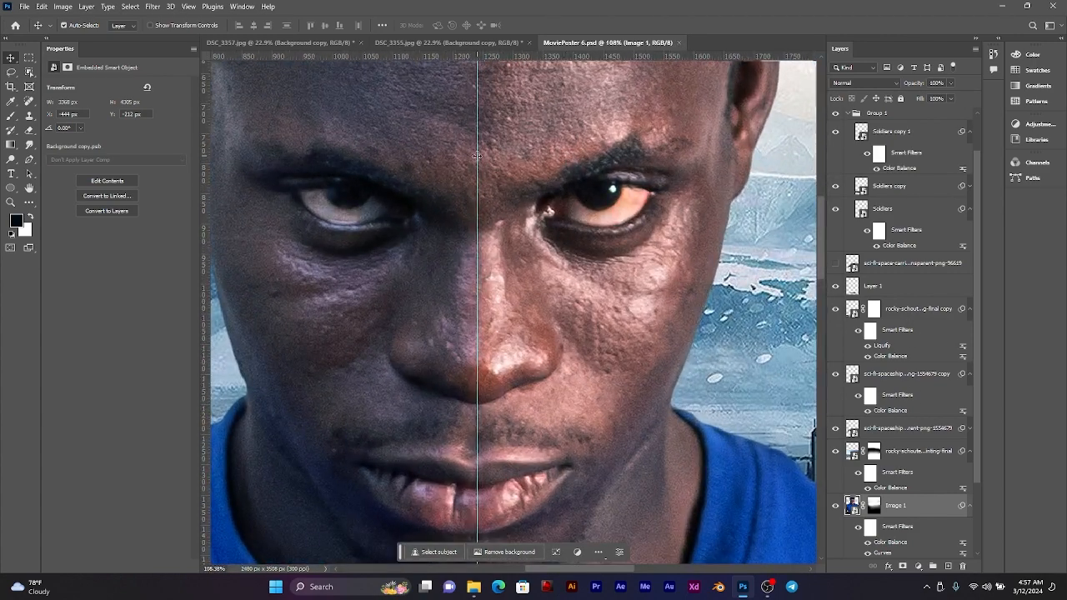
left_click_drag(465, 155, 522, 176)
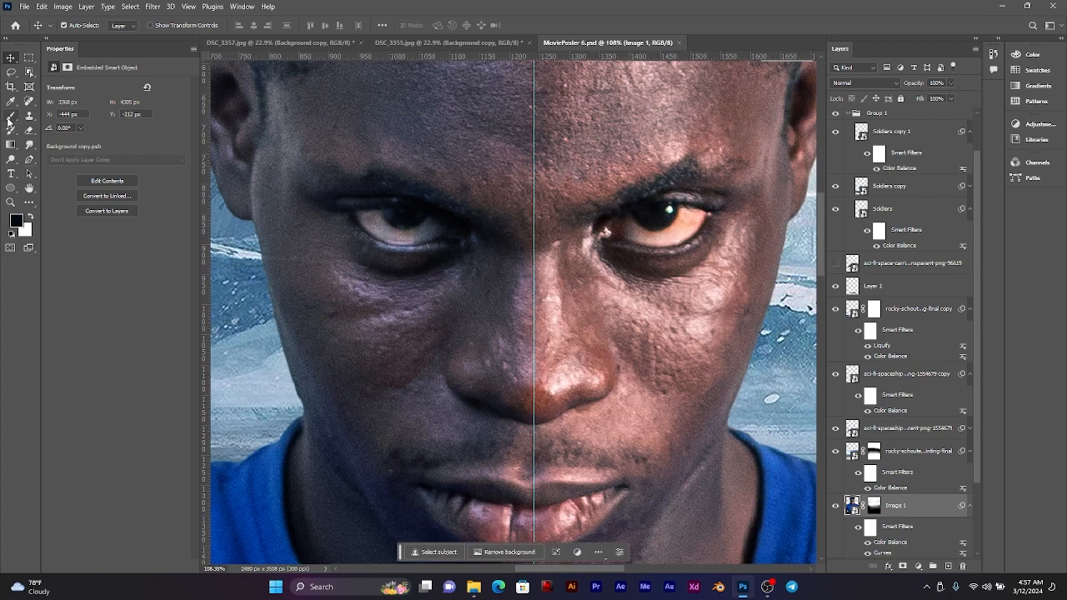
left_click(11, 71)
scroll(719, 198, "up", 5)
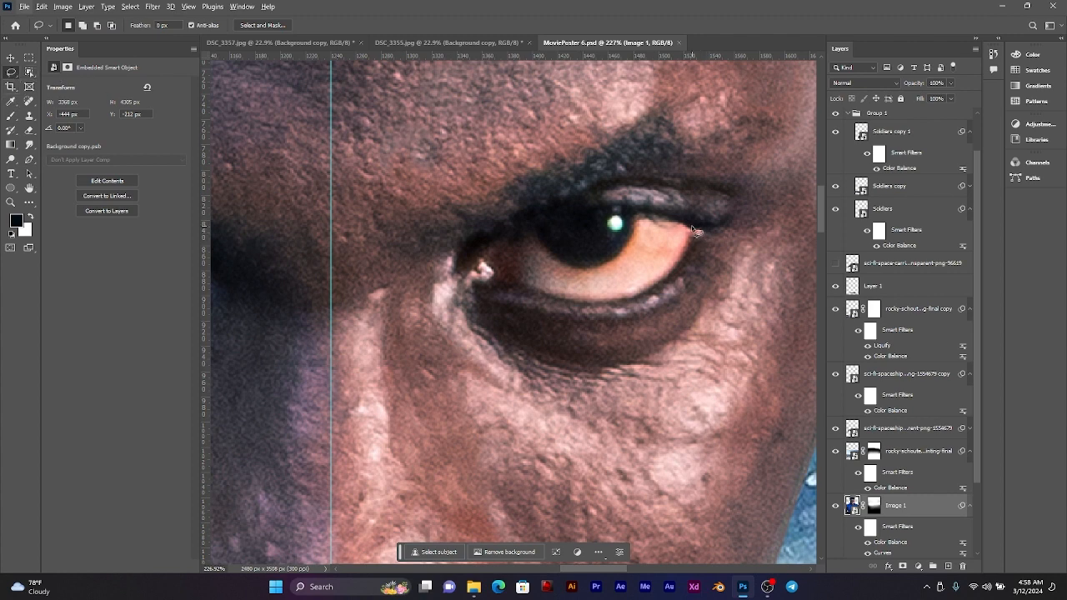
mouse_move(691, 225)
left_mouse_down()
mouse_move(590, 211)
mouse_move(544, 216)
mouse_move(487, 239)
mouse_move(473, 285)
mouse_move(628, 302)
mouse_move(702, 236)
left_mouse_up()
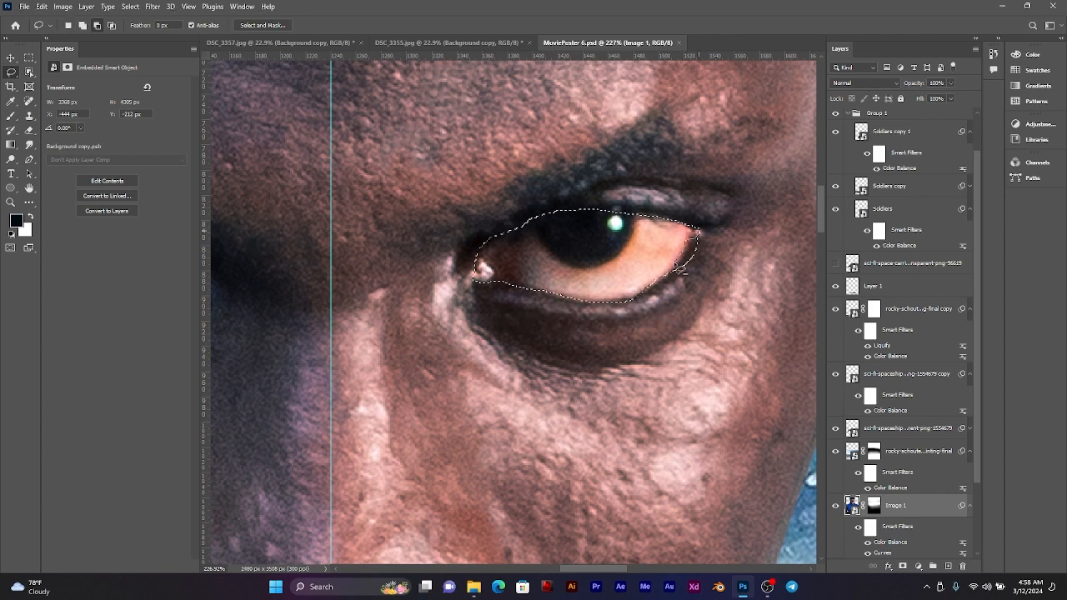
Step: Add the large face's other, shadowed eye to the existing Lasso selection
scroll(697, 259, "down", 3)
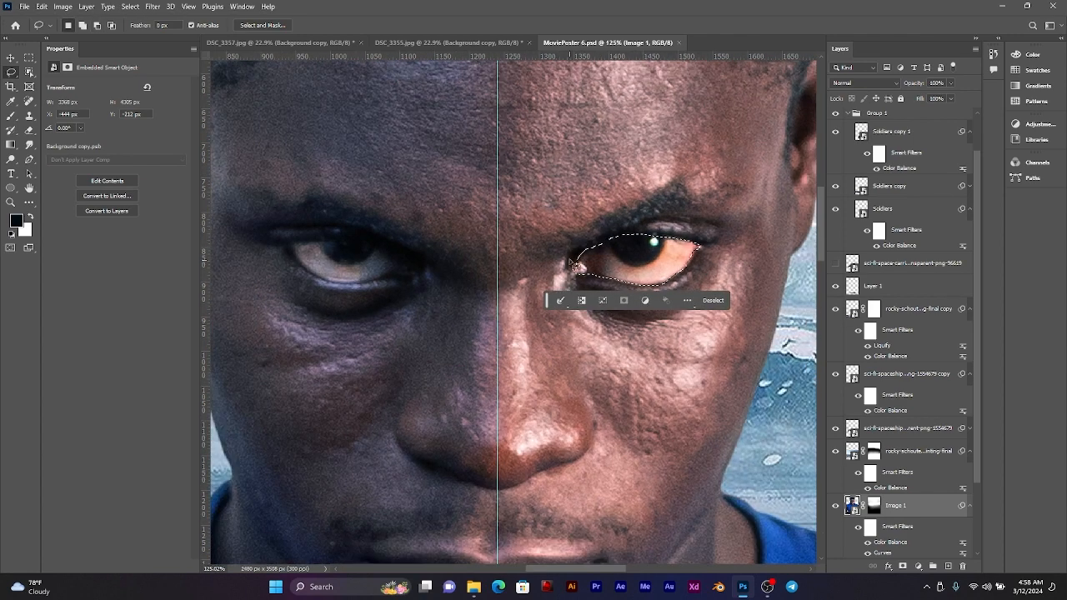
scroll(572, 266, "left", 4)
scroll(567, 265, "up", 3)
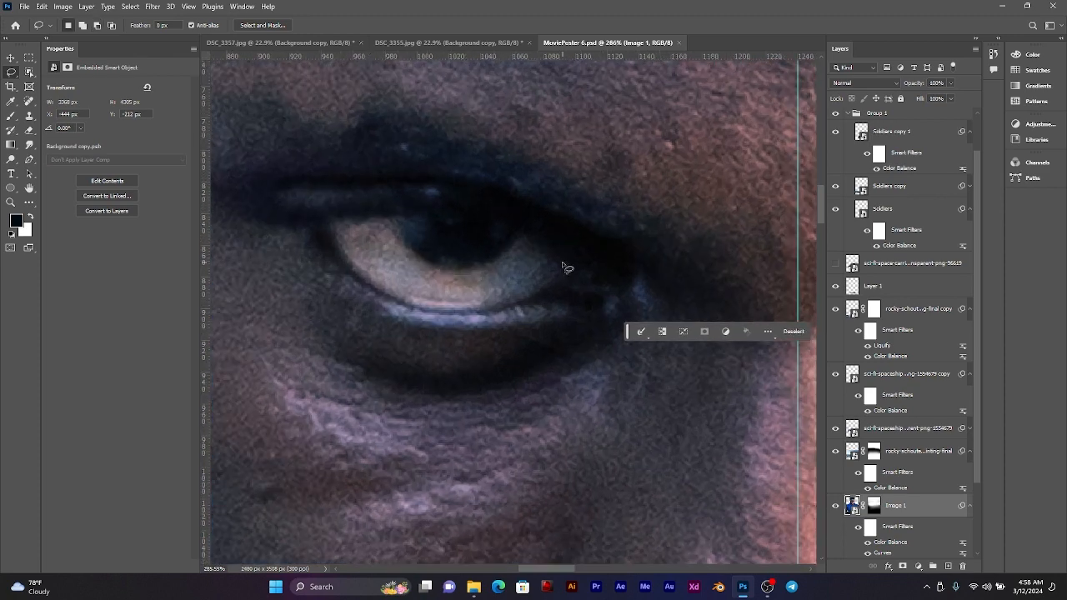
mouse_move(592, 270)
left_mouse_down()
mouse_move(513, 228)
mouse_move(467, 221)
mouse_move(342, 219)
mouse_move(329, 229)
mouse_move(354, 275)
mouse_move(421, 308)
mouse_move(484, 310)
mouse_move(588, 277)
left_mouse_up()
scroll(601, 269, "down", 3)
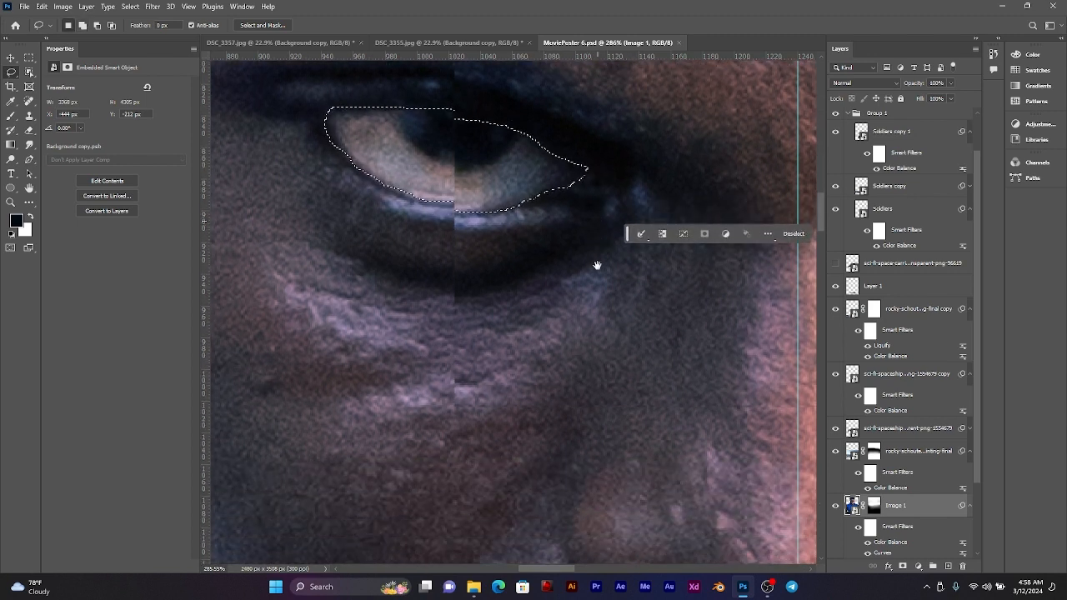
scroll(597, 265, "down", 10)
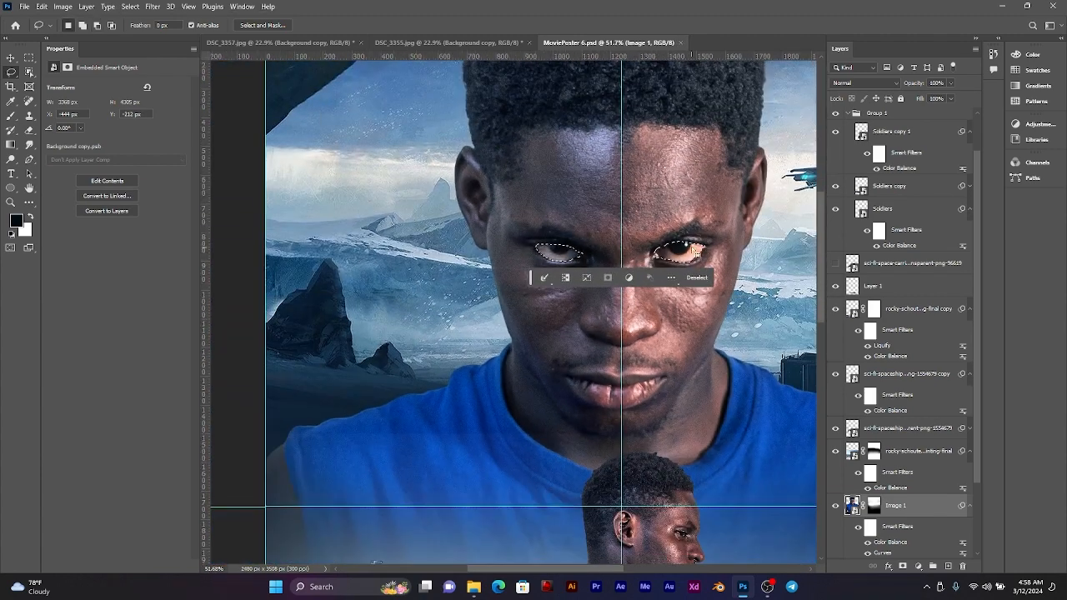
left_click_drag(720, 242, 619, 272)
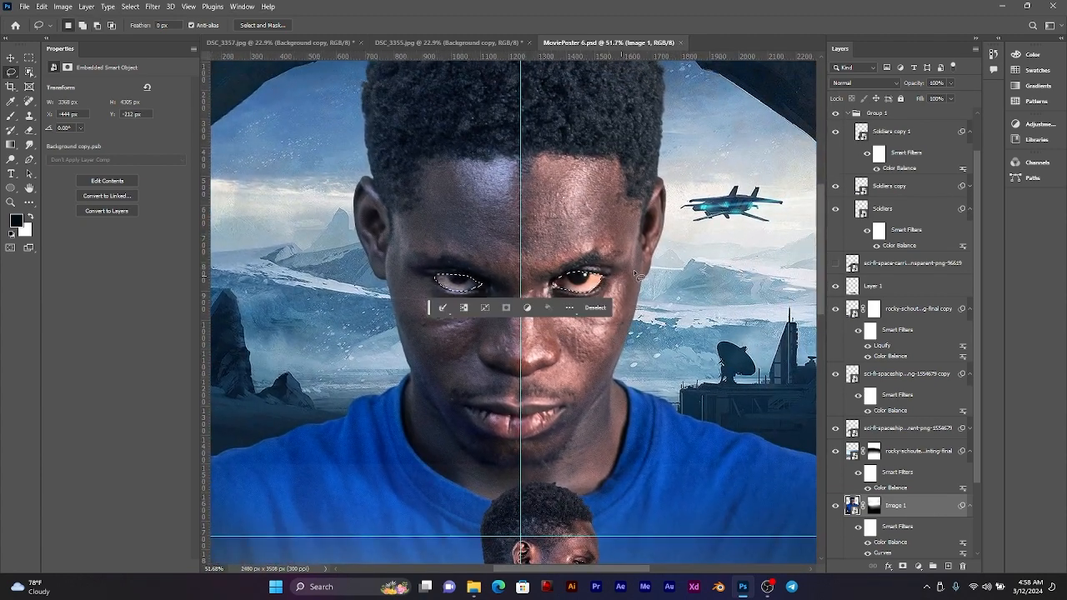
Step: Collapse the smart filter list of Image 1 and copy both selected eyes onto a new layer
key("shift")
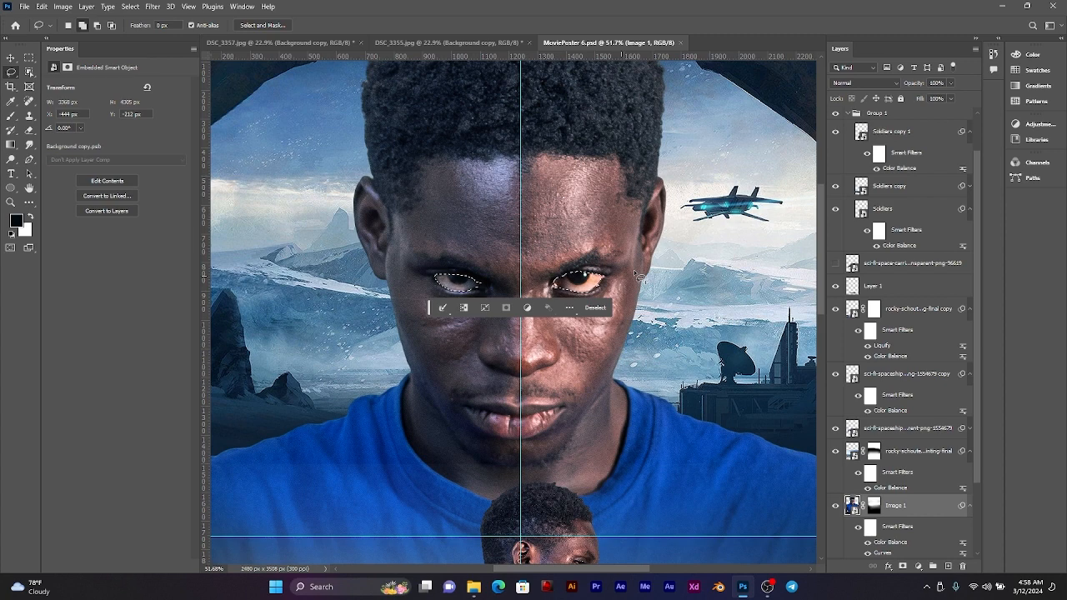
key("j")
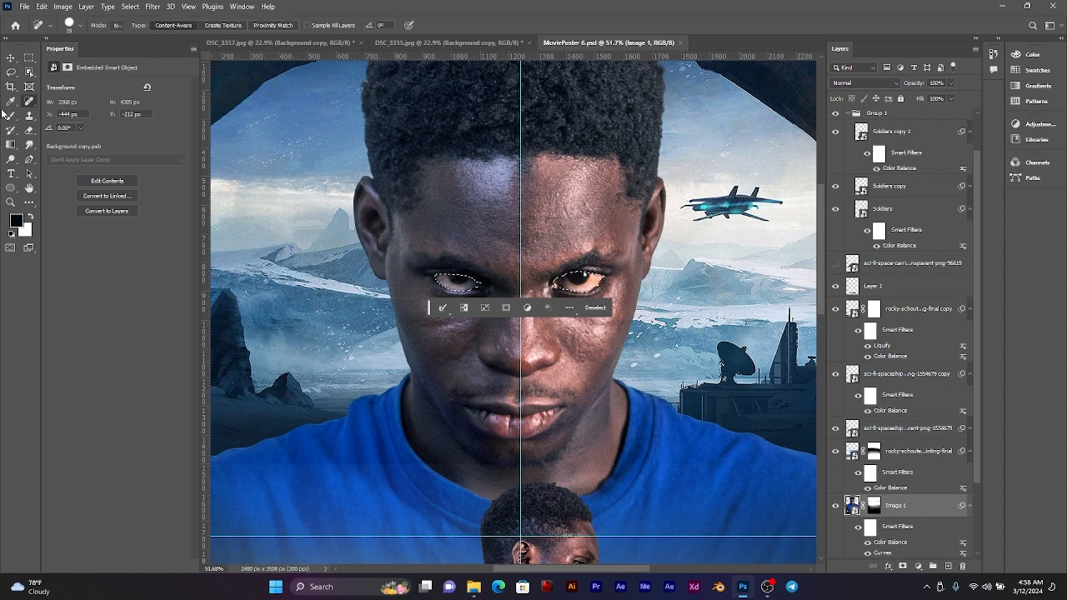
key("v")
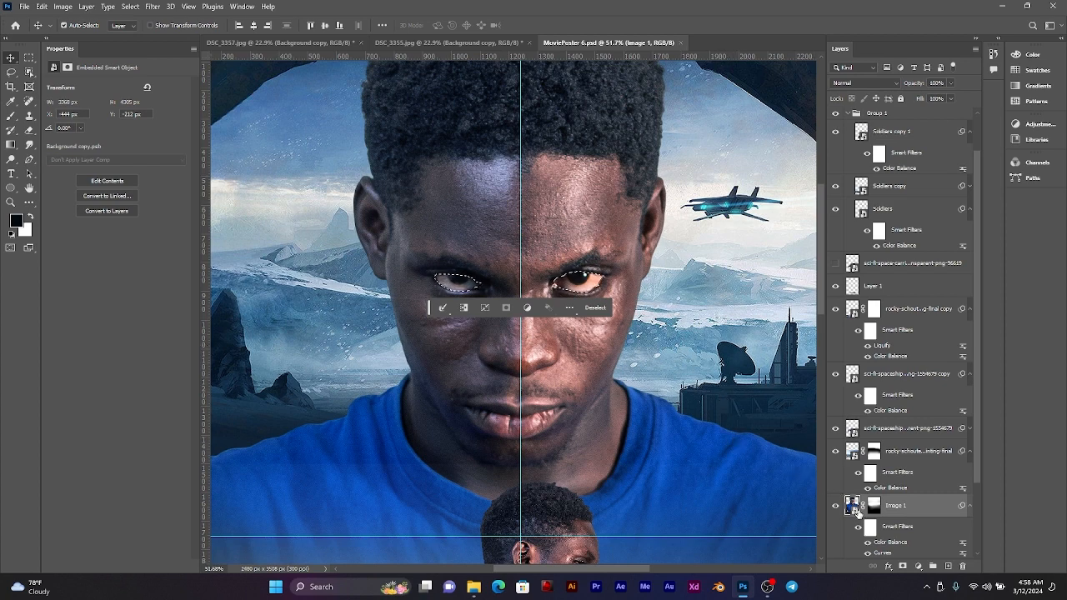
key("j")
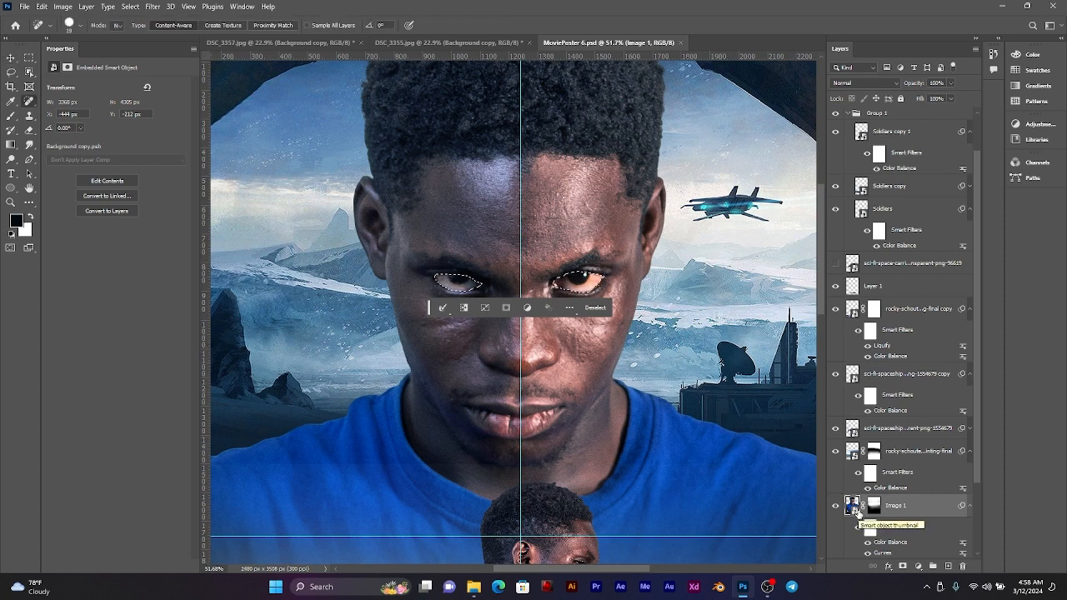
left_click(960, 509)
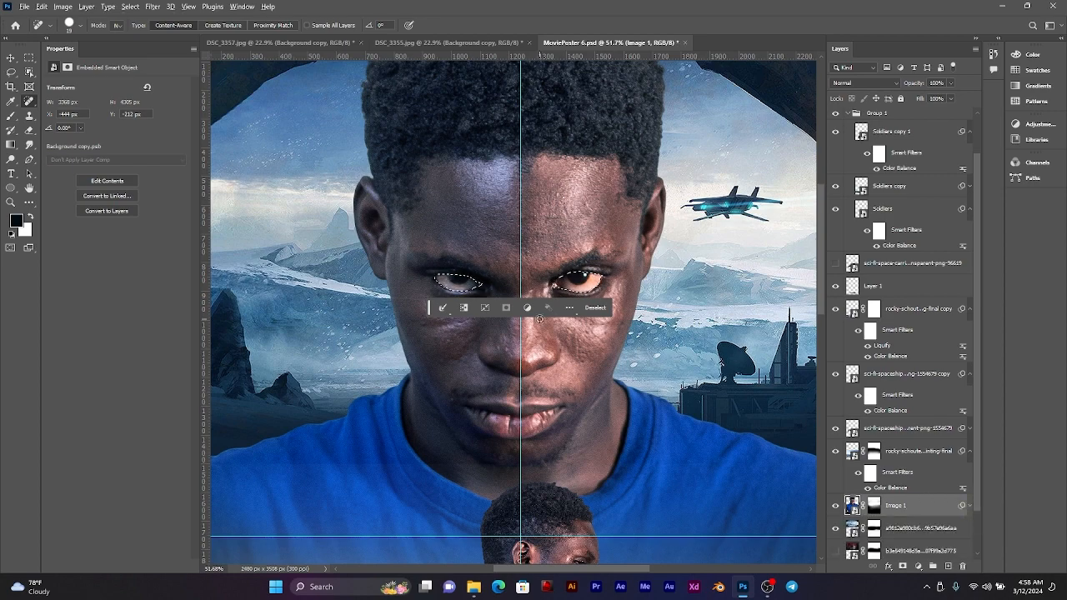
key("ctrl+minus")
key("ctrl+minus")
scroll(556, 291, "up", 4)
scroll(556, 291, "up", 3)
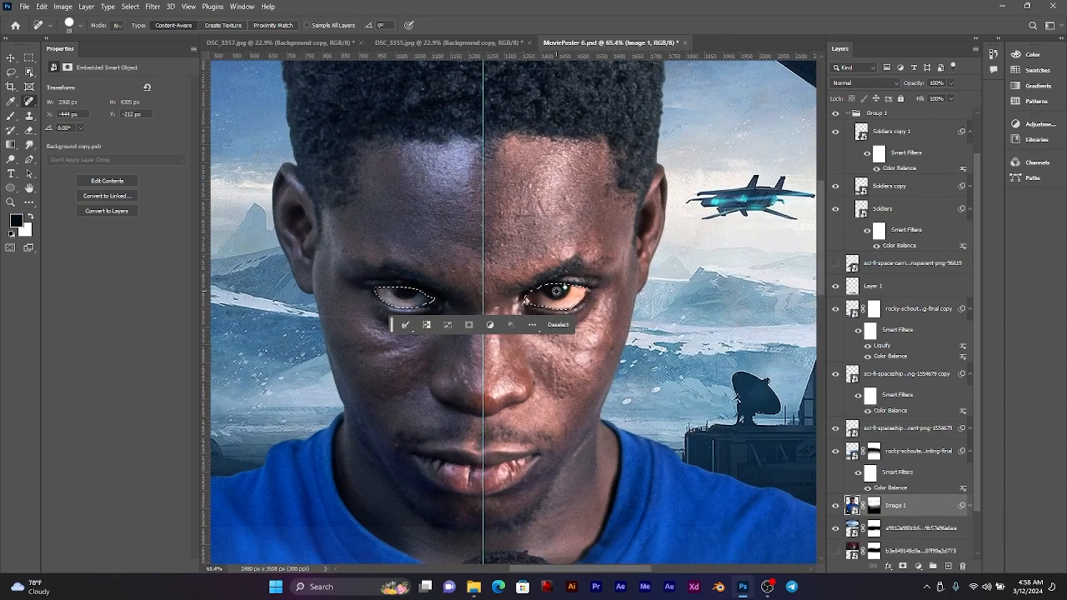
left_click(15, 58)
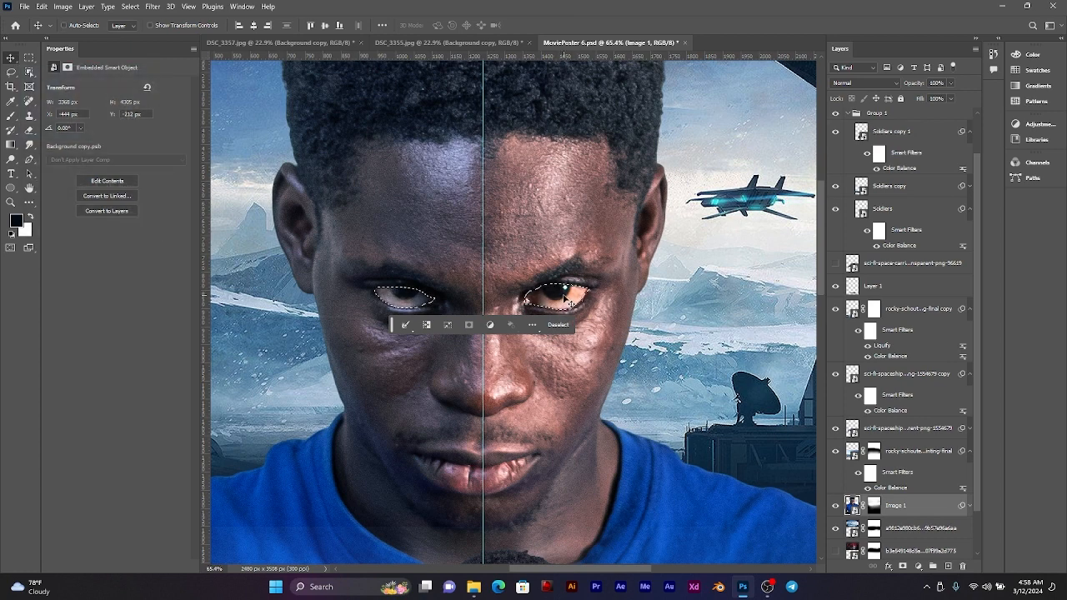
key("ctrl+j")
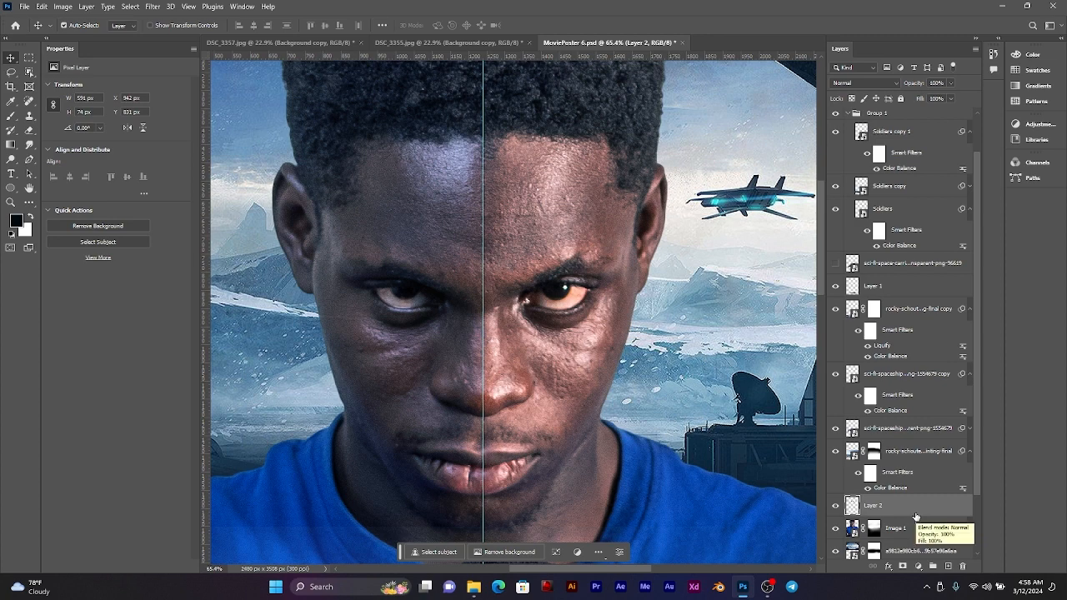
Step: Try out different blend modes on the copied eyes layer
scroll(344, 285, "down", 2)
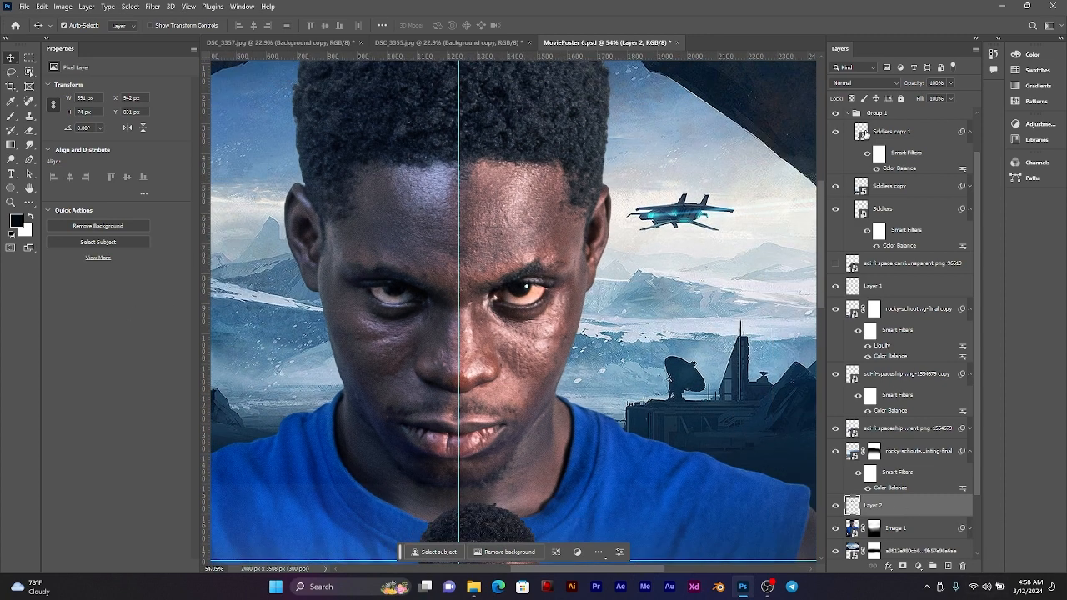
left_click(864, 82)
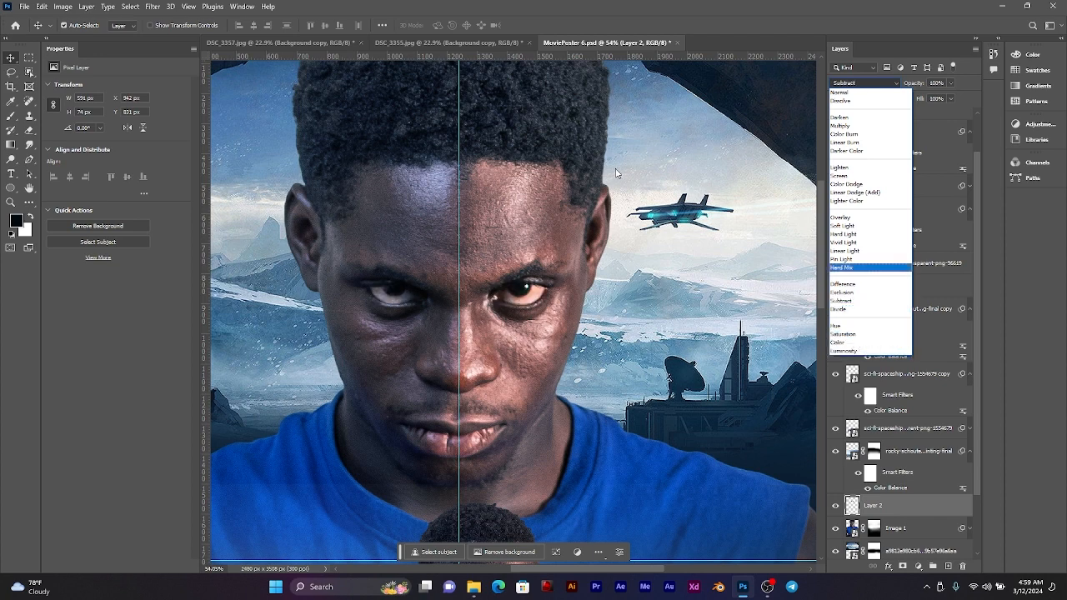
left_click(11, 62)
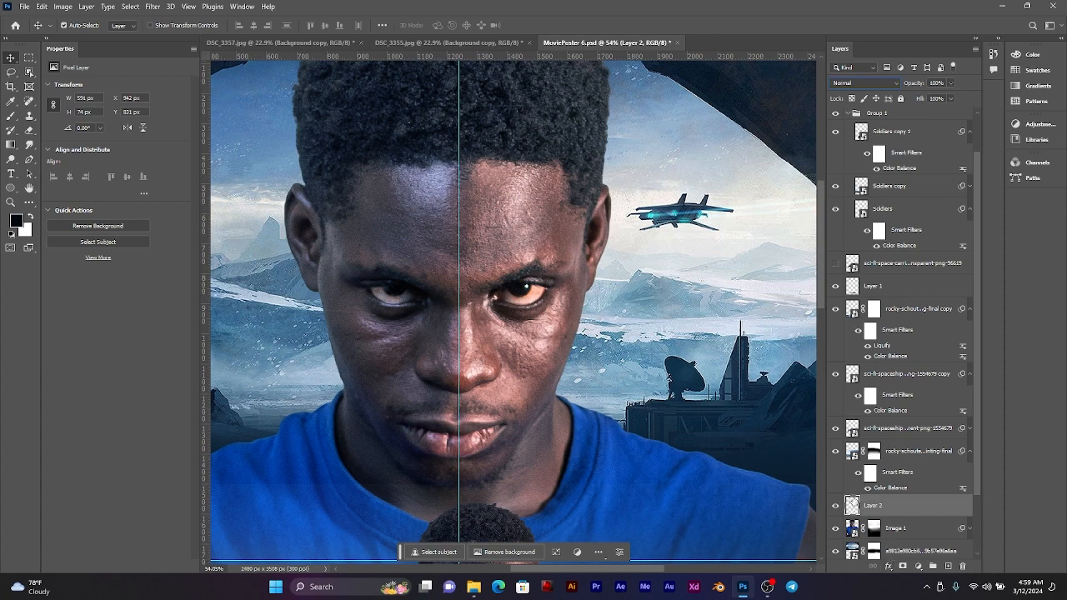
Step: Try to fill the copied eyes layer with the pale colour d3dddf sampled from the icy background, and undo the fill
left_click(69, 5)
mouse_move(48, 7)
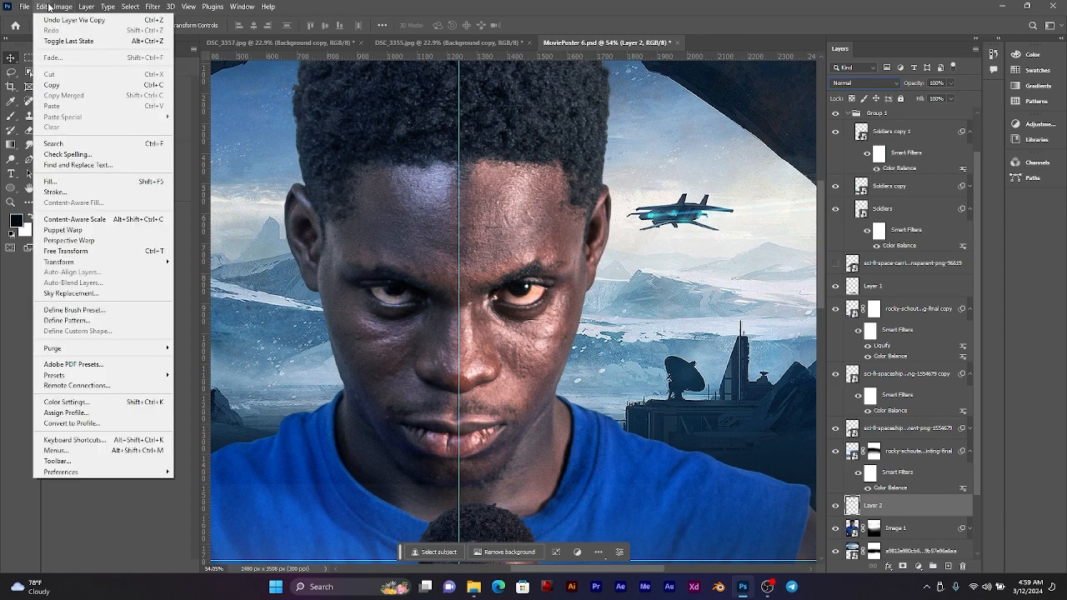
left_click(51, 181)
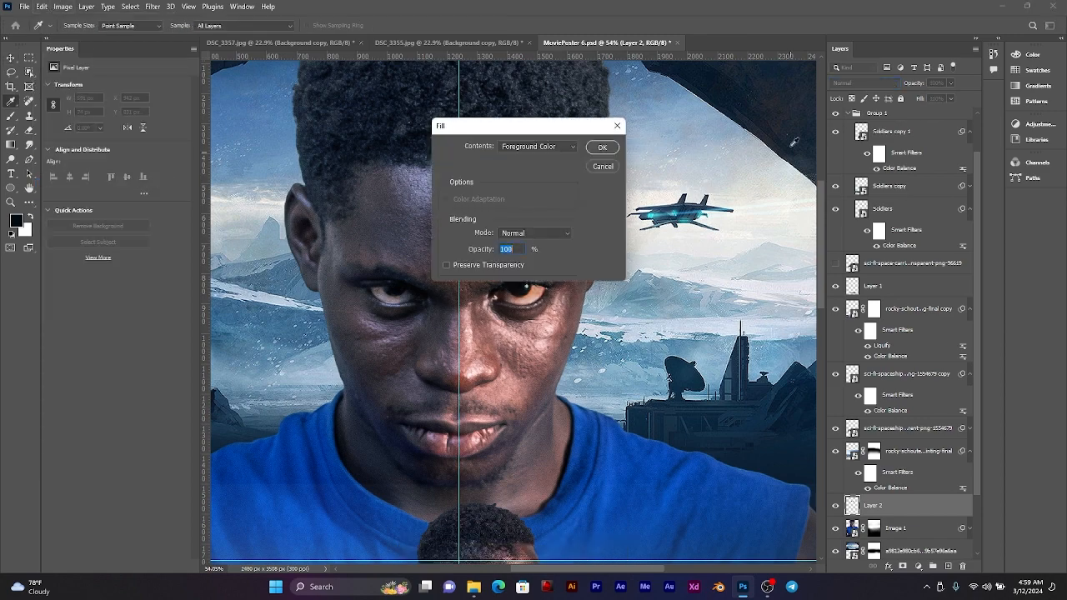
left_click_drag(567, 133, 795, 164)
left_click(784, 176)
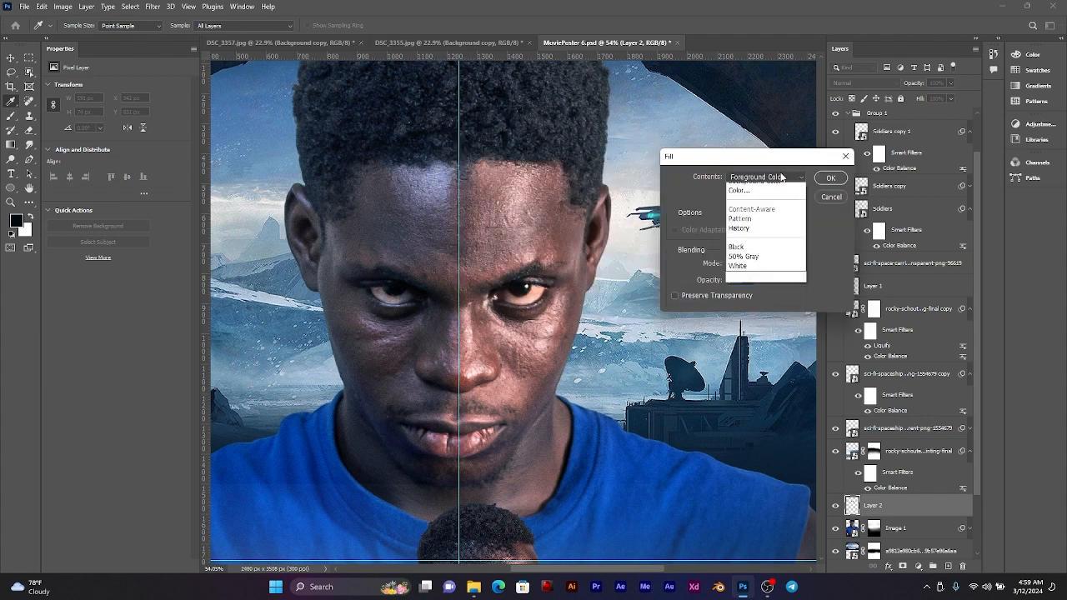
left_click(738, 206)
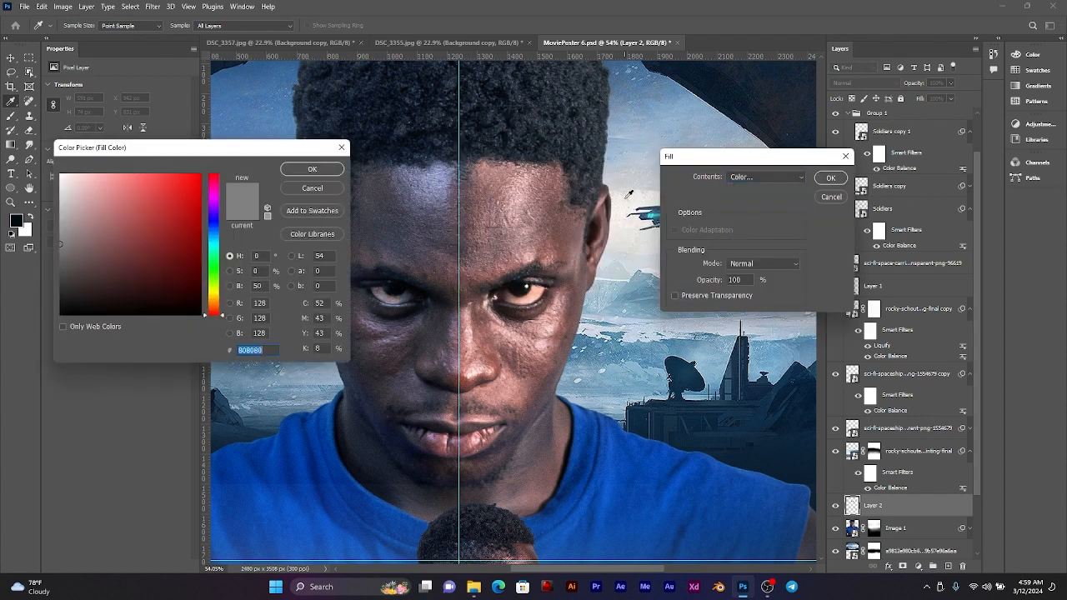
left_click_drag(629, 194, 638, 169)
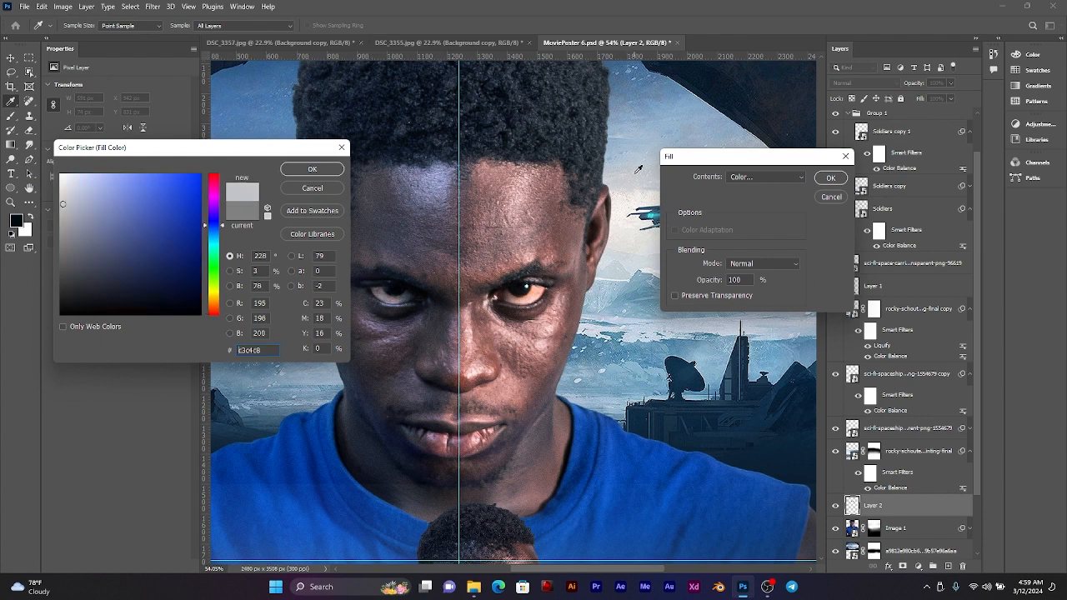
left_click_drag(622, 269, 633, 259)
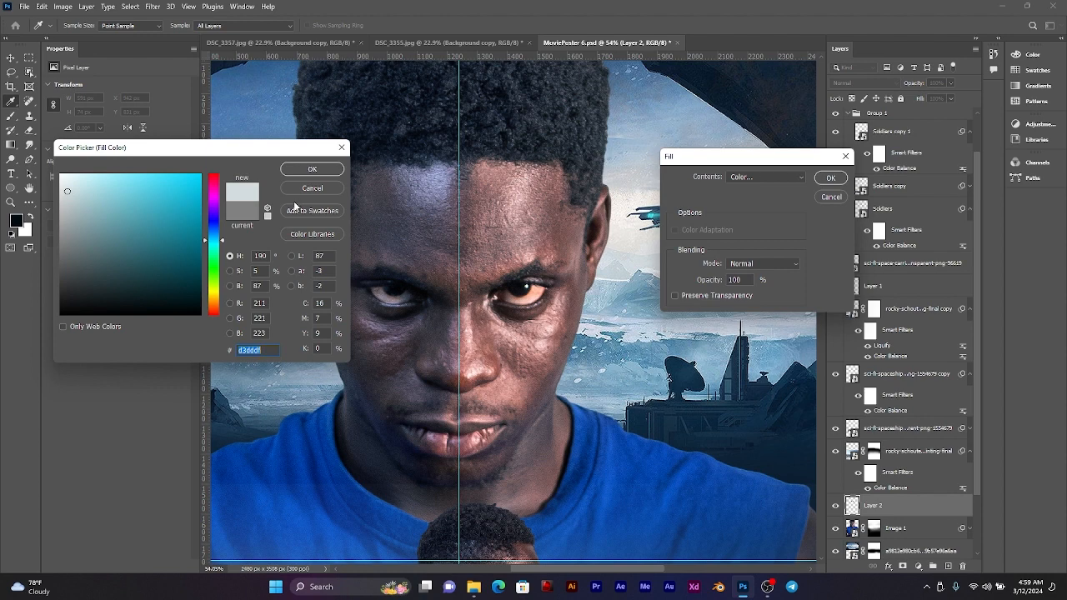
left_click(304, 170)
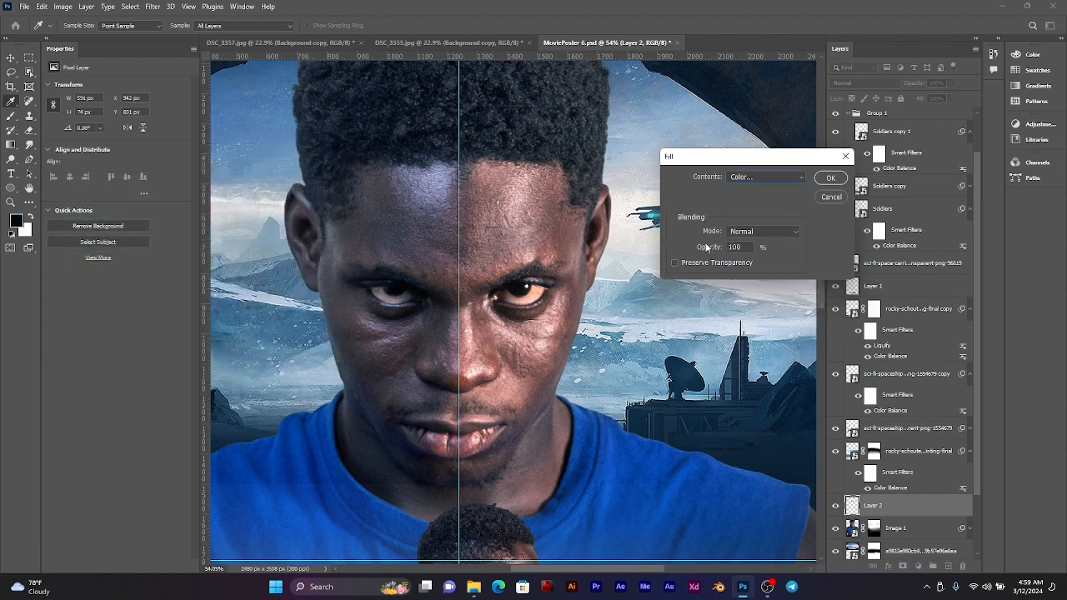
left_click(831, 178)
key("v")
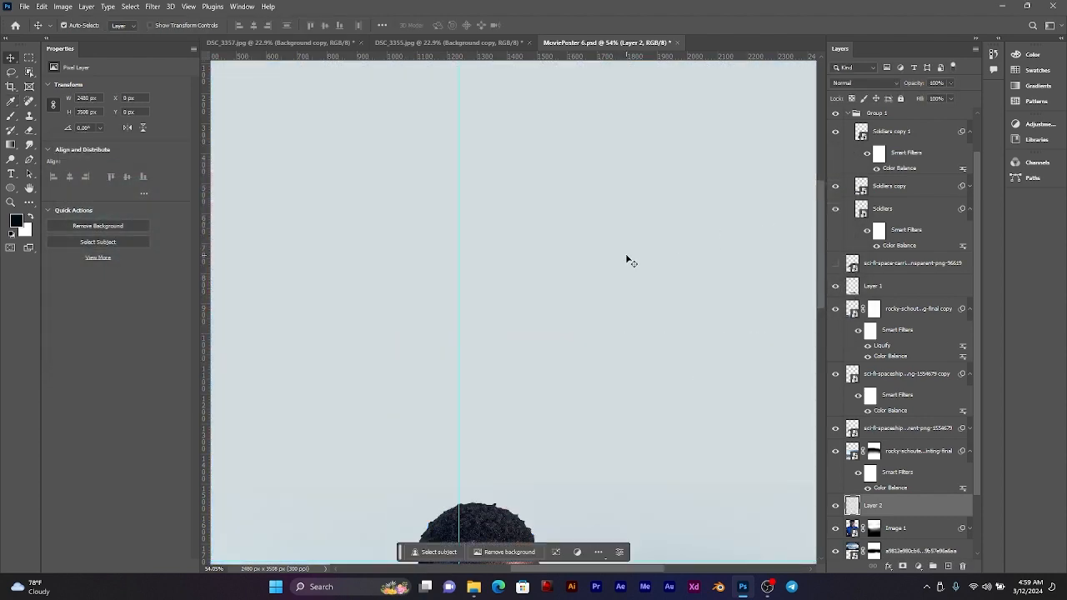
key("ctrl+z")
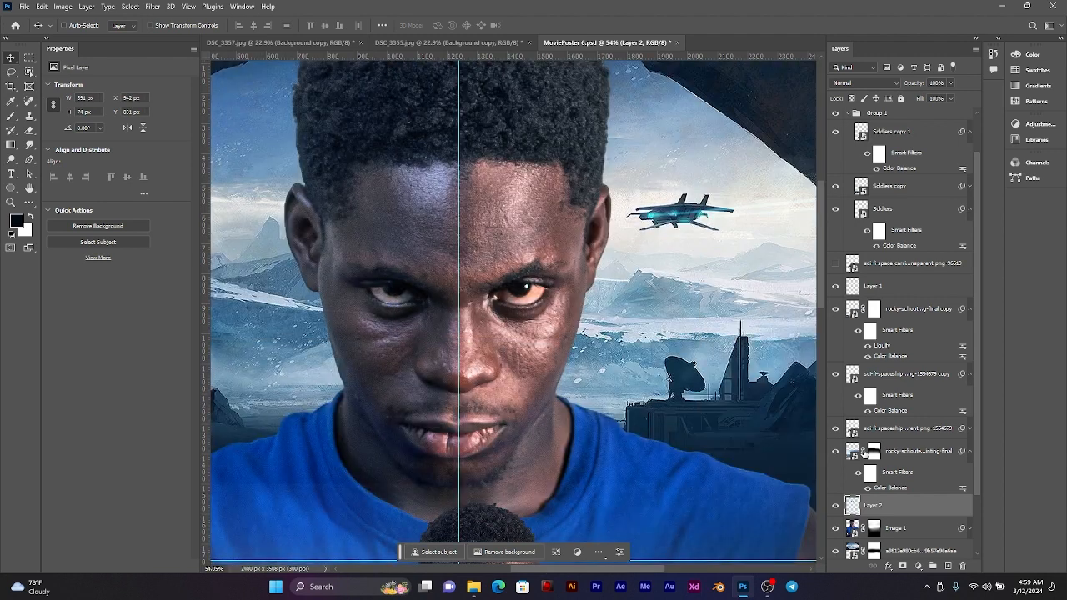
Step: Save the document, clear the eye selection and briefly hide Image 1 to check the copied eyes on their own
left_click(852, 505, "ctrl")
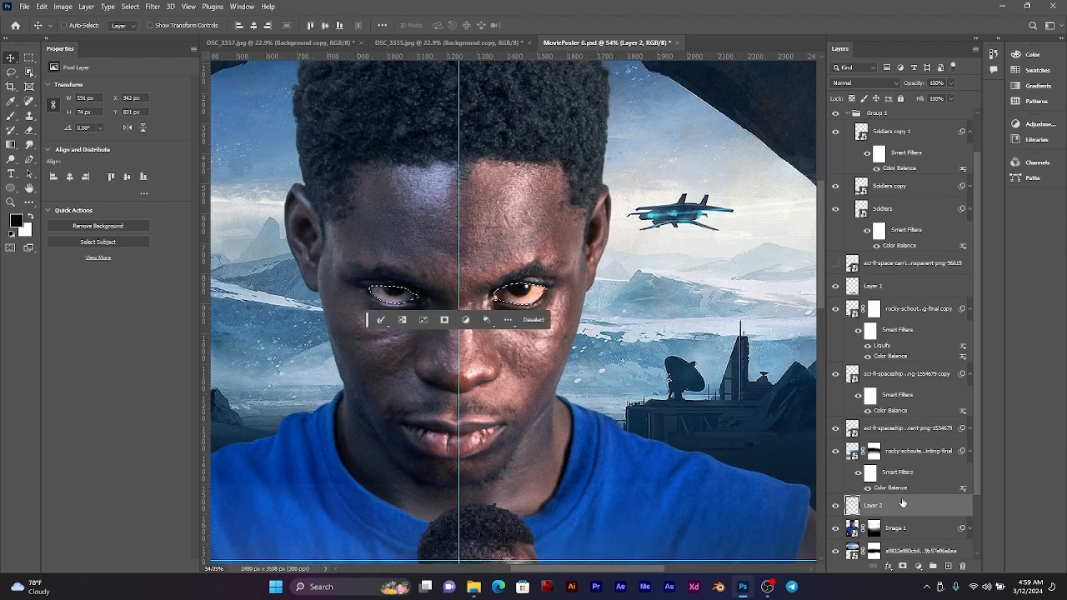
key("ctrl+s")
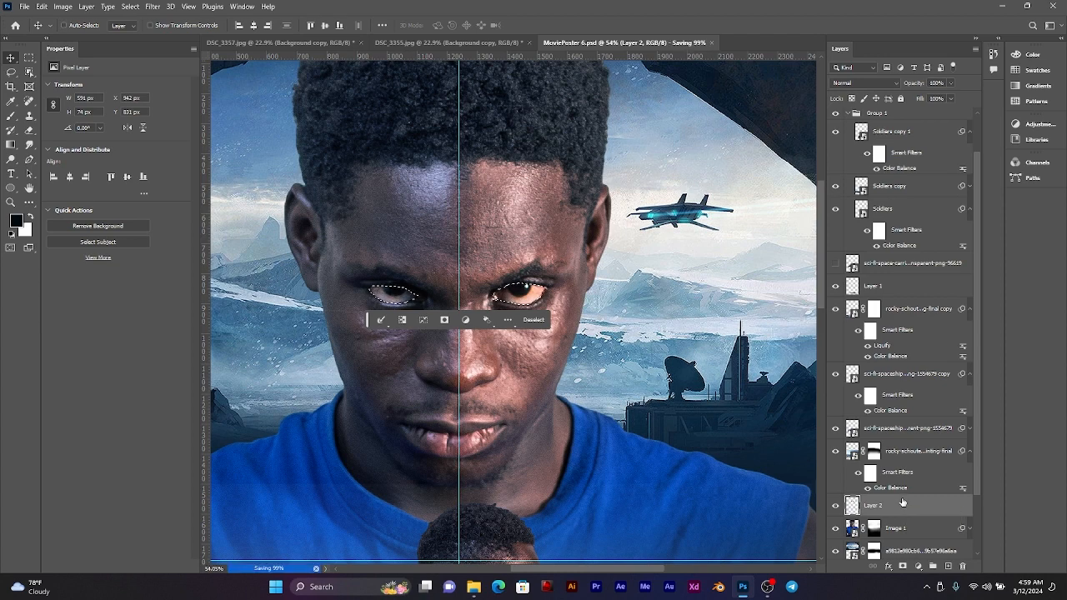
key("ctrl+d")
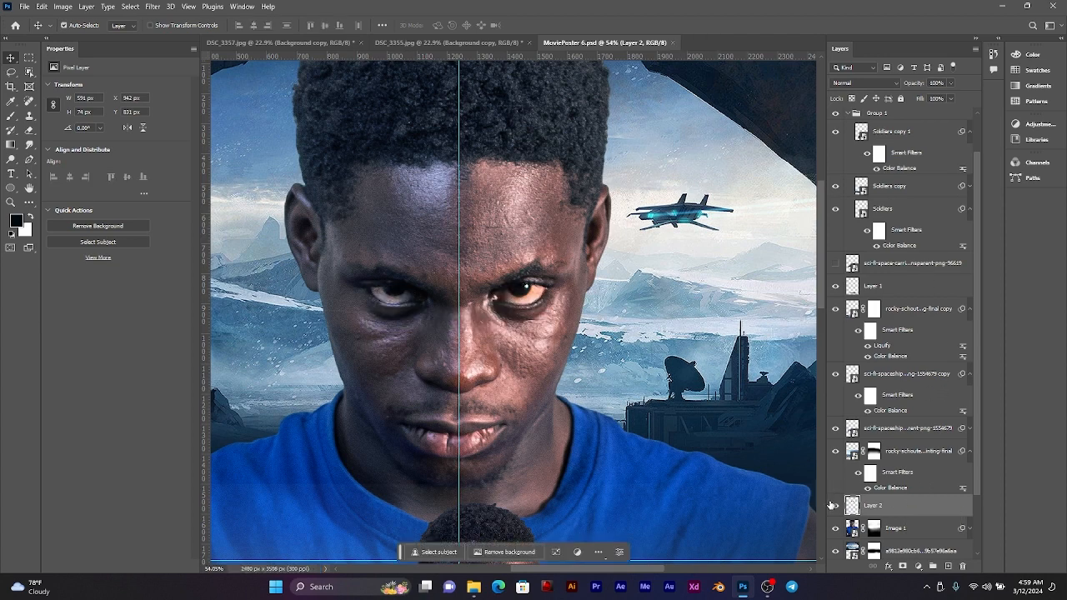
left_click(835, 530)
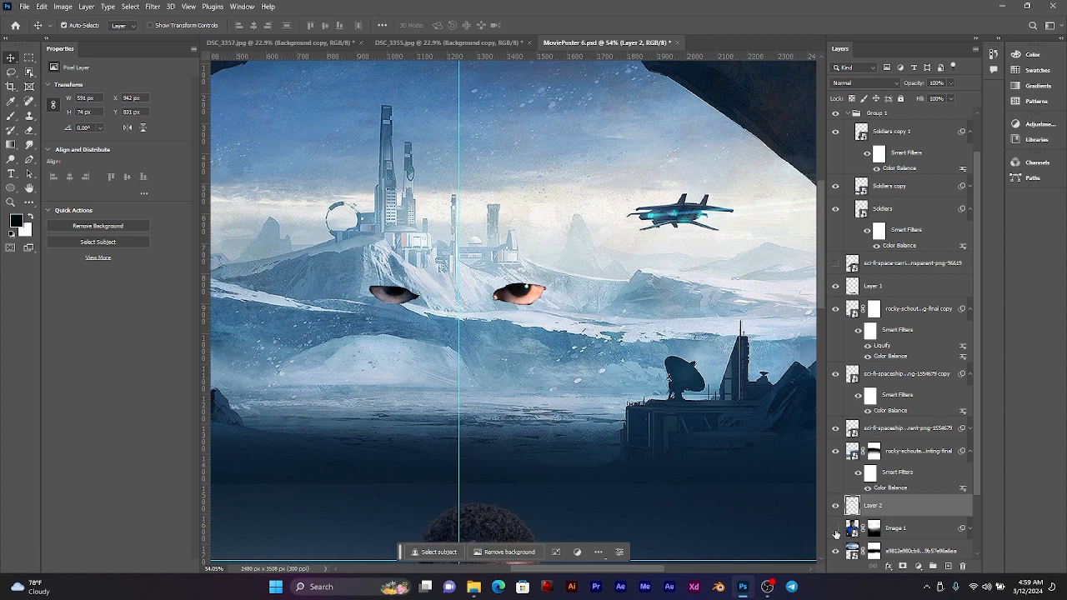
left_click(835, 530)
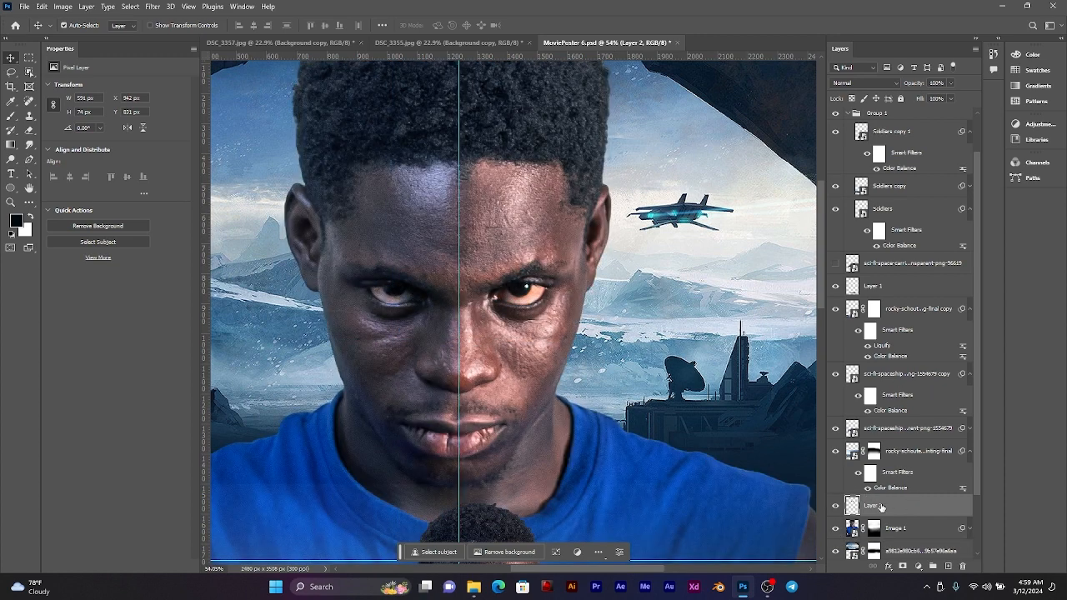
Step: Rename Layer 2 as Eyes and load its pixels as a selection
double_click(873, 506)
type("Eyes")
key("Return")
right_click(852, 506)
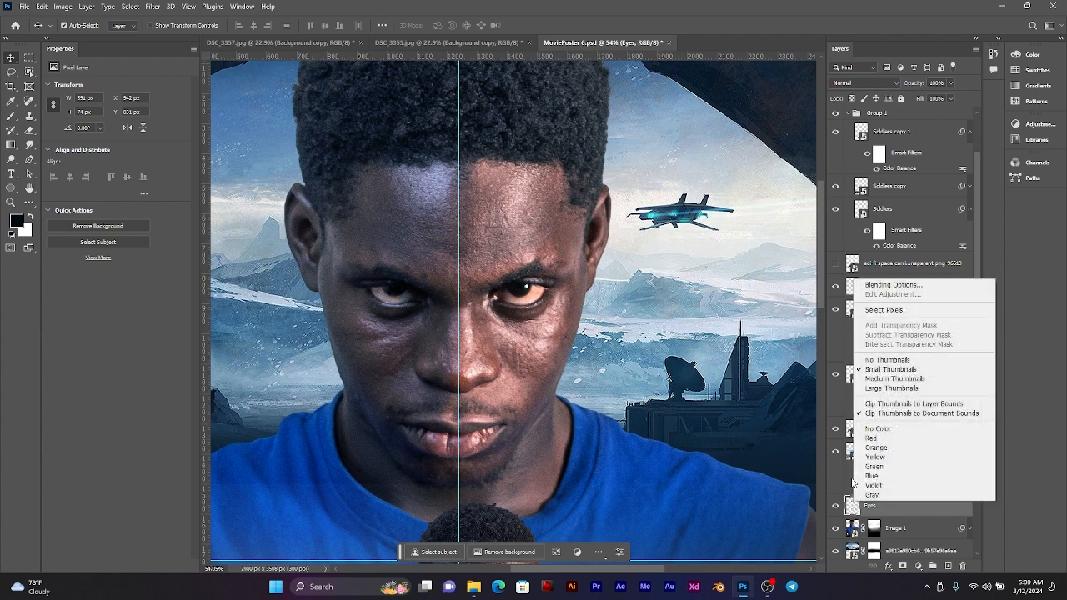
left_click(883, 311)
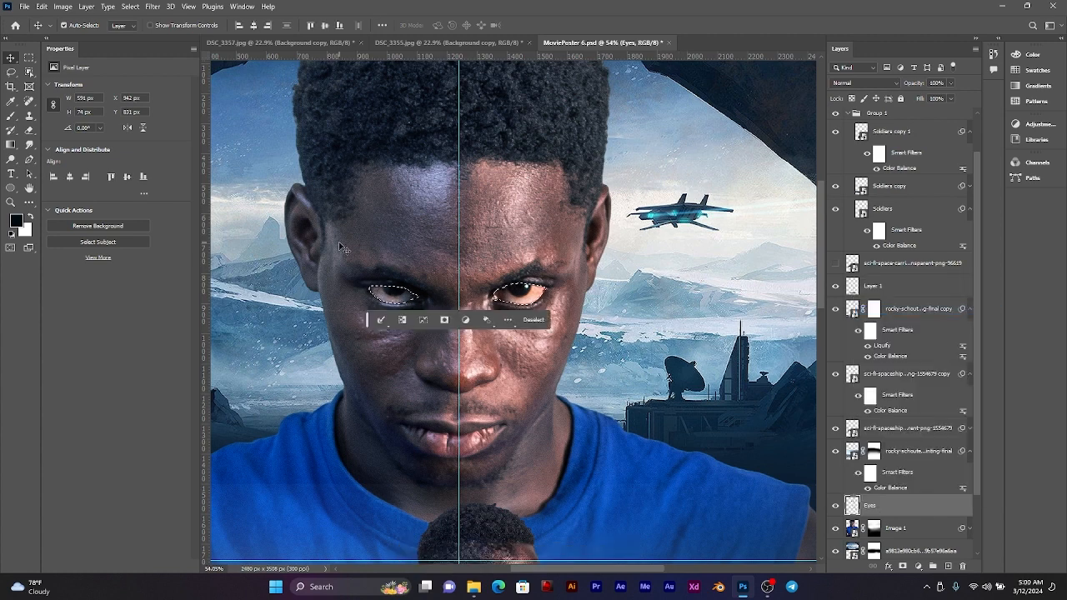
Step: Fill the selected eyes with the pale blue-grey colour d7dde2 sampled from the background, in Normal mode at 100% opacity
left_click(63, 7)
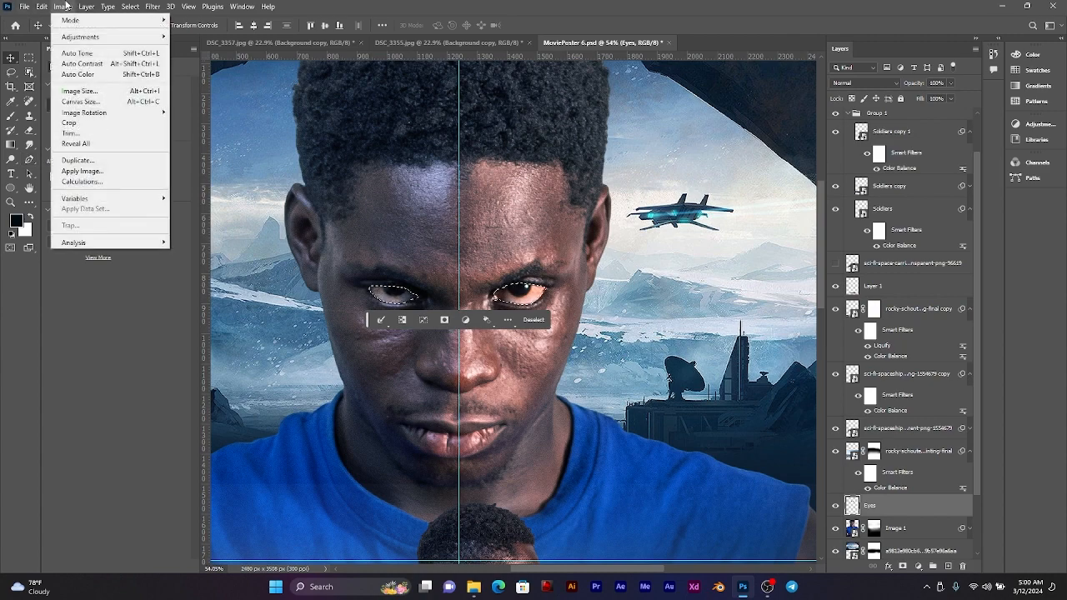
mouse_move(47, 7)
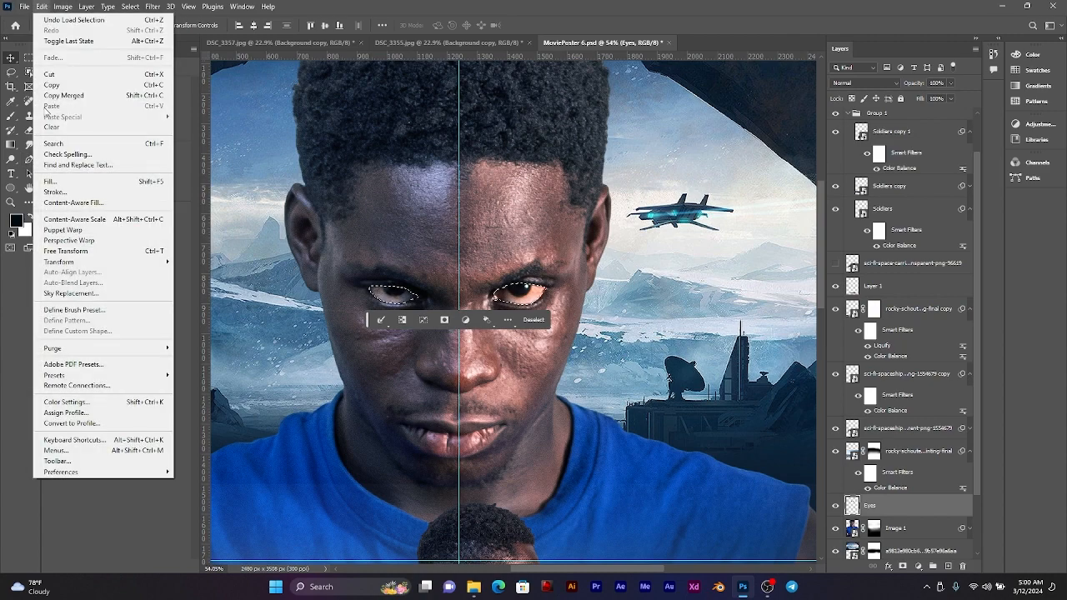
left_click(52, 180)
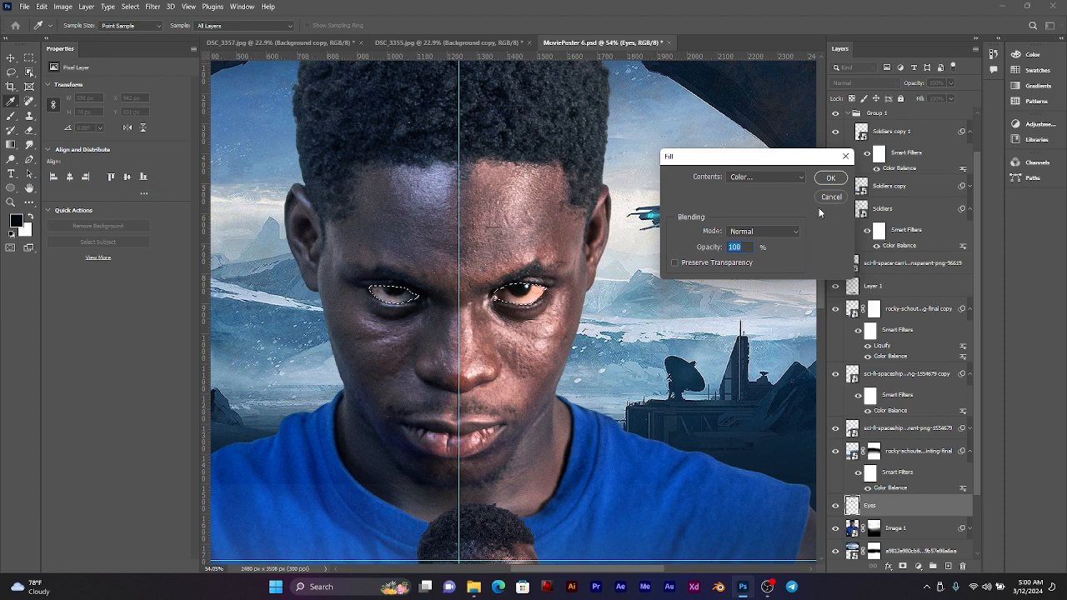
left_click_drag(776, 163, 966, 189)
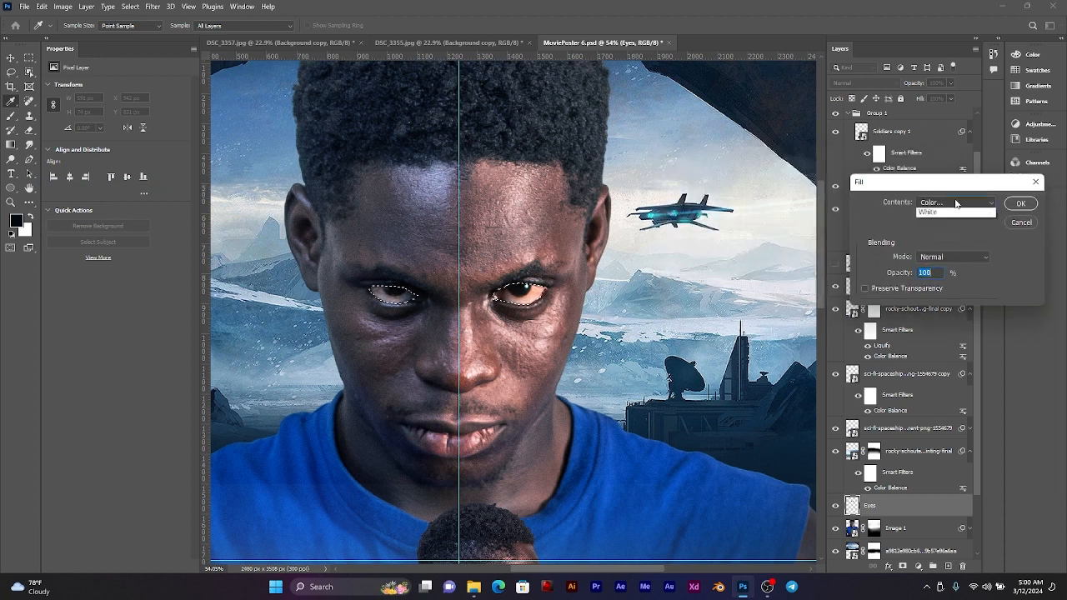
left_click(955, 200)
left_click(950, 233)
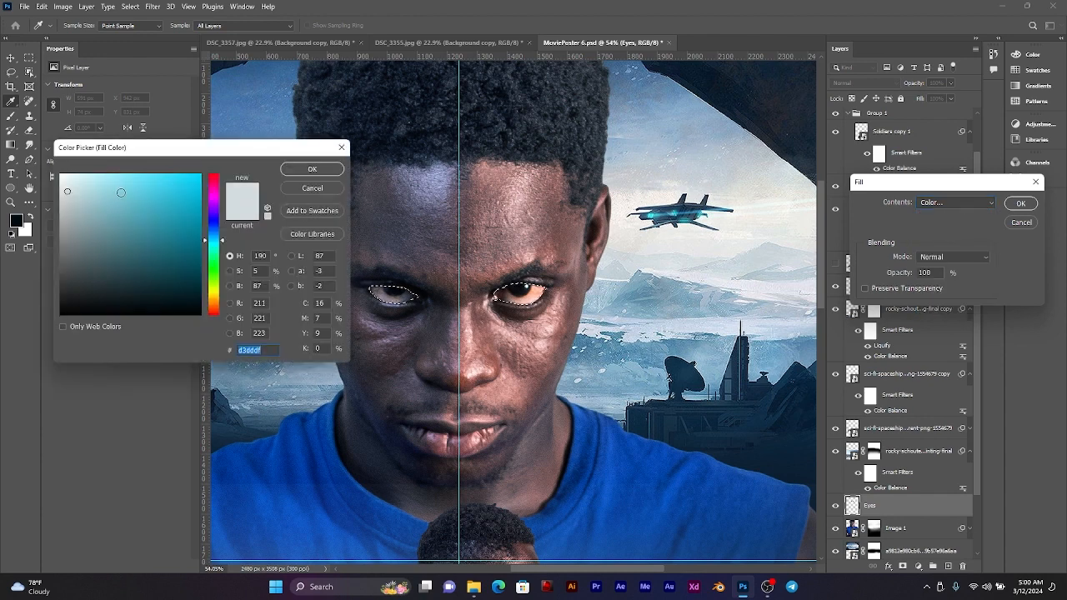
left_click(755, 200)
left_click(766, 212)
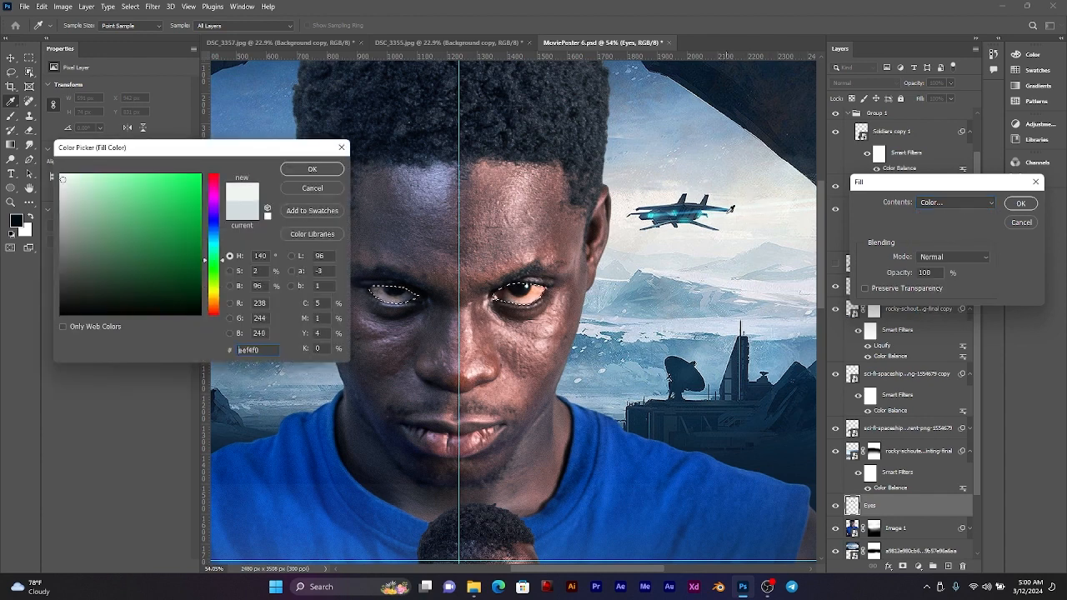
left_click(630, 225)
left_click(629, 207)
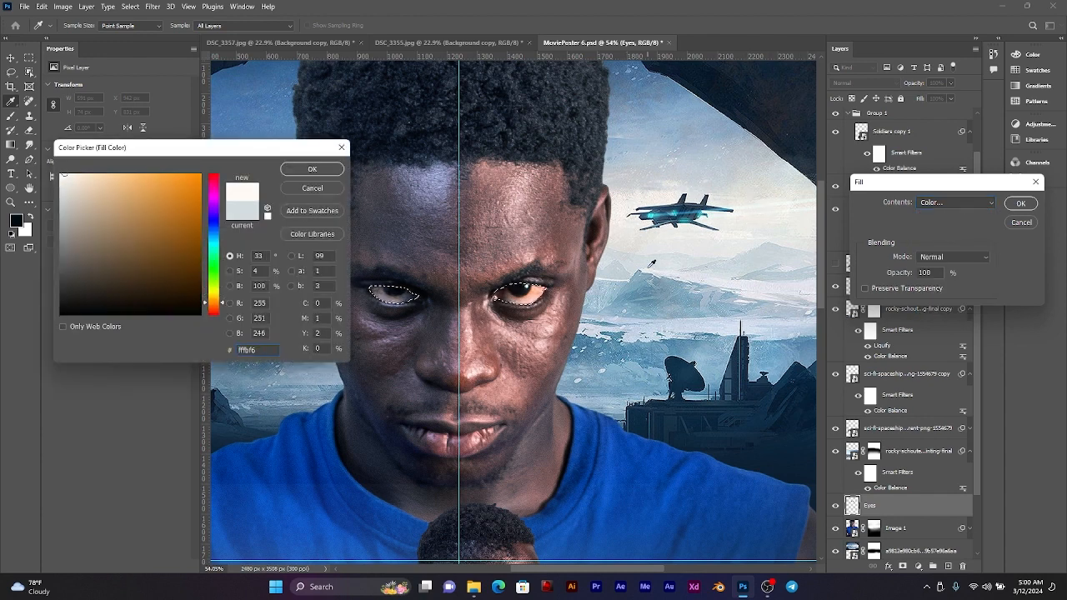
left_click(648, 272)
left_click(685, 267)
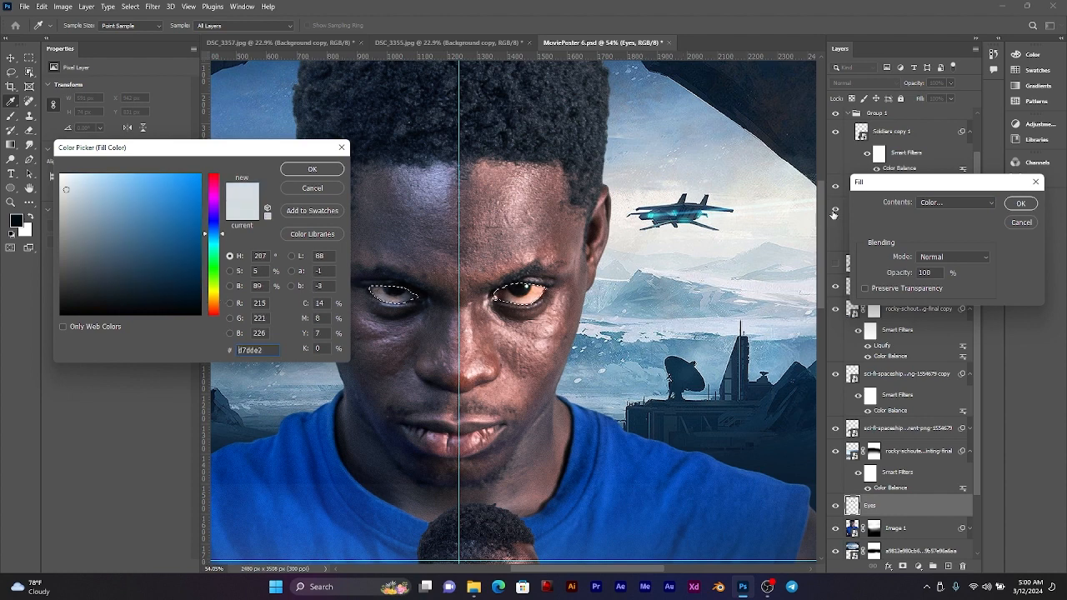
left_click(1031, 207)
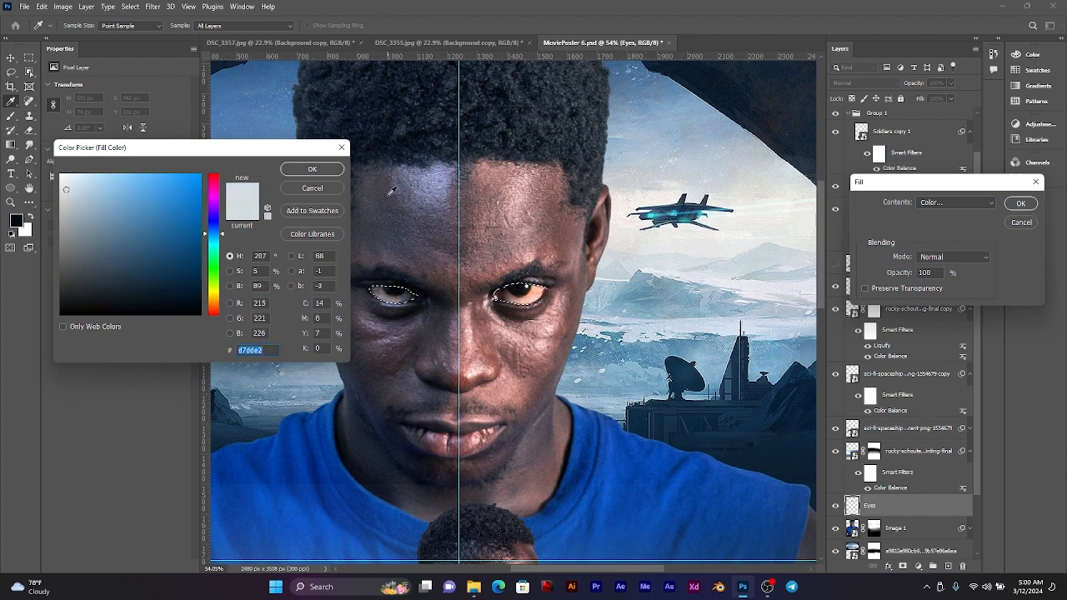
left_click(291, 171)
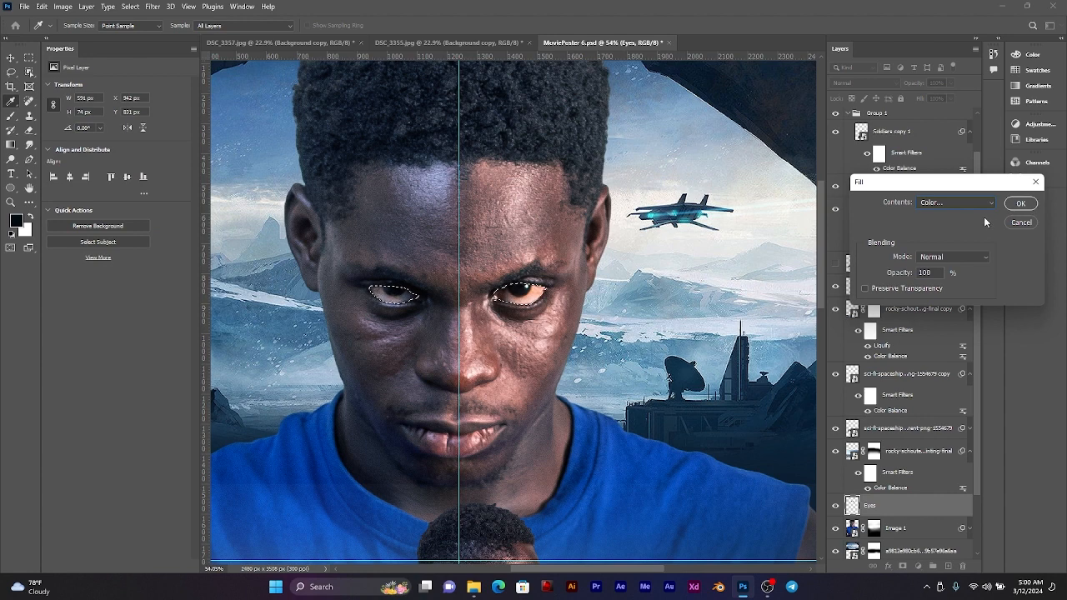
left_click(1018, 205)
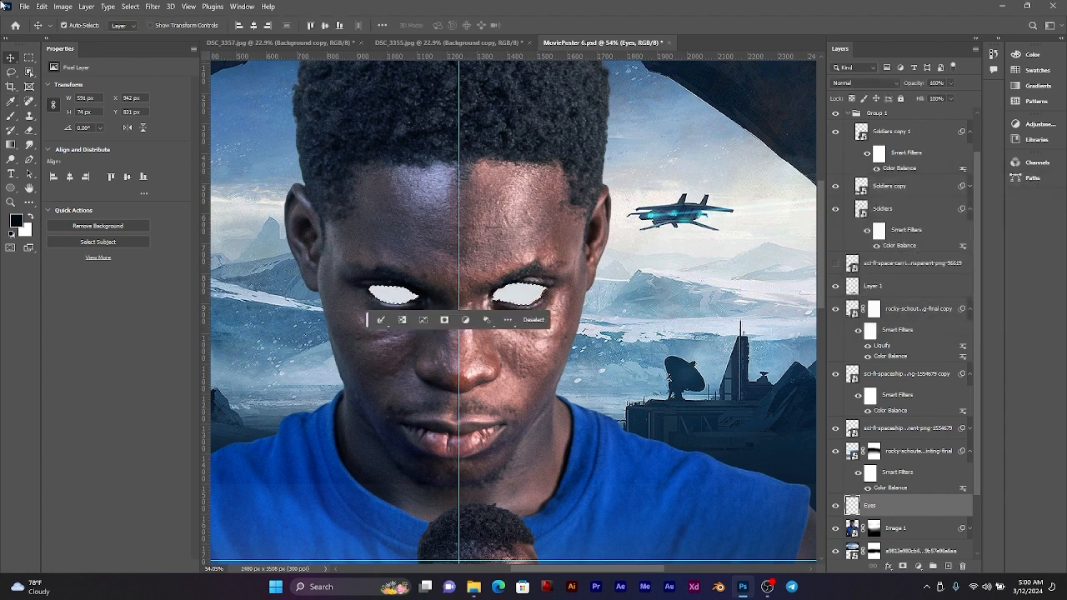
Step: Deselect the eyes and set the Eyes layer's blend mode to Screen
left_click(7, 55)
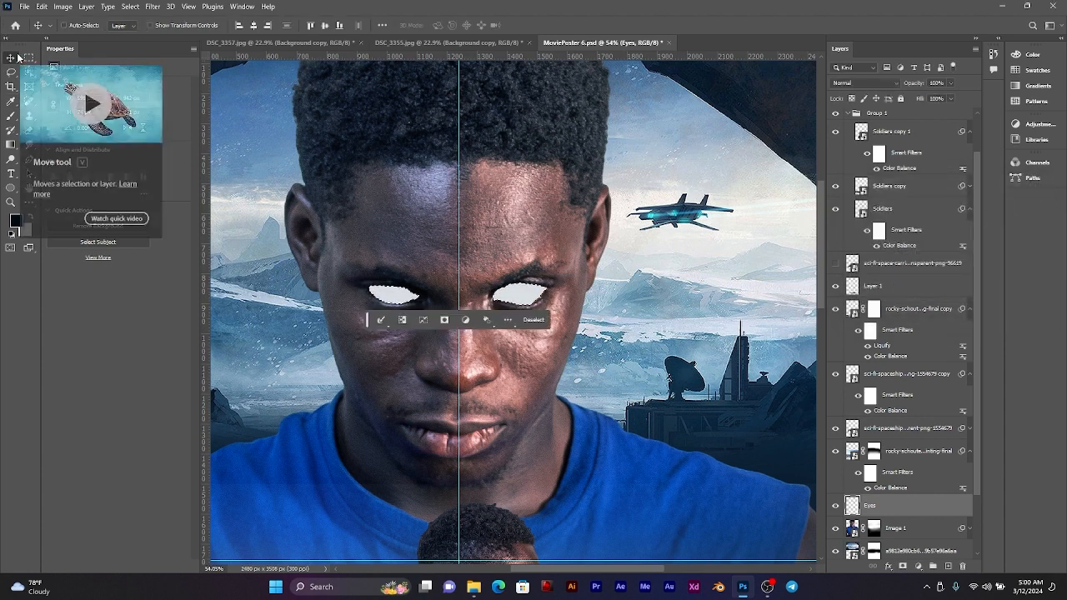
key("ctrl+d")
scroll(572, 242, "down", 1)
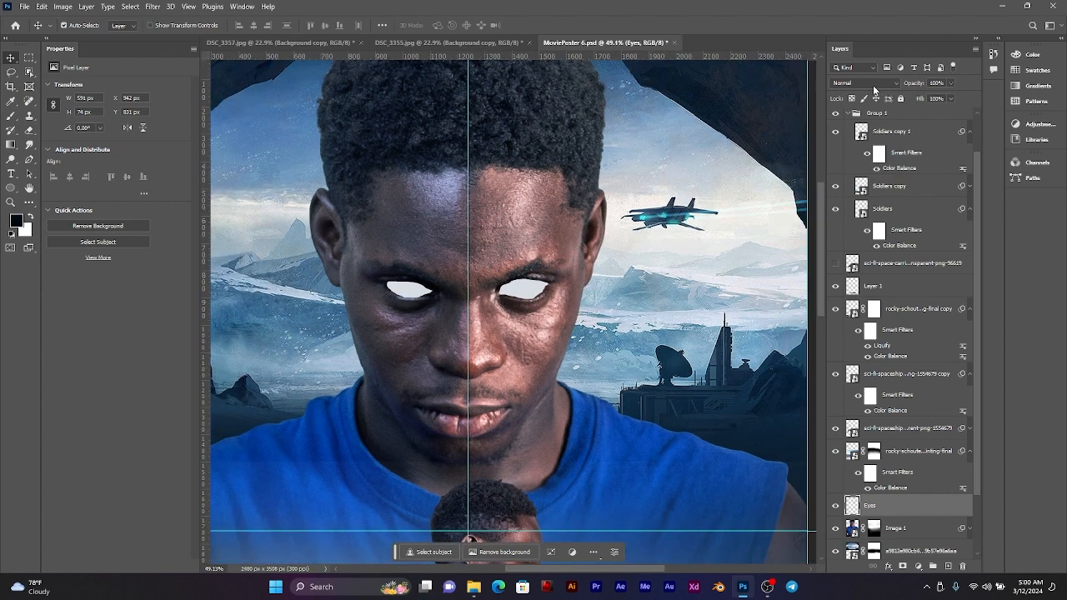
left_click(873, 84)
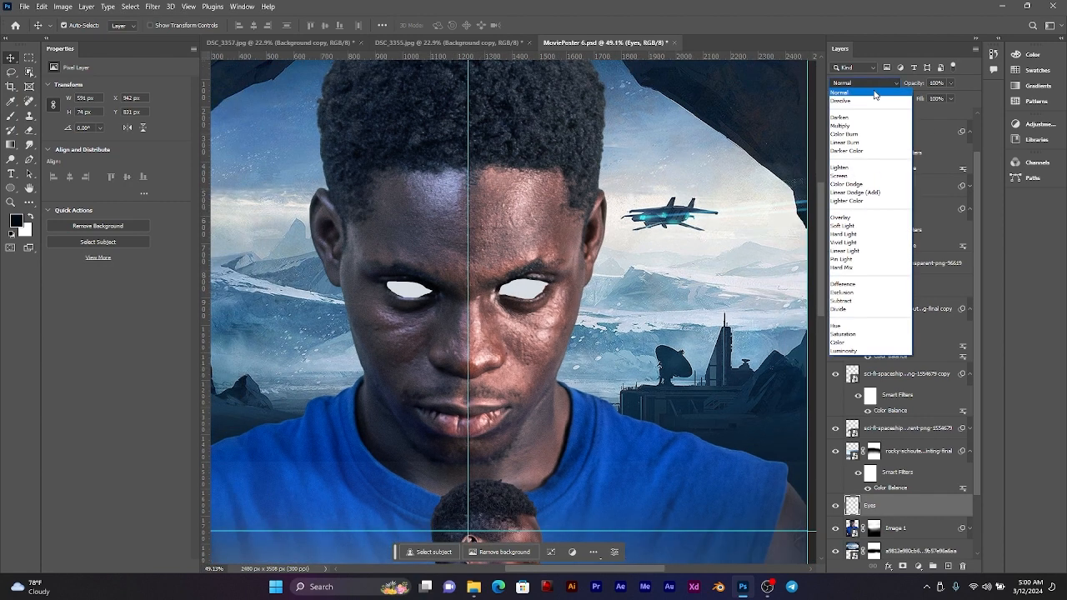
left_click(866, 177)
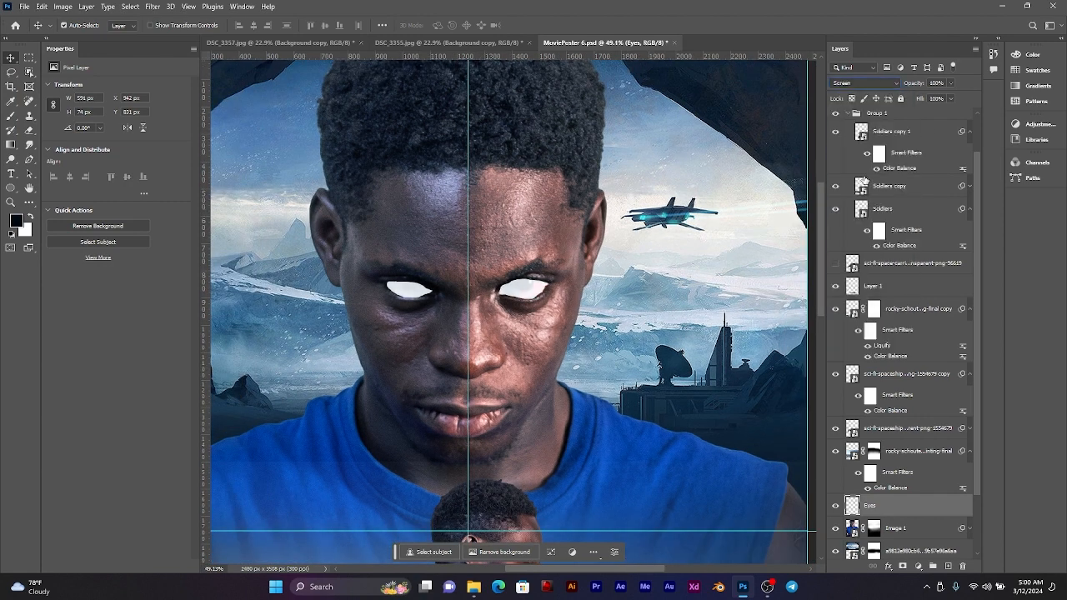
Step: Apply a Brightness/Contrast adjustment to the Eyes layer with brightness 28 and contrast -7
left_click(58, 7)
mouse_move(85, 39)
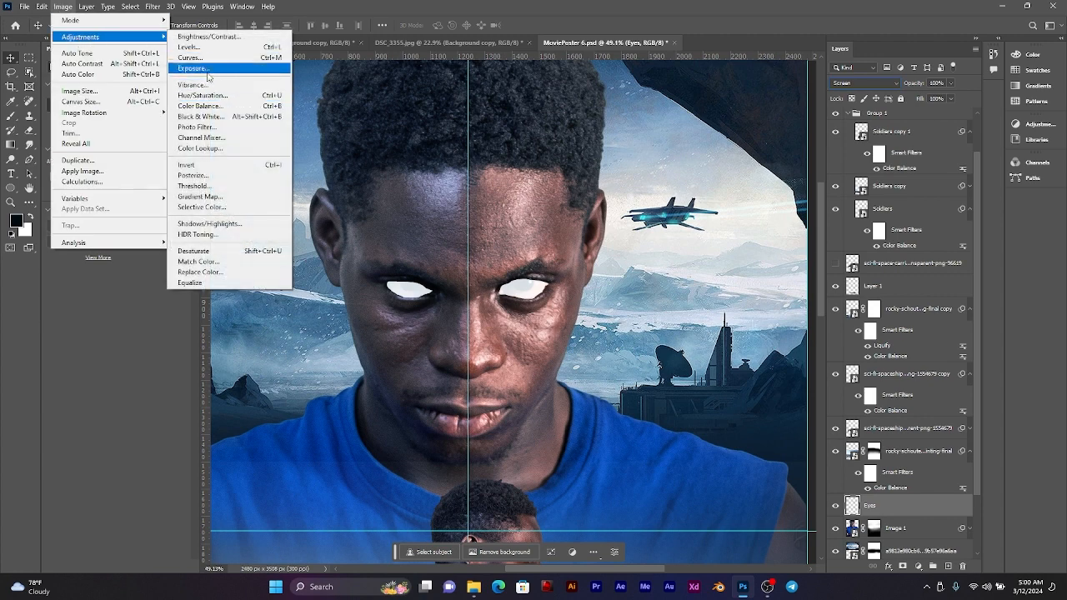
left_click(208, 37)
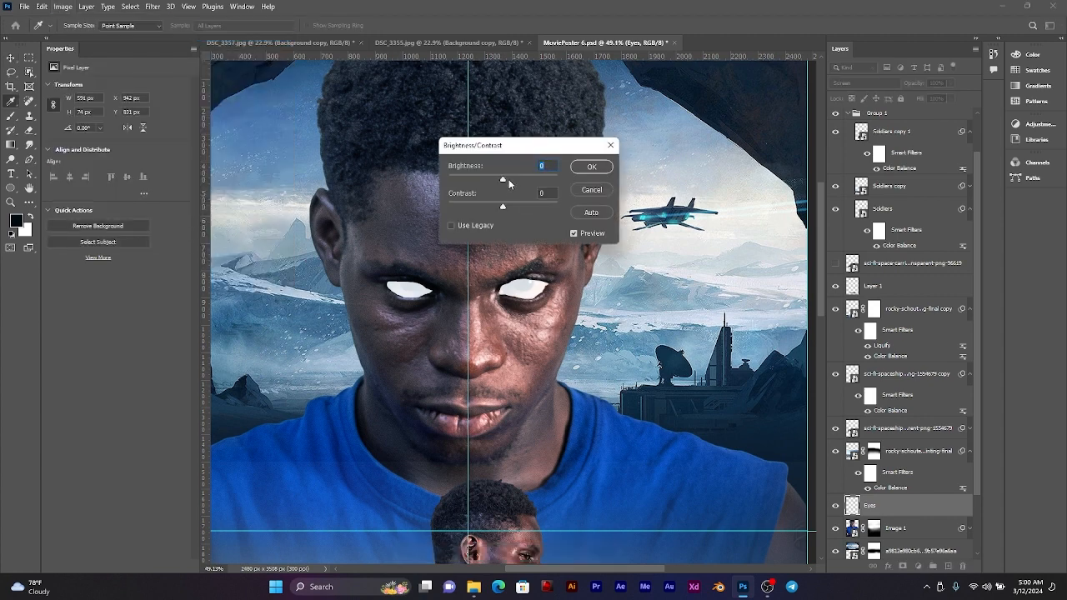
left_click_drag(509, 179, 496, 209)
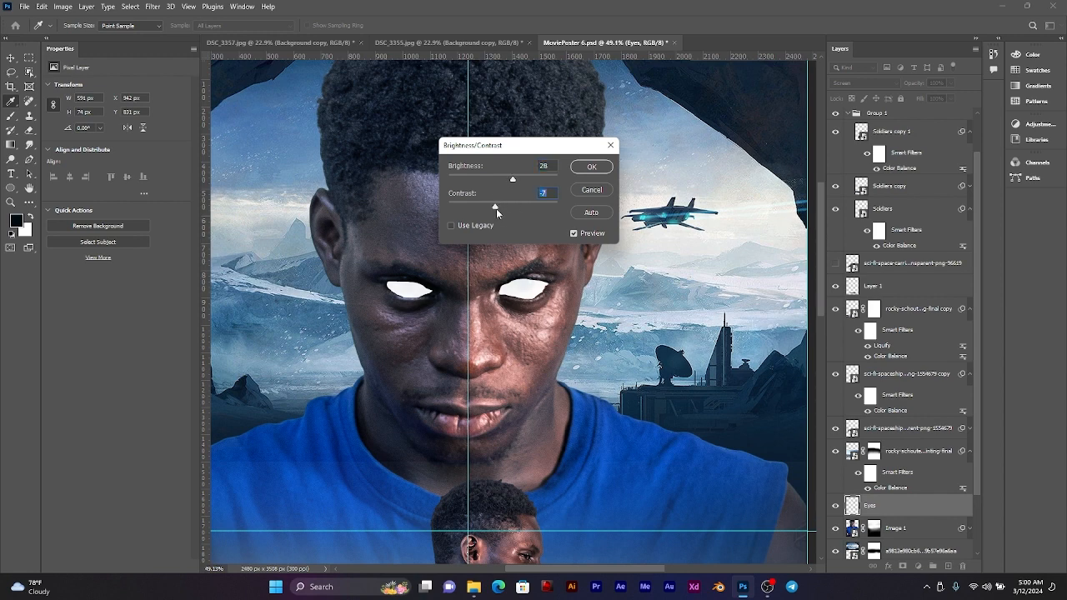
left_click(591, 167)
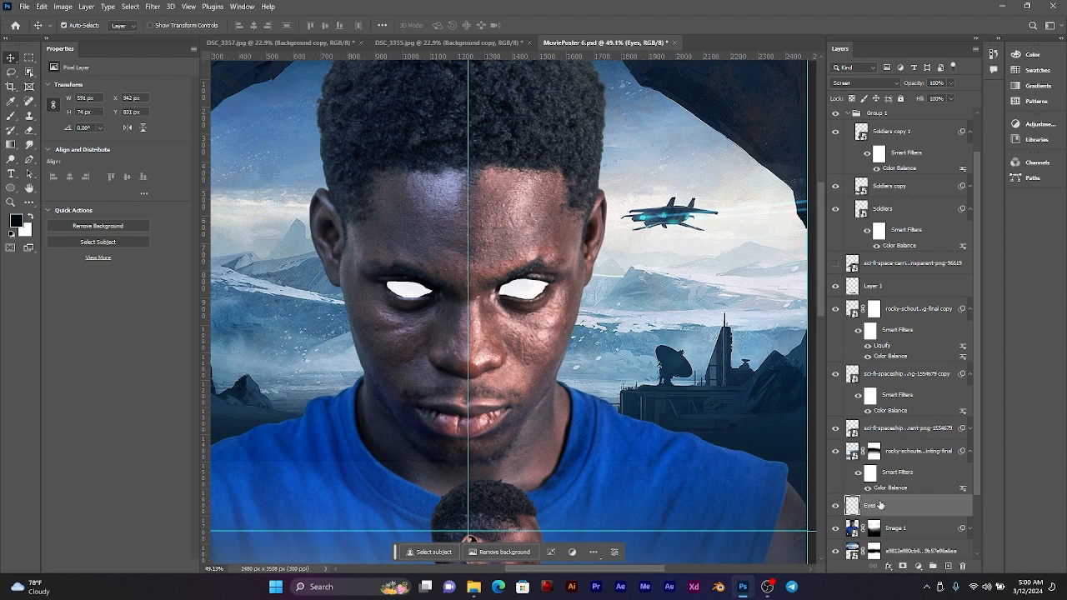
Step: Add a white Outer Glow to the Eyes layer in Screen mode at 100% opacity
left_click(890, 567)
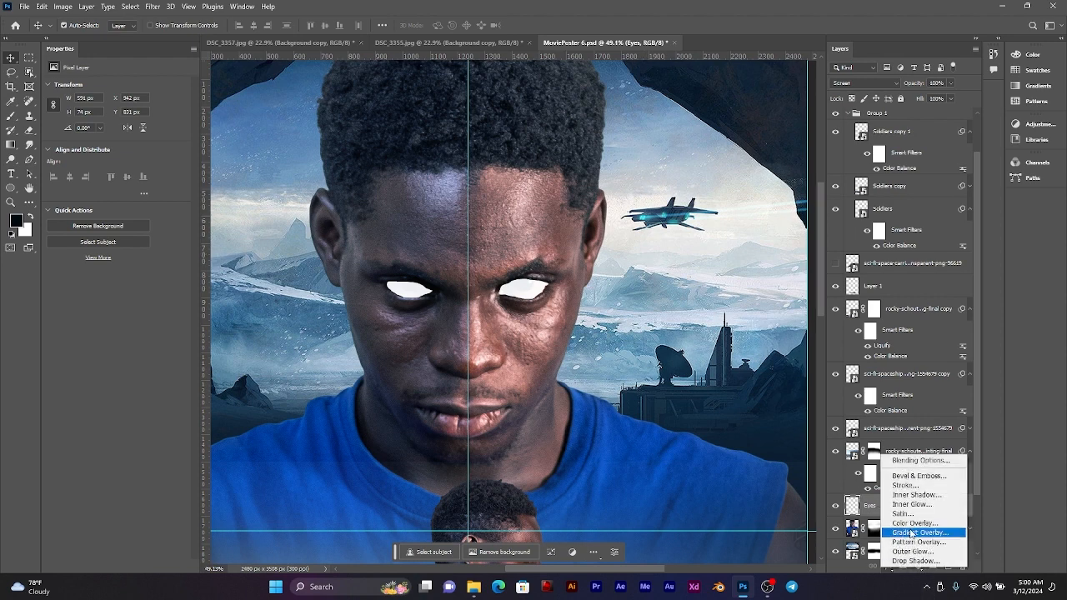
left_click(913, 551)
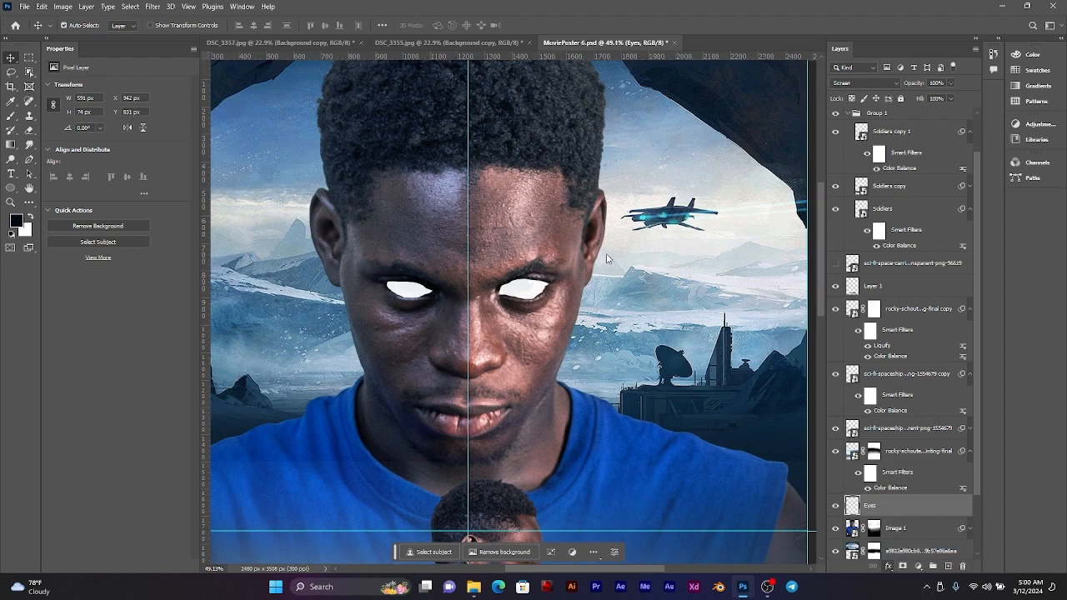
mouse_move(468, 297)
left_mouse_down()
mouse_move(917, 263)
mouse_move(763, 203)
left_mouse_up()
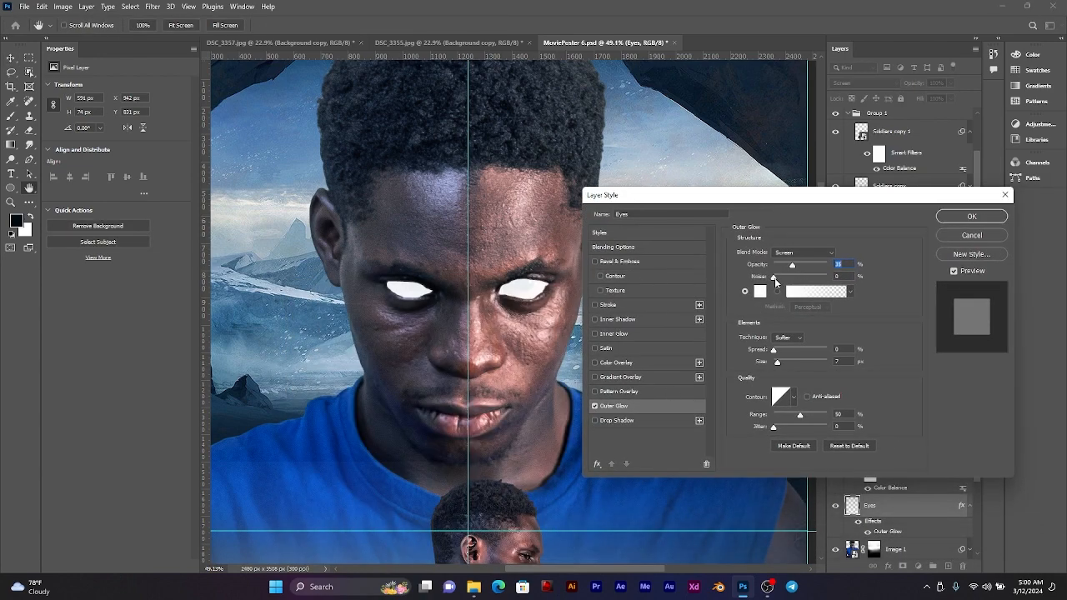
left_click_drag(793, 267, 828, 275)
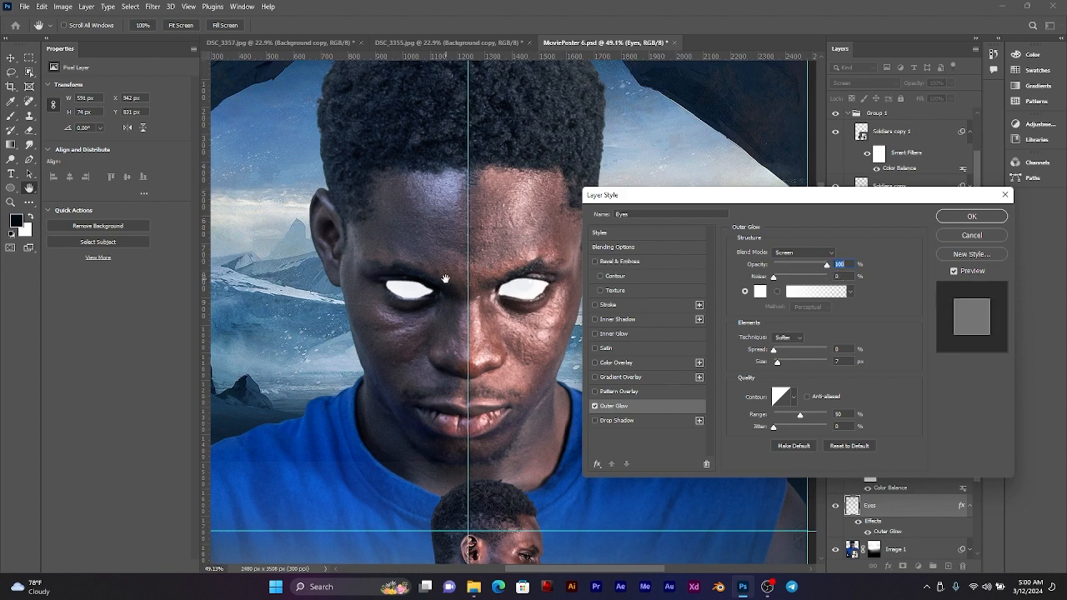
left_click_drag(441, 279, 419, 291)
key("alt")
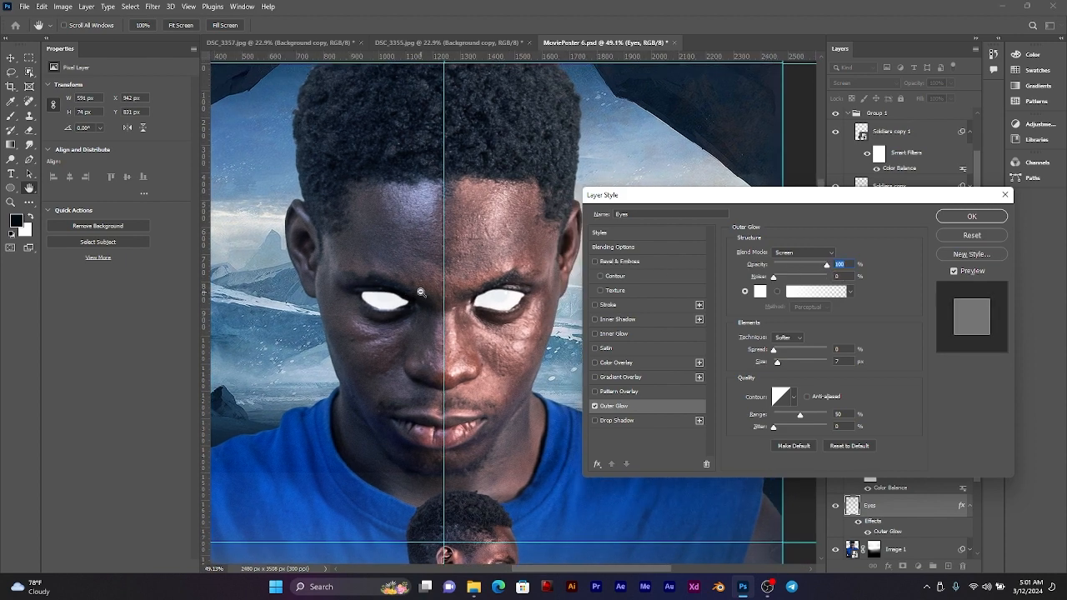
left_click(422, 290, "alt")
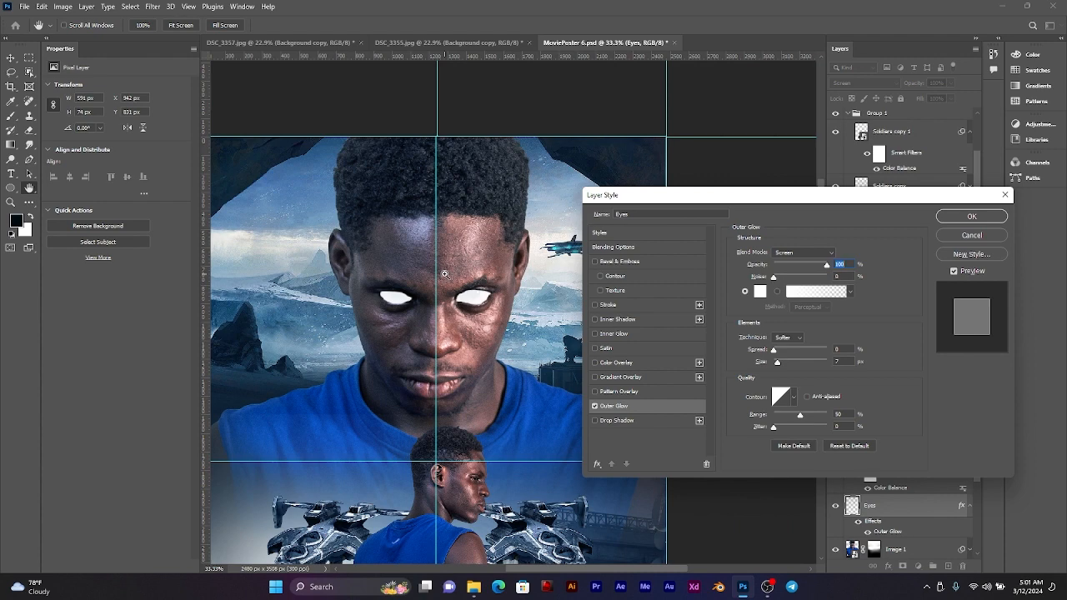
key("ctrl+plus")
key("ctrl+plus")
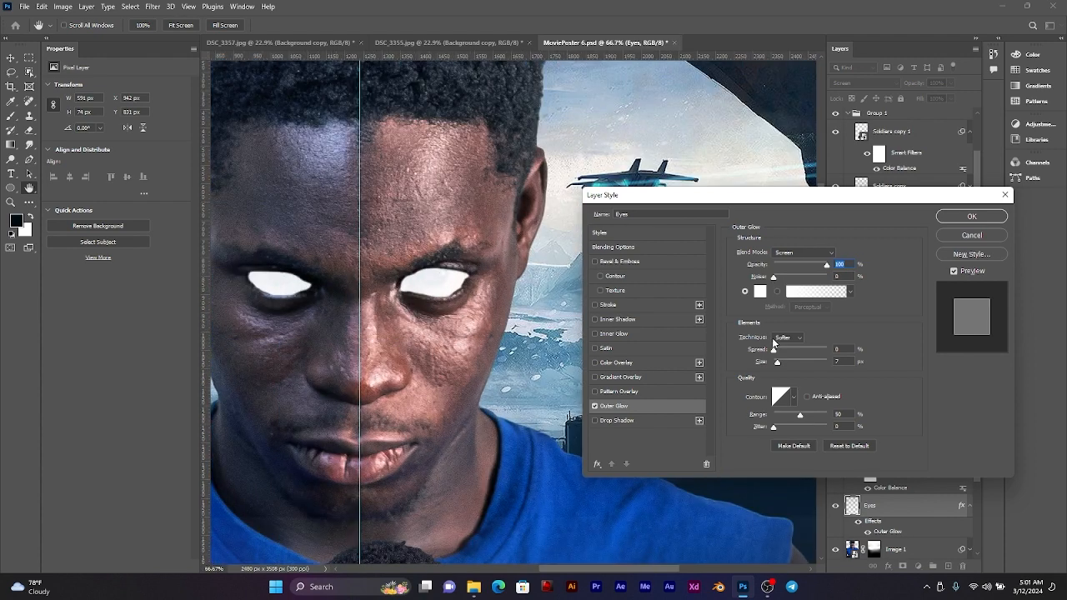
Step: Set the outer glow's spread to 16% and its size to 101 px, and apply the layer style
left_click_drag(774, 350, 798, 362)
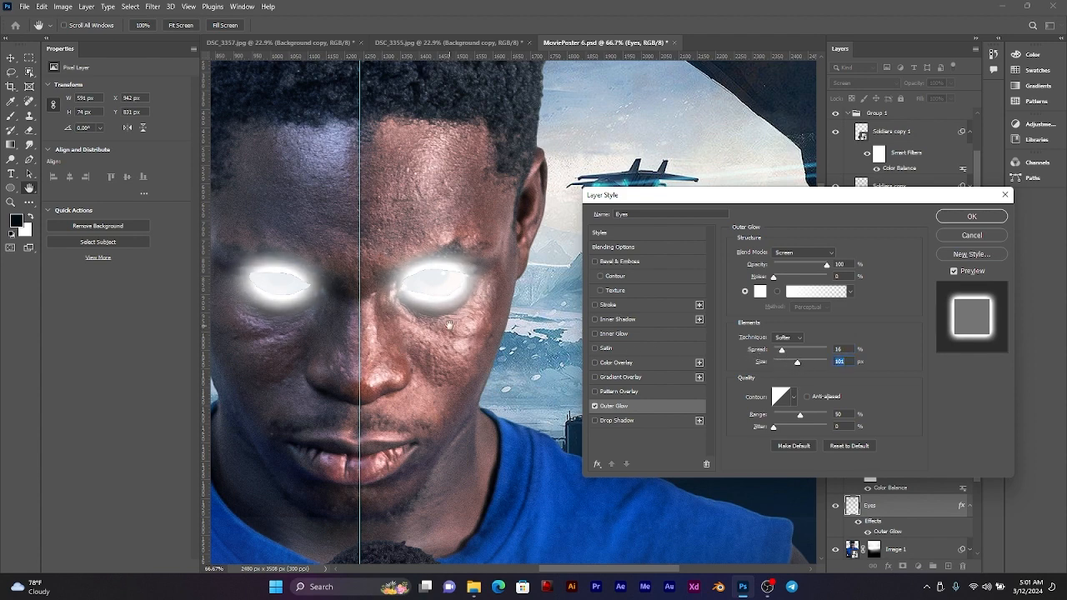
left_click_drag(400, 320, 468, 293)
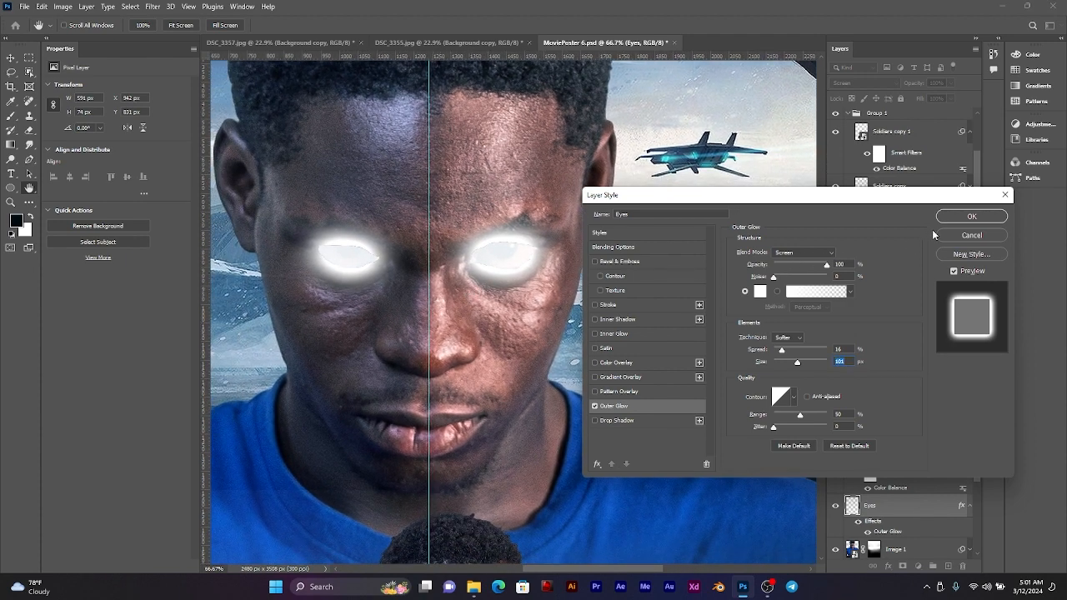
left_click(959, 219)
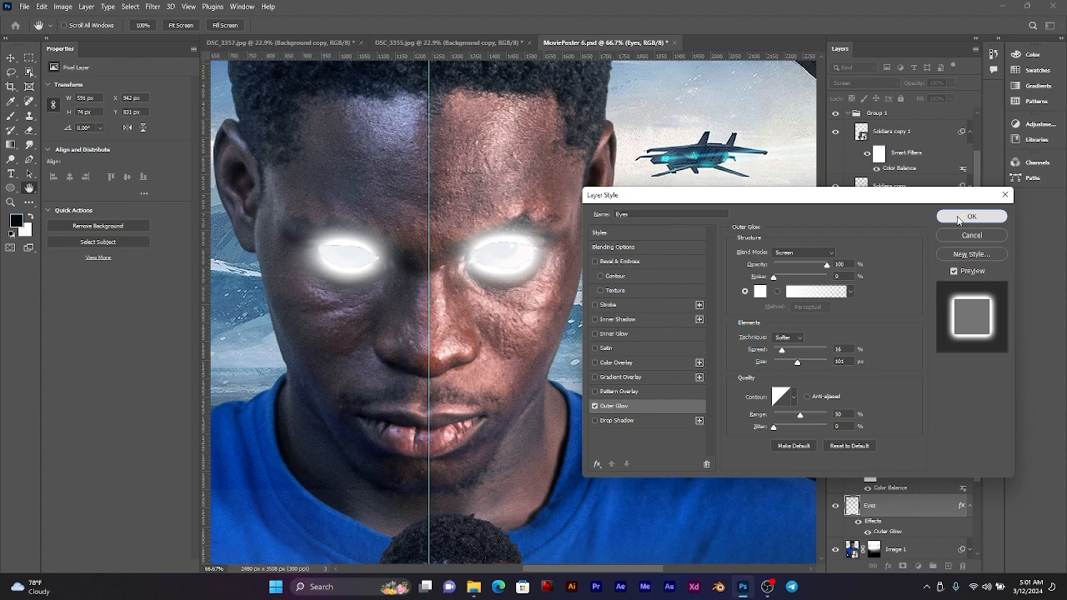
left_click(959, 219)
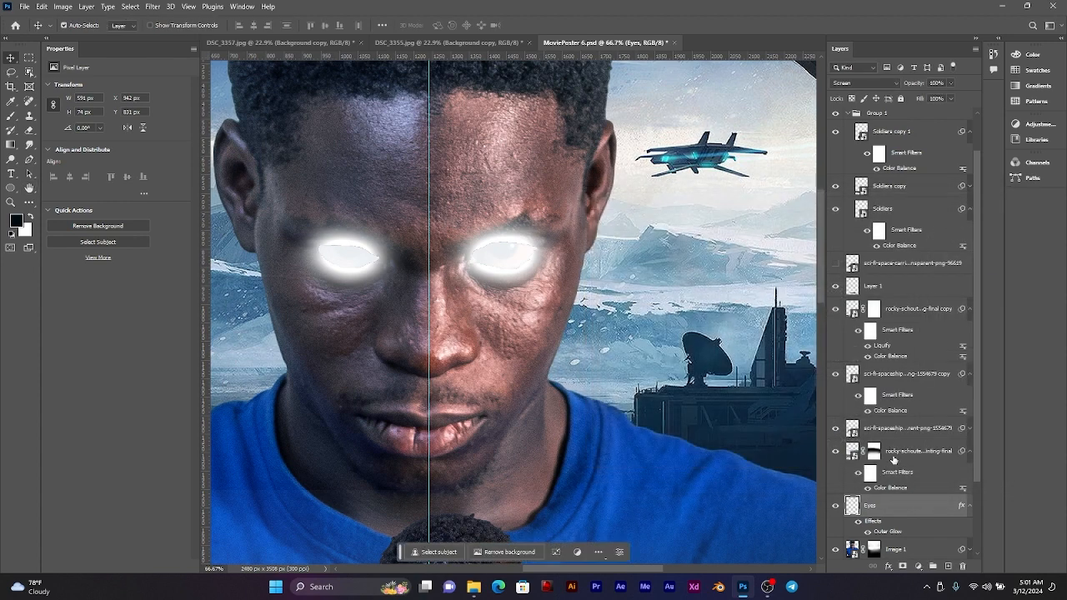
Step: Set the Eyes layer's blend mode to Normal and add a white Inner Glow with 100% opacity, 7% choke and 90 px size
left_click(874, 82)
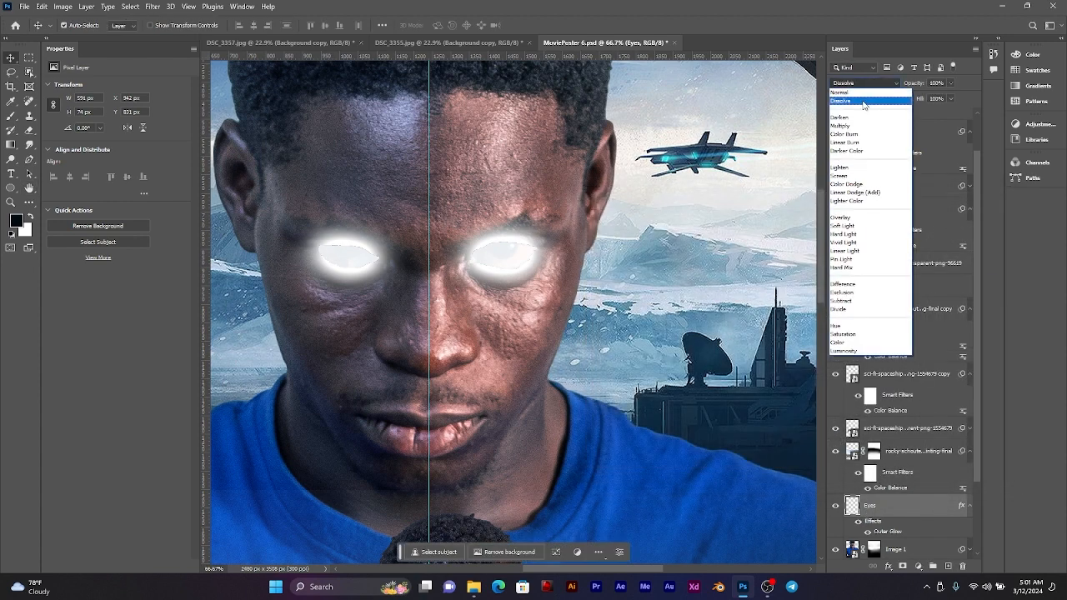
left_click(866, 93)
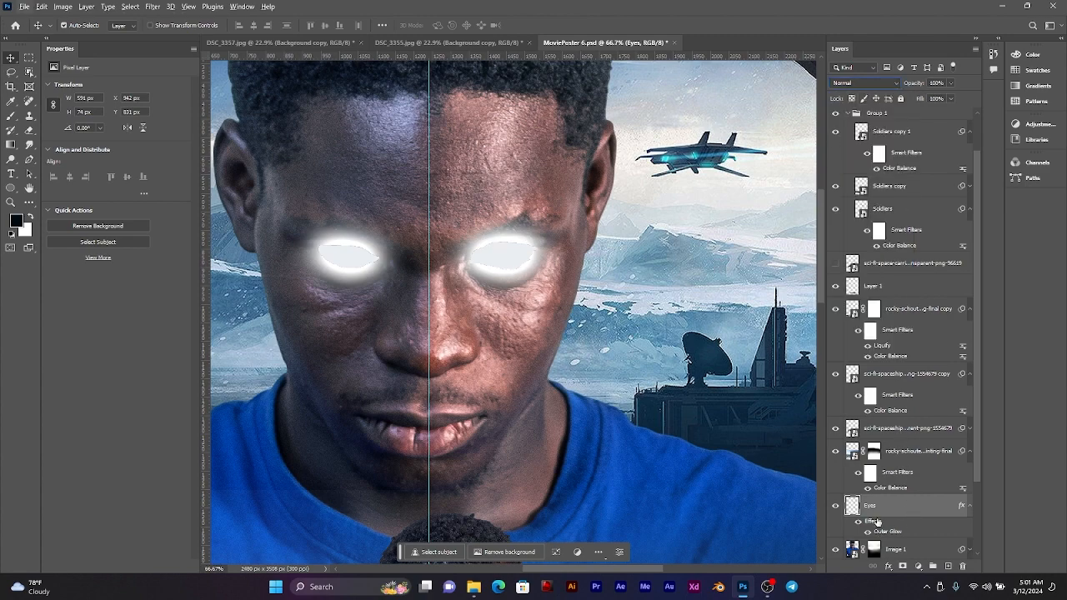
double_click(873, 522)
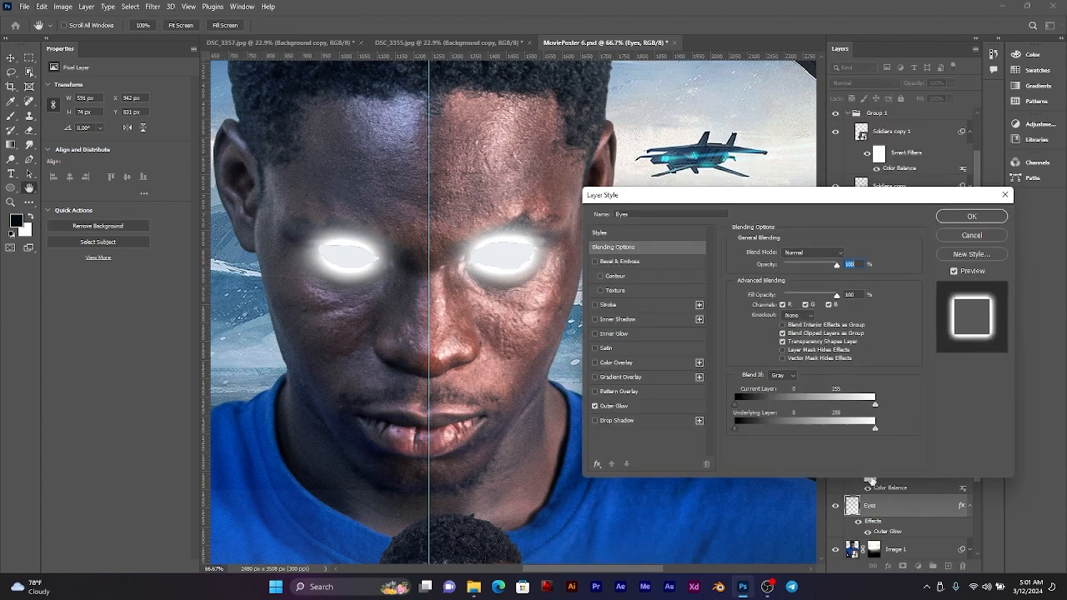
left_click(645, 406)
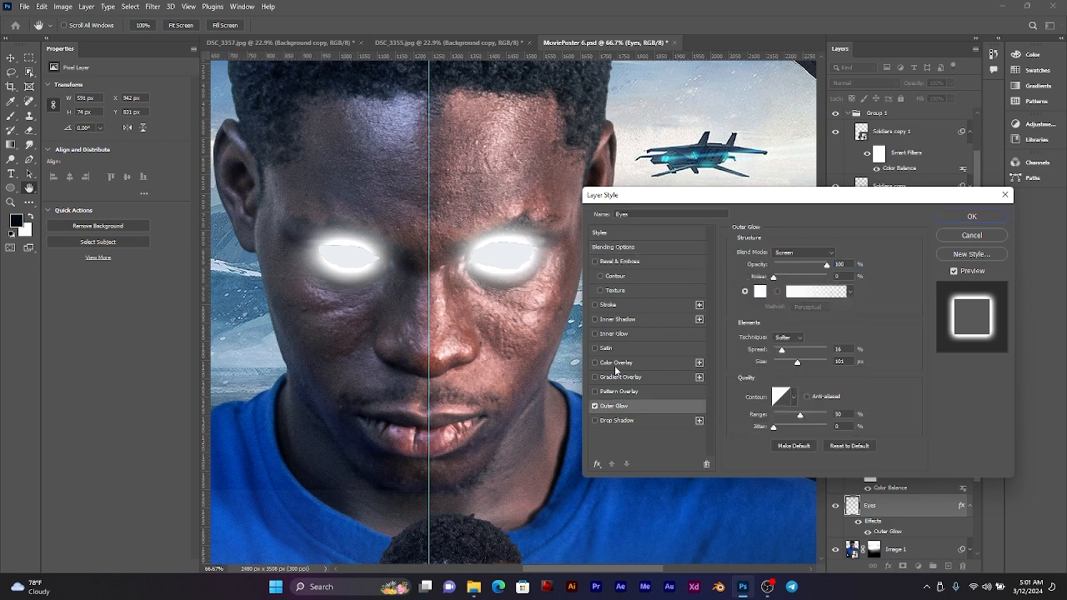
left_click(613, 335)
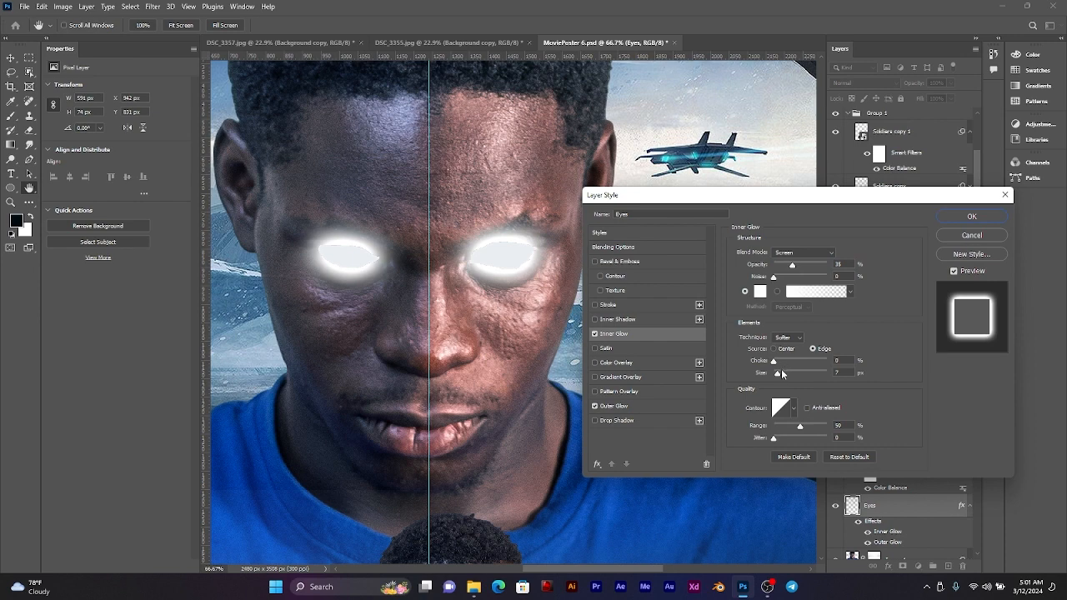
mouse_move(782, 368)
left_mouse_down()
mouse_move(799, 377)
mouse_move(778, 364)
left_mouse_up()
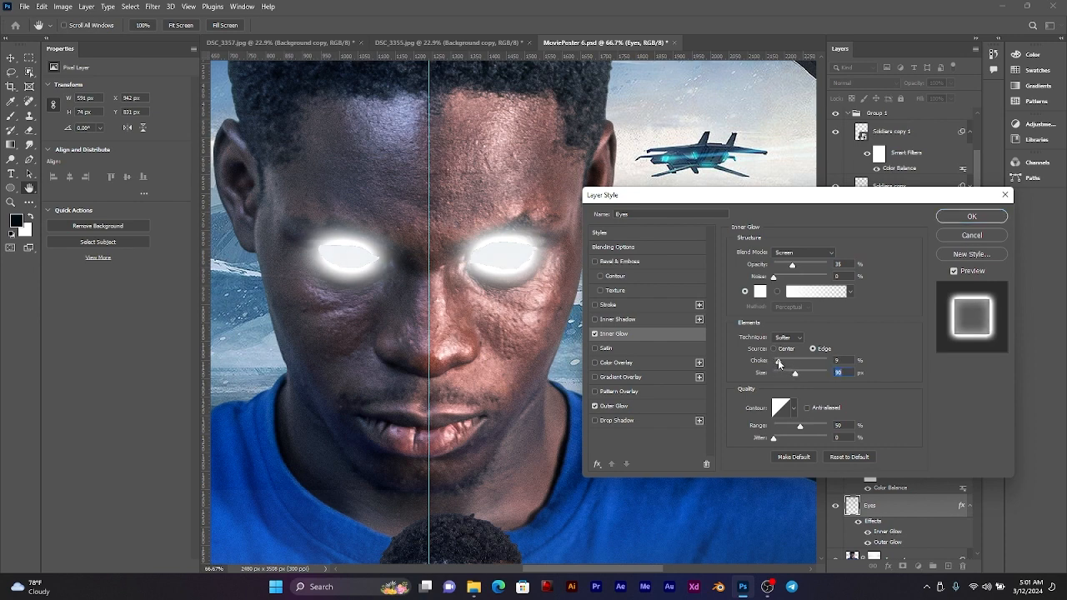
left_click_drag(794, 267, 826, 265)
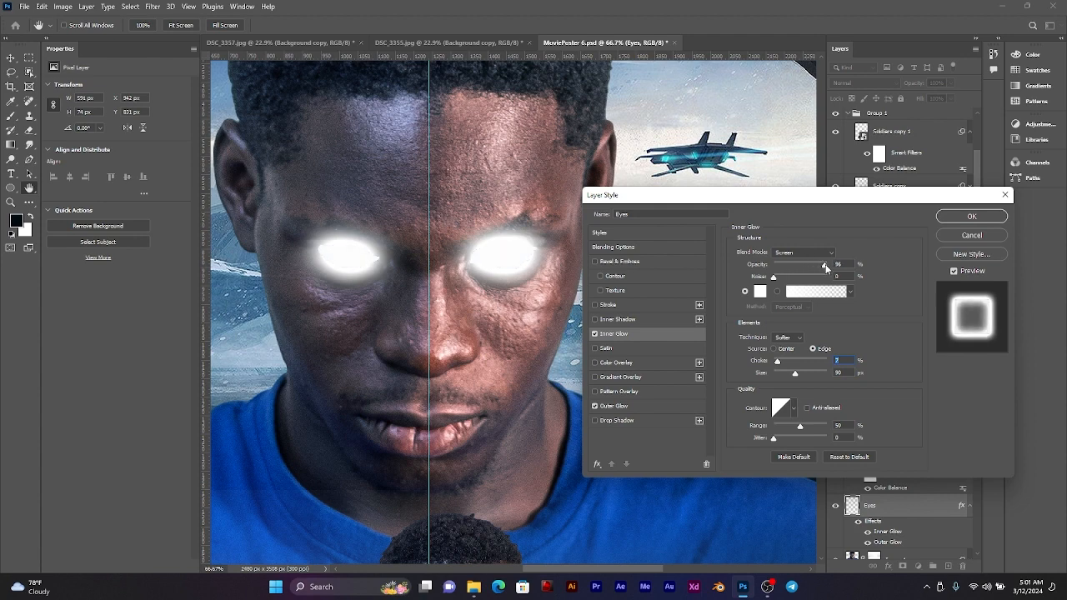
left_click(972, 216)
Step: Set the Eyes layer's blend mode to Screen
scroll(450, 238, "down", 5)
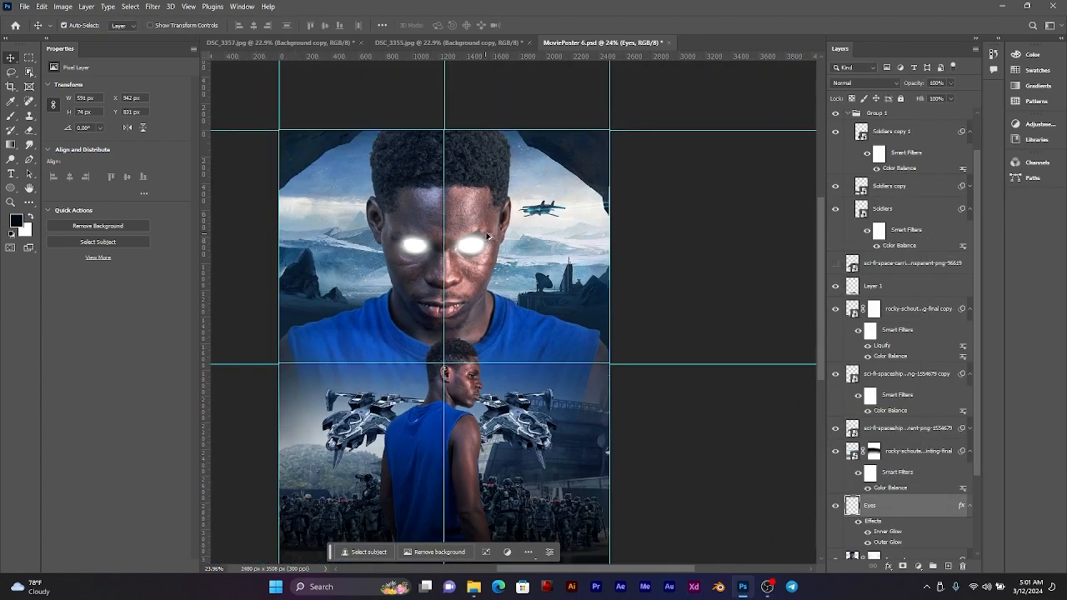
scroll(488, 238, "up", 5)
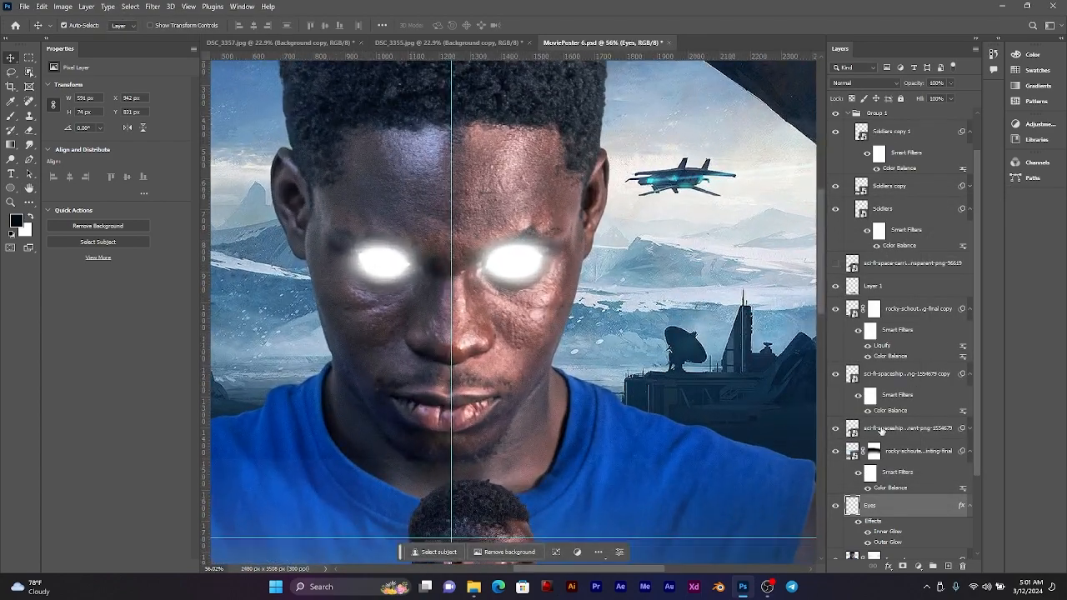
left_click(865, 84)
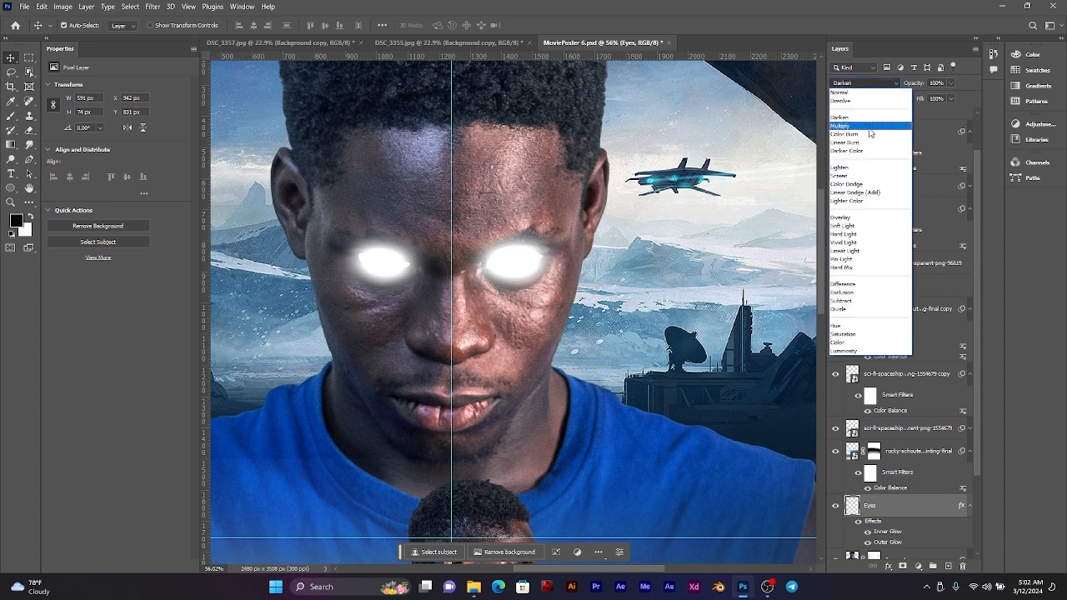
left_click(866, 178)
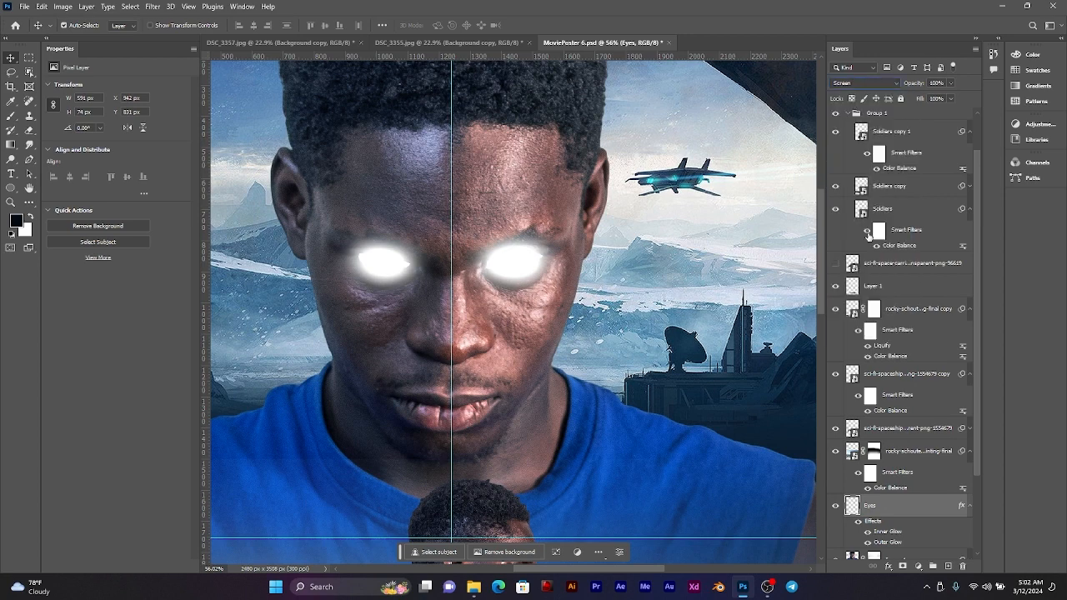
Step: Lower the opacity of the Eyes layer's inner glow and reduce its outer glow's spread to about 6%
double_click(886, 532)
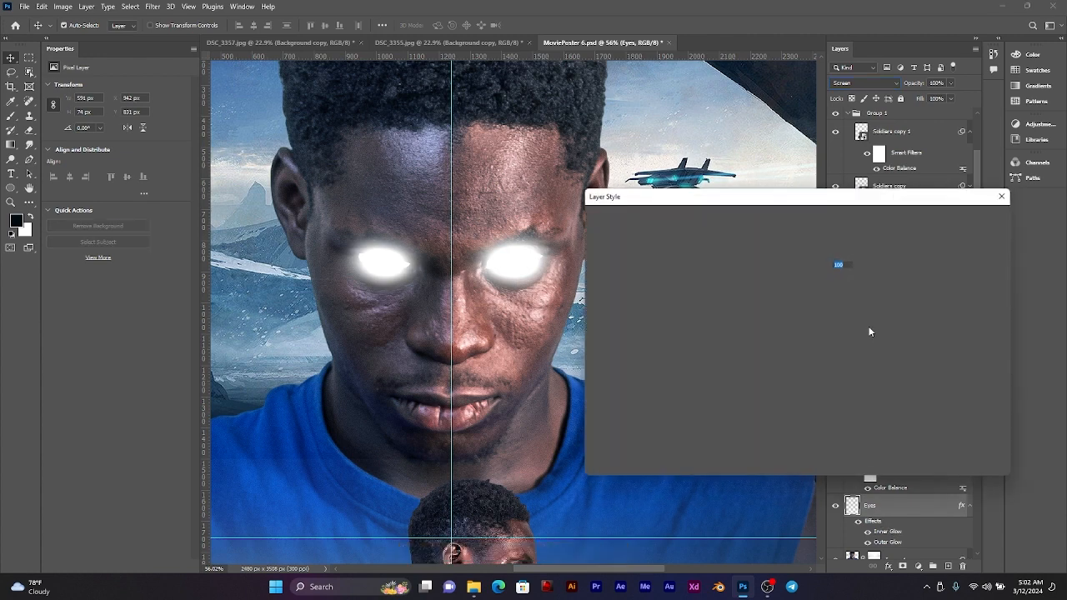
left_click(814, 265)
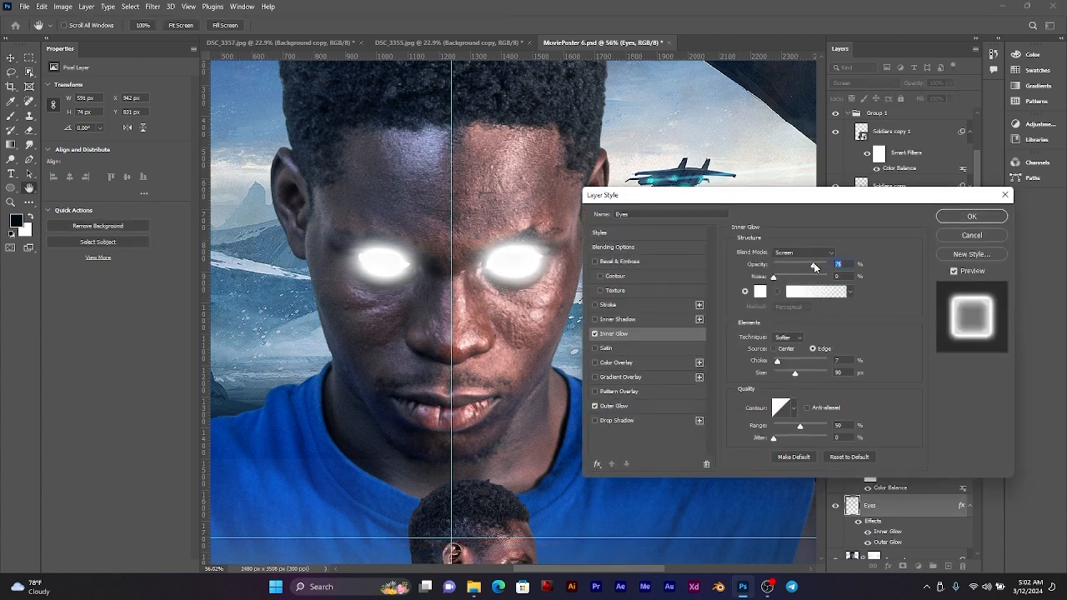
left_click_drag(814, 266, 812, 263)
left_click(638, 409)
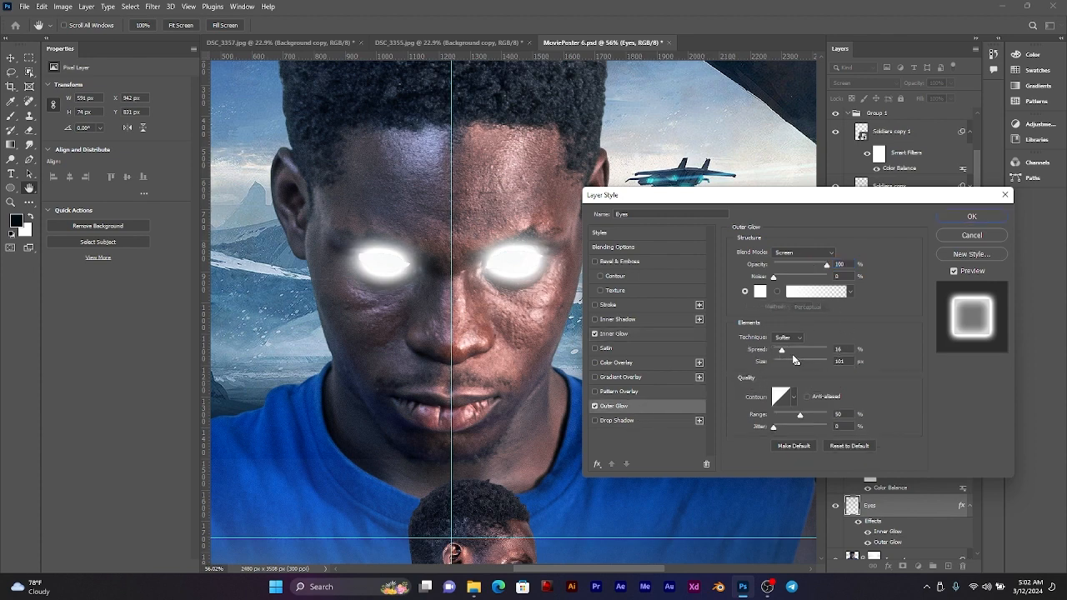
left_click_drag(783, 350, 769, 355)
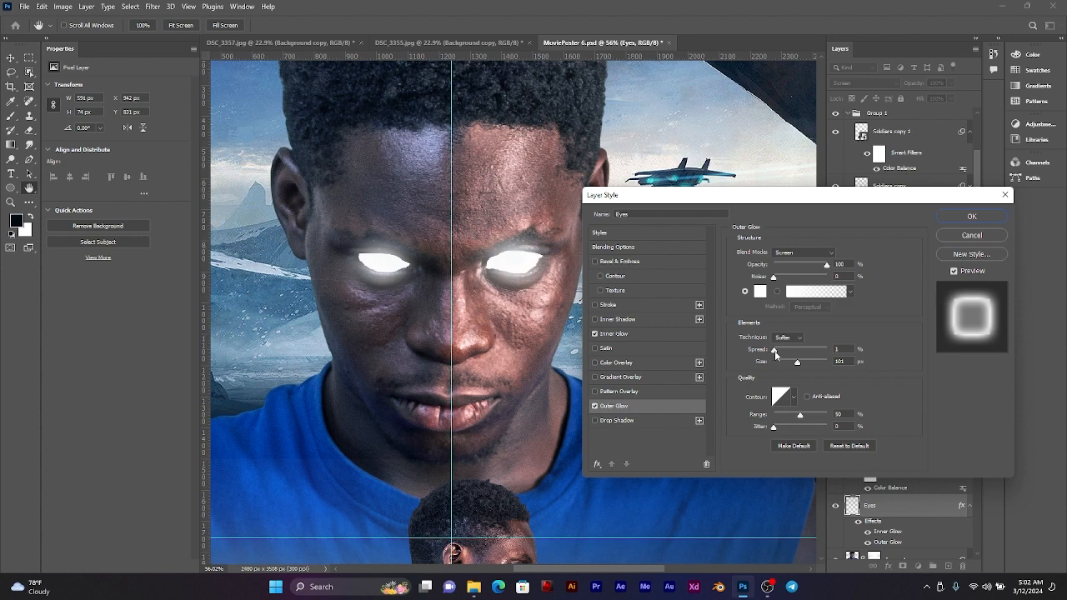
left_click_drag(775, 350, 777, 354)
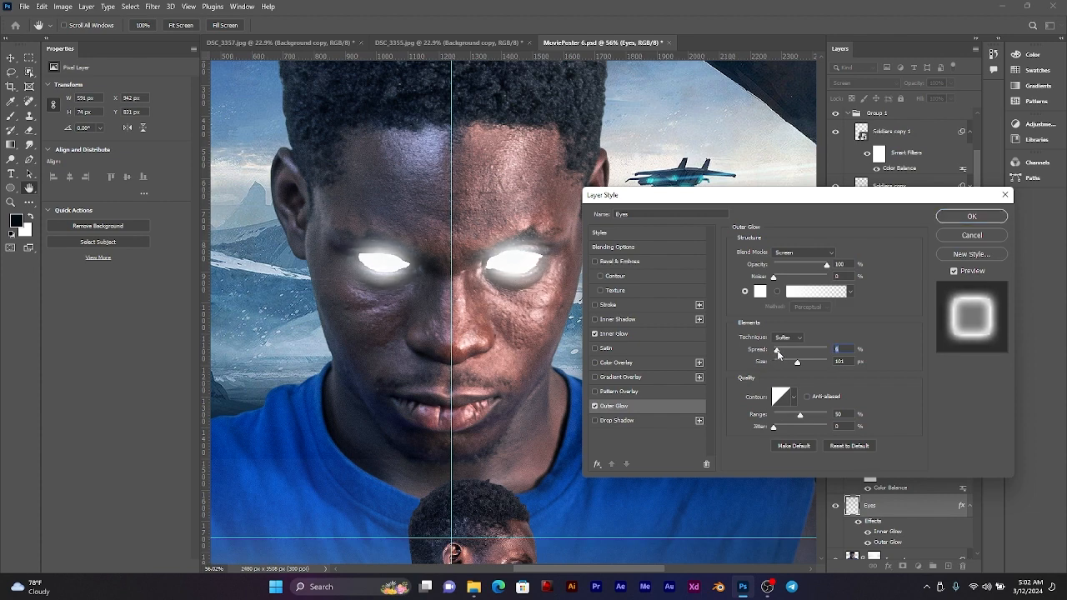
left_click(971, 216)
Step: Examine the glowing eyes up close and in the full poster, comparing the face with the Eyes layer hidden and shown
key("ctrl+0")
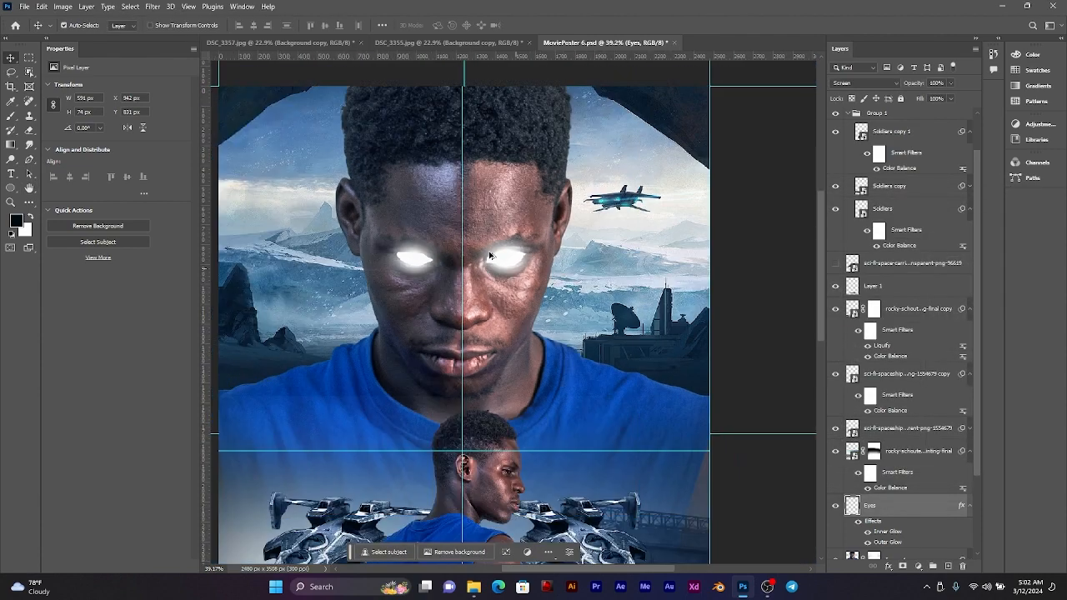
left_click_drag(493, 232, 562, 222)
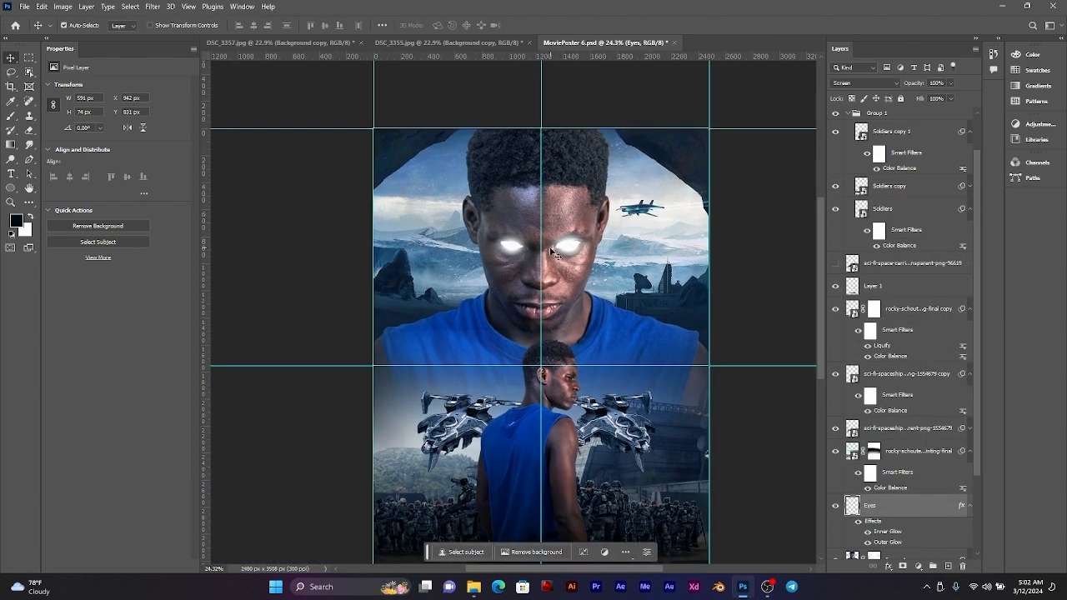
scroll(550, 251, "down", 4)
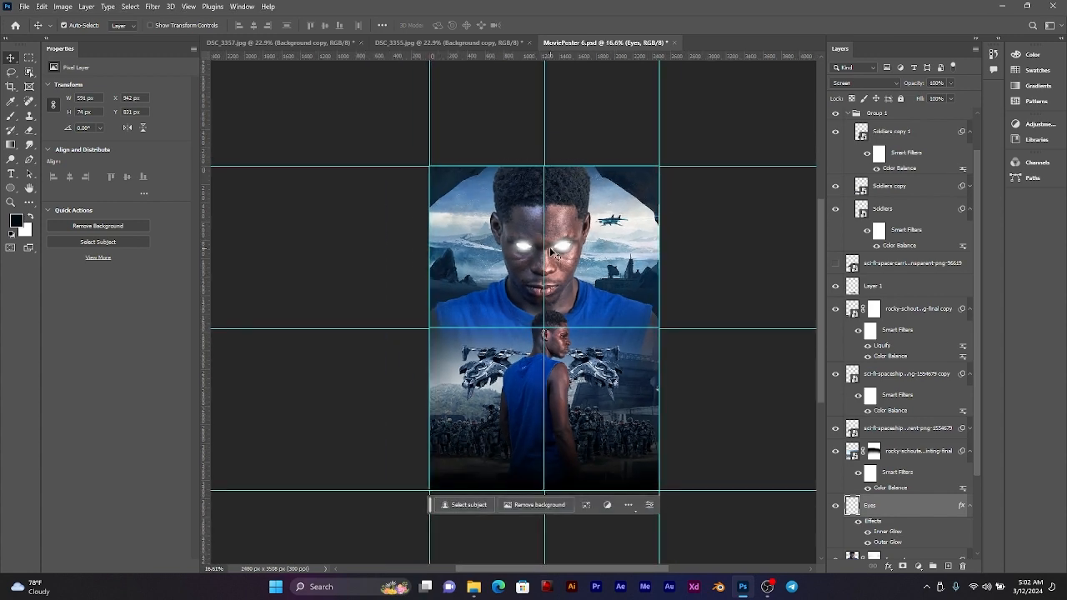
scroll(552, 251, "up", 5)
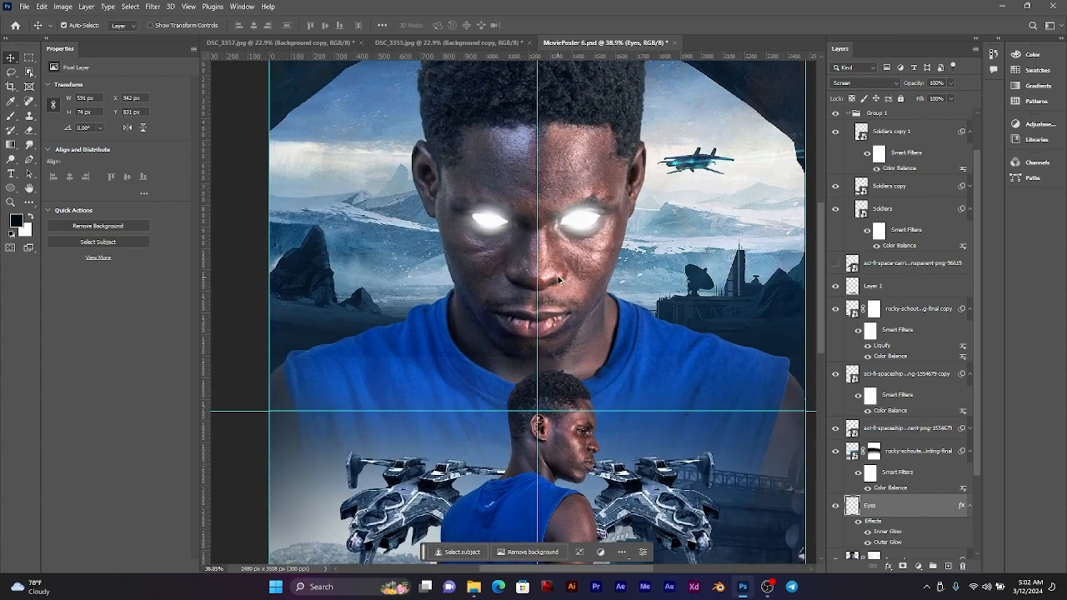
scroll(559, 280, "down", 2)
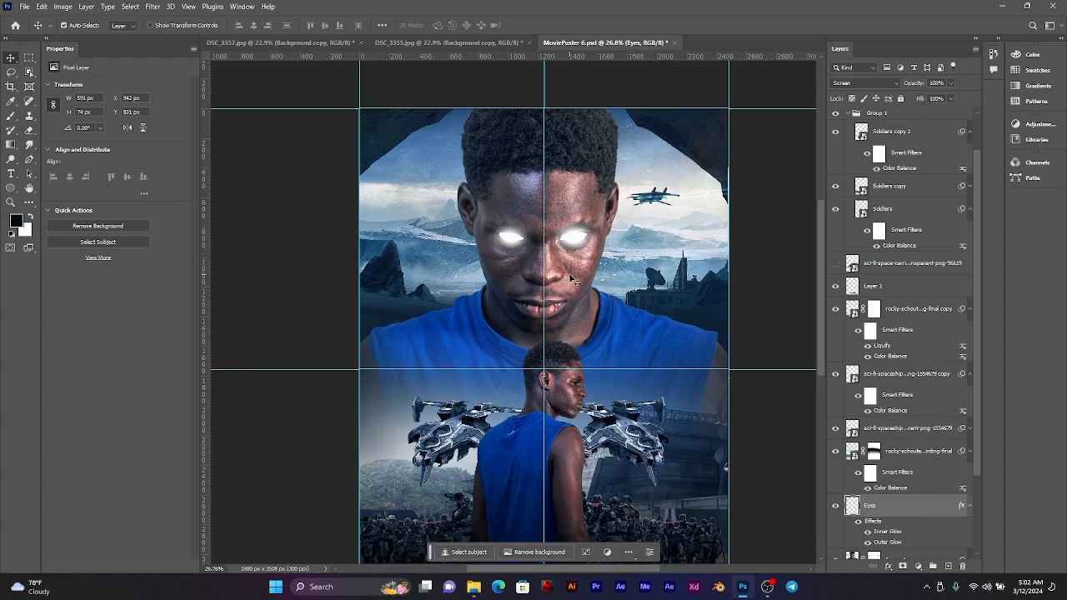
scroll(571, 279, "up", 1)
left_click_drag(571, 280, 567, 232)
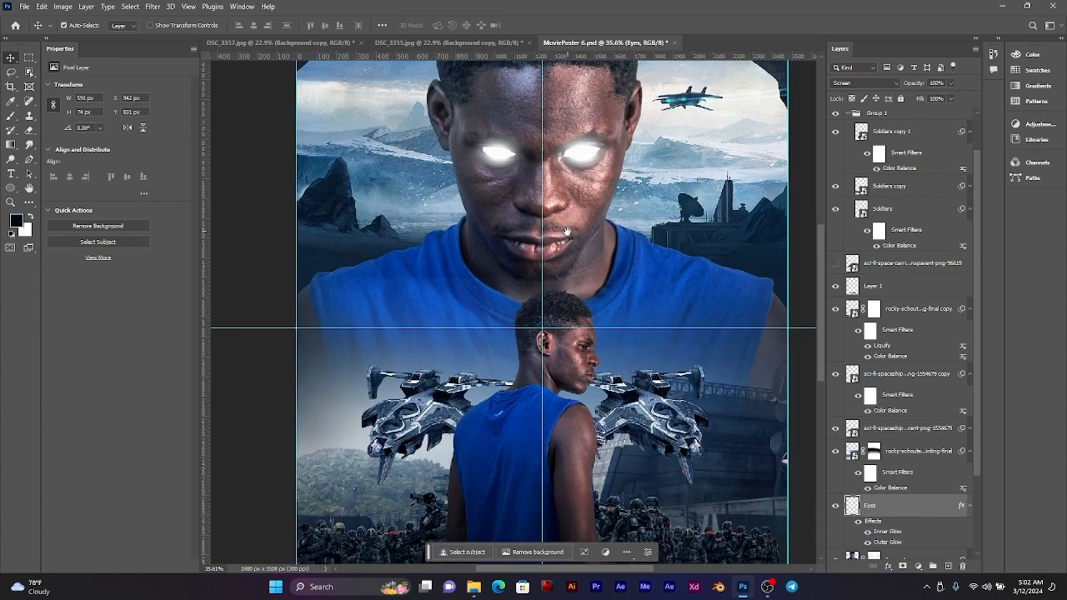
left_click(836, 506)
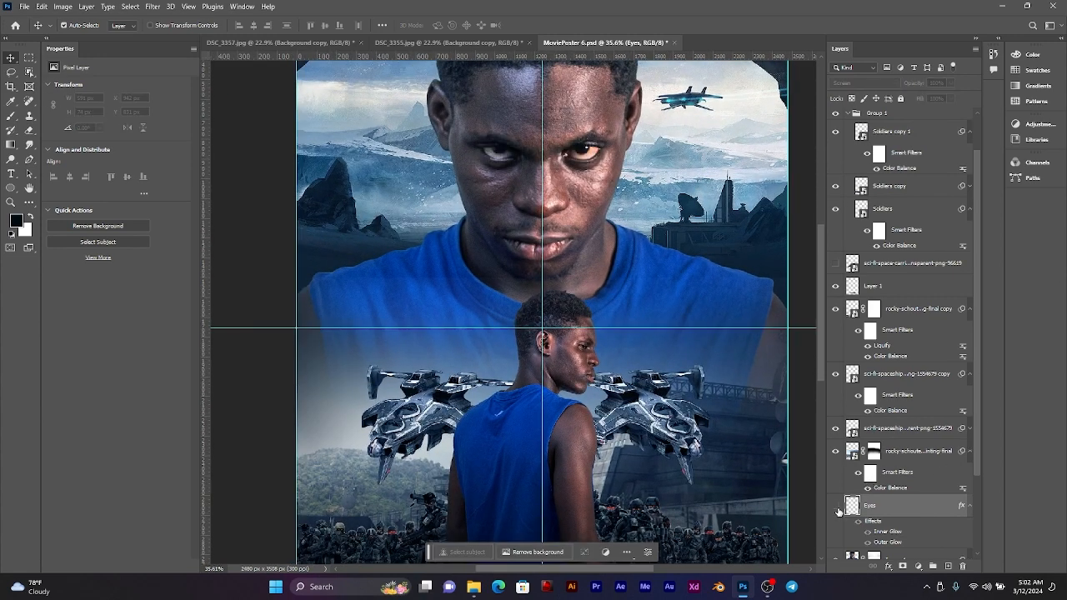
left_click(836, 506)
scroll(671, 292, "down", 2)
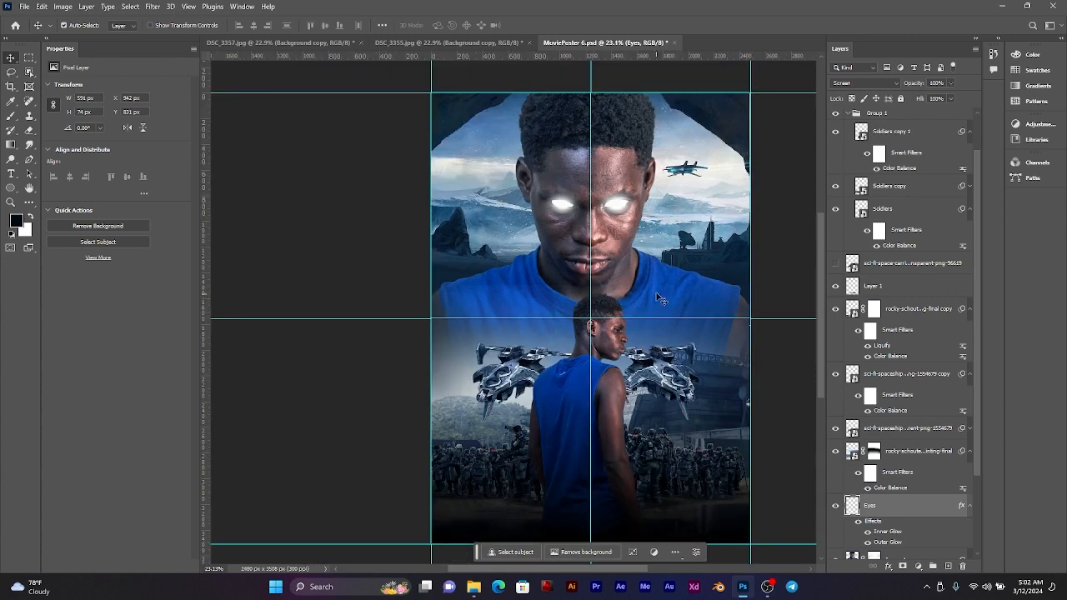
Step: Outline the smaller man's visible eye on the Image 2 layer with a freehand lasso selection
left_click_drag(662, 268, 606, 218)
scroll(550, 276, "up", 4)
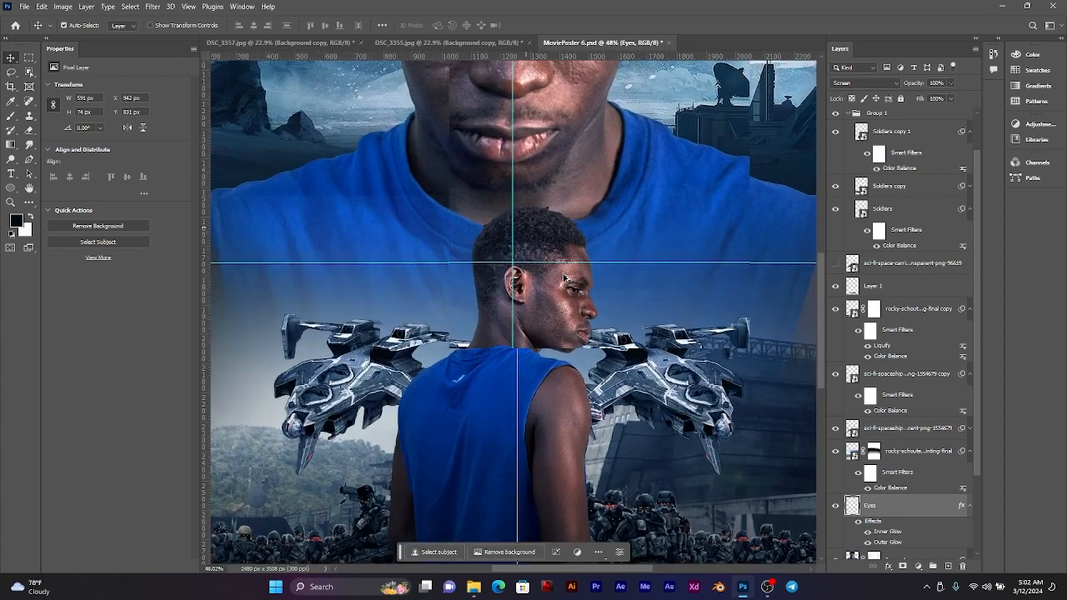
left_click_drag(557, 278, 557, 314)
left_click(556, 327)
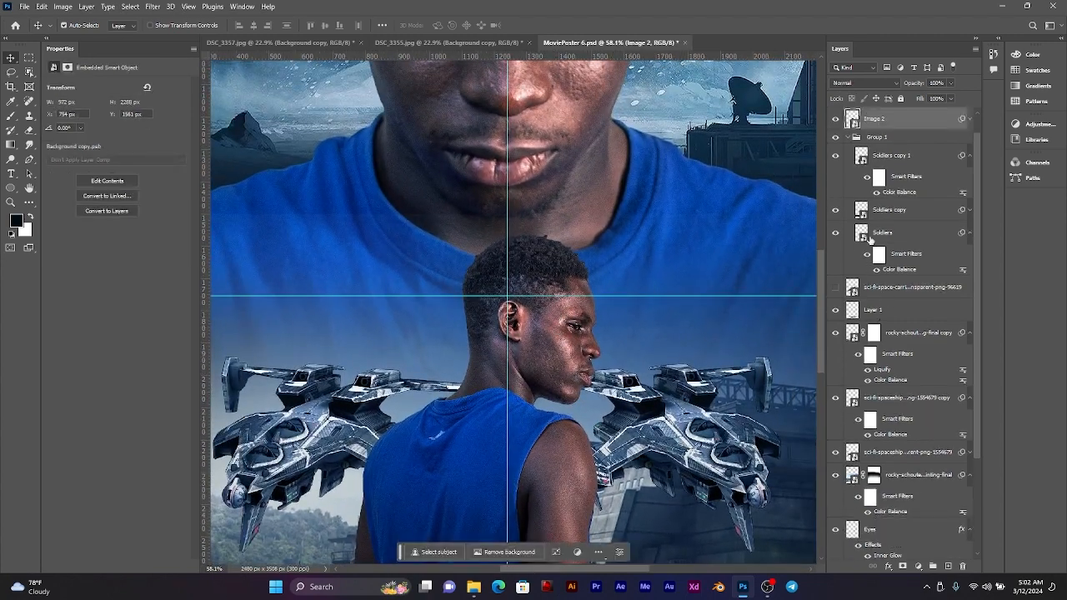
scroll(882, 141, "up", 1)
scroll(571, 328, "up", 10)
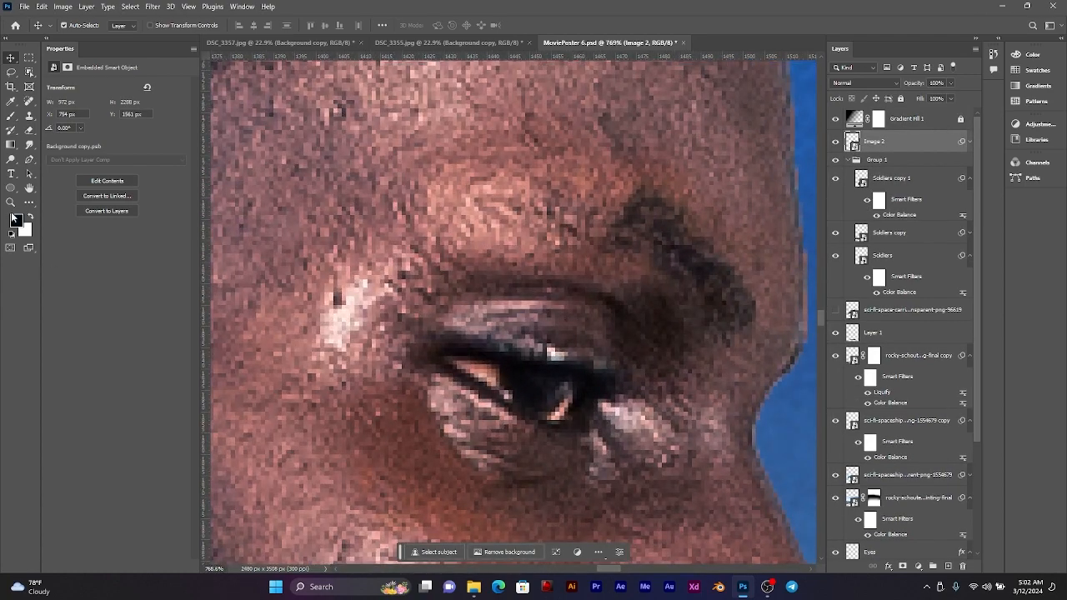
left_click(11, 72)
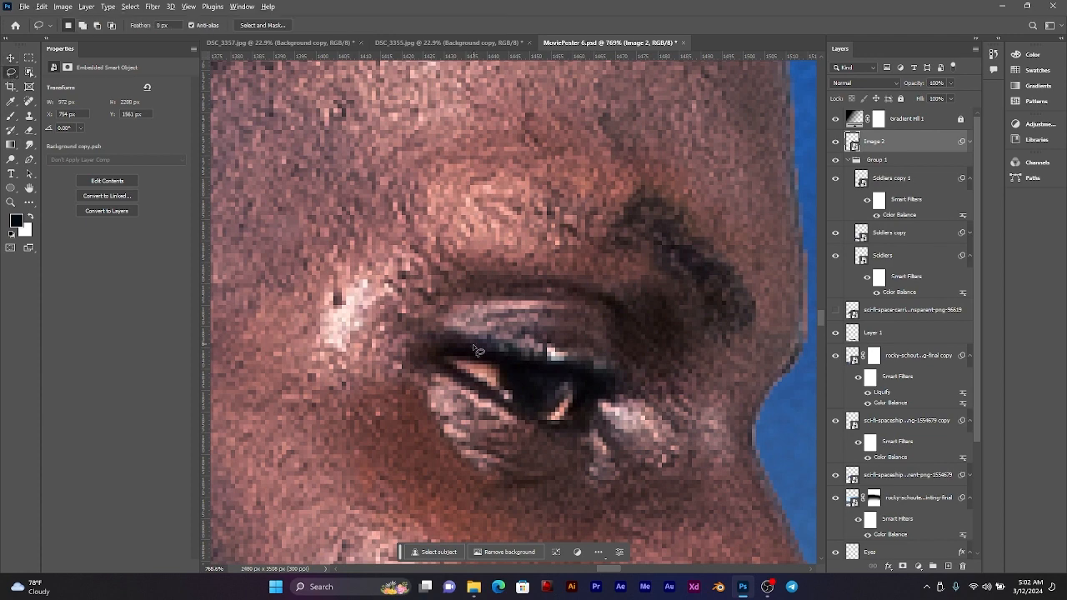
scroll(478, 351, "up", 2)
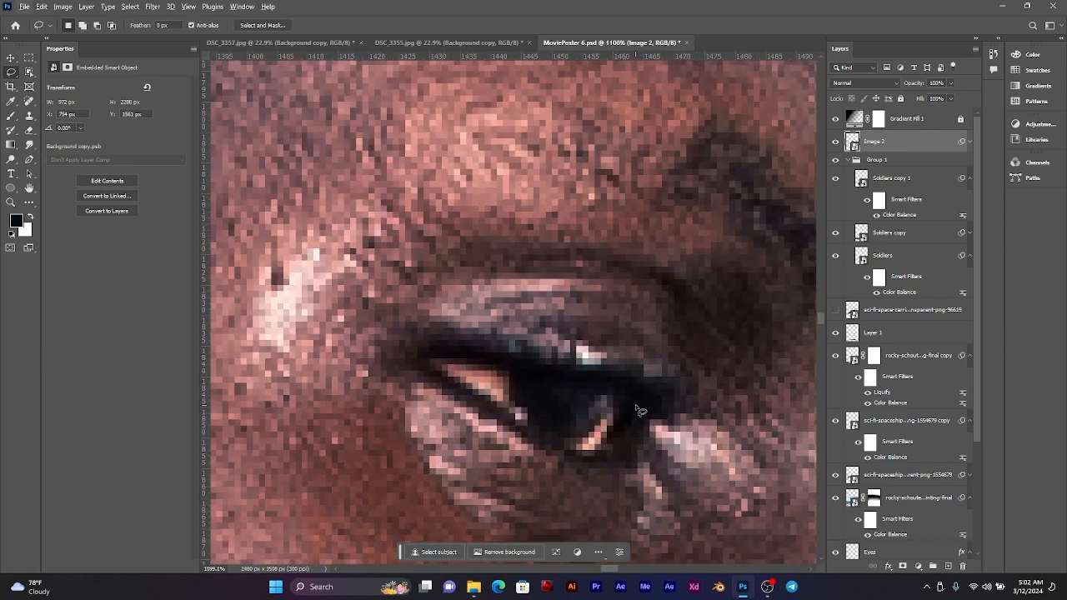
mouse_move(640, 406)
left_mouse_down()
mouse_move(572, 377)
mouse_move(497, 365)
mouse_move(443, 361)
mouse_move(438, 376)
mouse_move(587, 454)
mouse_move(621, 440)
mouse_move(640, 407)
left_mouse_up()
Step: Copy the selected eye to its own layer and check the cutout by briefly hiding Image 2
key("ctrl+0")
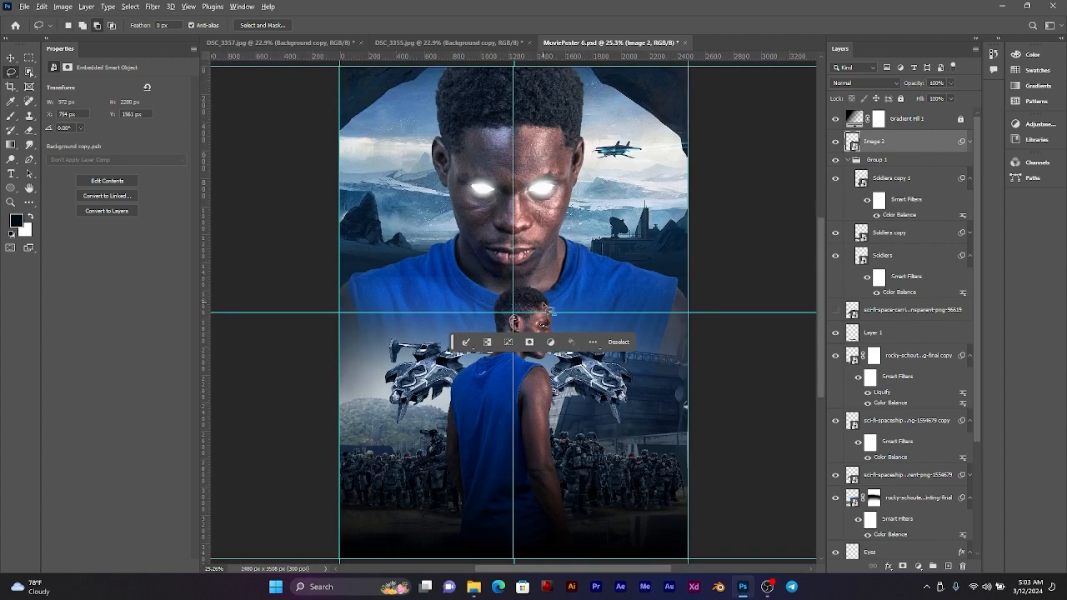
scroll(549, 310, "up", 5)
scroll(546, 354, "up", 7)
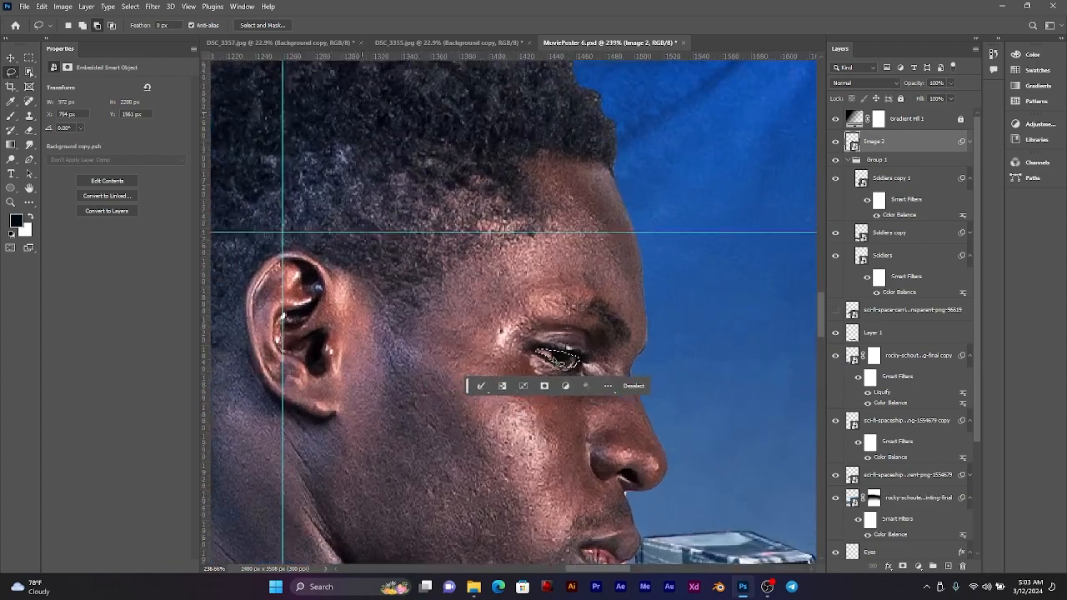
key("ctrl+j")
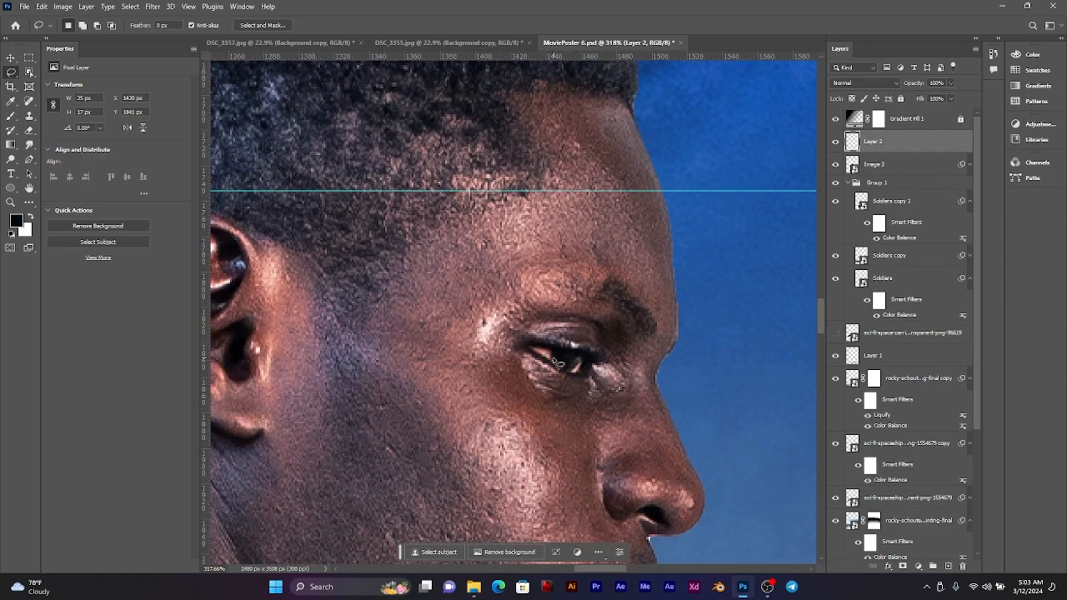
left_click(835, 164)
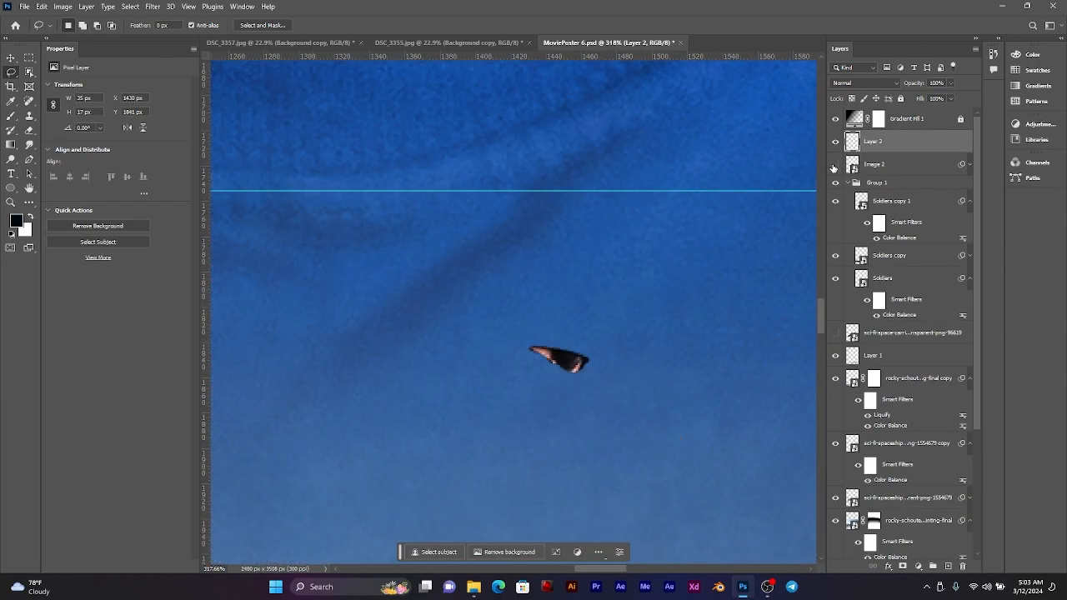
left_click(835, 165)
Step: Add a white Inner Glow with Screen blending, 7% choke and 90 px size to the smaller man's copied eye layer
scroll(531, 299, "down", 1)
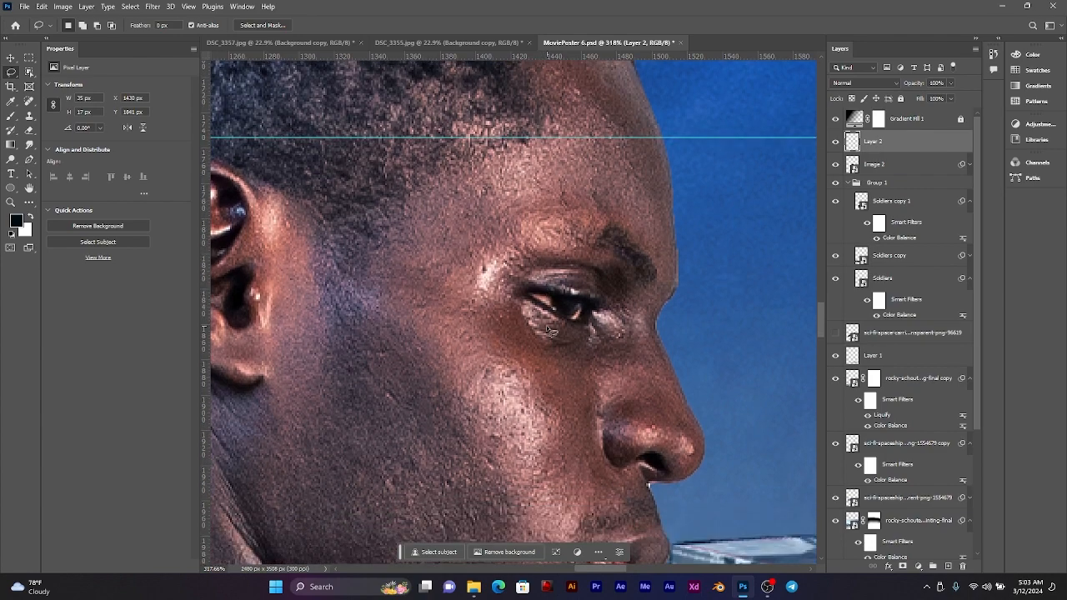
scroll(546, 327, "down", 2)
scroll(546, 326, "down", 4)
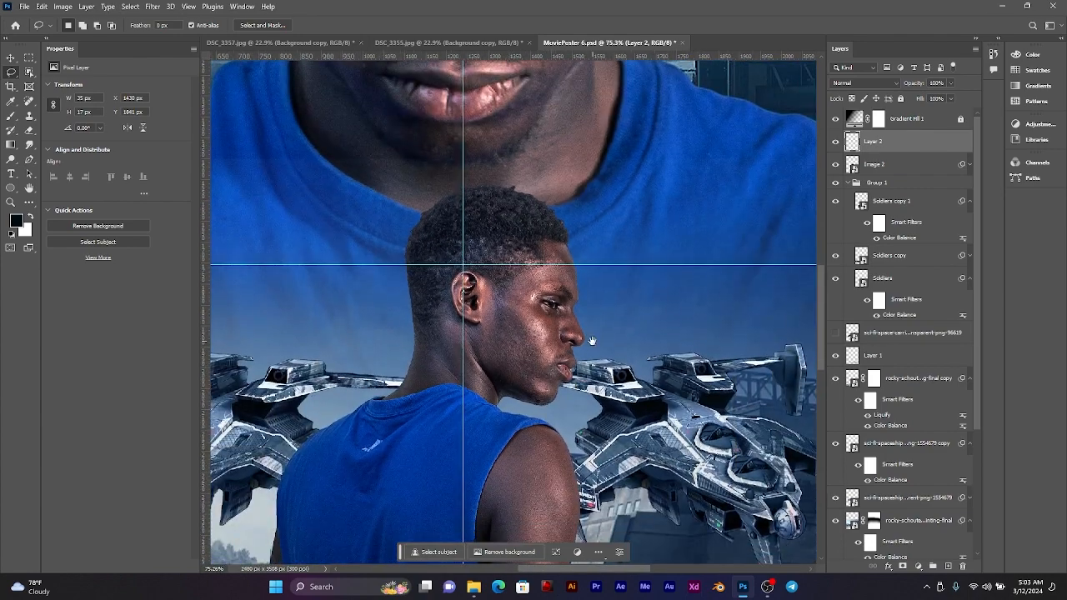
key("v")
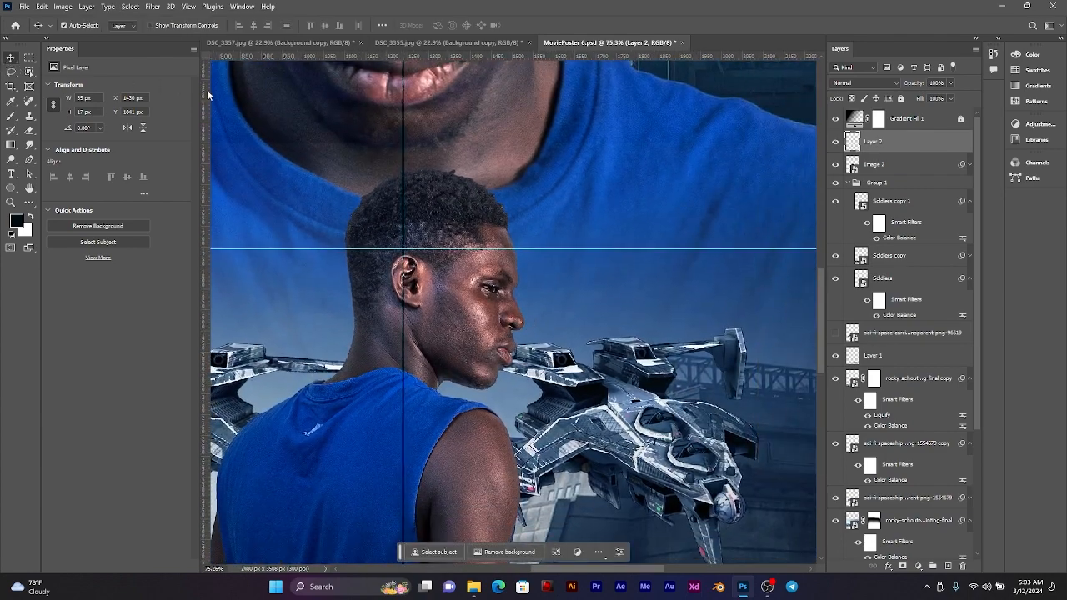
left_click_drag(686, 362, 626, 338)
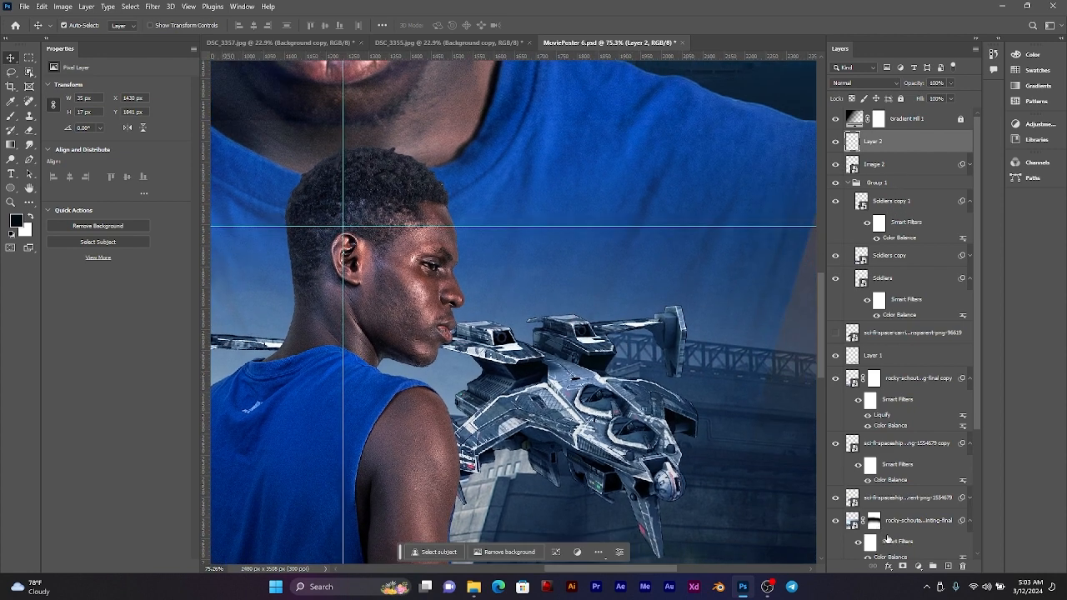
left_click(890, 567)
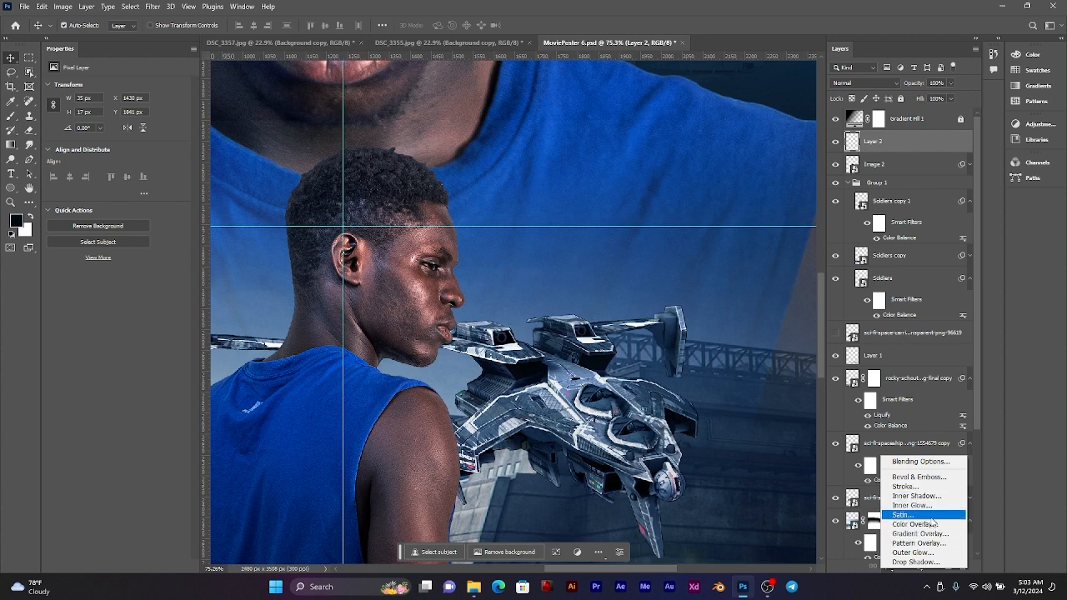
left_click(911, 505)
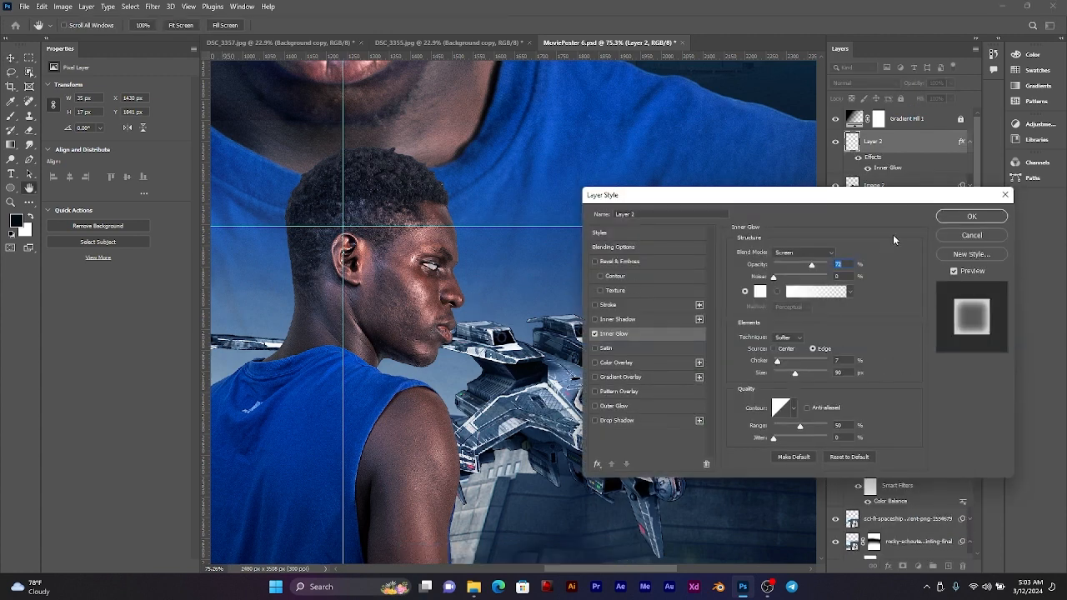
left_click(972, 216)
scroll(411, 249, "up", 4)
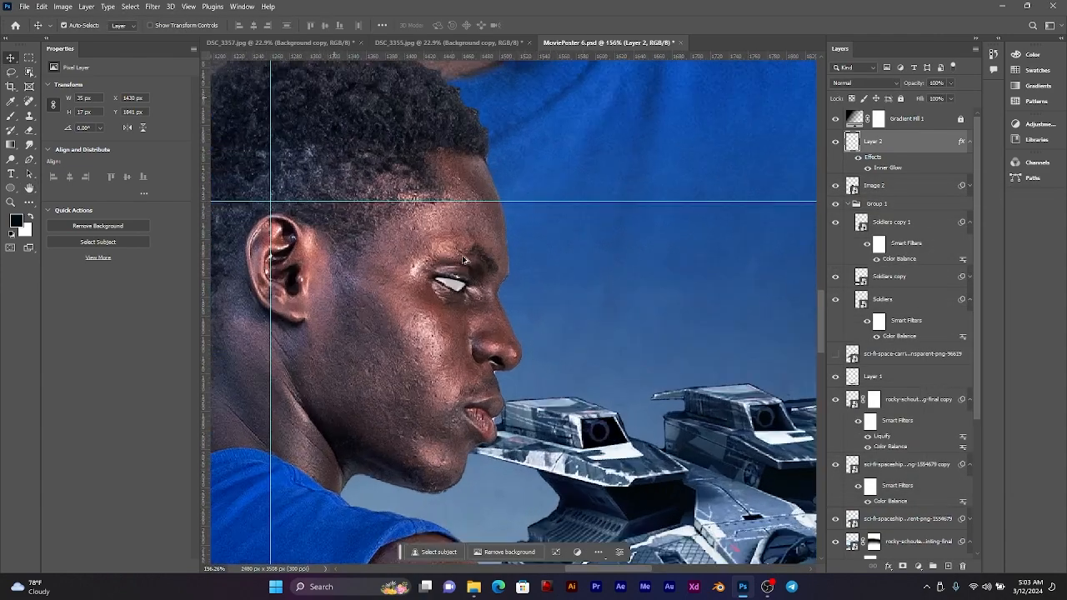
scroll(463, 260, "up", 3)
scroll(469, 272, "down", 2)
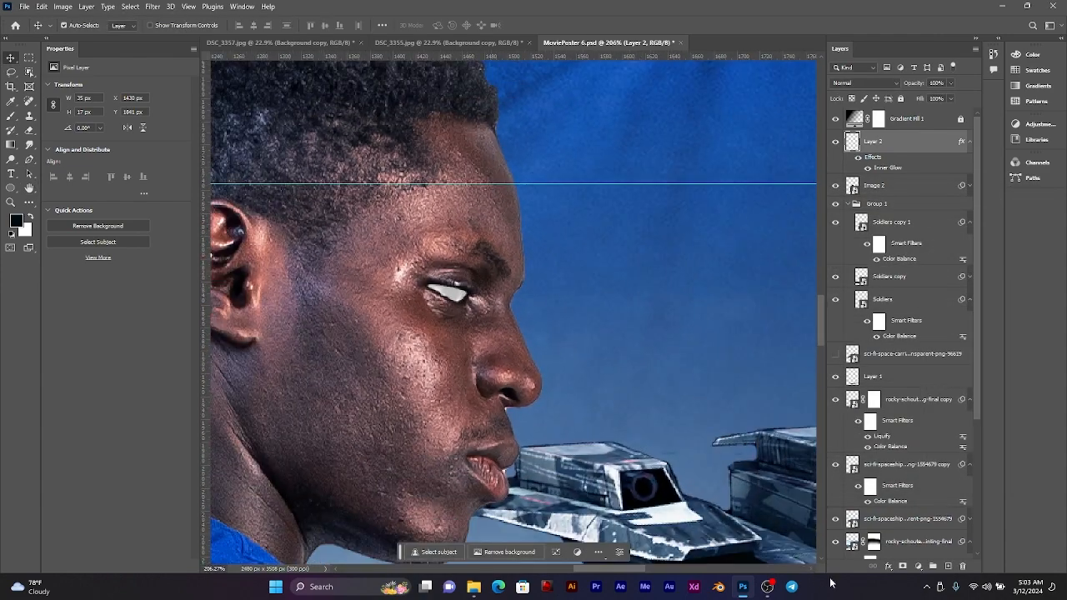
Step: Add a white Outer Glow at 100% opacity, 8% spread and 43 px size to the smaller man's eye
left_click(887, 566)
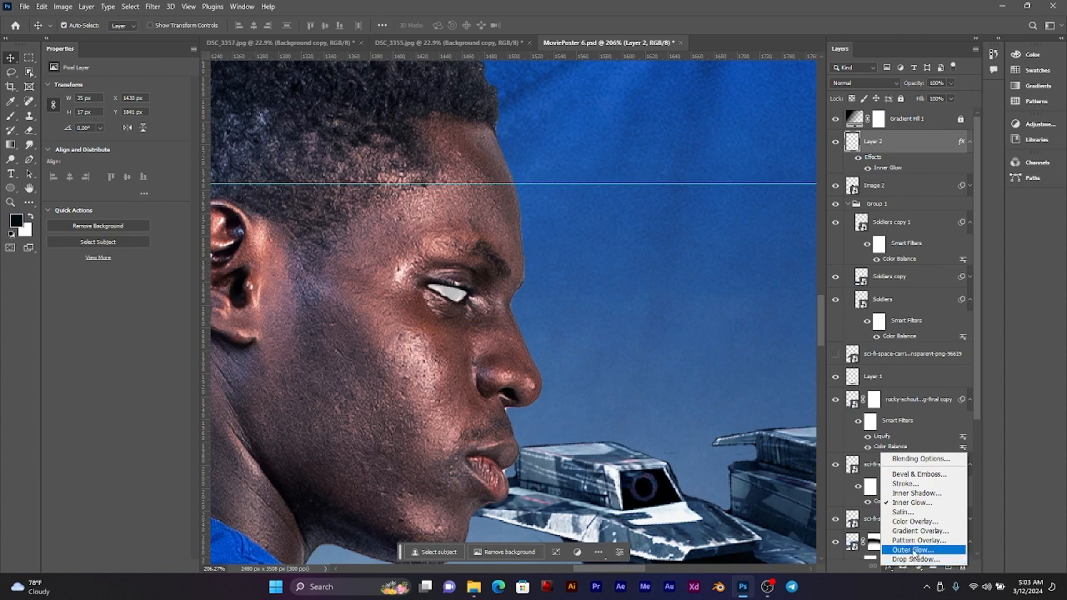
left_click(914, 551)
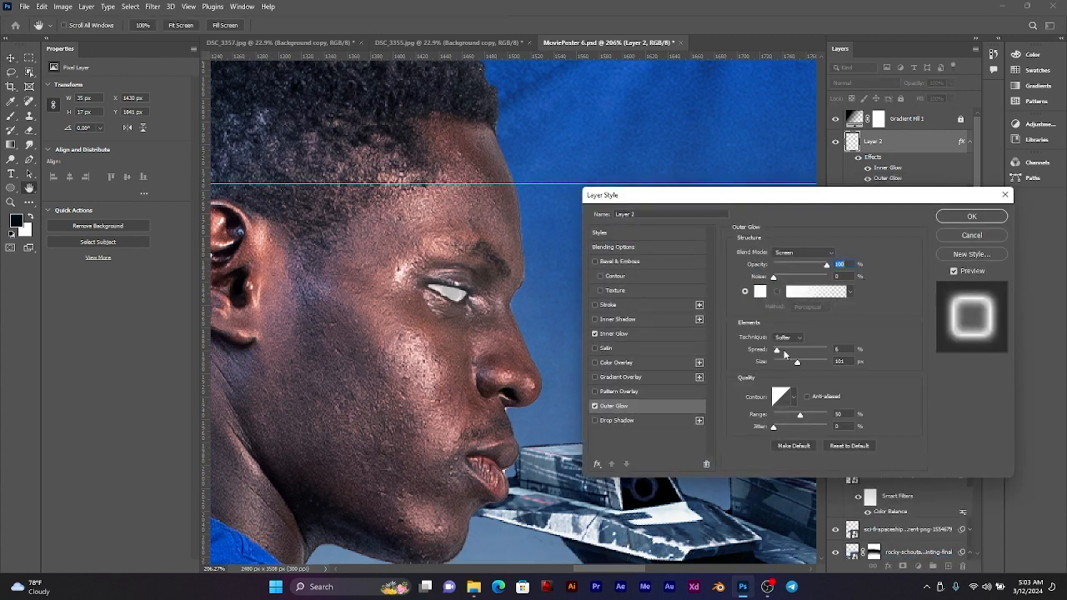
left_click_drag(779, 354, 787, 364)
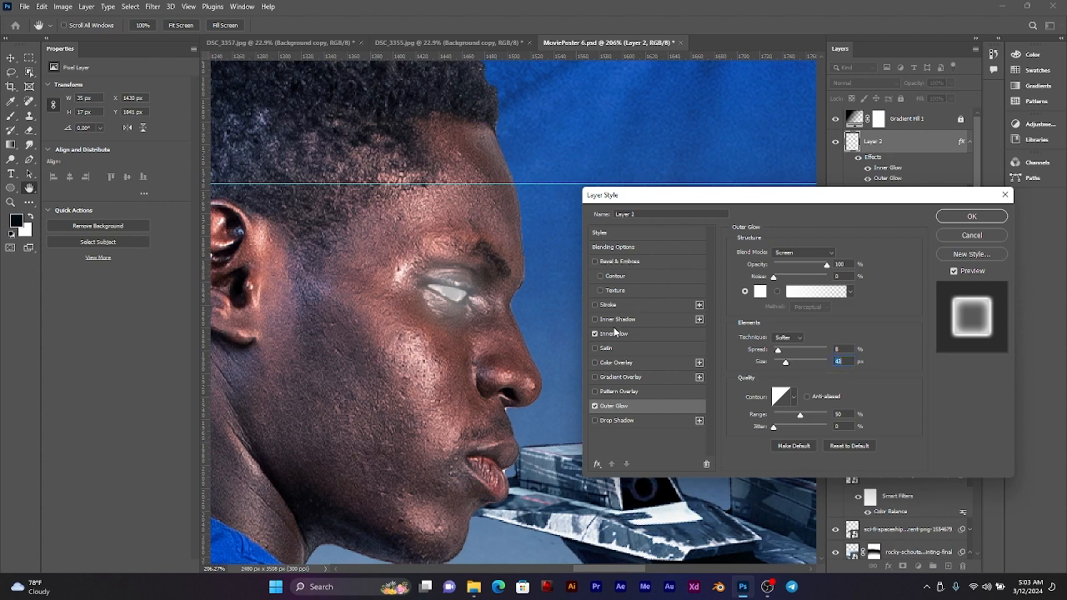
Step: Add a Color Overlay in near-white eff5f7 with Normal blending and 61% opacity to the smaller man's eye
left_click(618, 362)
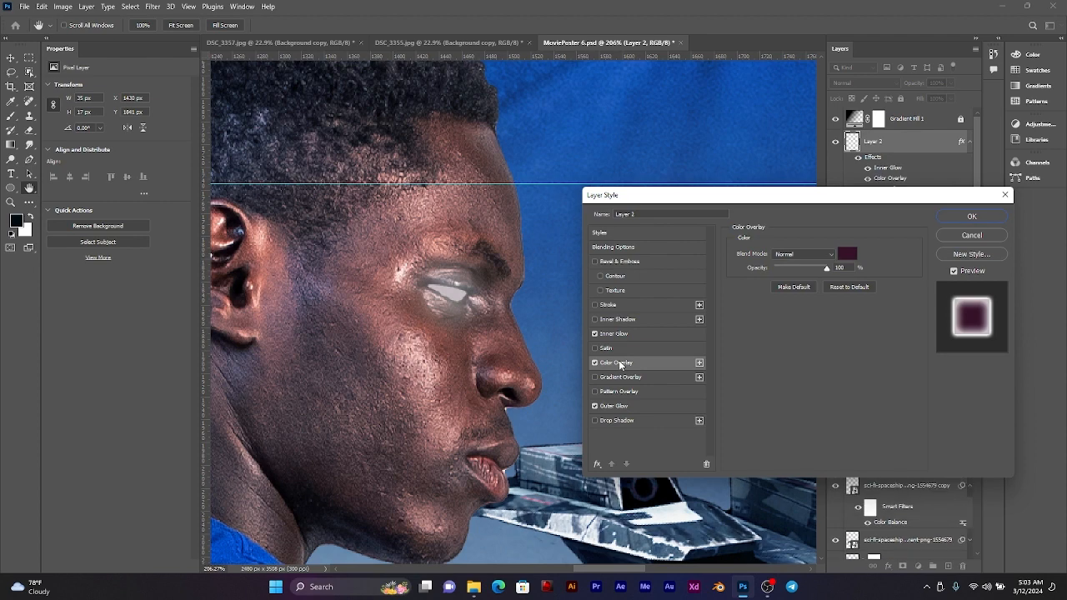
left_click(847, 253)
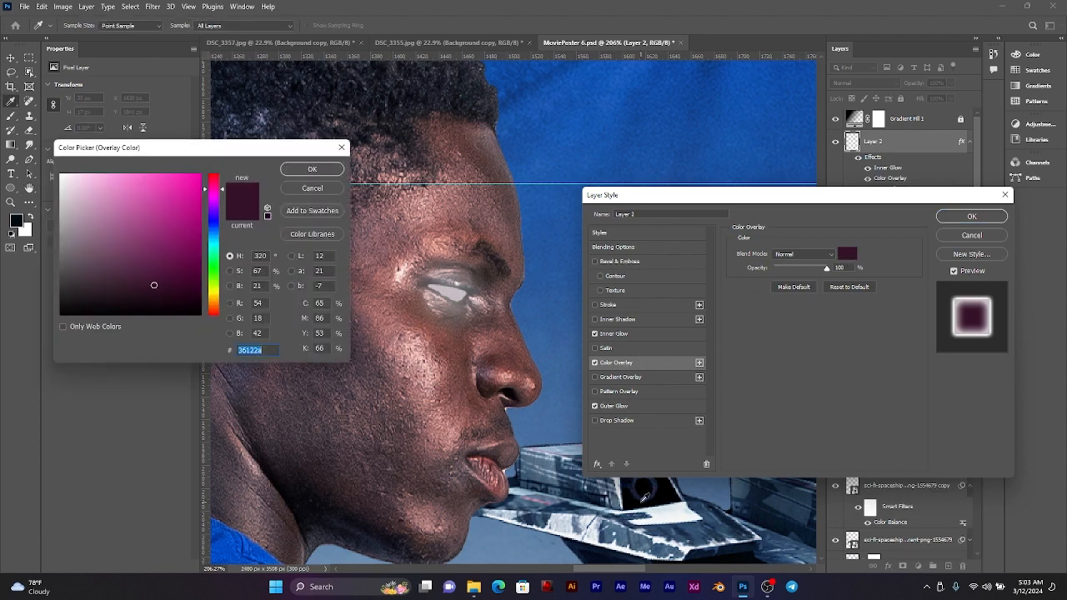
left_click(668, 510)
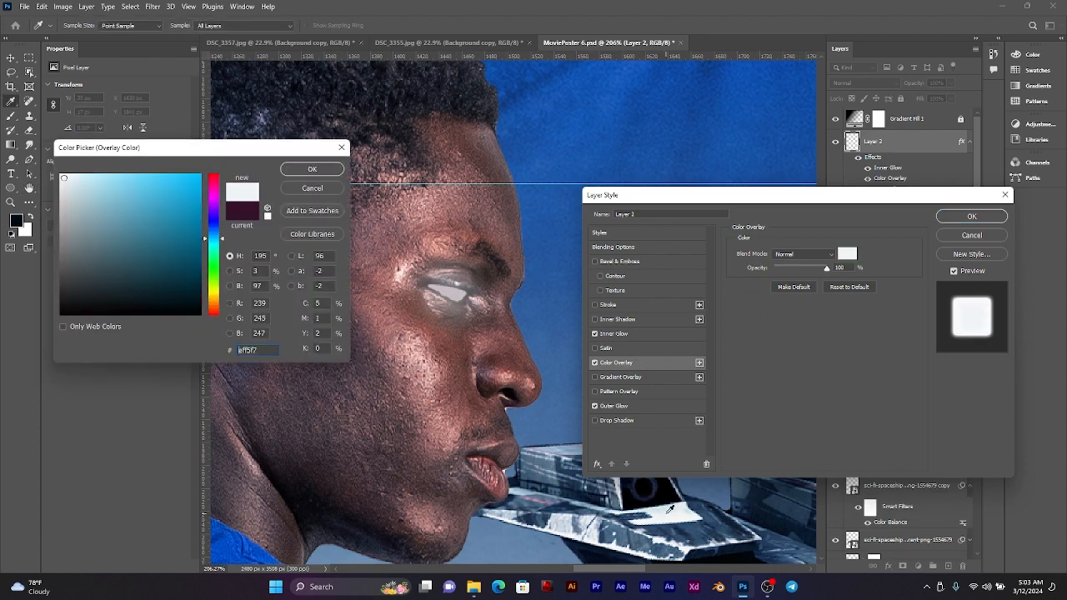
left_click(798, 256)
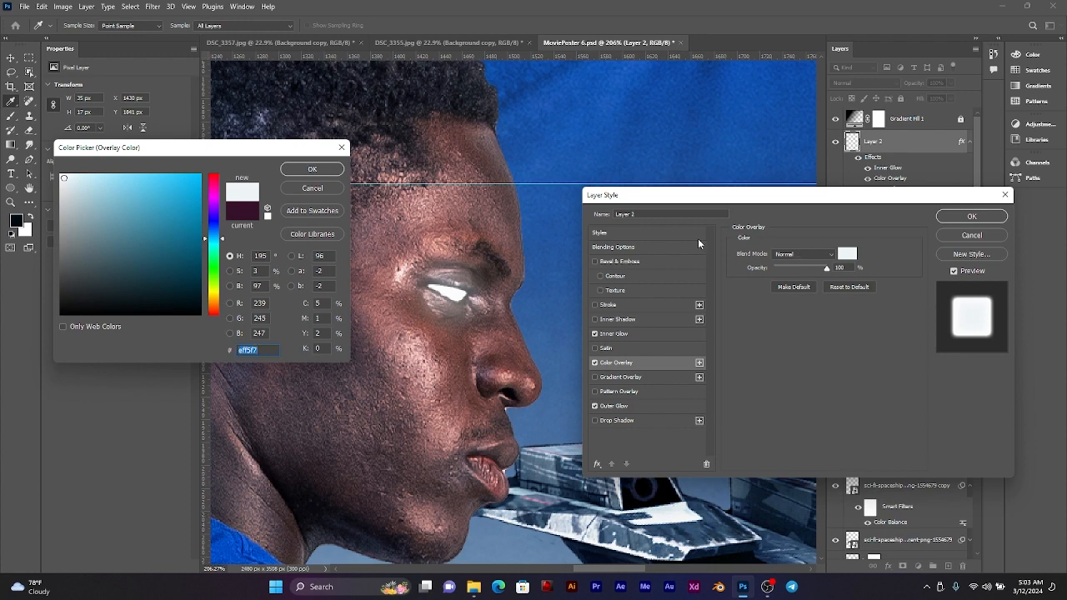
left_click(308, 171)
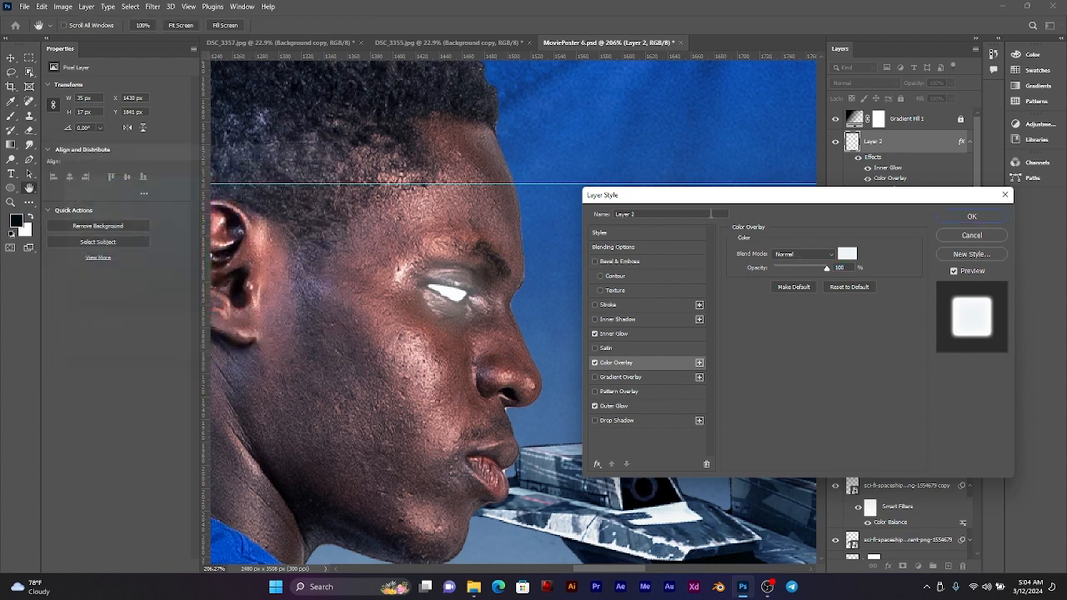
left_click(810, 267)
left_click_drag(809, 267, 807, 267)
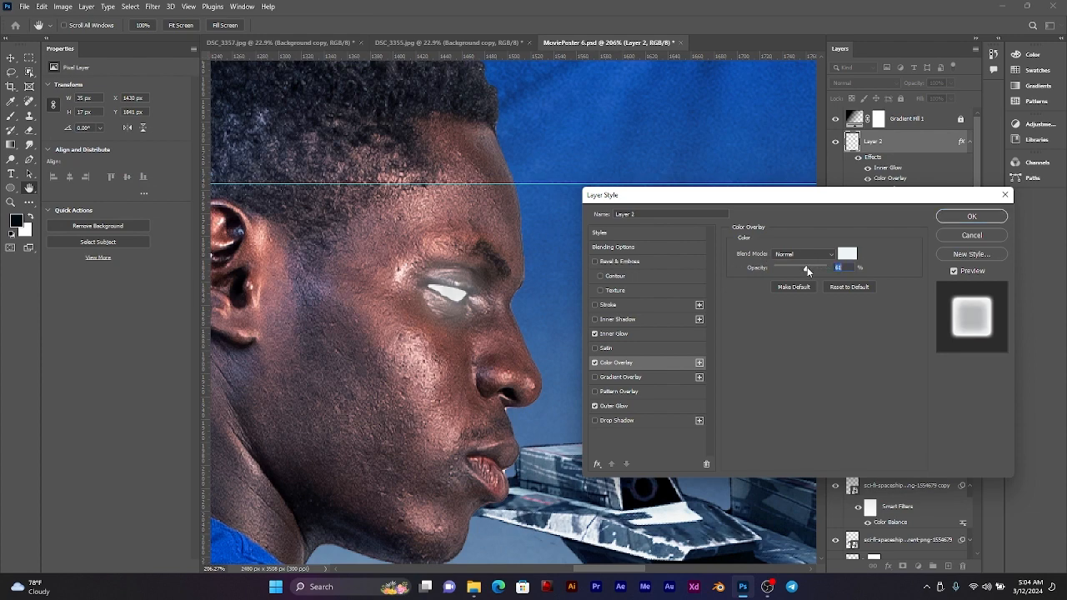
Step: Set the eye's Outer Glow to 16% spread and 70 px size, apply the style and check it in the full poster
left_click(635, 408)
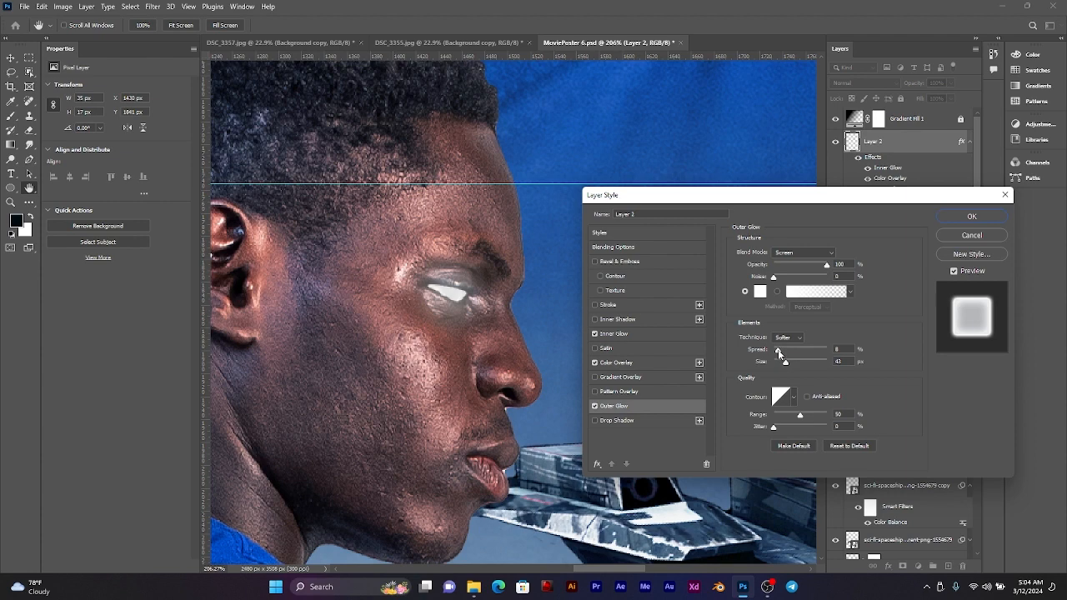
mouse_move(779, 351)
left_mouse_down()
mouse_move(791, 362)
mouse_move(784, 348)
left_mouse_up()
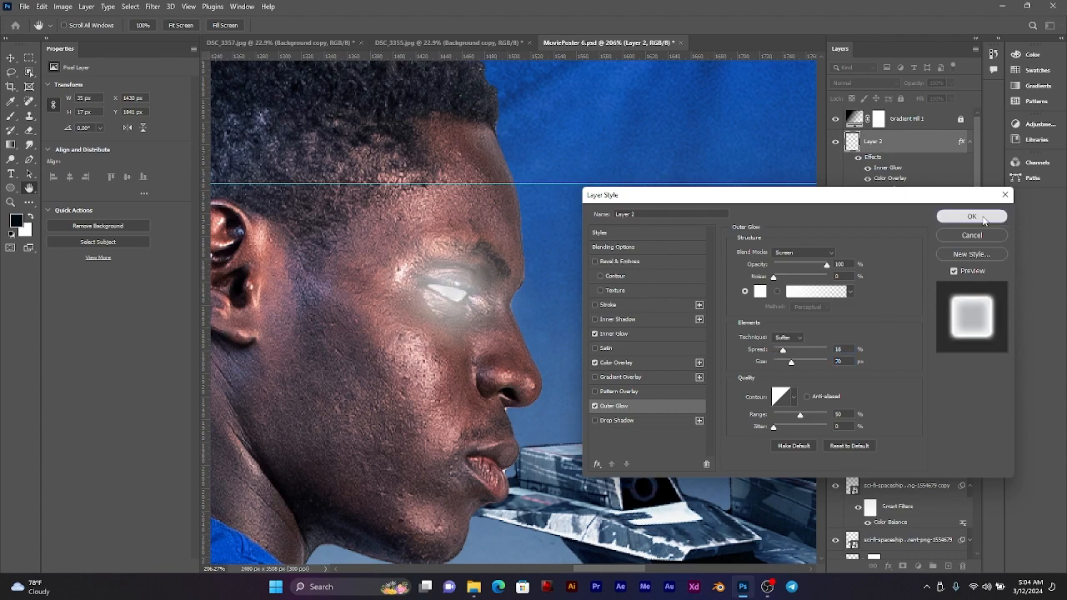
left_click(972, 216)
scroll(478, 313, "down", 8)
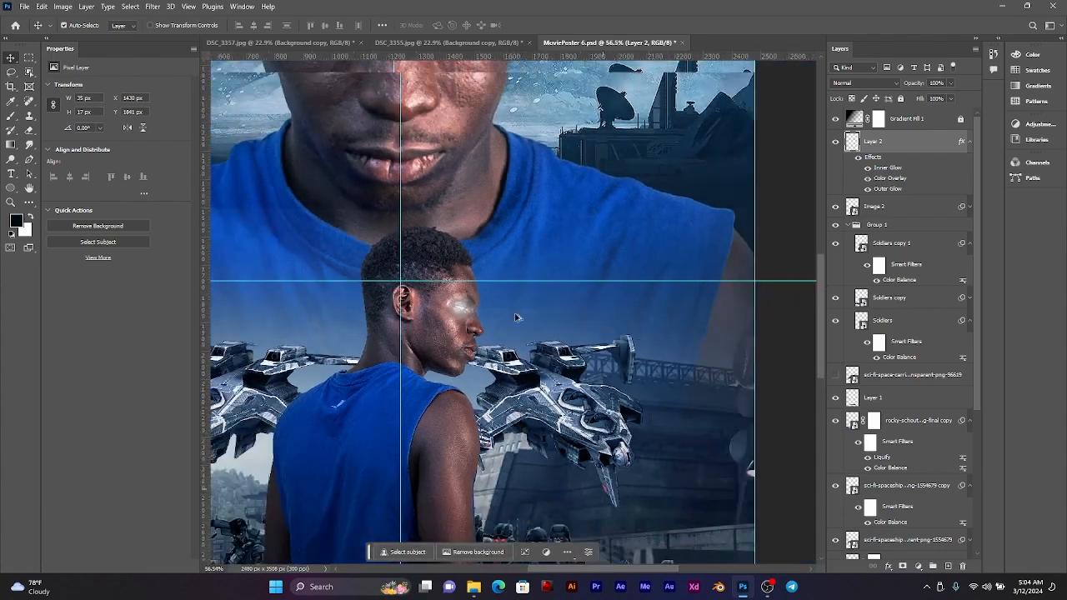
scroll(448, 345, "down", 3)
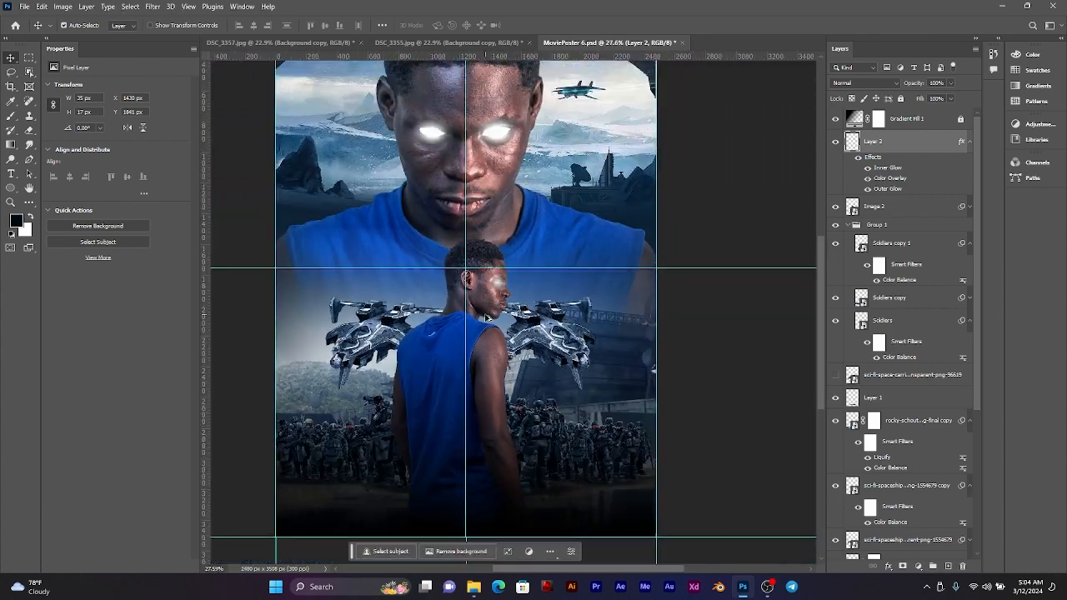
left_click_drag(514, 334, 526, 336)
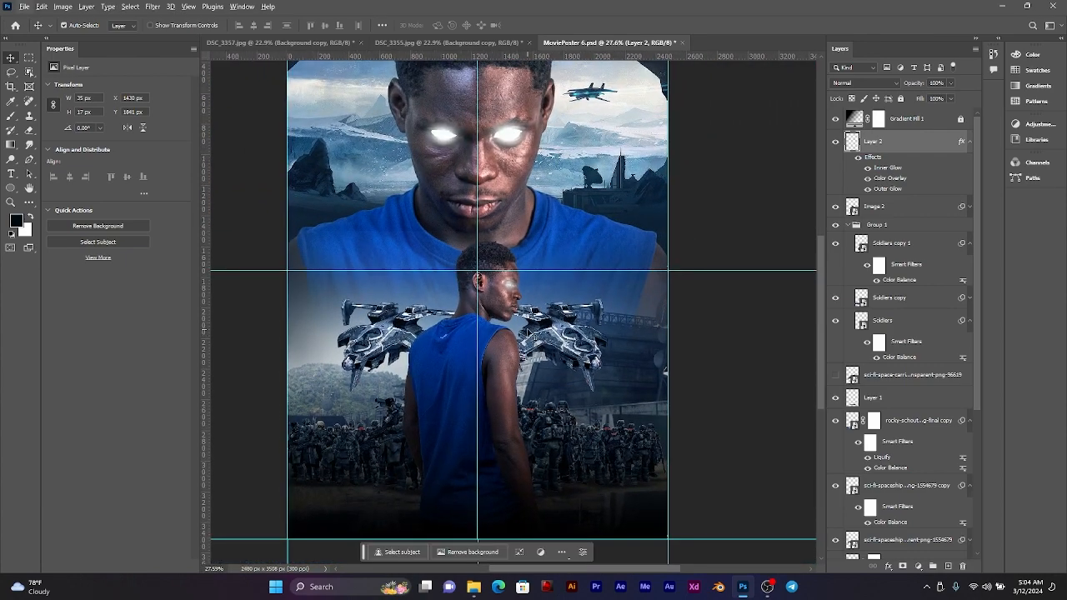
scroll(518, 309, "up", 1)
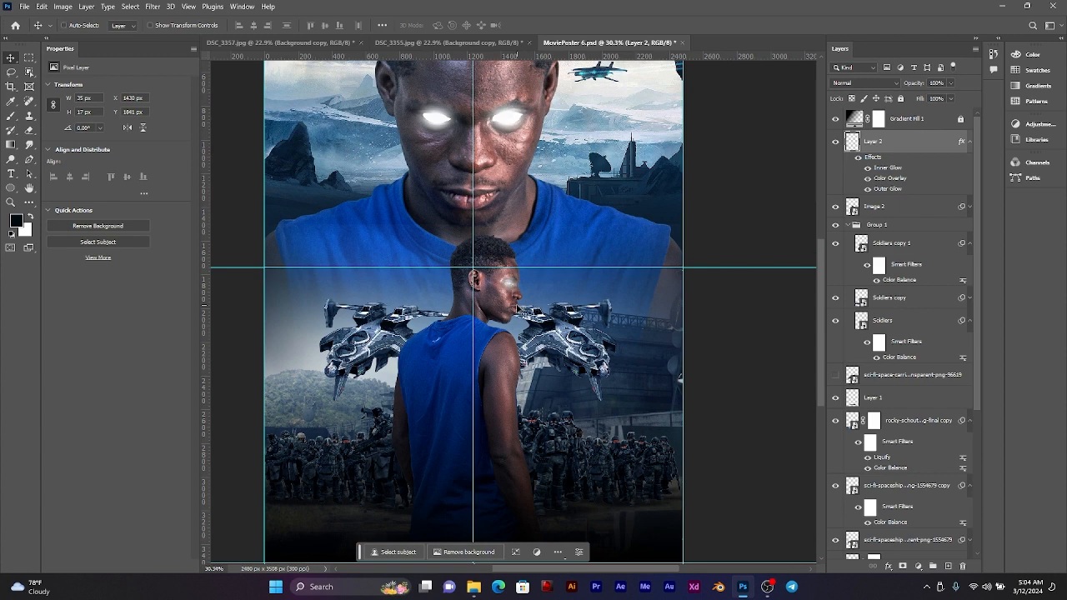
scroll(517, 308, "down", 2)
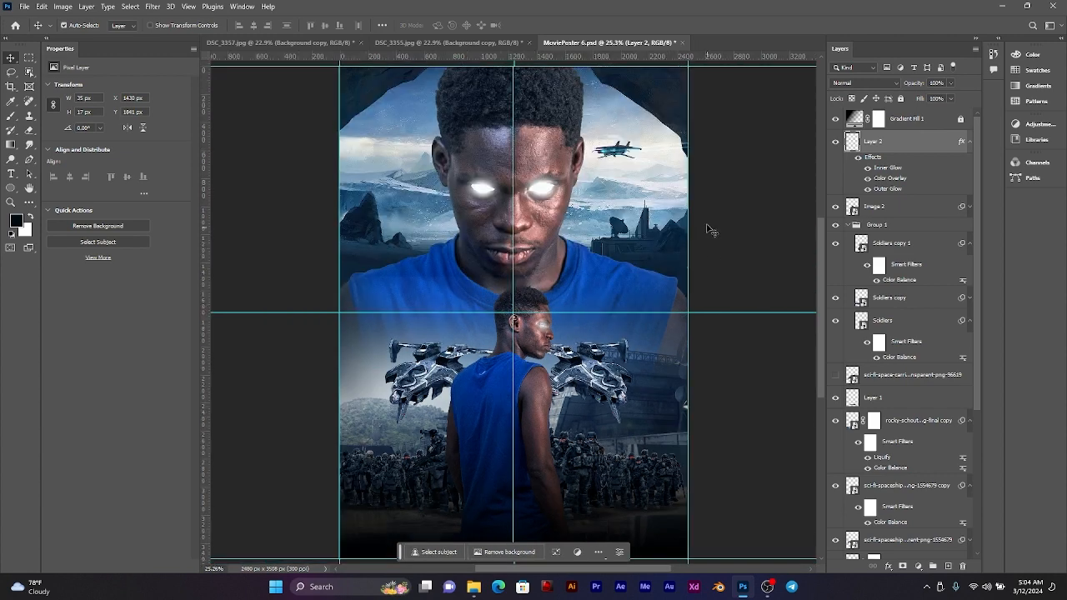
Step: Rename the smaller man's eye layer, then select the large man's Eyes layer and compare both glows in the poster
double_click(872, 142)
type("E")
key("Return")
left_click(550, 194)
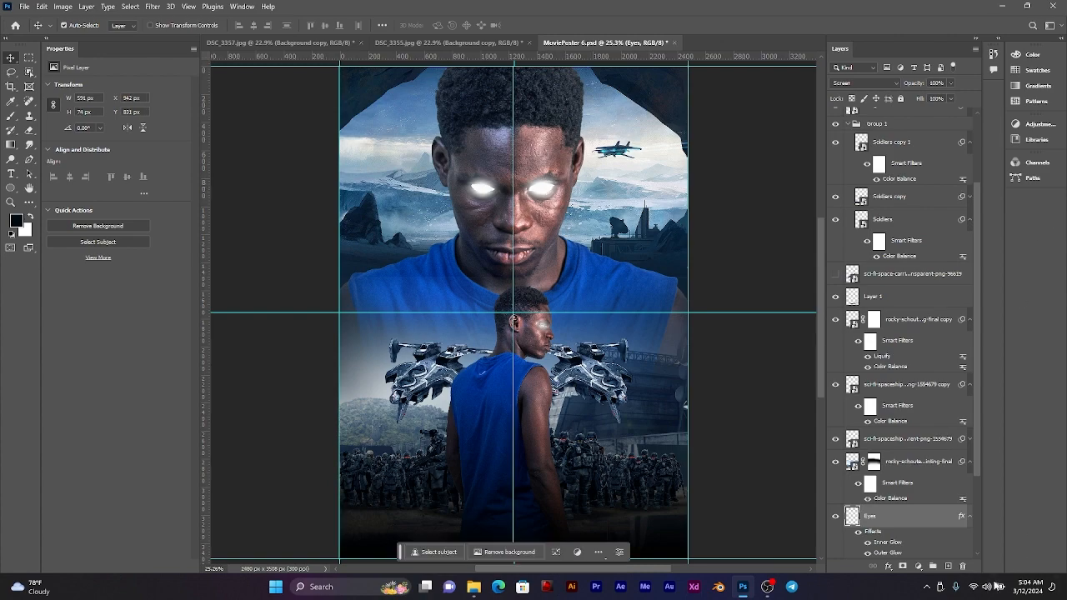
scroll(523, 153, "up", 3)
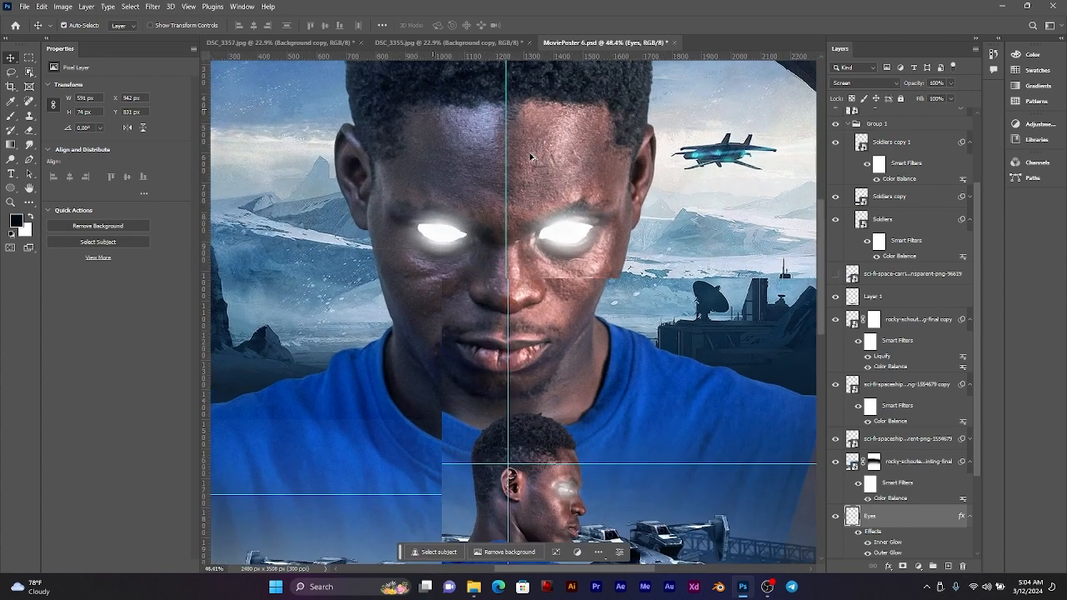
scroll(530, 156, "down", 5)
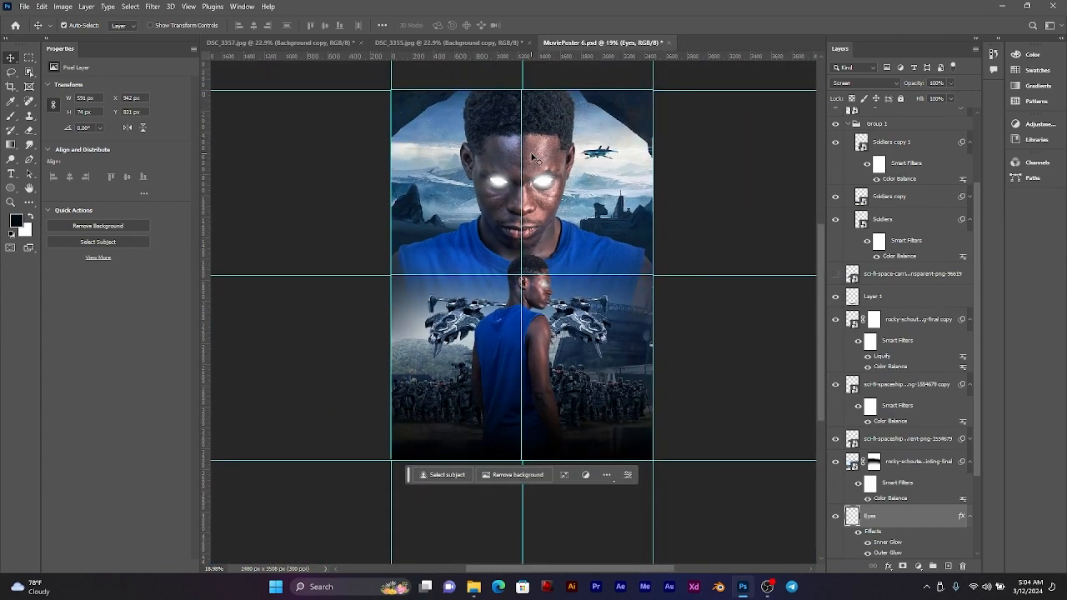
scroll(557, 341, "up", 2)
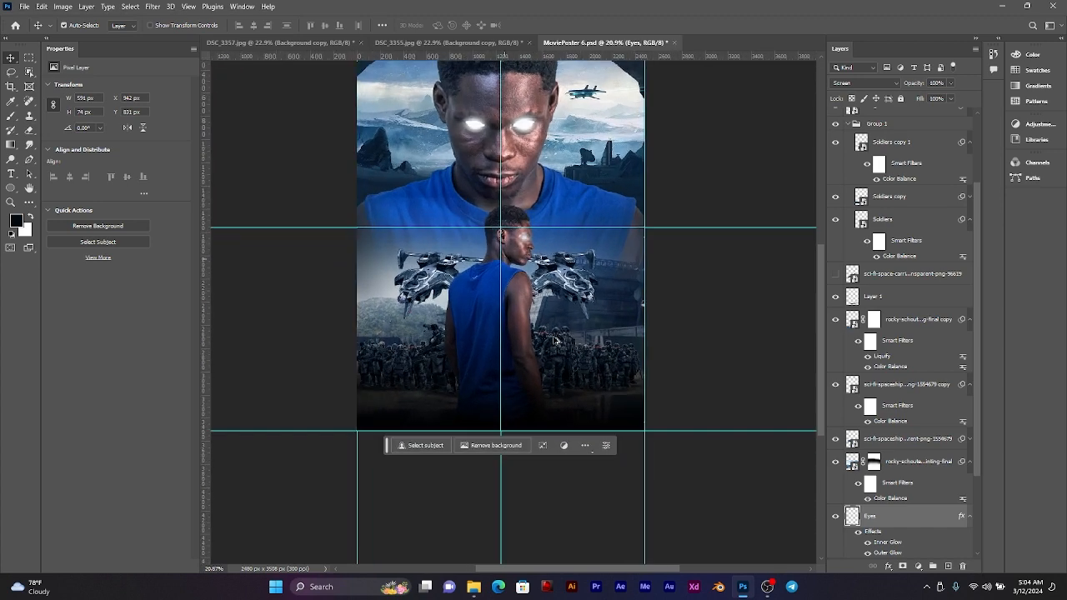
scroll(556, 340, "up", 2)
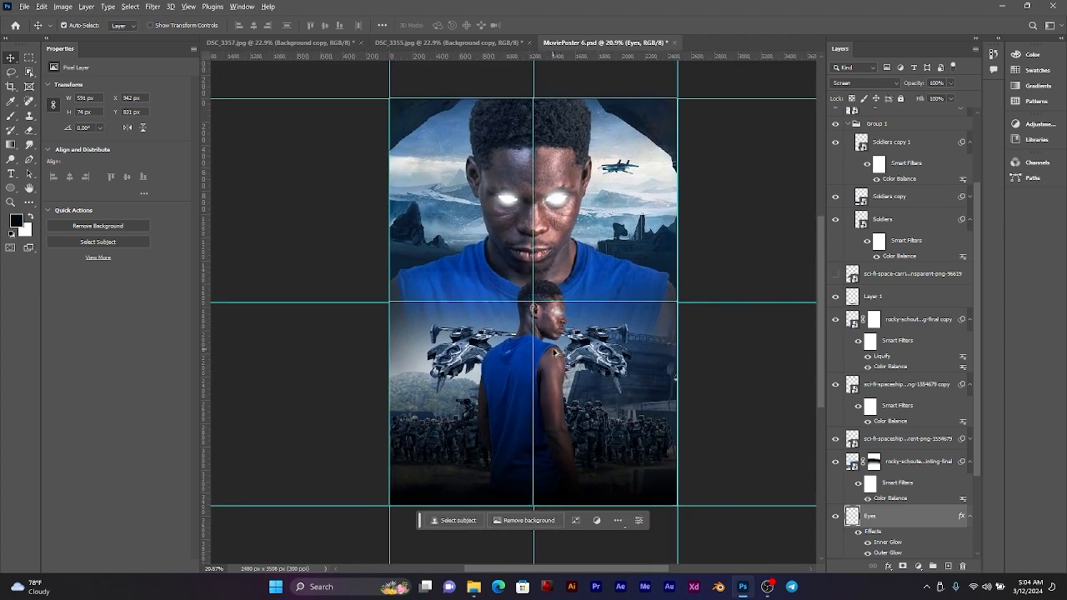
scroll(556, 350, "up", 2)
left_click_drag(558, 340, 579, 381)
scroll(562, 349, "down", 2)
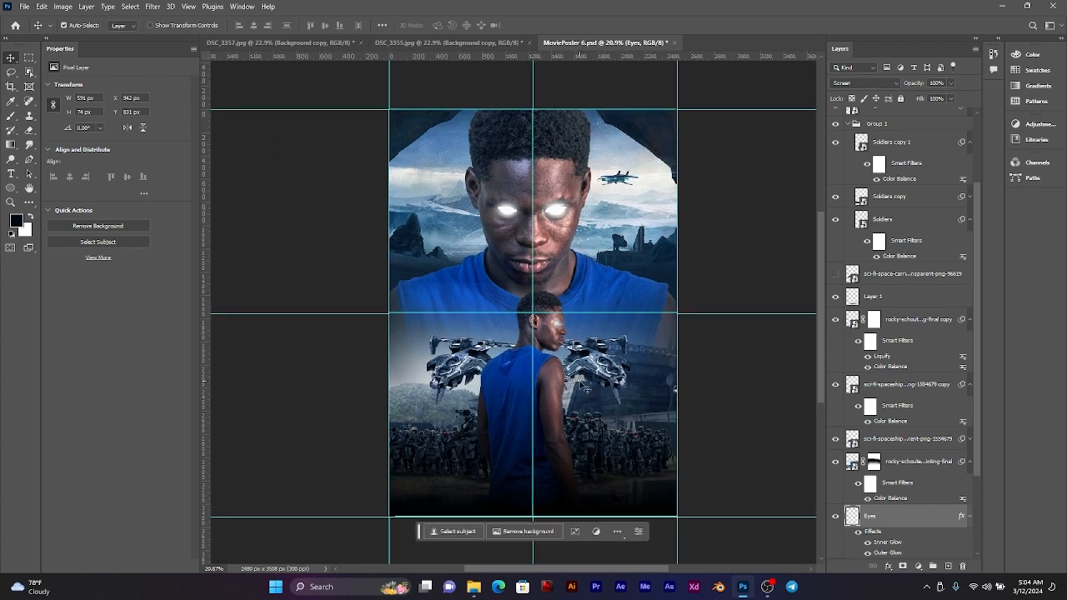
Step: Collapse Group 1, briefly show the hidden sci-fi space carrier layer, and delete that layer from the poster
left_click(849, 123)
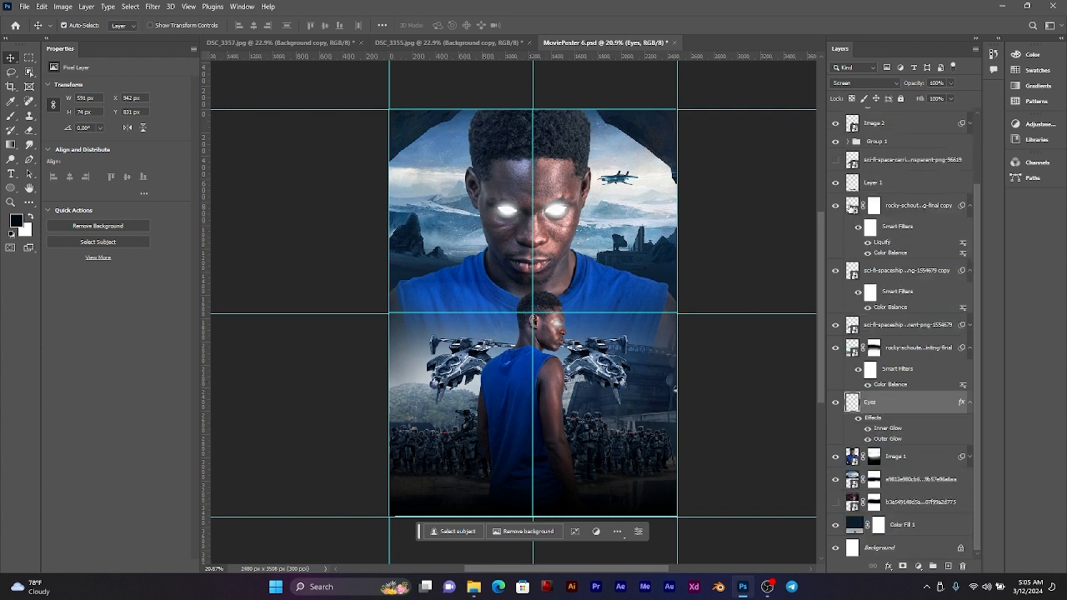
left_click(898, 161)
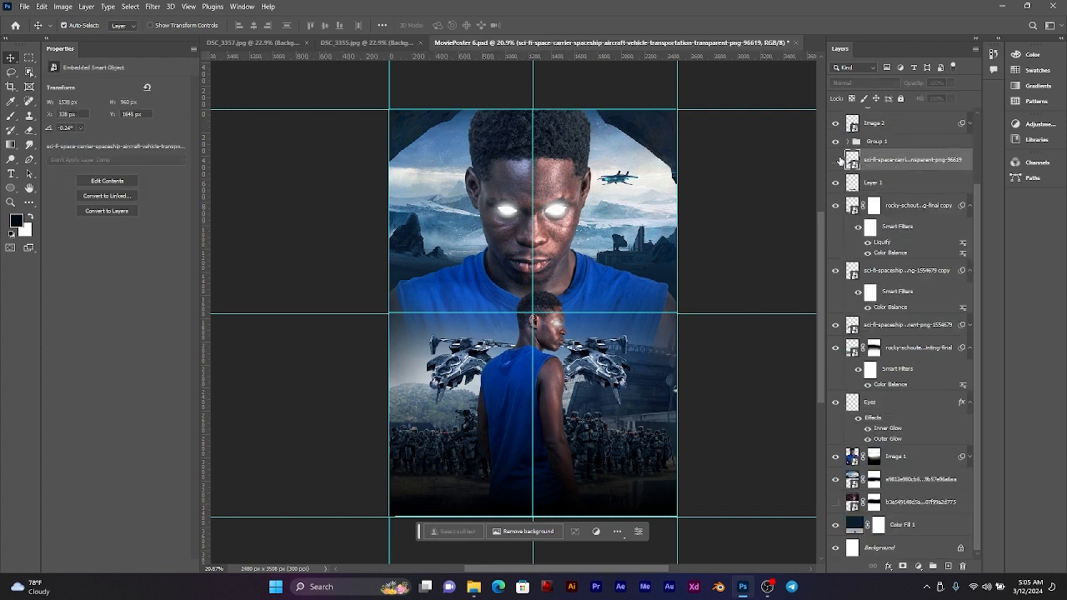
left_click(836, 160)
left_click(836, 160)
left_click(836, 161)
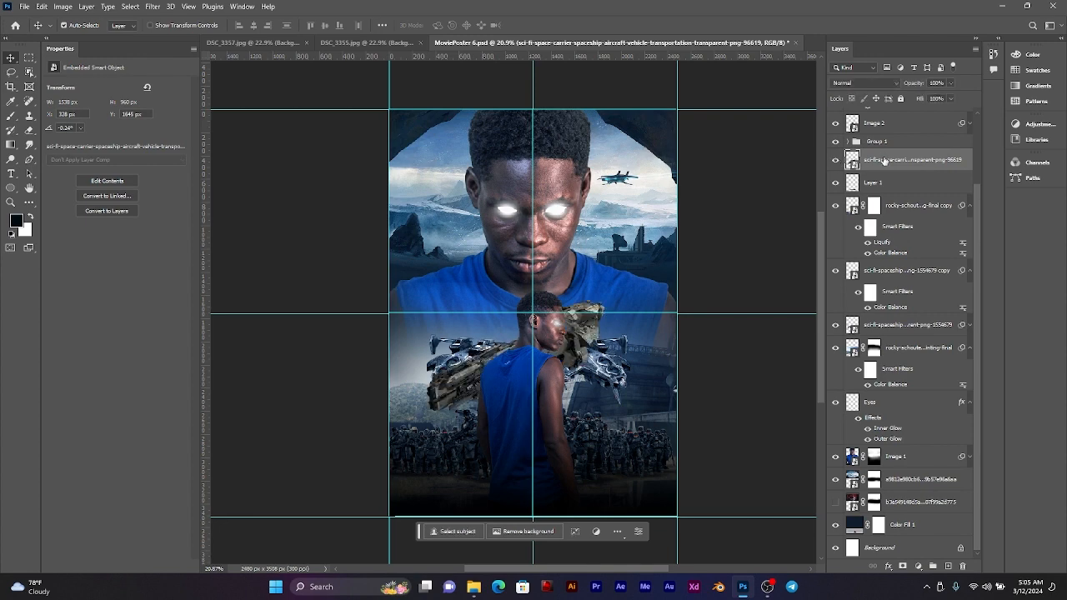
key("Delete")
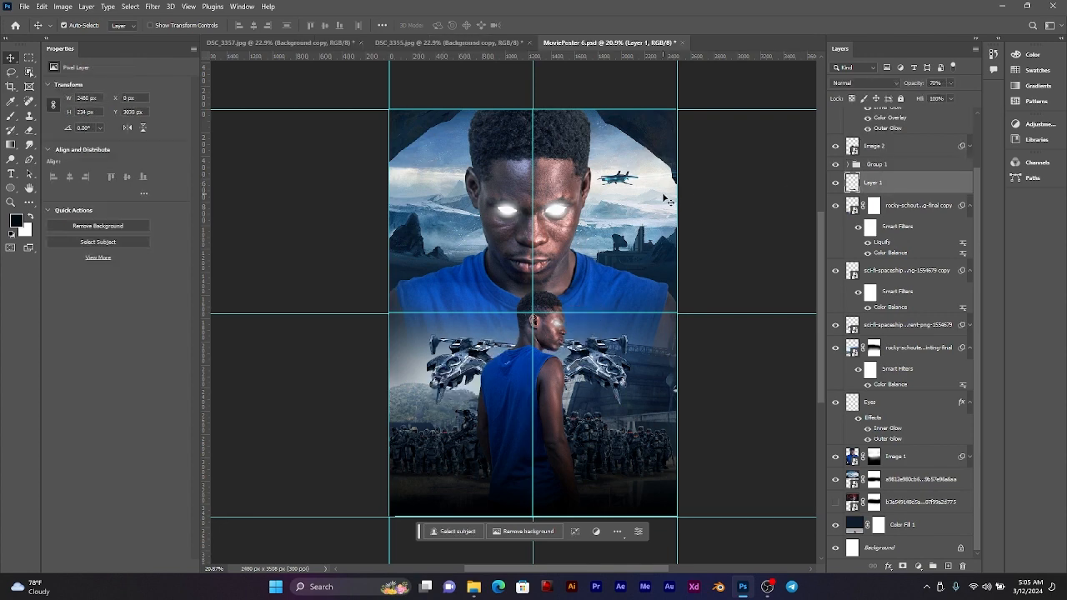
Step: Collapse the smart filter list of the rocky landscape layer just above the large man's Eyes layer
scroll(629, 196, "up", 1)
scroll(629, 196, "up", 3)
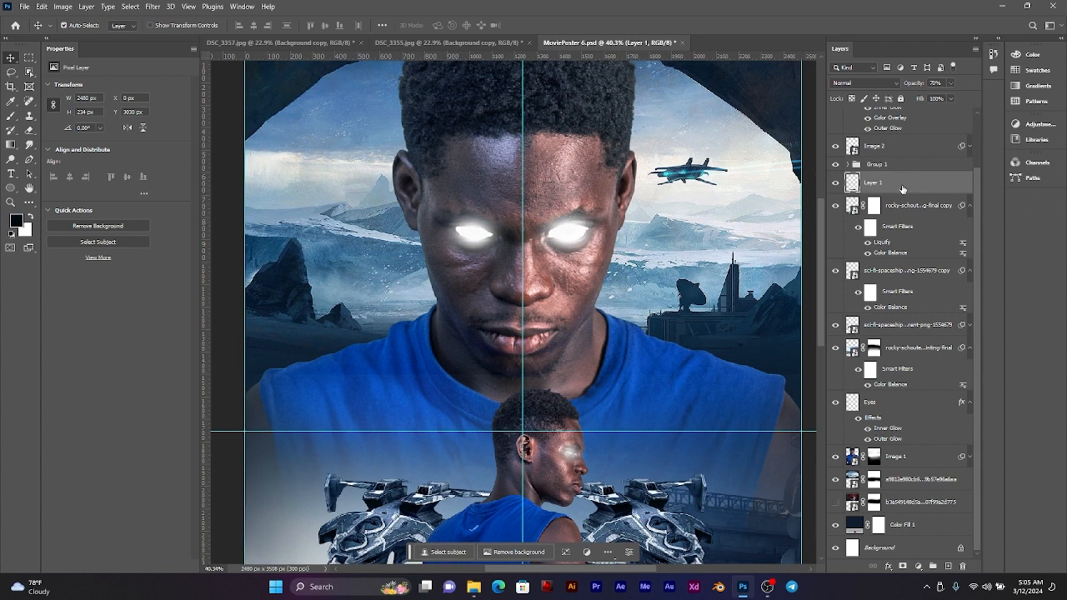
left_click(602, 151)
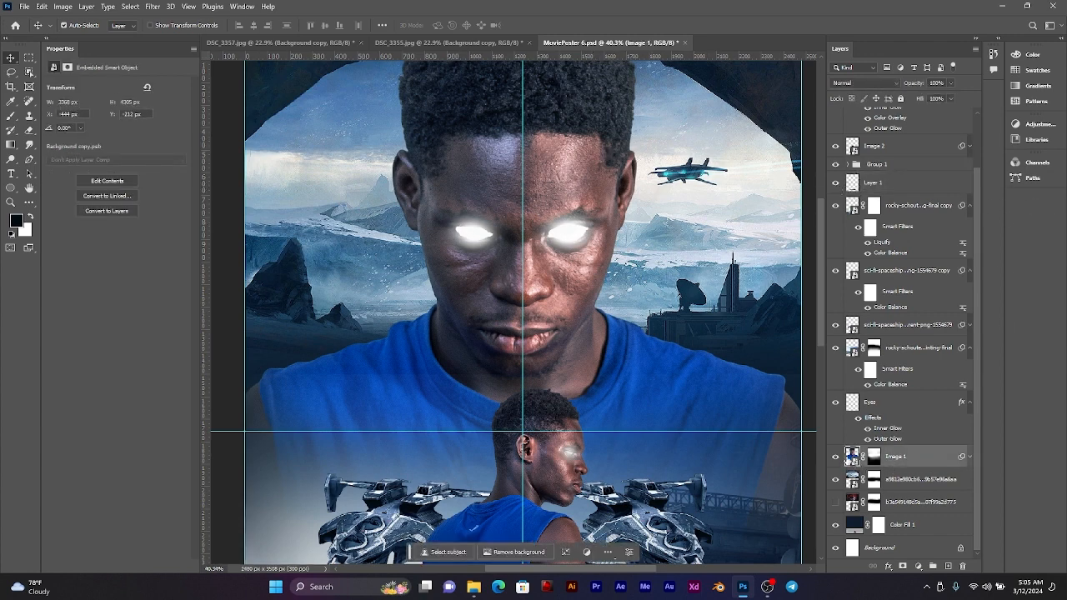
left_click(875, 404)
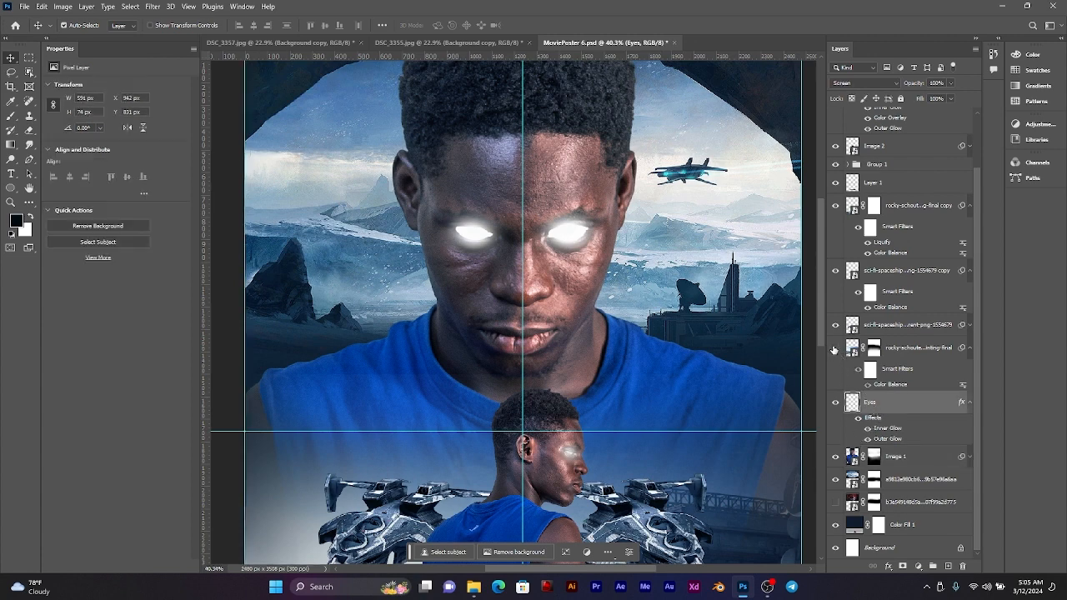
left_click(835, 348)
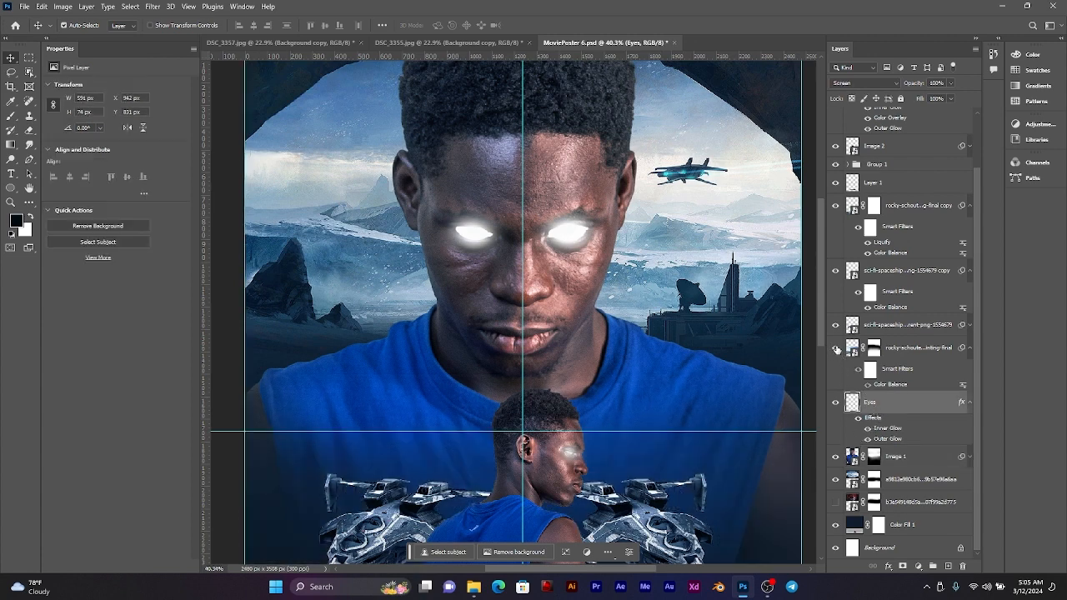
left_click(897, 345)
scroll(977, 357, "up", 1)
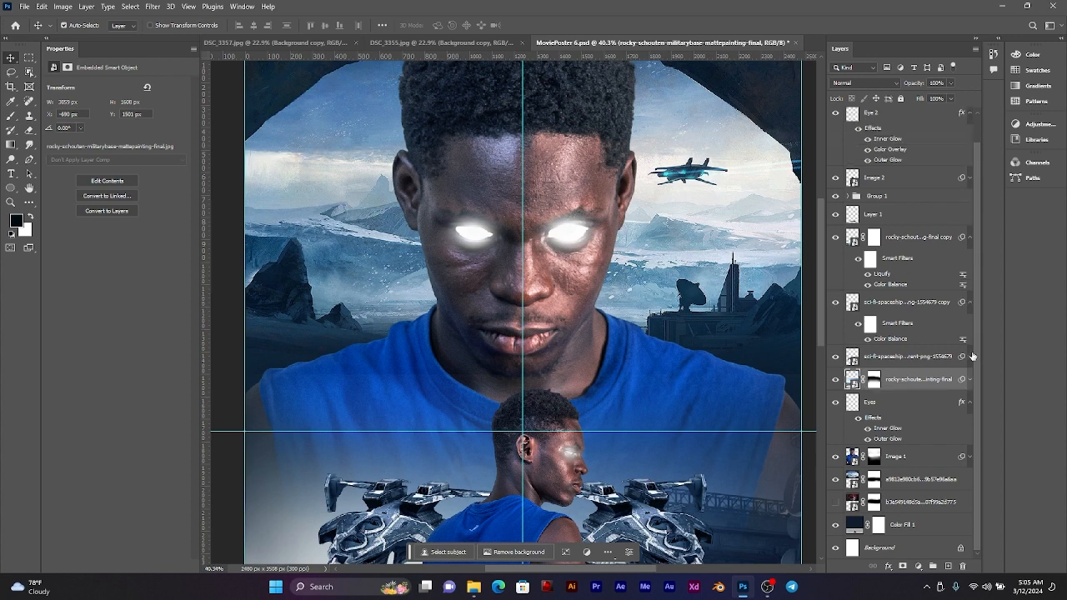
Step: Add a new empty layer directly above the original sci-fi spaceship layer, below its mirrored copy
left_click(912, 250)
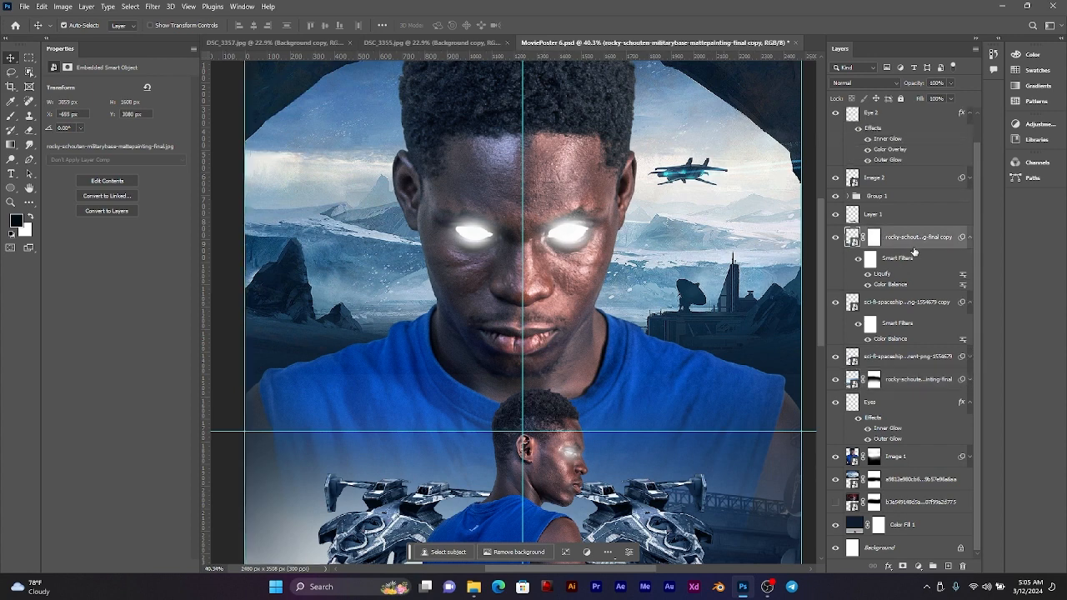
left_click(899, 310)
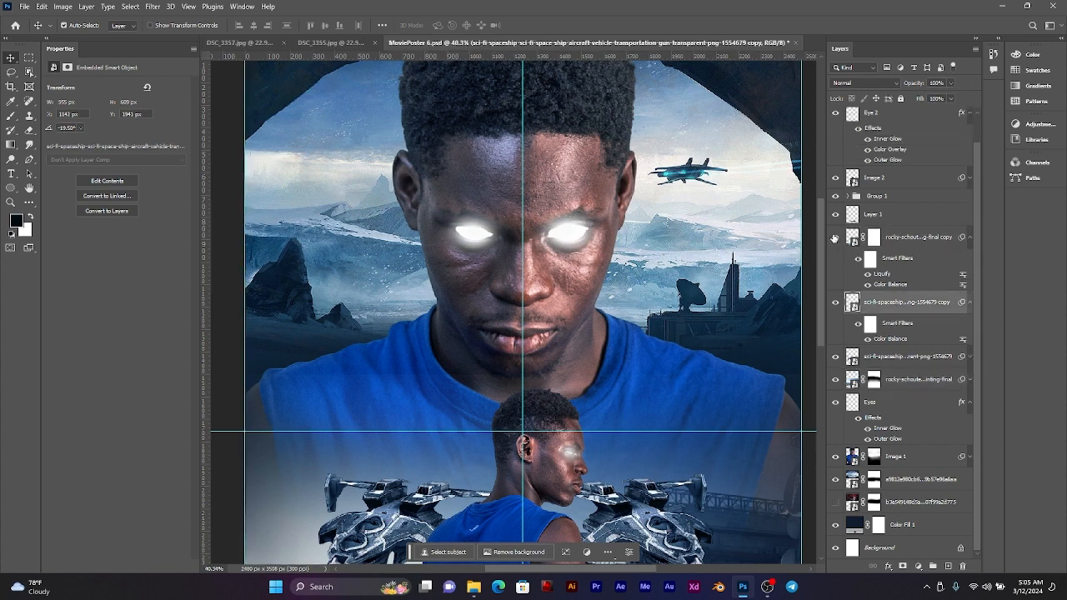
left_click(905, 358)
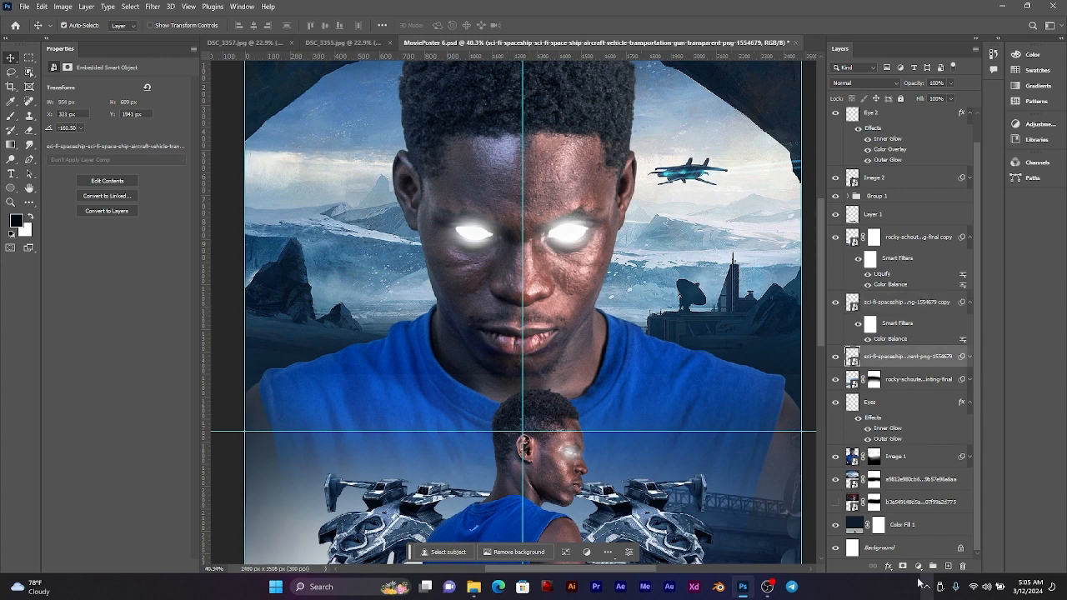
left_click(948, 567)
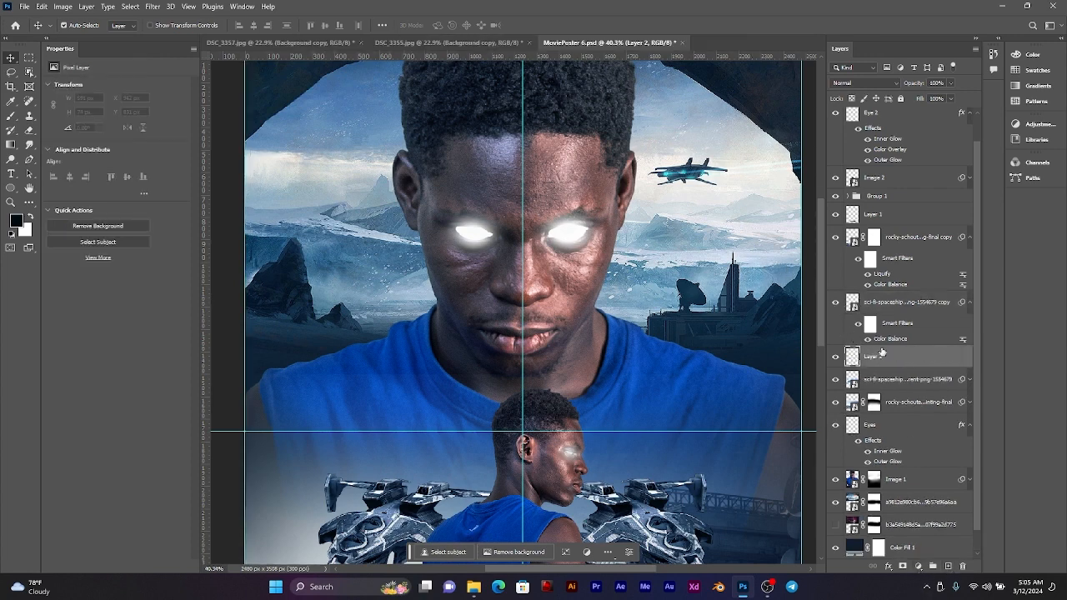
Step: Sample light grey d4d5d6 from the large man's eye glow as the foreground colour and switch to the Brush tool
left_click_drag(639, 253, 509, 281)
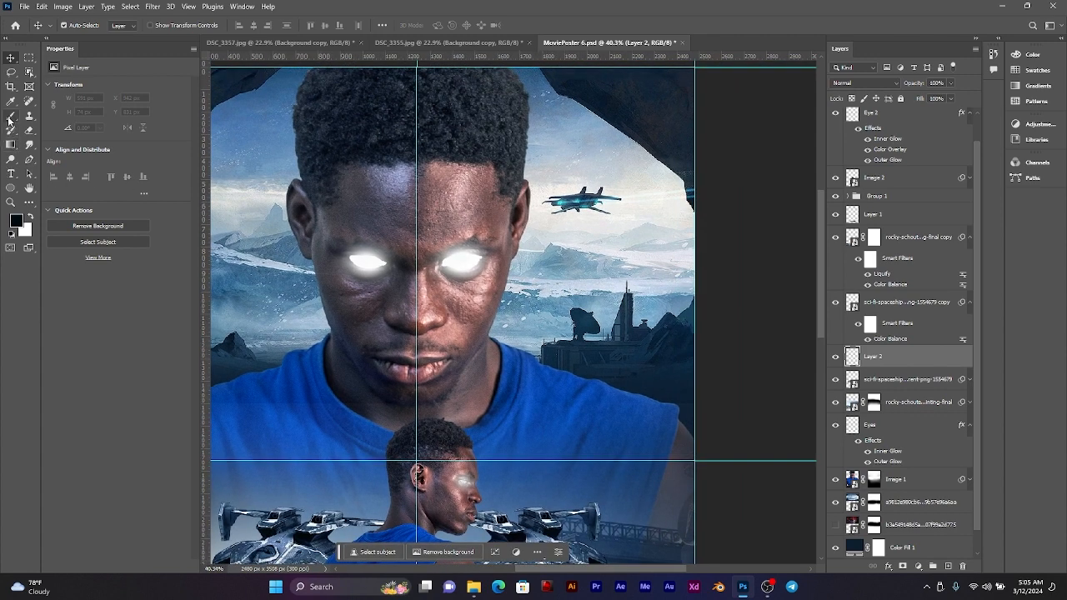
left_click(10, 118)
left_click(17, 221)
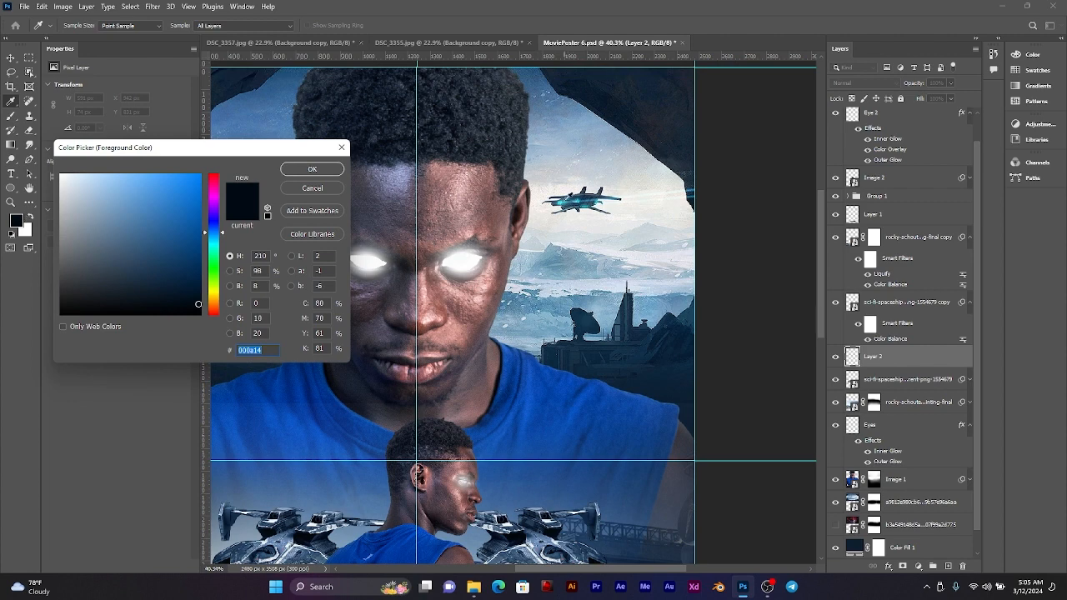
left_click(463, 261)
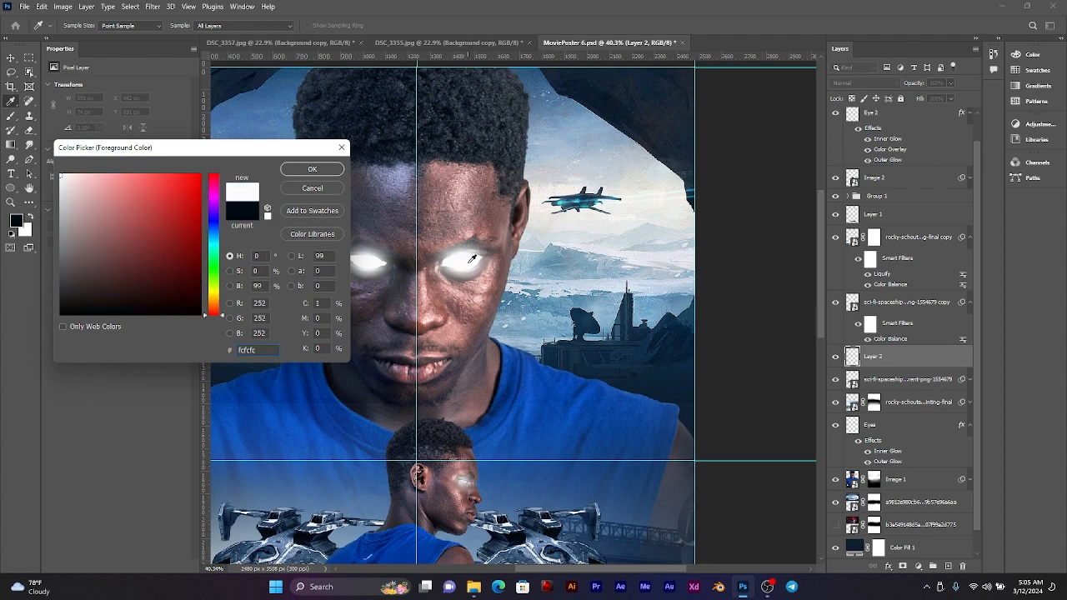
left_click(472, 259)
left_click(461, 249)
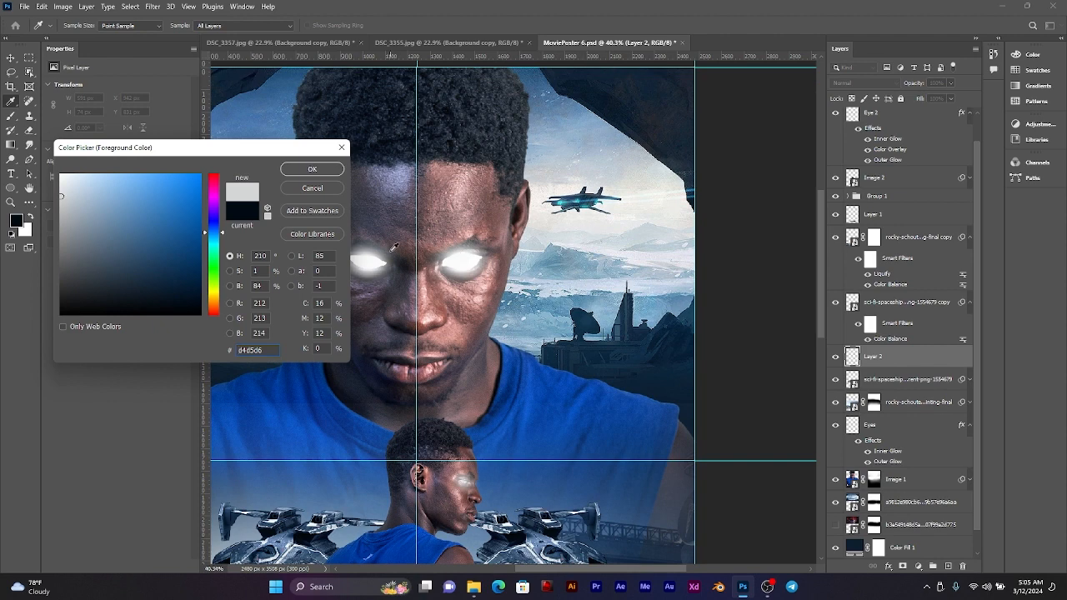
left_click(312, 170)
key("b")
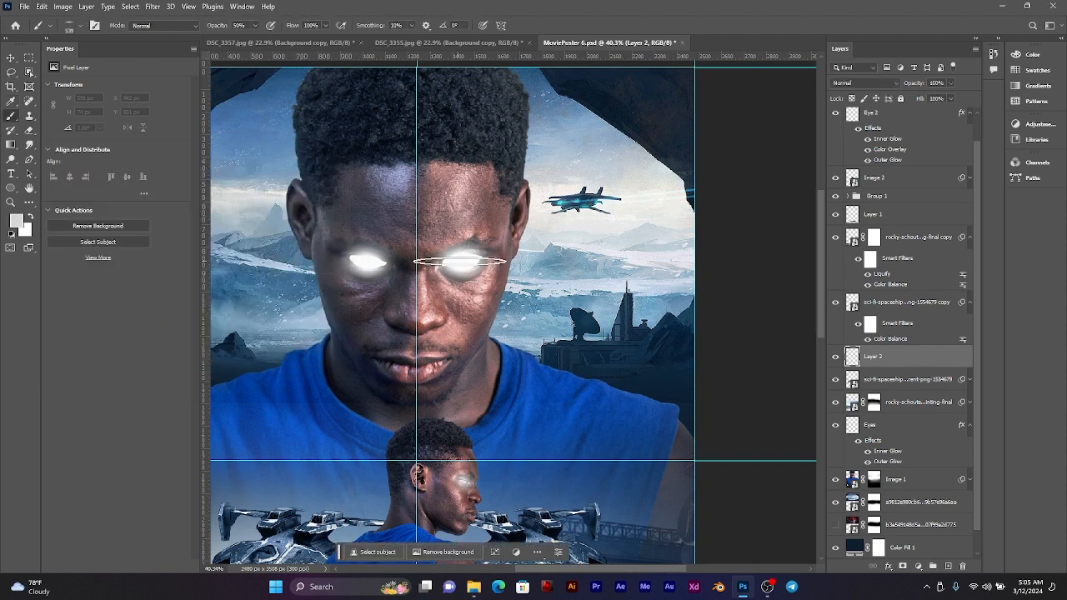
Step: Make the brush tip round and soft at 0% hardness, and set the new layer's blend mode to Screen
right_click(512, 217)
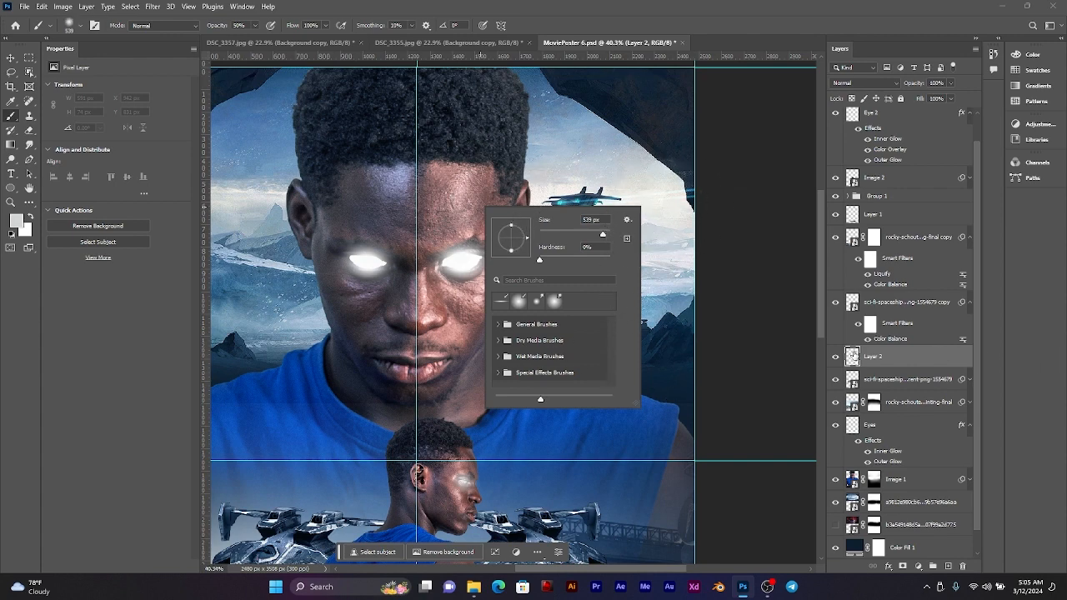
left_click(854, 355)
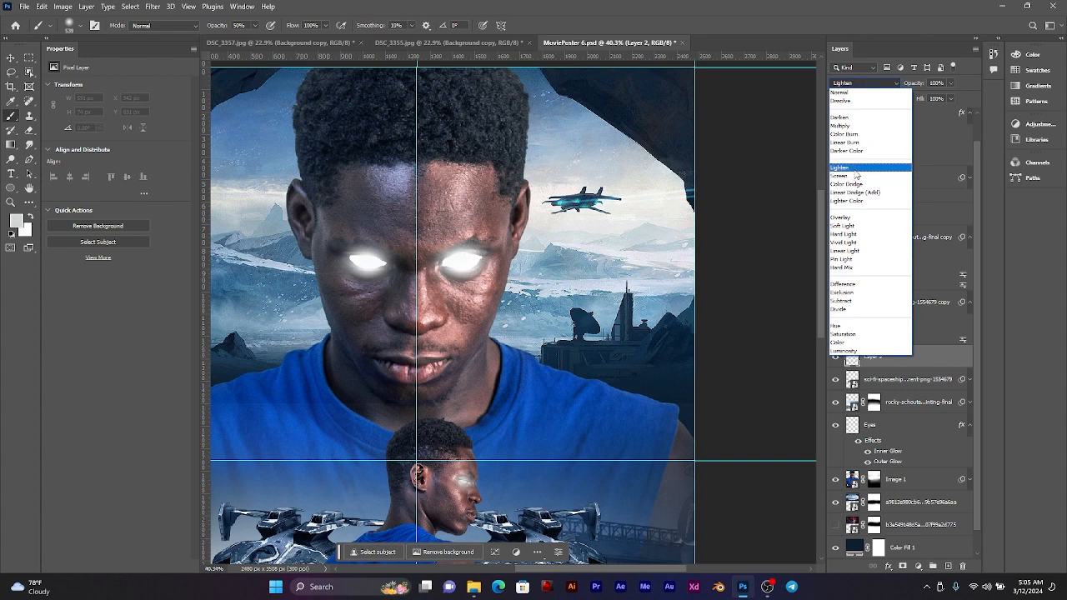
left_click(858, 175)
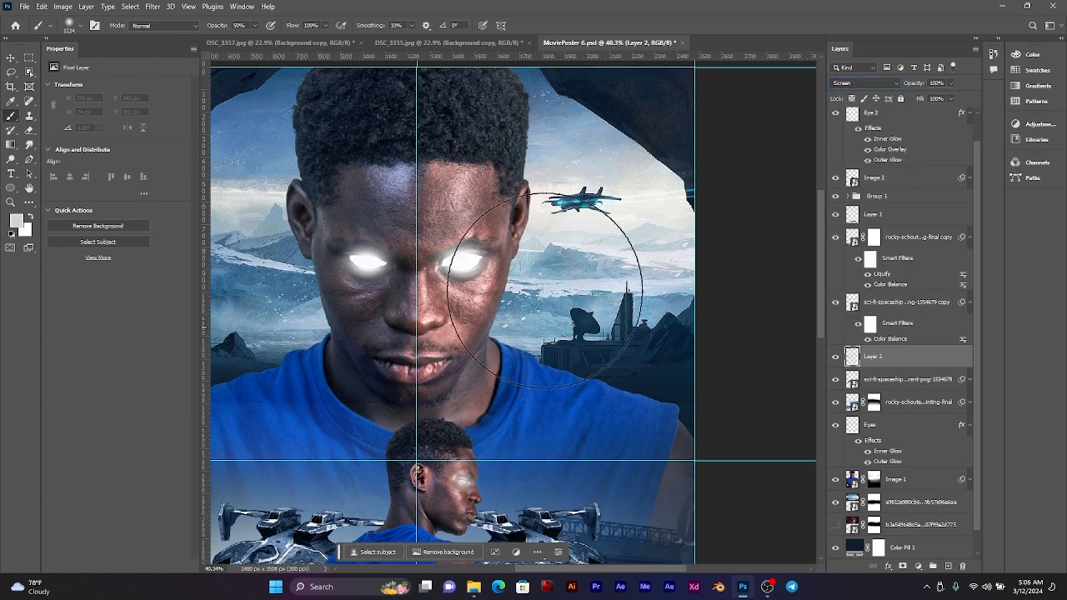
Step: Try painting soft light strokes at 50% brush opacity over the sky around the aircraft beside the large man's head
left_click(569, 229)
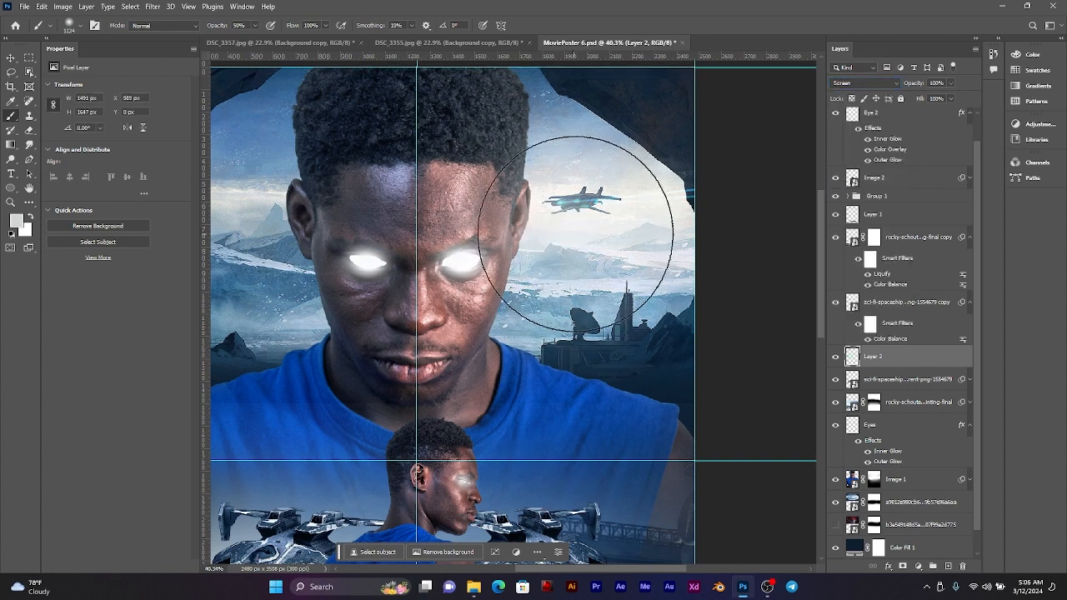
left_click_drag(594, 235, 542, 230, "alt")
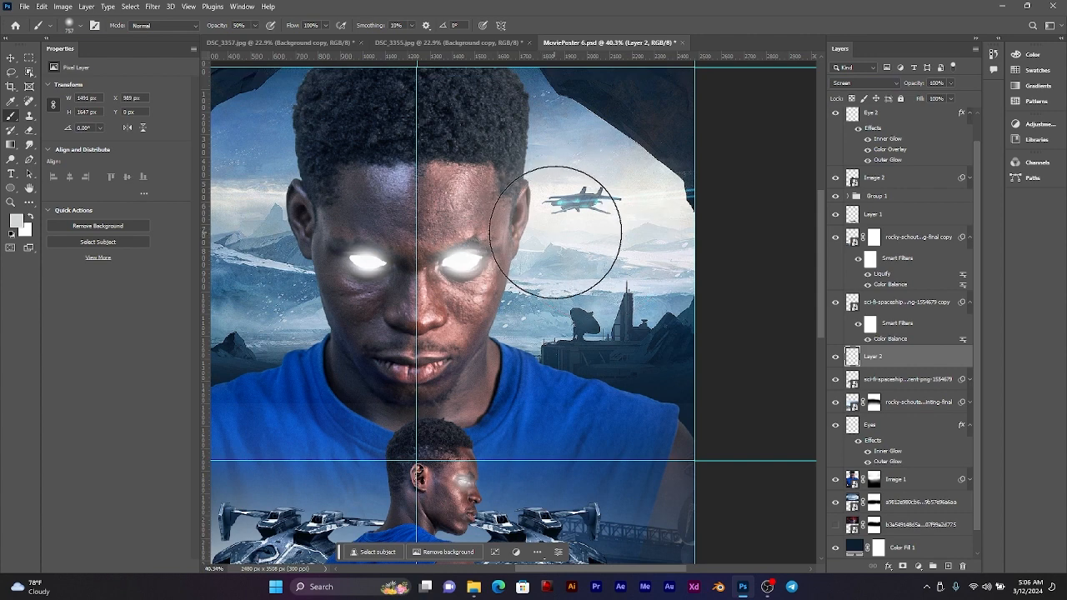
left_click(573, 233)
left_click(573, 233)
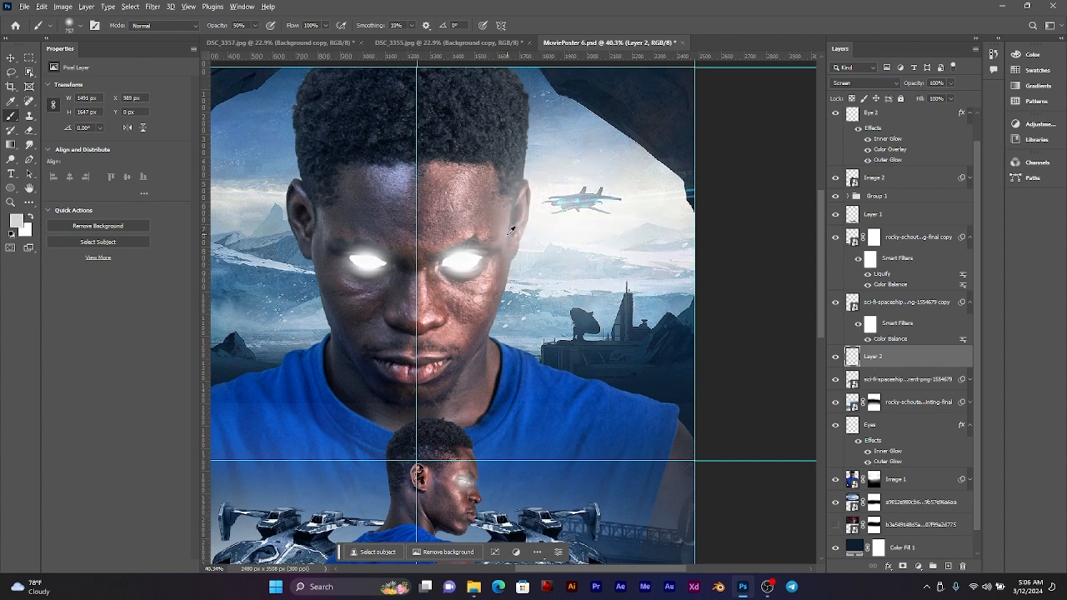
scroll(524, 251, "down", 3, "alt")
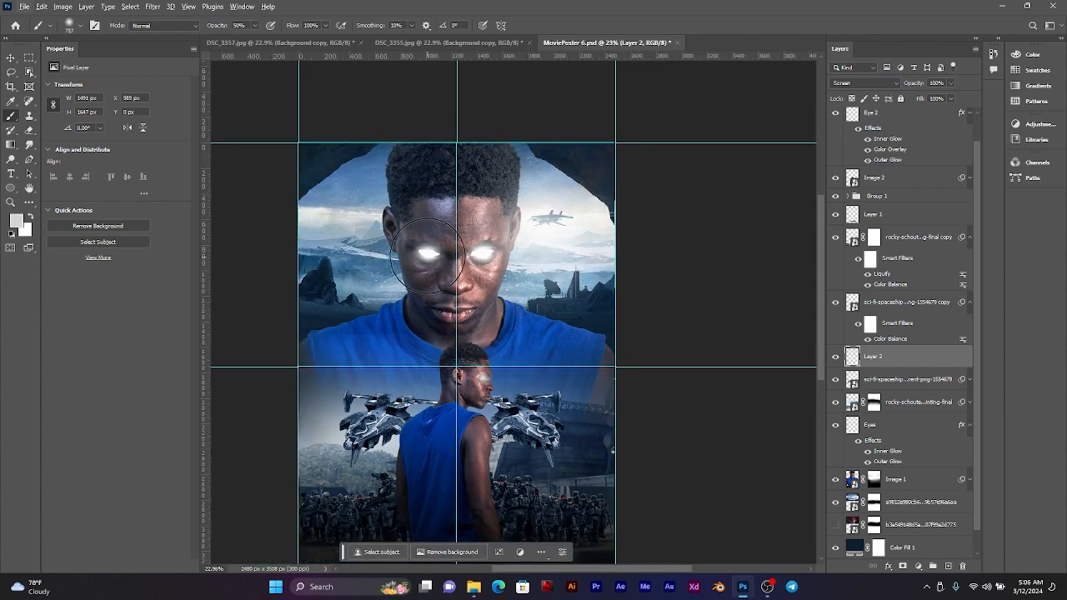
Step: Try a wider brush stroke of light across the large man and the sky, and undo all the painted glow
left_click_drag(339, 222, 500, 219, "alt")
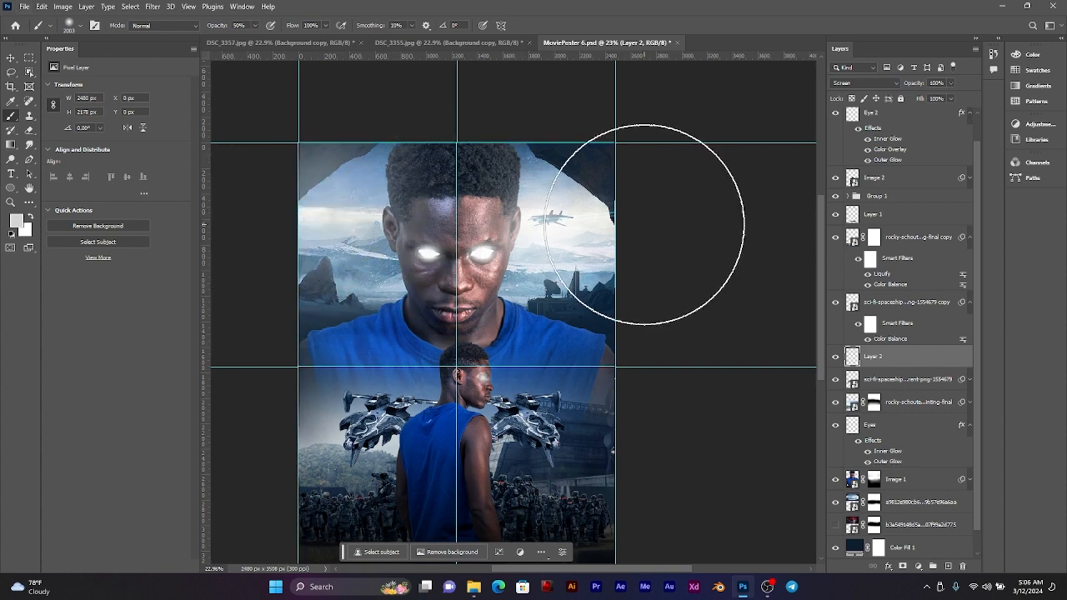
key("ctrl+z")
left_click_drag(401, 214, 351, 220, "alt")
scroll(354, 224, "up", 3)
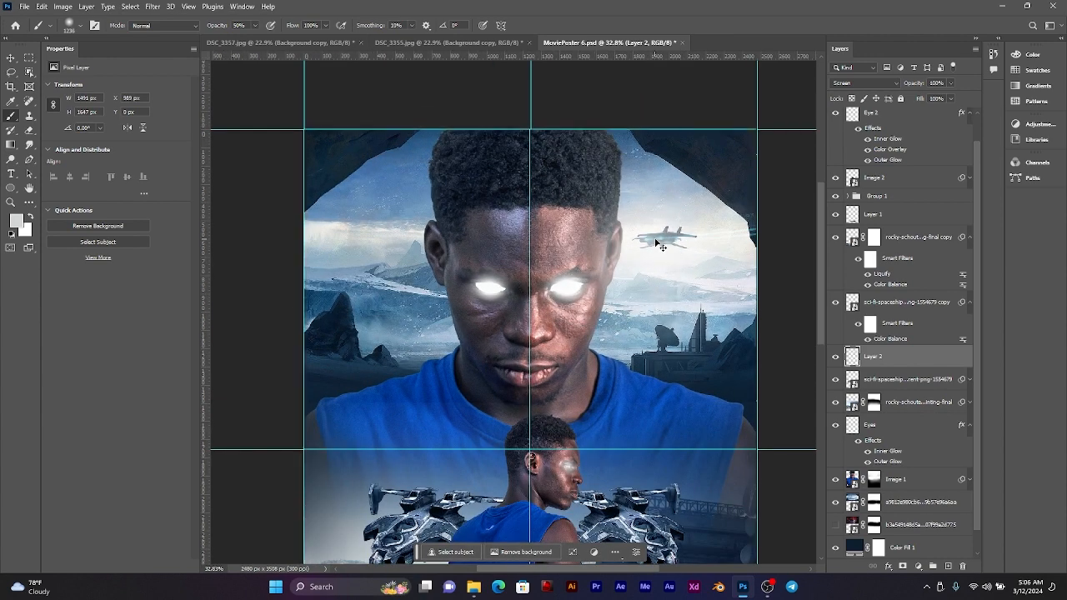
key("ctrl+z")
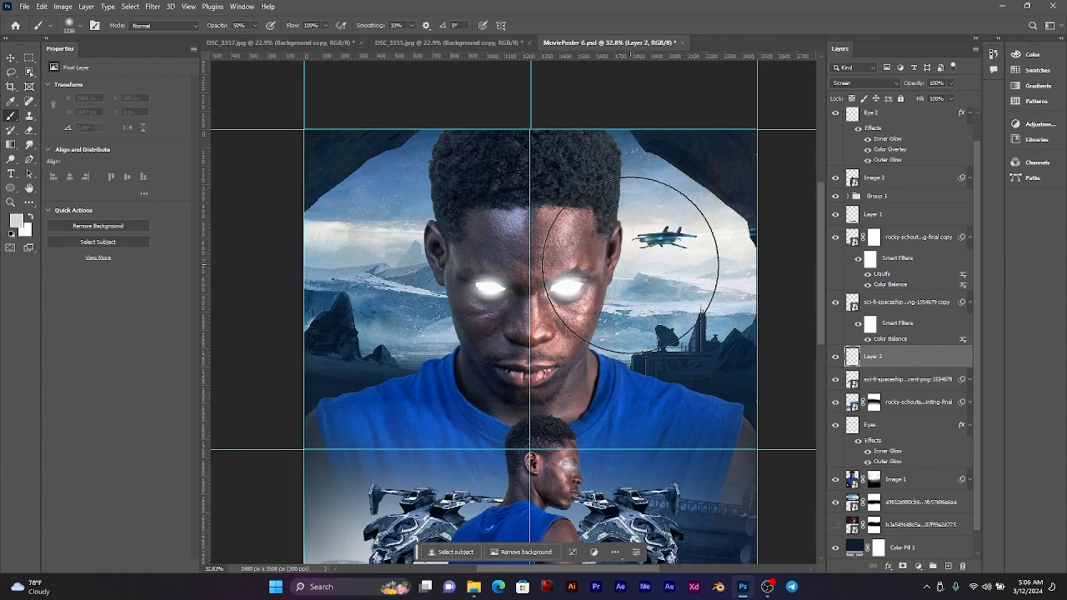
Step: Try a glow stroke at 100% brush opacity beside the large man's cheek and over the radar dish, and undo it
left_click_drag(674, 283, 589, 272)
scroll(579, 277, "up", 1)
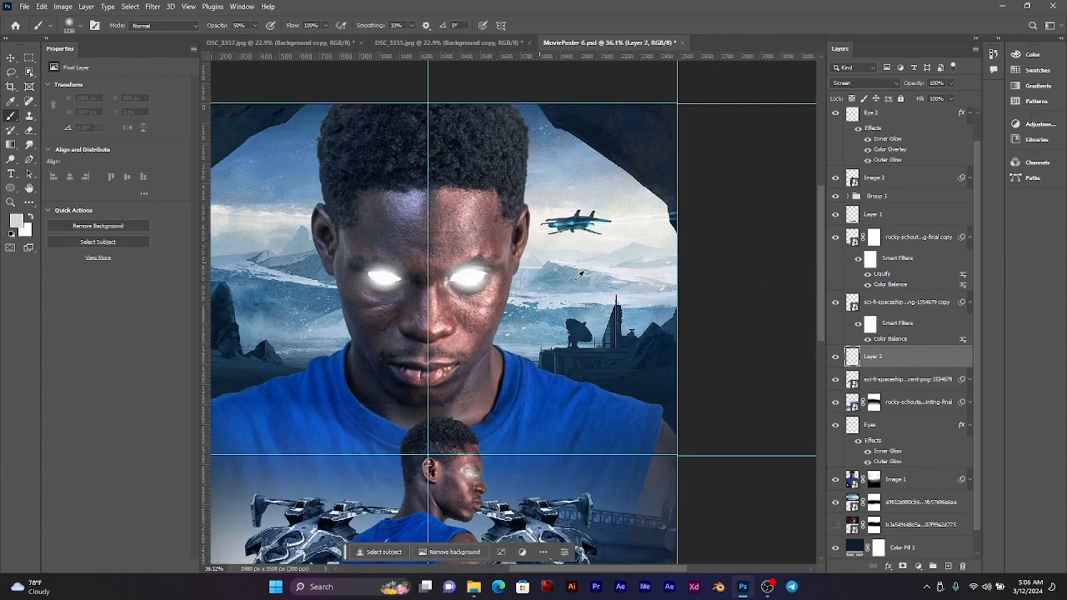
scroll(580, 273, "up", 3)
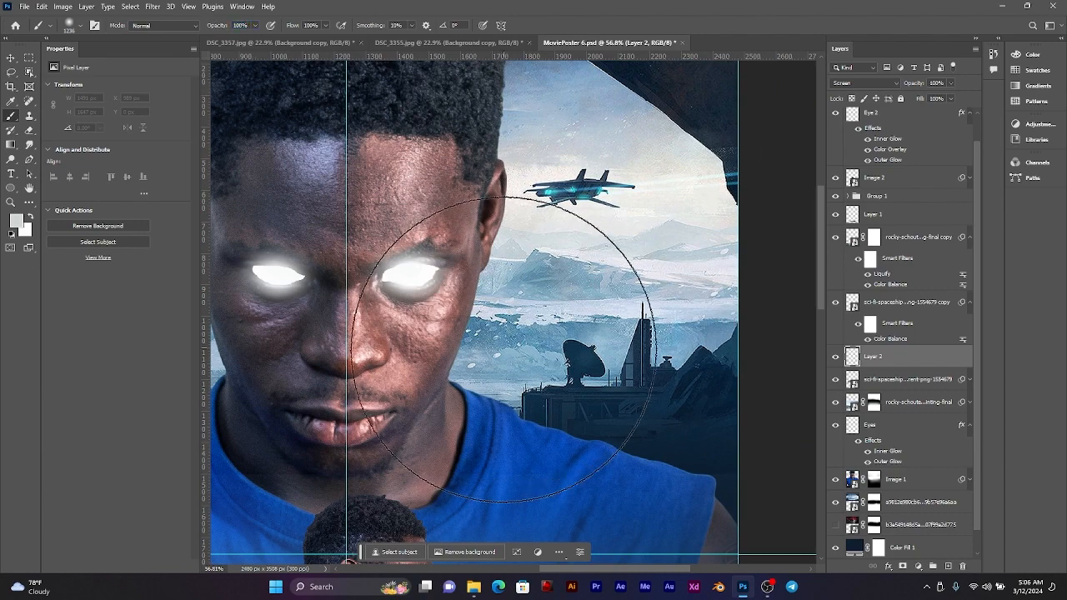
mouse_move(488, 309)
left_mouse_down()
mouse_move(512, 345)
mouse_move(530, 340)
left_mouse_up()
scroll(530, 341, "down", 3)
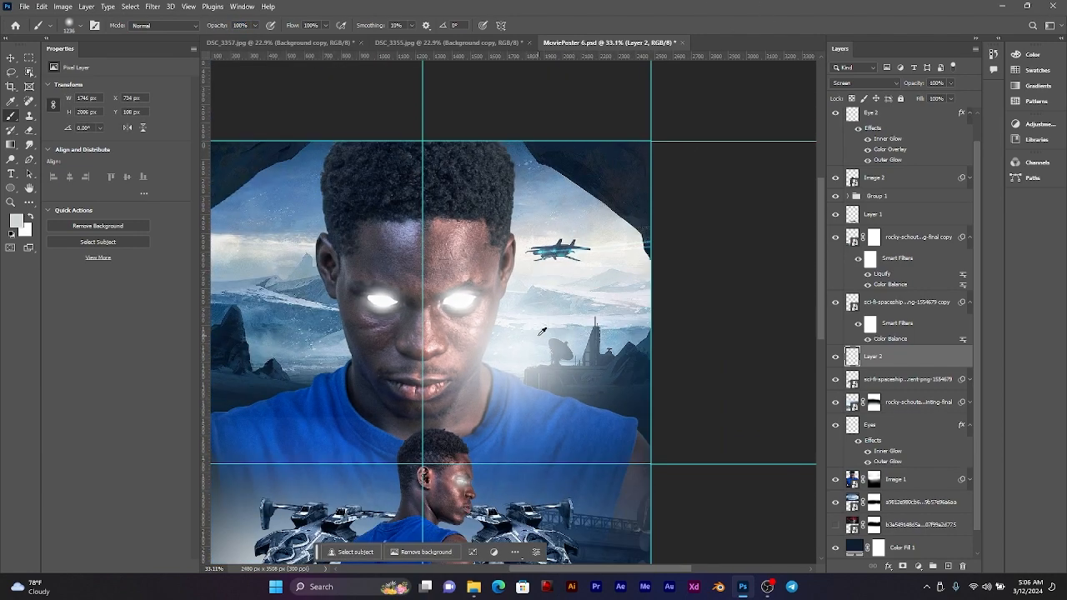
key("ctrl+z")
key("ctrl+z")
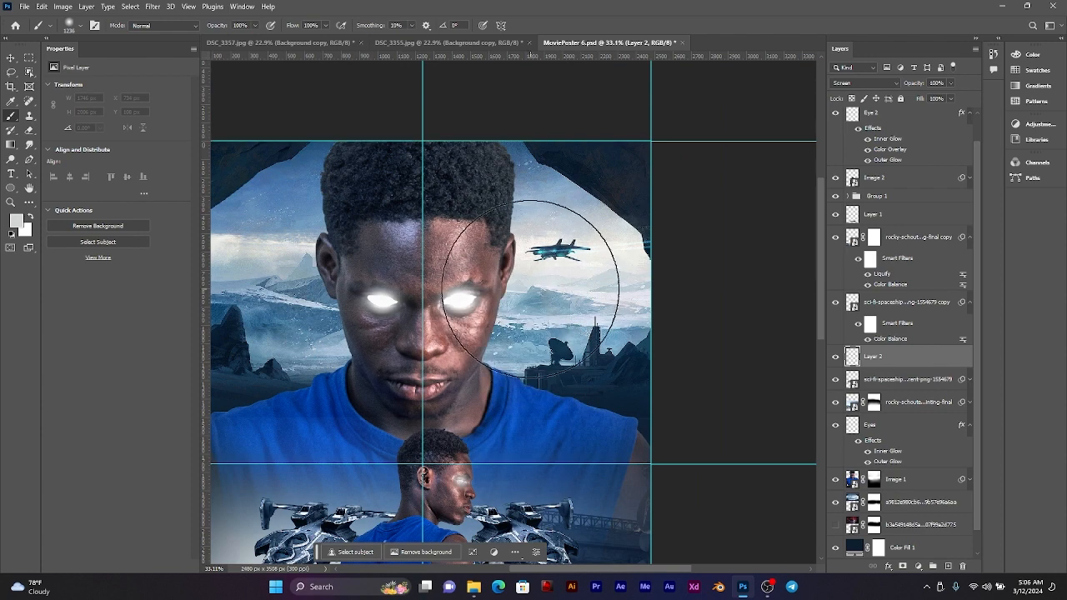
Step: Try very large soft light dabs, about 2150 px wide, over the sky on both sides of the large man's head, and undo them
left_click_drag(582, 255, 624, 251)
left_click(588, 254)
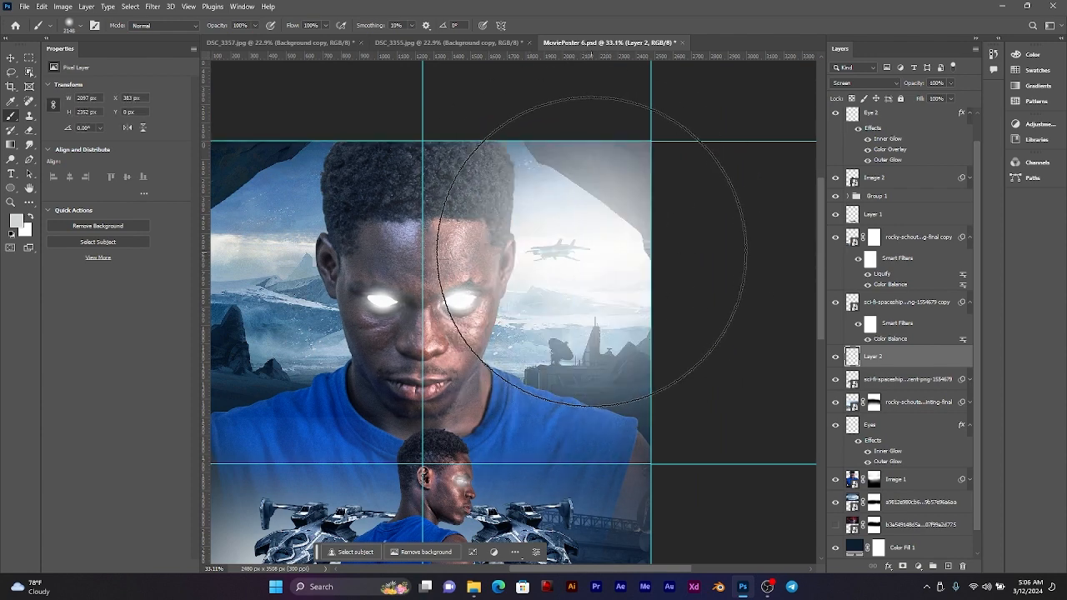
scroll(583, 252, "down", 2)
left_click(343, 269)
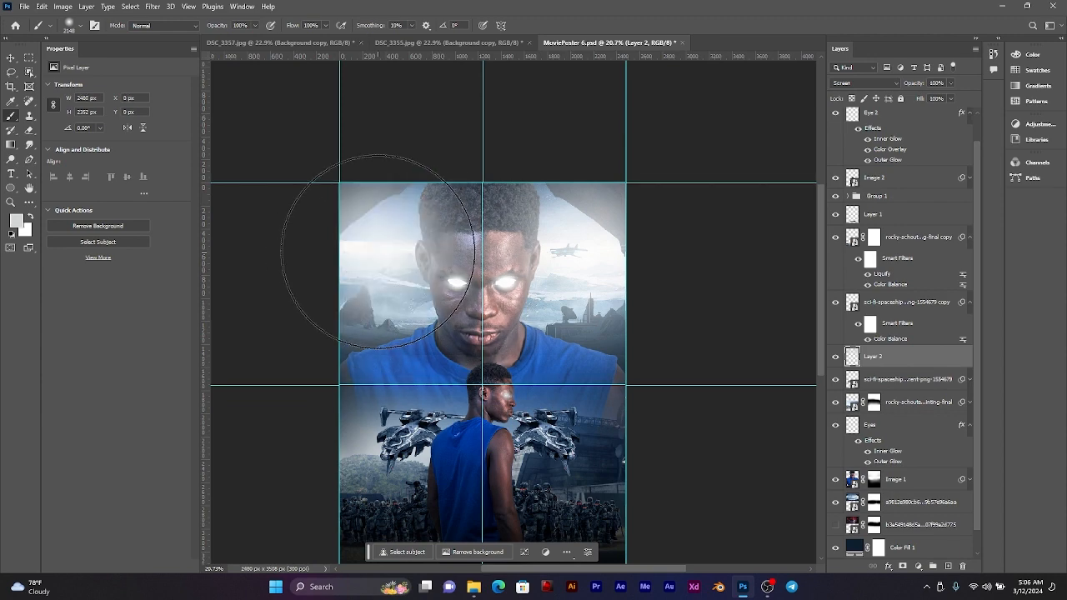
scroll(634, 259, "down", 2)
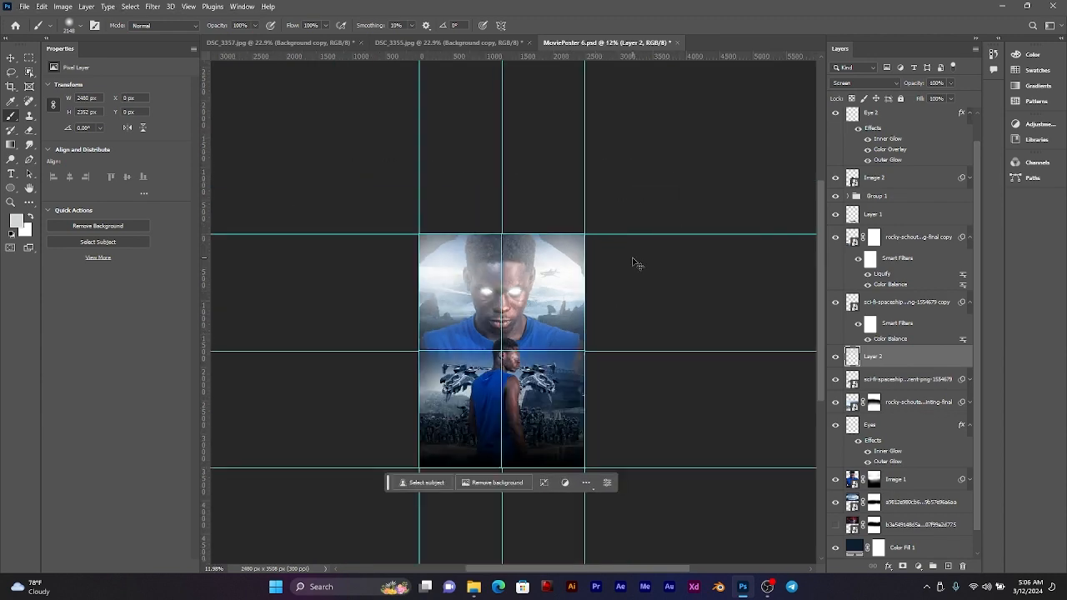
key("ctrl+z")
Step: Paint soft light dabs about 880 px wide over the aircraft and over the sky on the opposite side of the large man's head
scroll(542, 267, "up", 4)
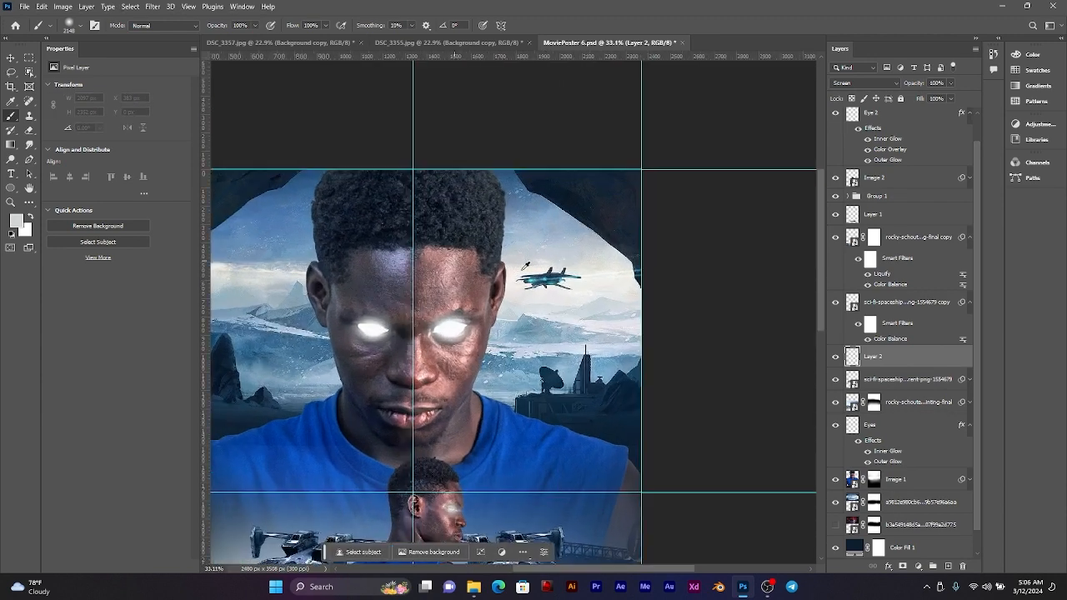
scroll(526, 265, "up", 2)
mouse_move(557, 309)
left_mouse_down()
mouse_move(538, 318)
mouse_move(359, 312)
left_mouse_up()
left_click(548, 274)
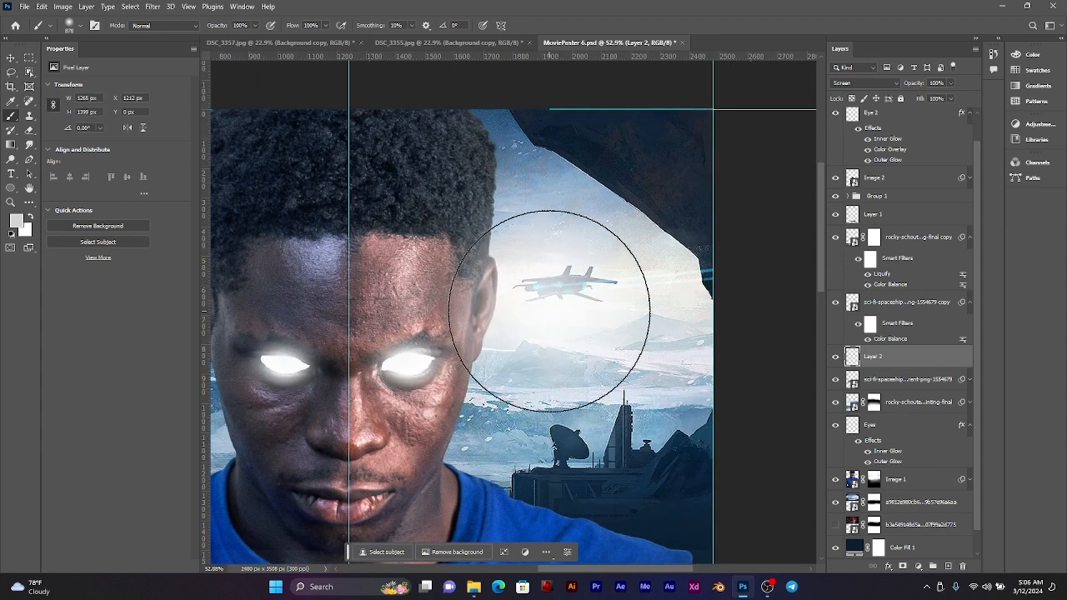
scroll(563, 305, "down", 2)
left_click_drag(479, 303, 587, 283)
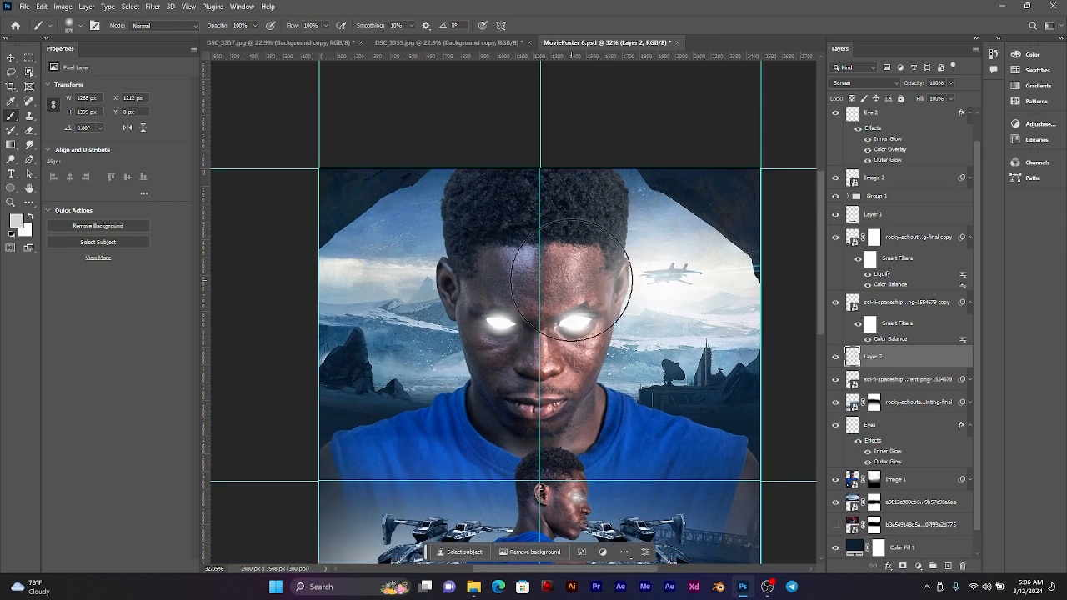
left_click(395, 281)
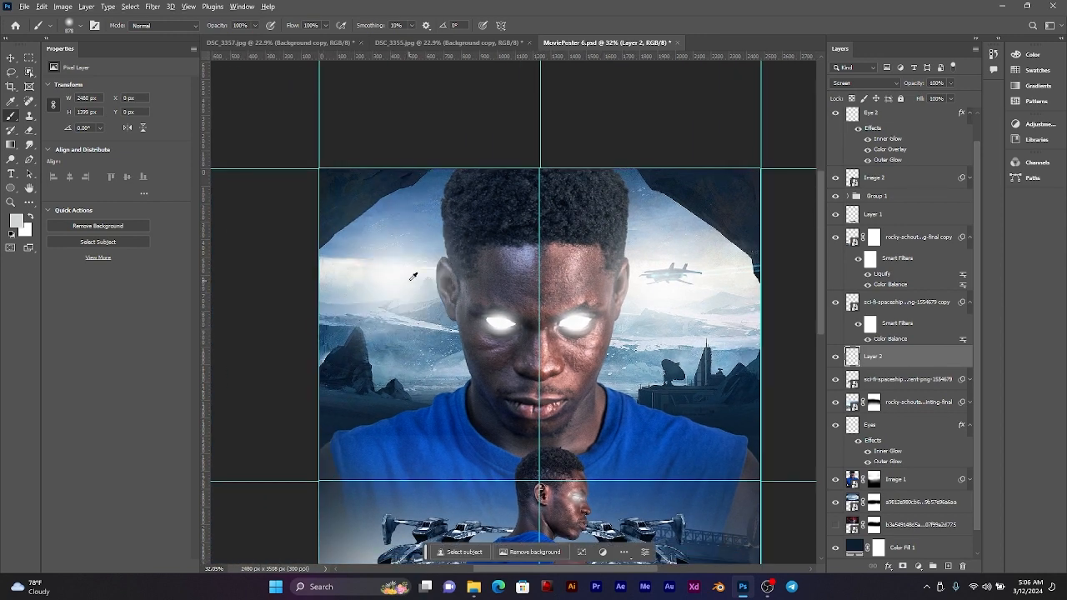
Step: Try another light dab higher in the sky opposite the aircraft, and undo it
scroll(411, 276, "down", 1)
left_click(404, 249)
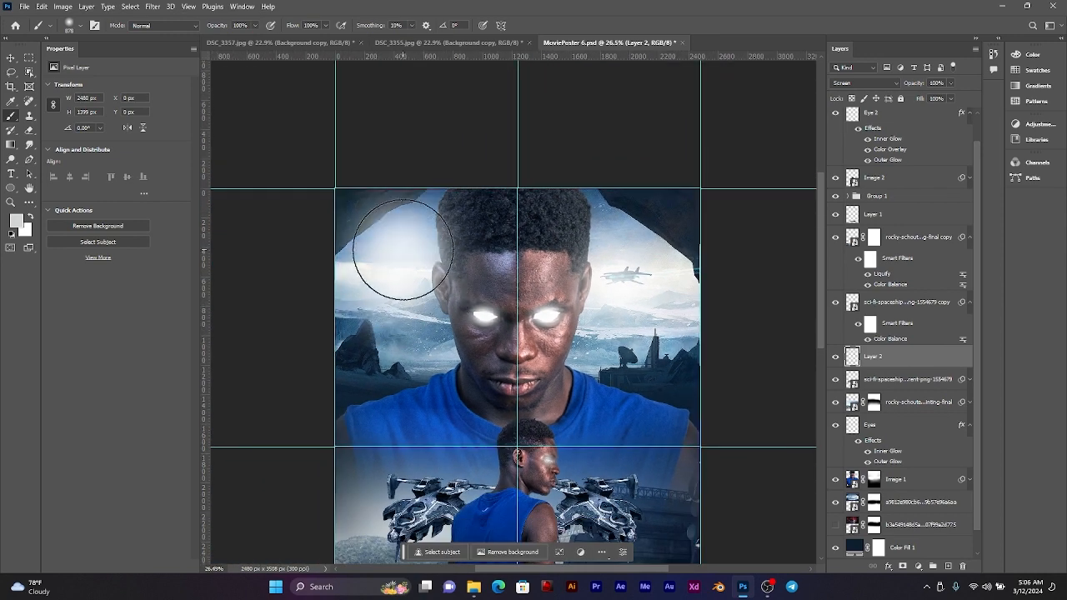
key("ctrl+z")
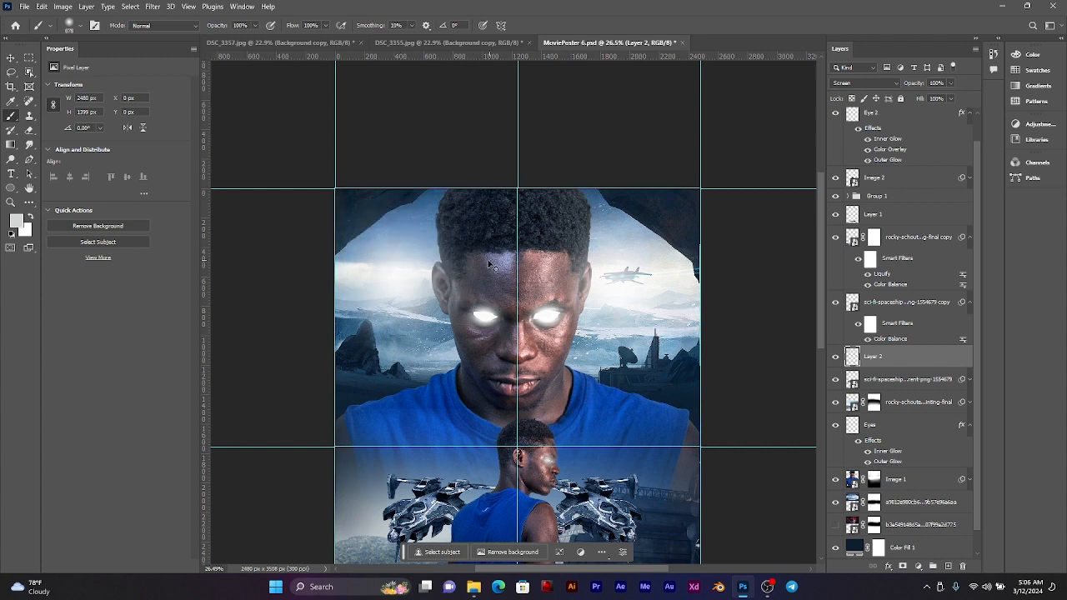
Step: Reduce the soft brush to about 221 px and compare the whole poster with the painted glow layer hidden and shown
left_click_drag(364, 280, 392, 280)
left_click_drag(406, 273, 368, 279)
scroll(746, 285, "down", 3)
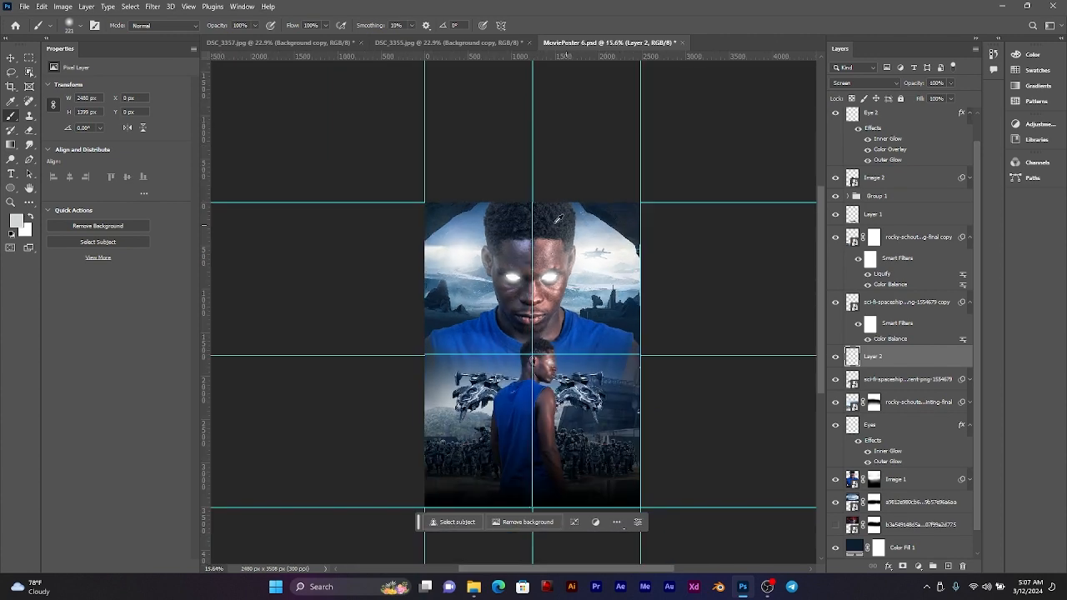
left_click(837, 357)
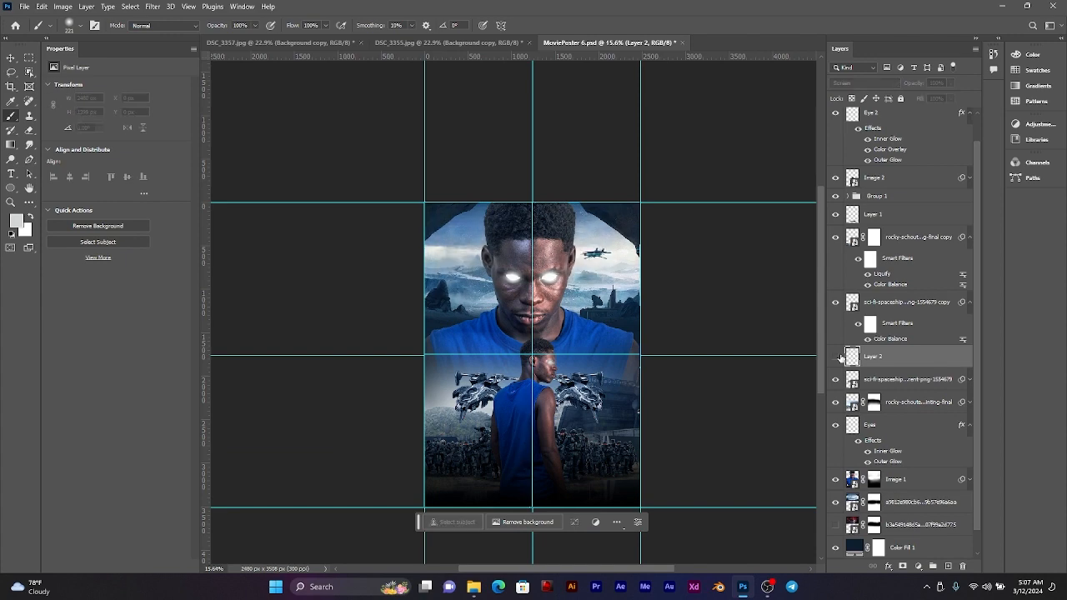
left_click(837, 356)
Step: Add a soft light dab about 611 px wide over the mountains beside the large man's ear, opposite the aircraft
scroll(534, 272, "up", 5)
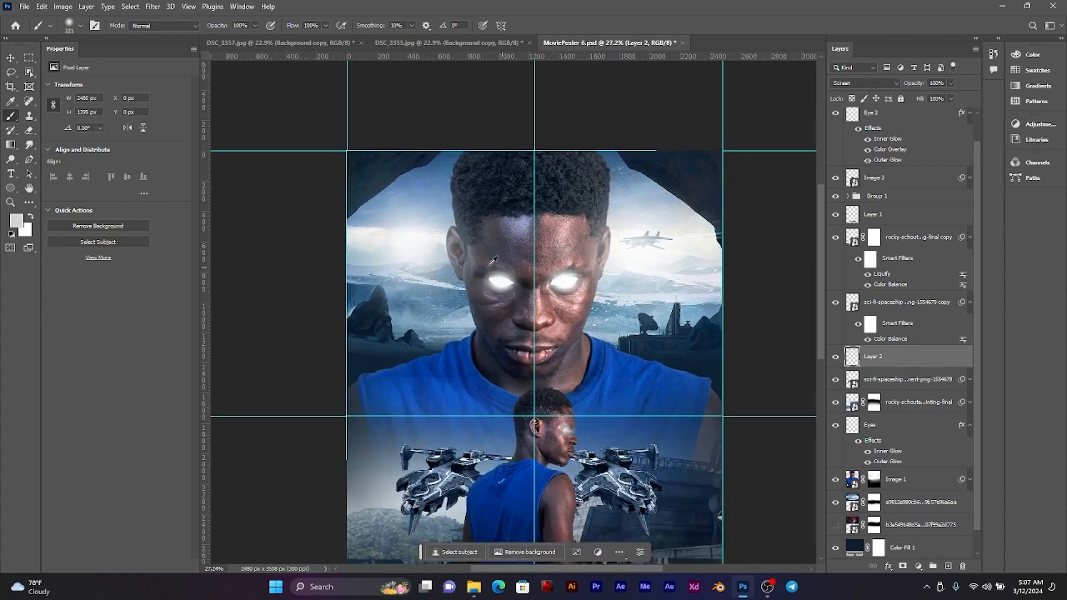
left_click(391, 281)
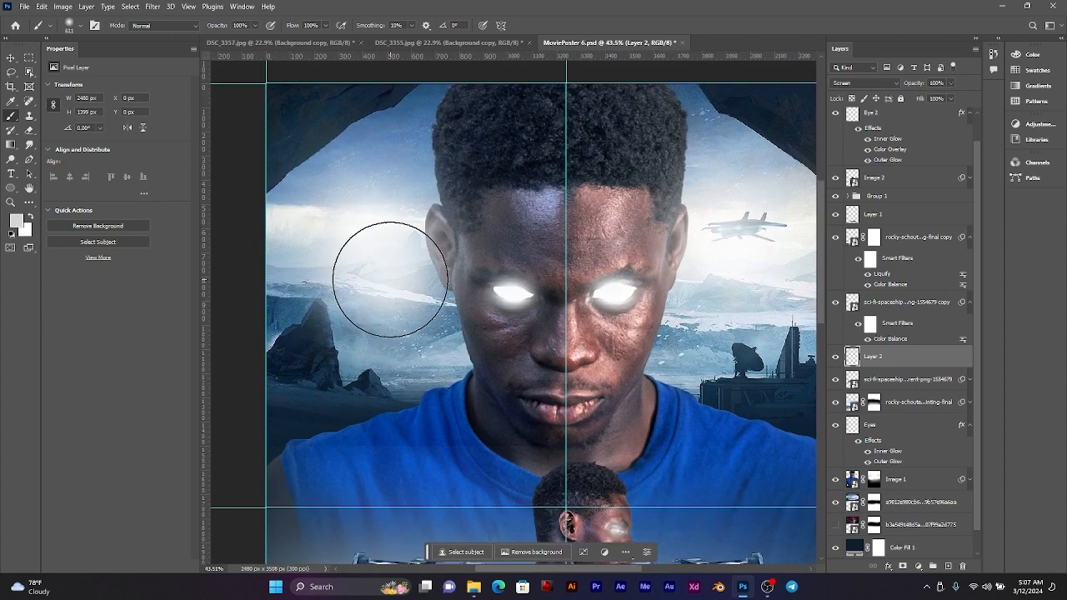
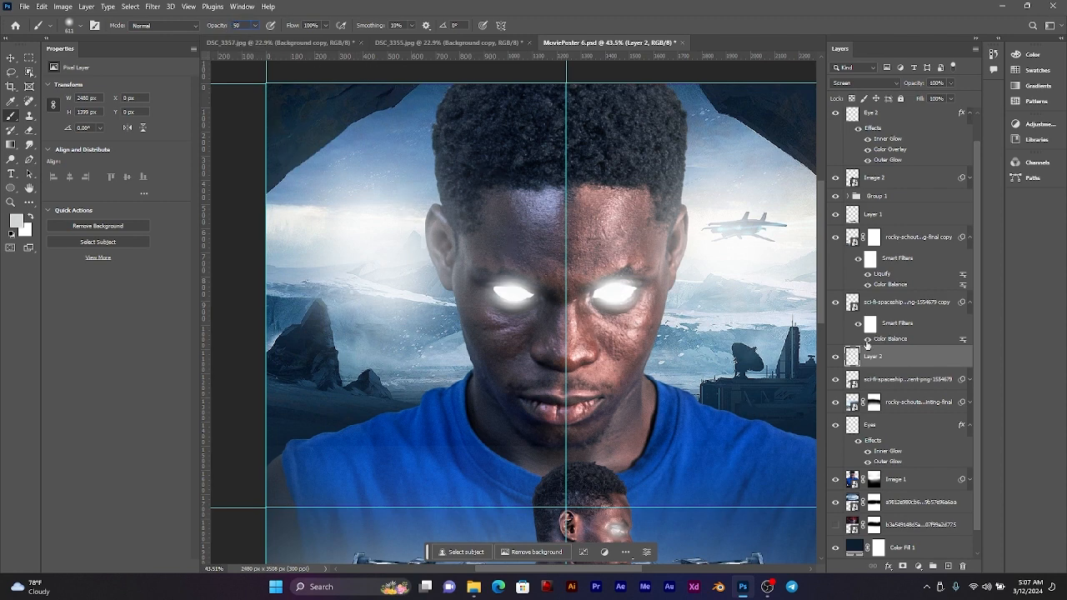
Step: Paint soft 611 px light dabs at 50% opacity over the mountains and sky beside the large man's ear and above the satellite dish
left_click(407, 317)
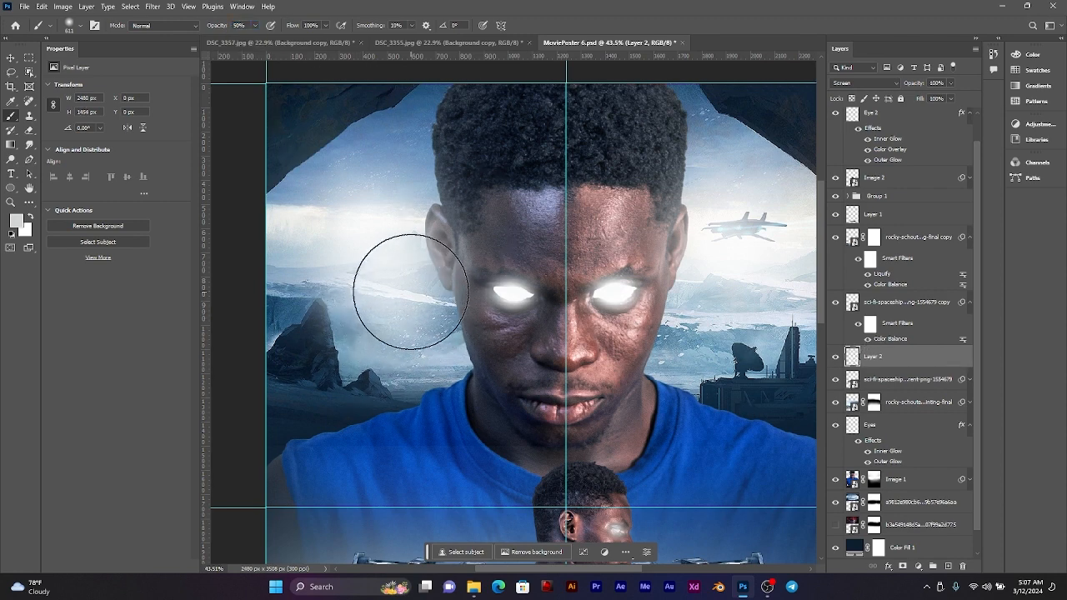
left_click(411, 288)
left_click(389, 155)
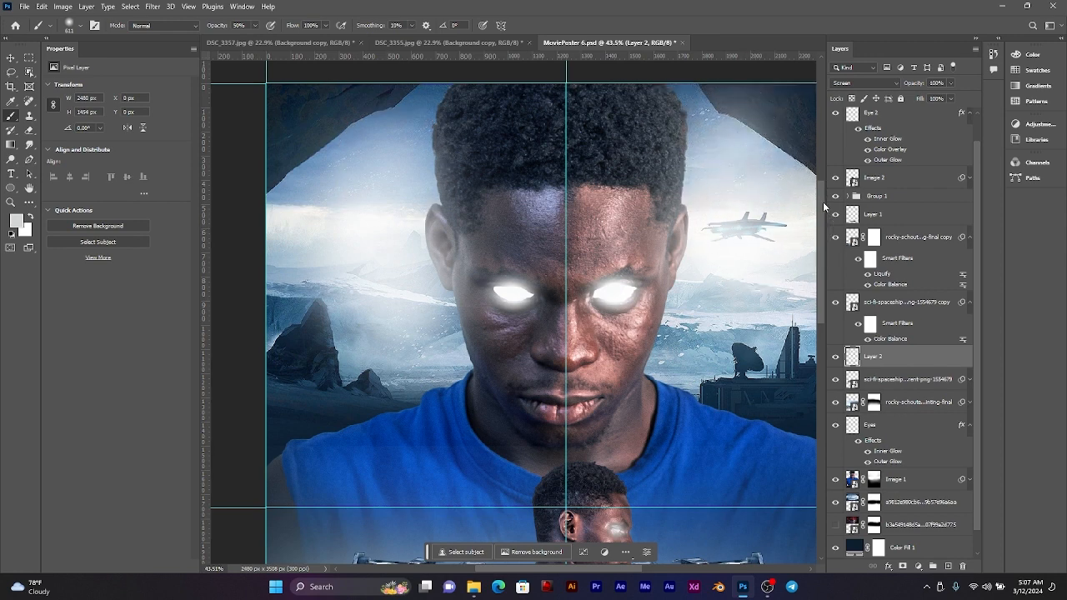
left_click(743, 328)
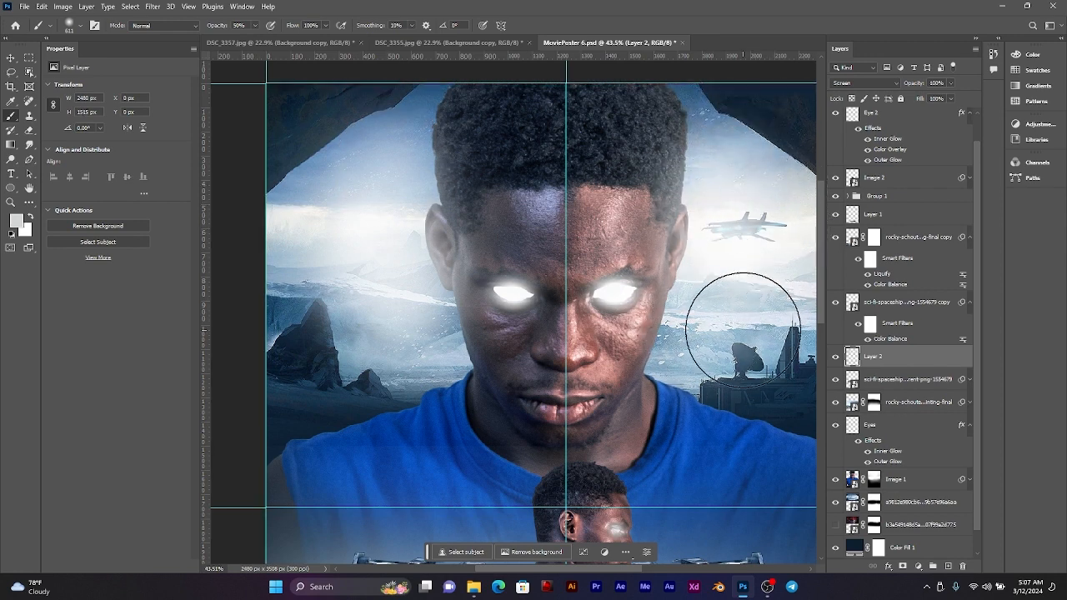
scroll(743, 327, "down", 3)
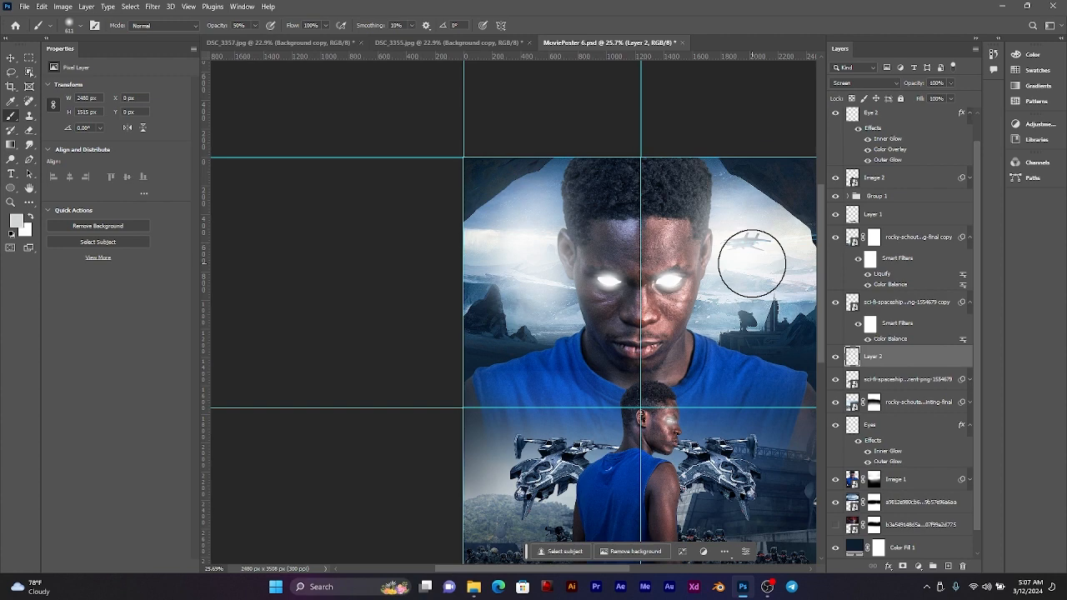
scroll(700, 261, "down", 3)
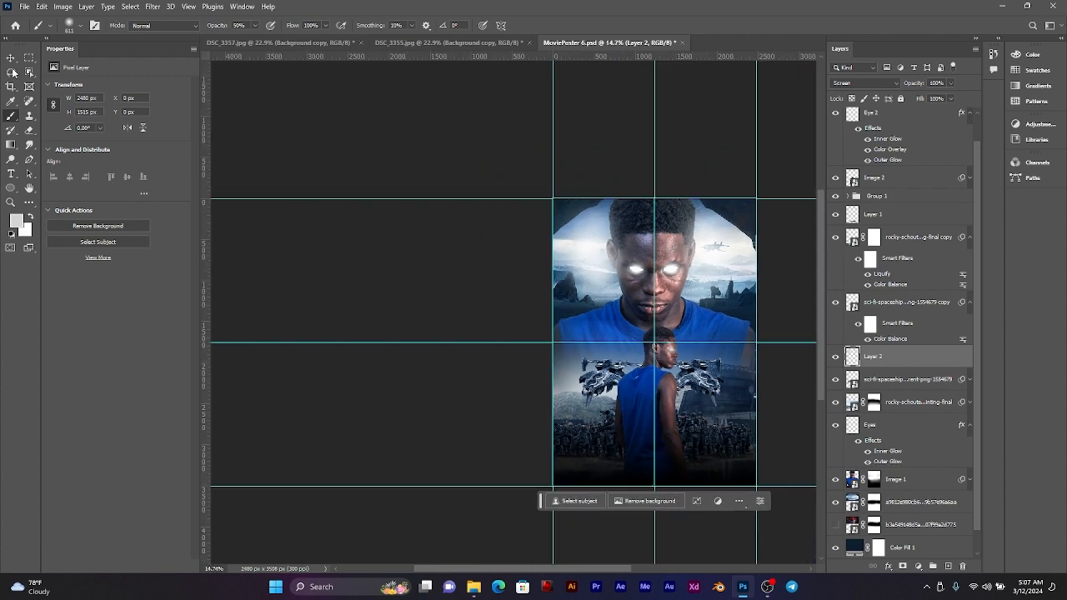
Step: Add a new layer directly above the large man's image and clip it to that image
left_click(10, 57)
scroll(594, 219, "up", 4)
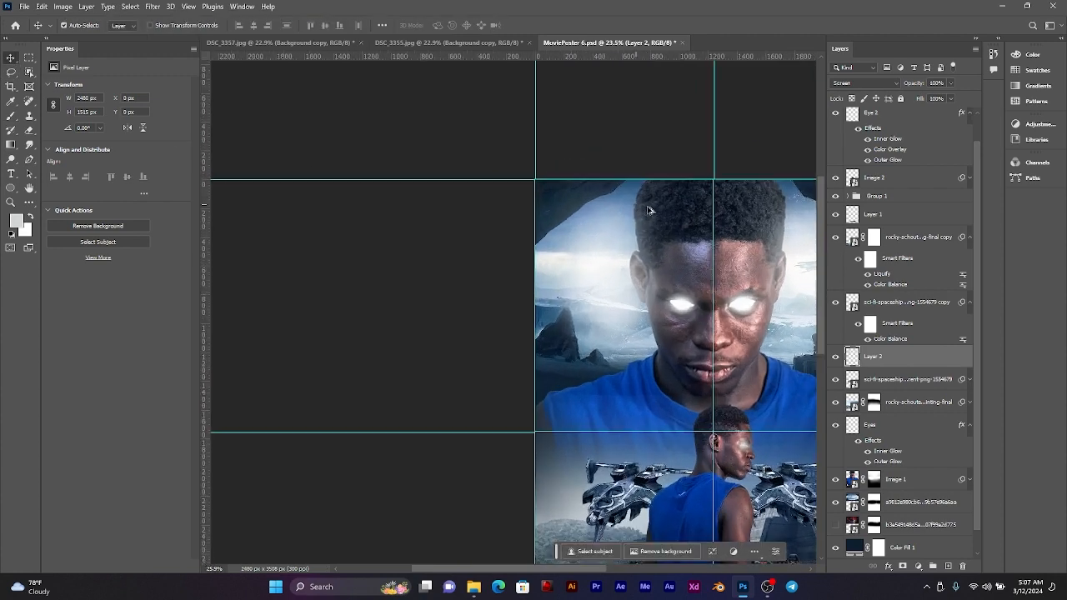
left_click_drag(651, 205, 527, 194)
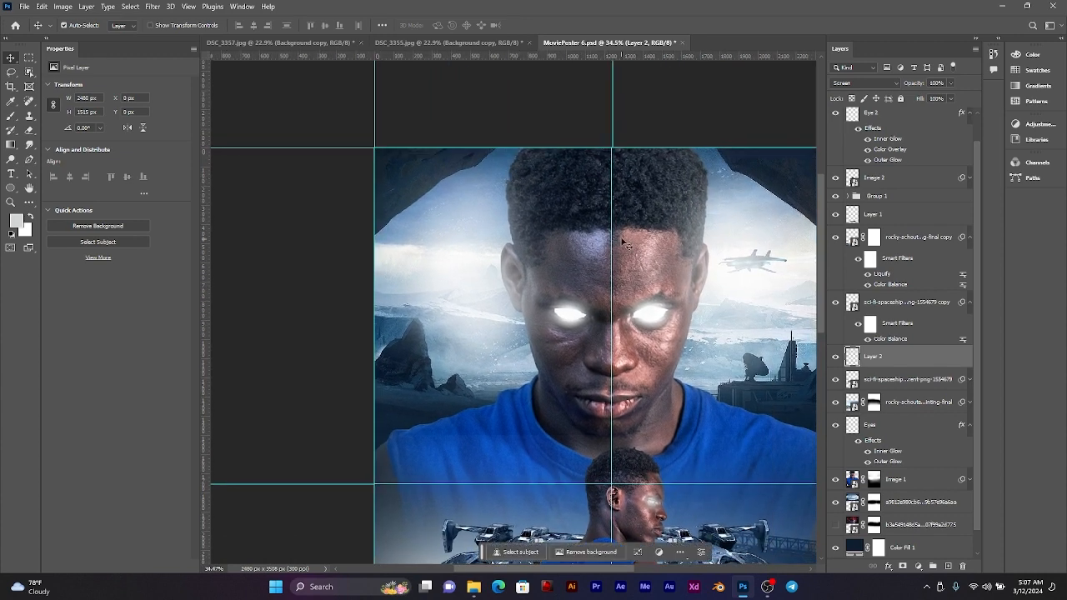
left_click(630, 200)
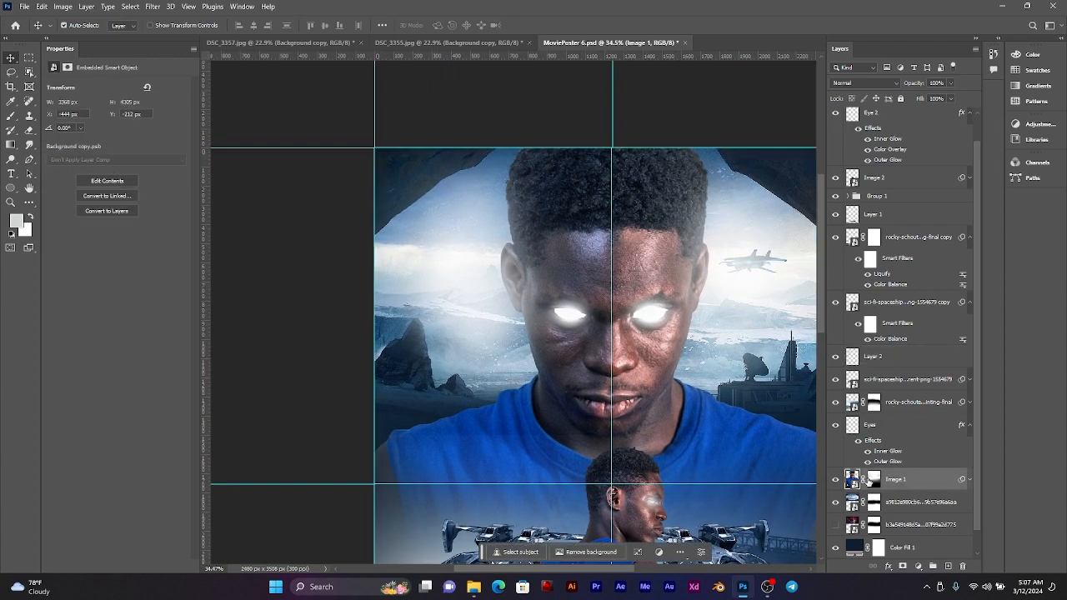
left_click(951, 568)
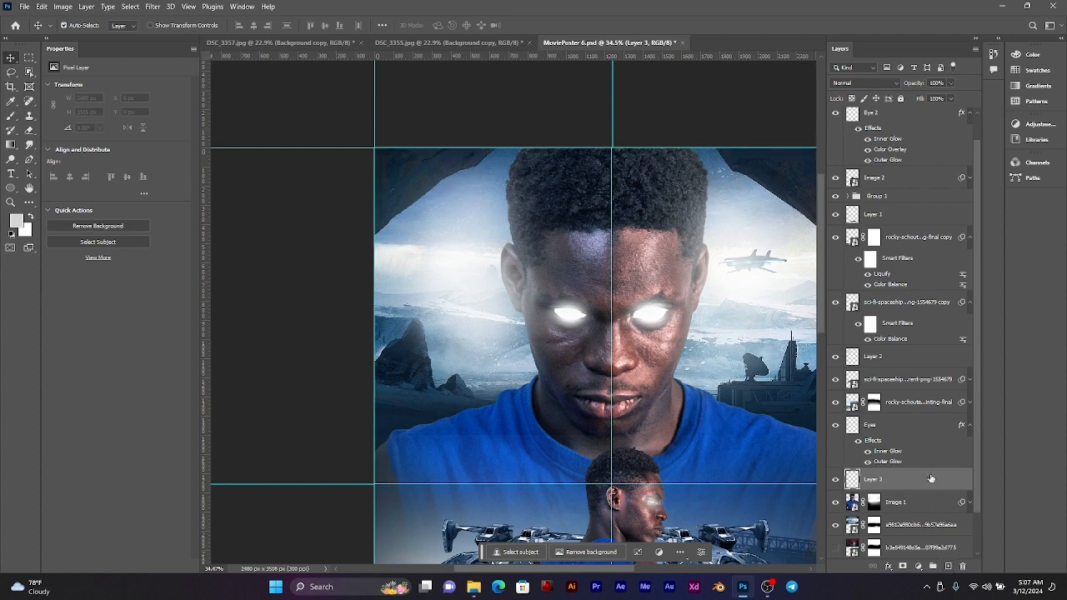
right_click(929, 476)
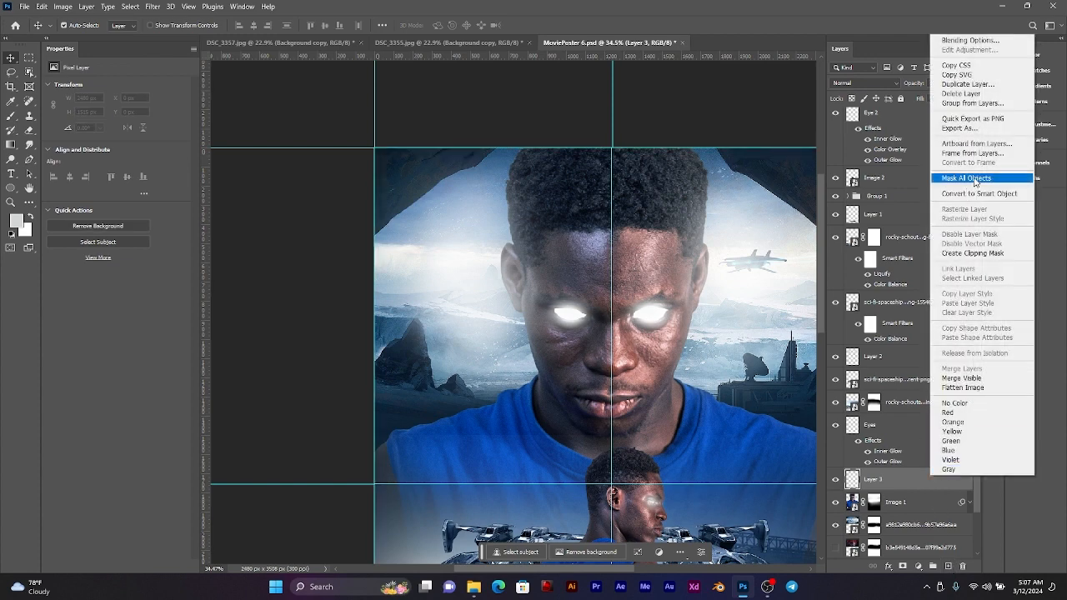
left_click(986, 253)
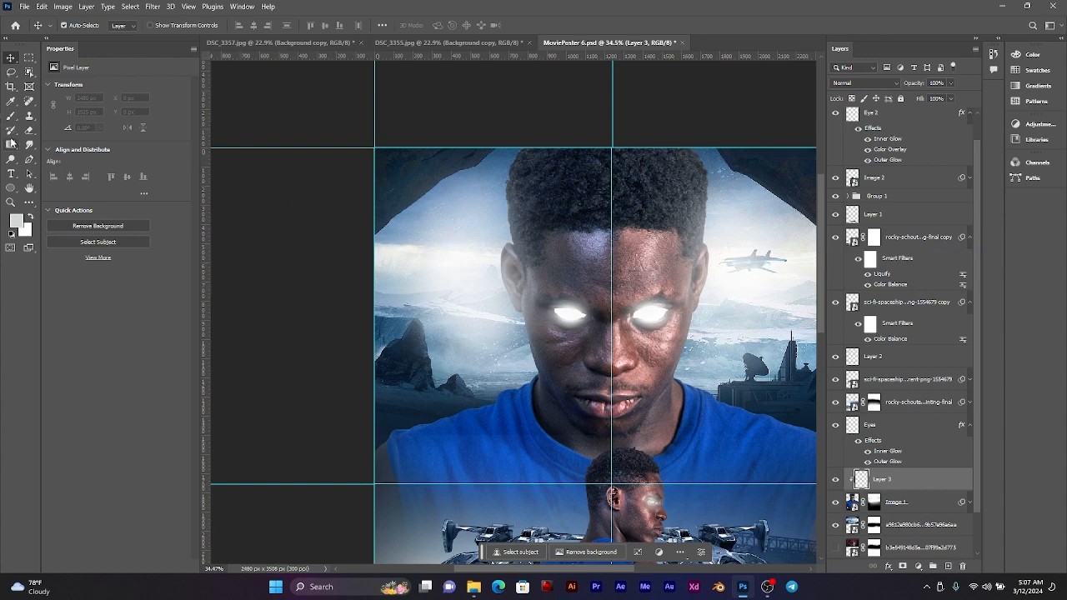
Step: Try painting a soft light rim with a 71 px brush along the large man's hair edge, and undo it
left_click(12, 118)
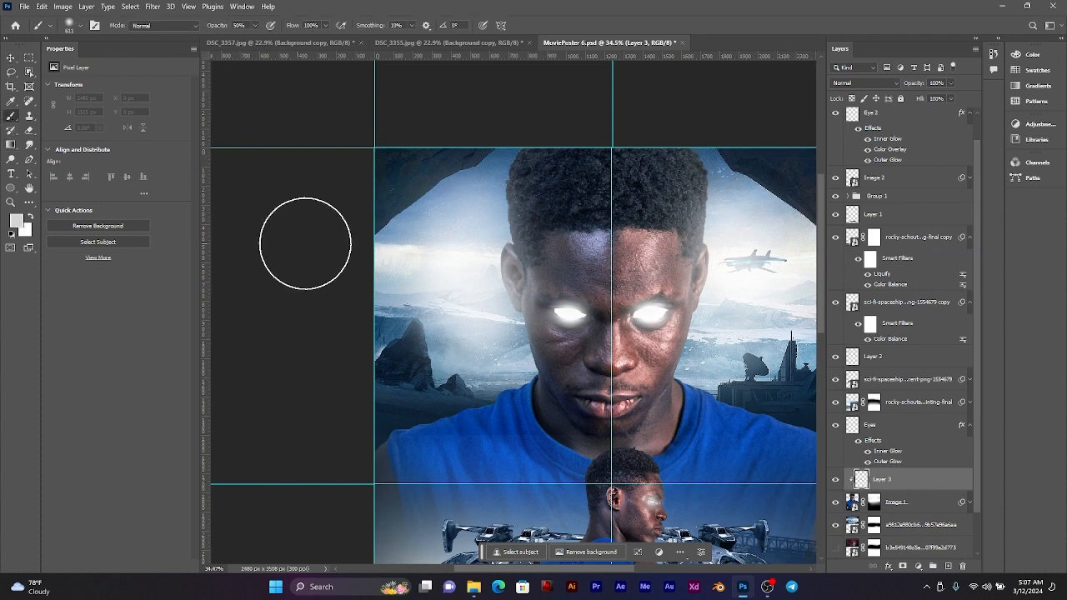
scroll(526, 184, "up", 8)
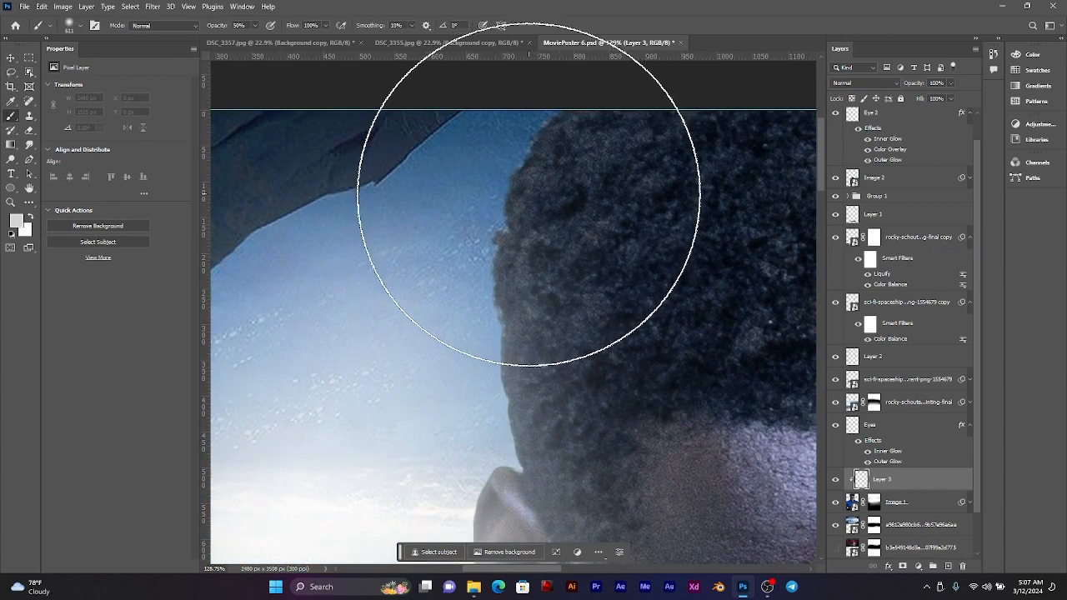
left_click_drag(548, 215, 367, 209)
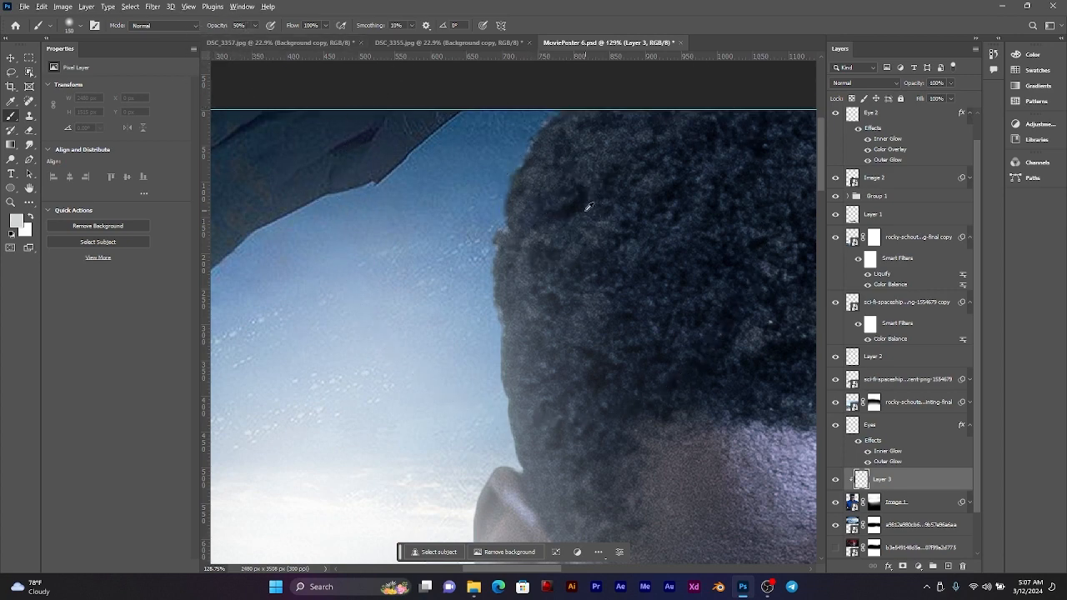
left_click_drag(524, 209, 500, 208)
right_click(525, 203)
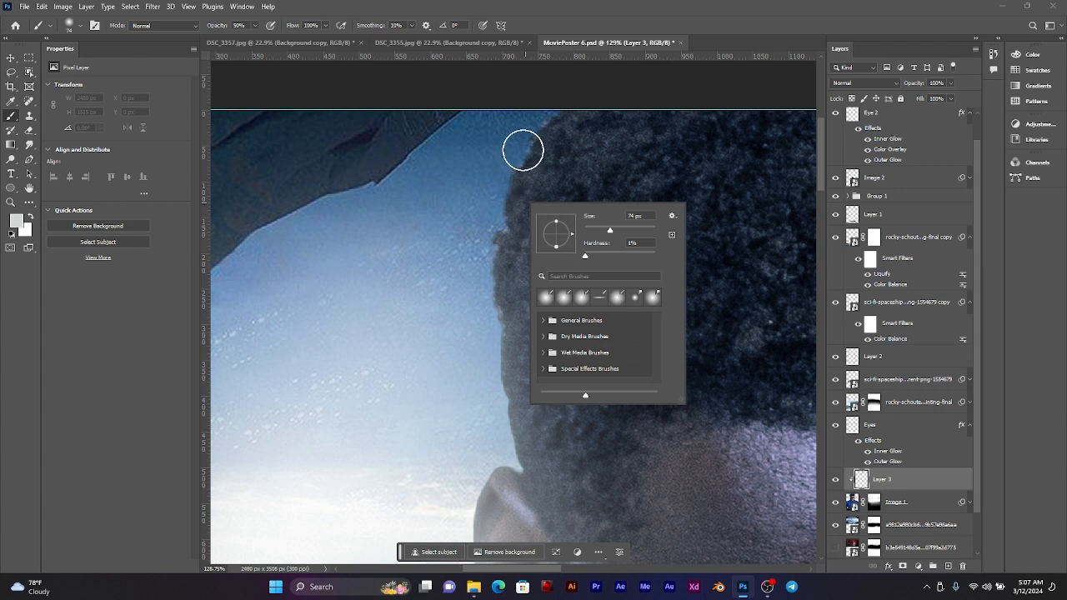
mouse_move(568, 151)
left_mouse_down()
mouse_move(521, 162)
mouse_move(556, 144)
mouse_move(503, 152)
mouse_move(483, 217)
left_mouse_up()
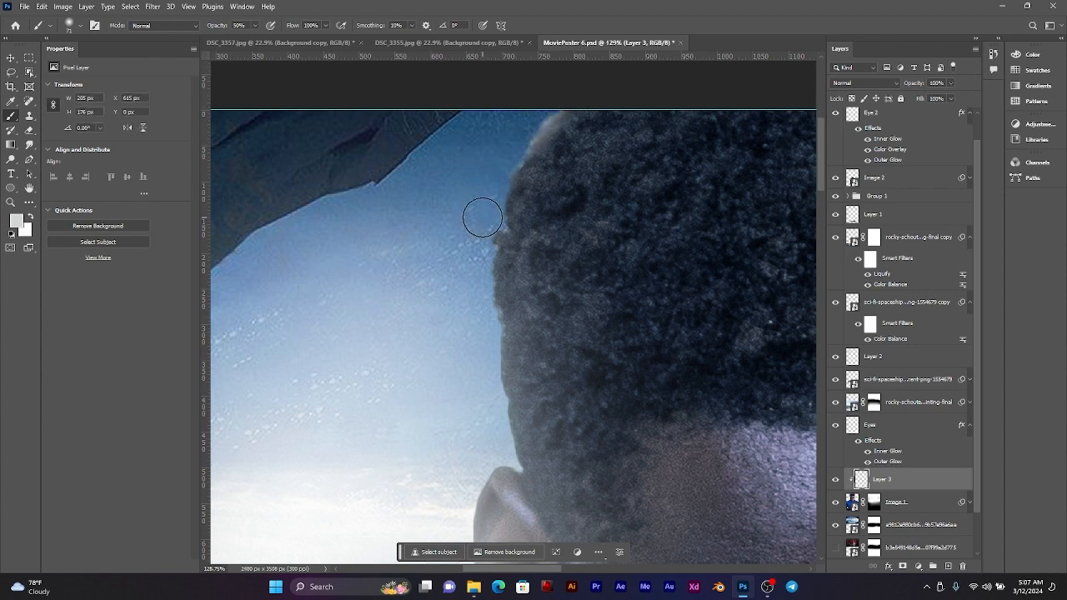
mouse_move(509, 162)
left_mouse_down()
mouse_move(491, 258)
mouse_move(504, 383)
left_mouse_up()
scroll(510, 275, "down", 5)
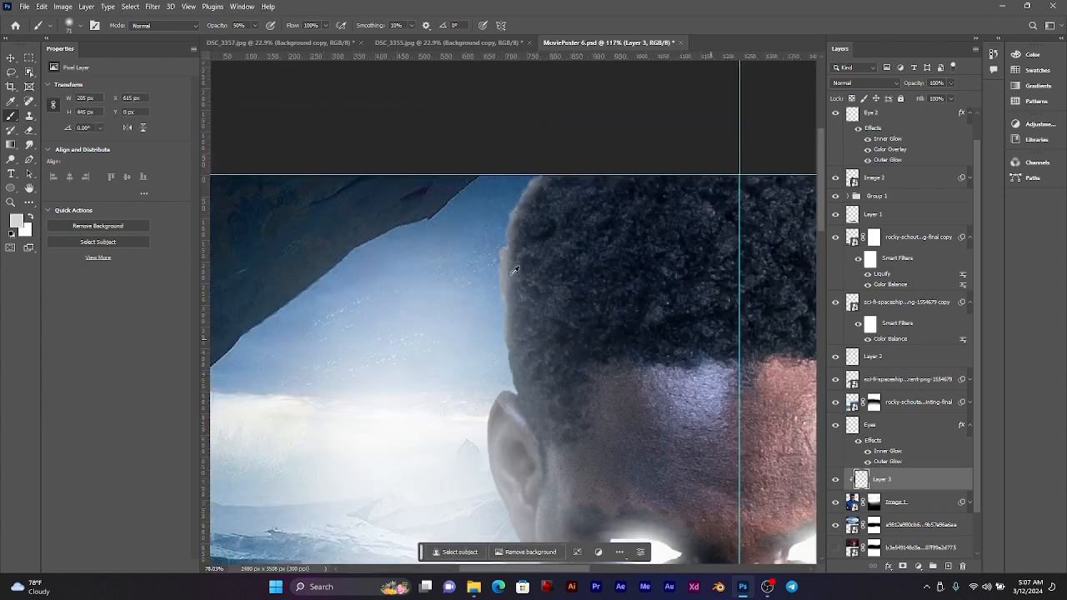
left_click_drag(522, 309, 524, 245)
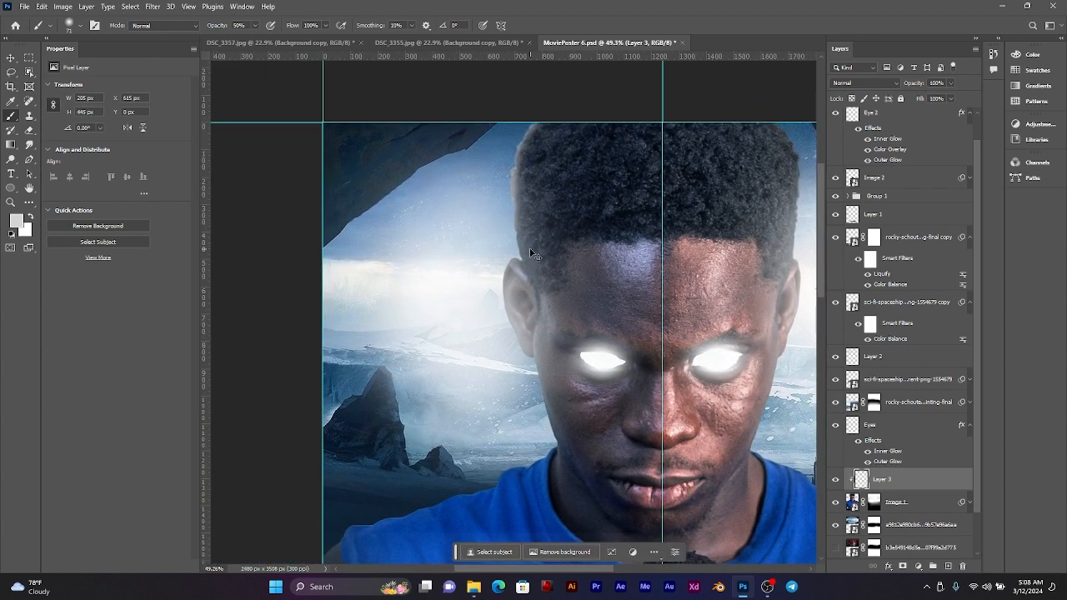
left_click_drag(538, 326, 526, 294)
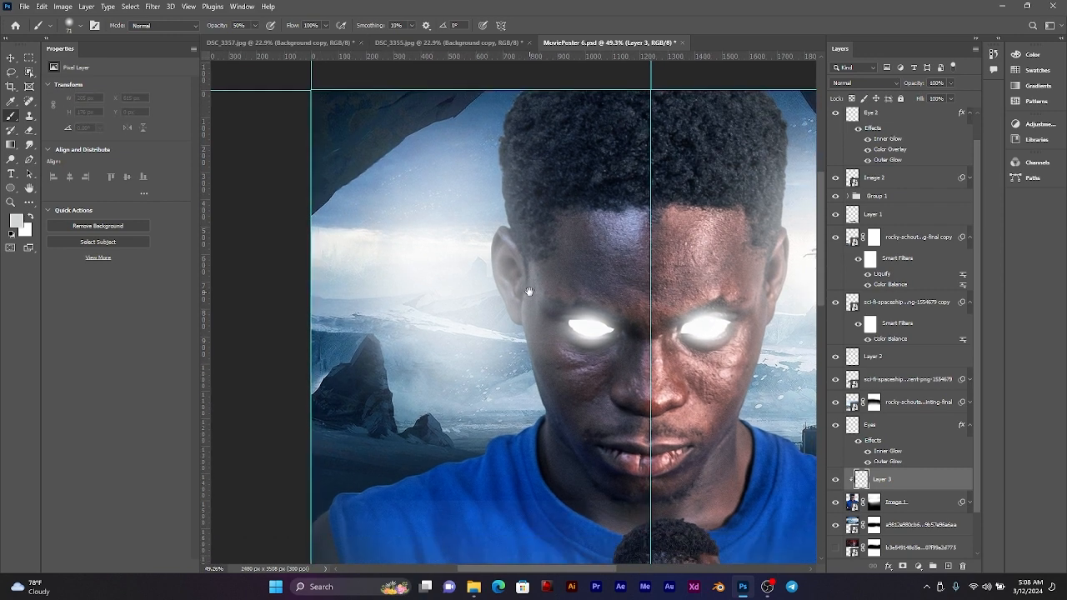
Step: Paint a soft light rim with a 126 px brush along the large man's hair, ear and cheek on the snowy mountain side
scroll(503, 181, "up", 3)
left_click_drag(532, 192, 532, 217)
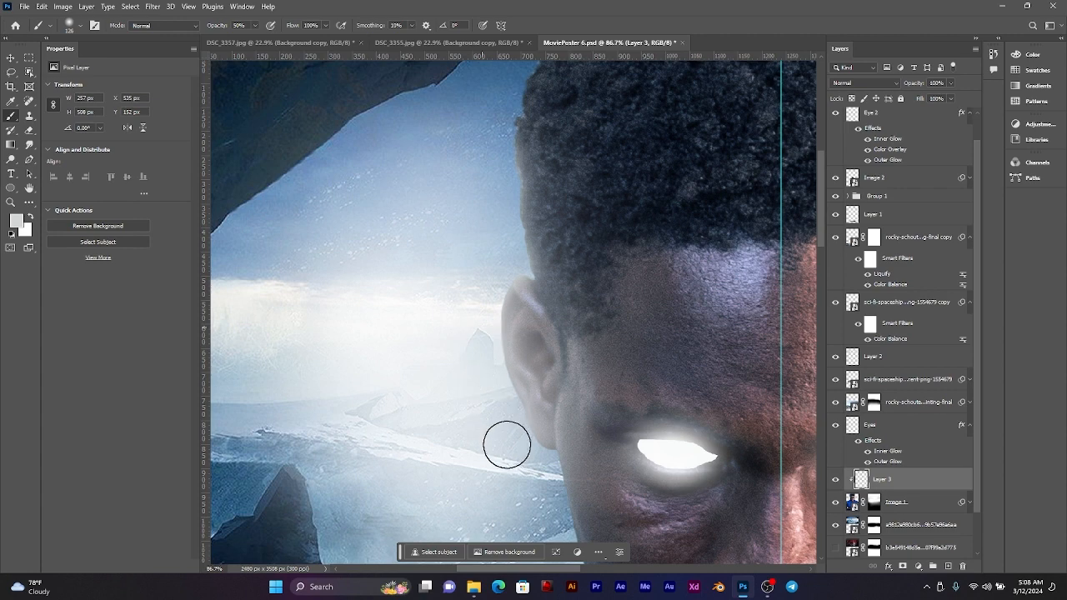
left_click_drag(531, 378, 438, 245)
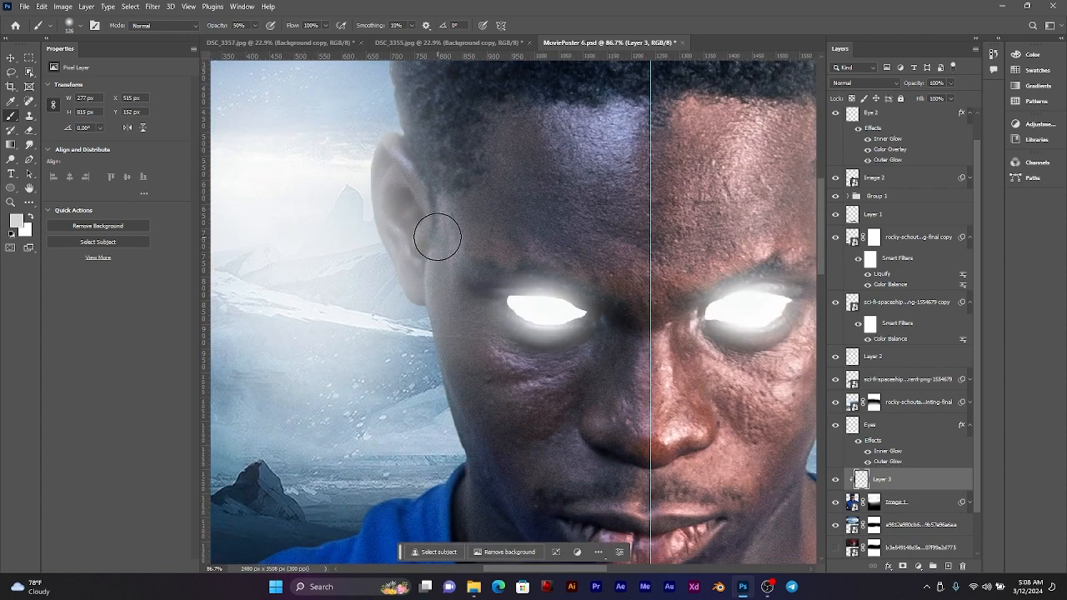
mouse_move(439, 320)
left_mouse_down()
mouse_move(465, 320)
mouse_move(572, 269)
left_mouse_up()
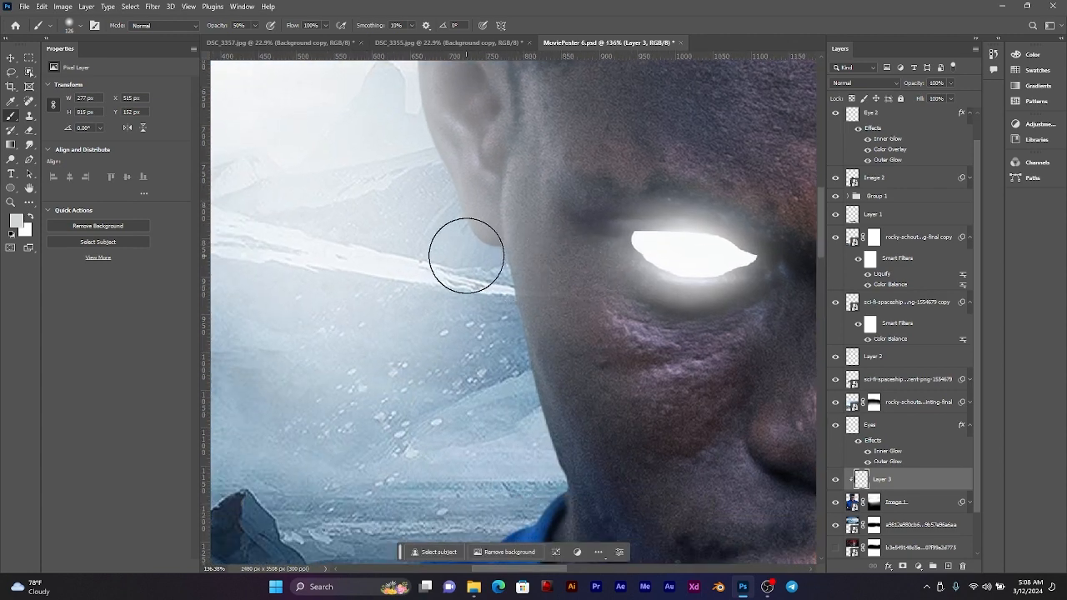
left_click_drag(495, 348, 527, 476)
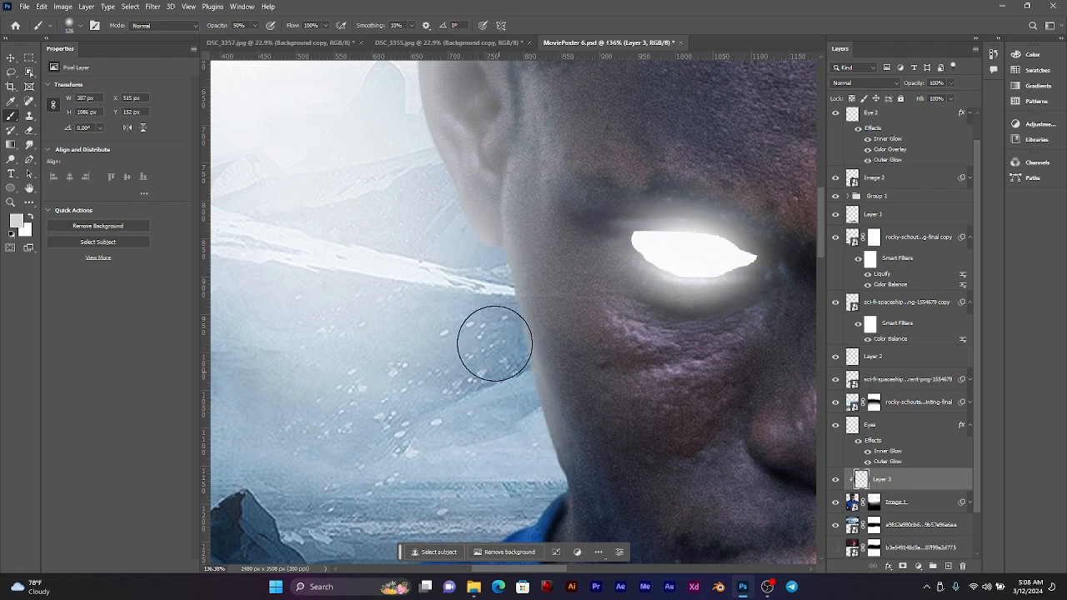
left_click_drag(494, 343, 484, 284)
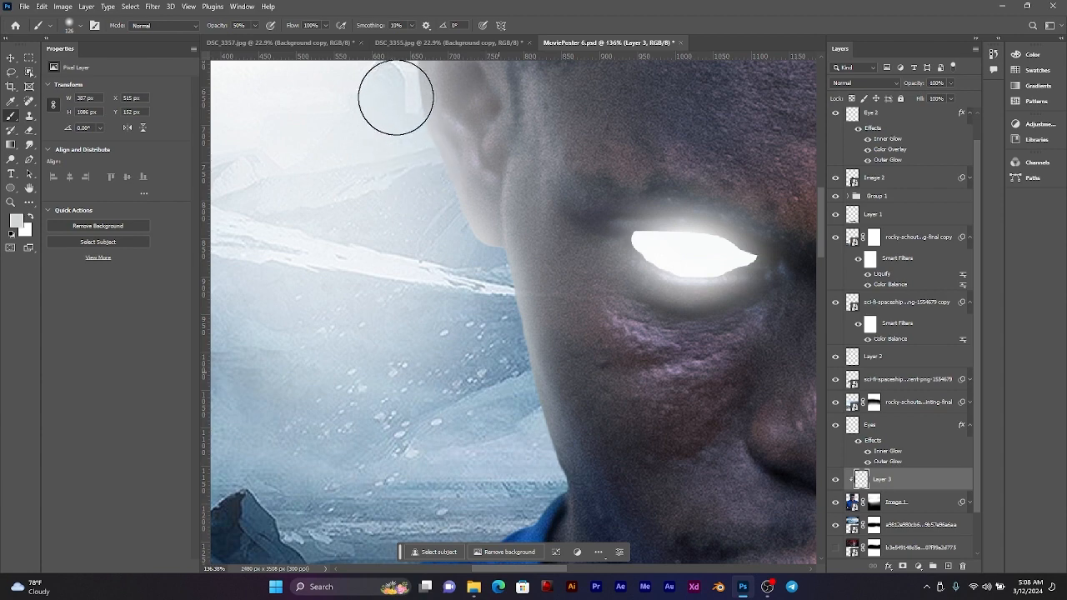
scroll(476, 241, "up", 3)
scroll(485, 255, "down", 3)
scroll(487, 255, "down", 2)
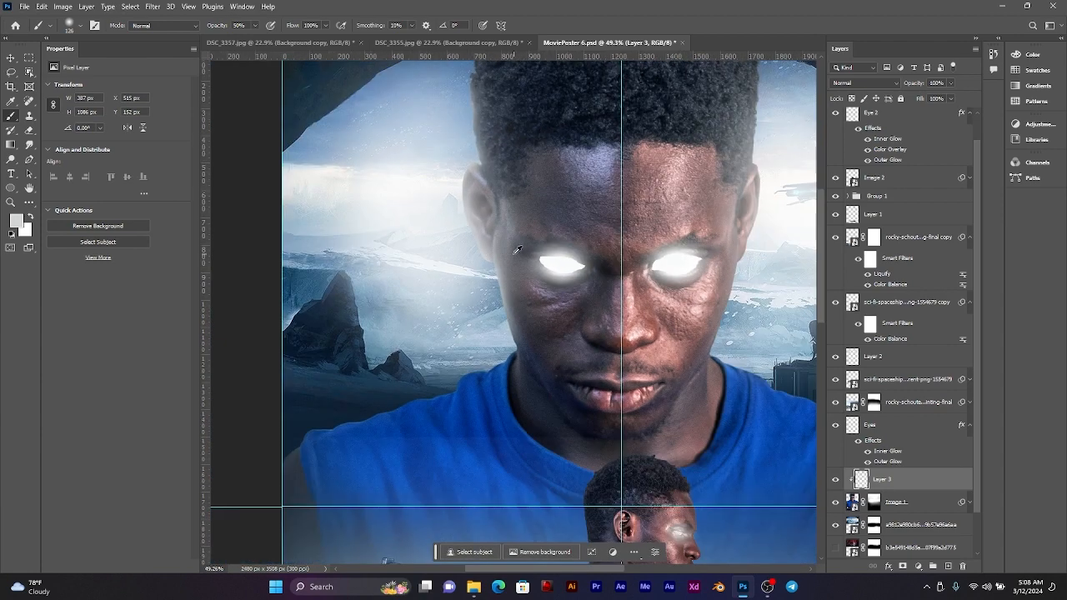
Step: Try the Screen blend mode on the clipped rim light layer, inspect the ear and cheek, and undo the mode change
left_click(863, 83)
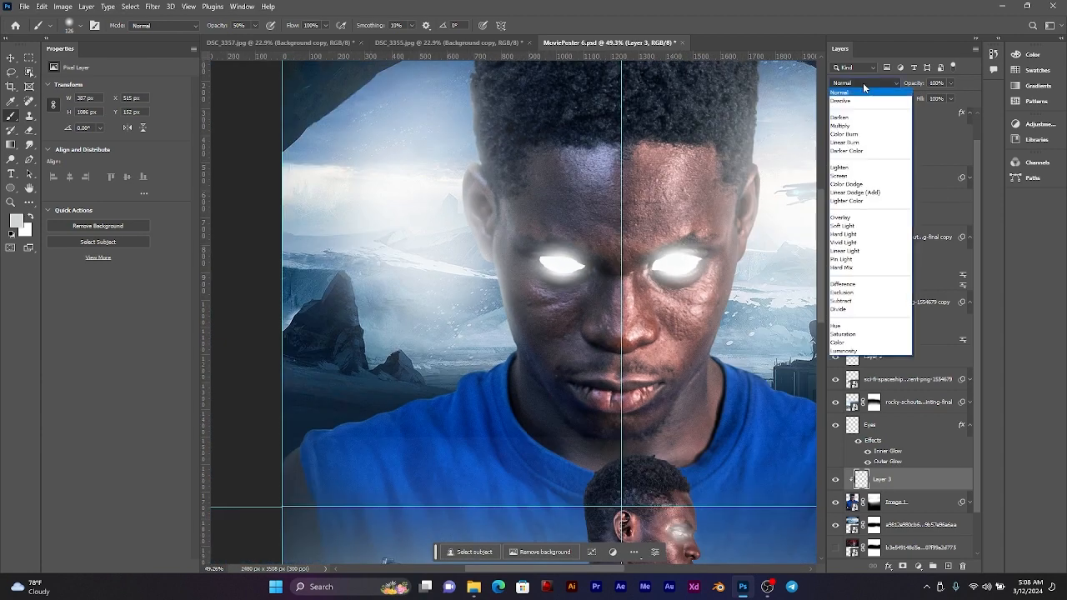
left_click(855, 178)
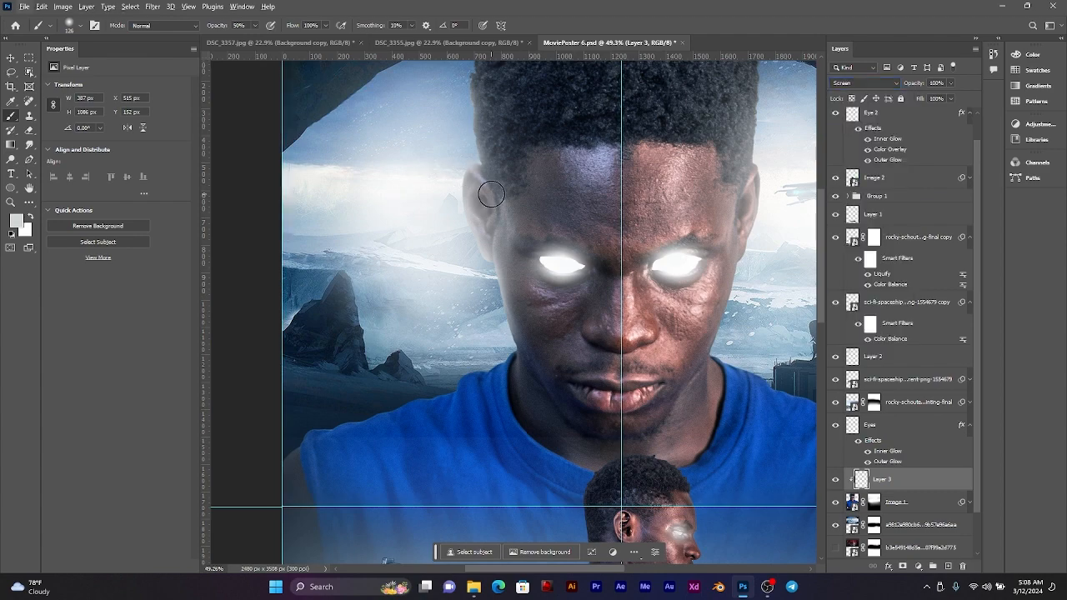
scroll(491, 194, "up", 5)
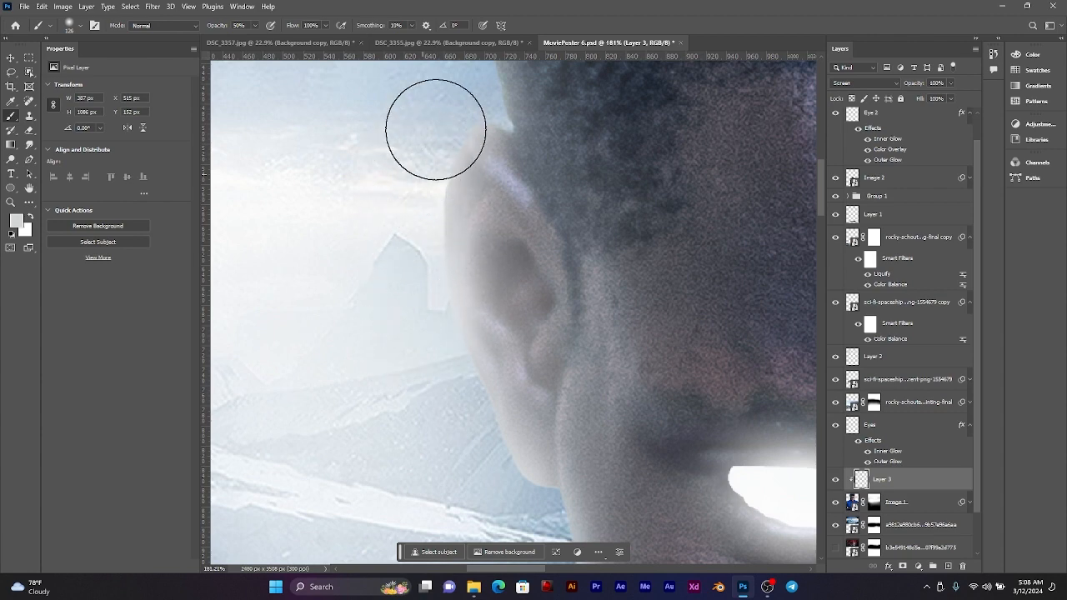
scroll(464, 114, "down", 3)
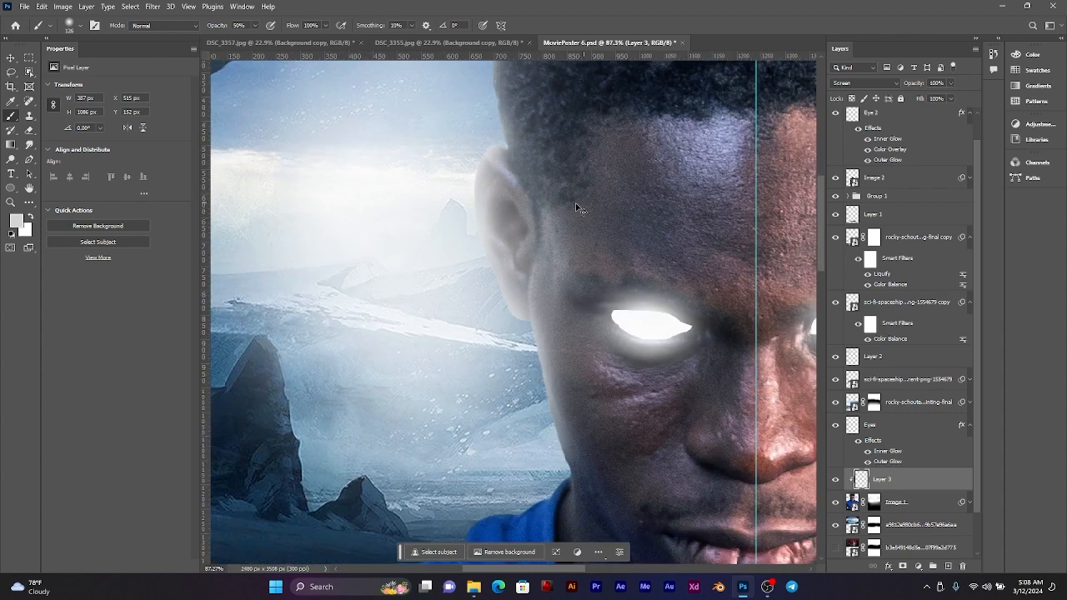
key("ctrl+z")
key("ctrl+z")
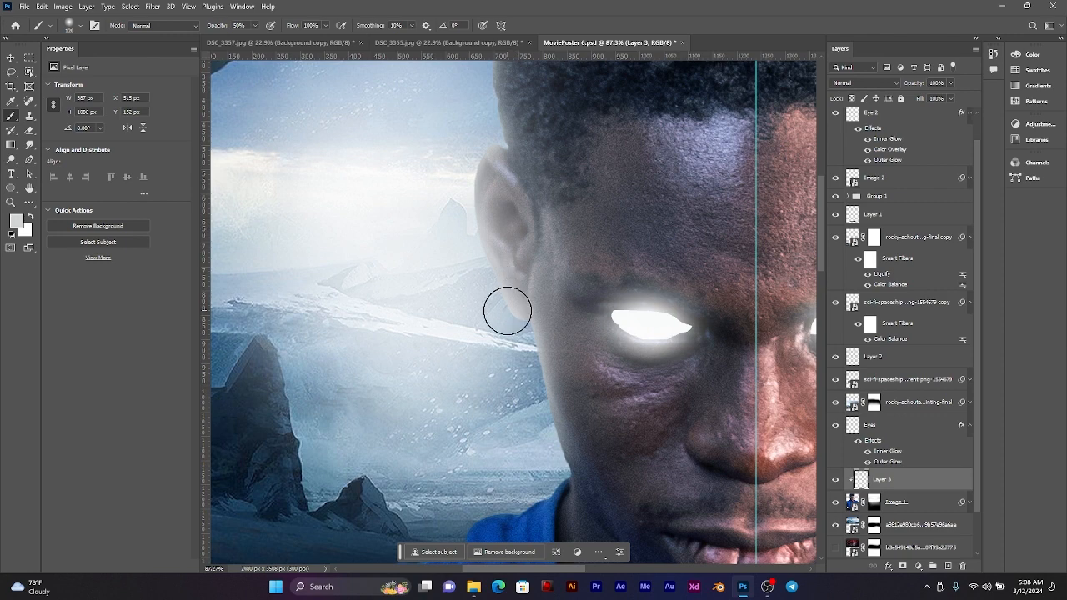
key("ctrl+z")
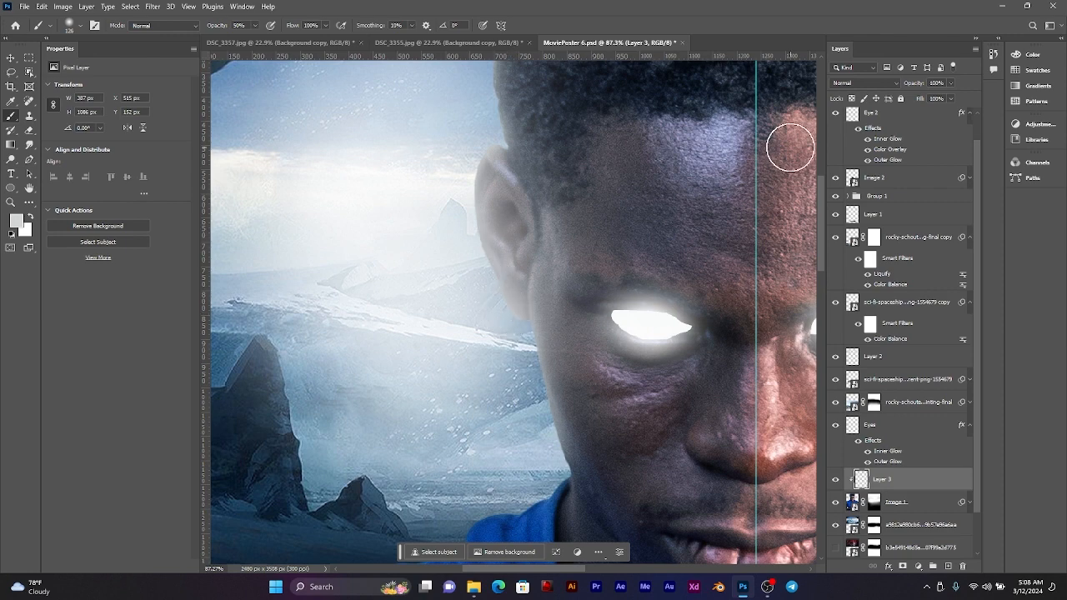
Step: Set the clipped rim light layer's blend mode to Screen
left_click(868, 84)
left_click(867, 174)
scroll(460, 202, "down", 3)
scroll(482, 216, "down", 4)
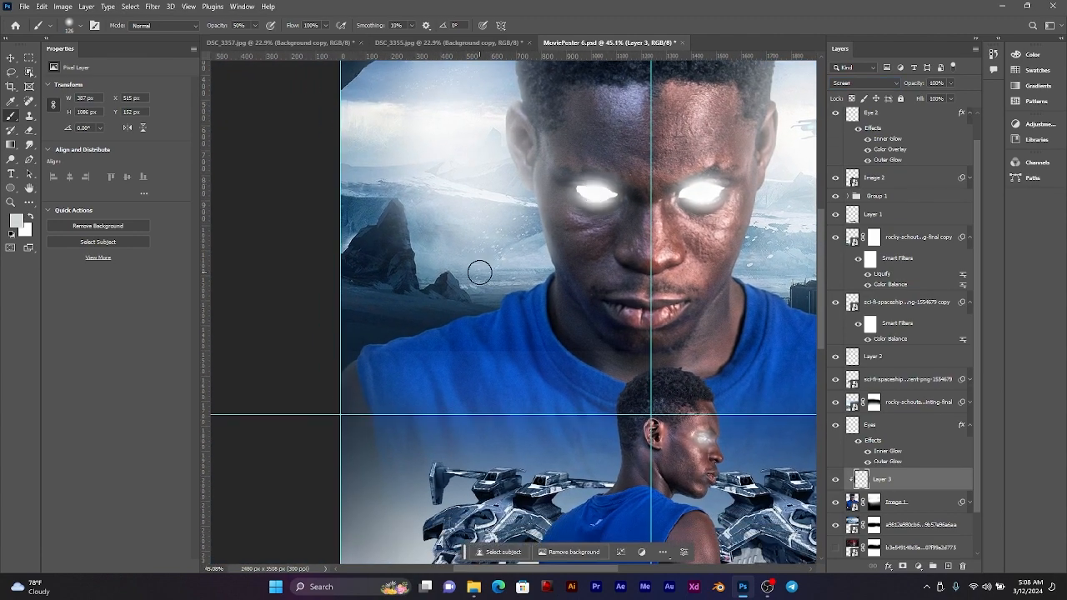
Step: Paint a soft light rim with an 81 px brush along the large man's shirt collar and shoulder on the dark rocks' side
scroll(480, 273, "up", 5)
right_click(698, 263, "alt")
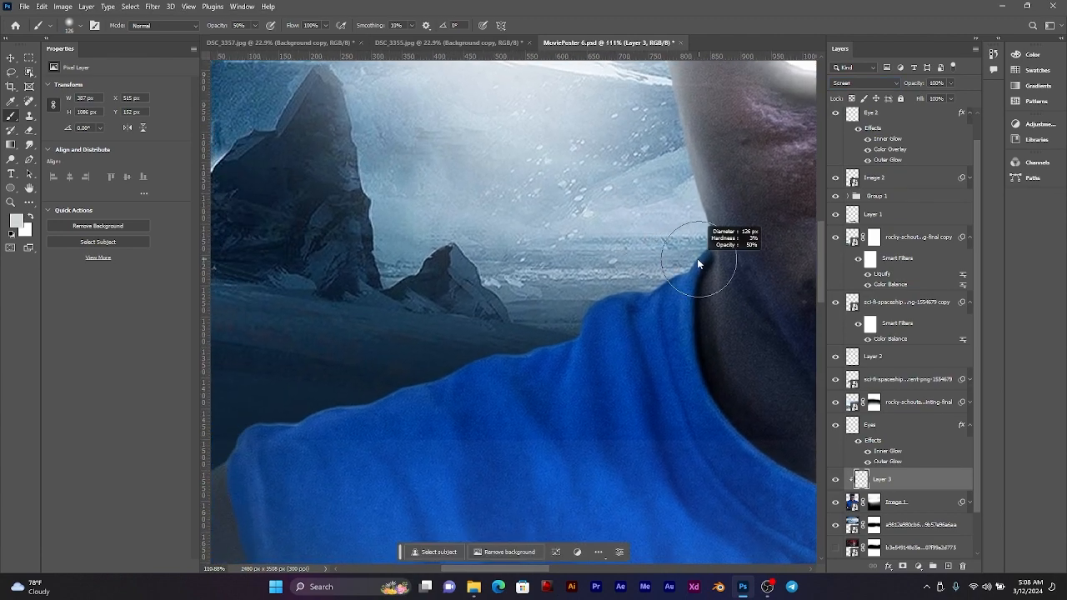
left_click_drag(631, 269, 666, 239)
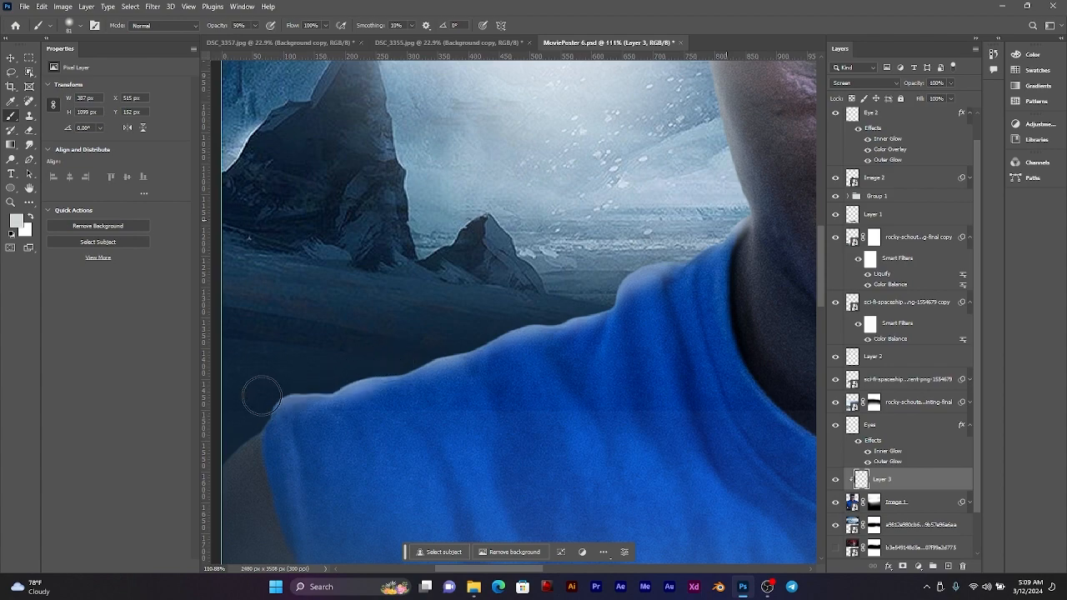
scroll(412, 353, "down", 10)
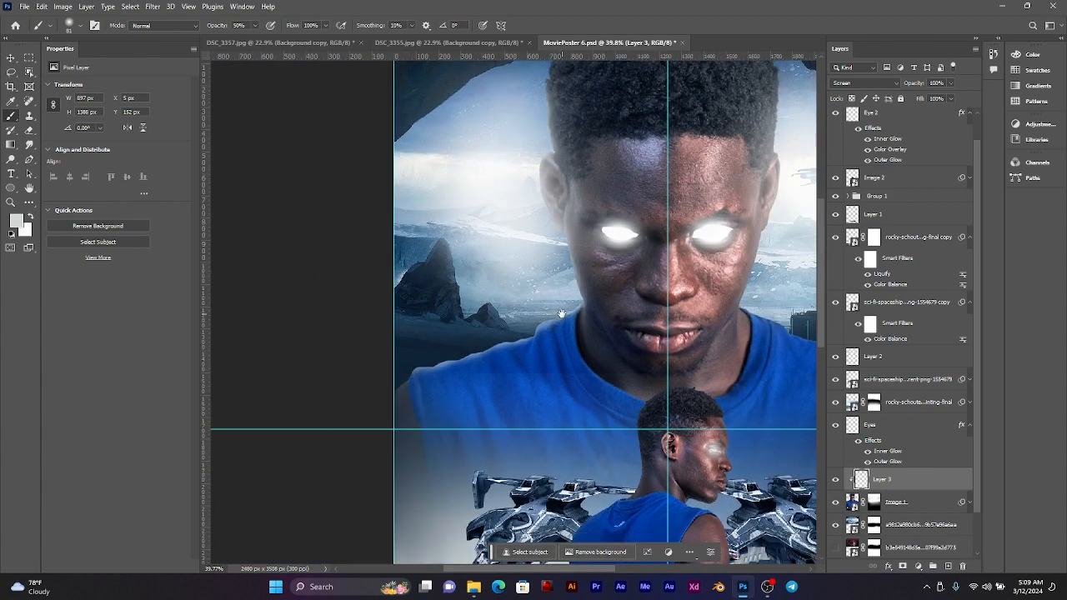
left_click_drag(550, 313, 483, 309)
scroll(346, 349, "up", 5)
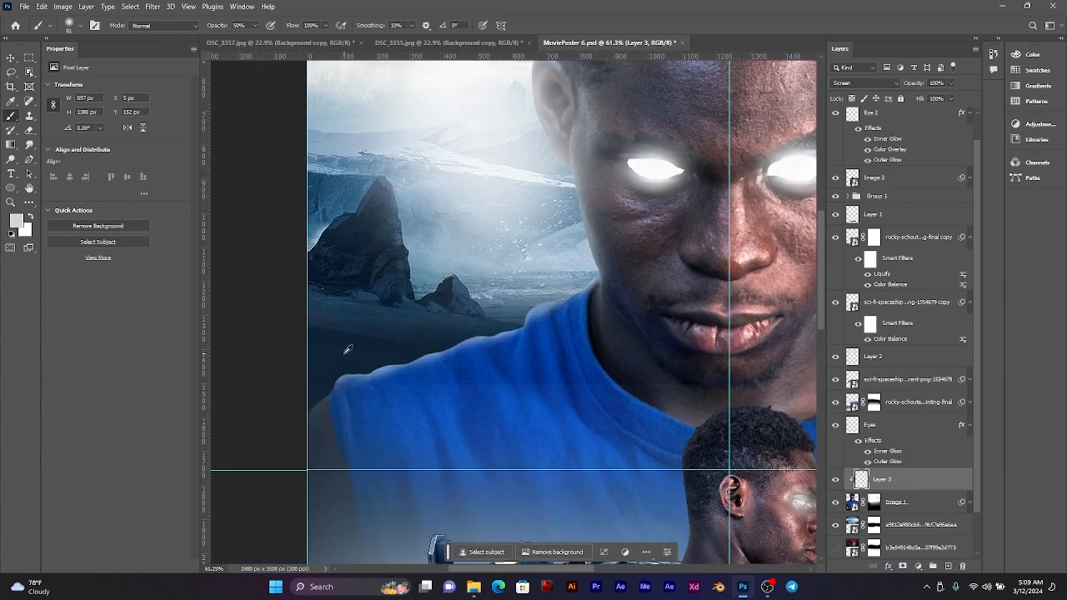
Step: Paint a soft light rim with a 101 px brush along the large man's bare shoulder at the poster's edge on the dark rocks' side
scroll(348, 349, "up", 10)
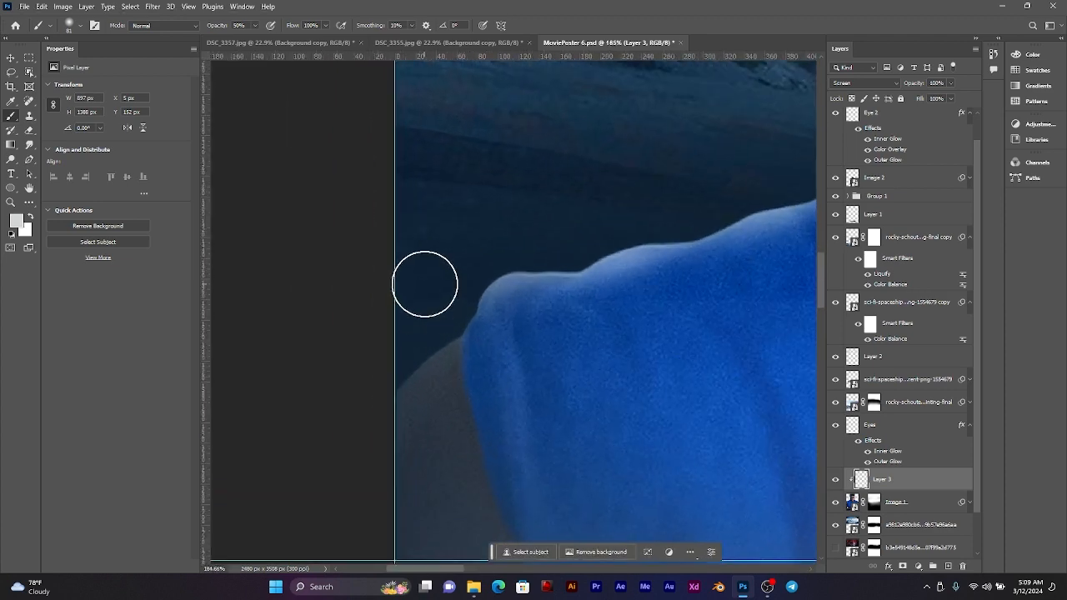
left_click_drag(431, 294, 441, 292)
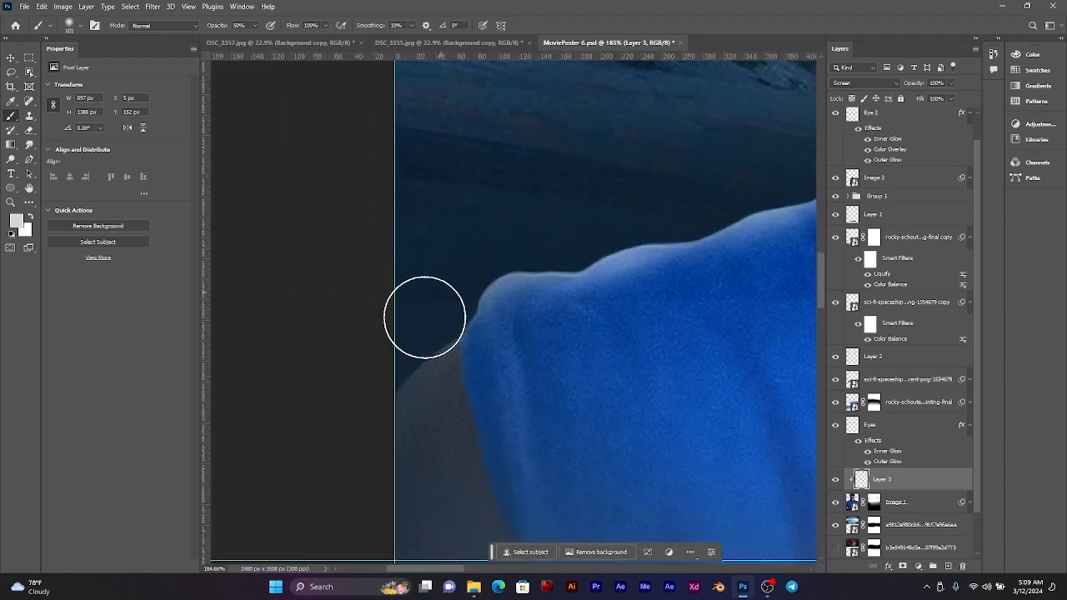
scroll(422, 425, "down", 10)
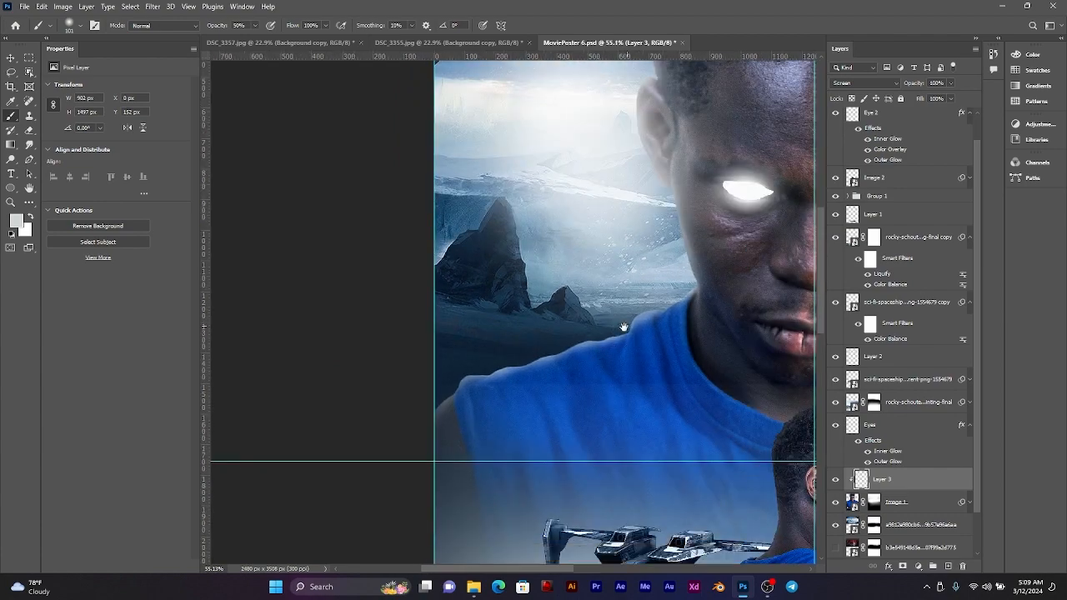
Step: Paint a soft light rim with the 101 px brush down the large man's cheek and jaw on the radar dish side
scroll(586, 247, "up", 4)
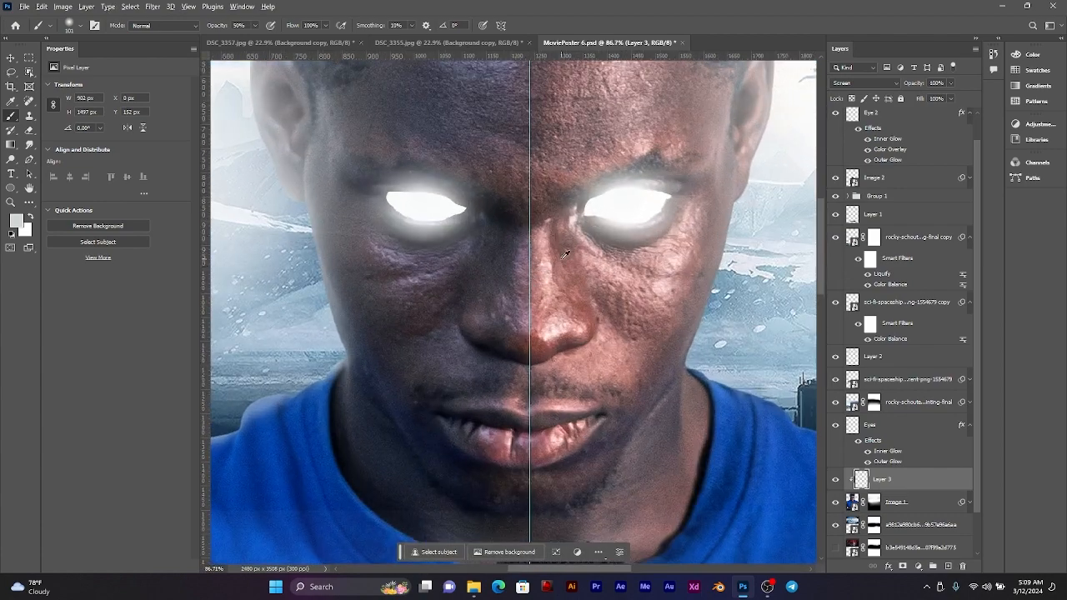
scroll(564, 253, "up", 3)
left_click_drag(663, 240, 386, 268)
scroll(469, 253, "down", 3)
scroll(570, 113, "up", 2)
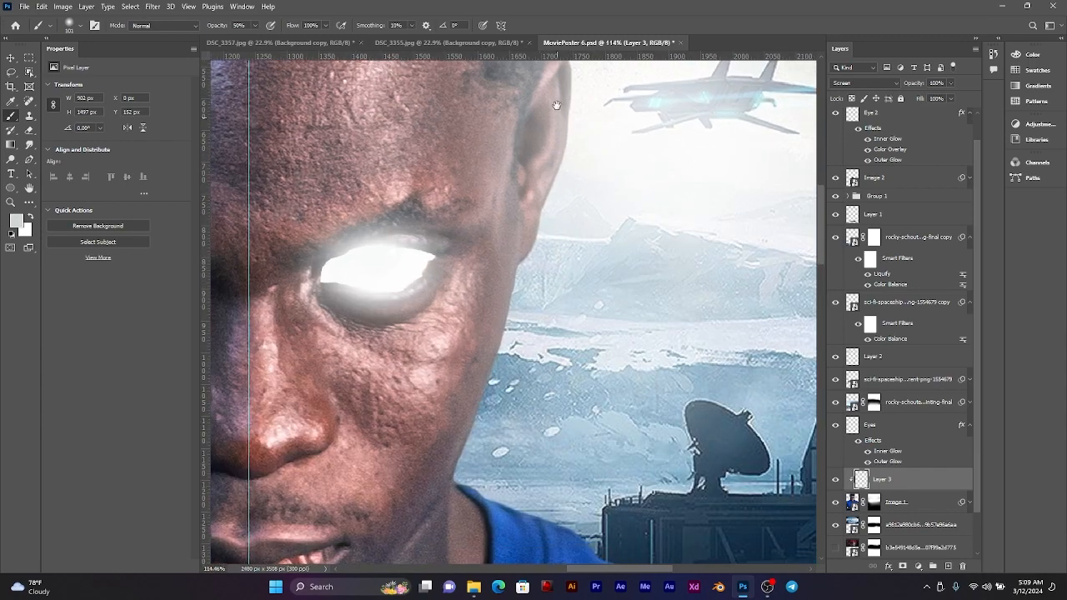
scroll(548, 239, "up", 2)
mouse_move(522, 287)
left_mouse_down()
mouse_move(536, 185)
mouse_move(514, 286)
mouse_move(458, 431)
mouse_move(455, 502)
mouse_move(465, 508)
left_mouse_up()
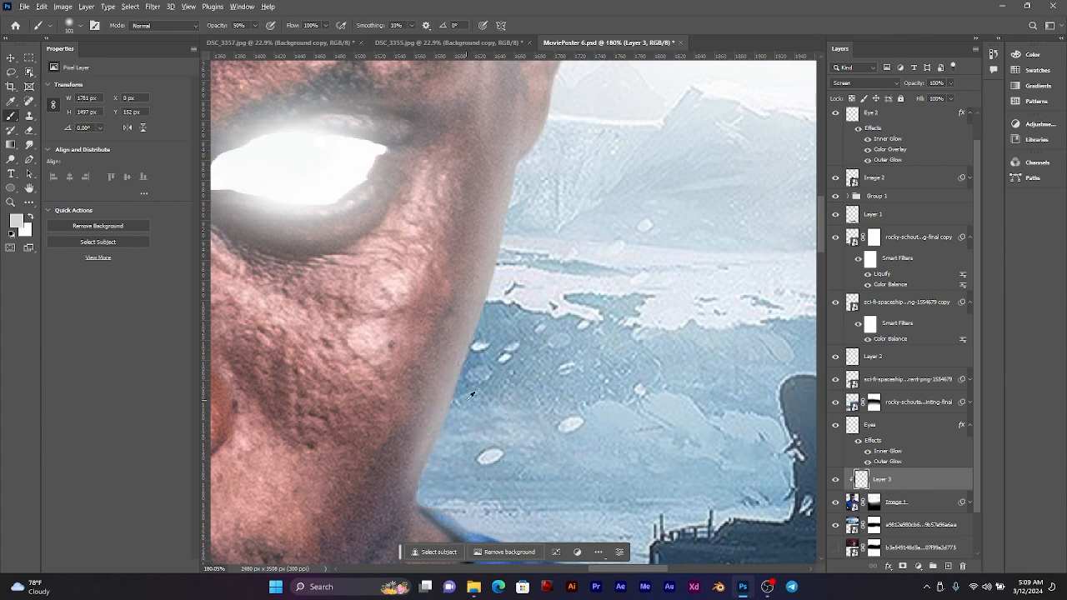
Step: Extend the soft light rim with the 101 px brush along the shirt collar, sleeve and outer shoulder on the radar dish side
scroll(474, 417, "down", 4)
left_click_drag(568, 411, 439, 303)
scroll(504, 391, "up", 3)
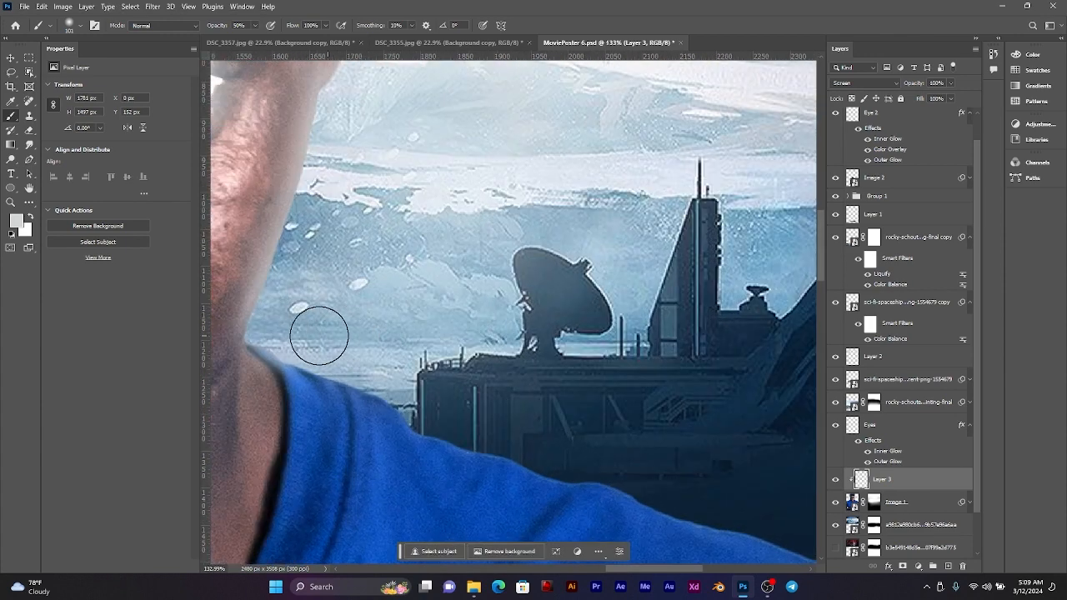
mouse_move(342, 362)
left_mouse_down()
mouse_move(500, 445)
mouse_move(691, 492)
mouse_move(741, 516)
left_mouse_up()
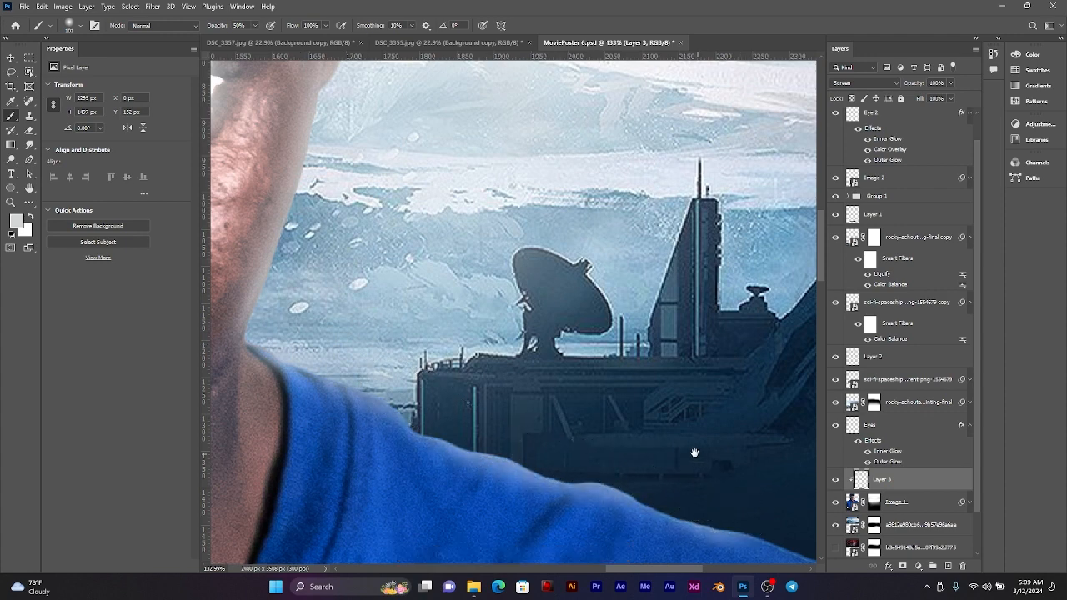
left_click_drag(691, 452, 195, 221)
mouse_move(279, 285)
left_mouse_down()
mouse_move(427, 360)
mouse_move(428, 421)
mouse_move(495, 494)
left_mouse_up()
scroll(556, 274, "down", 5)
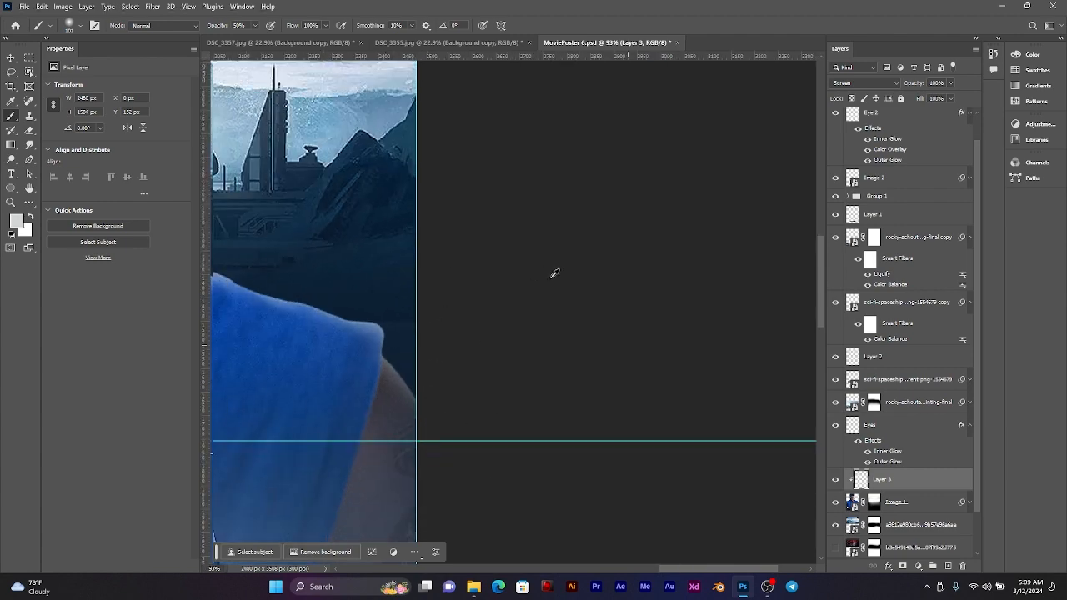
Step: Compare the whole poster with the clipped rim light layer hidden and shown
scroll(612, 277, "down", 5)
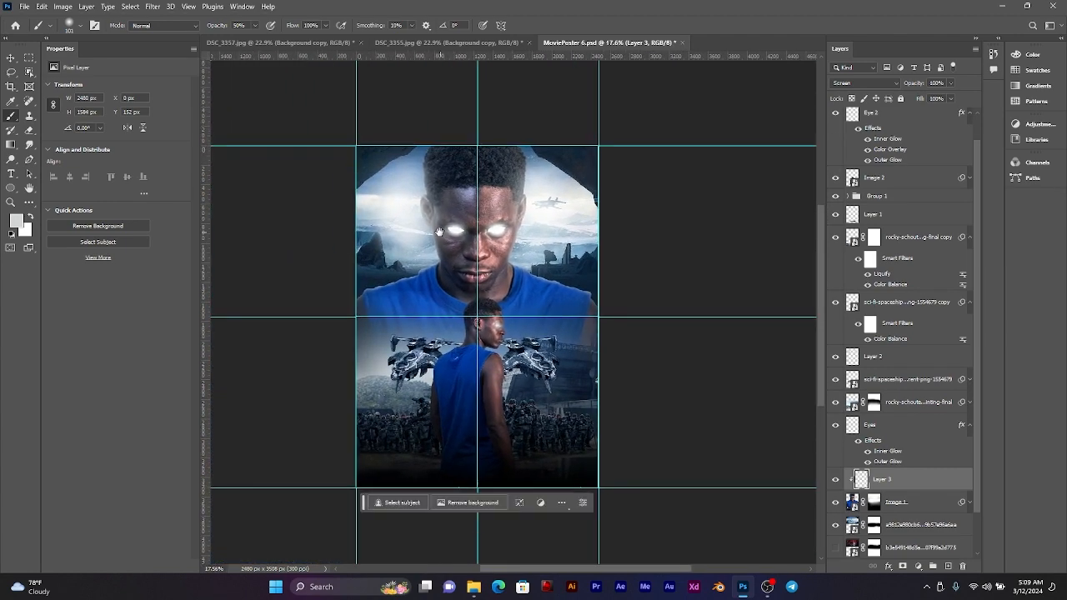
left_click(836, 480)
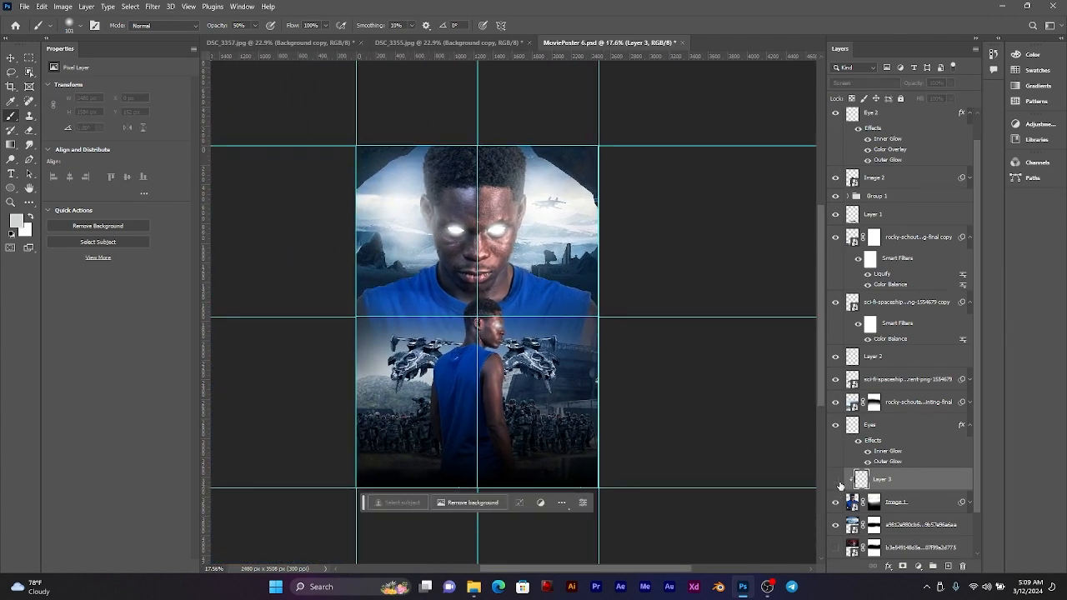
left_click(836, 480)
Step: Paint a faint highlight down the large man's nose bridge with a 54 px brush at 20% opacity
scroll(544, 340, "up", 6)
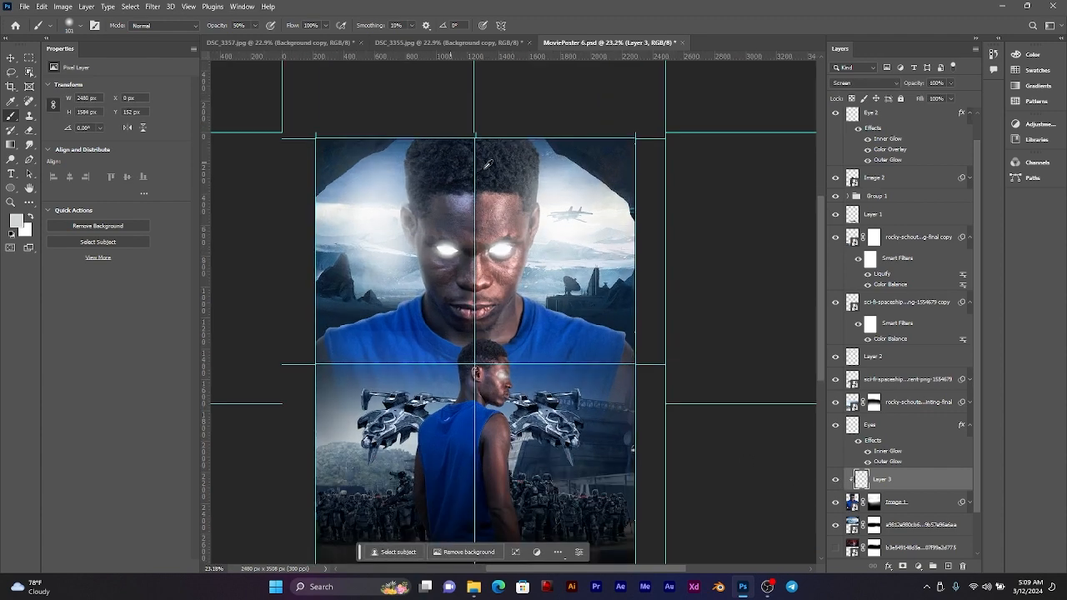
scroll(508, 319, "up", 4)
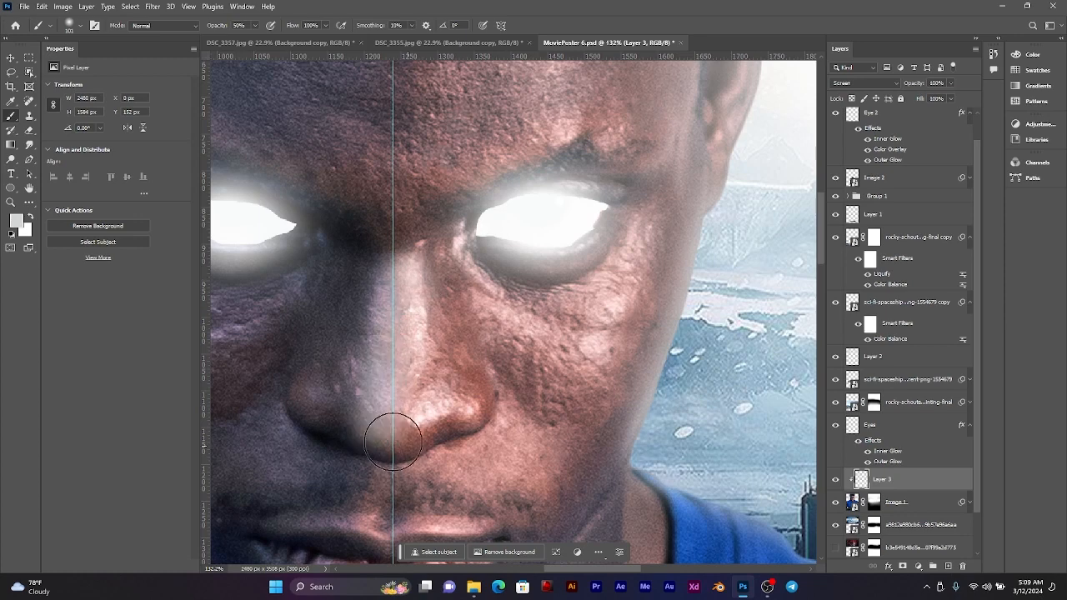
scroll(401, 326, "down", 3)
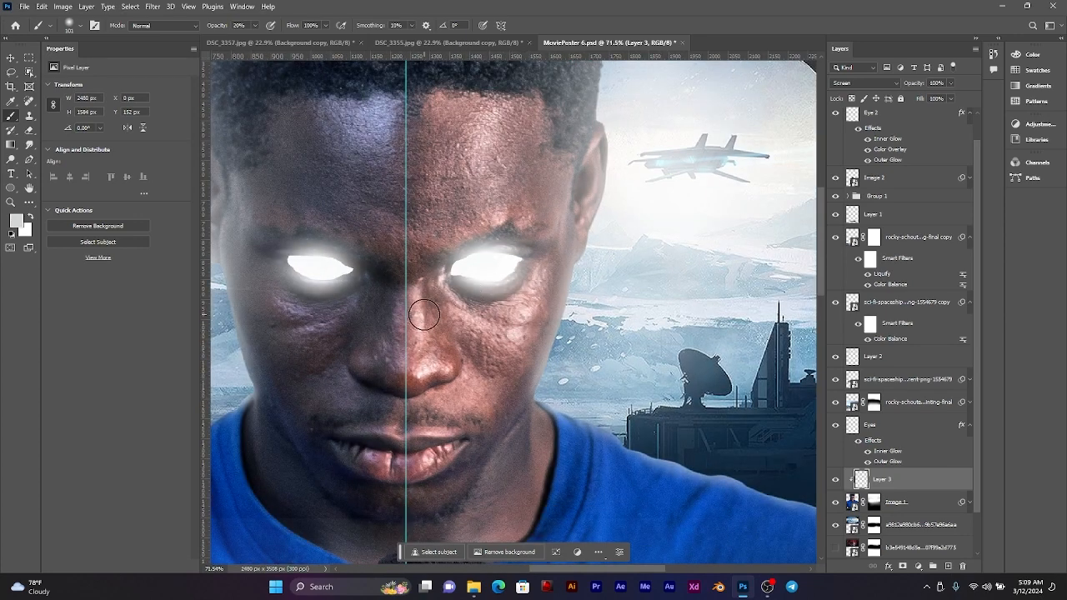
scroll(424, 317, "up", 3)
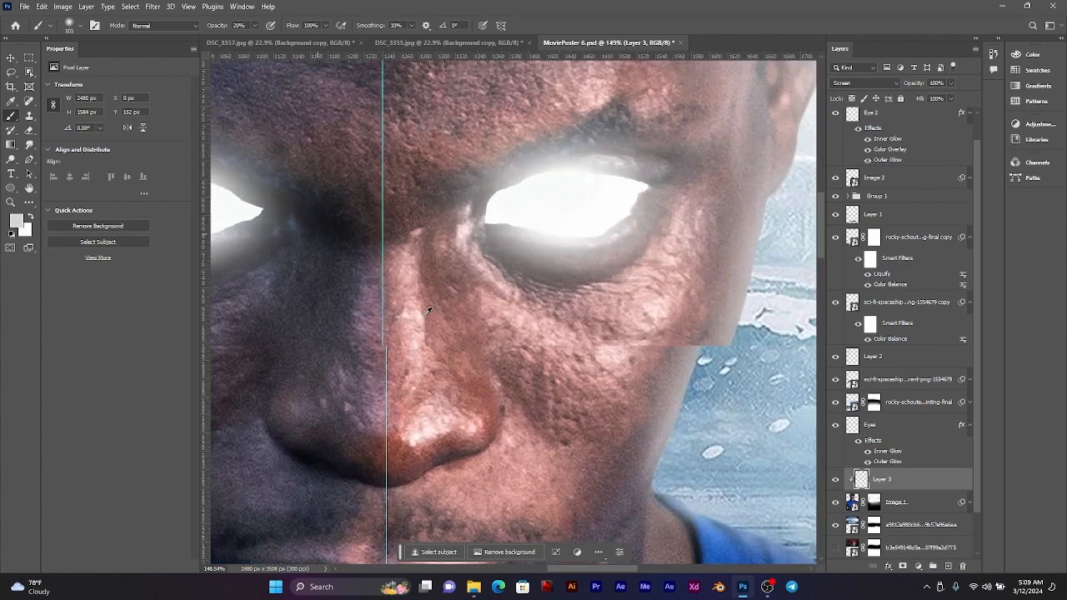
left_click_drag(409, 257, 409, 472)
scroll(400, 311, "down", 5)
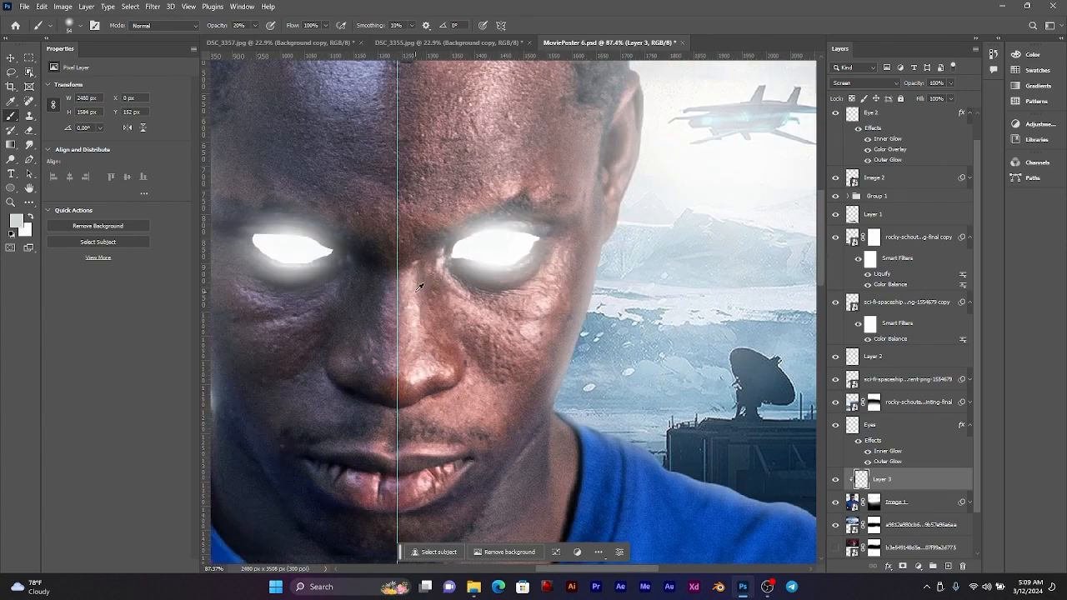
Step: Paint soft light onto the eyelids and skin around the large man's glowing eyes with the 54 px brush at 20% opacity
scroll(487, 191, "up", 4)
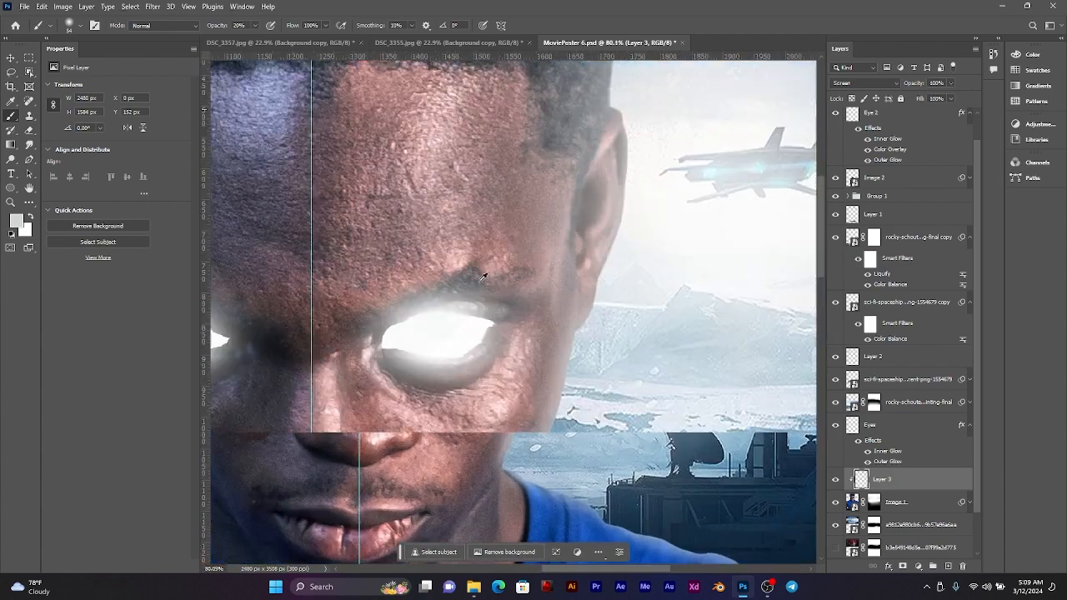
scroll(493, 318, "up", 2)
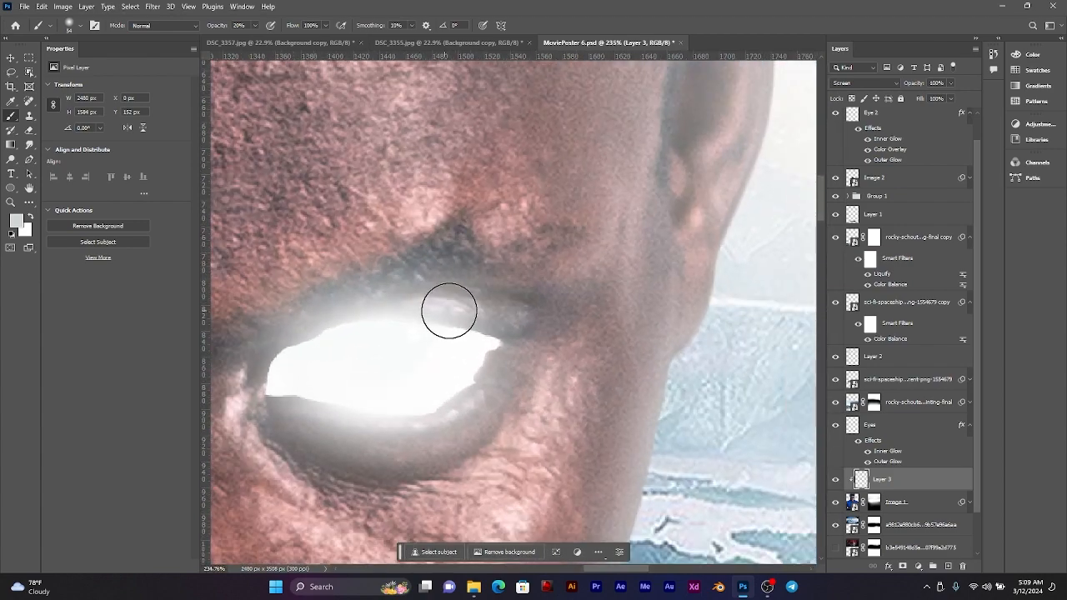
left_click_drag(450, 311, 529, 334)
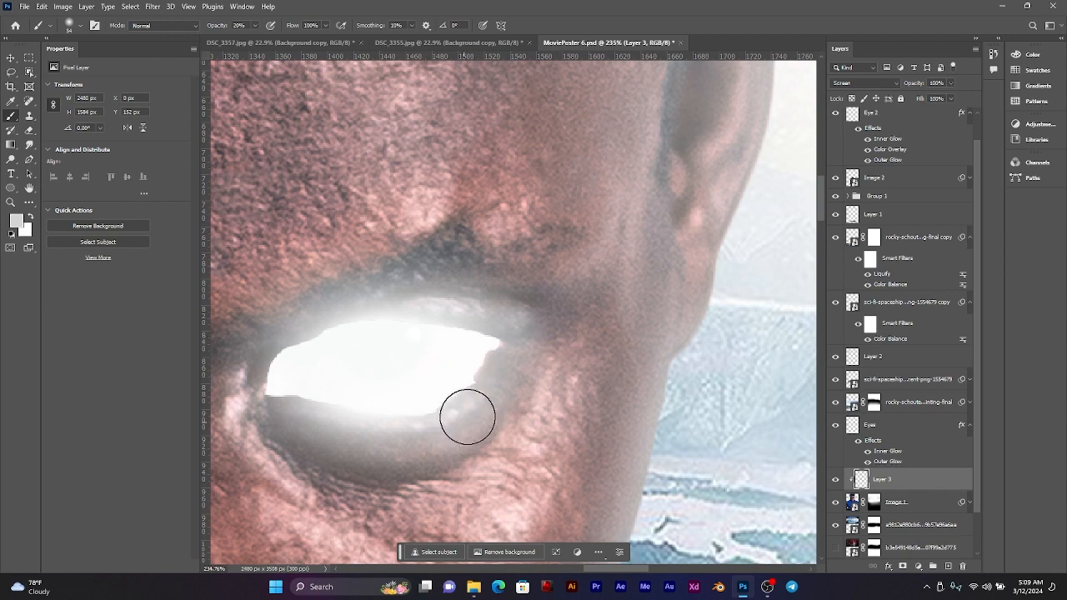
left_click_drag(328, 352, 823, 255)
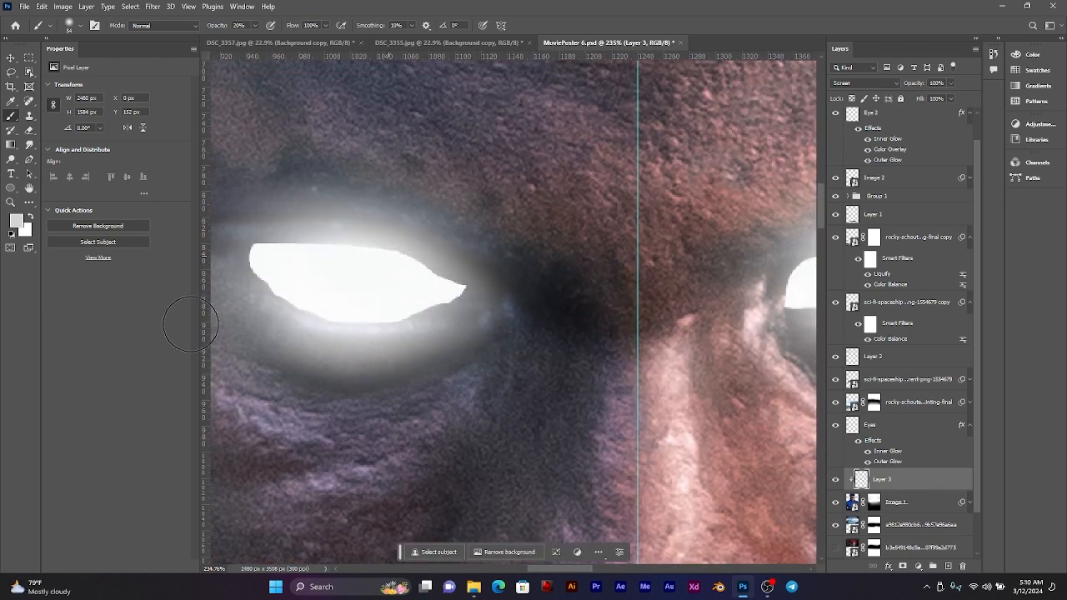
scroll(297, 231, "down", 10)
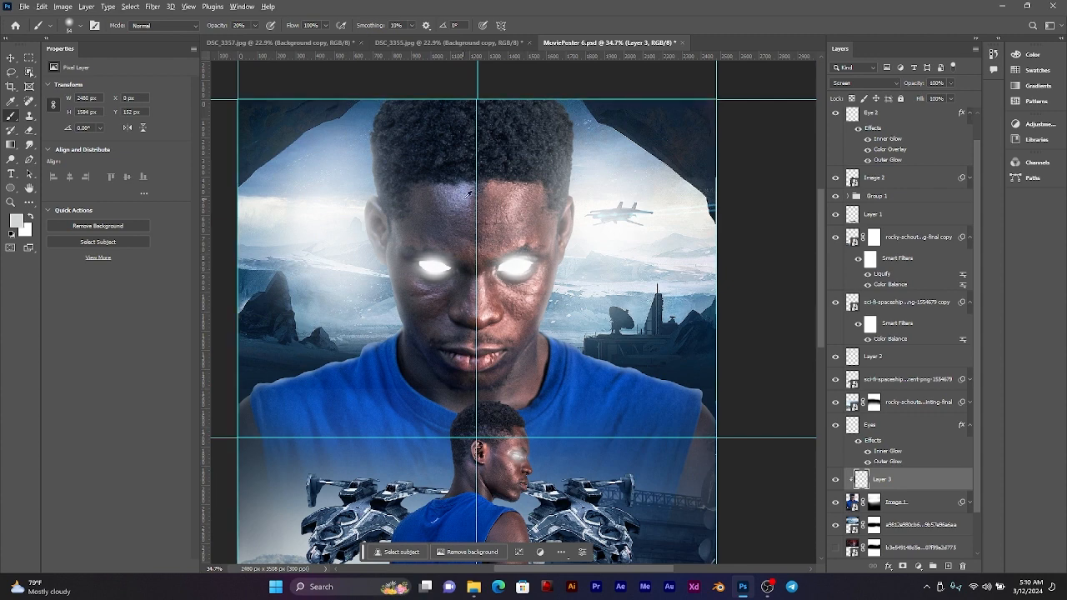
Step: Examine the overall poster lighting and the smaller man's face and glowing eye up close
scroll(469, 193, "down", 3)
left_click_drag(529, 250, 507, 195)
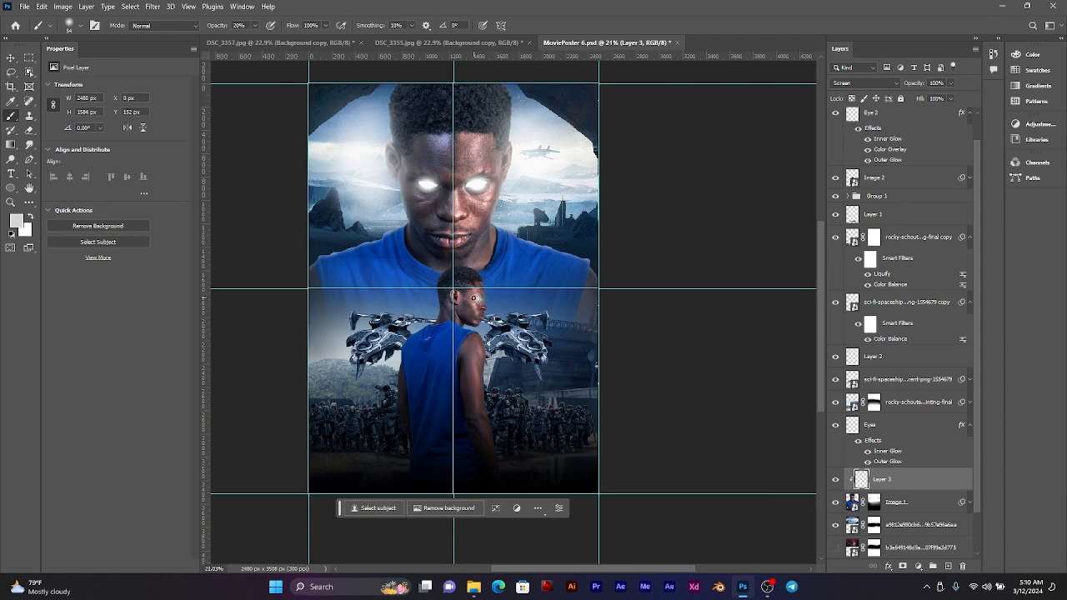
scroll(473, 298, "up", 6)
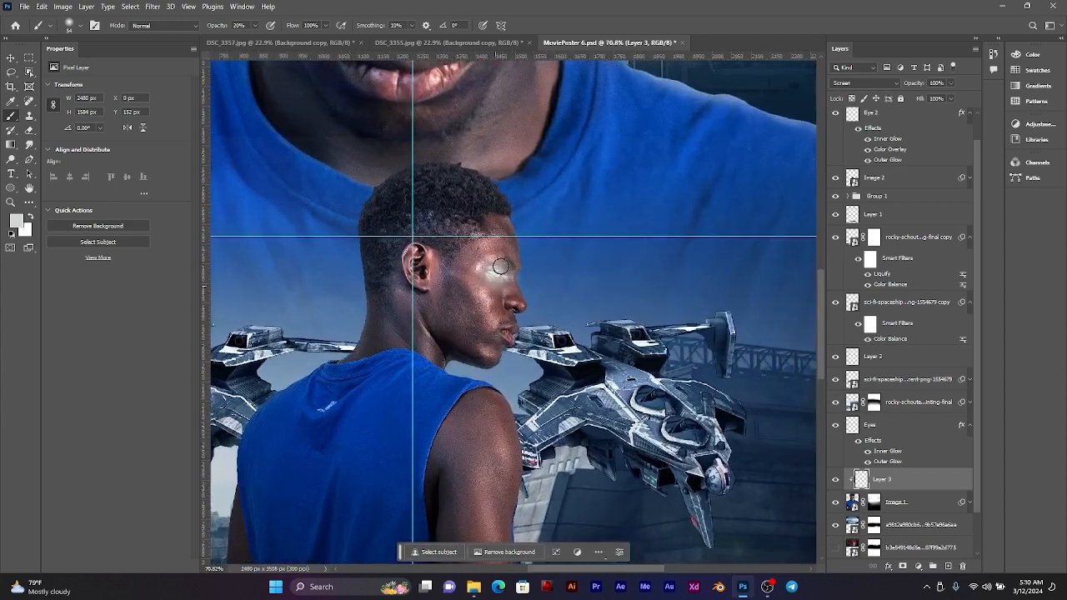
scroll(515, 288, "up", 5)
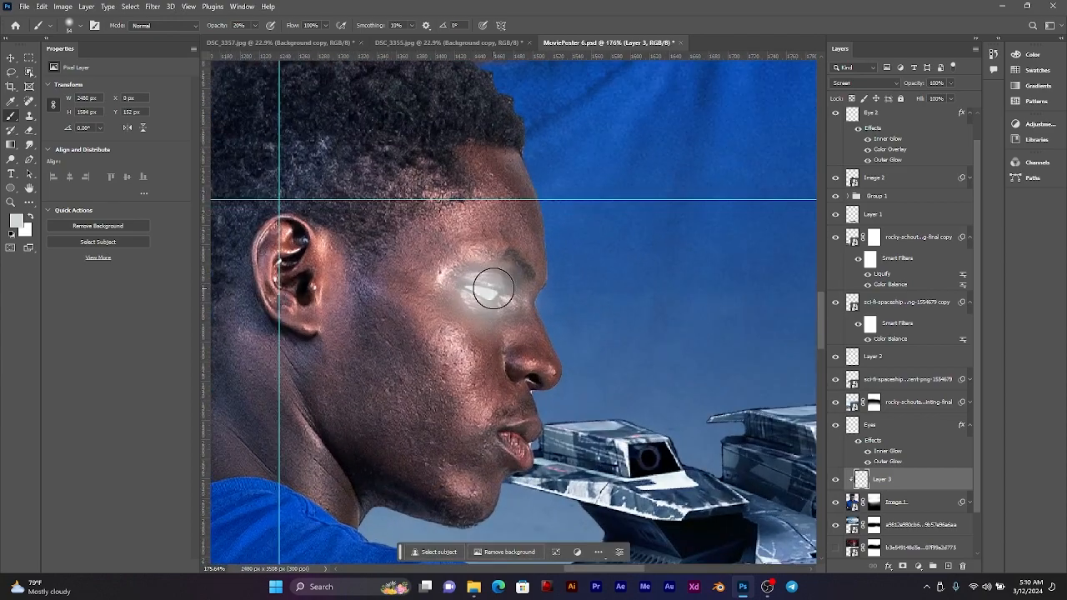
scroll(493, 288, "down", 3)
scroll(495, 287, "down", 5)
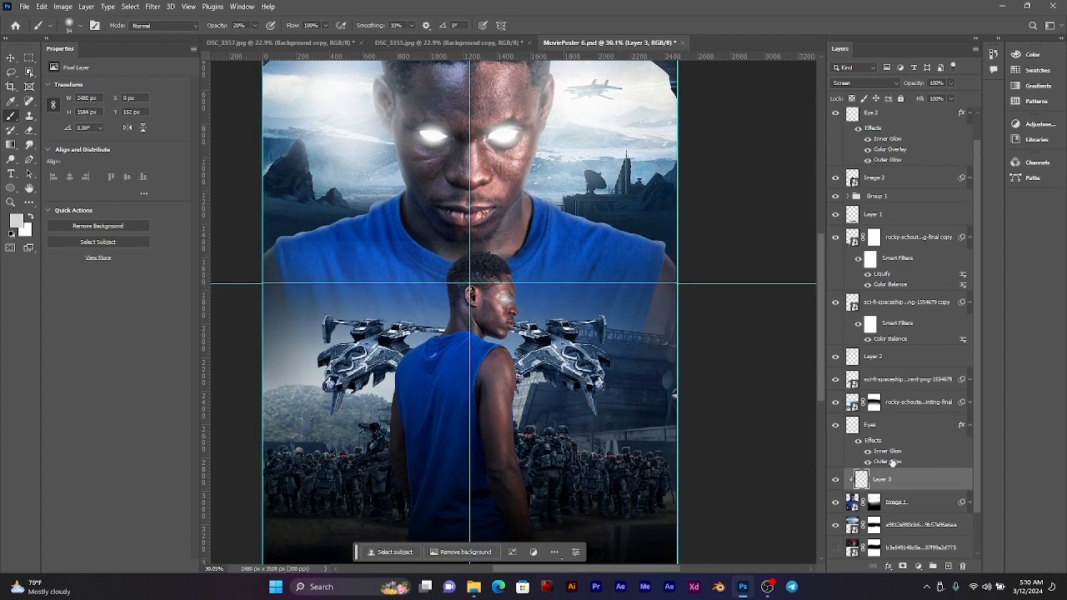
Step: Identify the smaller man's Image 2 layer by toggling its visibility, and add an empty layer directly above it
key("v")
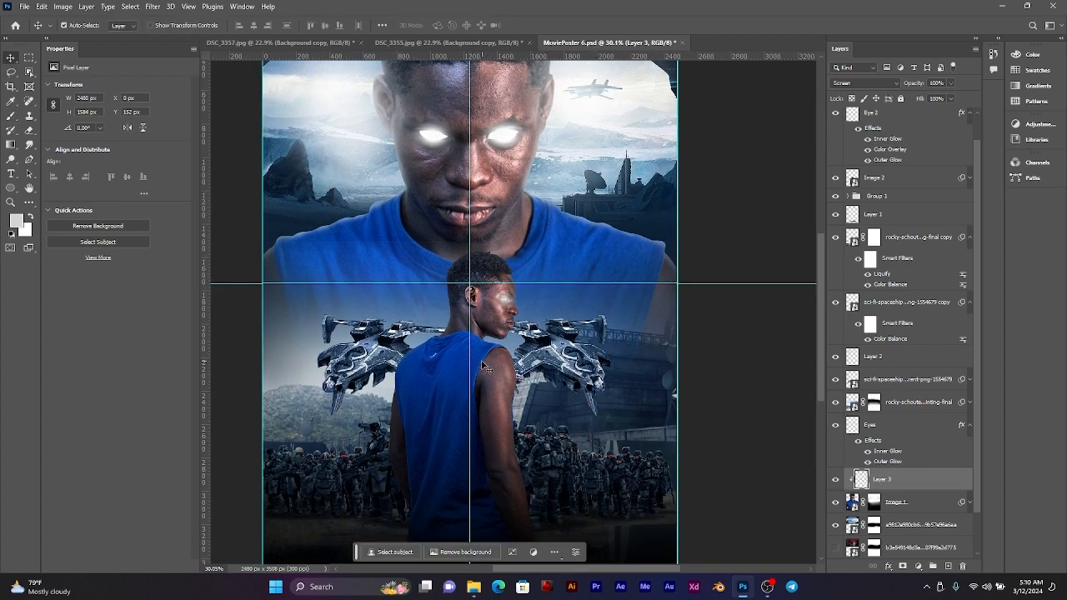
left_click(467, 358)
left_click(887, 115)
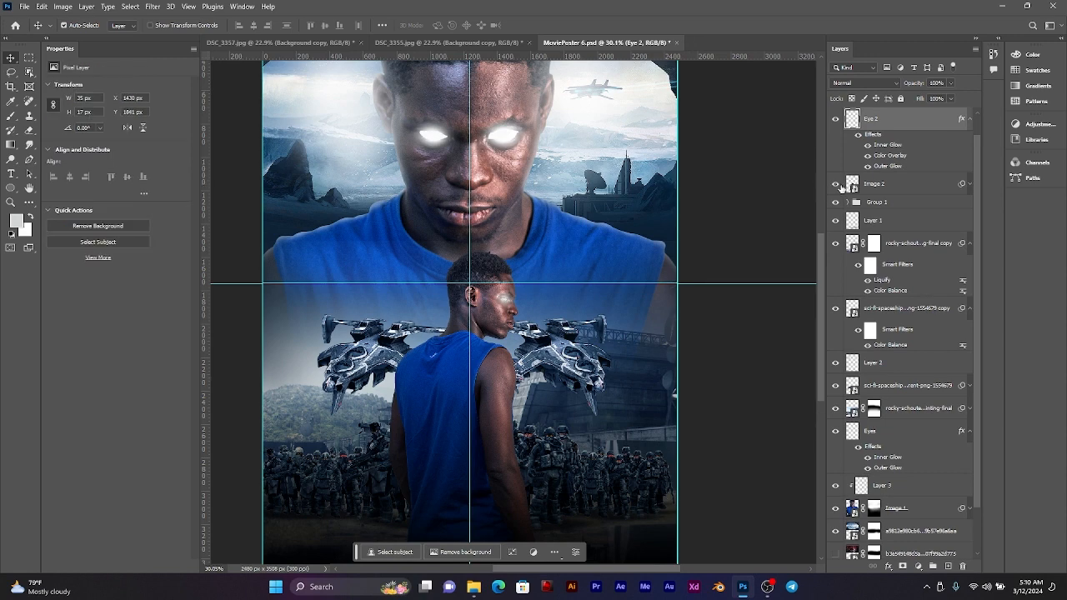
left_click(836, 184)
left_click(835, 183)
left_click(887, 190)
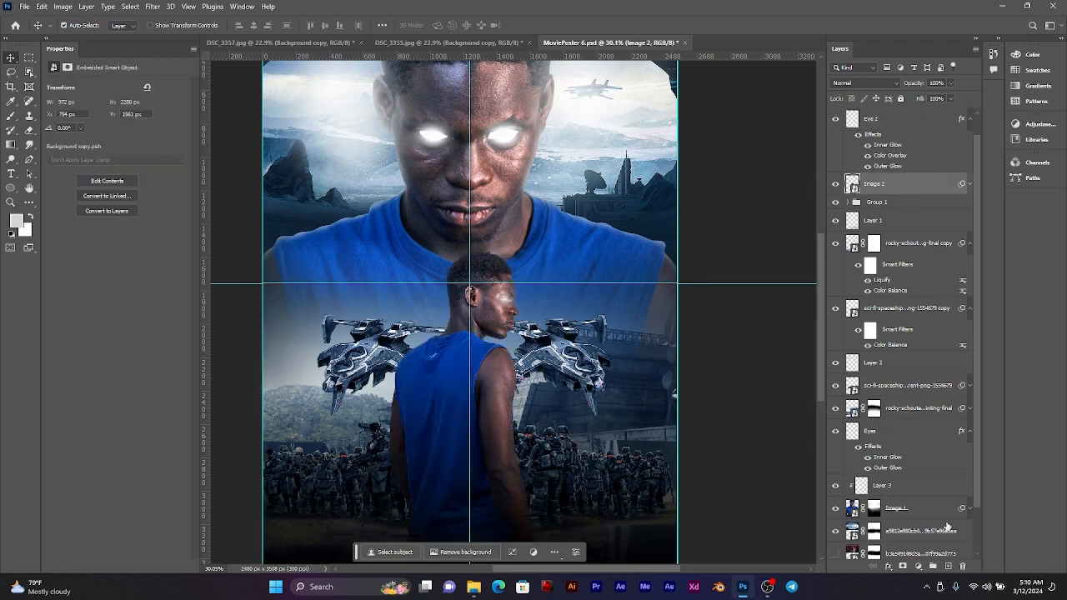
left_click(948, 567)
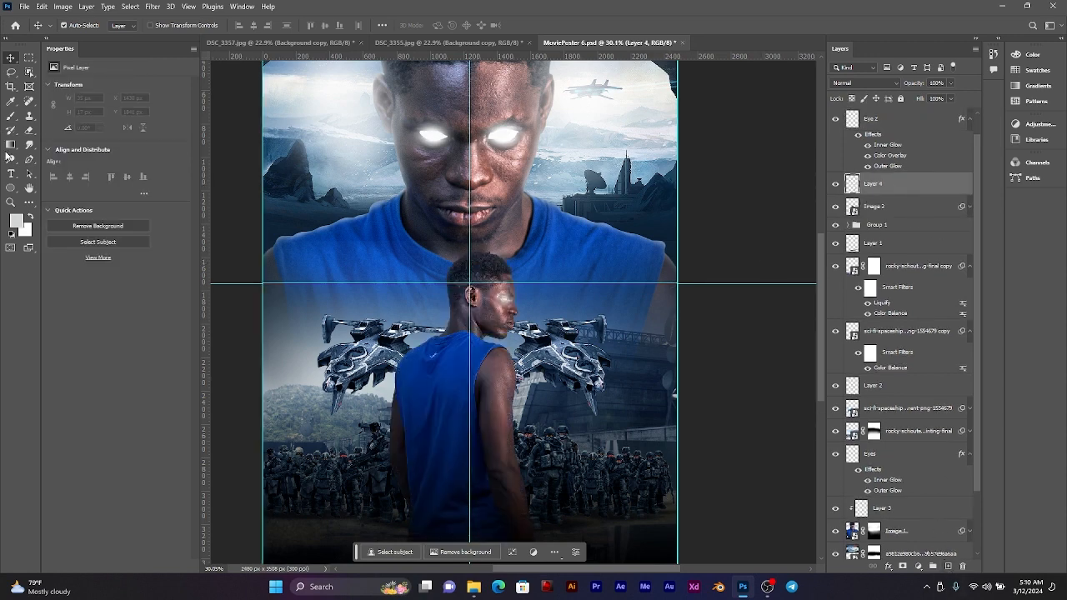
Step: Try a large soft glow behind the smaller man's neck with a 1116 px brush at 100% opacity in Screen mode, and undo it
left_click(10, 116)
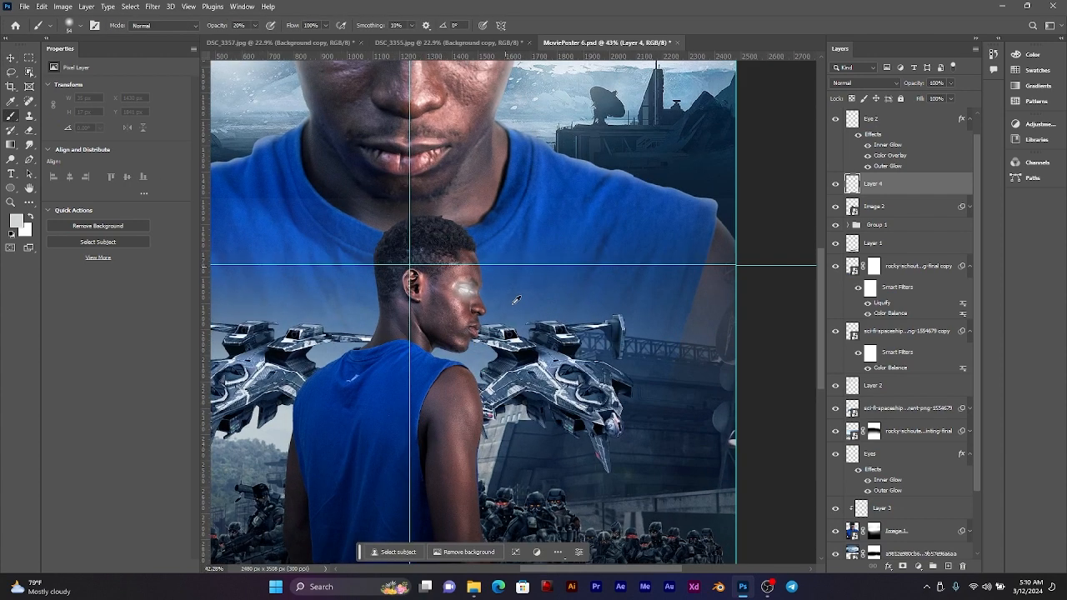
scroll(629, 316, "up", 2)
left_click(464, 285)
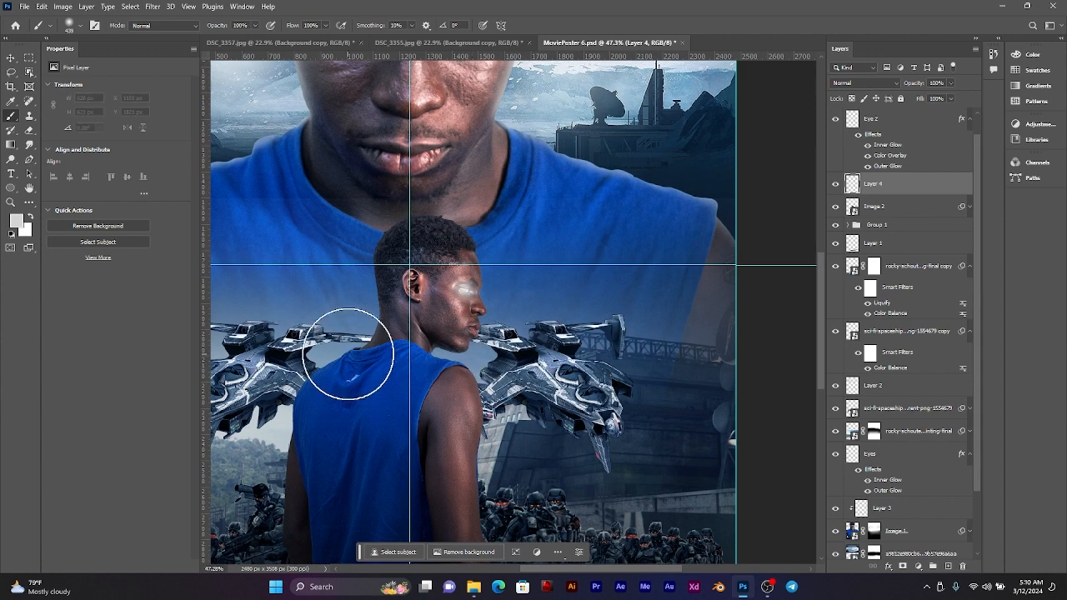
left_click_drag(354, 344, 438, 344)
left_click(345, 317)
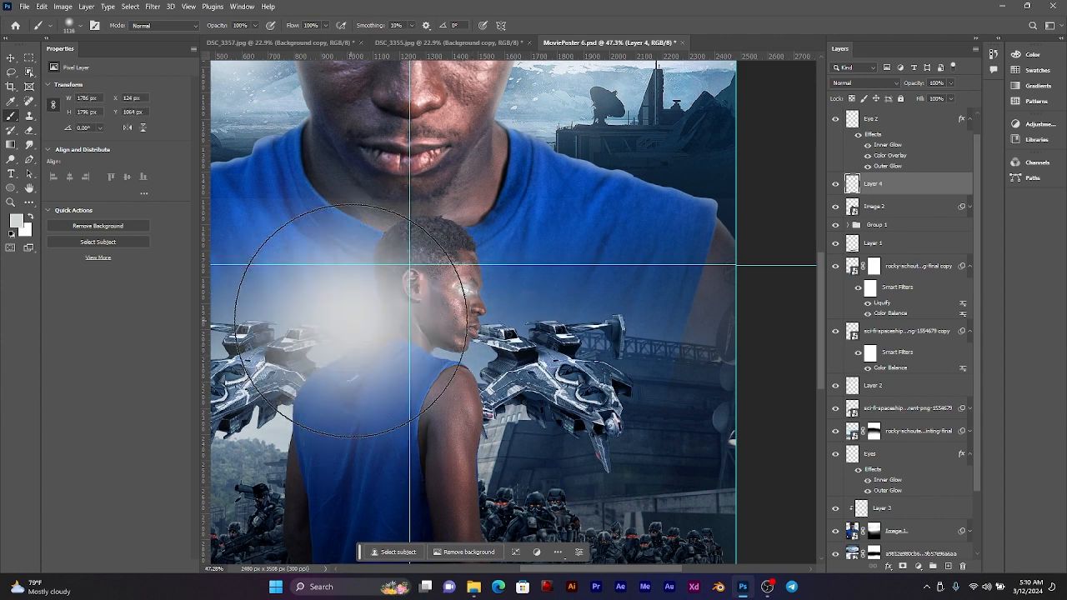
scroll(369, 317, "down", 3)
left_click(865, 83)
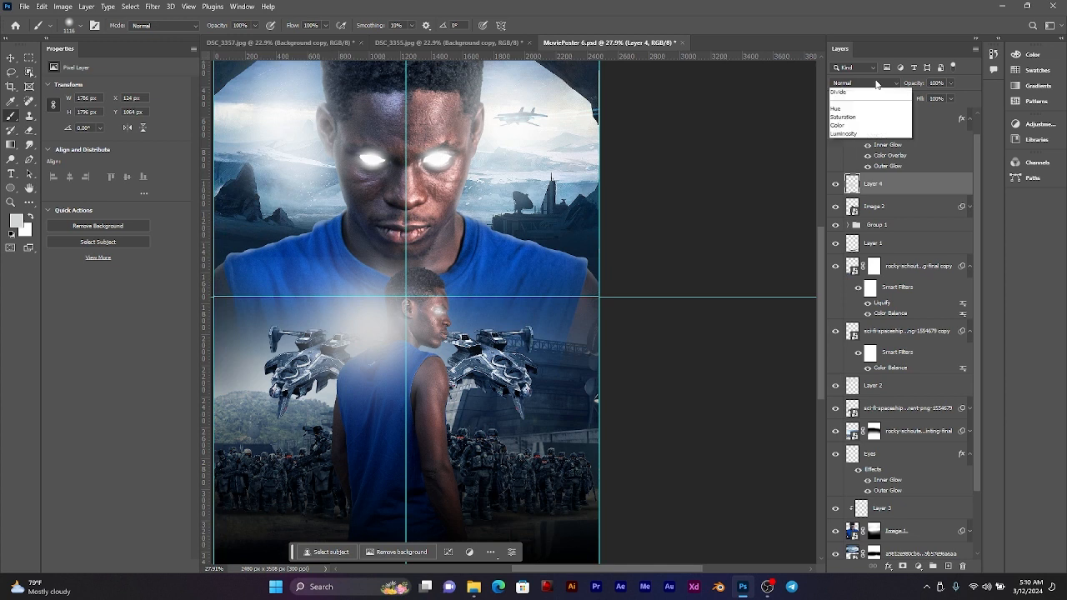
left_click(859, 180)
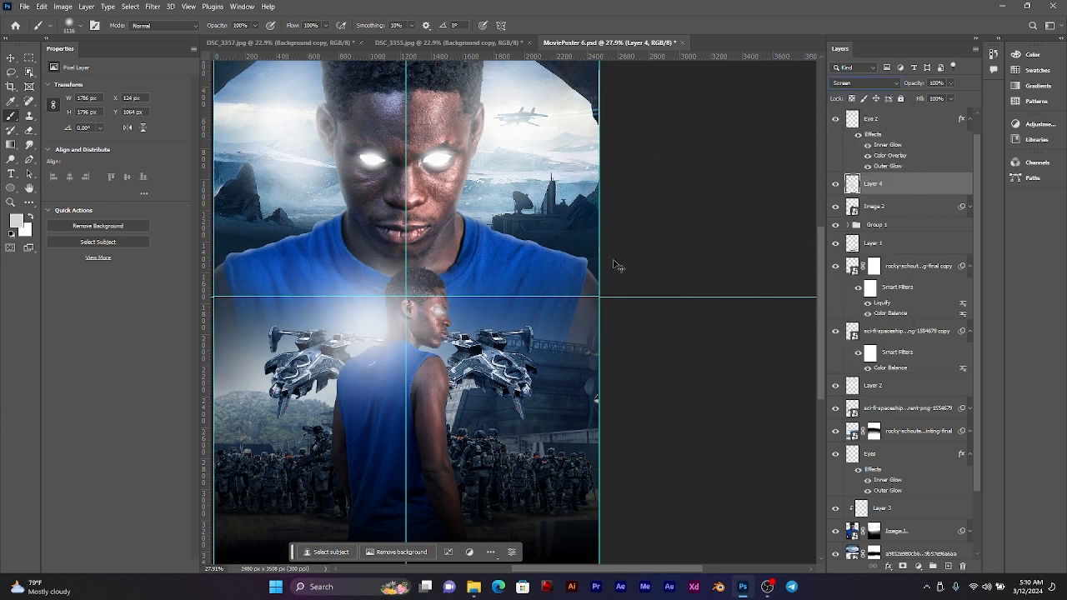
key("ctrl+z")
key("ctrl+z")
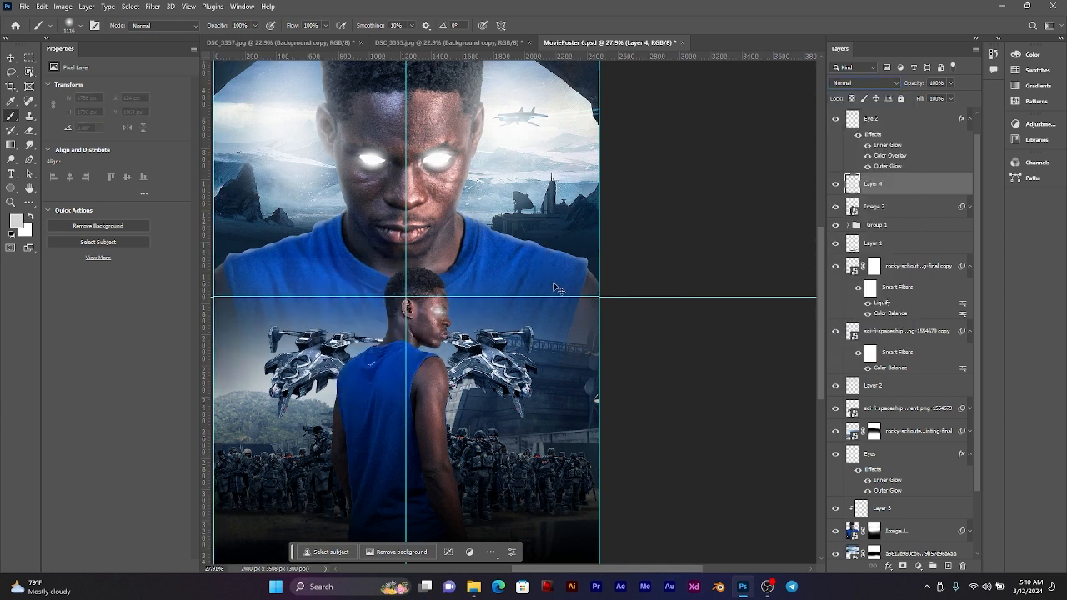
Step: Set Layer 4 to Screen and add a large soft glow behind and over the smaller man's left shoulder with the 1116 px brush
left_click(867, 83)
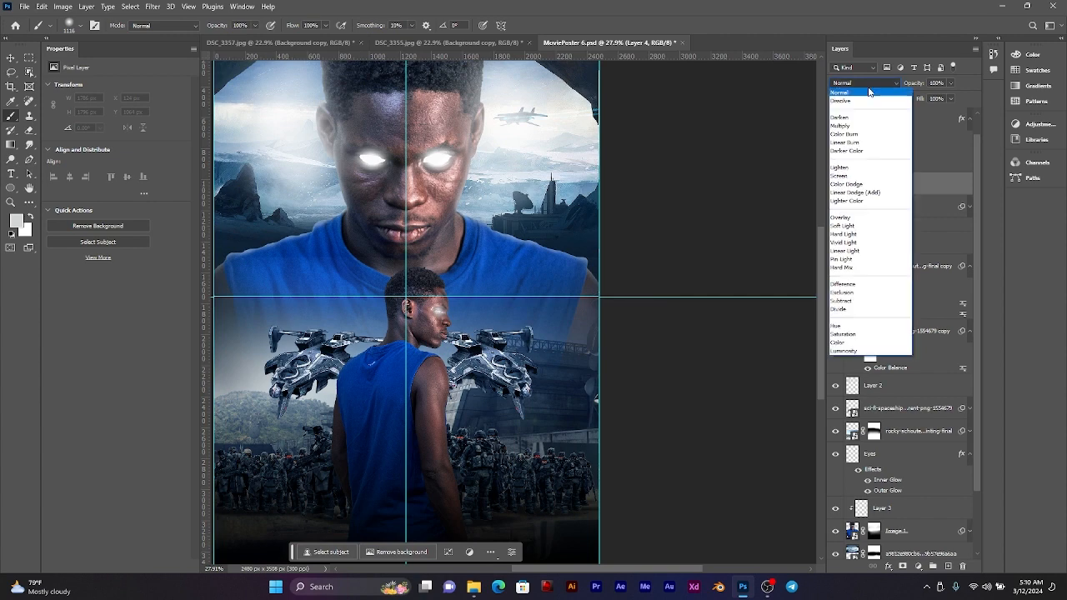
left_click(859, 176)
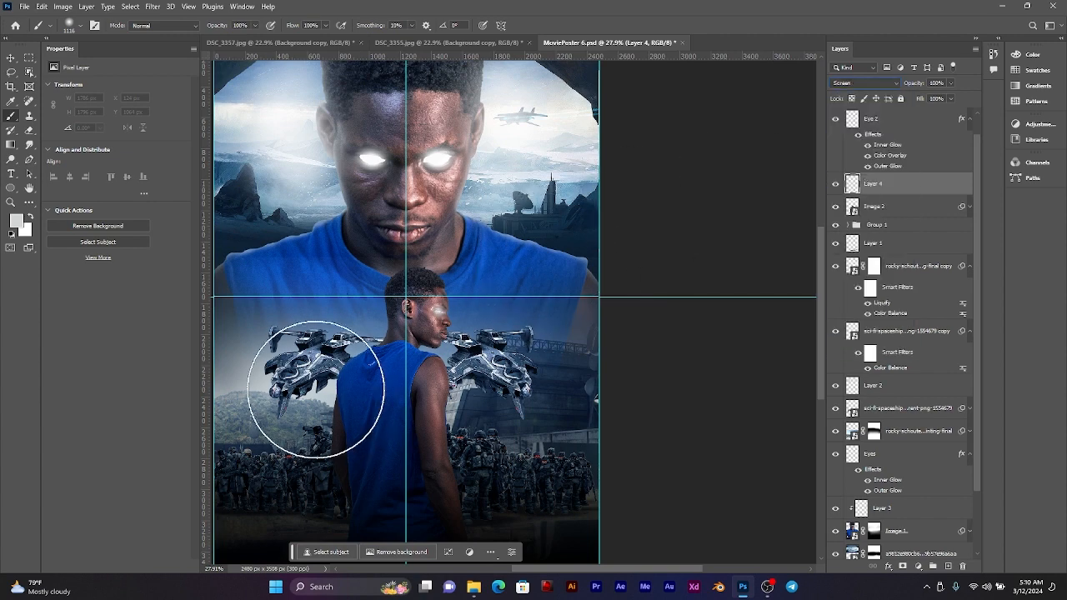
left_click(318, 392)
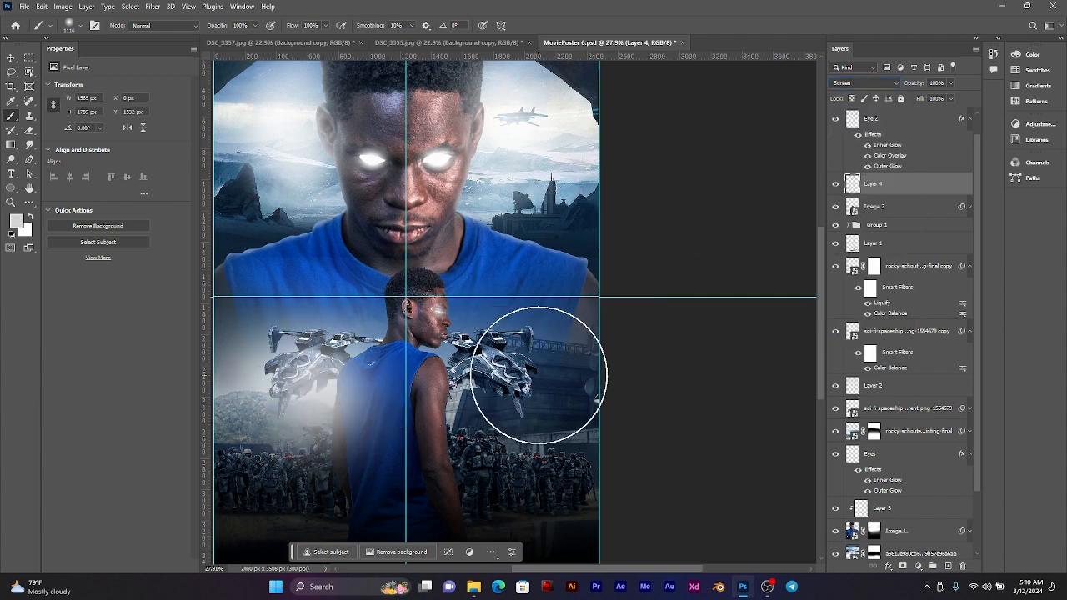
Step: Try a large soft glow over the smaller man's chin and right shoulder with the 1116 px brush, and undo it
left_click(456, 360)
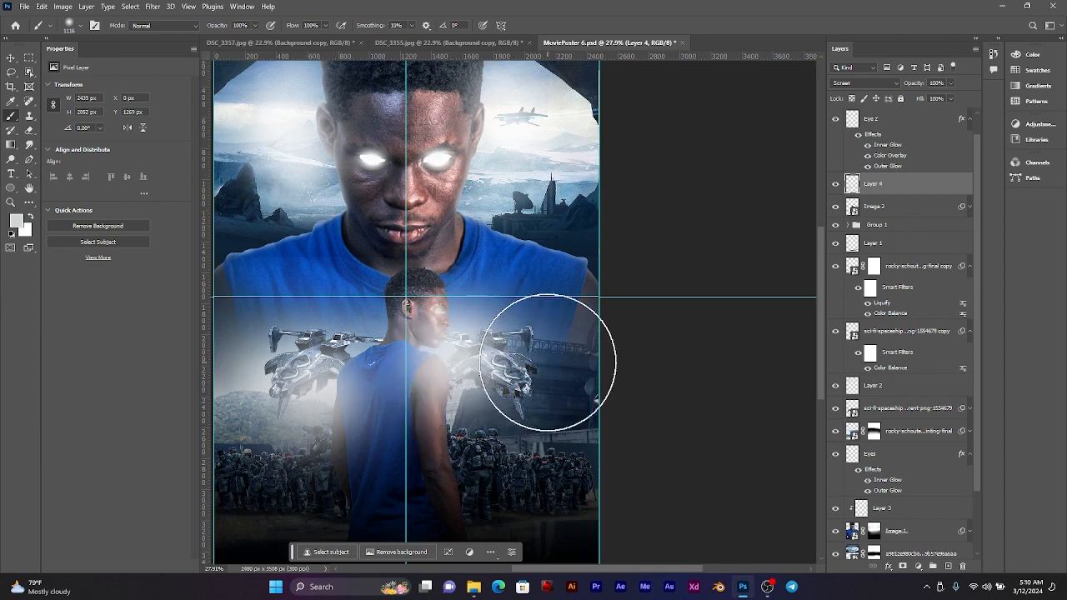
scroll(510, 358, "down", 3)
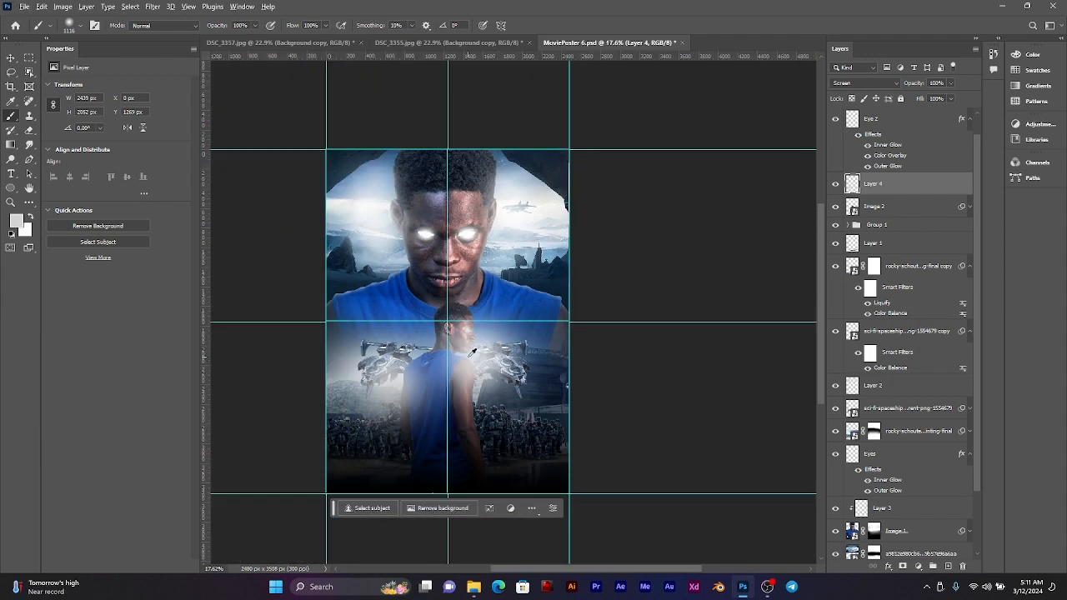
scroll(473, 351, "up", 2)
scroll(474, 355, "up", 2)
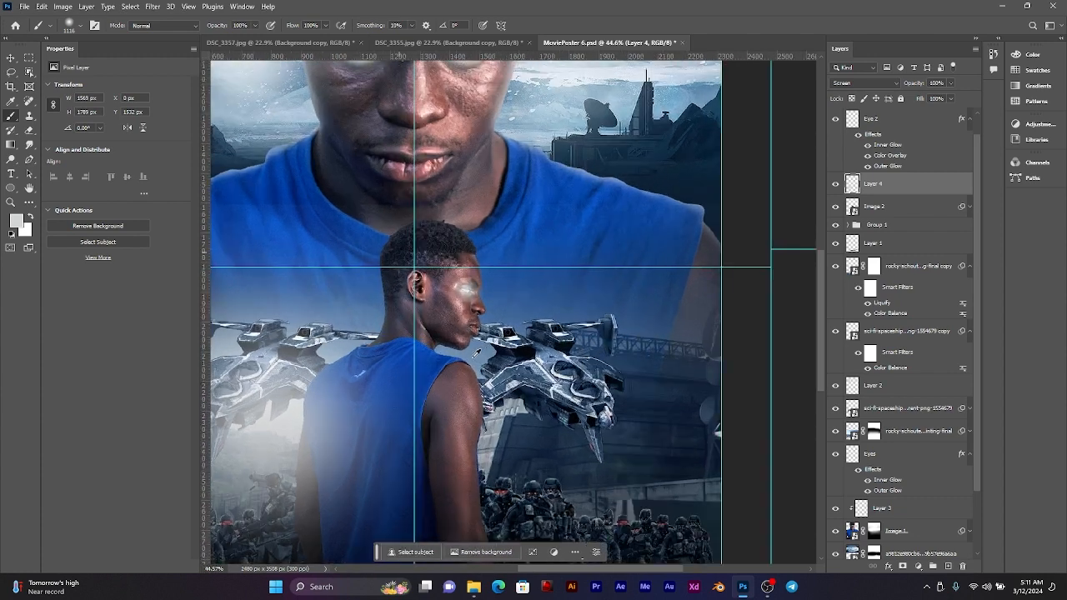
Step: Try a smaller soft glow between the smaller man's chin and right shoulder with a 500 px brush, and undo it
scroll(475, 353, "up", 2)
key("bracketleft")
key("bracketleft")
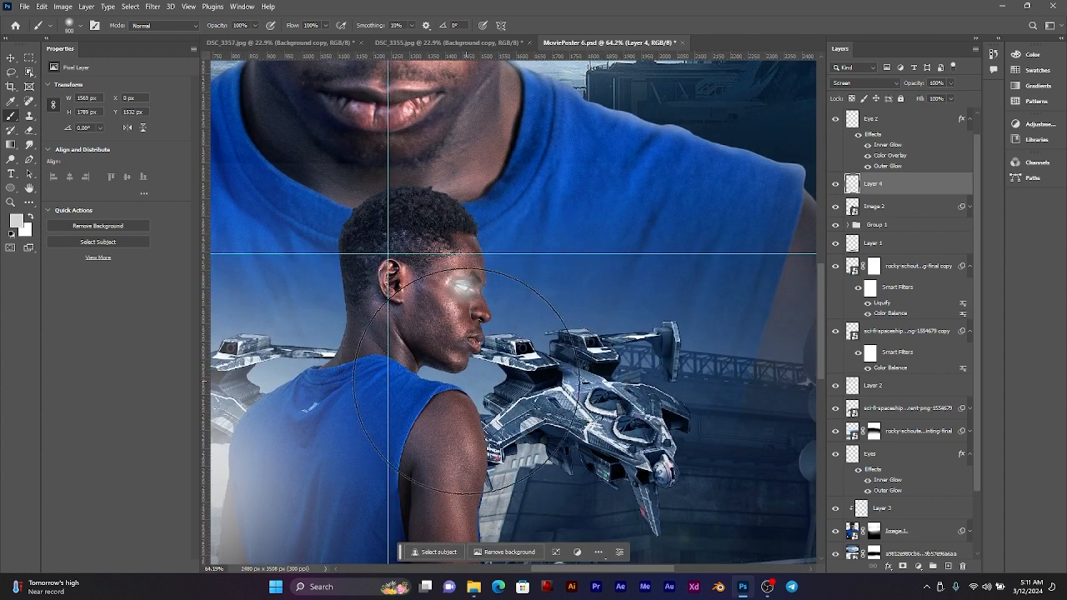
key("bracketleft")
key("bracketleft")
left_click(472, 381)
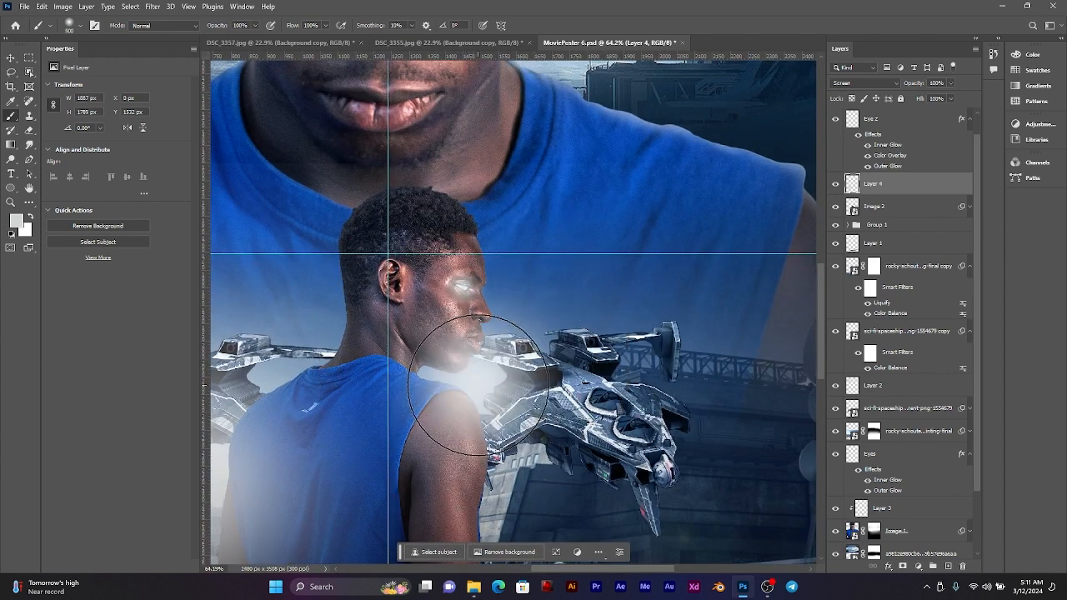
key("bracketleft")
key("bracketleft")
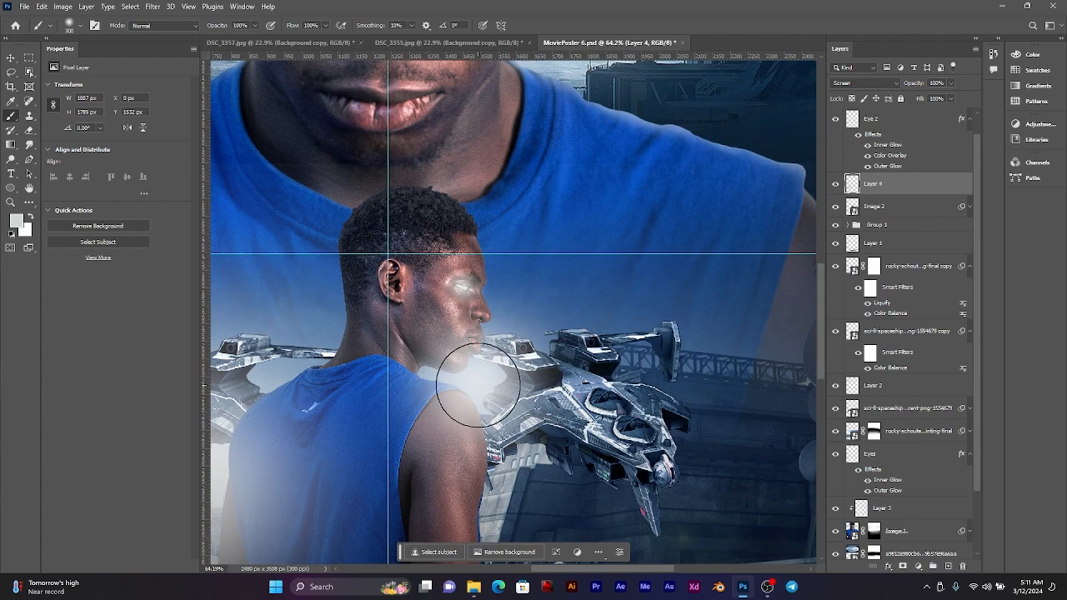
scroll(477, 382, "down", 4)
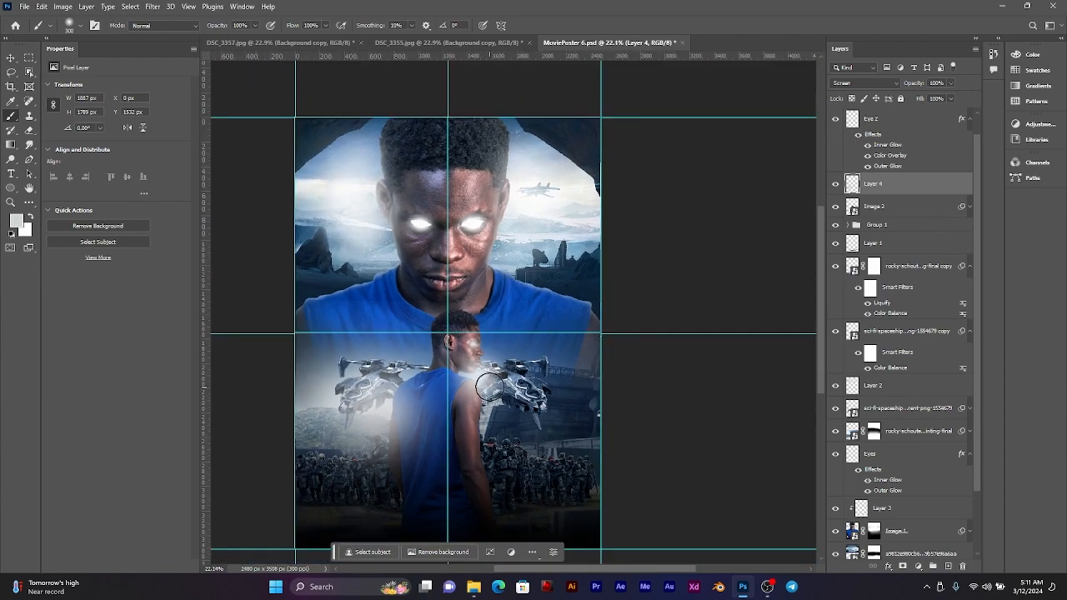
scroll(482, 379, "up", 2)
scroll(482, 379, "up", 1)
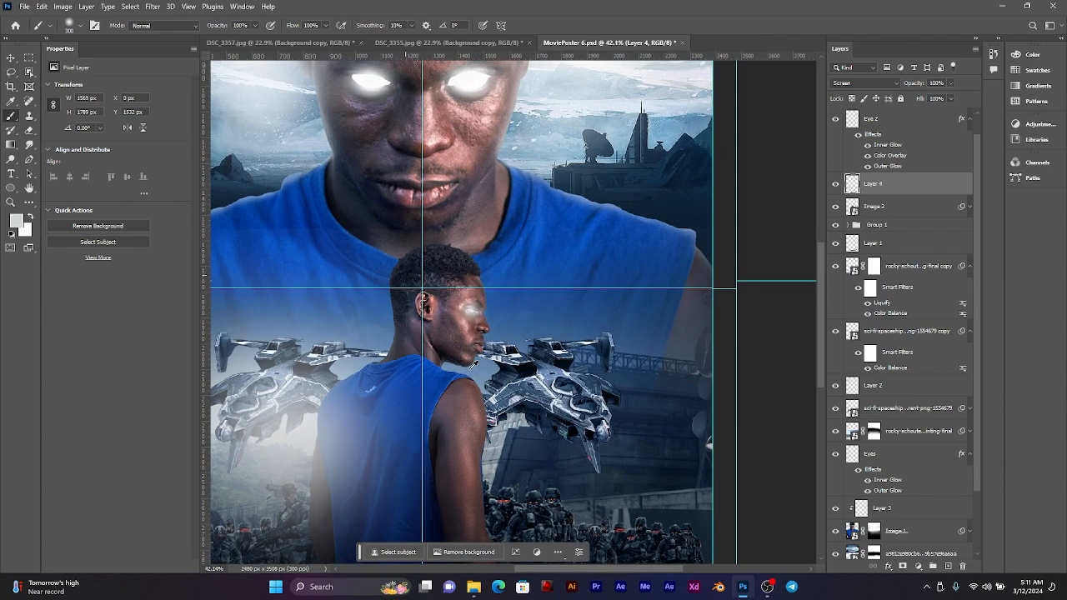
Step: Examine the glow over the smaller man's left shoulder and back, both close up and within the whole poster
scroll(392, 372, "up", 3)
scroll(392, 371, "down", 1)
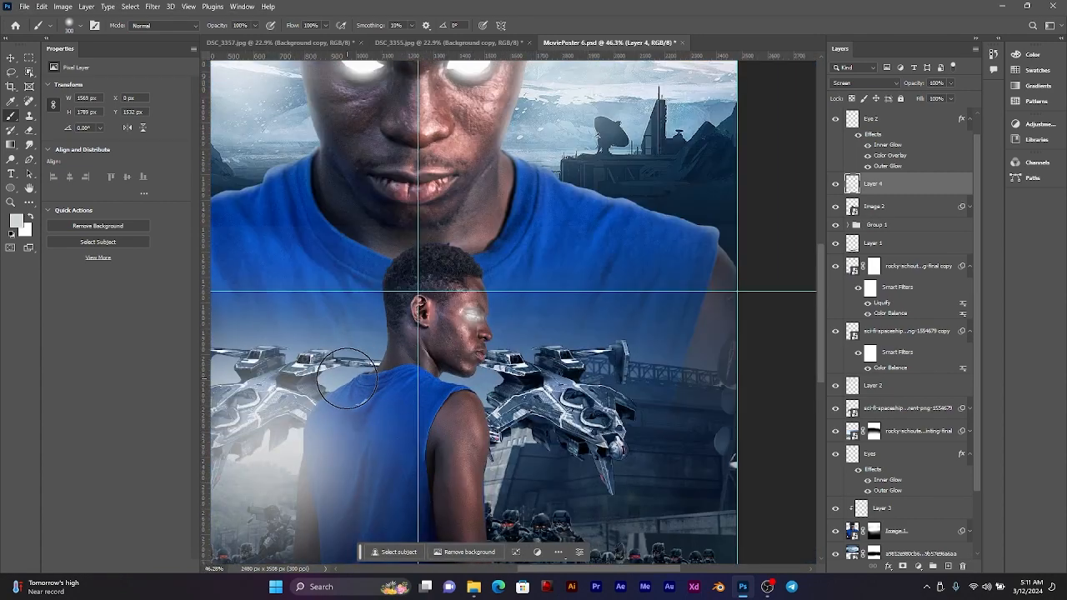
left_click_drag(347, 379, 351, 379)
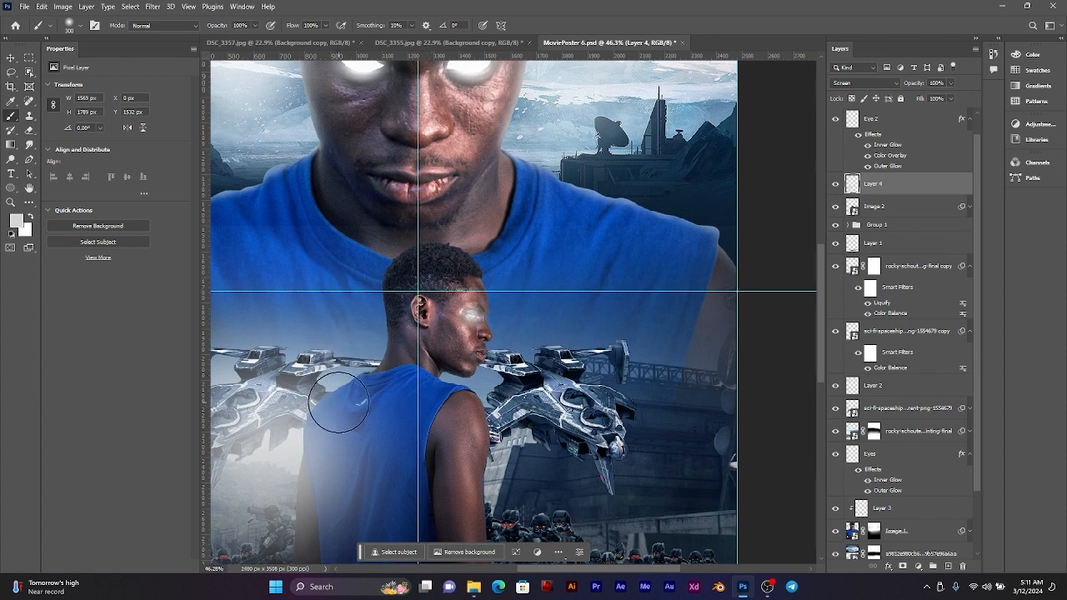
scroll(371, 398, "down", 6)
left_click_drag(380, 400, 397, 387)
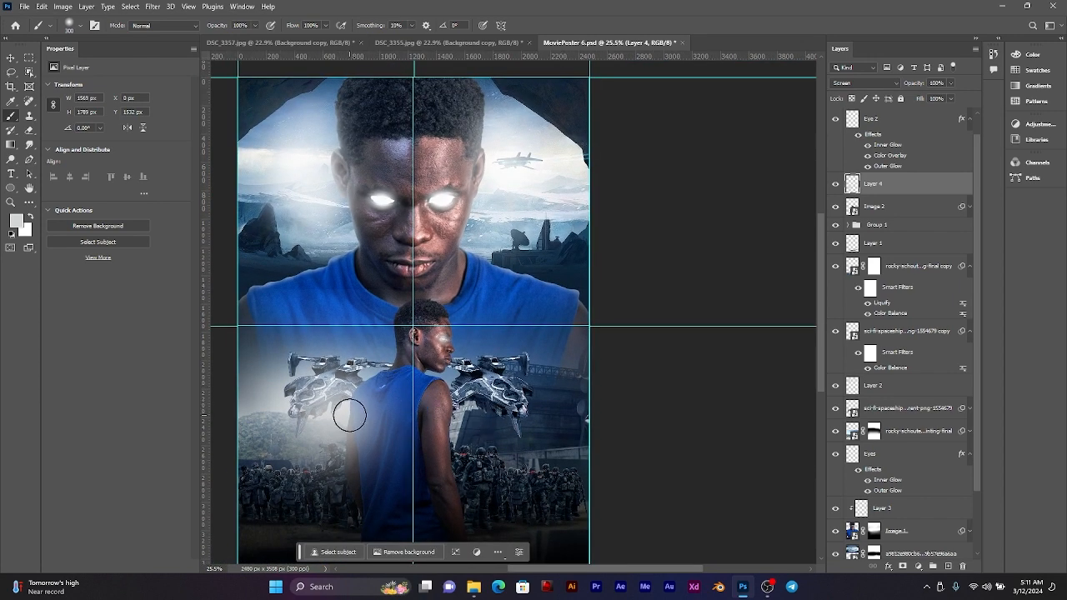
scroll(349, 416, "down", 1)
scroll(350, 415, "up", 6)
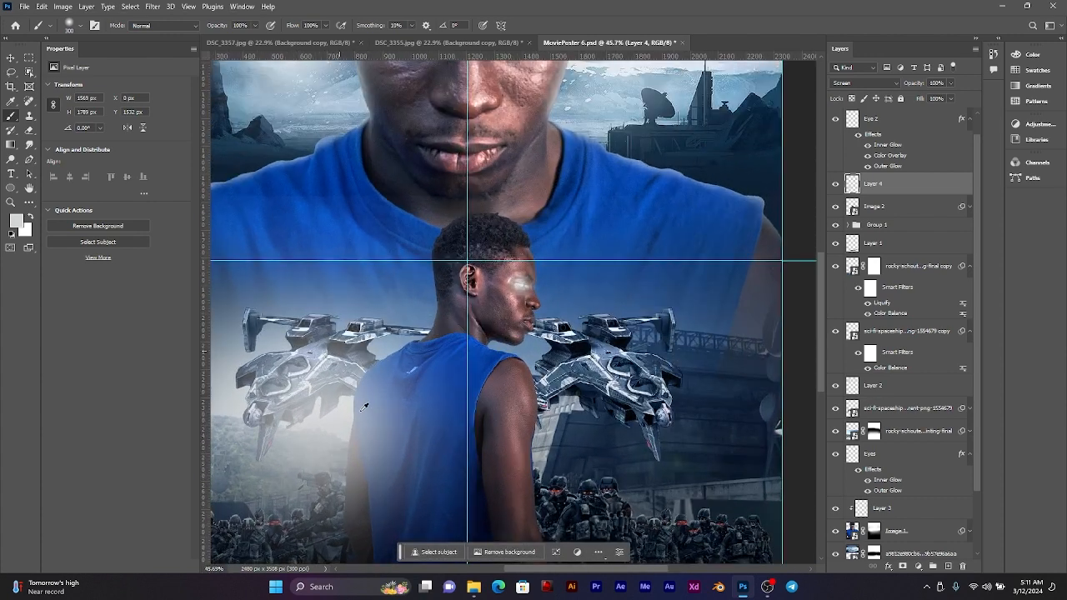
scroll(409, 332, "up", 1)
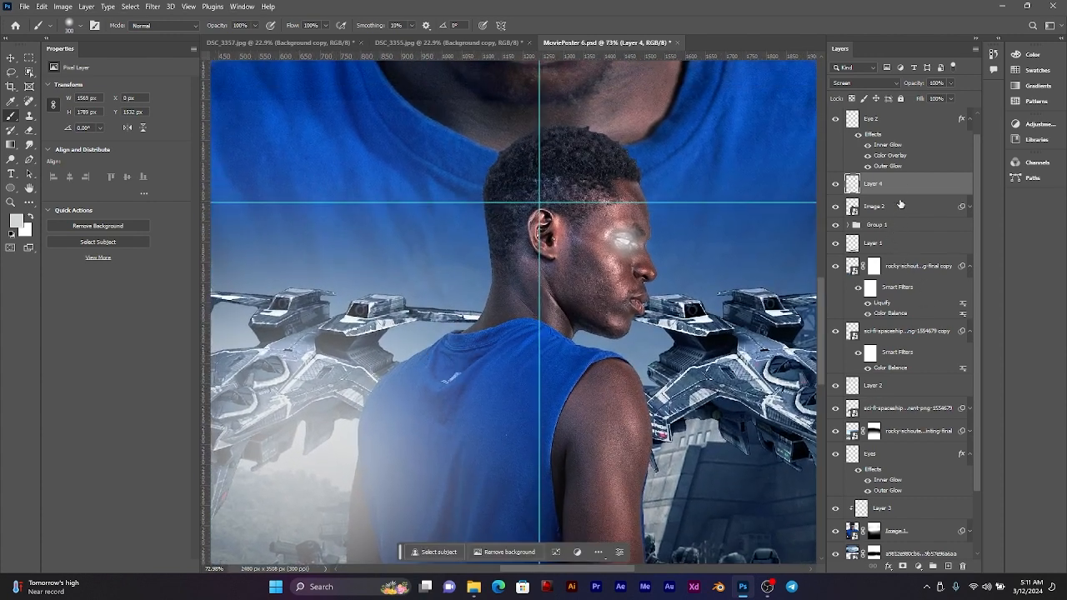
Step: Add an empty layer directly above Image 2, clip it to the smaller man, and set its blend mode to Screen
left_click(896, 215)
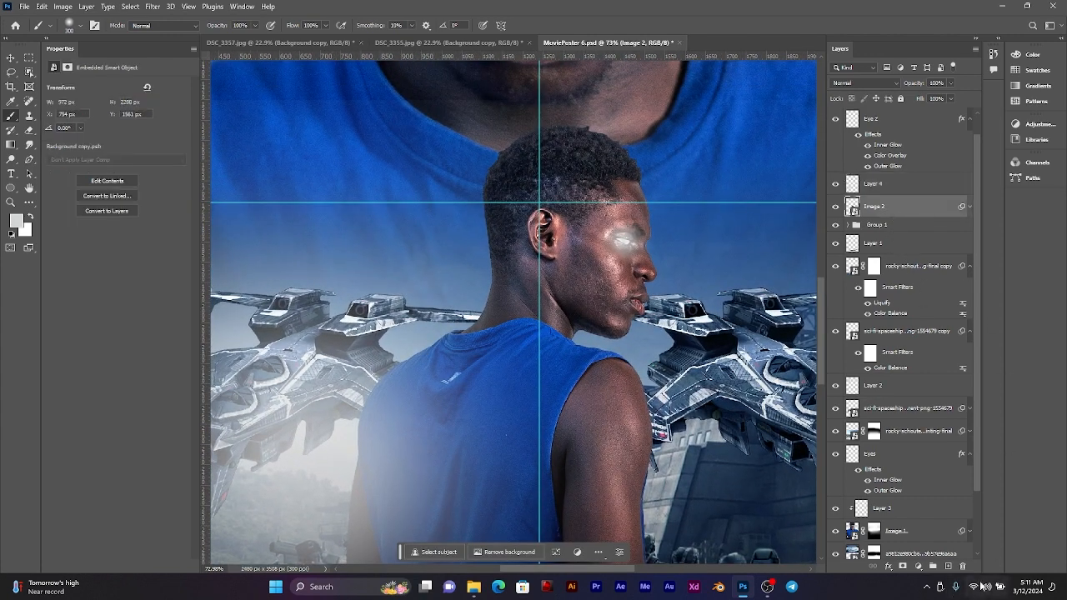
left_click(947, 566)
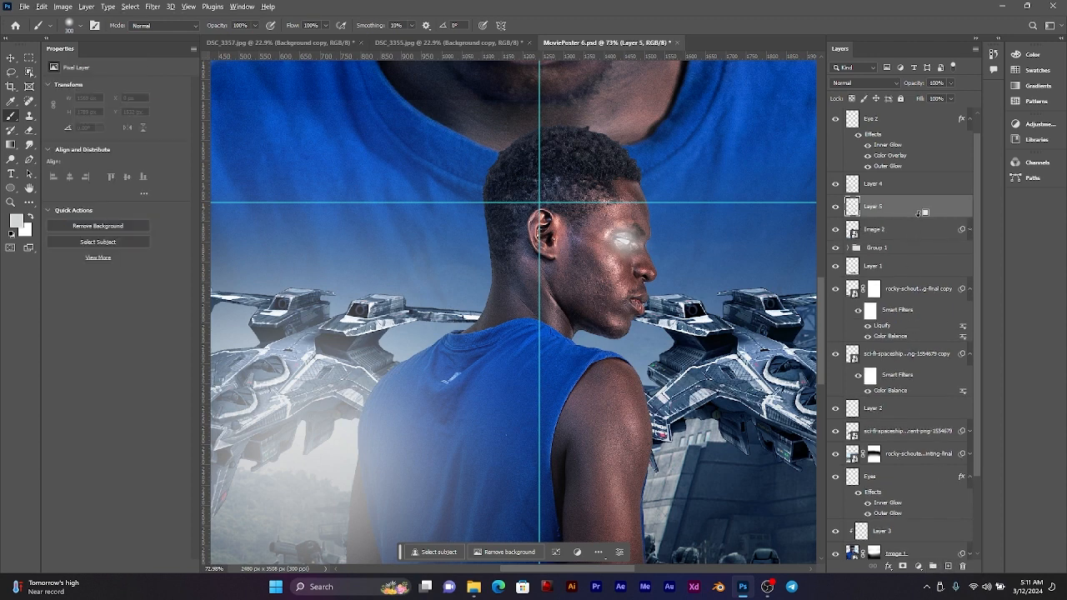
scroll(528, 234, "up", 1)
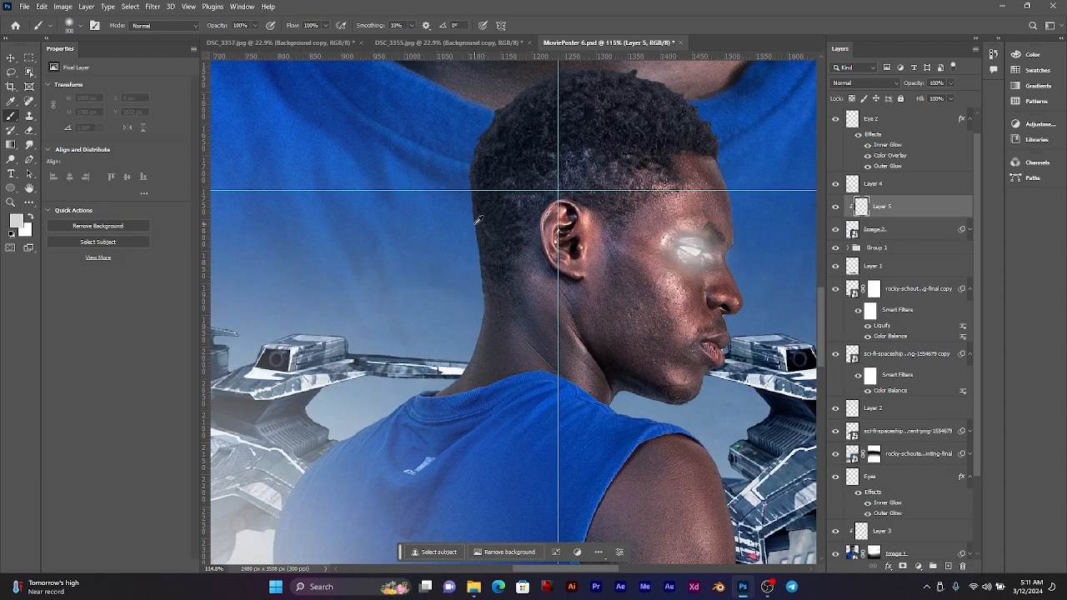
scroll(529, 234, "up", 1)
left_click_drag(531, 309, 462, 310)
scroll(576, 295, "up", 4)
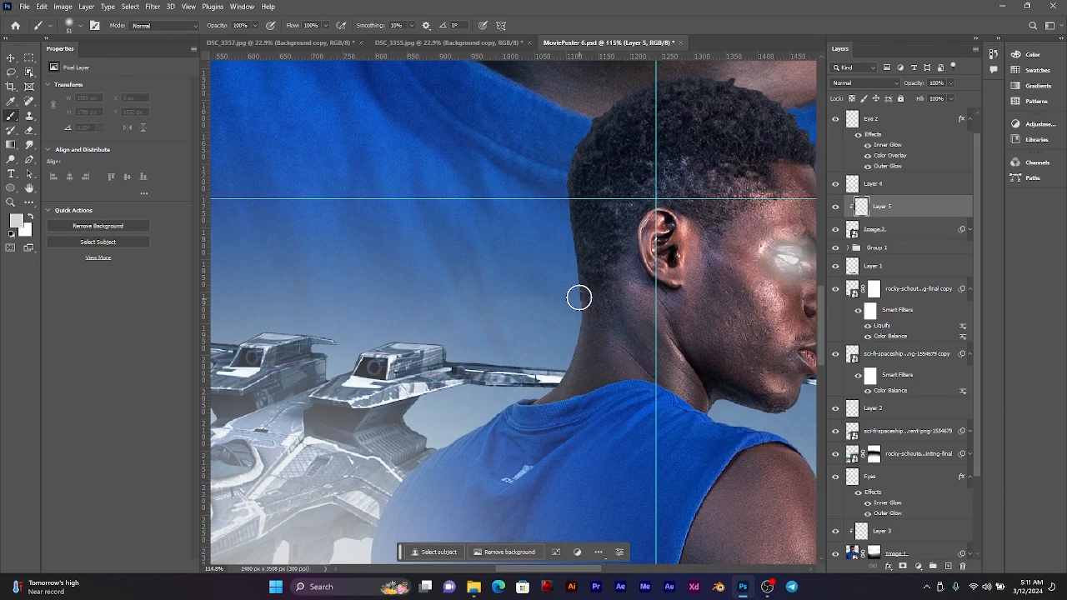
scroll(605, 261, "up", 1)
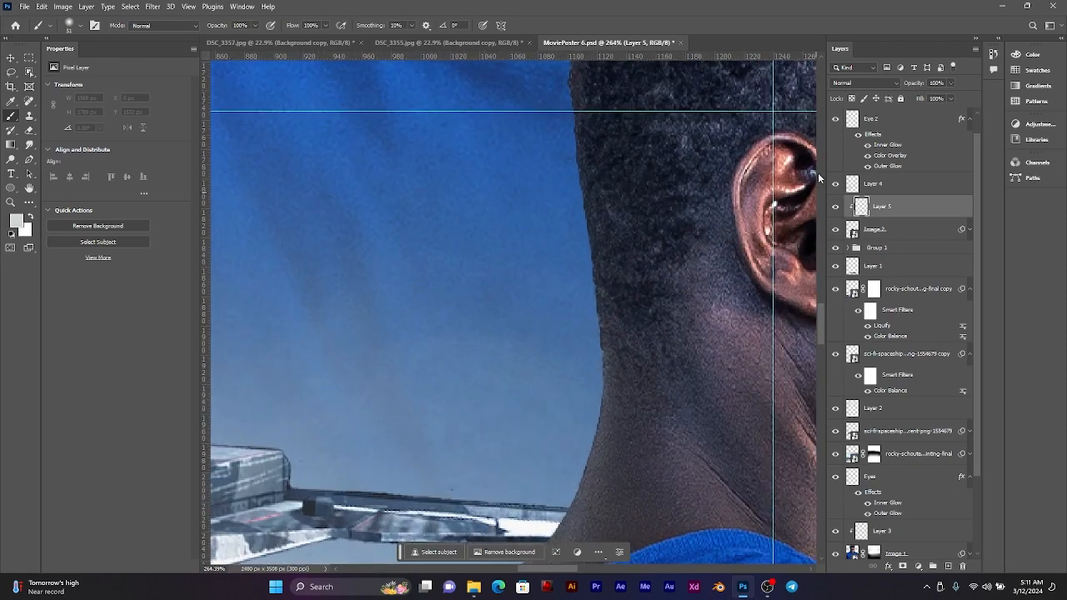
left_click(864, 82)
left_click(862, 178)
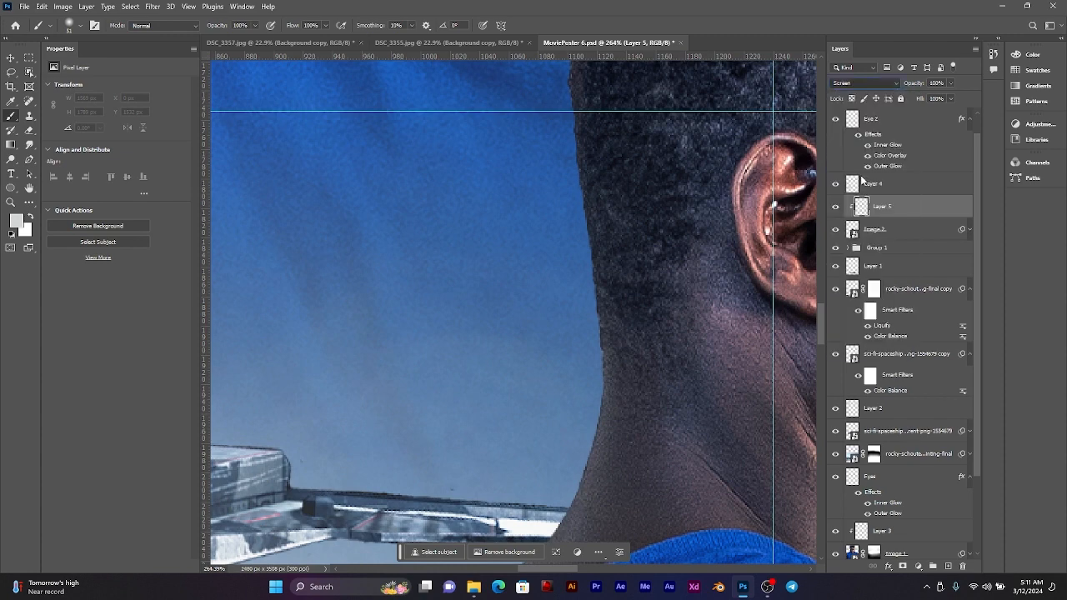
Step: Try painting rim light along the back of the smaller man's neck and collar with the 51 px brush, and undo it
left_click_drag(621, 220, 616, 258)
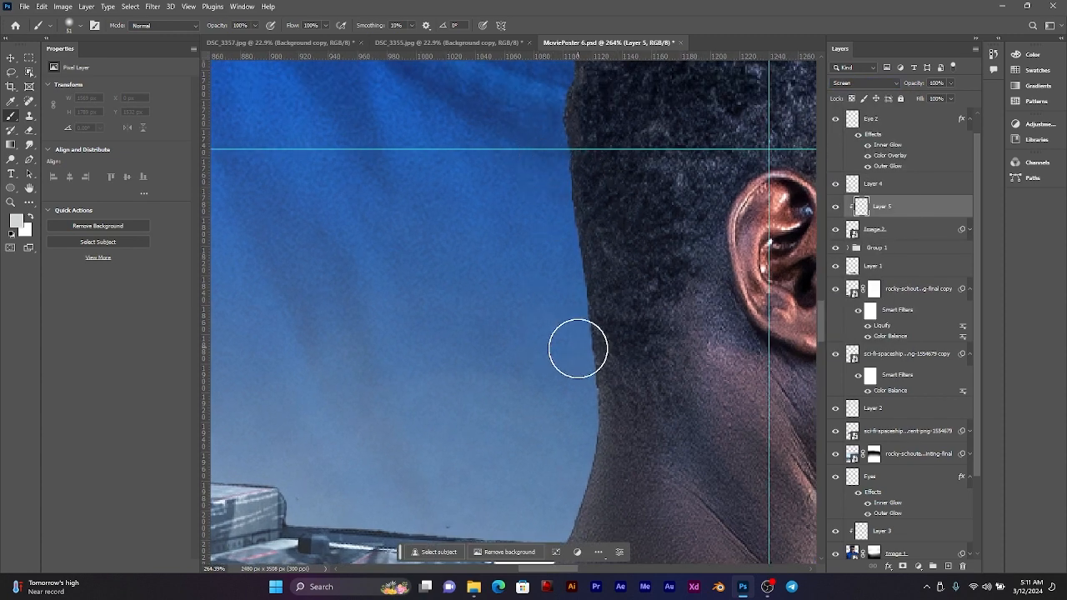
mouse_move(585, 365)
left_mouse_down()
mouse_move(703, 234)
mouse_move(710, 187)
mouse_move(702, 252)
mouse_move(667, 346)
mouse_move(610, 414)
mouse_move(577, 428)
left_mouse_up()
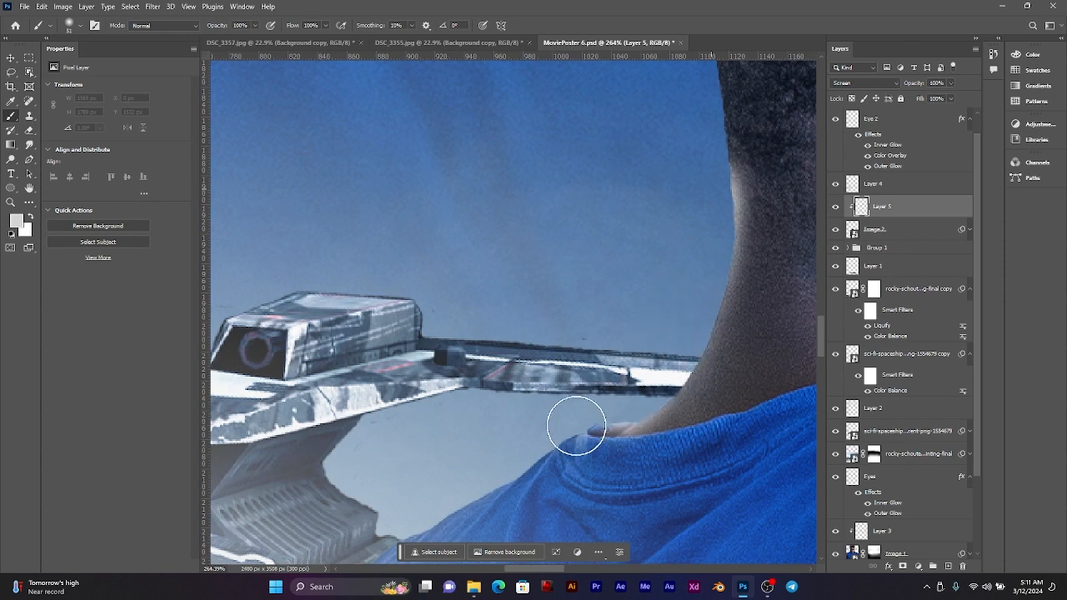
scroll(682, 386, "down", 3)
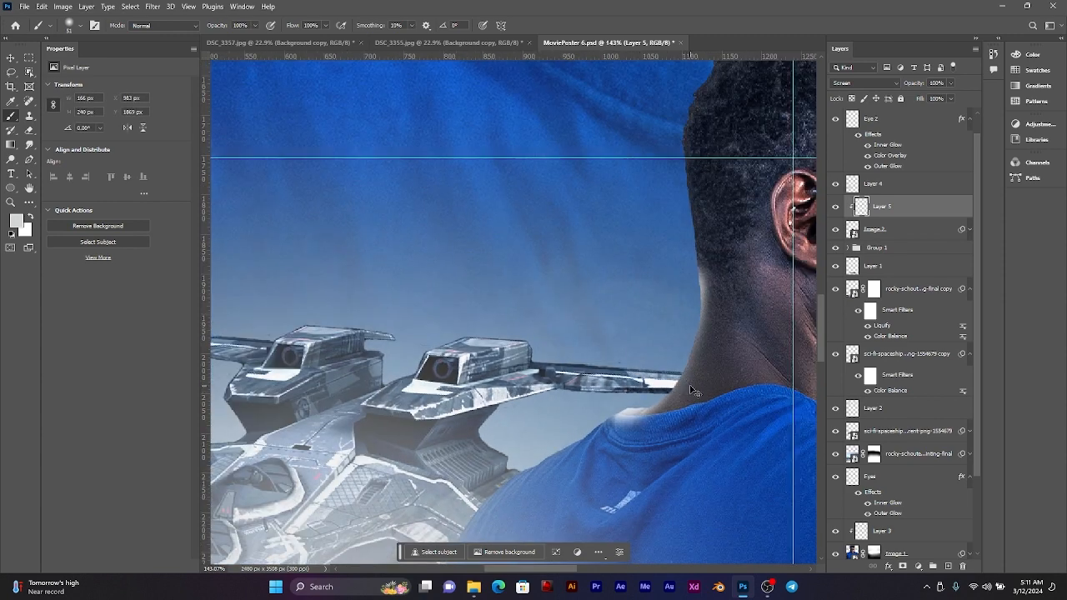
key("ctrl+z")
key("ctrl+z")
scroll(650, 371, "up", 2)
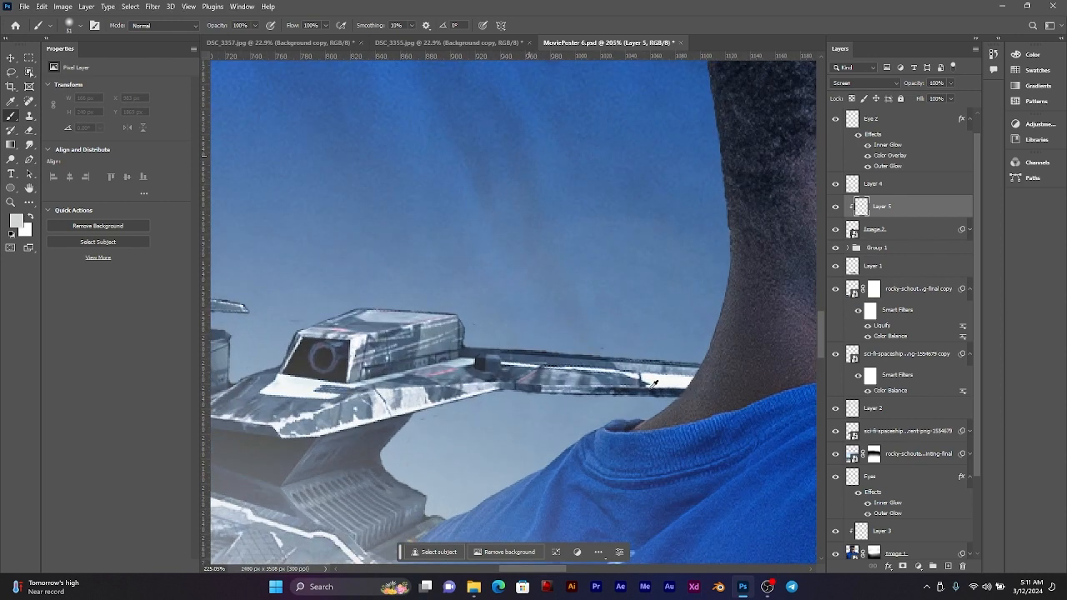
Step: Paint soft rim light along the back of the smaller man's neck and left shoulder, enlarging the brush from 51 to 115 px
left_click_drag(669, 354, 676, 346)
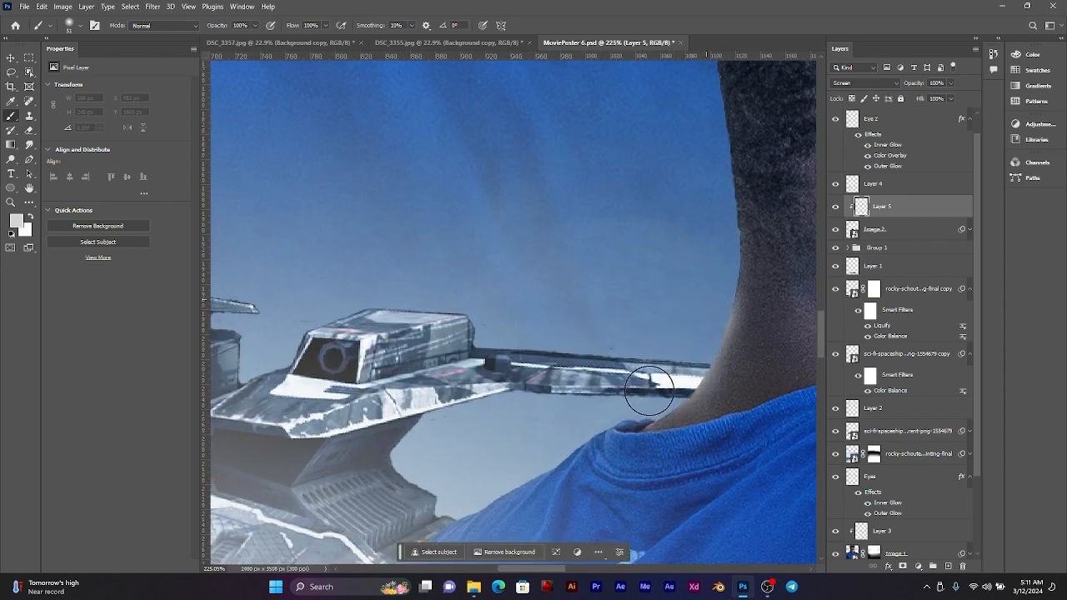
left_click_drag(649, 391, 620, 411)
mouse_move(701, 382)
left_mouse_down()
mouse_move(640, 386)
mouse_move(716, 305)
left_mouse_up()
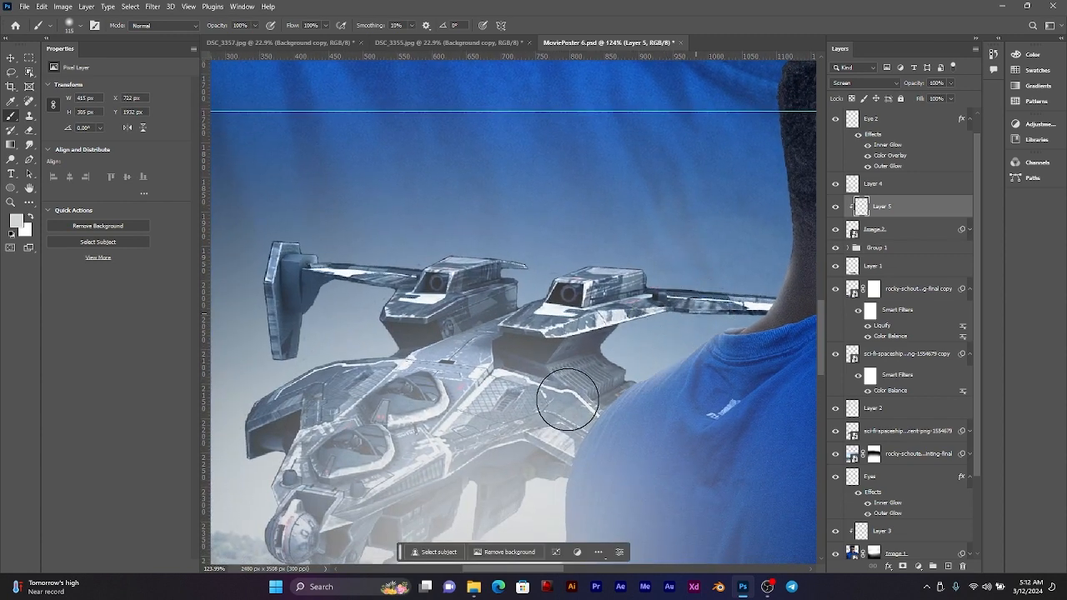
Step: Undo the last stroke and paint rim light down the smaller man's left shoulder and upper arm with the 115 px brush
mouse_move(567, 400)
left_mouse_down()
mouse_move(575, 140)
mouse_move(538, 218)
left_mouse_up()
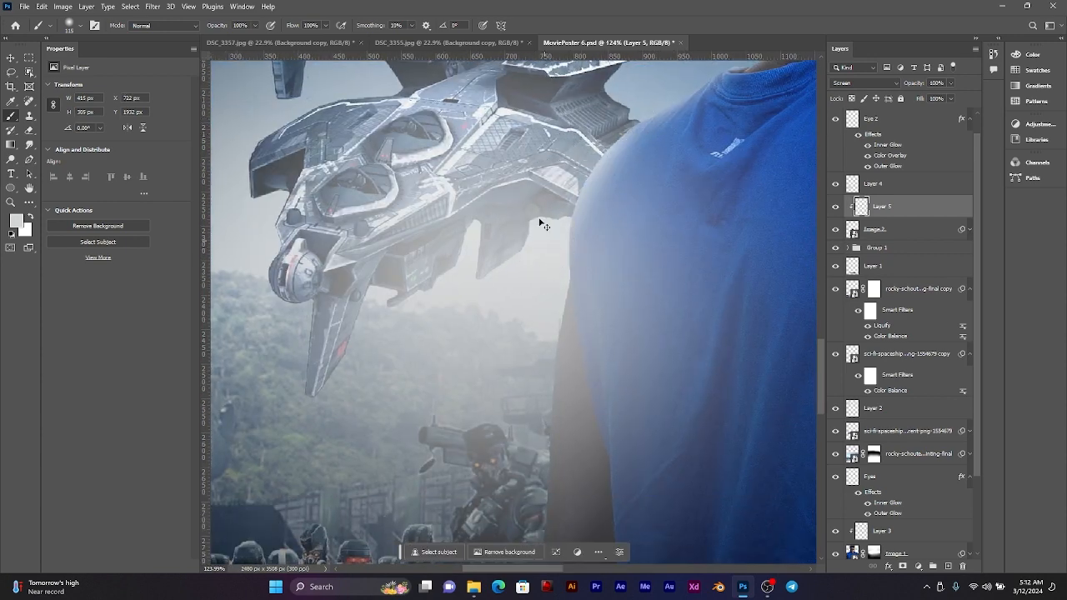
key("ctrl+z")
left_click_drag(588, 125, 562, 159)
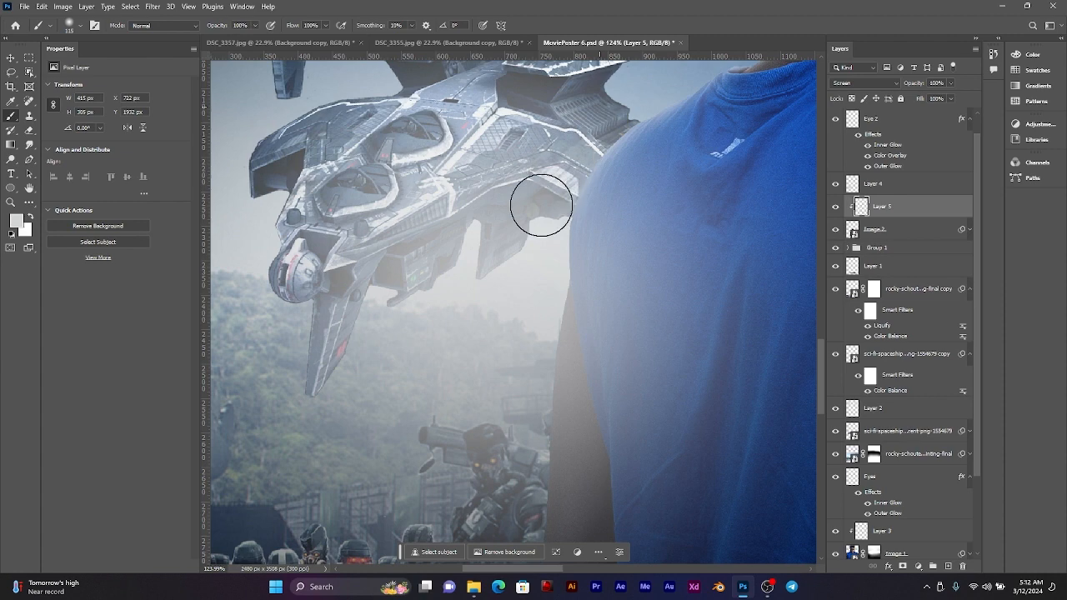
left_click_drag(529, 295, 609, 117)
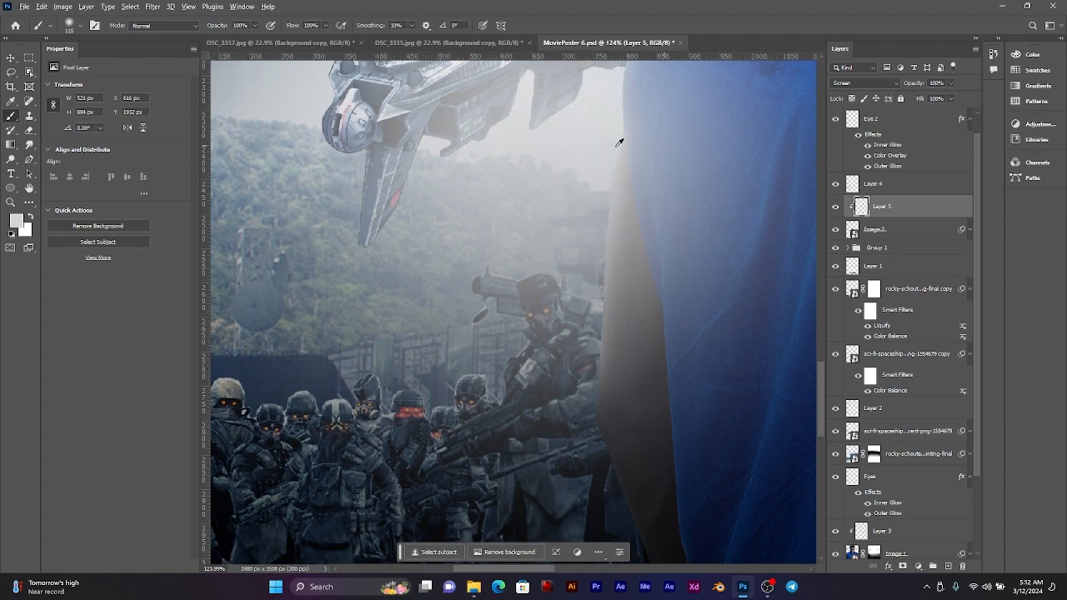
Step: Sample a muted blue near the lit edge of the smaller man's shirt as the foreground colour, and check the rim light
scroll(619, 143, "down", 3)
left_click(658, 243, "alt")
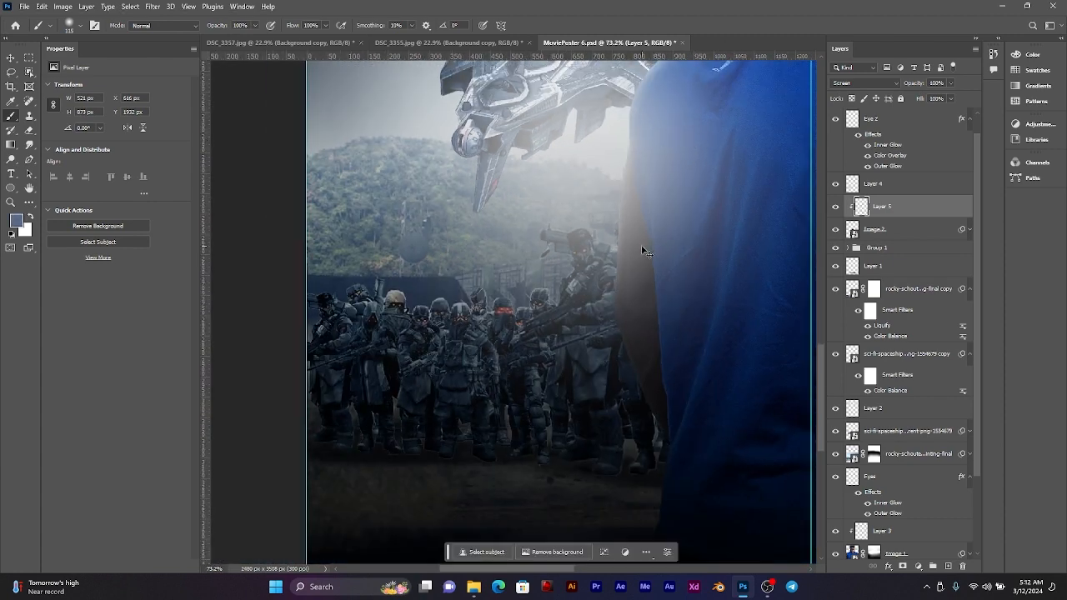
scroll(610, 204, "up", 4)
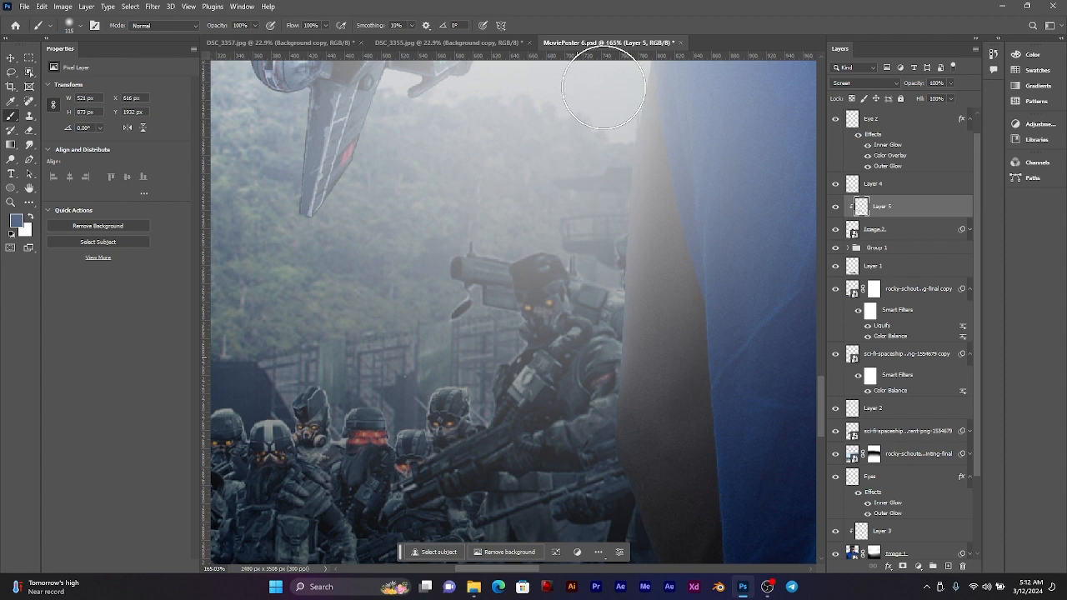
left_click_drag(656, 174, 628, 395)
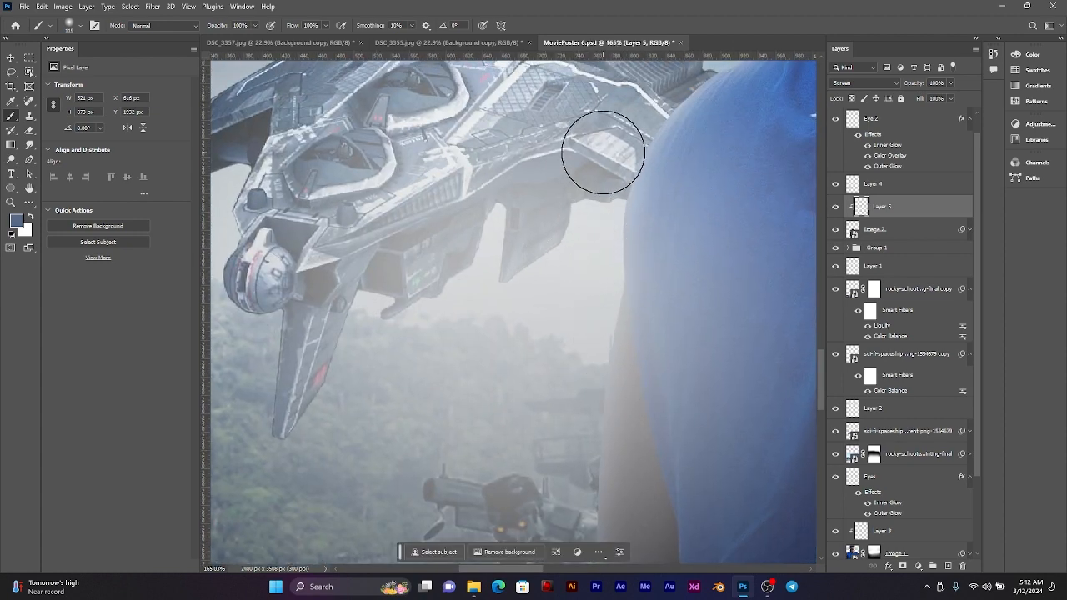
scroll(643, 187, "down", 3)
scroll(643, 187, "down", 4)
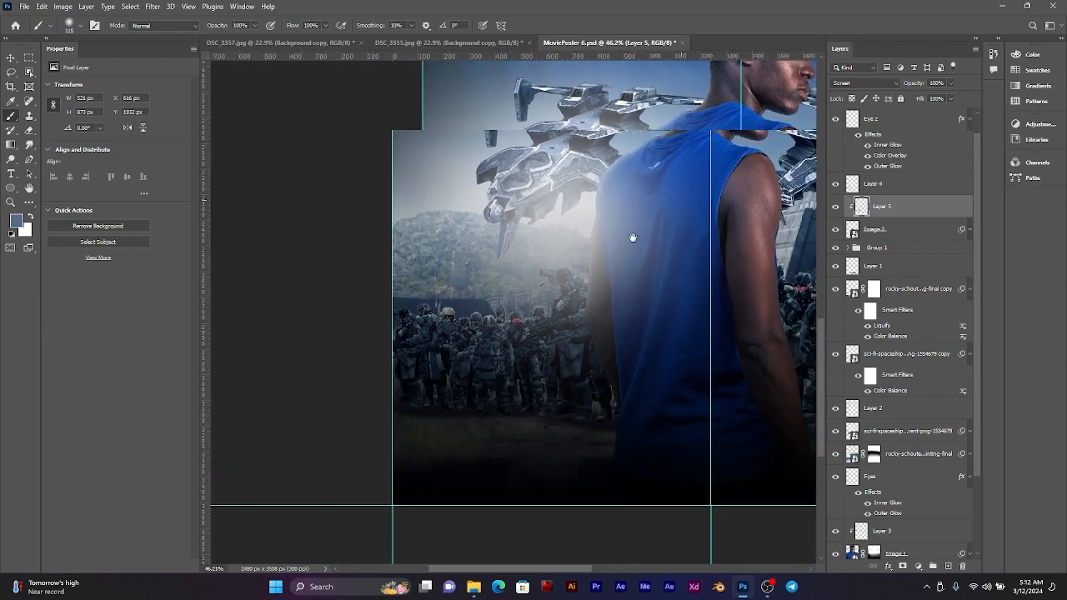
Step: Paint soft rim light along the underside of the smaller man's jaw with the brush reduced to 70 px
scroll(606, 265, "up", 8)
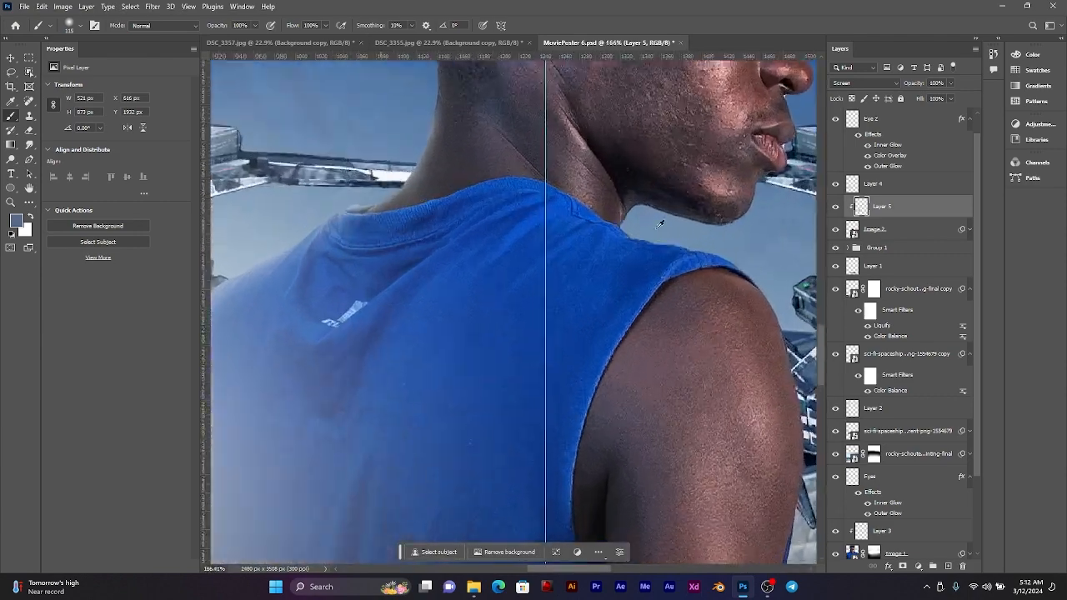
left_click_drag(698, 212, 643, 264)
scroll(651, 266, "up", 5)
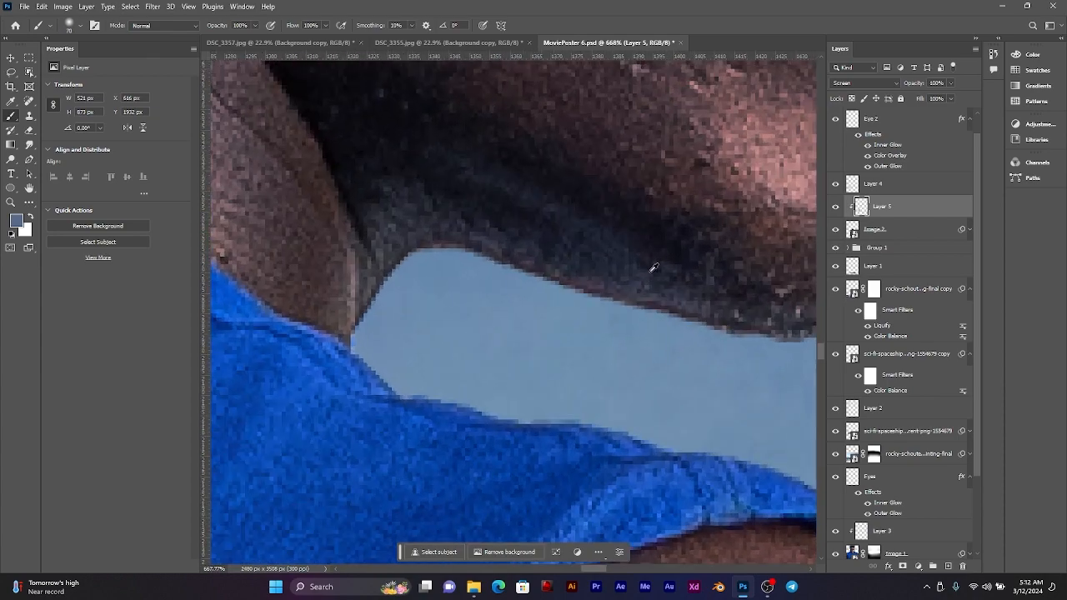
mouse_move(414, 333)
left_mouse_down()
mouse_move(476, 322)
mouse_move(529, 333)
mouse_move(713, 402)
left_mouse_up()
scroll(607, 370, "down", 1)
scroll(633, 363, "down", 6)
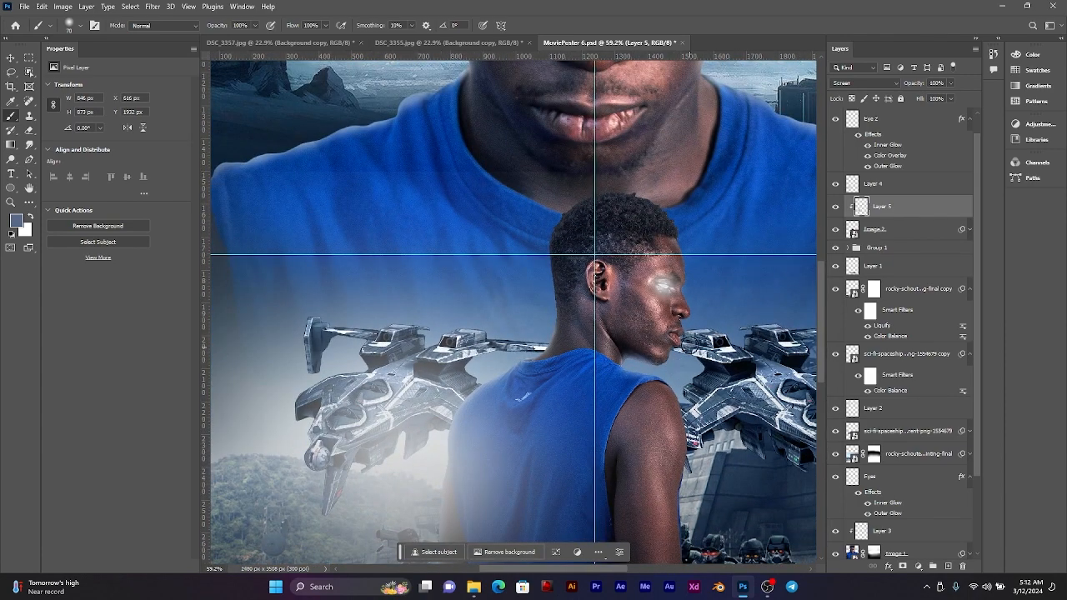
scroll(682, 344, "up", 4)
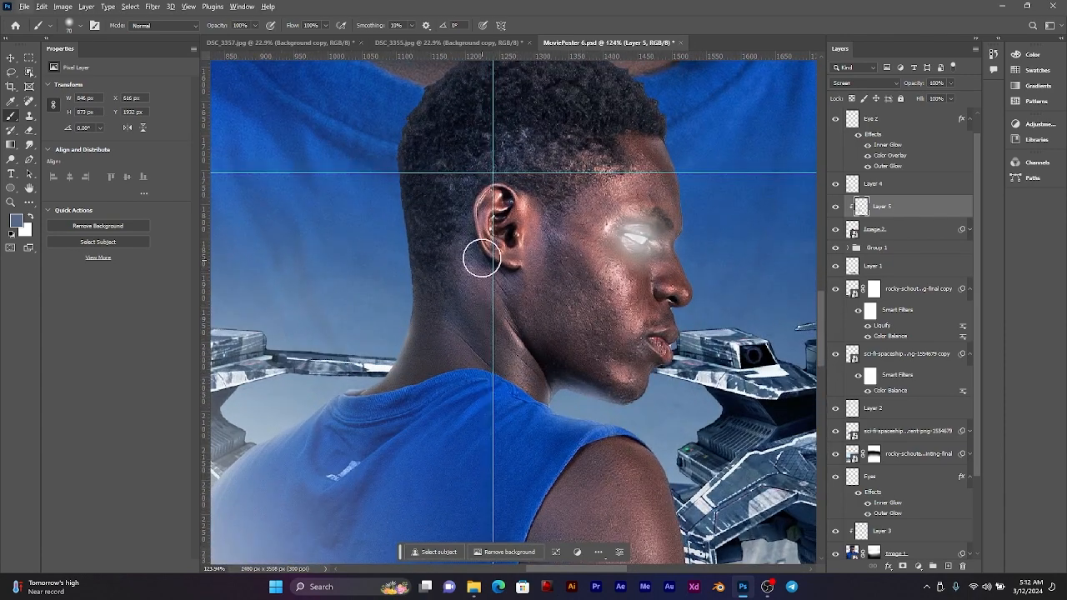
scroll(731, 180, "down", 2)
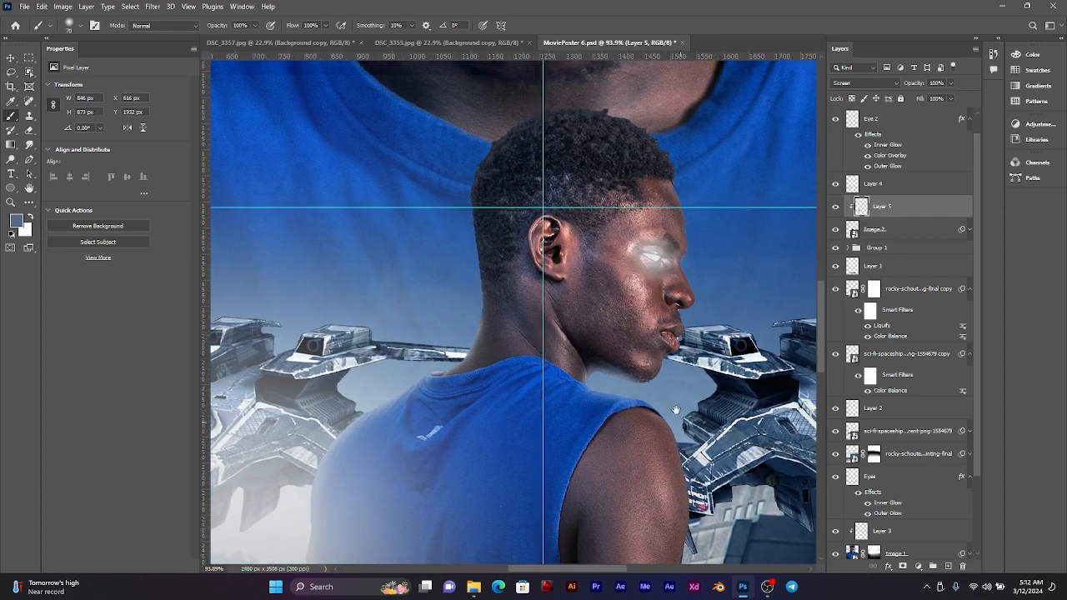
scroll(665, 271, "down", 3)
scroll(666, 317, "down", 5)
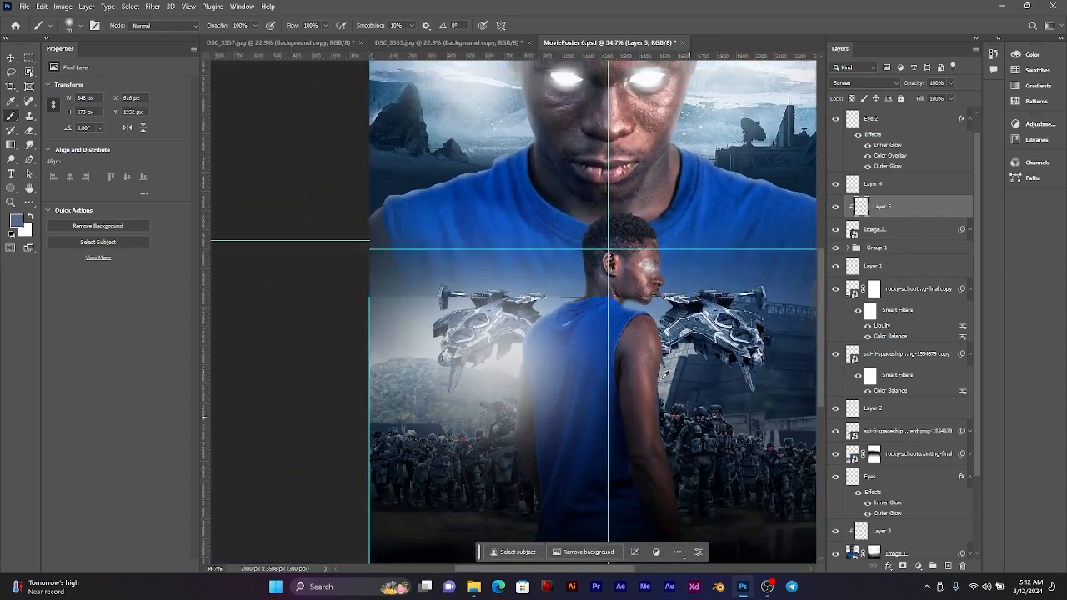
Step: Paint soft rim light up the back of the smaller man's neck and head, enlarging the brush from 70 to 137 px
scroll(663, 277, "up", 10)
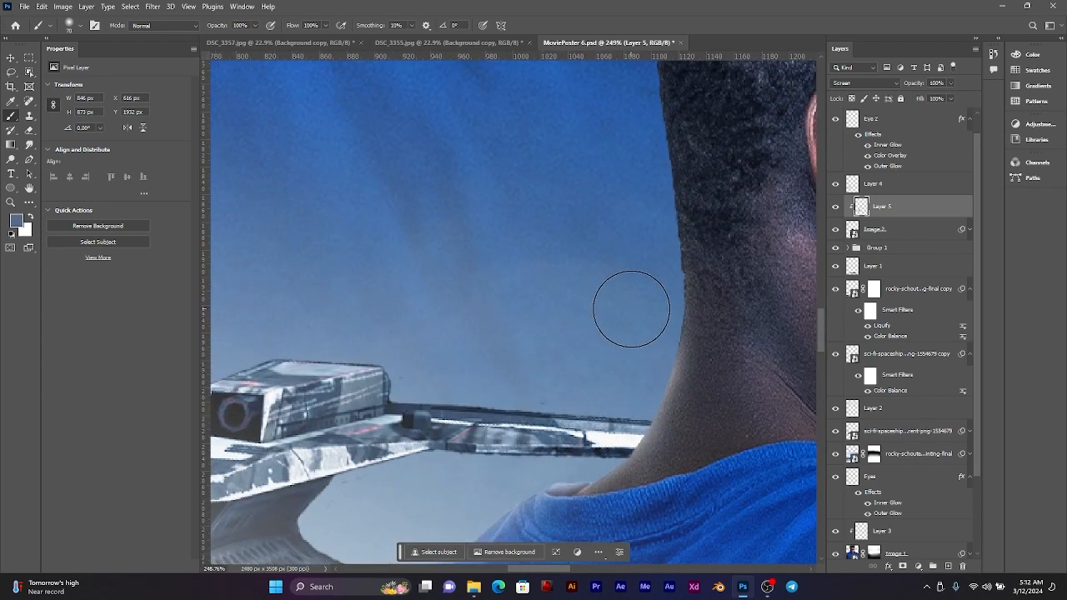
left_click_drag(632, 309, 646, 175)
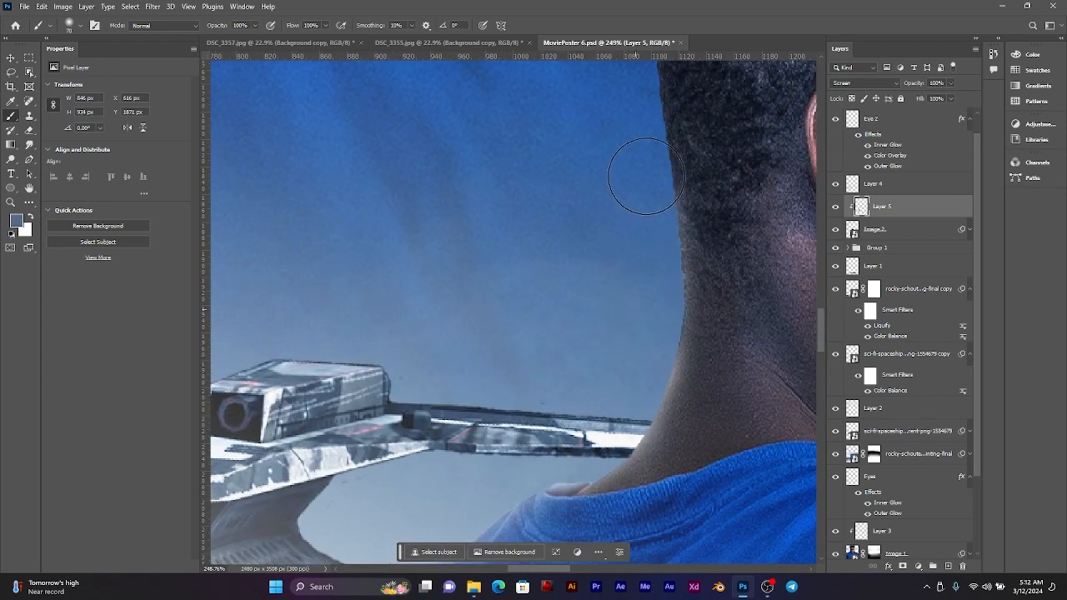
left_click_drag(673, 218, 641, 339)
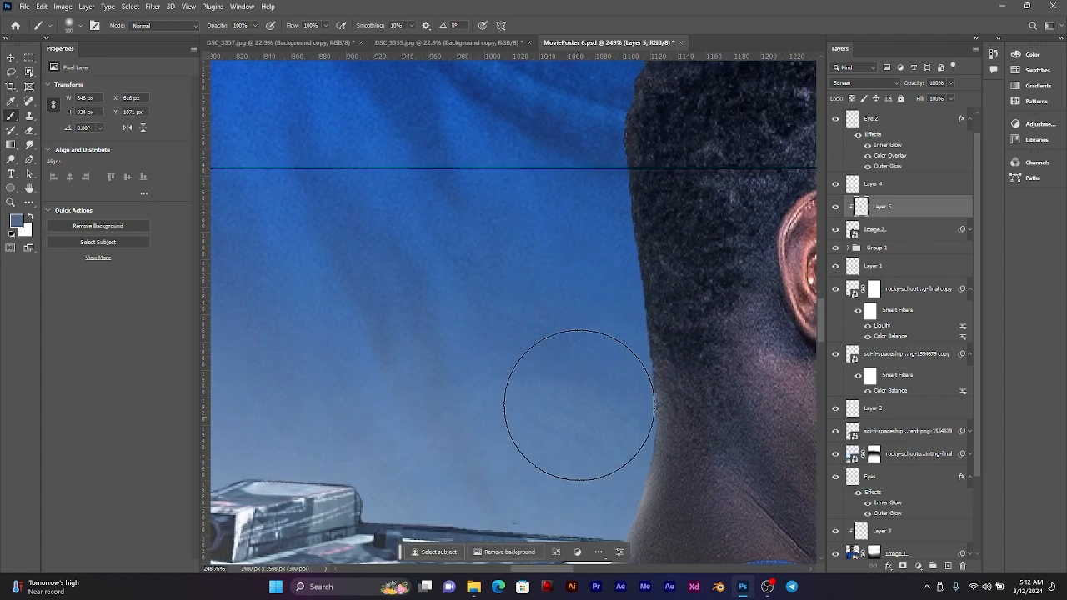
mouse_move(580, 405)
left_mouse_down()
mouse_move(572, 309)
mouse_move(548, 226)
mouse_move(574, 217)
left_mouse_up()
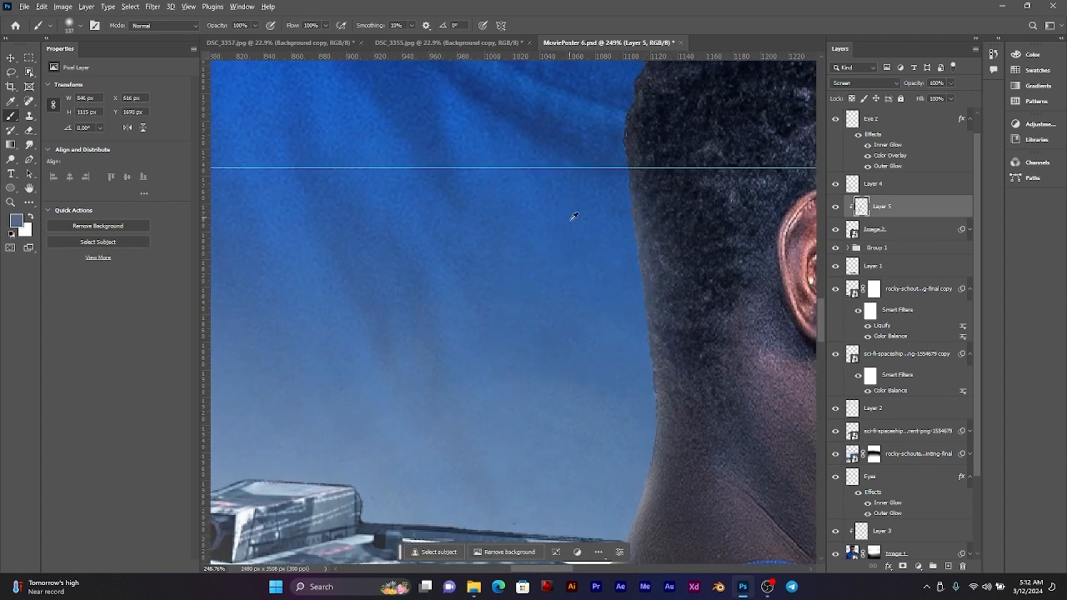
scroll(574, 217, "down", 3)
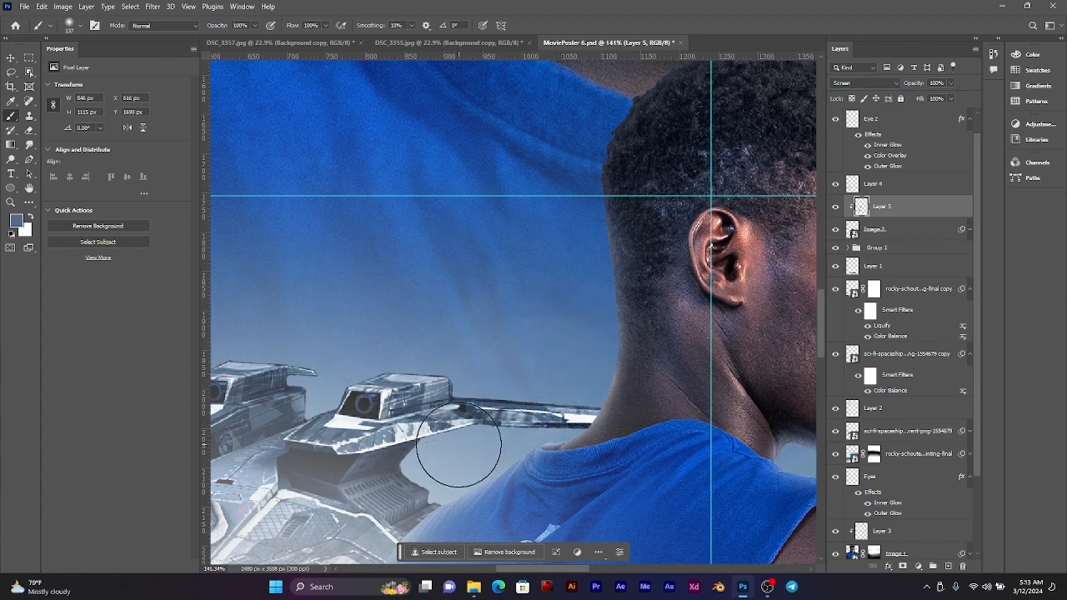
scroll(463, 425, "down", 4)
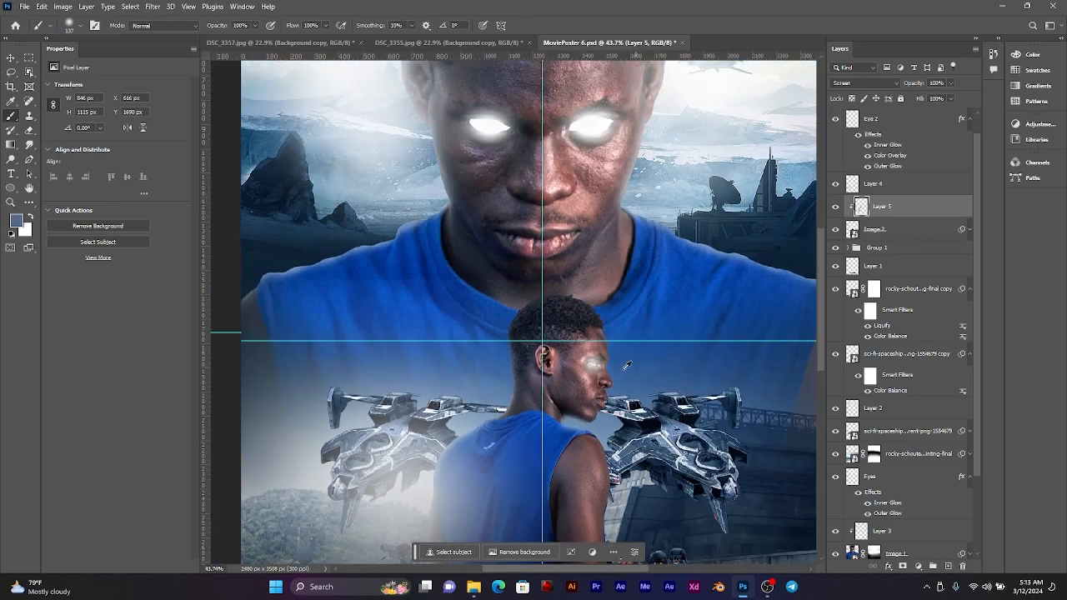
Step: Compare the poster with the smaller man's rim light layer hidden and shown, and review the whole composition
scroll(628, 365, "down", 1)
left_click_drag(628, 365, 703, 291)
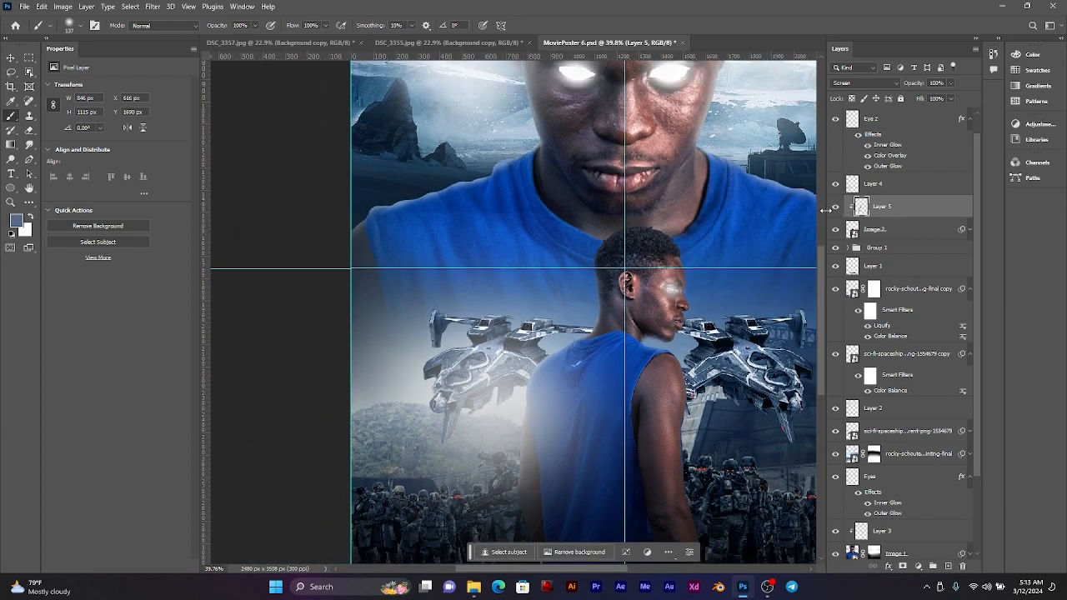
left_click(840, 208)
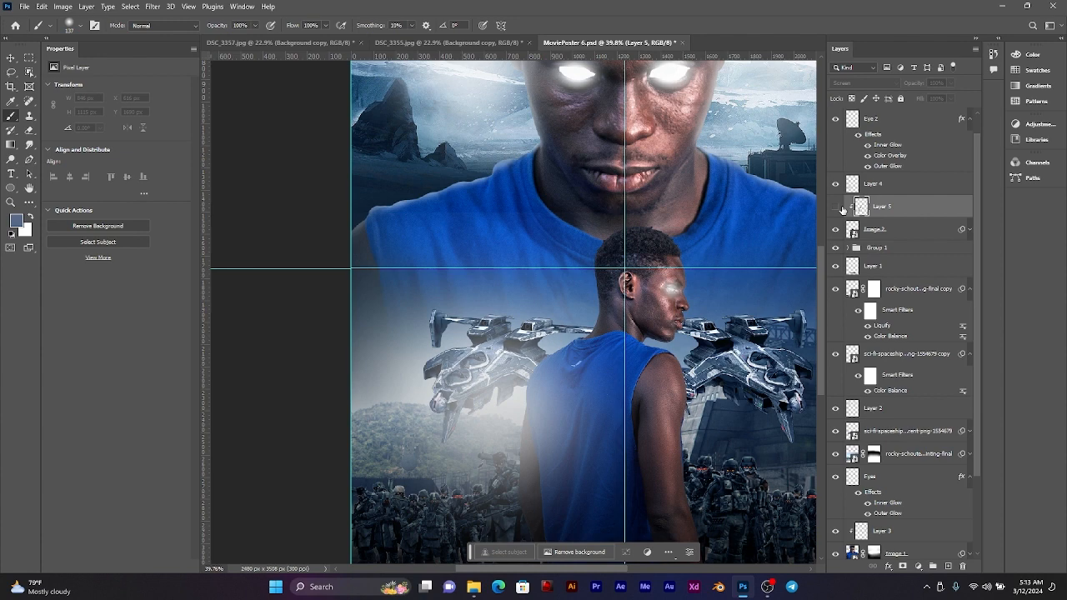
left_click(841, 207)
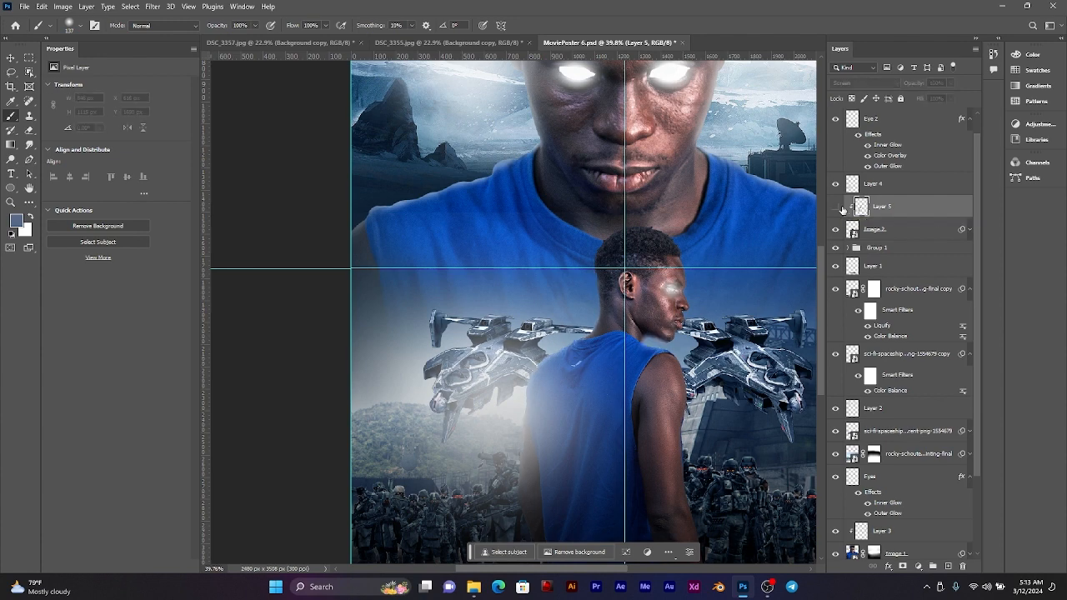
left_click(841, 208)
left_click(841, 207)
scroll(723, 291, "down", 3)
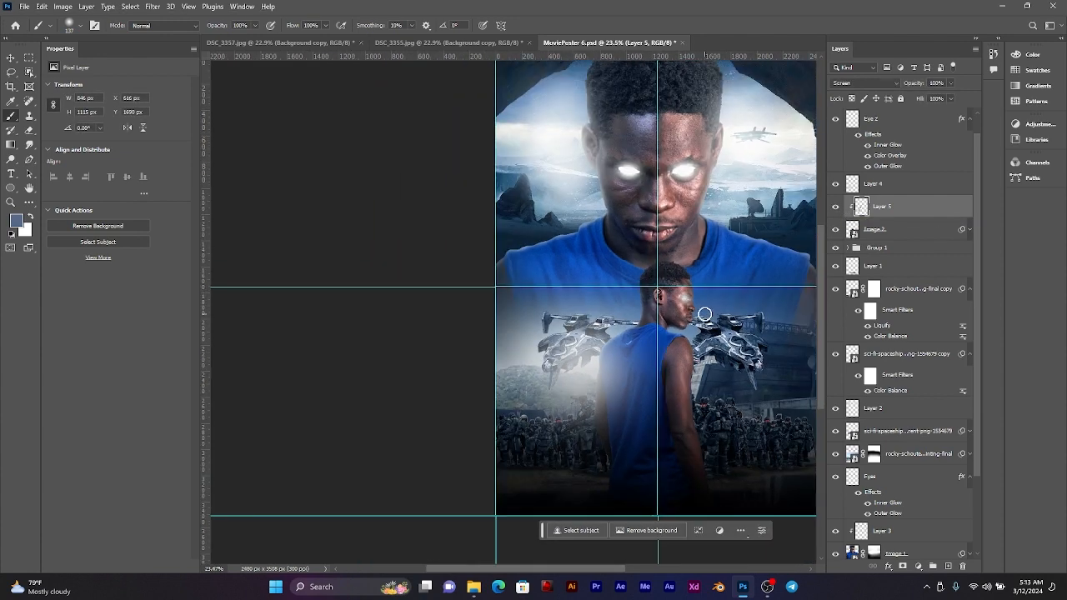
key("ctrl+0")
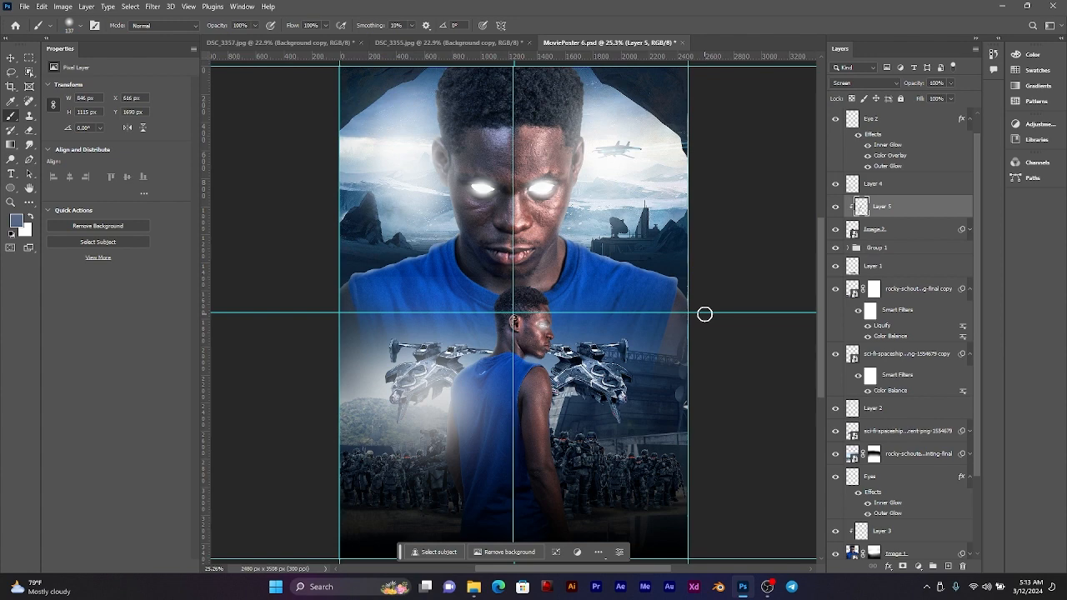
key("ctrl+minus")
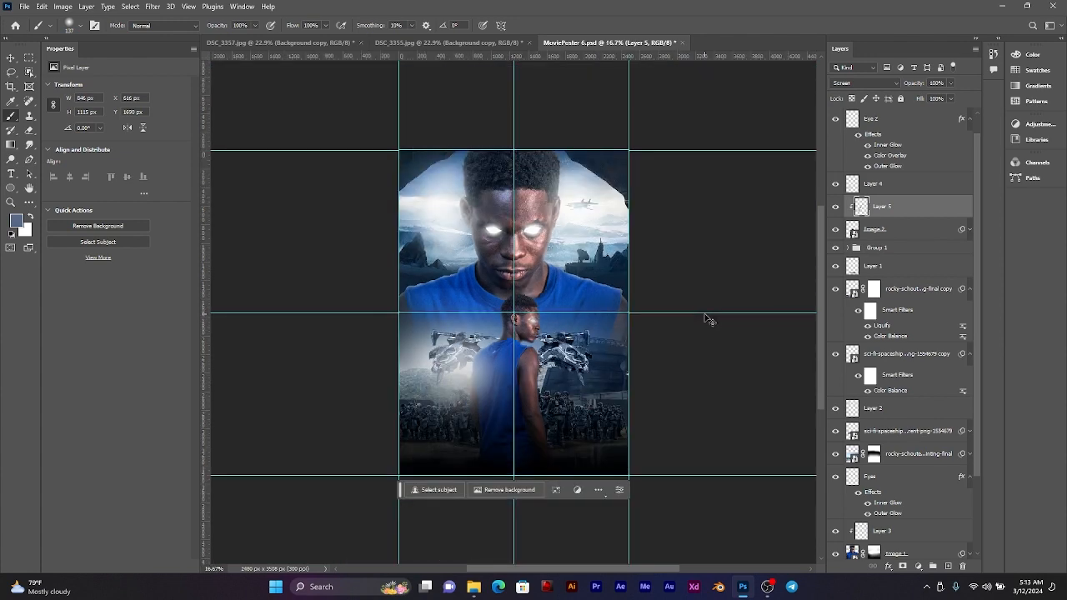
key("ctrl+plus")
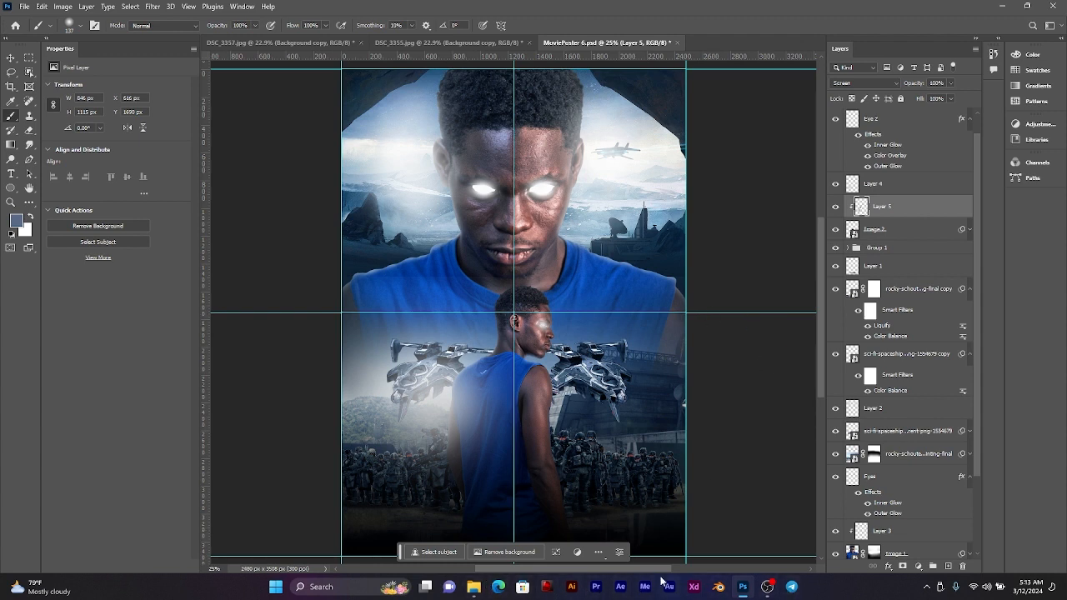
left_click(500, 586)
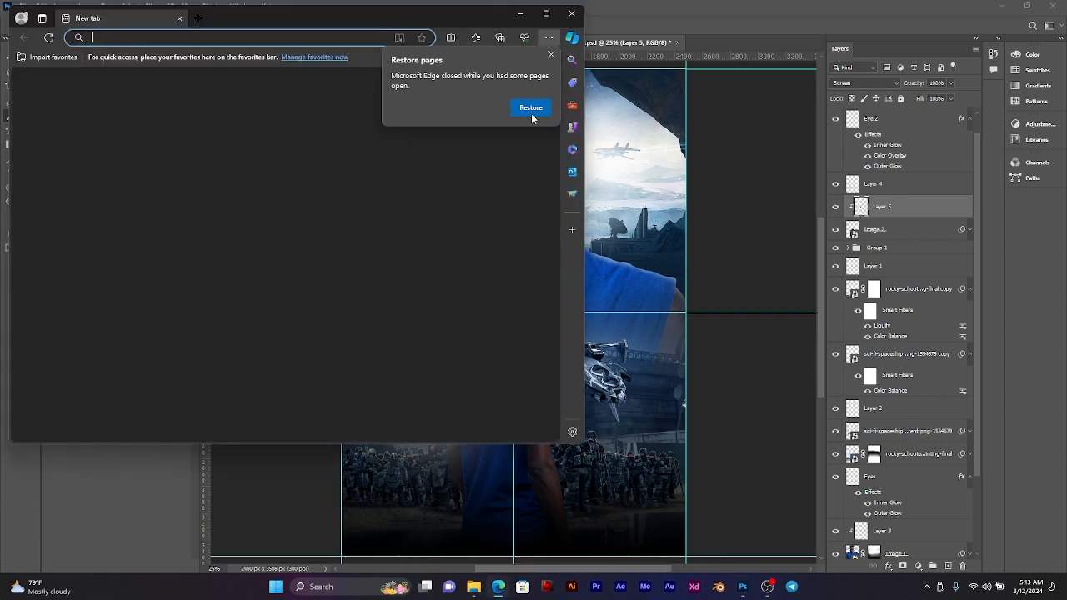
left_click(530, 109)
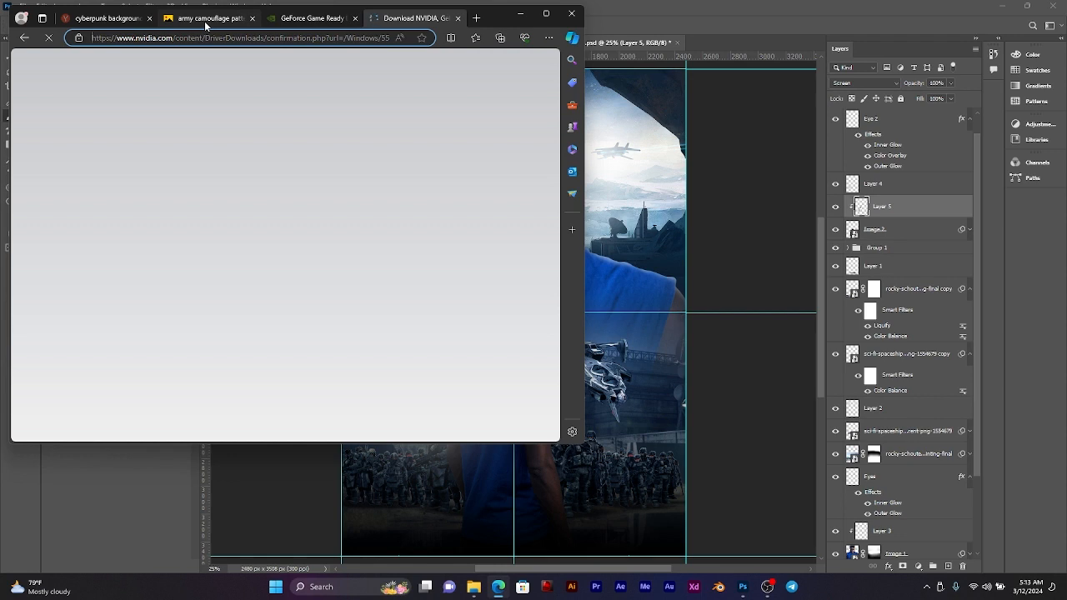
left_click(205, 20)
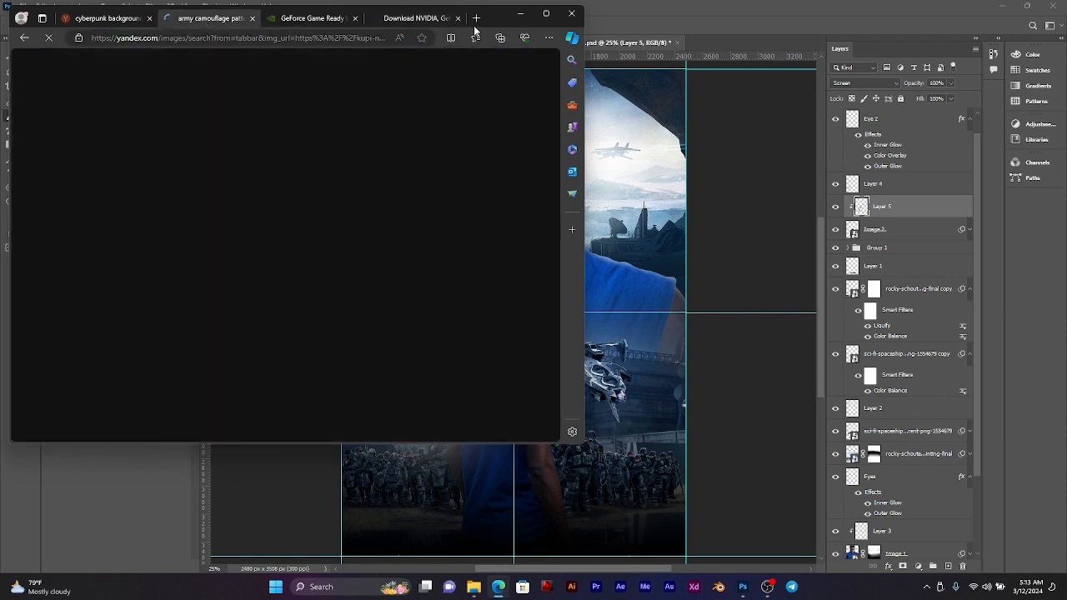
left_click(458, 18)
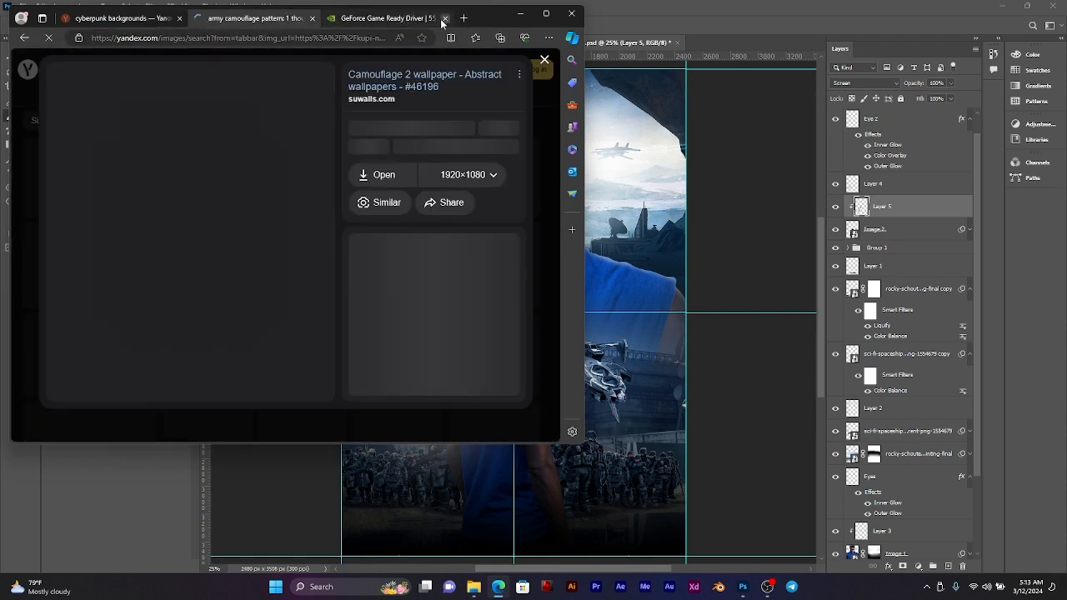
left_click(444, 17)
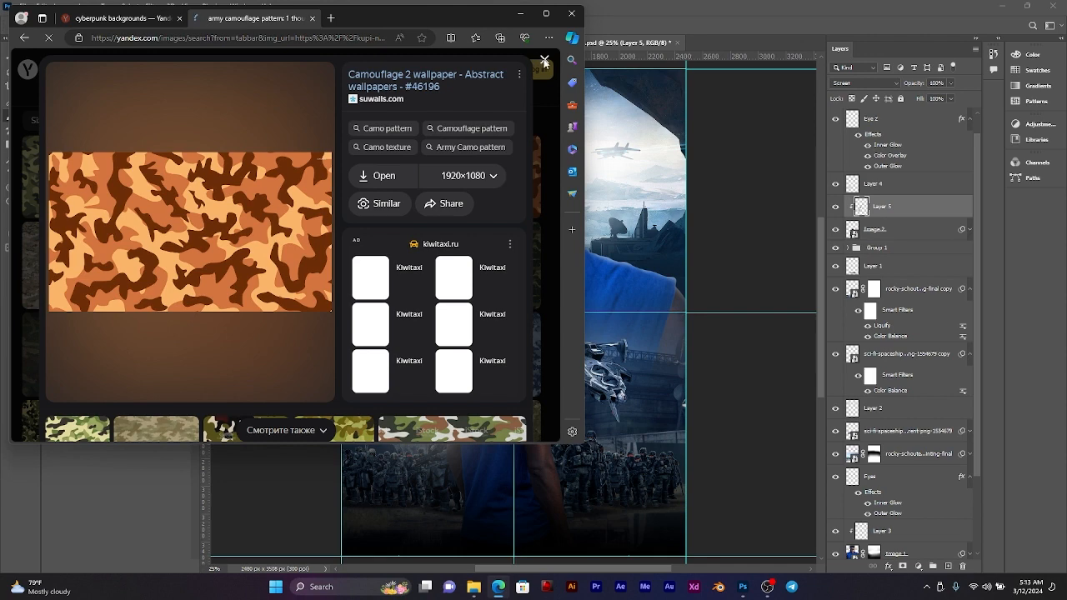
left_click(545, 61)
left_click_drag(193, 71, 25, 71)
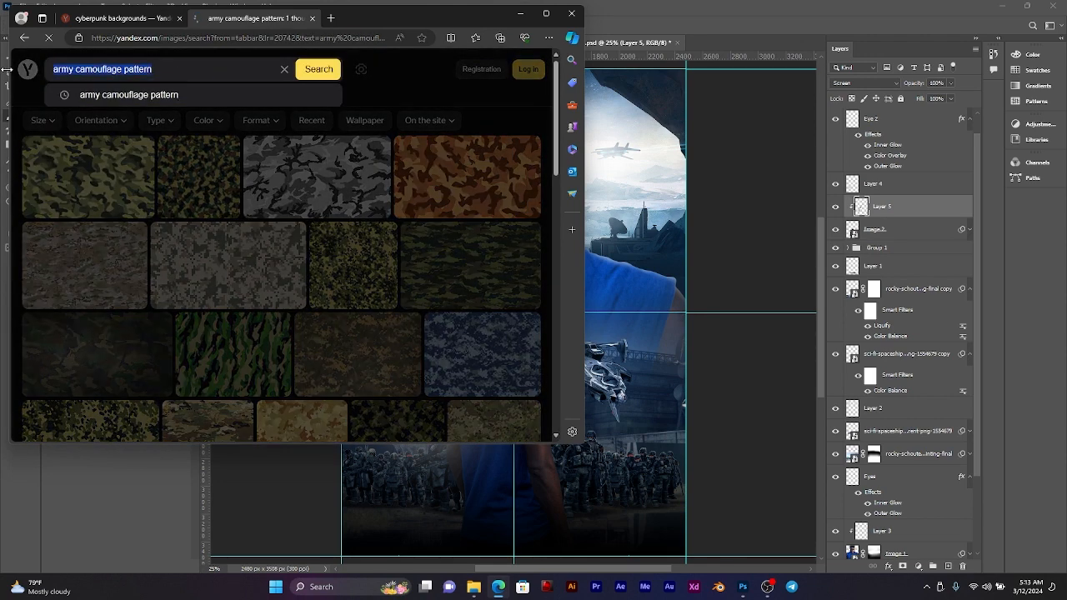
left_click(522, 13)
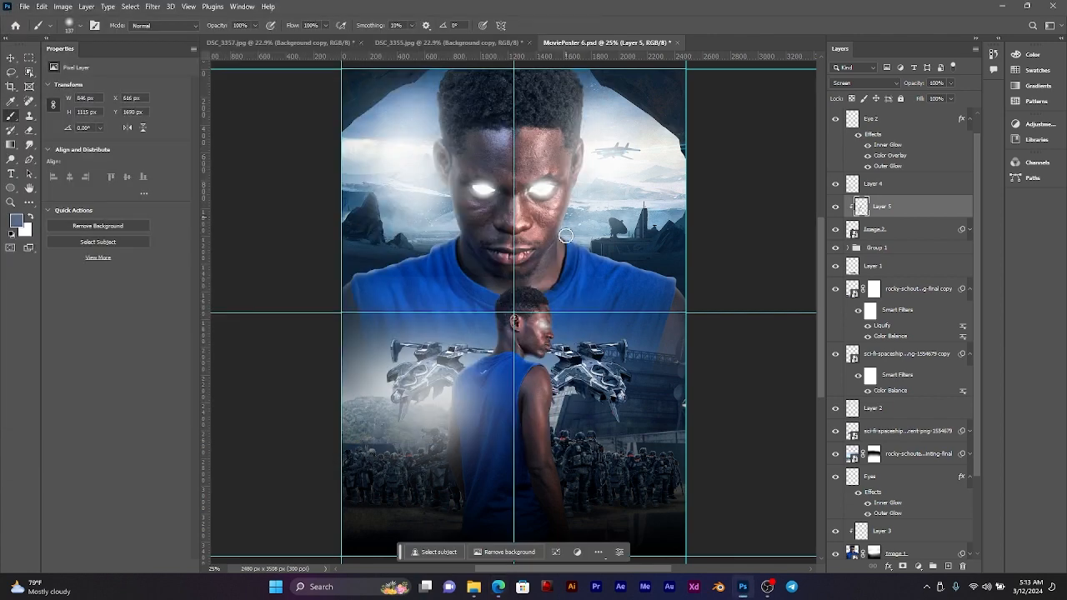
Step: Switch to File Explorer and look through the Light png folder in Pictures > PNG for a light effect
left_click(474, 587)
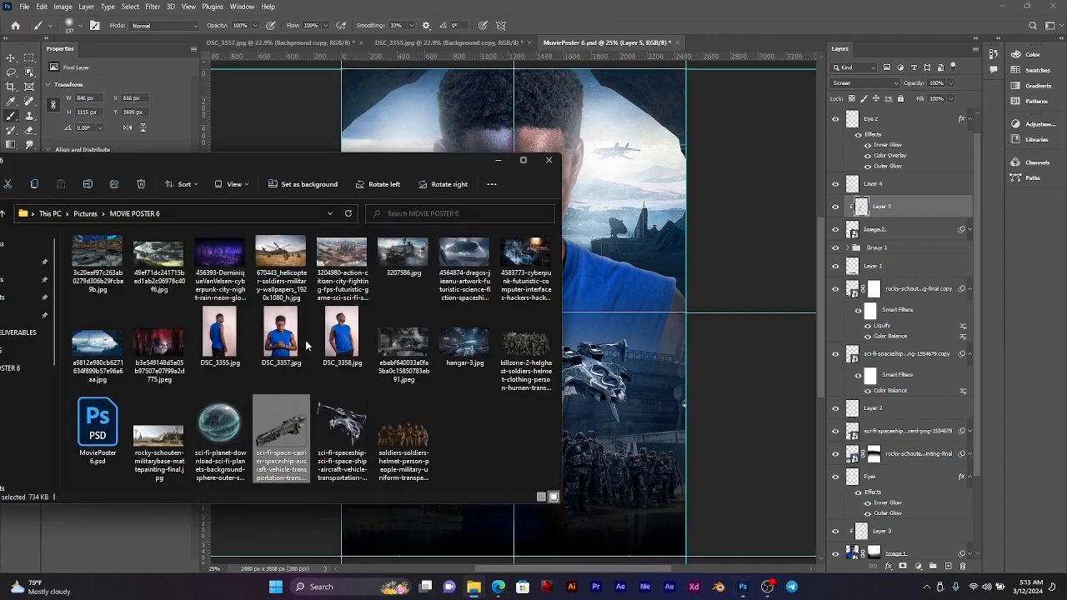
left_click_drag(346, 160, 608, 165)
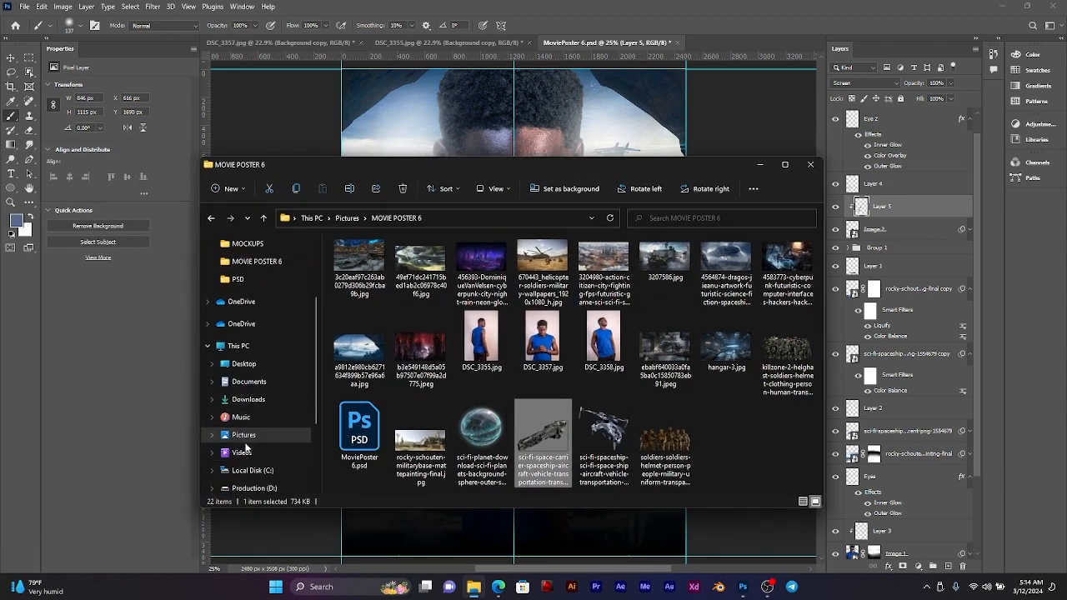
left_click(243, 434)
double_click(543, 267)
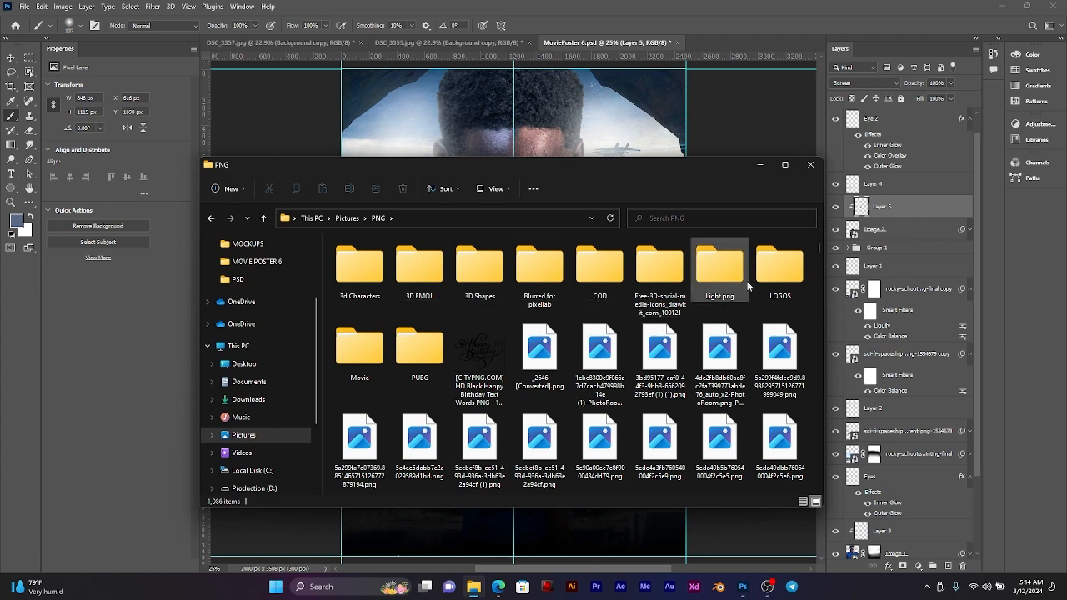
double_click(719, 267)
scroll(586, 312, "down", 1)
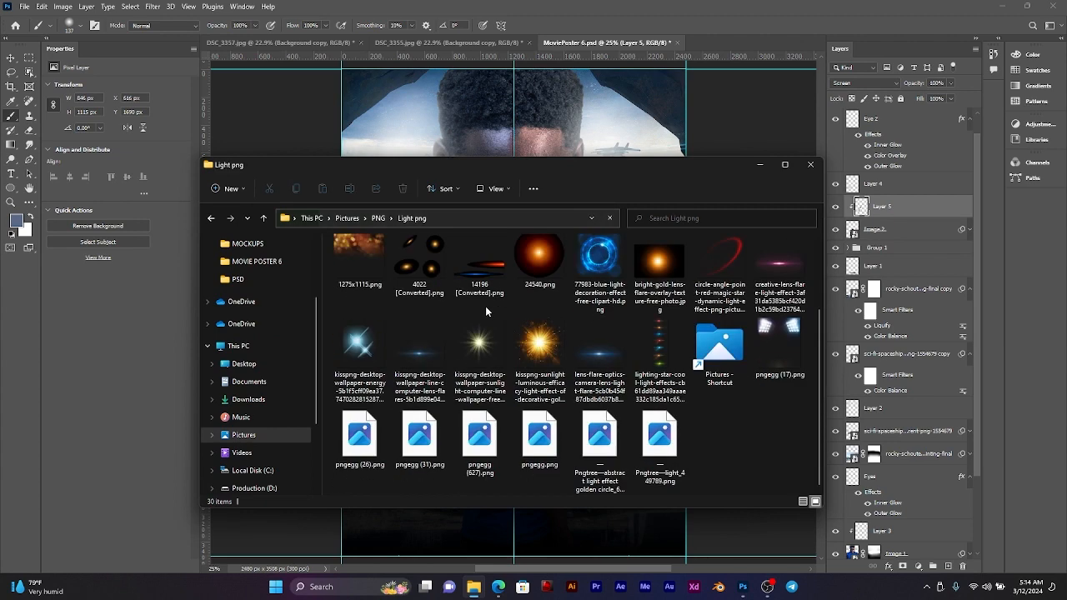
scroll(557, 333, "up", 1)
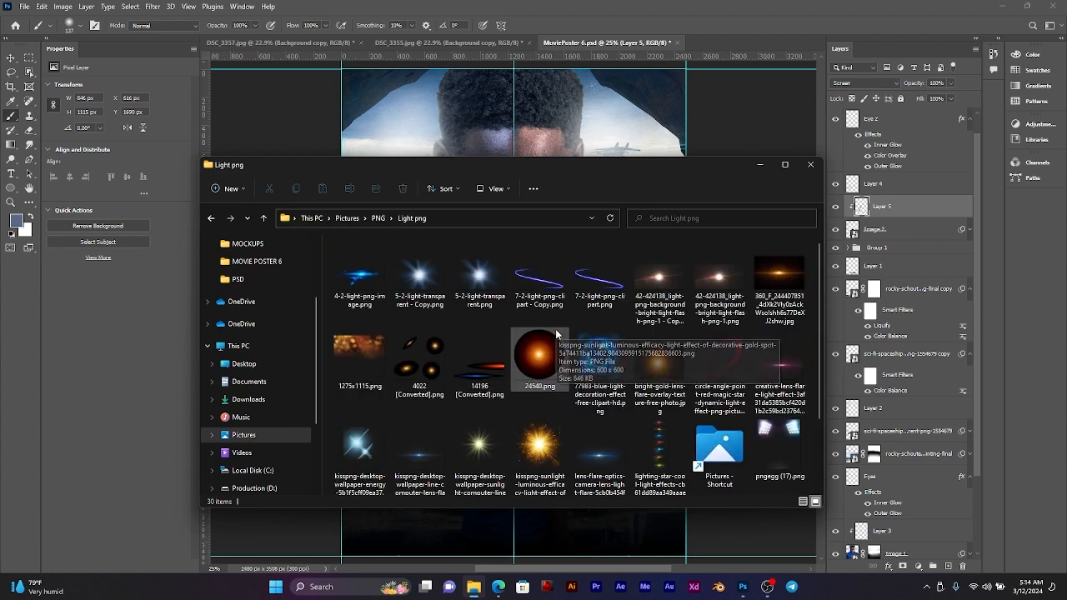
Step: Open the Movie folder inside PNG and look through its images for a lightning or energy effect
key("alt+Left")
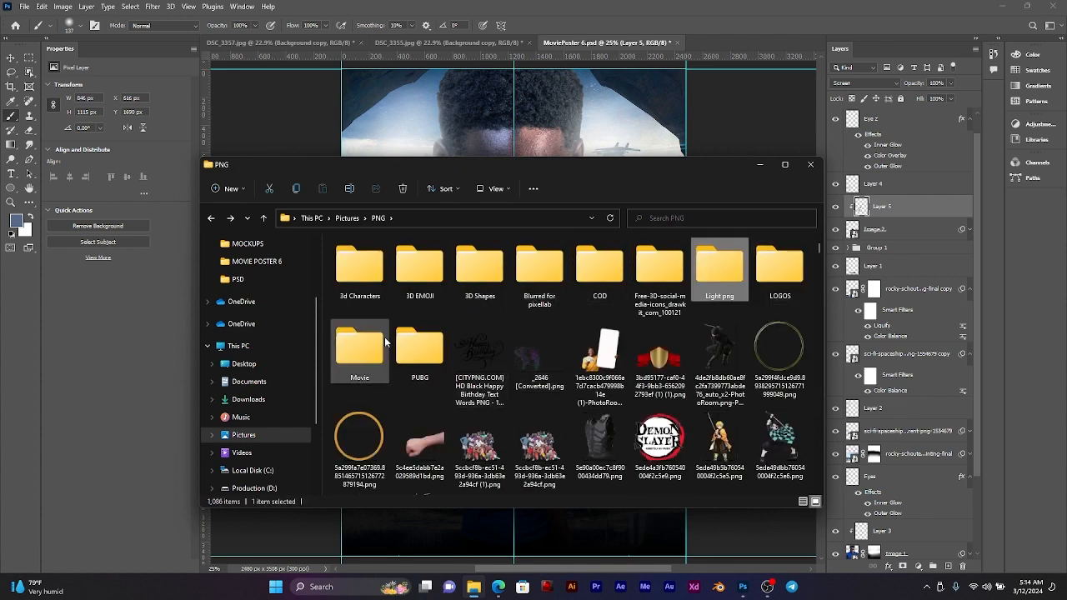
double_click(359, 349)
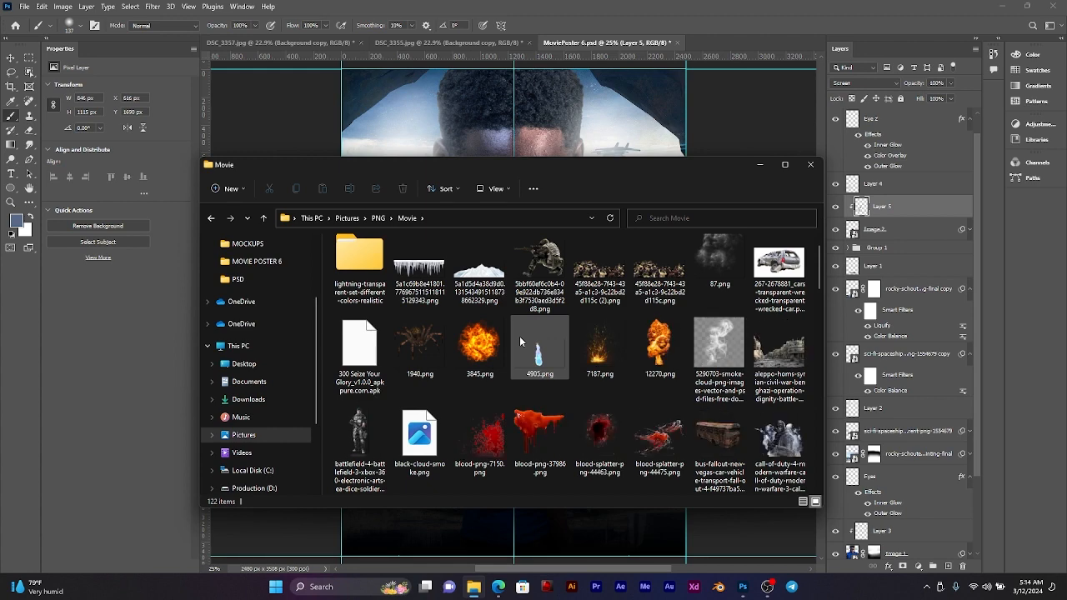
scroll(519, 336, "down", 3)
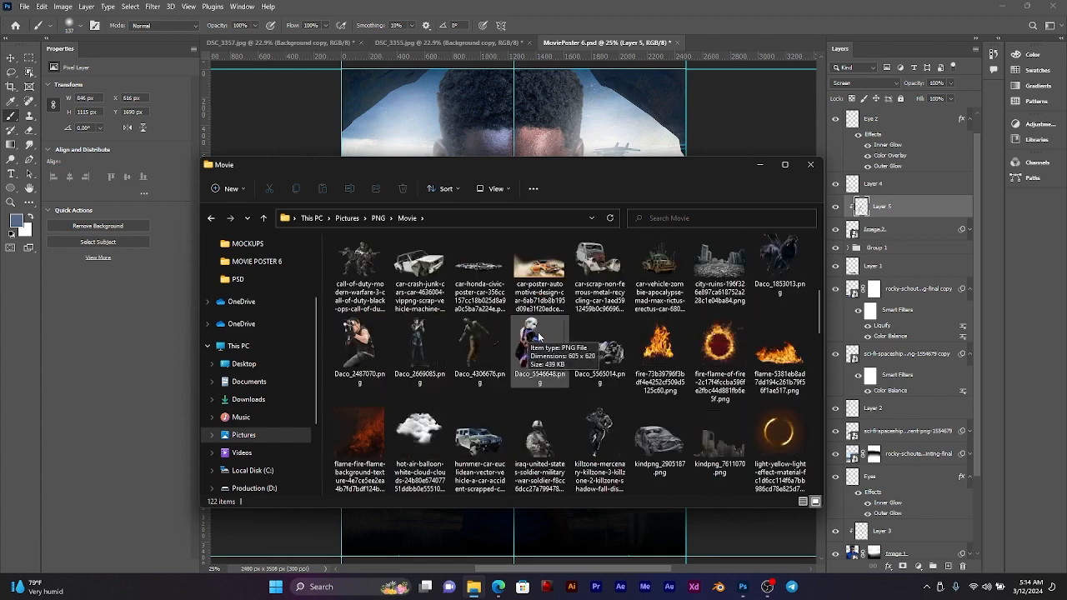
scroll(538, 336, "down", 6)
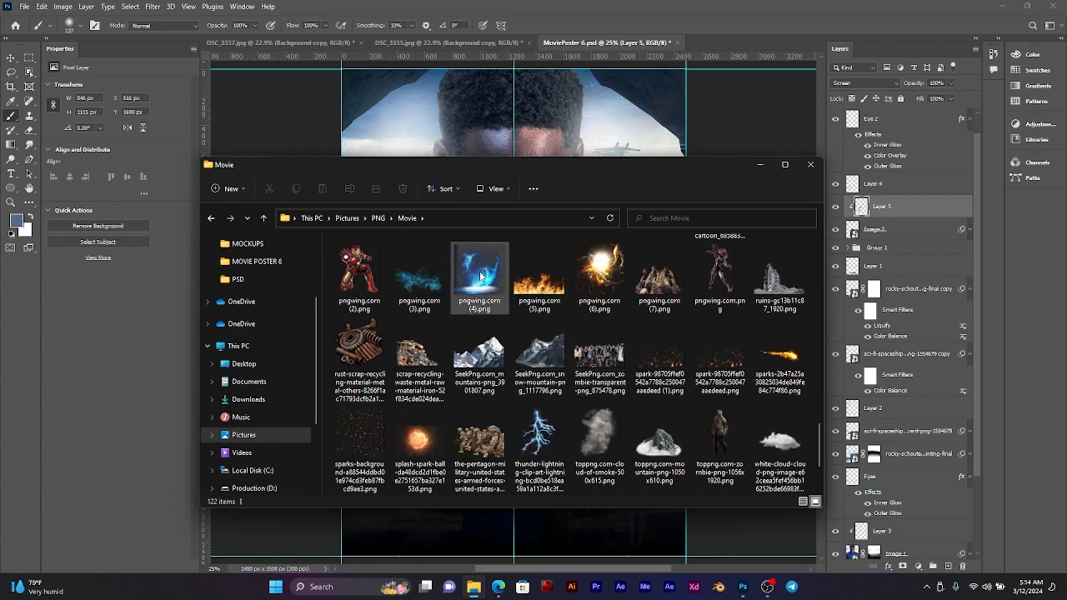
left_click(480, 277)
scroll(533, 434, "down", 1)
left_click(557, 400)
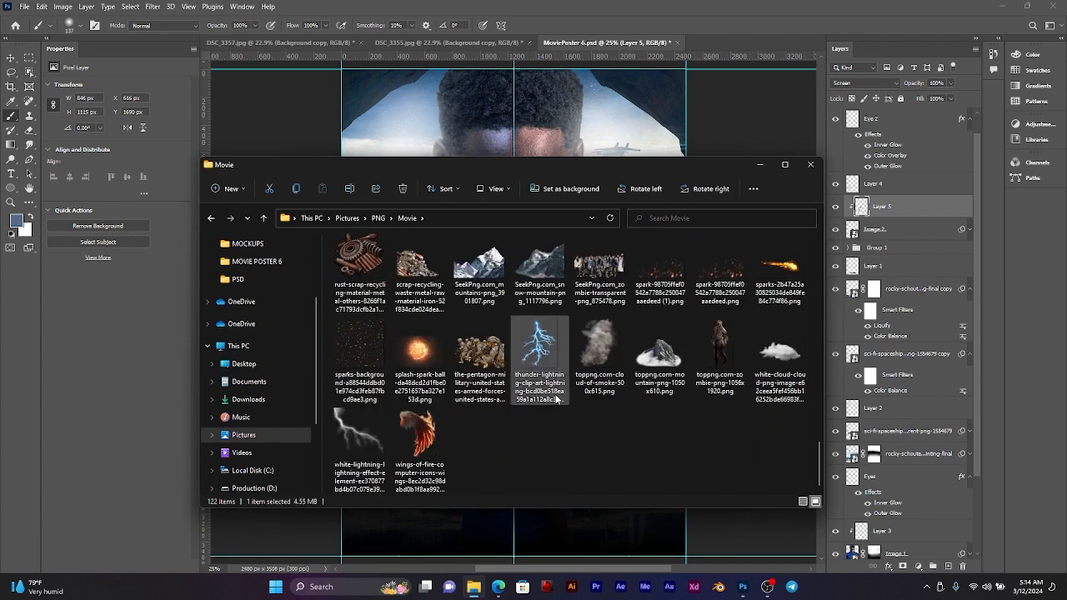
scroll(544, 390, "up", 1)
scroll(430, 412, "down", 1)
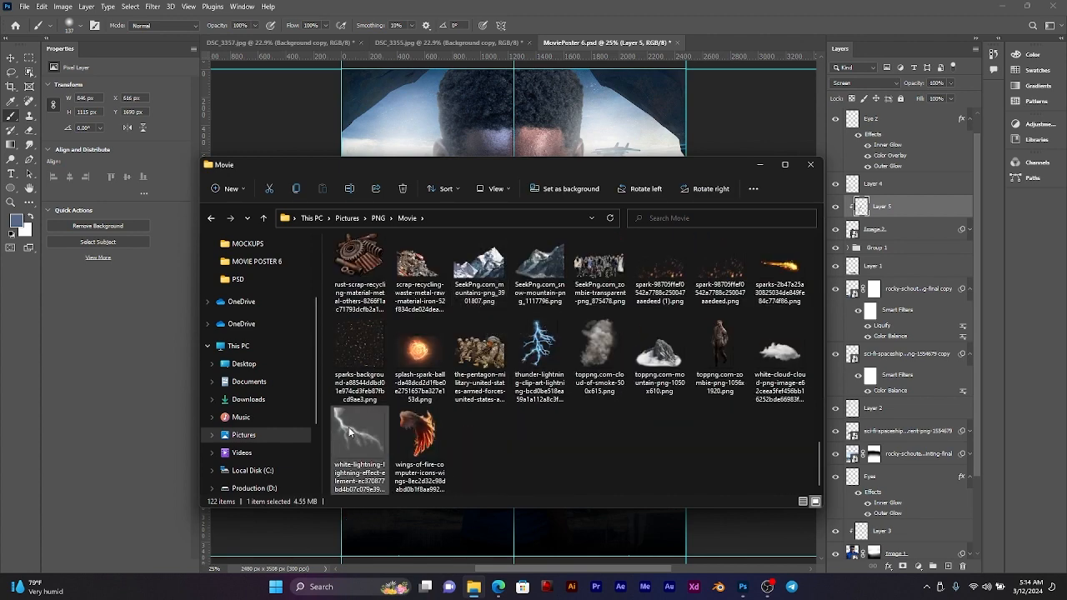
Step: Move the File Explorer window clear of the poster's lower half and examine the Movie folder's effect images again
left_click_drag(533, 169, 1066, 317)
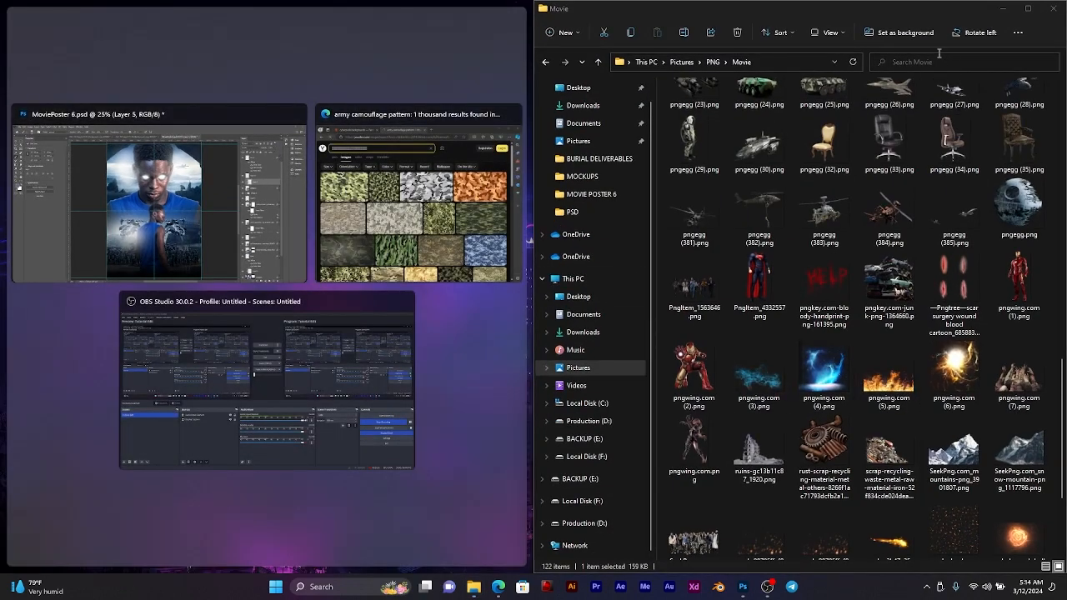
left_click_drag(932, 3, 518, 79)
scroll(451, 262, "up", 10)
scroll(462, 305, "down", 8)
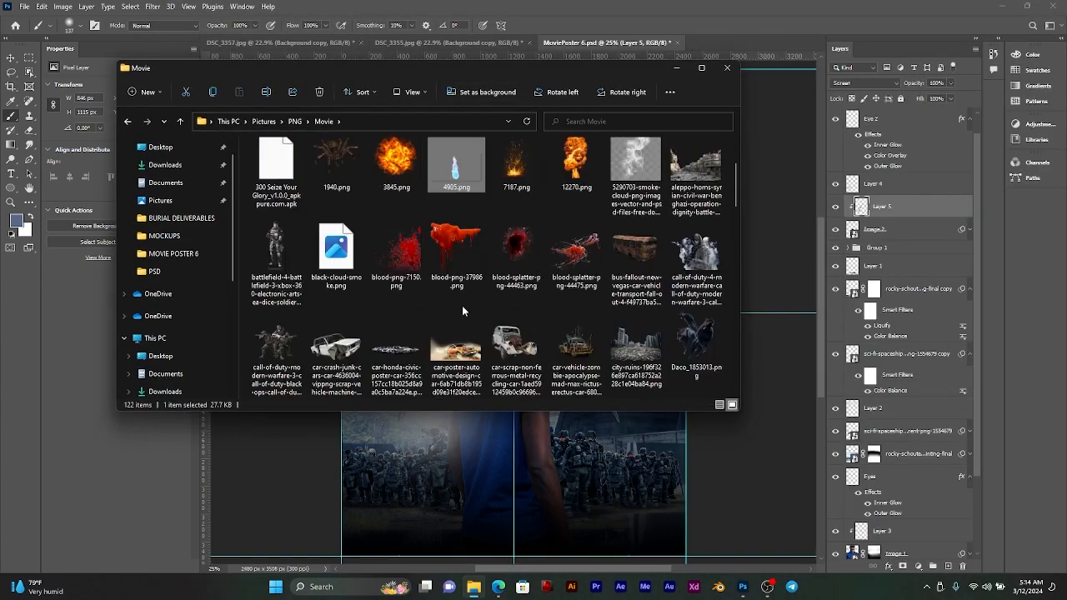
left_click(344, 306)
scroll(345, 306, "down", 3)
scroll(374, 303, "up", 5)
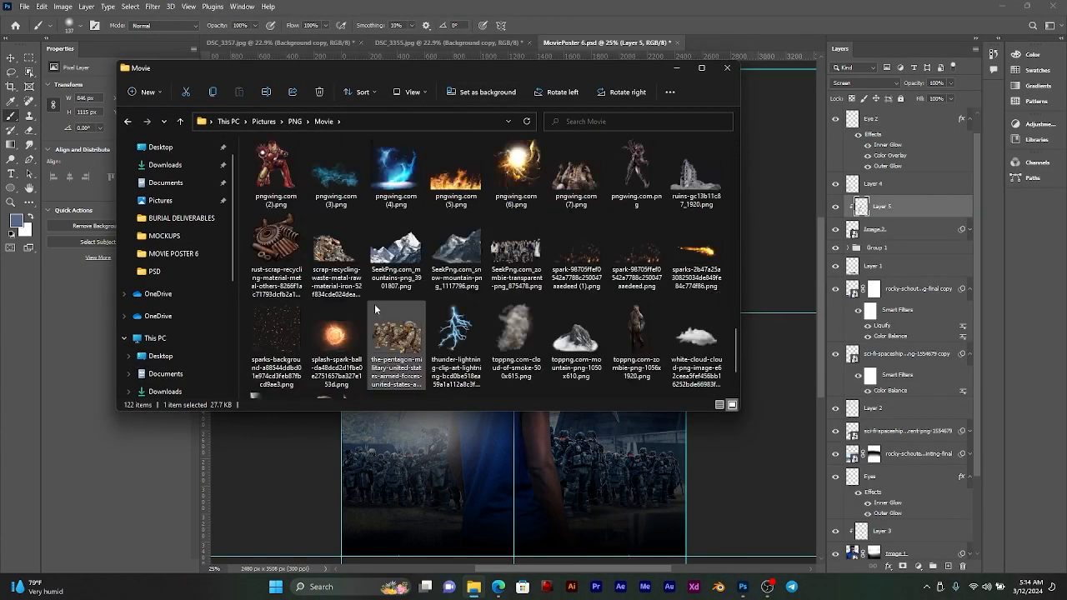
scroll(367, 325, "down", 10)
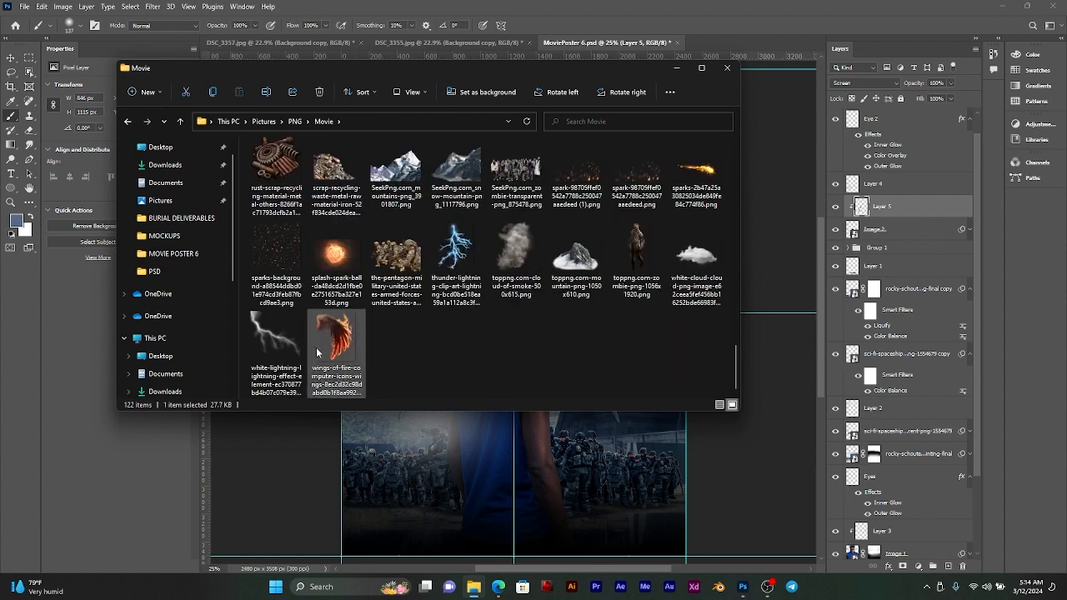
Step: Place the white-lightning effect image on the poster, scale it to about 170.75%, and position it near the smaller man's arm
left_click(279, 333)
left_click_drag(285, 338, 542, 475)
left_click_drag(543, 339, 631, 536)
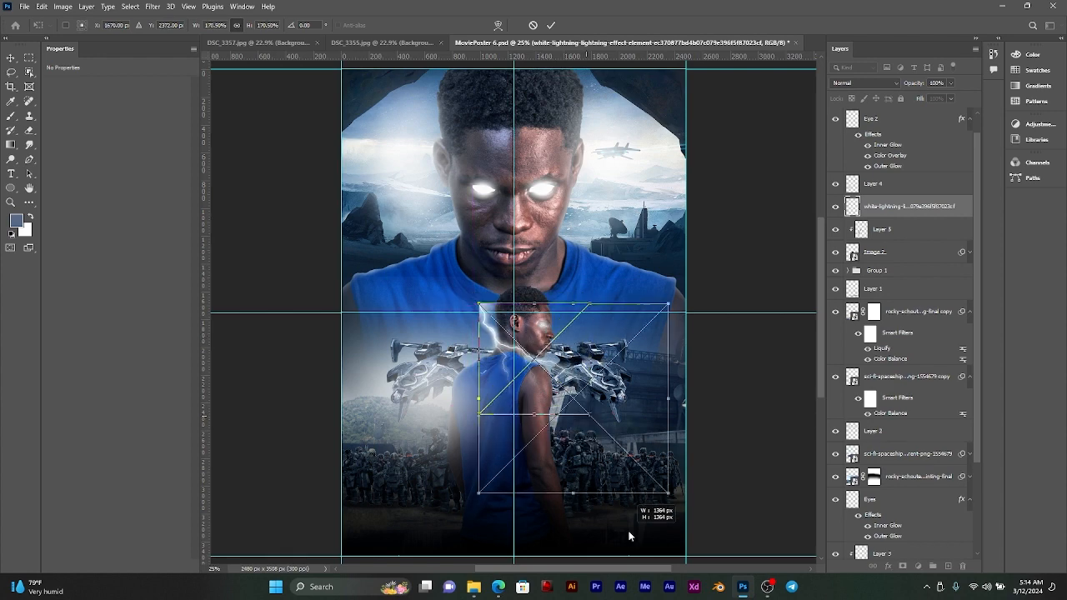
left_click_drag(584, 385, 637, 489)
scroll(631, 491, "up", 5)
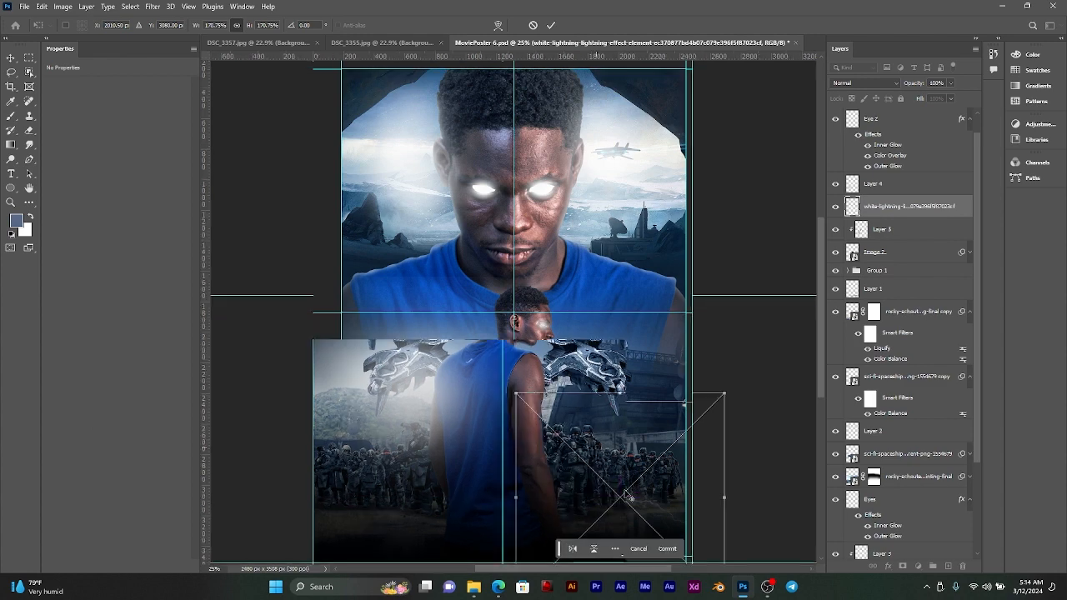
key("Return")
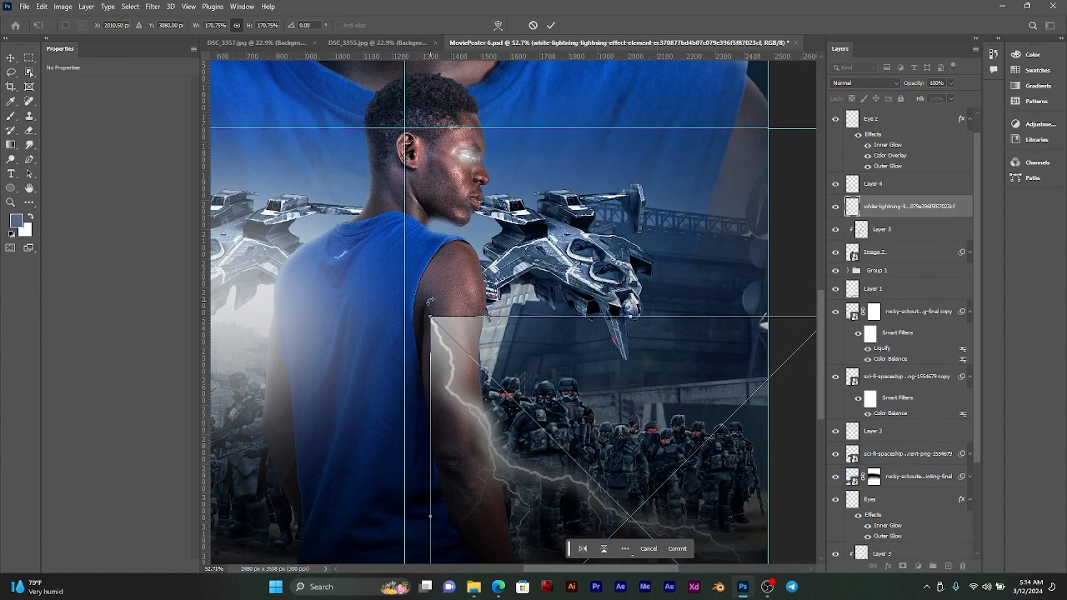
Step: Rotate the placed lightning to about 39.41° so it runs down the smaller man's arm, and commit the transform
left_click_drag(429, 300, 663, 226)
left_click_drag(605, 364, 457, 374)
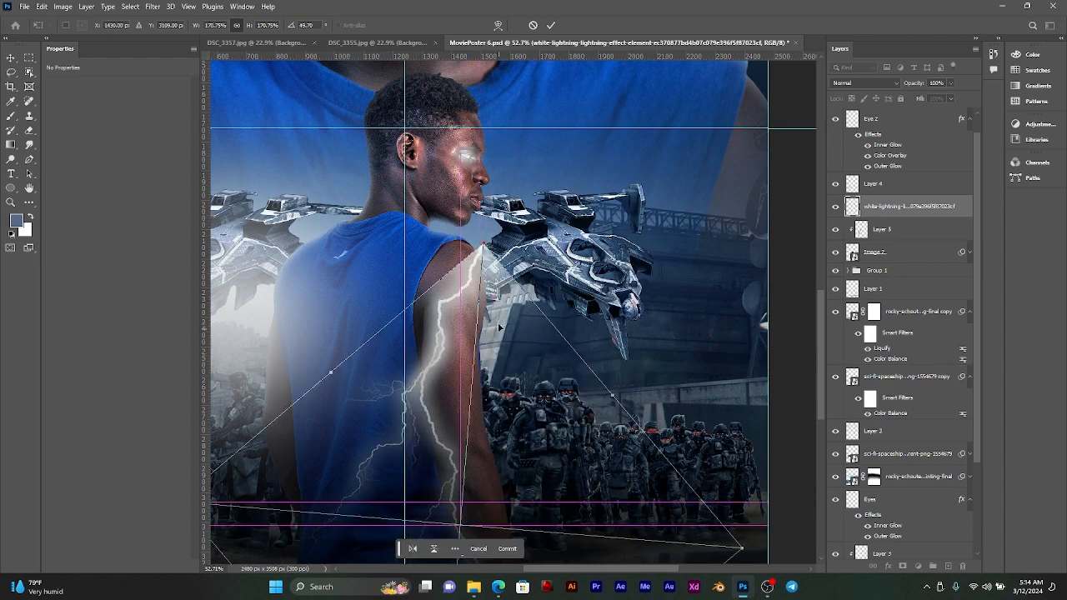
left_click_drag(498, 328, 479, 214)
left_click_drag(450, 330, 471, 327)
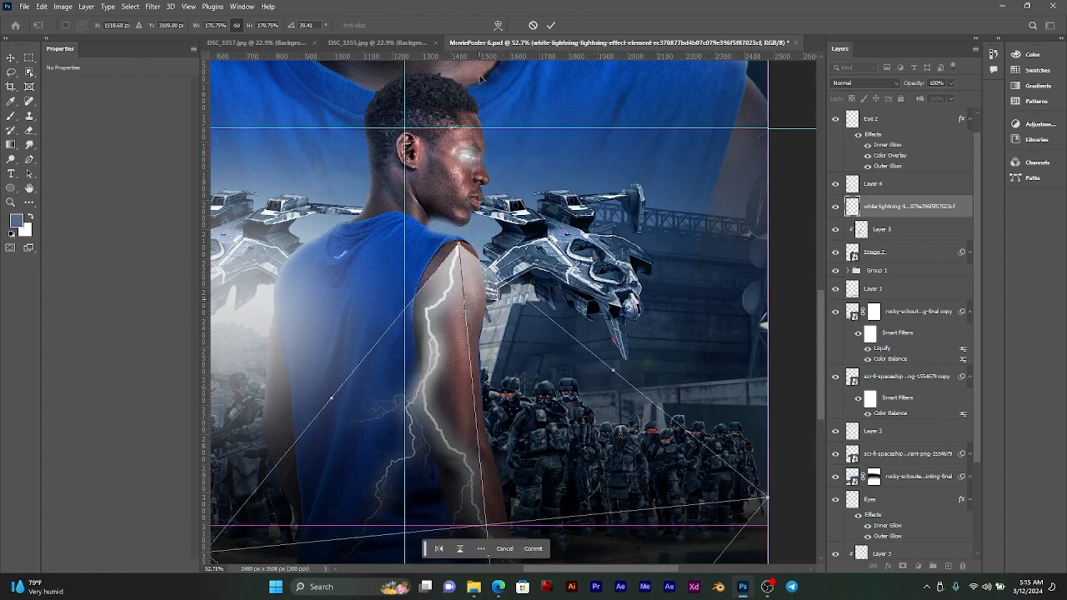
left_click(548, 24)
Step: Set the lightning layer's blend mode to Screen and move the bolt up to the top of the smaller man's shoulder
key("b")
scroll(498, 333, "down", 3)
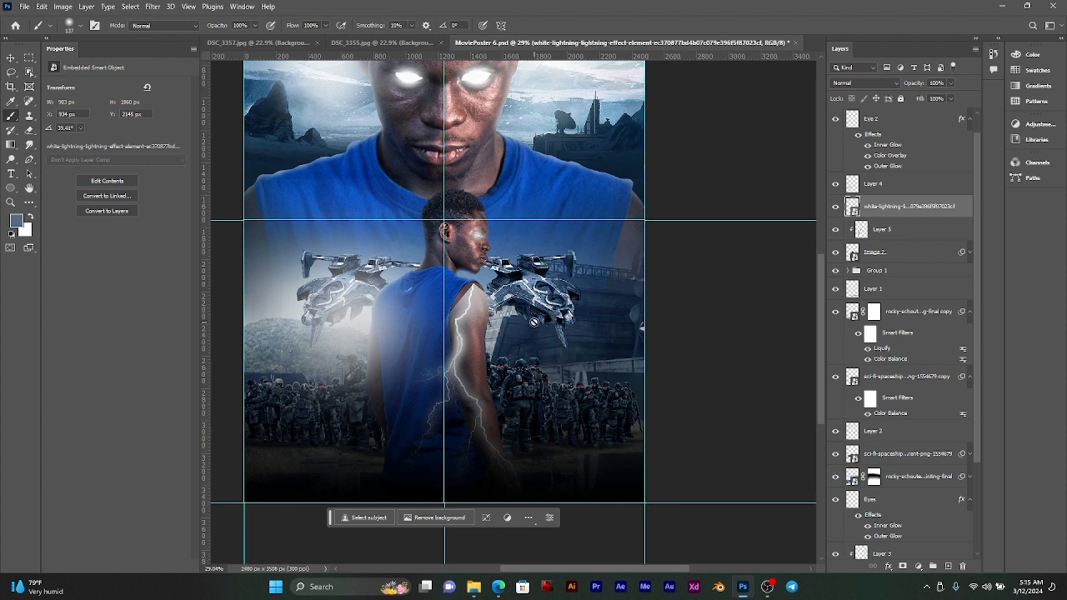
left_click(867, 83)
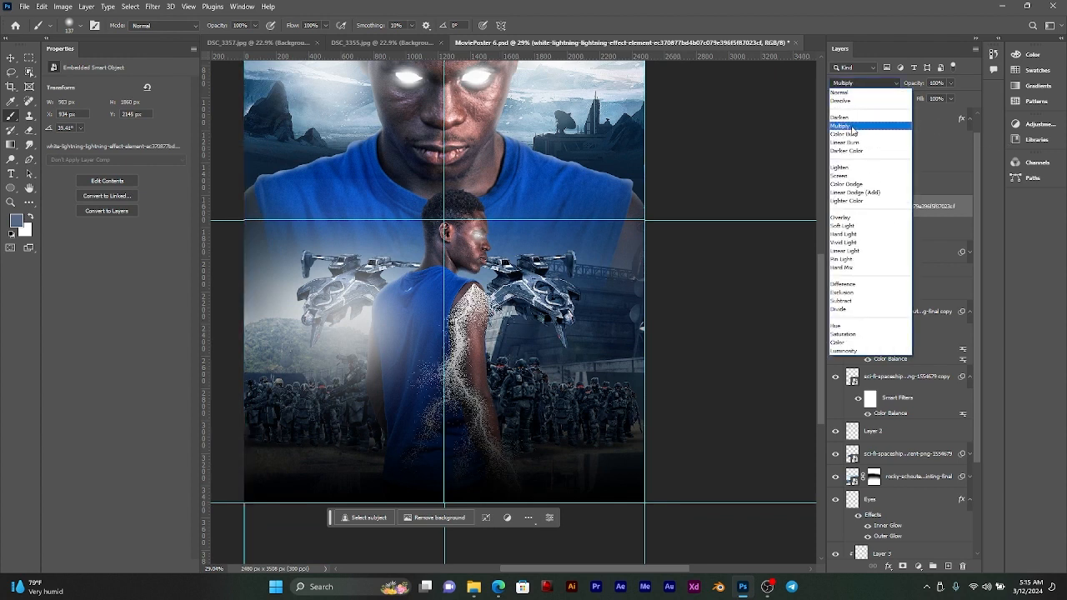
left_click(845, 177)
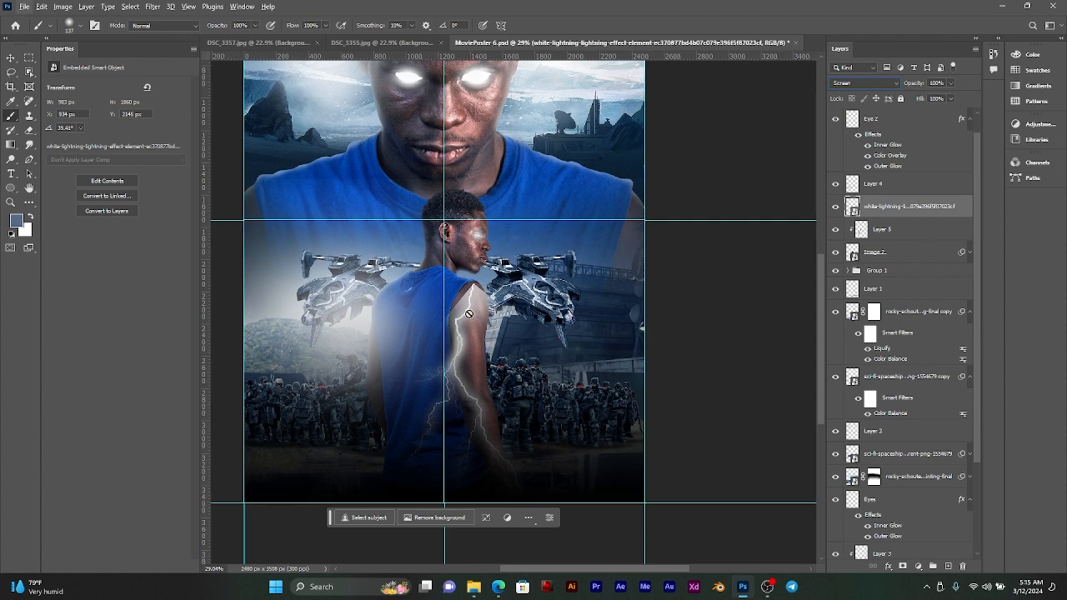
key("alt+v")
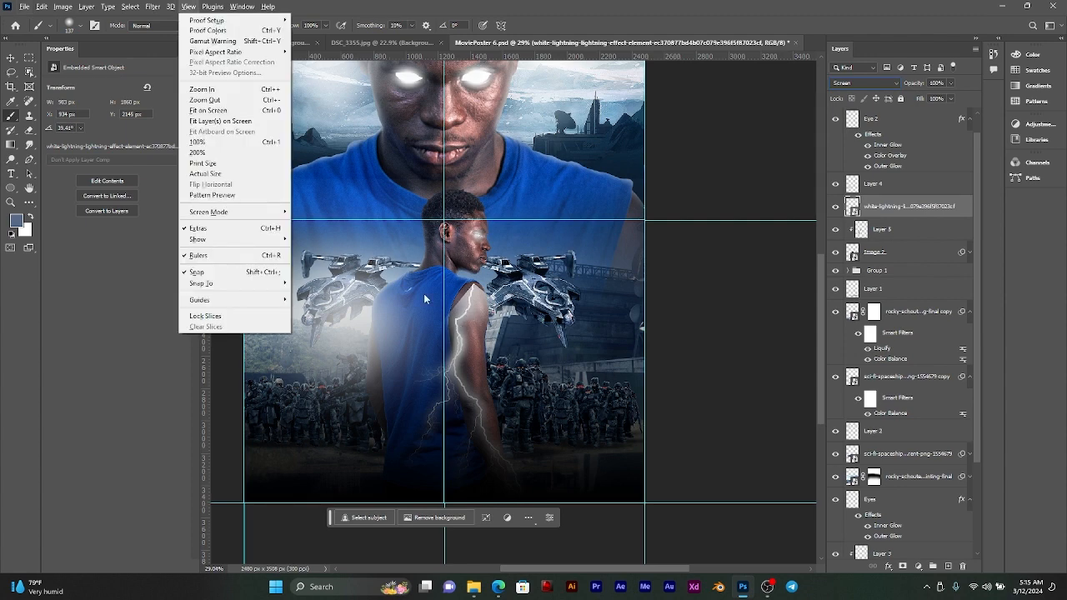
left_click(11, 57)
scroll(468, 305, "up", 10)
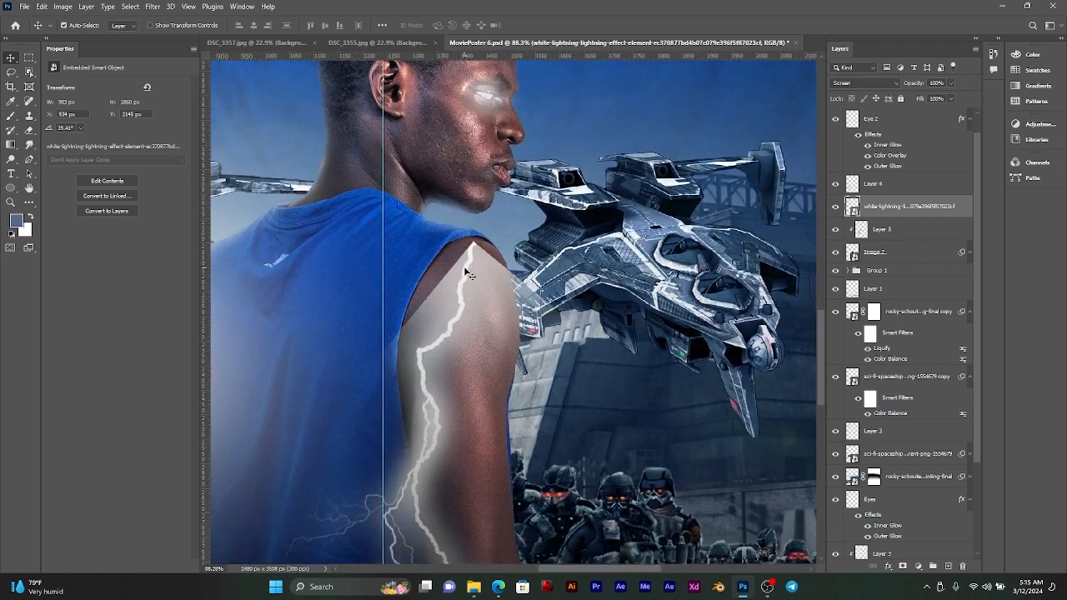
left_click_drag(466, 271, 457, 248)
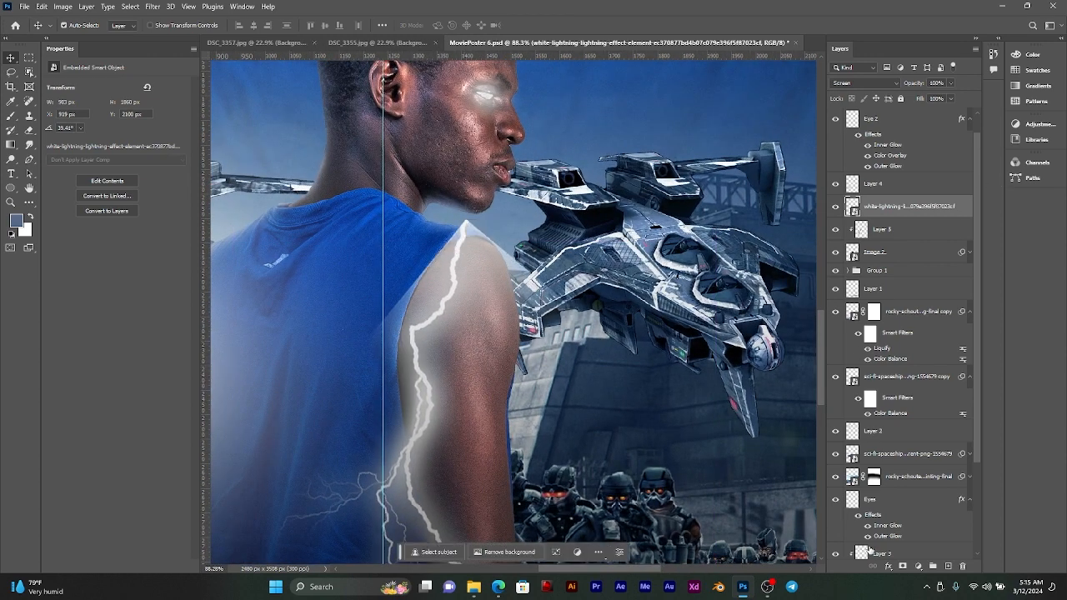
Step: Add a layer mask to the lightning layer and paint out its glow on the shirt beside the arm
left_click(892, 569)
left_click(886, 587)
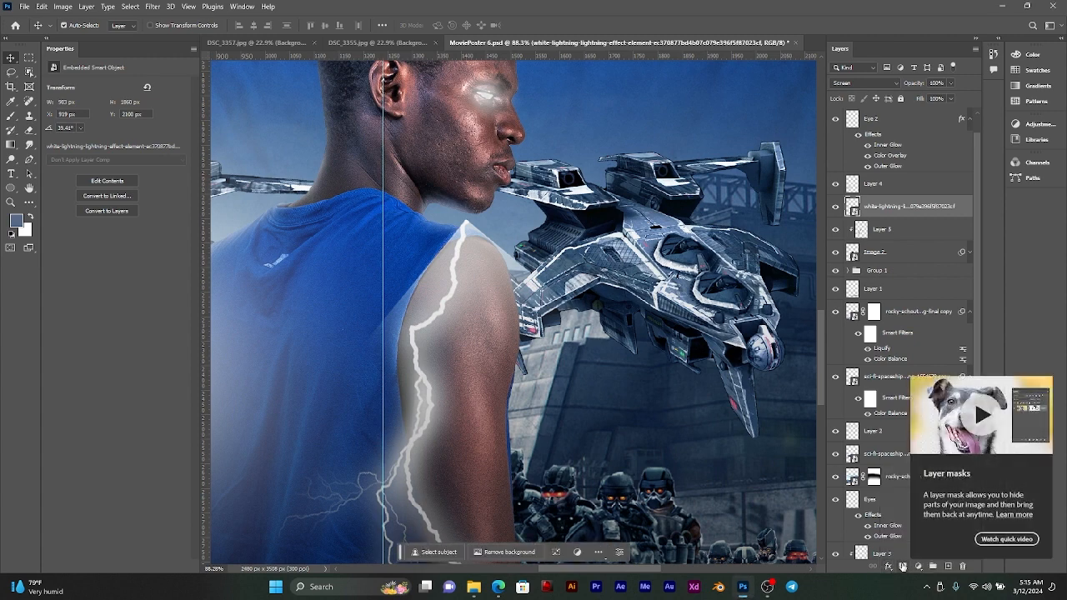
left_click(902, 567)
left_click(13, 119)
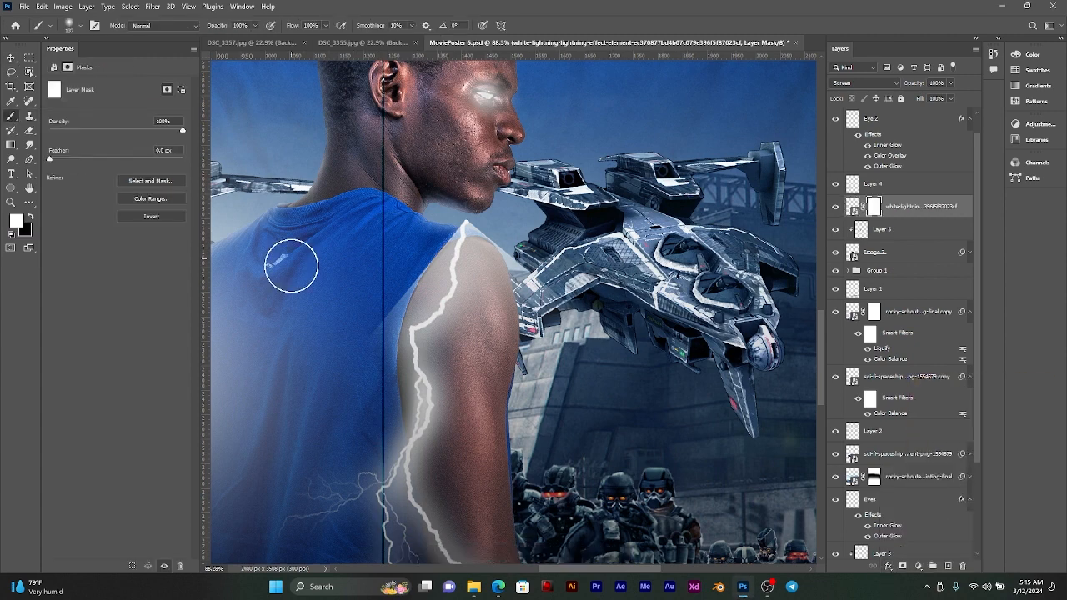
scroll(464, 325, "up", 5)
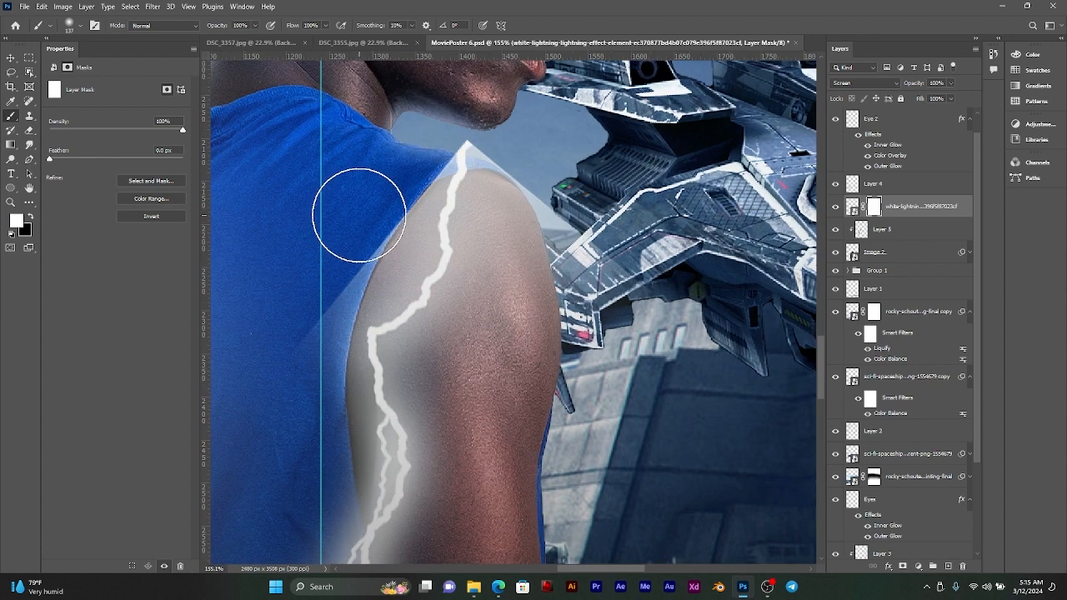
left_click_drag(363, 213, 329, 217)
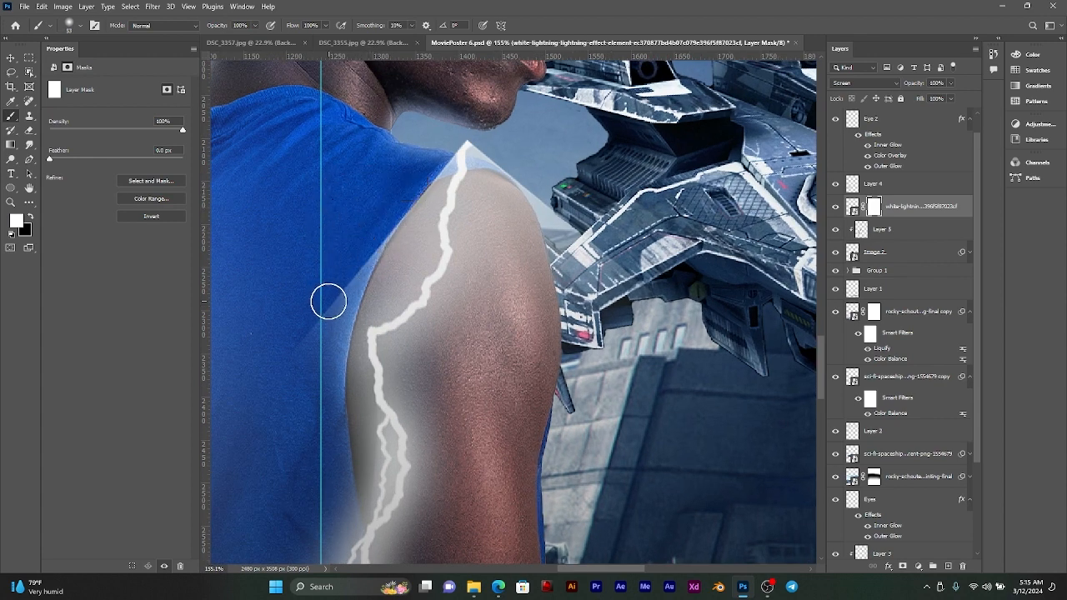
left_click_drag(363, 234, 286, 394)
left_click_drag(338, 290, 364, 242)
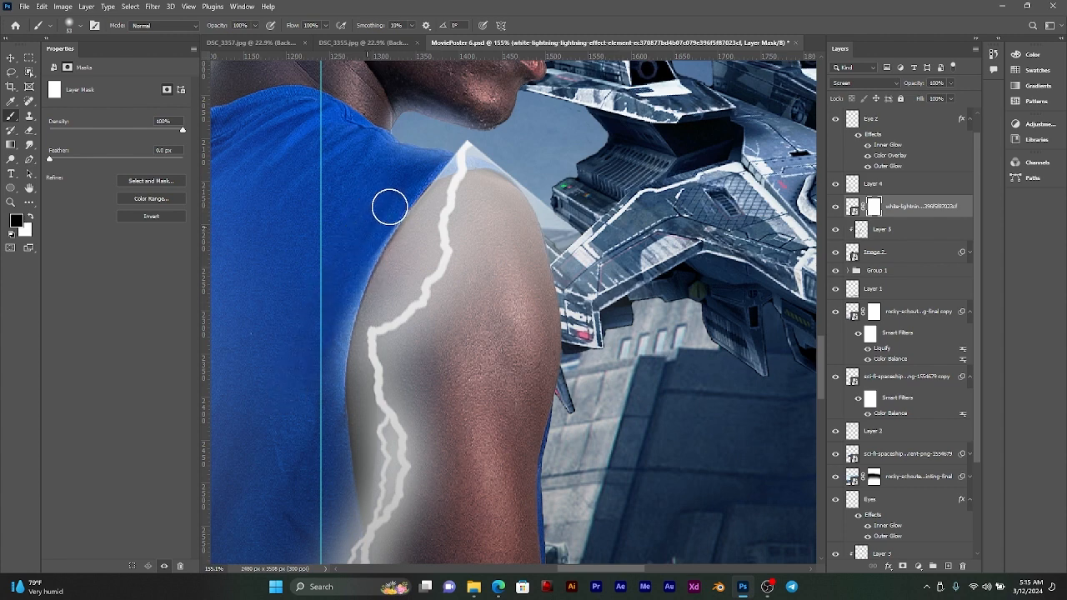
Step: Mask out the lightning's tip above the shoulder and its glow on the background beside the arm
mouse_move(452, 148)
left_mouse_down()
mouse_move(500, 146)
mouse_move(453, 150)
left_mouse_up()
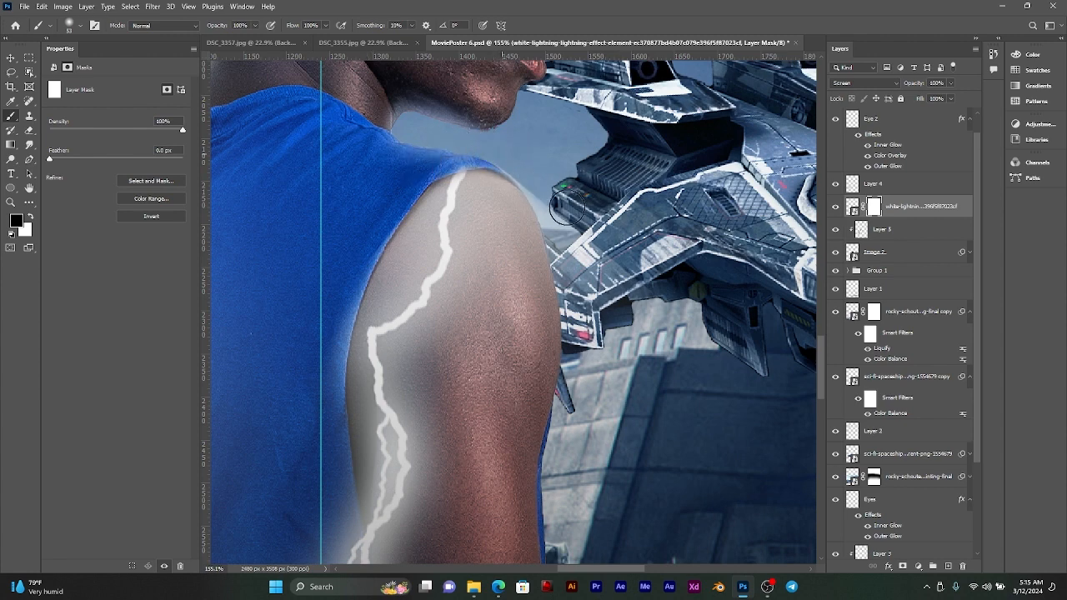
mouse_move(568, 210)
left_mouse_down()
mouse_move(598, 241)
mouse_move(622, 314)
left_mouse_up()
left_click_drag(561, 220, 523, 173)
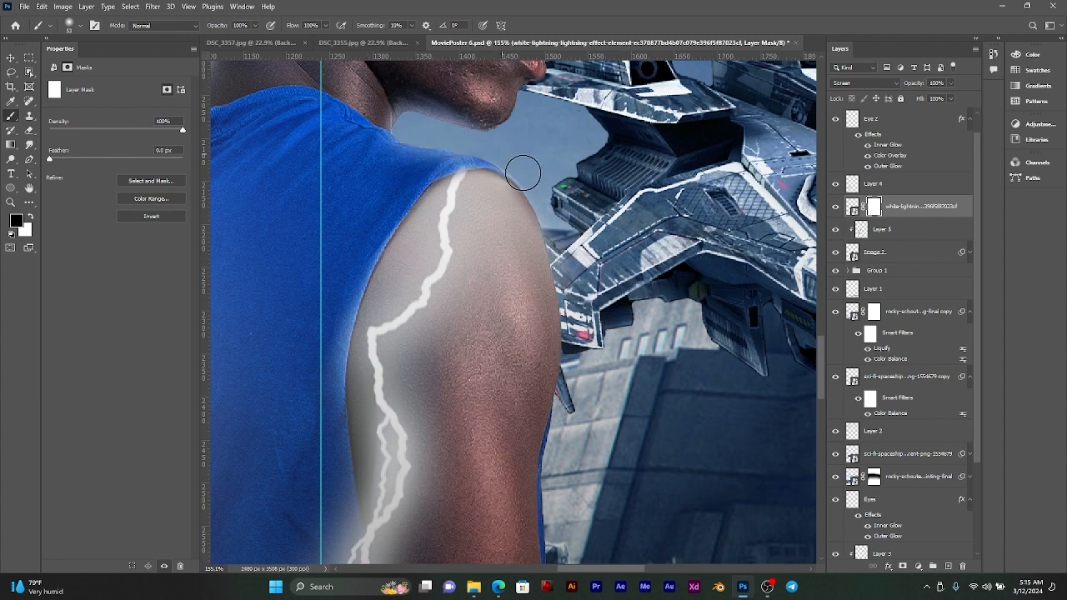
Step: Paint white on the lightning mask to restore the glow along the inside of the shoulder's outer edge
scroll(500, 171, "up", 5)
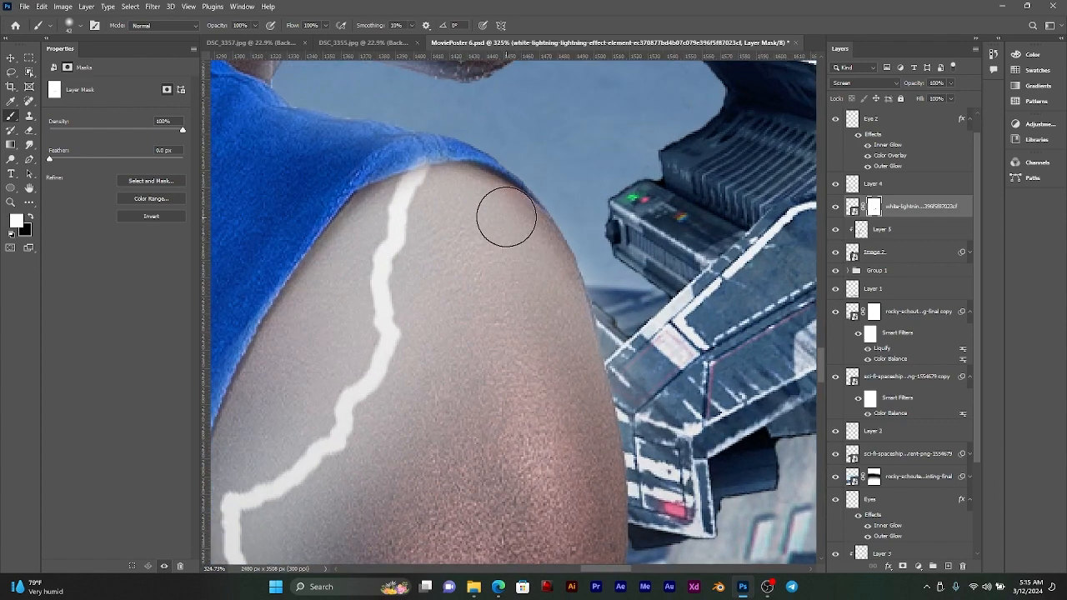
left_click_drag(472, 186, 555, 280)
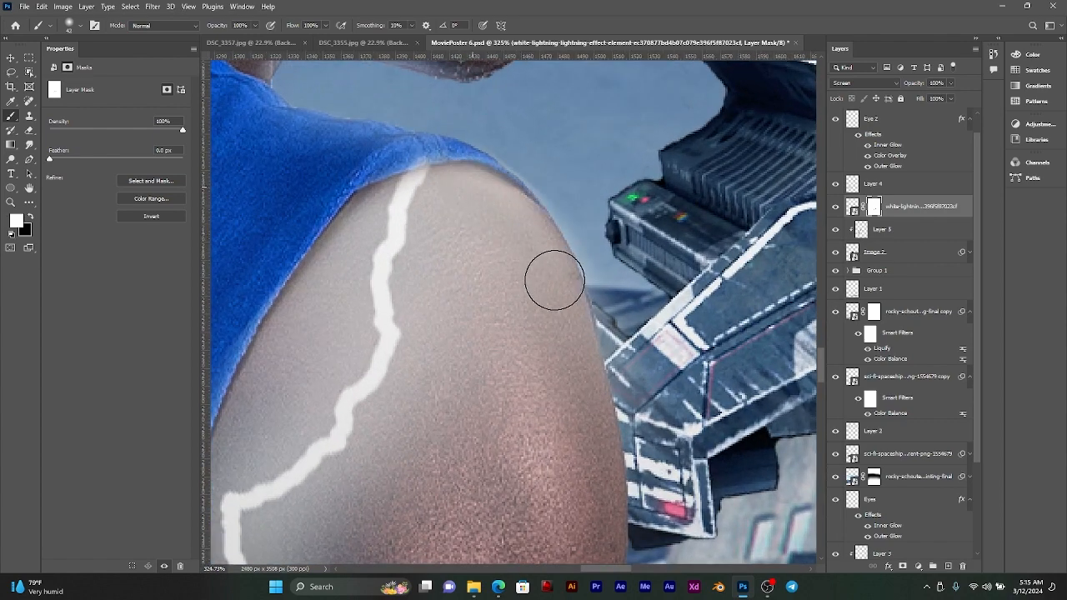
mouse_move(372, 208)
left_mouse_down()
mouse_move(292, 314)
mouse_move(253, 395)
left_mouse_up()
scroll(392, 242, "up", 2)
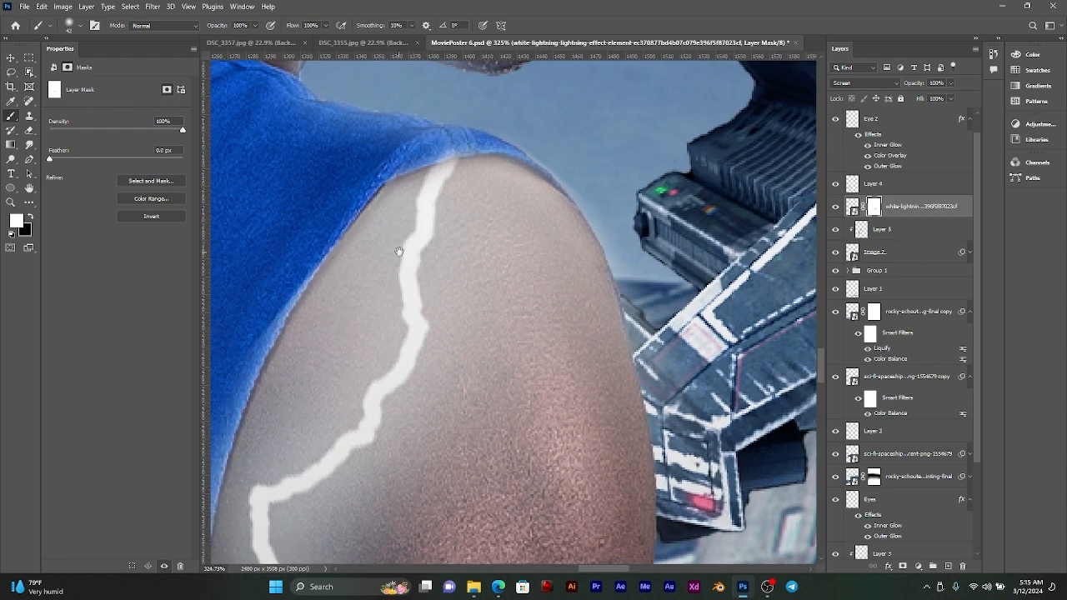
Step: Shrink the mask brush and try to paint out the lightning's glow on the shirt hem over the smaller man's shoulder
scroll(440, 127, "up", 2)
key("bracketleft")
key("bracketleft")
key("bracketleft")
key("bracketleft")
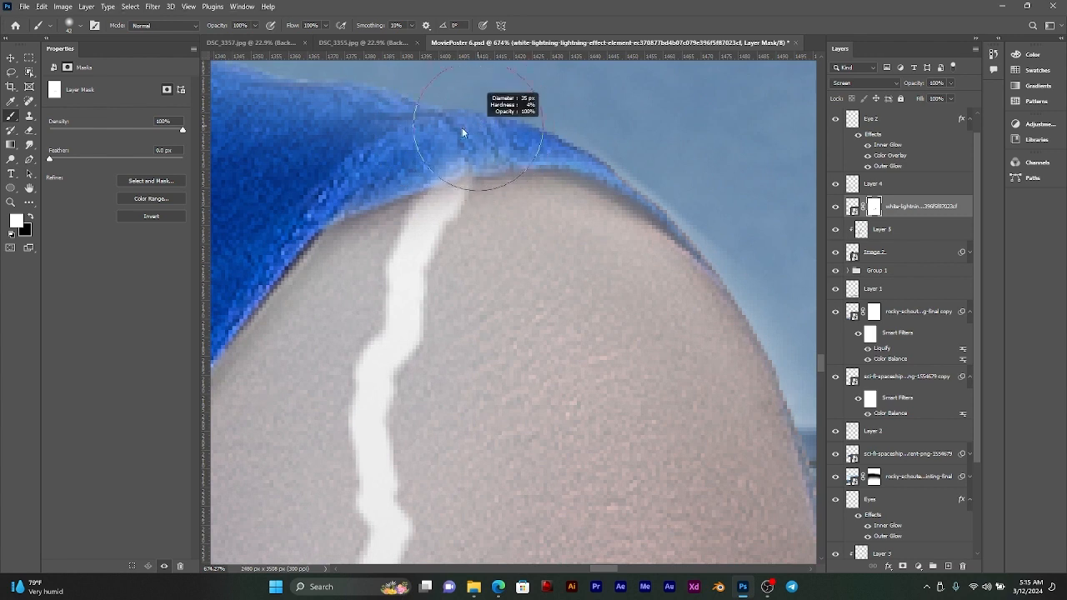
left_click_drag(405, 146, 511, 158)
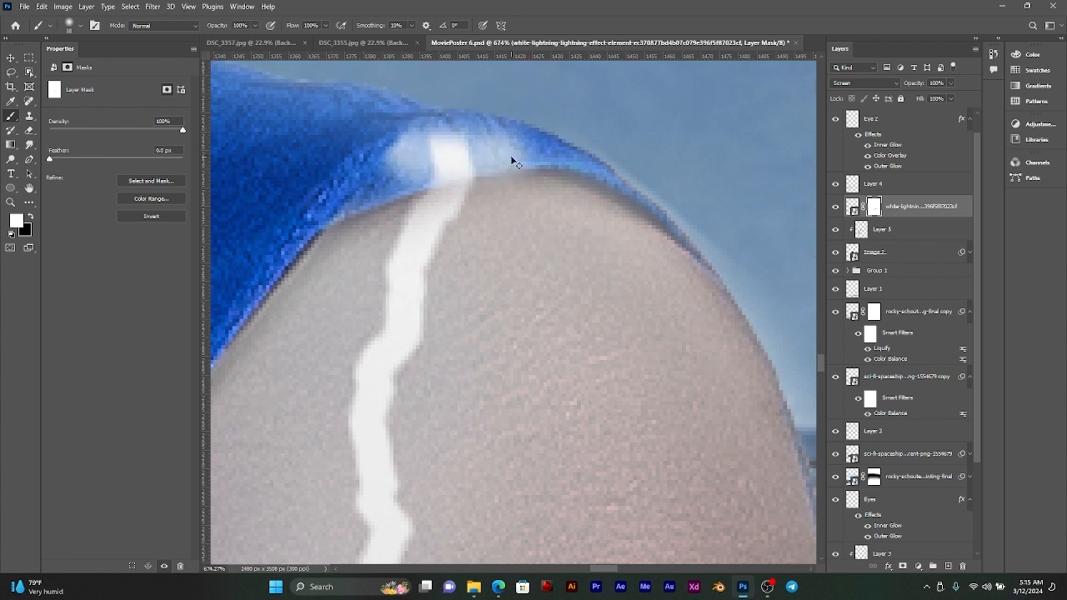
key("ctrl+z")
key("x")
mouse_move(403, 168)
left_mouse_down()
mouse_move(541, 150)
mouse_move(622, 161)
mouse_move(687, 199)
mouse_move(734, 247)
left_mouse_up()
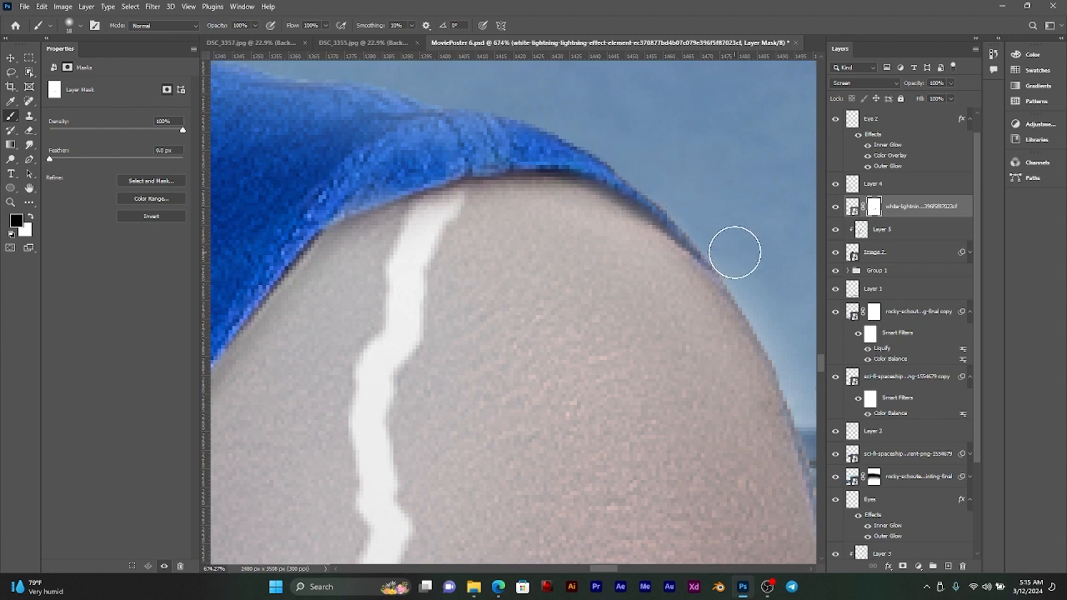
Step: Try to mask out the lightning's glow along the shirt's armhole edge down the smaller man's back
left_click_drag(540, 227, 709, 97)
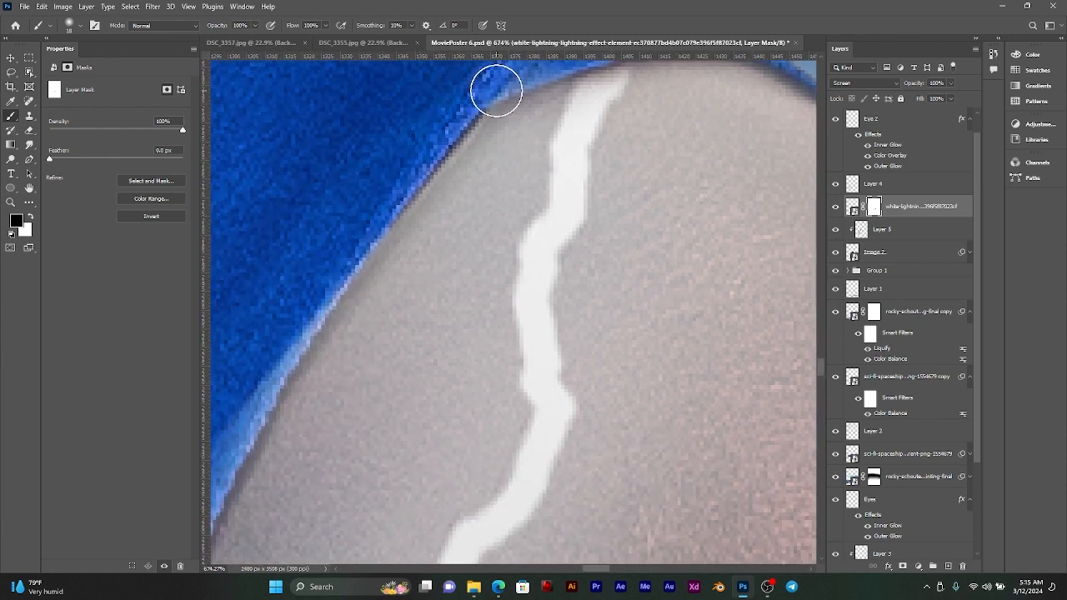
mouse_move(497, 90)
left_mouse_down()
mouse_move(439, 128)
mouse_move(361, 219)
mouse_move(243, 398)
left_mouse_up()
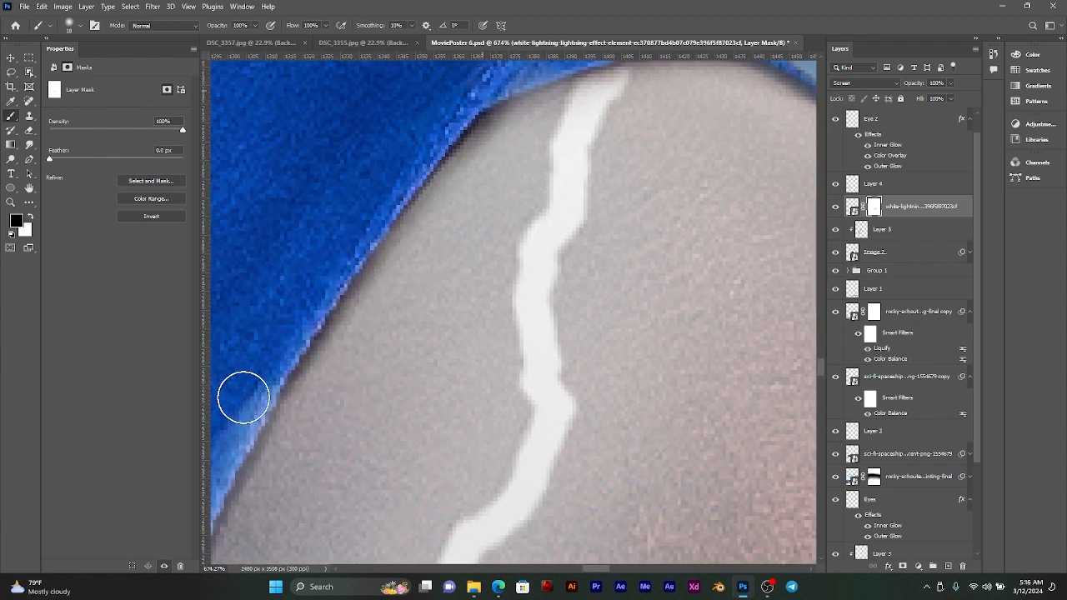
left_click_drag(407, 395, 686, 273)
left_click_drag(545, 239, 412, 503)
scroll(512, 358, "down", 4)
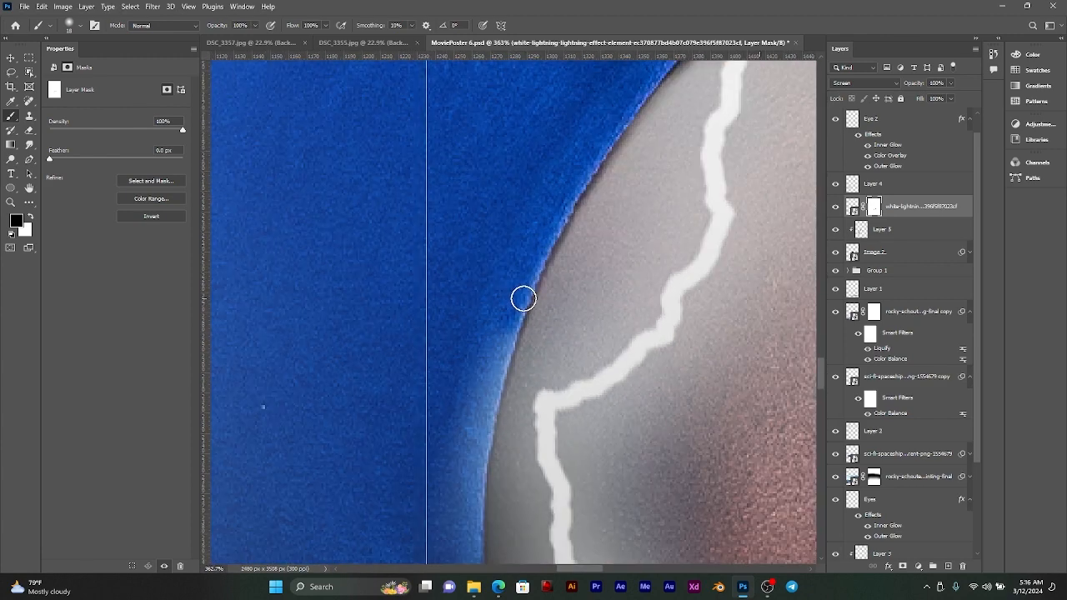
scroll(524, 298, "down", 3)
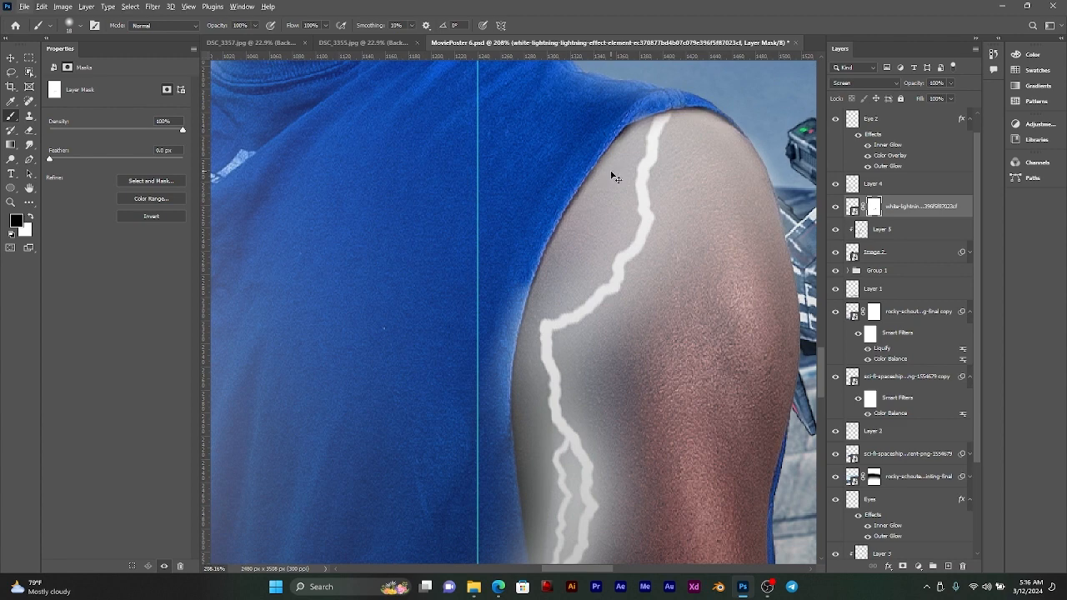
Step: Undo the recent strokes on the lightning mask along the shirt hem and armhole
key("ctrl+z")
scroll(641, 131, "up", 2)
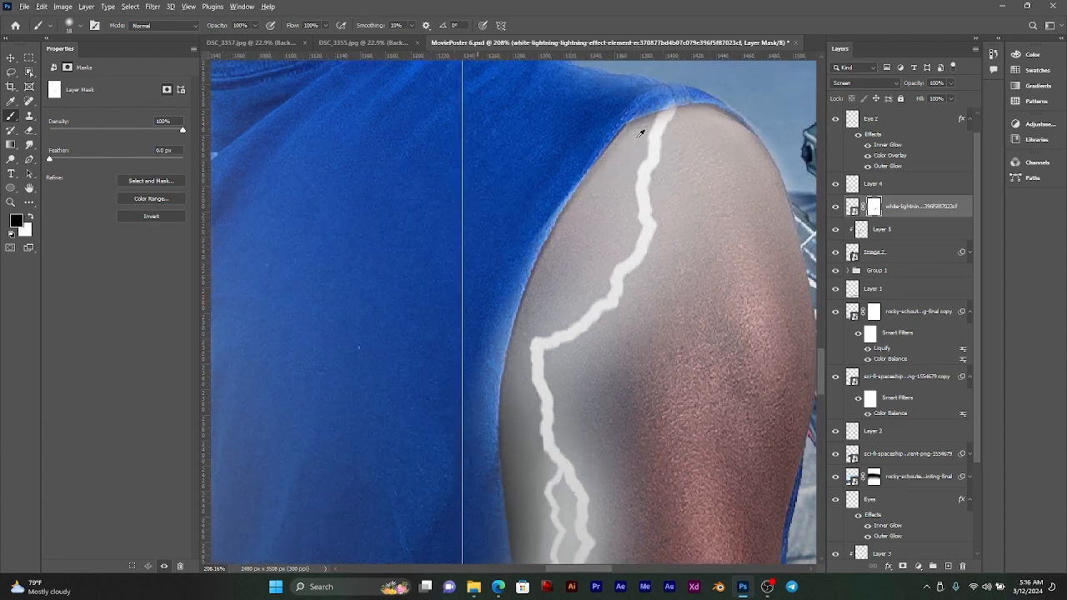
scroll(641, 137, "down", 2)
key("v")
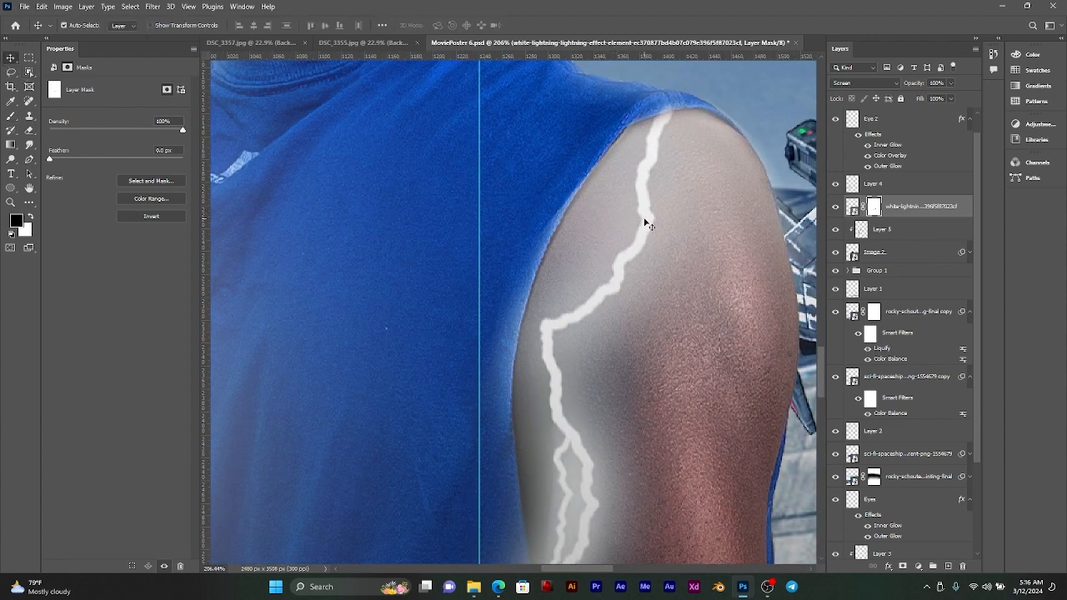
Step: Paint black on the lightning mask over the glow spilling onto the shirt above and beside the armhole
scroll(647, 119, "up", 2)
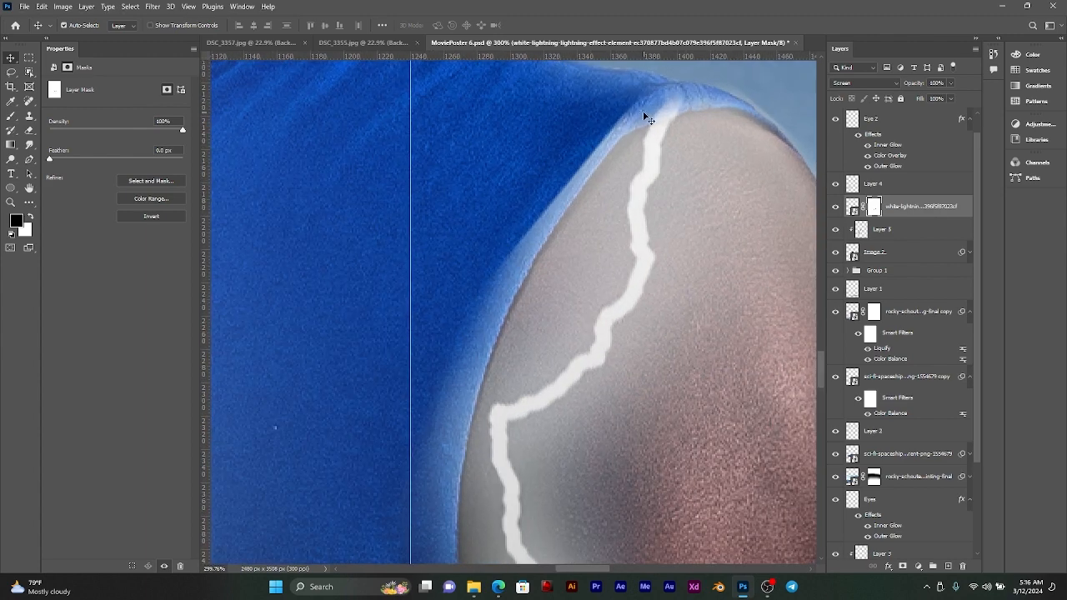
scroll(647, 118, "up", 2)
left_click(10, 72)
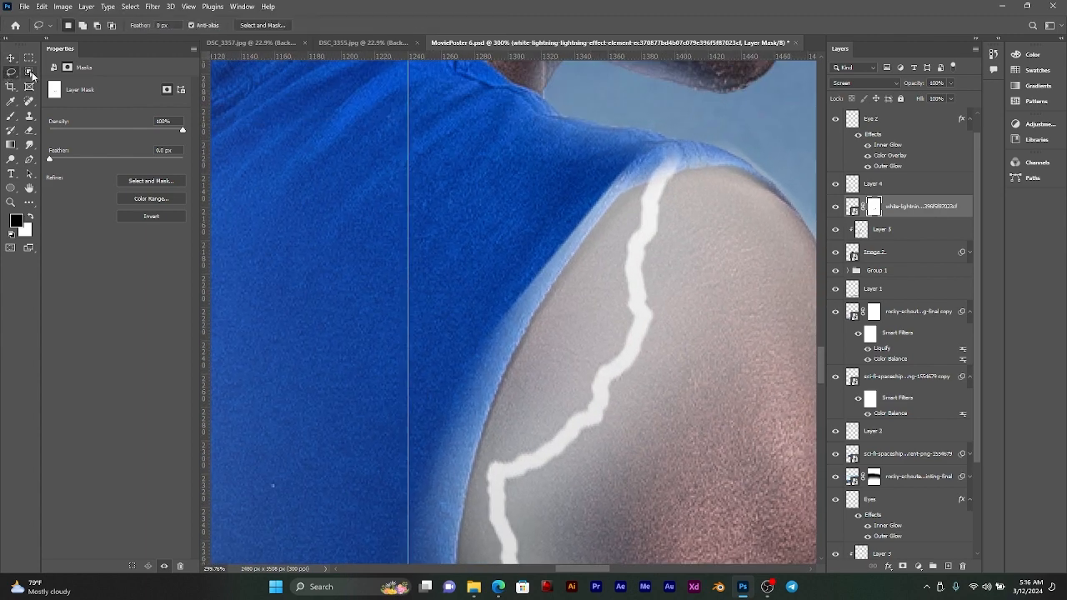
left_click(9, 117)
left_click_drag(578, 138, 593, 141)
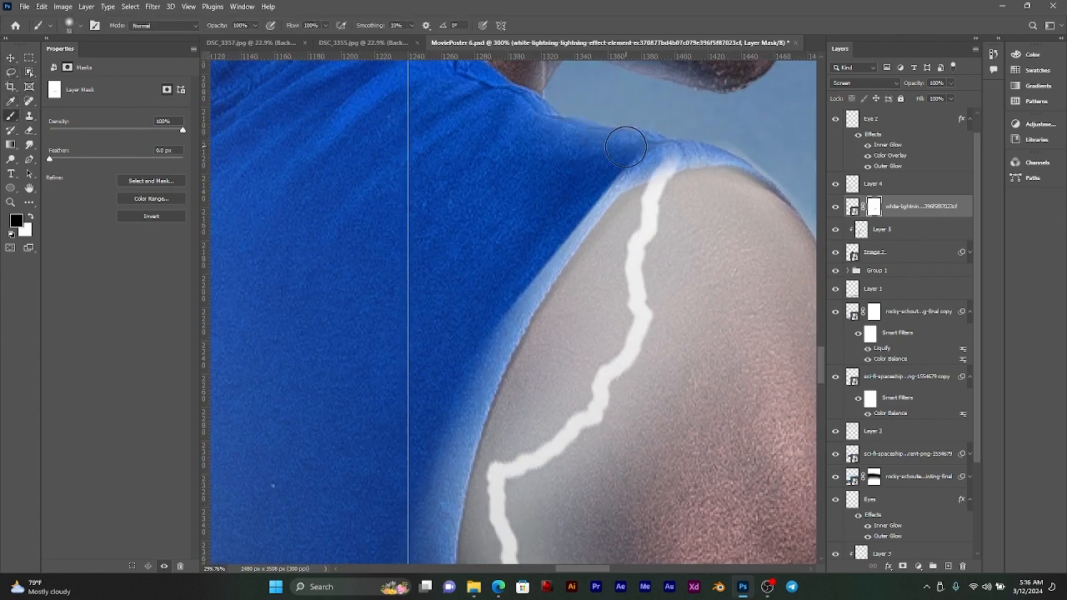
mouse_move(586, 189)
left_mouse_down()
mouse_move(501, 301)
mouse_move(472, 382)
left_mouse_up()
Step: Examine the masked lightning on the smaller man's arm against the rest of the poster
scroll(492, 269, "down", 6)
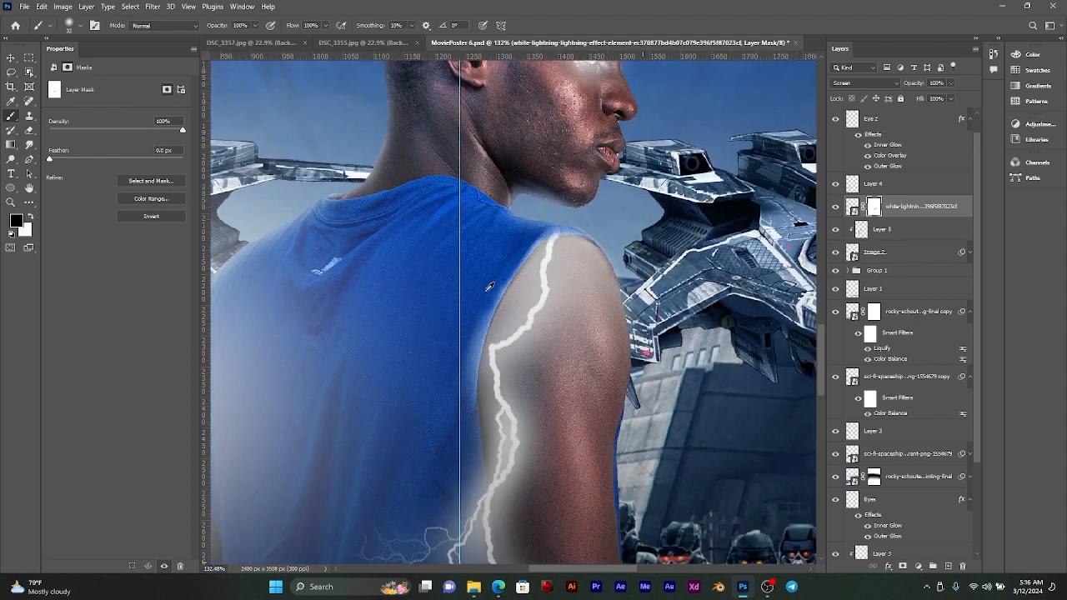
left_click_drag(564, 409, 507, 268)
scroll(479, 307, "down", 5)
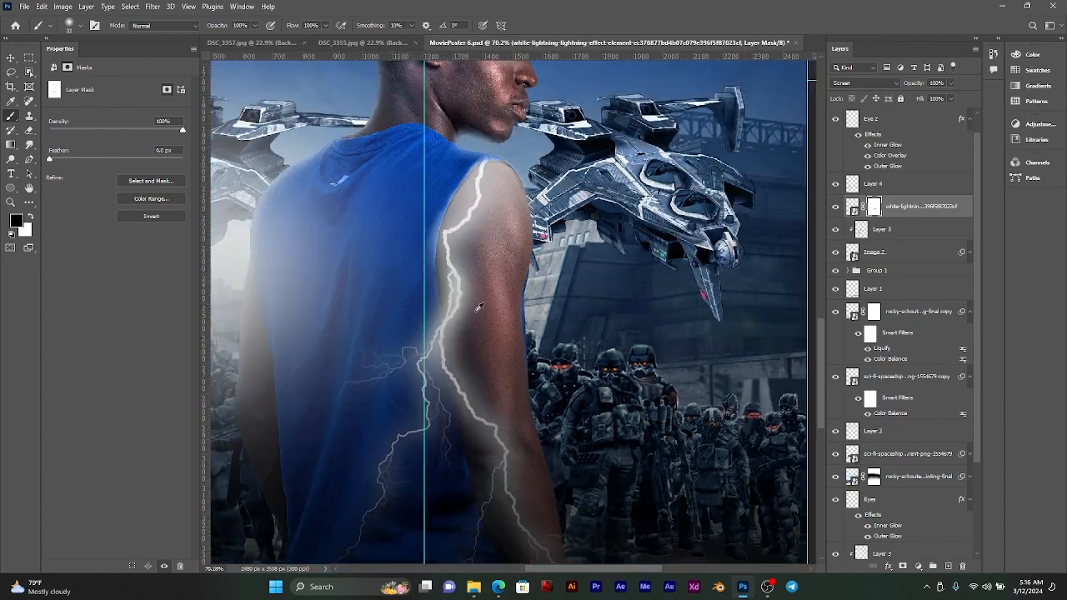
left_click_drag(489, 374, 490, 342)
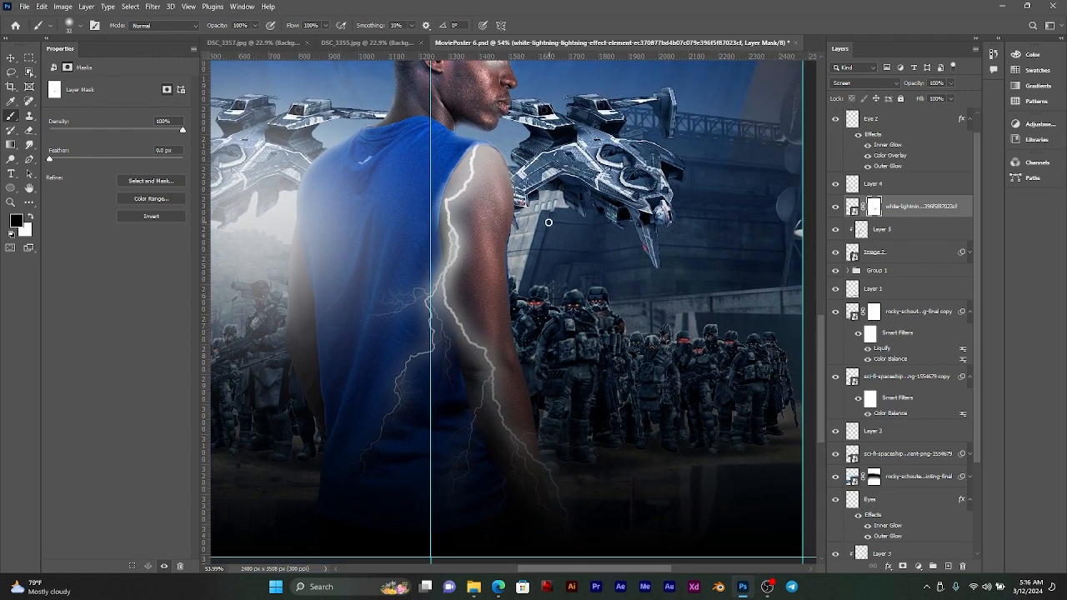
left_click_drag(477, 219, 520, 294)
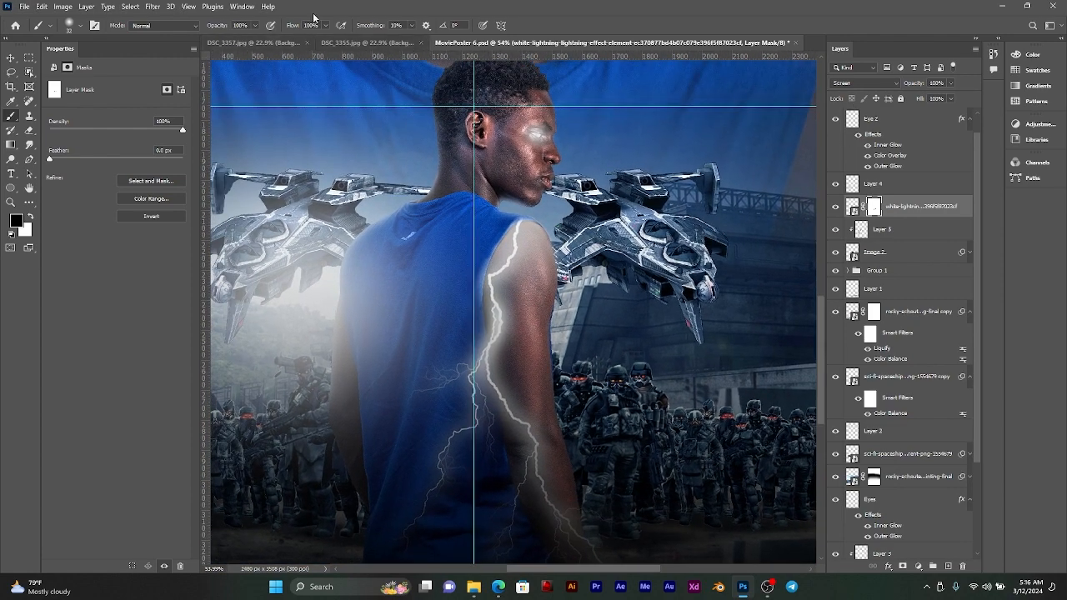
left_click(11, 58)
scroll(542, 155, "down", 3)
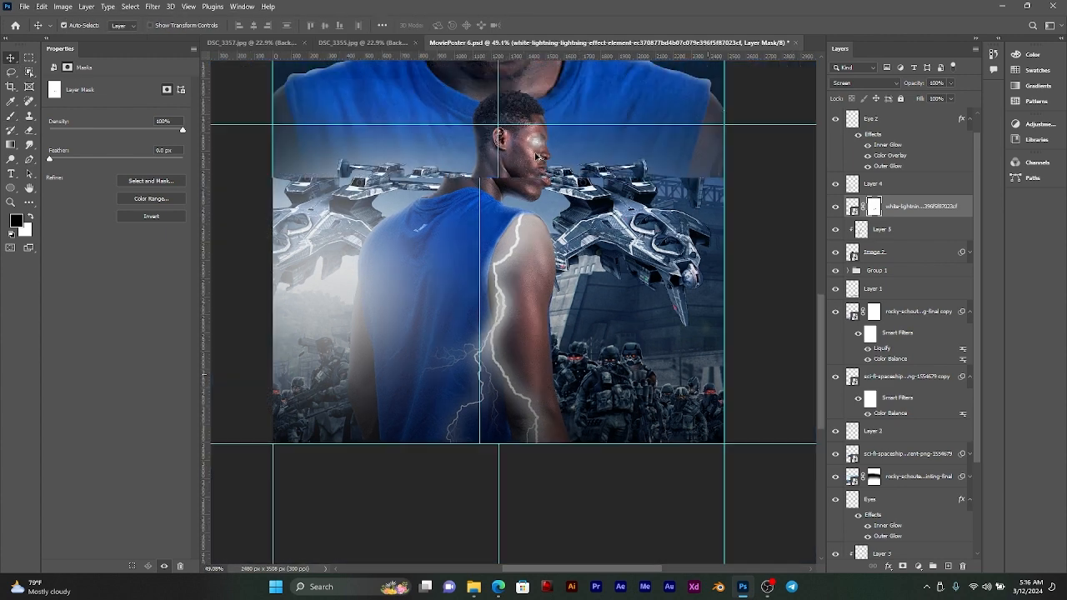
left_click_drag(527, 201, 569, 329)
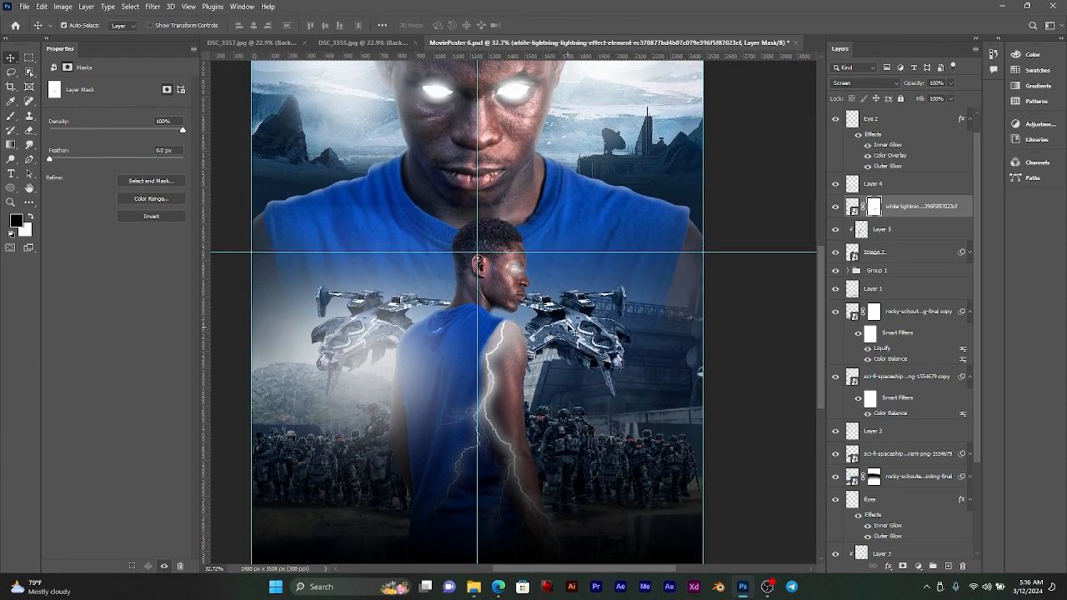
left_click_drag(567, 226, 553, 268)
scroll(891, 209, "up", 1)
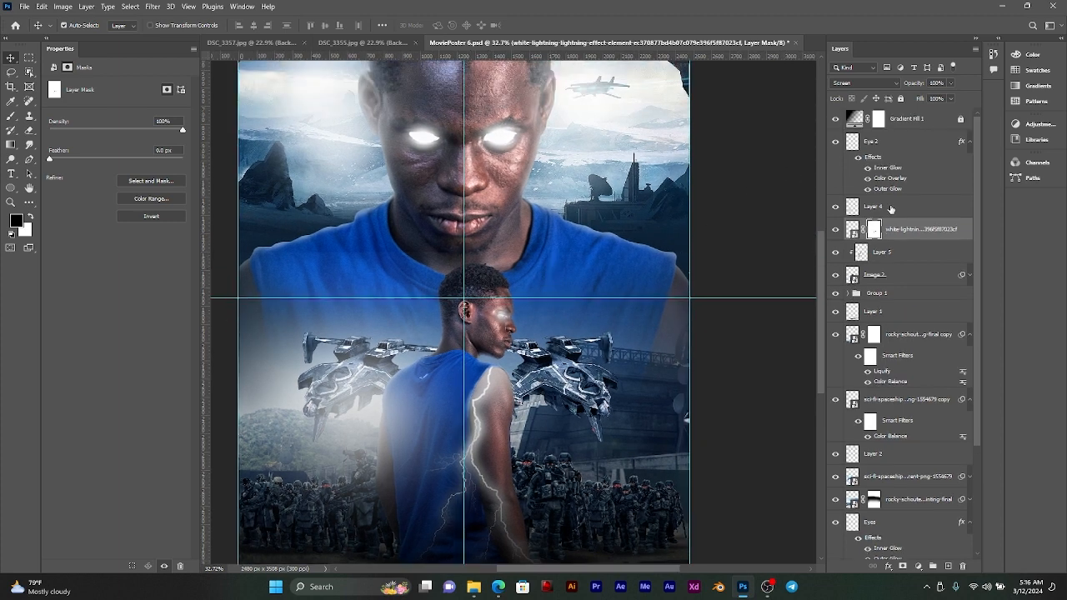
Step: Hide the Gradient Fill 1 layer so the lightning on the arm shows without the dark overlay
left_click(835, 121)
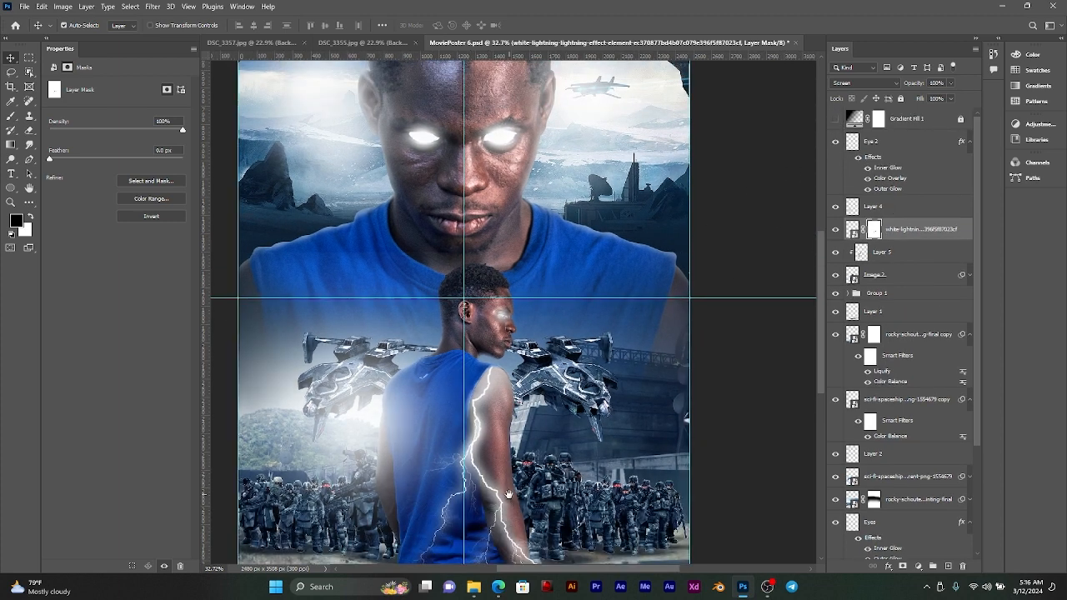
left_click_drag(509, 494, 525, 400)
scroll(501, 359, "up", 2)
scroll(501, 360, "up", 1)
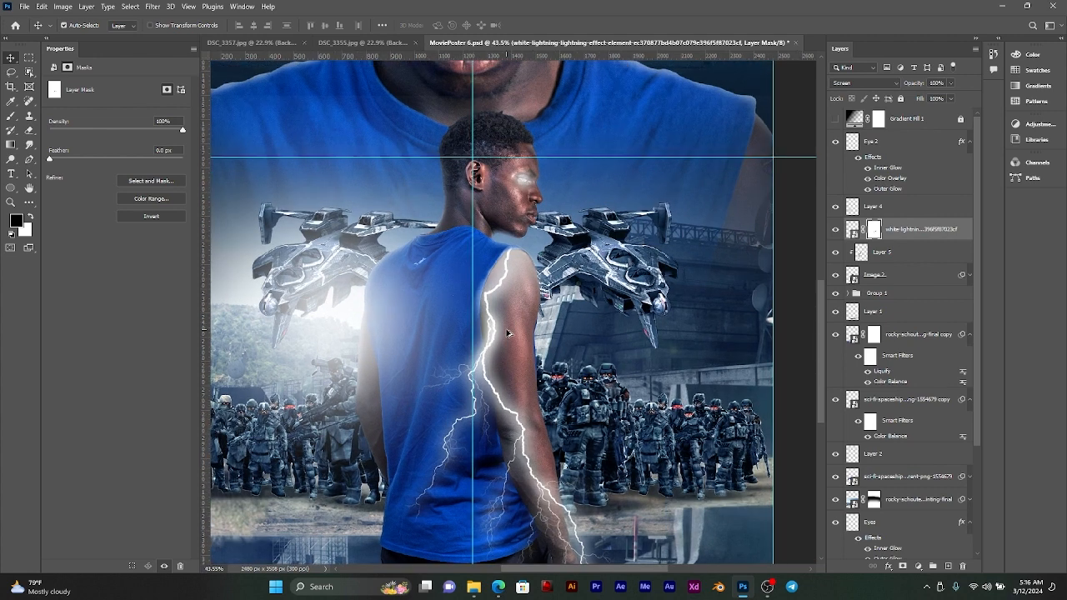
Step: Duplicate the lightning layer and rotate the copy by 175.35°
left_click(909, 238)
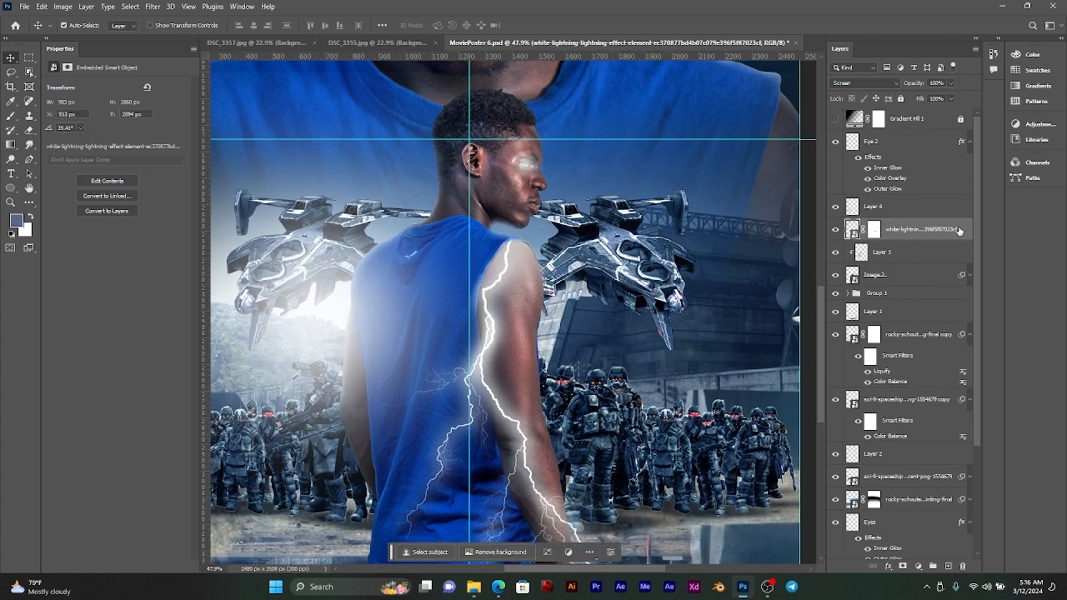
key("ctrl+j")
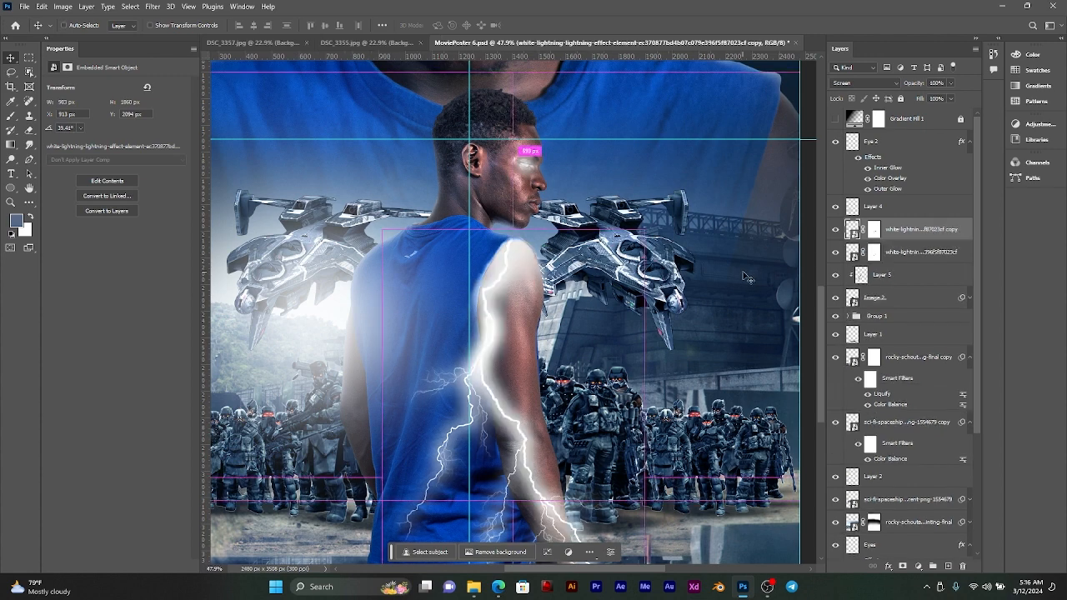
key("ctrl+t")
left_click_drag(575, 223, 493, 462)
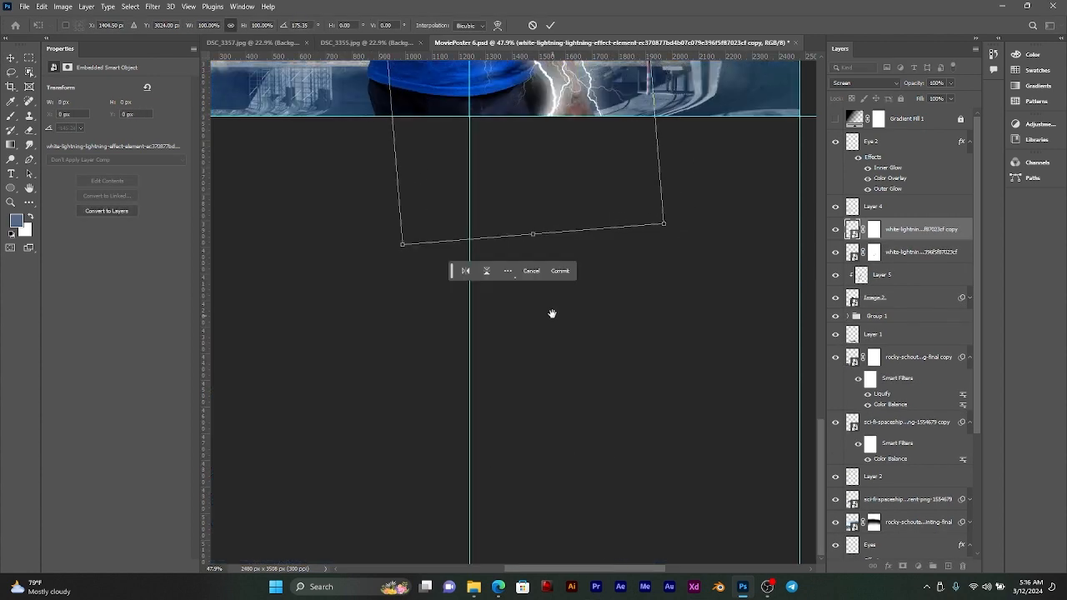
scroll(678, 381, "up", 6)
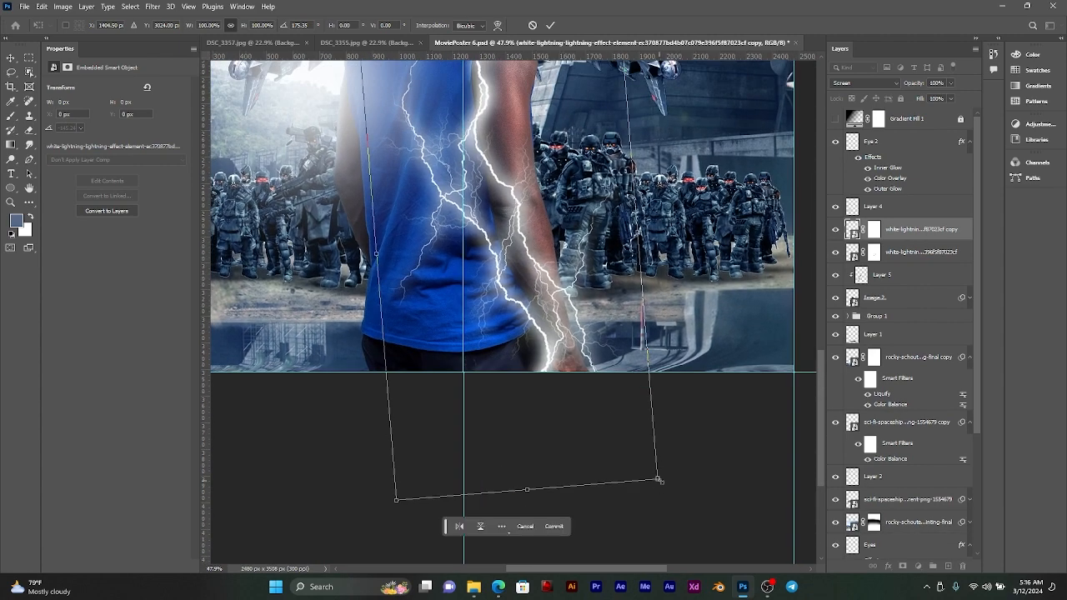
Step: Scale the lightning copy to 68.57% and place it over the smaller man's arm, overlapping the original bolt
left_click_drag(658, 480, 568, 335)
left_click_drag(634, 169, 630, 371)
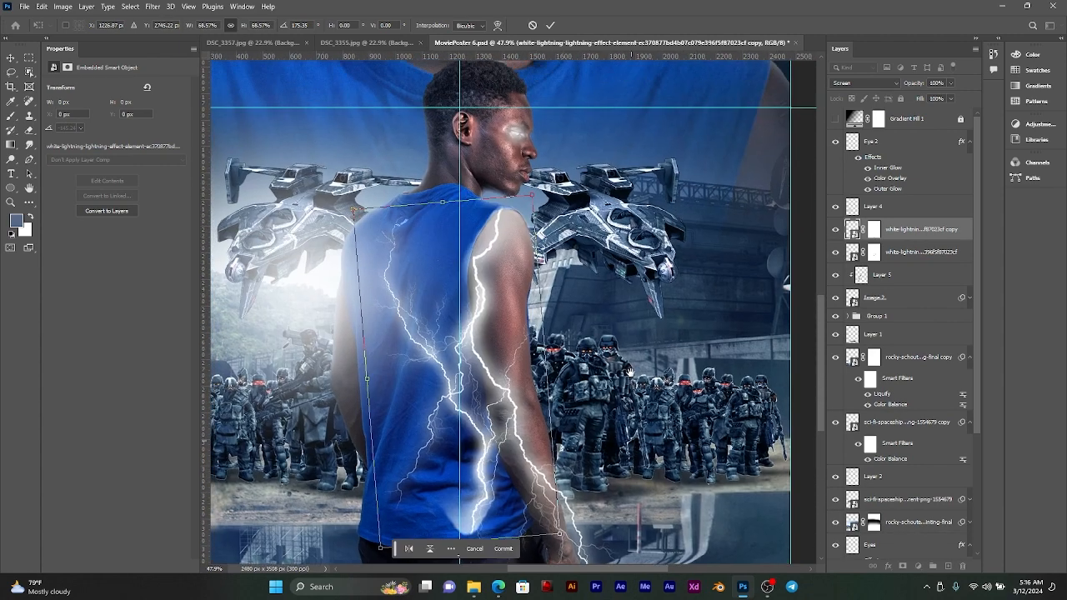
left_click_drag(481, 292, 547, 240)
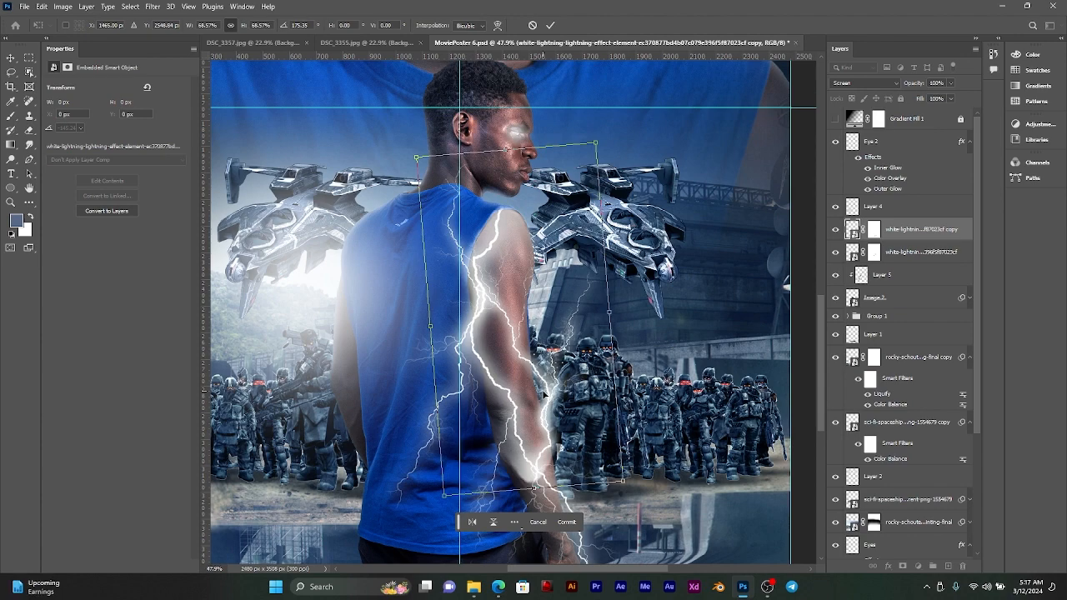
scroll(544, 388, "up", 5)
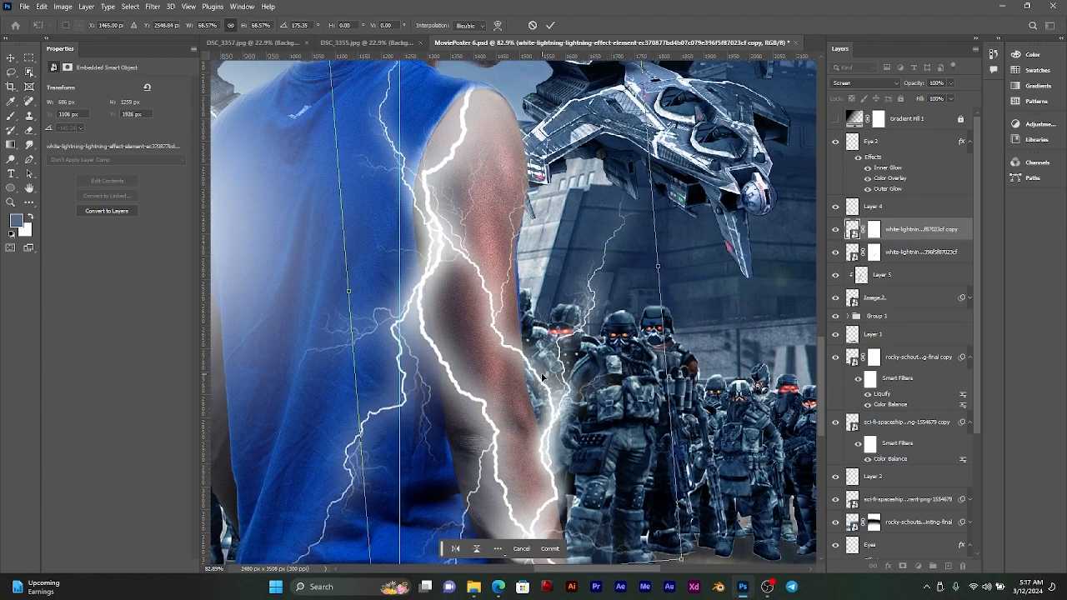
left_click_drag(546, 412, 539, 396)
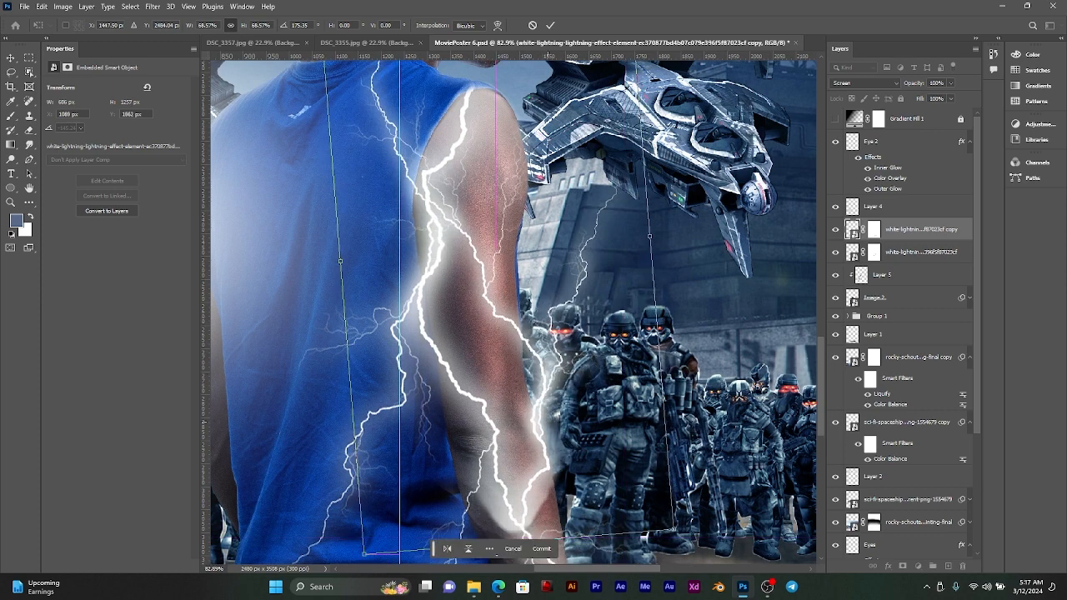
left_click(551, 26)
Step: Paint black on the copy's layer mask to remove the bolt where it crosses the arm's outer edge
left_click(875, 230)
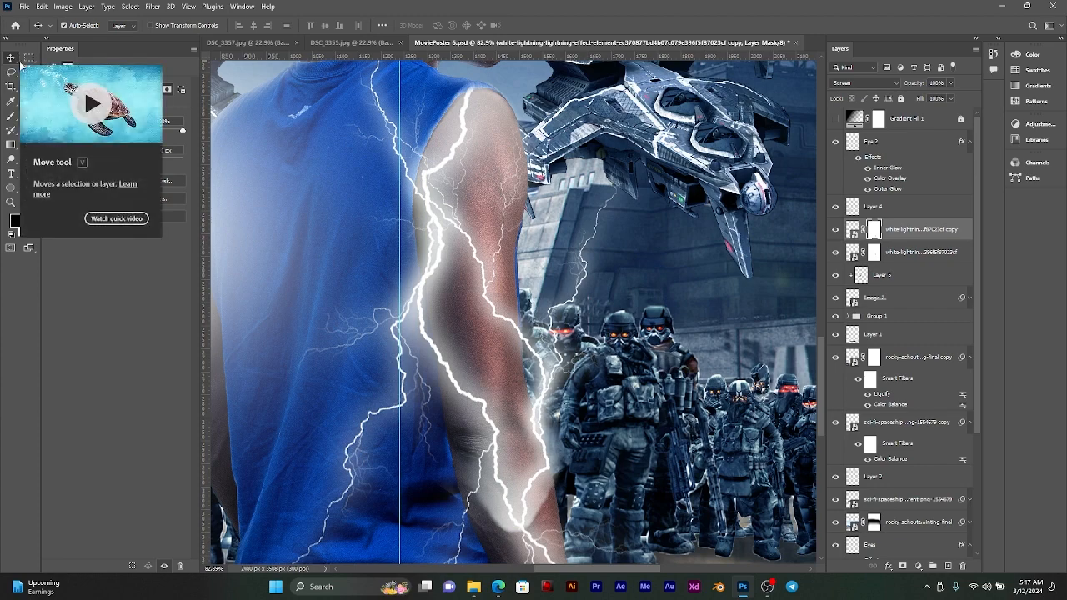
left_click(11, 116)
scroll(488, 359, "up", 13)
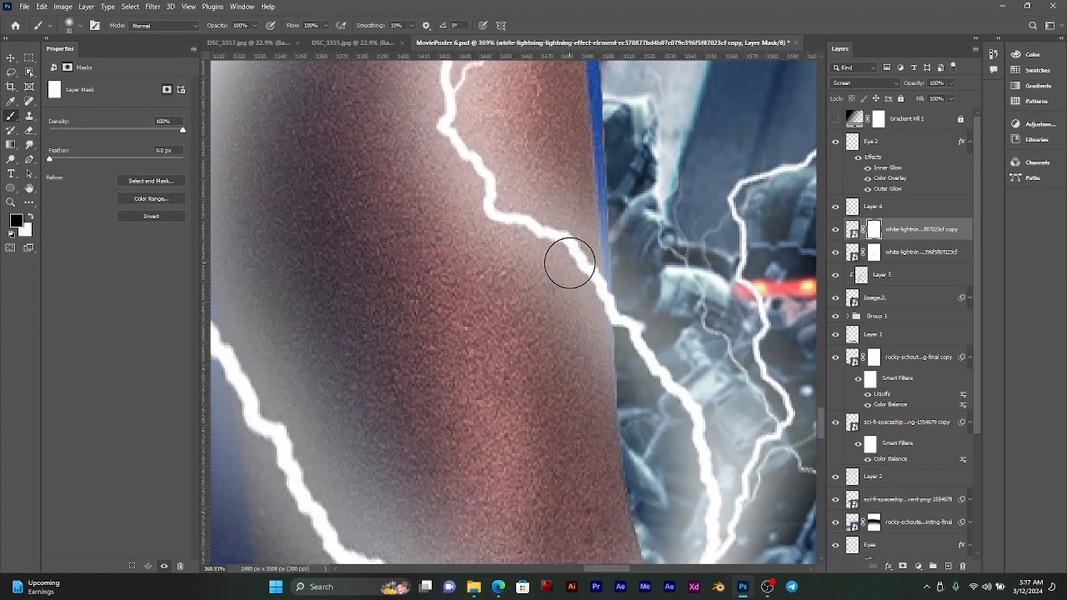
mouse_move(569, 264)
left_mouse_down()
mouse_move(579, 435)
mouse_move(562, 331)
mouse_move(569, 177)
mouse_move(583, 325)
mouse_move(609, 316)
left_mouse_up()
mouse_move(568, 250)
left_mouse_down()
mouse_move(564, 231)
mouse_move(572, 451)
left_mouse_up()
mouse_move(550, 391)
left_mouse_down()
mouse_move(542, 305)
mouse_move(565, 169)
mouse_move(575, 225)
left_mouse_up()
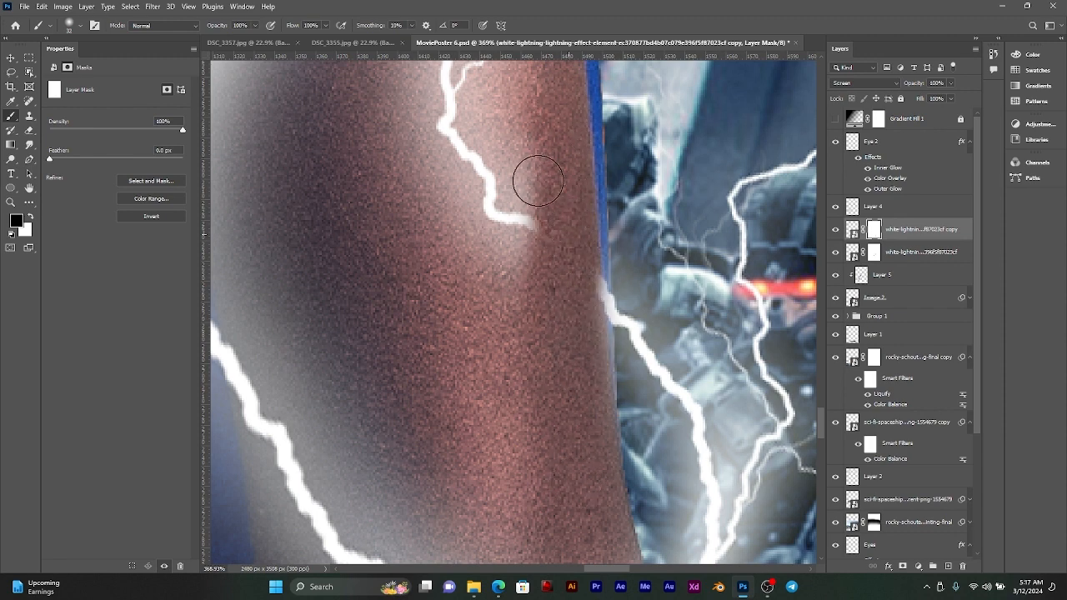
mouse_move(537, 181)
left_mouse_down()
mouse_move(532, 316)
mouse_move(517, 187)
mouse_move(509, 232)
mouse_move(523, 317)
left_mouse_up()
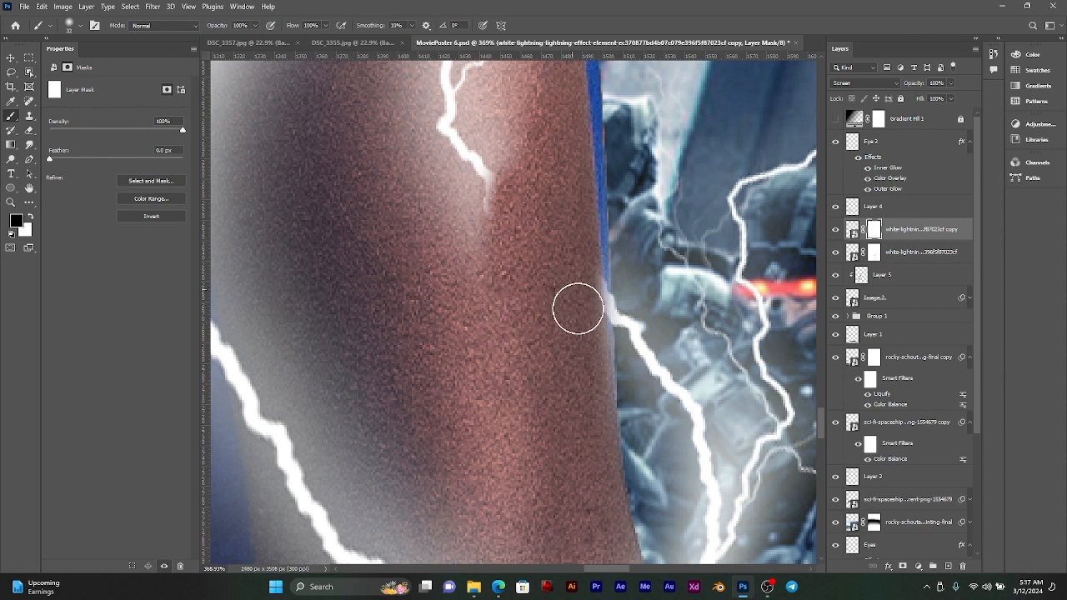
Step: Try to mask out the lightning copy across the smaller man's upper arm with a larger soft brush
scroll(548, 336, "down", 2)
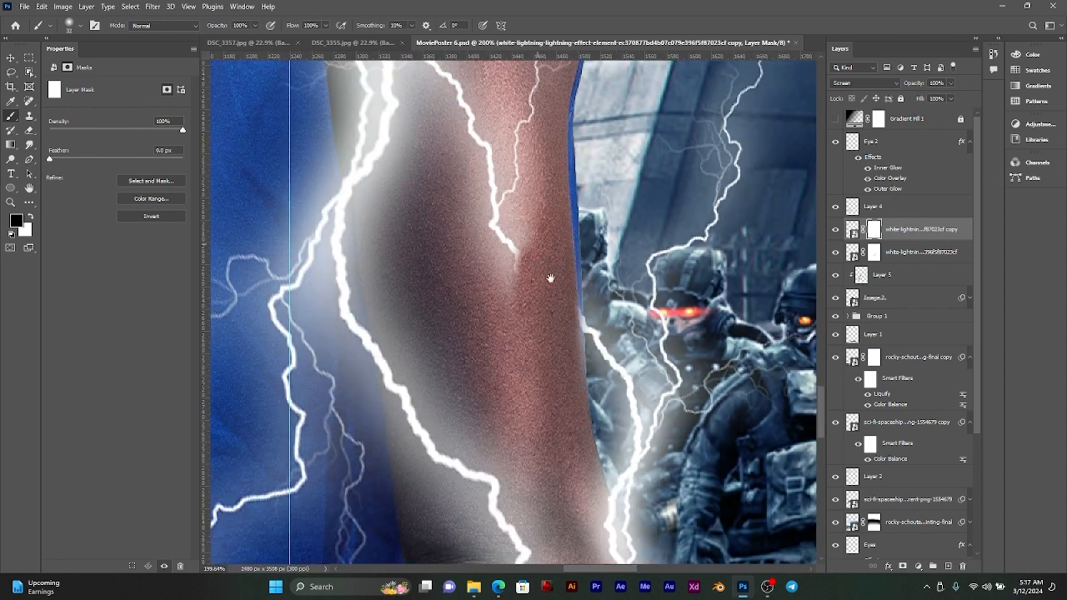
right_click(578, 309)
mouse_move(492, 209)
left_mouse_down()
mouse_move(544, 211)
mouse_move(526, 376)
mouse_move(486, 147)
mouse_move(484, 197)
mouse_move(474, 186)
mouse_move(356, 164)
left_mouse_up()
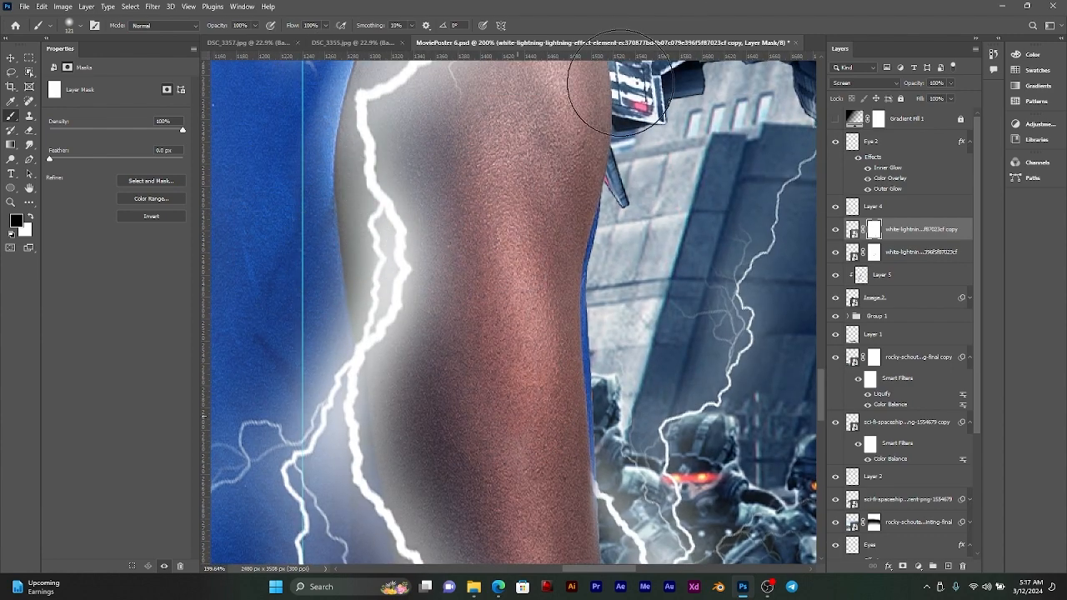
left_click_drag(519, 148, 594, 351)
mouse_move(586, 288)
left_mouse_down()
mouse_move(470, 291)
mouse_move(387, 225)
mouse_move(531, 235)
left_mouse_up()
key("ctrl+z")
key("ctrl+z")
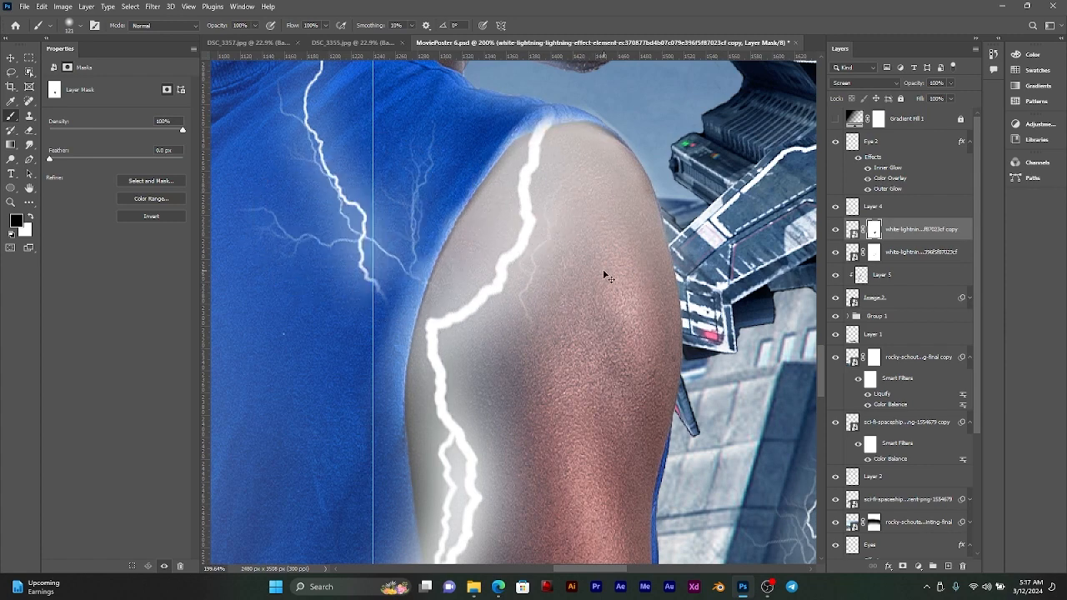
Step: Paint black on the lightning copy's mask to fade its lower bolt where it meets the main bolt on the forearm
scroll(521, 305, "down", 3)
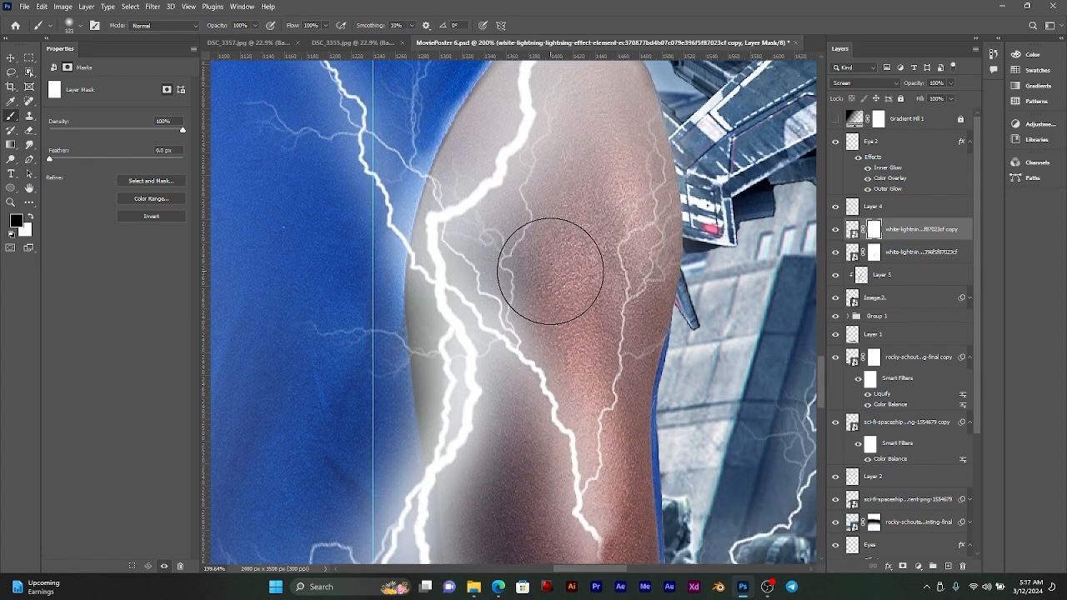
scroll(607, 431, "down", 7)
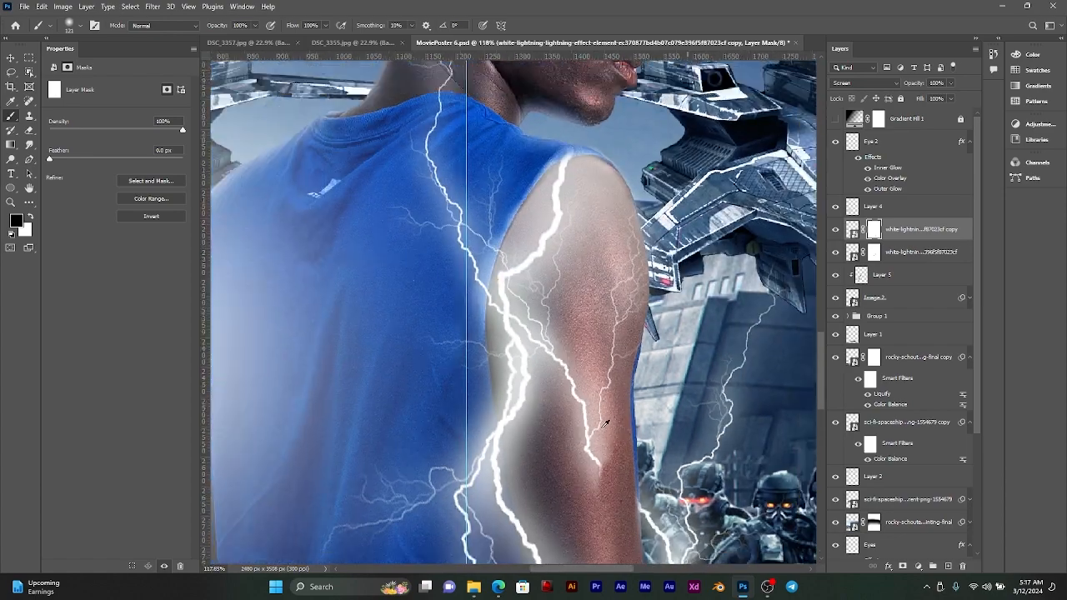
scroll(608, 455, "up", 2)
scroll(609, 456, "down", 3)
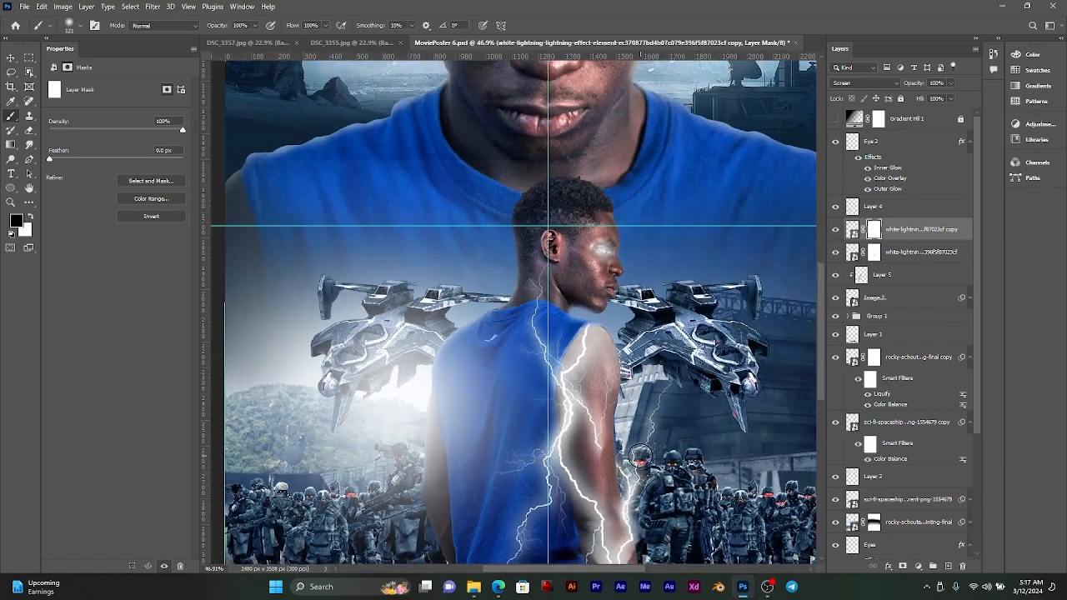
left_click_drag(625, 509, 560, 354)
scroll(570, 434, "up", 6)
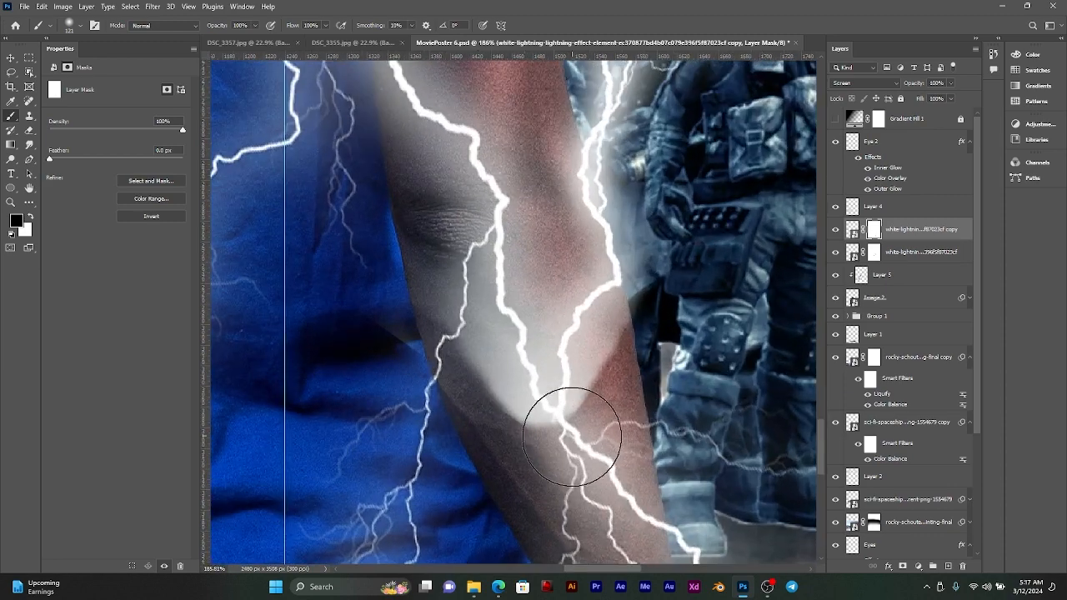
mouse_move(571, 449)
left_mouse_down()
mouse_move(463, 418)
mouse_move(467, 404)
mouse_move(403, 310)
left_mouse_up()
mouse_move(617, 411)
left_mouse_down()
mouse_move(646, 318)
mouse_move(637, 385)
mouse_move(628, 392)
mouse_move(624, 367)
mouse_move(615, 411)
left_mouse_up()
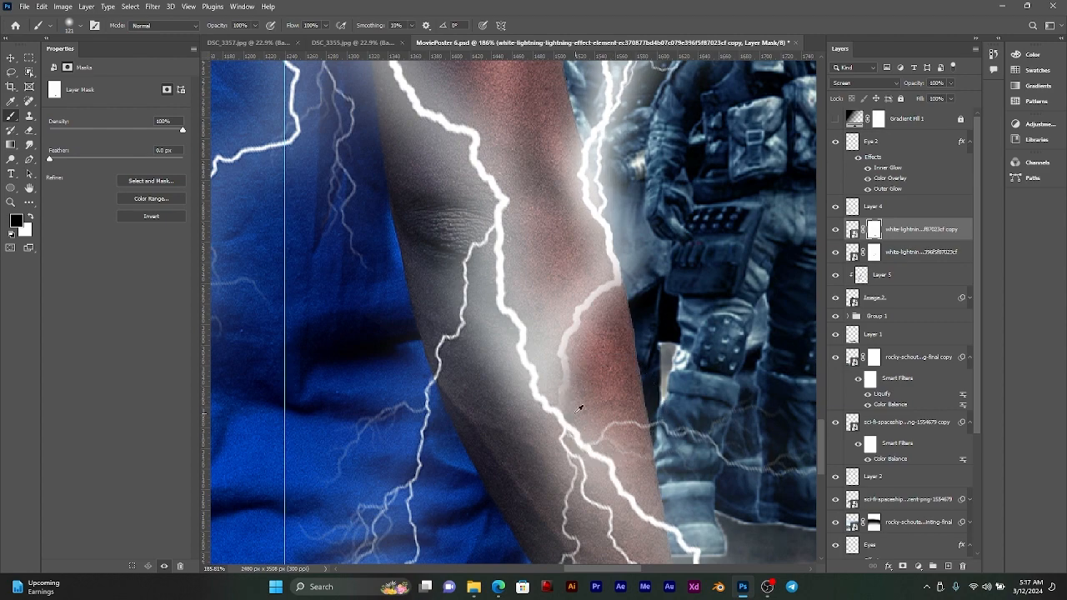
Step: Paint white on the mask with a smaller brush to restore the forearm bolt from the main-bolt junction up to the arm's outer edge
scroll(575, 400, "up", 4)
scroll(571, 367, "up", 1)
left_click_drag(578, 401, 443, 401)
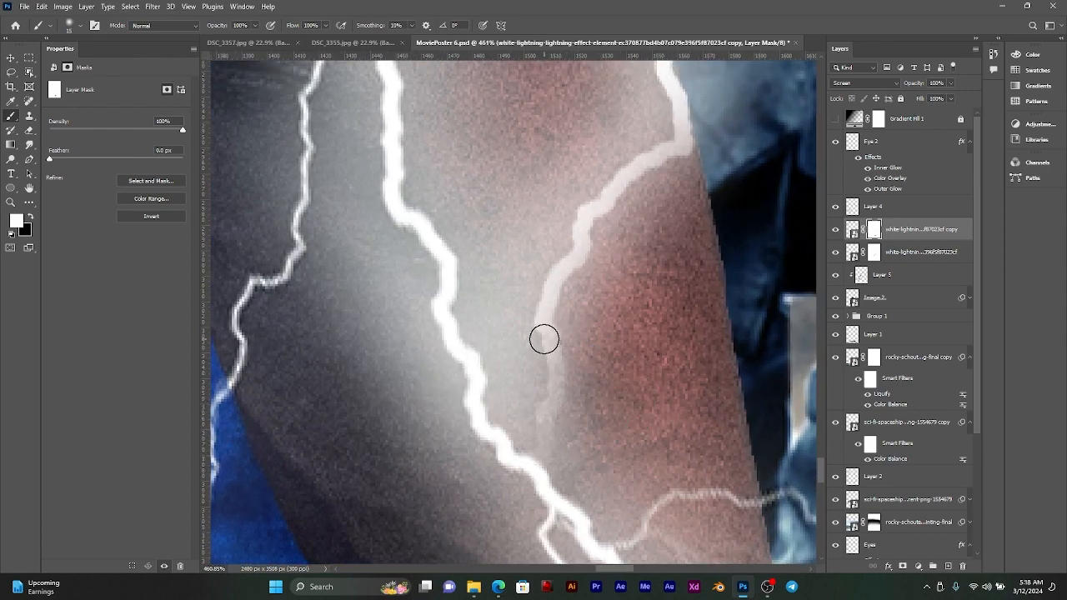
mouse_move(543, 338)
left_mouse_down()
mouse_move(551, 403)
mouse_move(533, 460)
left_mouse_up()
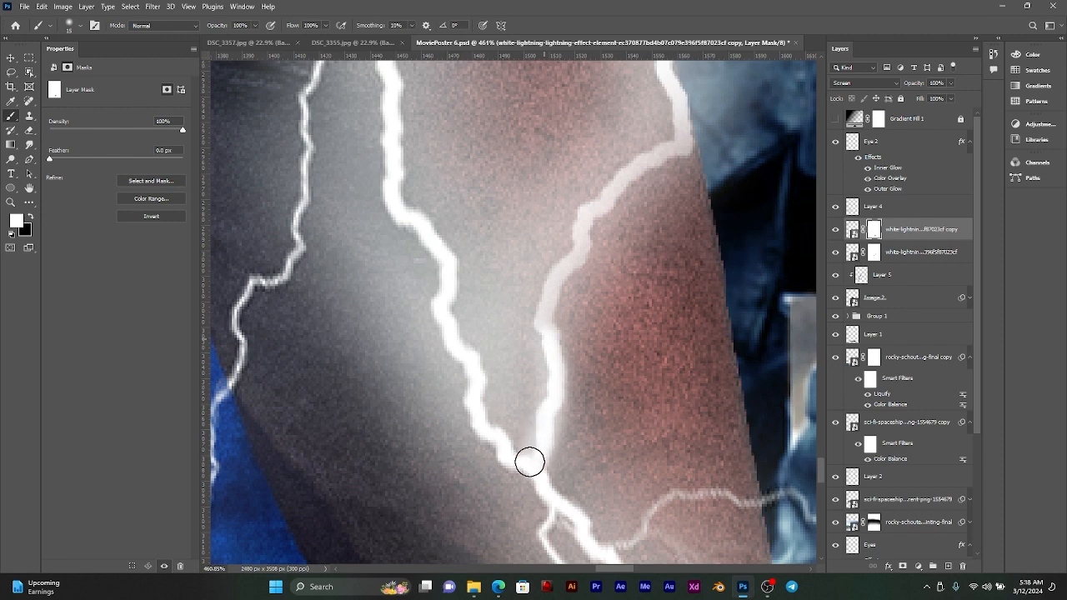
mouse_move(540, 367)
left_mouse_down()
mouse_move(547, 309)
mouse_move(574, 234)
mouse_move(616, 177)
mouse_move(671, 137)
mouse_move(679, 97)
mouse_move(684, 157)
left_mouse_up()
scroll(687, 153, "up", 3)
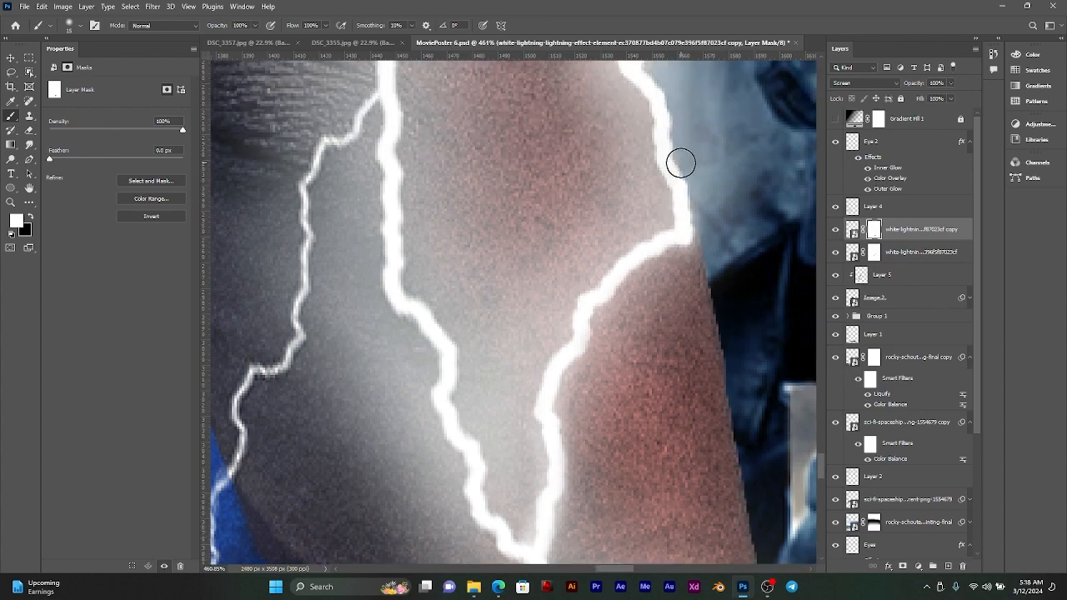
scroll(664, 124, "down", 10)
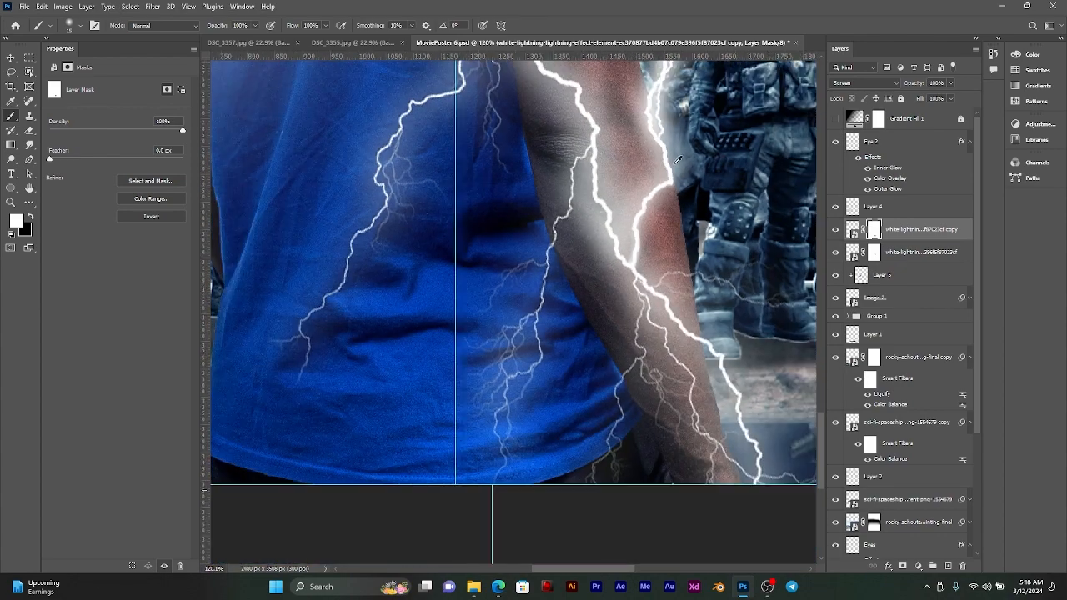
scroll(656, 162, "down", 3)
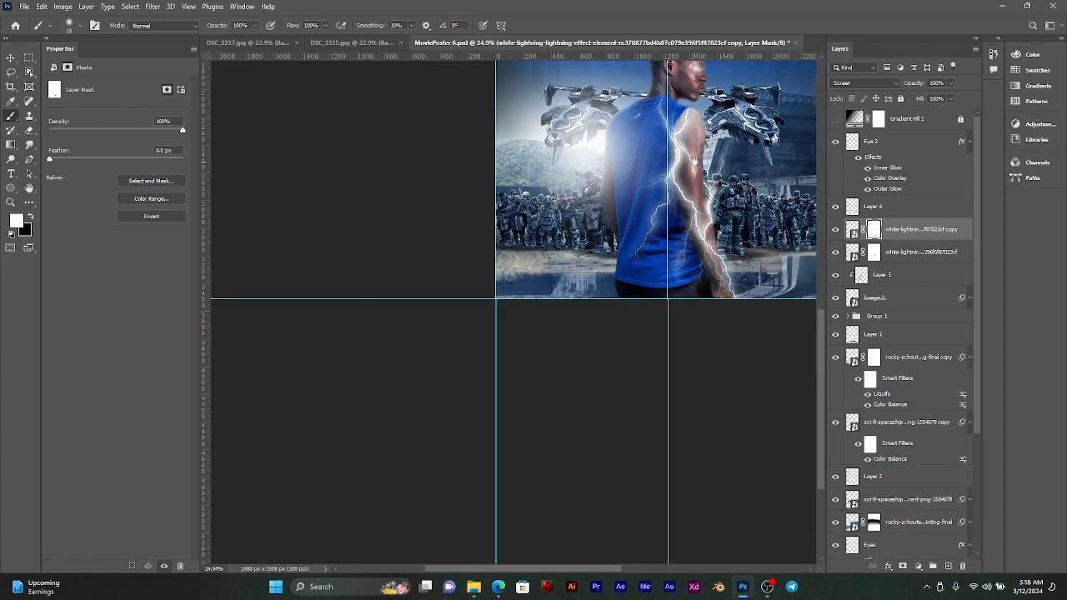
Step: Duplicate the lightning copy and place the new bolt beside the smaller man's other arm, in front of the soldiers
left_click_drag(695, 162, 691, 215)
left_click(908, 254, "shift")
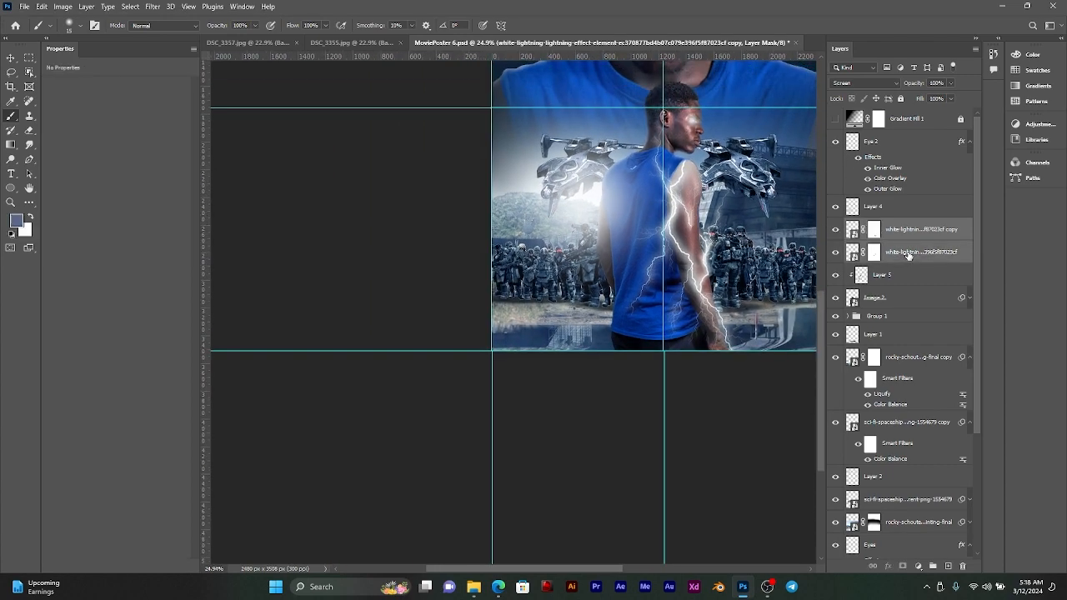
scroll(695, 240, "down", 3)
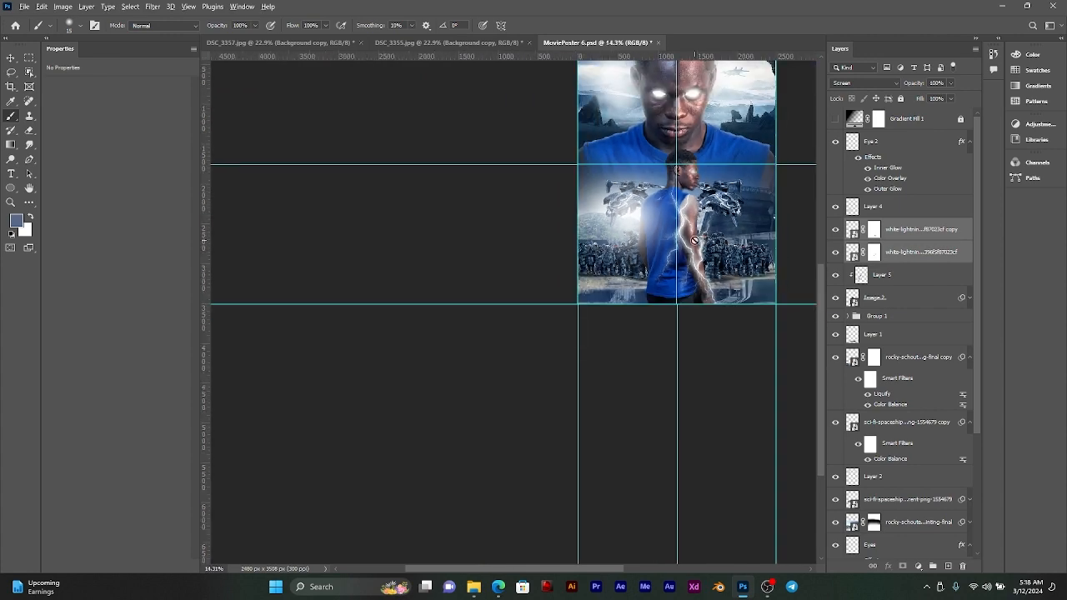
scroll(694, 240, "up", 5)
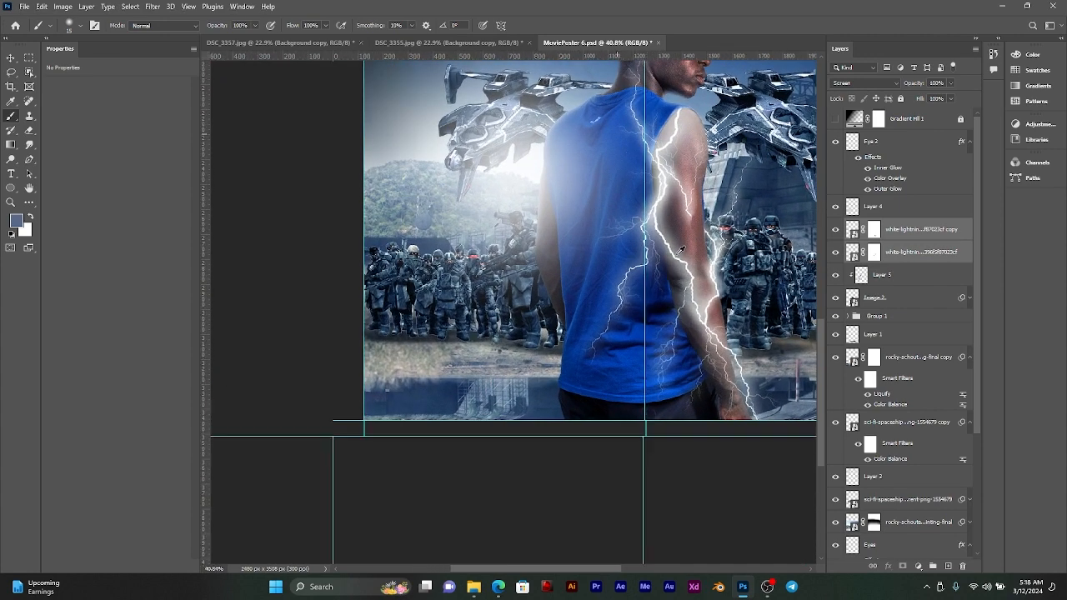
left_click(911, 232)
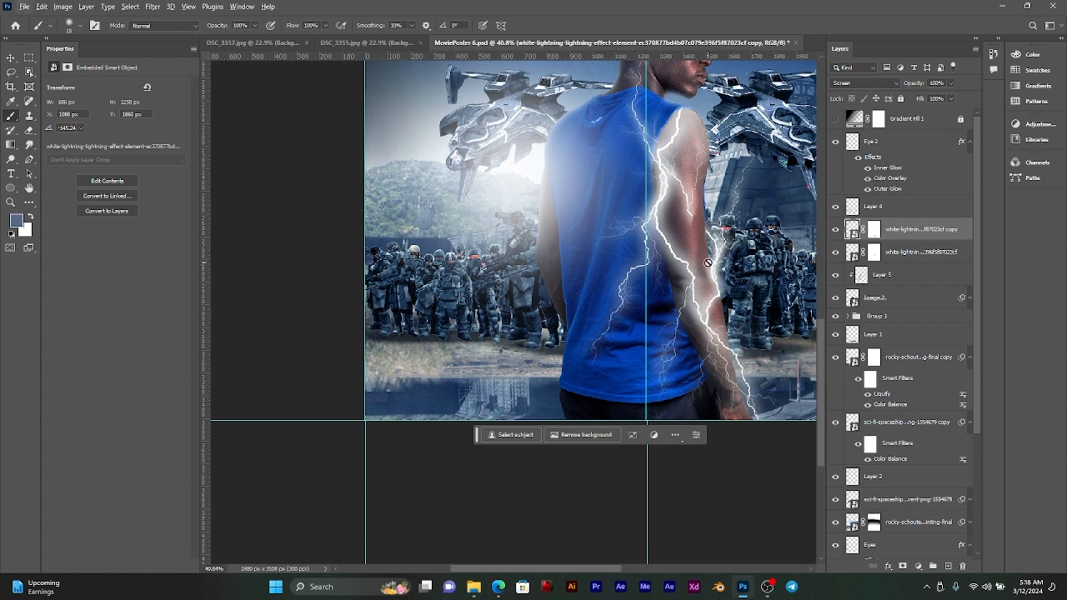
key("v")
key("alt+v")
left_click(10, 60)
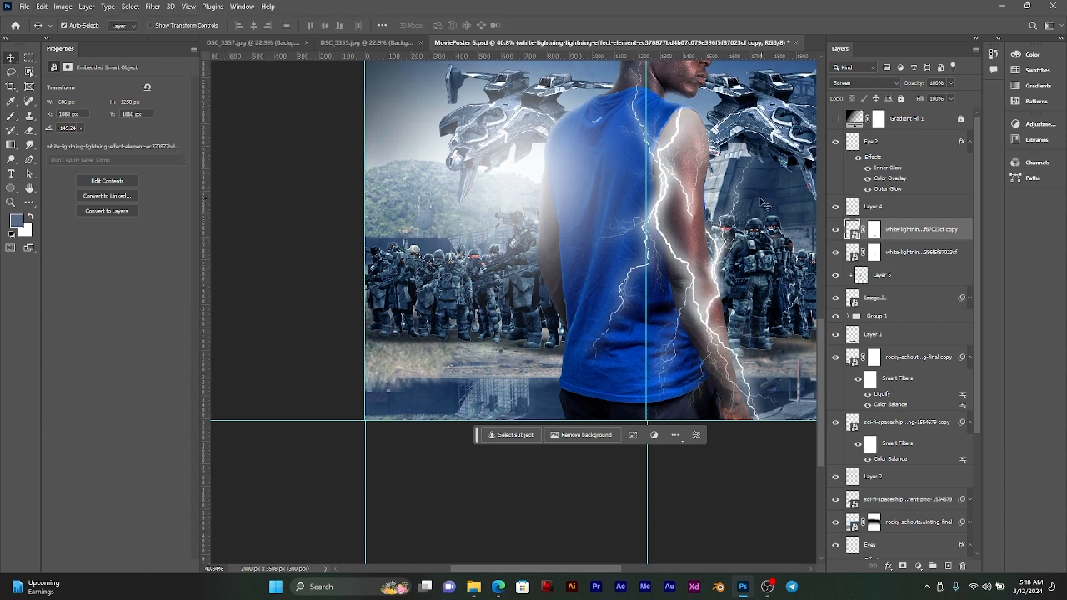
left_click_drag(712, 259, 541, 241)
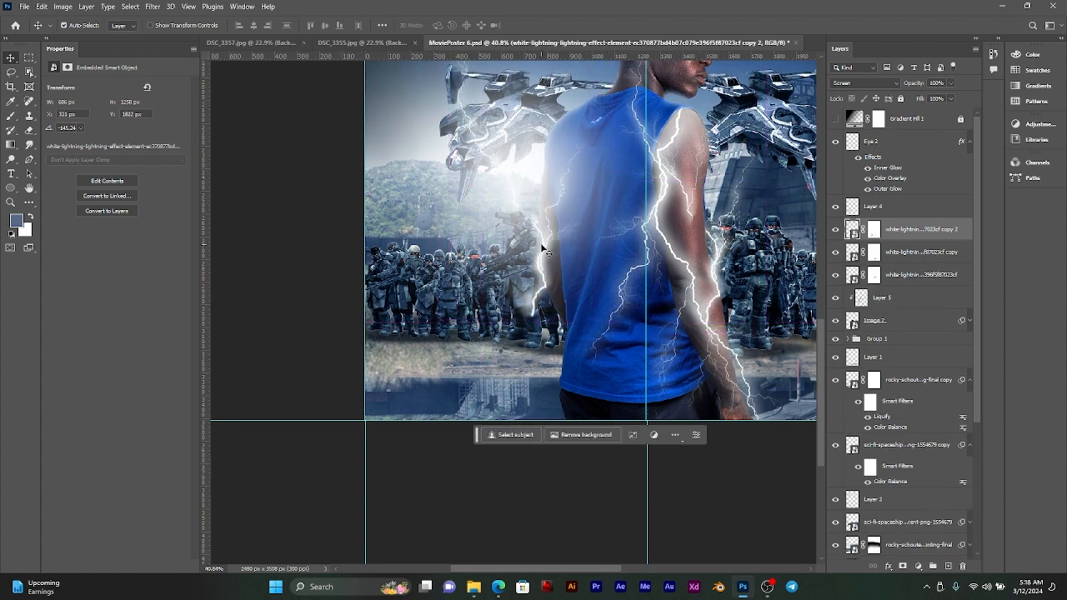
Step: Flip the new lightning copy vertically and move it down so the main bolt runs along the man's other arm
key("ctrl+t")
right_click(549, 248)
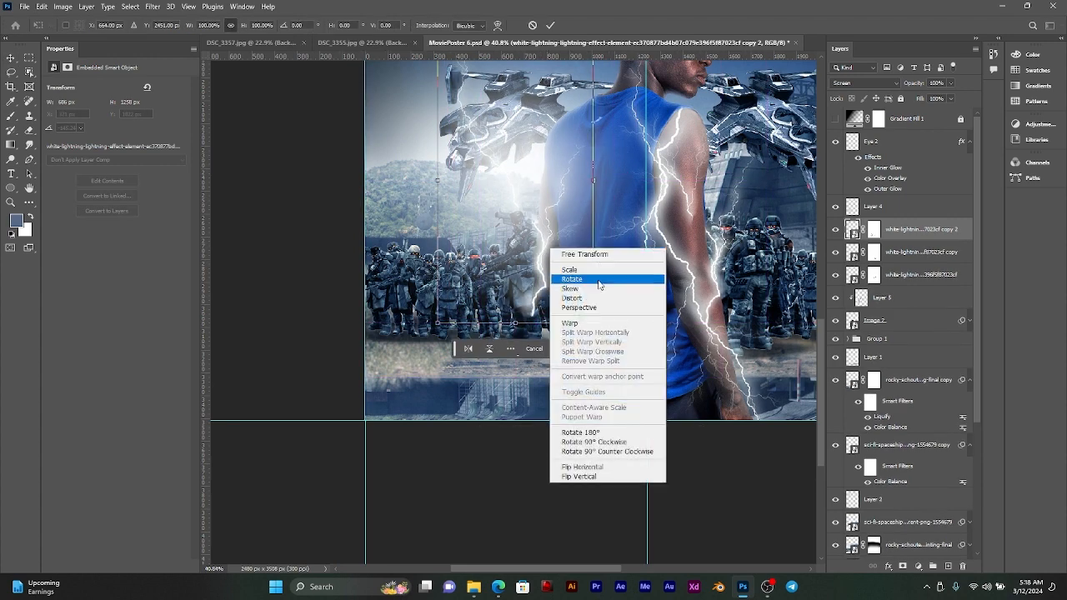
left_click(591, 477)
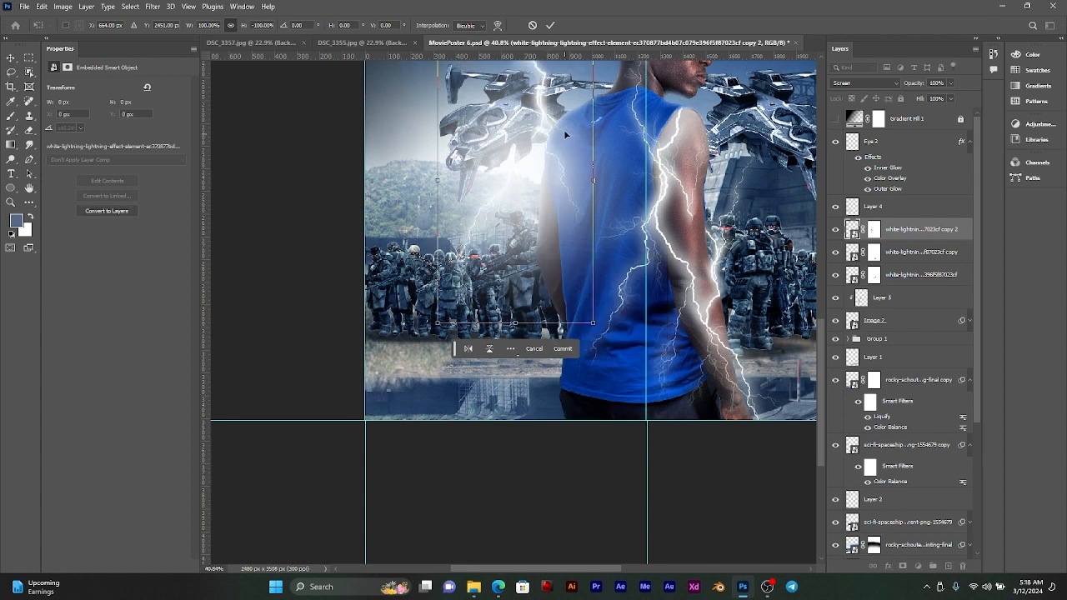
left_click_drag(541, 113, 544, 210)
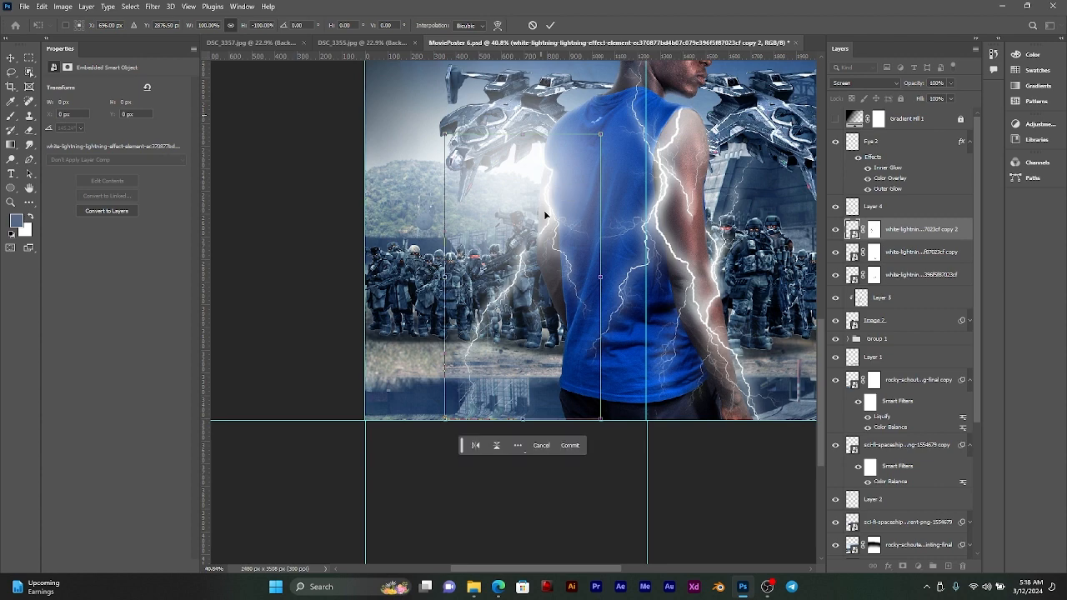
left_click(549, 25)
Step: Rotate the new lightning copy by 9.97° and shift it so the bolt follows the outer edge of the man's other arm
scroll(548, 257, "up", 5)
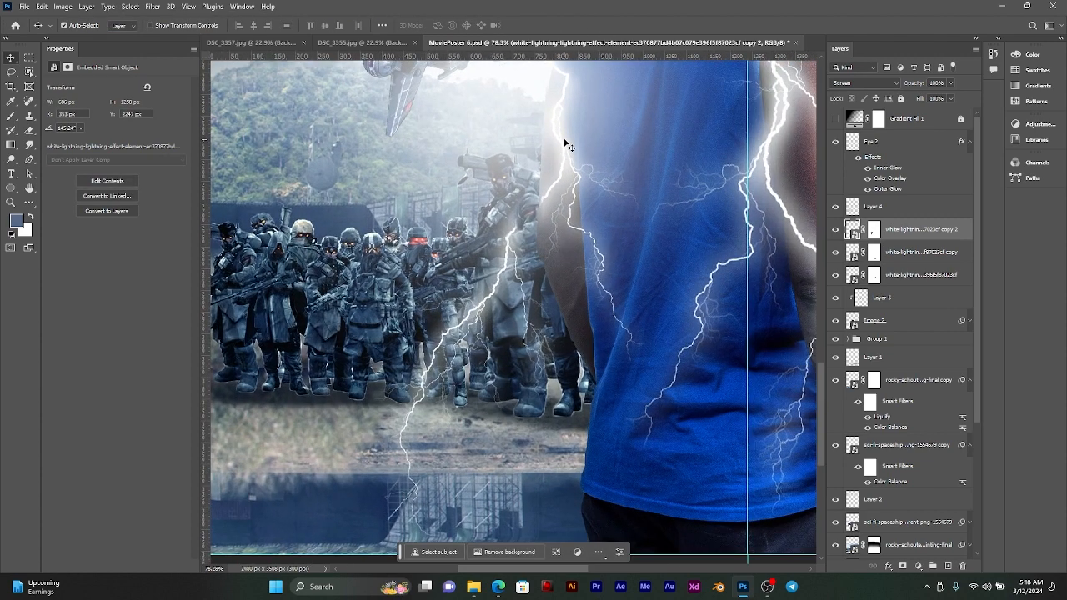
left_click(568, 149)
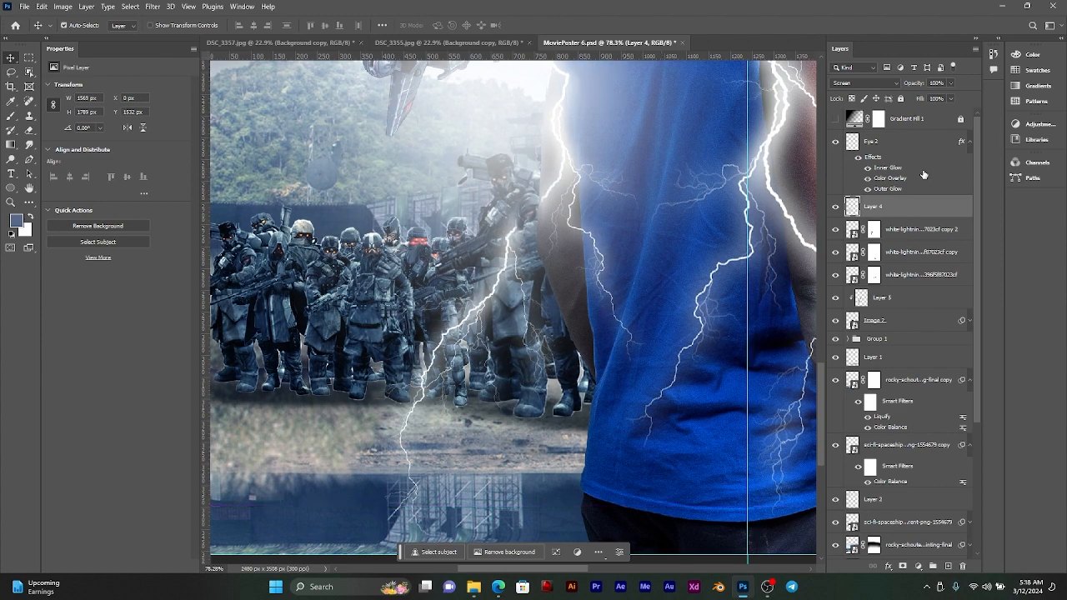
left_click(923, 230)
key("ctrl+t")
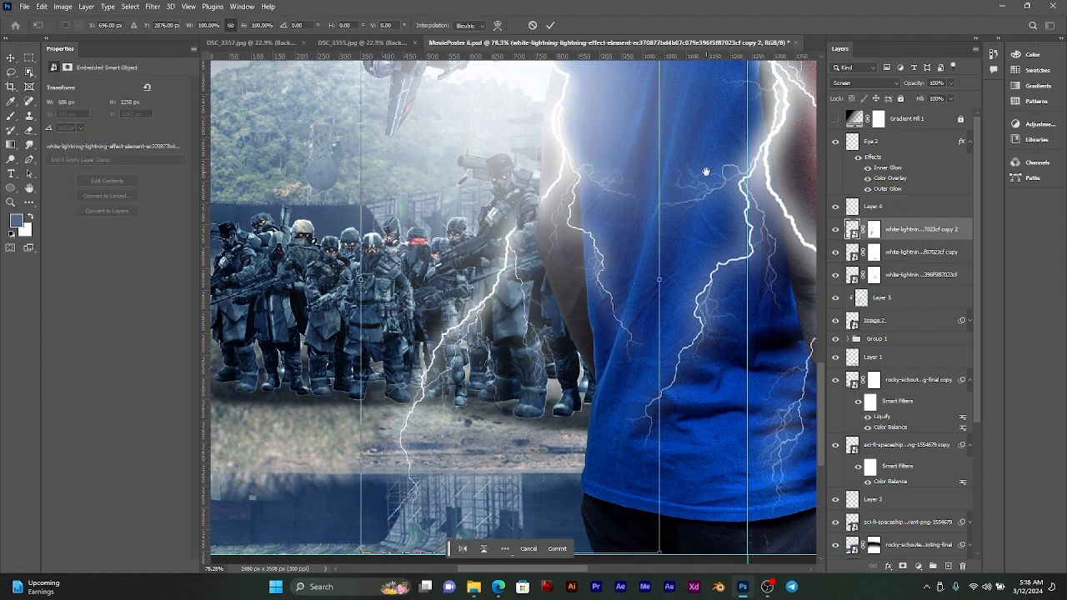
left_click_drag(706, 172, 722, 348)
key("Return")
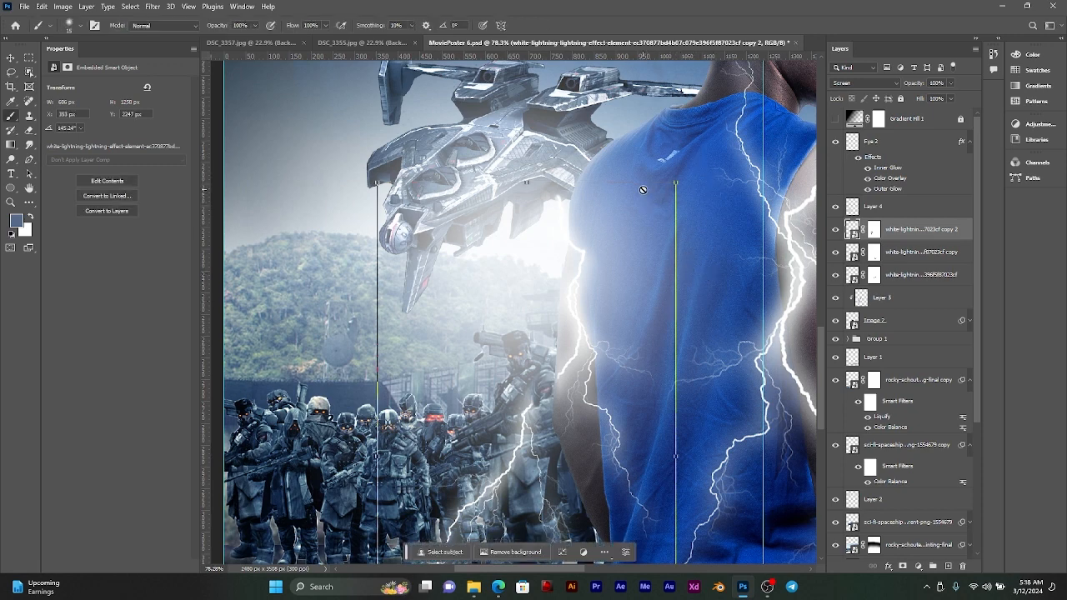
key("v")
key("ctrl+t")
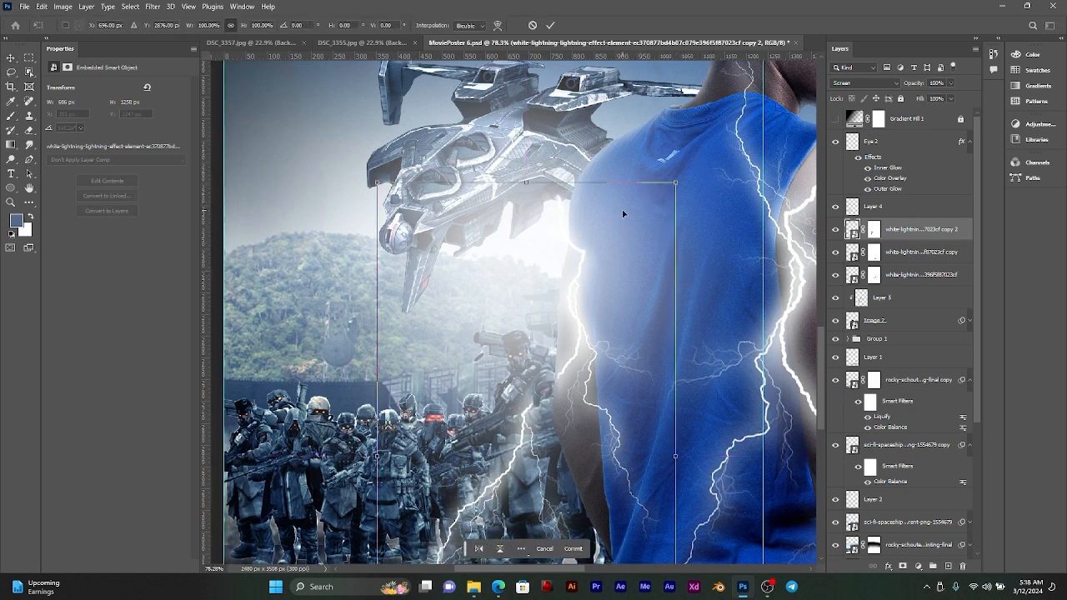
left_click_drag(676, 177, 707, 206)
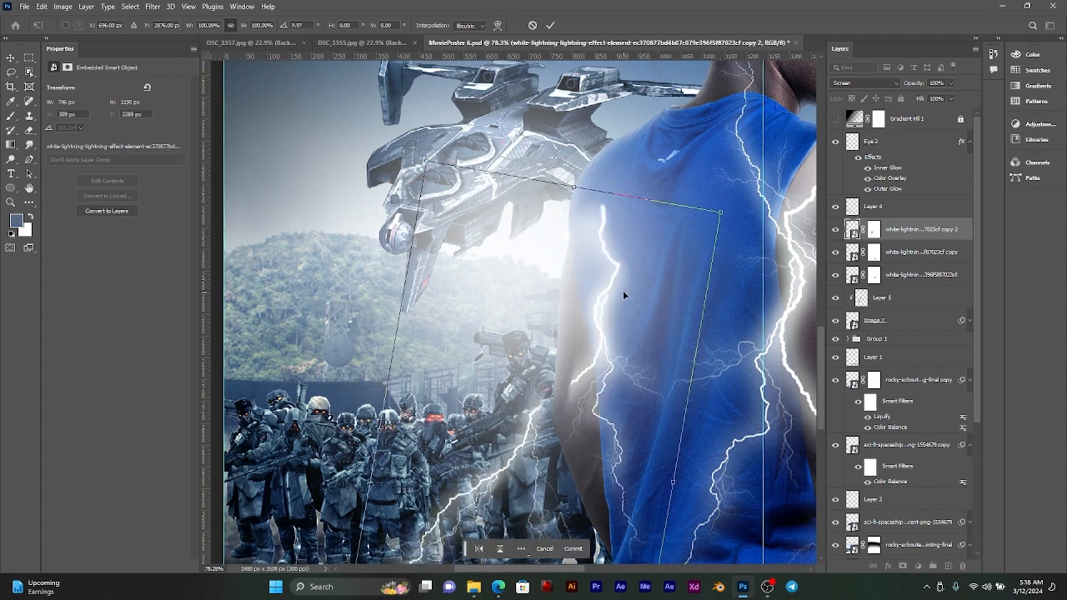
left_click_drag(623, 295, 588, 309)
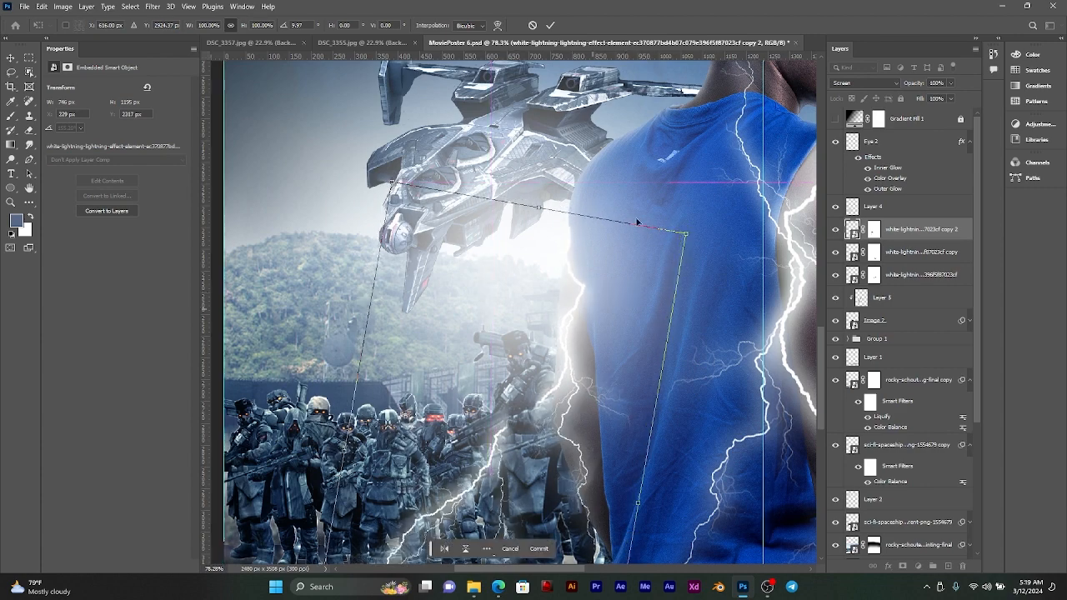
left_click(549, 26)
scroll(579, 352, "down", 5)
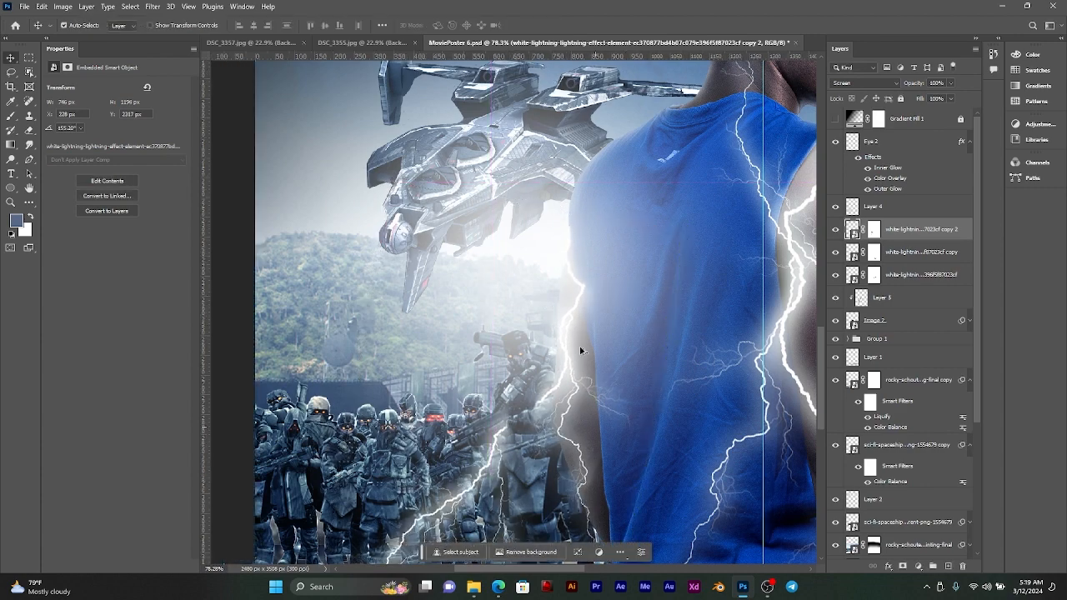
scroll(586, 351, "down", 2)
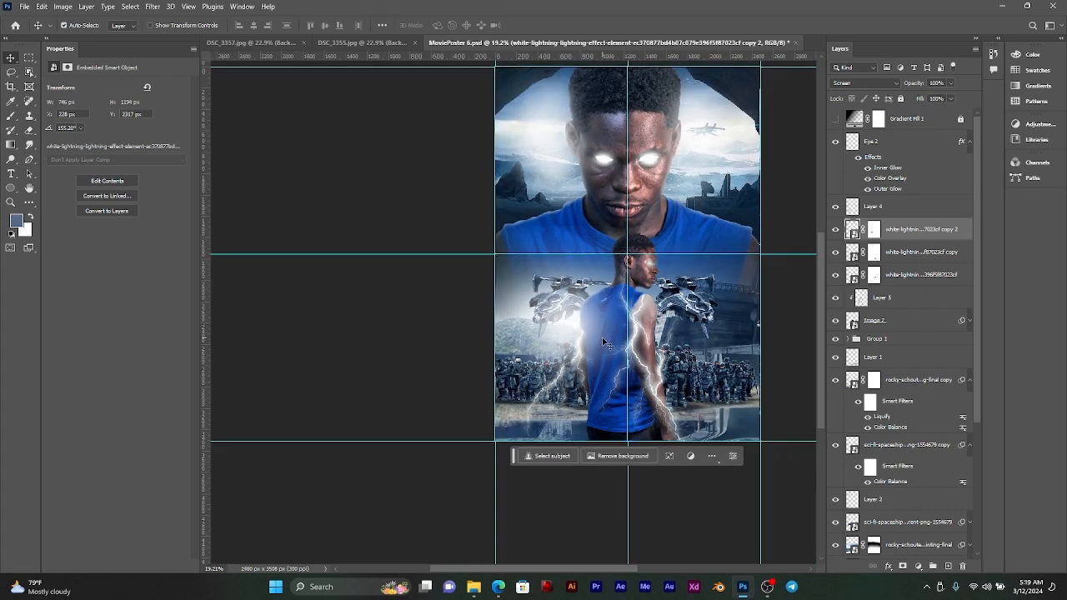
left_click_drag(646, 323, 633, 328)
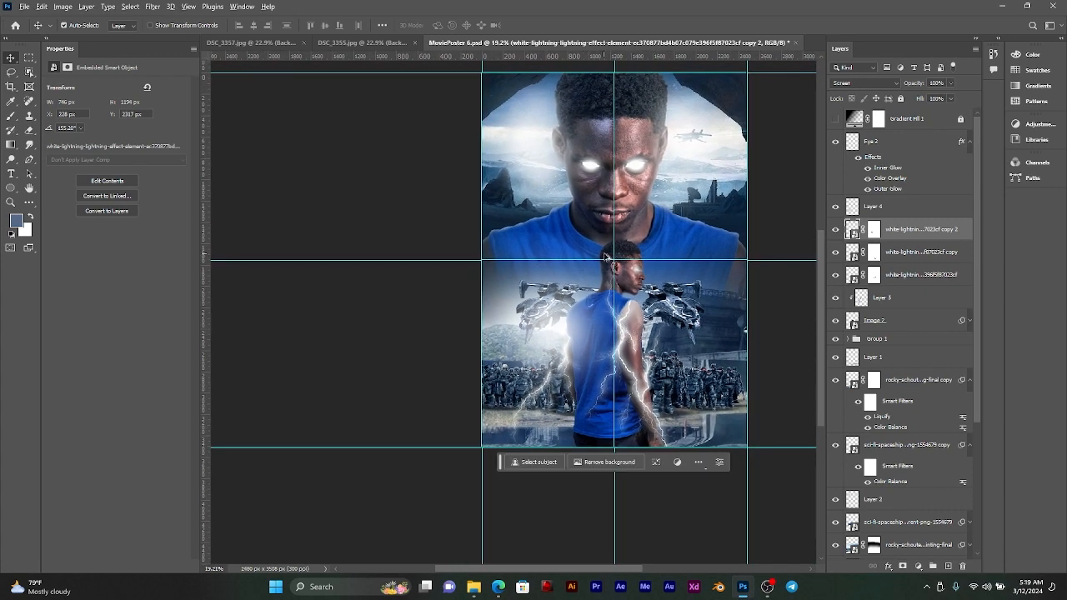
scroll(606, 257, "up", 5)
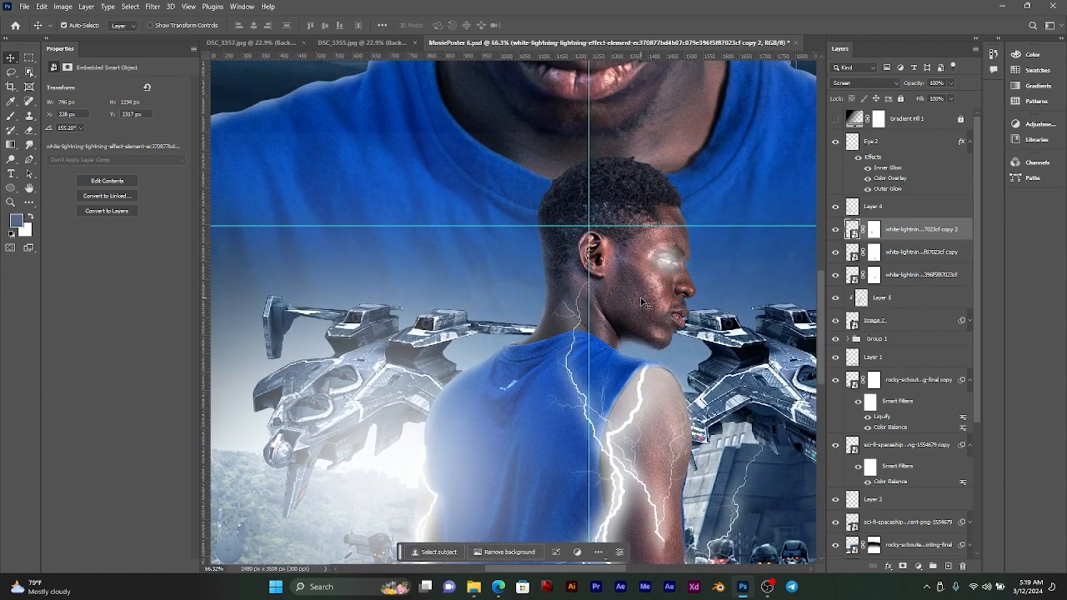
scroll(634, 302, "down", 3)
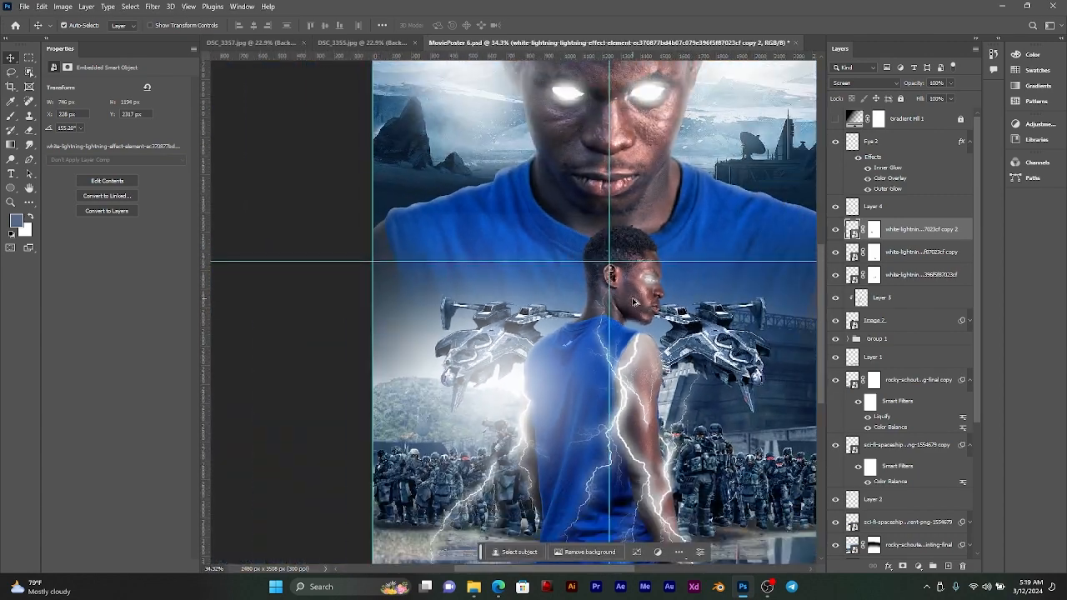
left_click_drag(633, 301, 640, 331)
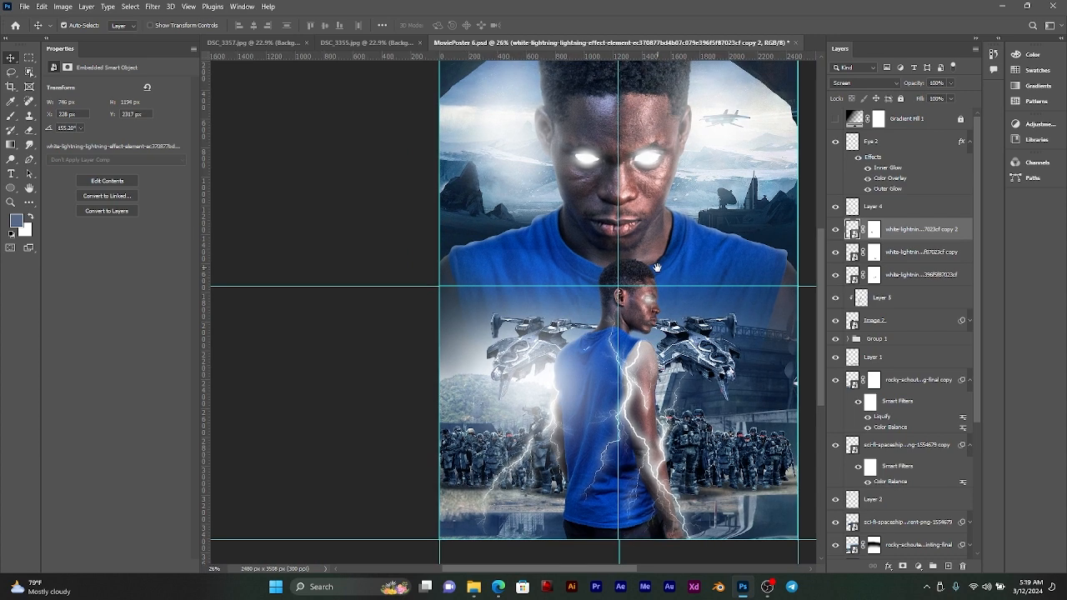
Step: Duplicate the lightning copy 2 layer and flip the new copy vertically
scroll(672, 294, "up", 2)
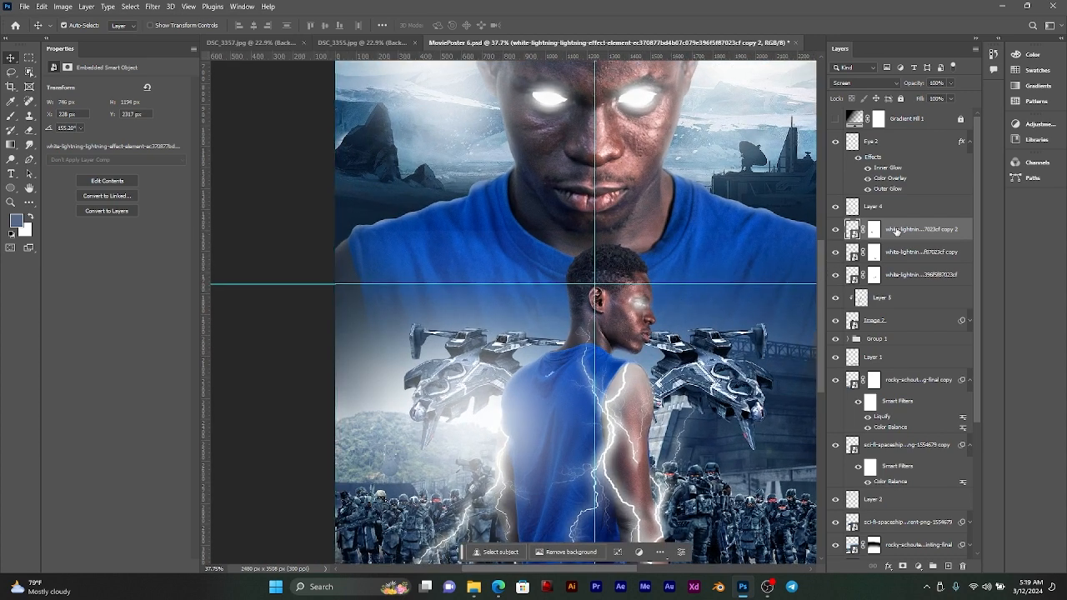
key("ctrl+j")
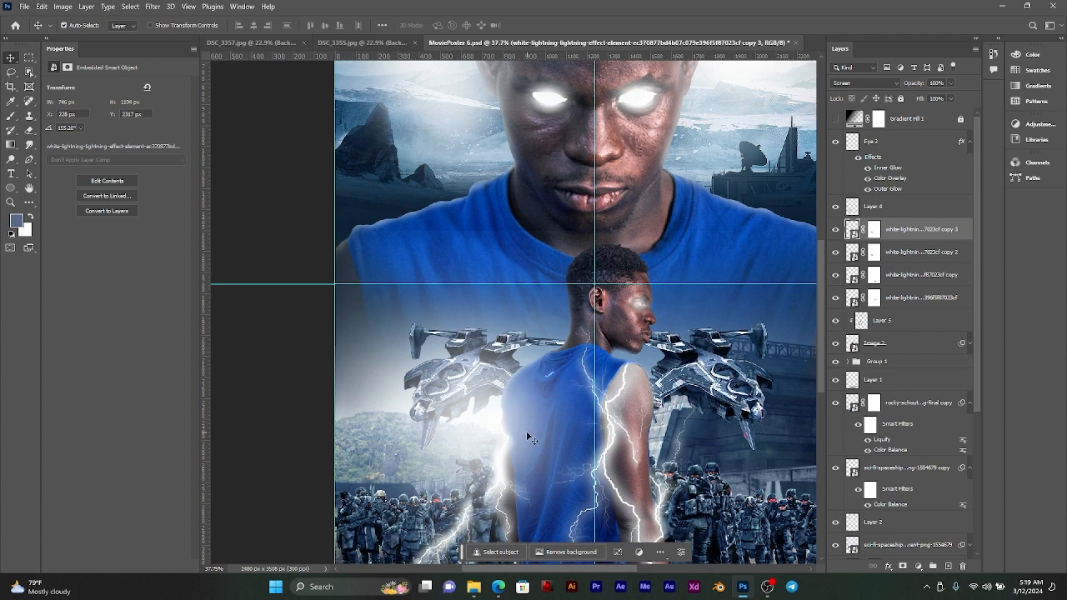
scroll(526, 431, "down", 3)
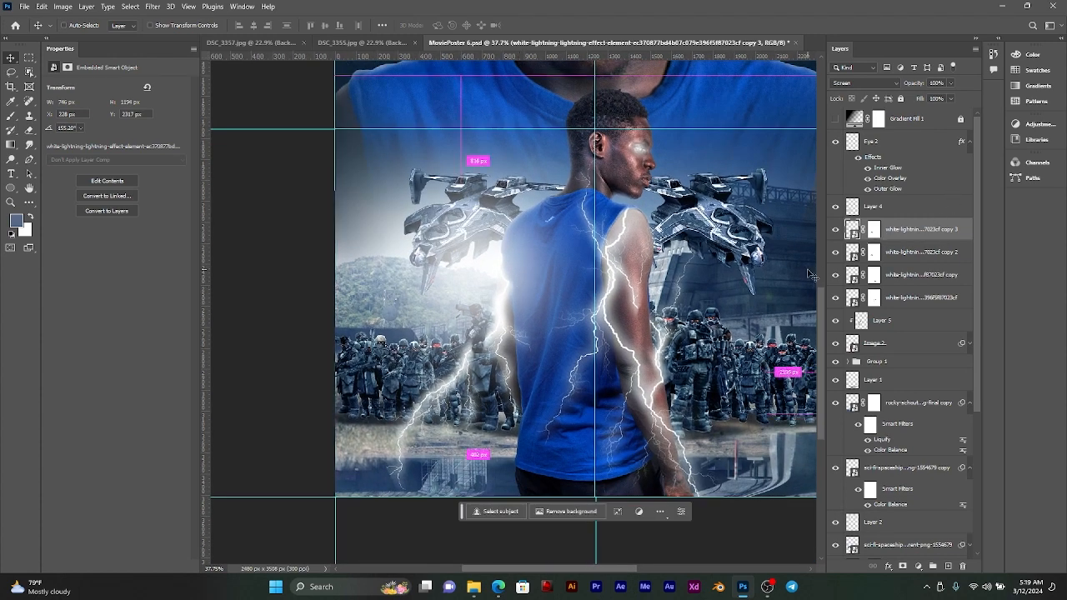
key("ctrl+t")
right_click(494, 332)
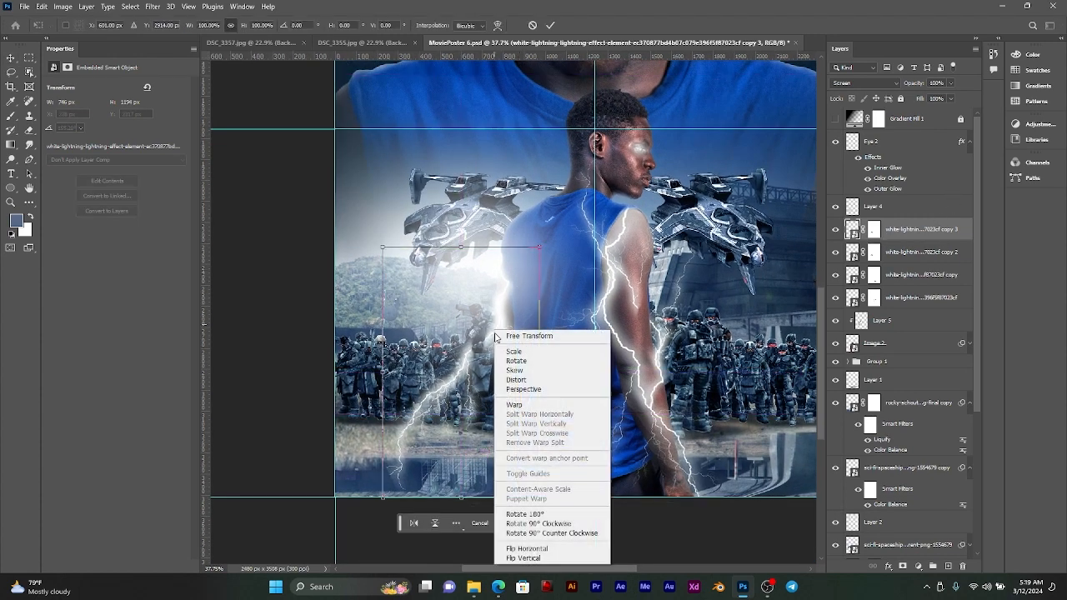
left_click(534, 557)
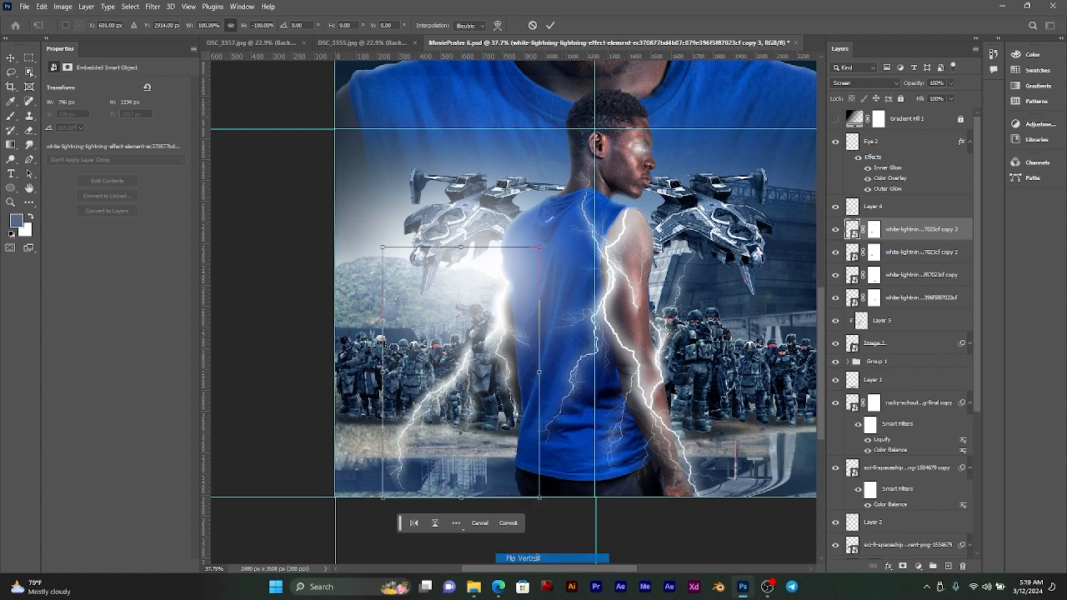
Step: Scale the new lightning copy to 60.15%, rotate it by 7.65° and place it against the smaller man's forearm beside the soldiers
left_click_drag(493, 435, 519, 431)
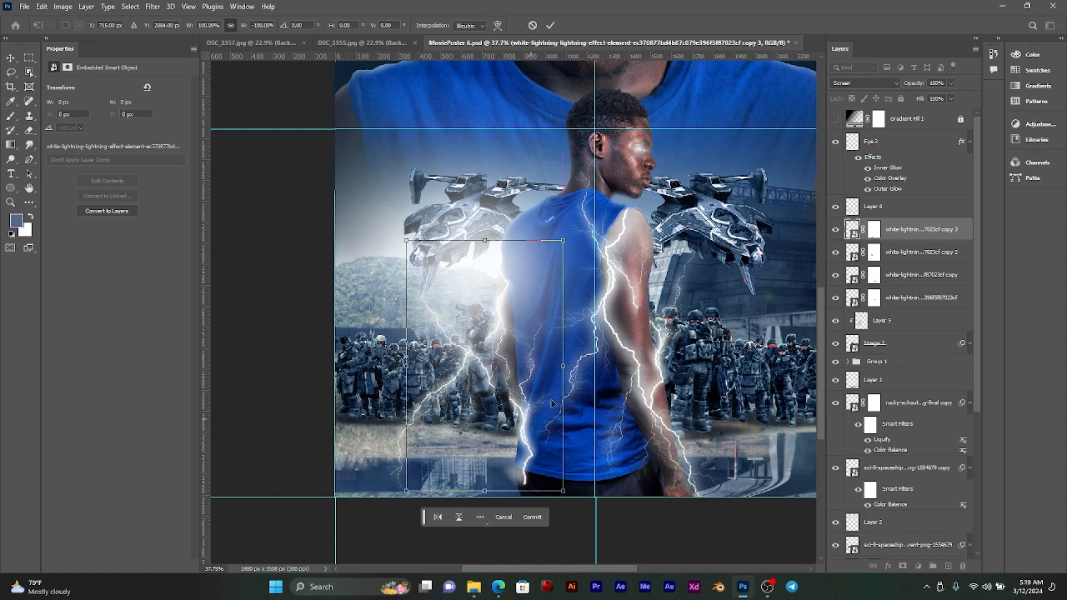
left_click_drag(577, 360, 571, 327)
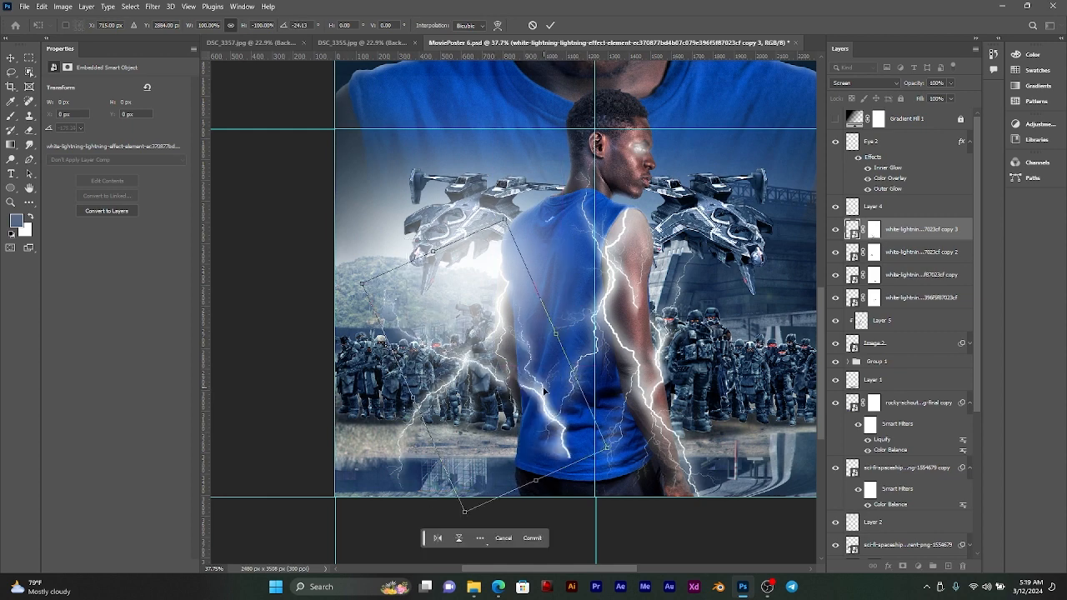
left_click_drag(542, 384, 531, 390)
left_click_drag(567, 315, 506, 387)
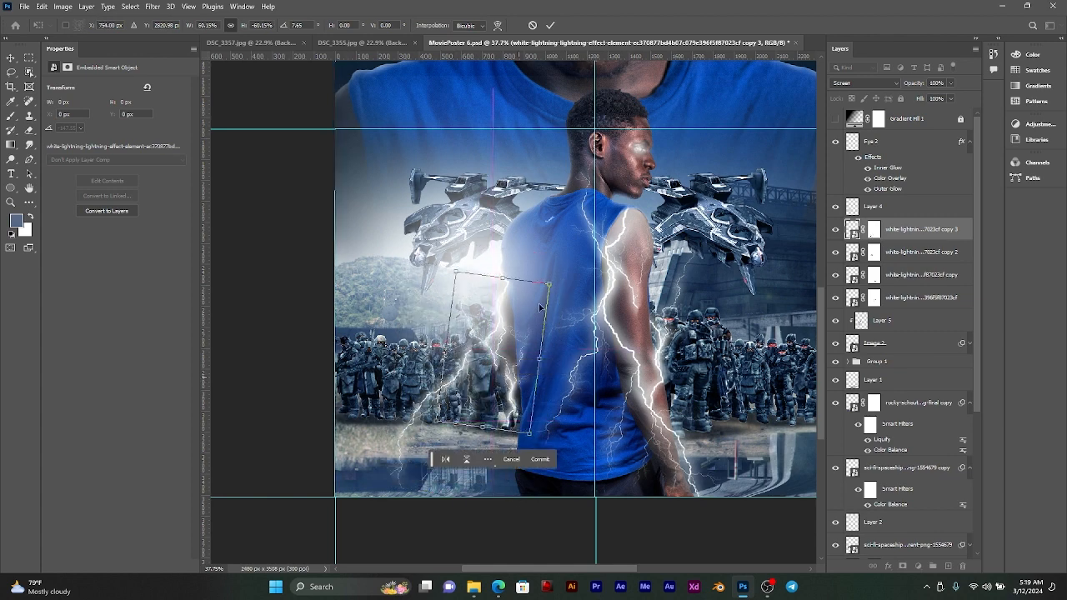
left_click(551, 25)
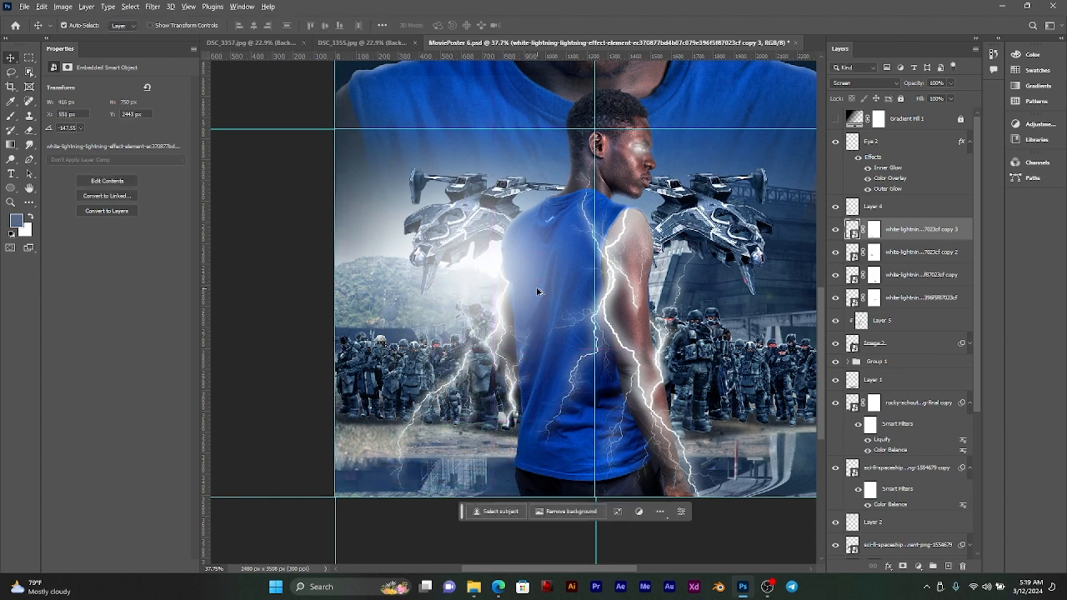
Step: Shift the small bolt up along the smaller man's arm and lock Layer 4
scroll(527, 408, "up", 4)
left_click_drag(514, 391, 556, 312)
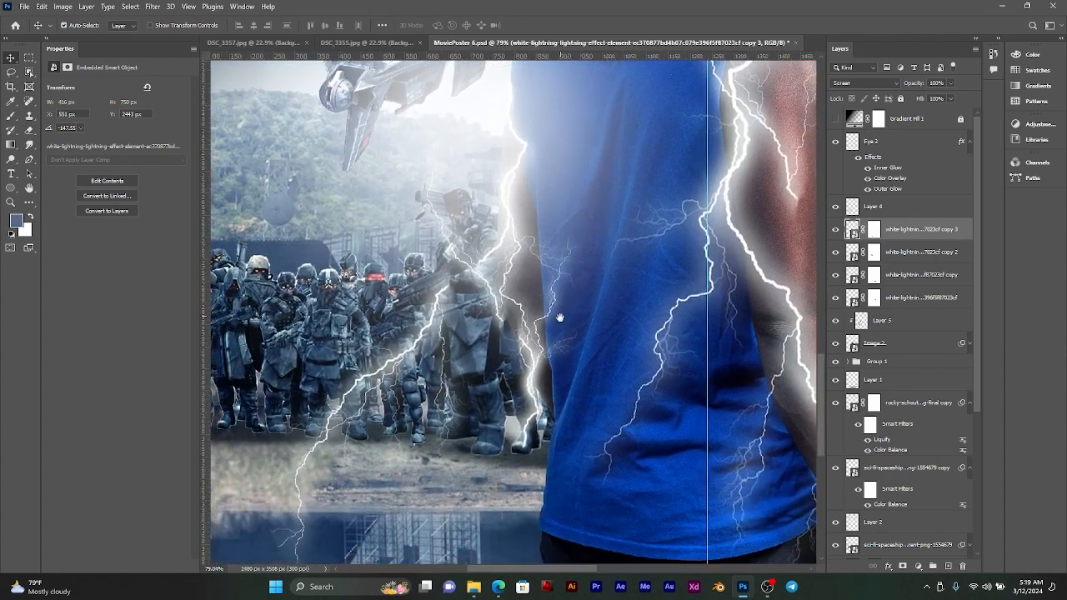
left_click_drag(538, 380, 539, 339)
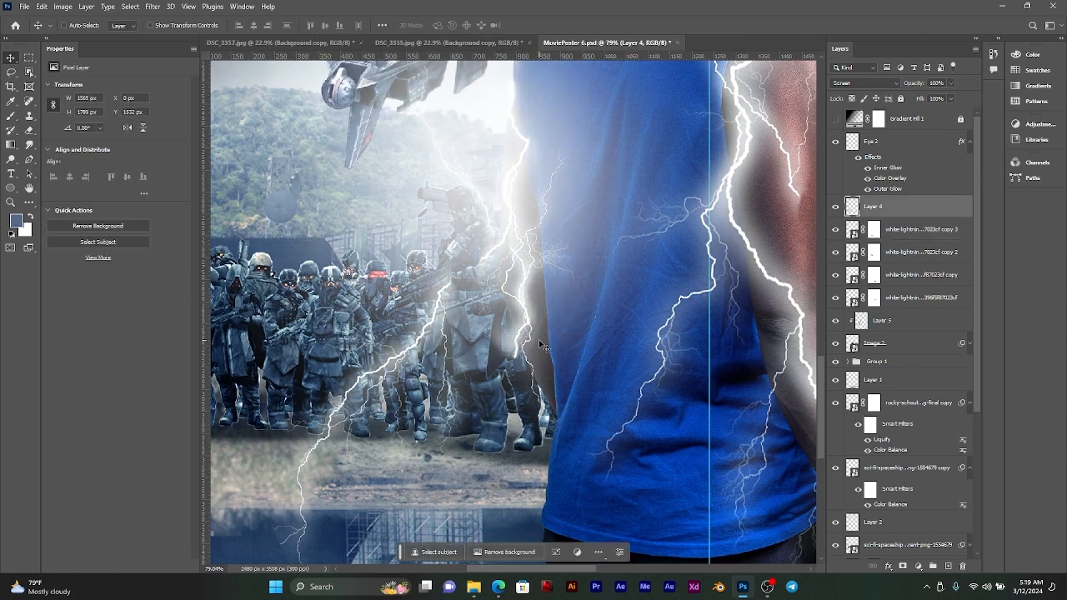
key("ctrl+z")
left_click(900, 99)
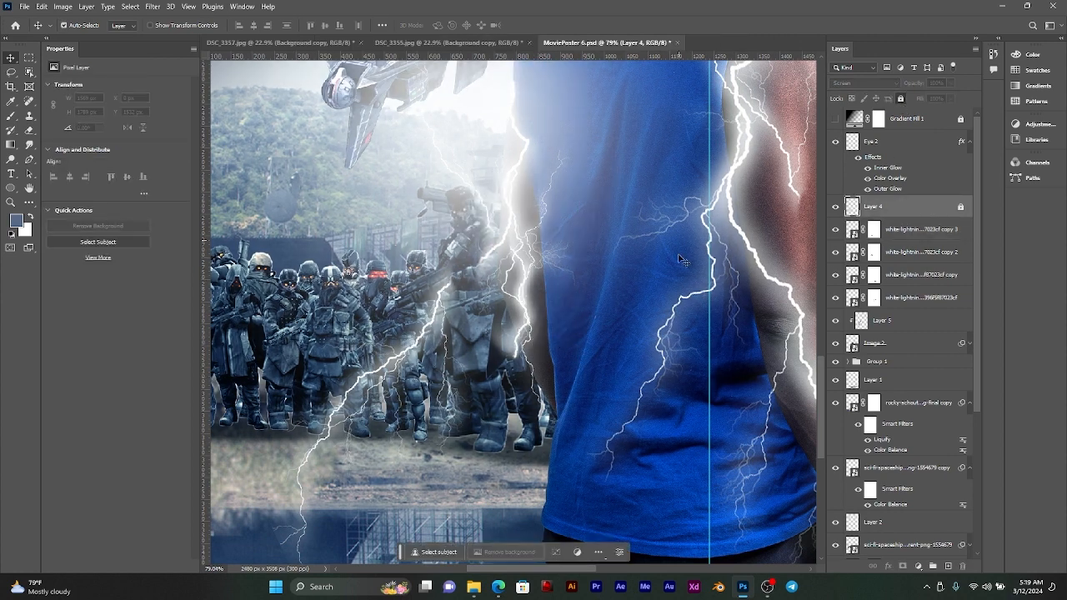
Step: Rotate the small bolt by -12.31° and move it down so it follows the forearm next to the shirt's edge
left_click(515, 301)
key("ctrl+t")
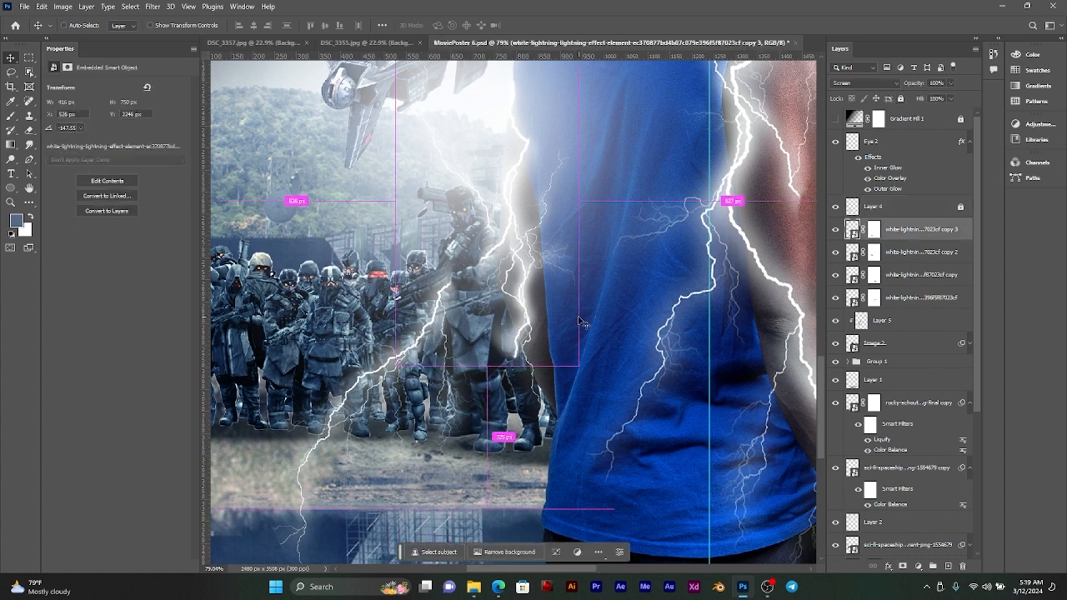
left_click_drag(620, 279, 605, 252)
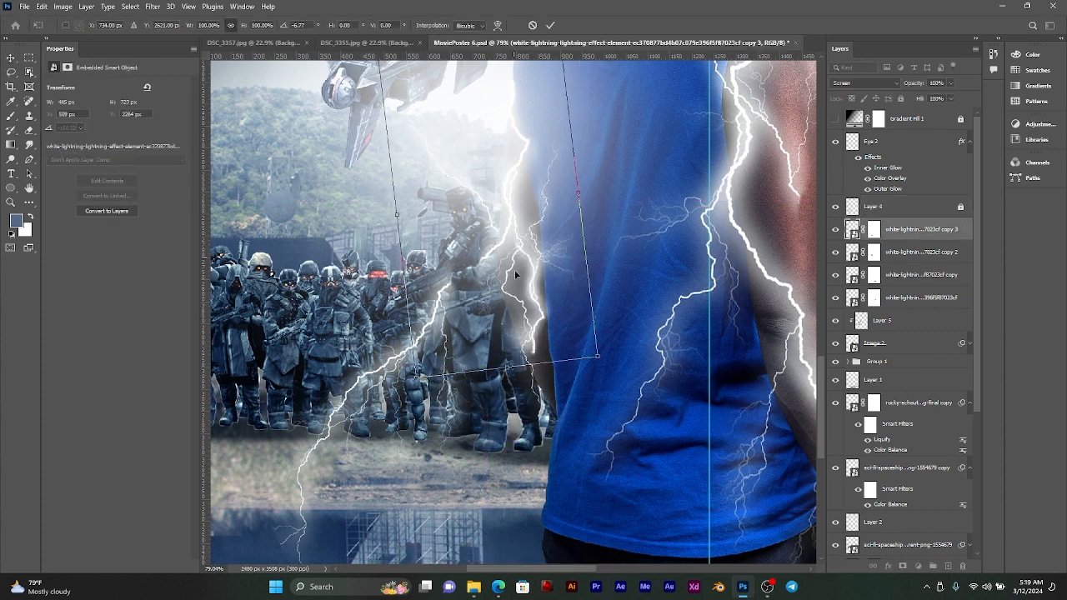
left_click_drag(513, 272, 523, 372)
left_click_drag(609, 292, 597, 277)
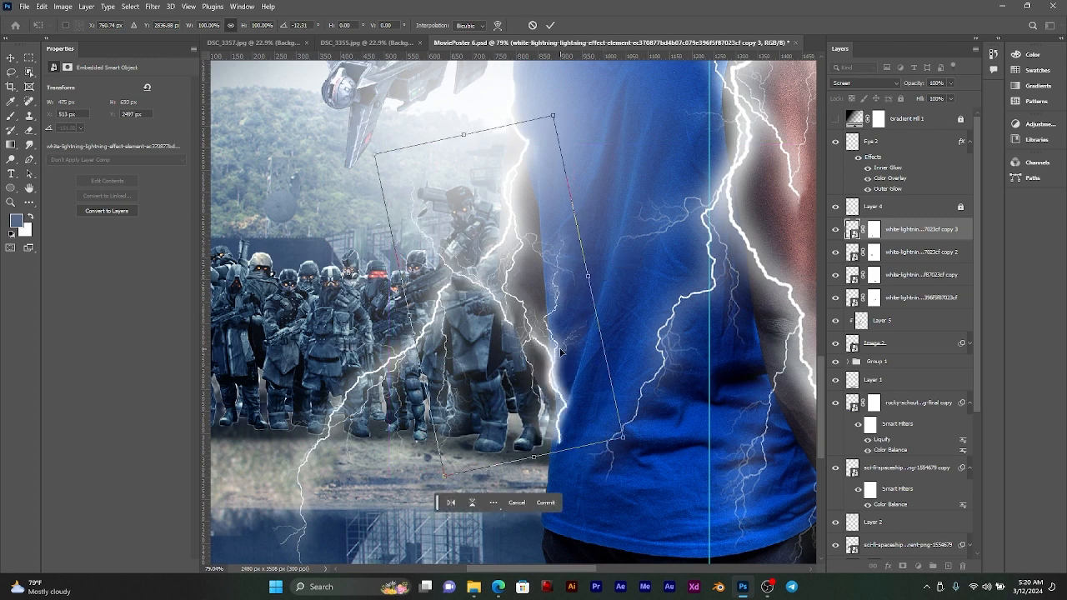
left_click_drag(563, 354, 551, 335)
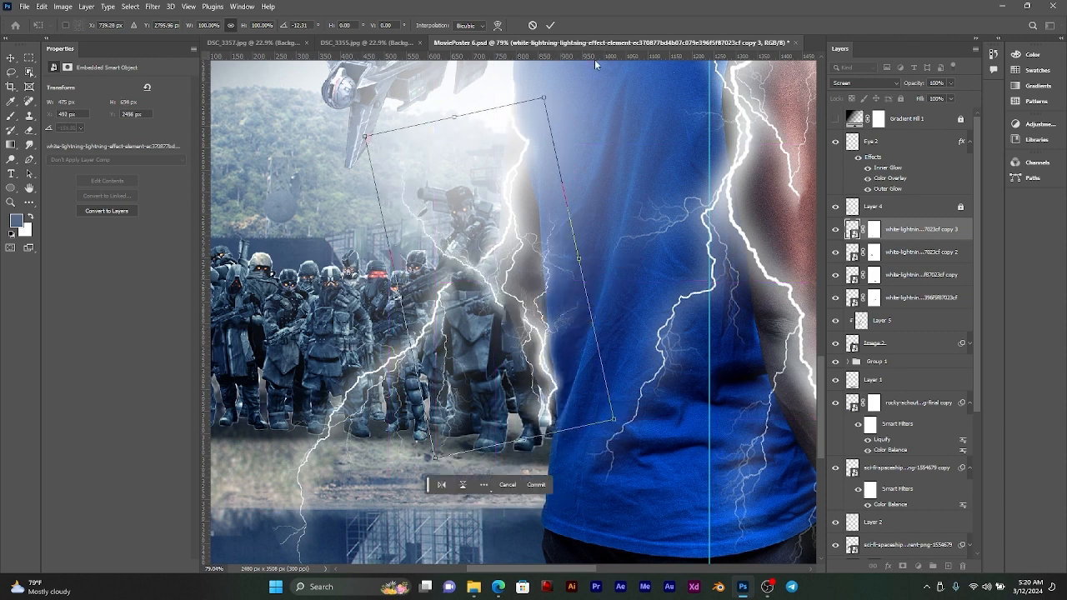
left_click(554, 26)
Step: Examine how the lightning wraps around both of the smaller man's arms, up close and across the lower poster
scroll(542, 398, "down", 3)
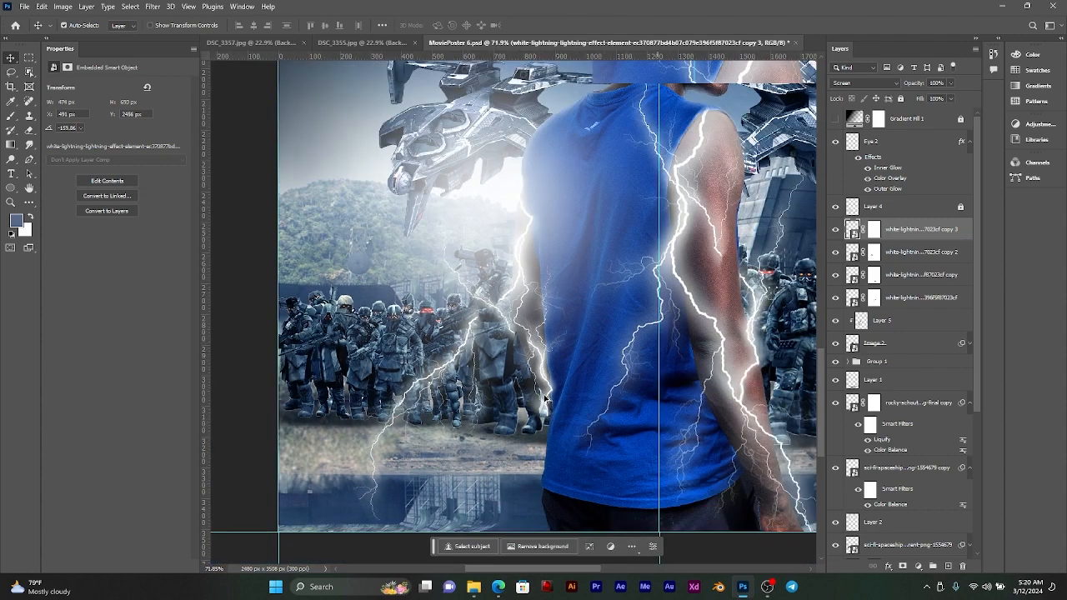
scroll(554, 396, "down", 4)
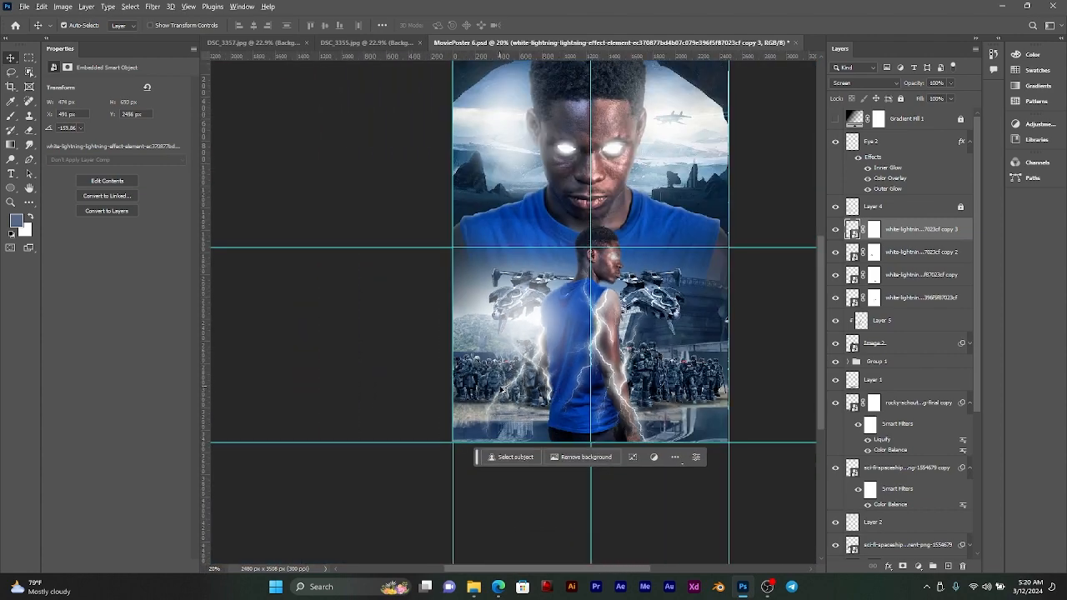
scroll(503, 387, "up", 5)
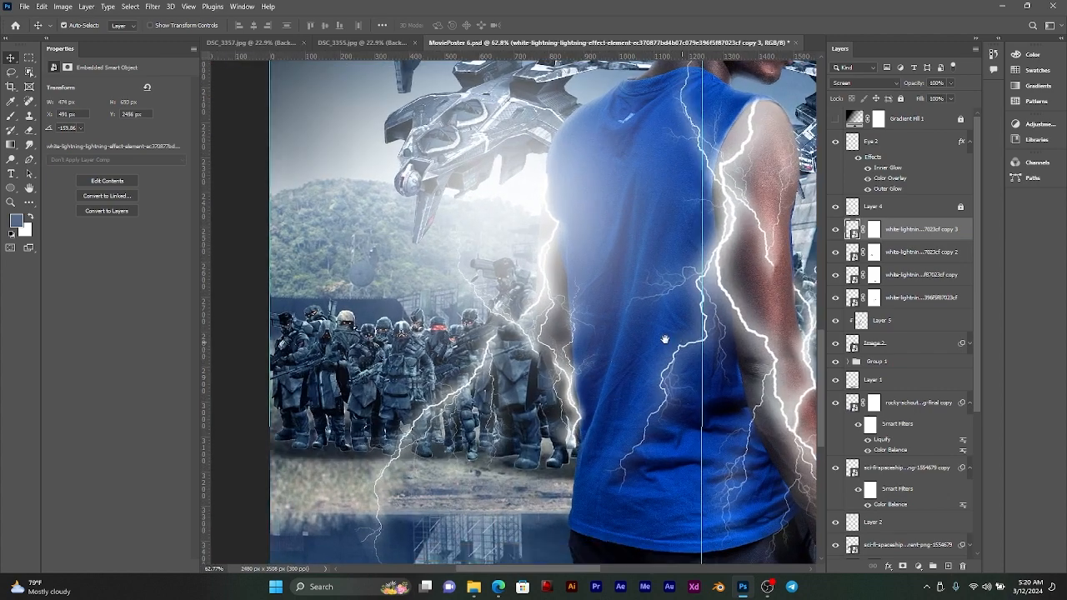
left_click_drag(665, 340, 545, 317)
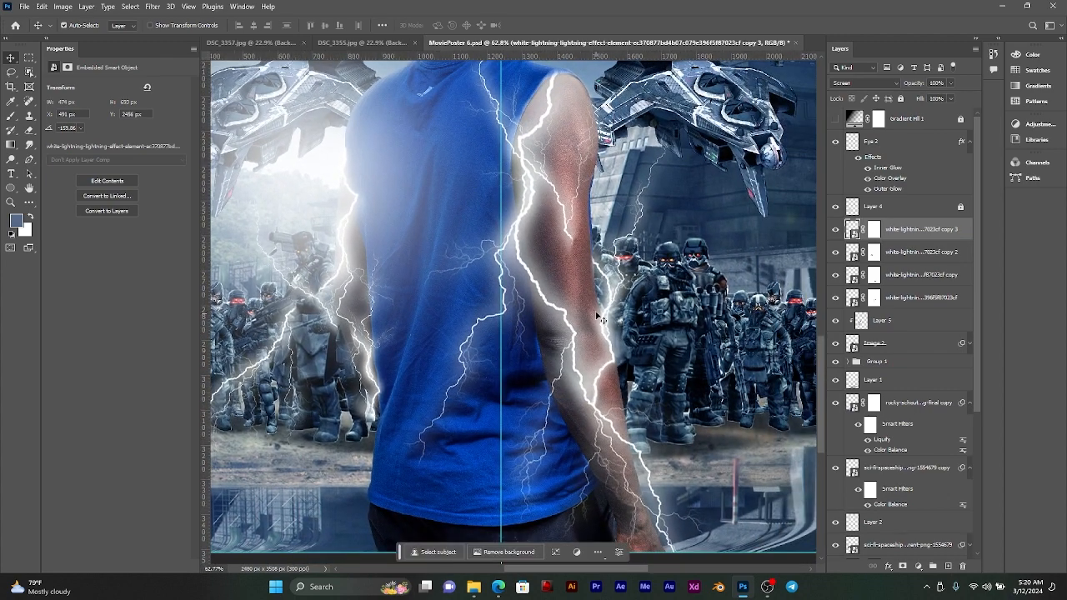
scroll(579, 334, "down", 2)
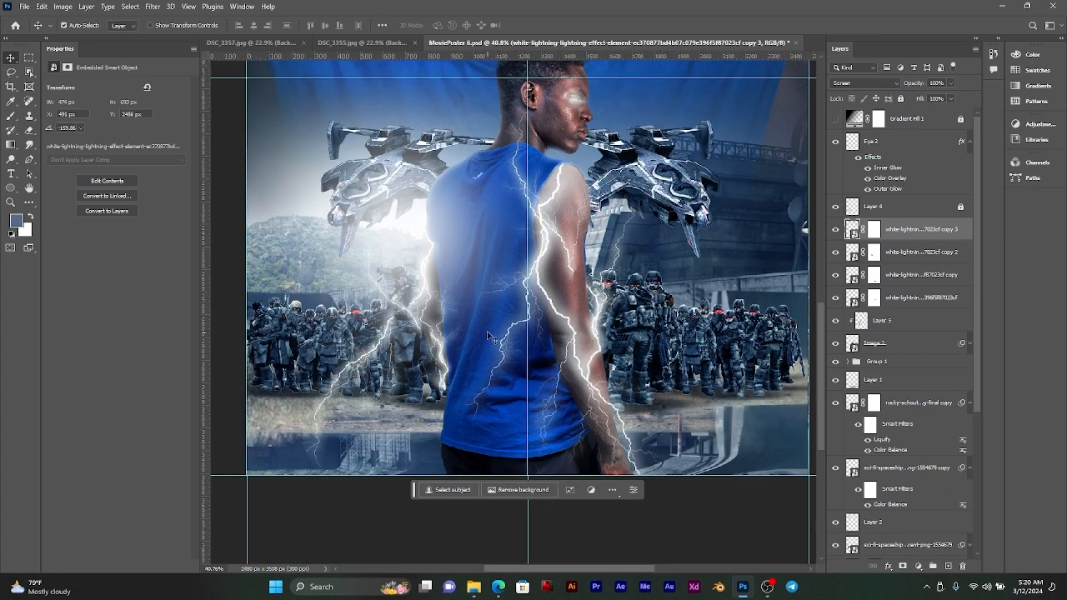
scroll(490, 337, "up", 6)
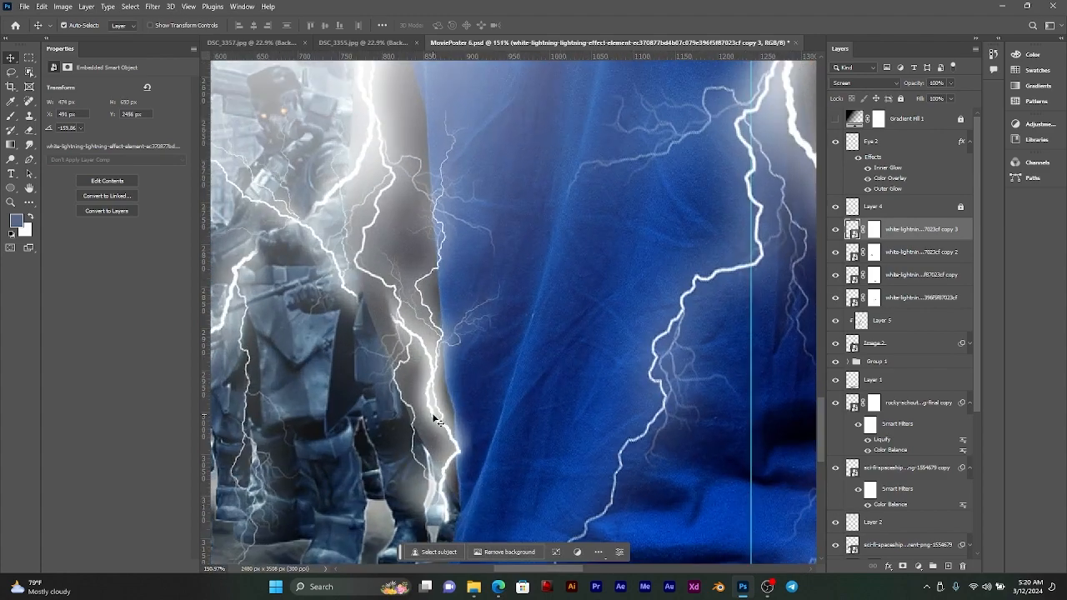
scroll(465, 298, "down", 3)
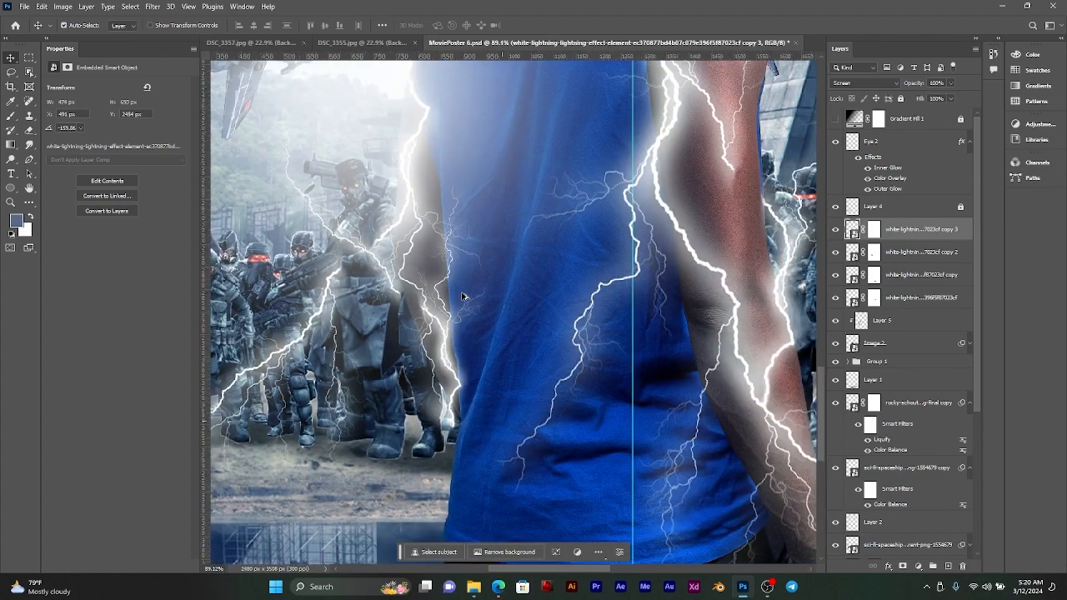
scroll(462, 296, "down", 4)
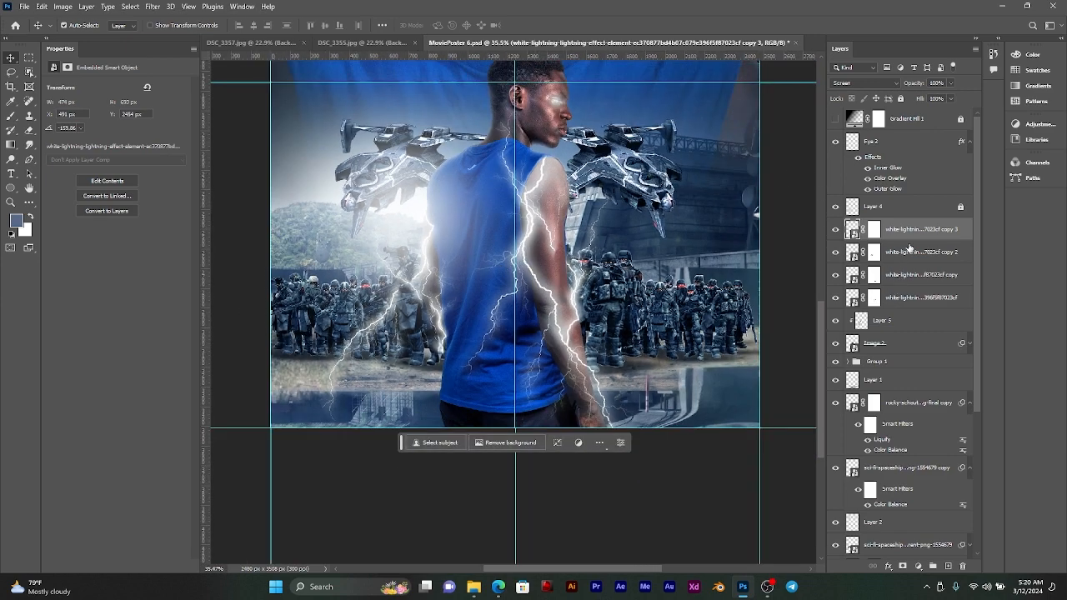
Step: Hide the four lightning layers to expose the smaller man's bare arms
scroll(780, 353, "right", 3)
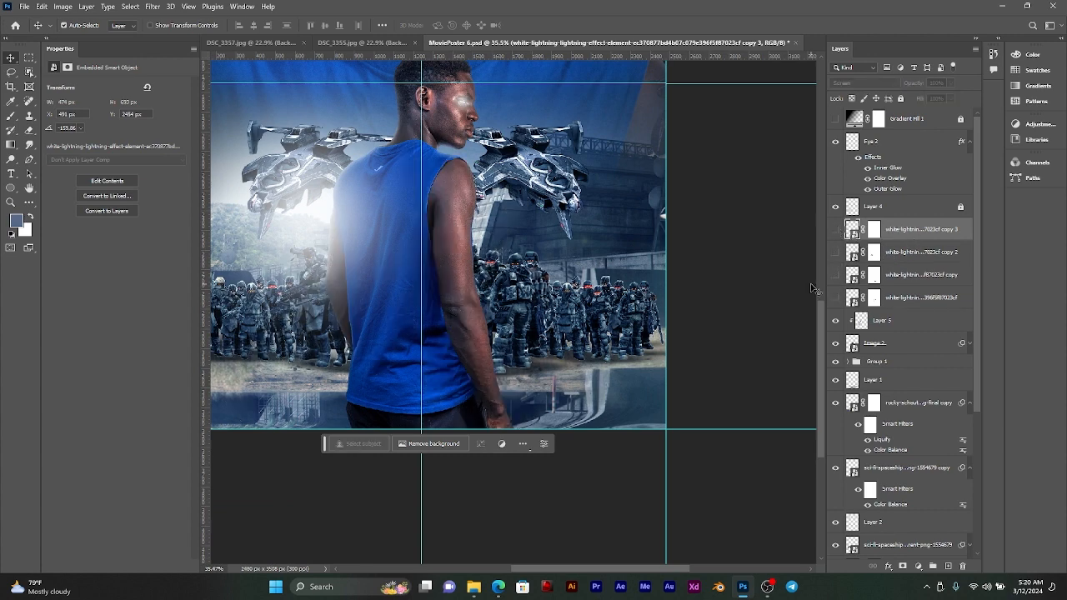
scroll(456, 259, "up", 2, "alt")
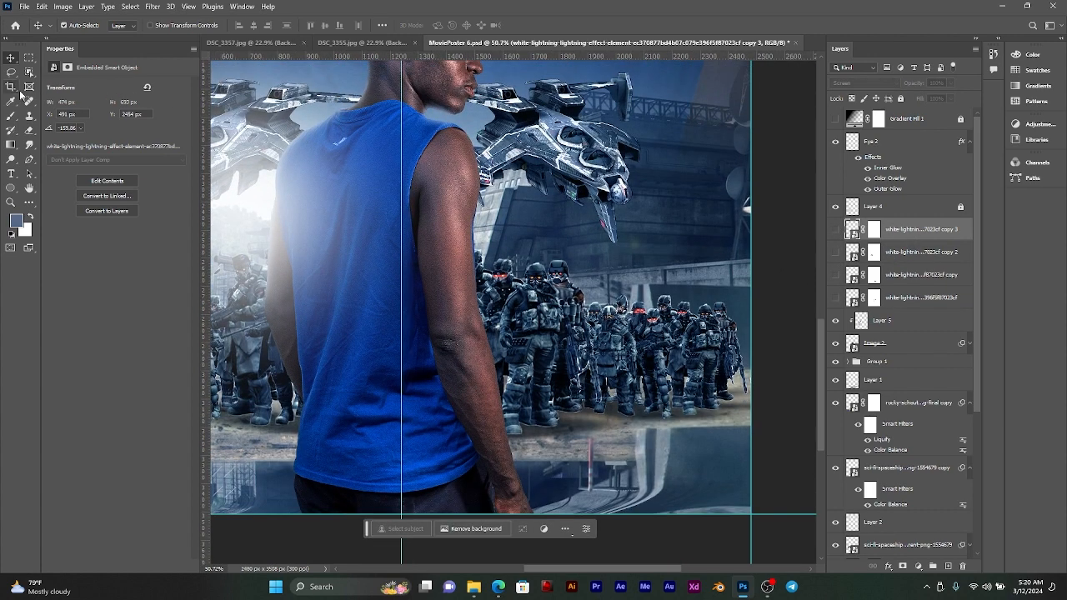
left_click(11, 71)
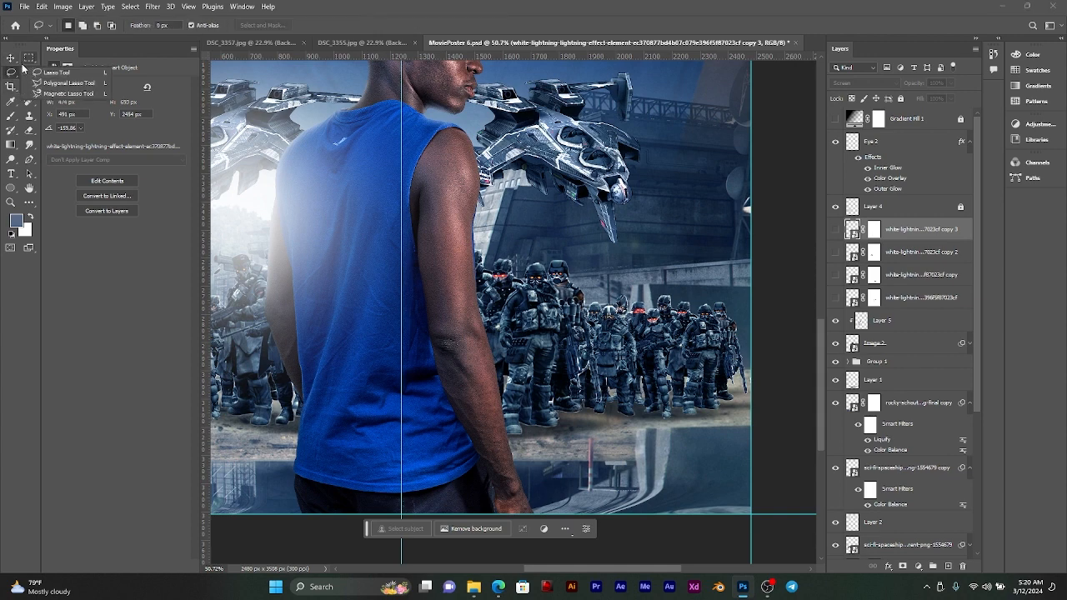
left_click(13, 62)
right_click(32, 75)
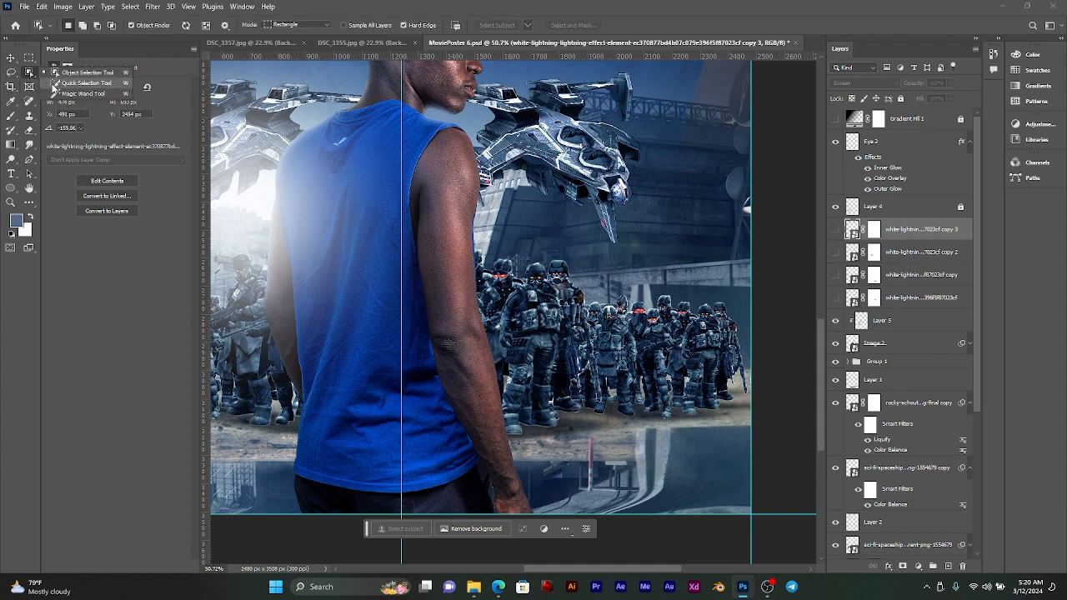
left_click(55, 84)
scroll(363, 183, "up", 2, "alt")
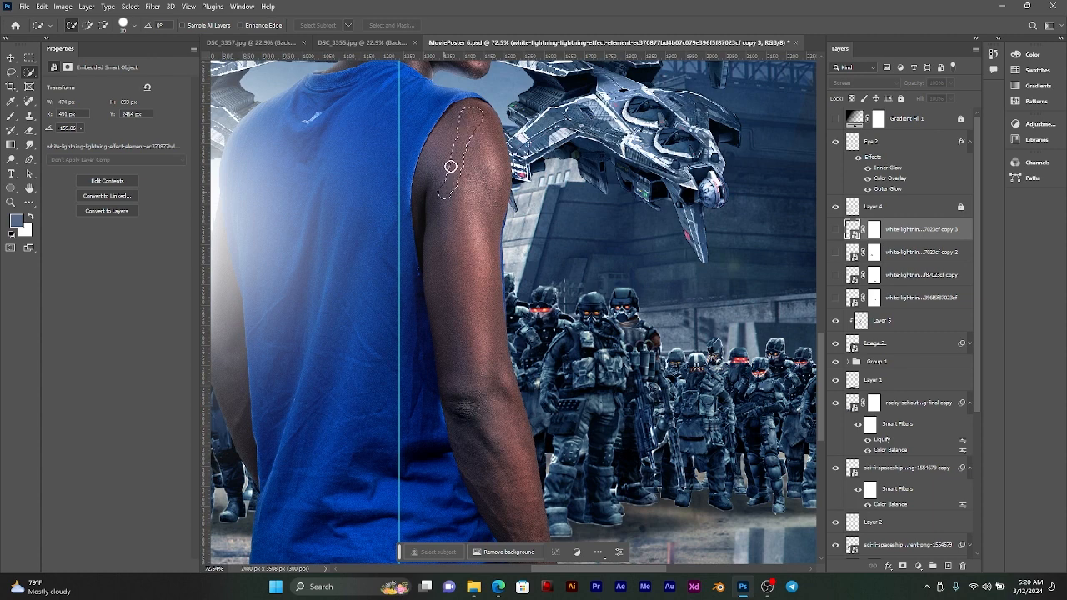
mouse_move(450, 167)
left_mouse_down()
mouse_move(468, 363)
mouse_move(500, 476)
left_mouse_up()
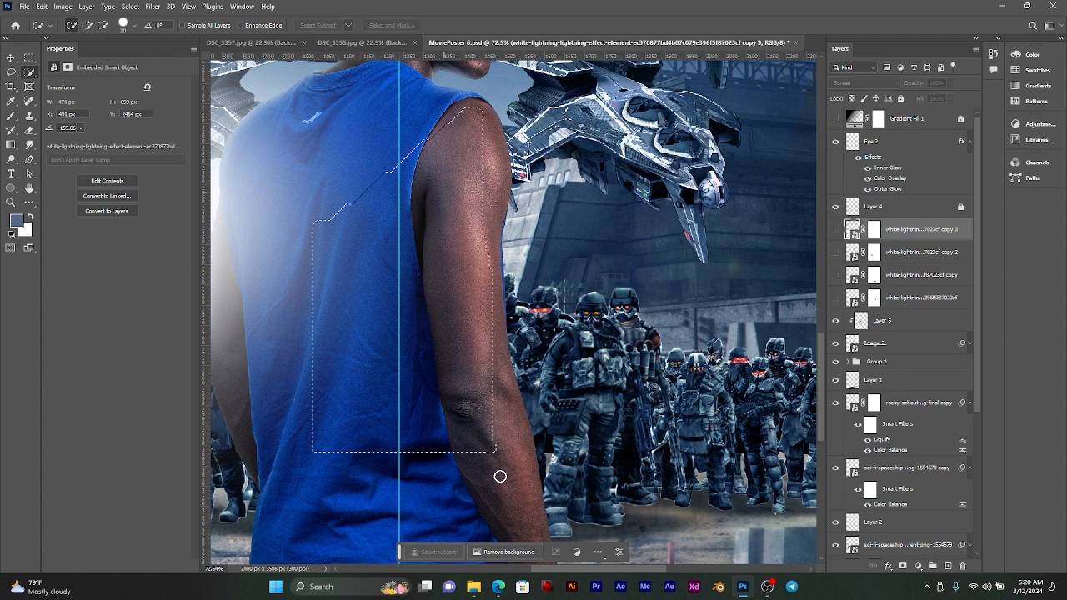
key("ctrl+d")
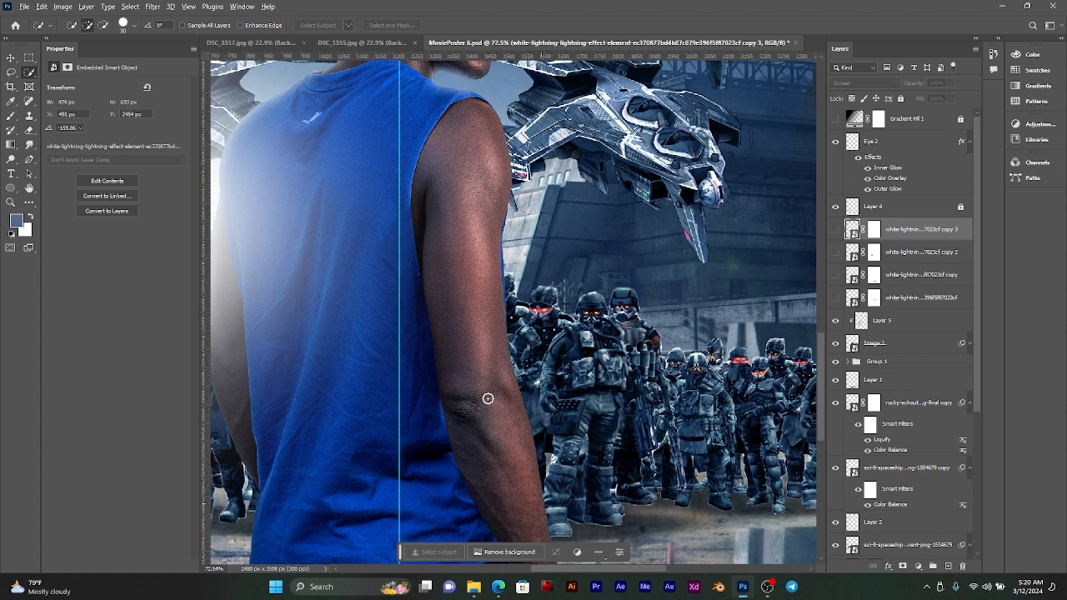
Step: Make the smaller man's layer, Image 2, the active layer
scroll(490, 403, "down", 2, "alt")
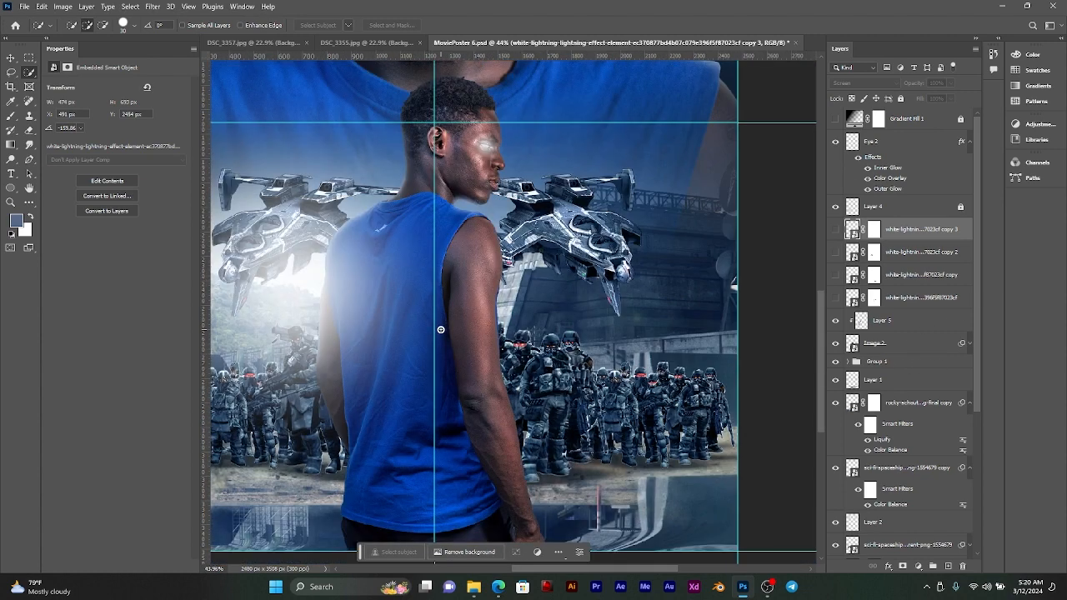
key("v")
left_click(452, 230)
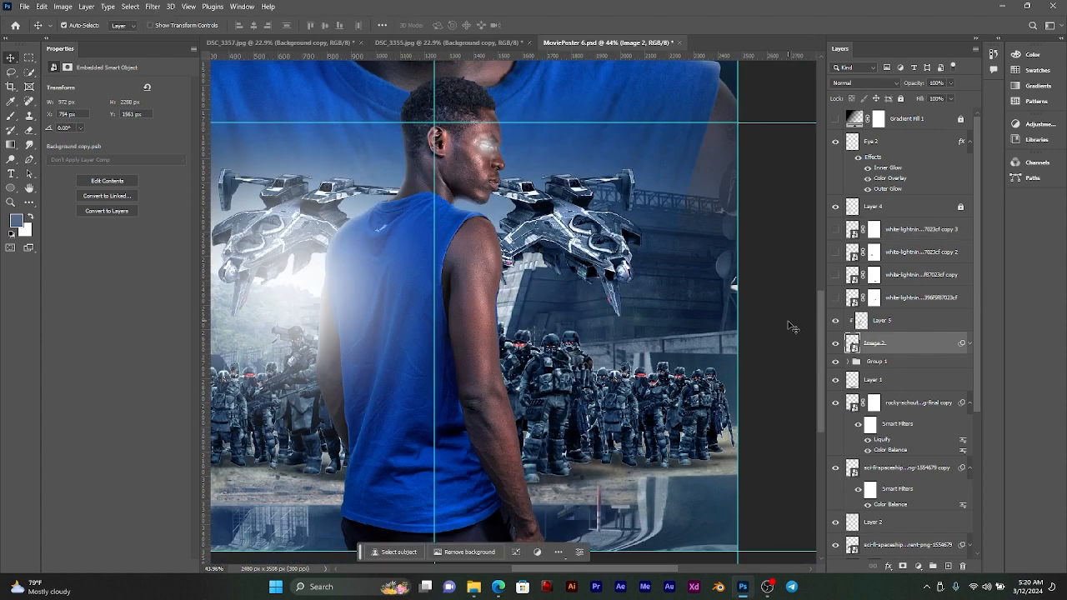
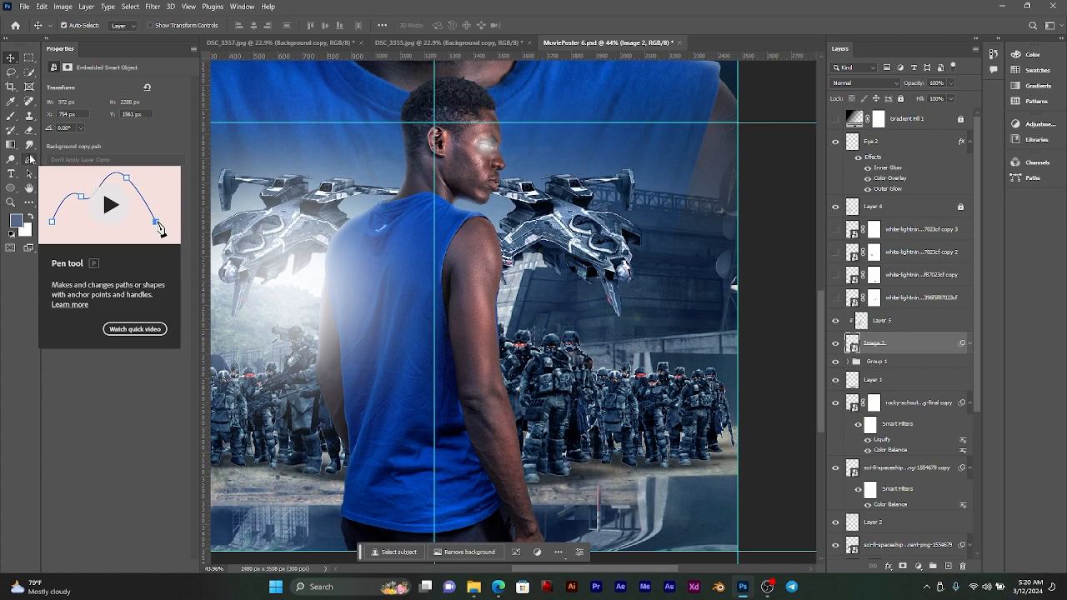
Step: Quick-select the upper part of the man's right arm and subtract the blue shirt from the selection
left_click(30, 72)
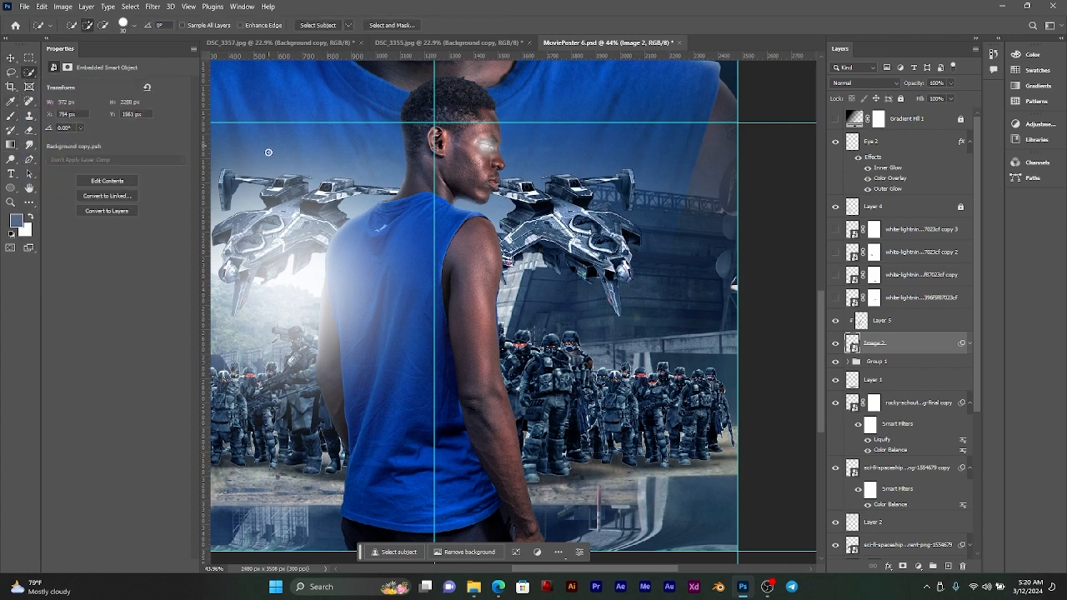
scroll(395, 322, "up", 5)
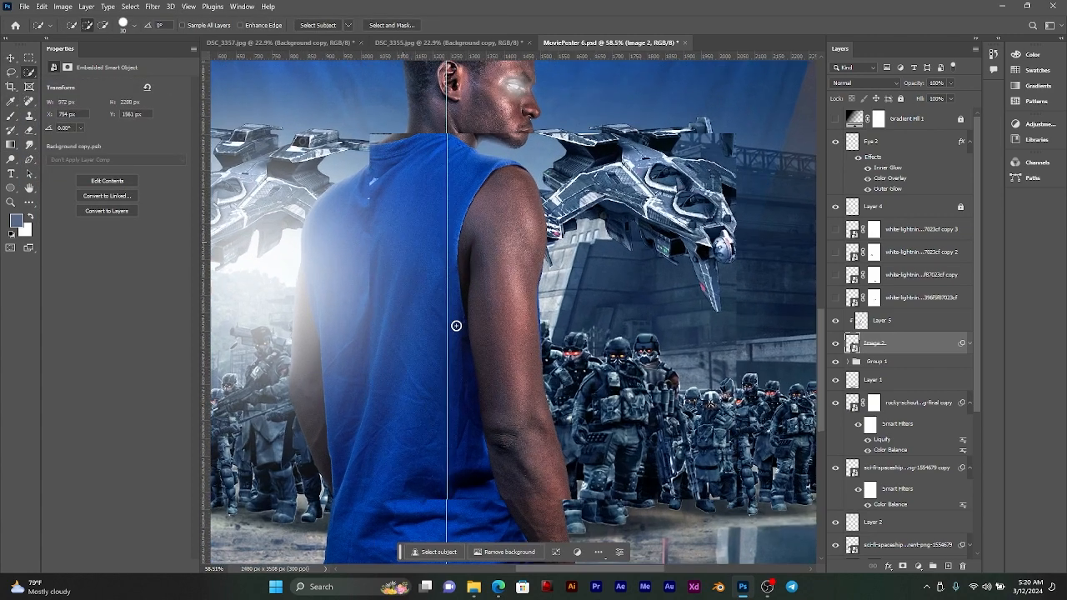
mouse_move(498, 302)
left_mouse_down()
mouse_move(503, 276)
mouse_move(502, 295)
mouse_move(450, 201)
mouse_move(405, 341)
mouse_move(407, 248)
mouse_move(369, 338)
mouse_move(373, 292)
left_mouse_up()
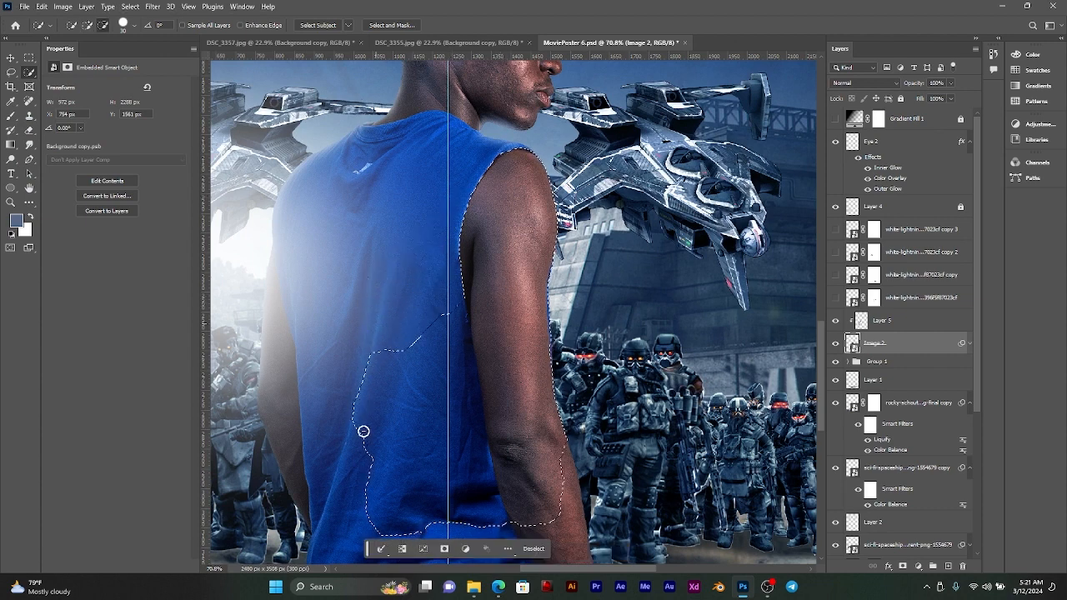
left_click_drag(364, 431, 373, 484)
left_click_drag(403, 522, 407, 533)
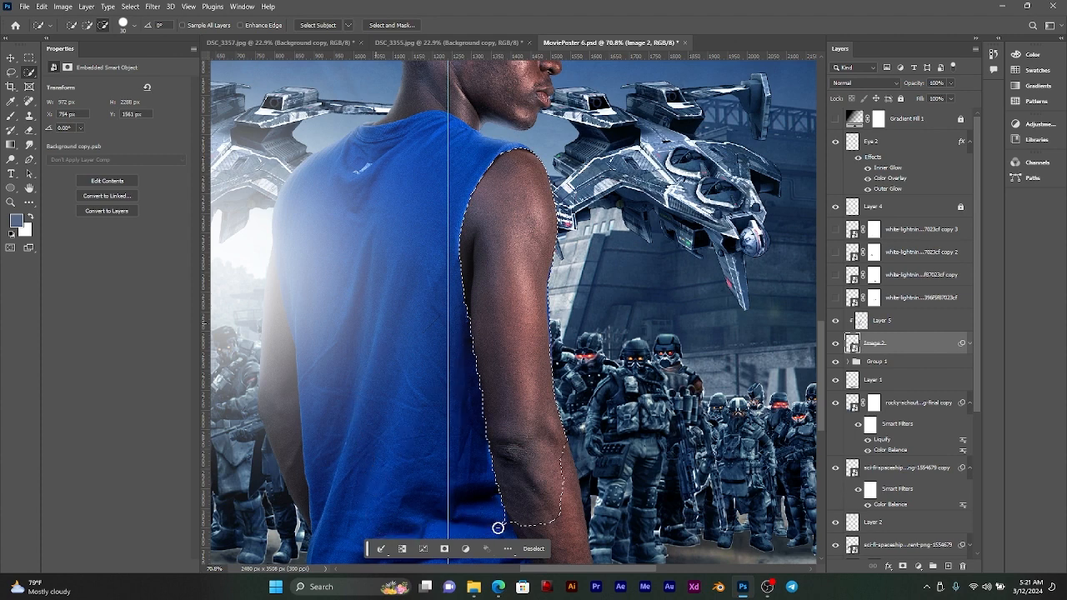
Step: Extend the quick selection down the right forearm to the hand, leaving out the shirt and trousers
left_click_drag(517, 448, 445, 301)
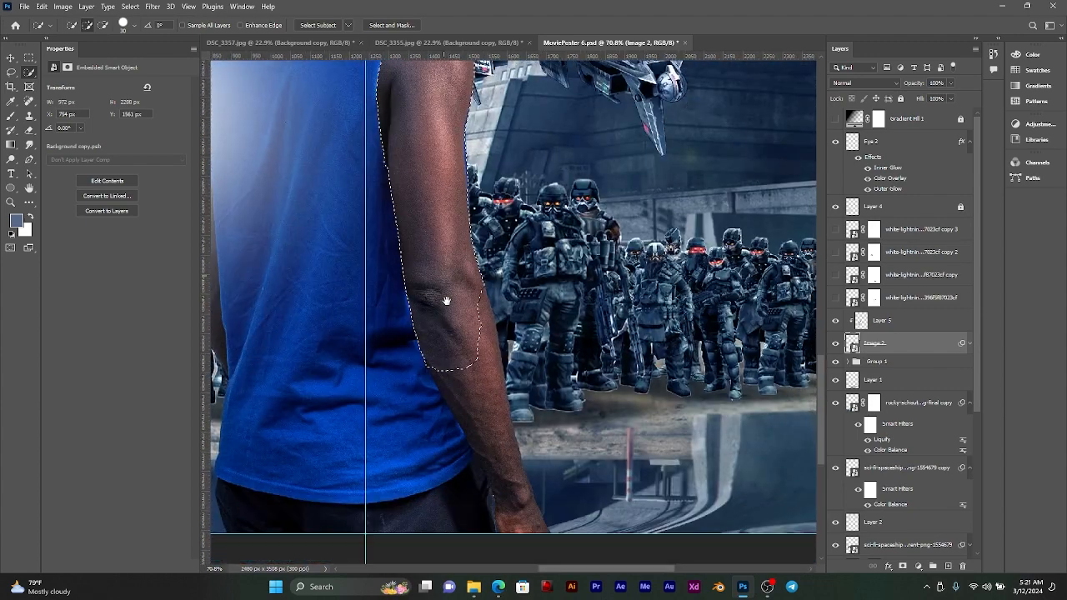
left_click_drag(465, 350, 492, 426)
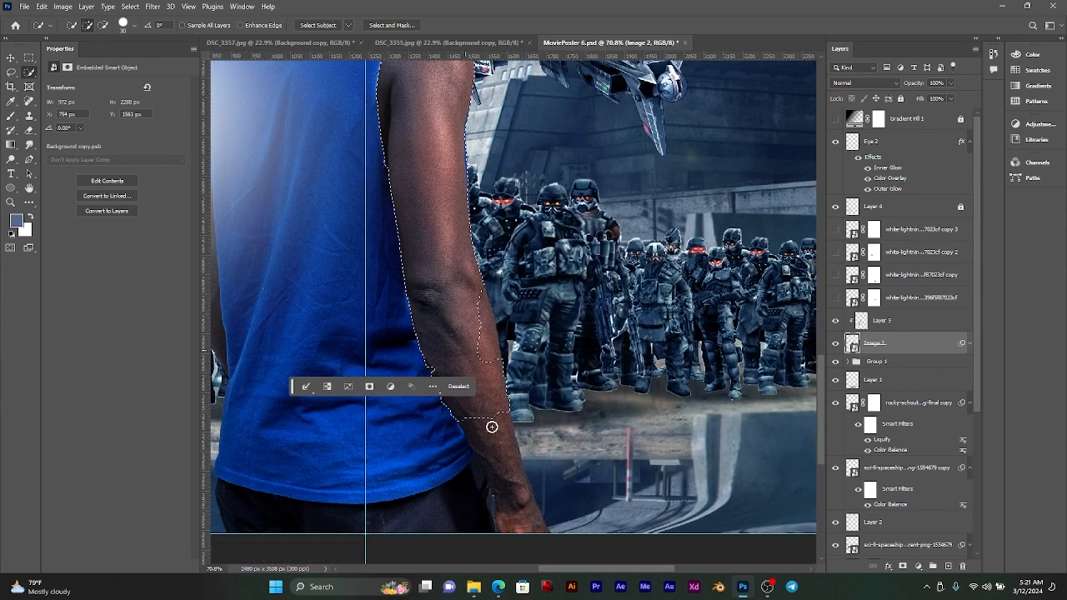
left_click_drag(508, 497, 503, 498)
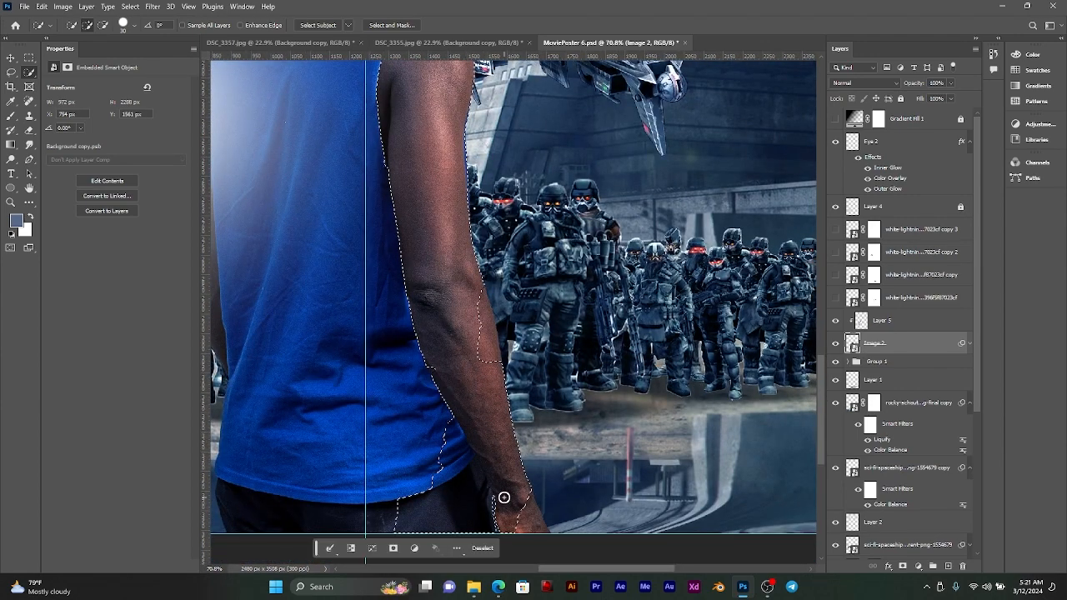
left_click(509, 519, "alt")
mouse_move(510, 446)
left_mouse_down()
mouse_move(530, 466)
mouse_move(402, 496)
mouse_move(427, 525)
left_mouse_up()
left_click_drag(458, 471, 512, 517)
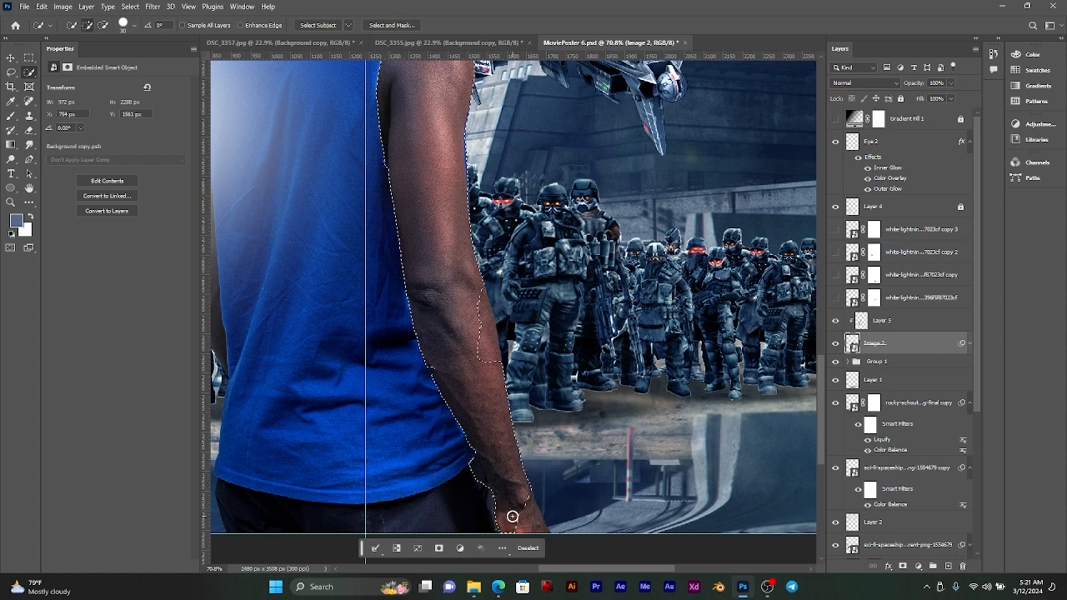
Step: Subtract the dark trouser area beside the right wrist from the arm selection
scroll(459, 422, "up", 4)
scroll(459, 446, "up", 6)
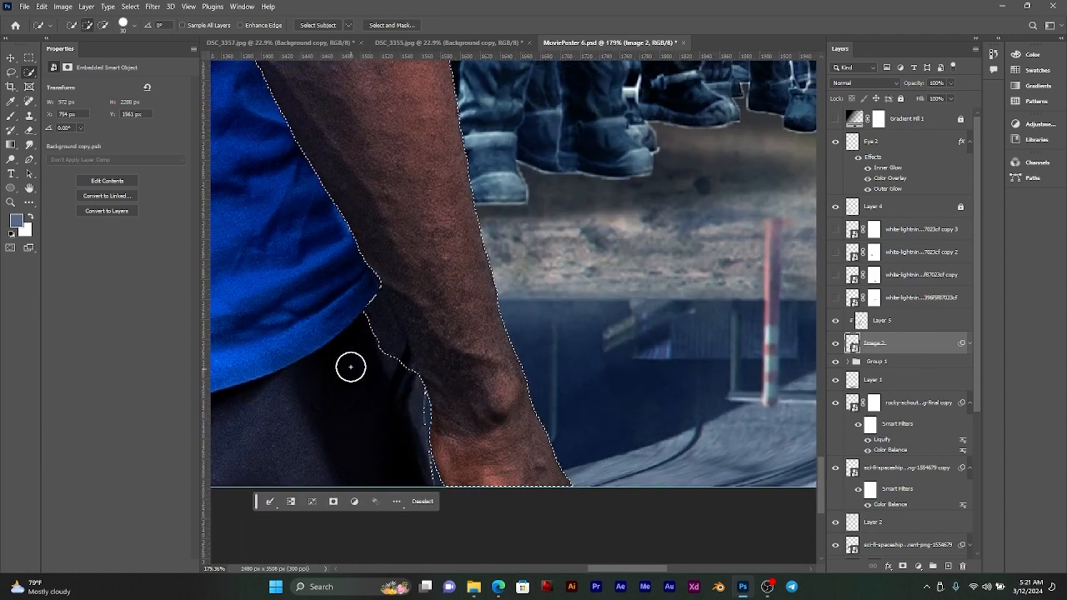
mouse_move(350, 364)
left_mouse_down()
mouse_move(343, 321)
mouse_move(373, 331)
left_mouse_up()
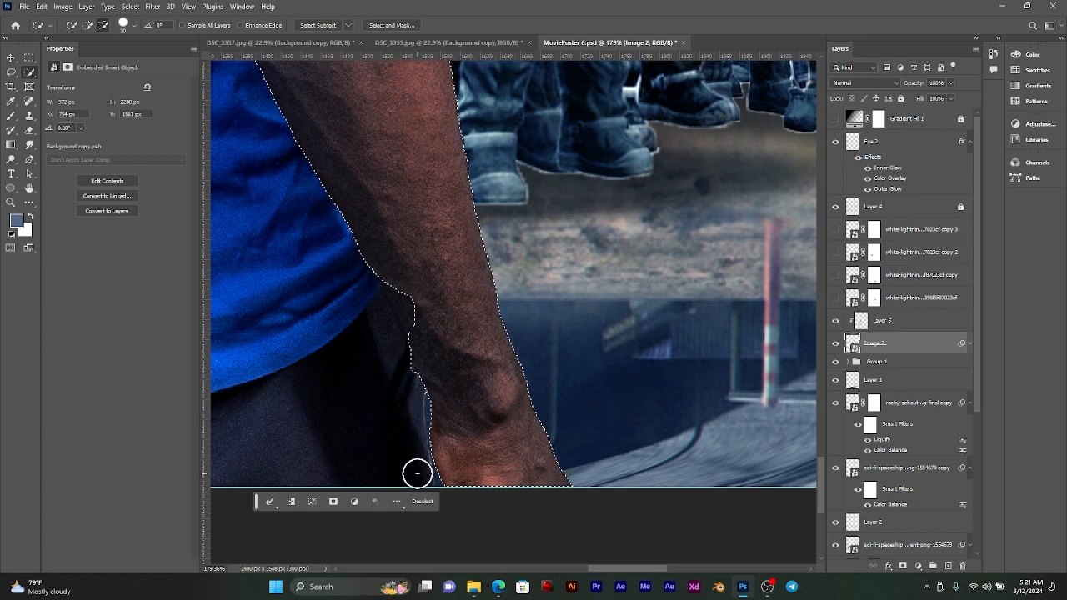
left_click_drag(408, 313, 507, 451)
left_click_drag(422, 264, 412, 226)
Step: Correct the selection edge along the right forearm beside the shirt hem with the Lasso tool
scroll(479, 374, "up", 1)
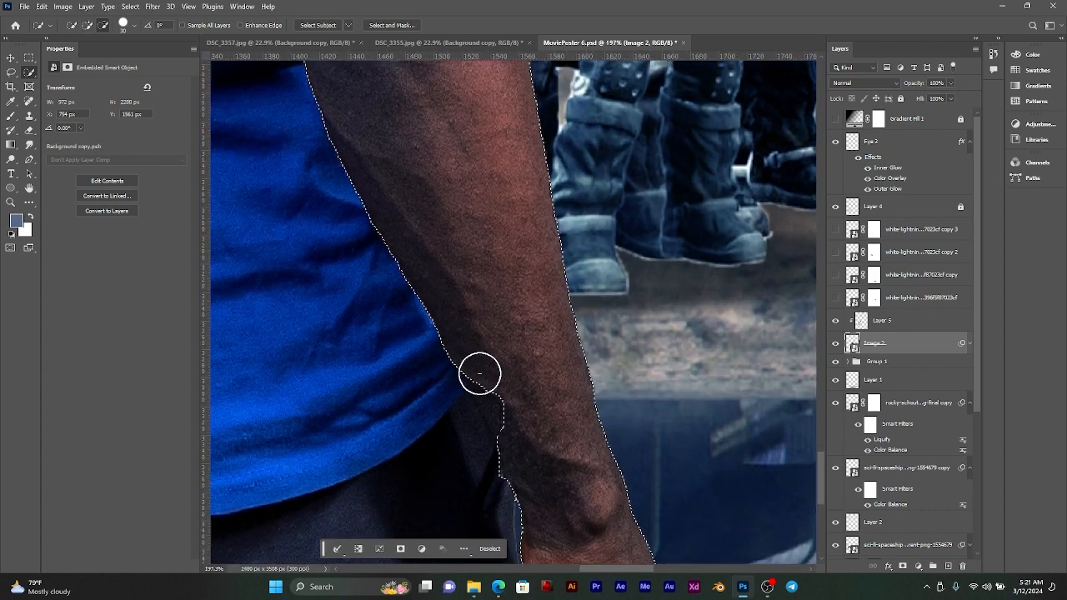
scroll(478, 376, "up", 6)
left_click(12, 74)
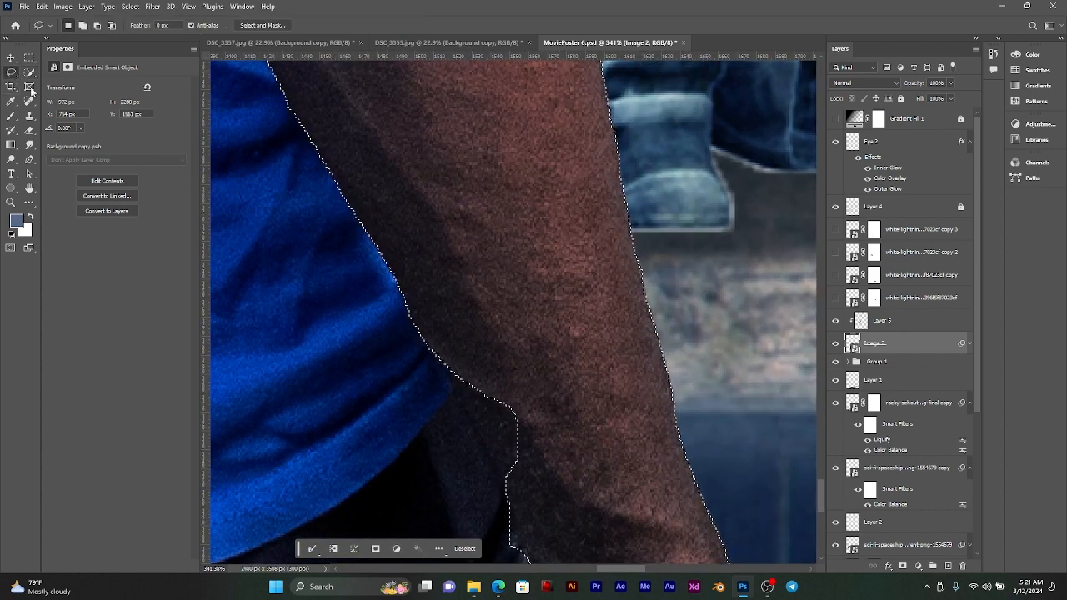
mouse_move(446, 369)
left_mouse_down()
mouse_move(529, 519)
mouse_move(532, 424)
left_mouse_up()
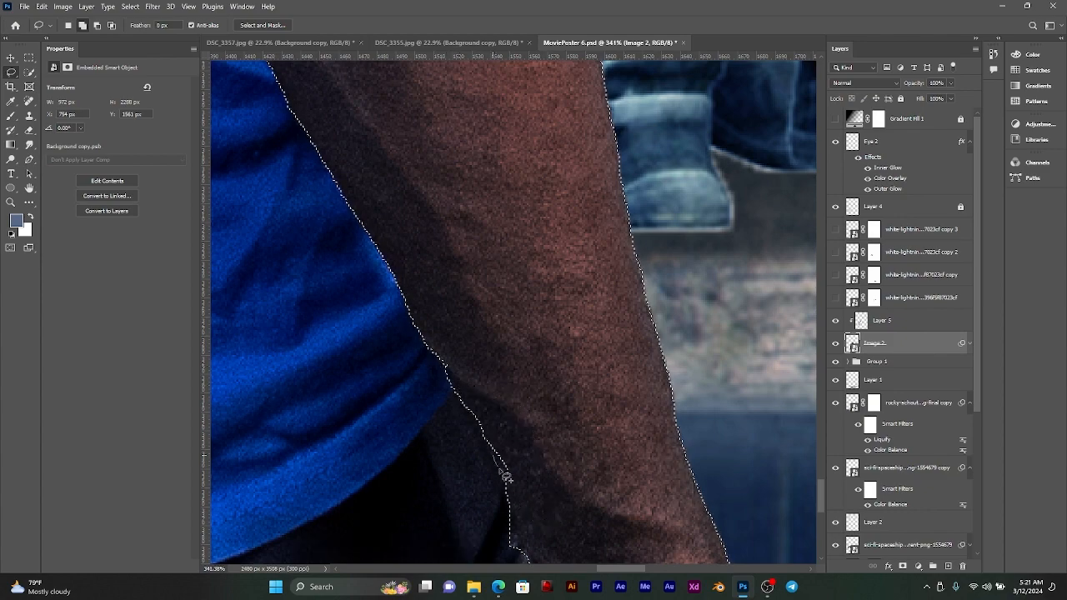
left_click_drag(449, 350, 450, 353)
scroll(472, 374, "down", 15)
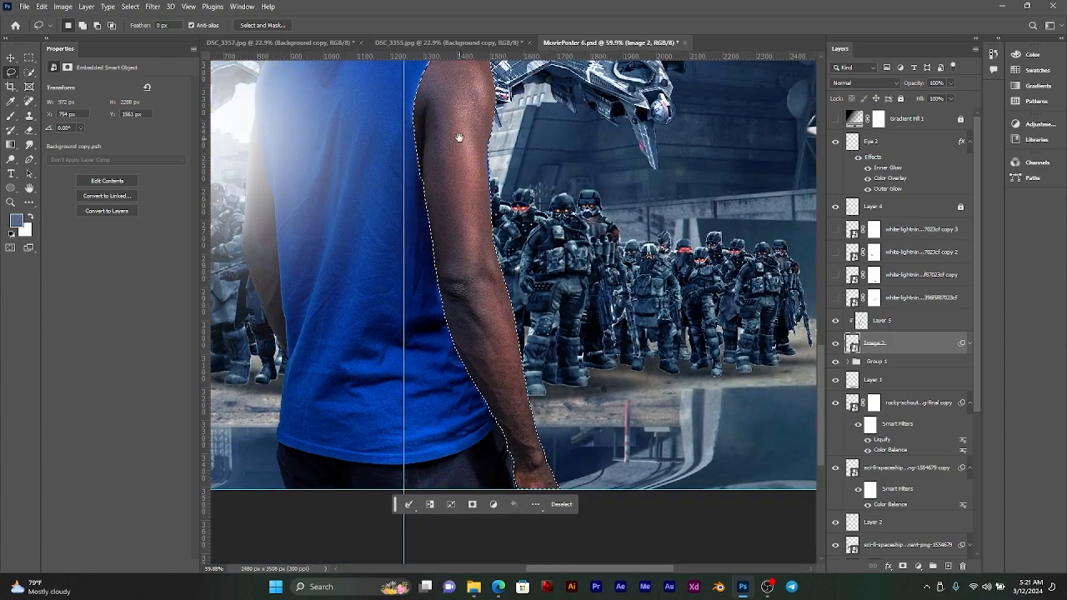
Step: Add the man's left arm to the selection with the Quick Selection tool, keeping the shirt out
left_click_drag(471, 88, 613, 236)
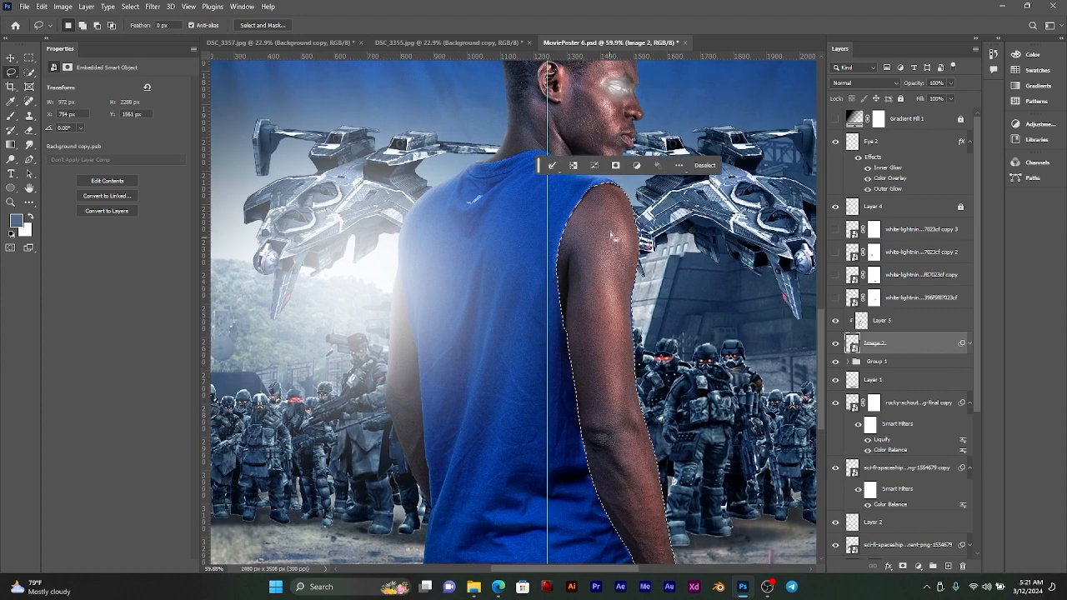
scroll(386, 317, "up", 4)
scroll(386, 317, "up", 4)
left_click_drag(421, 322, 524, 210)
left_click_drag(558, 371, 597, 341)
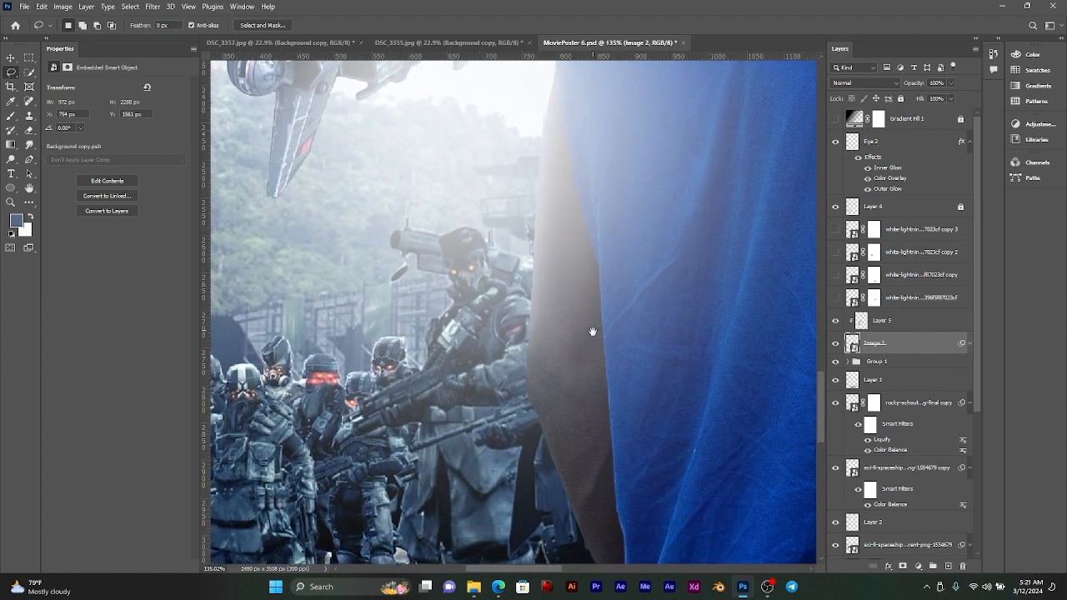
left_click(30, 73)
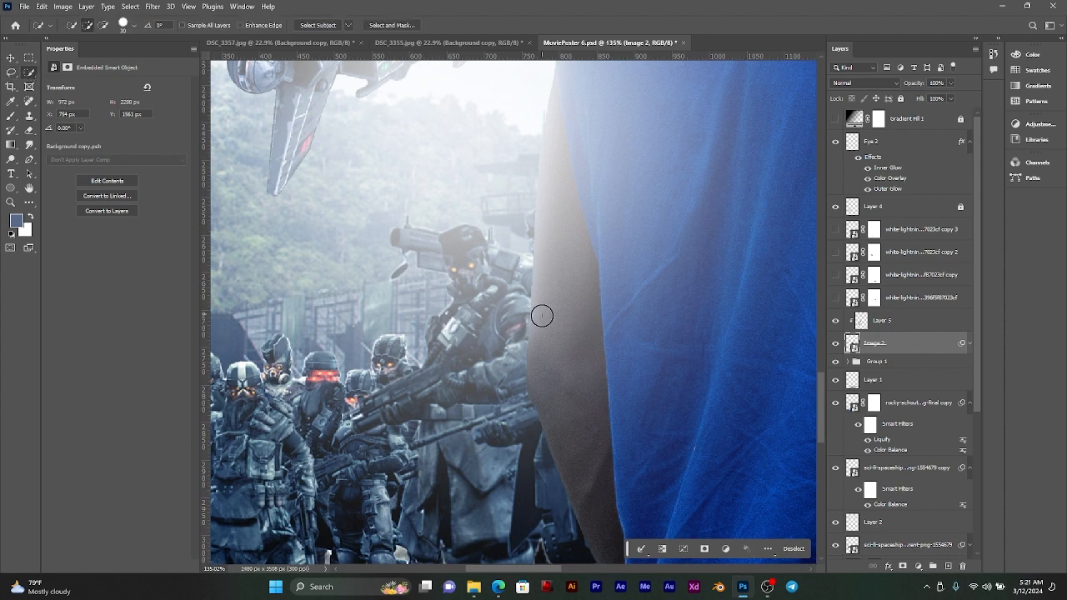
mouse_move(581, 355)
left_mouse_down()
mouse_move(566, 370)
mouse_move(573, 304)
left_mouse_up()
scroll(579, 190, "up", 1)
scroll(580, 200, "down", 3)
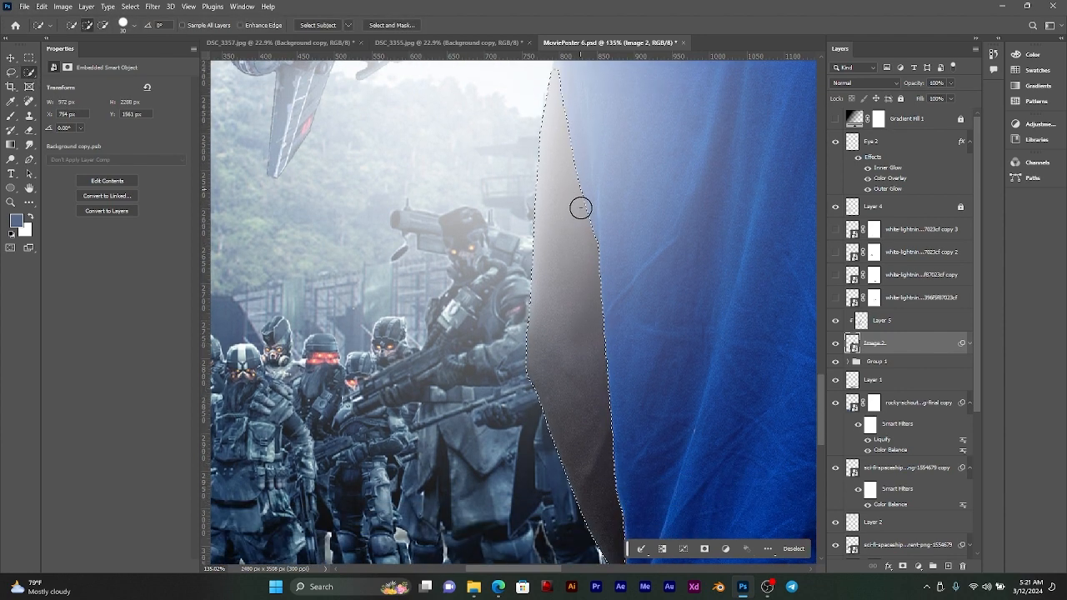
left_click_drag(621, 200, 626, 401)
Step: Add the missing pointed tip of the upper left arm to the selection with the Lasso tool
scroll(572, 157, "up", 10)
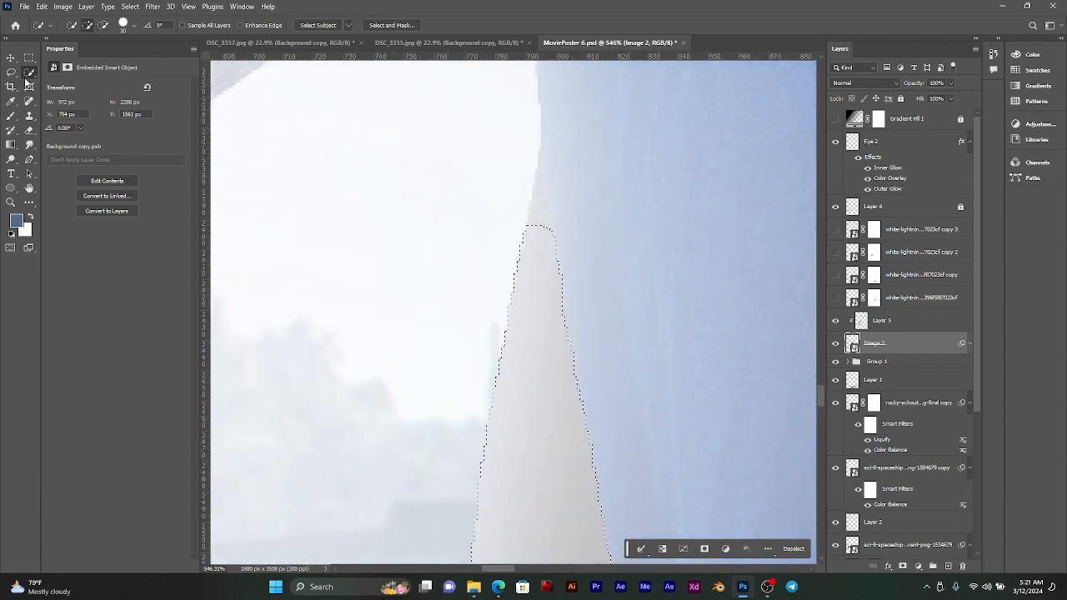
key("l")
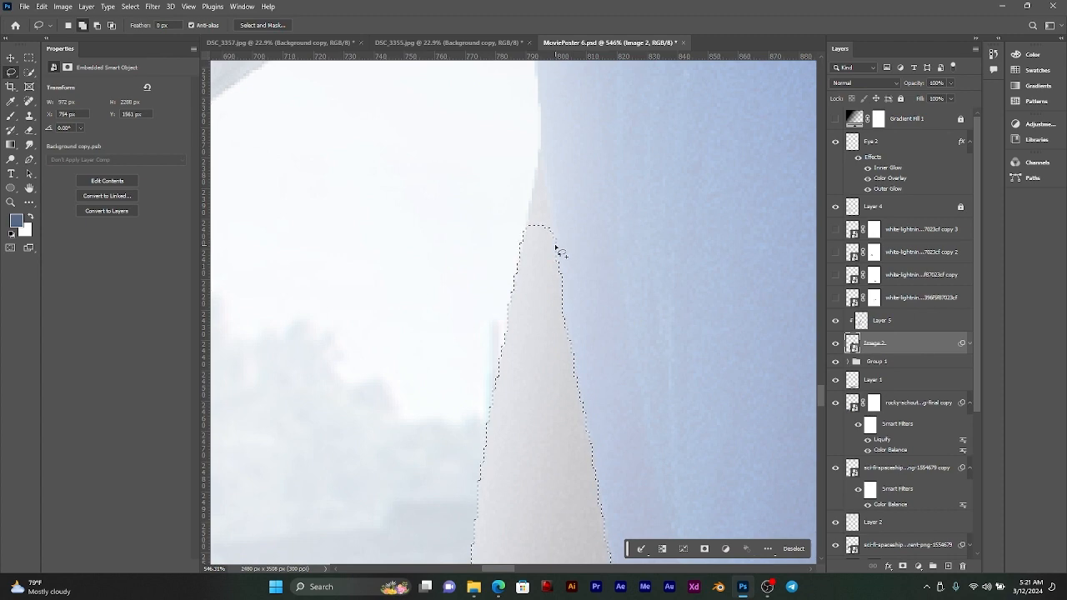
left_click_drag(556, 245, 557, 218)
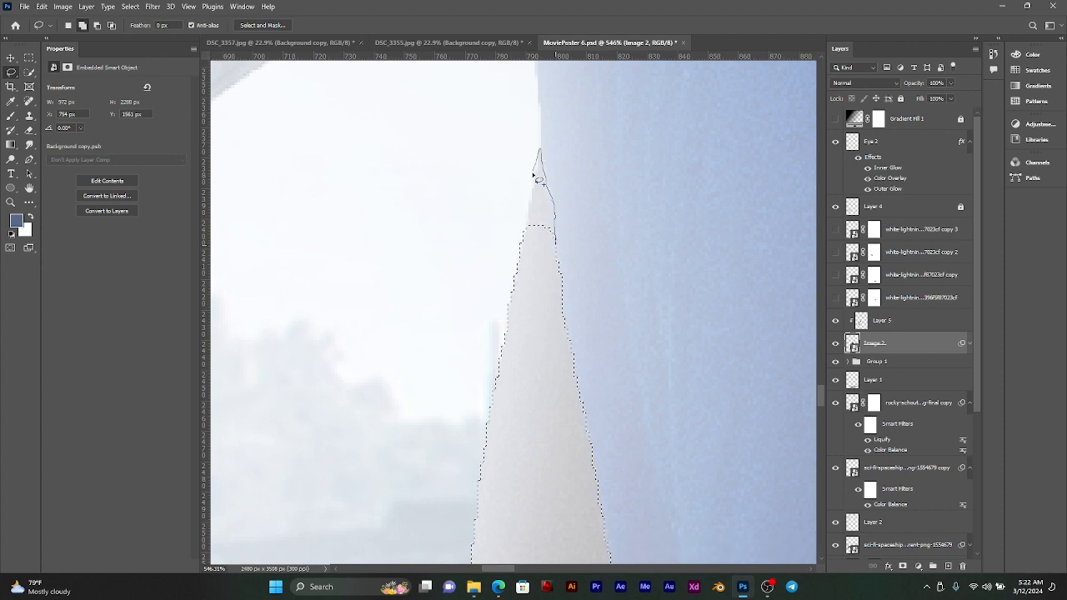
left_click_drag(521, 247, 522, 249)
scroll(525, 254, "down", 10)
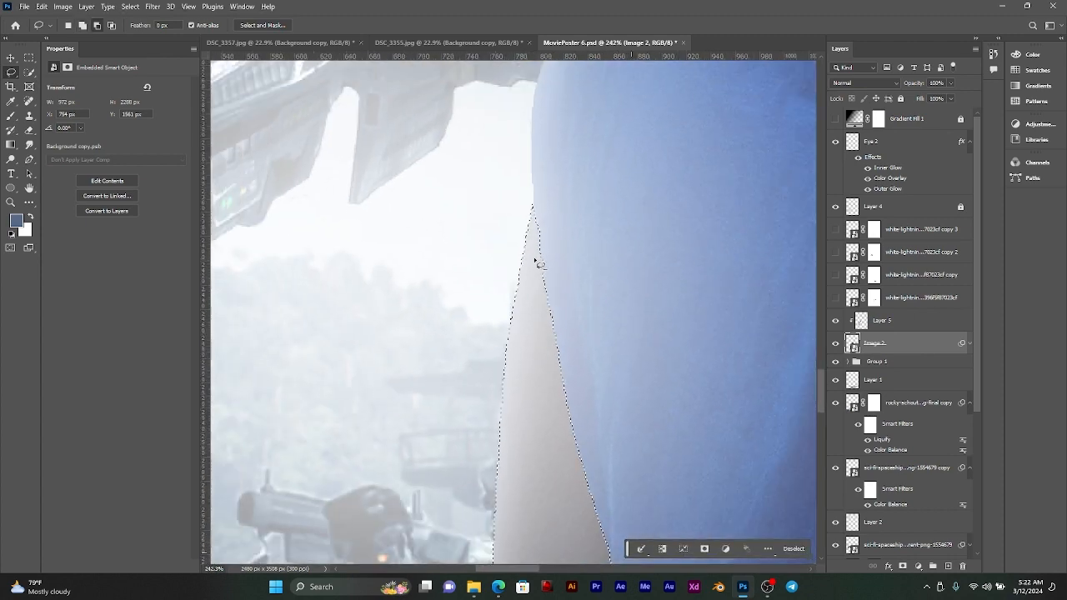
scroll(557, 260, "down", 2)
scroll(569, 281, "right", 3)
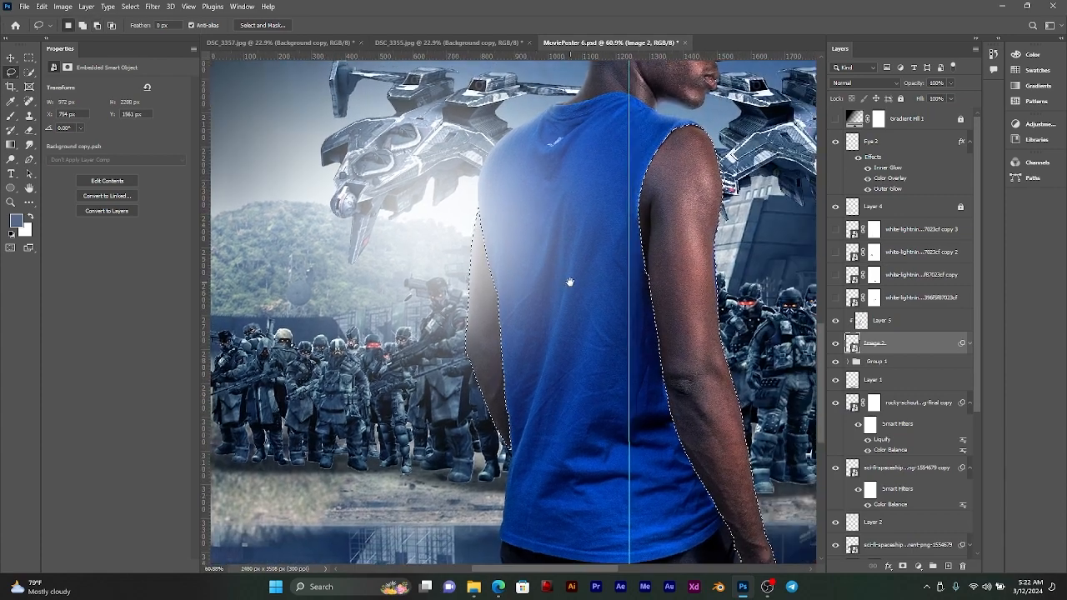
Step: Copy the selected arms to a new layer and clip it to the Image 2 layer
key("ctrl+j")
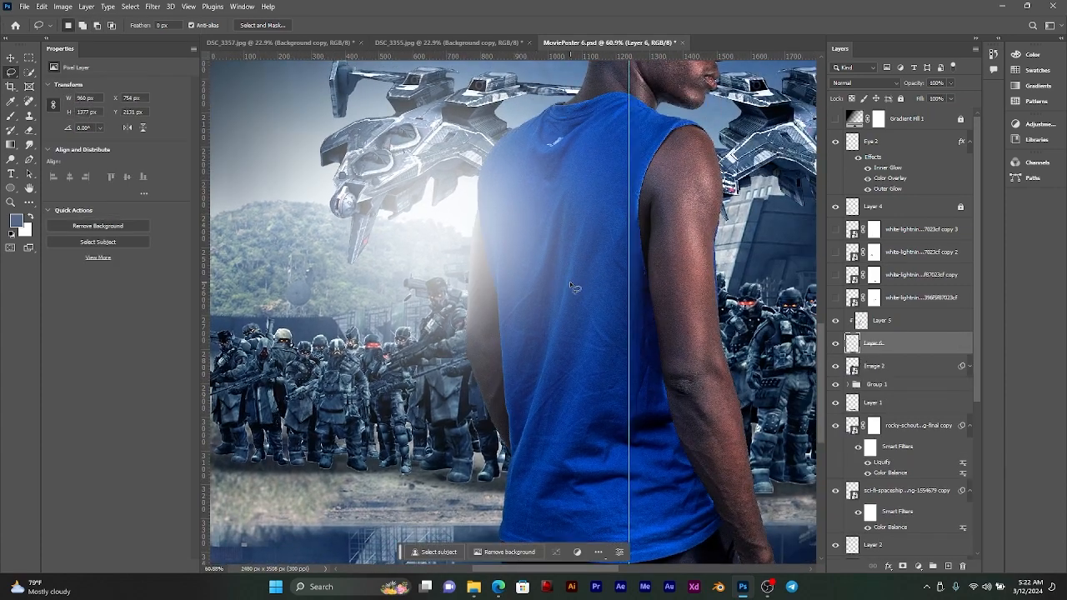
left_click(913, 351, "alt")
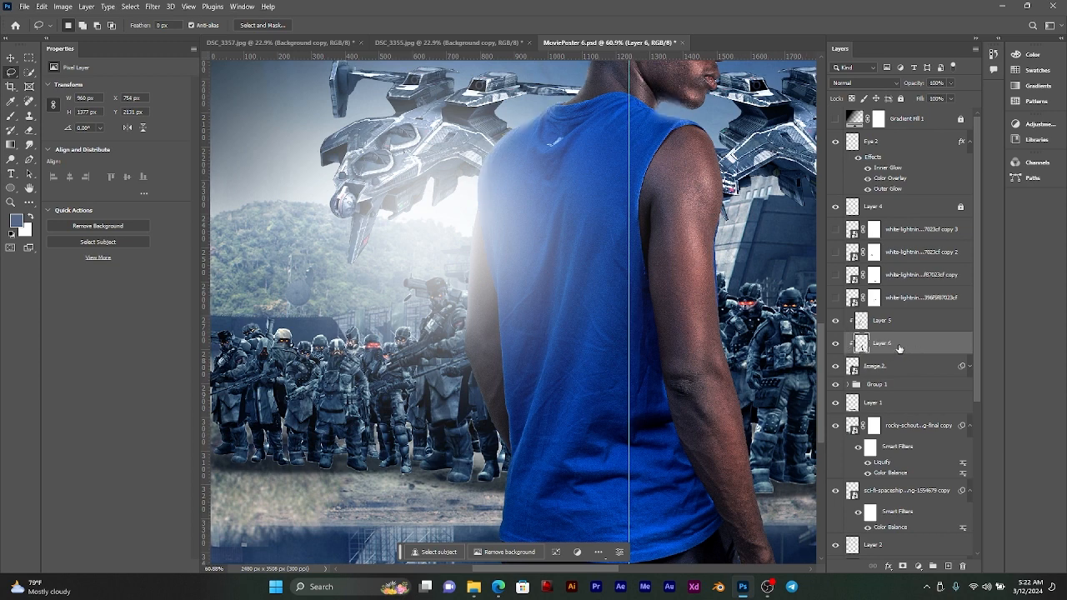
Step: Add an Outer Glow effect to the clipped arm layer
left_click(885, 566)
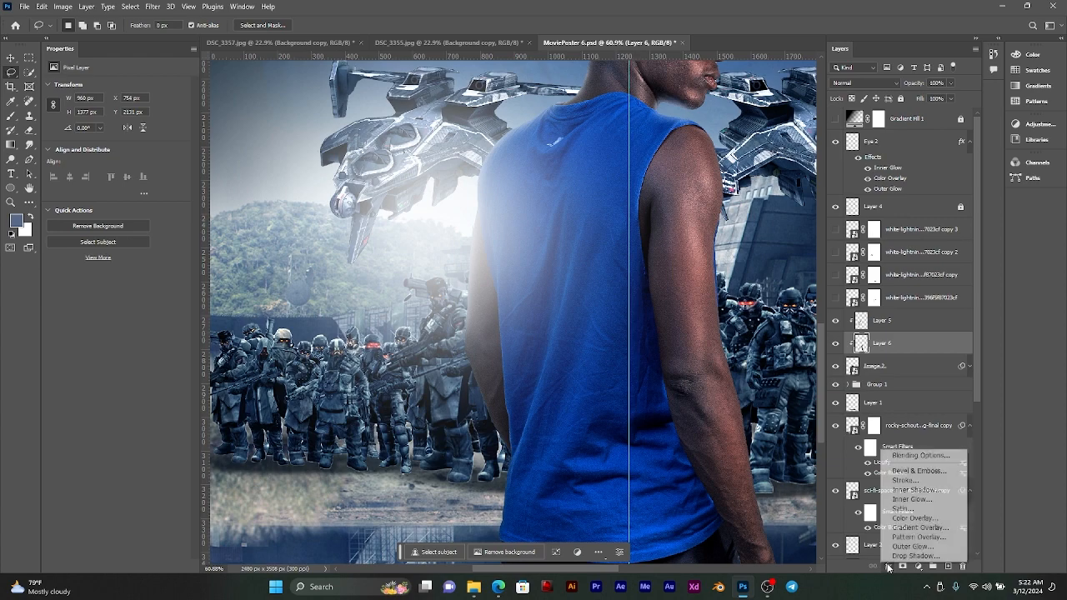
left_click(911, 547)
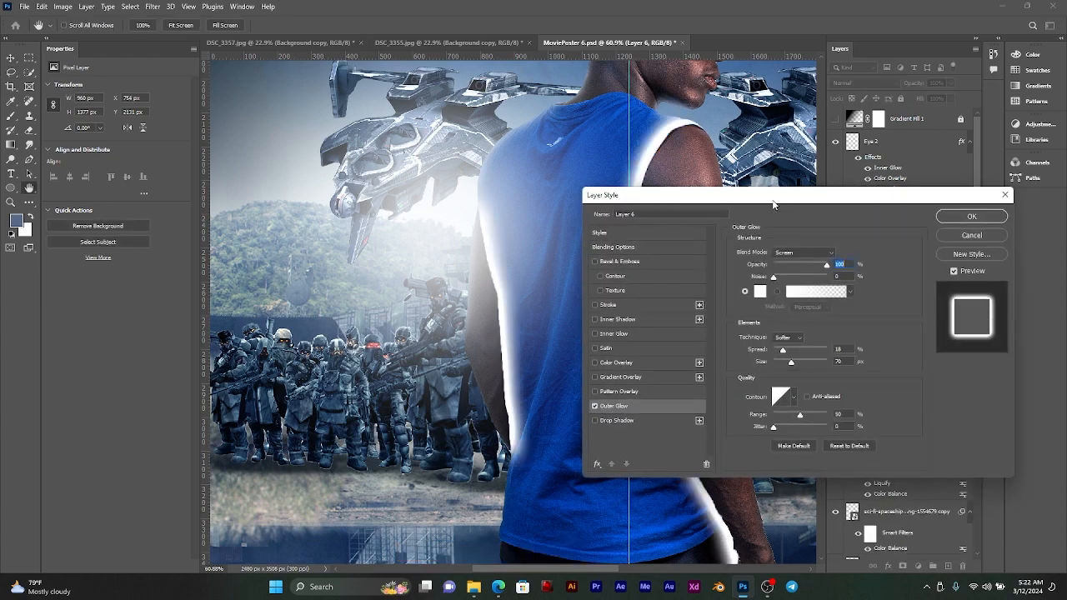
left_click_drag(773, 201, 384, 271)
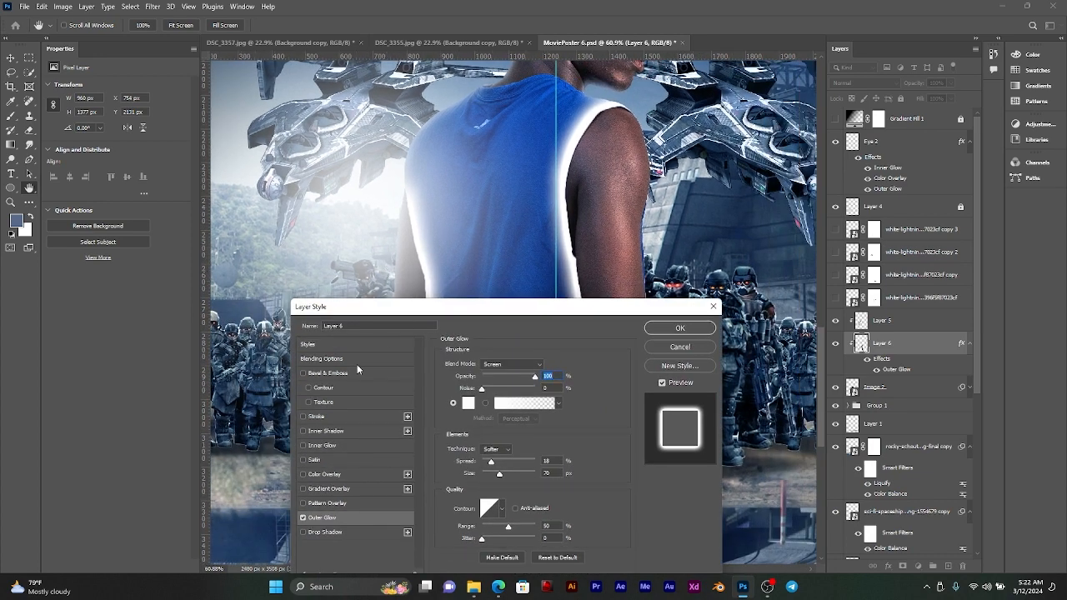
Step: Add an Inner Glow effect to the arm layer and set its opacity to 100%
left_click(322, 446)
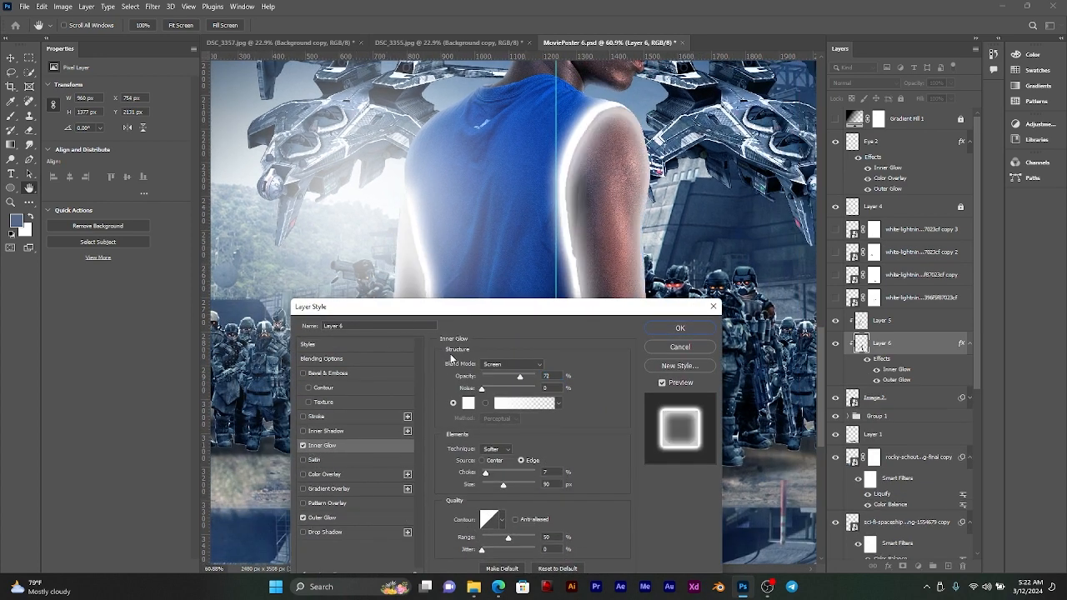
left_click_drag(505, 316, 703, 400)
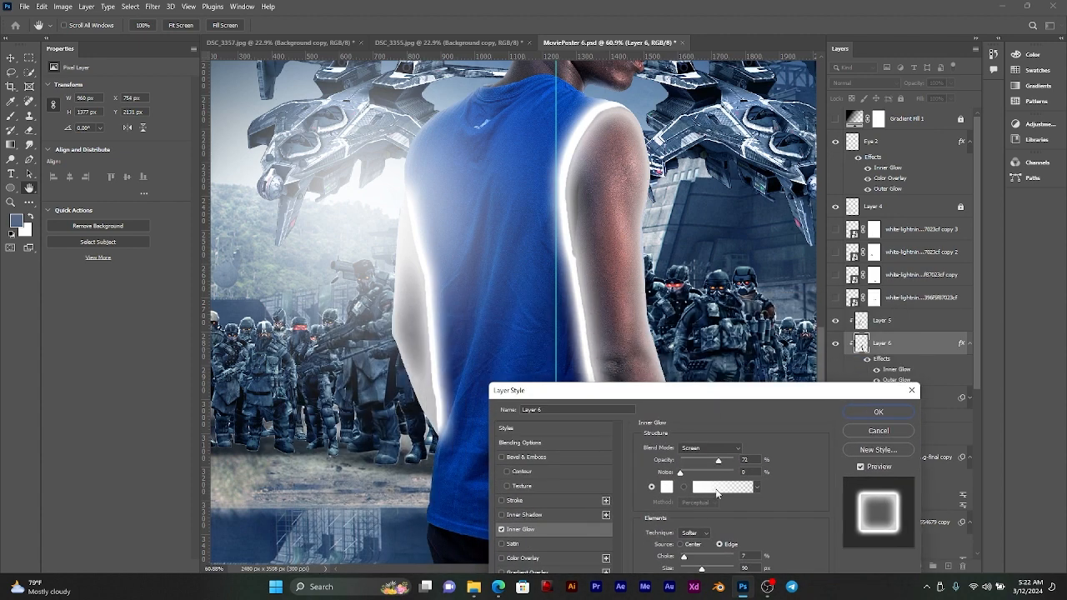
left_click_drag(719, 461, 735, 461)
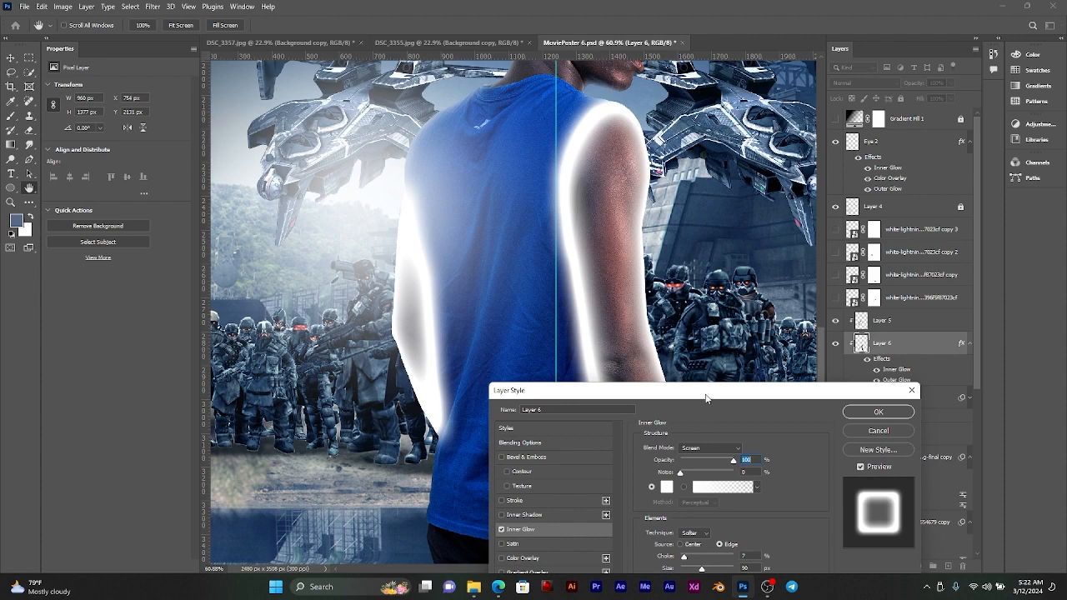
Step: Lower the arm layer's Outer Glow opacity to 24% and fine-tune its spread
left_click_drag(705, 397, 437, 153)
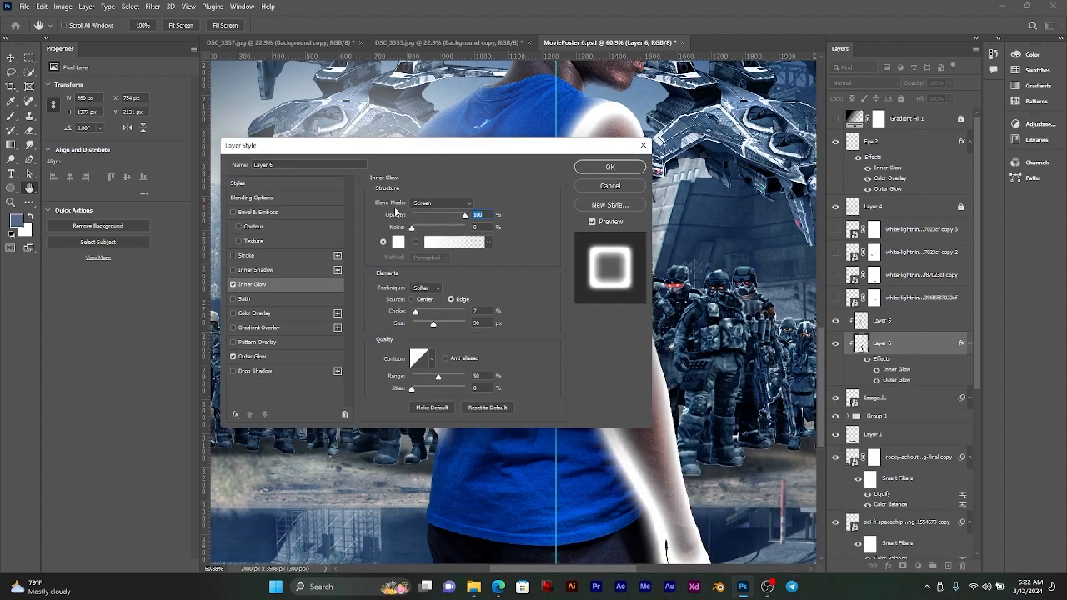
left_click(268, 364)
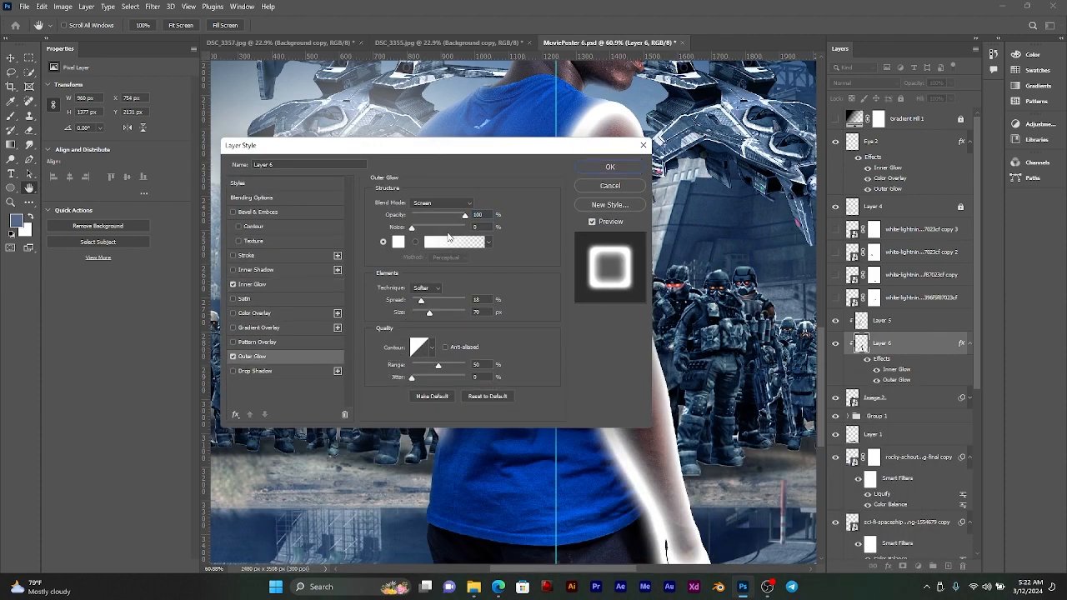
left_click_drag(455, 215, 420, 219)
left_click_drag(419, 219, 424, 217)
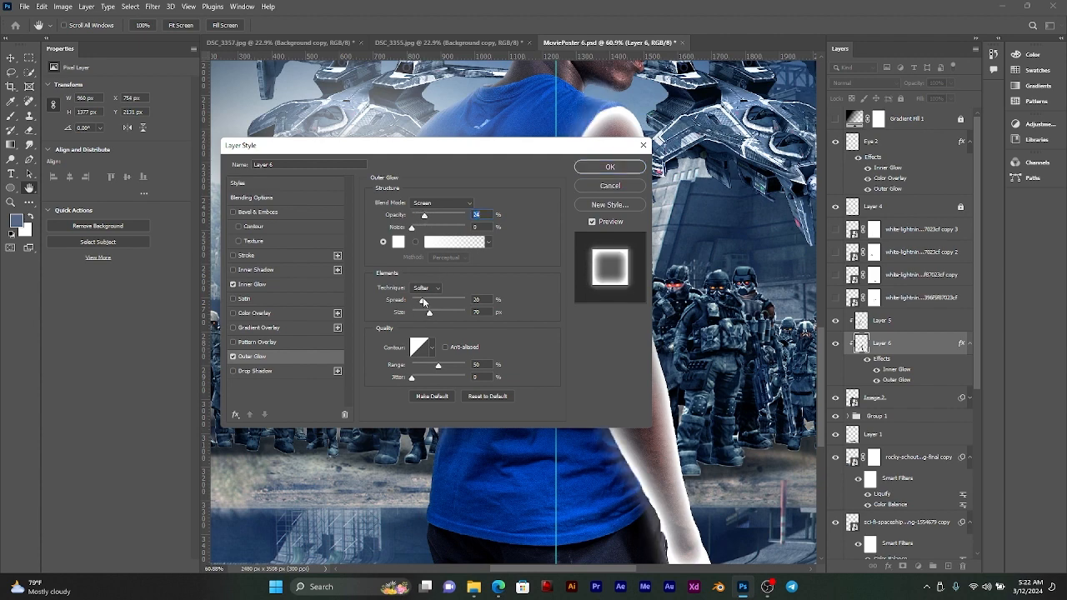
mouse_move(423, 302)
left_mouse_down()
mouse_move(409, 304)
mouse_move(420, 305)
left_mouse_up()
Step: Set the arm layer's Inner Glow to 100% opacity, 19% noise, 0% choke and 250 px size
left_click(257, 289)
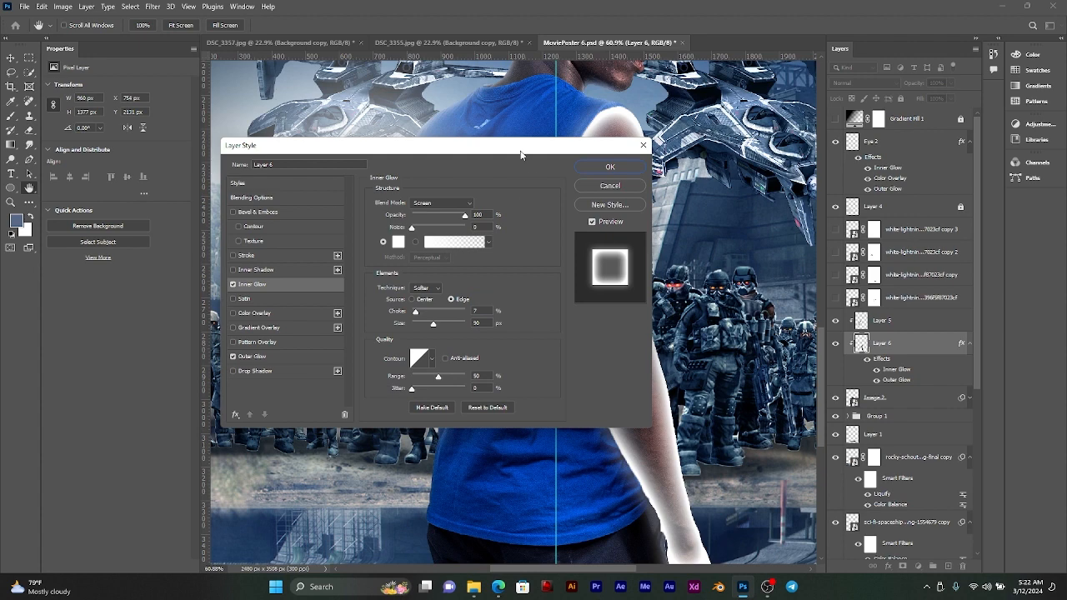
left_click_drag(521, 155, 280, 154)
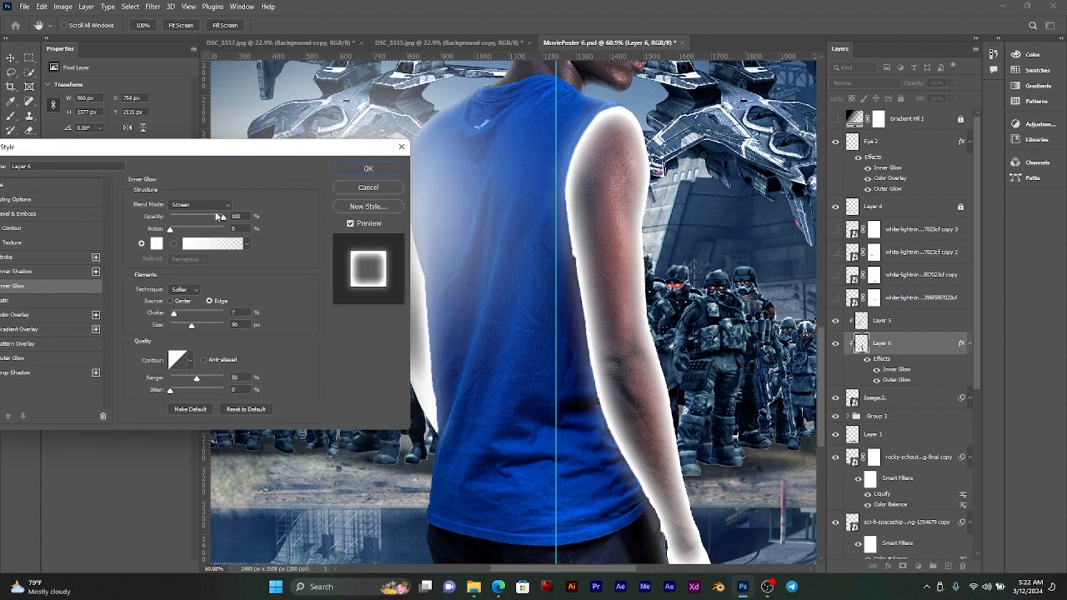
mouse_move(223, 217)
left_mouse_down()
mouse_move(206, 219)
mouse_move(223, 218)
left_mouse_up()
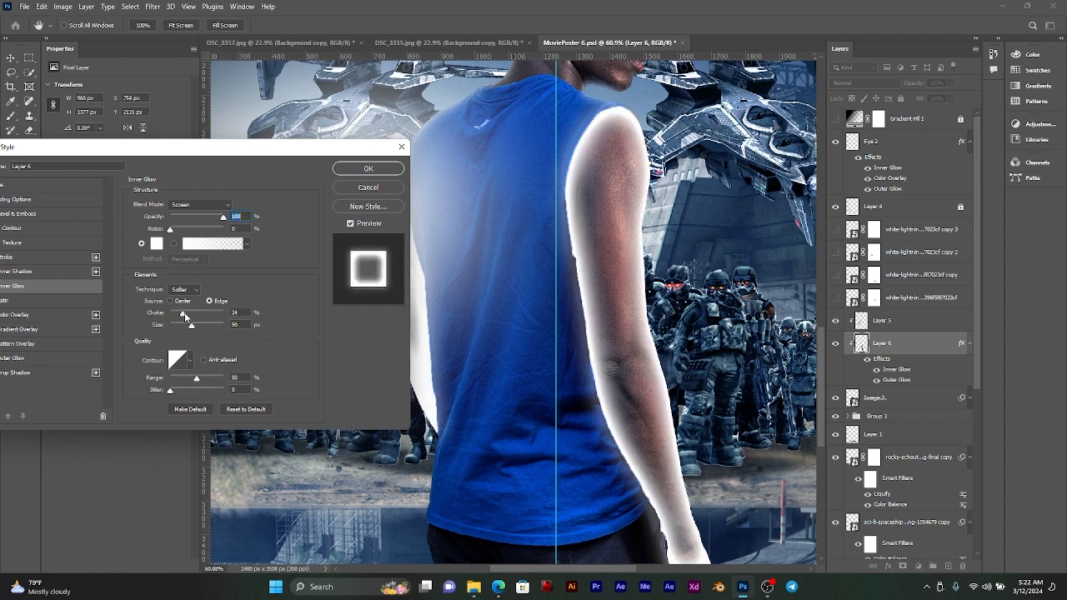
left_click_drag(178, 313, 230, 327)
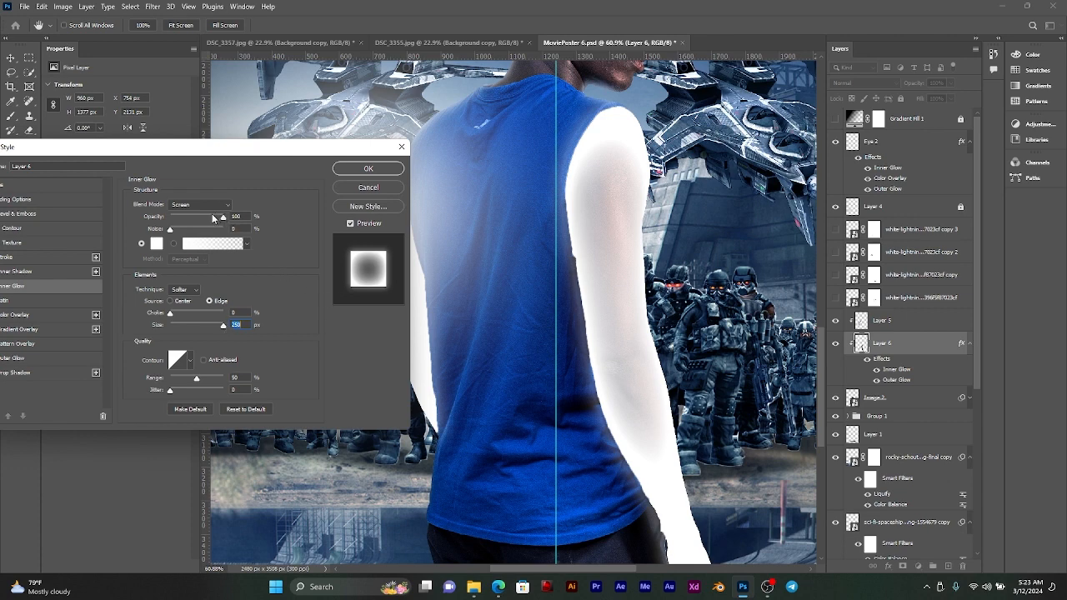
left_click_drag(213, 218, 190, 229)
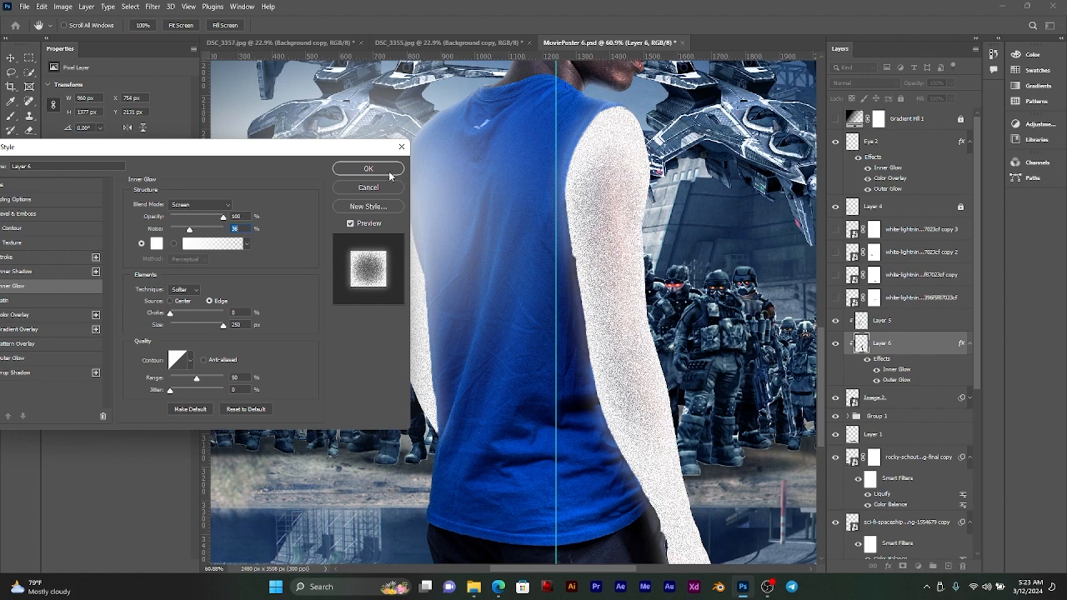
left_click_drag(189, 230, 180, 230)
left_click_drag(99, 151, 190, 128)
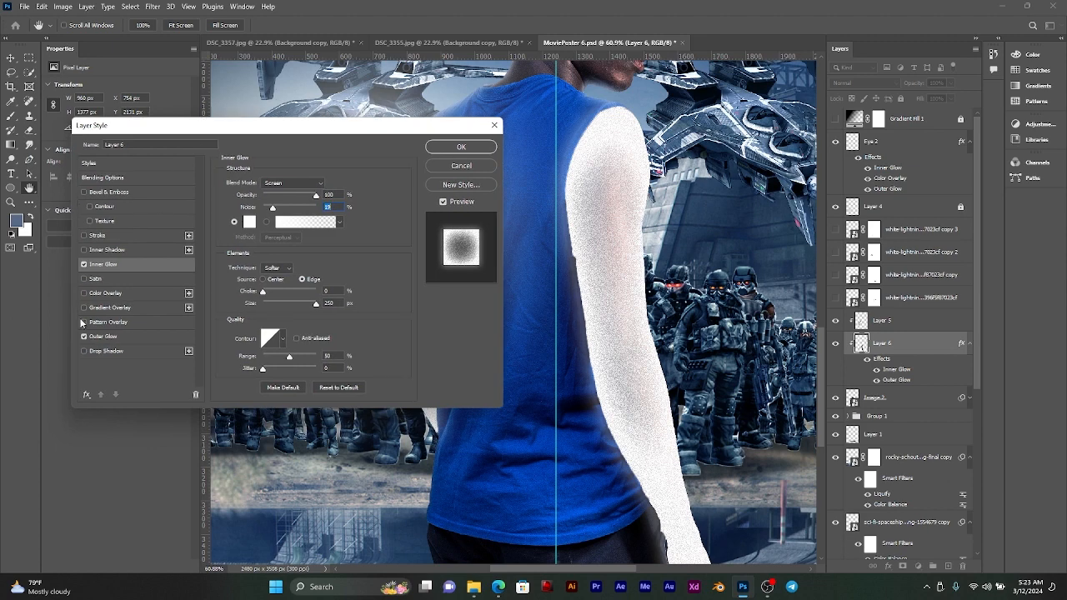
Step: Set the arm layer's Outer Glow to 55% opacity, 9% spread and 174 px size, and apply the layer style
left_click(108, 336)
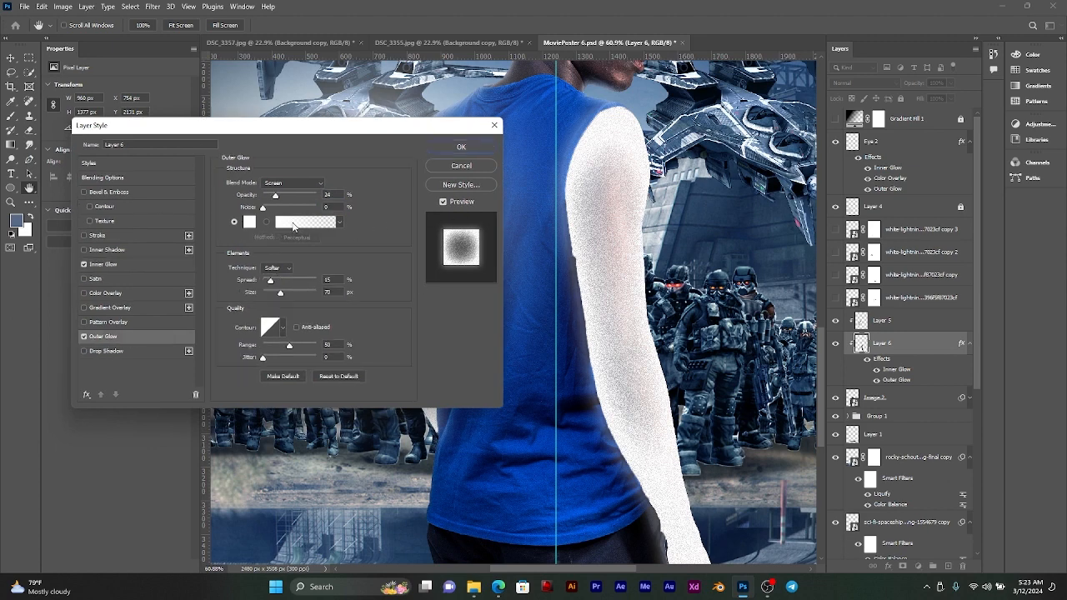
mouse_move(281, 197)
left_mouse_down()
mouse_move(301, 196)
mouse_move(292, 196)
left_mouse_up()
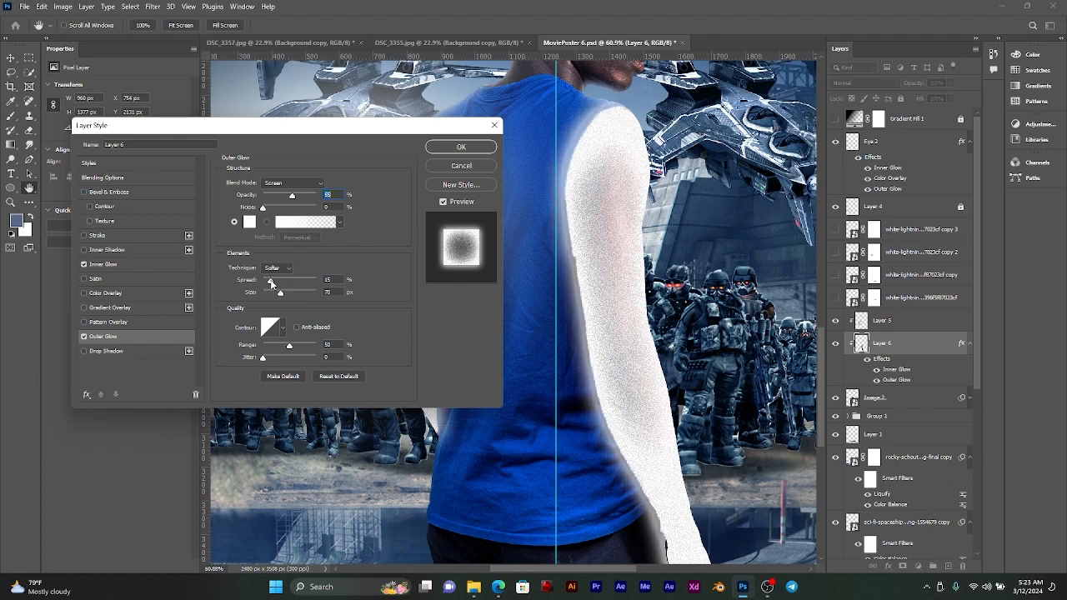
left_click_drag(271, 282, 303, 296)
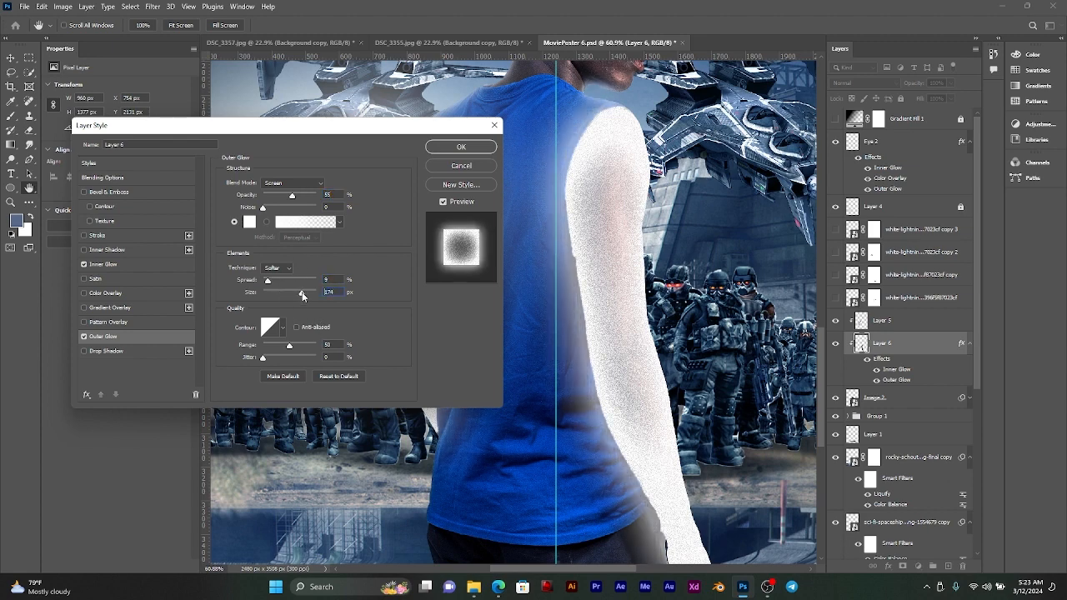
left_click(459, 145)
Step: Show the four hidden white-lightning layers above Layer 5
scroll(437, 214, "down", 5)
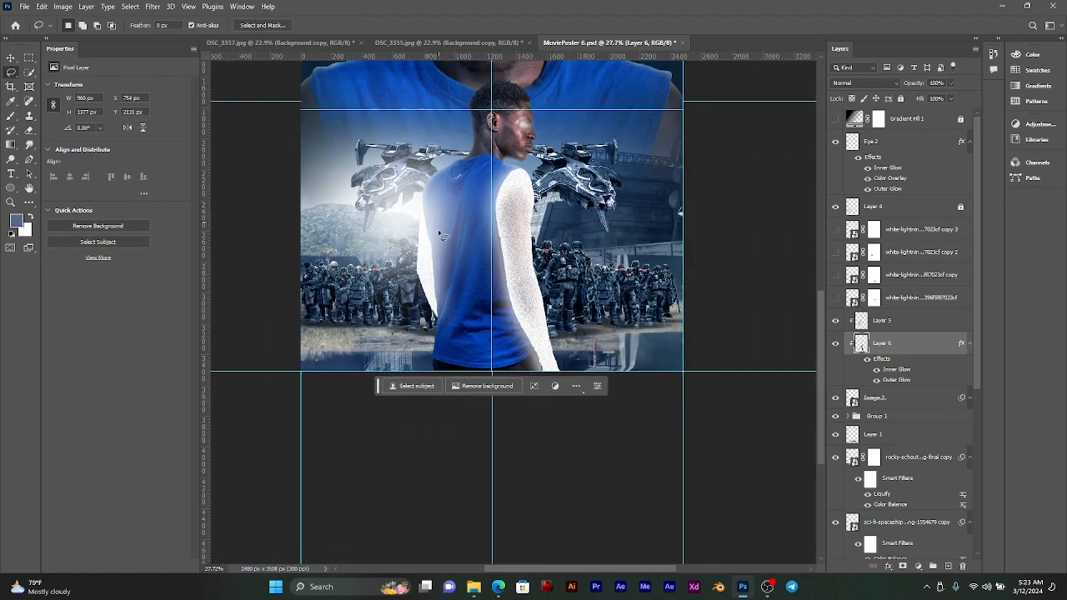
scroll(547, 204, "up", 4)
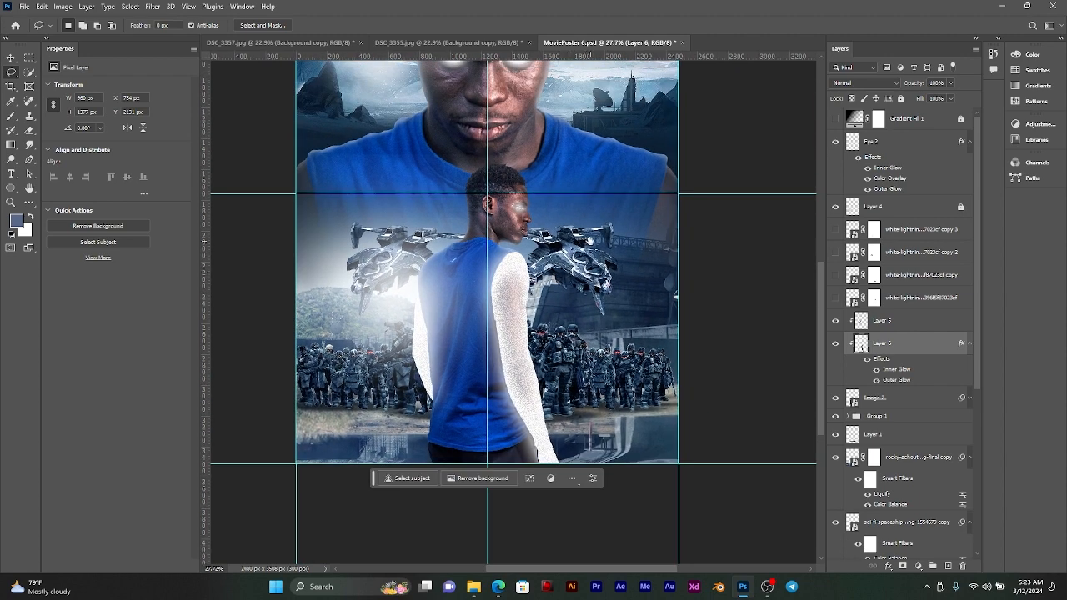
scroll(568, 272, "up", 4)
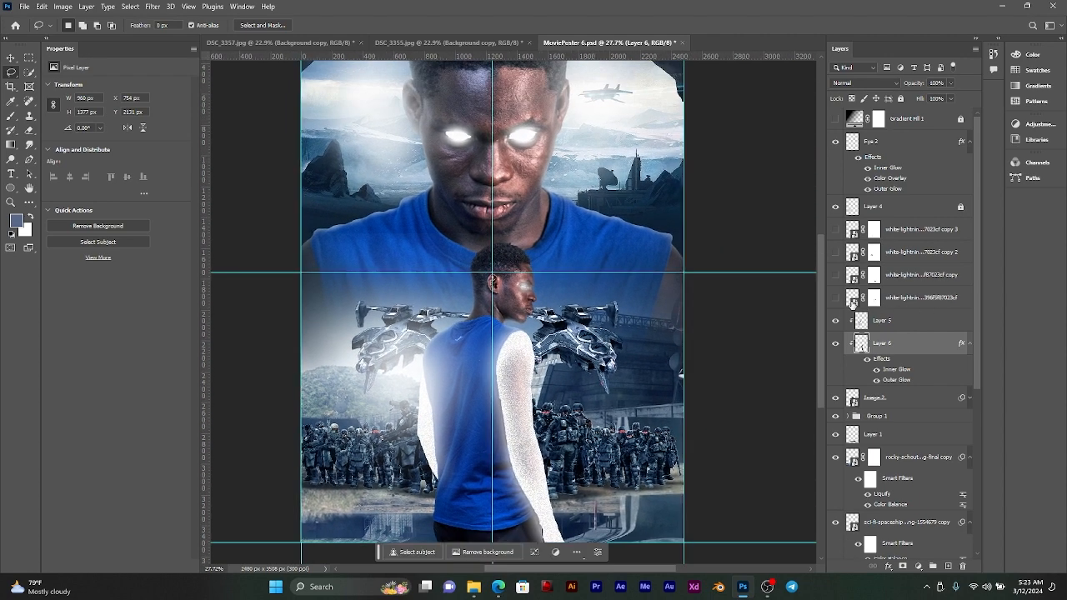
left_click(834, 298)
left_click(835, 274)
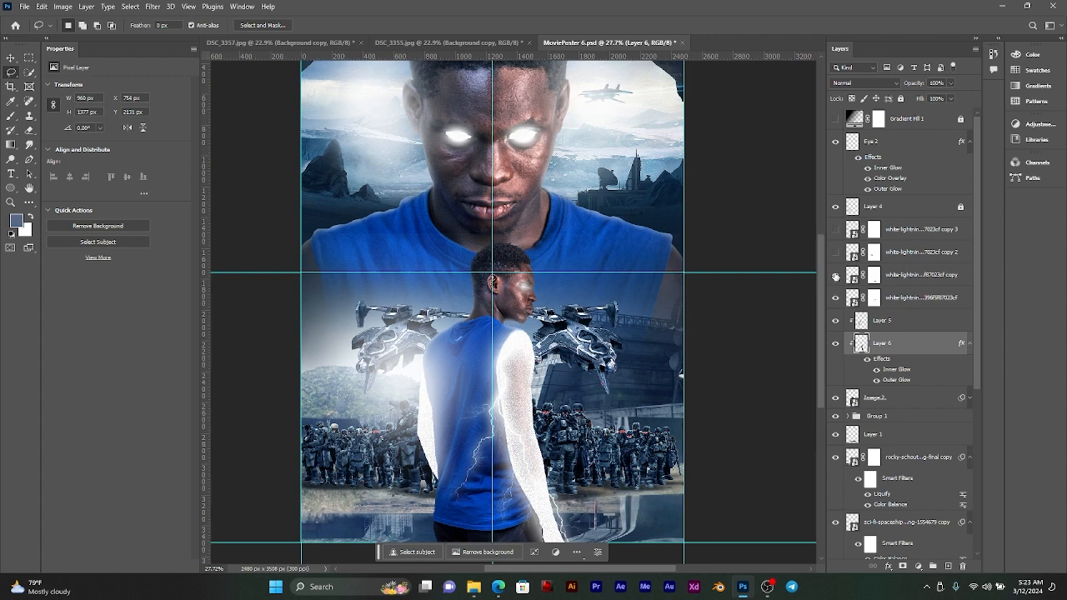
left_click(836, 252)
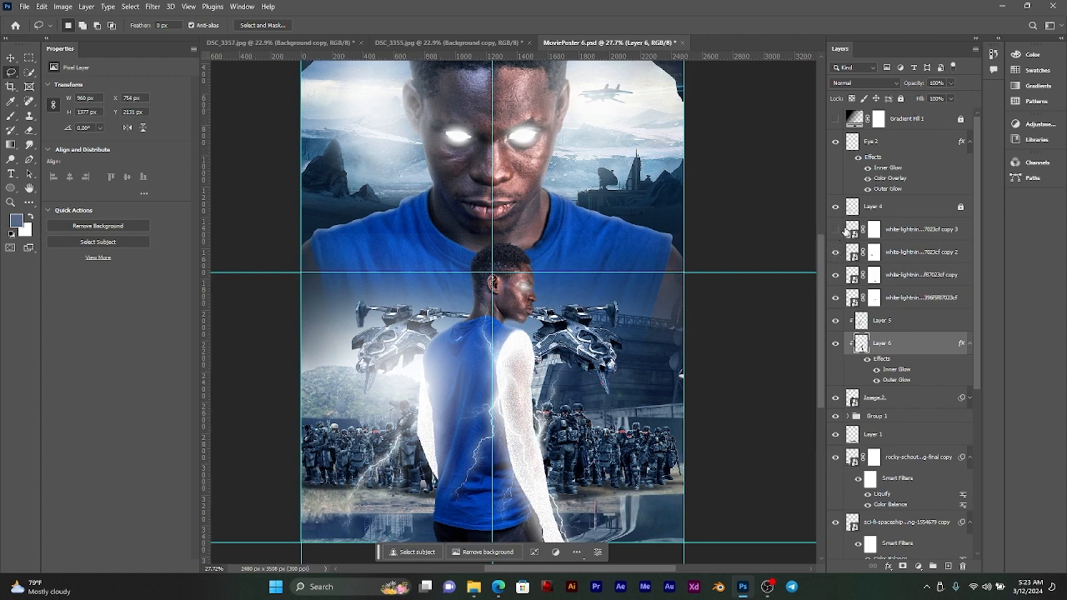
left_click(836, 231)
Step: Examine the glowing arms and lightning around the man, both up close and within the whole poster
scroll(507, 365, "down", 2)
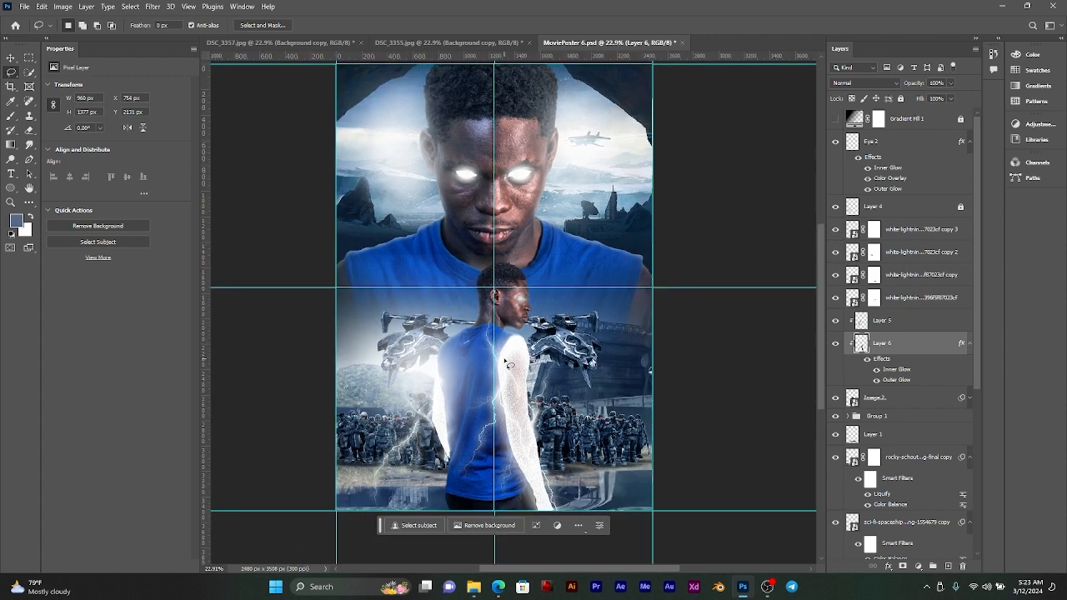
scroll(481, 389, "up", 2)
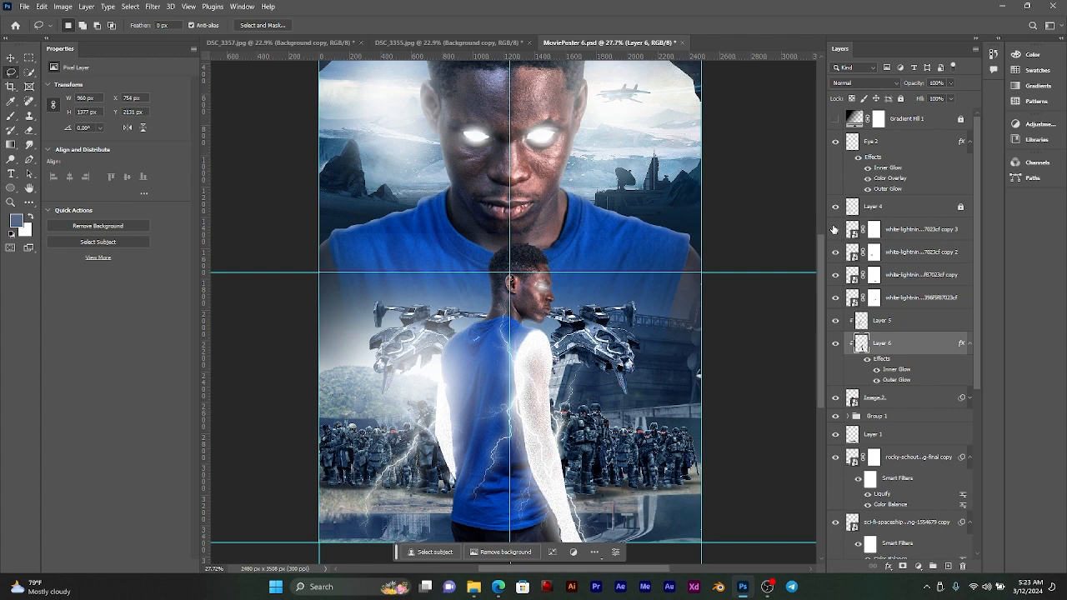
scroll(581, 367, "down", 5)
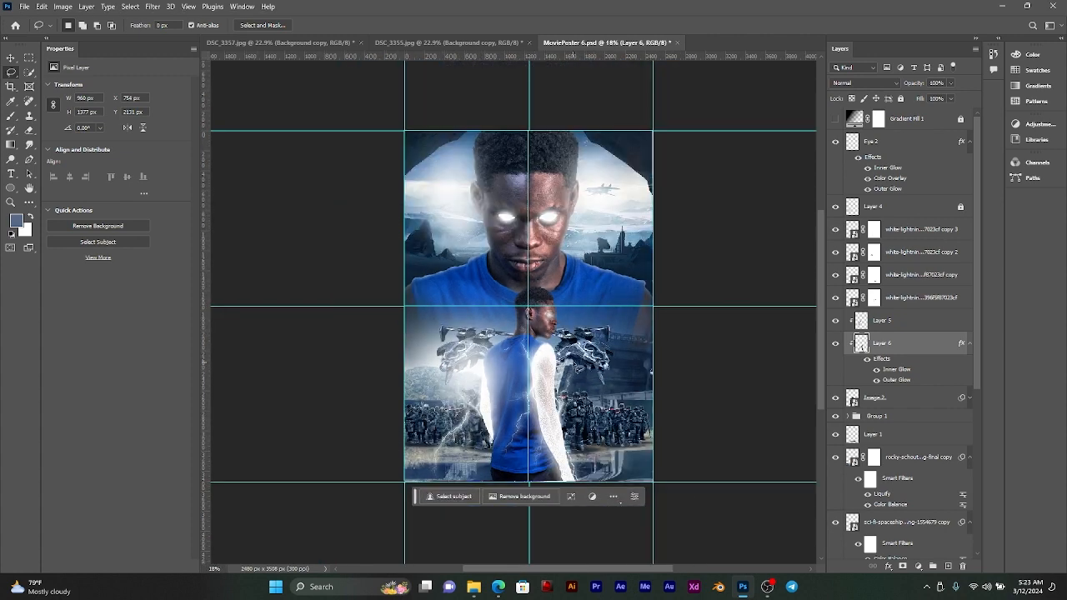
scroll(572, 367, "up", 2)
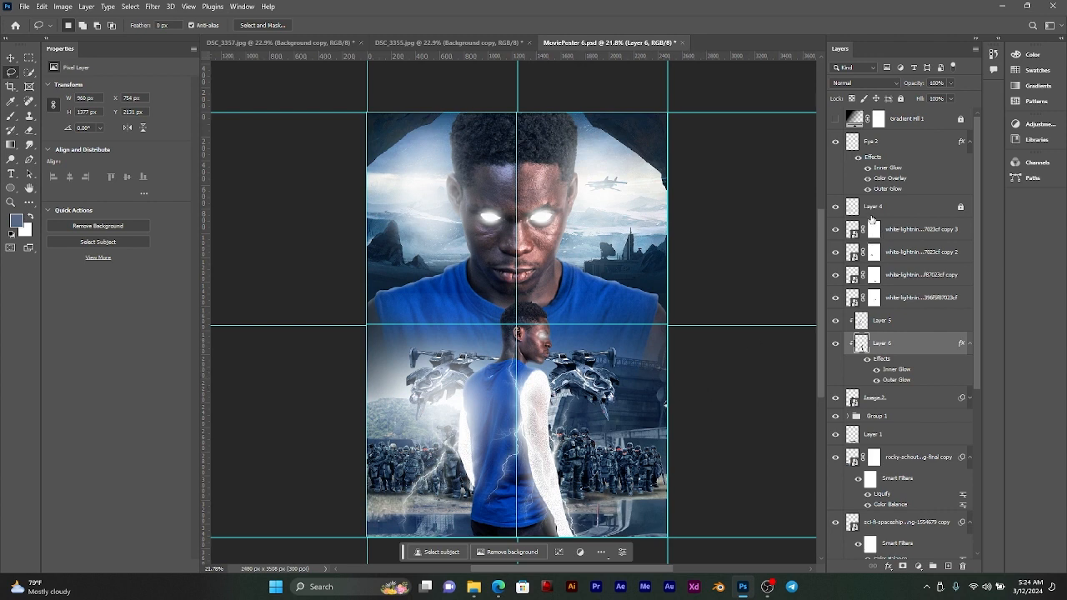
left_click(11, 58)
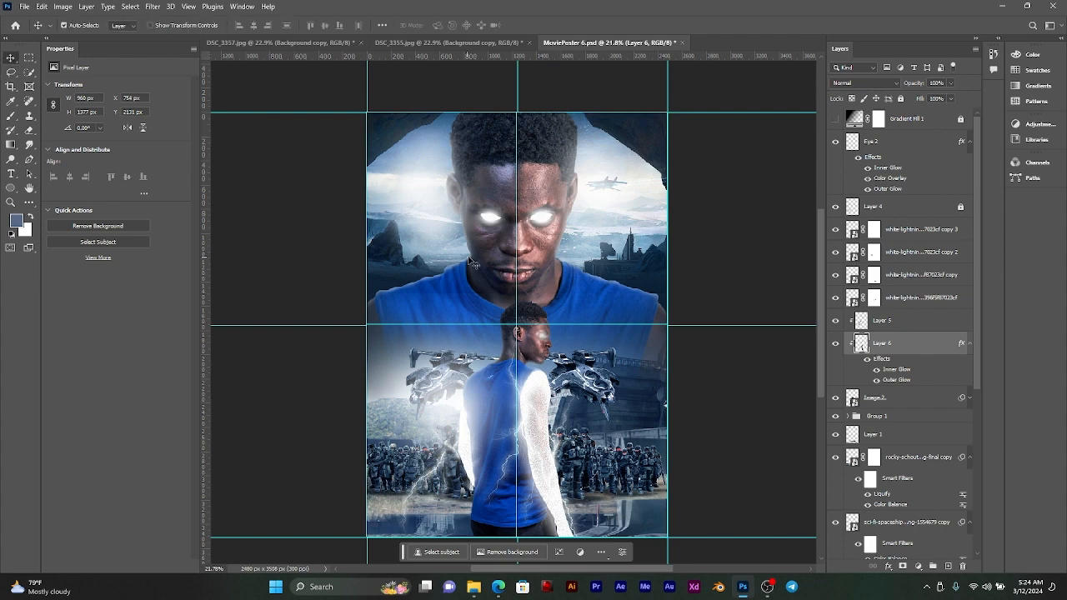
scroll(583, 298, "up", 2)
scroll(633, 310, "down", 1)
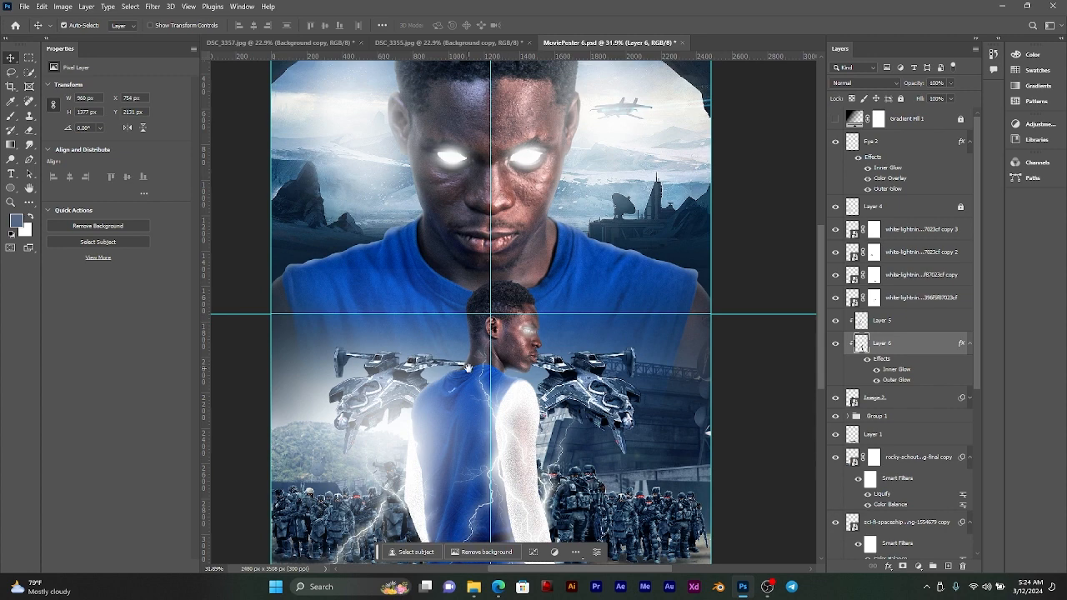
scroll(492, 371, "down", 4)
scroll(502, 311, "down", 2)
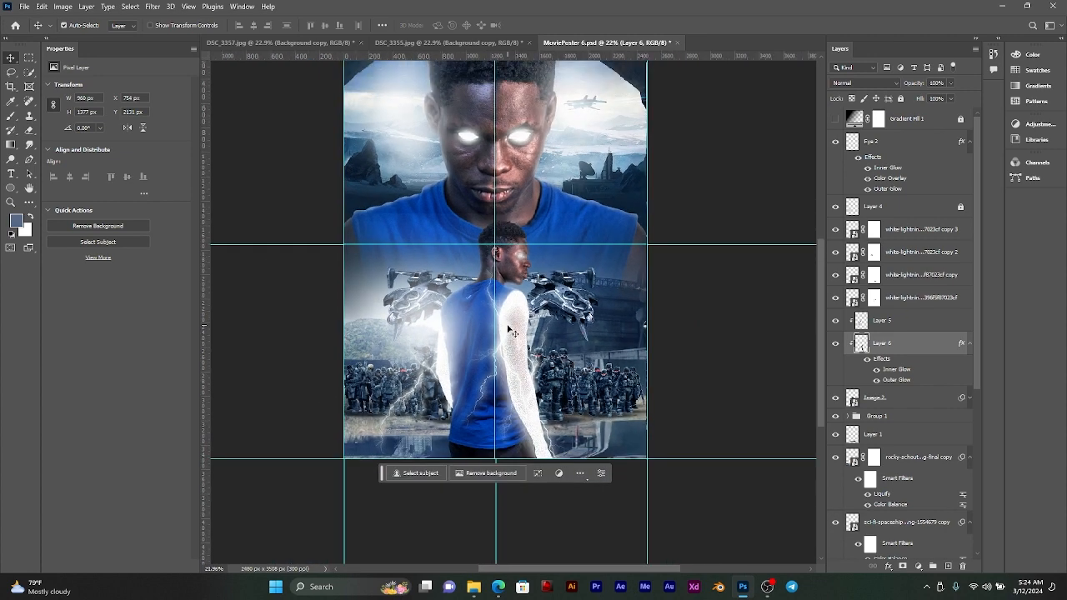
scroll(546, 338, "up", 1)
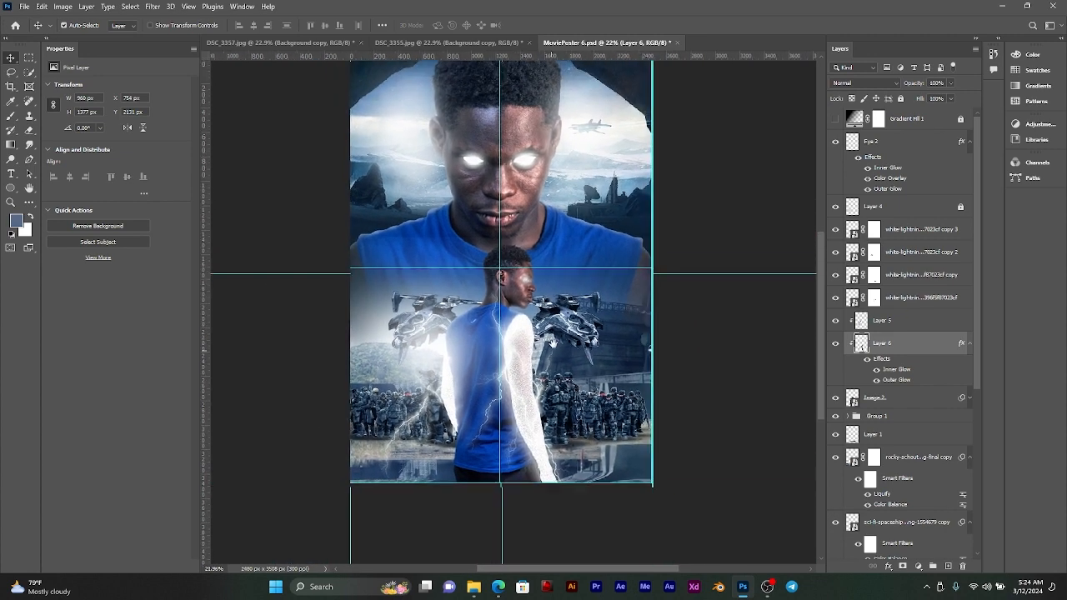
scroll(553, 347, "up", 1)
scroll(558, 334, "up", 2)
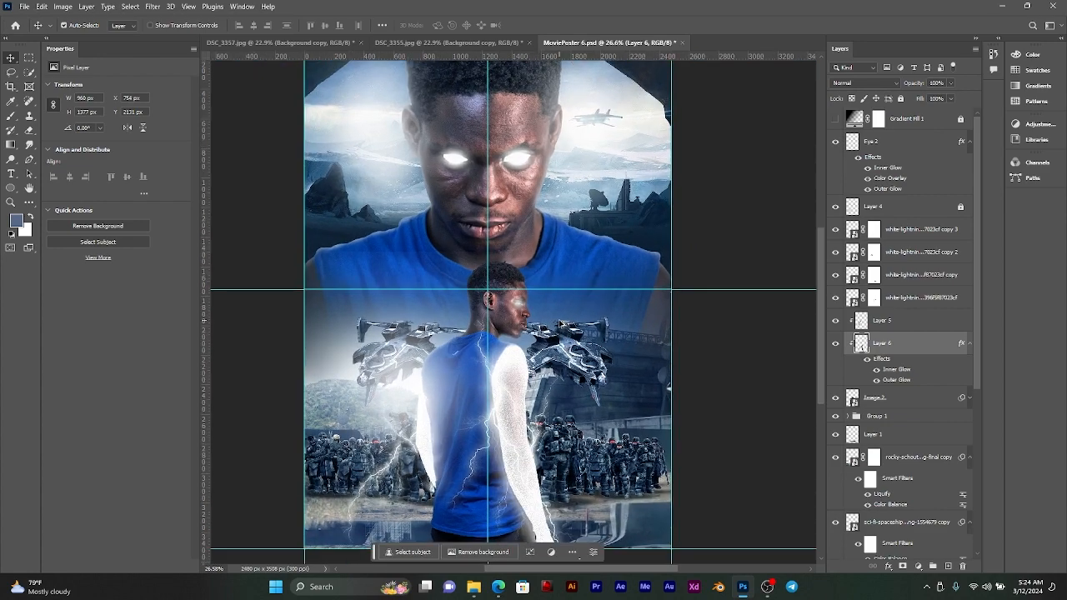
scroll(555, 327, "up", 2)
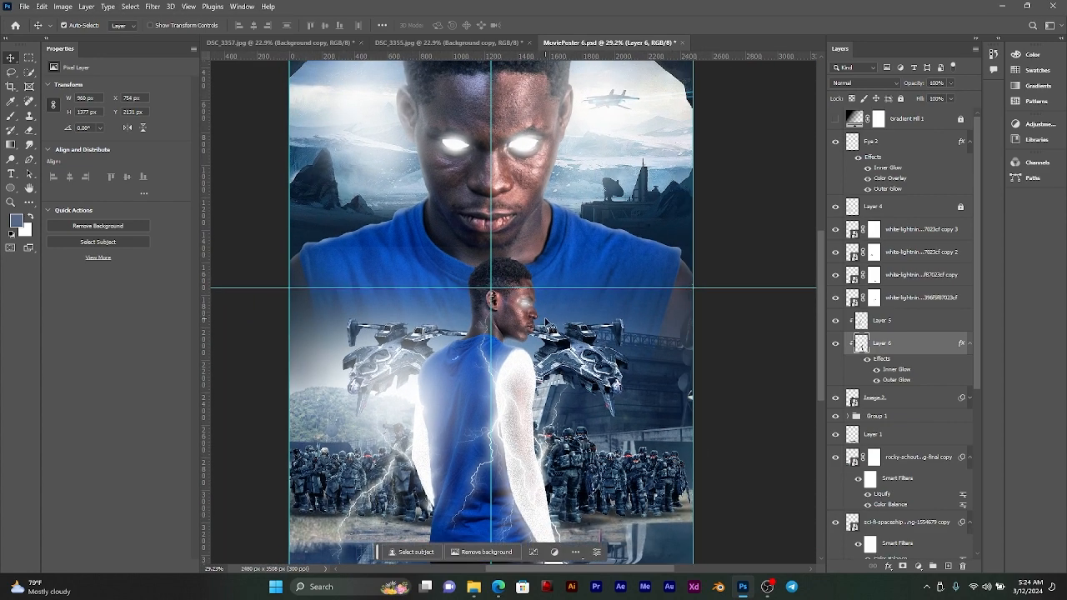
scroll(546, 331, "up", 1)
scroll(519, 307, "down", 2)
scroll(486, 236, "left", 1)
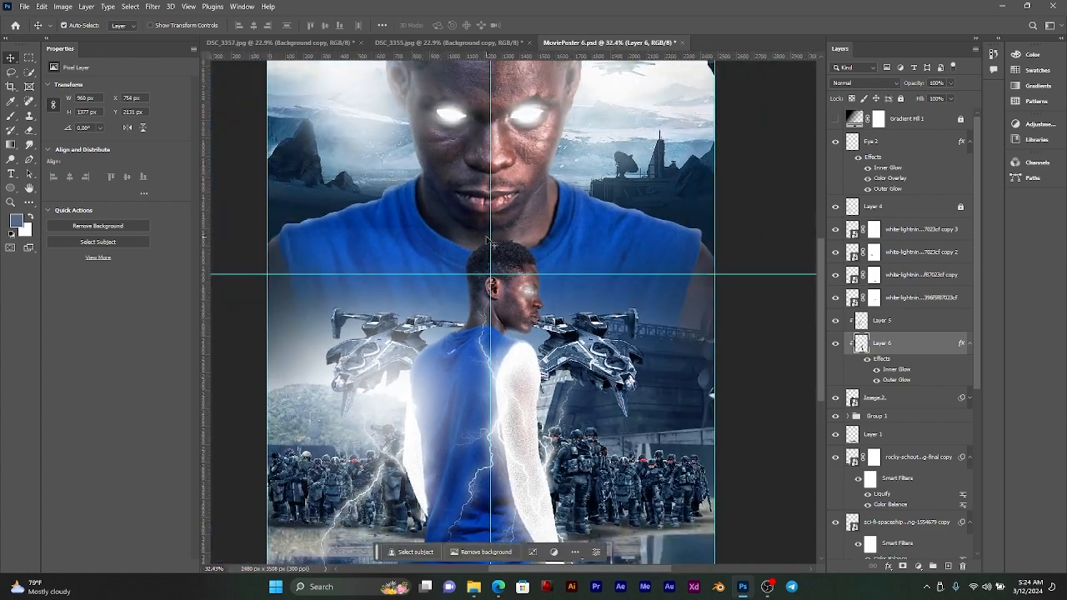
Step: Disable the Image 1 layer's mask and hide the masked rocky landscape layer directly above the Eyes layer
left_click(507, 142)
scroll(904, 513, "down", 2)
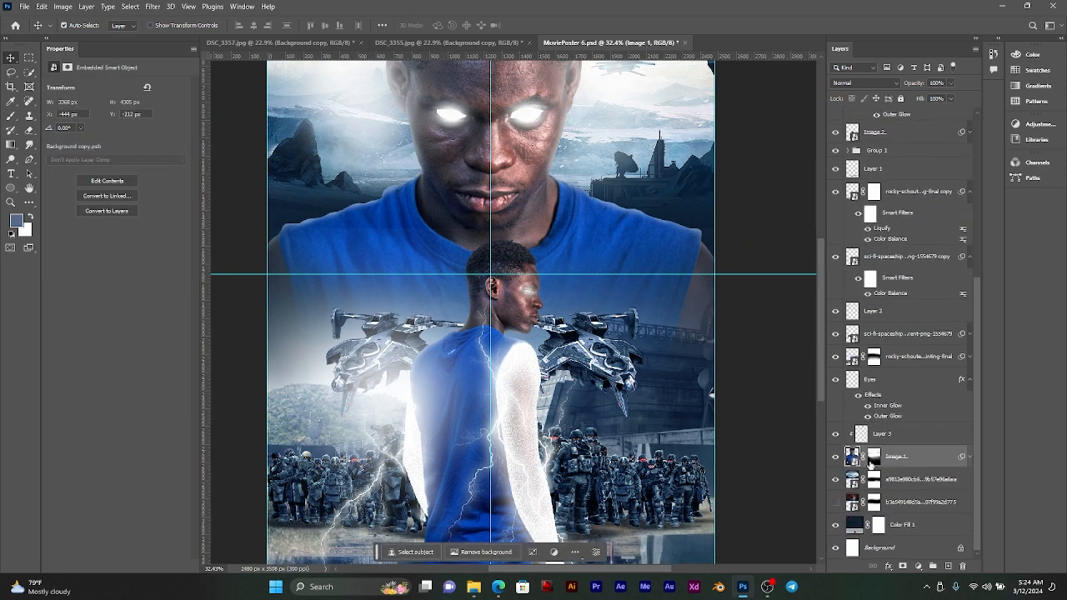
left_click(873, 457, "shift")
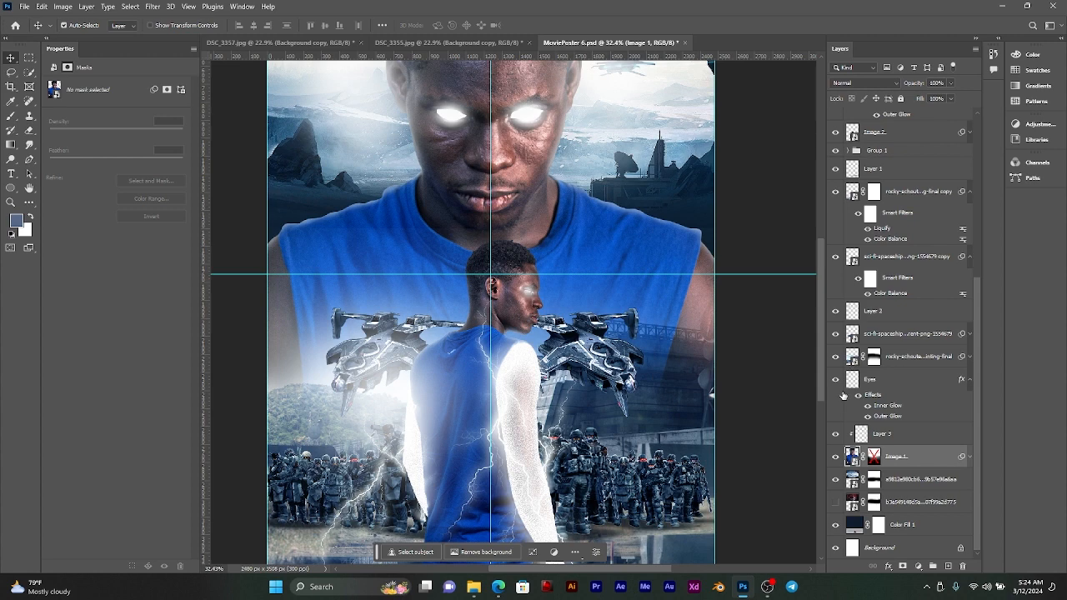
scroll(843, 395, "up", 3)
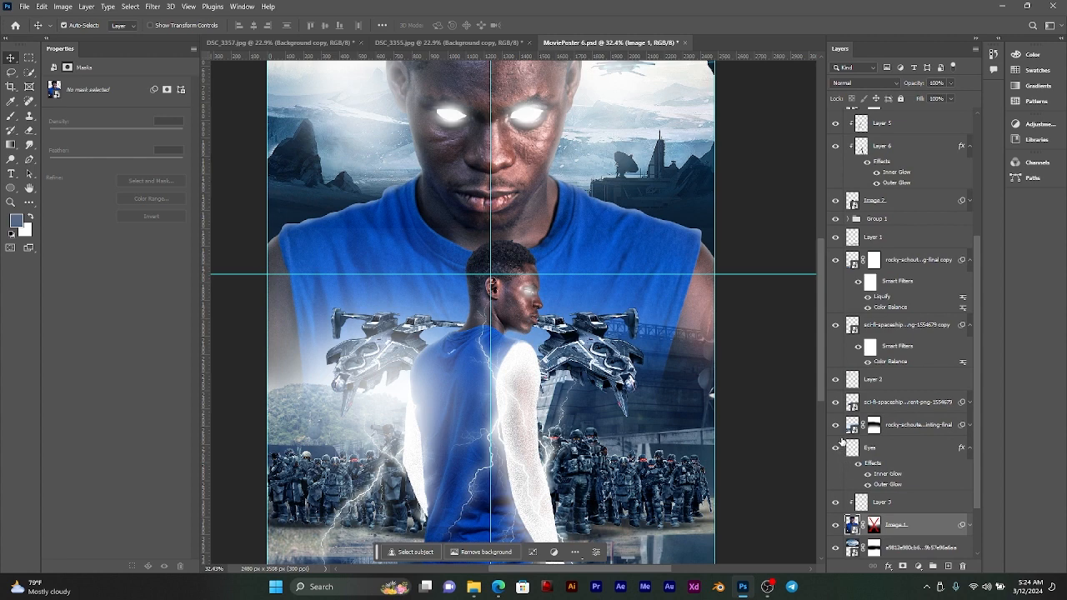
left_click(836, 425)
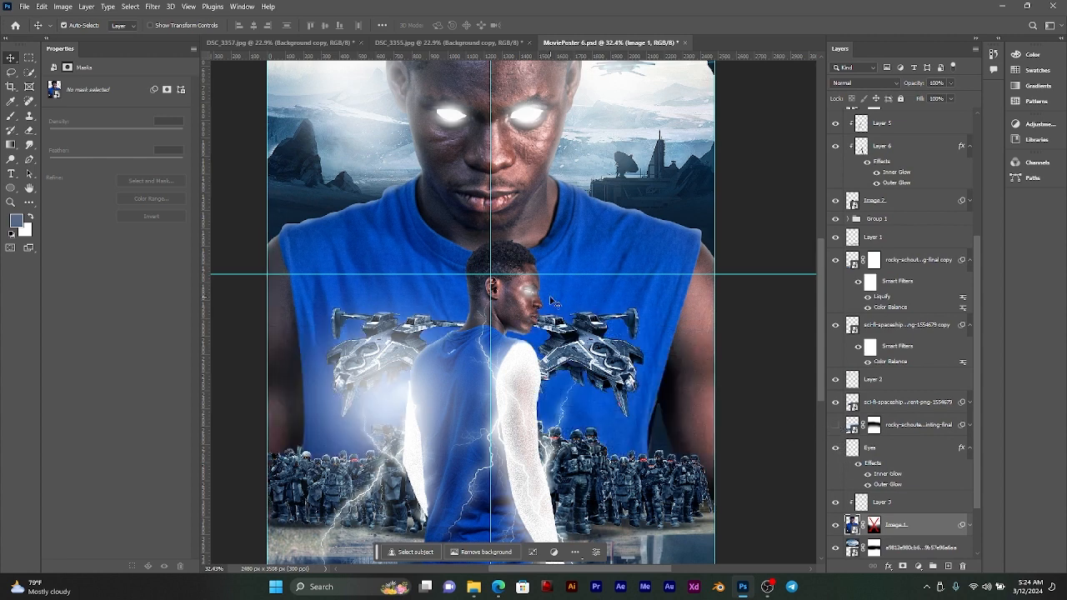
Step: Group the layers from Layer 4 down to Image 2 and hide the new group
scroll(910, 257, "up", 5)
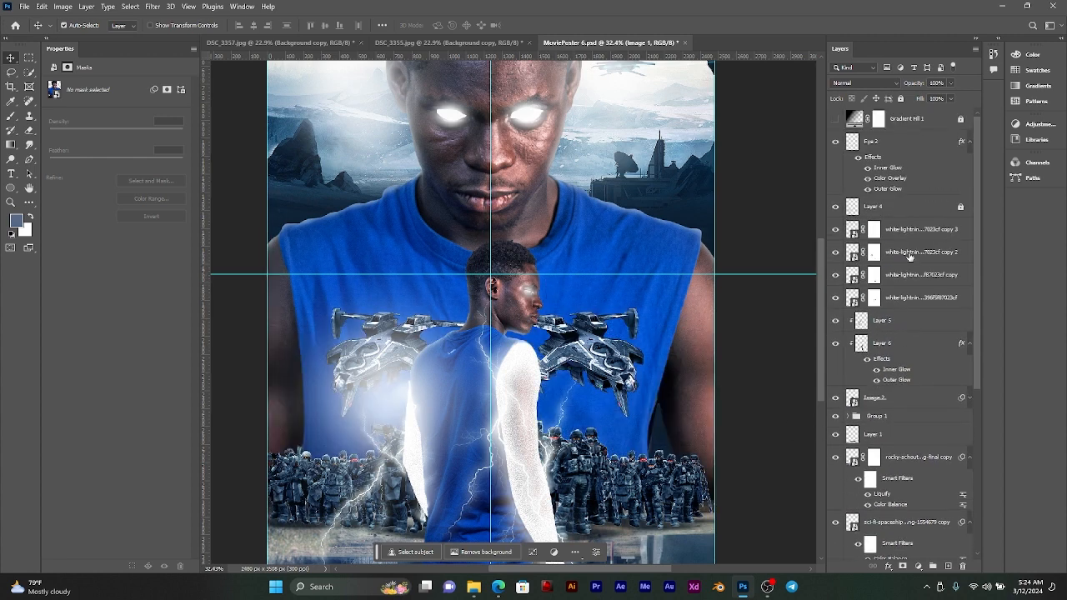
left_click(889, 229)
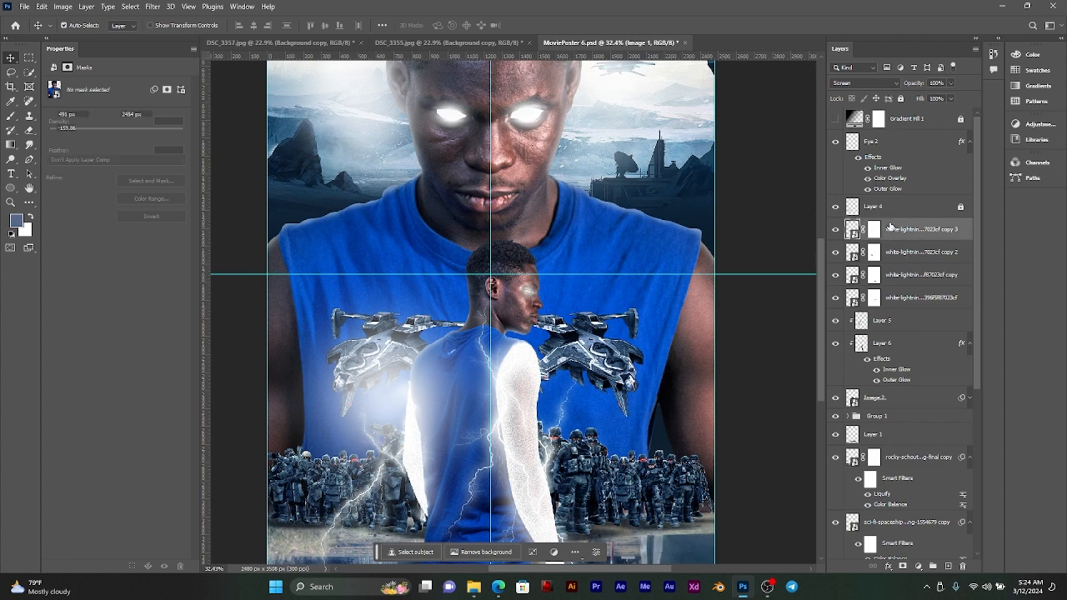
left_click(835, 207)
left_click(836, 207)
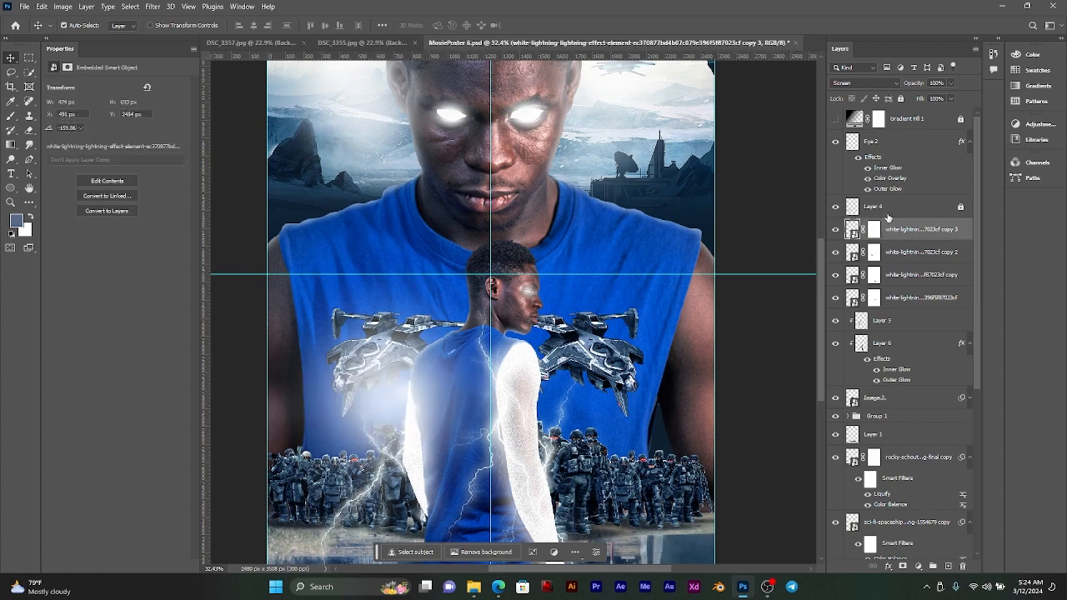
left_click(914, 212)
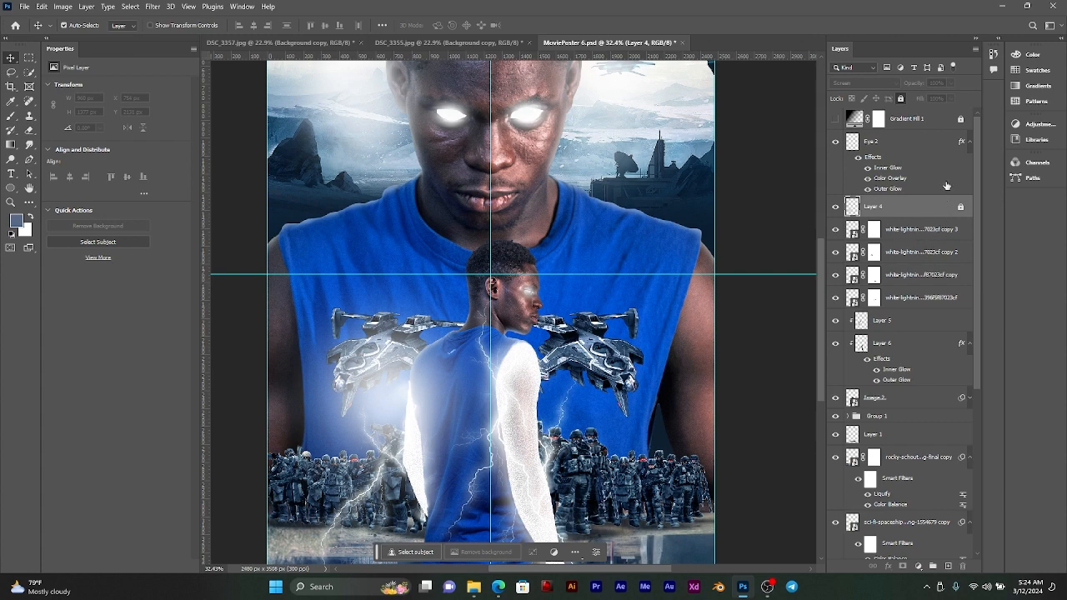
left_click(836, 416)
left_click(836, 416)
left_click(908, 404, "shift")
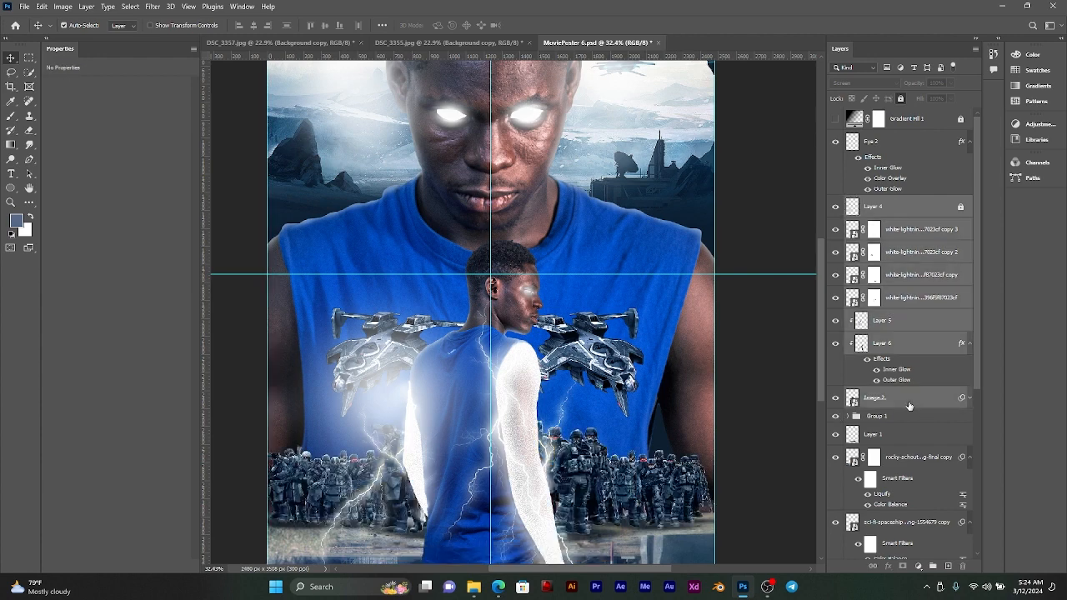
key("ctrl+g")
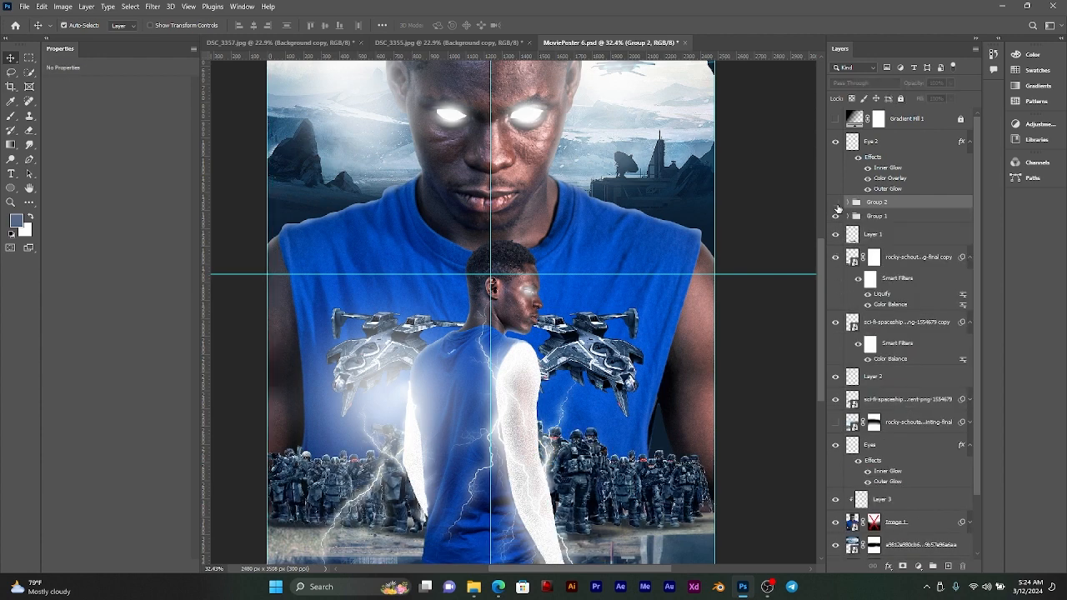
left_click(837, 203)
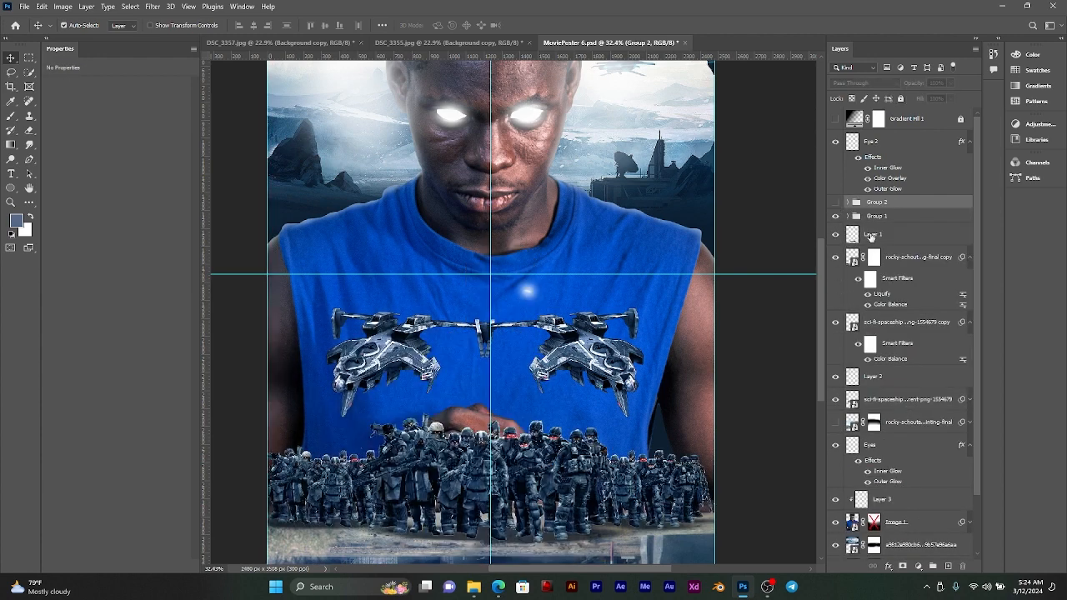
Step: Collapse the smart filter lists of the rocky landscape copy and spaceship copy layers
left_click(604, 351)
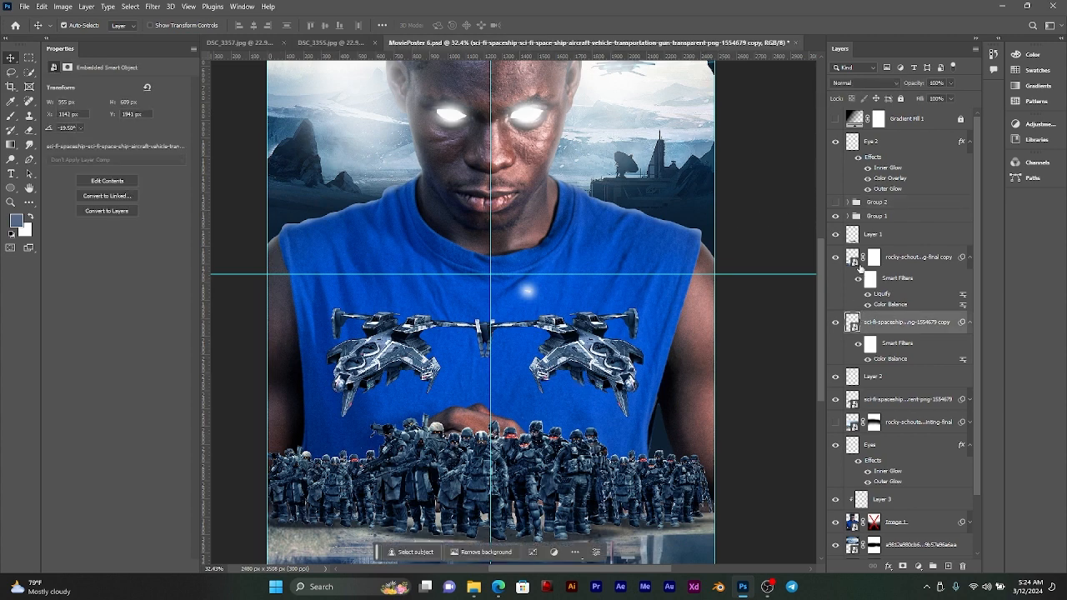
left_click(934, 258)
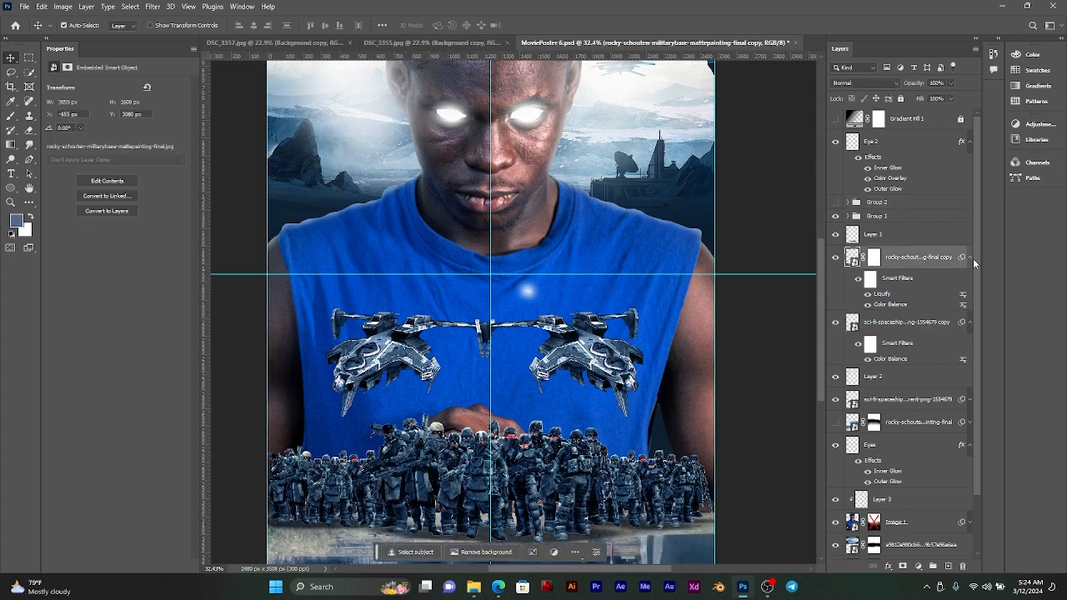
left_click(968, 258)
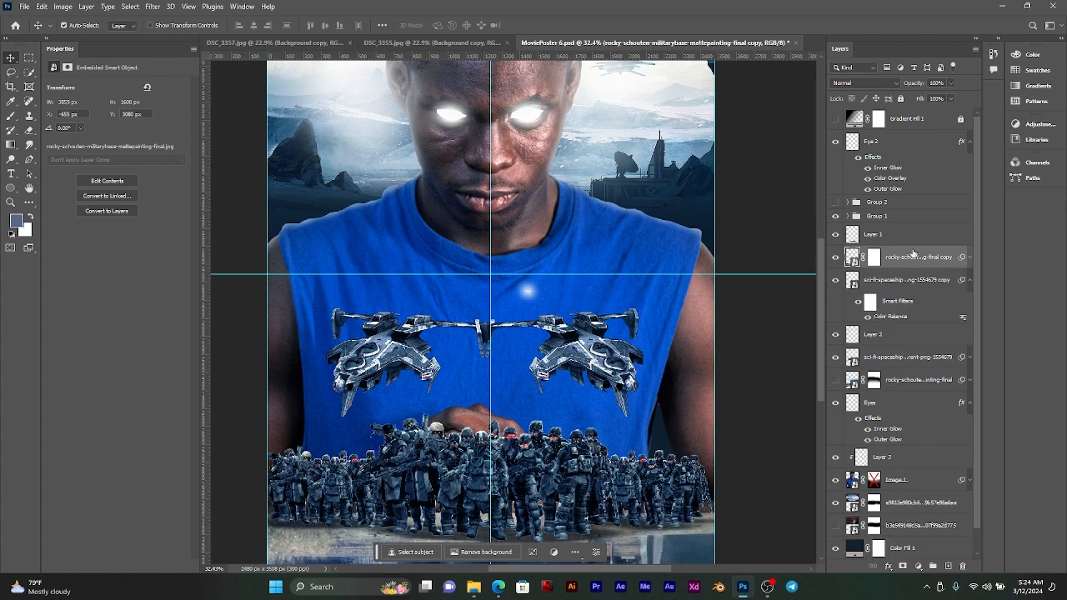
left_click(969, 283)
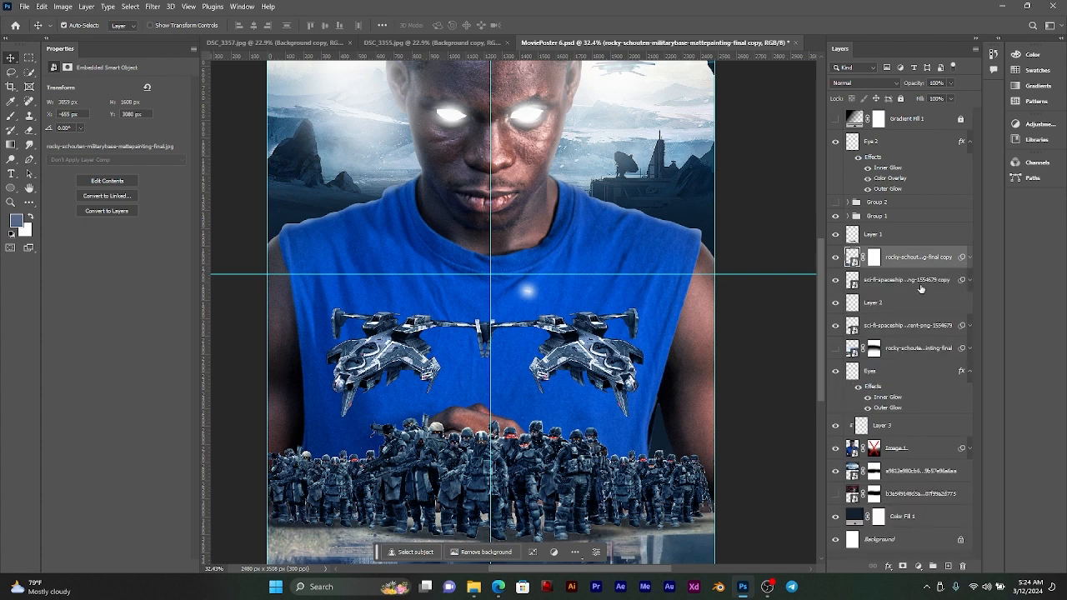
Step: Group the layers from Group 1 down to the spaceship copy layer
left_click(917, 281)
left_click(838, 306)
left_click(838, 306)
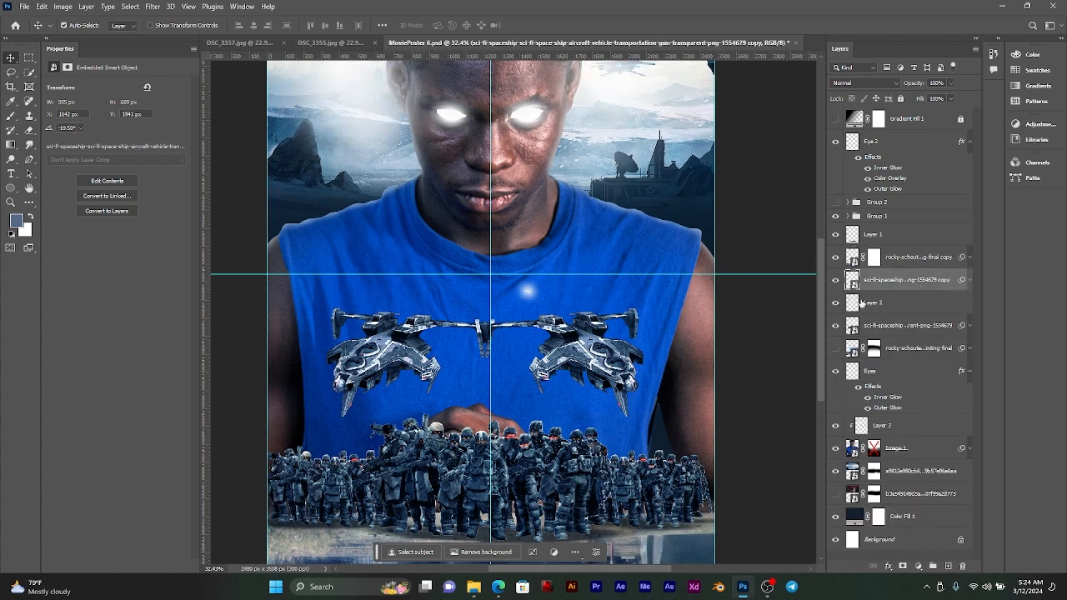
left_click(901, 217, "shift")
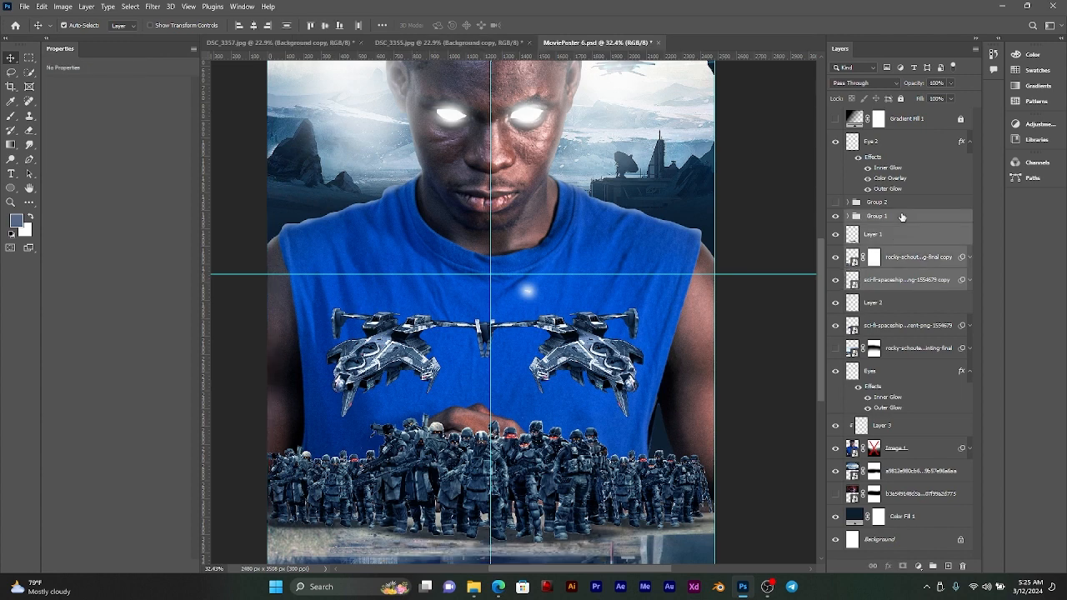
key("ctrl+g")
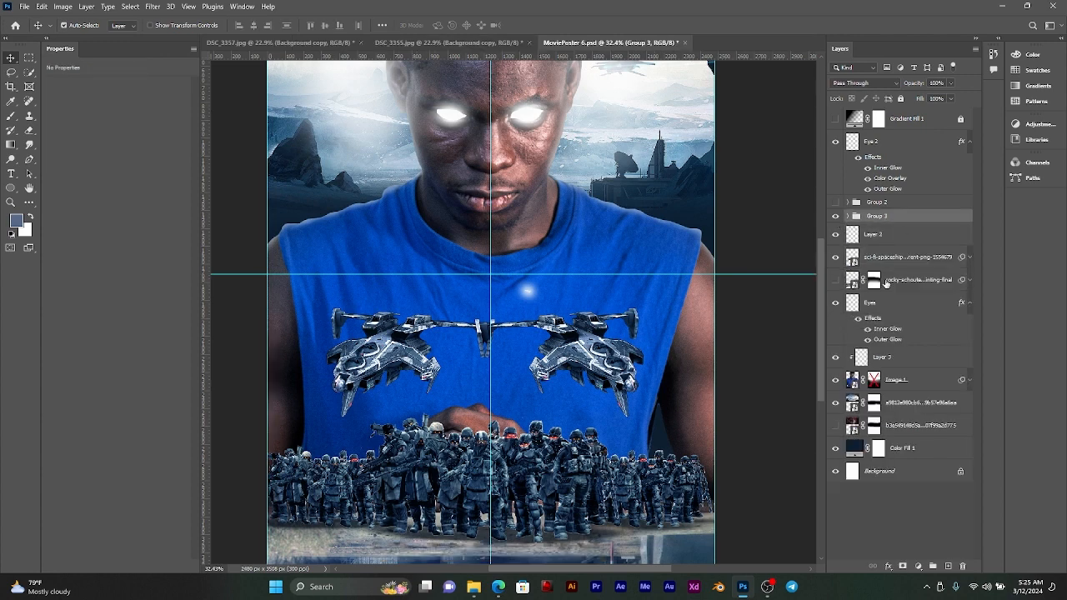
Step: Move the spaceship copy layer out of Group 3 to directly above the original spaceship layer, and collapse the group
left_click(892, 259)
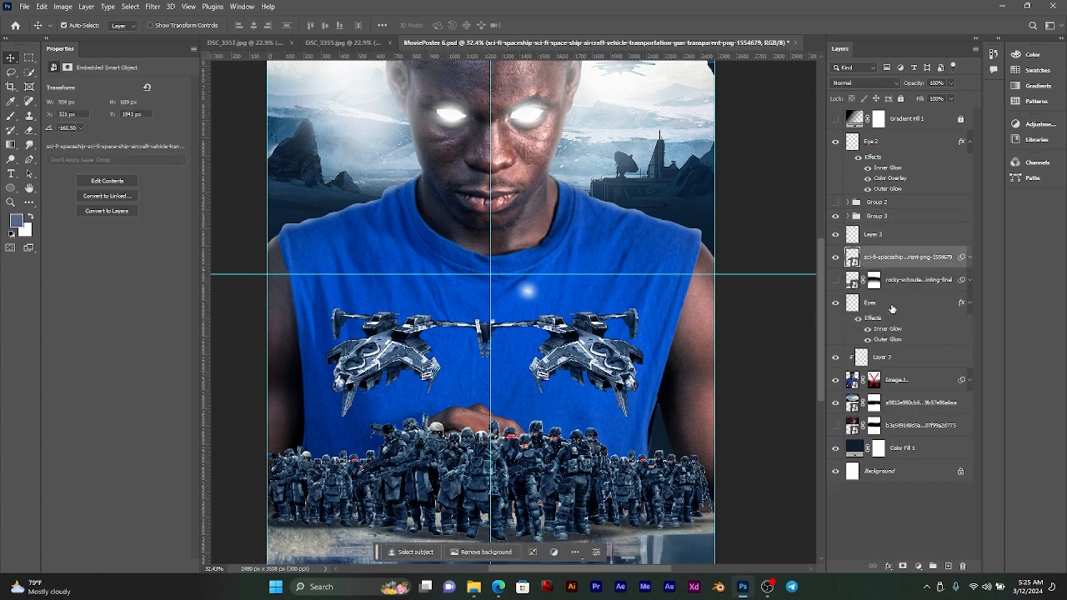
left_click(835, 257)
left_click(835, 257)
left_click(614, 367)
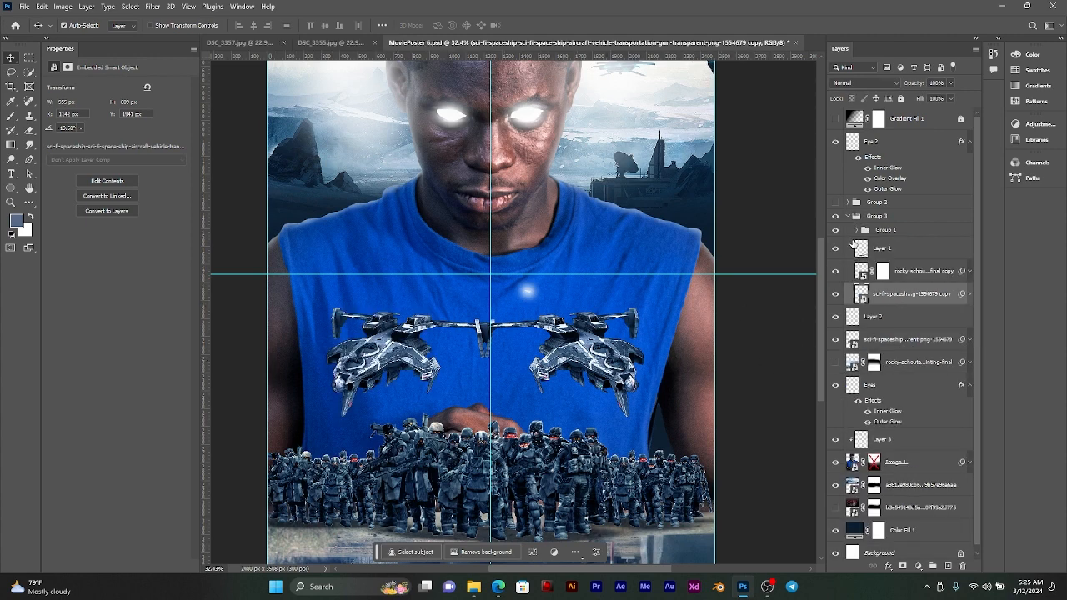
left_click_drag(892, 302, 852, 315)
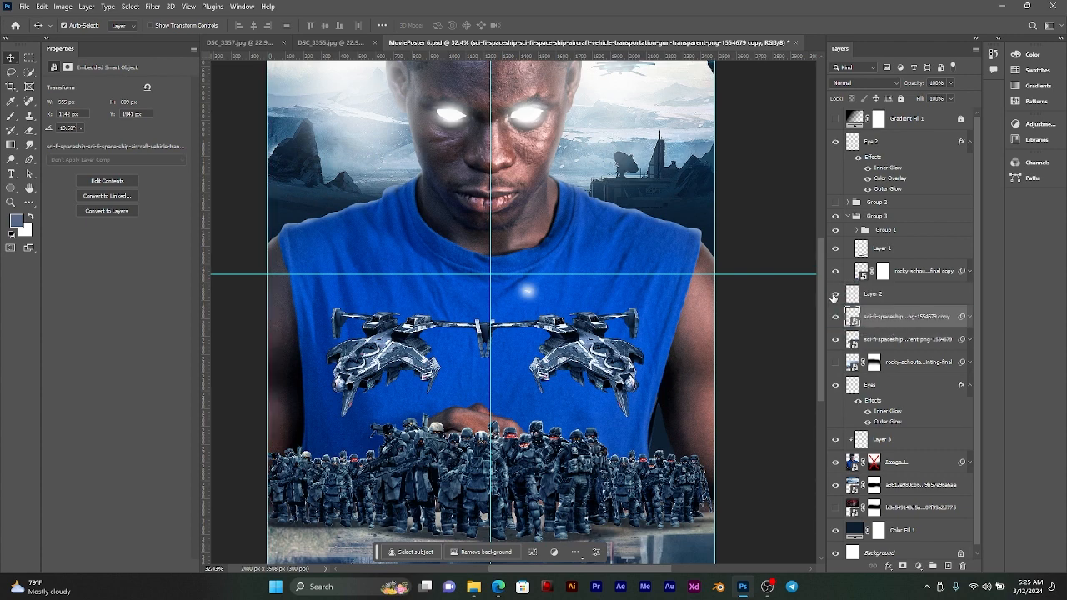
left_click(835, 296)
left_click(834, 295)
left_click(848, 216)
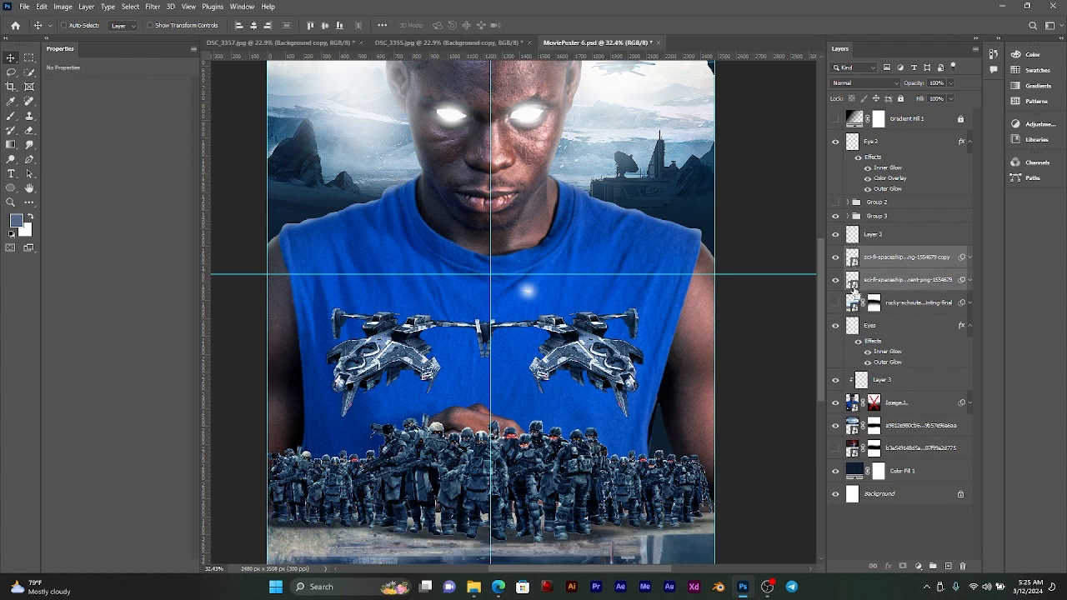
Step: Show the masked rocky landscape layer above the Eyes layer and check the soldiers in Group 1 against it
left_click(872, 326)
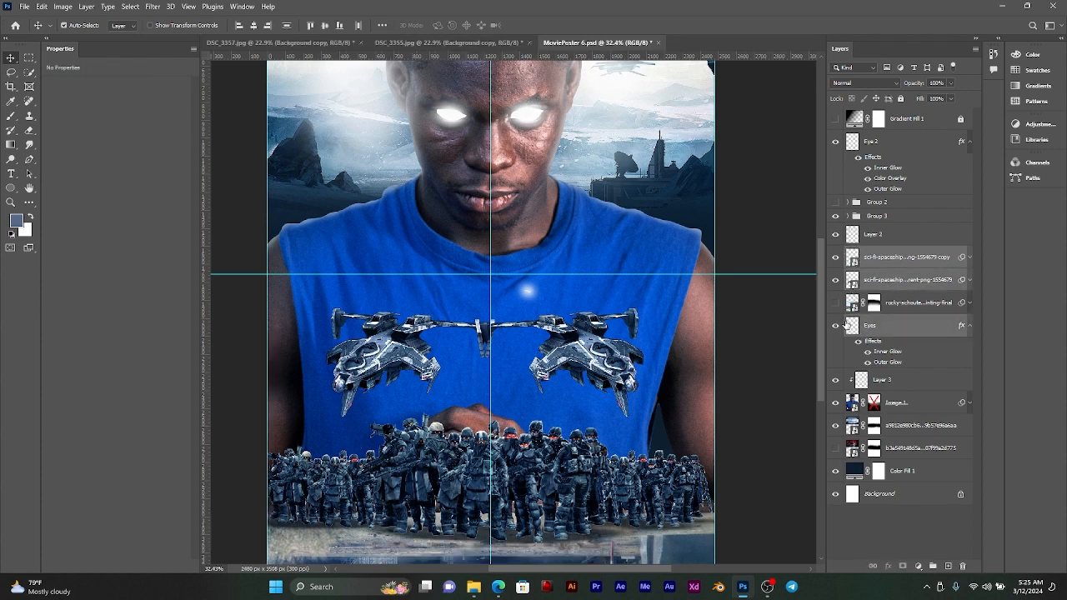
left_click(837, 304)
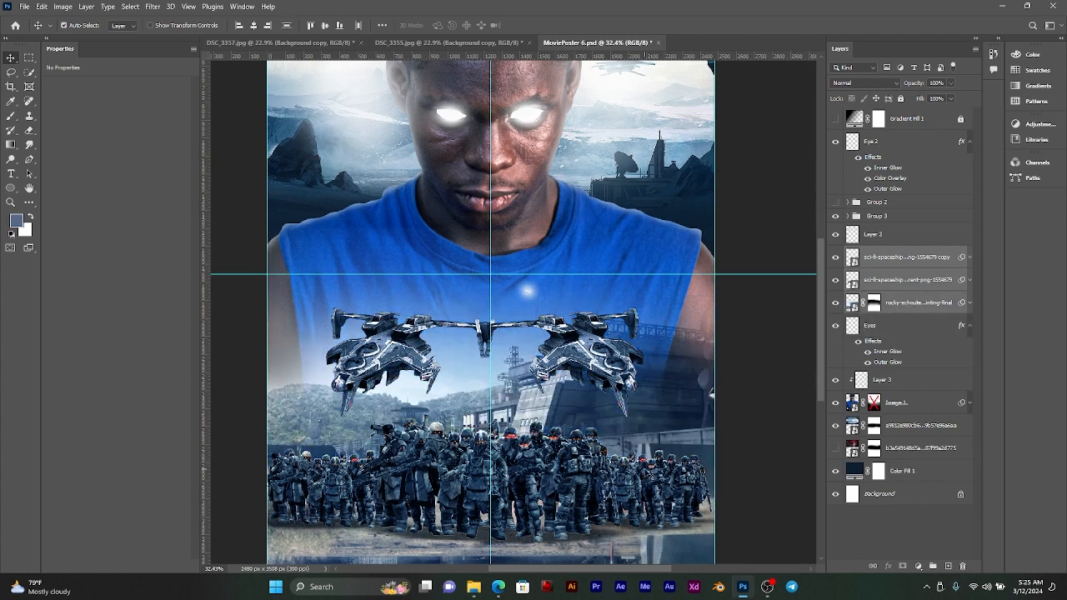
left_click(580, 492)
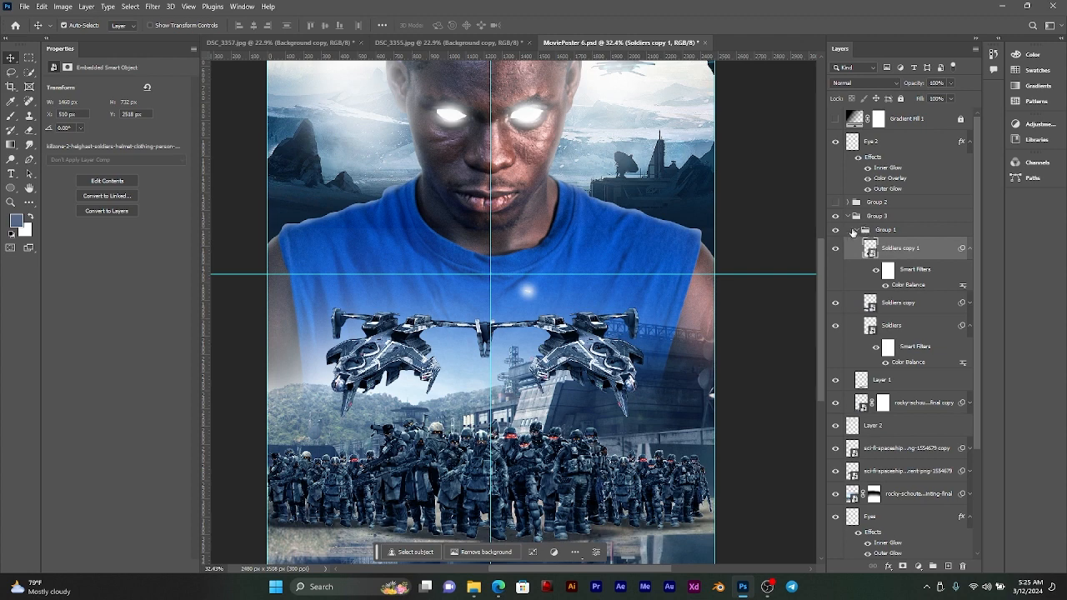
left_click(852, 230)
left_click(836, 231)
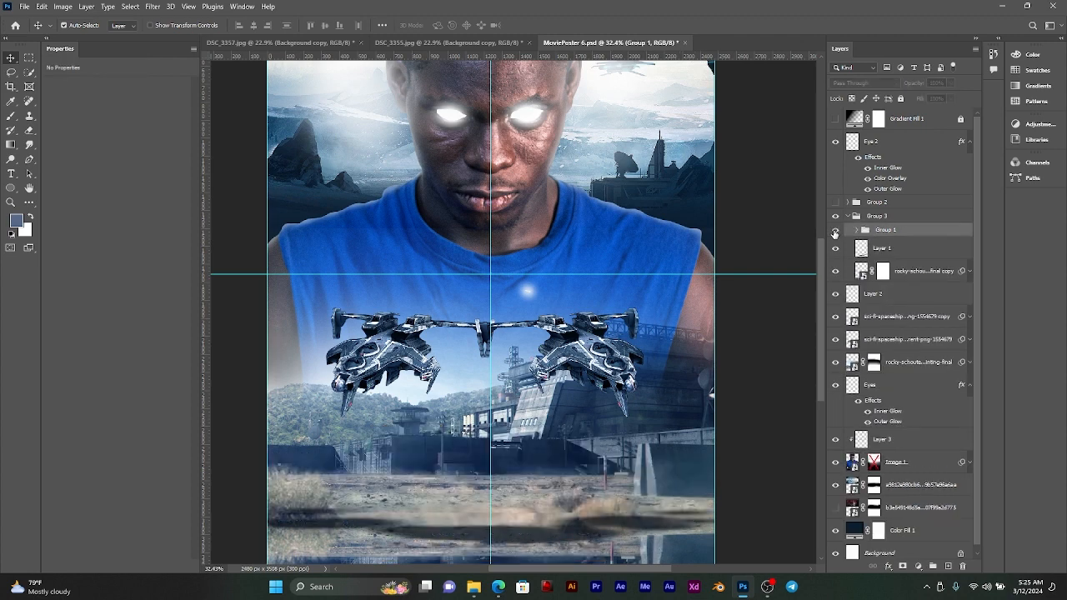
left_click(836, 231)
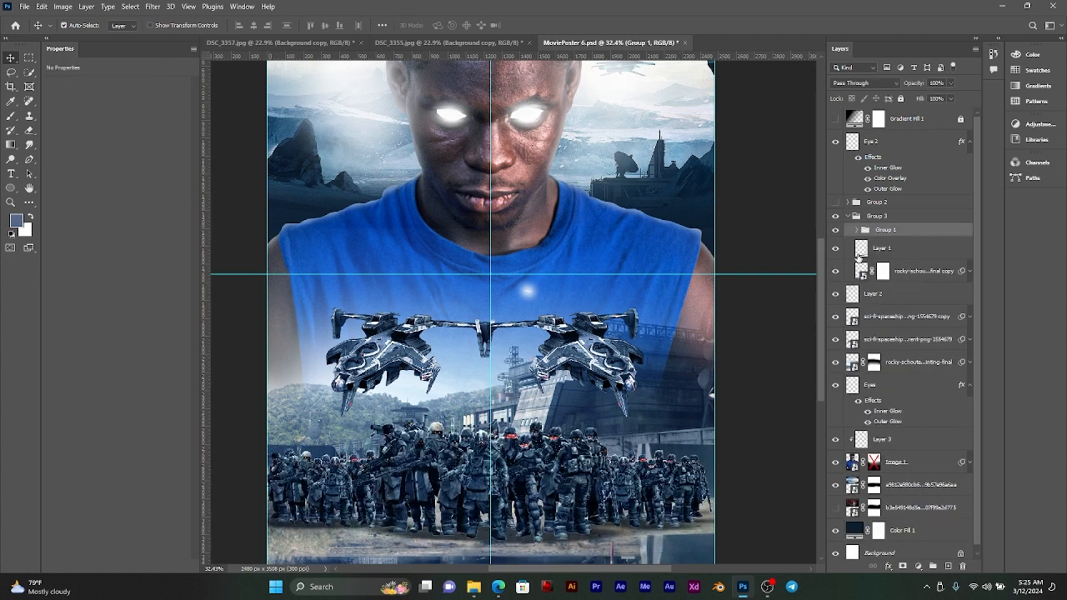
Step: Move Layer 2 below the masked rocky landscape layer, directly above the Eyes layer
scroll(884, 288, "down", 1)
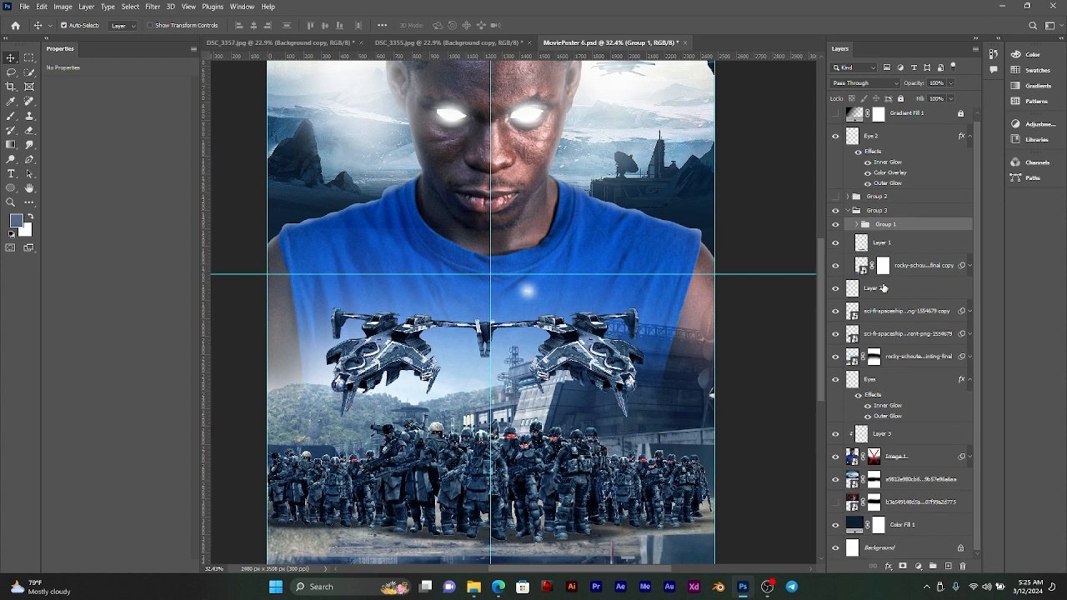
left_click(896, 357)
left_click(836, 288)
left_click(836, 288)
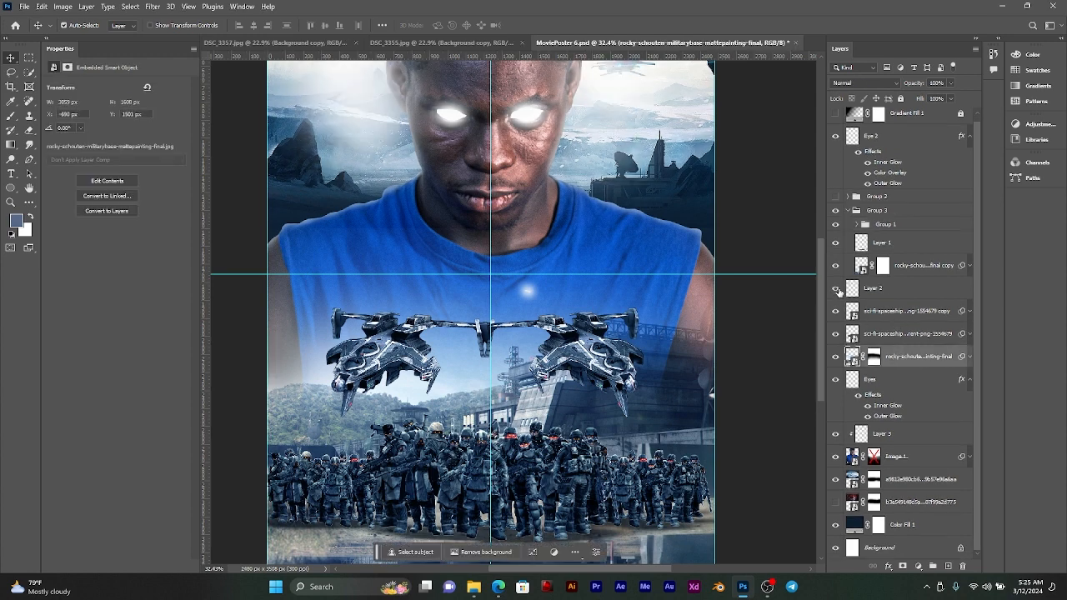
left_click(885, 287)
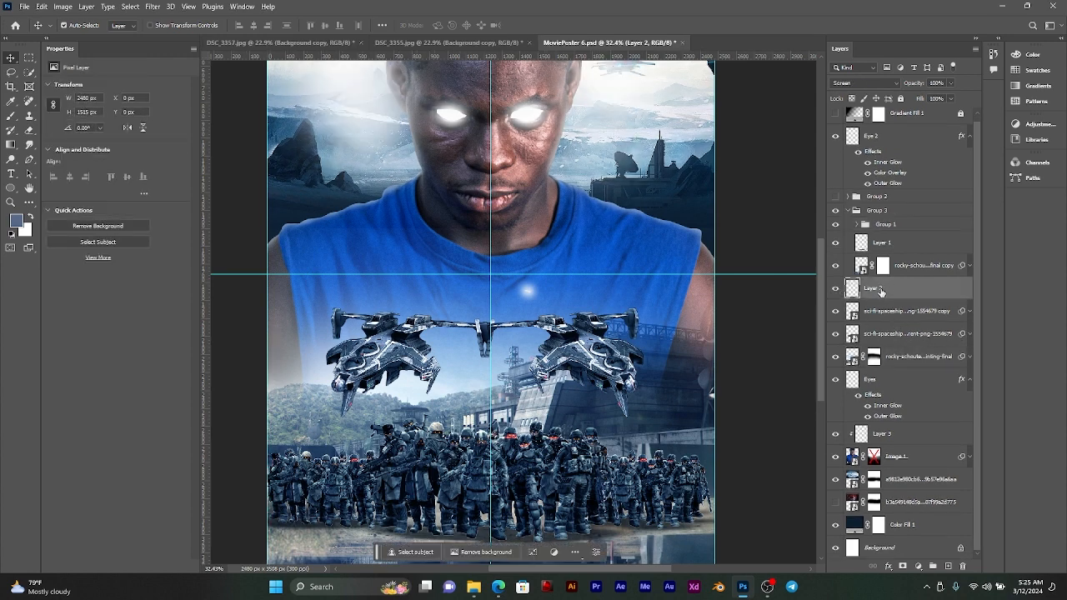
left_click_drag(881, 289, 899, 365)
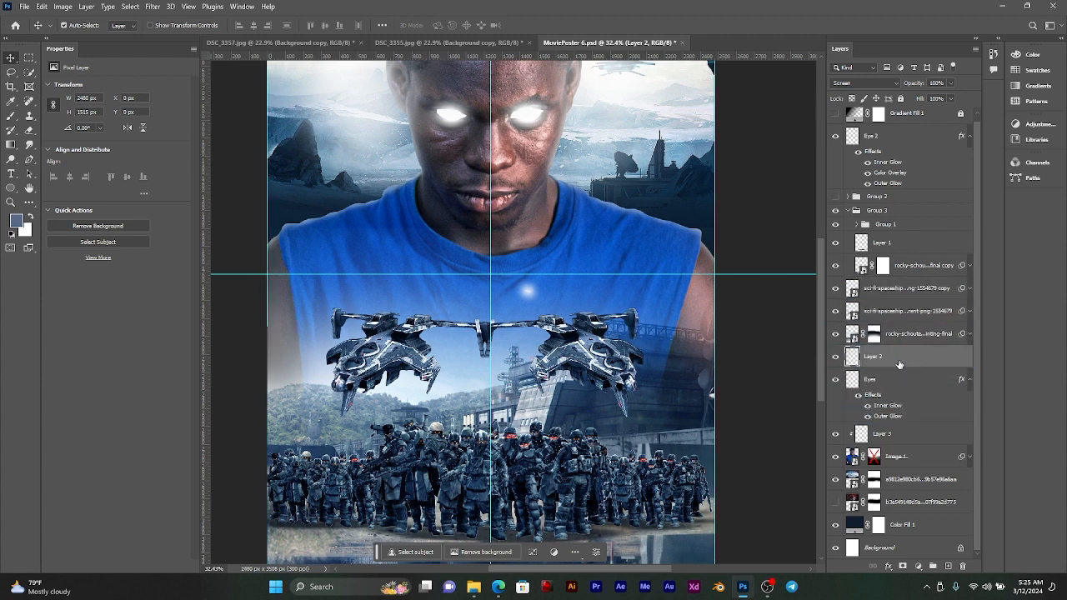
Step: Move both spaceship layers and the masked rocky landscape layer into Group 3, and hide the group
left_click(897, 339)
left_click(903, 290, "shift")
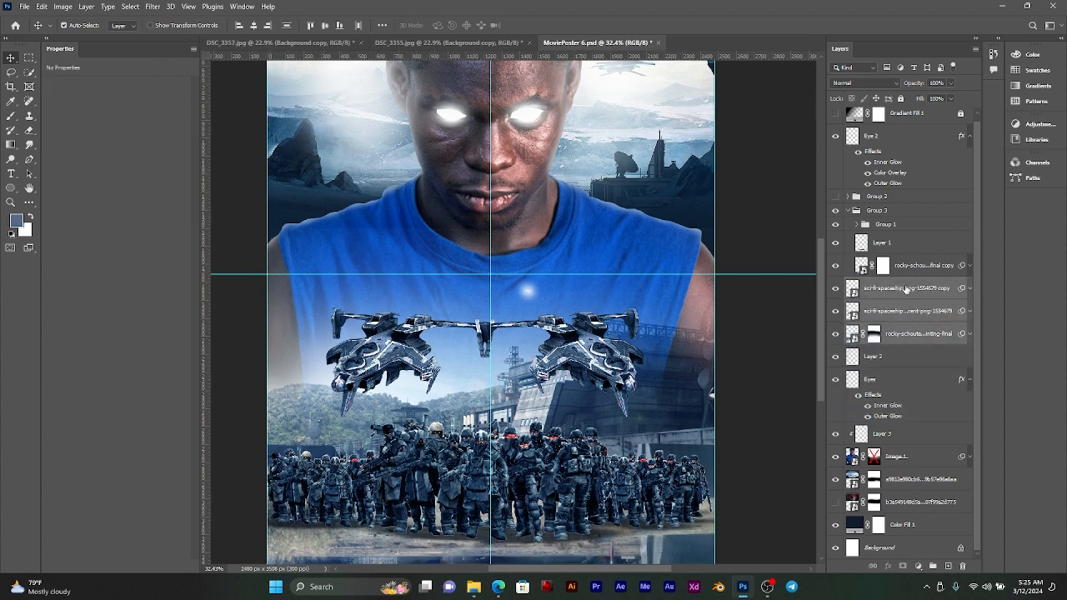
left_click_drag(906, 289, 915, 275)
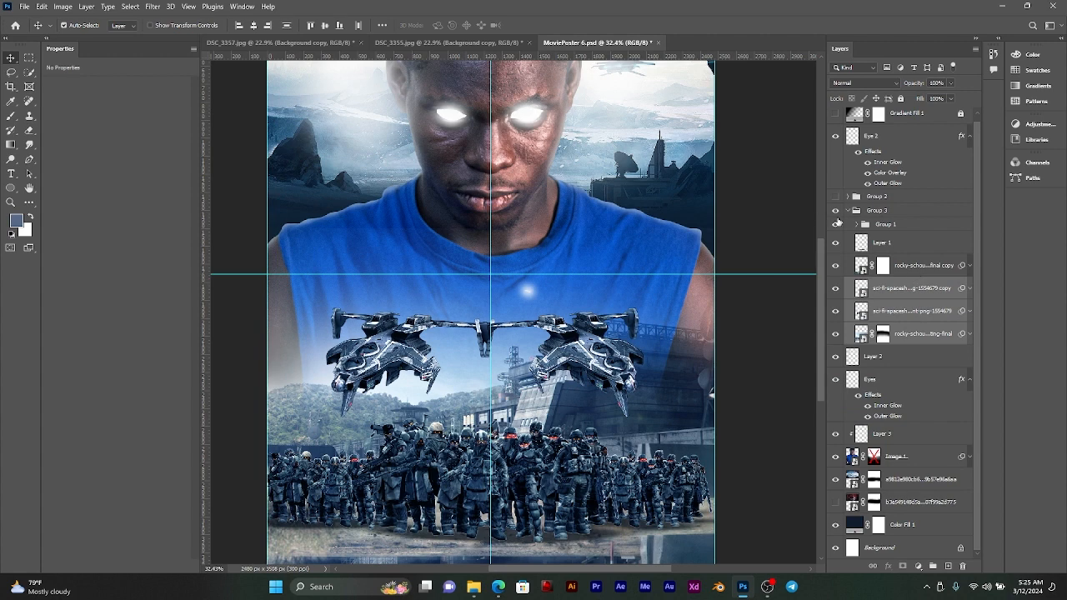
left_click(848, 210)
left_click(836, 216)
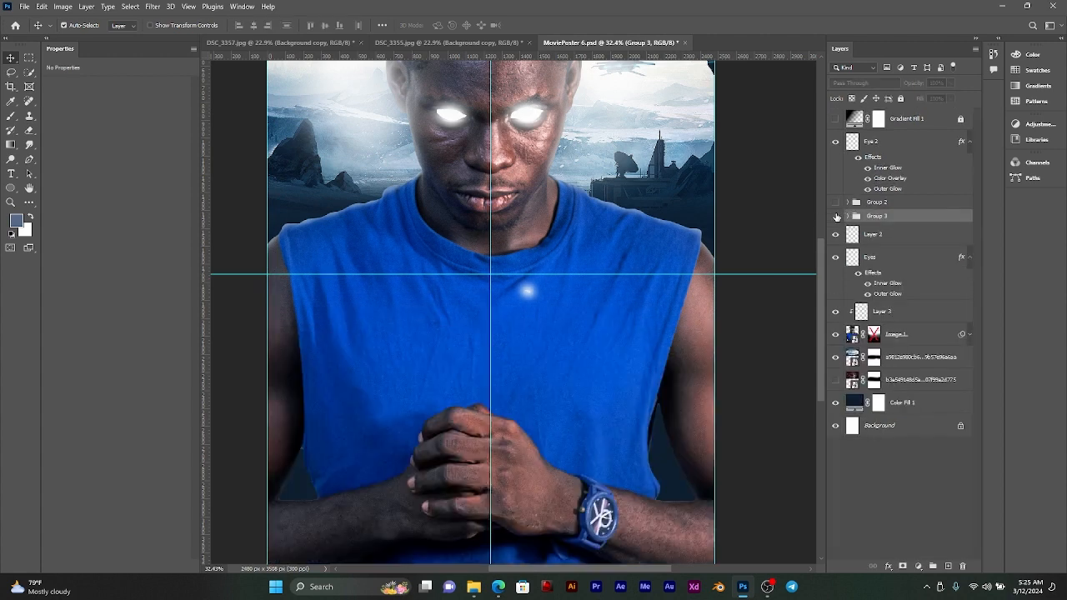
Step: Check the clipped Layer 3 shading over the large figure, and hide the Image 1 layer
scroll(580, 287, "down", 3)
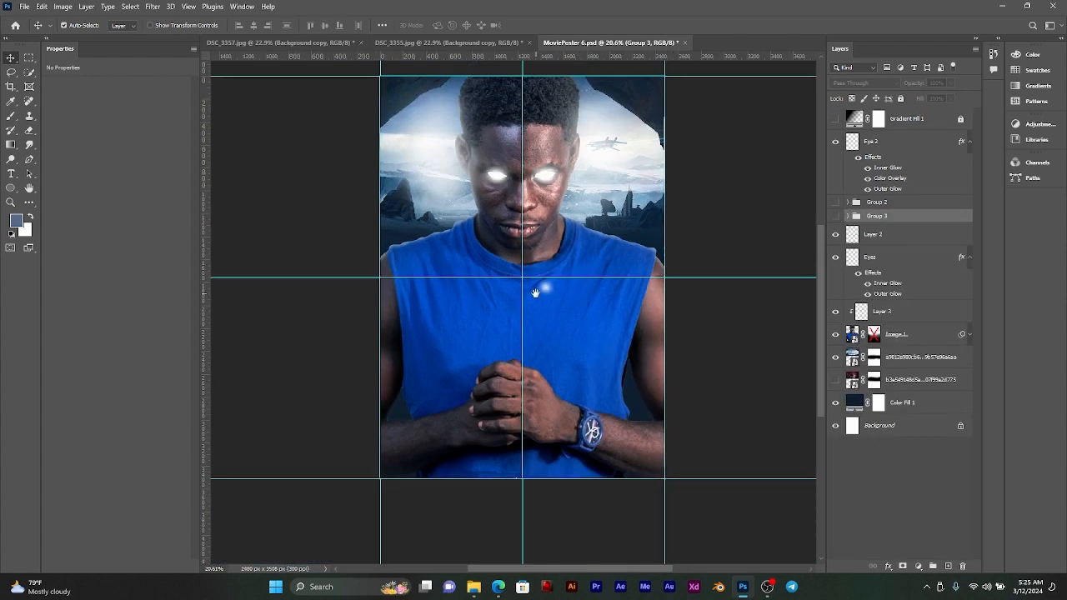
left_click_drag(550, 292, 567, 293)
left_click(562, 291)
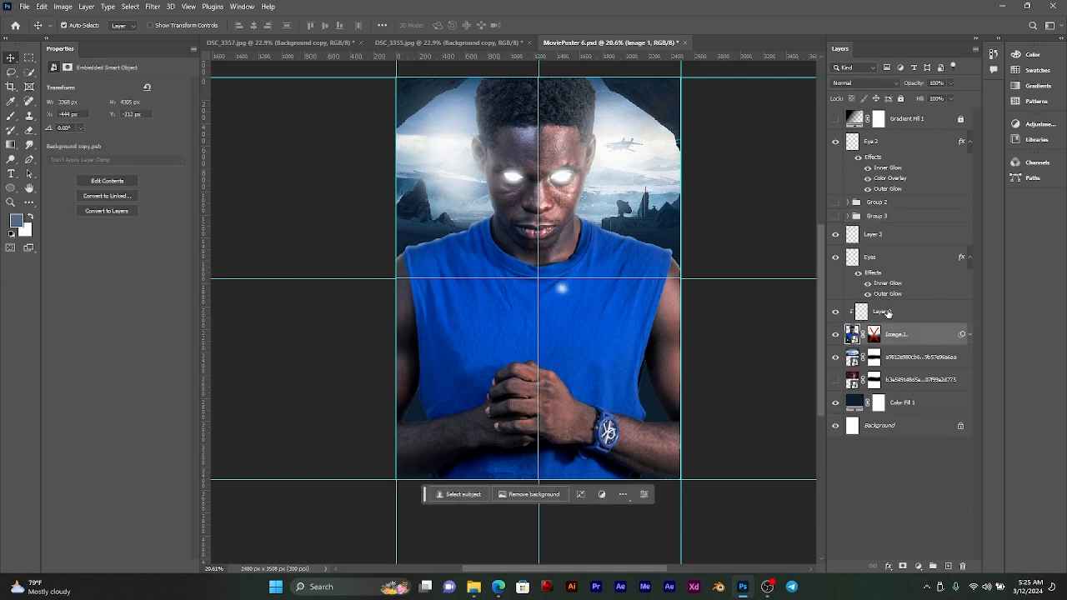
scroll(557, 289, "up", 3)
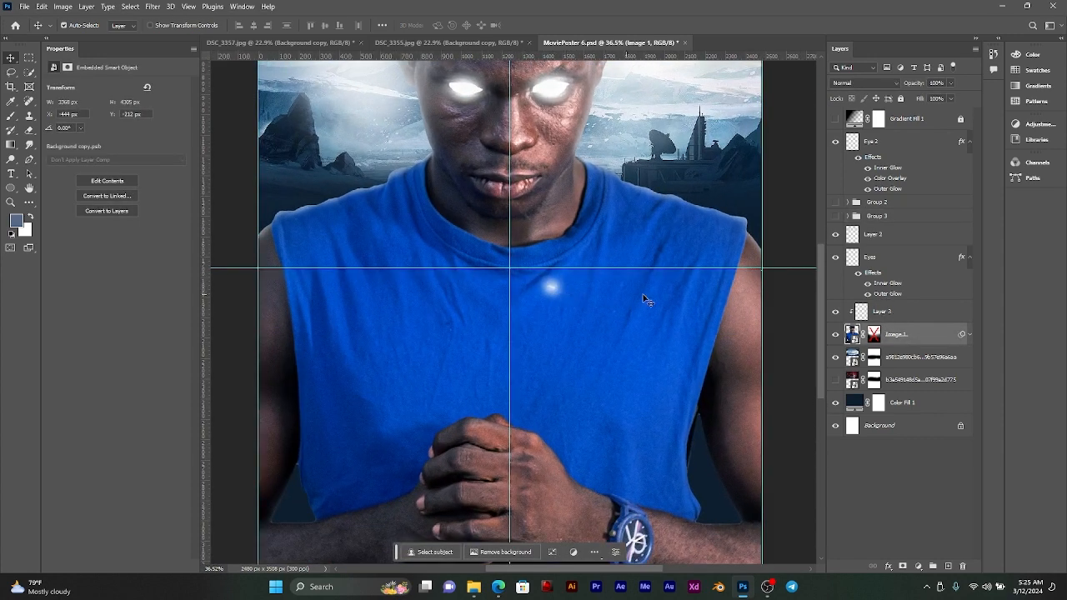
left_click(837, 315)
left_click(837, 315)
left_click(835, 333)
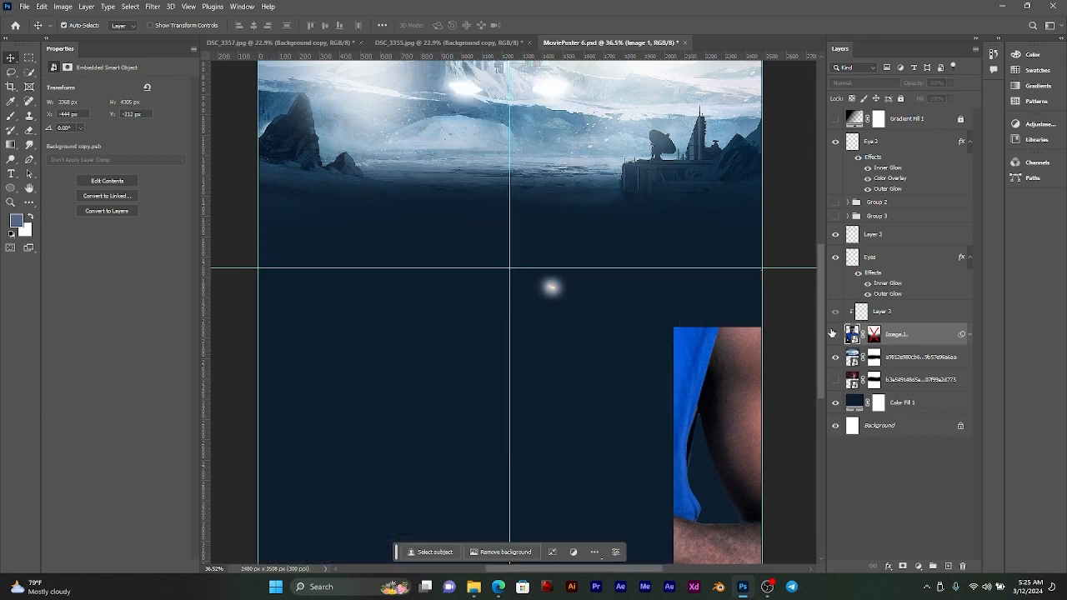
Step: Select the Eye 2 layer, and show Group 3 with its contents expanded
left_click(551, 292)
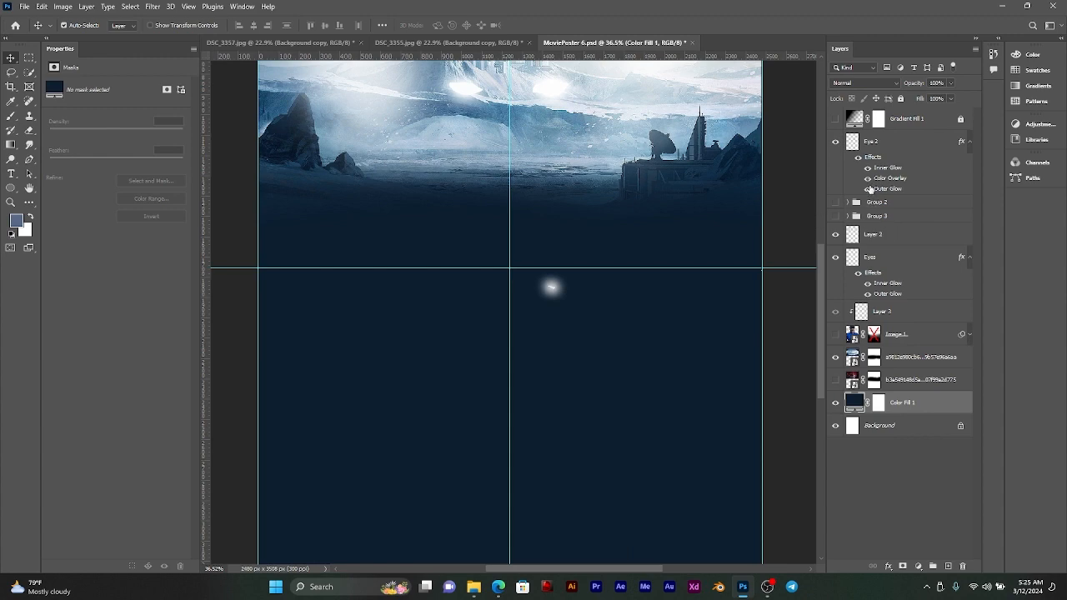
left_click(867, 144)
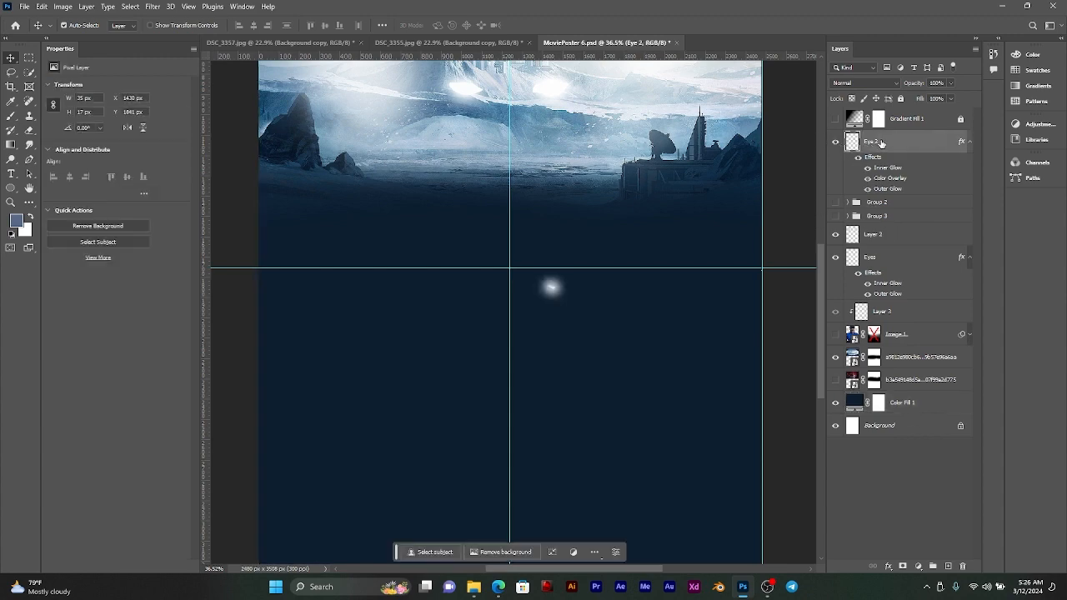
left_click(836, 218)
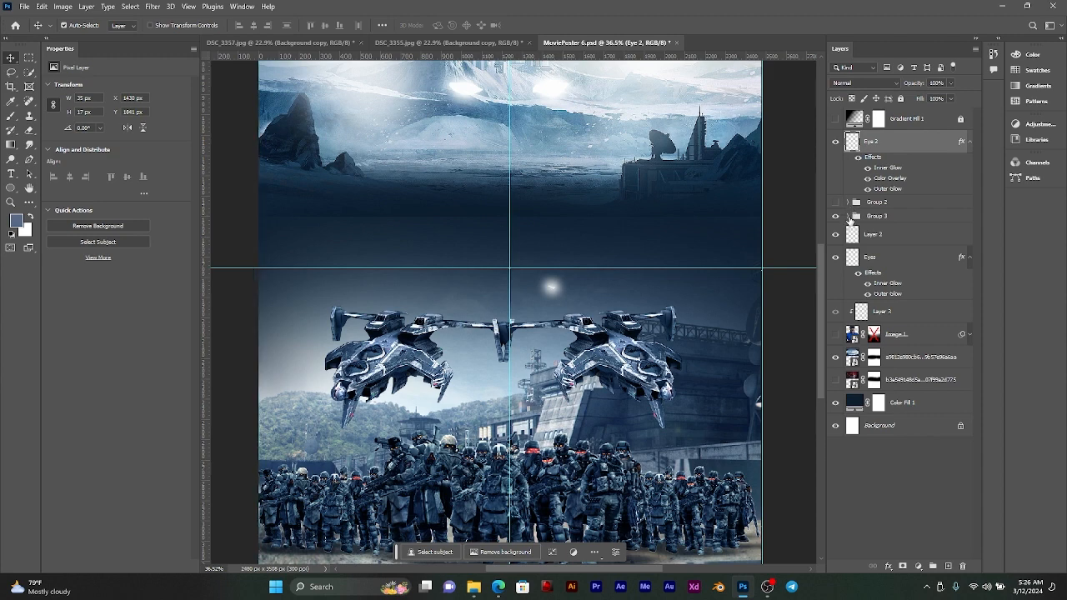
left_click(848, 217)
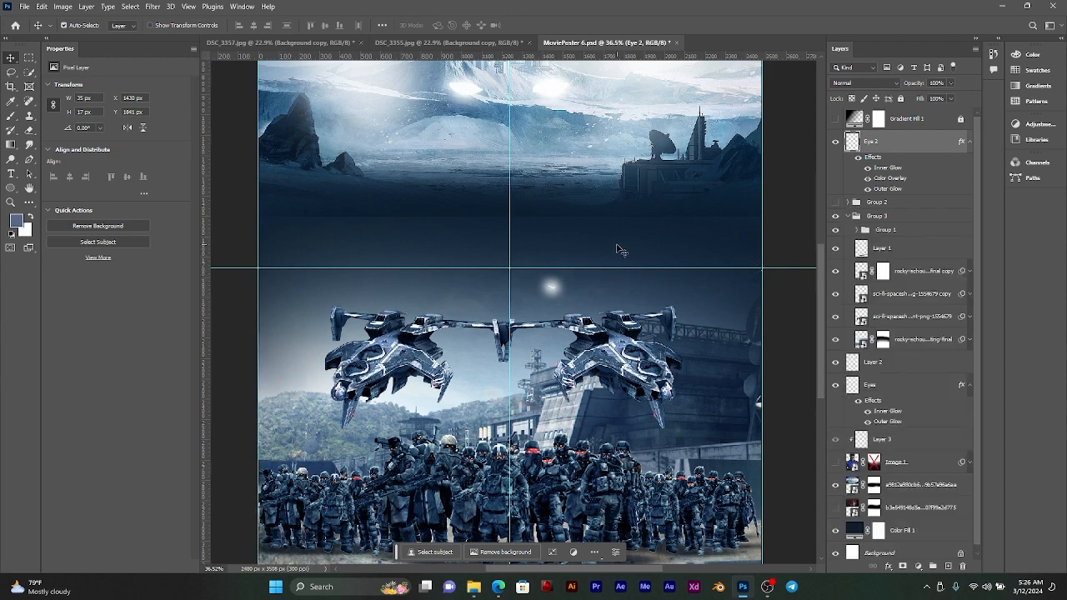
Step: Try fading the lower part of the snowy landscape by painting its mask black with a large soft brush, and undo the stroke
left_click(700, 259)
left_click(725, 403)
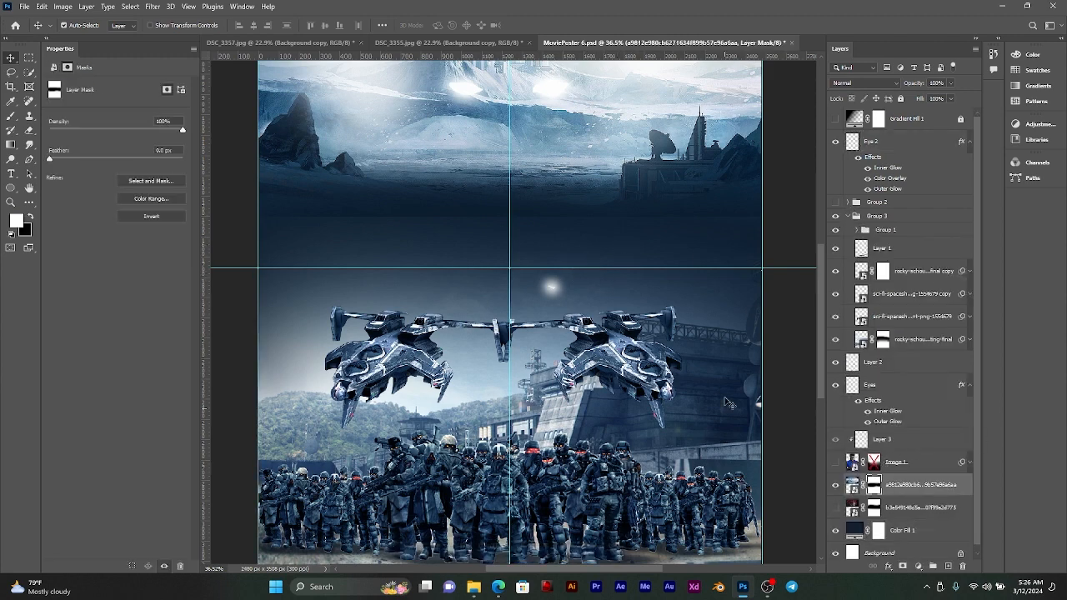
left_click(11, 116)
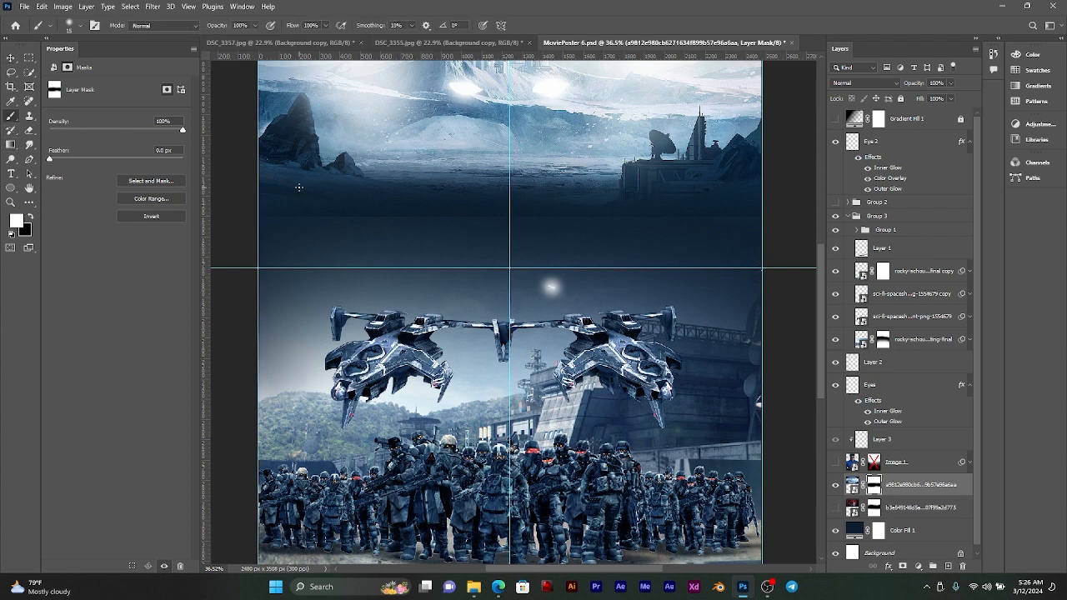
left_click_drag(324, 206, 379, 210)
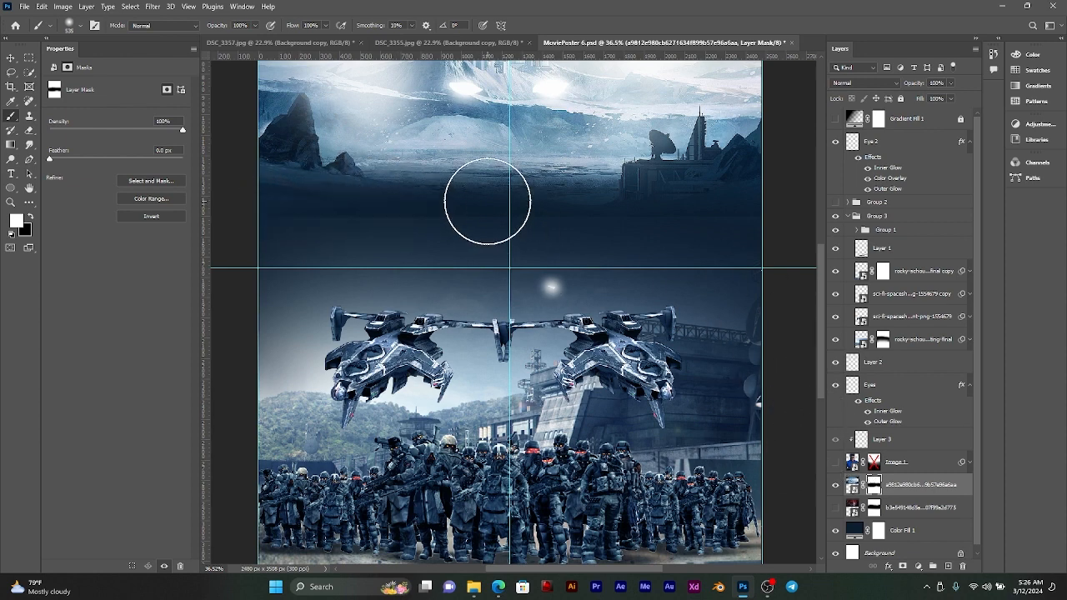
key("x")
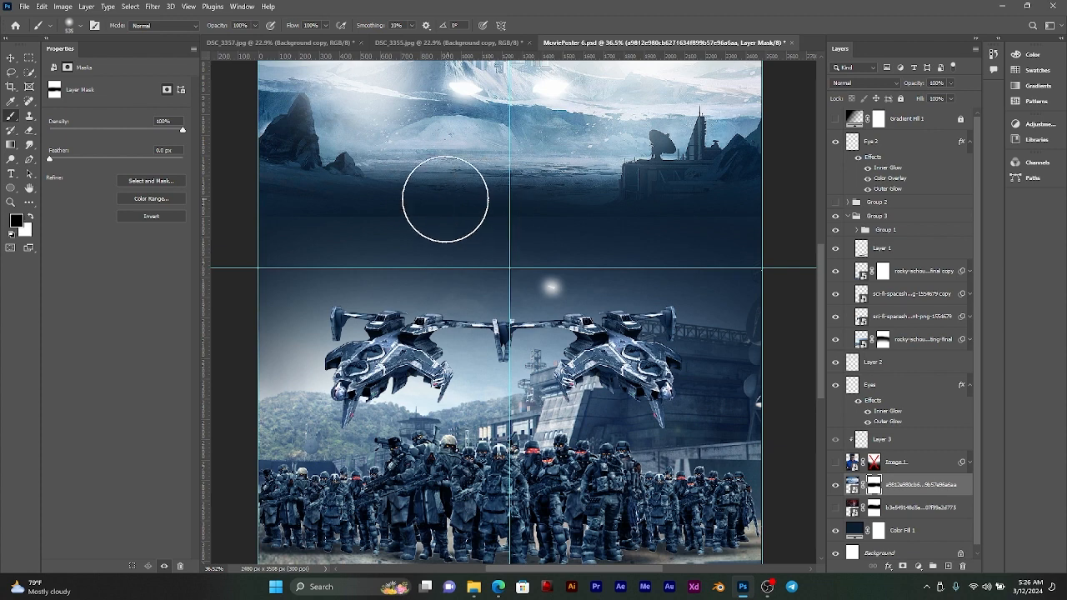
left_click_drag(250, 184, 617, 208)
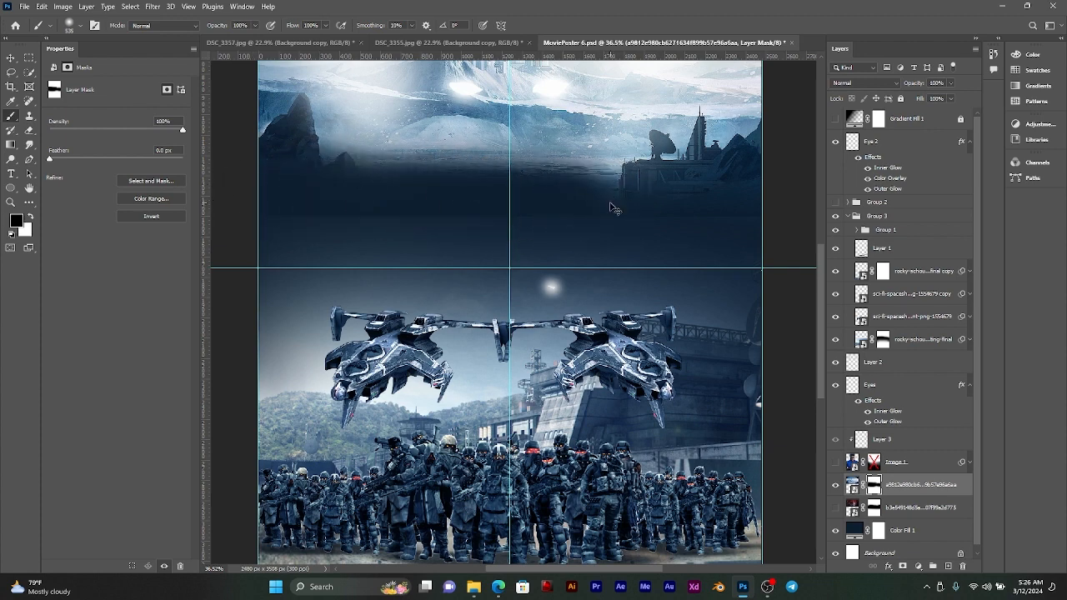
key("ctrl+z")
key("v")
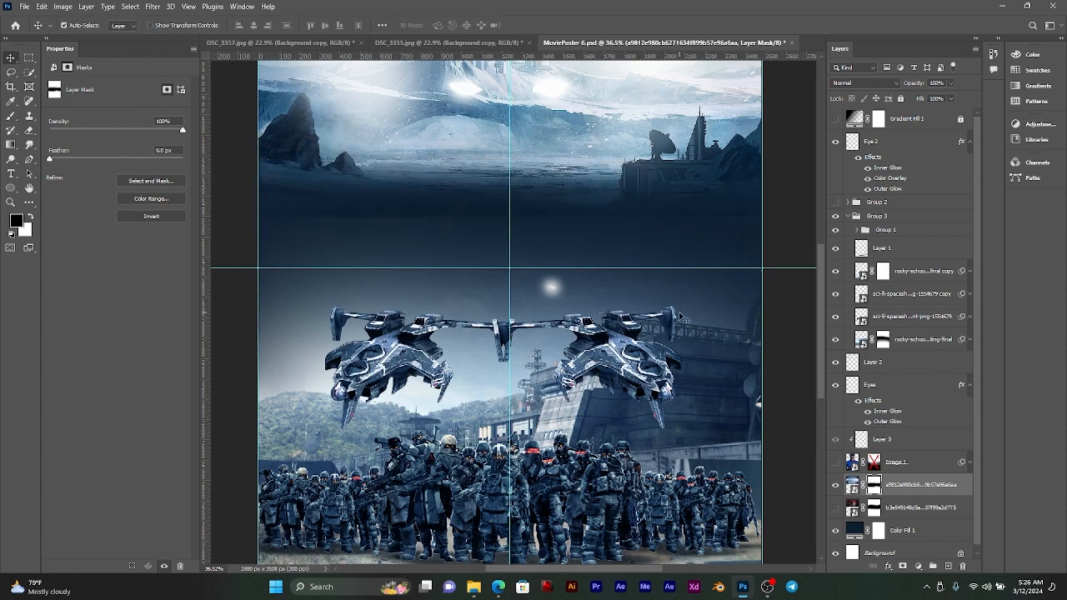
left_click(730, 335)
left_click(881, 340)
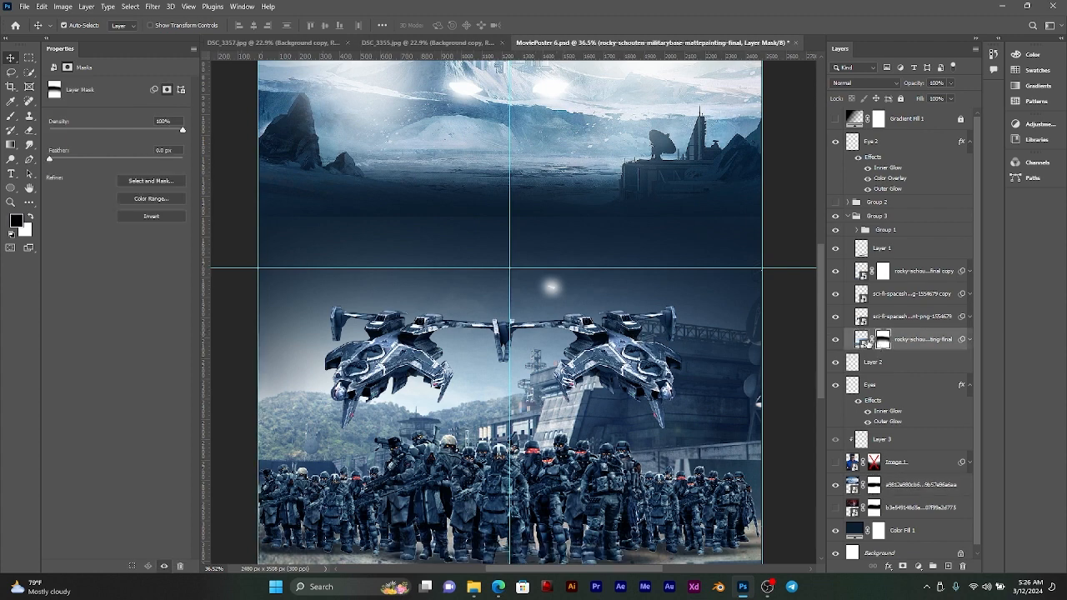
key("b")
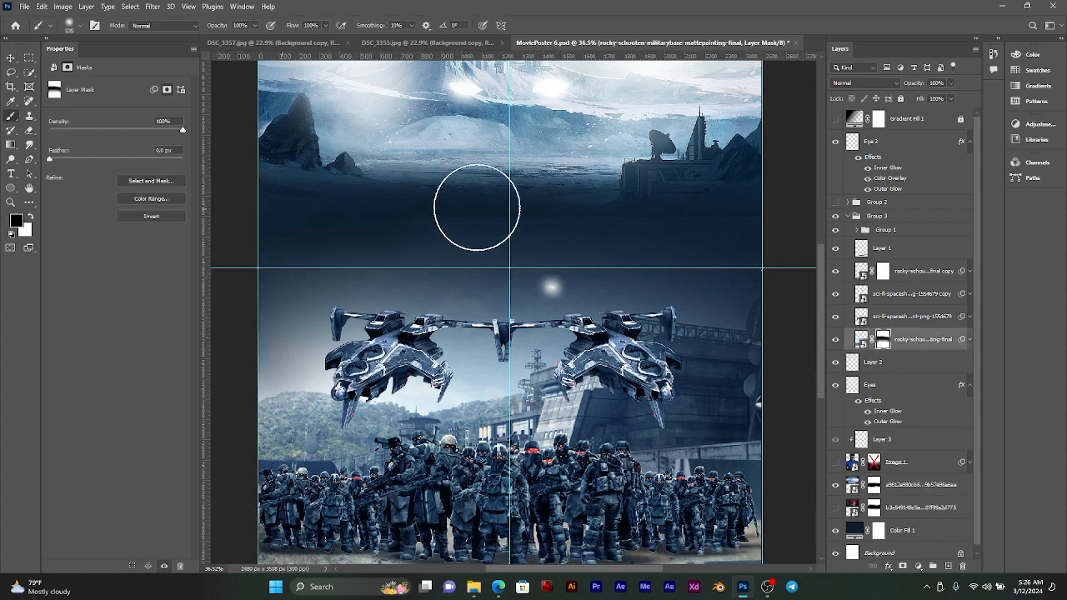
scroll(613, 208, "down", 1)
scroll(613, 208, "down", 4)
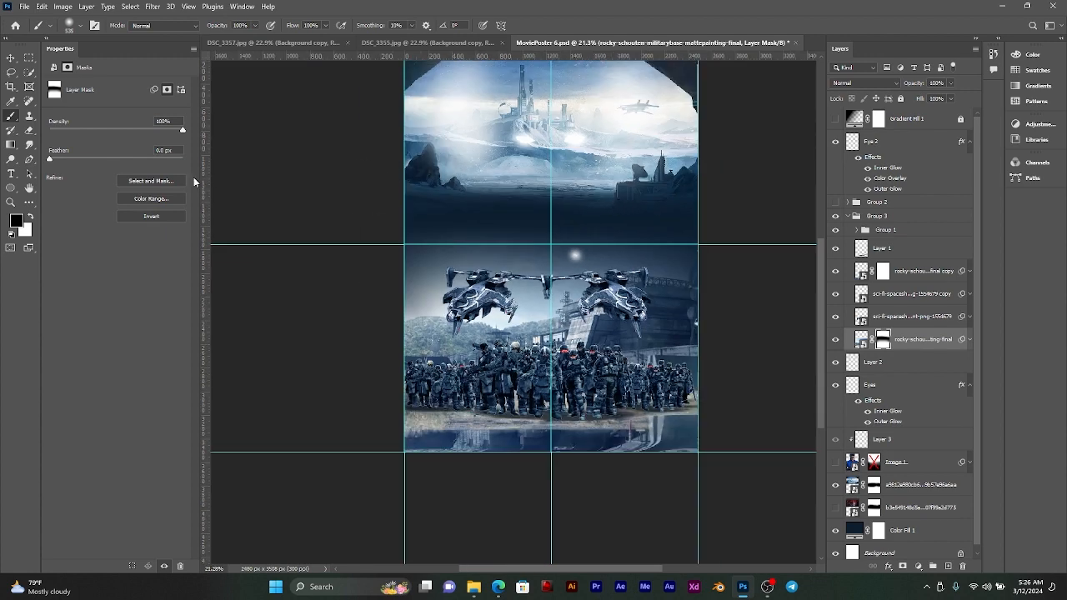
left_click(11, 57)
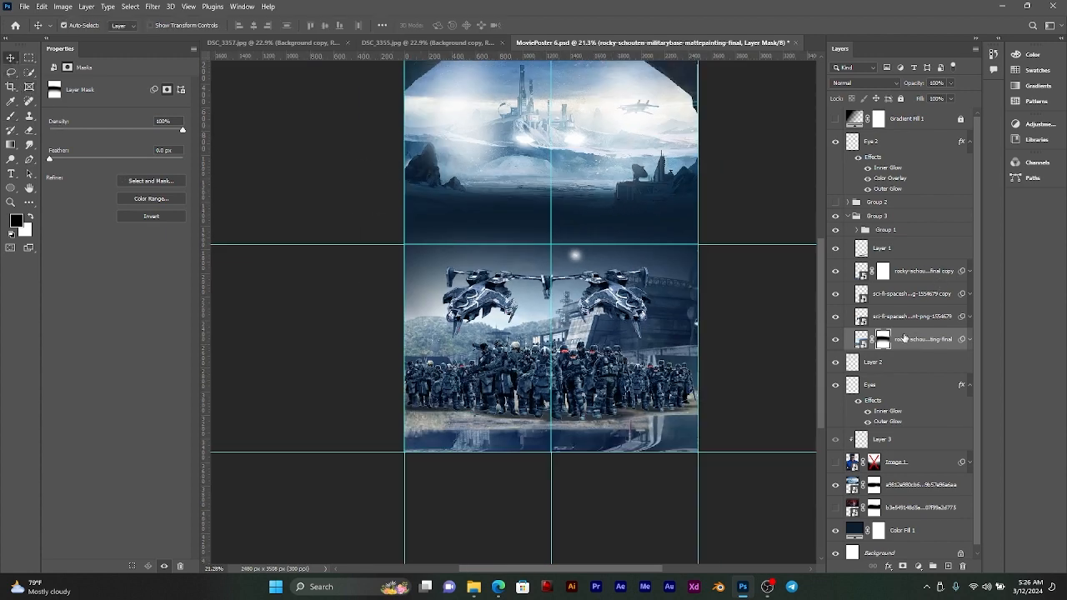
Step: Collapse and hide Group 3, and move the Eye 2 layer into Group 2
left_click(848, 216)
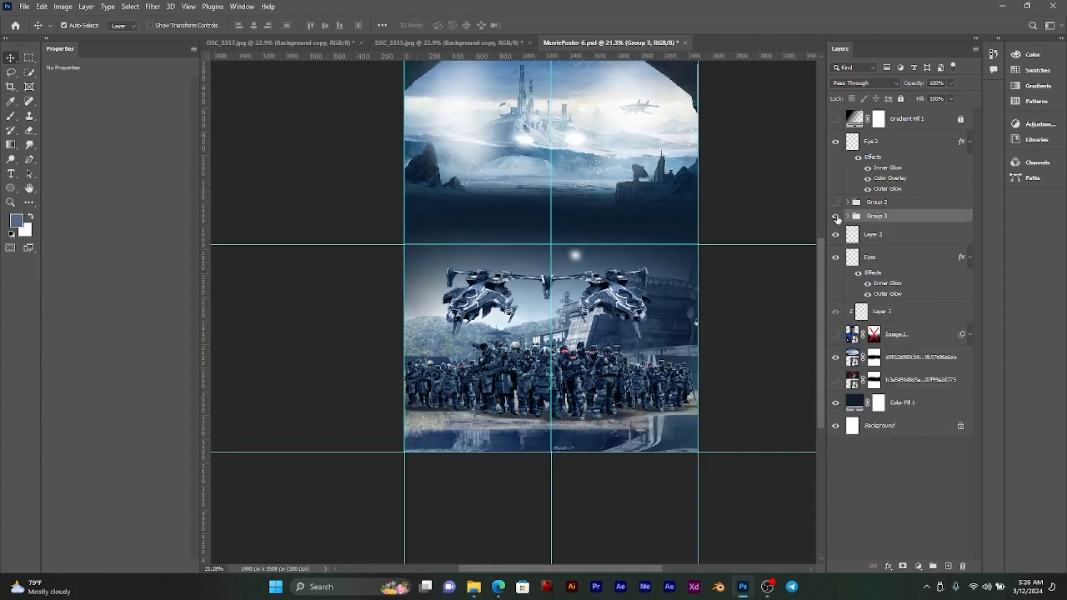
left_click(836, 216)
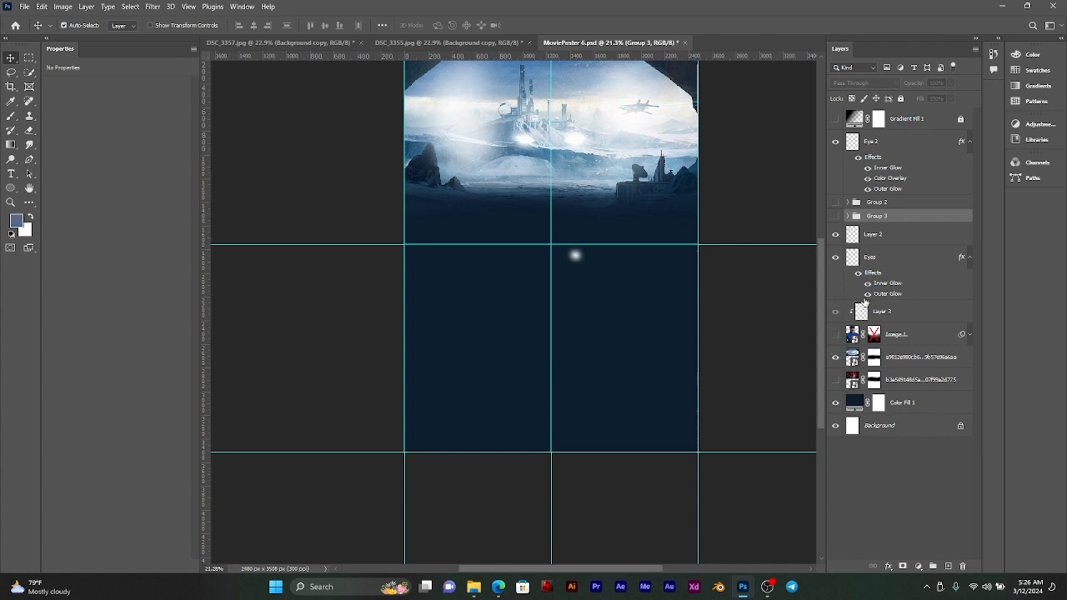
left_click(880, 143)
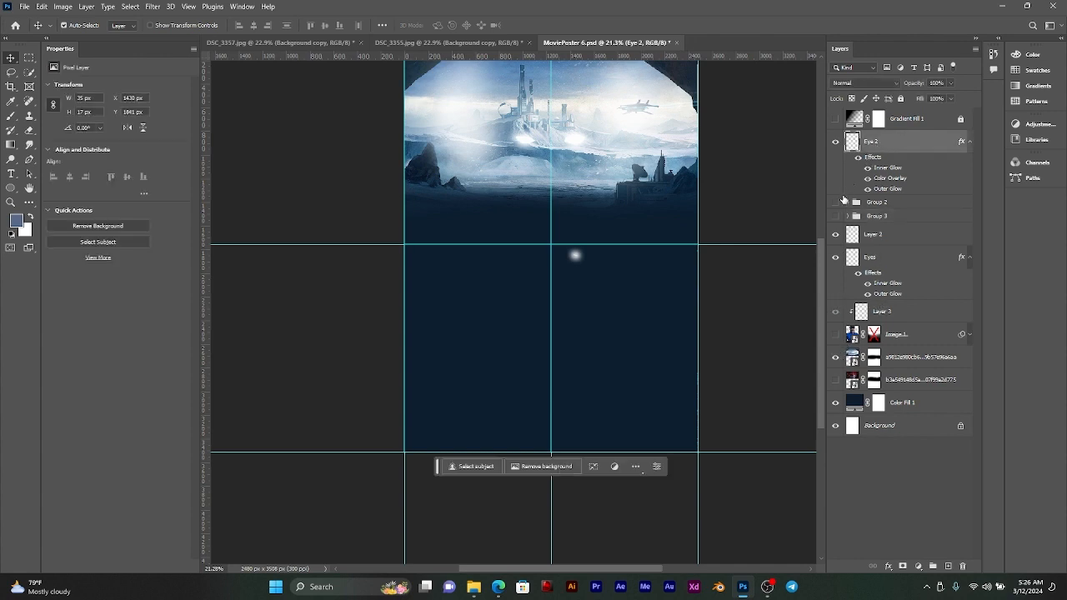
left_click(836, 202)
left_click_drag(885, 146, 891, 206)
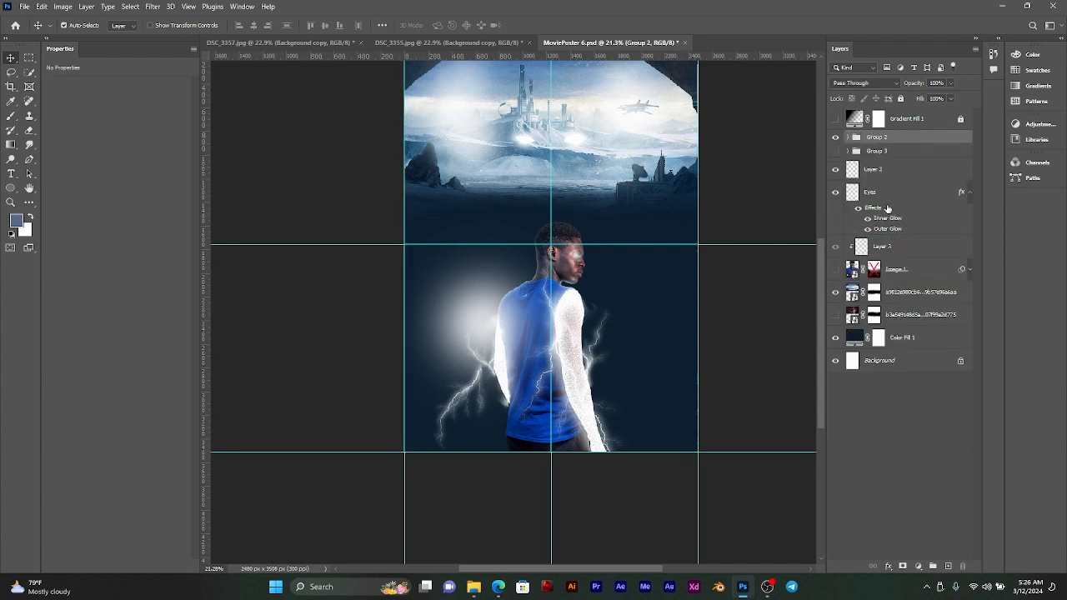
Step: Hide Group 2 and show the Image 1 layer with the large figure
left_click(835, 137)
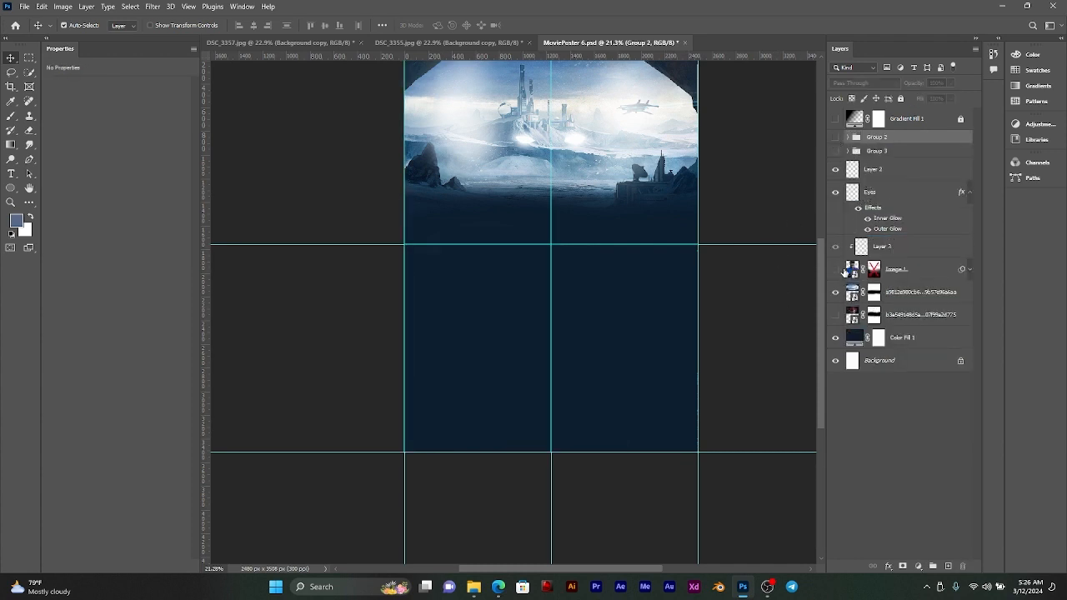
left_click(836, 270)
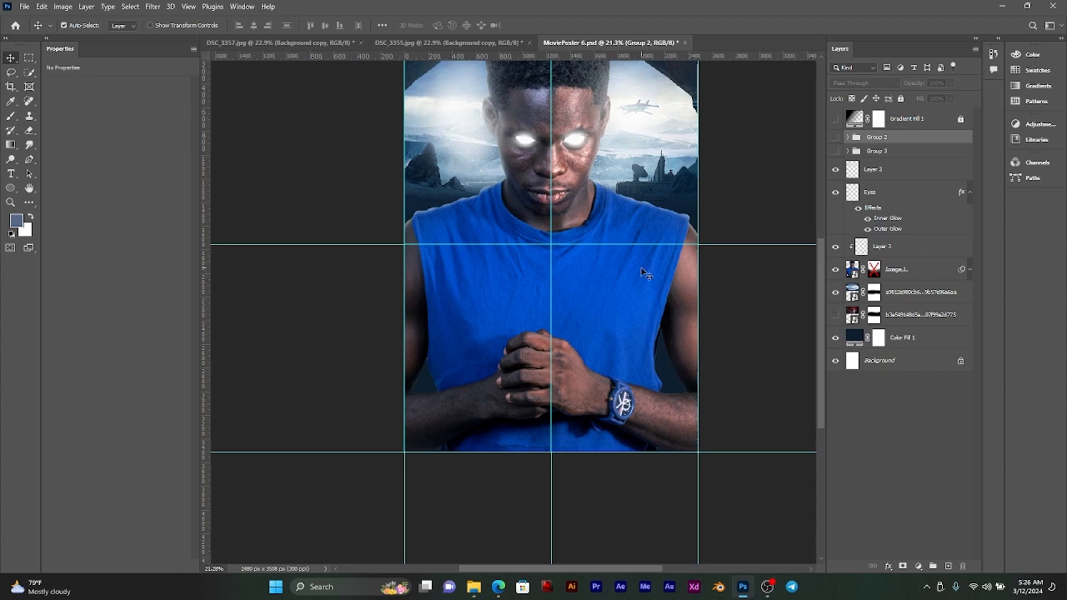
scroll(642, 274, "up", 3)
left_click_drag(542, 263, 548, 260)
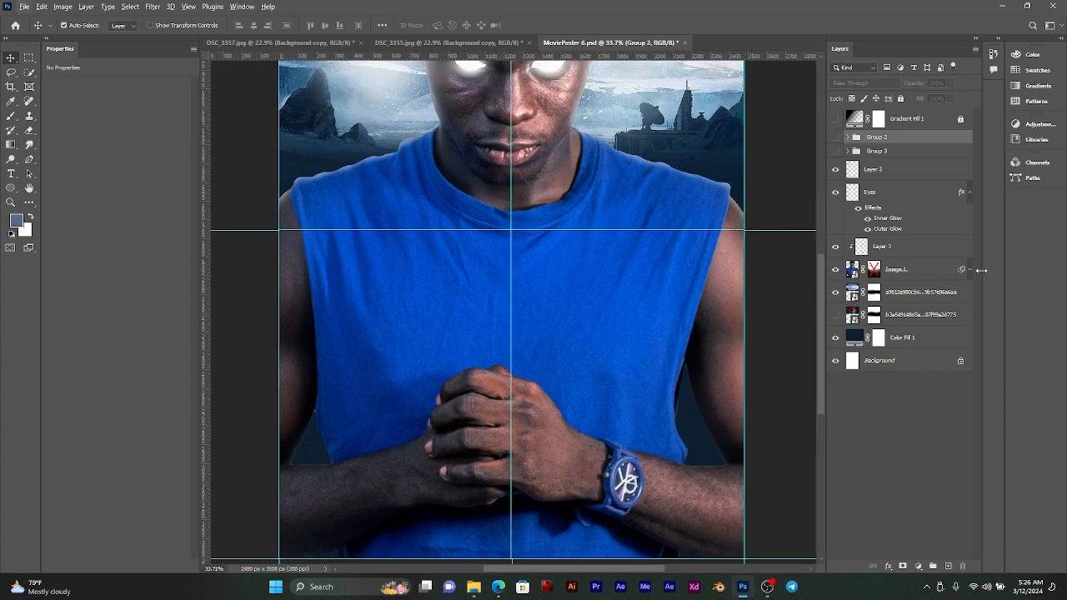
Step: Quick-select the bare arm on the watch side of the Image 1 layer, excluding the shirt area below the forearm
left_click(855, 268)
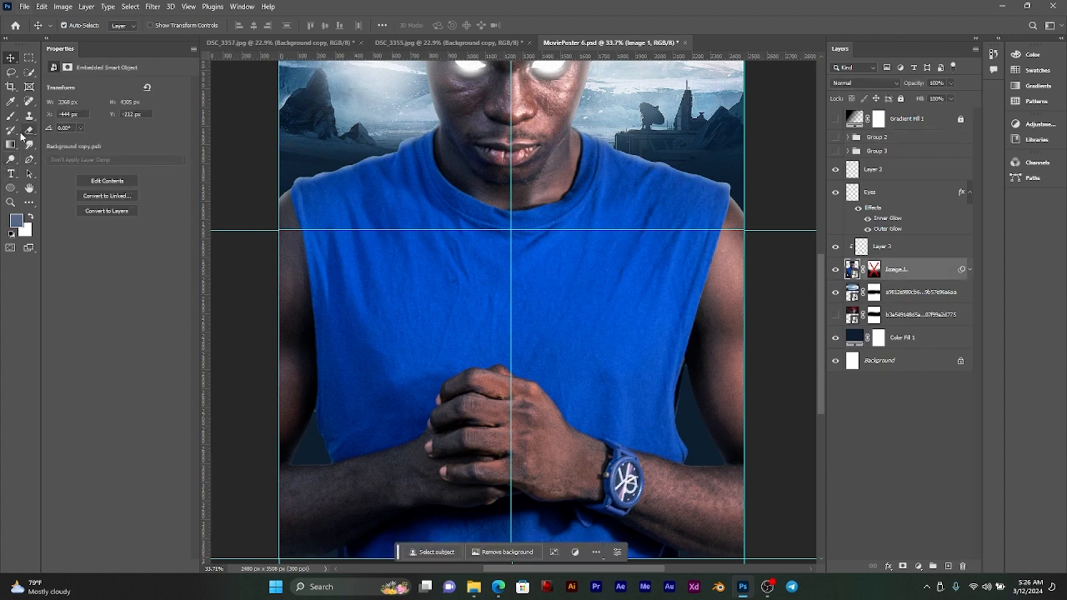
left_click(29, 73)
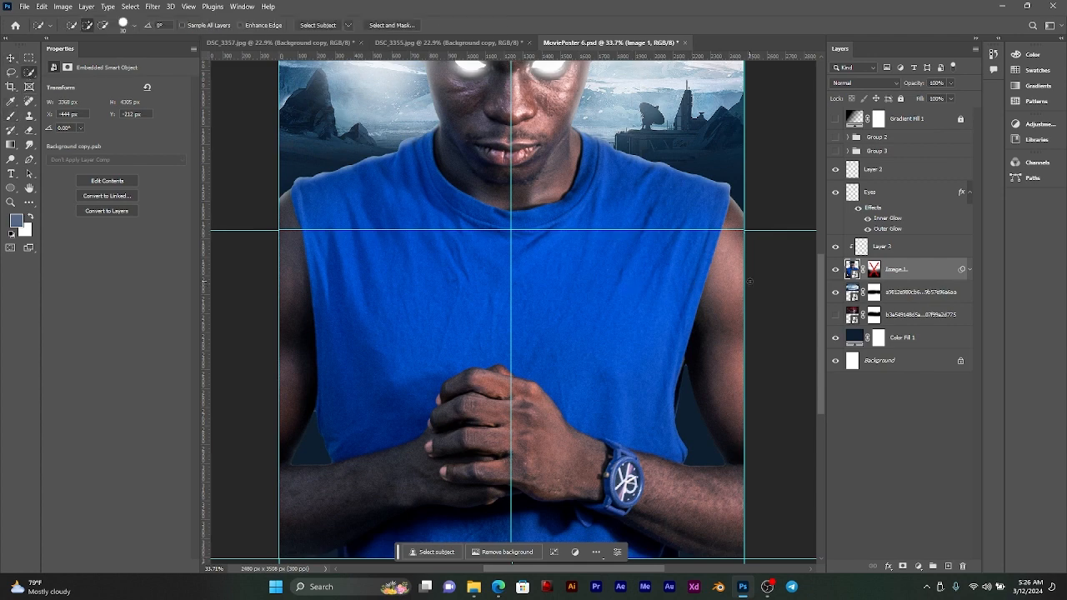
left_click(725, 299)
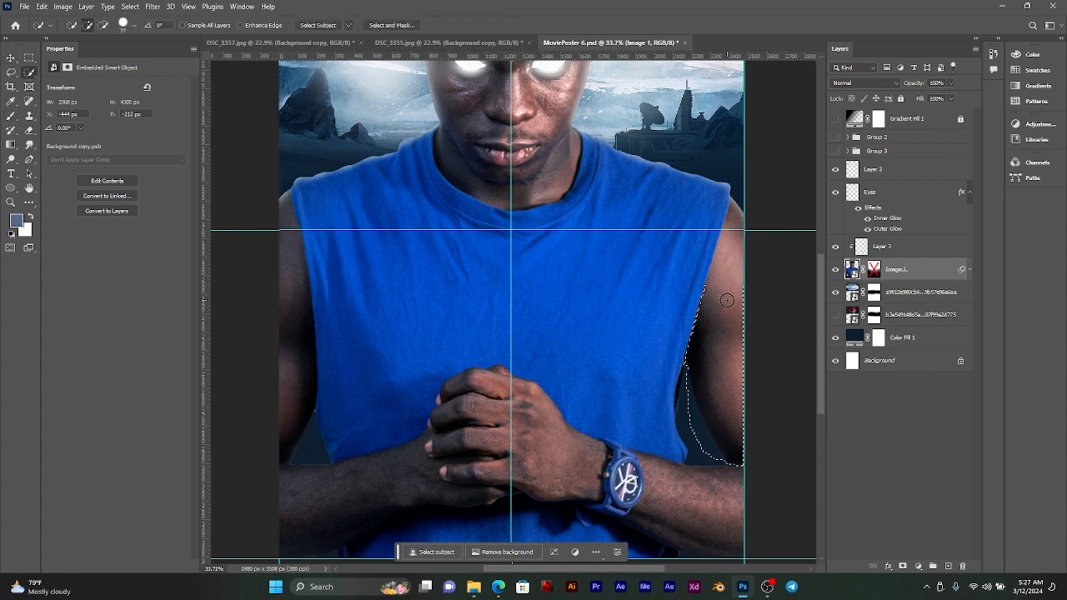
mouse_move(726, 367)
left_mouse_down()
mouse_move(723, 516)
mouse_move(676, 497)
mouse_move(653, 392)
left_mouse_up()
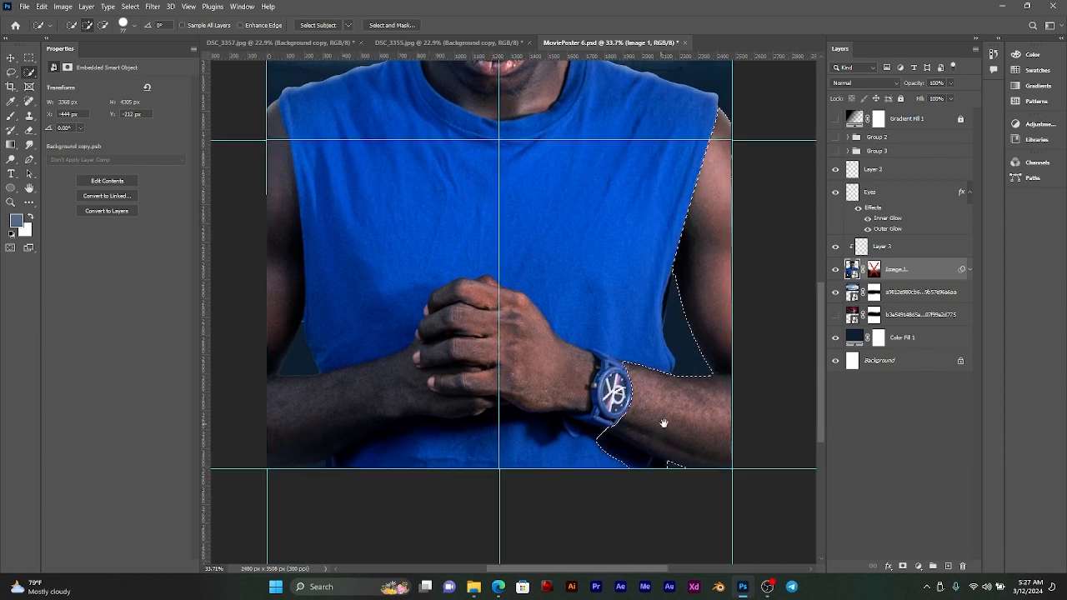
scroll(691, 442, "up", 5)
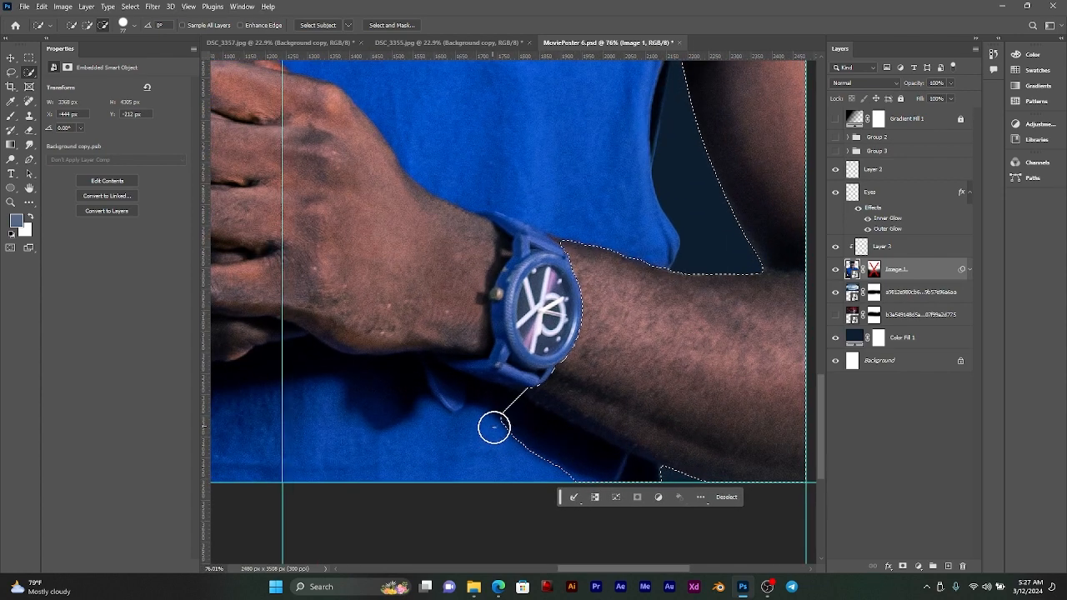
left_click_drag(494, 427, 655, 489)
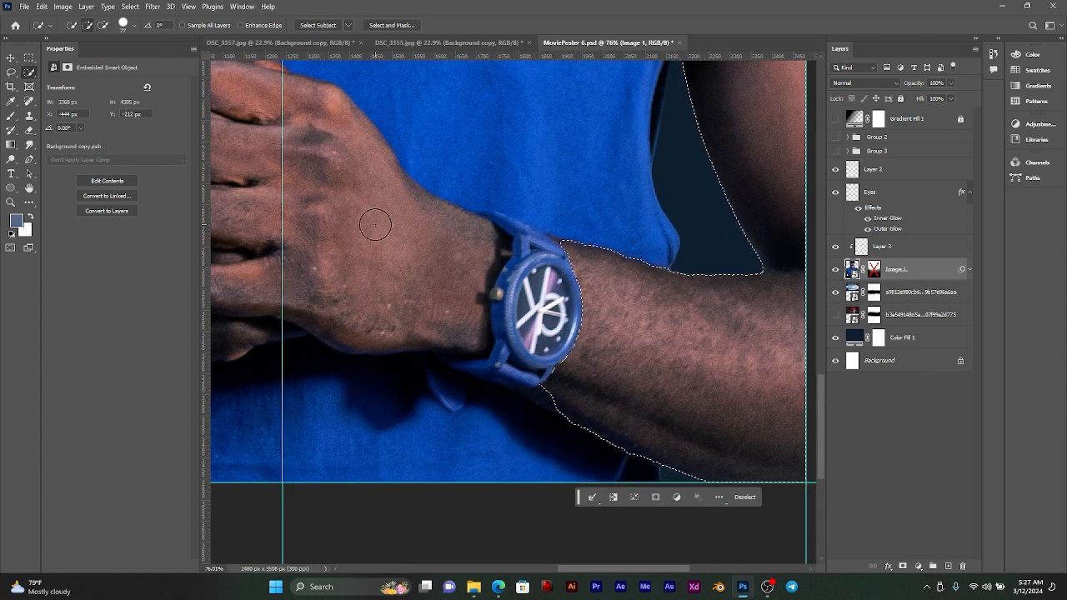
Step: Extend the selection over the watch and the front clasped hand, following the edge of the wrist
left_click(460, 265)
mouse_move(489, 261)
left_mouse_down()
mouse_move(488, 278)
mouse_move(586, 319)
left_mouse_up()
left_click_drag(537, 253, 563, 258)
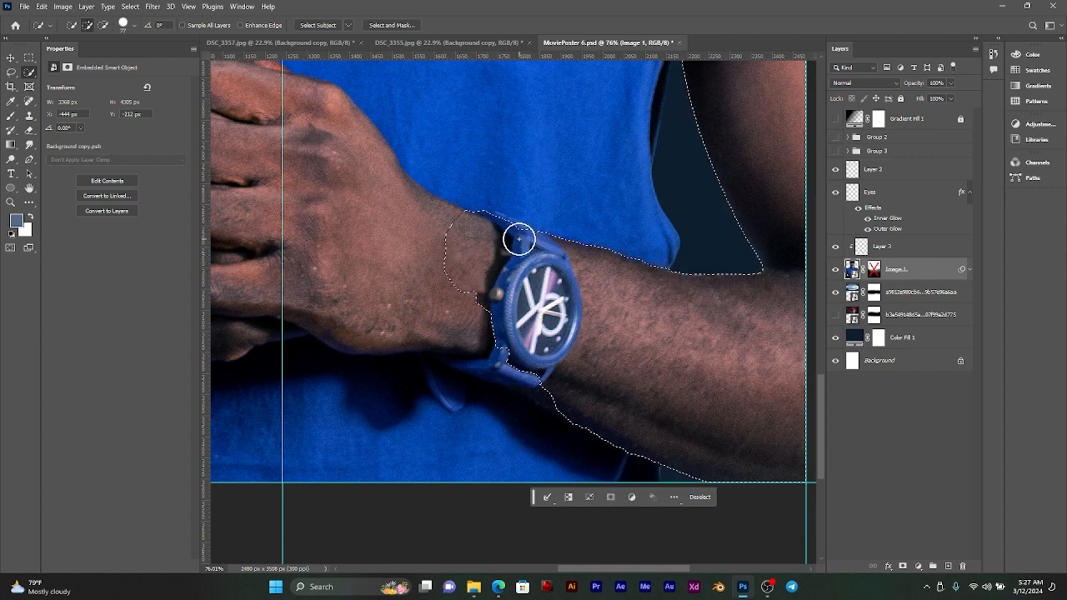
mouse_move(476, 278)
left_mouse_down()
mouse_move(645, 352)
mouse_move(685, 357)
mouse_move(645, 358)
mouse_move(502, 315)
mouse_move(421, 317)
mouse_move(314, 374)
mouse_move(553, 393)
left_mouse_up()
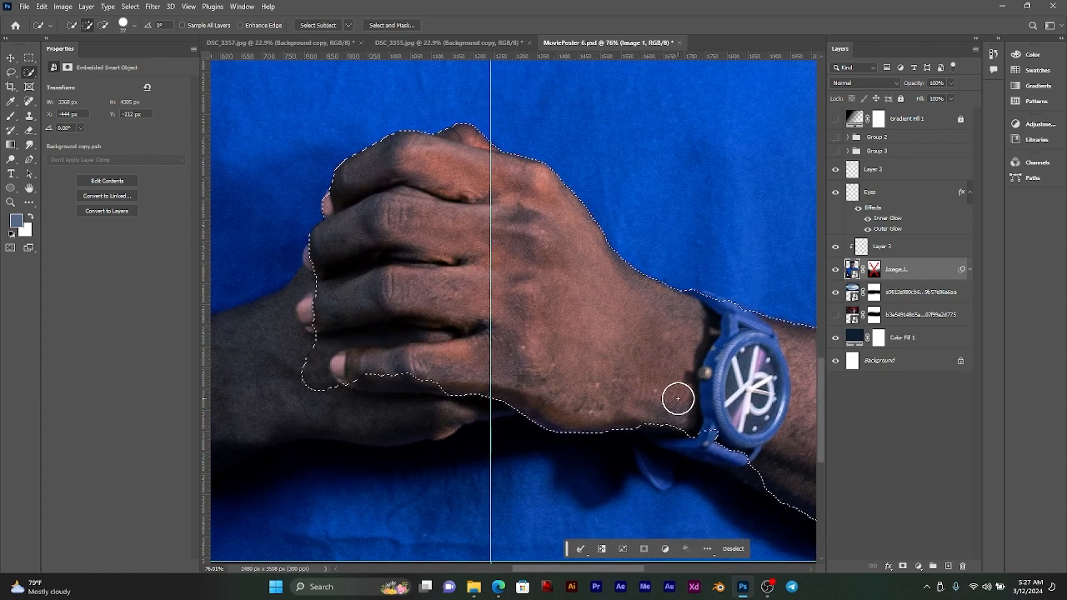
mouse_move(678, 398)
left_mouse_down()
mouse_move(675, 419)
mouse_move(724, 452)
mouse_move(662, 440)
left_mouse_up()
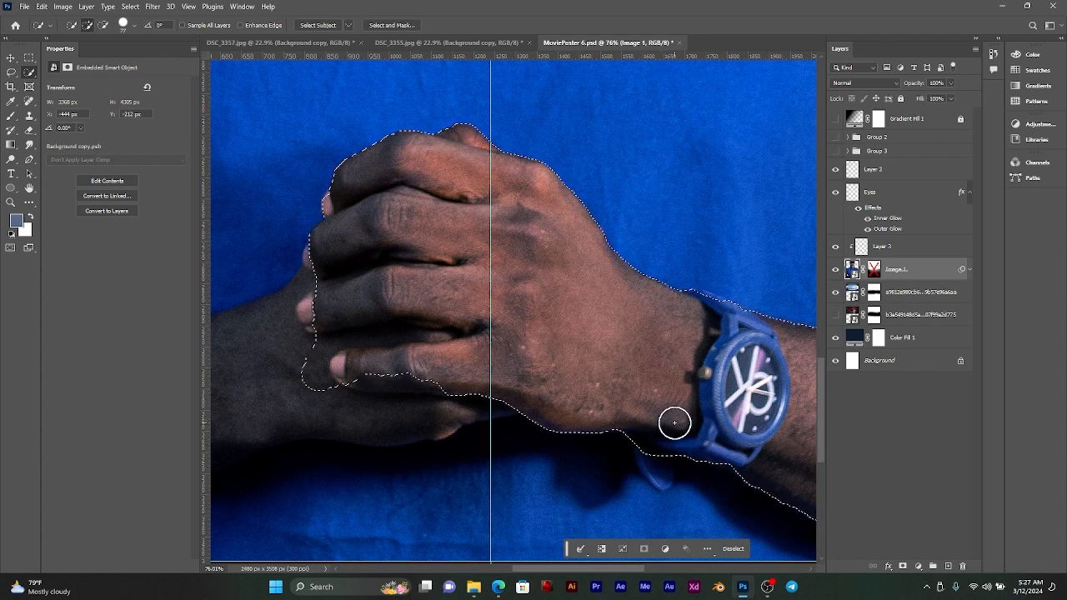
Step: Add the remaining fingers and the other forearm to the selection, excluding the shirt beneath the forearm
left_click_drag(492, 351, 763, 370)
mouse_move(606, 362)
left_mouse_down()
mouse_move(500, 396)
mouse_move(642, 395)
mouse_move(717, 361)
mouse_move(639, 345)
mouse_move(612, 322)
left_mouse_up()
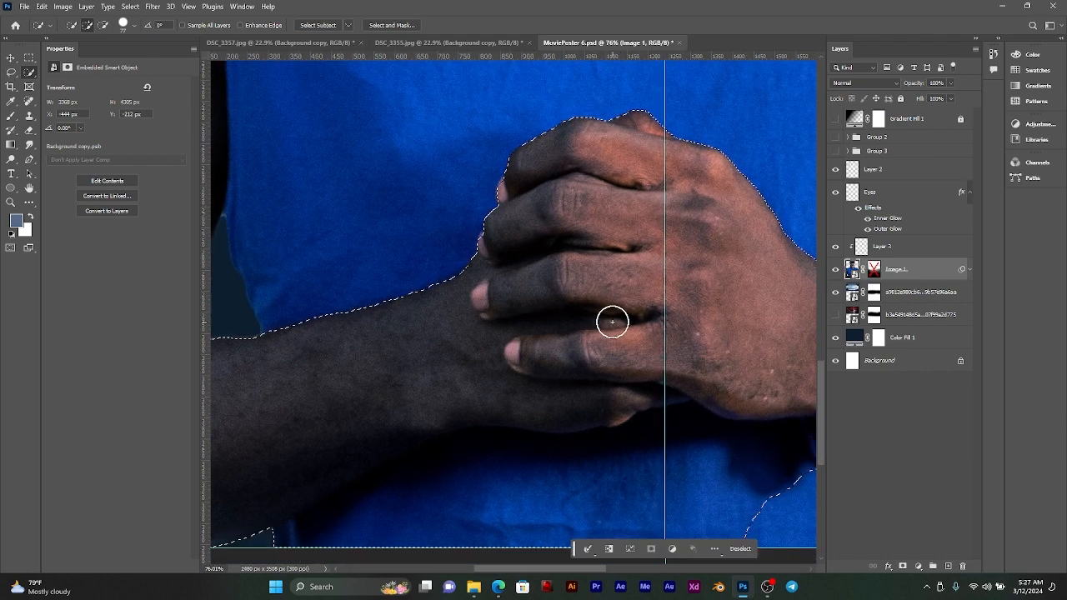
scroll(612, 322, "down", 2)
mouse_move(722, 453)
left_mouse_down()
mouse_move(518, 460)
mouse_move(387, 481)
mouse_move(475, 438)
mouse_move(595, 420)
left_mouse_up()
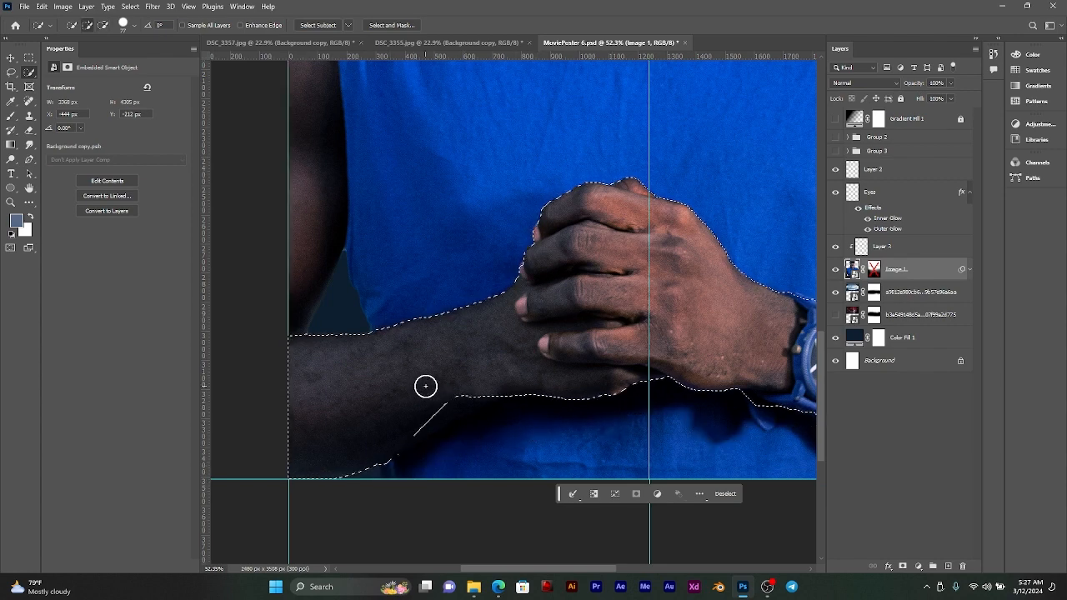
mouse_move(426, 386)
left_mouse_down()
mouse_move(445, 393)
mouse_move(414, 431)
left_mouse_up()
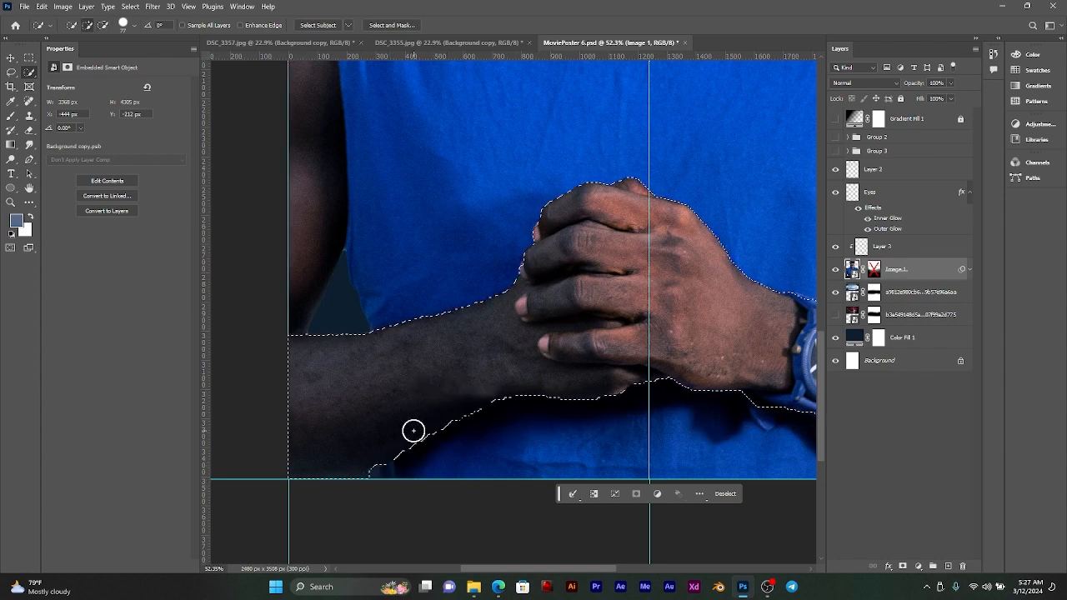
Step: Add the upper arm on the side without the watch to the selection, and check the selection edge around the watch
scroll(406, 398, "up", 3)
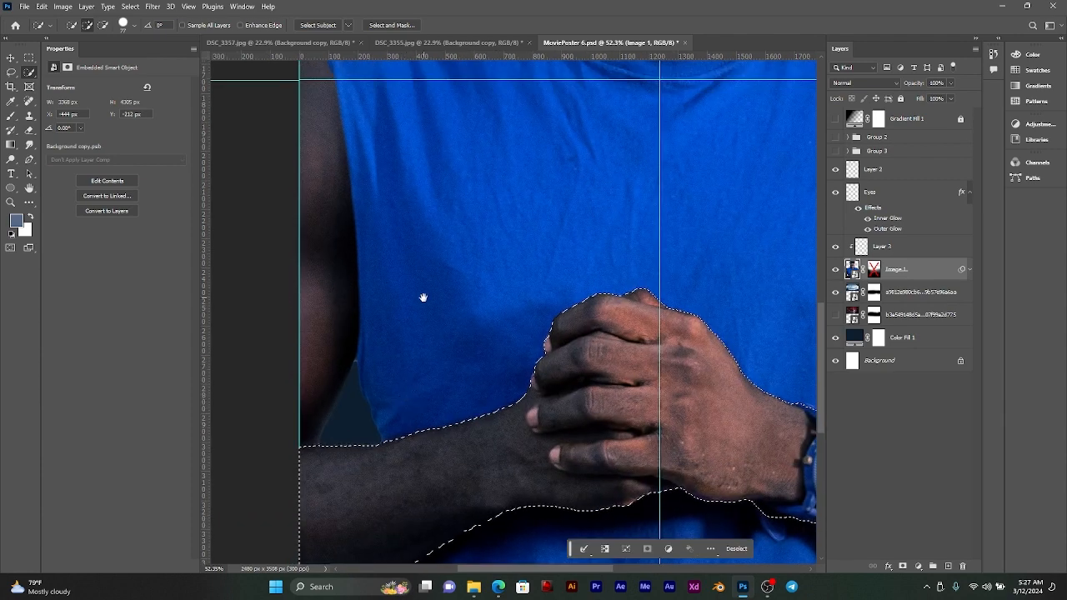
left_click_drag(422, 298, 539, 426)
mouse_move(409, 491)
left_mouse_down()
mouse_move(439, 345)
mouse_move(531, 335)
left_mouse_up()
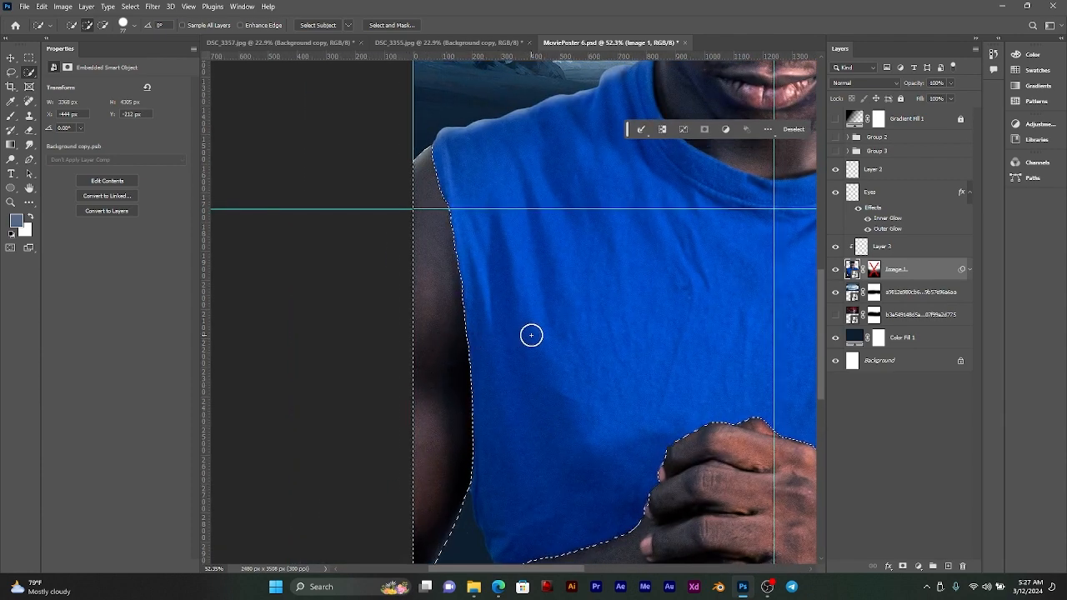
scroll(532, 335, "down", 6)
left_click_drag(685, 408, 606, 368)
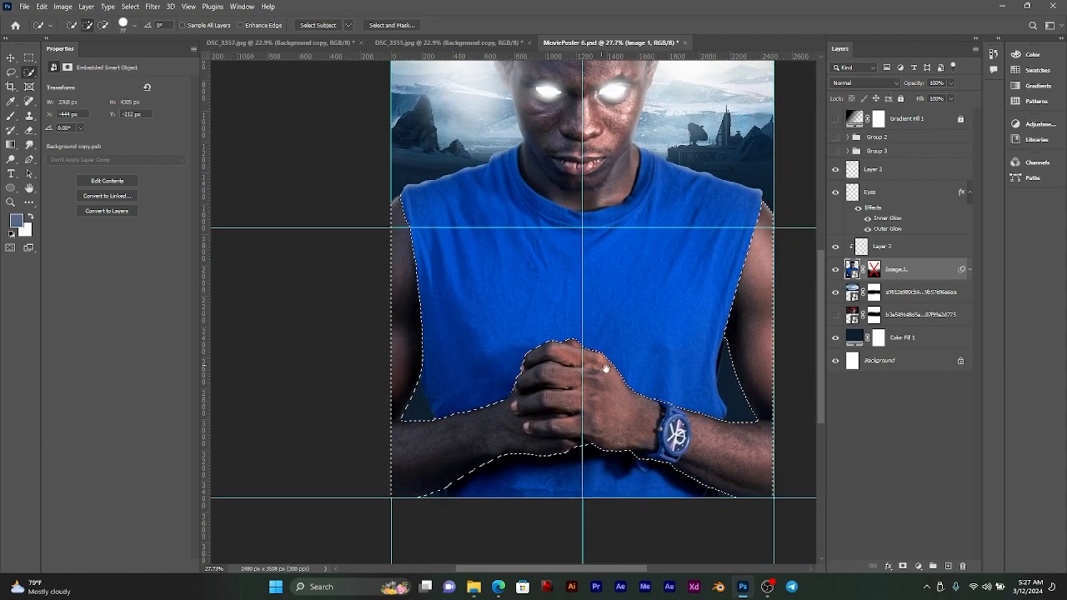
scroll(639, 445, "up", 12)
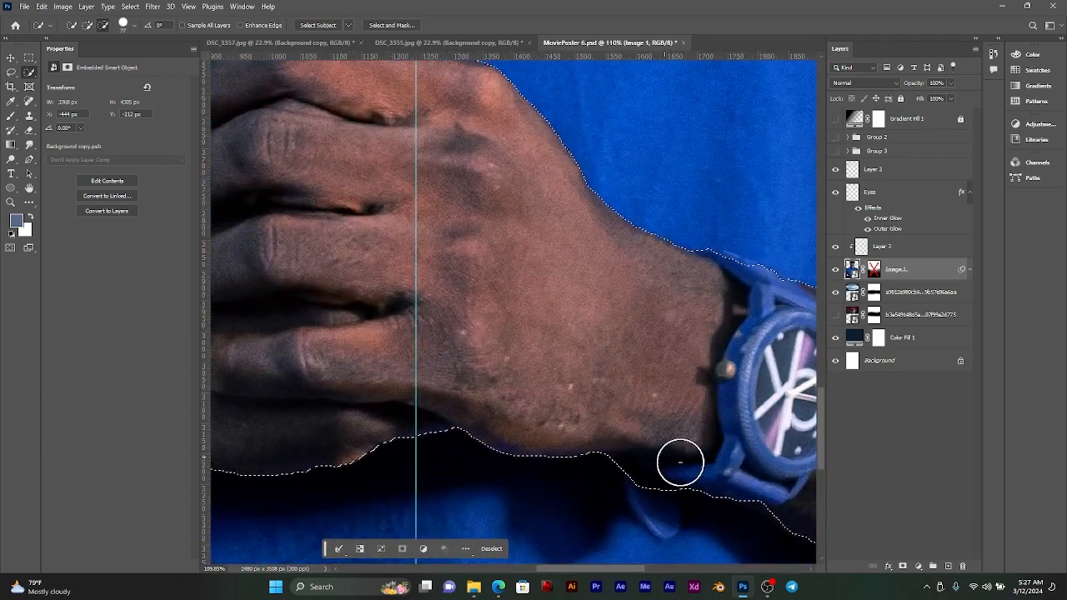
left_click_drag(726, 447, 670, 434)
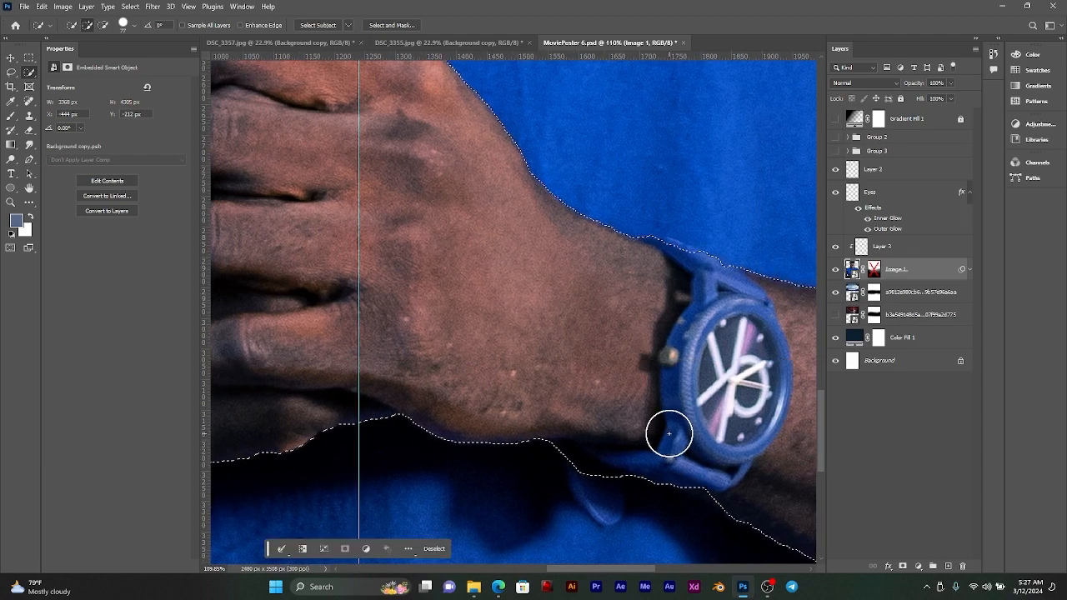
scroll(668, 434, "down", 15)
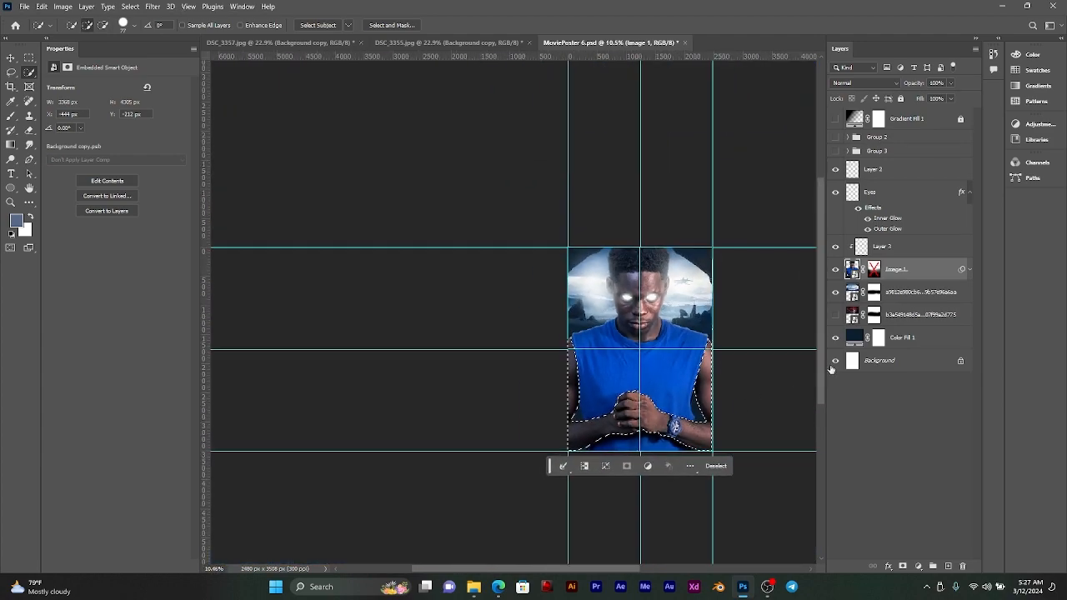
Step: Copy the selected arms and hands to a new layer and clip it to Image 1
key("ctrl+j")
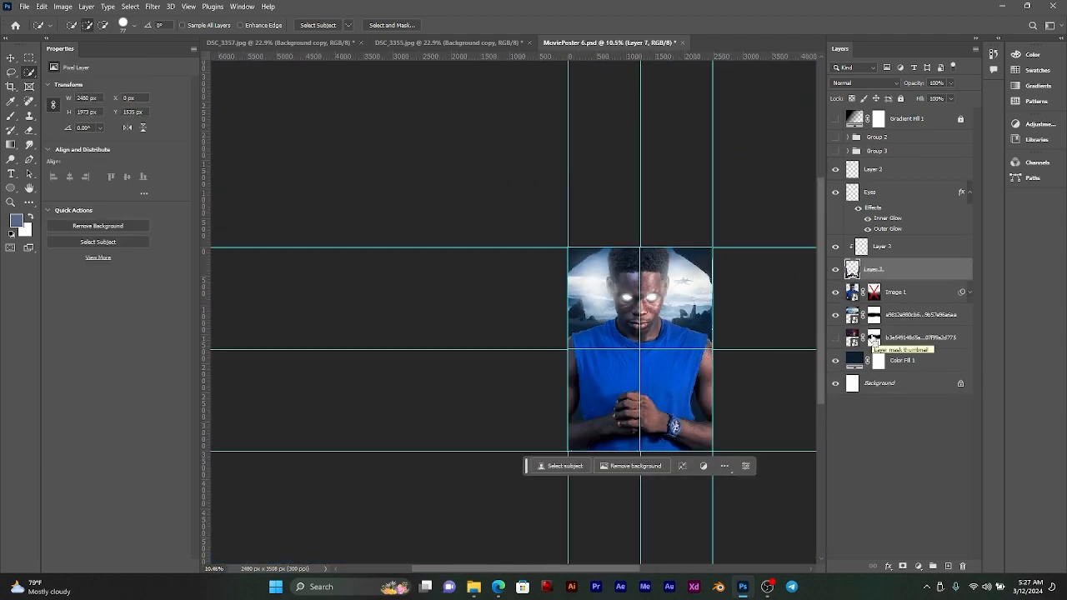
left_click(914, 279, "alt")
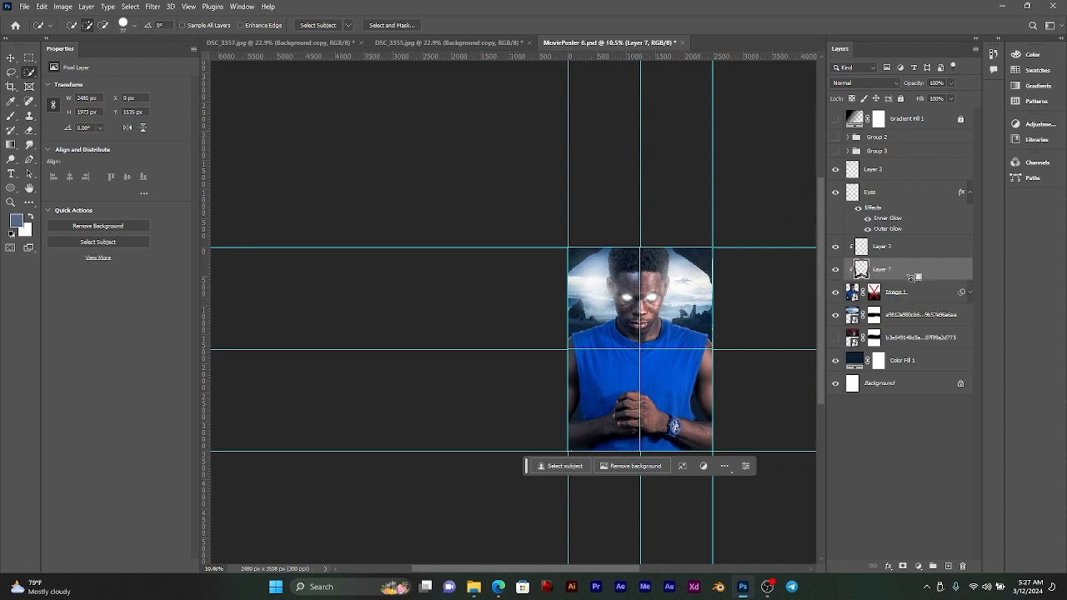
left_click_drag(630, 321, 577, 319)
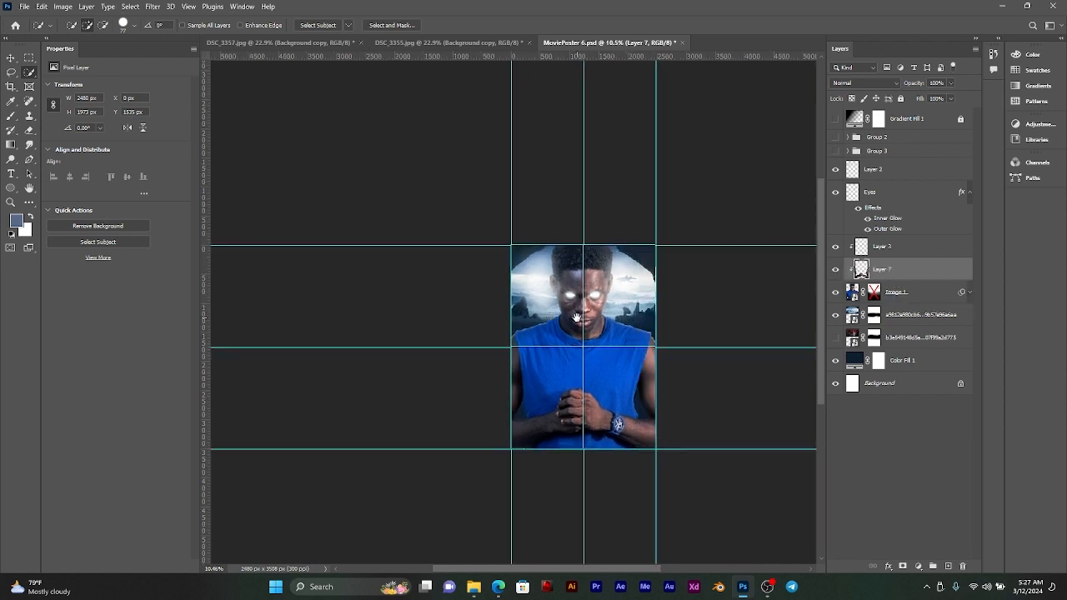
Step: Examine the Image 2 layer's smart filters and arm glow in Group 2, toggling the visibility of the layer and the group
left_click(847, 136)
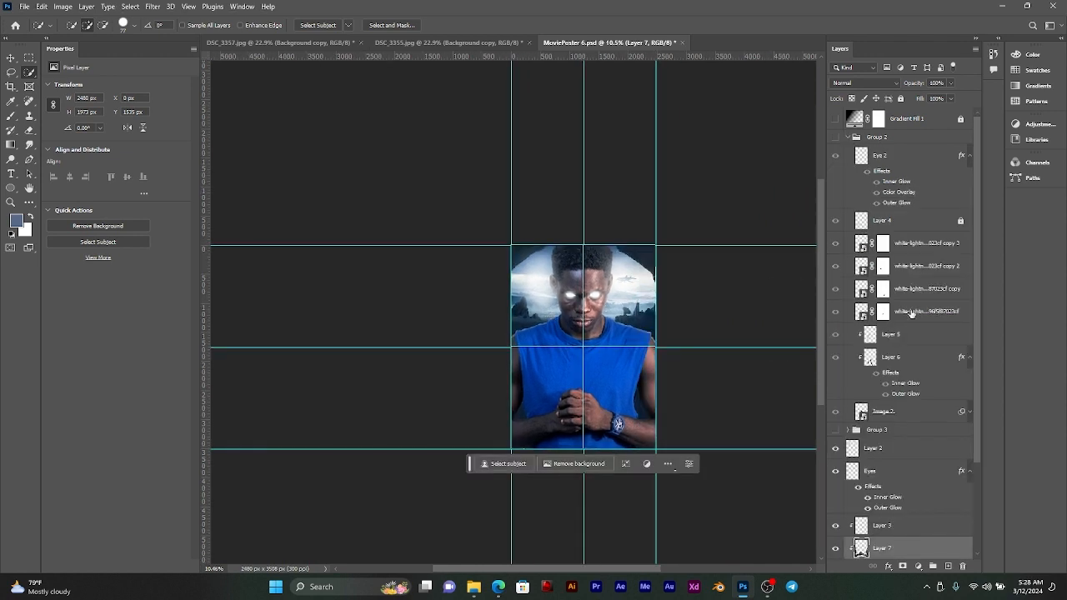
left_click(889, 414)
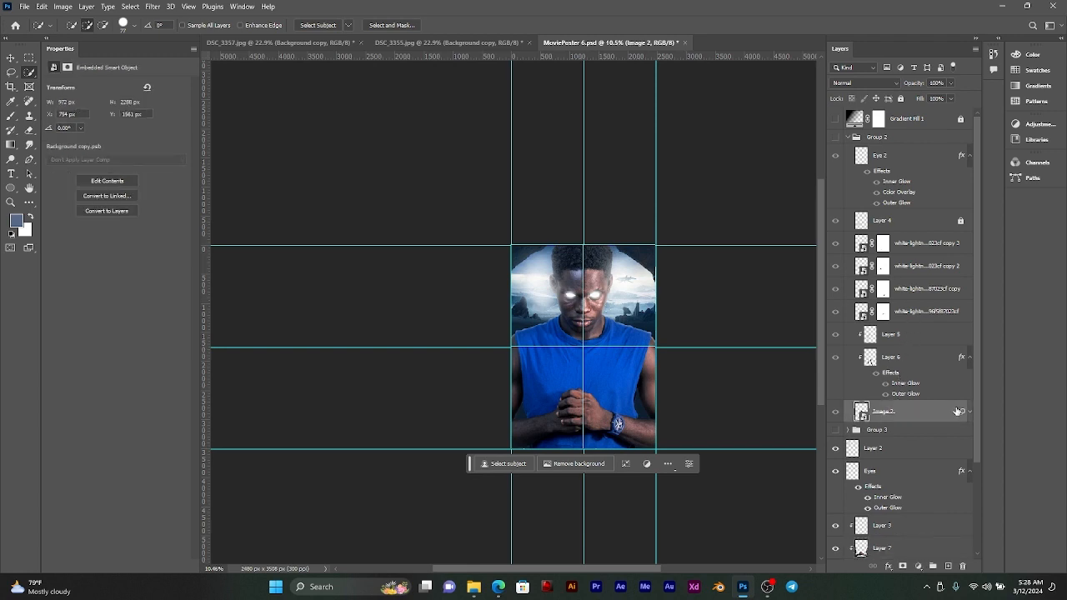
left_click(969, 413)
mouse_move(864, 412)
left_mouse_down()
mouse_move(864, 359)
mouse_move(865, 410)
left_mouse_up()
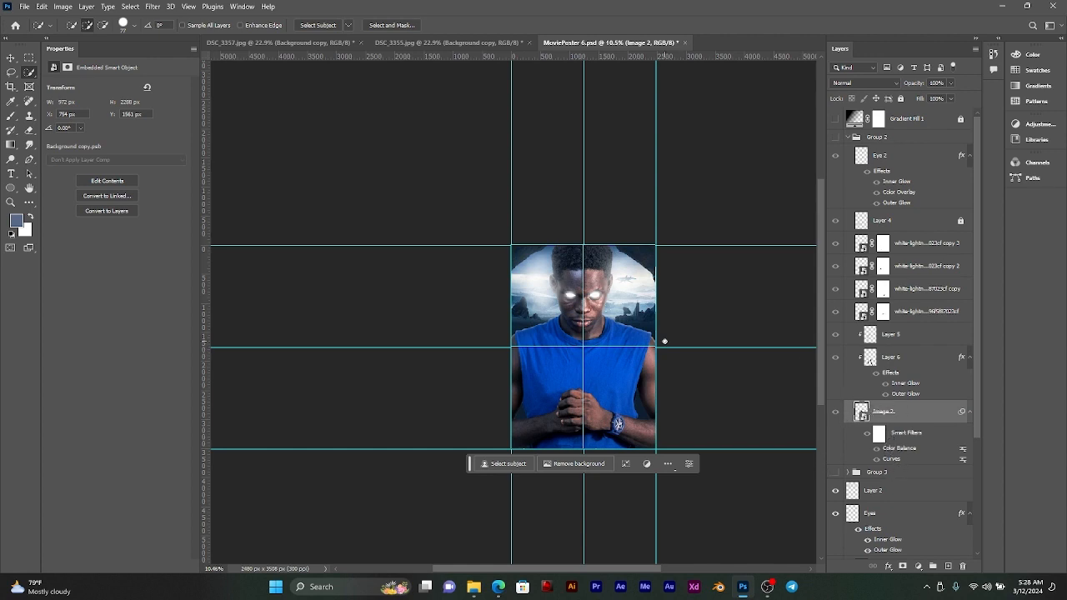
left_click(836, 137)
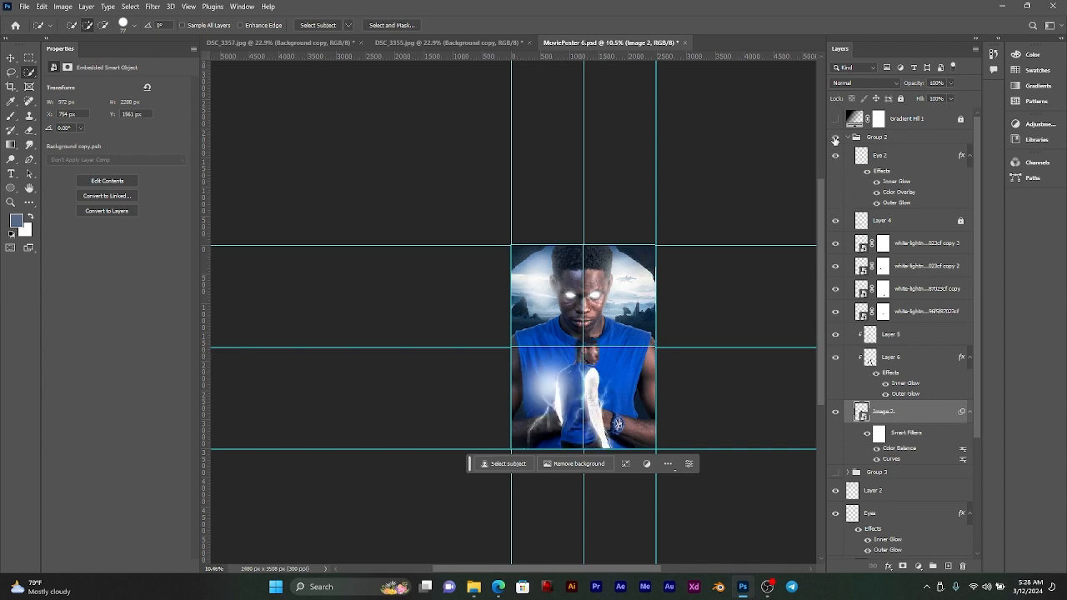
key("v")
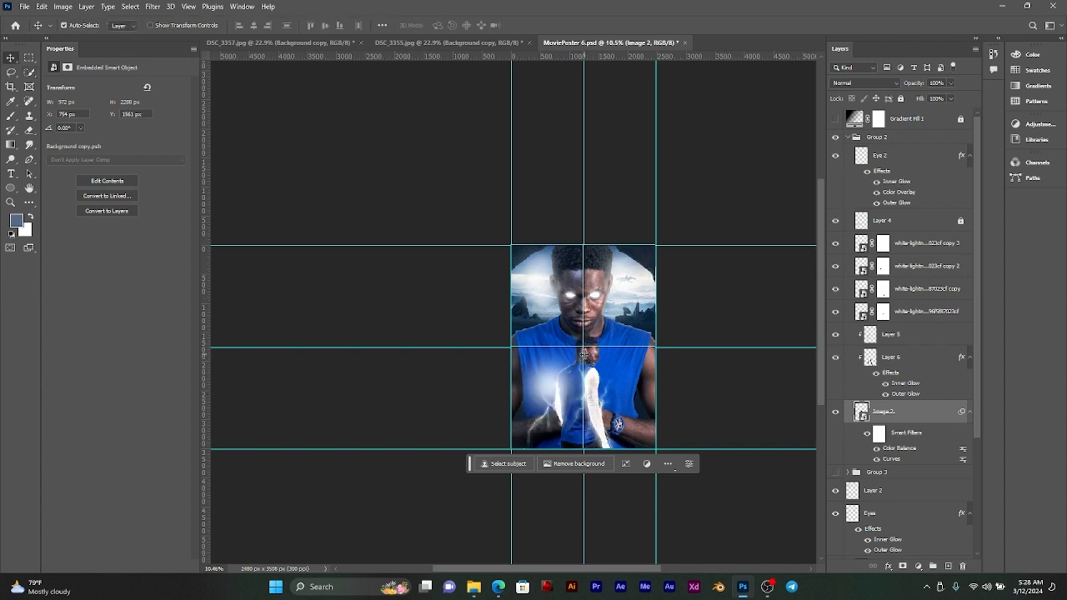
left_click(836, 413)
left_click(836, 413)
left_click(835, 138)
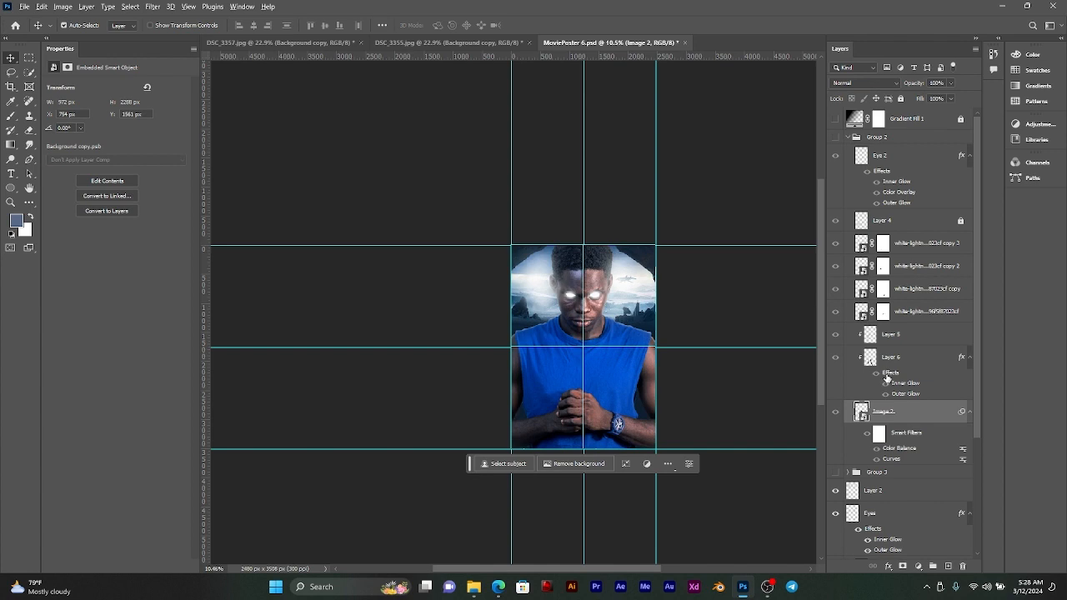
Step: Copy the inner and outer glow effects from Layer 6 to the arms layer, Layer 7
left_click(598, 372)
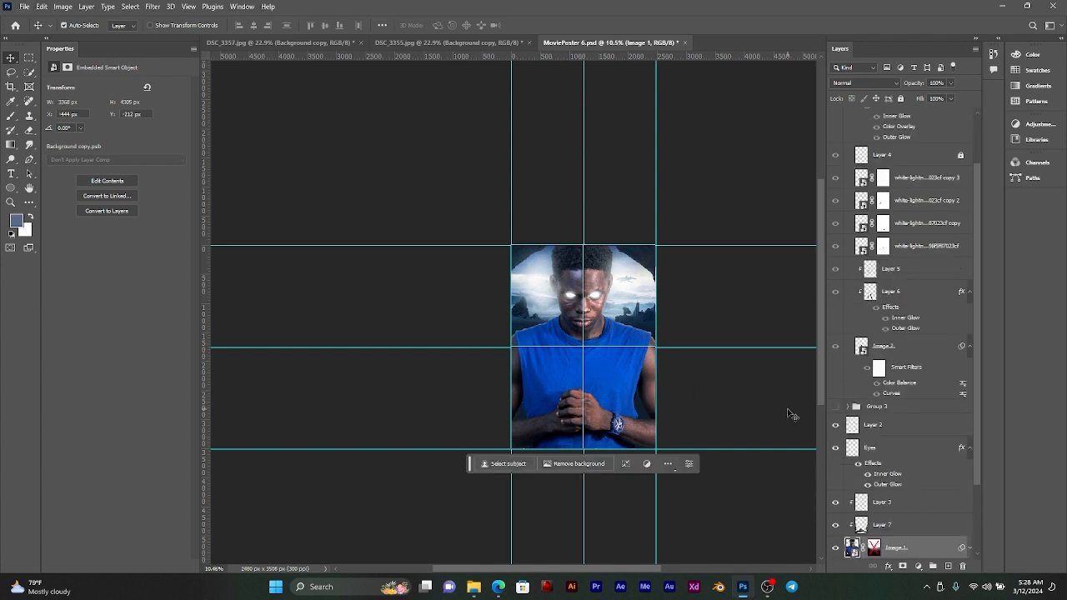
left_click(879, 527)
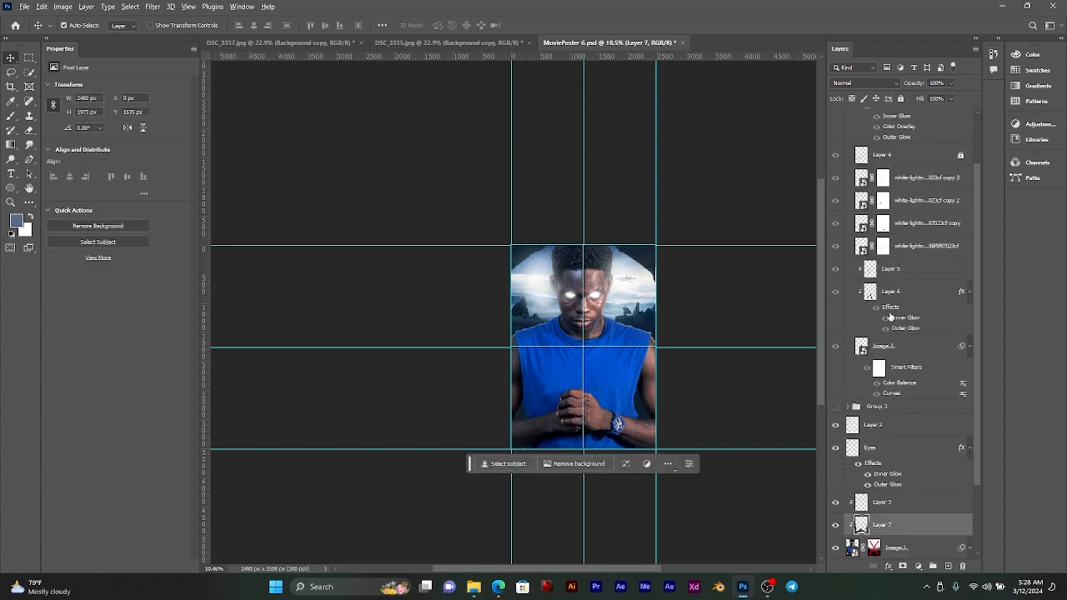
left_click_drag(890, 309, 880, 531)
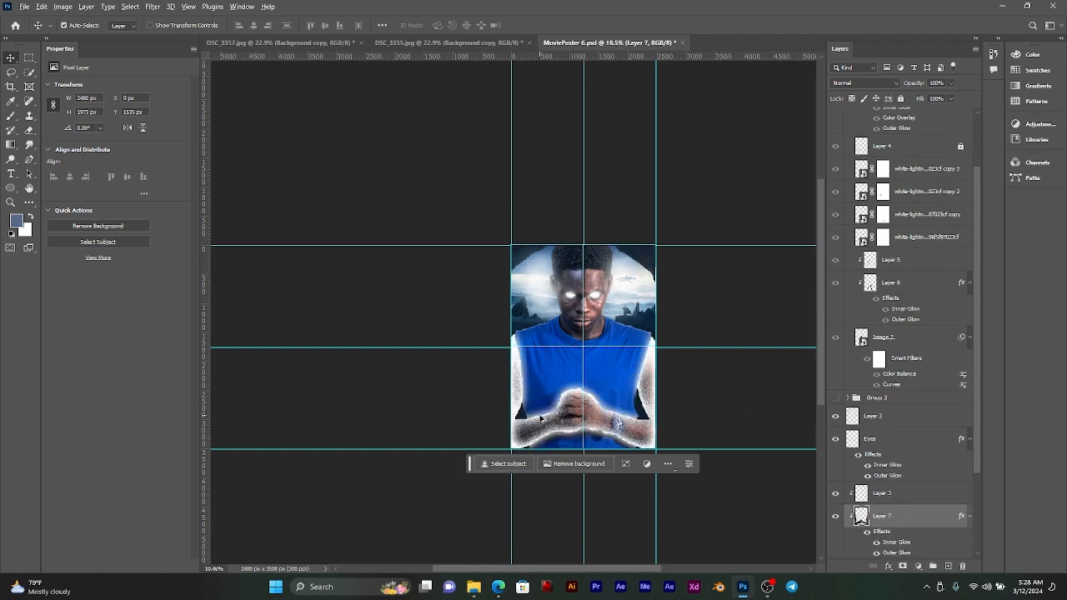
scroll(584, 400, "up", 5)
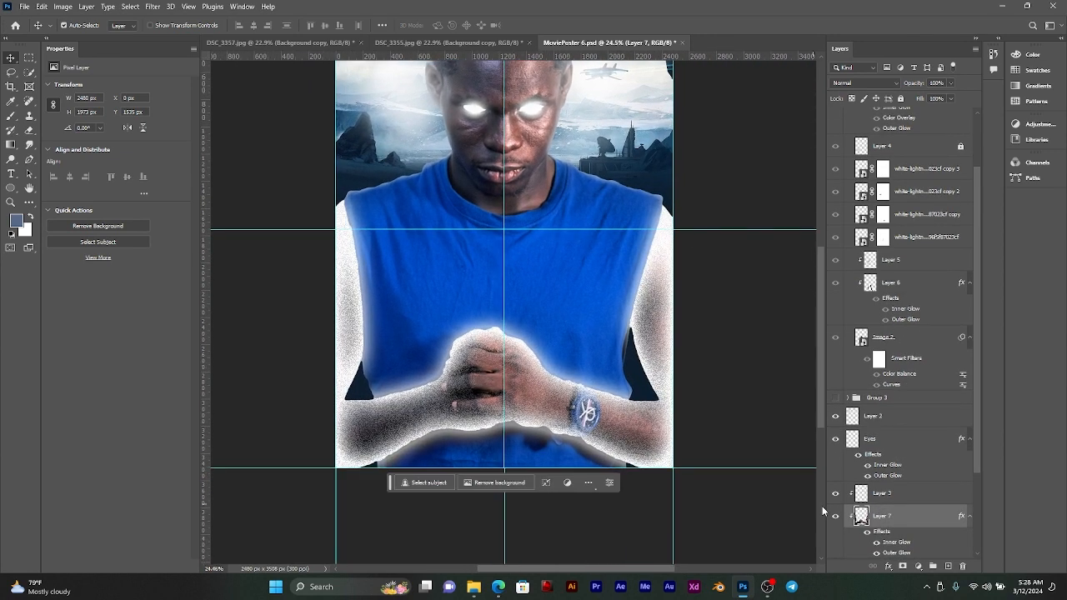
scroll(920, 526, "down", 3)
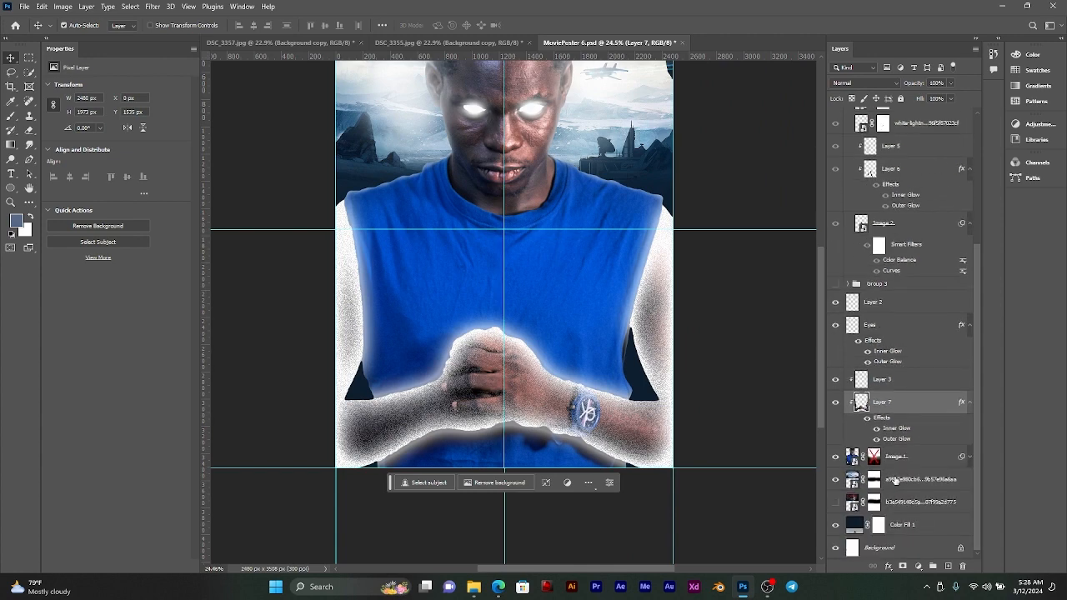
Step: Try other choke and size amounts for the inner glow on Layer 7
double_click(906, 430)
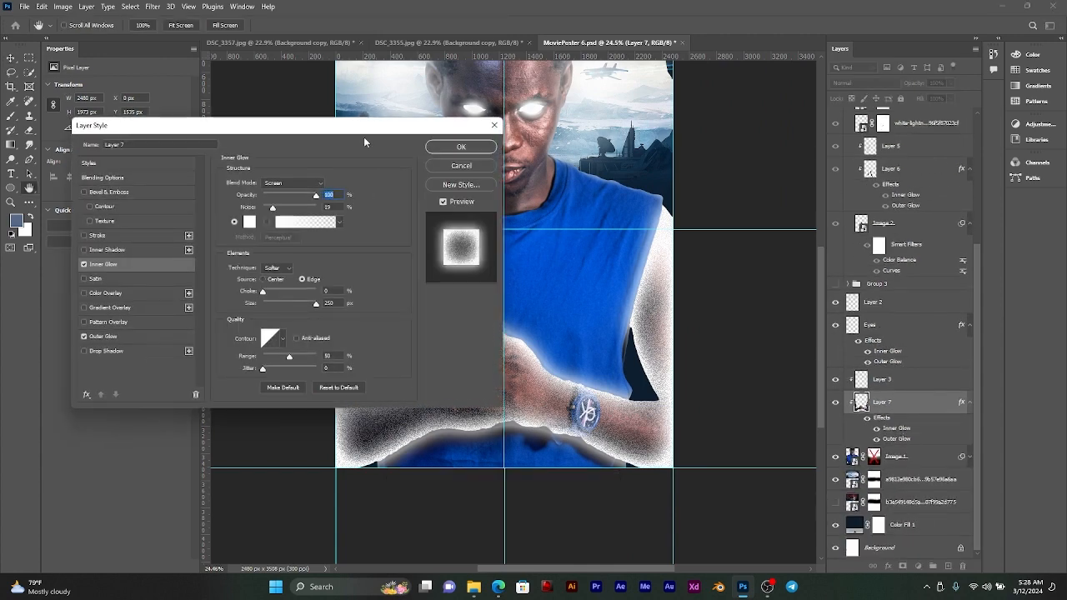
left_click_drag(365, 136, 299, 226)
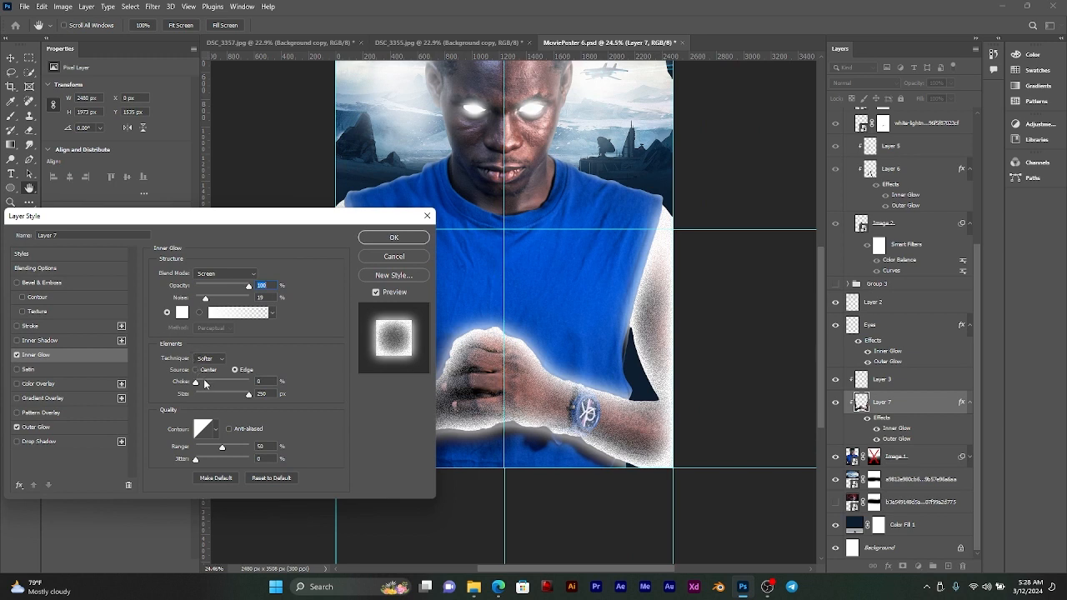
left_click(248, 397)
left_click_drag(196, 383, 172, 391)
left_click(393, 237)
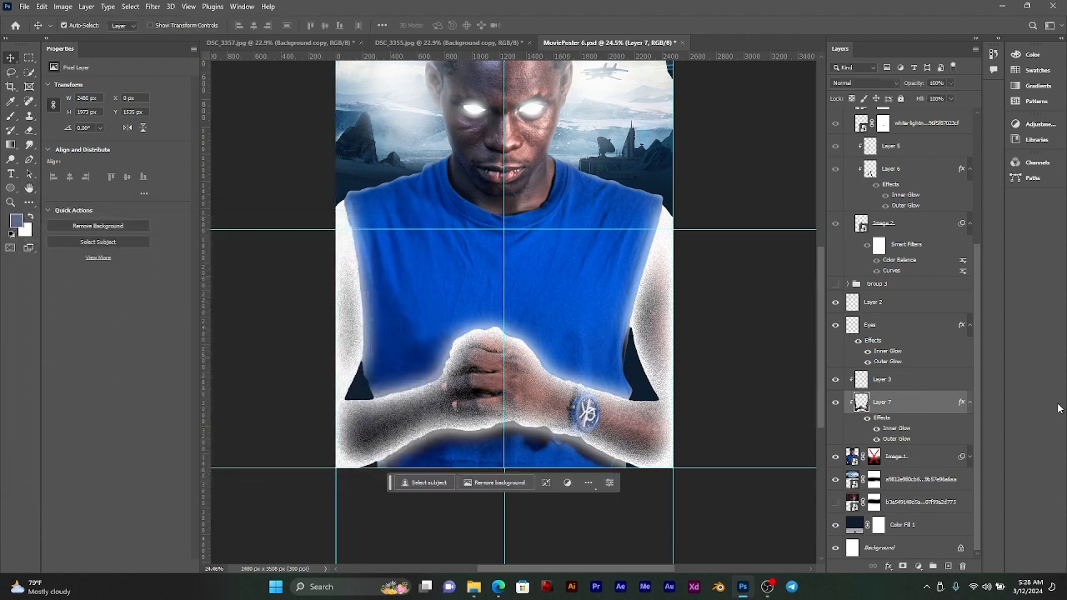
Step: Enable the layer mask of Image 1 again to fade out the large figure's lower body
left_click(874, 456, "alt")
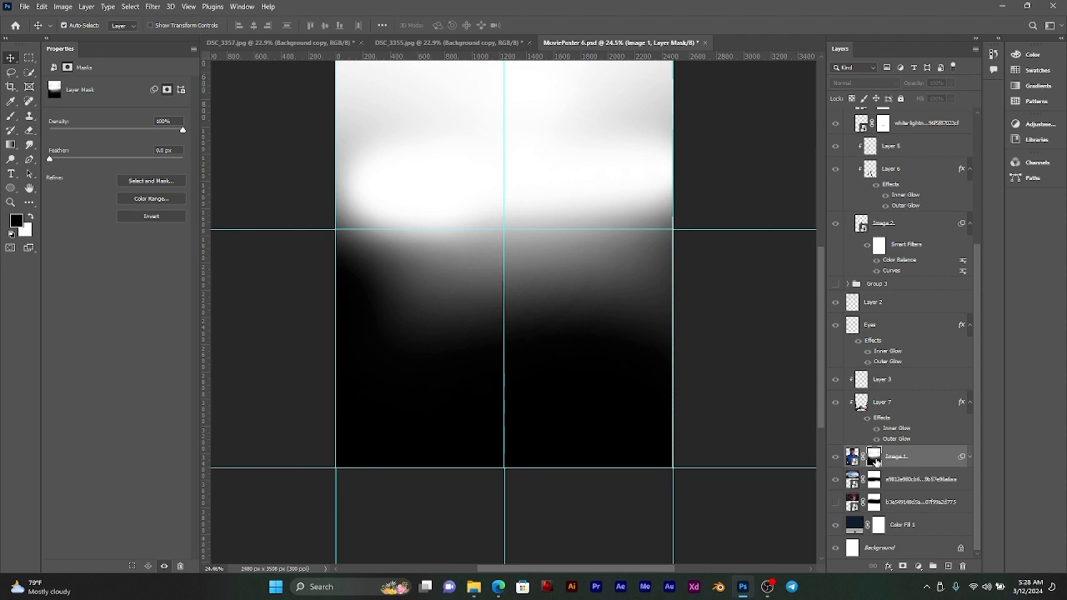
left_click(876, 461, "shift")
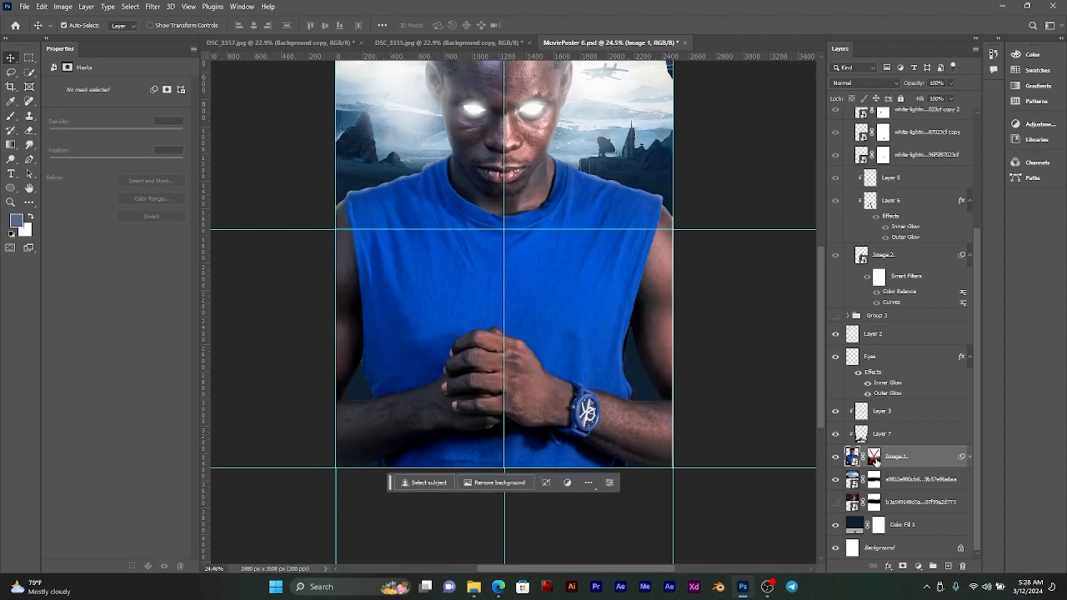
left_click(876, 461, "shift")
left_click(875, 461, "alt")
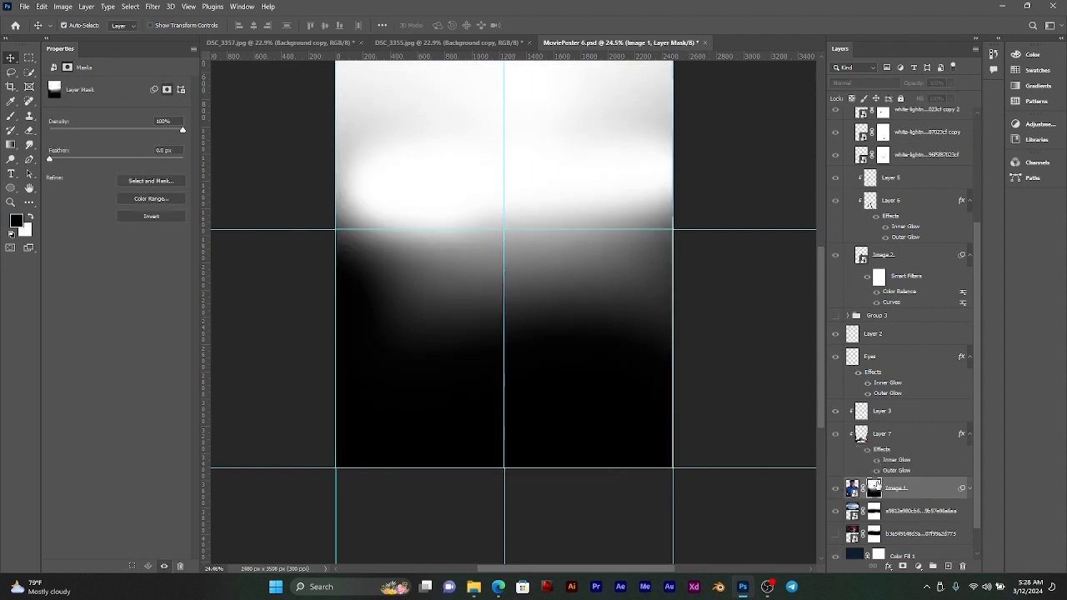
left_click(875, 488, "alt")
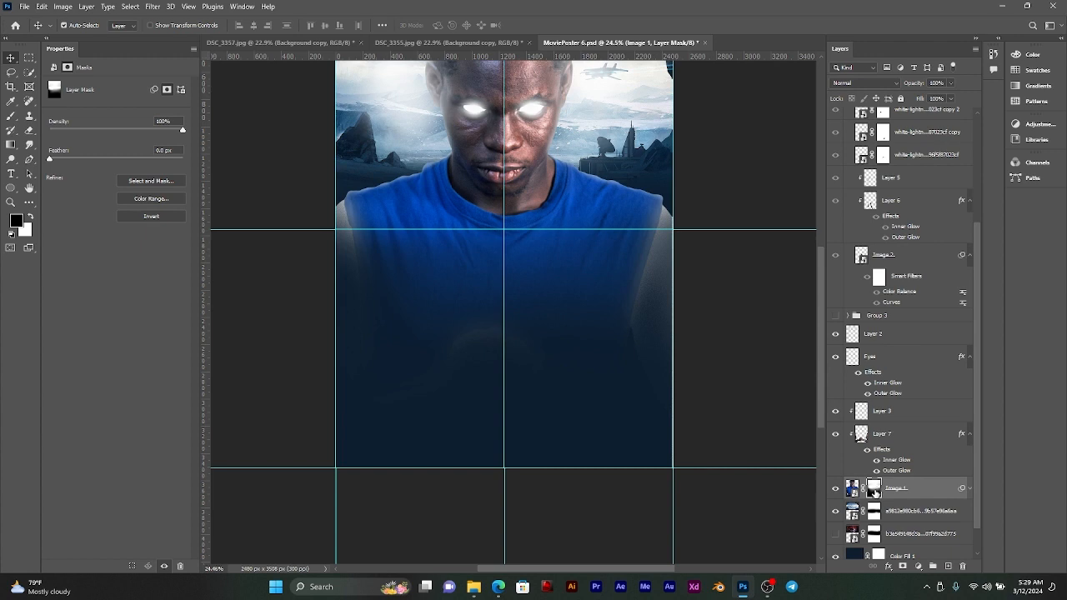
scroll(596, 232, "down", 3)
scroll(595, 230, "up", 3)
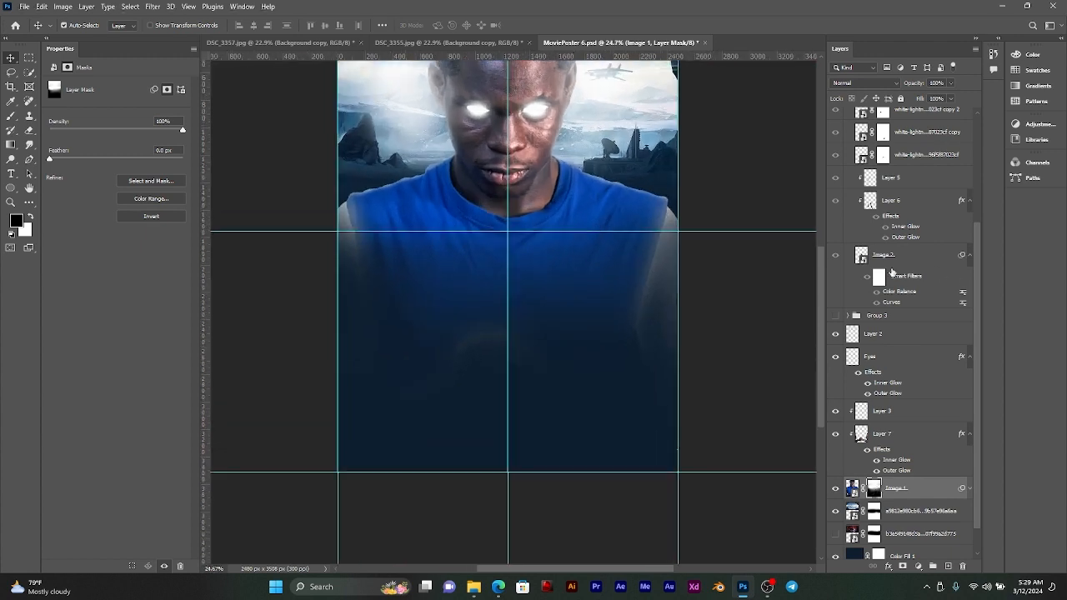
Step: Show Group 2 and Group 3, collapse Group 2, and check the whole poster composition
scroll(863, 257, "up", 4)
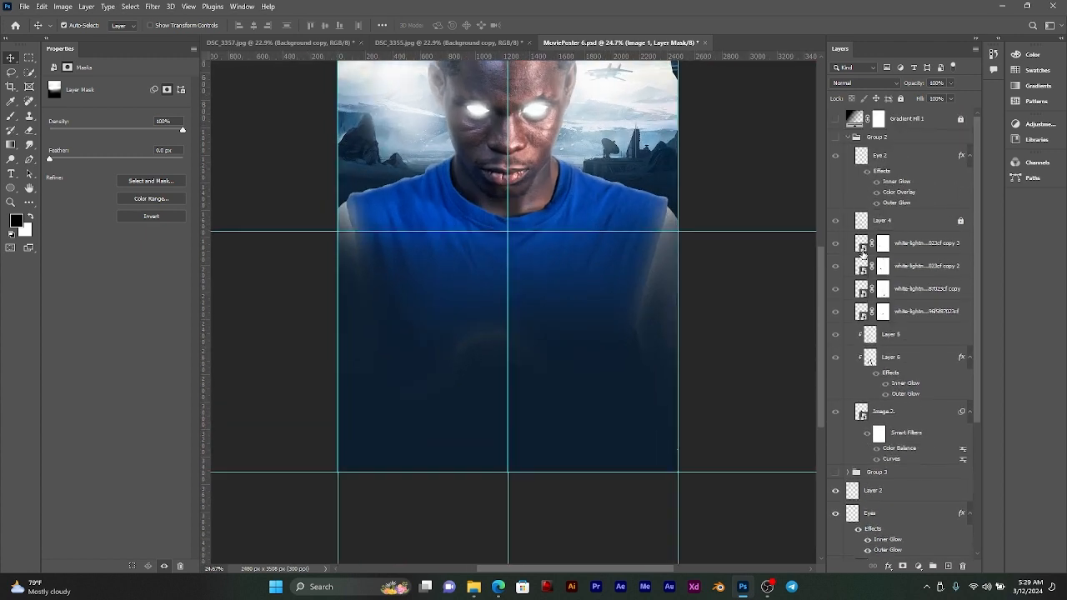
left_click(835, 137)
left_click(847, 137)
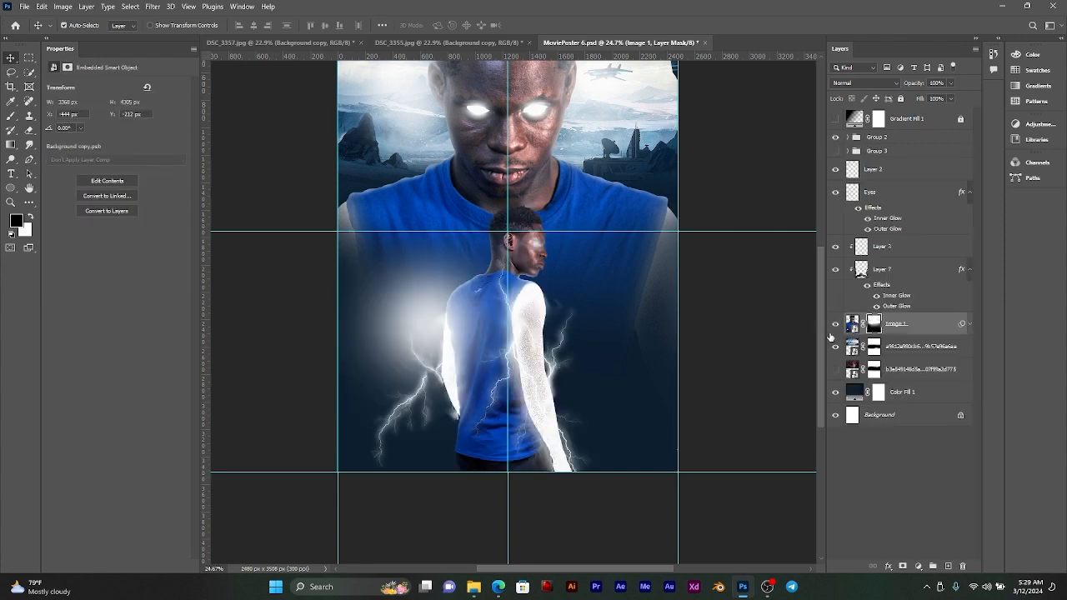
left_click(836, 151)
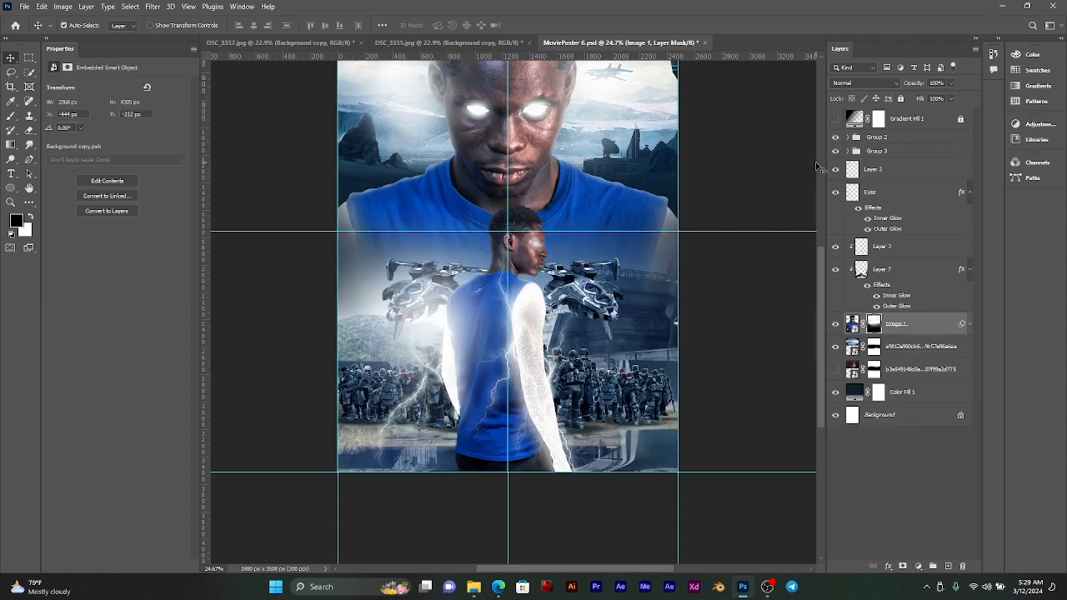
scroll(587, 327, "down", 1)
scroll(587, 327, "down", 2)
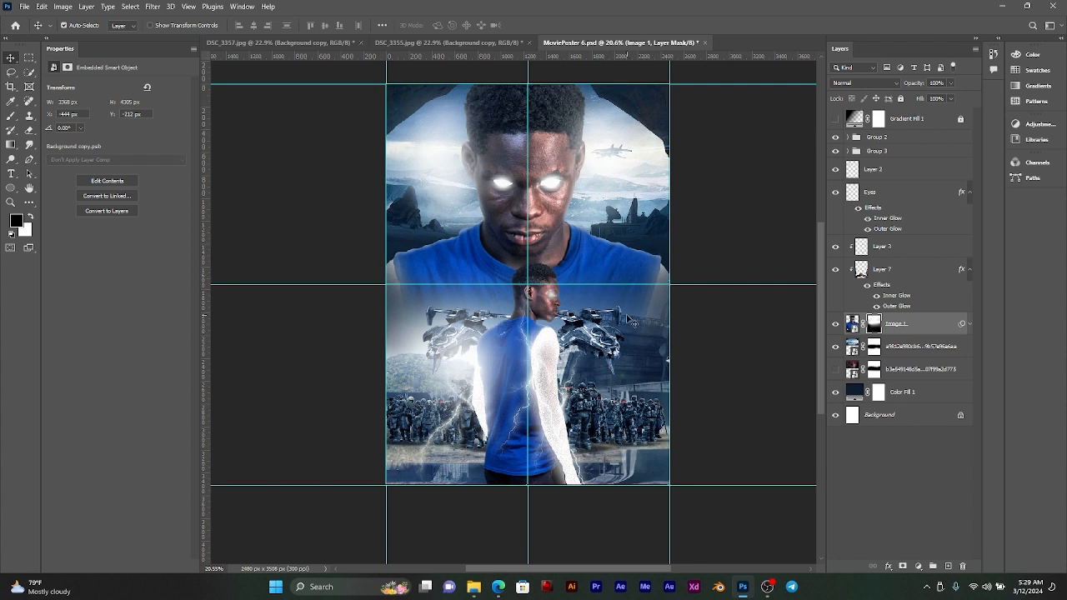
scroll(650, 333, "up", 3)
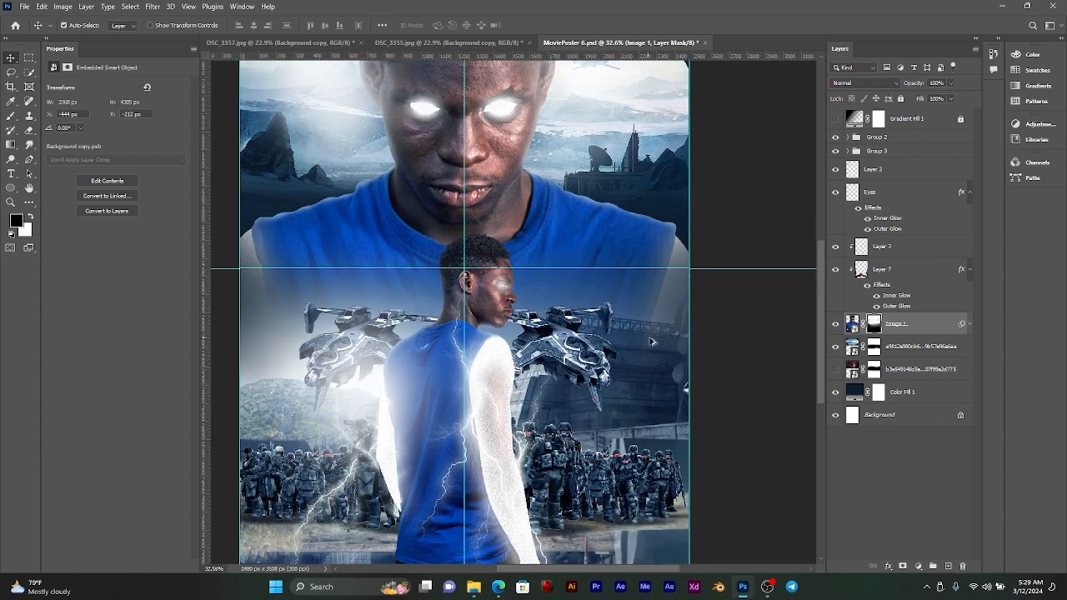
Step: Duplicate the white-lightning copy 3 layer from Group 2 to just above the group, and collapse the group
left_click(848, 151)
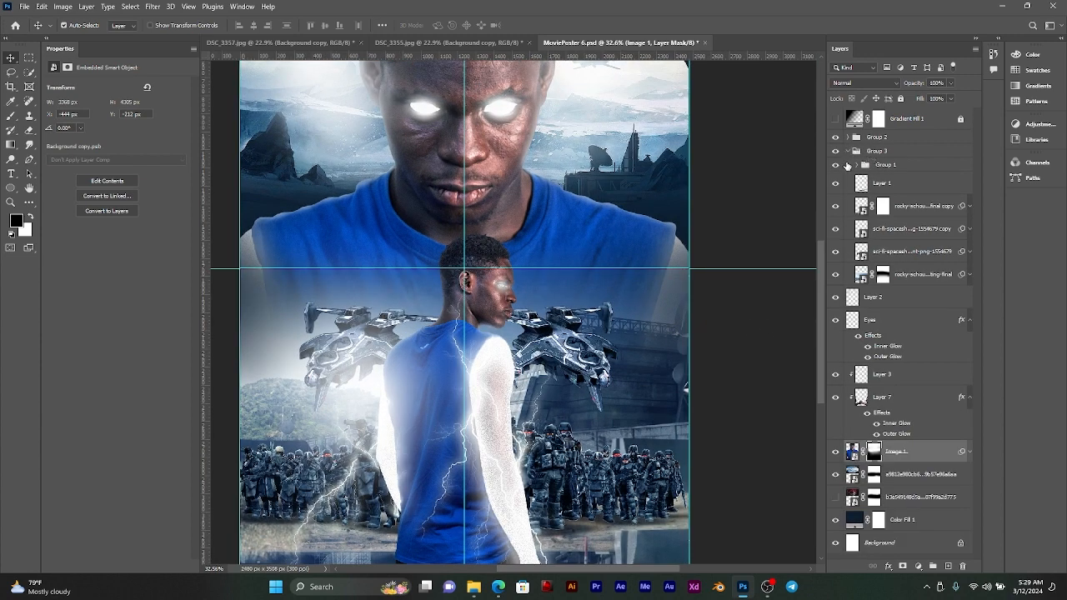
left_click(848, 151)
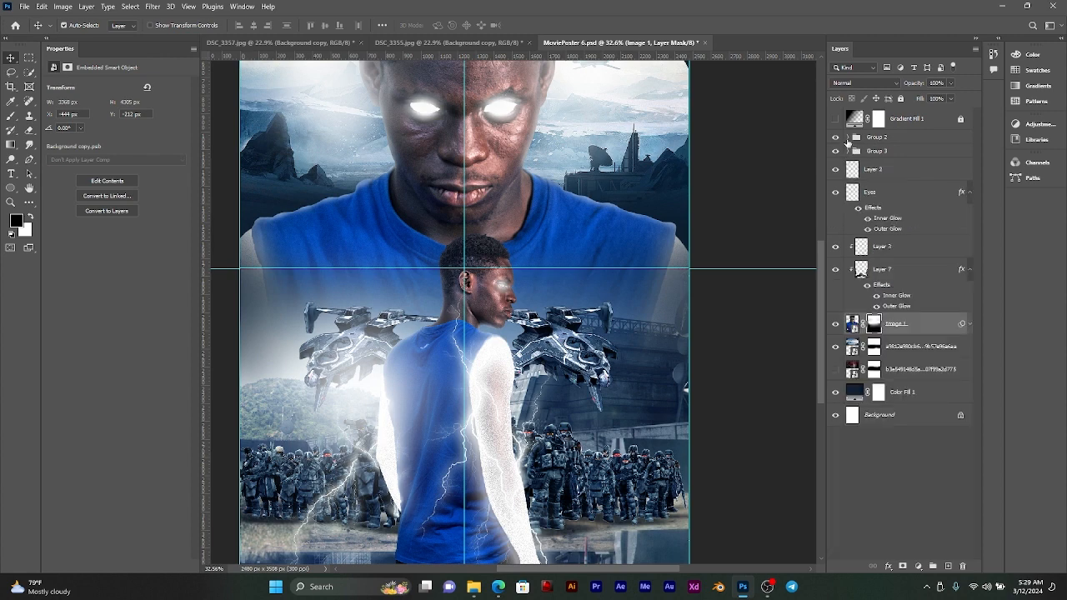
left_click(848, 138)
left_click(917, 250)
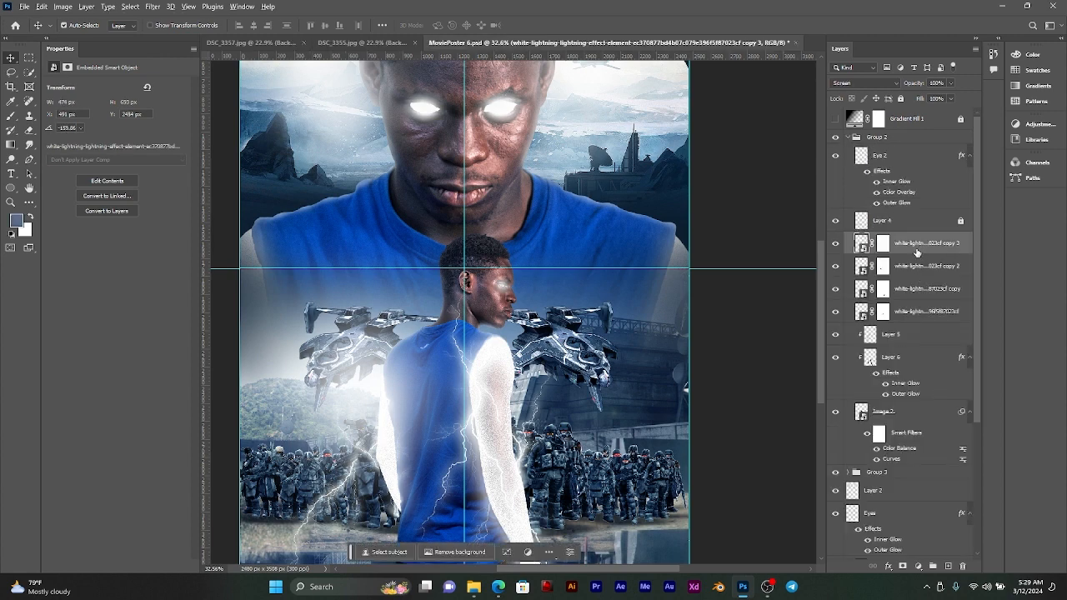
left_click_drag(917, 251, 921, 125)
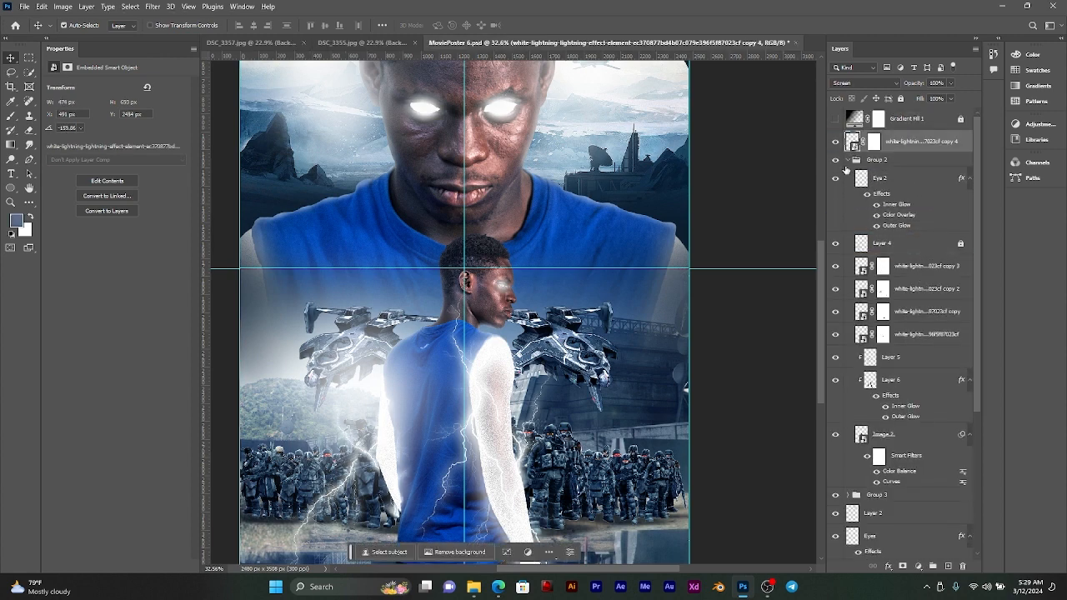
left_click(847, 160)
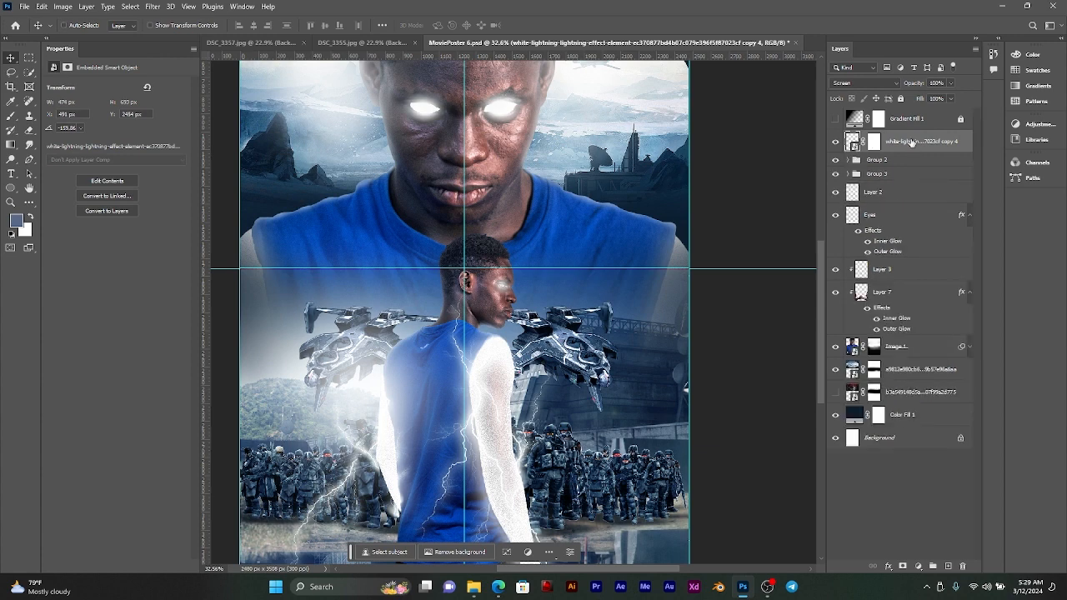
Step: Scale the white-lightning copy 4 layer to 204.64% and place it over the large figure's shoulder near the poster's right edge
key("ctrl+t")
left_click_drag(415, 458, 688, 448)
left_click_drag(593, 398, 721, 241)
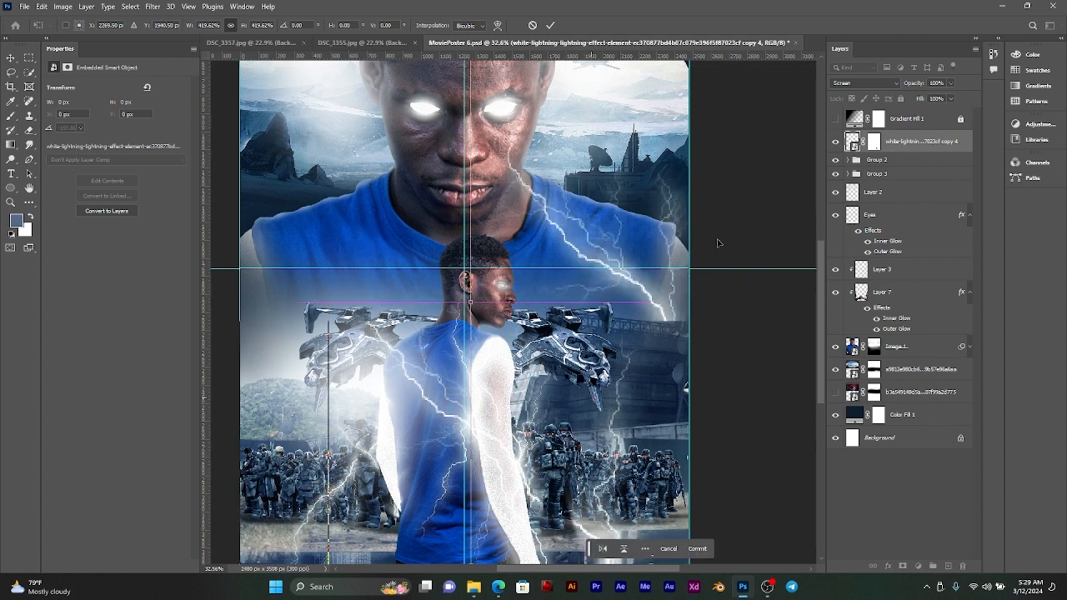
left_click_drag(617, 248, 634, 233)
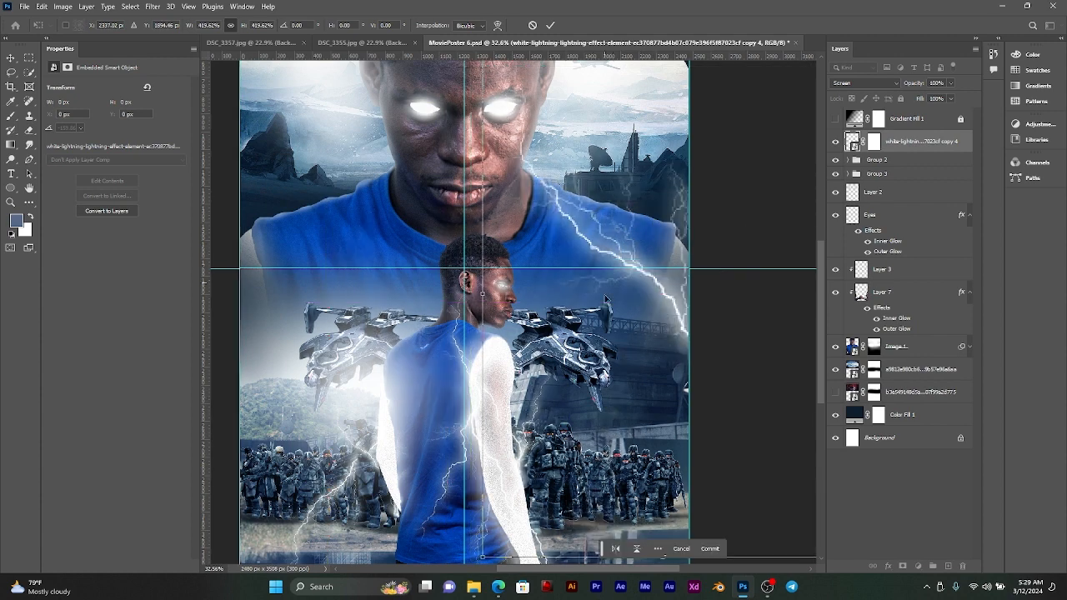
left_click_drag(483, 293, 553, 239)
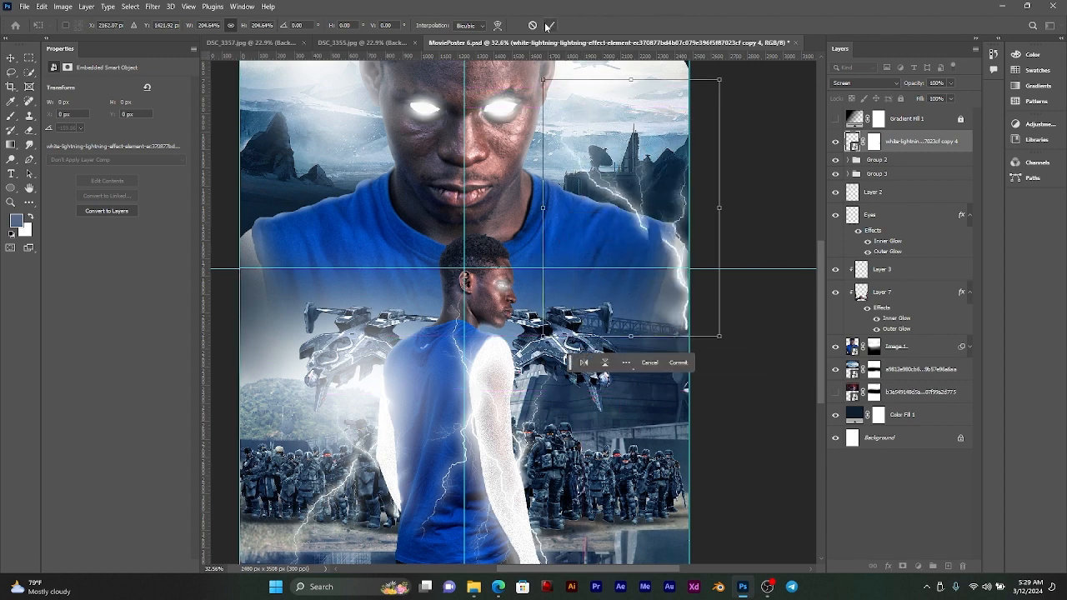
left_click(550, 25)
Step: Remove the lightning copy's layer mask, enlarge it to 273%, rotate it to about -141°, and place it along the poster's upper right edge
left_click(872, 142)
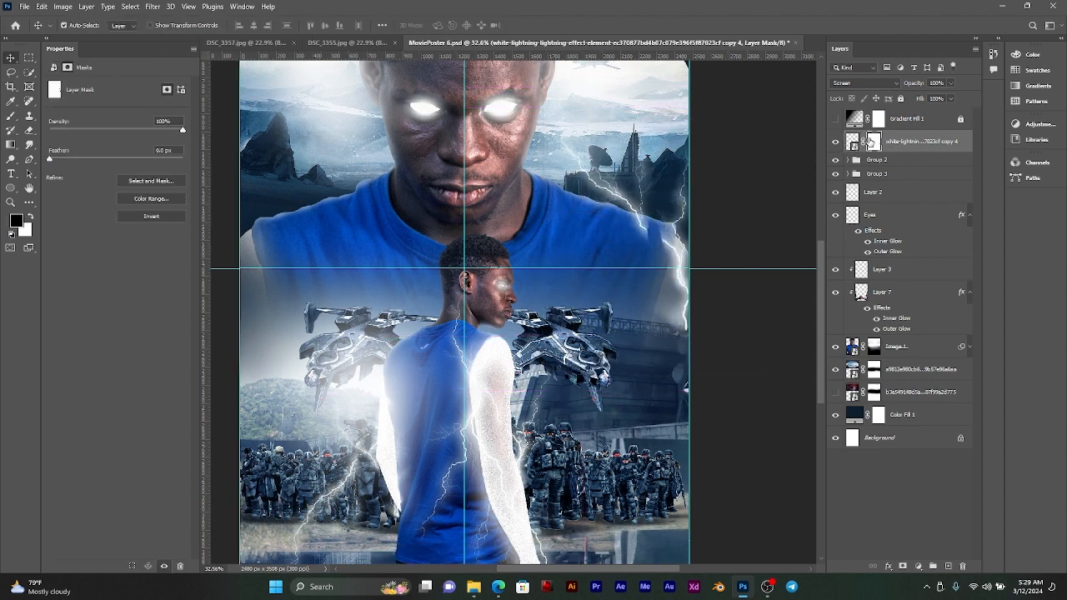
left_click(852, 142)
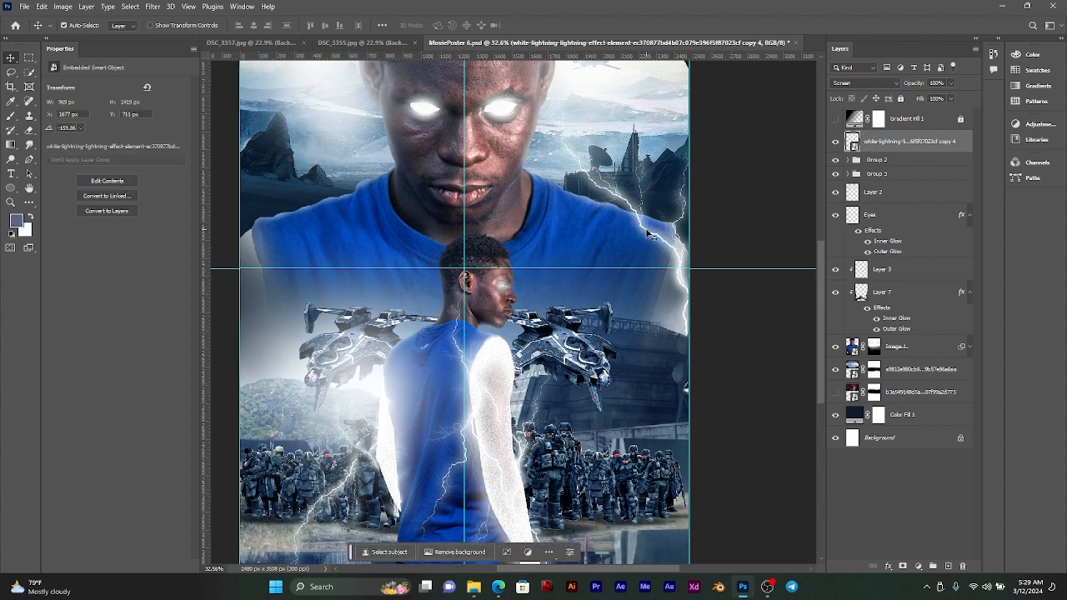
key("ctrl+t")
scroll(667, 217, "down", 3)
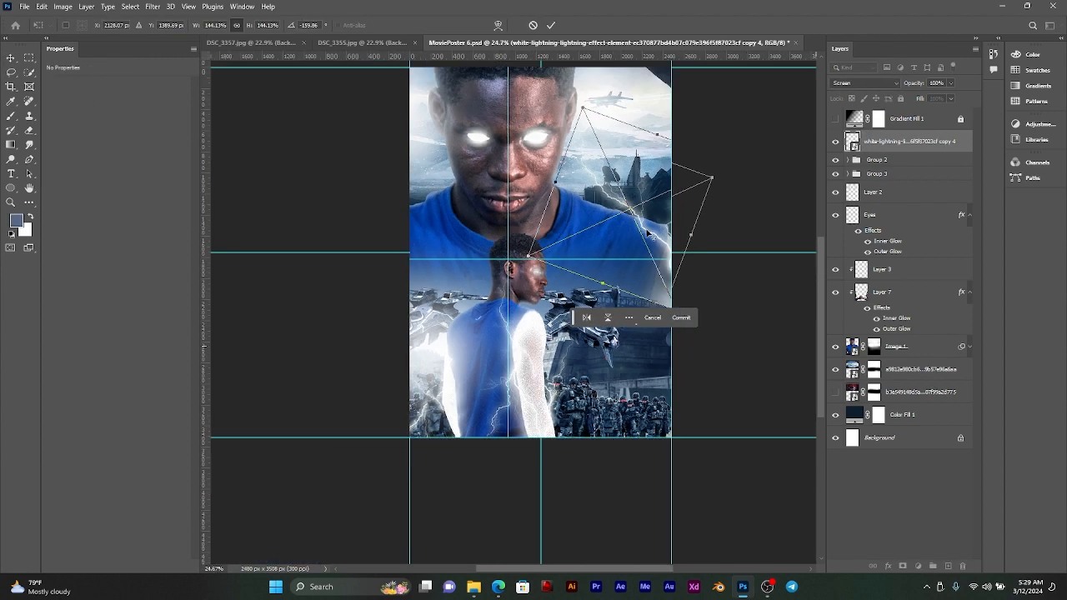
left_click_drag(711, 168, 720, 204)
left_click_drag(643, 295, 660, 446)
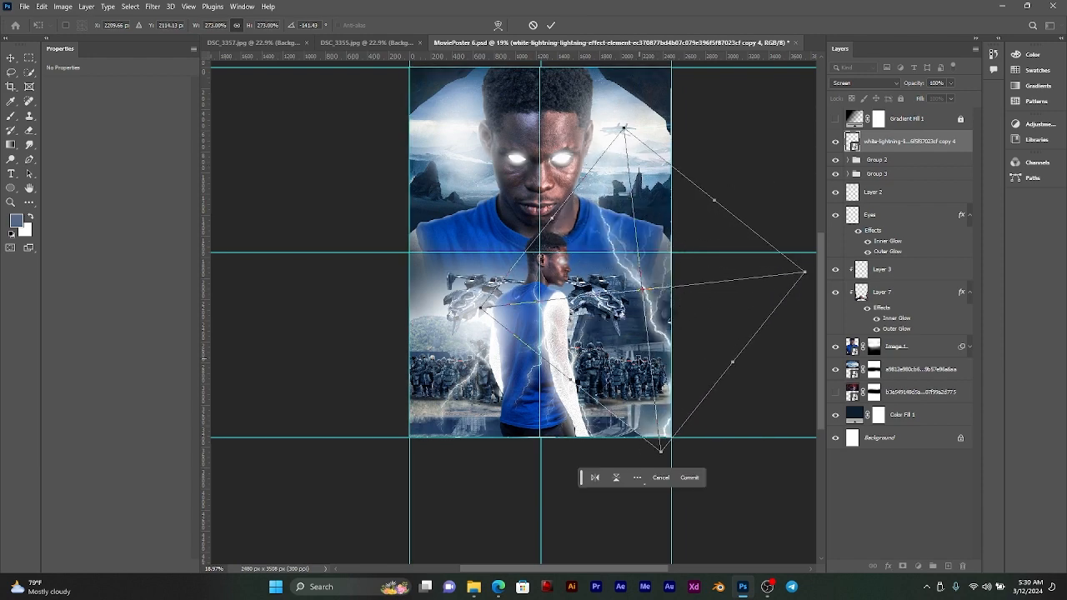
left_click_drag(641, 358, 659, 248)
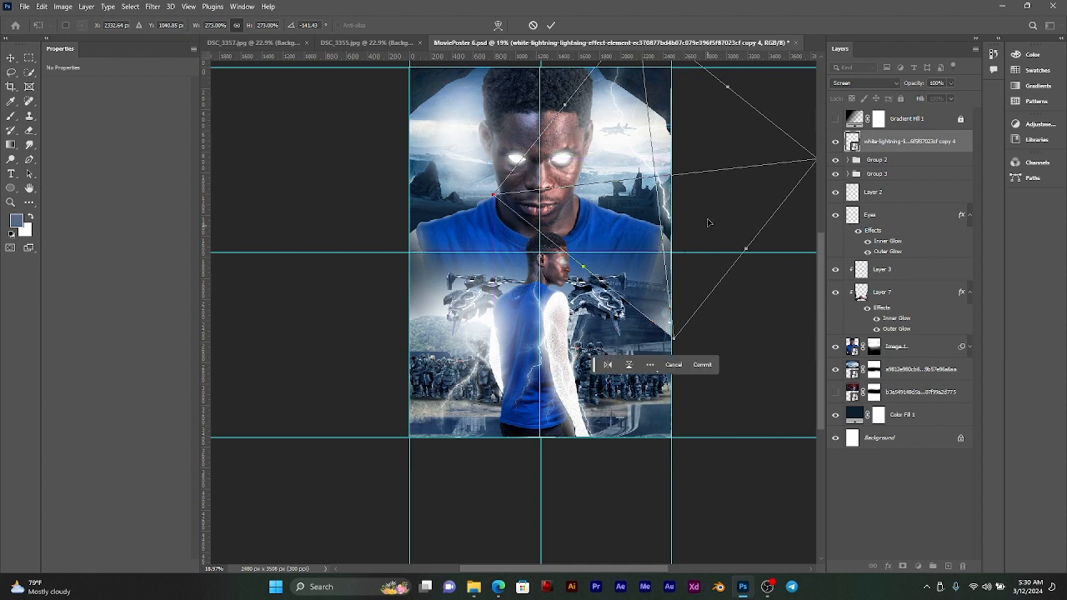
left_click(551, 24)
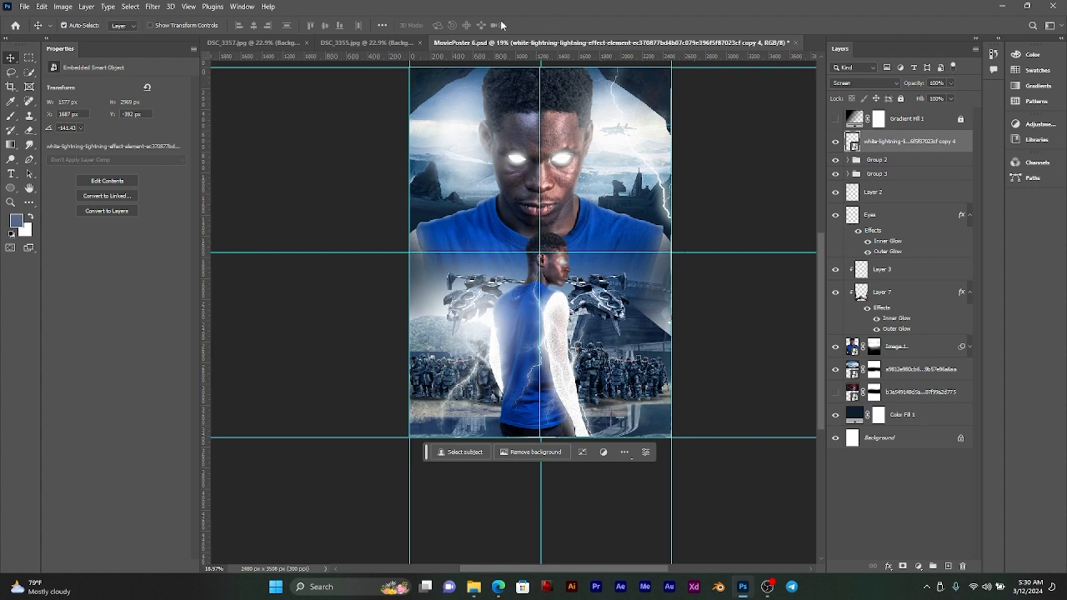
Step: Add a layer mask to the lightning copy and paint out its hard lower edge beside the right spaceship with a black brush
key("ctrl+plus")
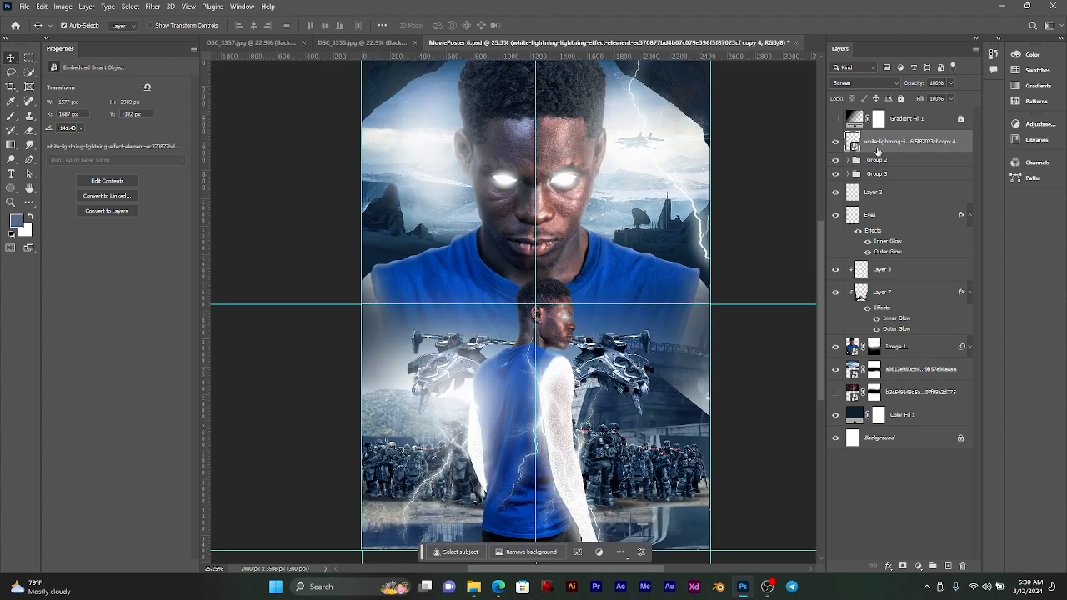
key("ctrl+j")
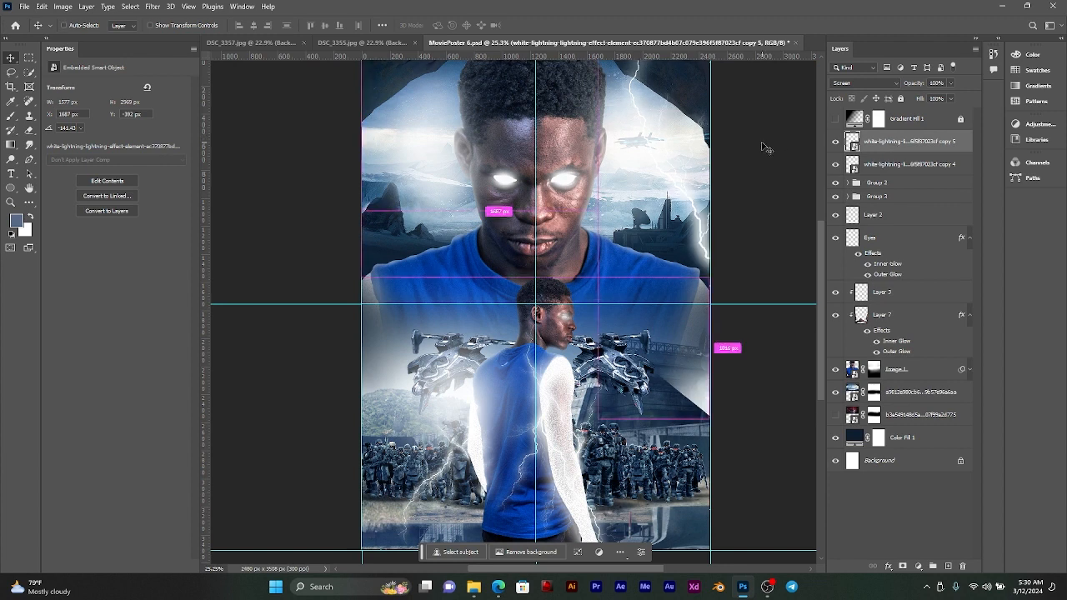
key("Delete")
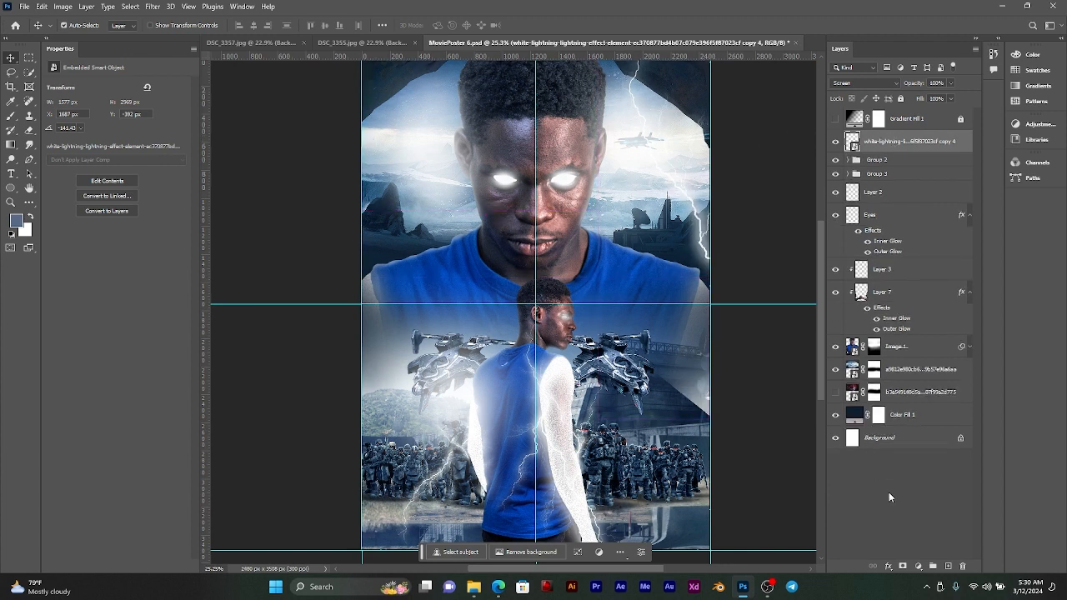
left_click(903, 566)
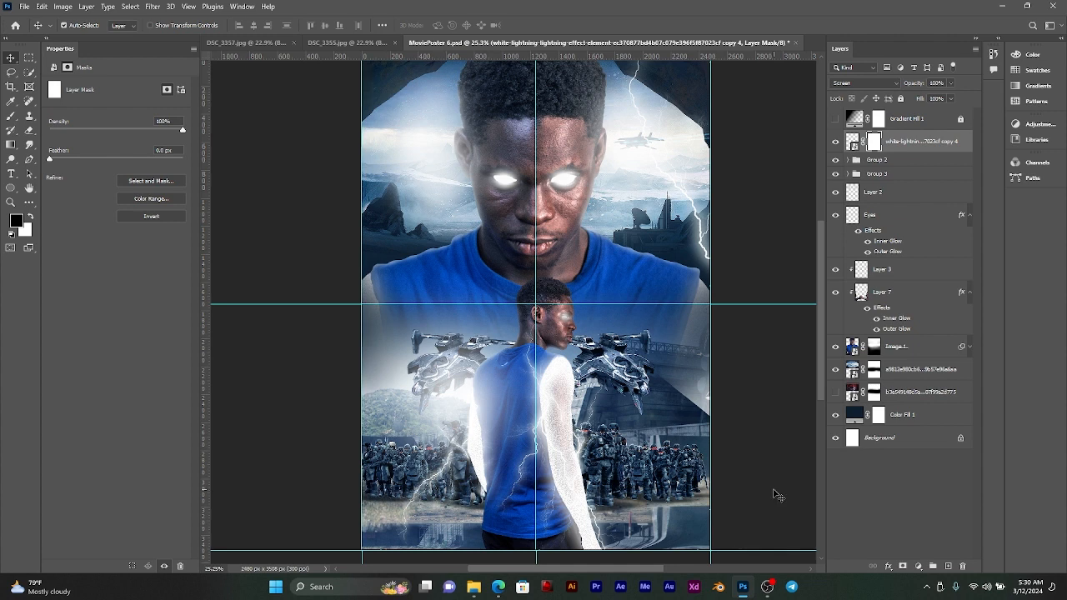
left_click(11, 116)
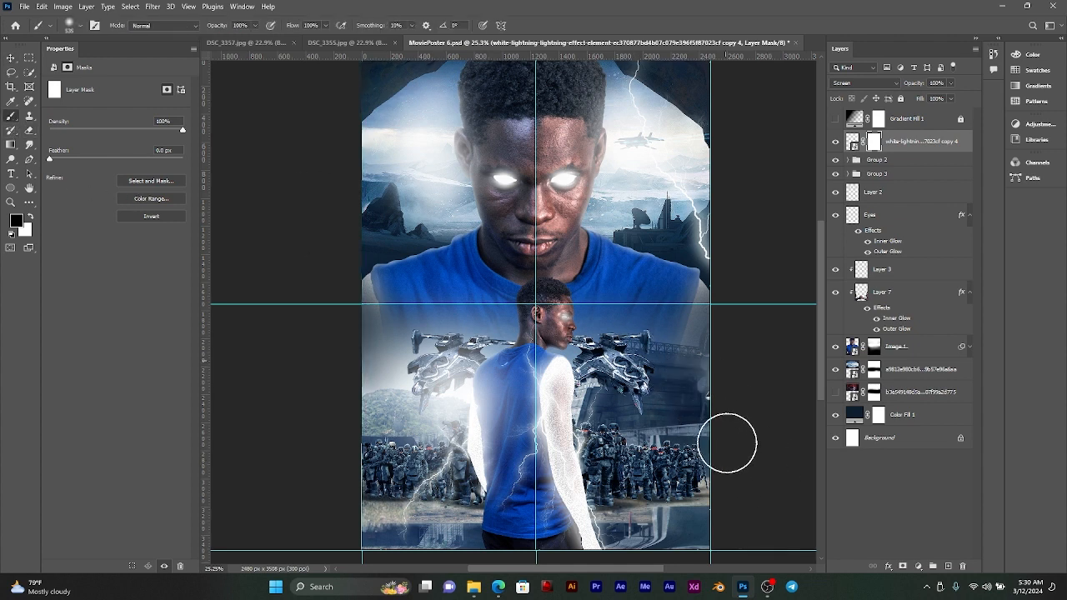
left_click(11, 58)
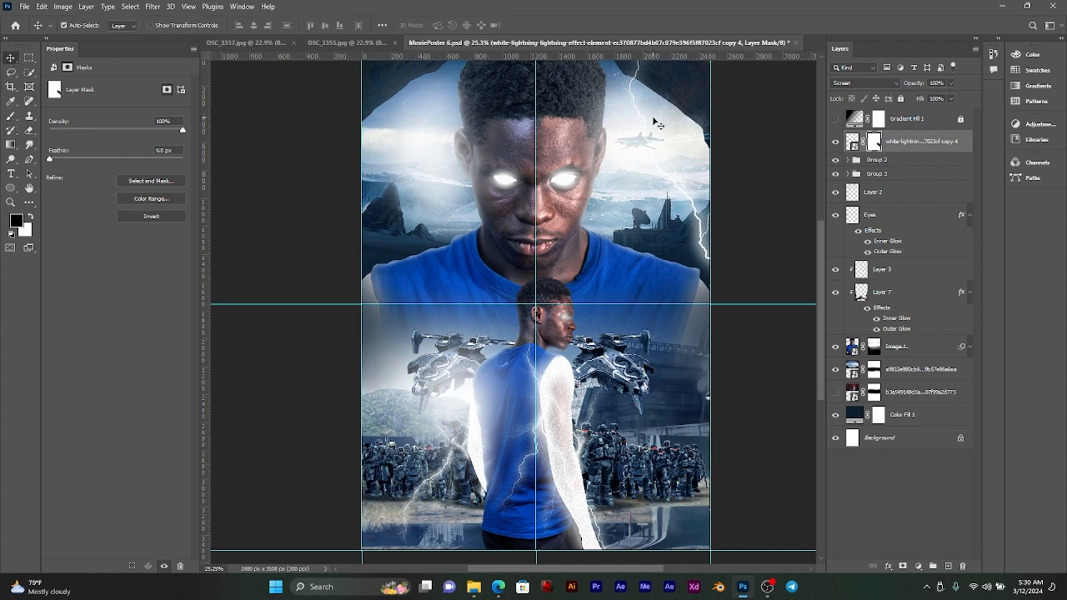
Step: Duplicate the masked lightning layer and move the duplicate across to the poster's left side
left_click(900, 149)
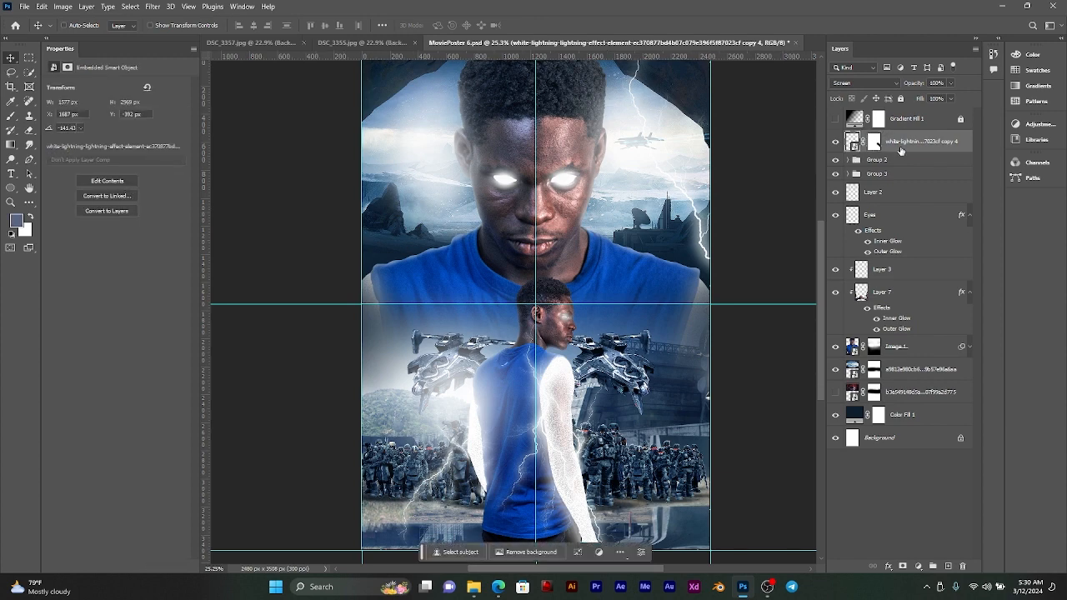
key("ctrl+j")
key("ctrl+t")
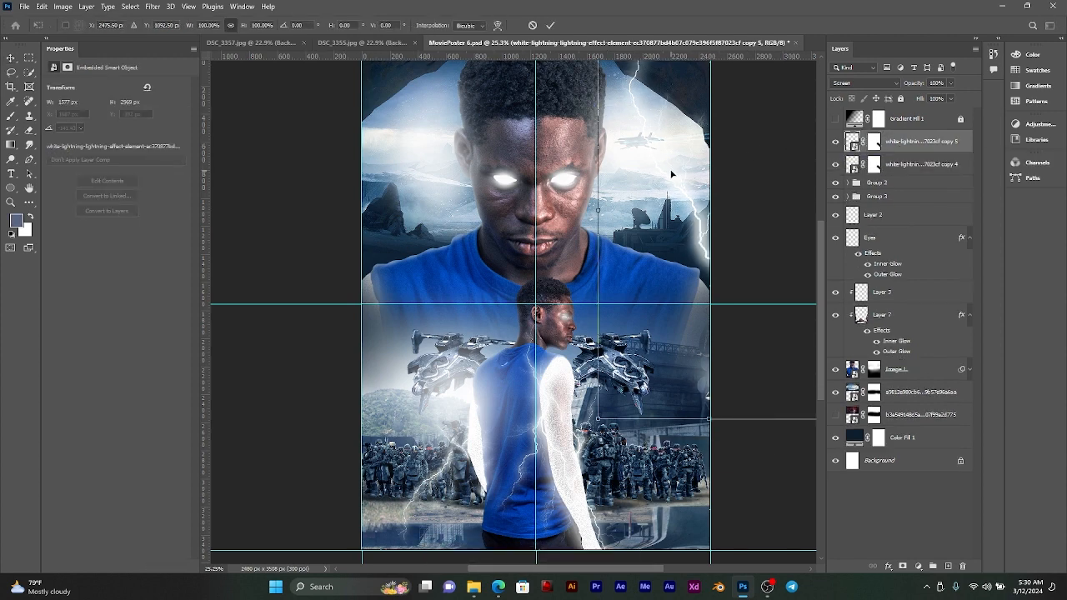
left_click_drag(672, 174, 392, 175)
left_click_drag(459, 183, 404, 186)
Step: Flip the left lightning vertically and rotate it by about -27°
right_click(404, 185)
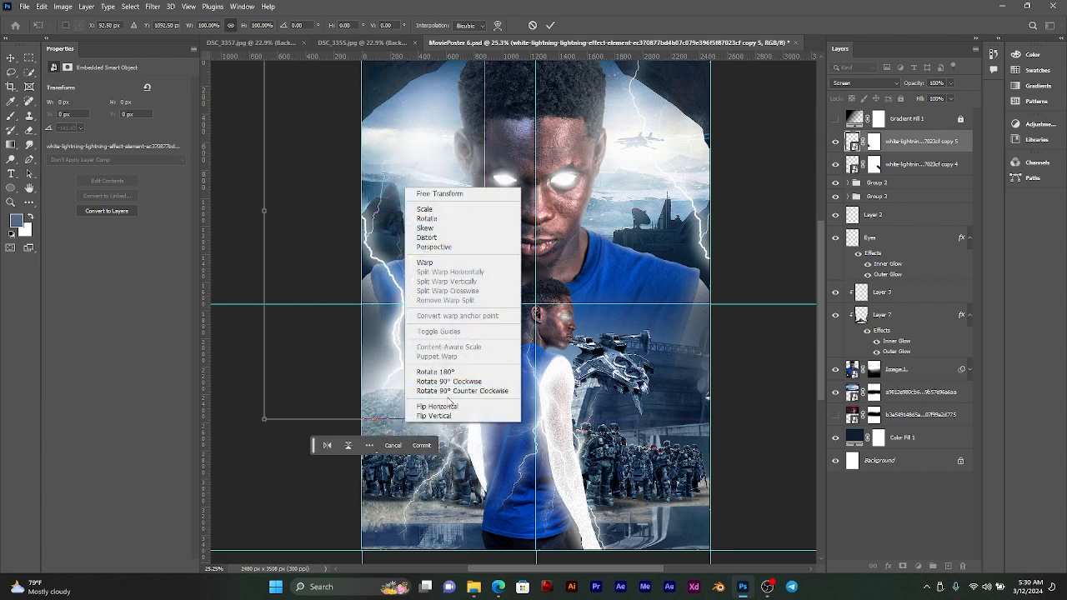
left_click(440, 406)
mouse_move(429, 179)
left_mouse_down()
mouse_move(400, 173)
mouse_move(435, 168)
left_mouse_up()
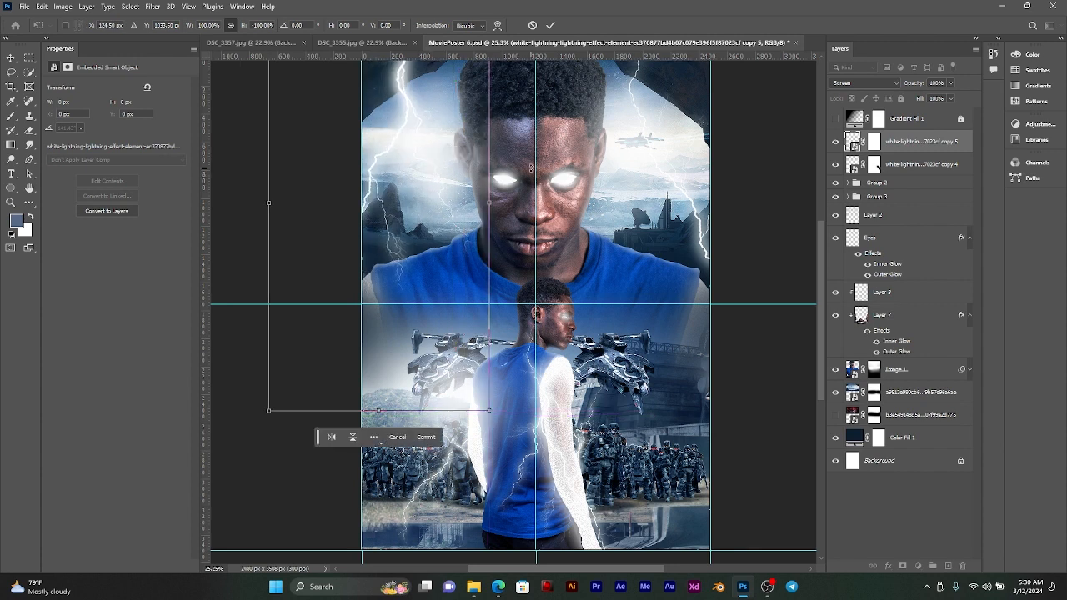
left_click_drag(517, 165, 478, 114)
left_click(424, 161)
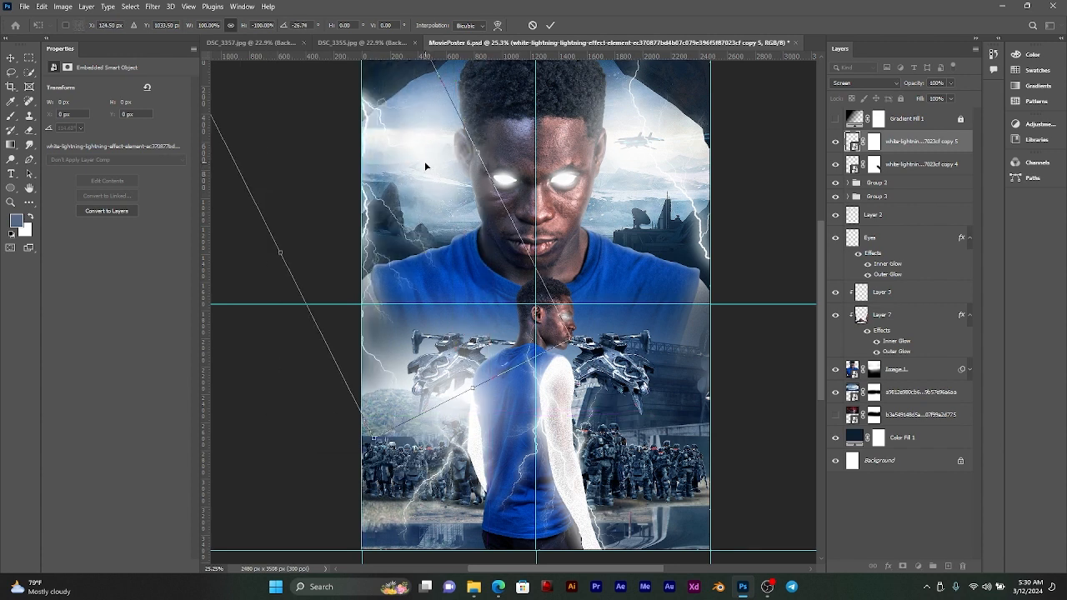
left_click(550, 25)
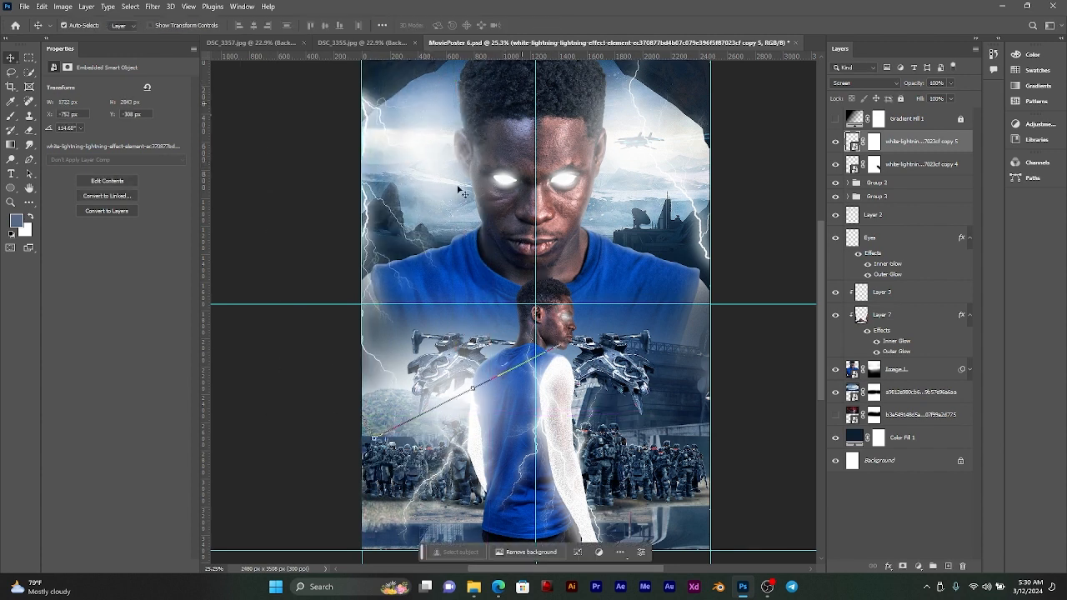
Step: Position the left lightning along the poster's left edge at X -752 px, Y -272 px, and show the Gradient Fill 1 layer
left_click_drag(390, 208, 421, 179)
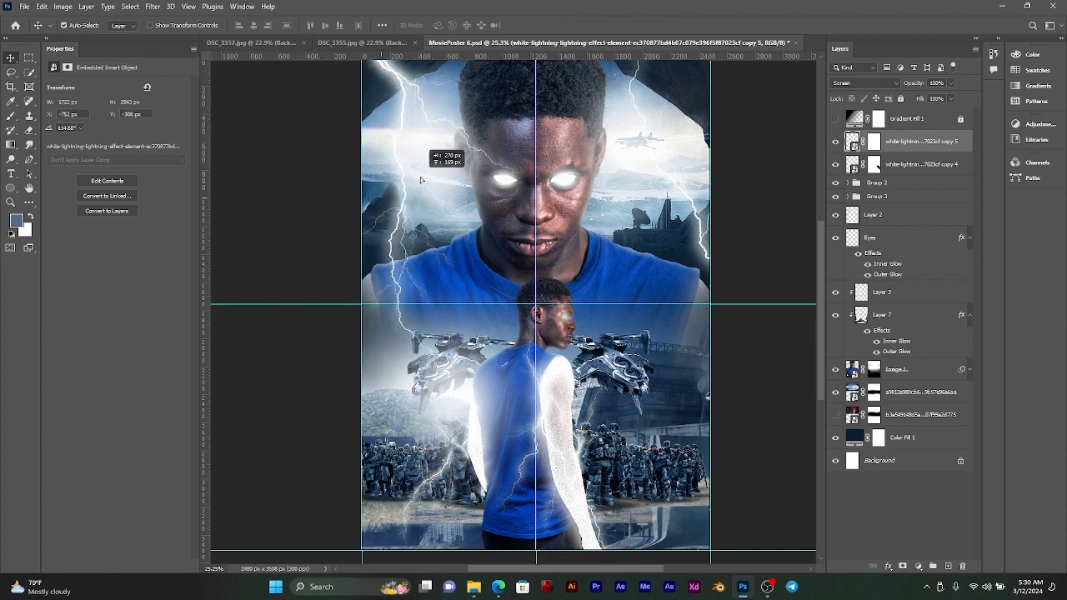
left_click_drag(421, 179, 382, 129)
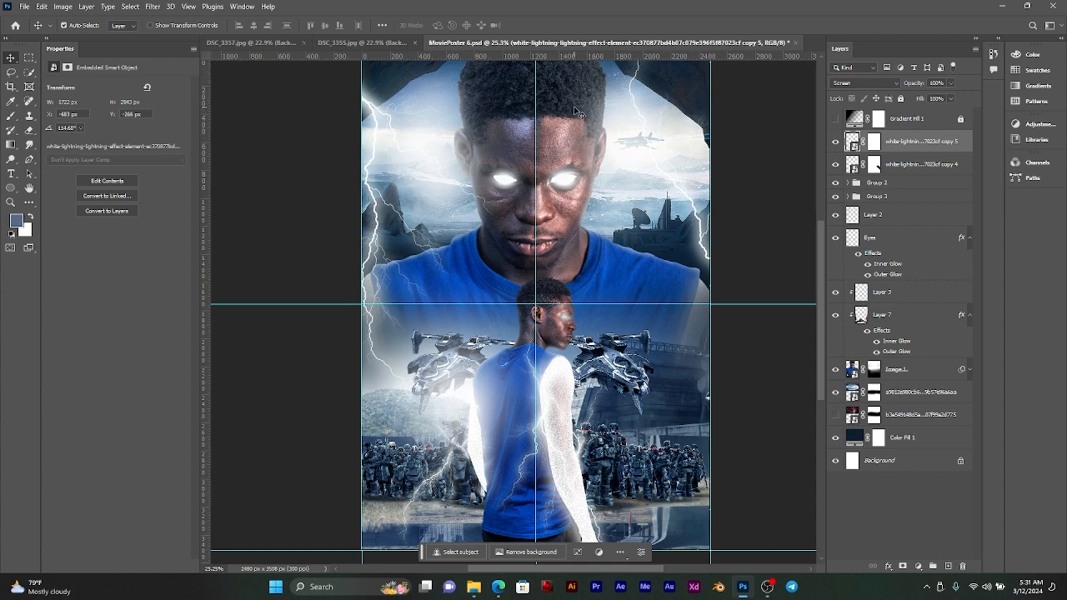
left_click(835, 119)
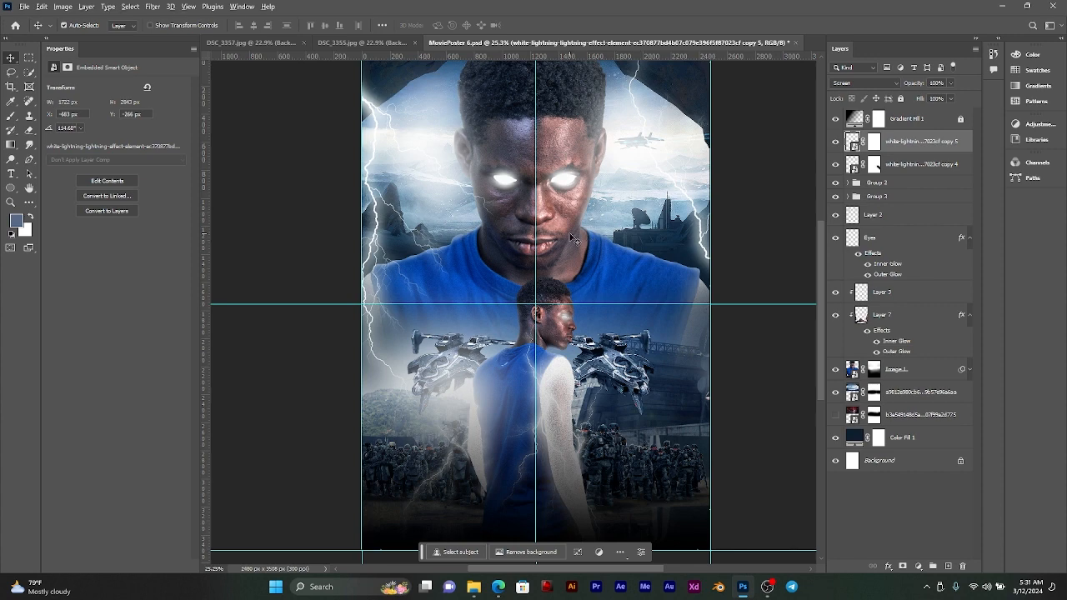
scroll(588, 239, "down", 1)
left_click_drag(595, 231, 587, 237)
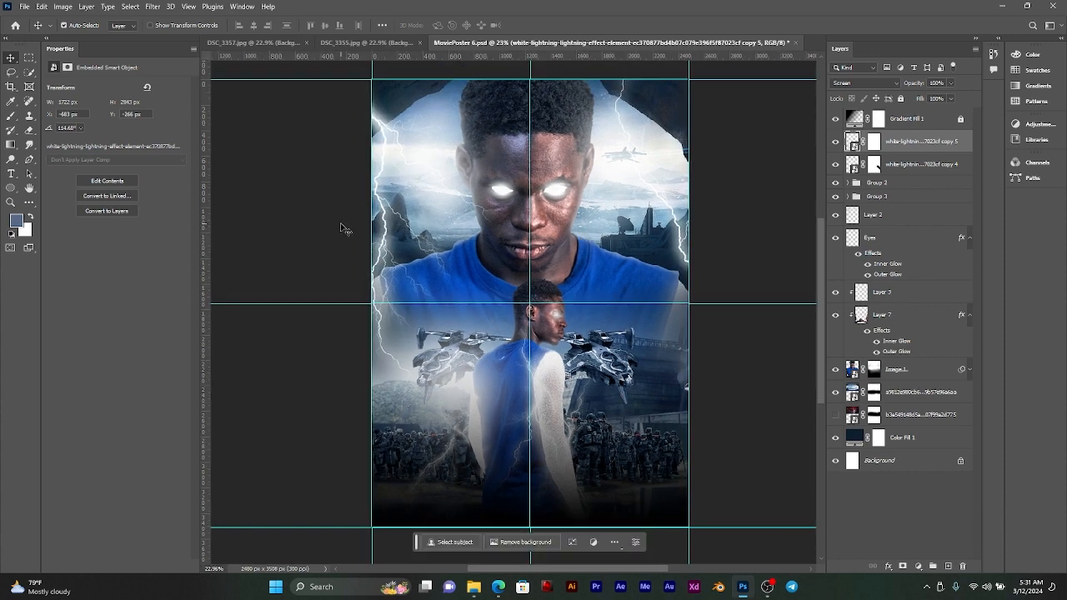
left_click_drag(390, 141, 375, 128)
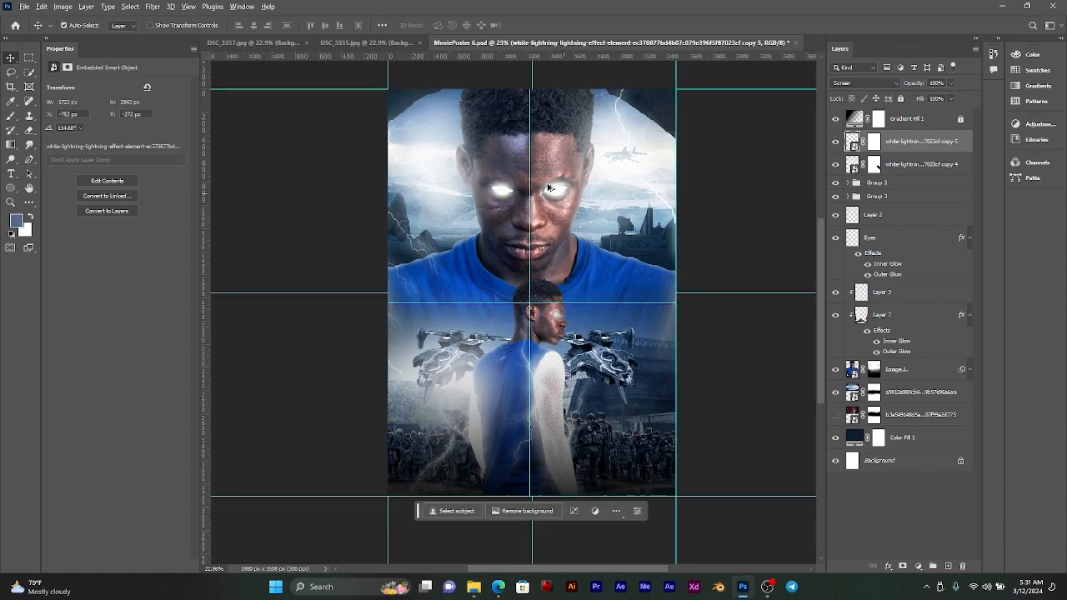
Step: Examine the overall poster composition with the lightning and the dark gradient at different magnifications
scroll(588, 351, "up", 5)
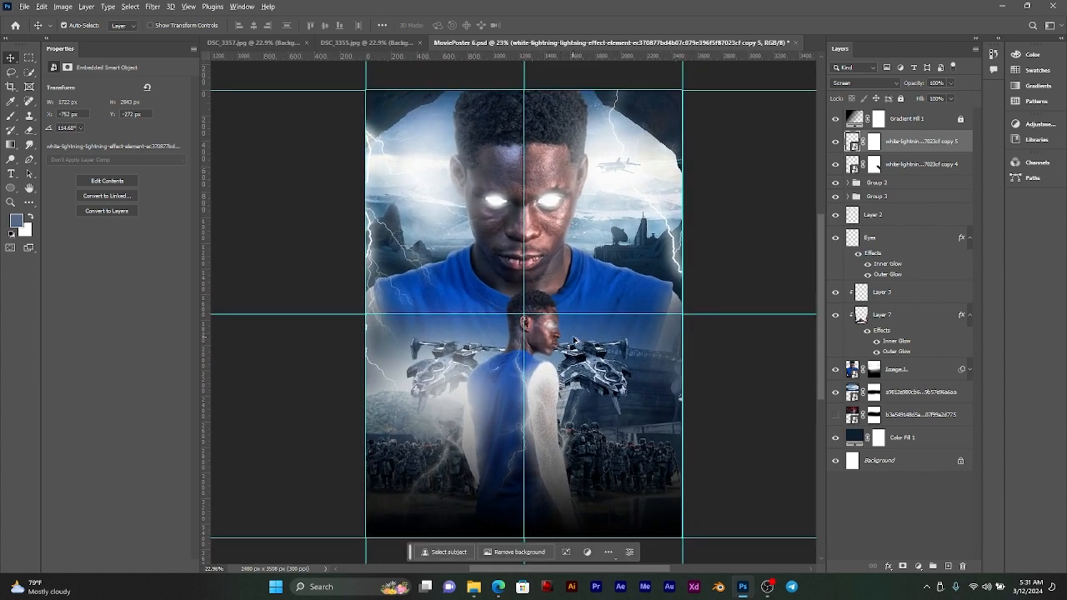
scroll(611, 377, "down", 4)
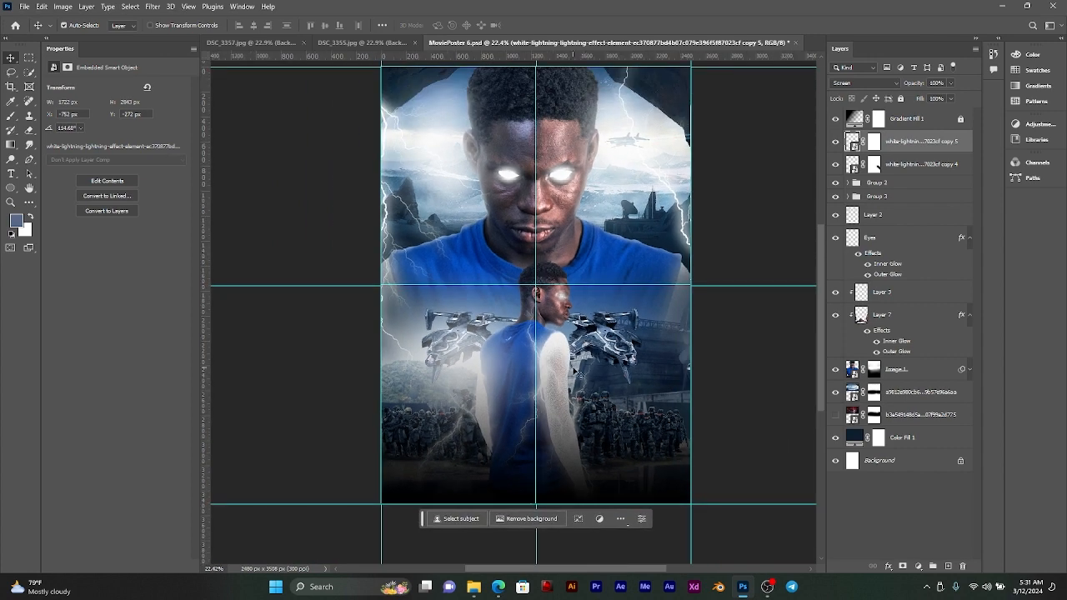
scroll(454, 327, "down", 1)
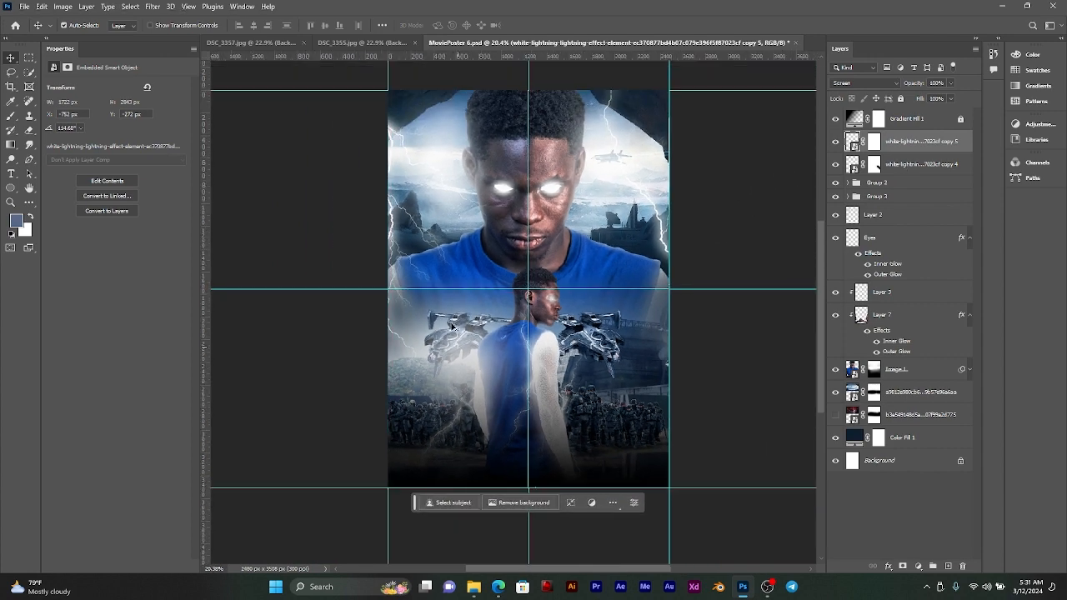
scroll(454, 327, "up", 1)
scroll(614, 252, "down", 1)
left_click_drag(615, 252, 608, 267)
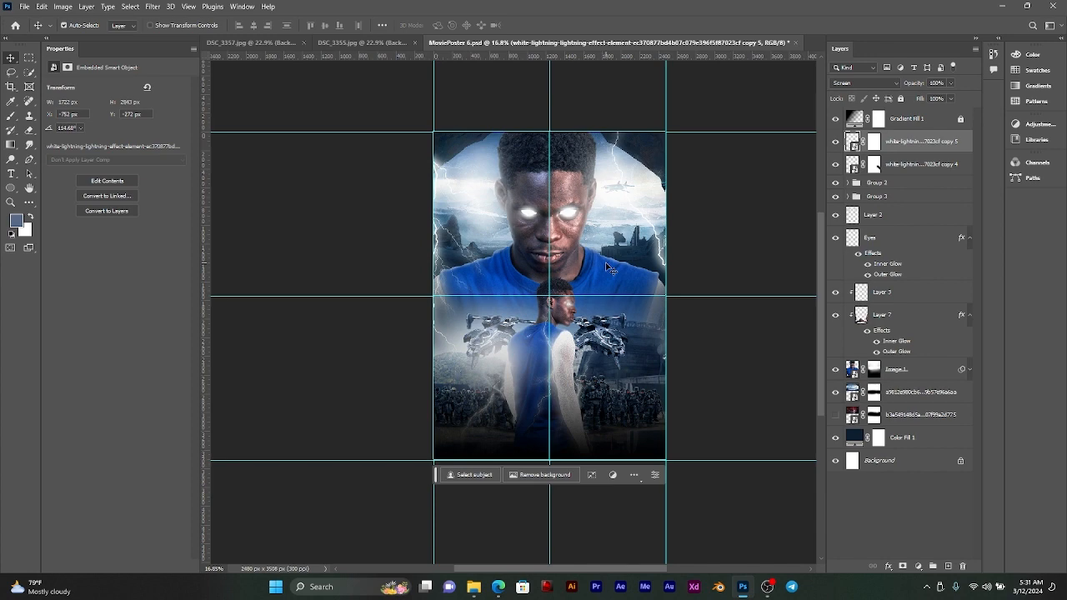
scroll(608, 267, "up", 2)
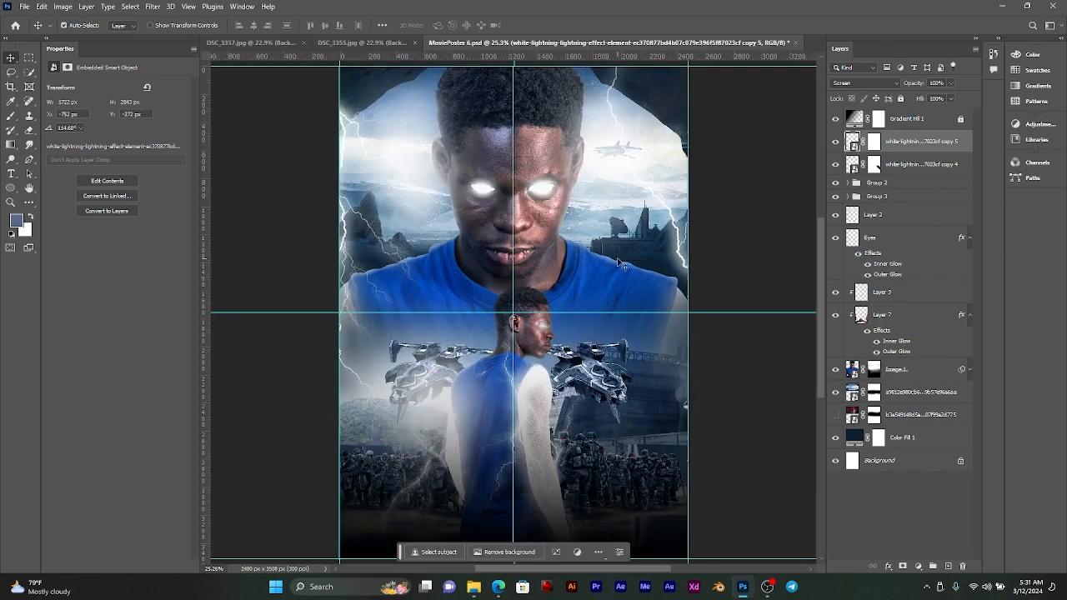
Step: Close the source photos DSC_3355.jpg and DSC_3357.jpg without saving changes
left_click(344, 42)
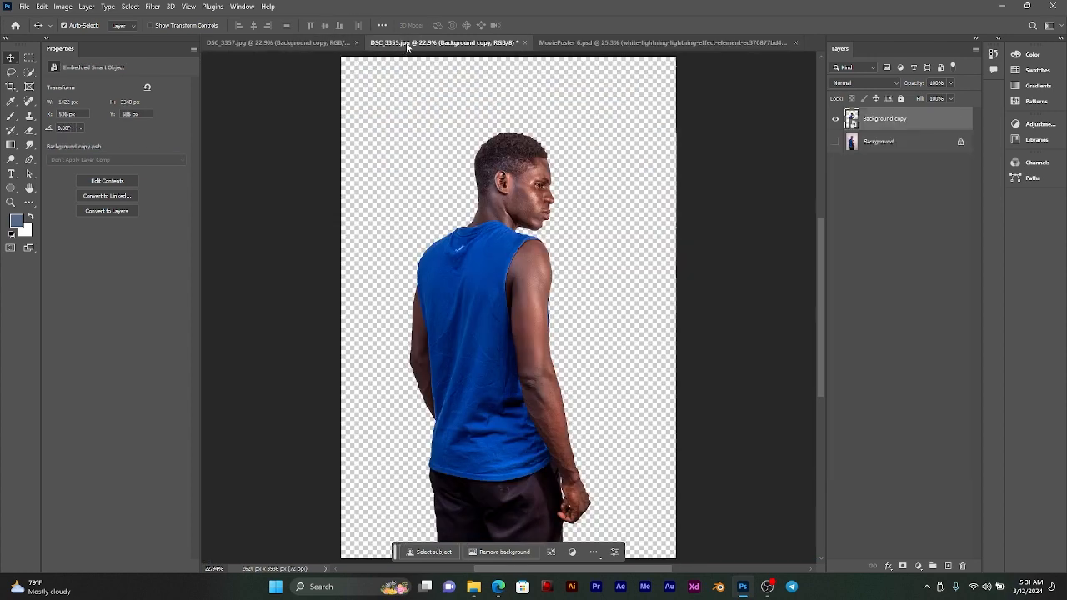
left_click(524, 42)
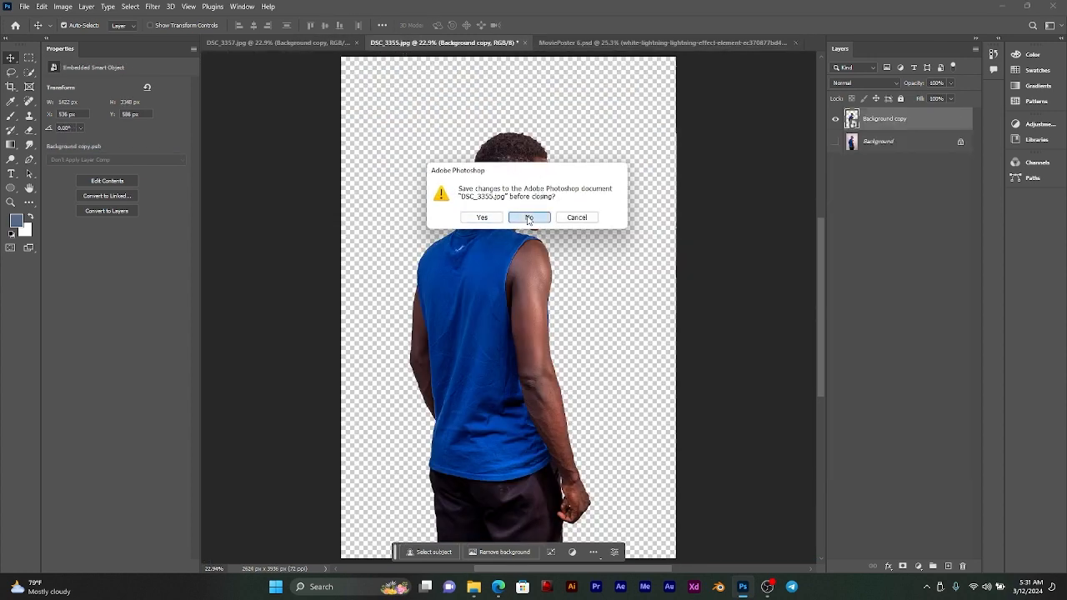
left_click(530, 219)
left_click(346, 41)
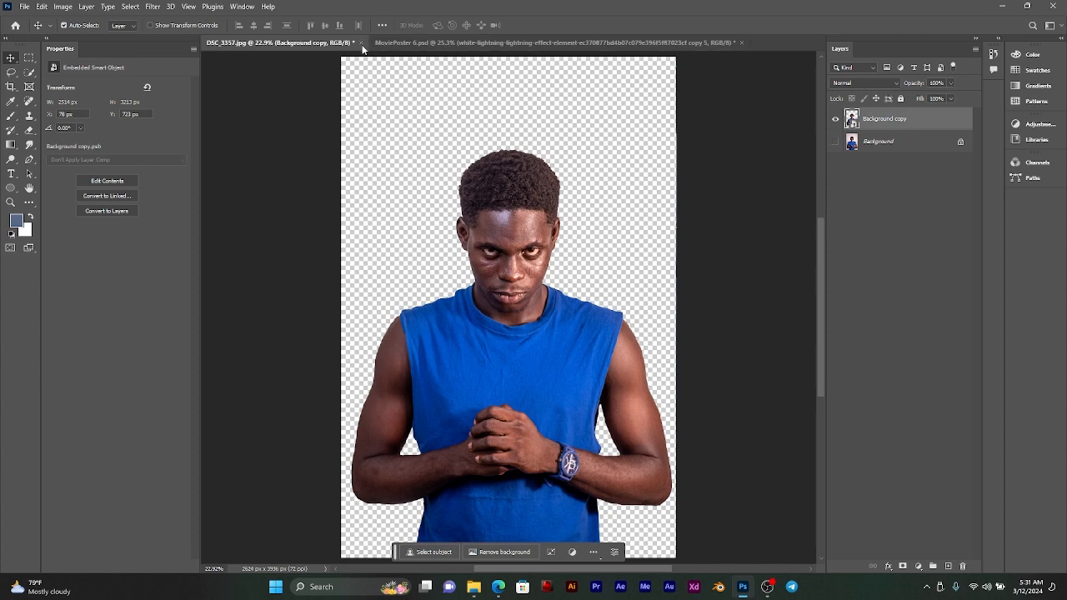
left_click(360, 42)
left_click(525, 219)
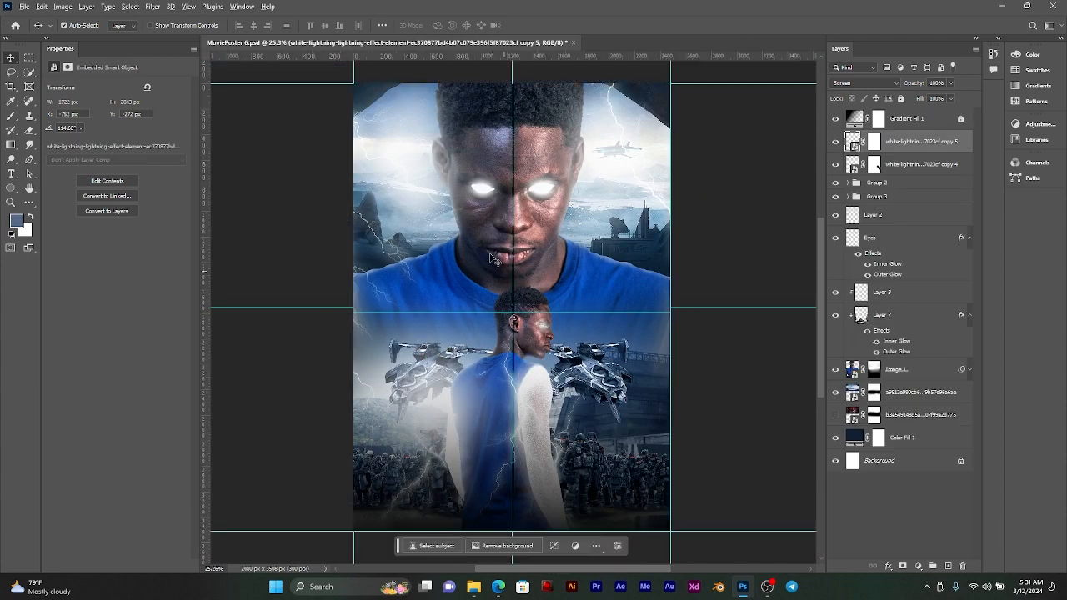
Step: Add a Color Lookup adjustment layer above the Gradient Fill 1 layer
left_click_drag(574, 263, 573, 253)
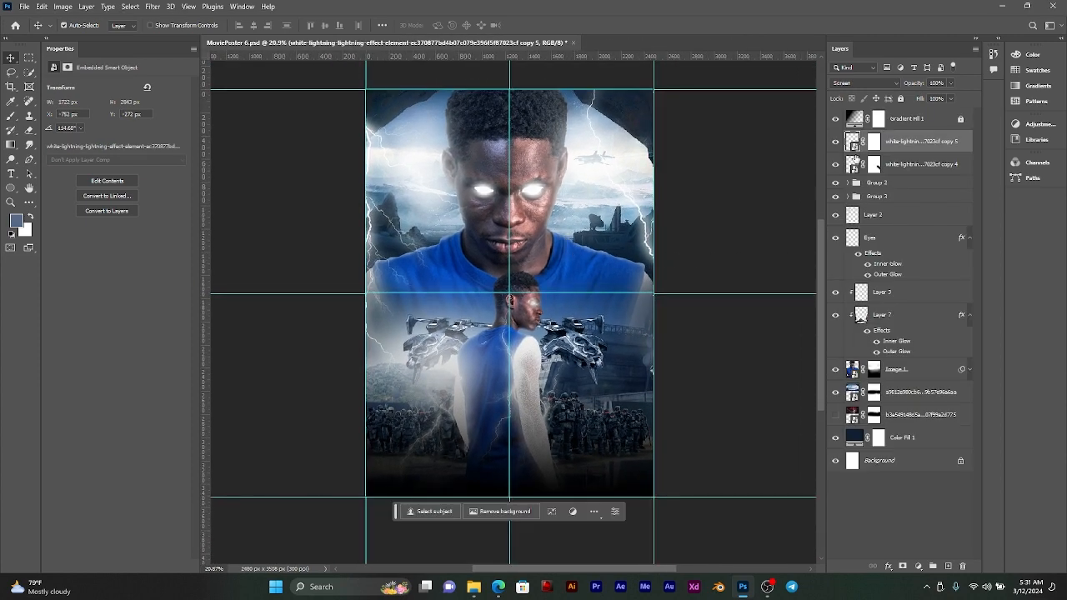
left_click(905, 127)
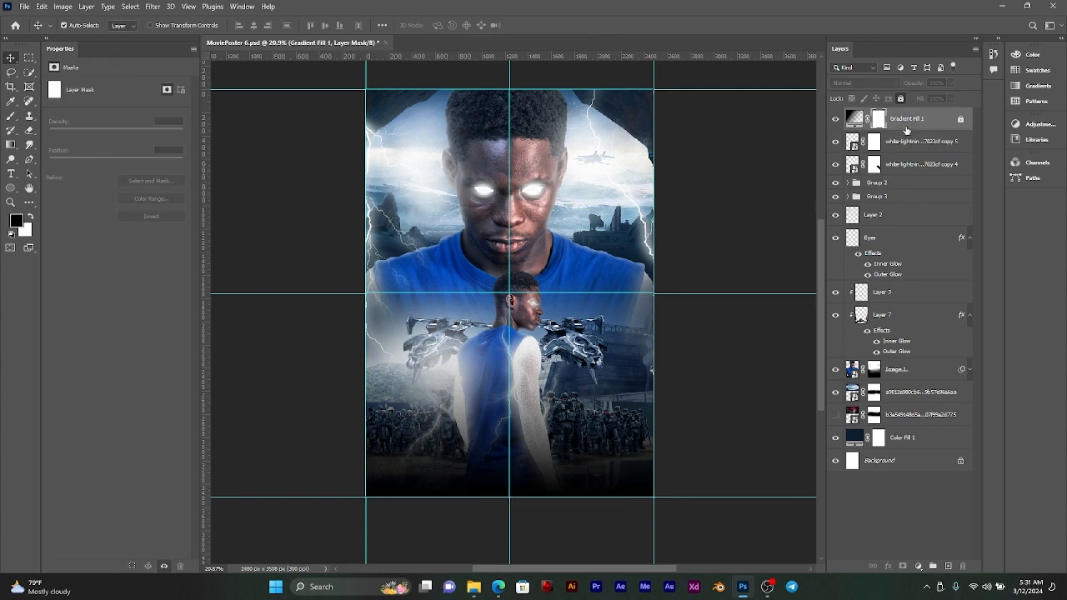
left_click(907, 130)
left_click(948, 566)
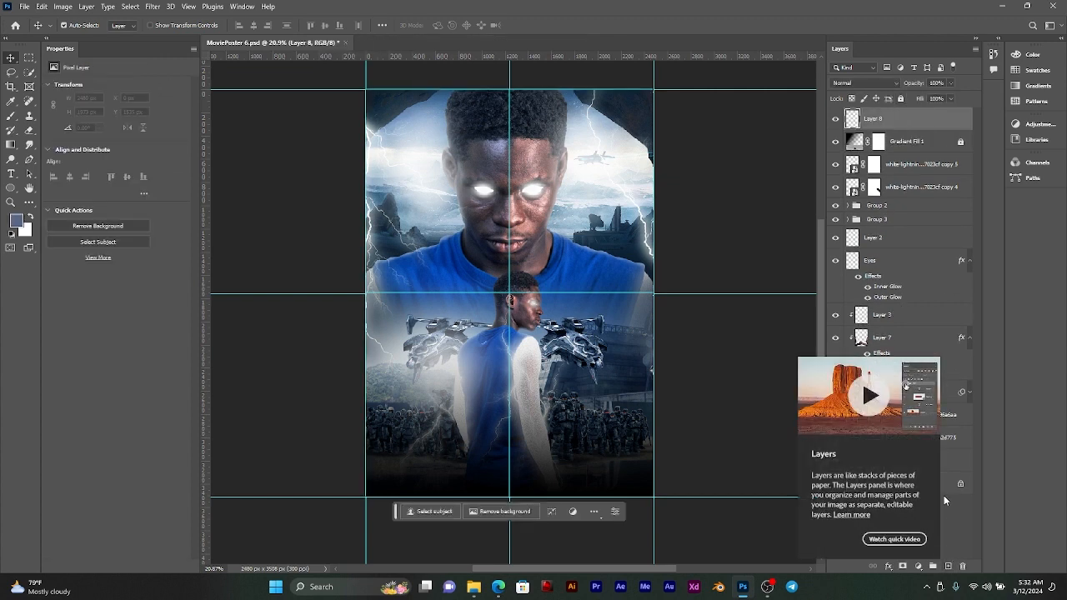
key("Delete")
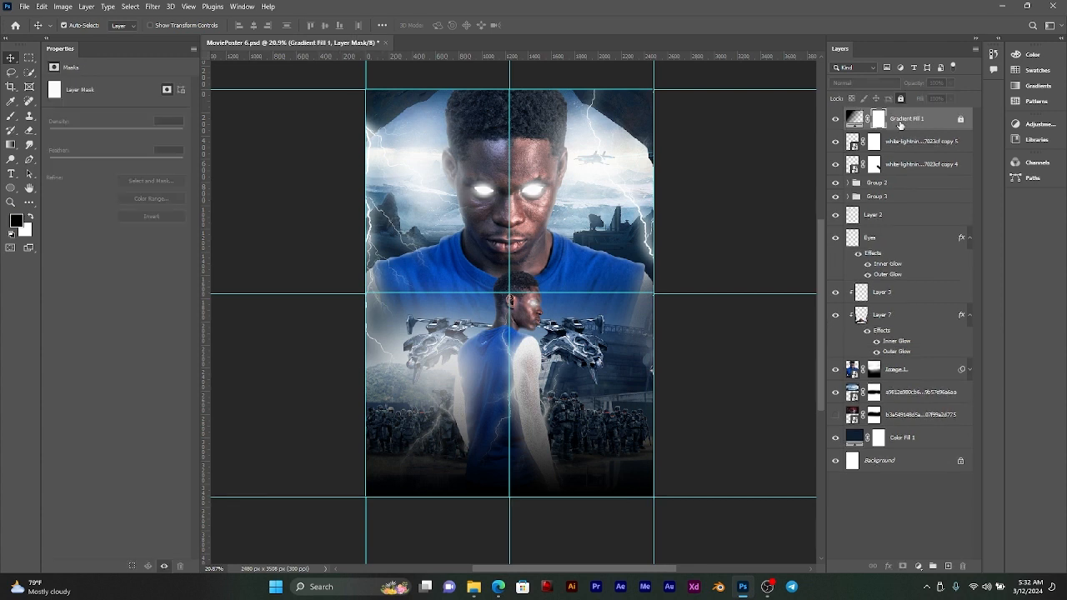
left_click(918, 566)
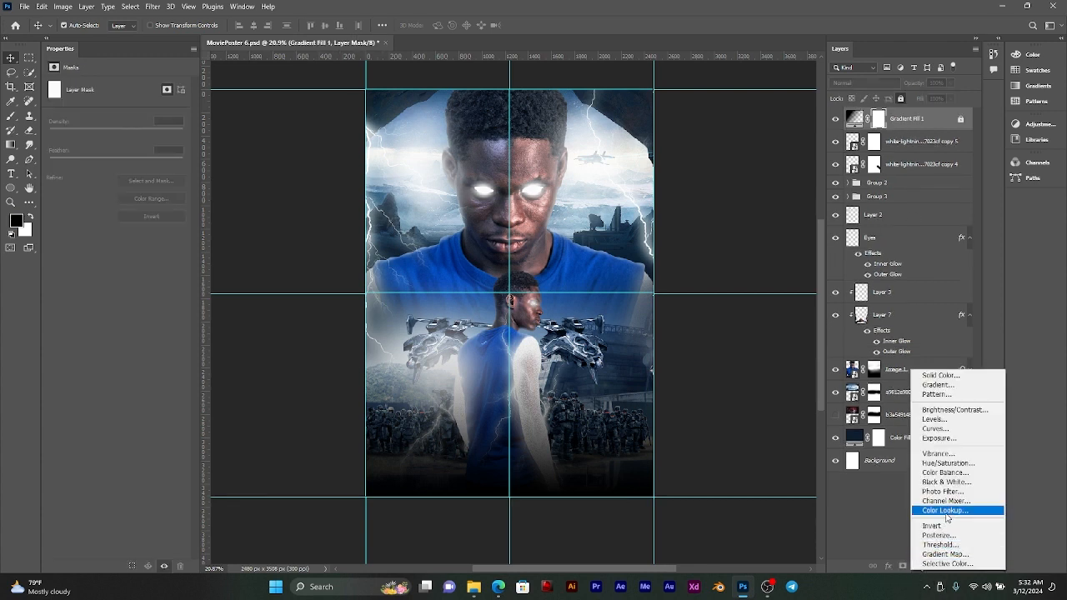
left_click(947, 510)
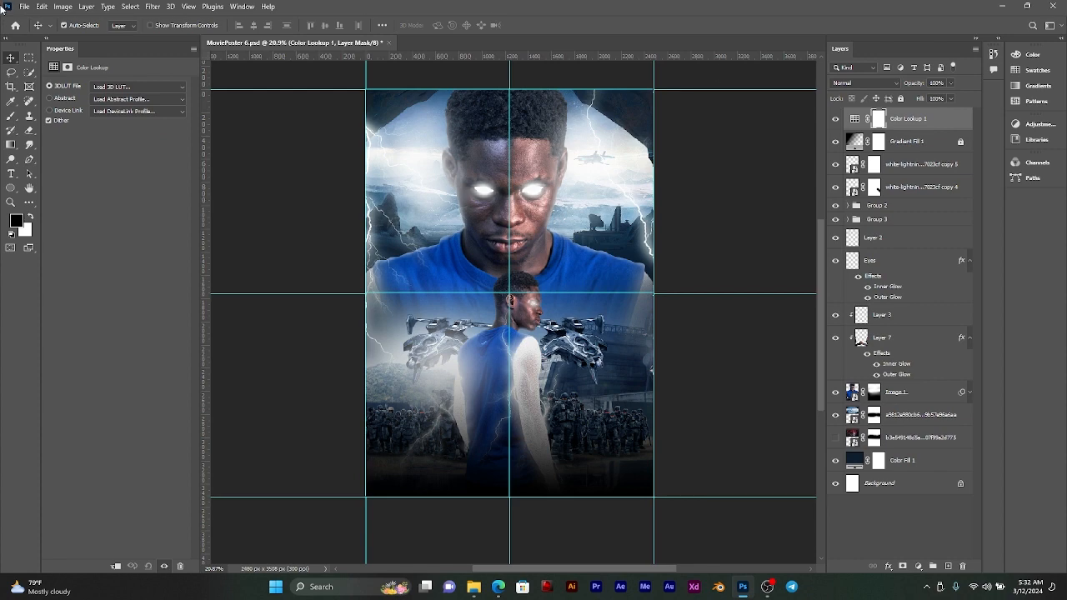
Step: Try the 3DLUT looks from 2Strip.look through HorrorBlue.3DL on the Color Lookup layer
left_click(106, 88)
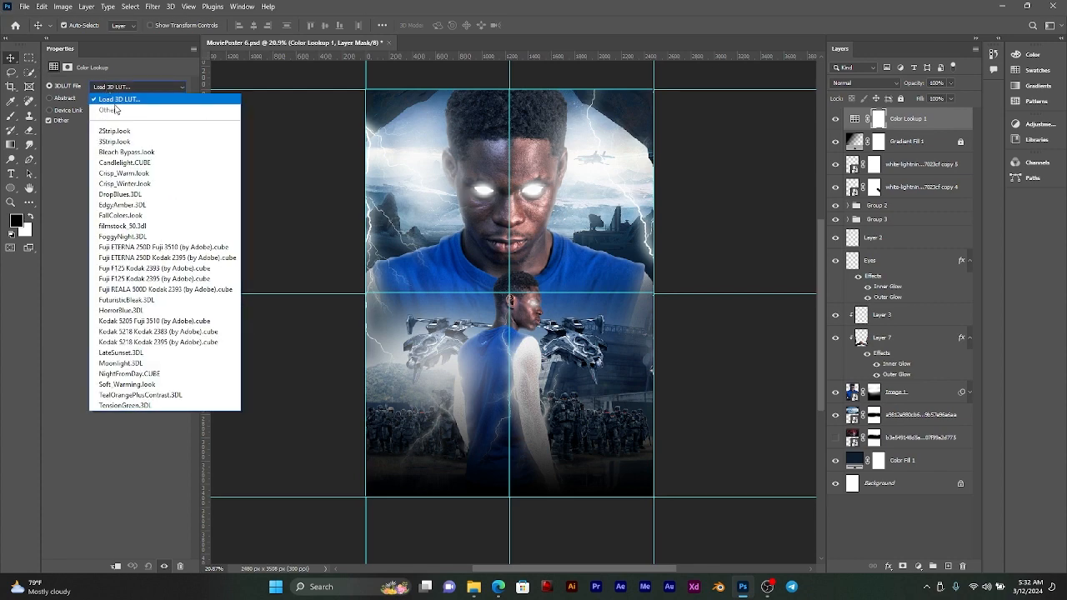
left_click(114, 130)
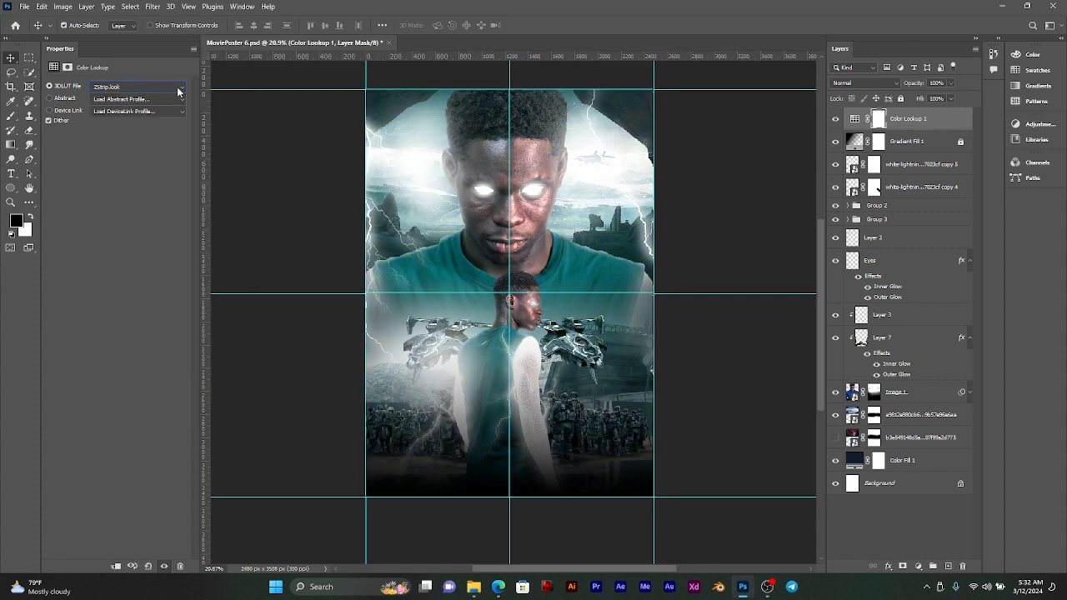
key("Down")
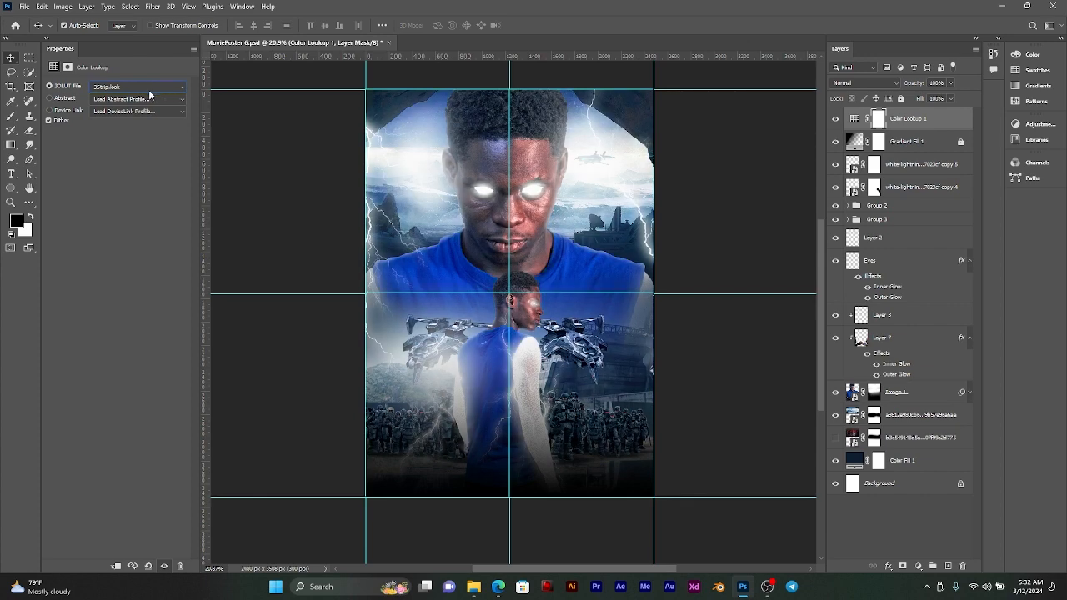
key("Down")
key("Down")
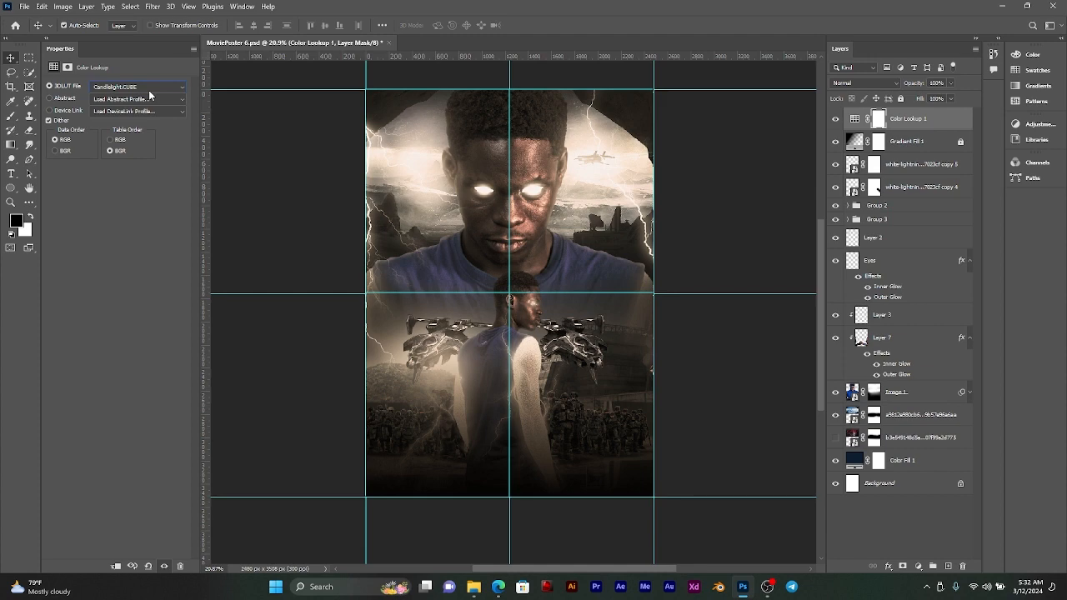
key("Down")
key("Down")
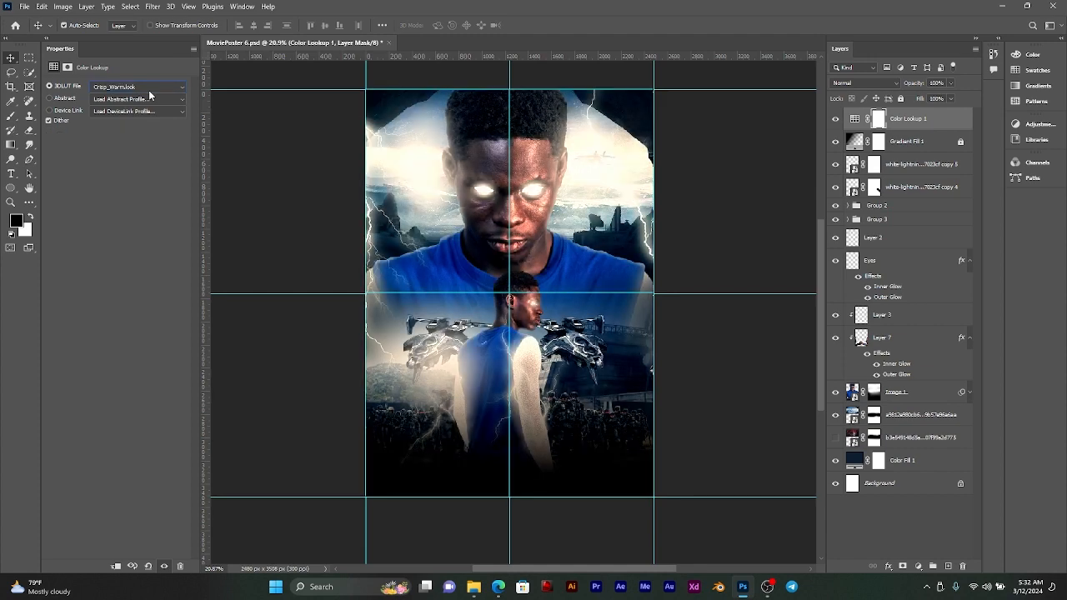
key("Down")
key("Down")
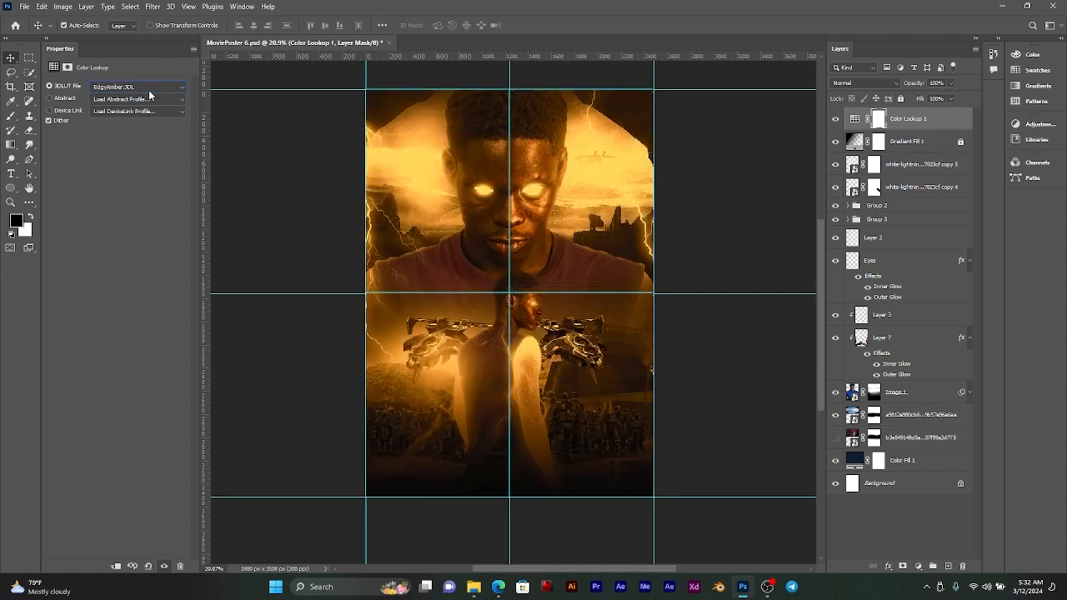
key("Down")
key("Down")
key("Down")
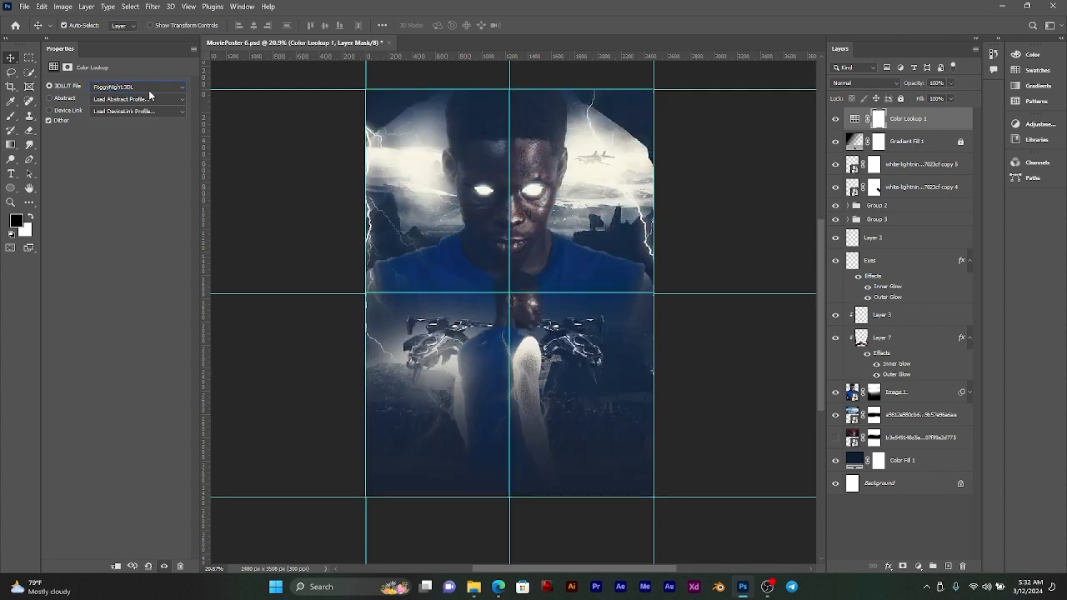
key("Down")
key("Down")
key("Down")
key("Down")
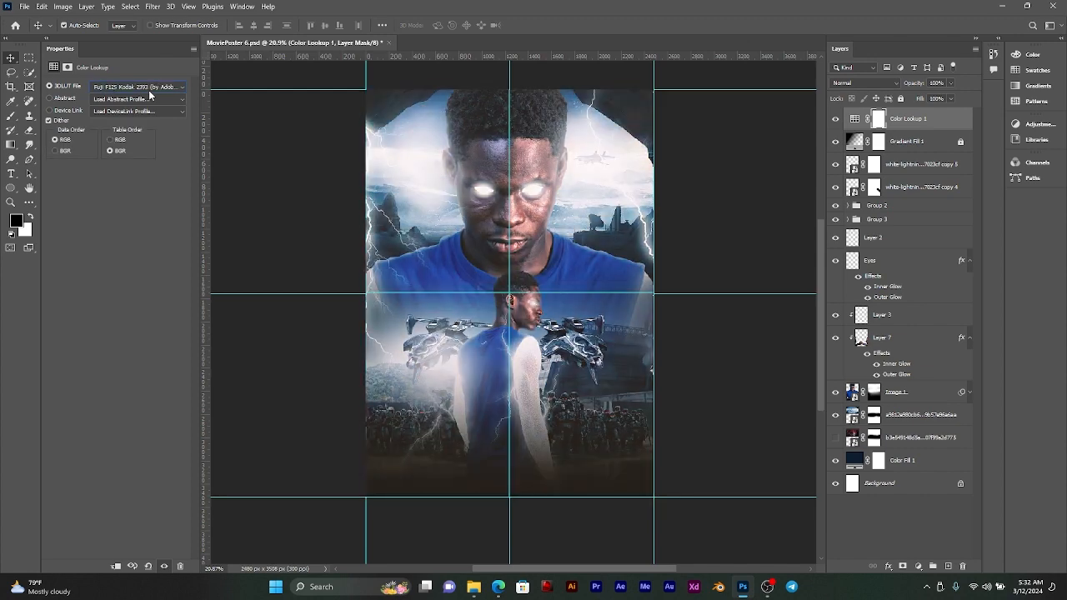
key("Down")
key("Down")
key("Down")
key("Down")
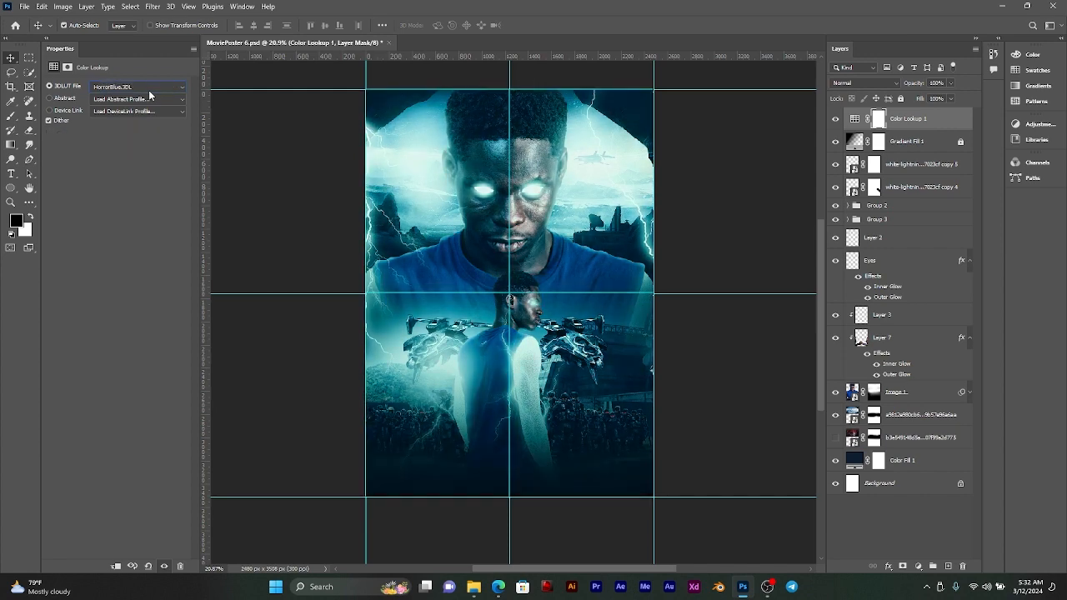
key("Down")
key("Down")
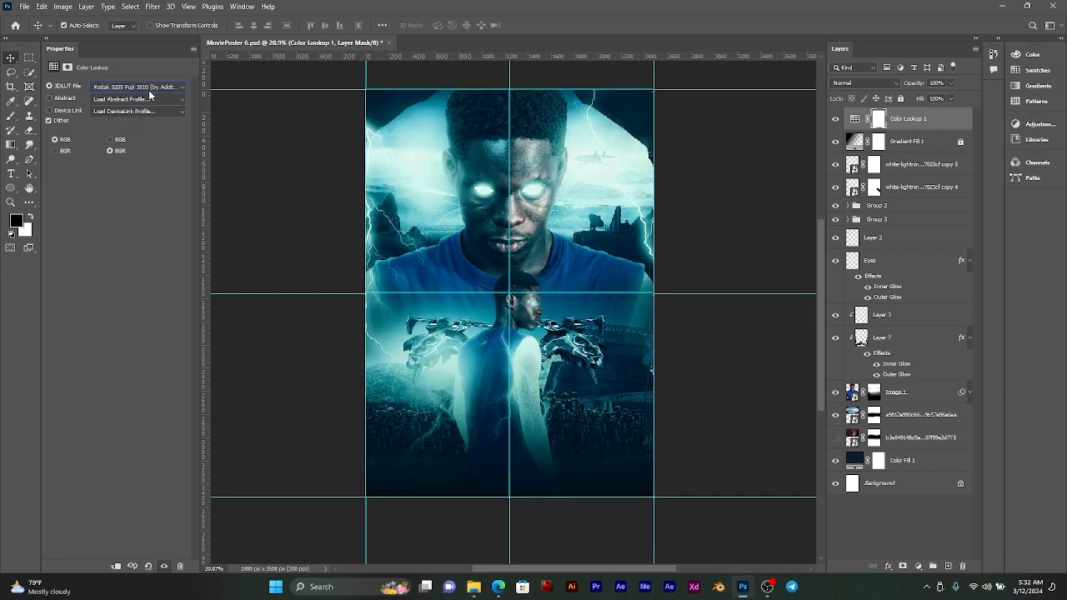
key("Up")
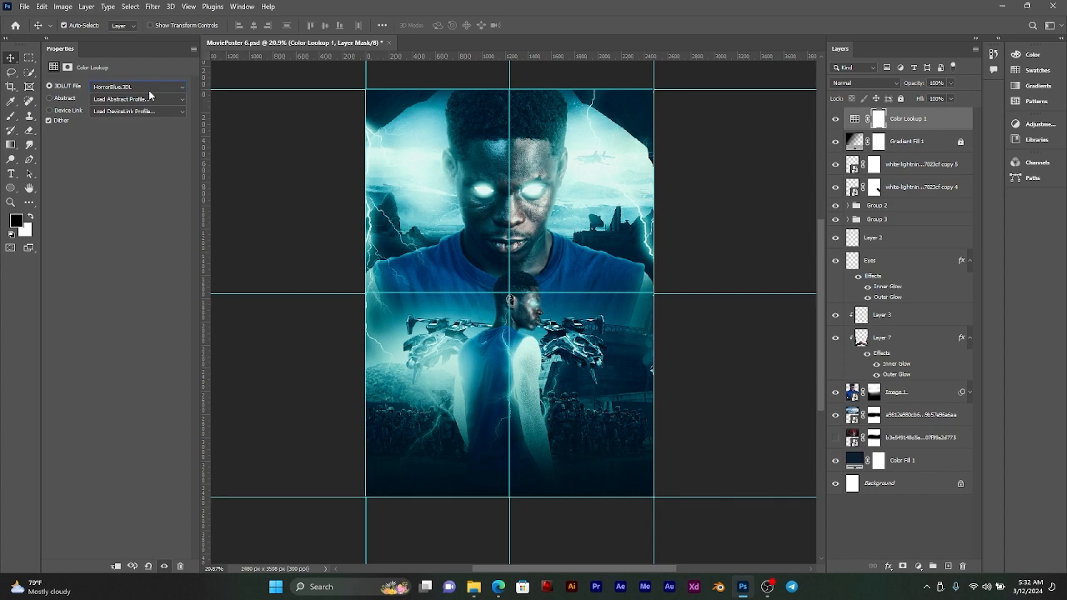
Step: Try the remaining 3DLUT looks through TensionGreen.3DL, then set the Color Lookup layer back to LateSunset.3DL
key("Down")
key("Down")
key("Down")
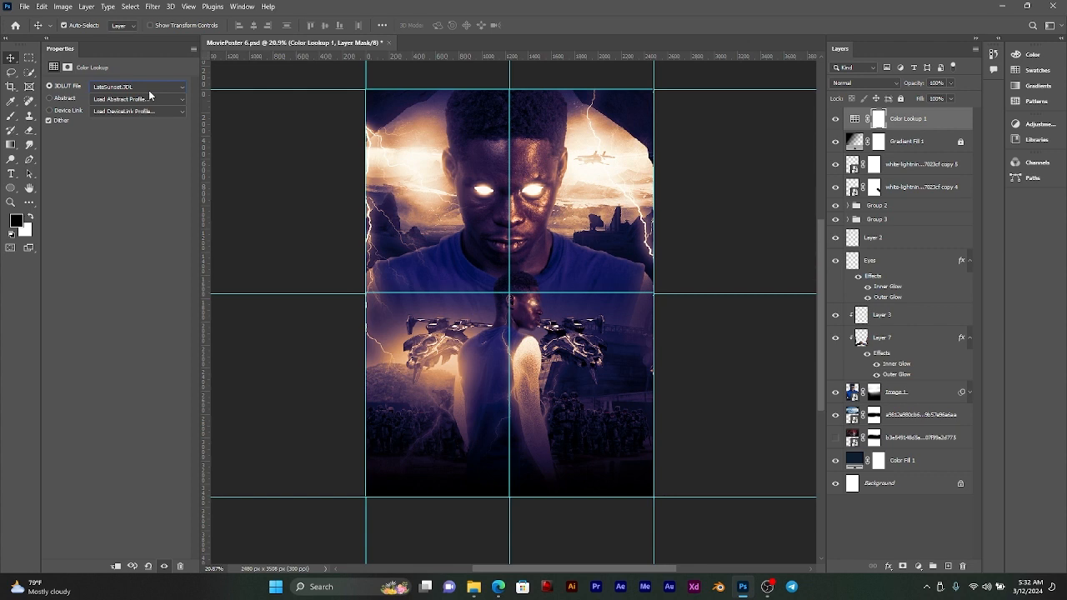
key("Down")
key("Up")
key("Down")
key("Down")
key("Down")
key("Down")
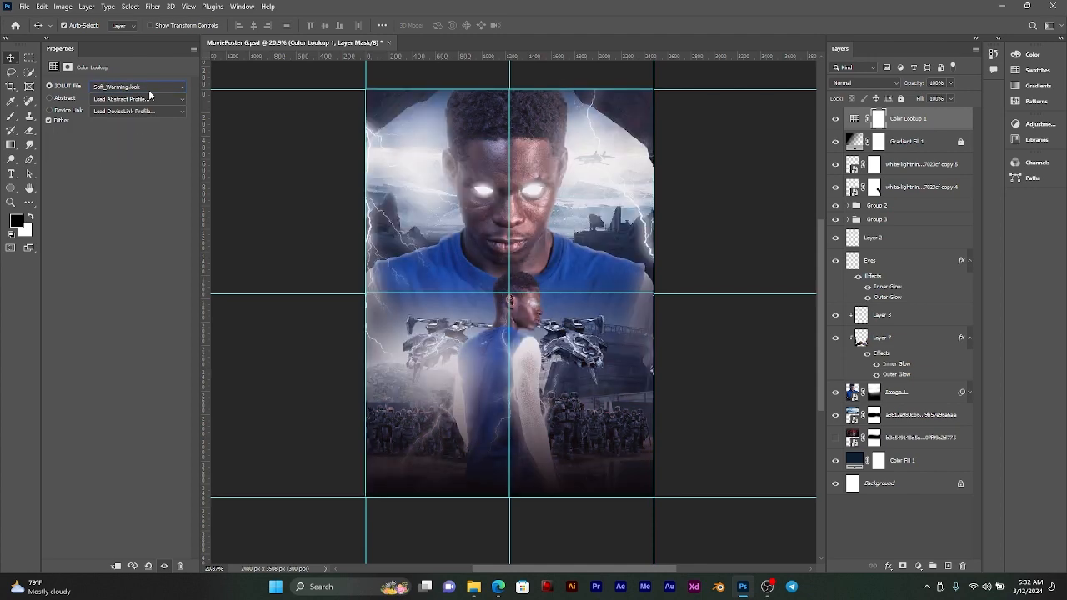
key("Down")
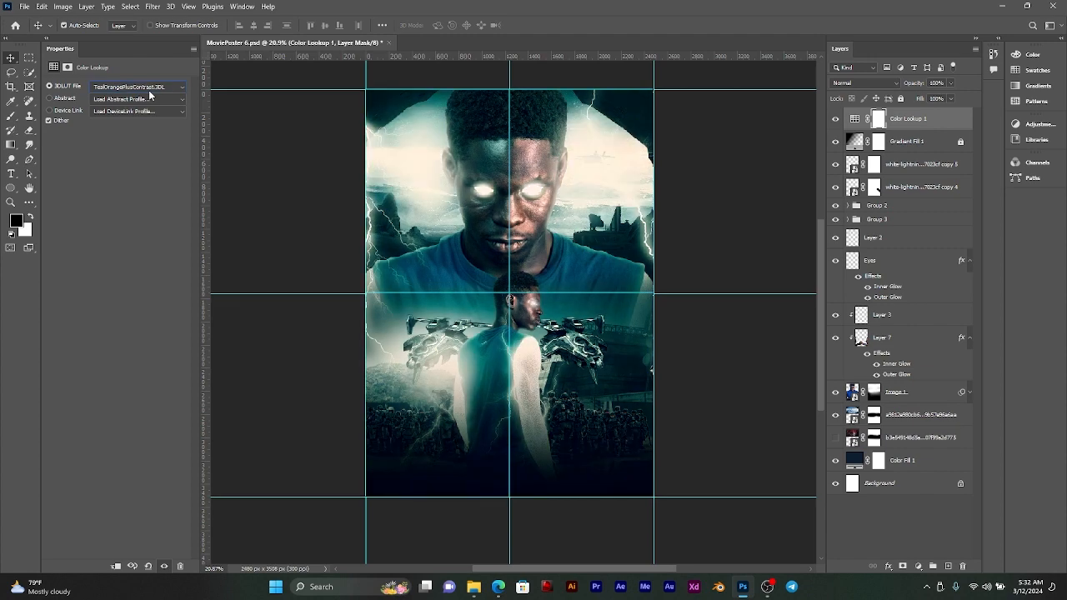
key("Up")
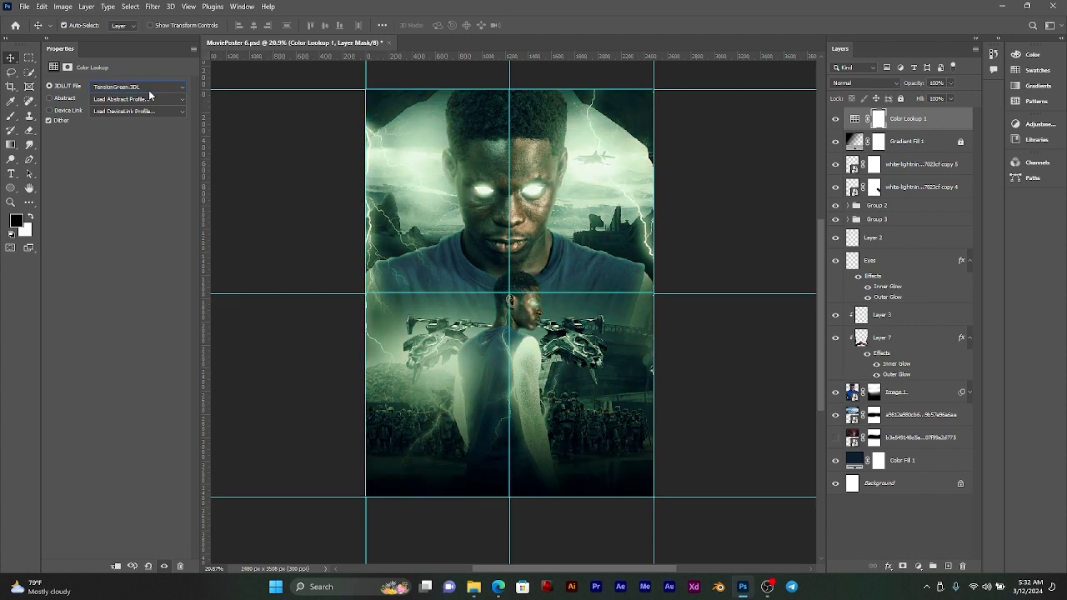
key("Up")
key("Down")
key("Up")
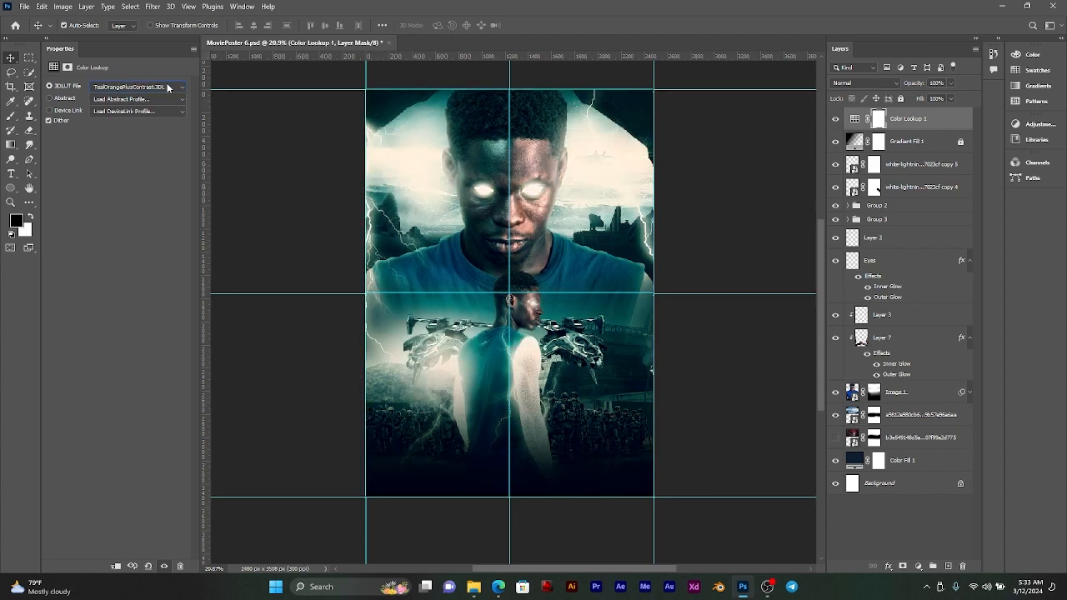
key("Up")
key("Up")
key("Up")
key("Up")
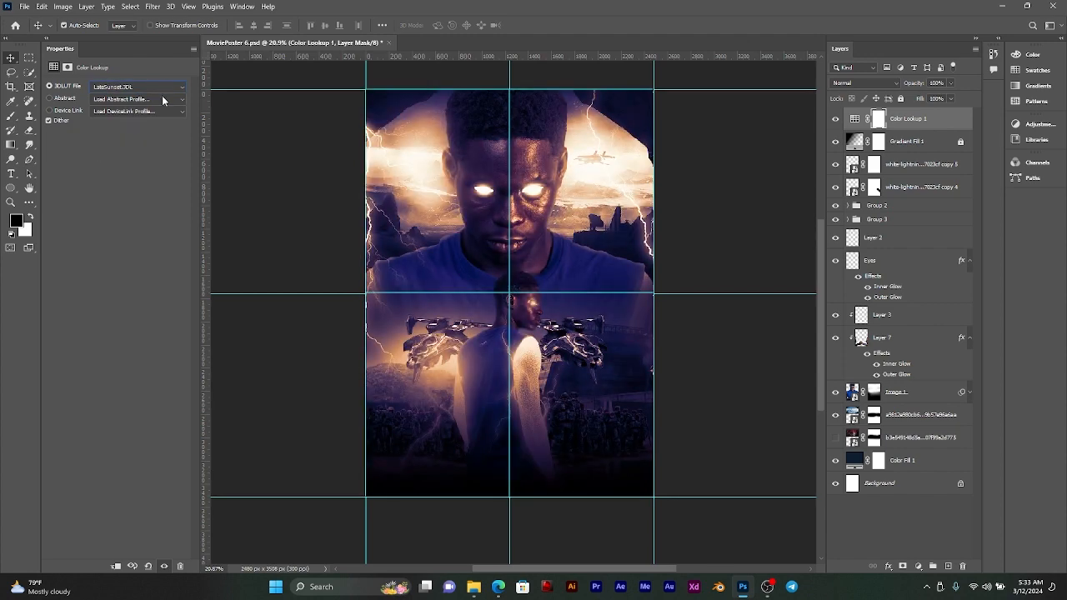
Step: Set the Color Lookup layer's opacity to 50% and compare the poster with and without the adjustment
left_click(923, 121)
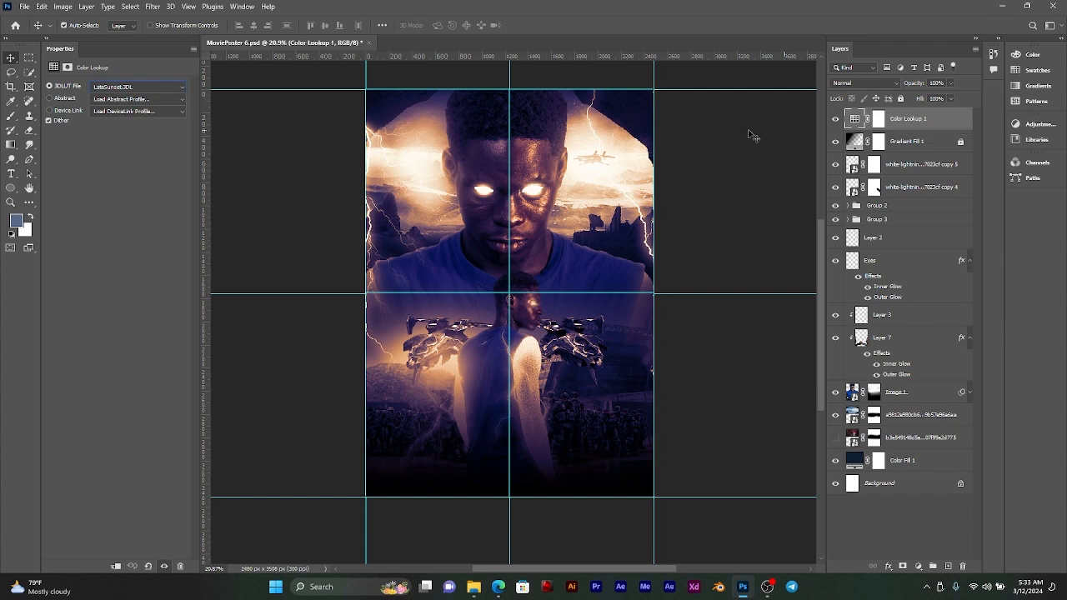
left_click(951, 84)
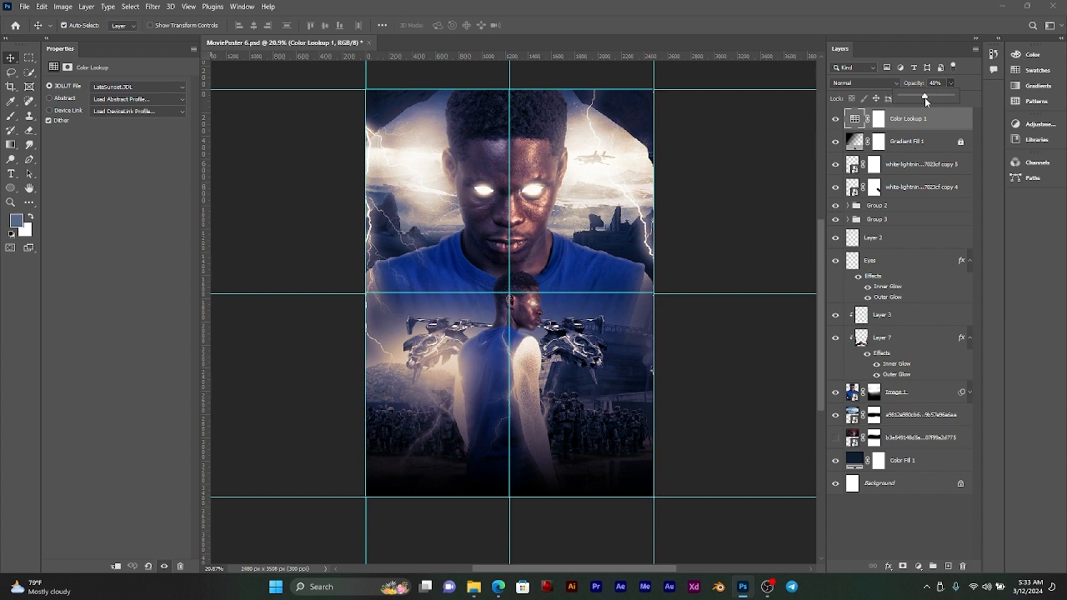
mouse_move(922, 97)
left_mouse_down()
mouse_move(939, 98)
mouse_move(923, 95)
left_mouse_up()
left_click(948, 83)
type("50")
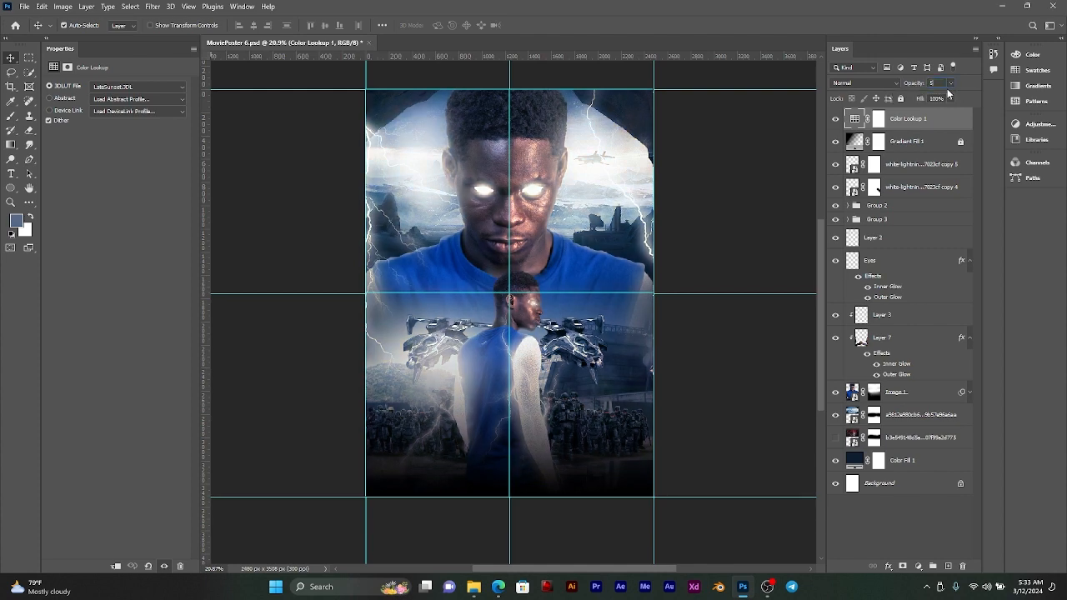
left_click(960, 136)
left_click(879, 119)
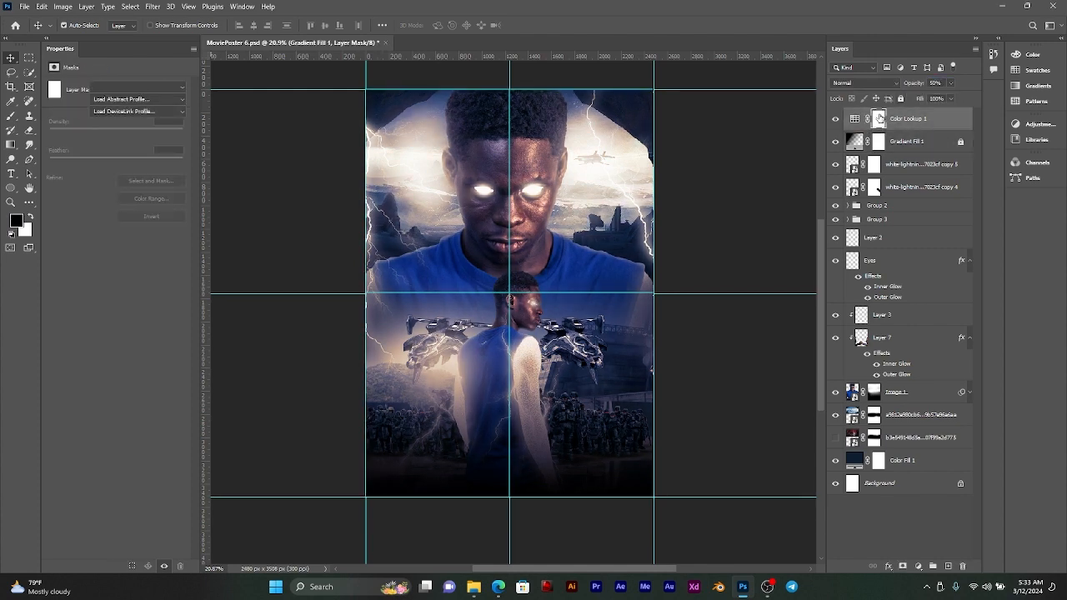
left_click(835, 118)
left_click(833, 121)
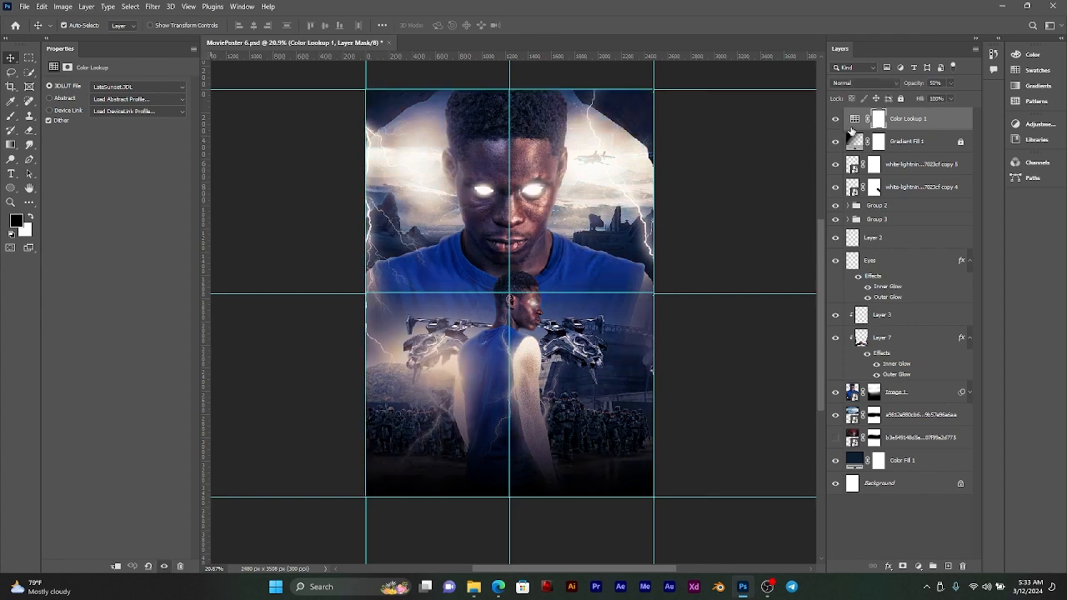
left_click(836, 120)
left_click(836, 120)
Step: Try the DropBlues.3DL look, then set the 3DLUT to FoggyNight.3DL and compare the poster with and without it
left_click(167, 87)
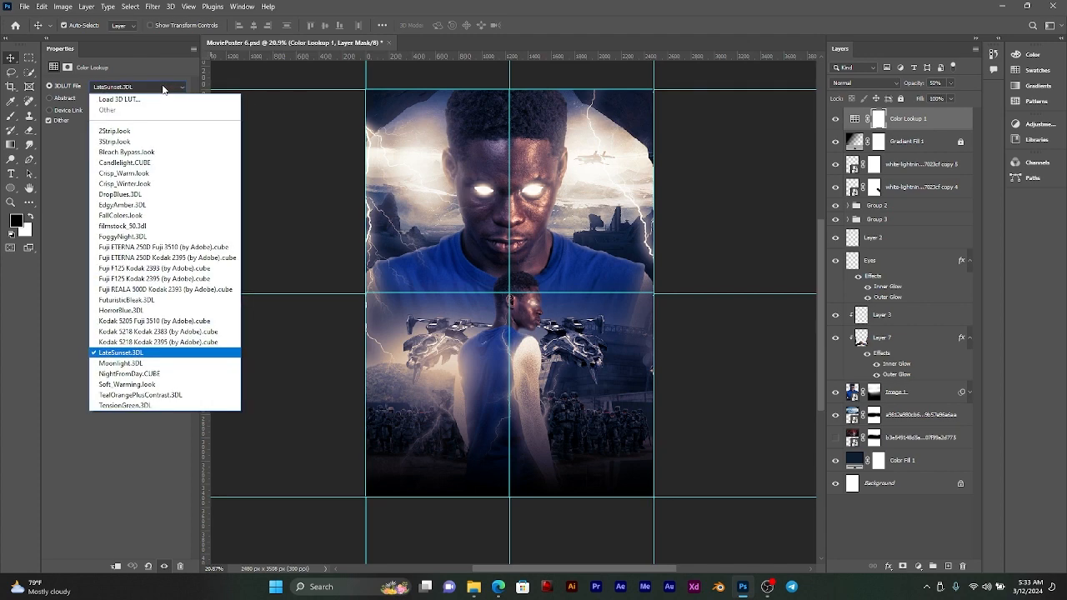
left_click(136, 195)
left_click(139, 87)
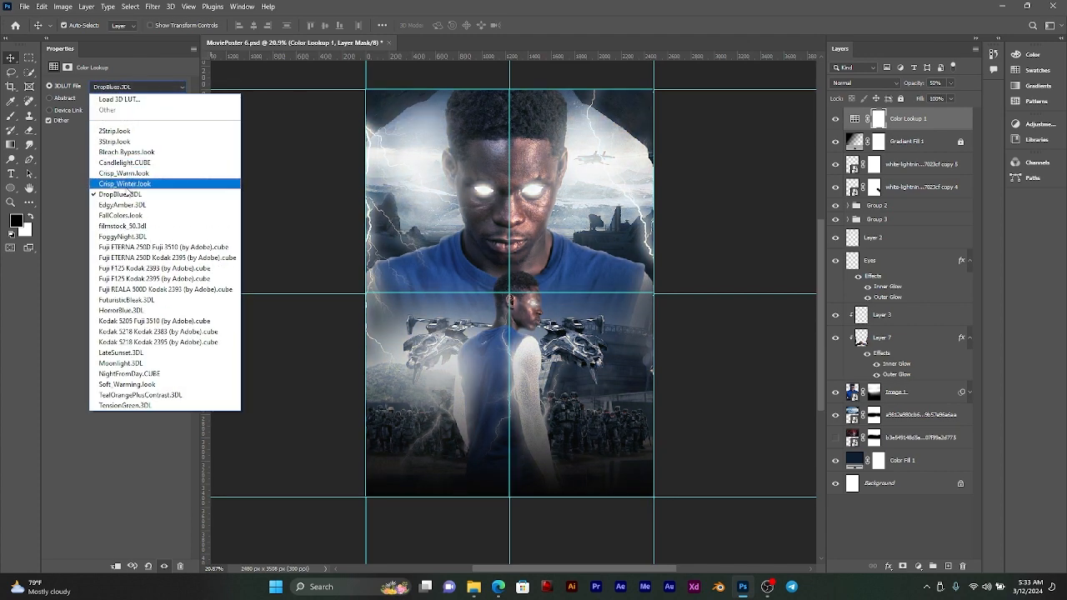
left_click(128, 237)
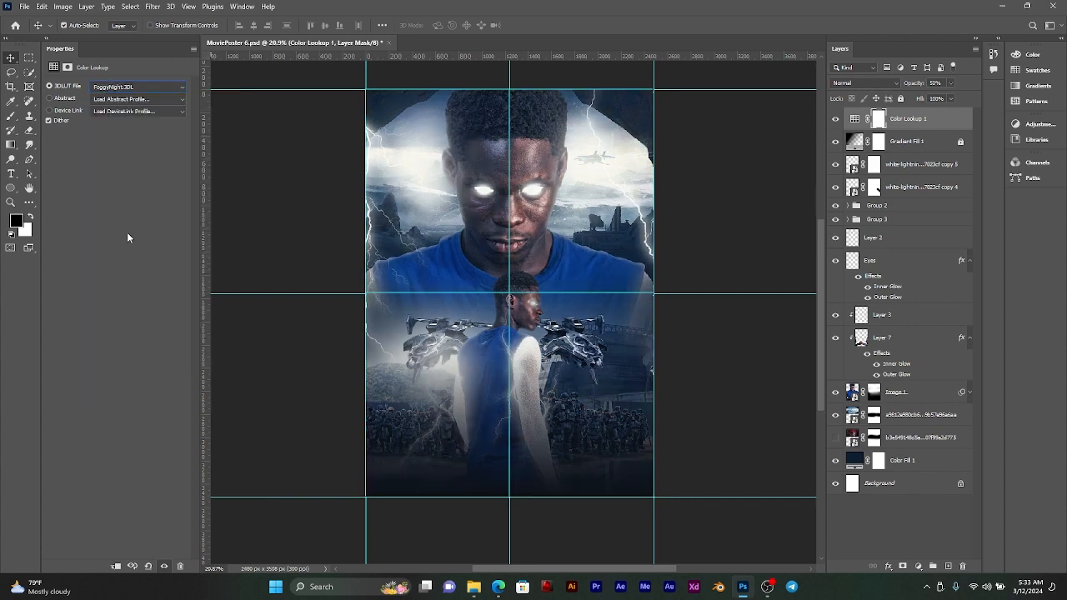
left_click(837, 120)
left_click(837, 120)
Step: Keep the Color Lookup 1 layer in Normal blend mode, set its opacity to 42%, and compare the poster with and without it
left_click(917, 122)
left_click(875, 83)
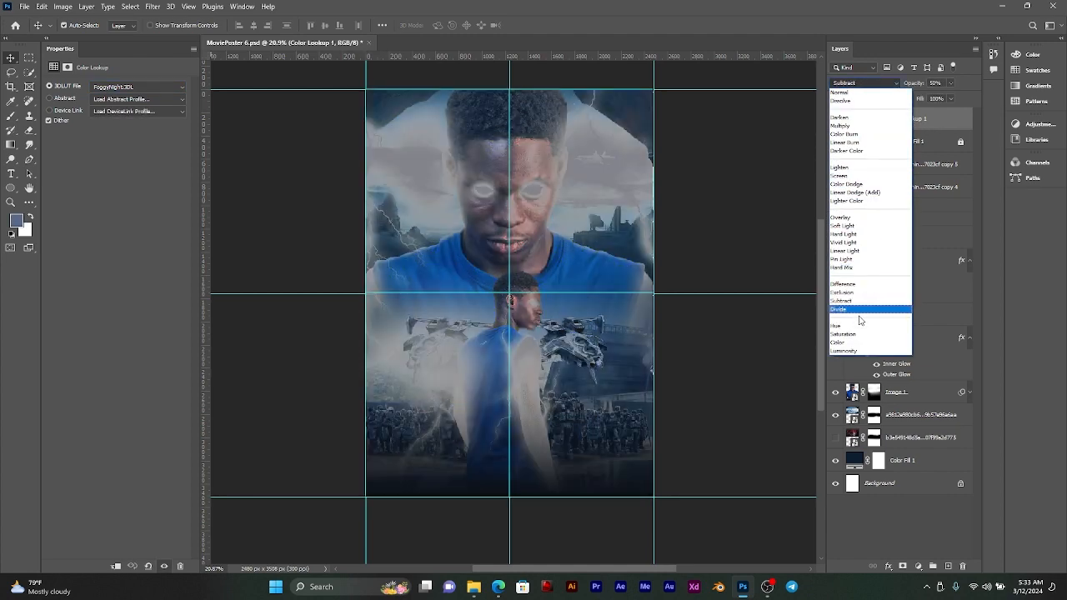
left_click(842, 92)
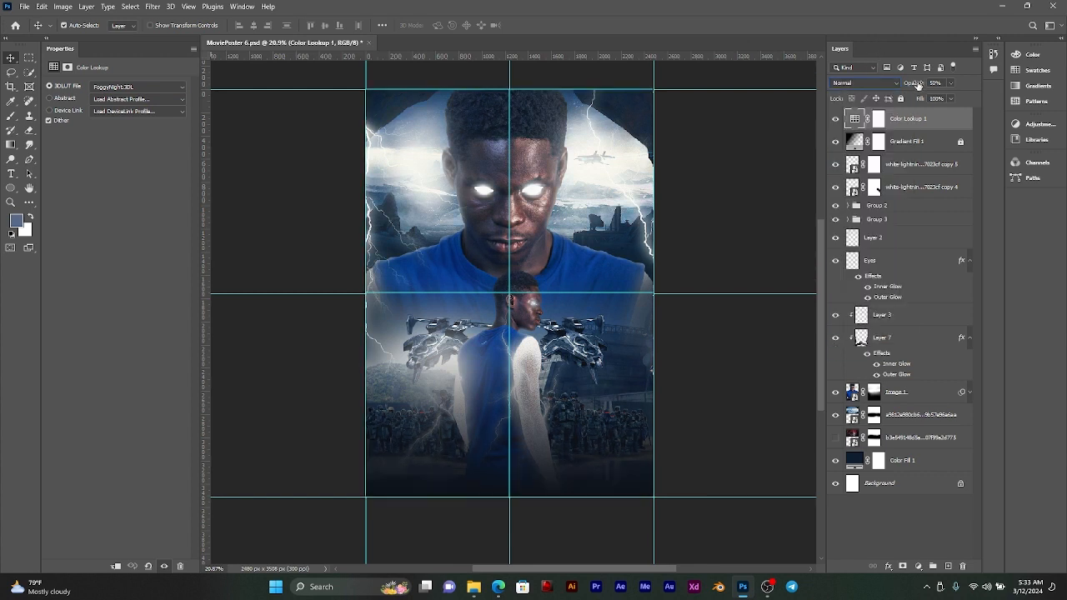
left_click_drag(917, 85, 936, 83)
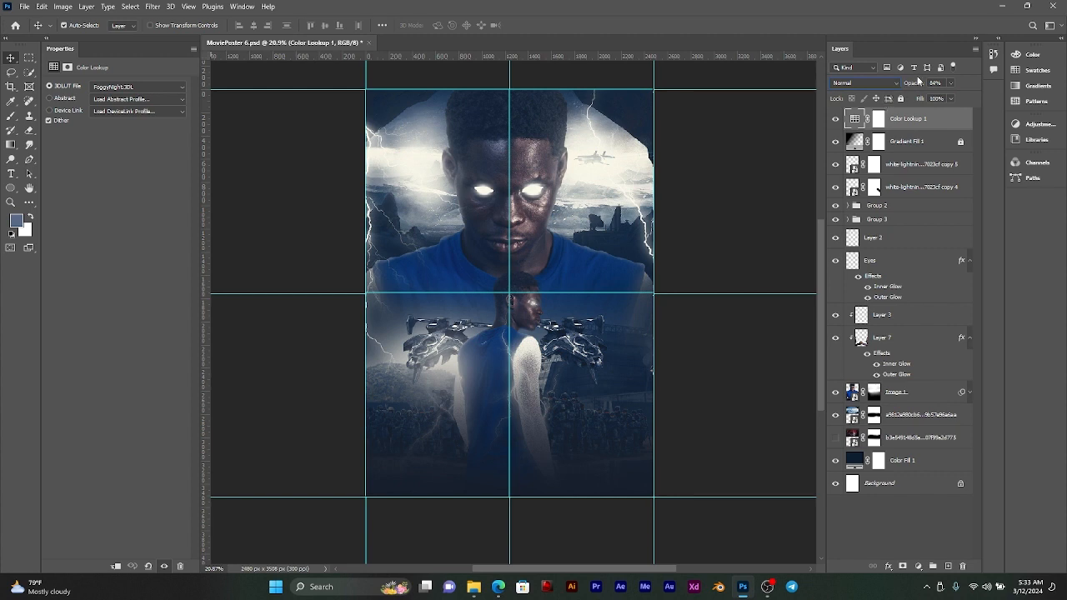
left_click(950, 82)
left_click_drag(938, 98, 931, 100)
left_click(835, 120)
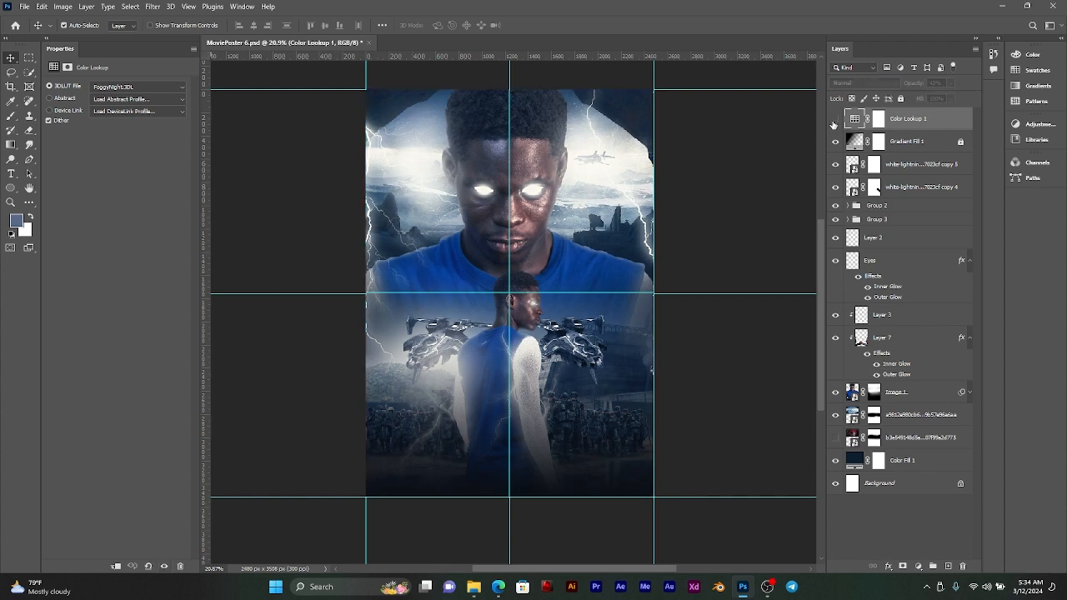
left_click(834, 121)
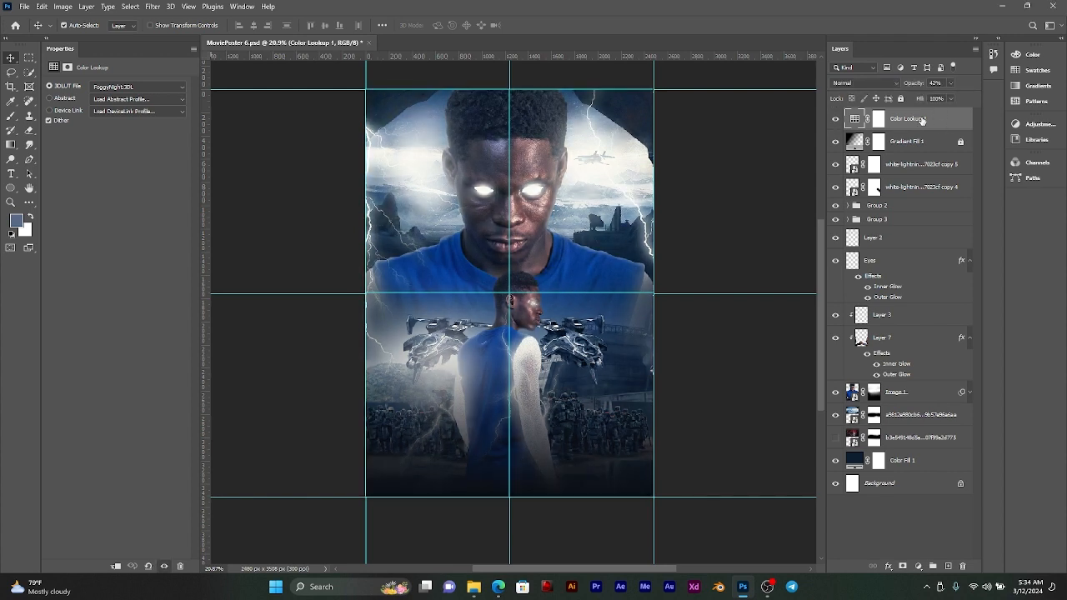
Step: Add a second Color Lookup adjustment layer, try Soft_Warming.look, and set its 3DLUT file to LateSunset.3DL
left_click(918, 567)
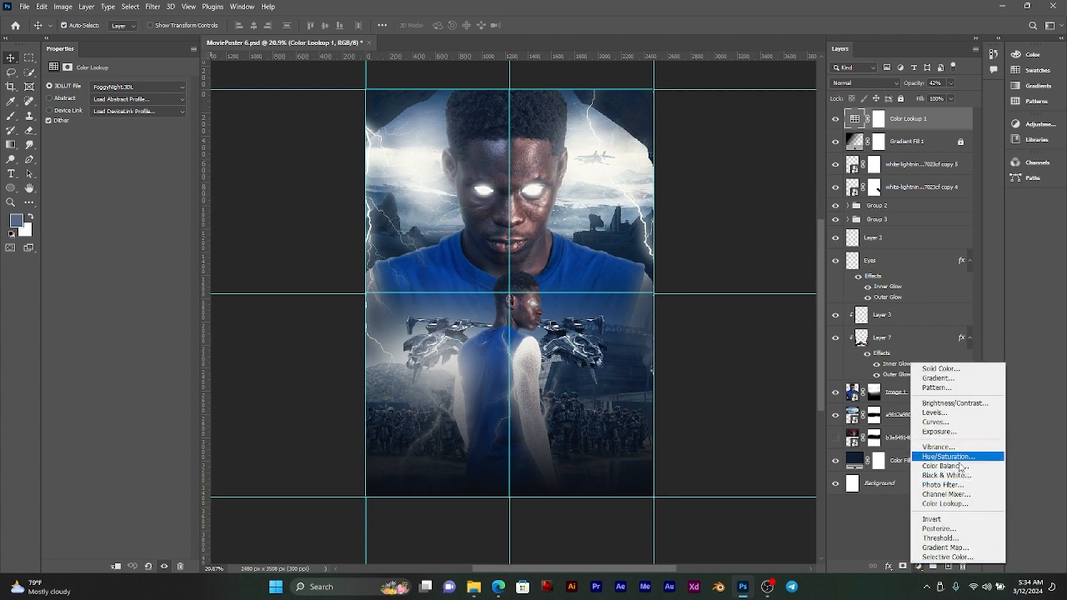
left_click(945, 504)
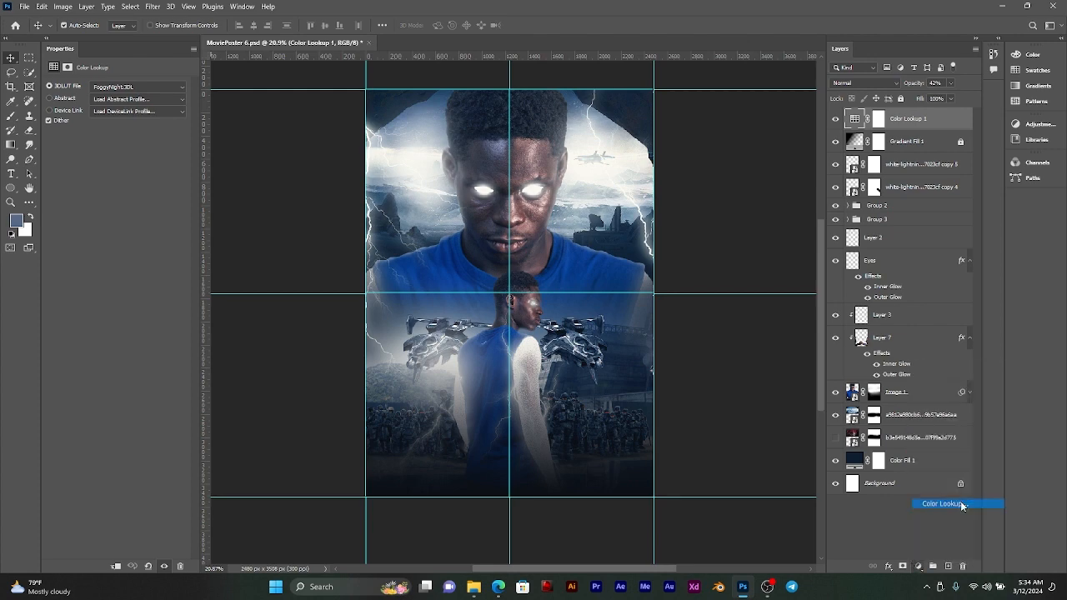
left_click(136, 88)
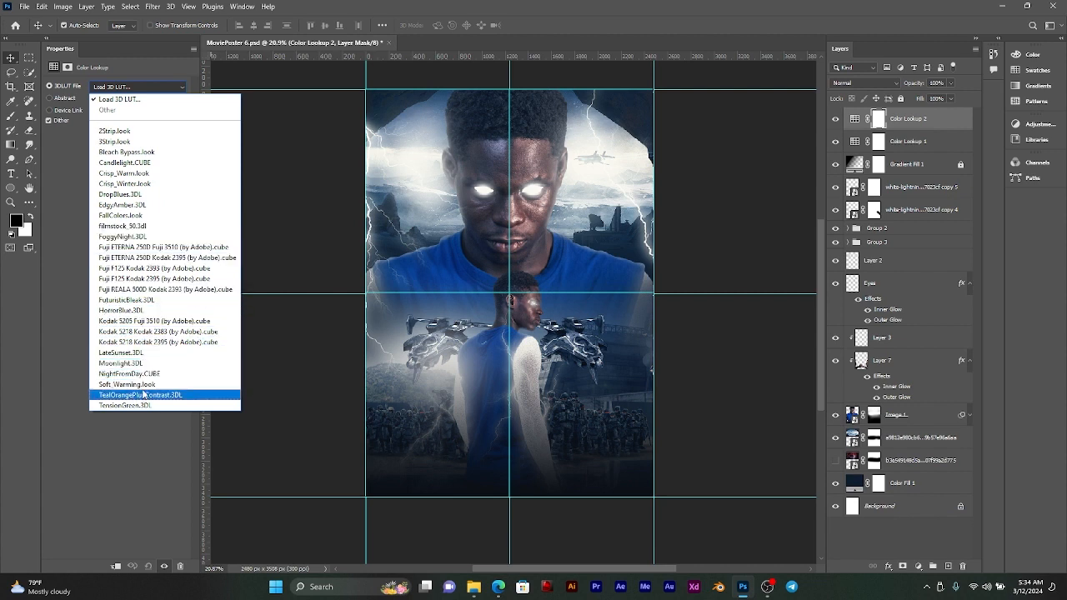
left_click(134, 384)
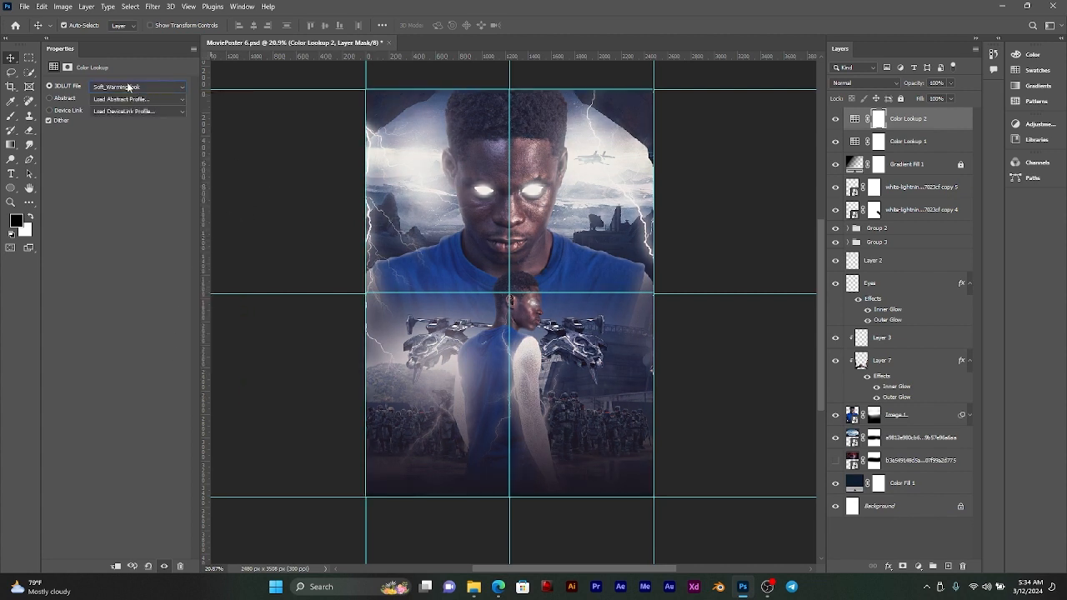
key("Up")
key("Up")
key("Up")
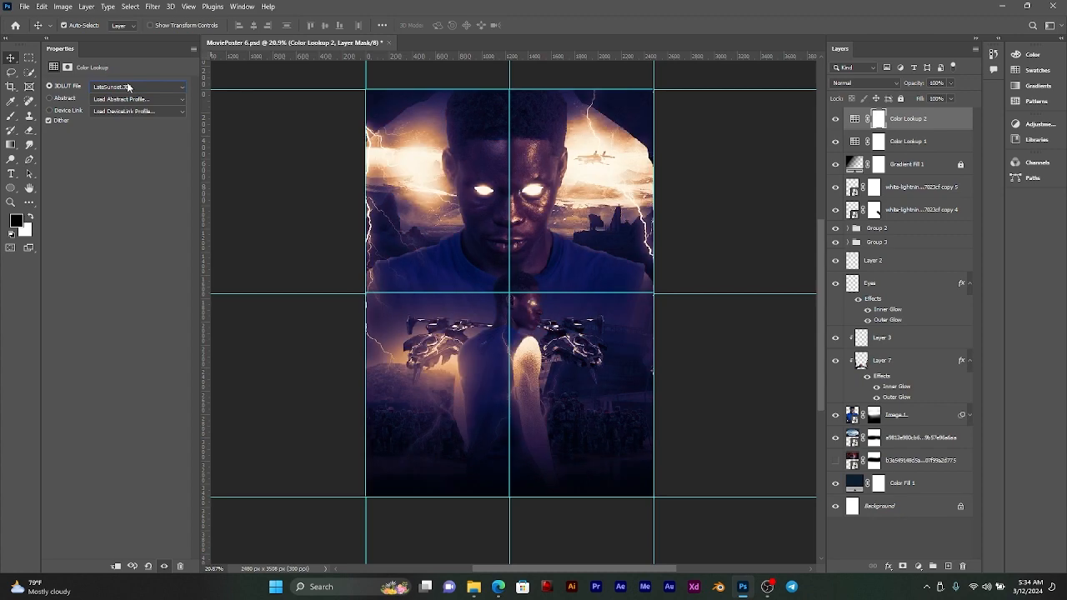
Step: Try the Color Lookup 2 layer at 36% opacity with different blend modes, ending on Normal
left_click(836, 118)
left_click(836, 118)
left_click_drag(912, 83, 880, 83)
left_click(850, 83)
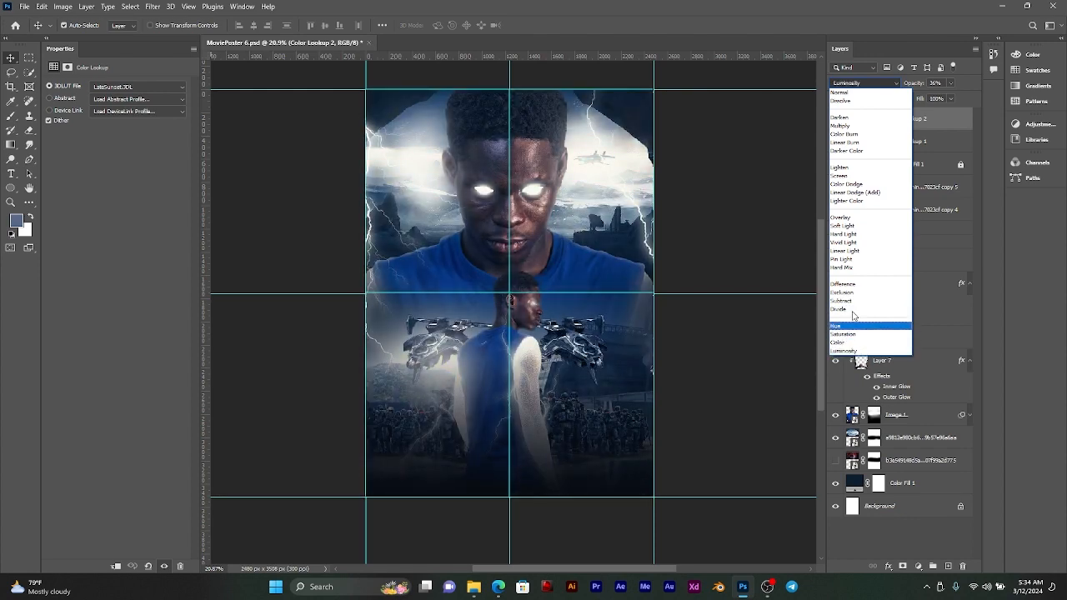
left_click(840, 91)
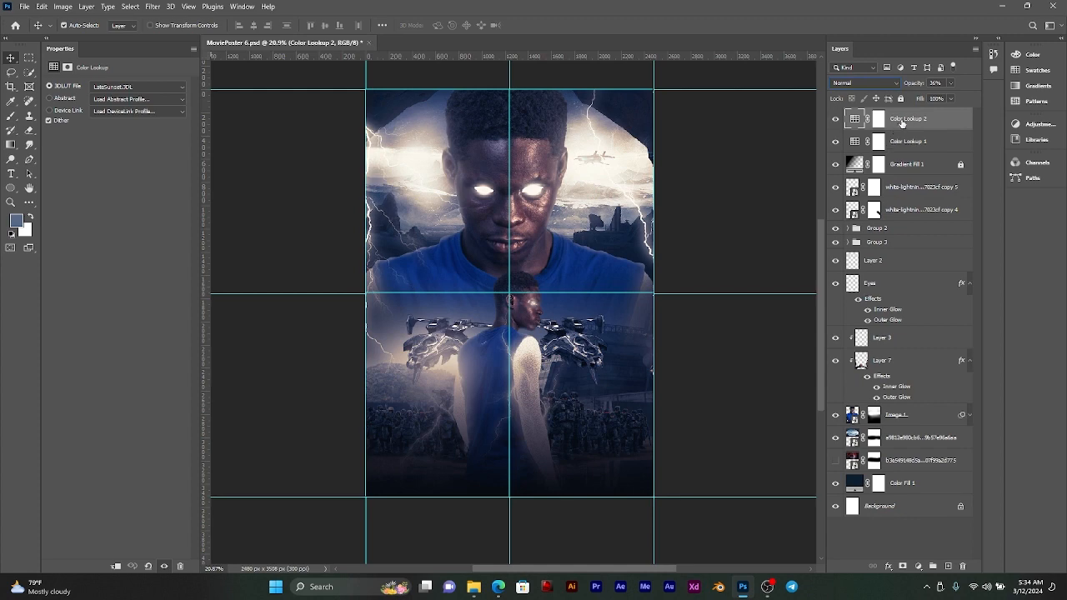
Step: Compare the poster with and without the two Color Lookup layers, and reduce Color Lookup 2's opacity to 11%
left_click(836, 119)
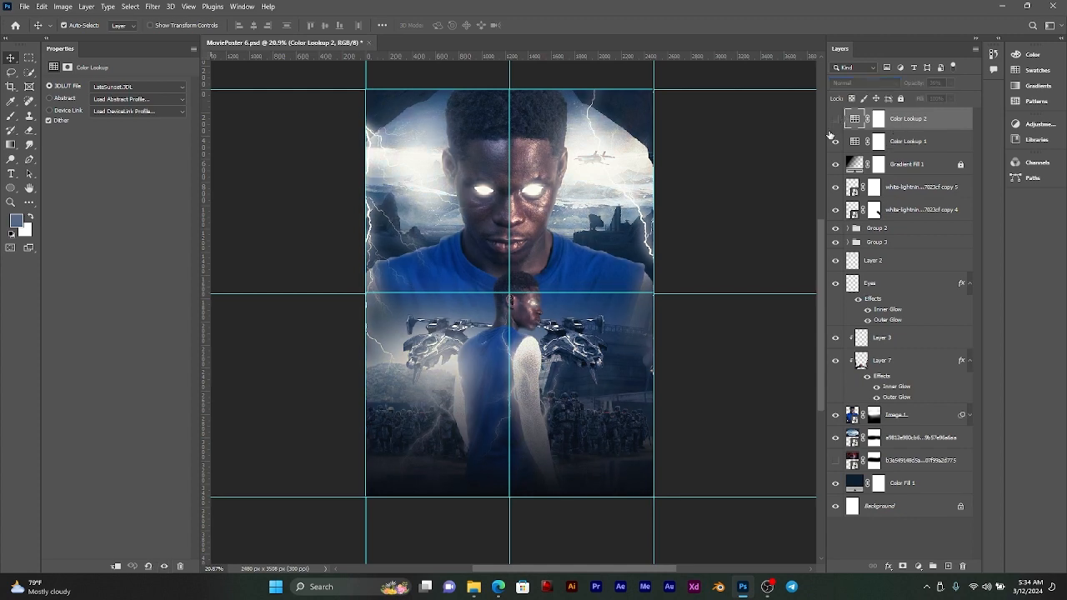
left_click(836, 141)
left_click(836, 141)
left_click(834, 120)
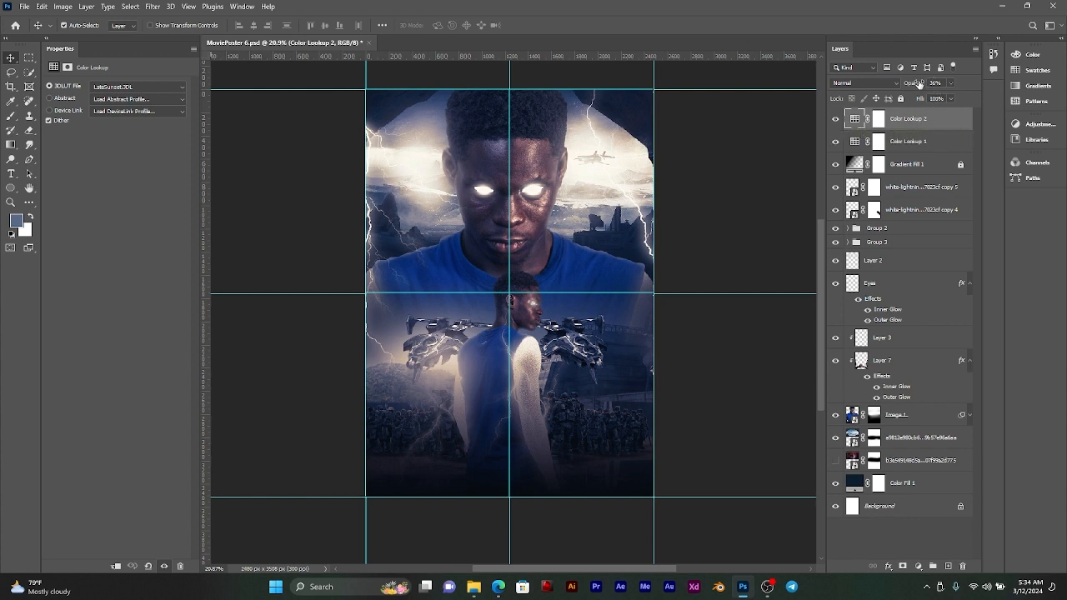
left_click_drag(920, 84, 899, 87)
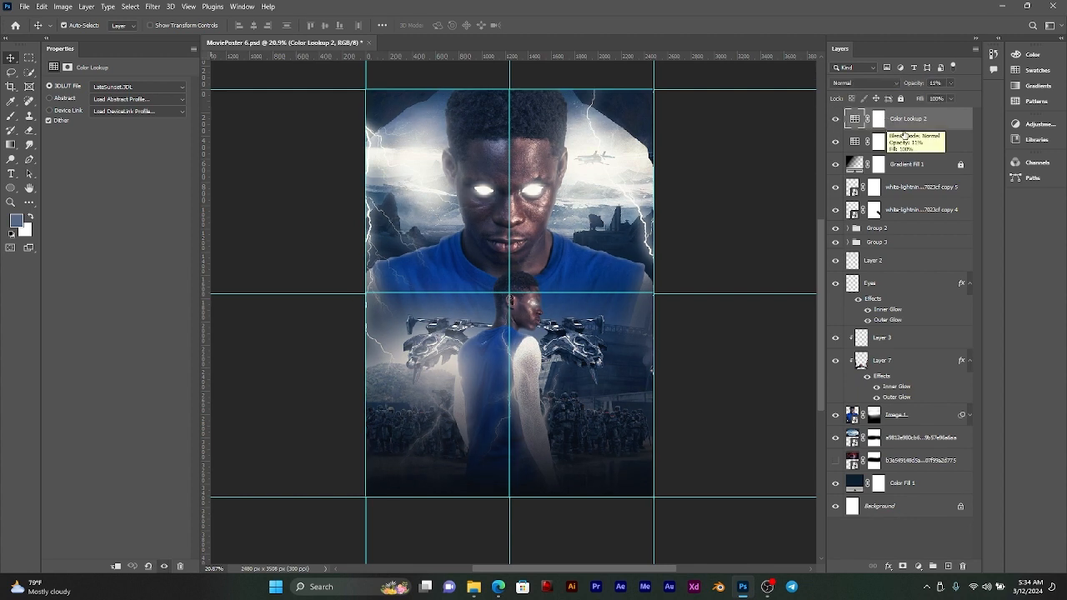
Step: Group the two Color Lookup layers and compare the poster with and without the group
left_click(909, 141, "shift")
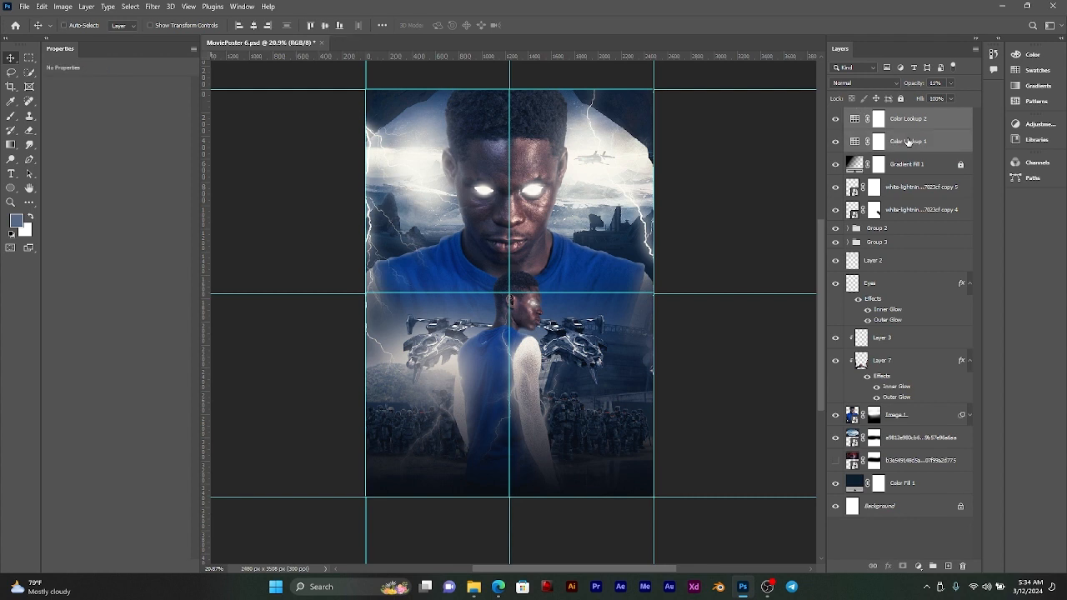
key("ctrl+g")
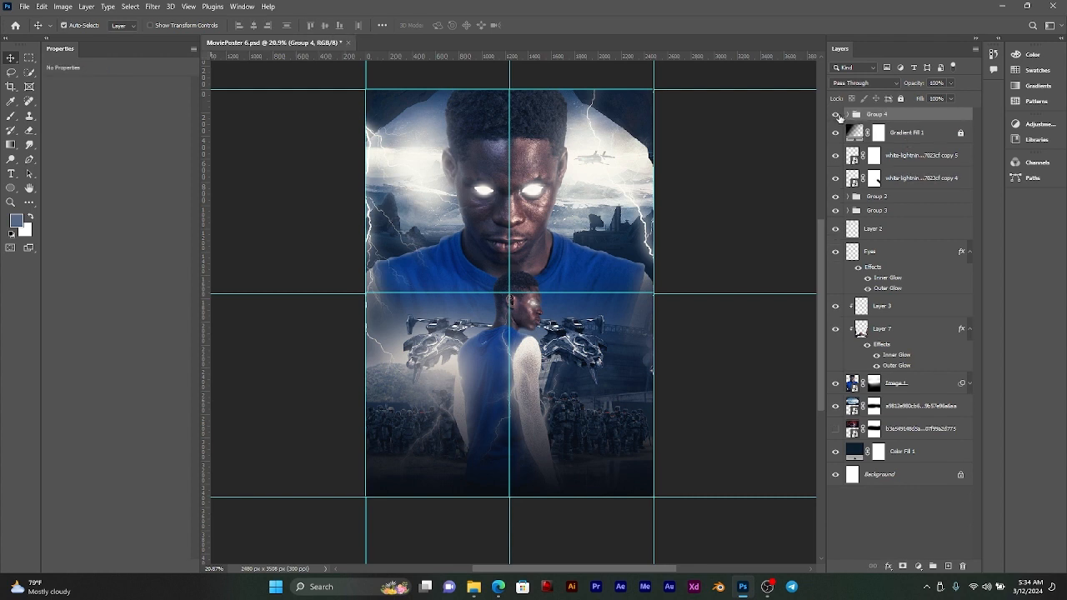
left_click(836, 115)
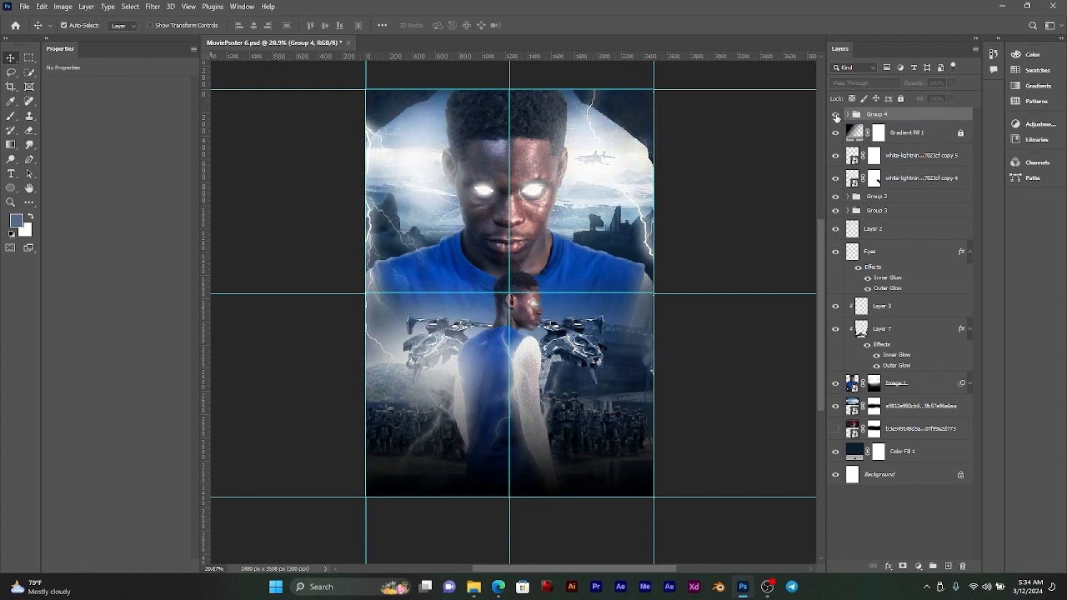
left_click(837, 117)
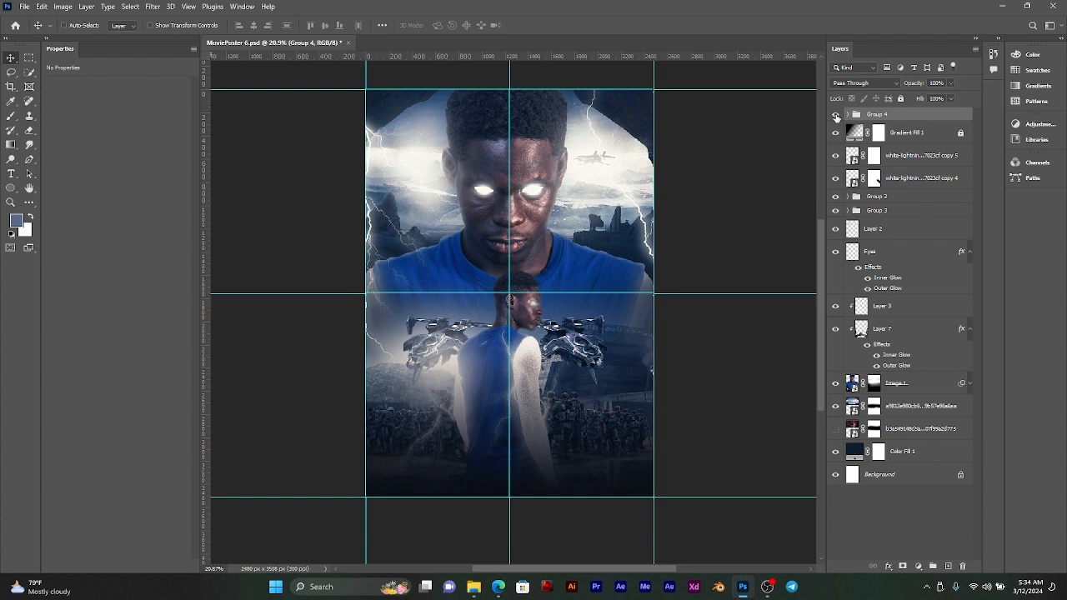
Step: Save the MoviePoster 6.psd document and select the Gradient Fill 1 layer's mask
key("ctrl+plus")
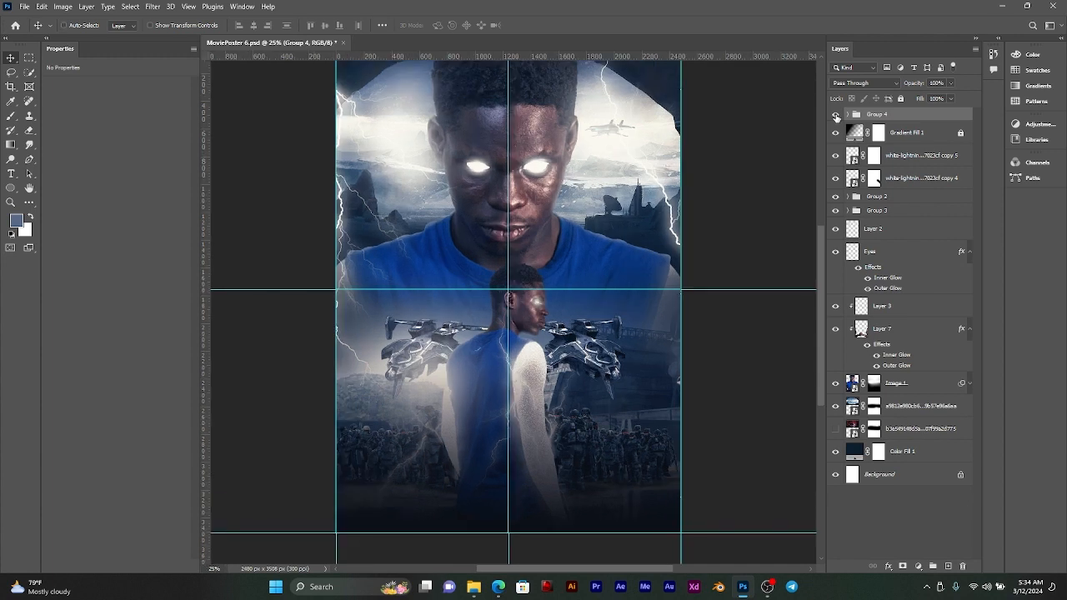
key("ctrl+0")
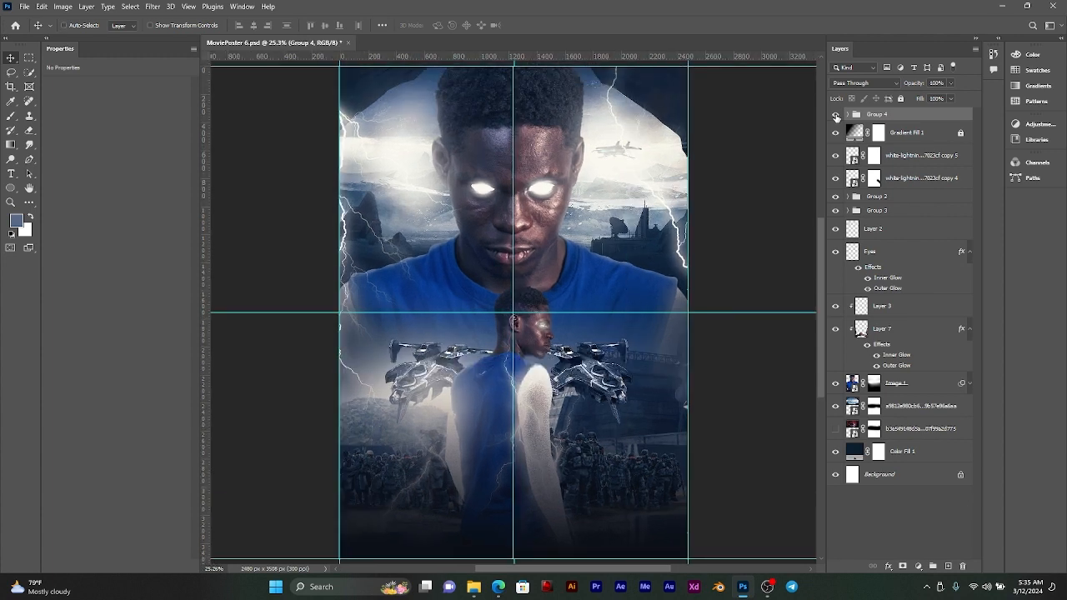
key("ctrl+s")
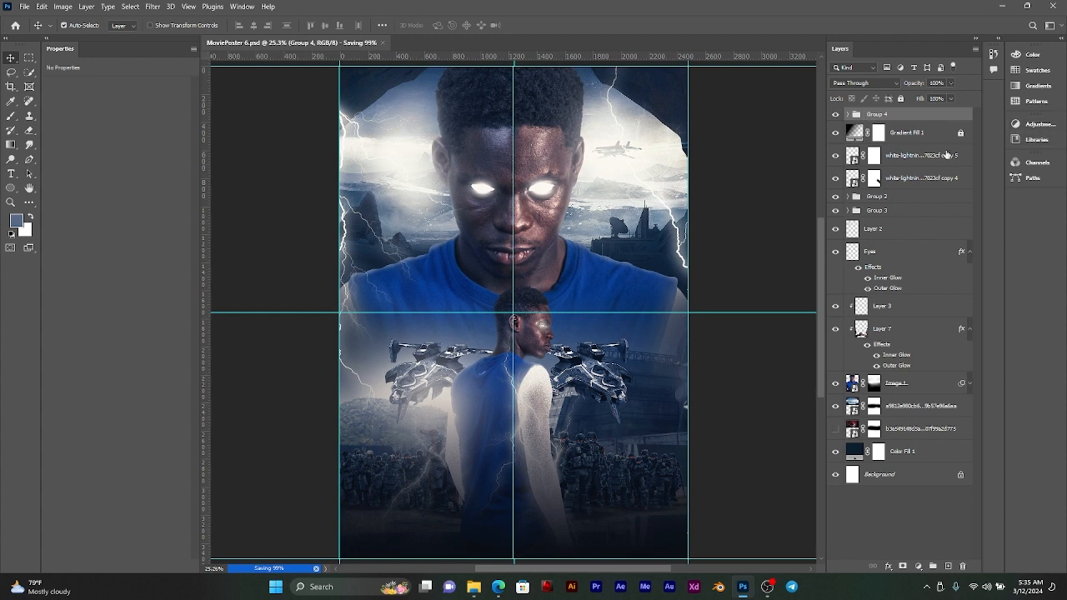
left_click(879, 132)
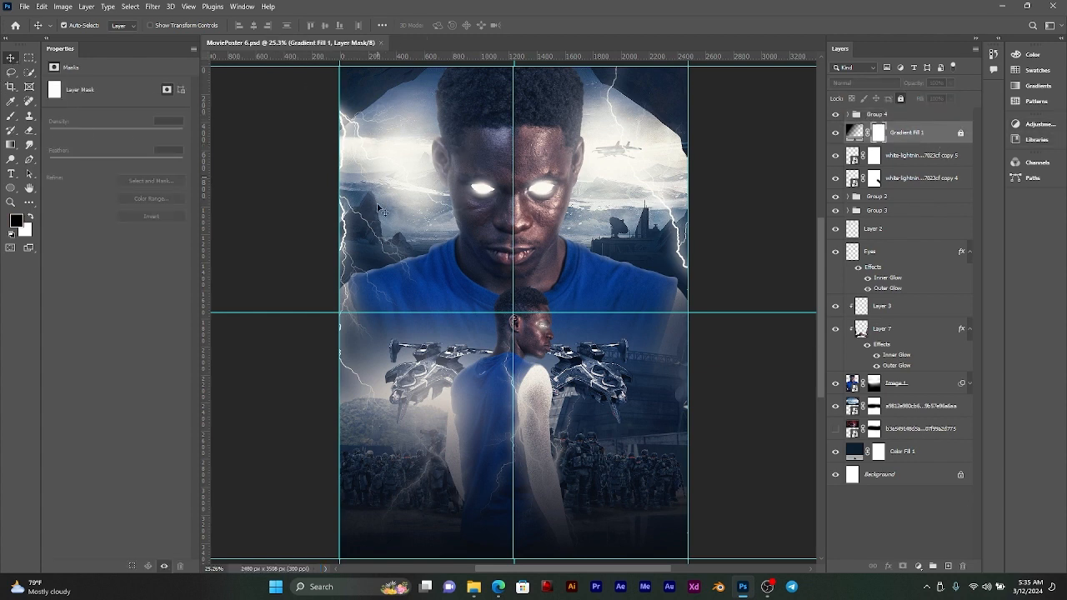
Step: Switch to File Explorer, find CODE RABAH MOVIE POSTER 5.psd on Local Disk (F:), and open it in Photoshop
left_click(474, 587)
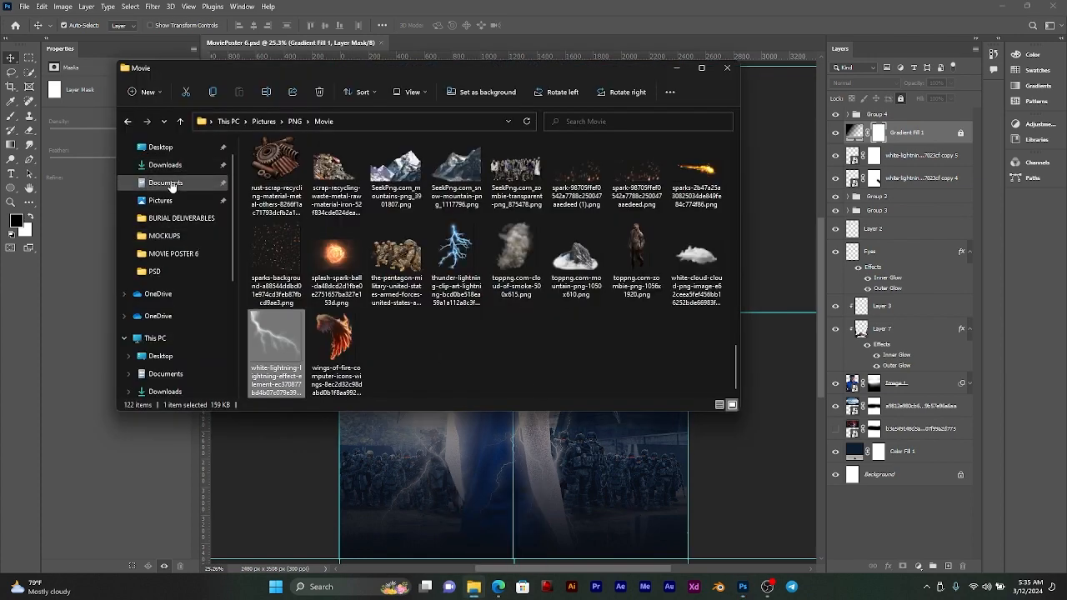
scroll(173, 386, "down", 2)
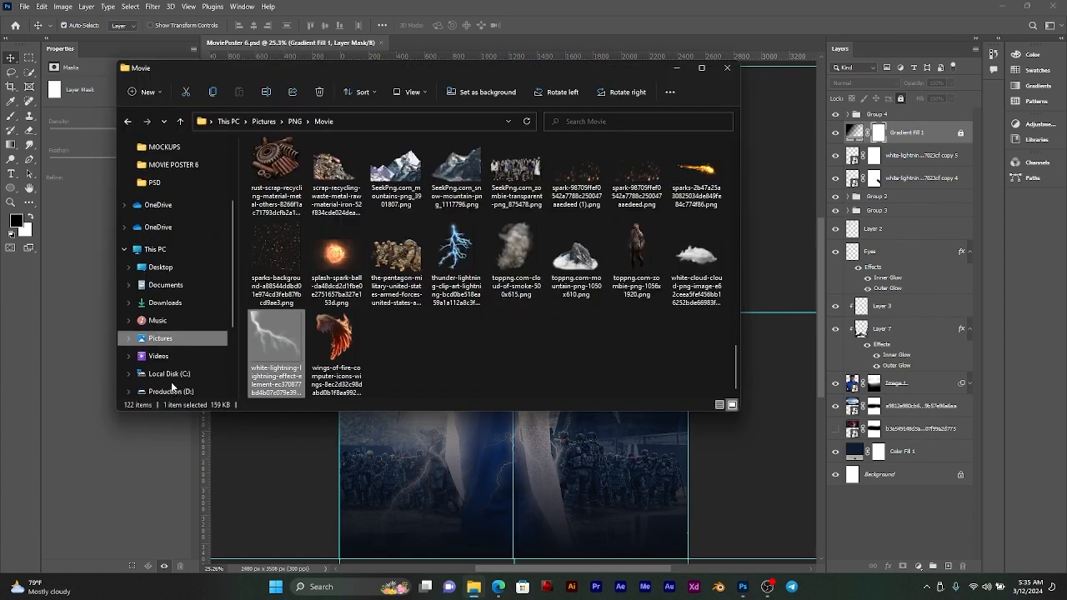
scroll(173, 386, "down", 2)
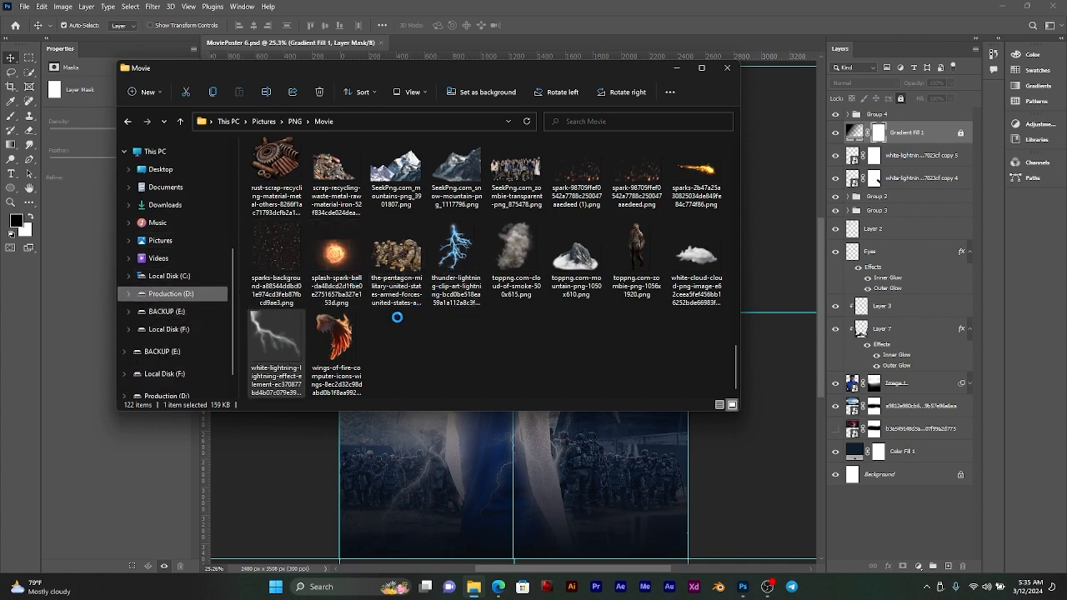
scroll(408, 321, "down", 5)
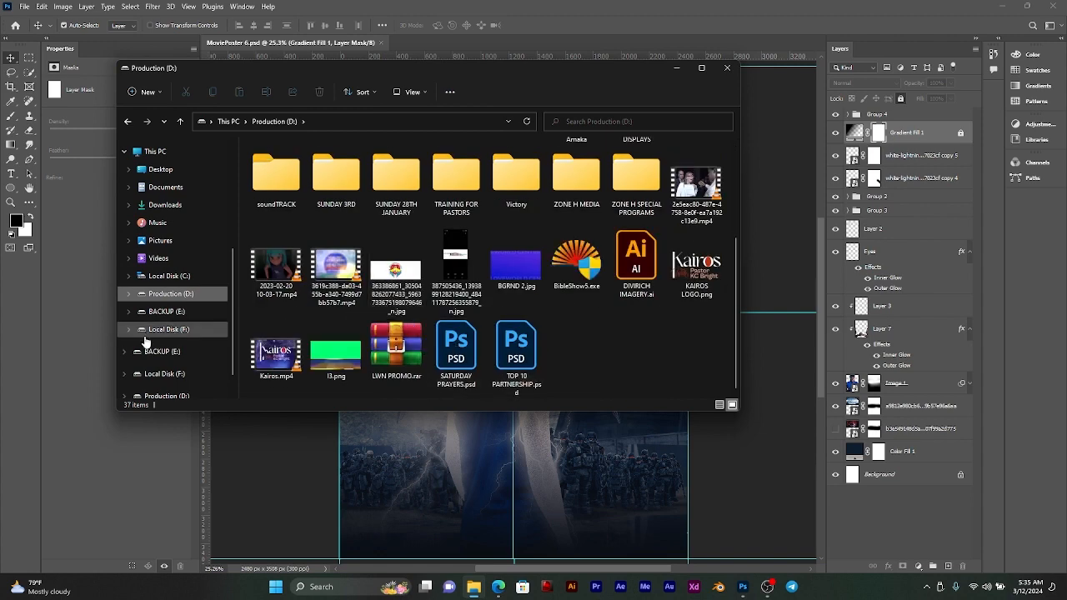
left_click(175, 329)
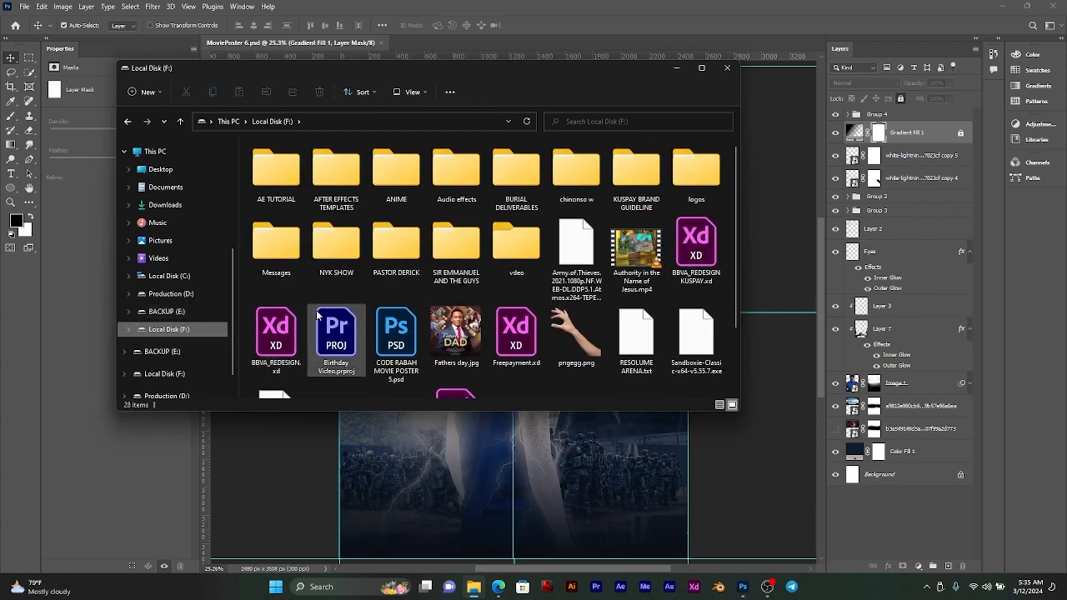
scroll(392, 350, "down", 2)
left_click(399, 265)
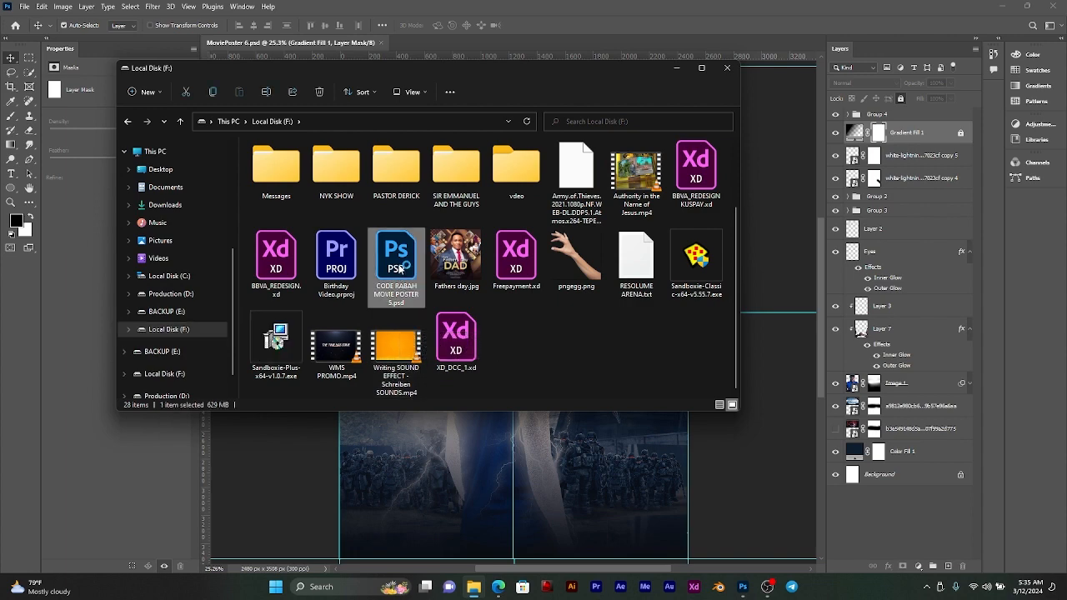
double_click(399, 267)
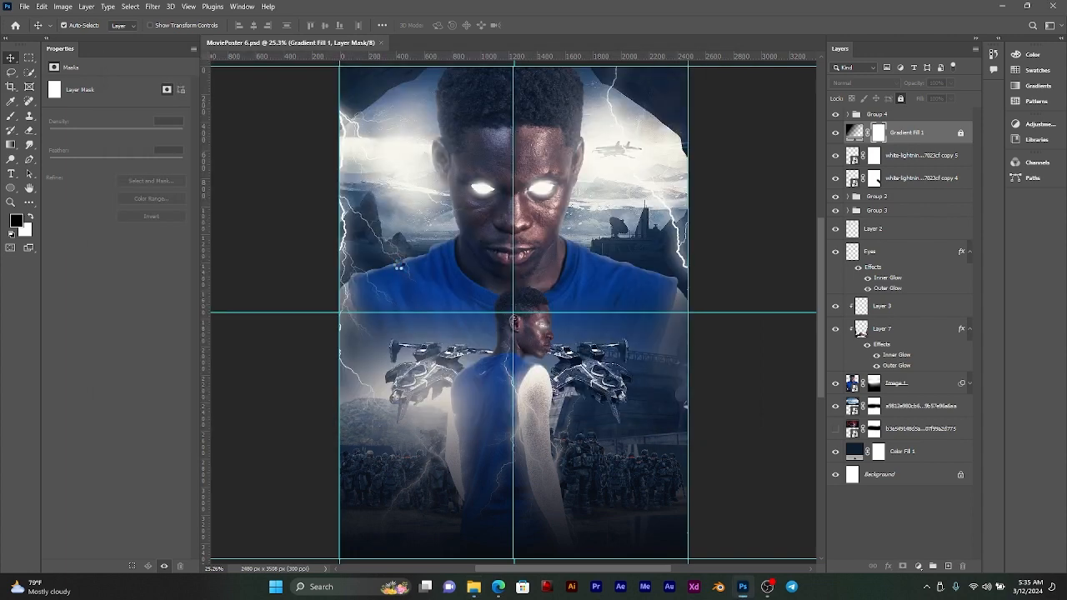
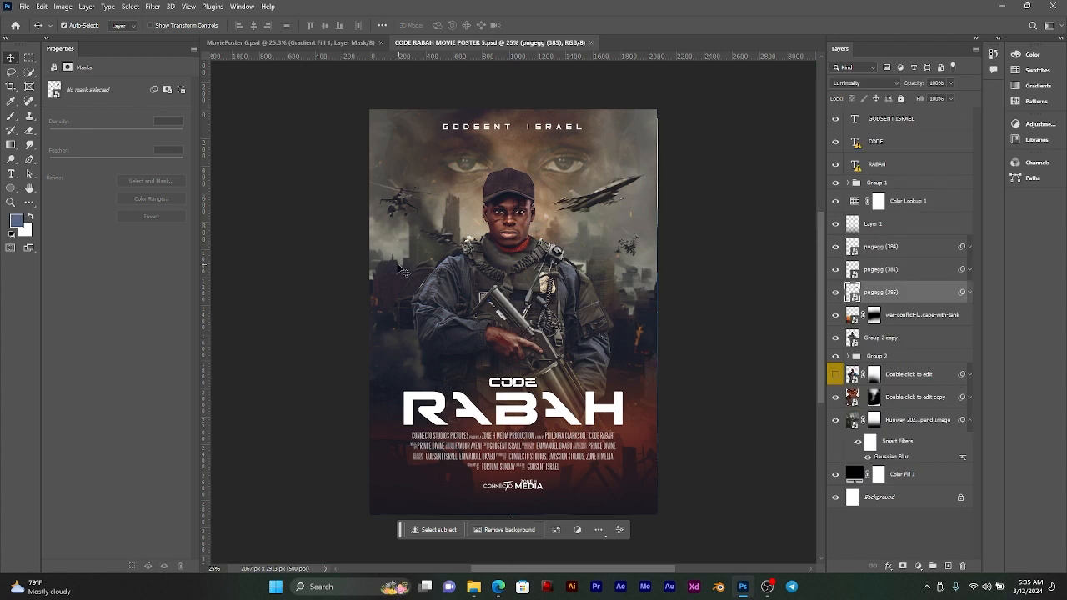
Step: Try to bring the Credits text layer from CODE RABAH MOVIE POSTER 5.psd into MoviePoster 6.psd
left_click(537, 463)
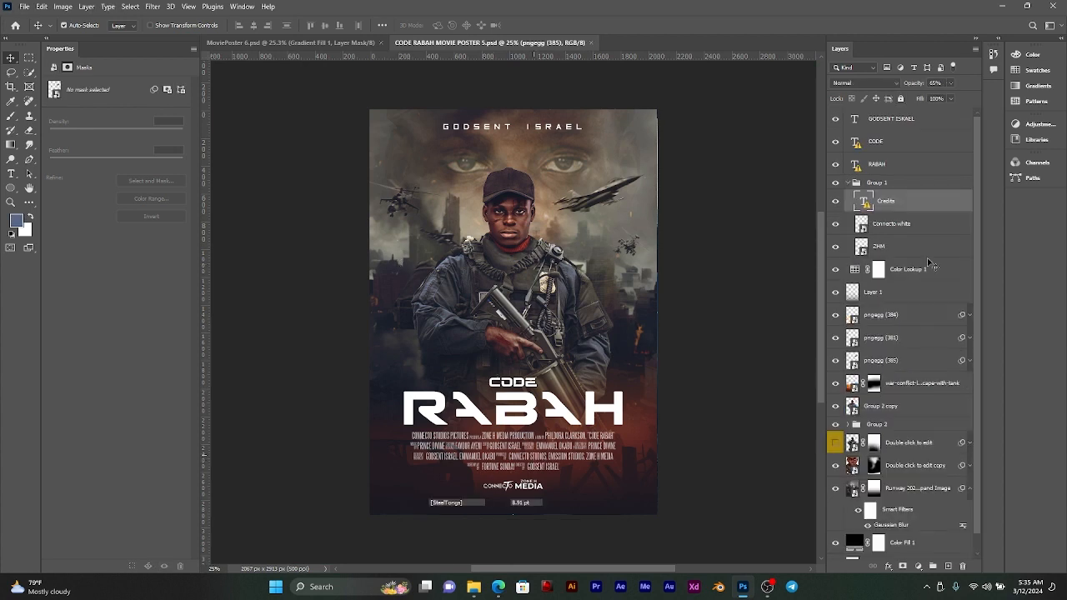
left_click(917, 202)
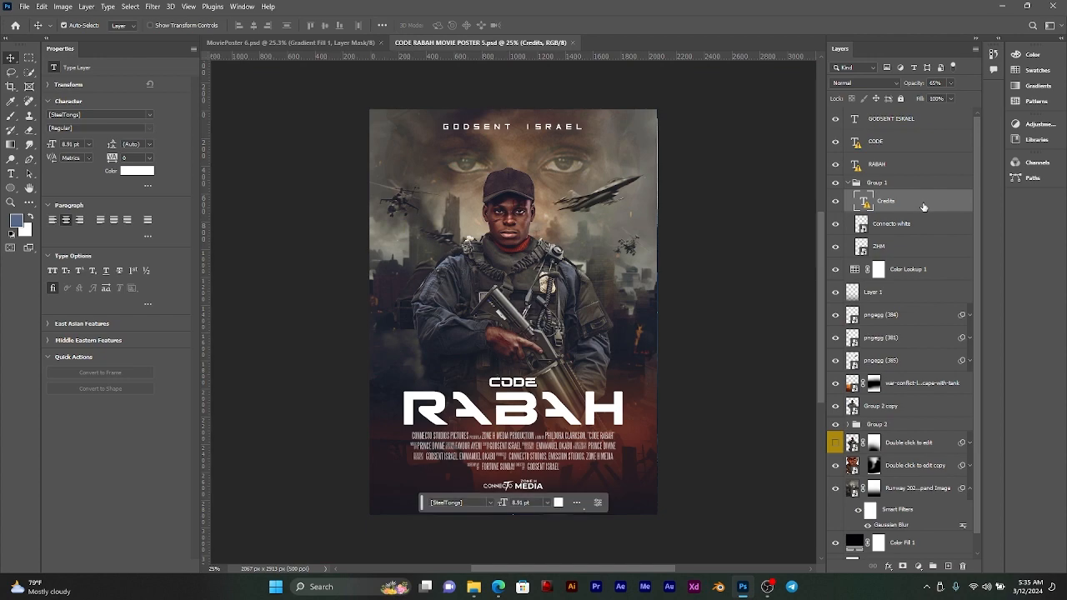
left_click_drag(872, 207, 554, 455)
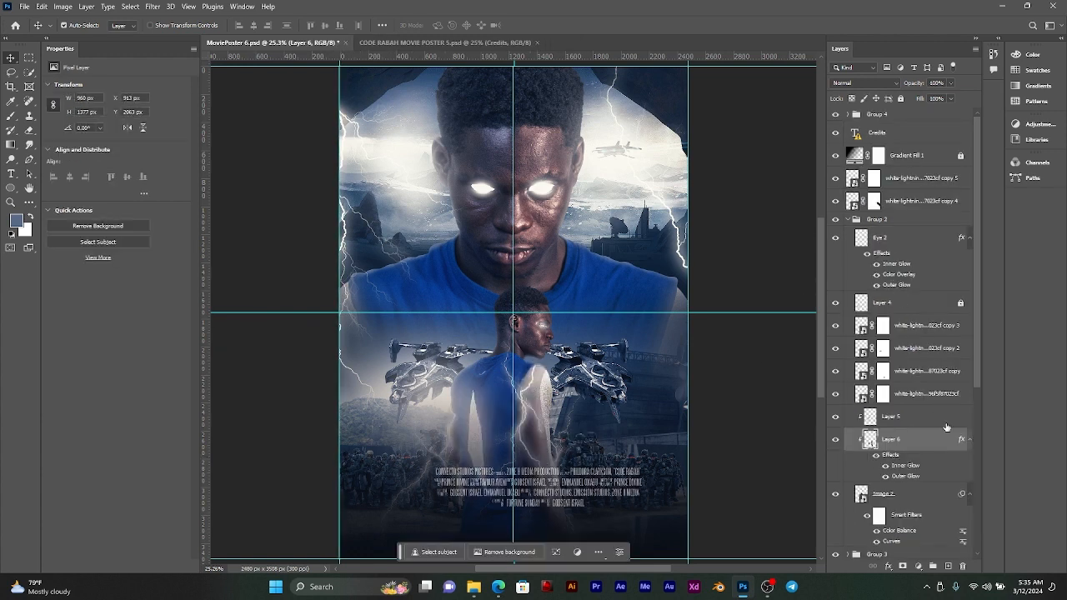
Step: Undo the accidental move of Layer 6, collapse Group 2, and make Group 4 the active layer
key("ctrl+z")
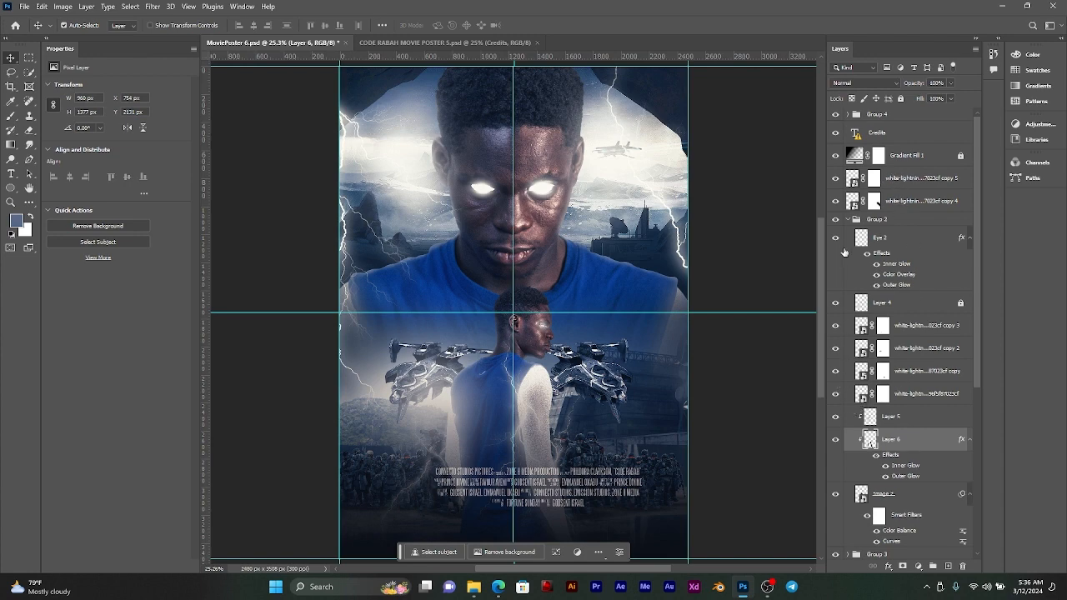
left_click(847, 220)
left_click(863, 220)
left_click(896, 117)
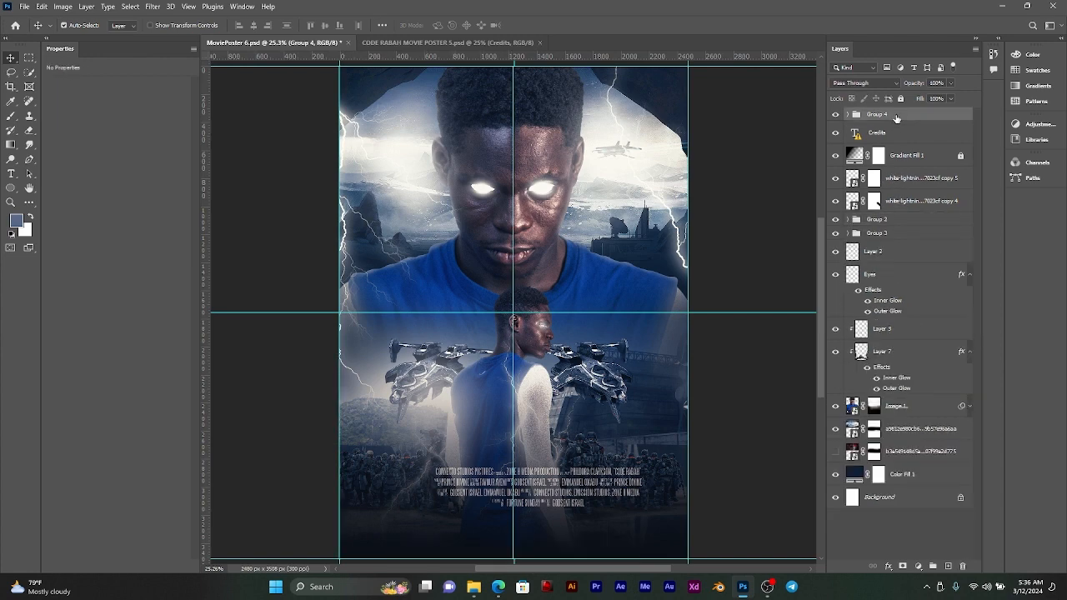
Step: Copy the Credits text layer from CODE RABAH MOVIE POSTER 5.psd into MoviePoster 6.psd, placing it above Group 4
left_click(466, 42)
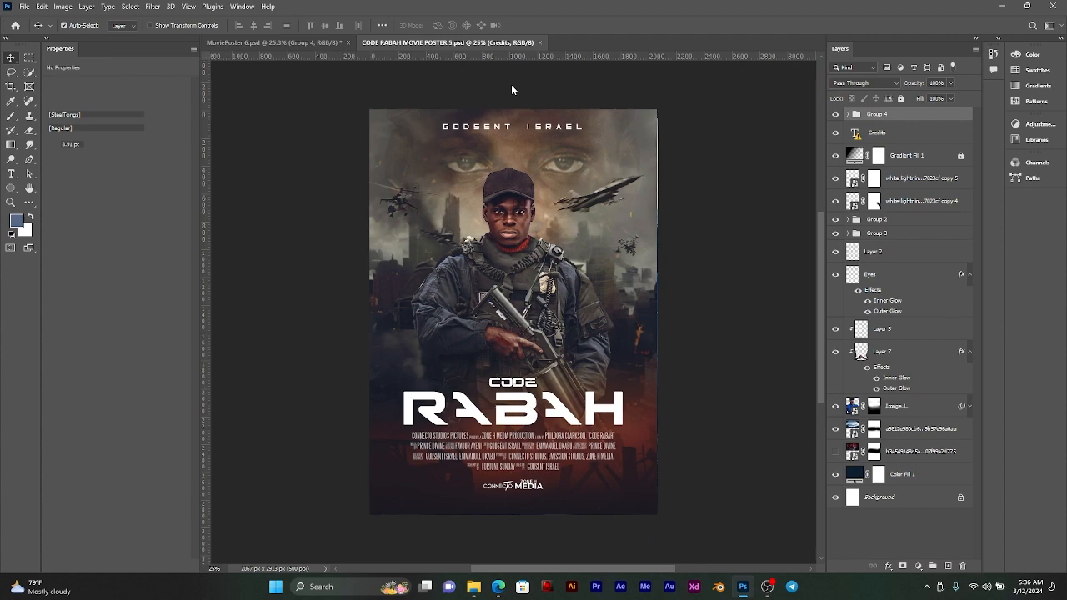
left_click(302, 42)
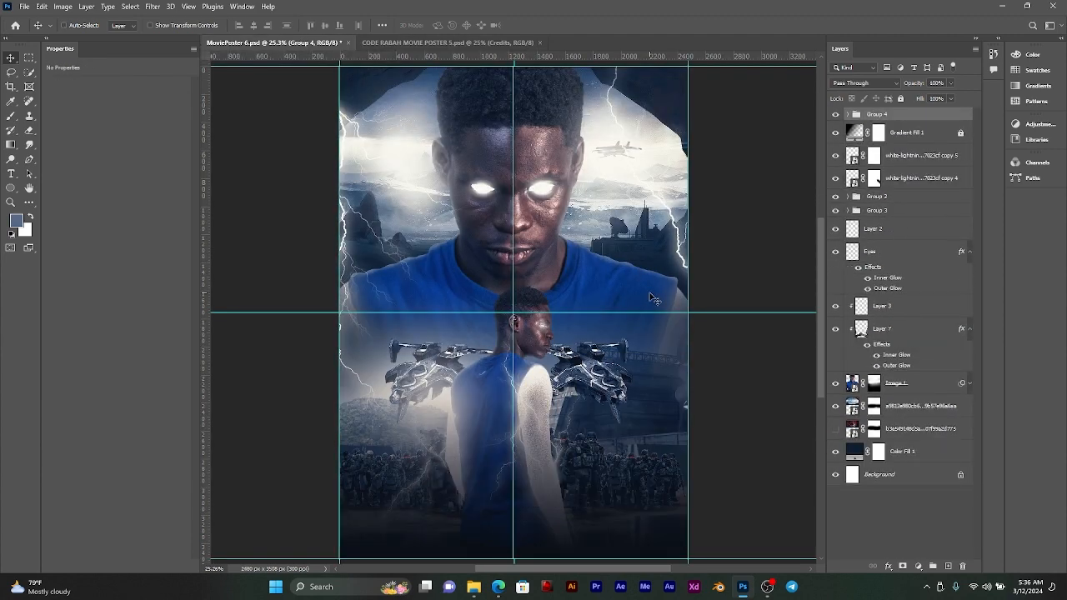
left_click(373, 40)
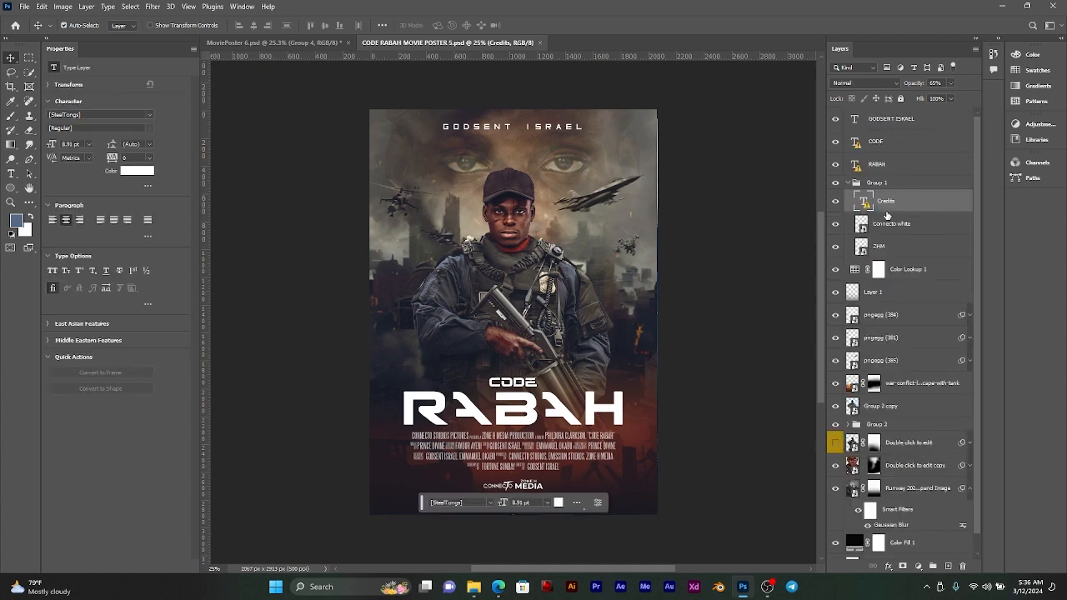
left_click_drag(893, 203, 546, 163)
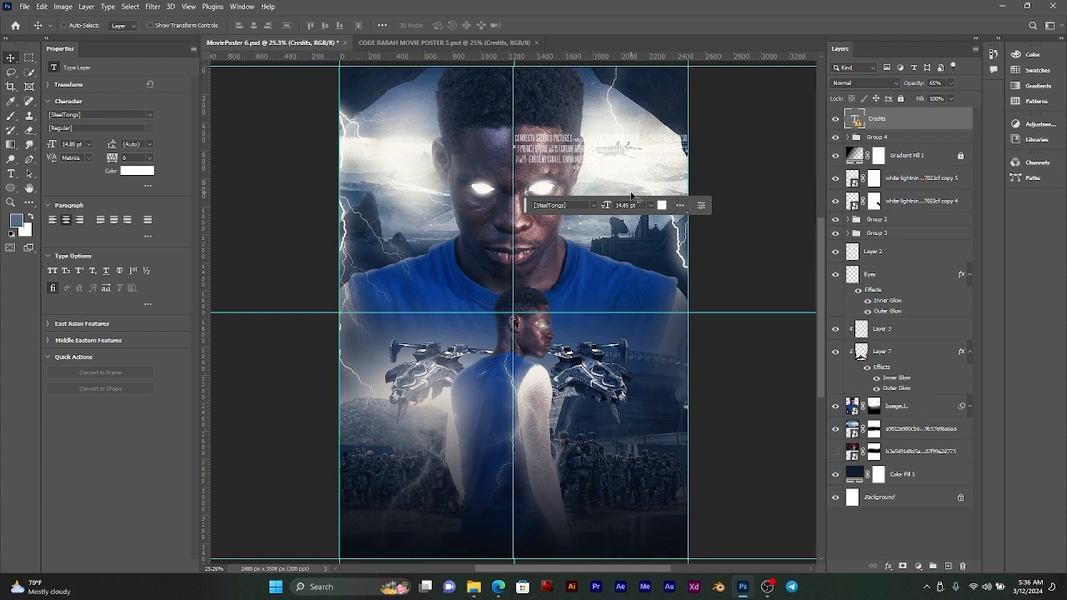
Step: Centre the Credits text horizontally on the canvas and clear the selection
key("ctrl+a")
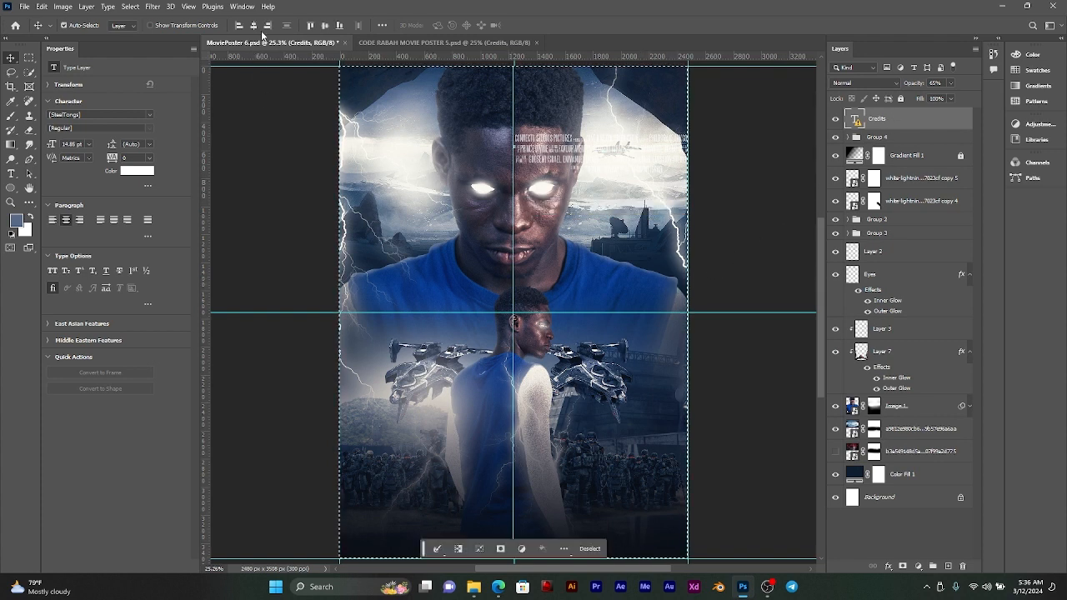
left_click(254, 25)
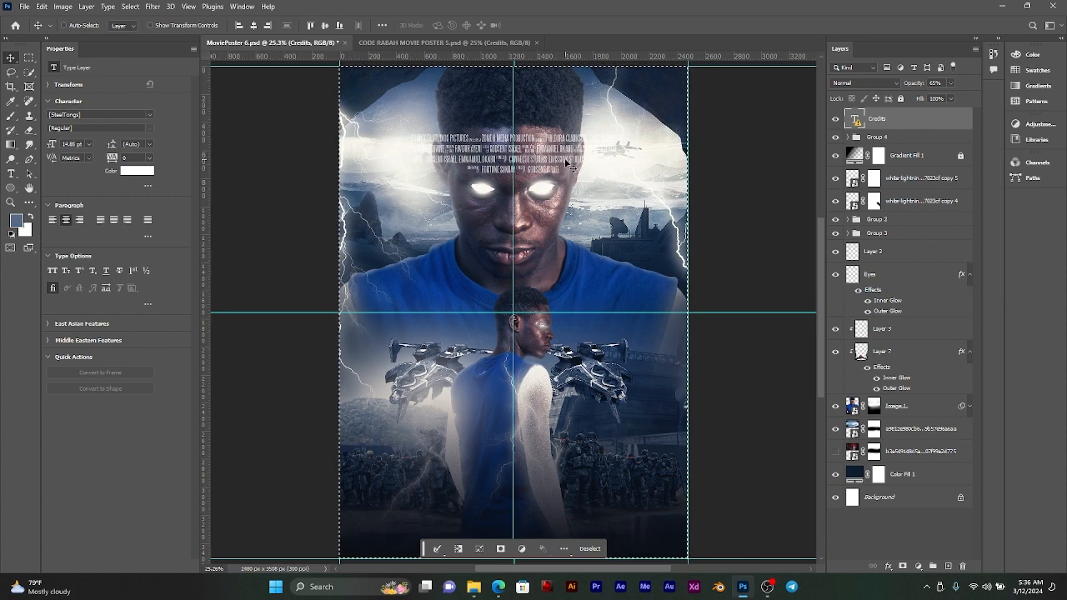
key("ctrl+d")
Step: Transform the Credits text despite its missing font, enlarging it to about 107% and moving it to the poster's lower part
key("ctrl+t")
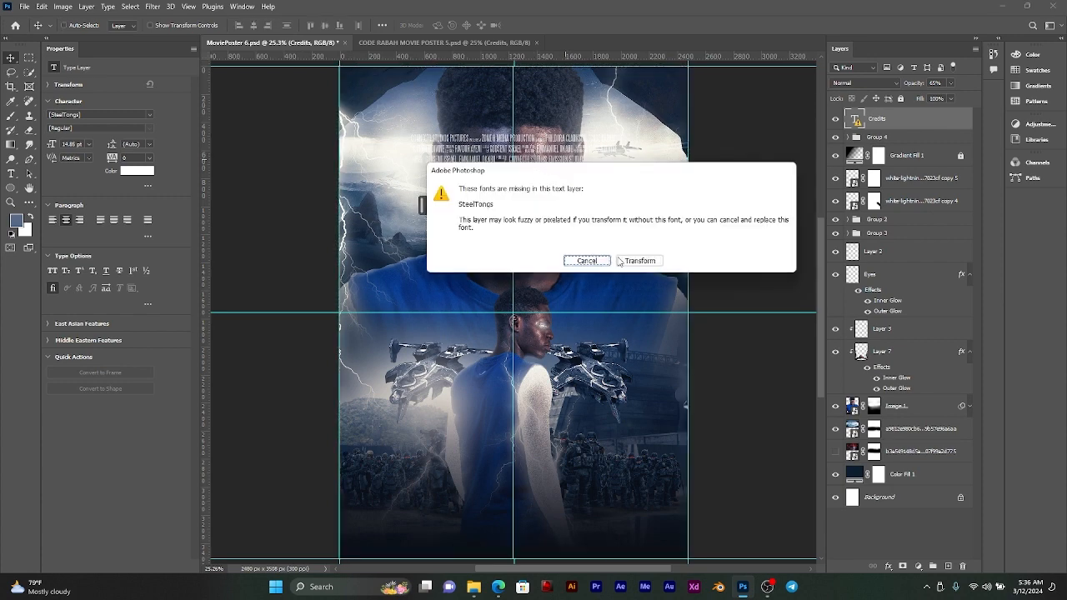
left_click(639, 262)
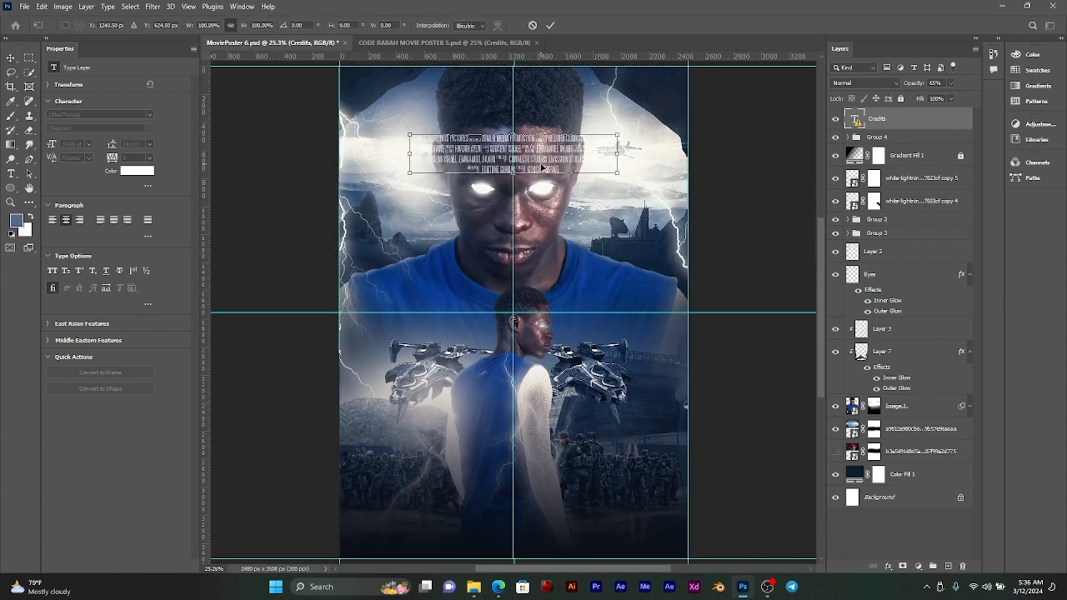
left_click_drag(517, 175, 513, 526)
left_click(550, 25)
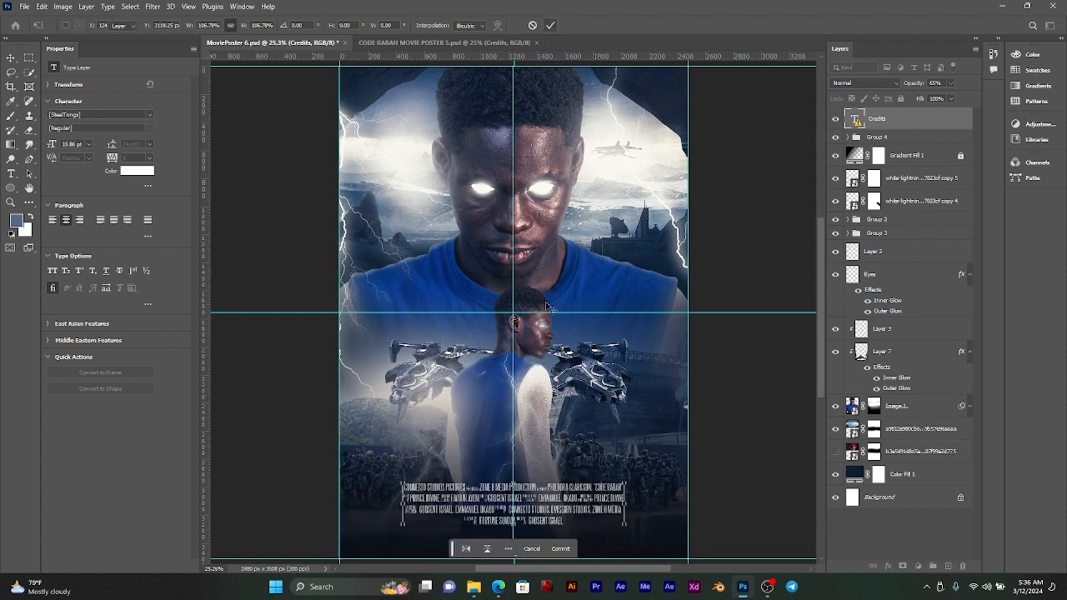
Step: Check the credits block's placement on the poster and save MoviePoster 6.psd
scroll(542, 432, "down", 2)
scroll(540, 429, "up", 1)
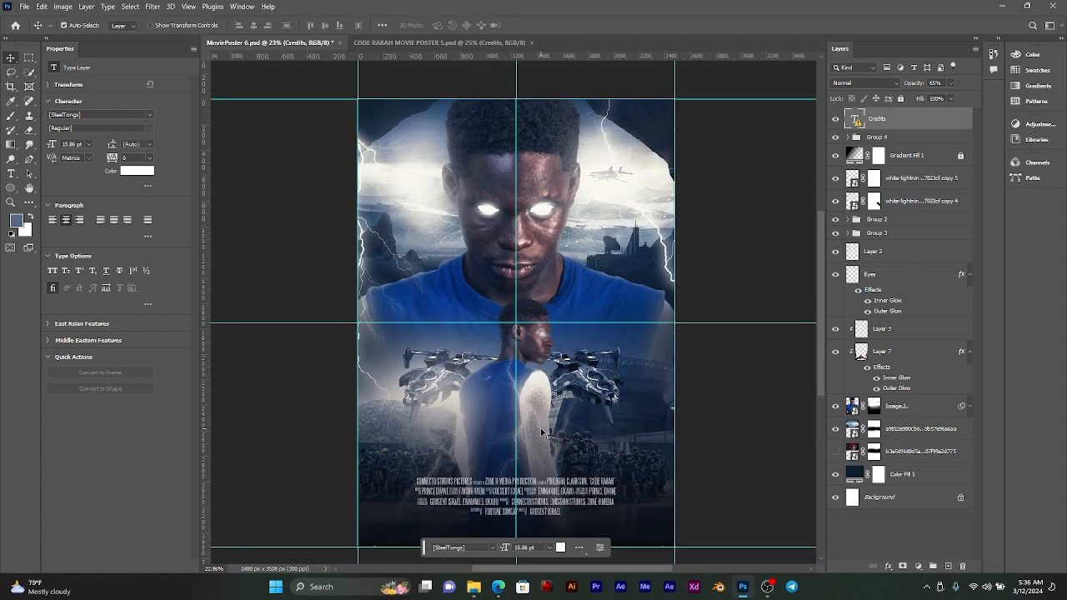
left_click_drag(538, 429, 542, 405)
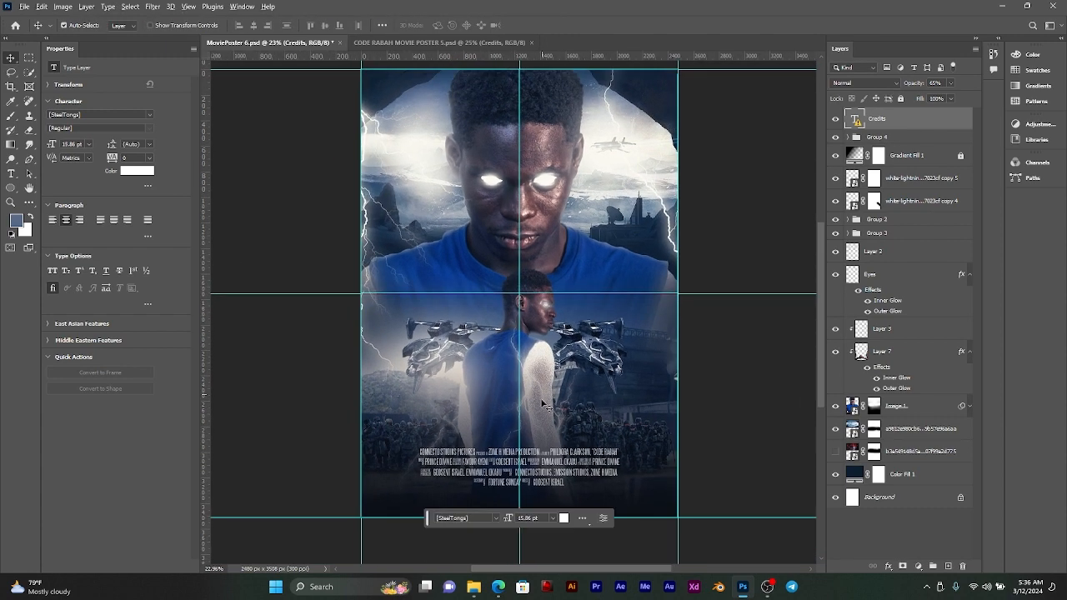
scroll(555, 398, "down", 1)
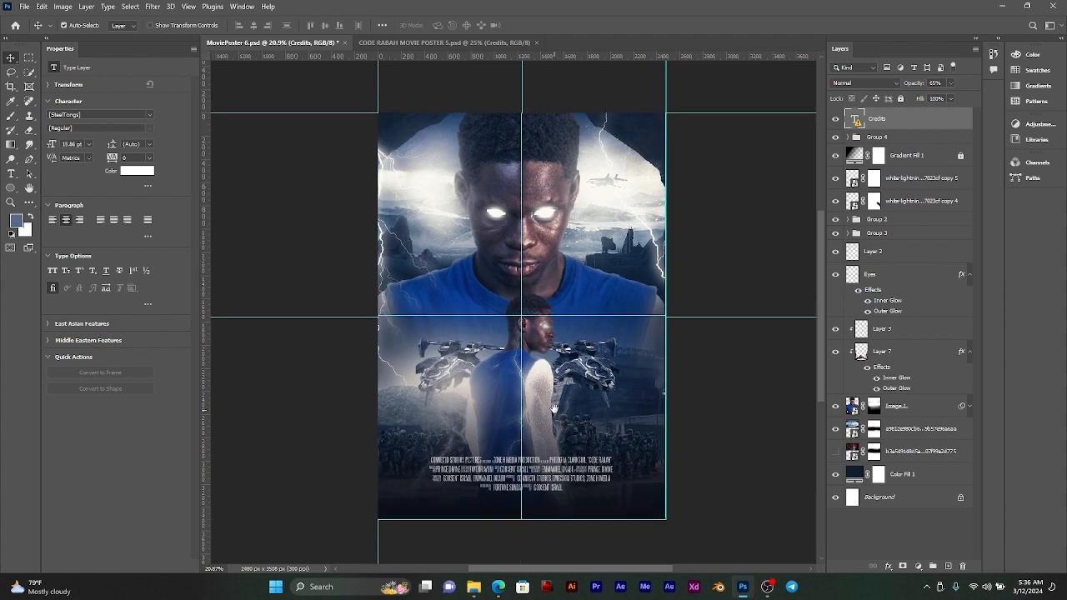
scroll(560, 417, "up", 1)
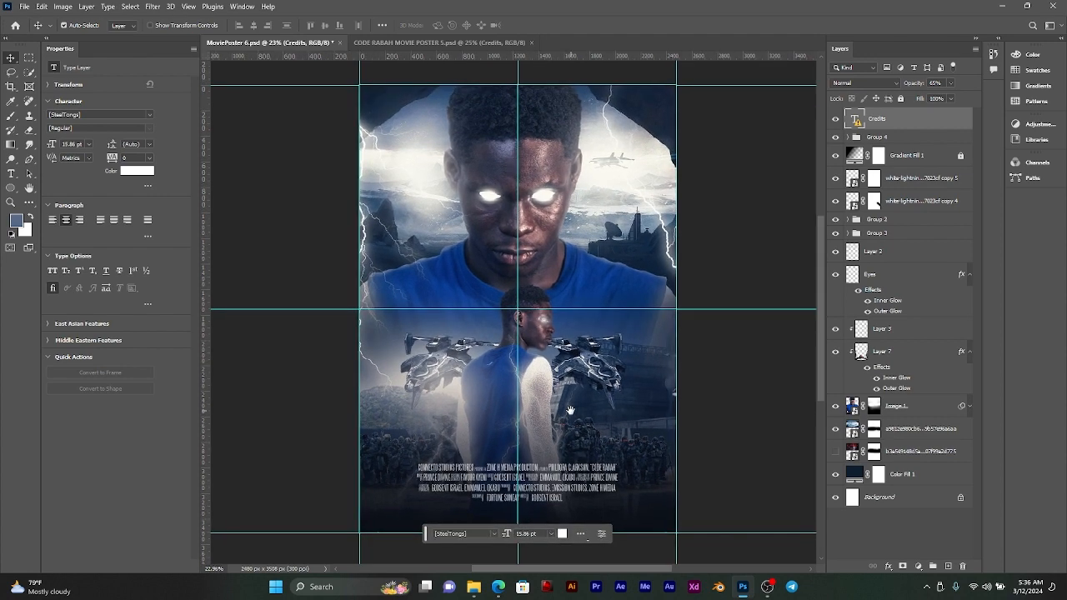
key("ctrl+s")
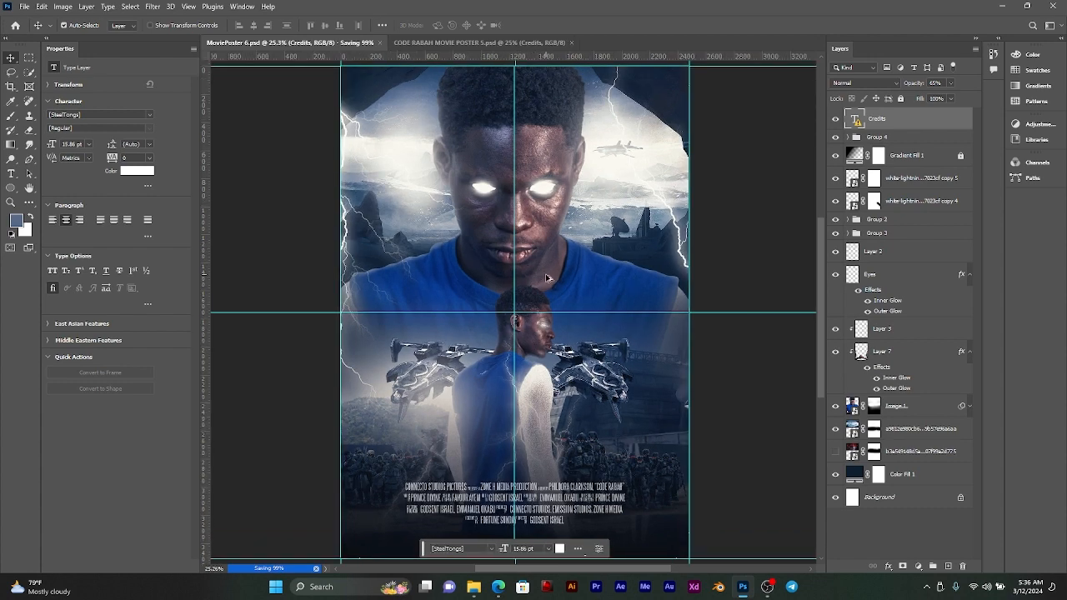
Step: Copy the CODE and RABAH title text layers from CODE RABAH MOVIE POSTER 5.psd into MoviePoster 6.psd
left_click(398, 41)
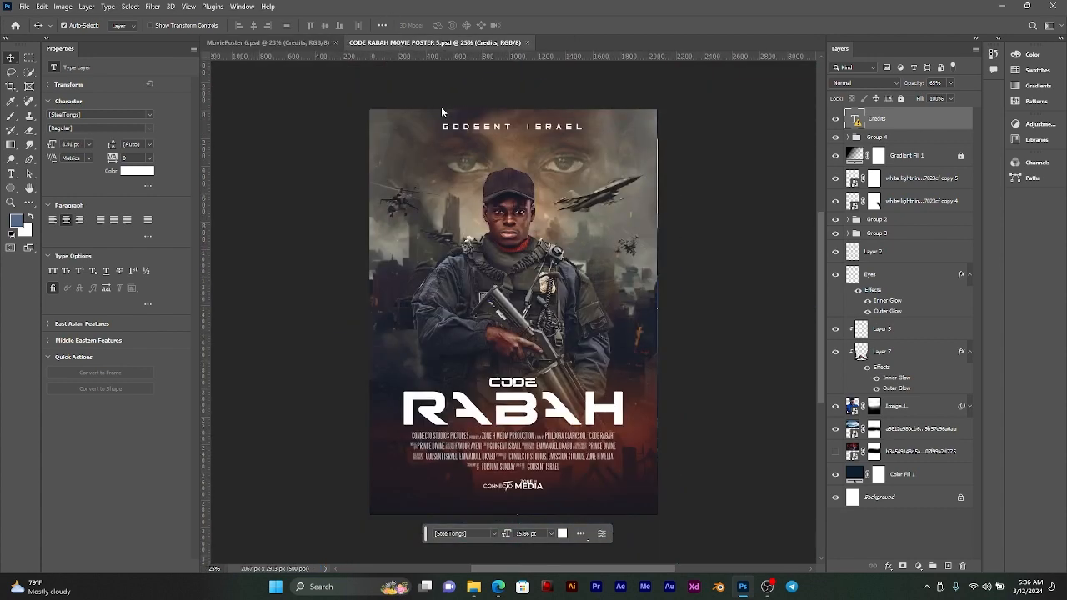
left_click(531, 403)
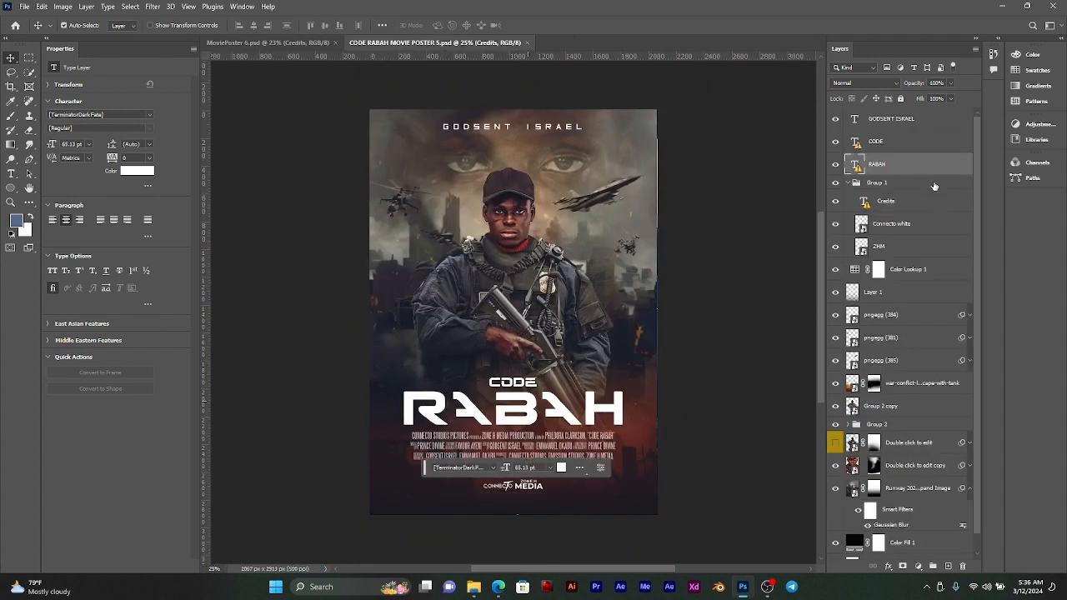
left_click(898, 141, "shift")
left_click_drag(898, 141, 523, 392)
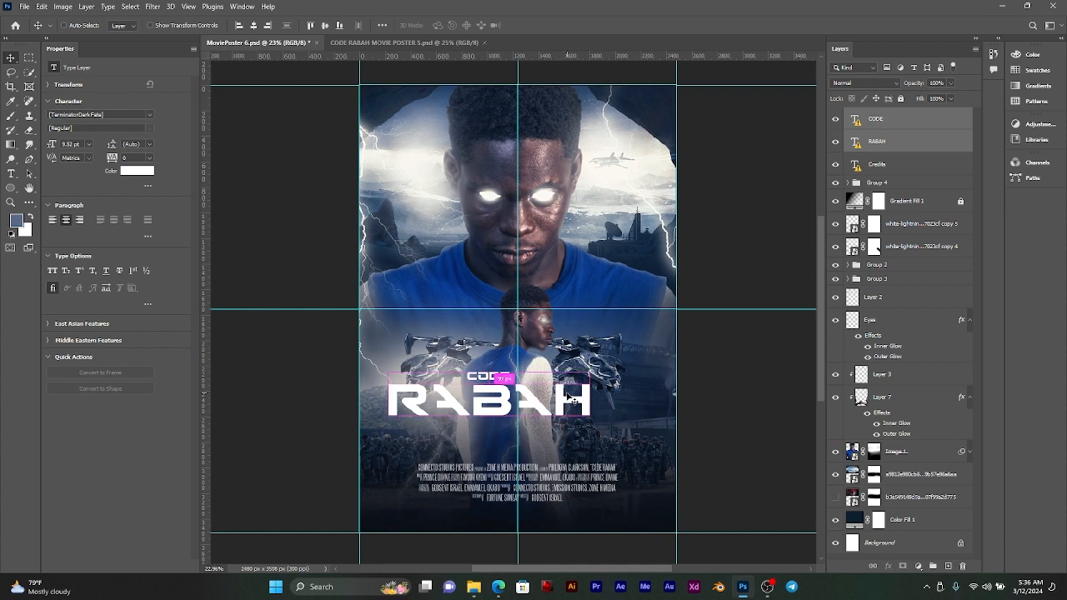
Step: Centre the CODE and RABAH title layers horizontally on the canvas and move them down to just above the credits
key("ctrl+a")
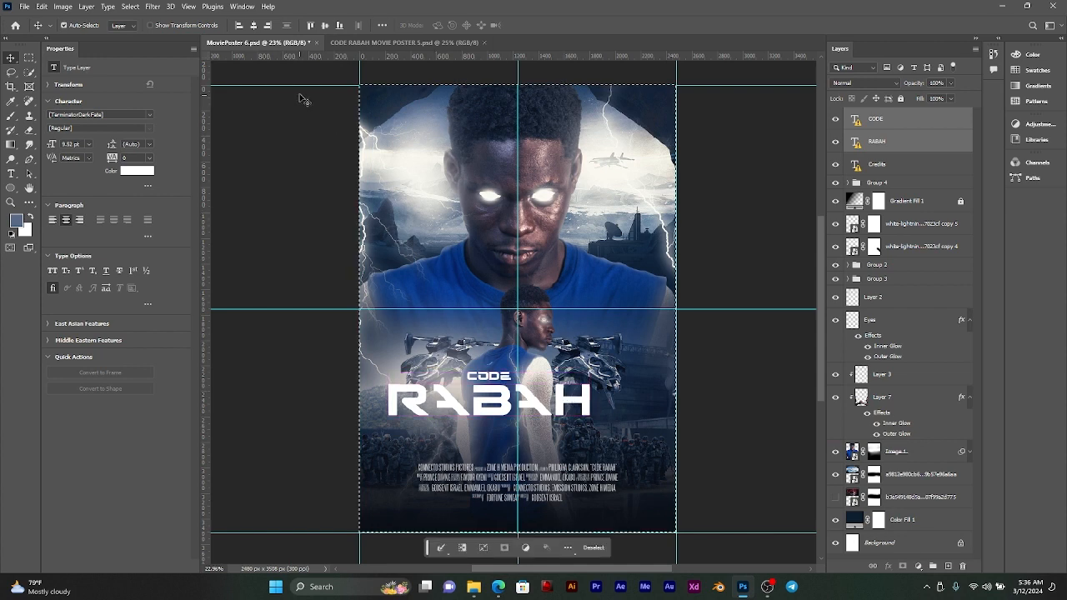
left_click(253, 25)
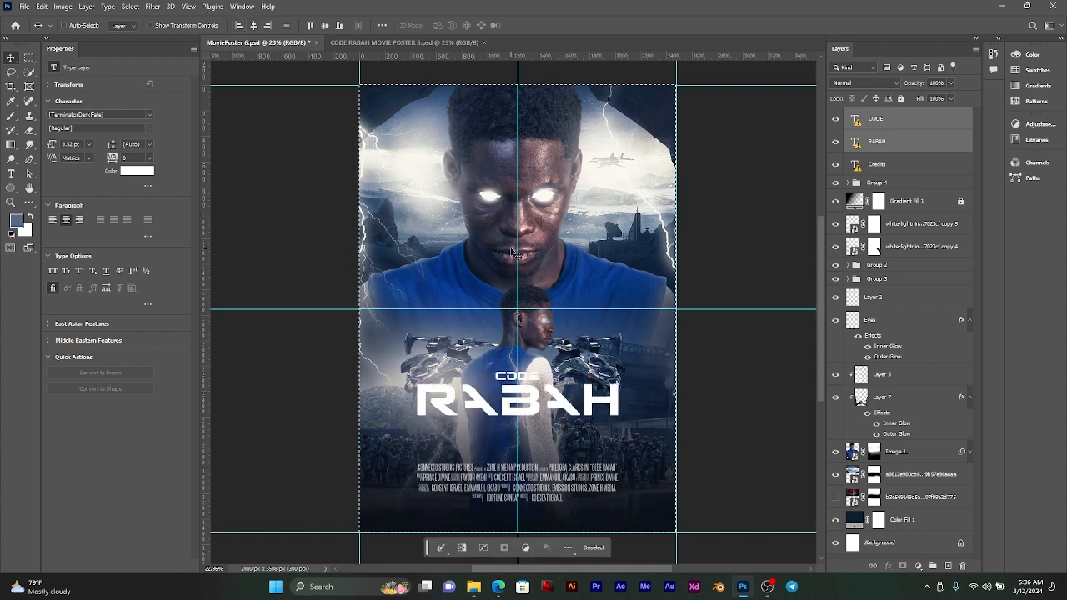
key("ctrl+t")
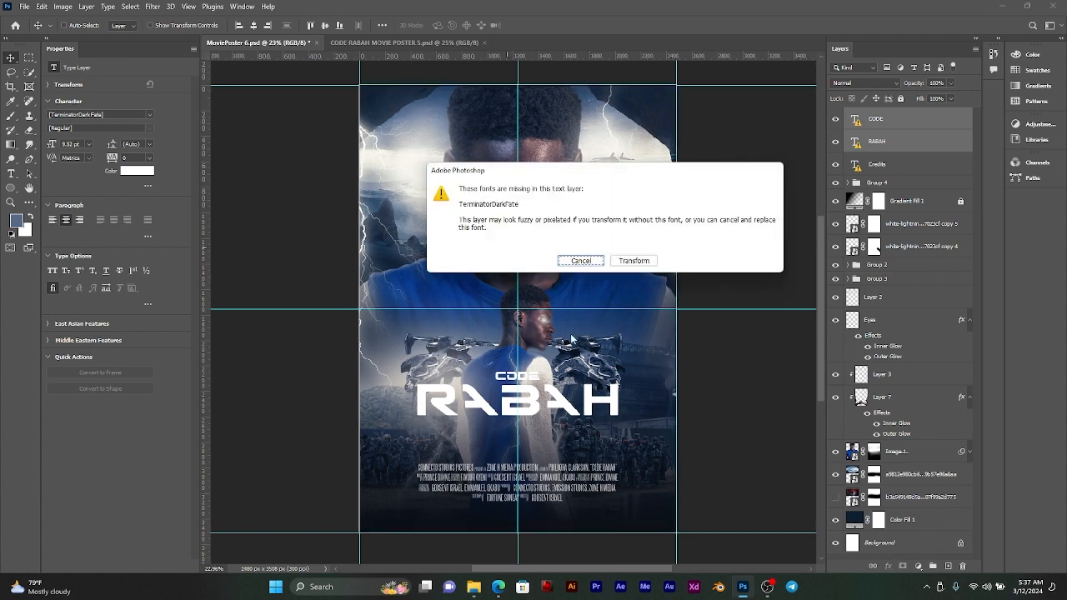
left_click(633, 261)
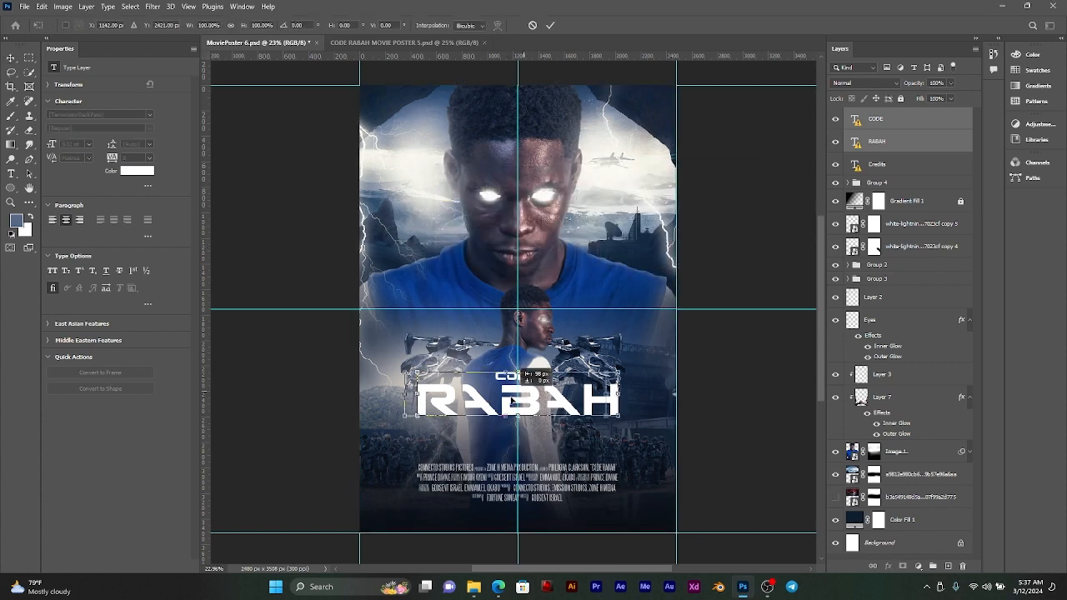
left_click_drag(521, 371, 531, 415)
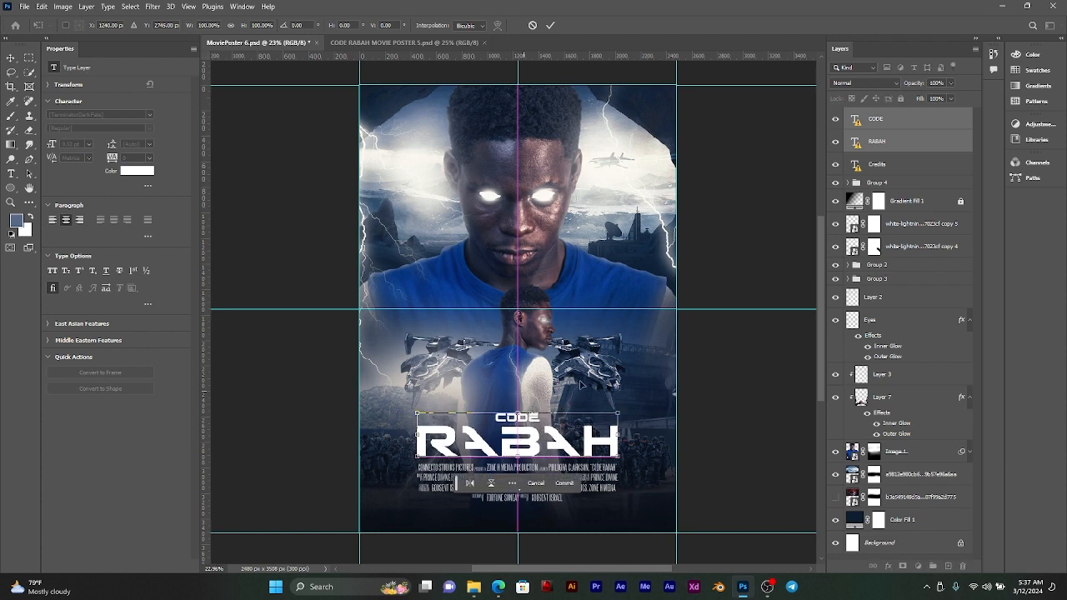
left_click(549, 29)
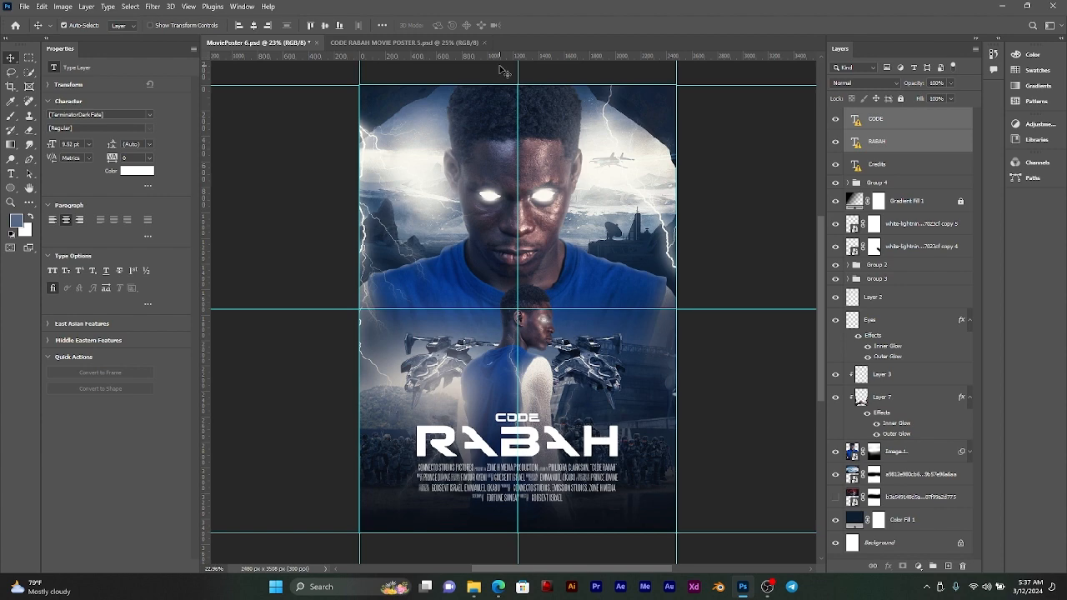
Step: Examine the title and credits layout across the whole poster, and select the CODE text layer
scroll(520, 353, "down", 2)
scroll(532, 361, "up", 3)
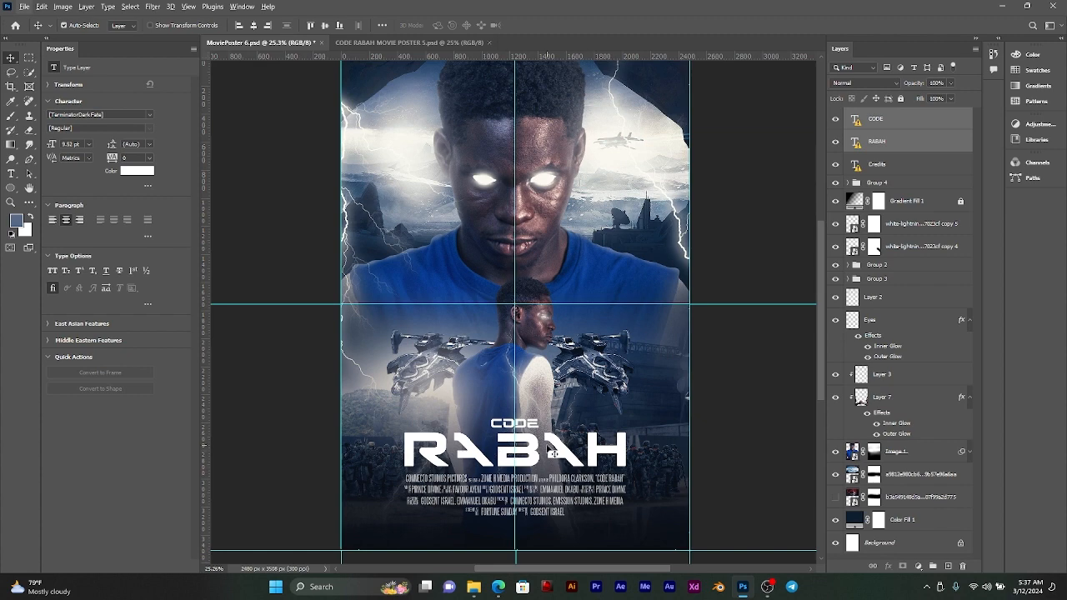
scroll(588, 465, "down", 3)
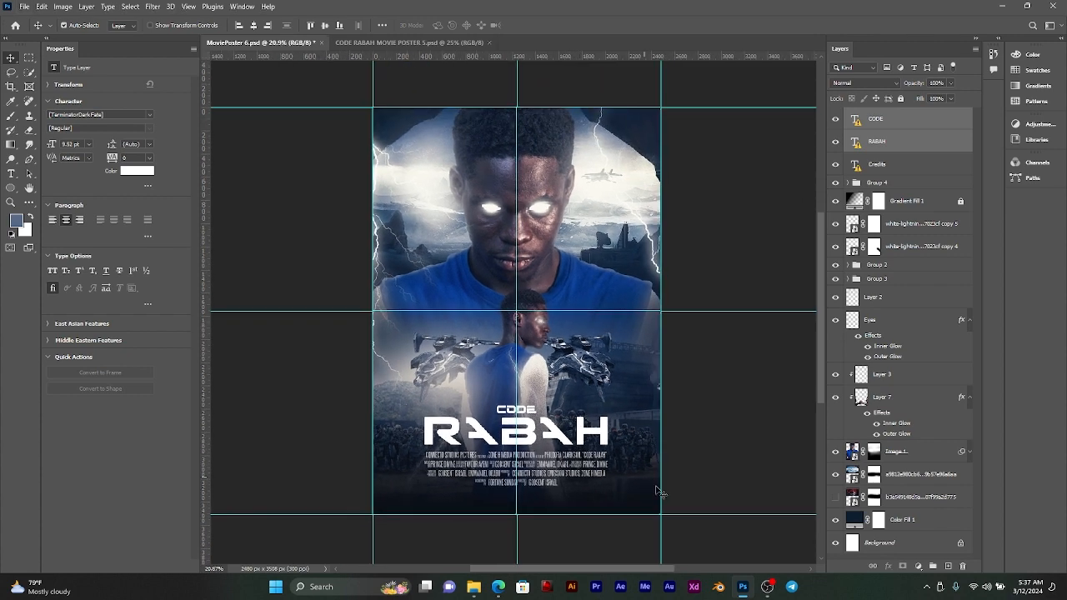
left_click(889, 142)
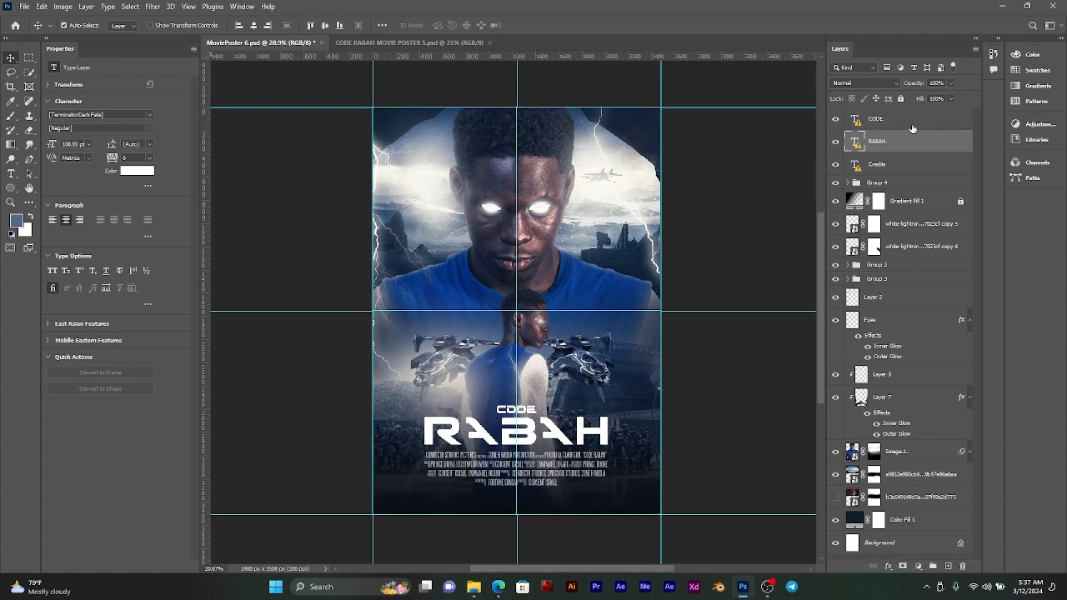
left_click(912, 127)
scroll(502, 335, "up", 1)
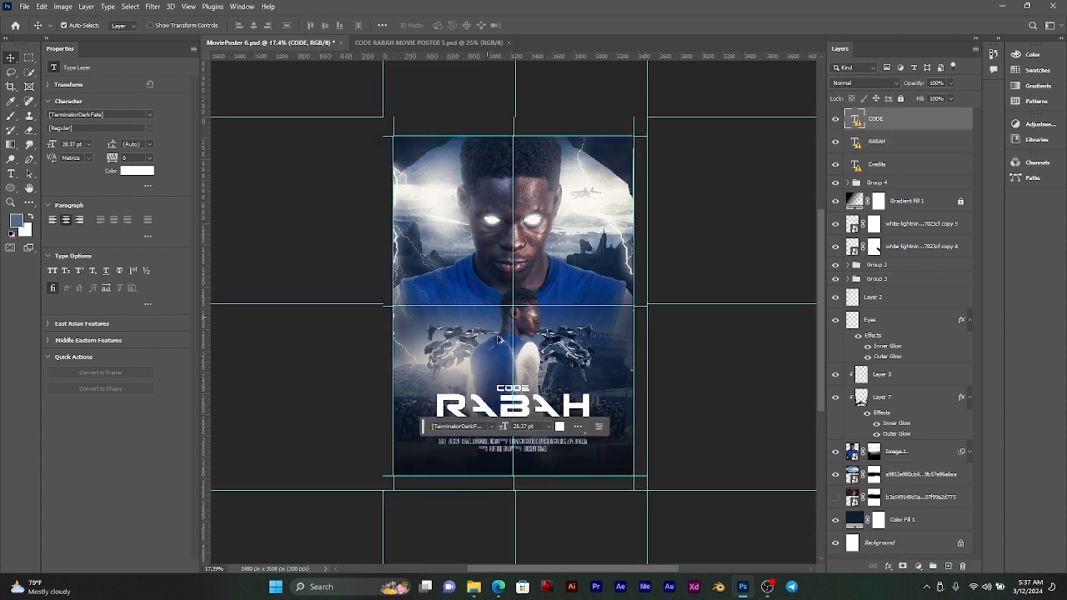
scroll(504, 337, "up", 1)
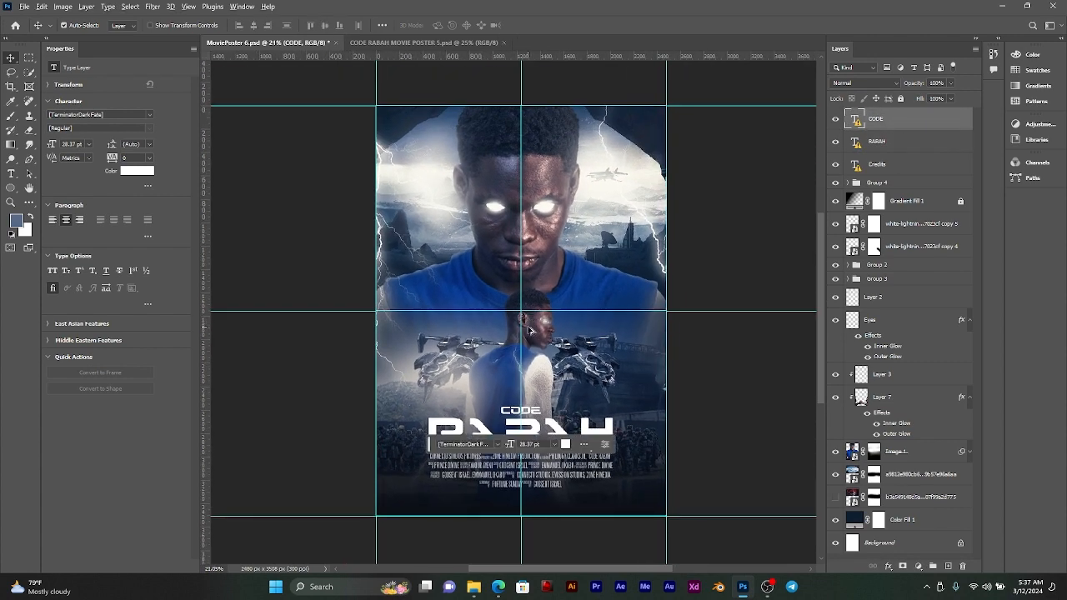
scroll(530, 331, "down", 1)
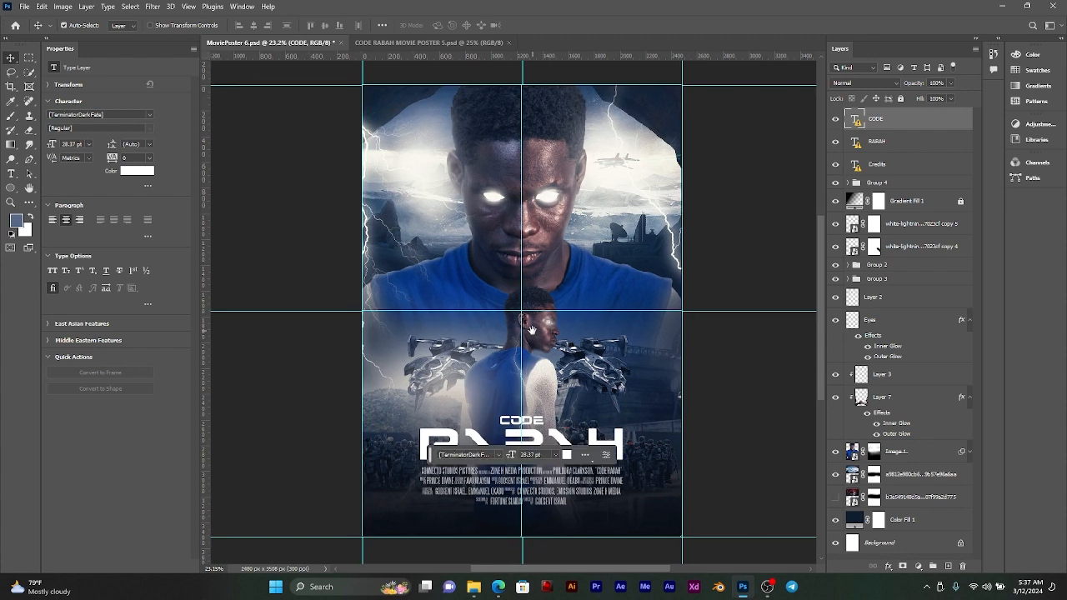
scroll(534, 336, "down", 1)
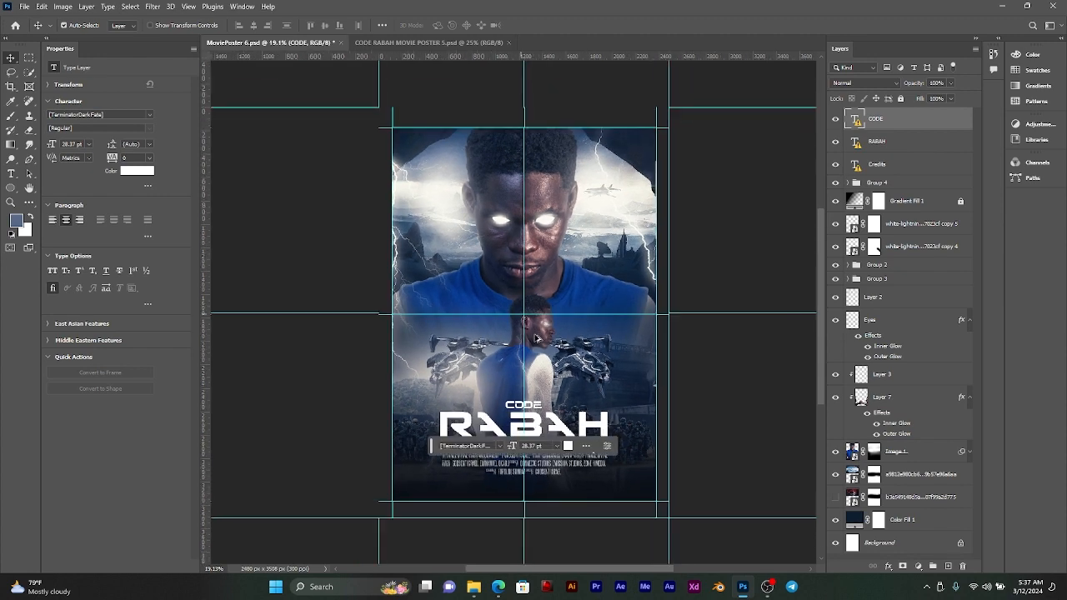
Step: Switch to Microsoft Edge and search for the Terminator Dark Fate font in a new browser tab
scroll(546, 338, "up", 1)
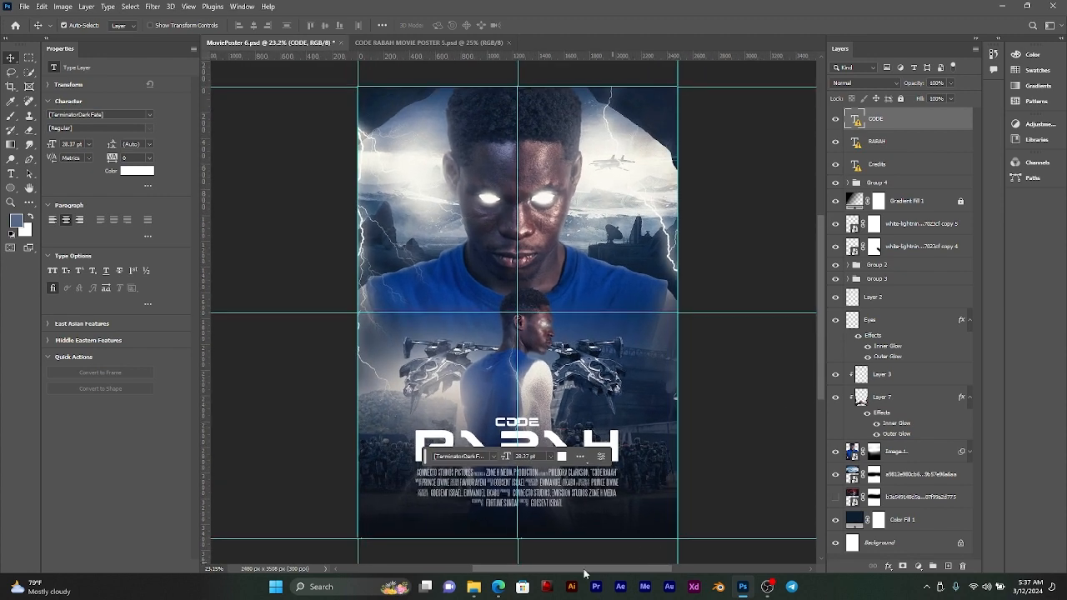
mouse_move(496, 590)
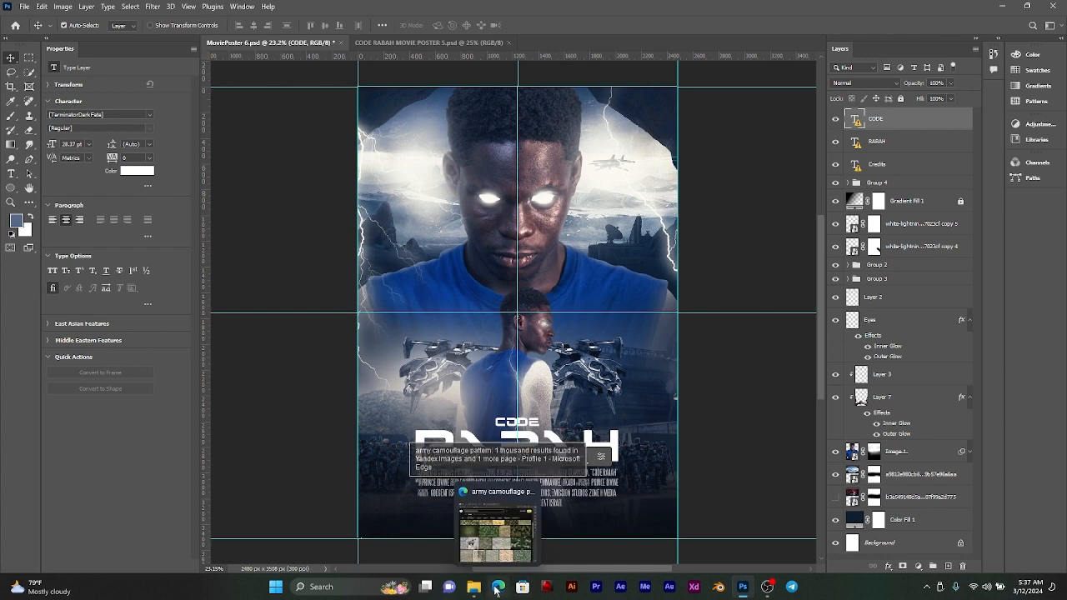
left_click(497, 538)
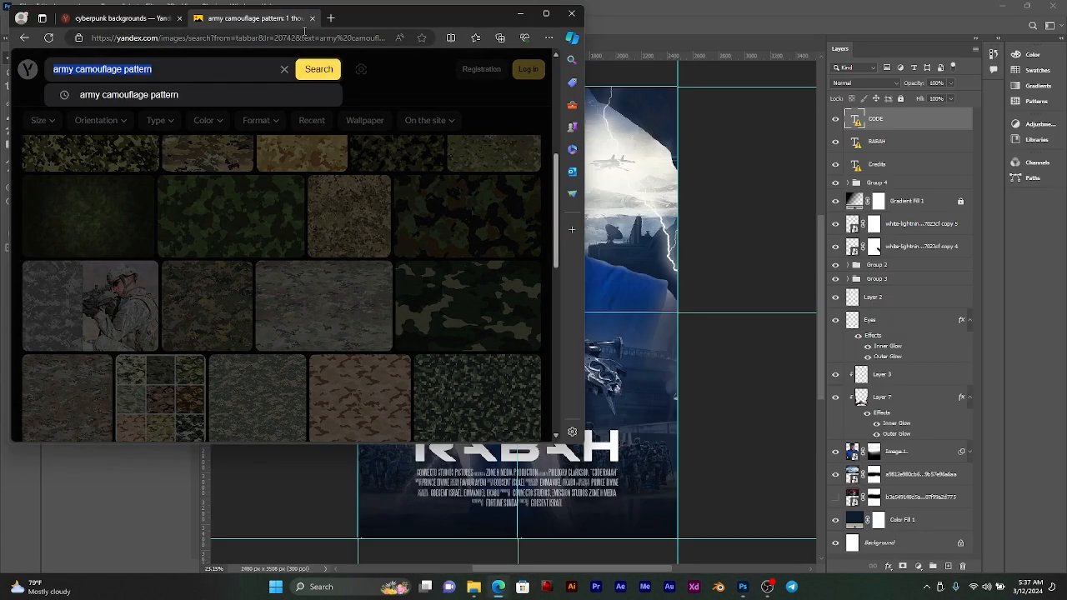
left_click(331, 18)
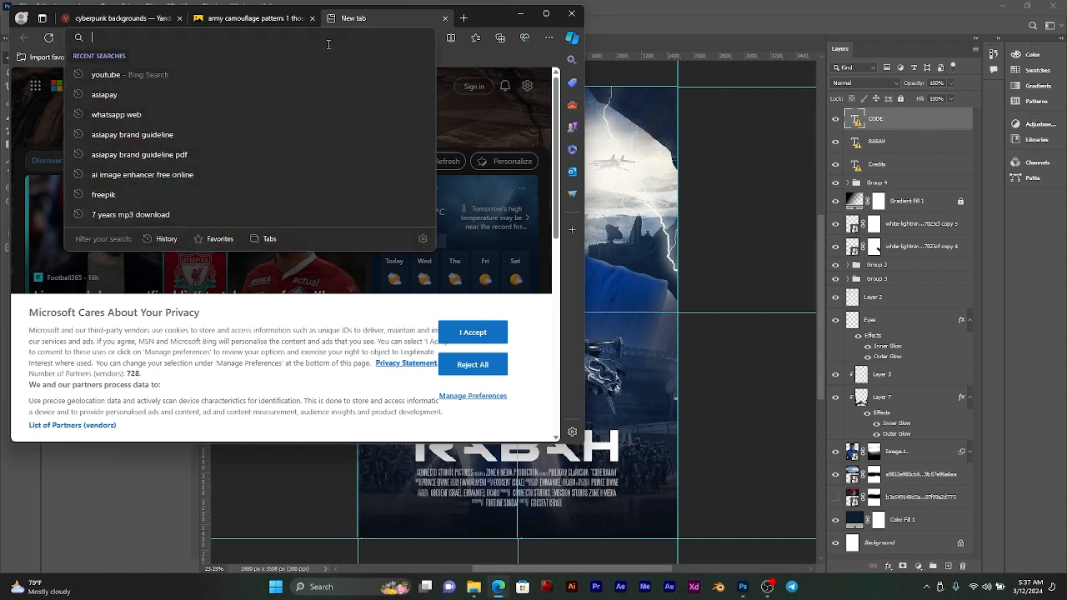
type("ter")
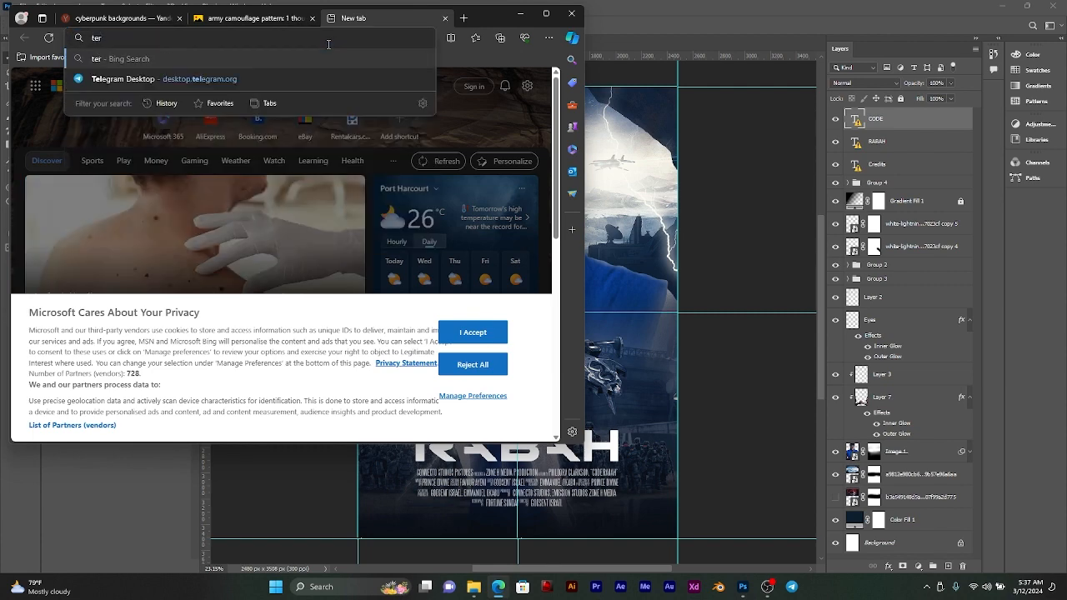
type("minator-dark-fate-font-f34710")
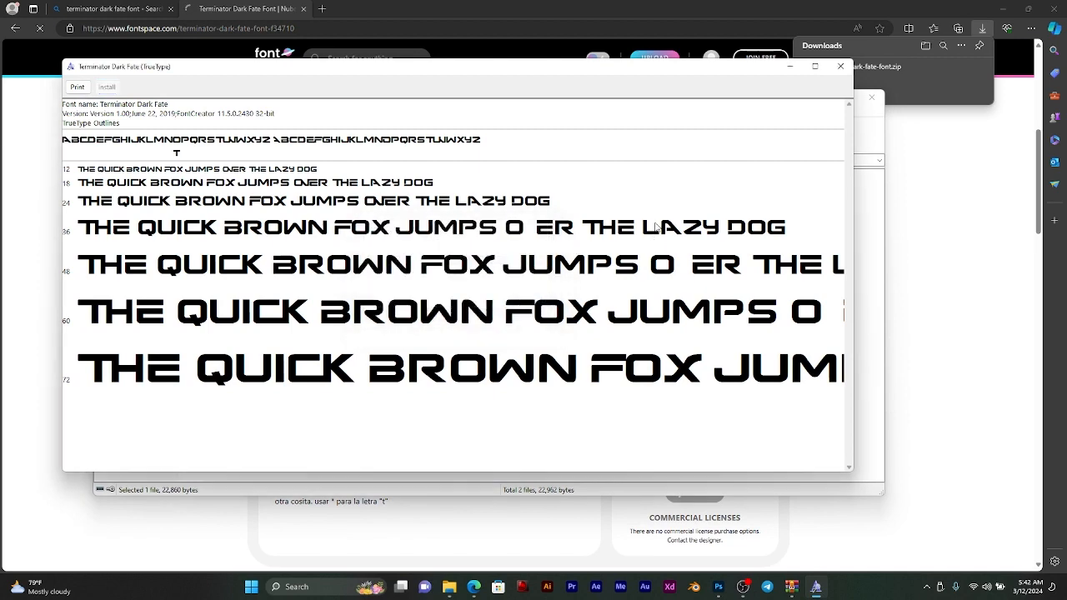
Step: Close the Terminator Dark Fate font preview and its archive window, and minimize the browser
left_click(840, 66)
left_click(872, 97)
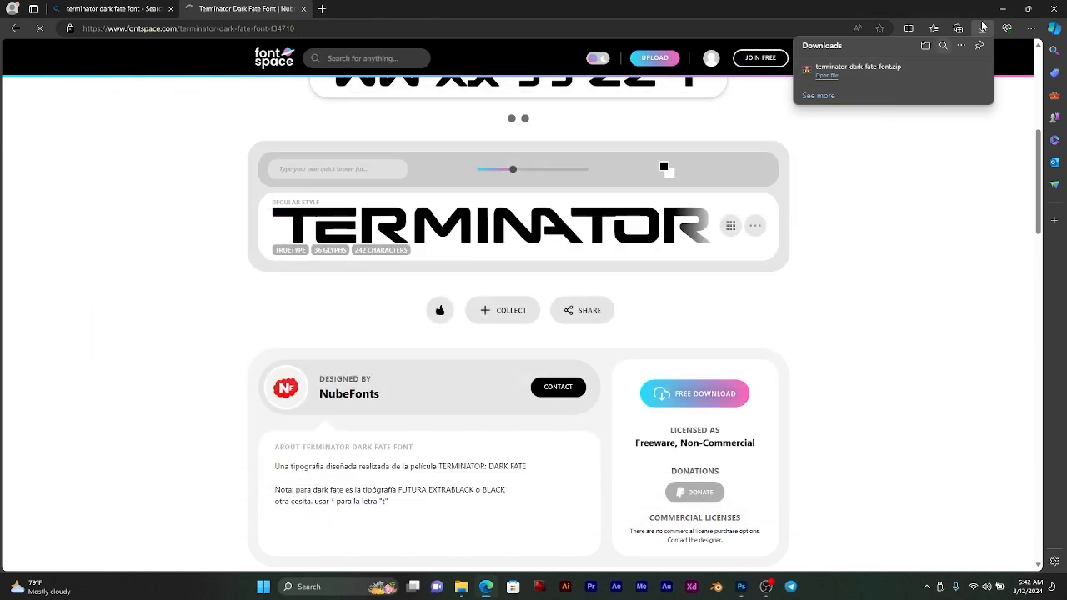
left_click(1001, 7)
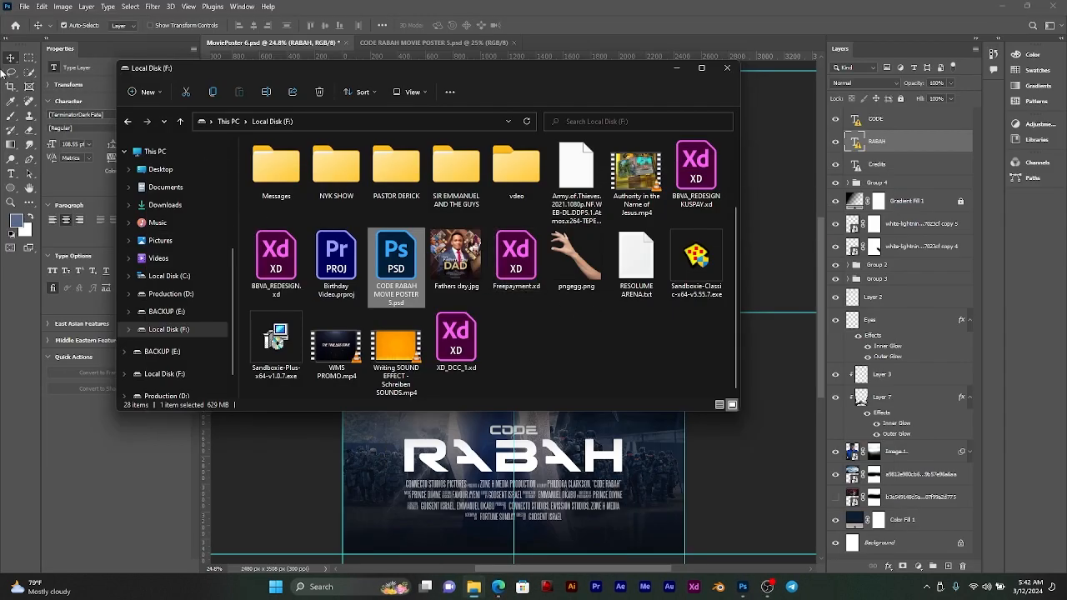
Step: Return to MoviePoster 6.psd in Photoshop and replace the RABAH title text with UNKNOWN
left_click(13, 174)
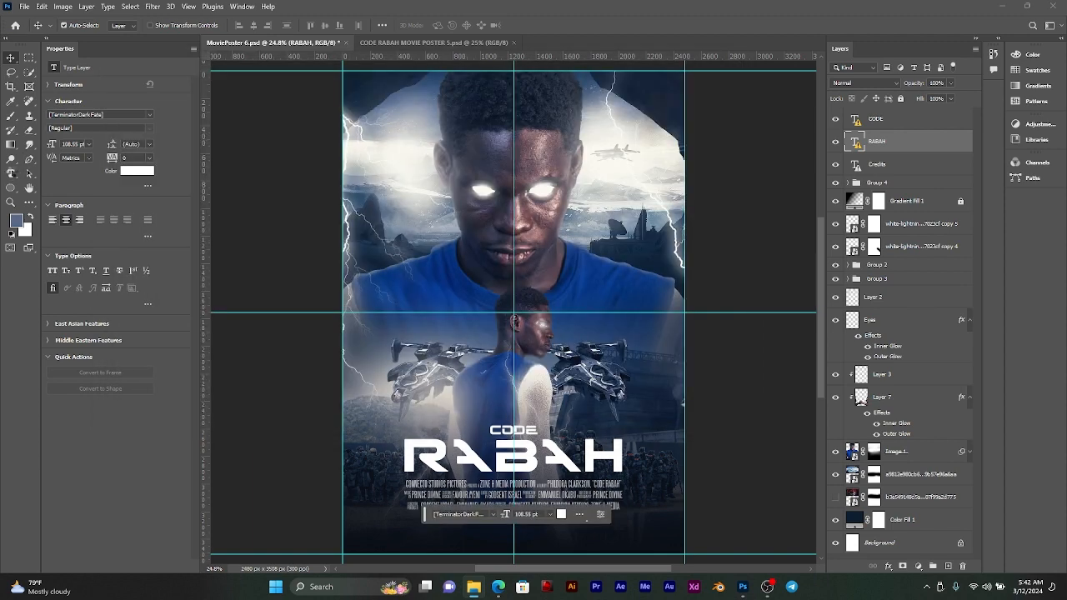
left_click(12, 173)
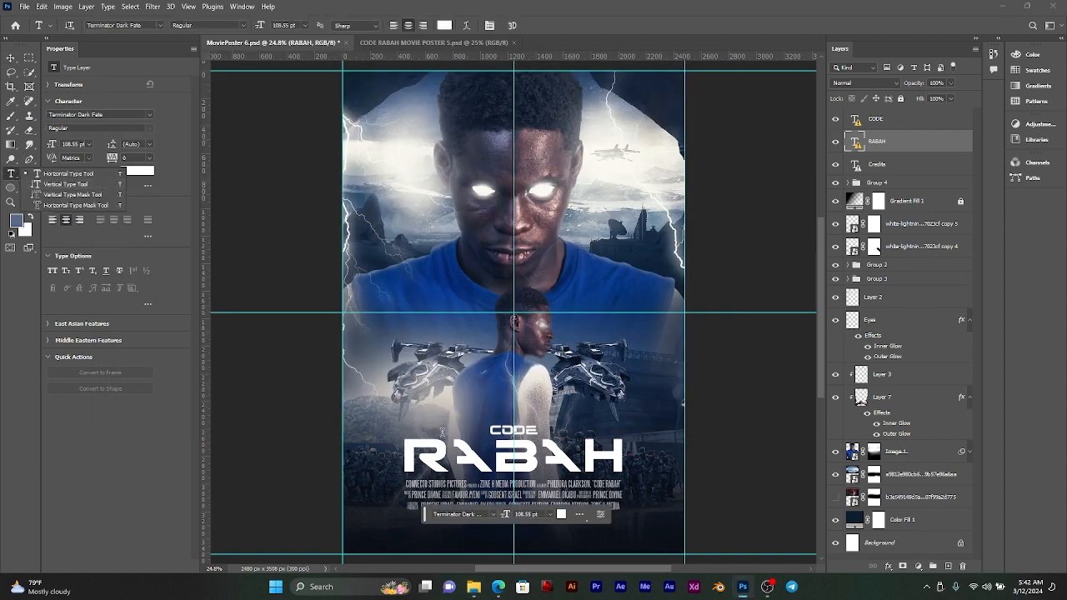
left_click(478, 458)
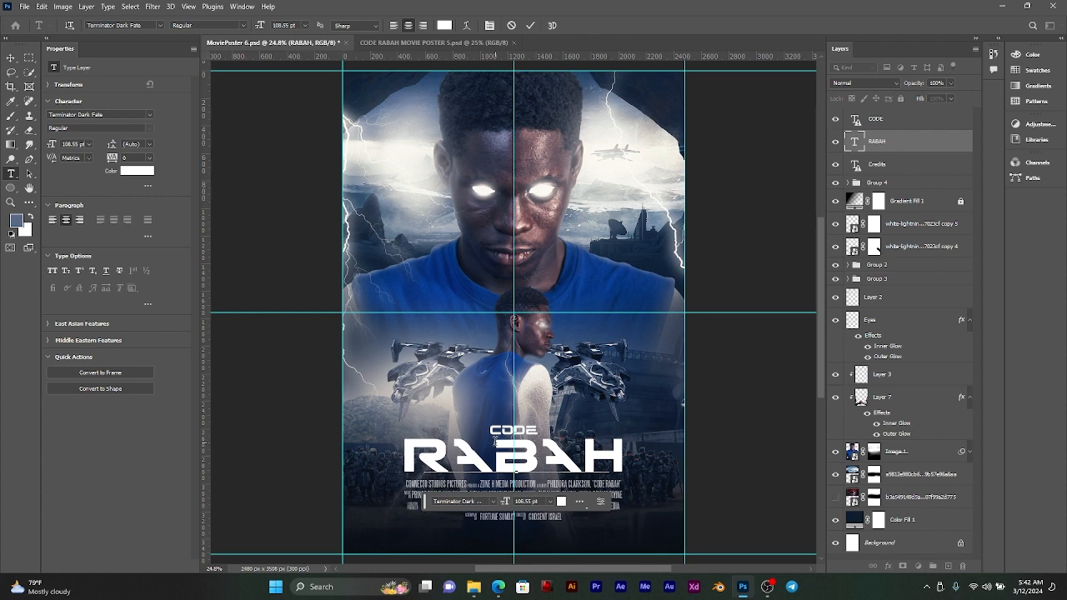
key("ctrl")
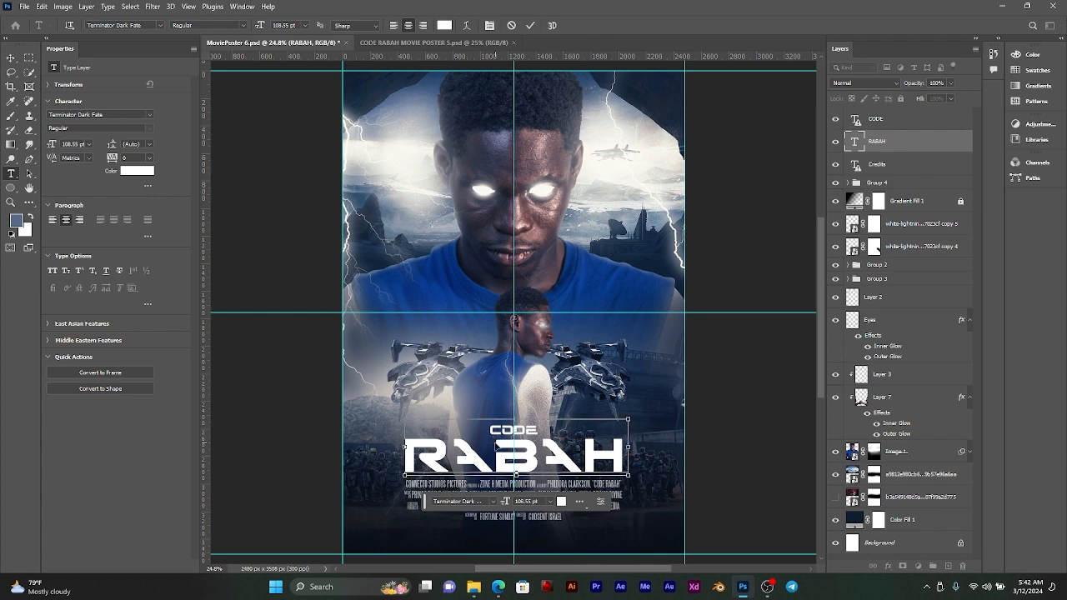
key("ctrl+a")
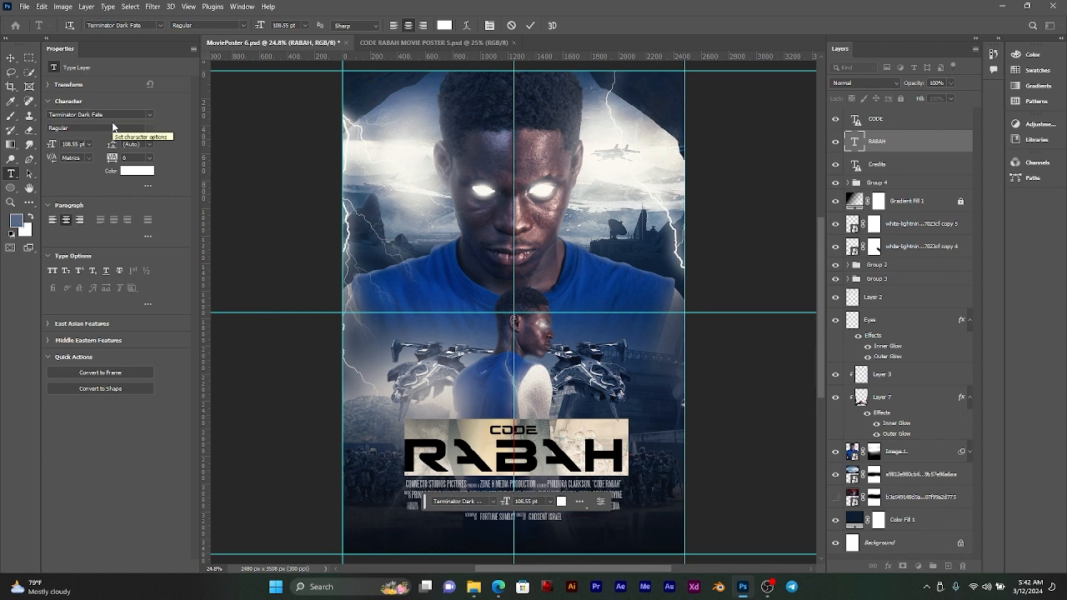
type("UNK")
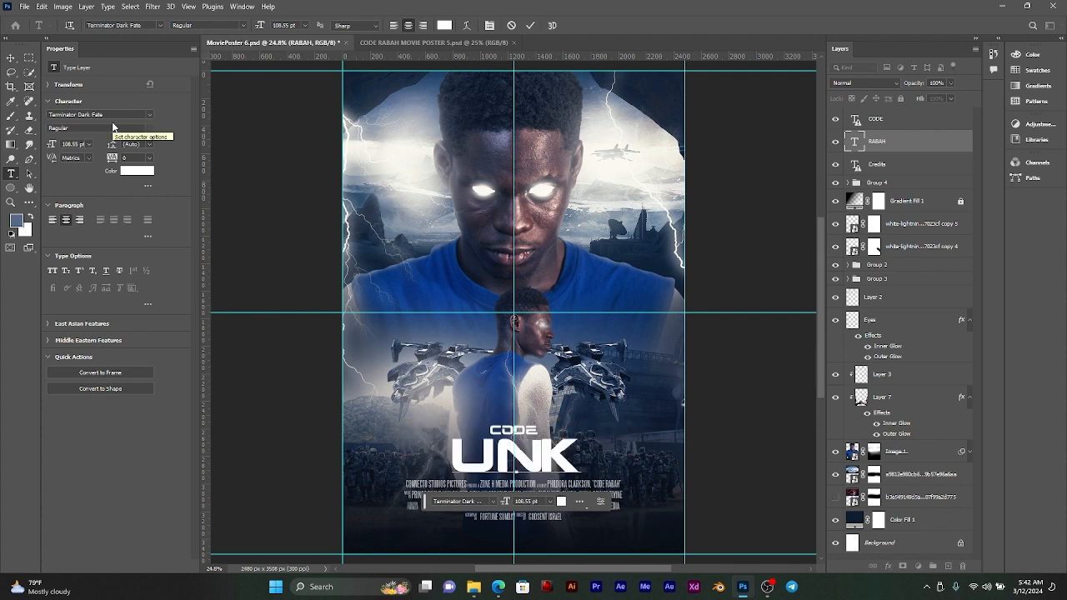
type("NOW")
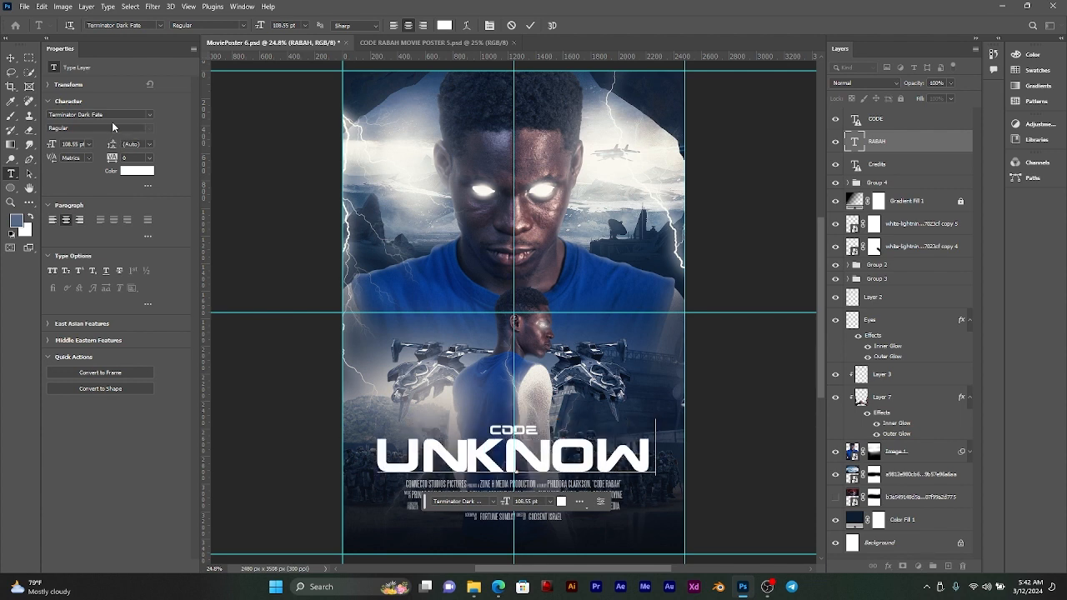
type("N")
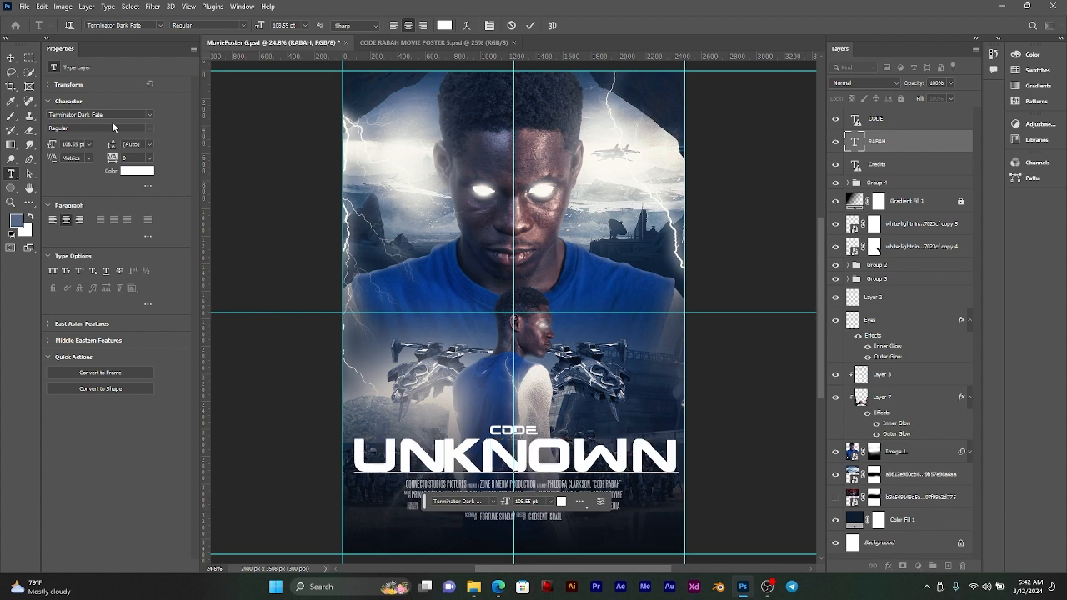
left_click(11, 58)
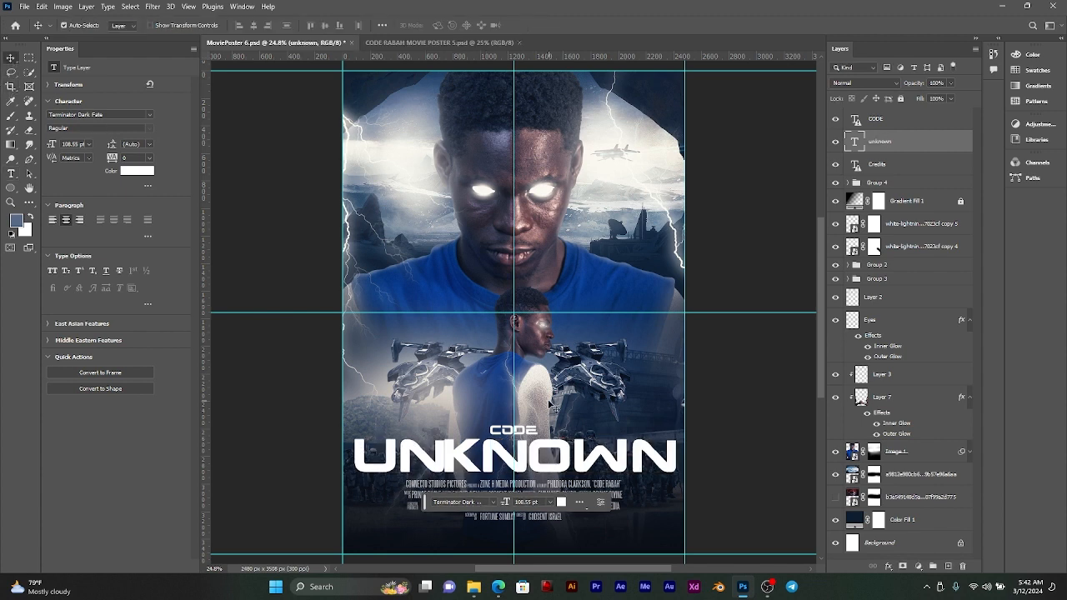
Step: Scale the UNKNOWN title down proportionally to about 83%, keeping it centred just above the credits
key("ctrl+t")
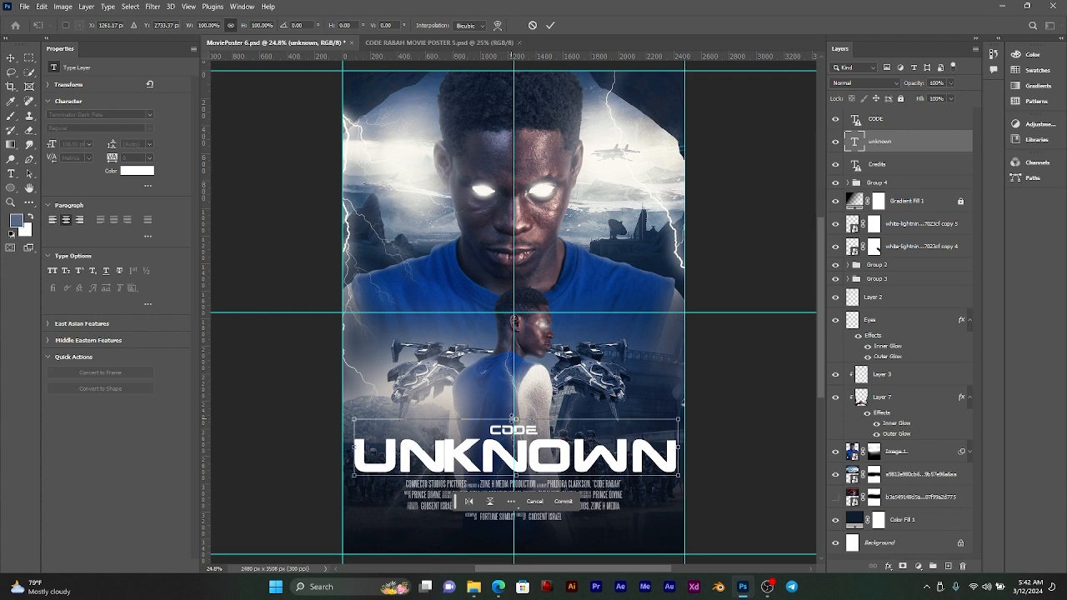
left_click_drag(514, 417, 515, 428)
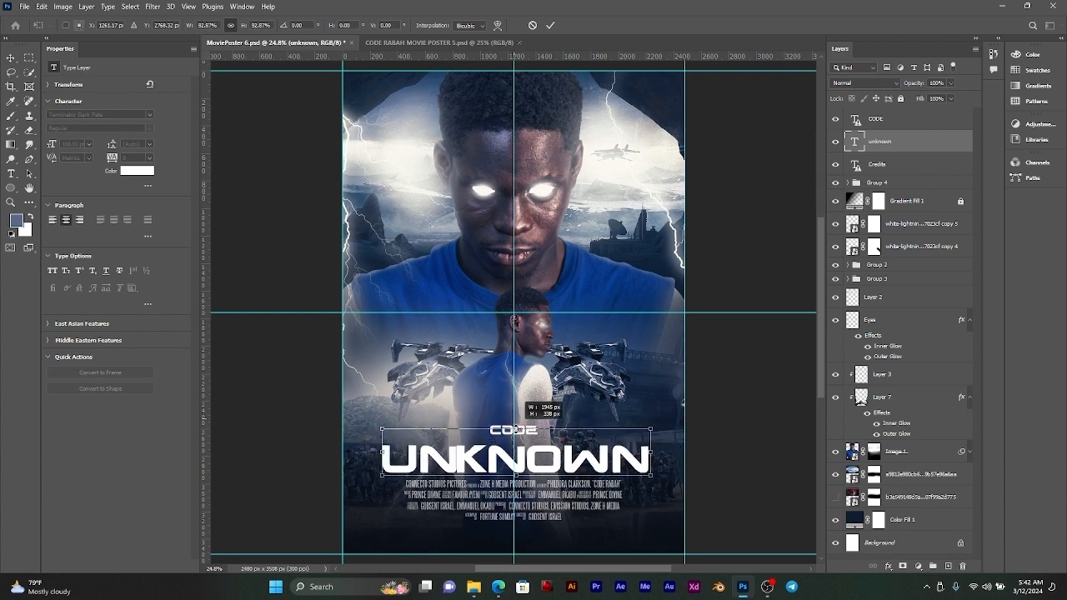
left_click(550, 25)
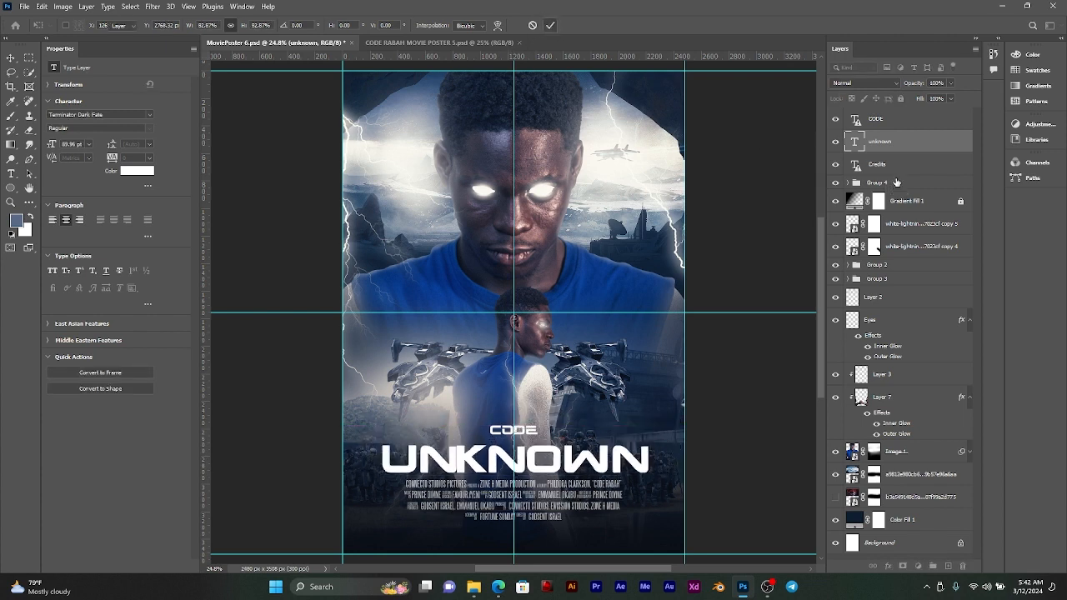
Step: Nudge the CODE text layer down so it sits closer above the UNKNOWN title
left_click(893, 123)
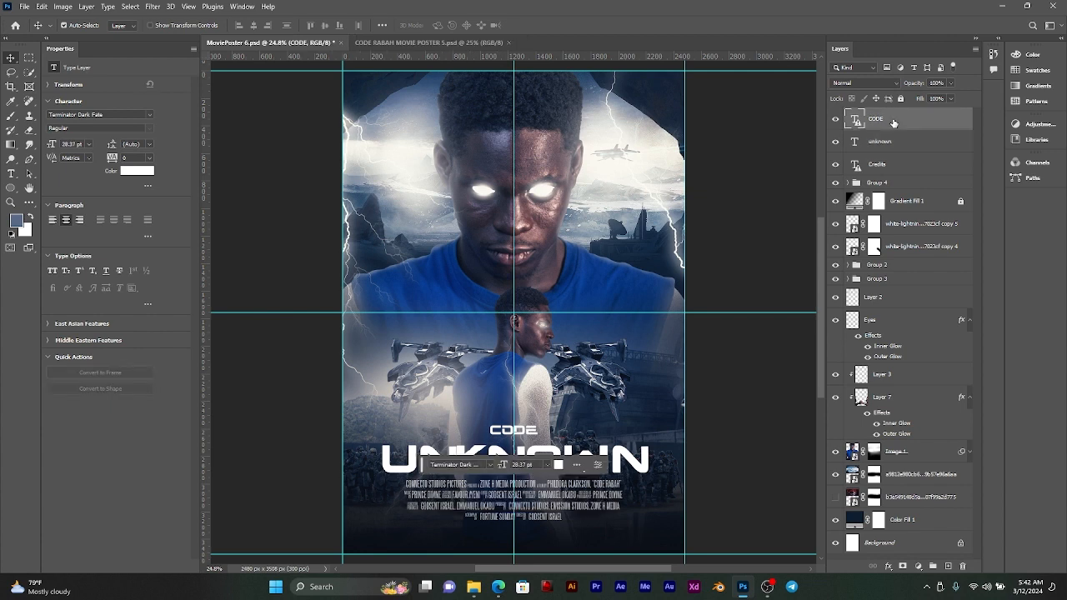
key("shift+Down")
key("shift+Down")
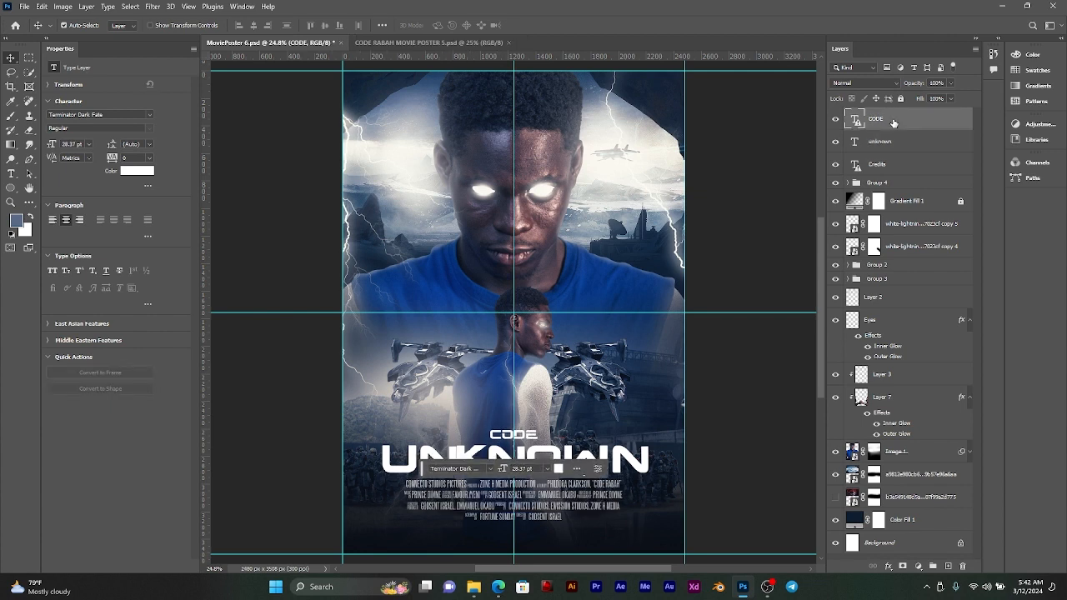
key("shift+Down")
key("shift+Down")
key("shift+Up")
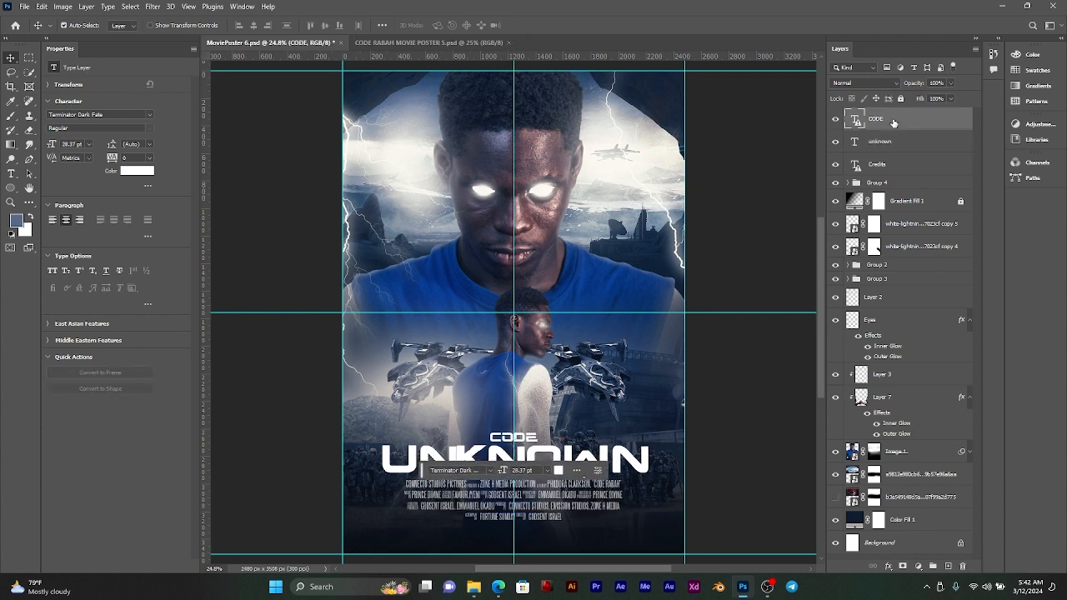
Step: Replace the text of the small CODE title line with INTO THE
left_click(11, 173)
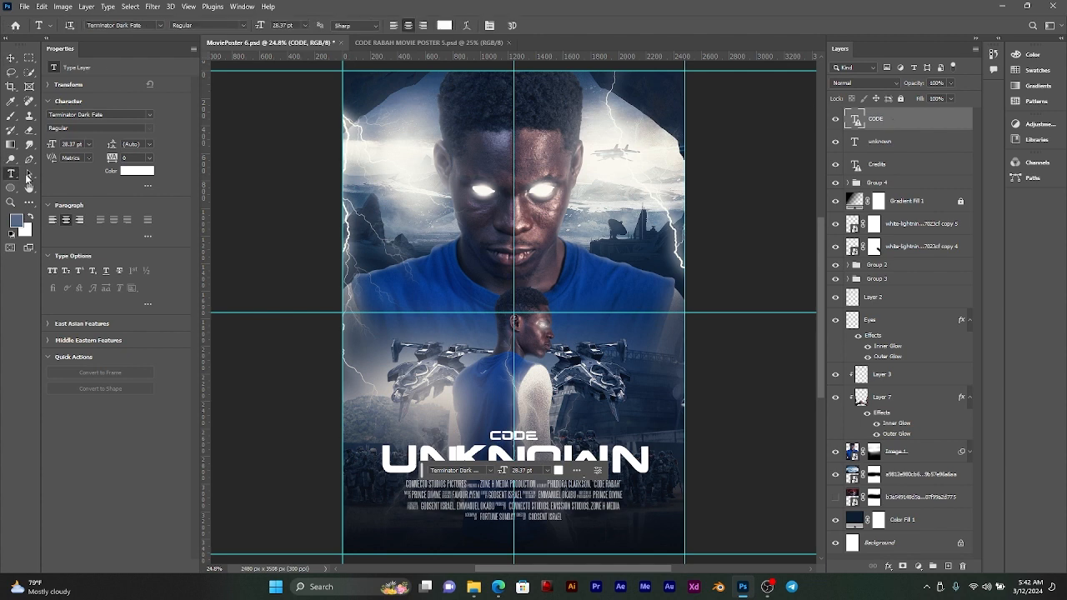
left_click(528, 434)
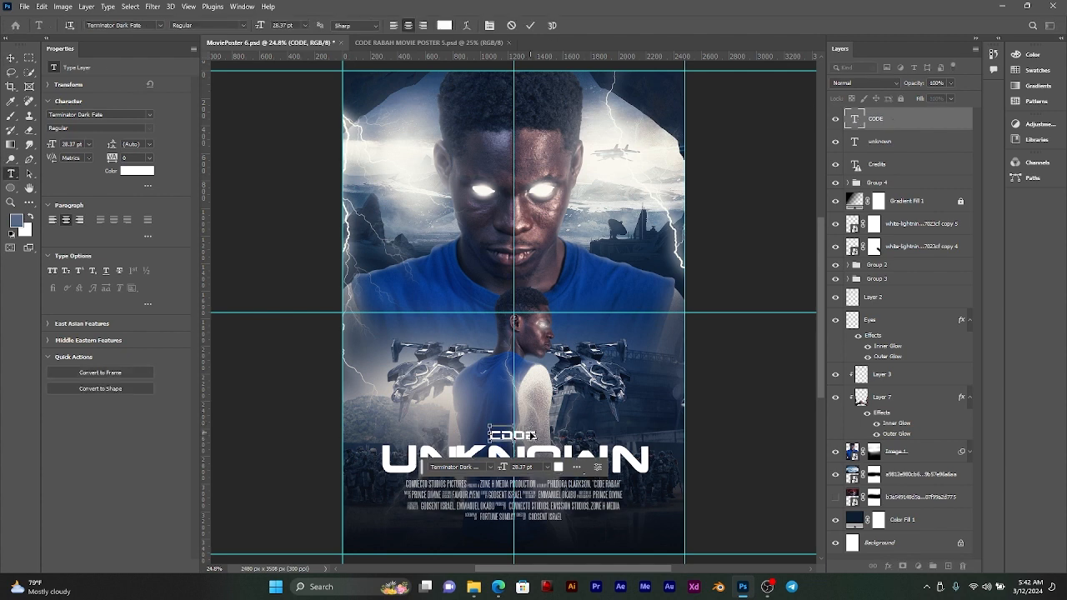
key("ctrl+a")
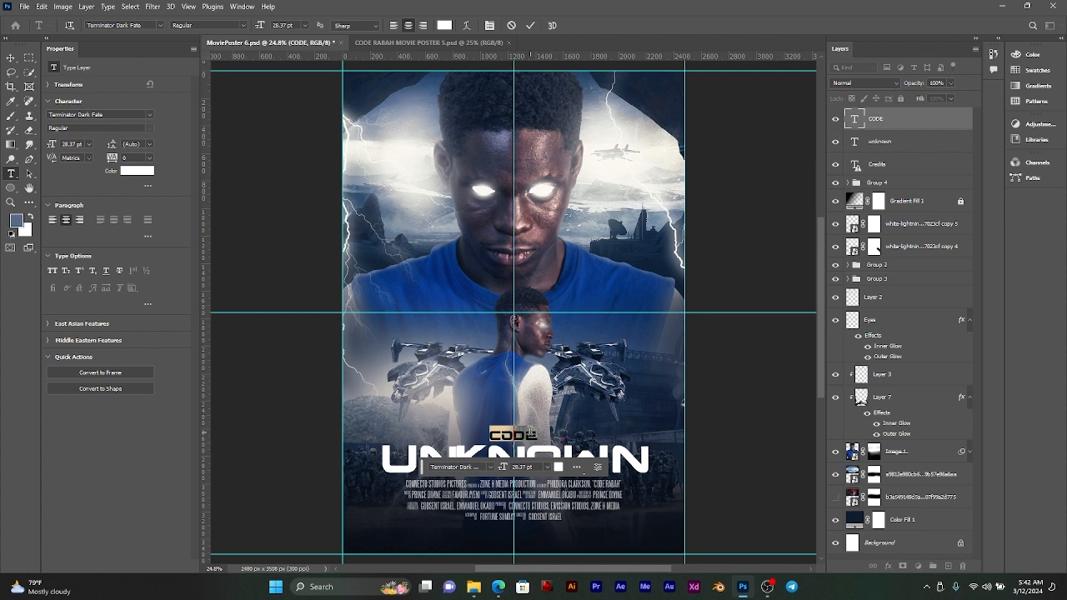
type("INTO")
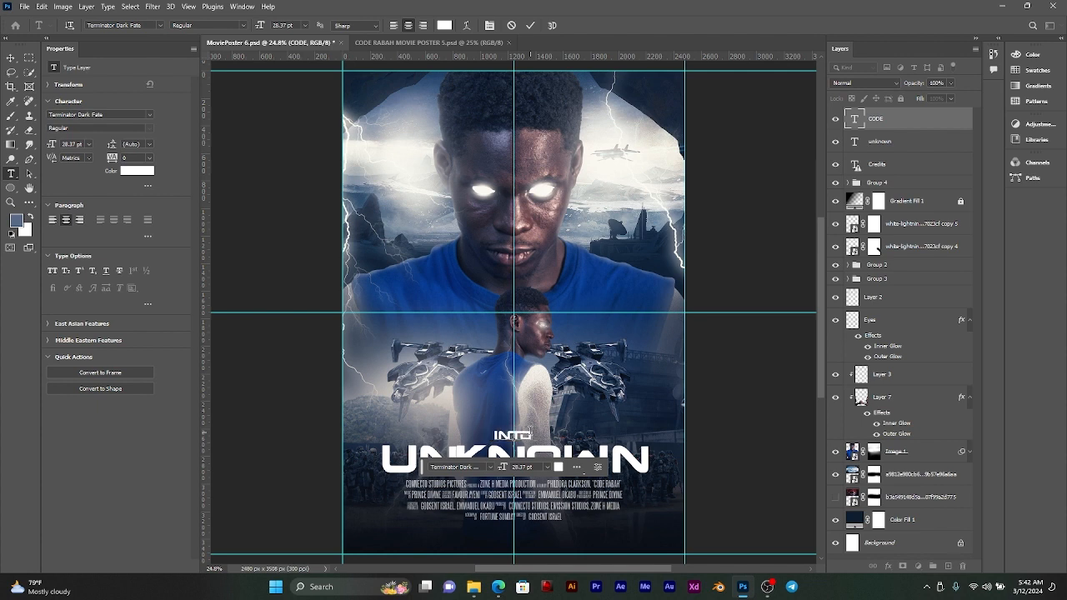
type(" THR")
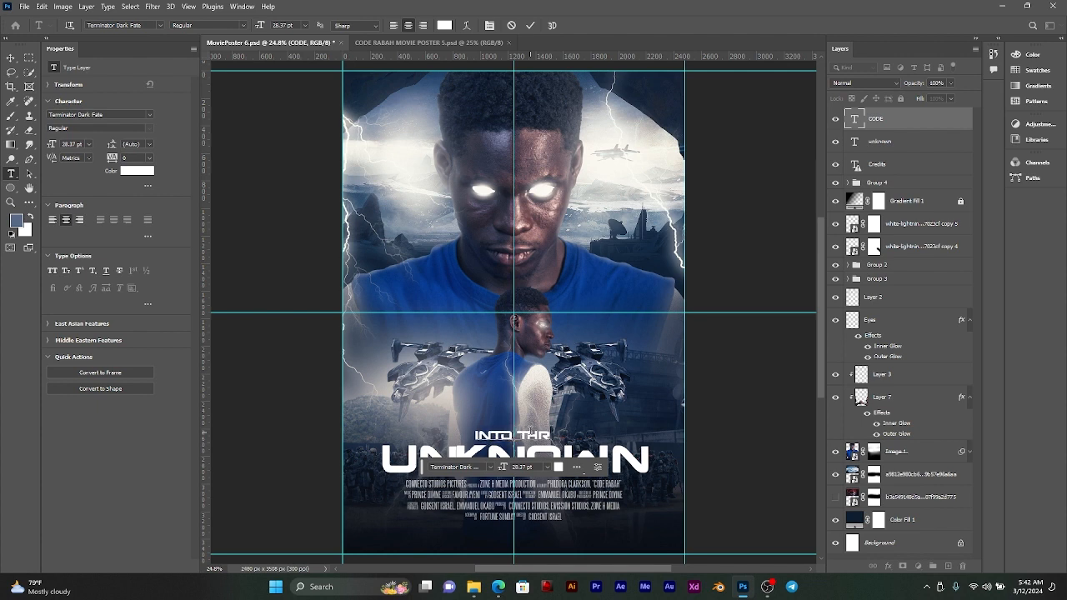
key("BackSpace")
type("E")
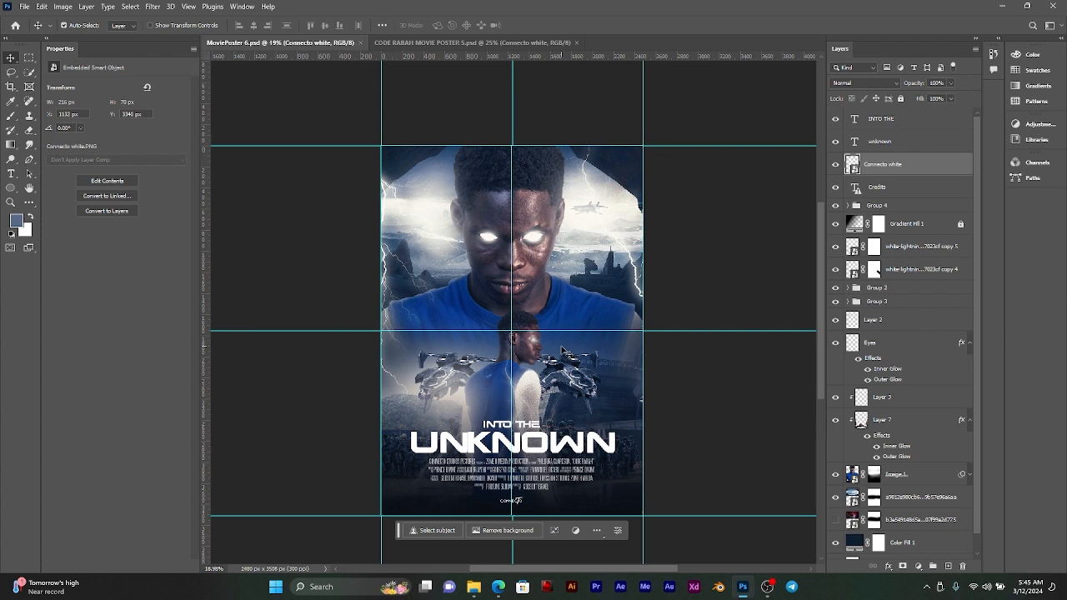
Step: Close the CODE RABAH MOVIE POSTER 5.psd document
left_click(576, 42)
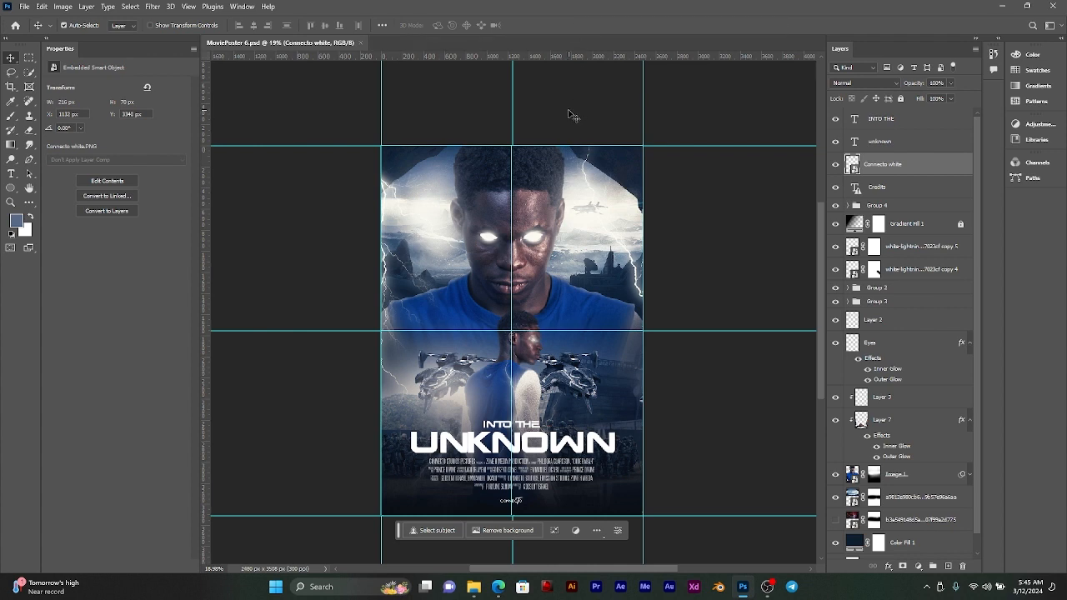